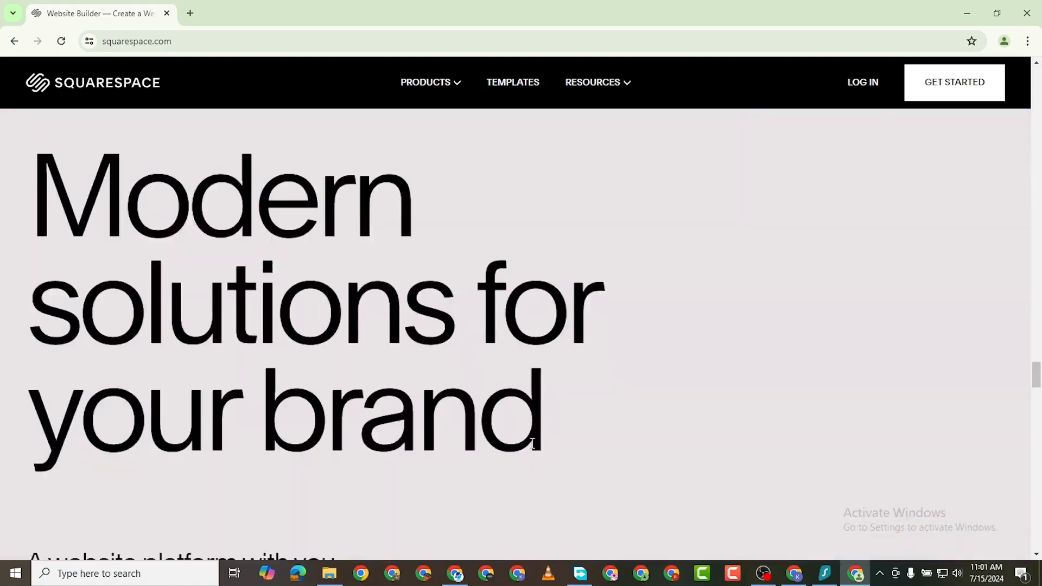
Look over the introductory sections of the Squarespace homepage
{"action": "scroll", "coordinate": [569, 397], "scroll_direction": "up", "scroll_amount": 10}
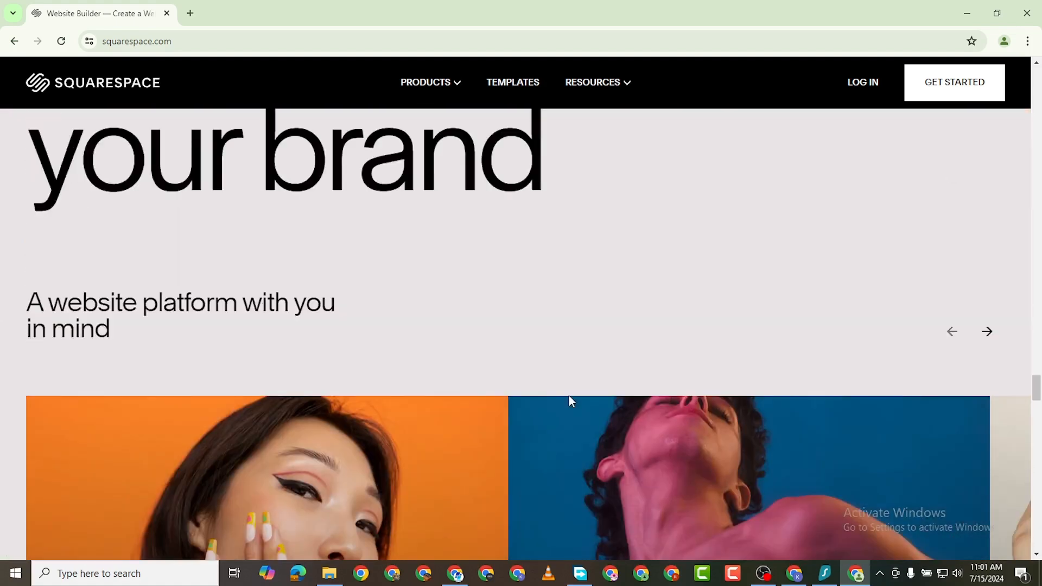
{"action": "scroll", "coordinate": [568, 400], "scroll_direction": "up", "scroll_amount": 15}
{"action": "scroll", "coordinate": [758, 229], "scroll_direction": "up", "scroll_amount": 10}
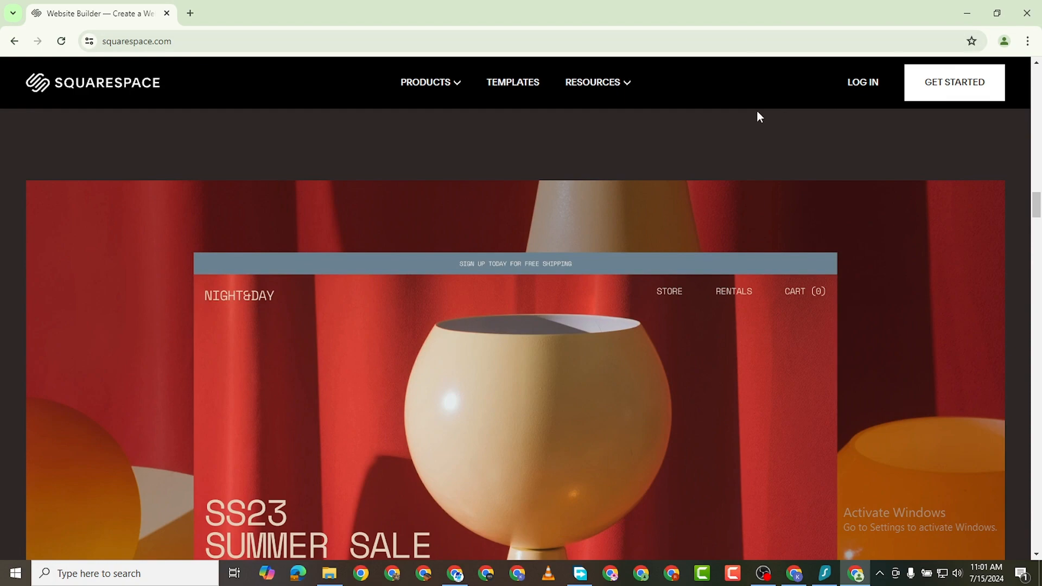
{"action": "scroll", "coordinate": [847, 213], "scroll_direction": "up", "scroll_amount": 10}
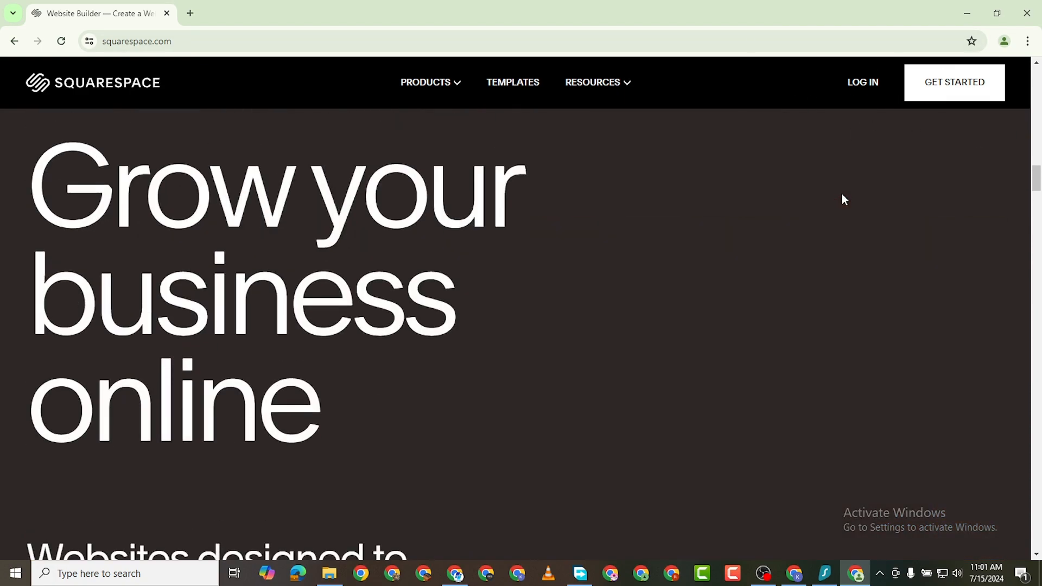
{"action": "scroll", "coordinate": [842, 201], "scroll_direction": "down", "scroll_amount": 6}
{"action": "scroll", "coordinate": [840, 314], "scroll_direction": "up", "scroll_amount": 6}
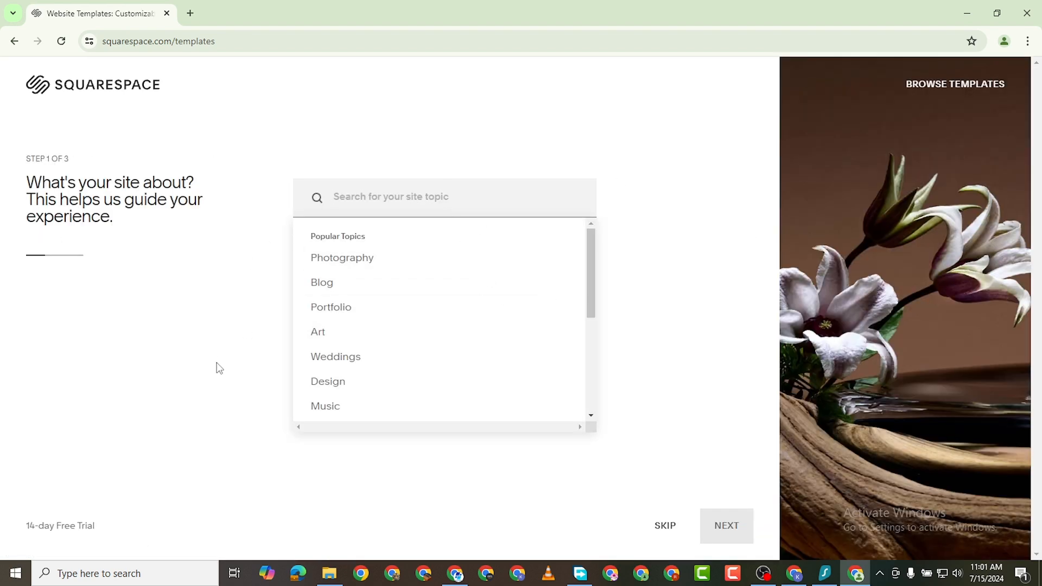
Set the site topic to Portfolio from the popular topics and continue to the website goals question
{"action": "left_click", "coordinate": [597, 146]}
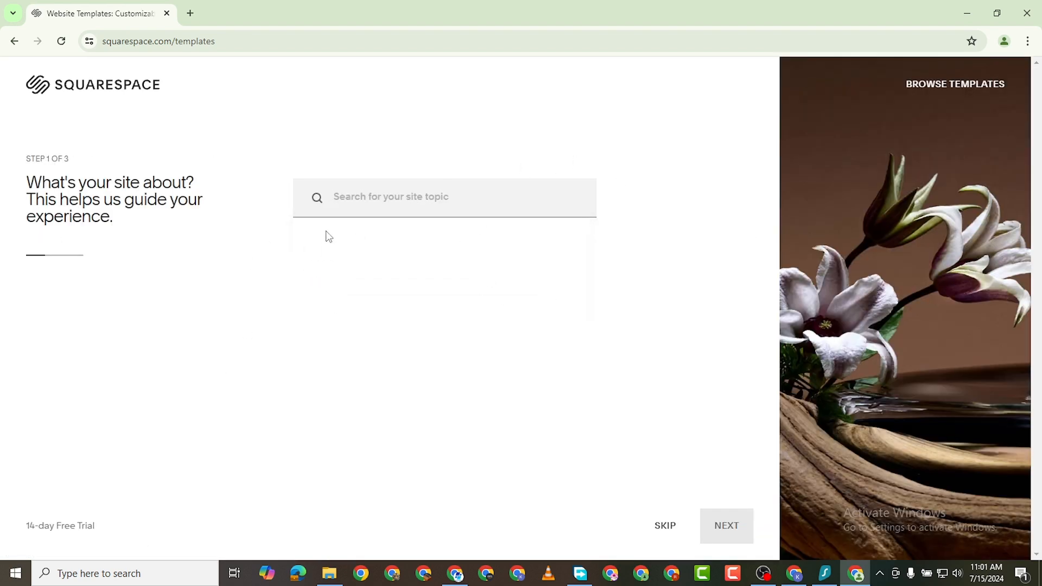
{"action": "left_click", "coordinate": [472, 200]}
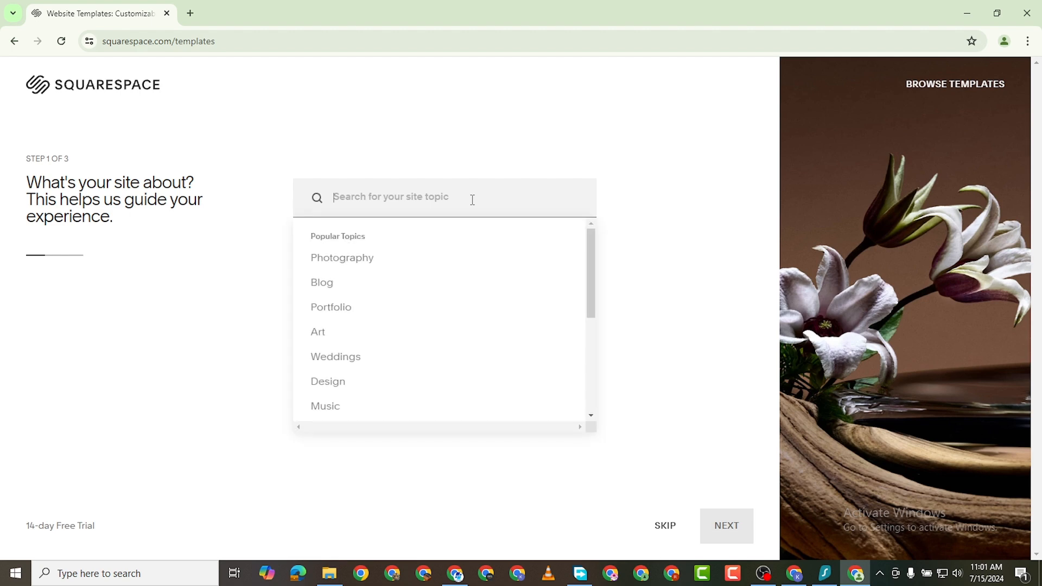
{"action": "scroll", "coordinate": [426, 344], "scroll_direction": "down", "scroll_amount": 3}
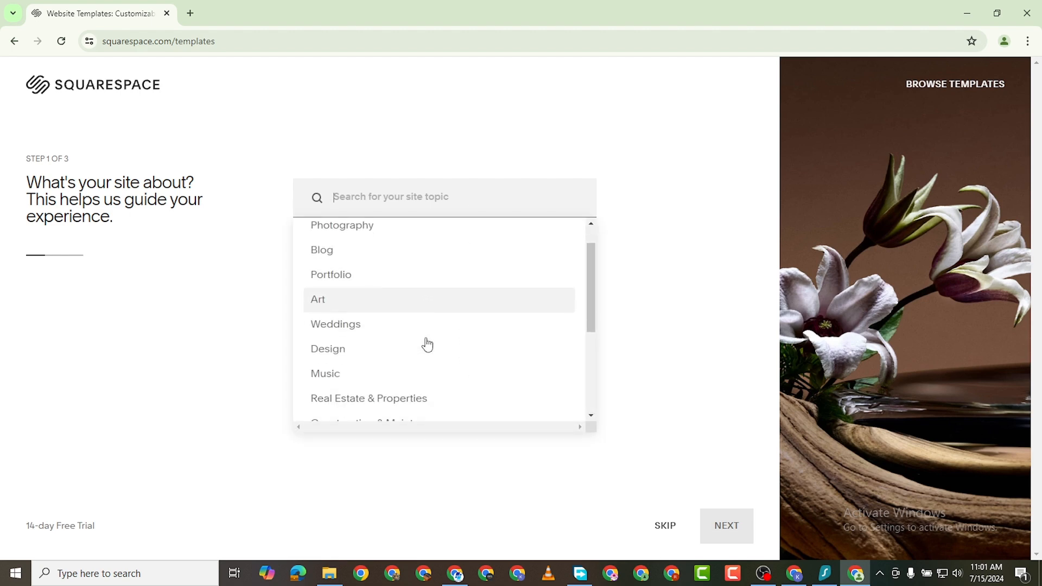
{"action": "scroll", "coordinate": [427, 344], "scroll_direction": "down", "scroll_amount": 2}
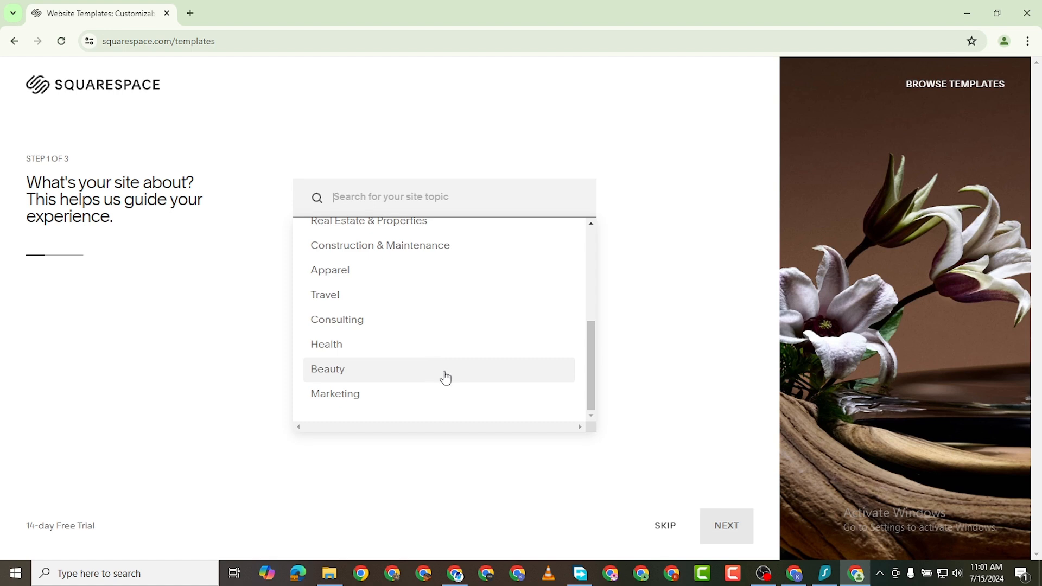
{"action": "scroll", "coordinate": [405, 304], "scroll_direction": "up", "scroll_amount": 2}
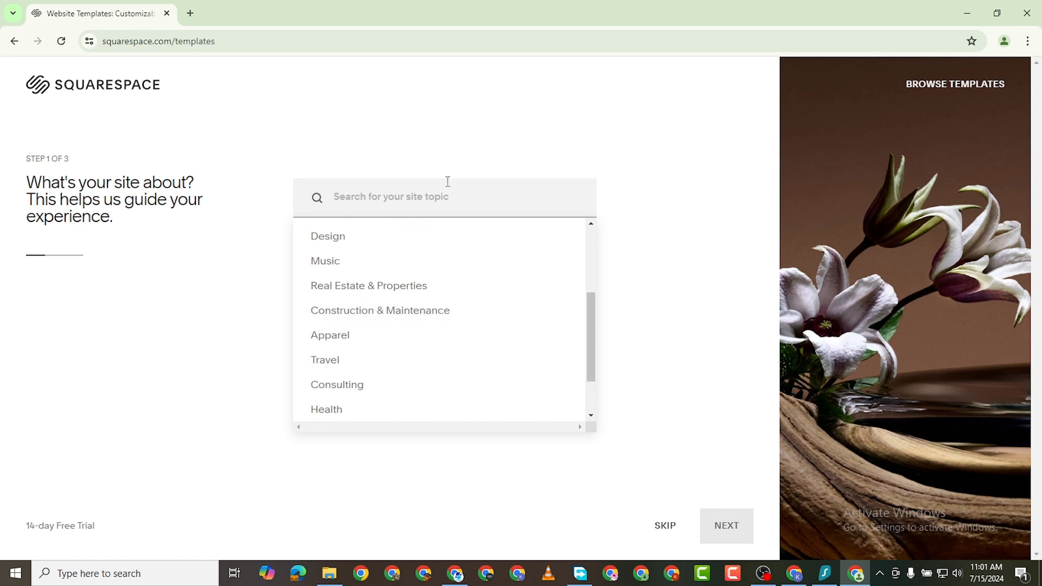
{"action": "scroll", "coordinate": [434, 369], "scroll_direction": "up", "scroll_amount": 3}
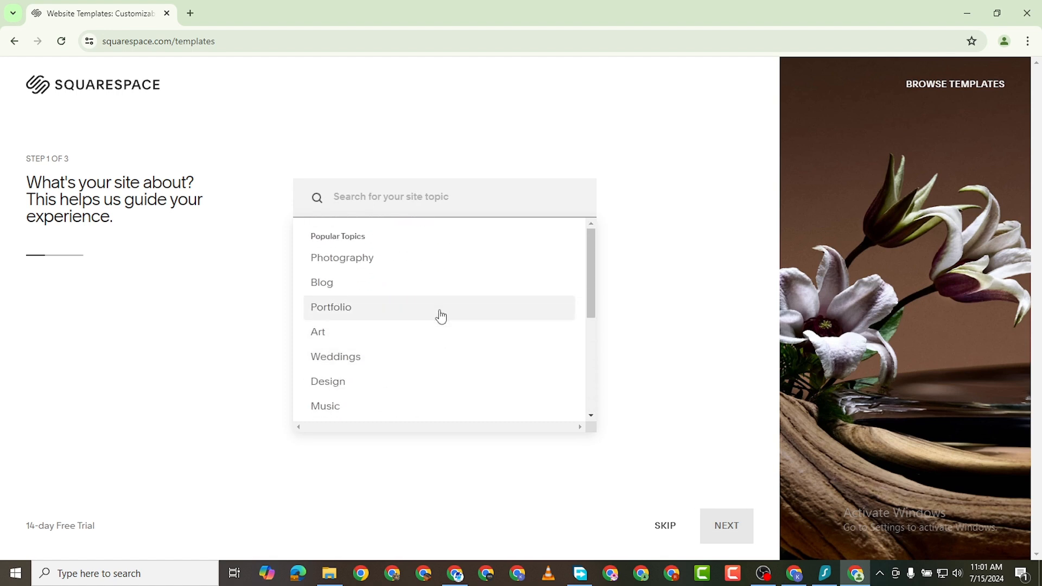
{"action": "left_click", "coordinate": [405, 318]}
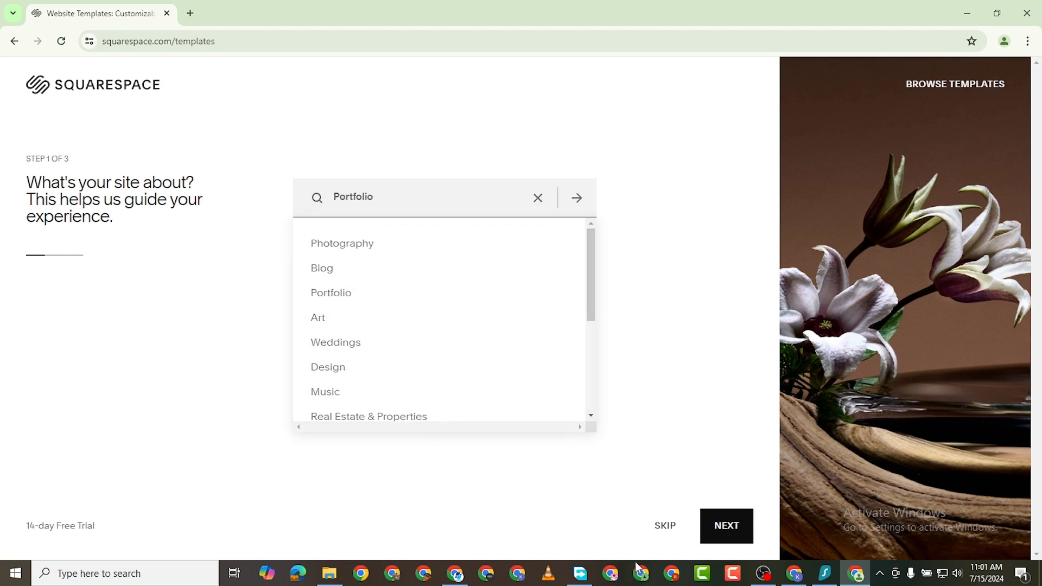
{"action": "left_click", "coordinate": [726, 537]}
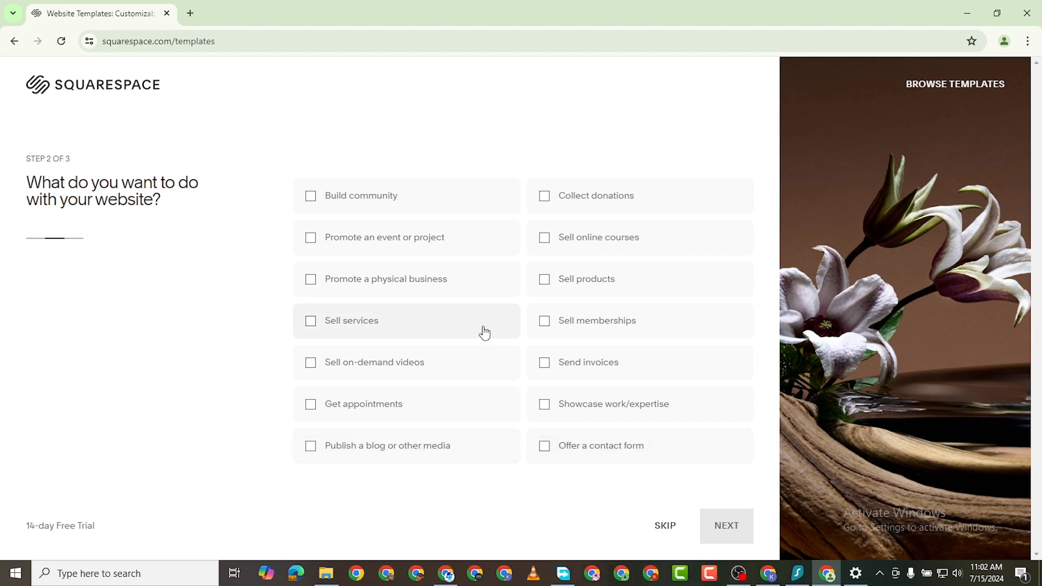
Select the website goals, including Build community, Get appointments, Sell services and Send invoices, and continue to the final setup question
{"action": "left_click", "coordinate": [315, 201]}
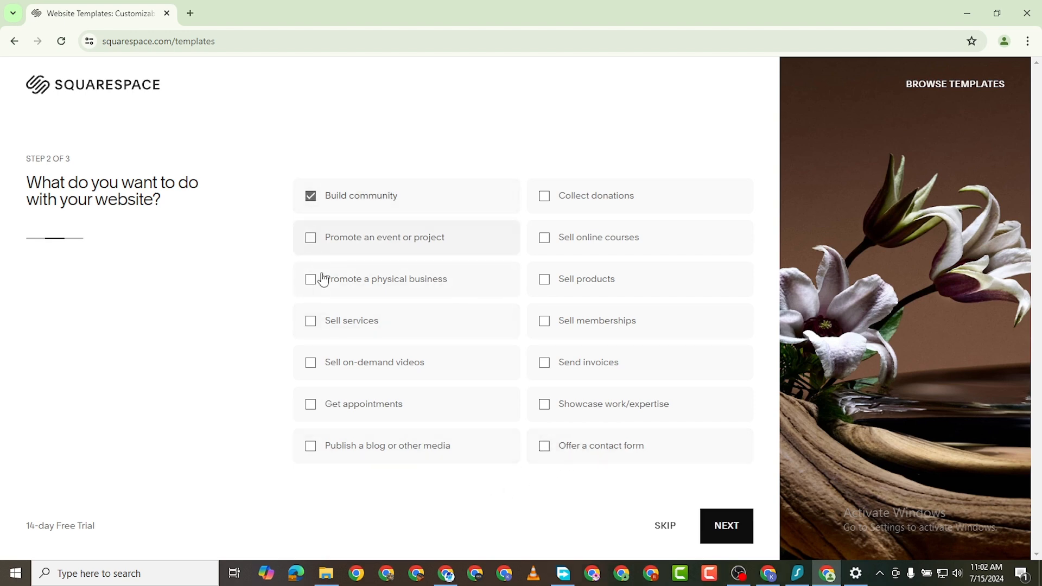
{"action": "left_click", "coordinate": [315, 406]}
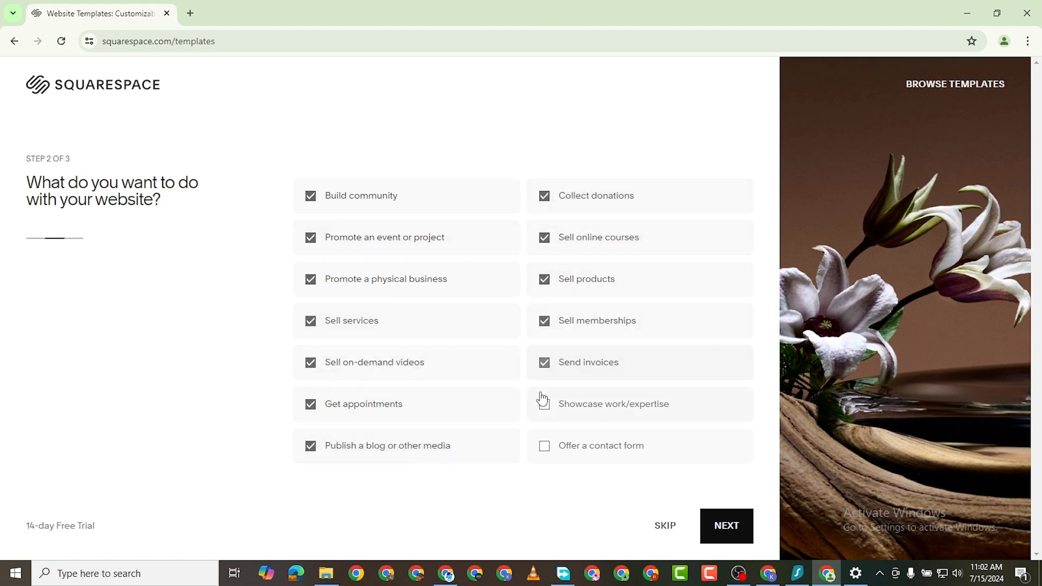
{"action": "left_click", "coordinate": [734, 534]}
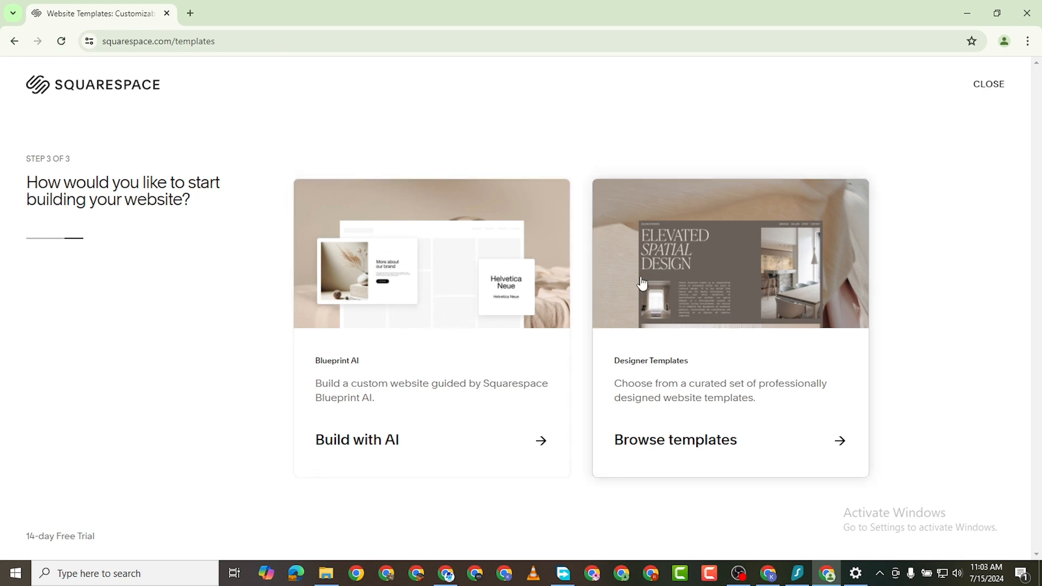
Choose to start from the designer templates and add One Page to the template type filters
{"action": "left_click", "coordinate": [727, 225]}
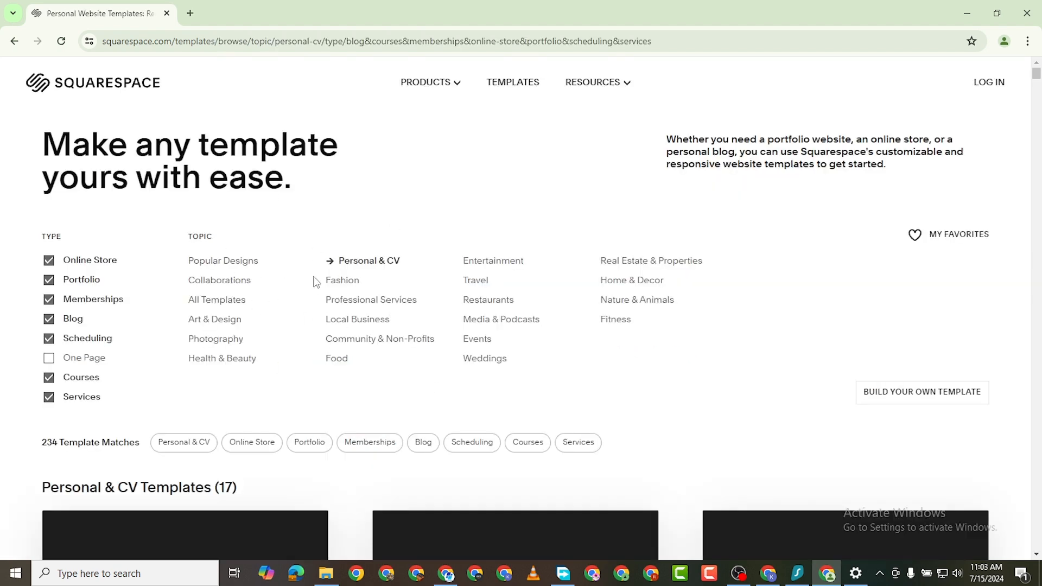
{"action": "scroll", "coordinate": [314, 280], "scroll_direction": "down", "scroll_amount": 5}
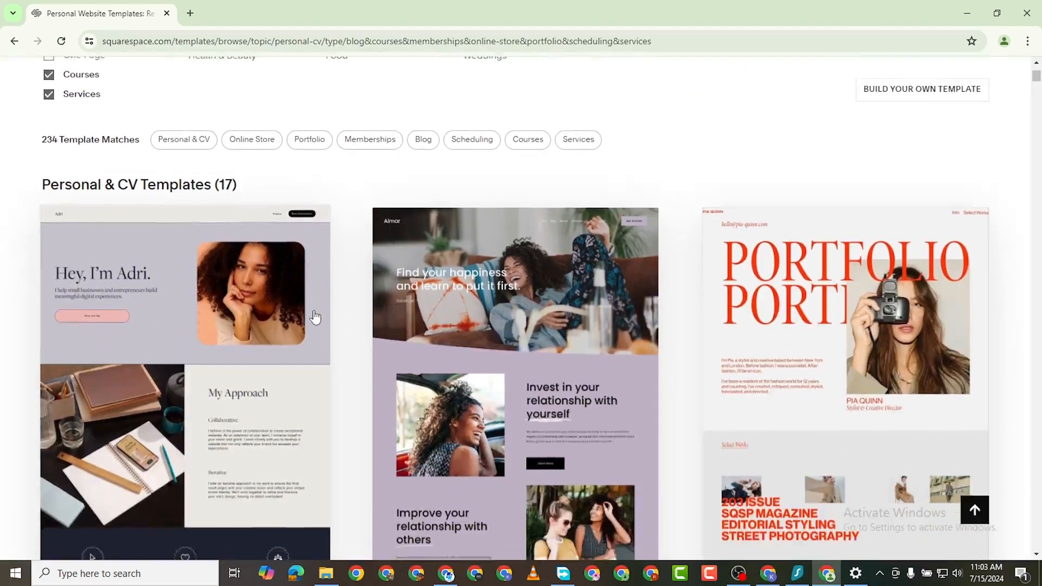
{"action": "scroll", "coordinate": [314, 312], "scroll_direction": "up", "scroll_amount": 2}
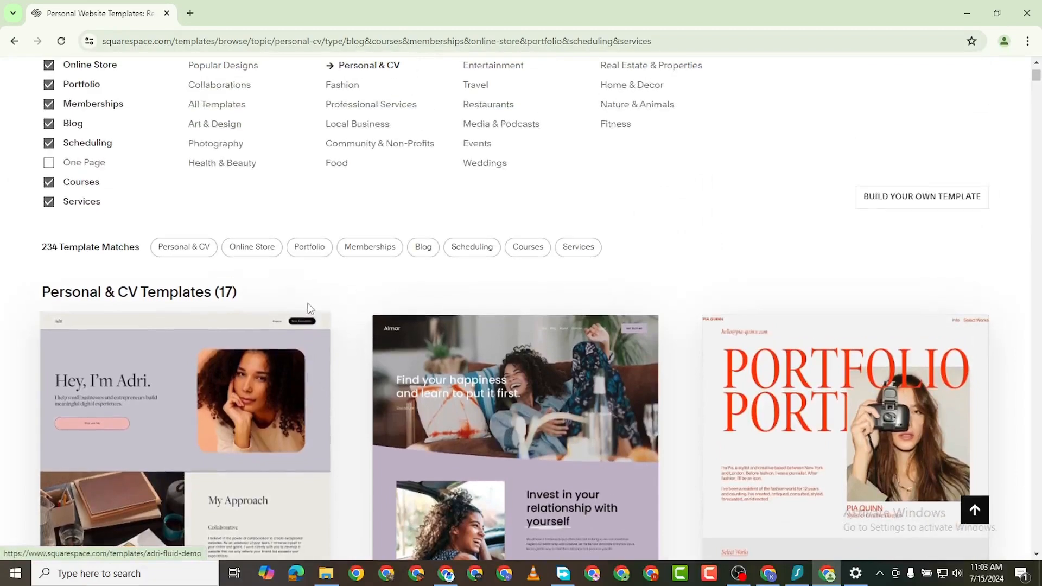
{"action": "left_click", "coordinate": [48, 168]}
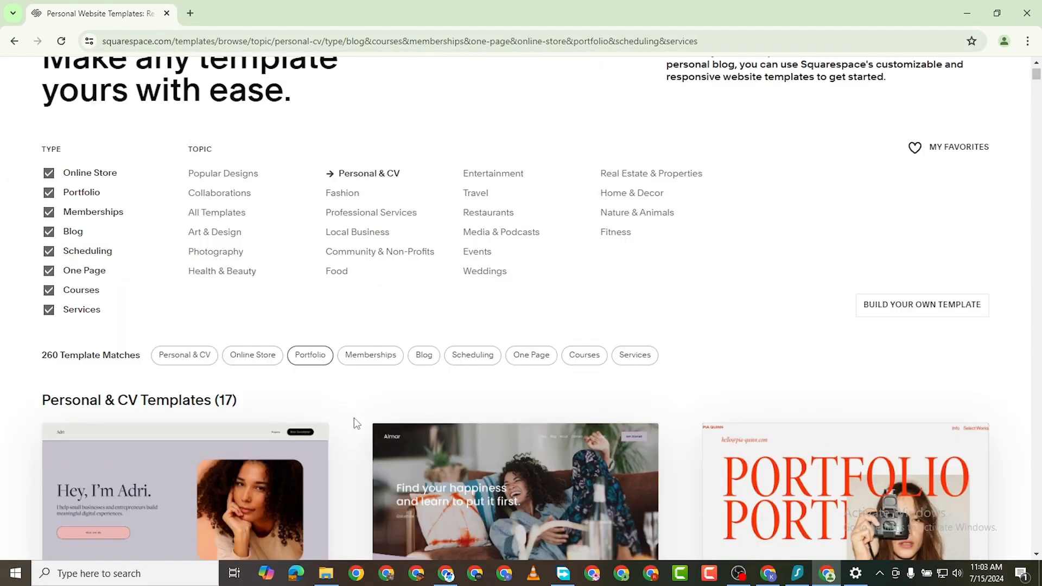
Look through the filtered template gallery, comparing the Personal & CV, Online Store and other designs
{"action": "scroll", "coordinate": [475, 404], "scroll_direction": "down", "scroll_amount": 3}
{"action": "scroll", "coordinate": [476, 404], "scroll_direction": "down", "scroll_amount": 10}
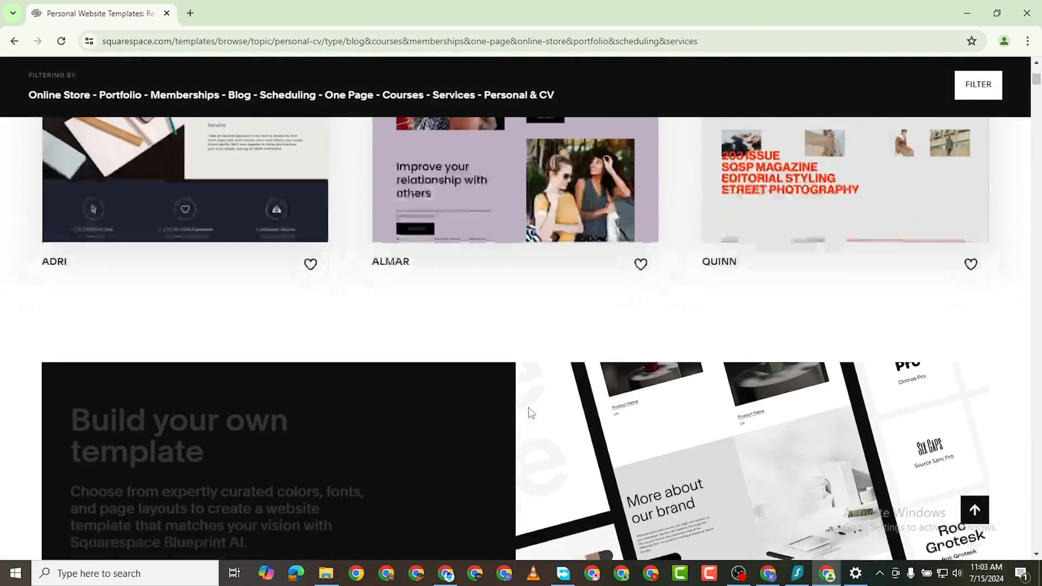
{"action": "scroll", "coordinate": [543, 408], "scroll_direction": "down", "scroll_amount": 15}
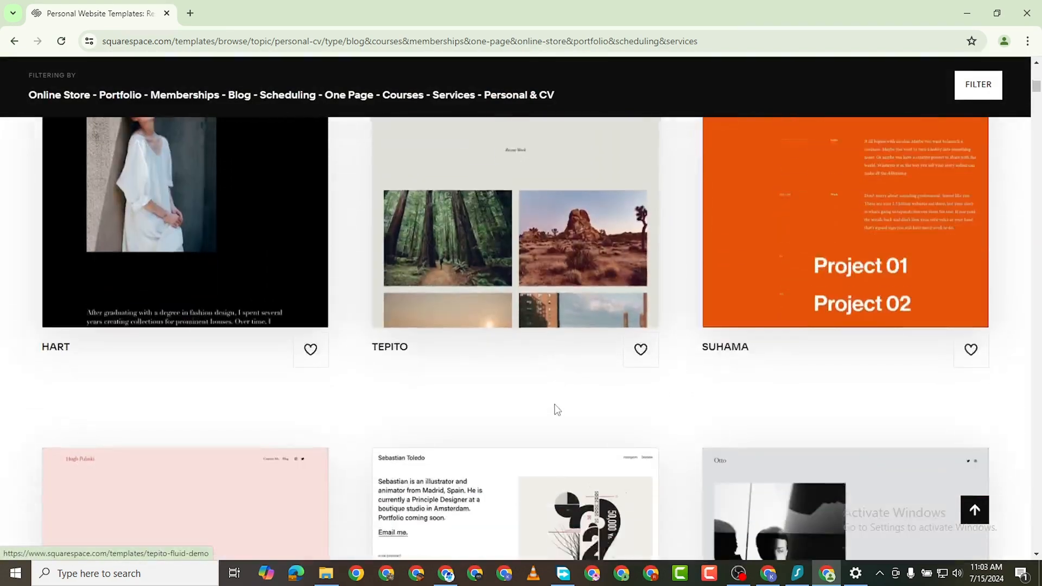
{"action": "scroll", "coordinate": [548, 412], "scroll_direction": "down", "scroll_amount": 10}
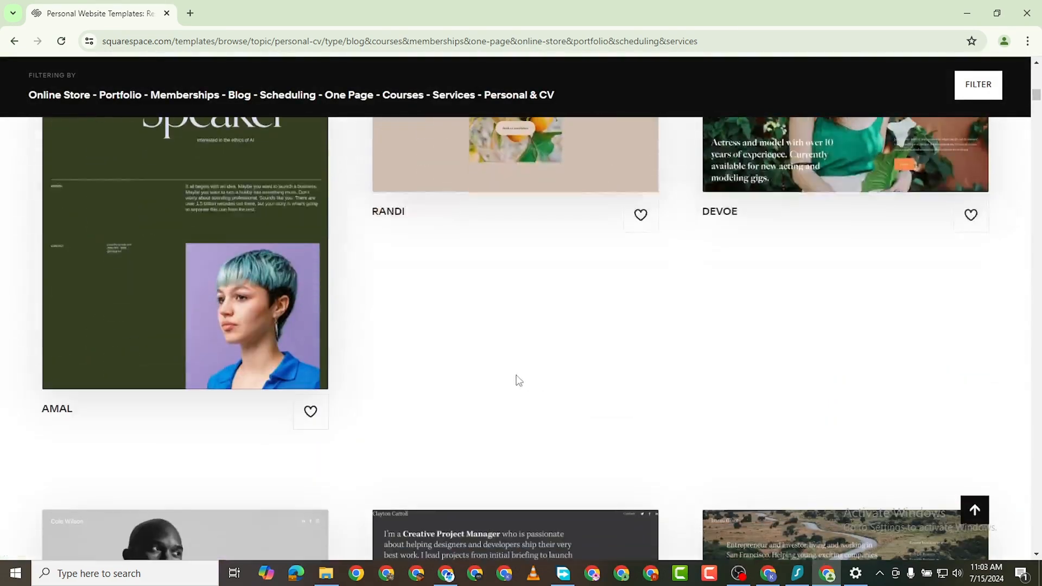
{"action": "scroll", "coordinate": [400, 389], "scroll_direction": "down", "scroll_amount": 15}
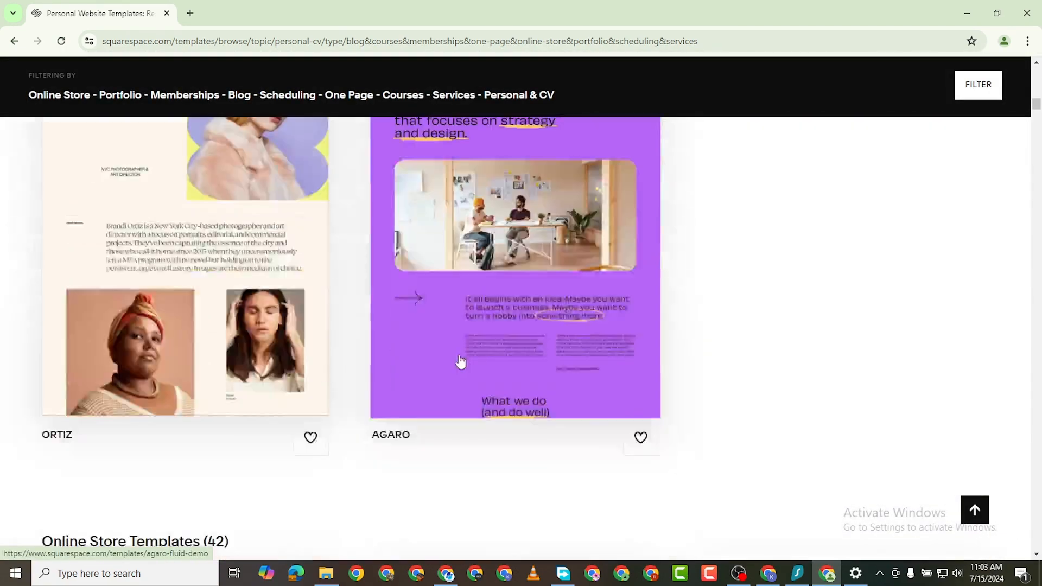
{"action": "scroll", "coordinate": [460, 375], "scroll_direction": "down", "scroll_amount": 13}
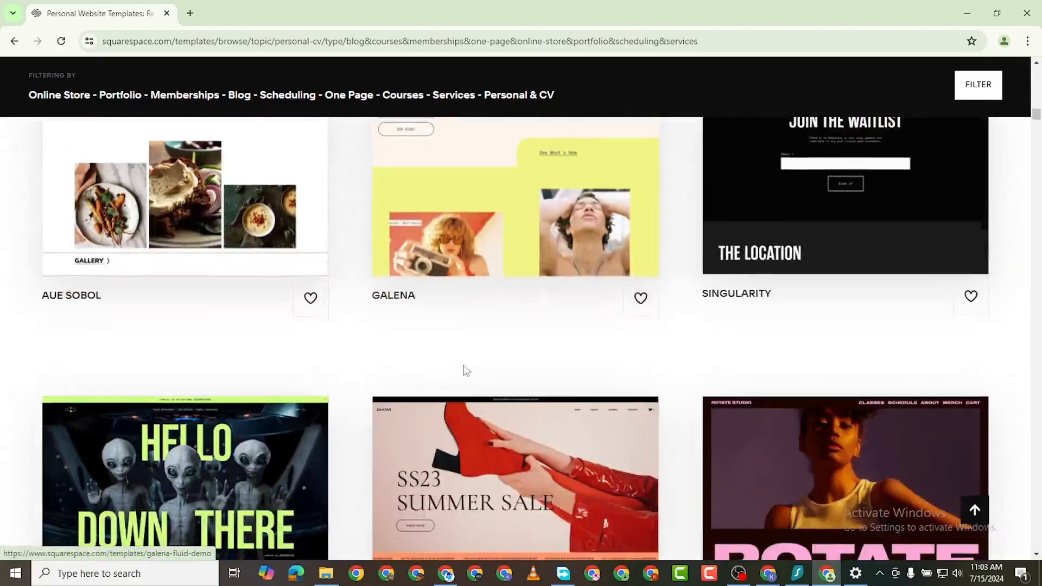
{"action": "scroll", "coordinate": [464, 368], "scroll_direction": "up", "scroll_amount": 4}
{"action": "scroll", "coordinate": [465, 373], "scroll_direction": "down", "scroll_amount": 15}
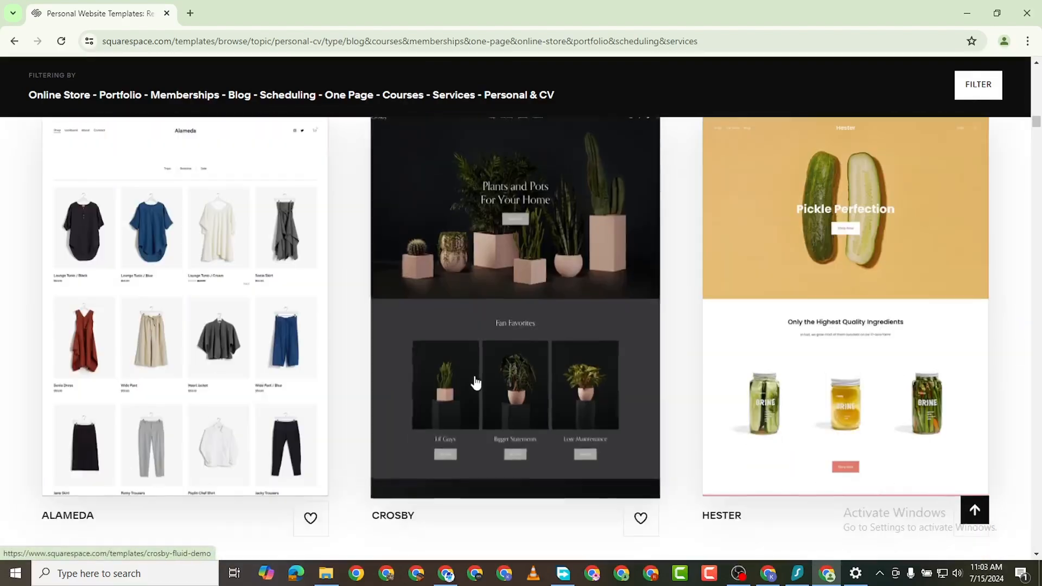
{"action": "scroll", "coordinate": [483, 386], "scroll_direction": "down", "scroll_amount": 10}
{"action": "scroll", "coordinate": [496, 391], "scroll_direction": "up", "scroll_amount": 5}
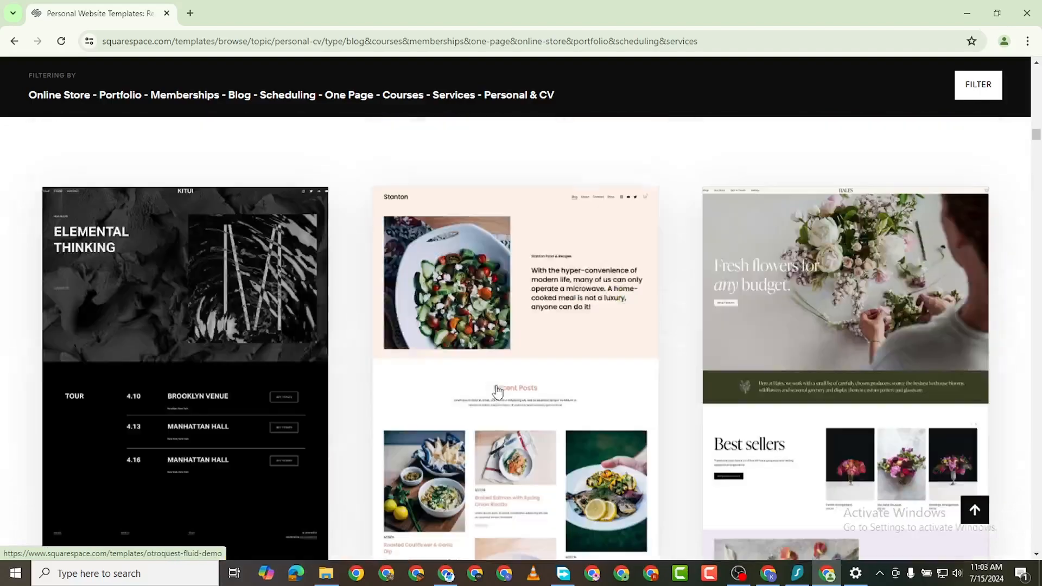
{"action": "scroll", "coordinate": [511, 394], "scroll_direction": "down", "scroll_amount": 1}
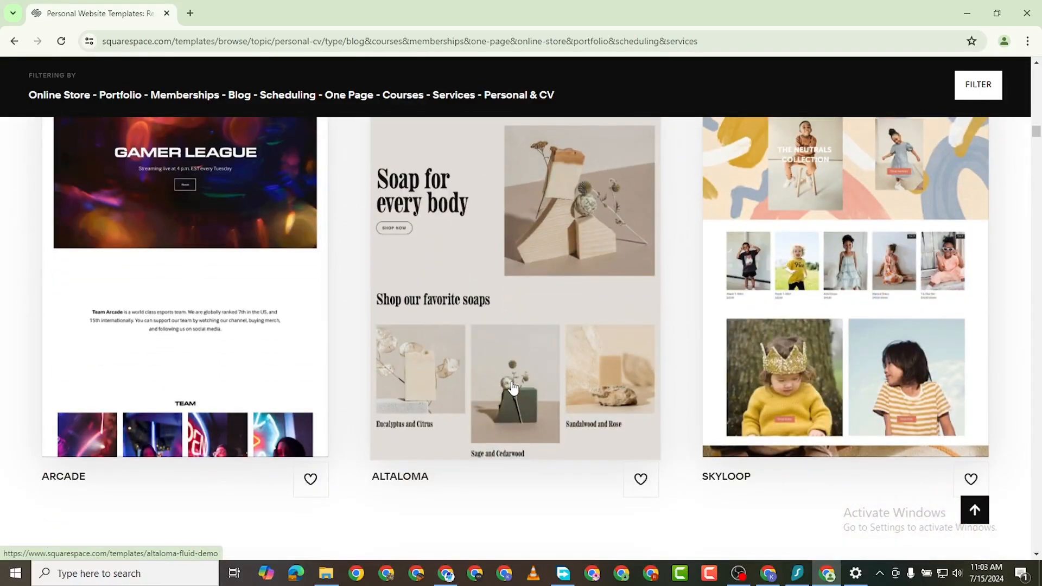
{"action": "scroll", "coordinate": [512, 387], "scroll_direction": "down", "scroll_amount": 20}
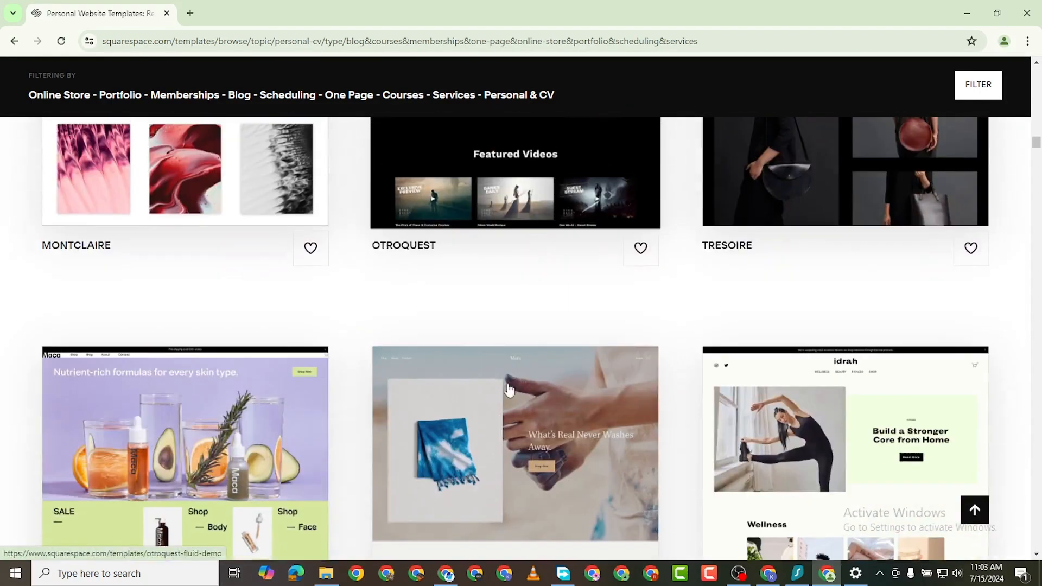
{"action": "scroll", "coordinate": [509, 389], "scroll_direction": "down", "scroll_amount": 3}
{"action": "scroll", "coordinate": [632, 439], "scroll_direction": "down", "scroll_amount": 10}
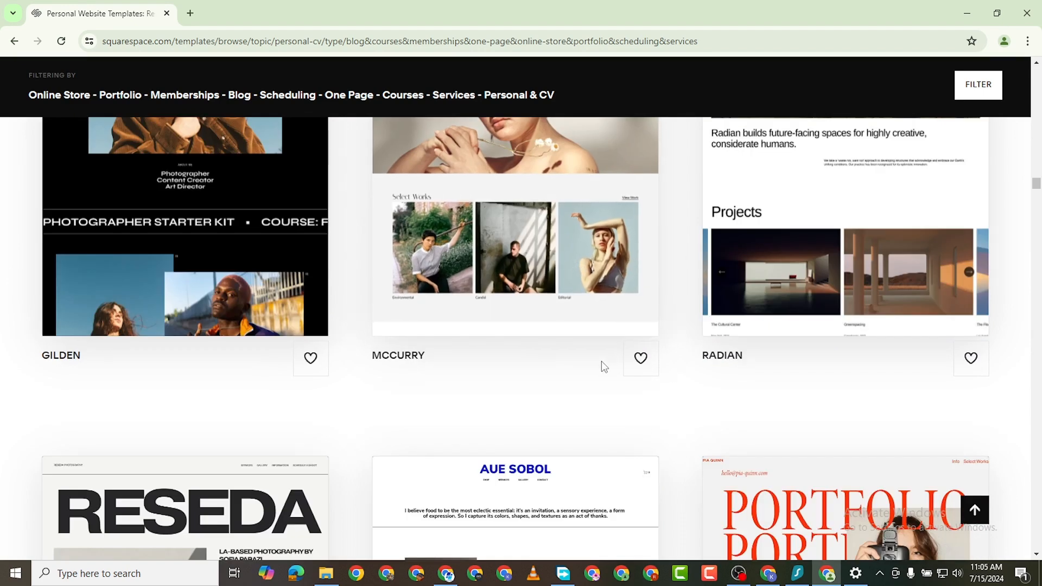
{"action": "scroll", "coordinate": [601, 361], "scroll_direction": "up", "scroll_amount": 3}
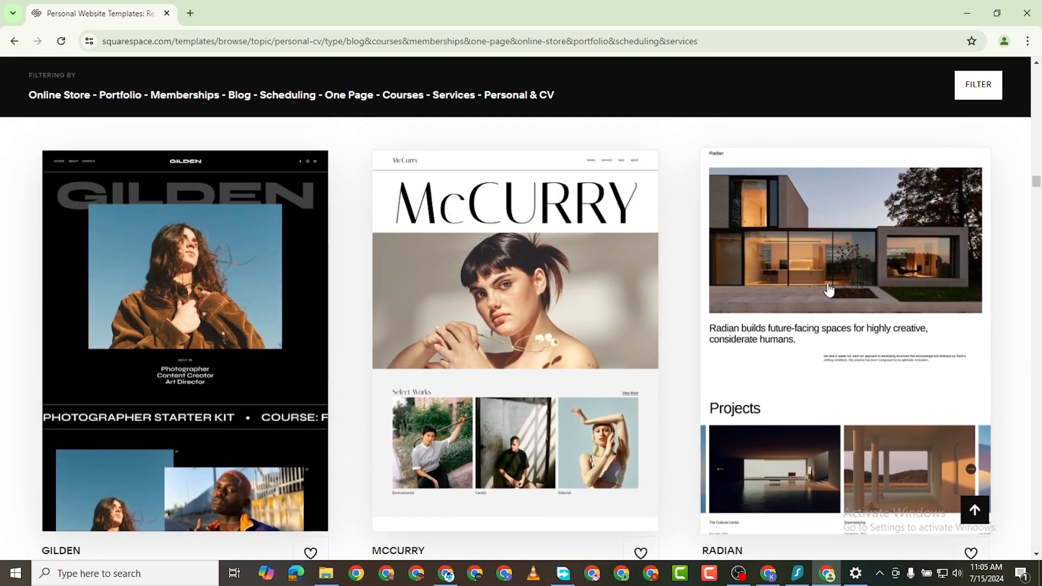
{"action": "scroll", "coordinate": [693, 347], "scroll_direction": "up", "scroll_amount": 10}
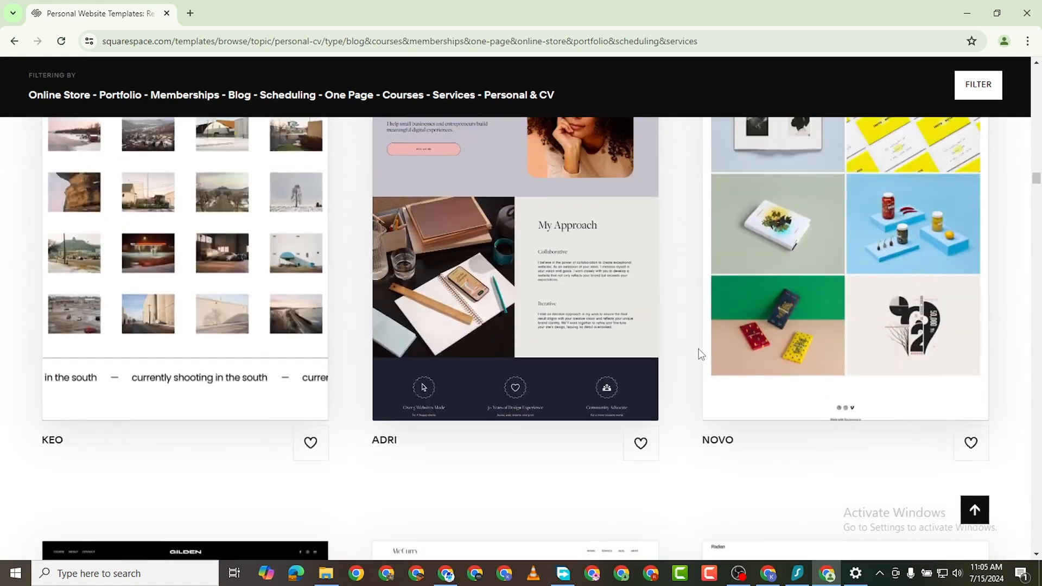
{"action": "scroll", "coordinate": [704, 356], "scroll_direction": "down", "scroll_amount": 10}
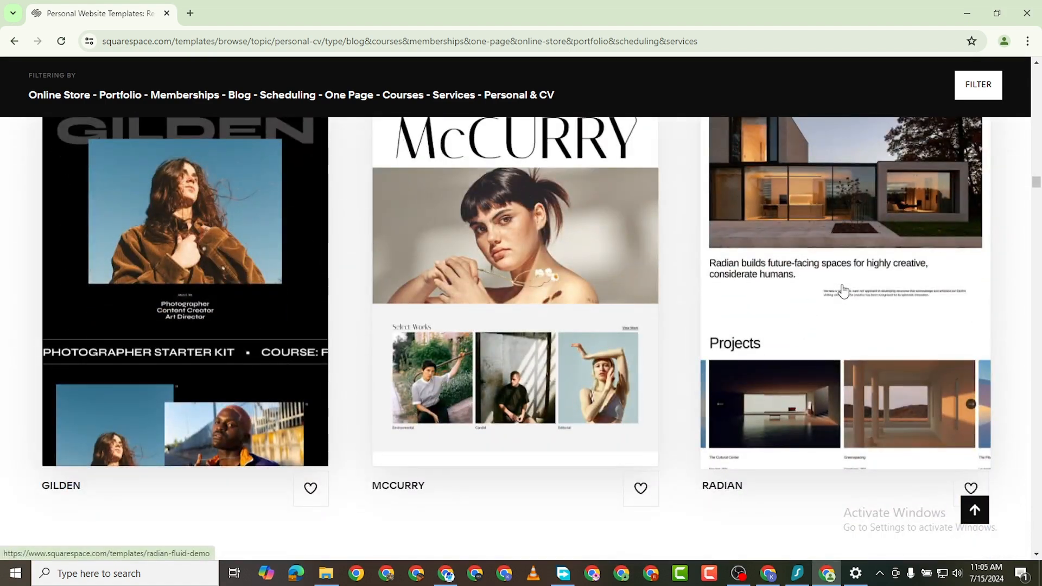
Open the Radian template and preview its page in the mobile layout down through the Projects section
{"action": "left_click", "coordinate": [826, 284]}
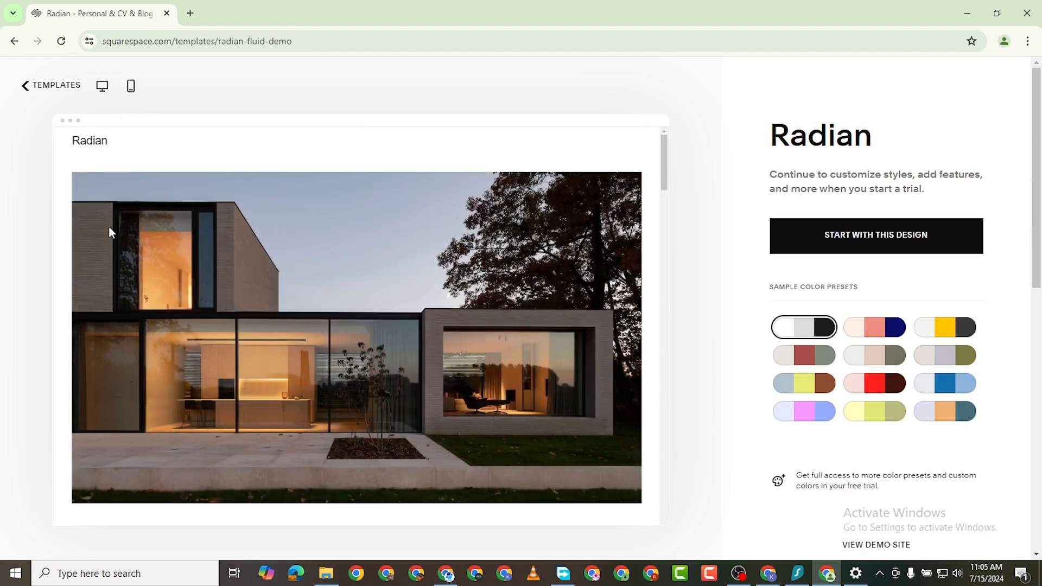
{"action": "scroll", "coordinate": [347, 322], "scroll_direction": "down", "scroll_amount": 8}
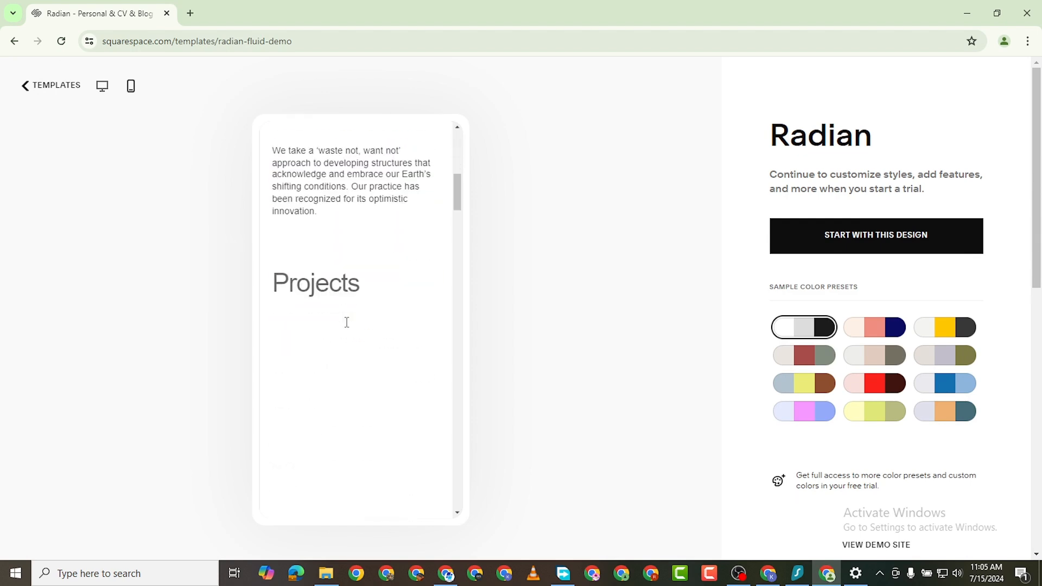
{"action": "scroll", "coordinate": [346, 323], "scroll_direction": "down", "scroll_amount": 10}
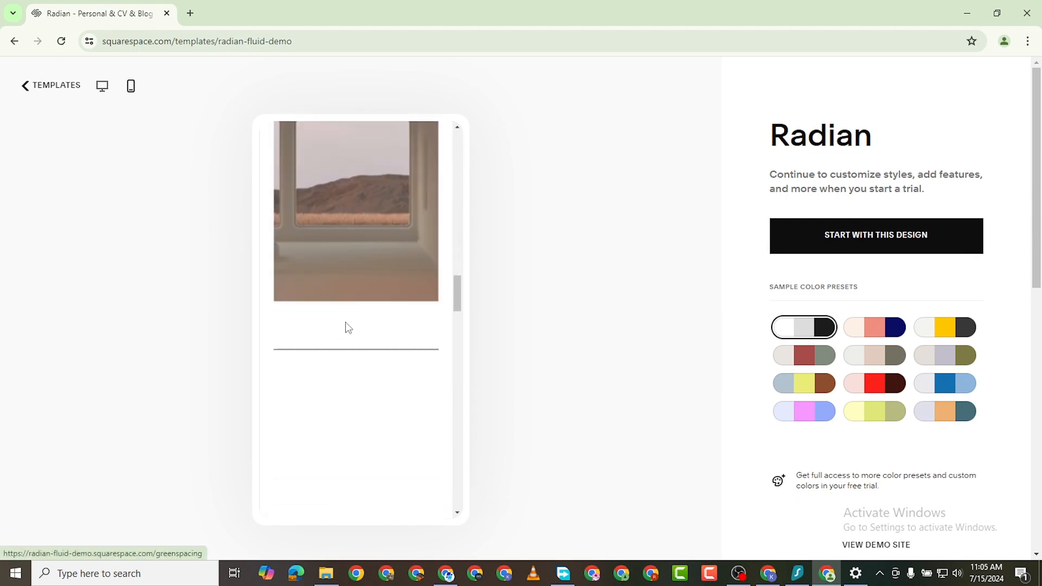
Review the Radian template in the mobile layout from its header image down to the footer
{"action": "scroll", "coordinate": [348, 327], "scroll_direction": "up", "scroll_amount": 18}
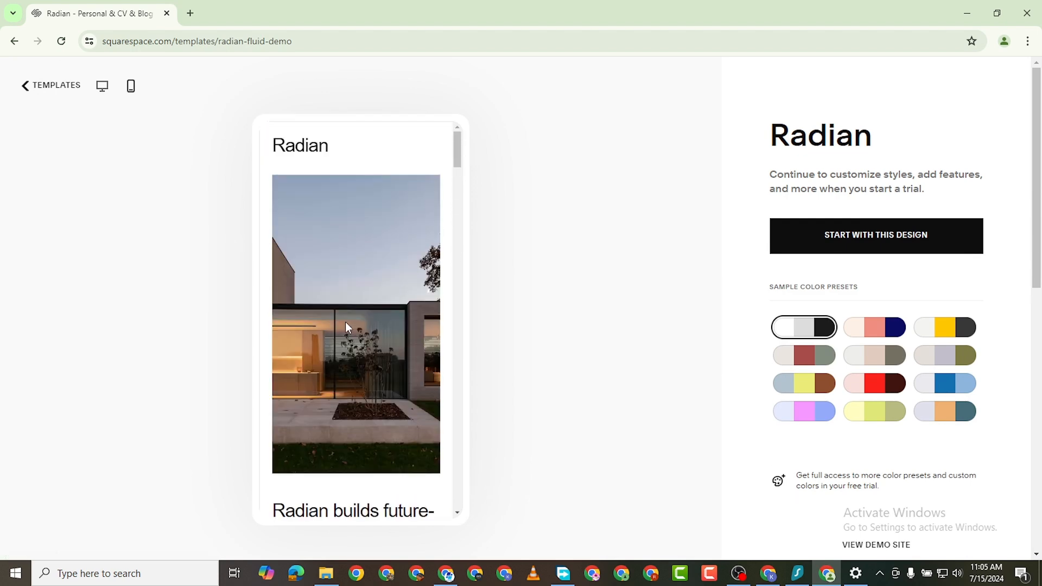
{"action": "scroll", "coordinate": [347, 323], "scroll_direction": "down", "scroll_amount": 20}
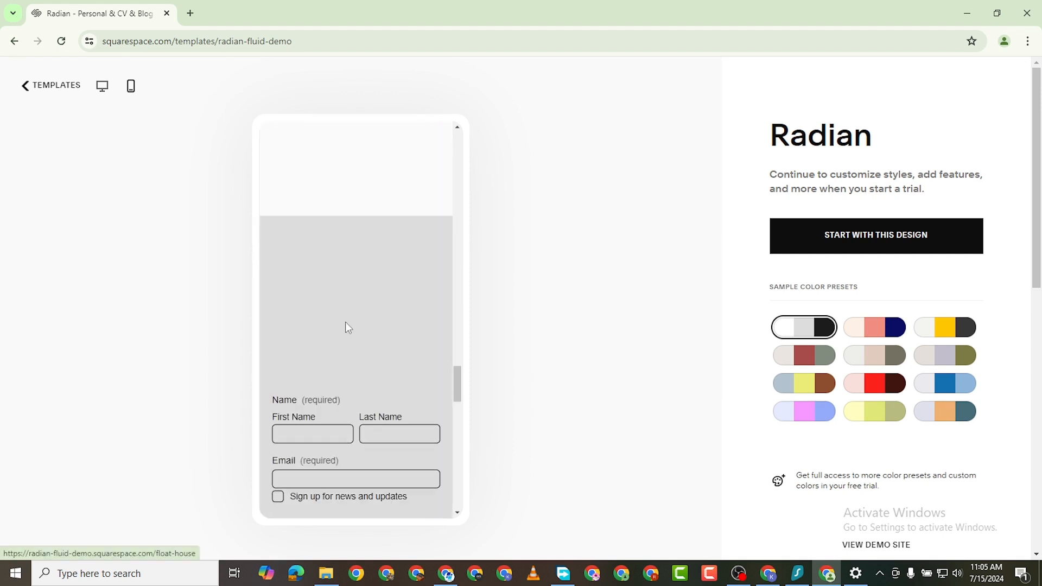
{"action": "scroll", "coordinate": [346, 323], "scroll_direction": "down", "scroll_amount": 10}
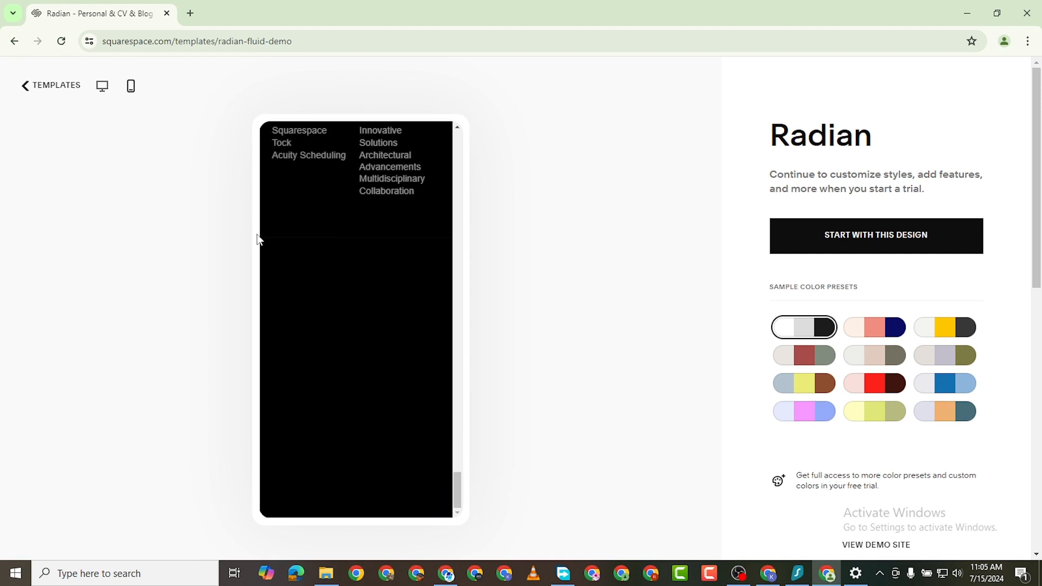
Switch the Radian preview to the desktop layout and look over the other recommended templates and the demo page
{"action": "left_click", "coordinate": [102, 86]}
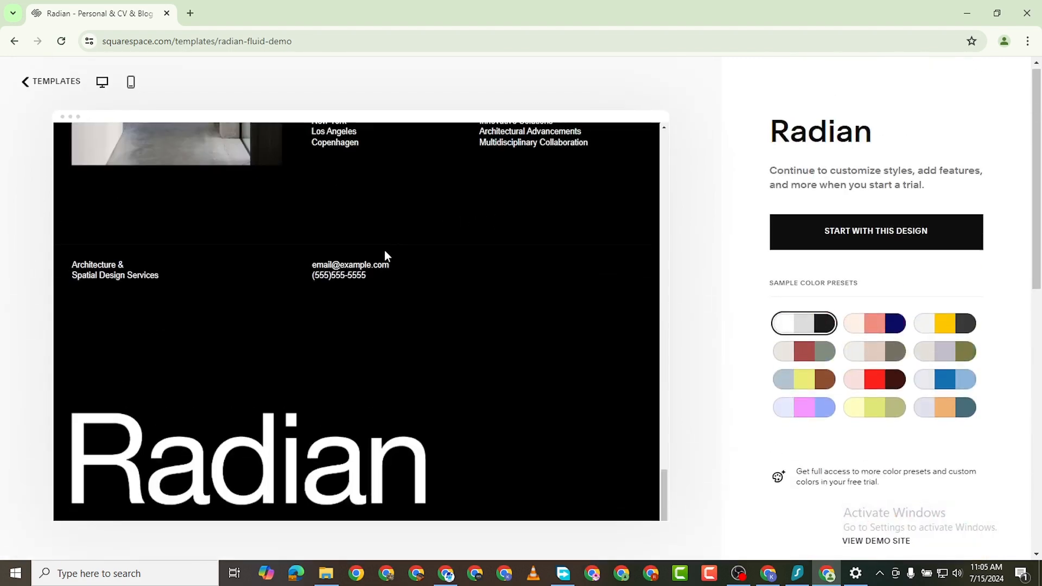
{"action": "scroll", "coordinate": [384, 249], "scroll_direction": "down", "scroll_amount": 8}
{"action": "scroll", "coordinate": [392, 283], "scroll_direction": "down", "scroll_amount": 3}
{"action": "scroll", "coordinate": [188, 241], "scroll_direction": "up", "scroll_amount": 4}
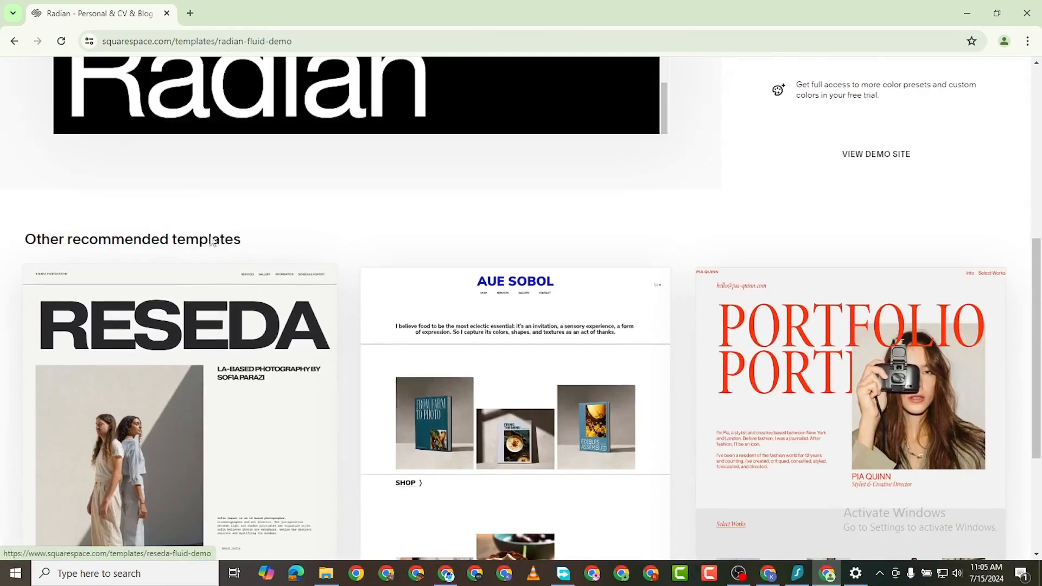
{"action": "scroll", "coordinate": [225, 260], "scroll_direction": "down", "scroll_amount": 2}
{"action": "scroll", "coordinate": [229, 267], "scroll_direction": "down", "scroll_amount": 1}
{"action": "scroll", "coordinate": [561, 337], "scroll_direction": "up", "scroll_amount": 11}
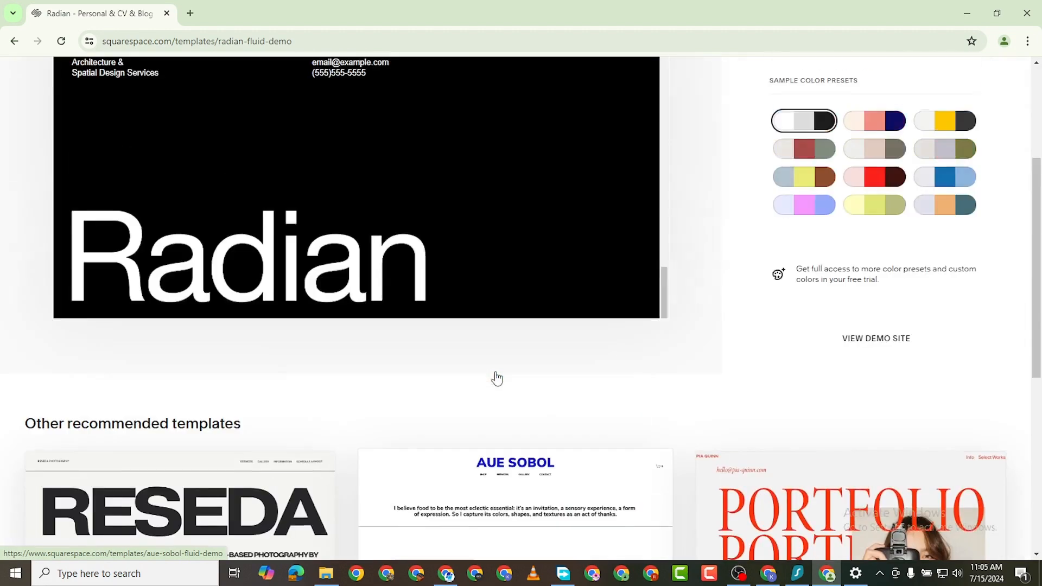
{"action": "scroll", "coordinate": [347, 299], "scroll_direction": "up", "scroll_amount": 10}
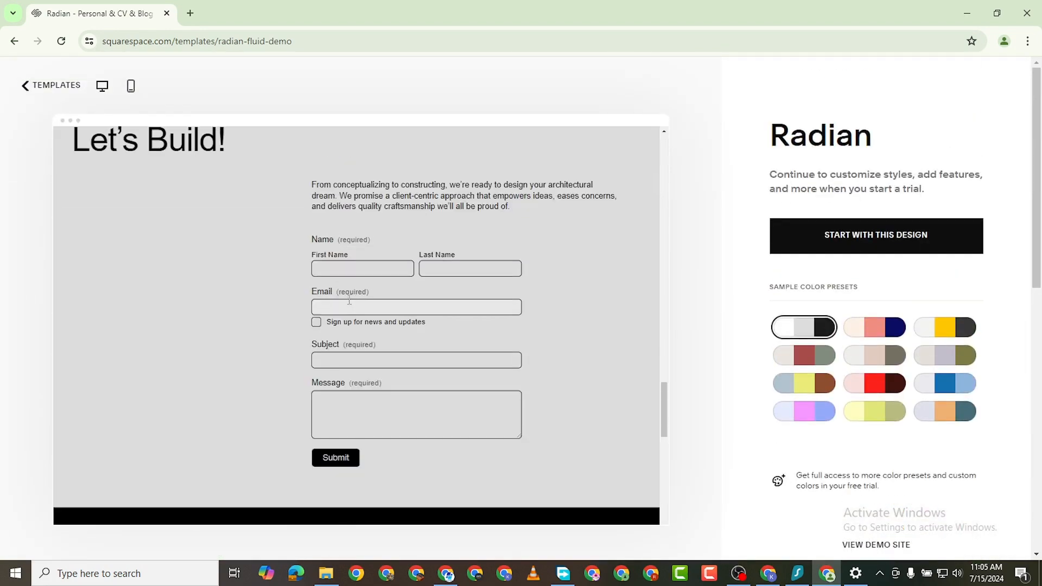
{"action": "scroll", "coordinate": [348, 299], "scroll_direction": "up", "scroll_amount": 10}
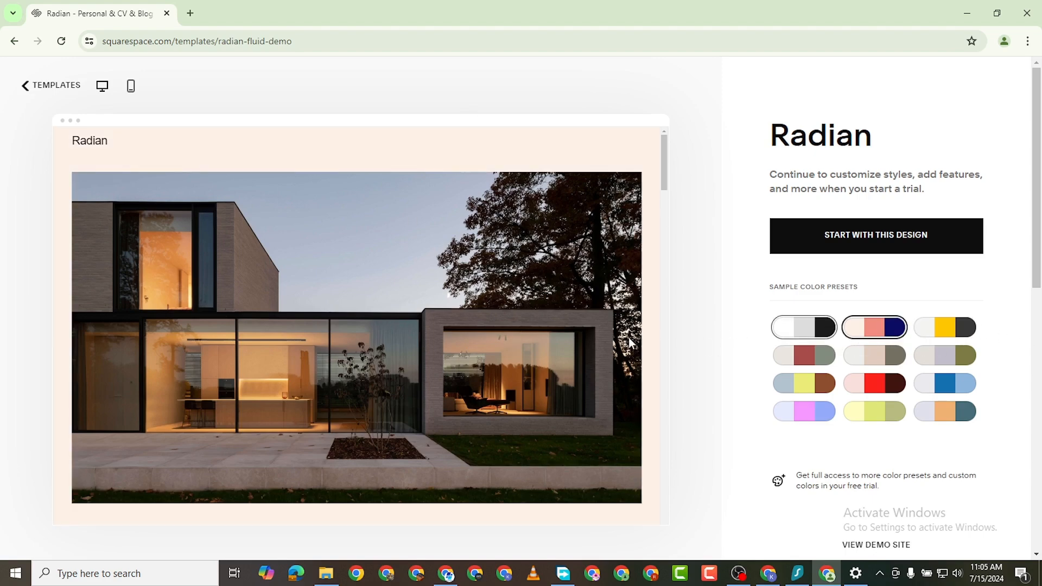
Review the Radian page in the cream, coral and navy color preset down to the About section
{"action": "scroll", "coordinate": [455, 335], "scroll_direction": "down", "scroll_amount": 1}
{"action": "scroll", "coordinate": [456, 331], "scroll_direction": "down", "scroll_amount": 10}
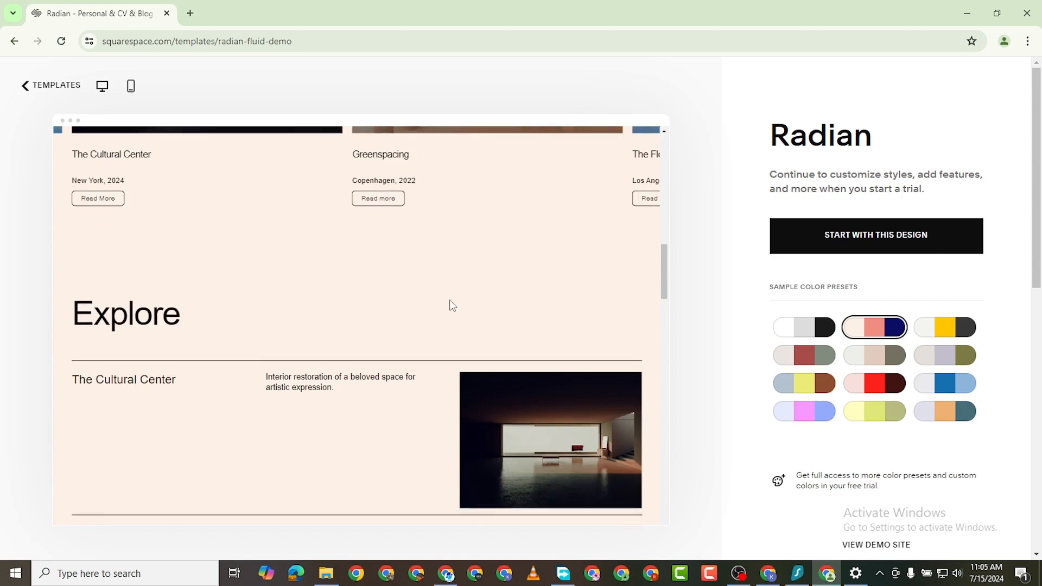
{"action": "scroll", "coordinate": [449, 315], "scroll_direction": "down", "scroll_amount": 5}
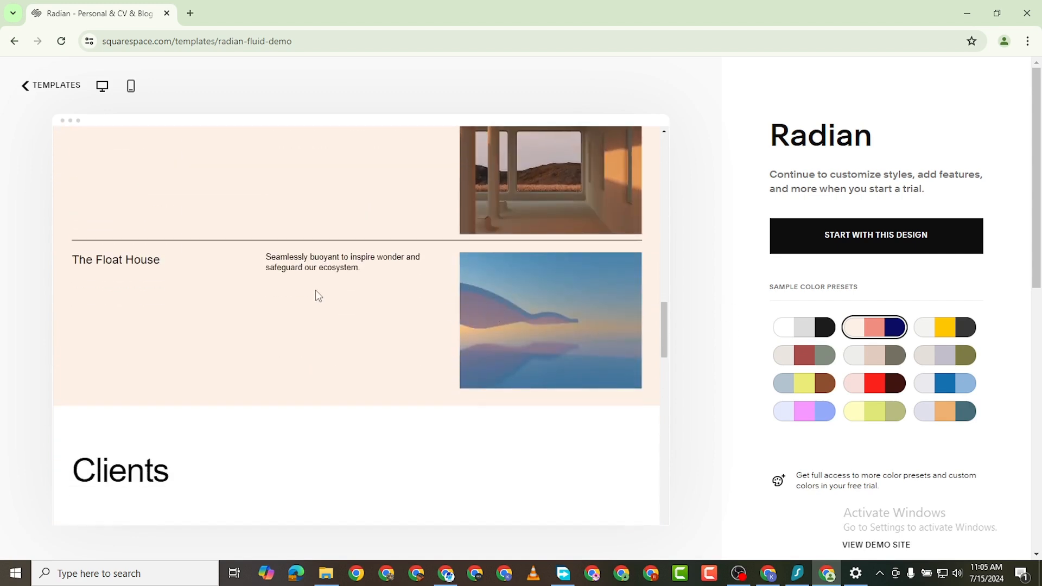
{"action": "scroll", "coordinate": [448, 303], "scroll_direction": "down", "scroll_amount": 10}
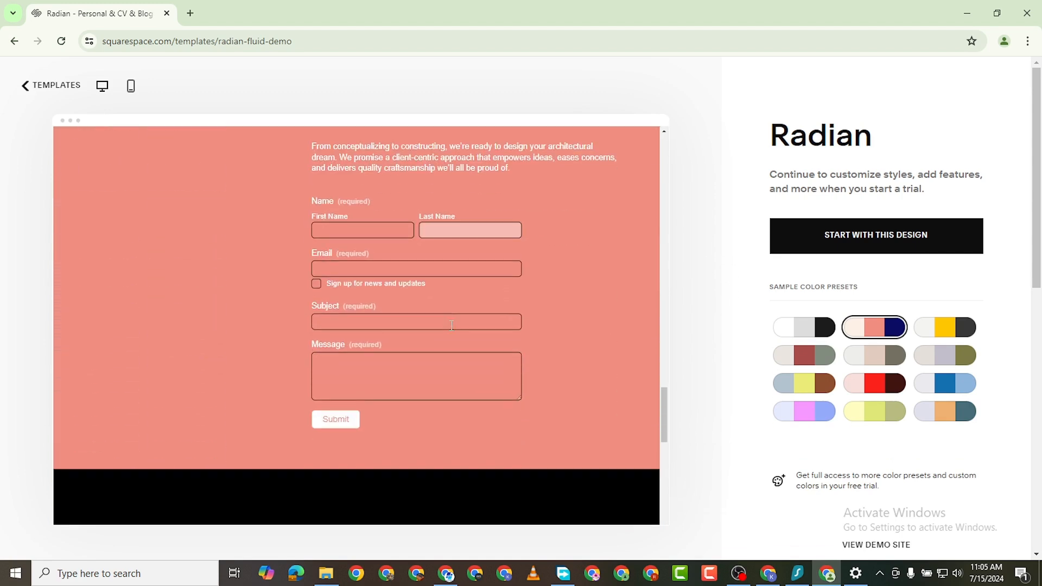
{"action": "scroll", "coordinate": [475, 312], "scroll_direction": "down", "scroll_amount": 5}
{"action": "scroll", "coordinate": [474, 312], "scroll_direction": "up", "scroll_amount": 3}
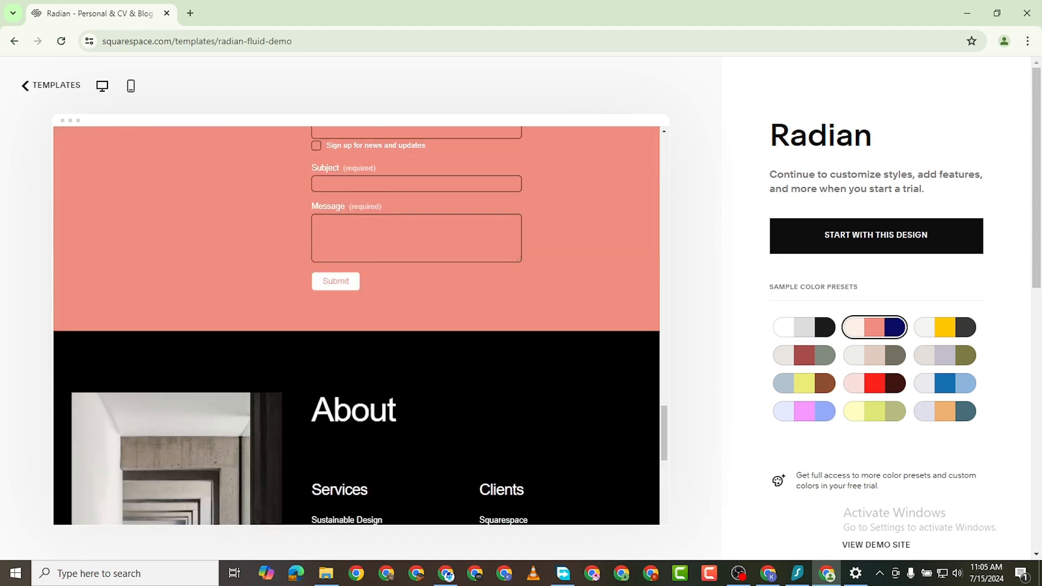
Try the yellow and dark grey color preset and check it throughout the Radian page
{"action": "left_click", "coordinate": [946, 325]}
{"action": "scroll", "coordinate": [461, 288], "scroll_direction": "up", "scroll_amount": 12}
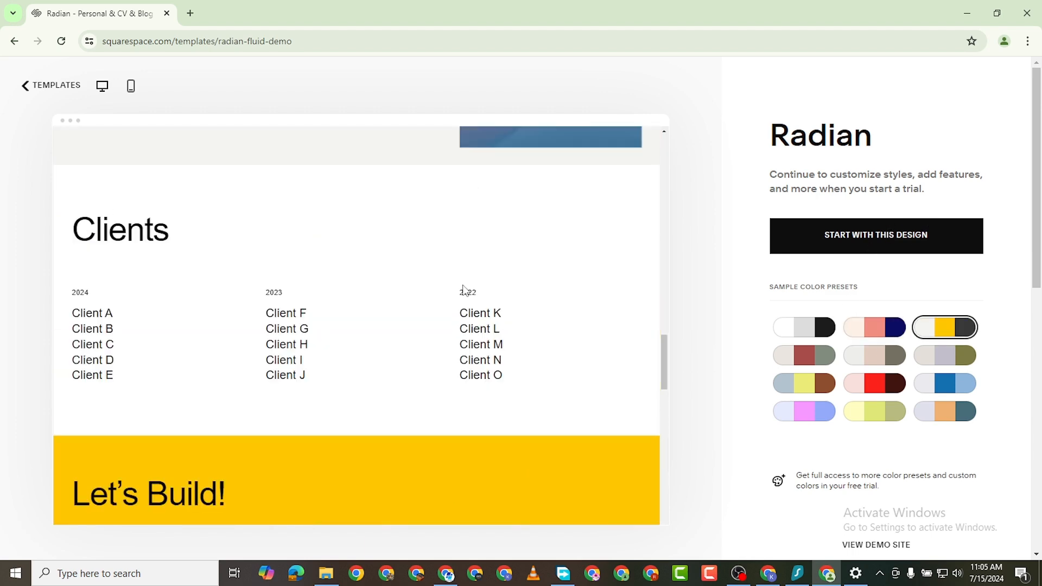
{"action": "scroll", "coordinate": [475, 290], "scroll_direction": "up", "scroll_amount": 8}
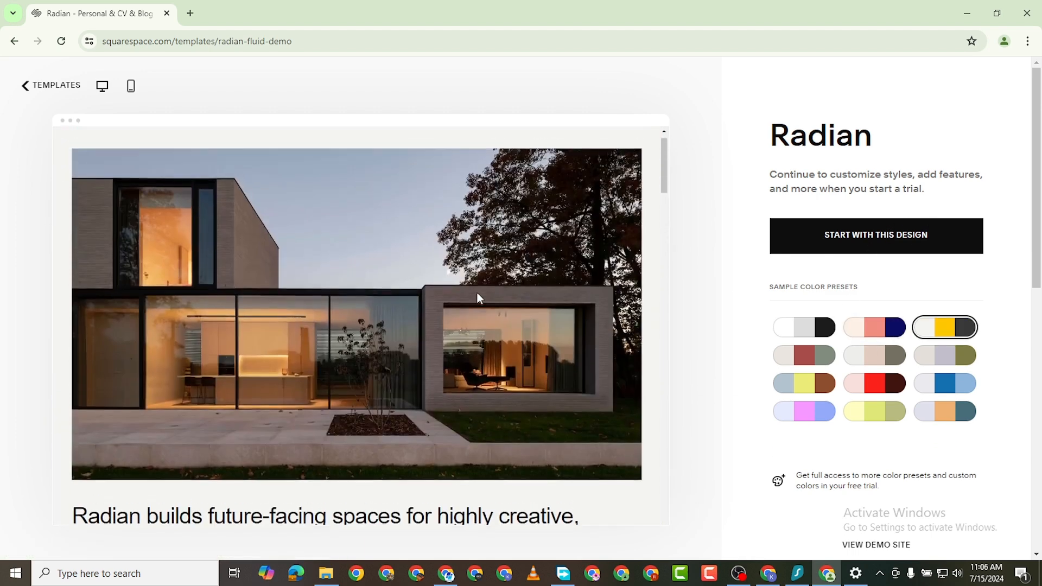
{"action": "scroll", "coordinate": [472, 326], "scroll_direction": "down", "scroll_amount": 4}
{"action": "scroll", "coordinate": [474, 336], "scroll_direction": "down", "scroll_amount": 12}
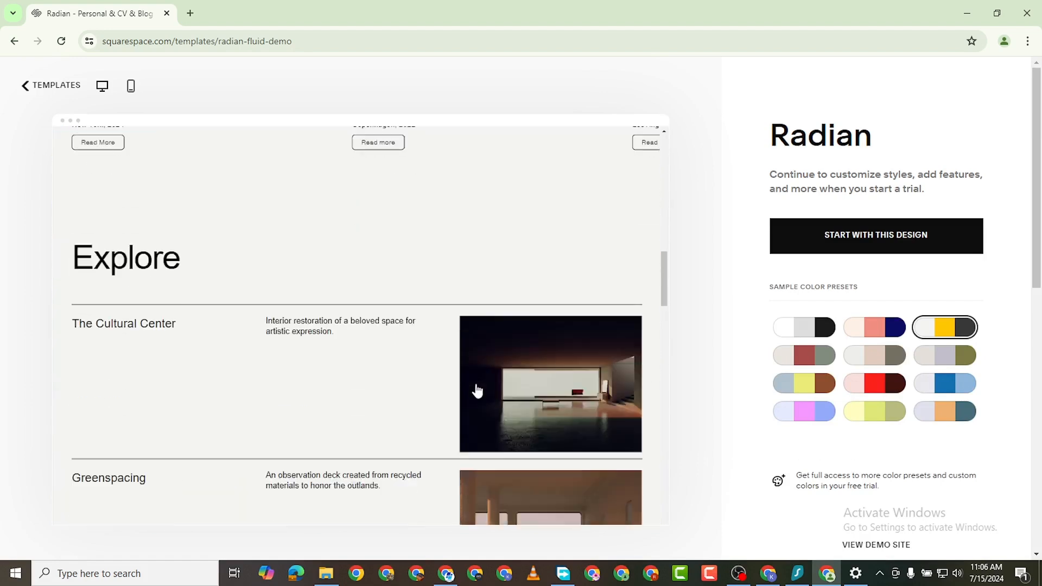
{"action": "scroll", "coordinate": [496, 353], "scroll_direction": "down", "scroll_amount": 5}
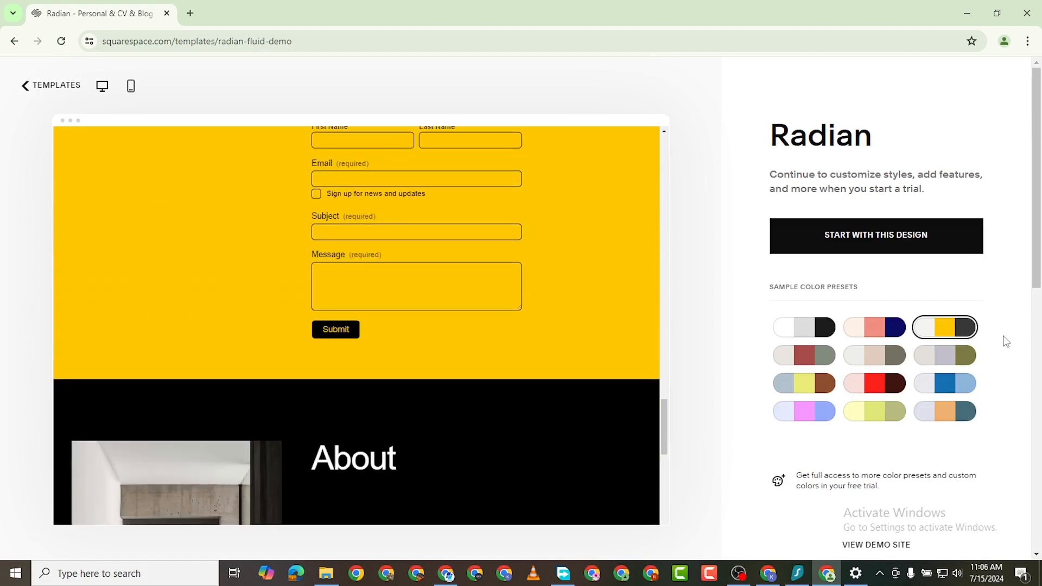
Compare the brick-red and bright red color presets and apply the blue and light blue preset to the Radian page
{"action": "left_click", "coordinate": [803, 355]}
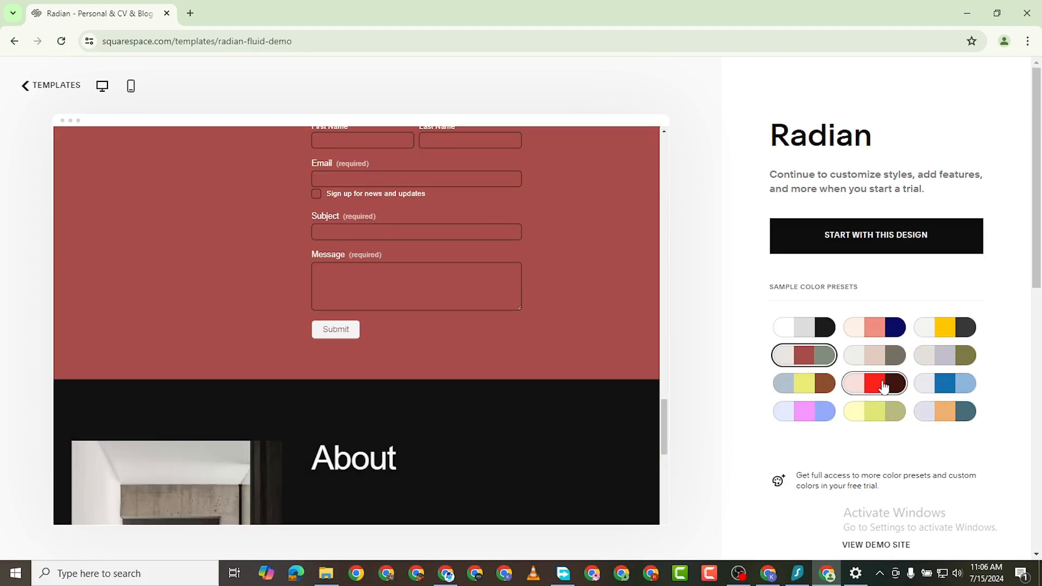
{"action": "left_click", "coordinate": [874, 383]}
{"action": "left_click", "coordinate": [944, 383]}
{"action": "scroll", "coordinate": [414, 255], "scroll_direction": "up", "scroll_amount": 10}
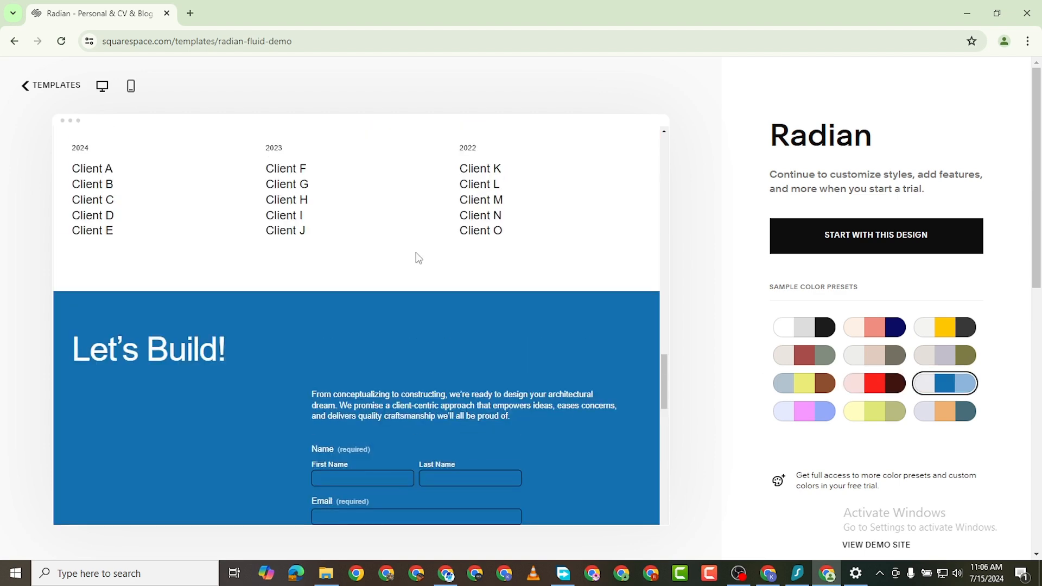
{"action": "scroll", "coordinate": [416, 253], "scroll_direction": "up", "scroll_amount": 10}
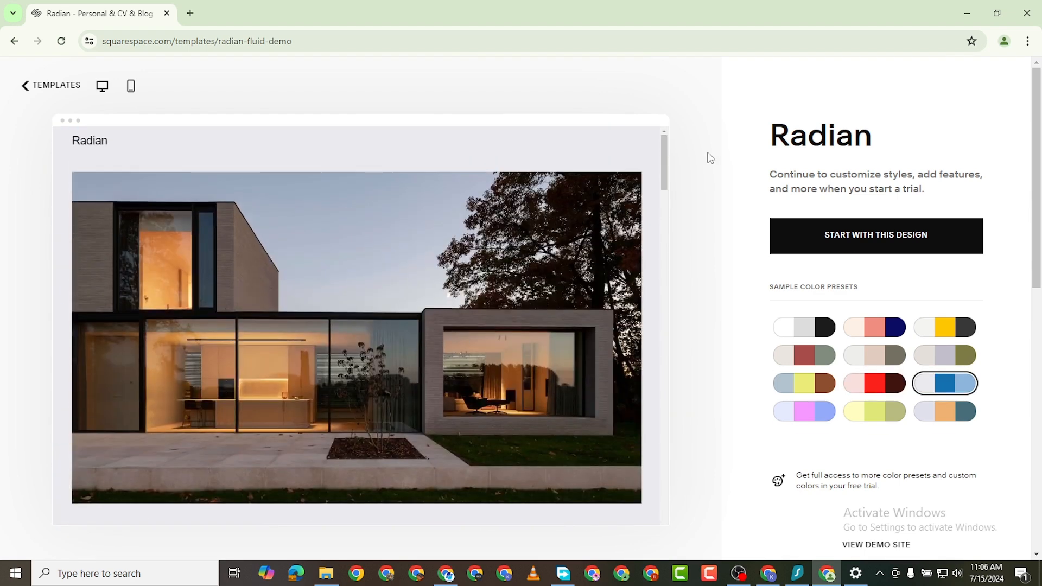
Start with the Radian design, choosing to create the account with an email address and declining to save the password in the browser
{"action": "left_click", "coordinate": [899, 233]}
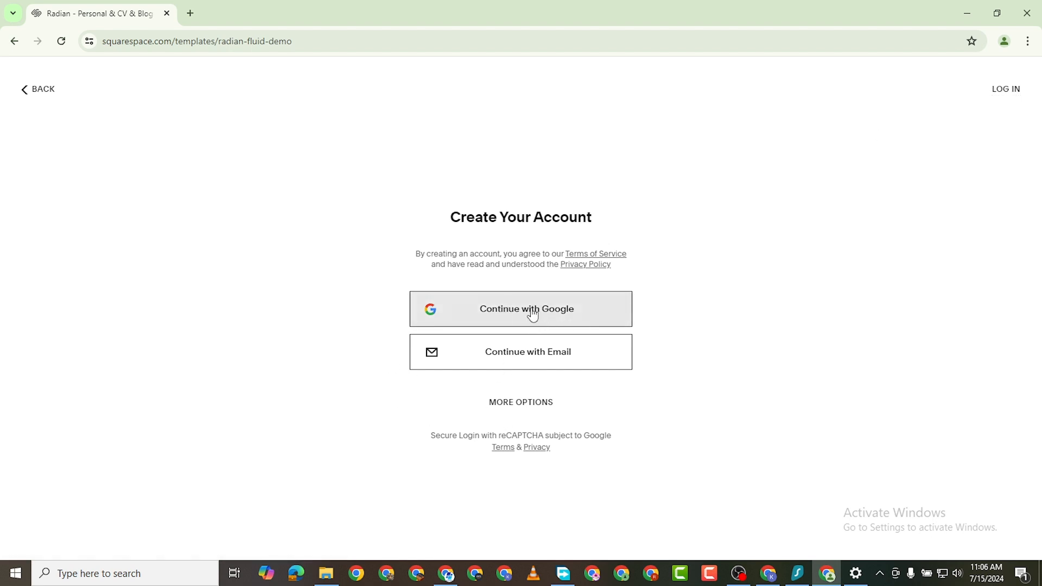
{"action": "left_click", "coordinate": [521, 403]}
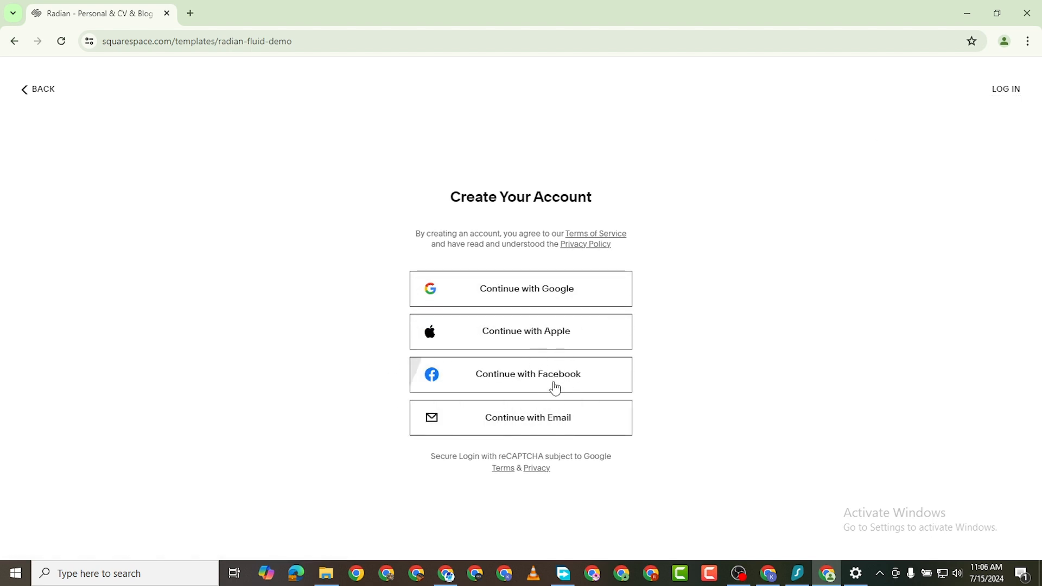
{"action": "left_click", "coordinate": [508, 424]}
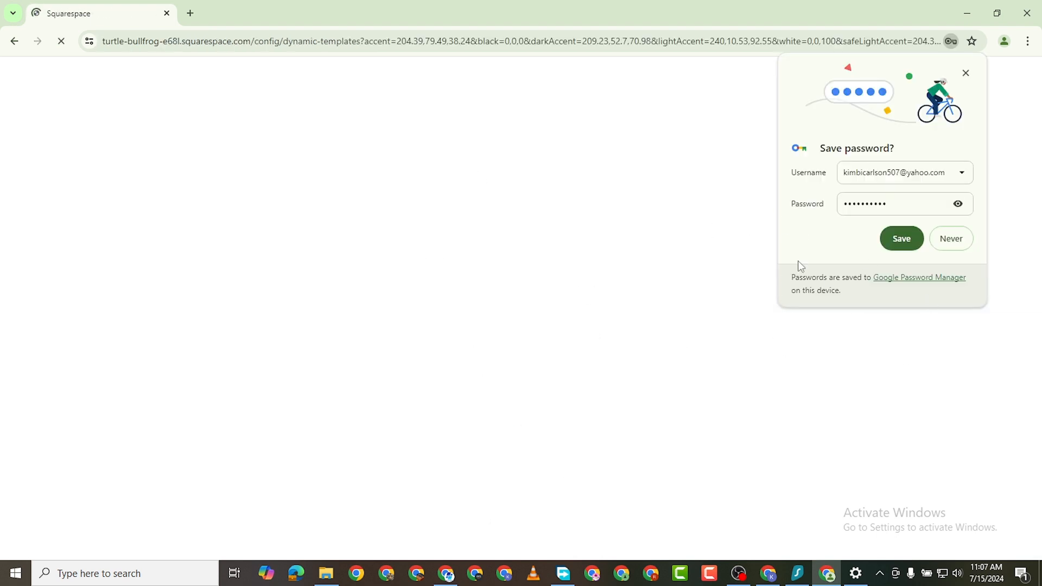
{"action": "left_click", "coordinate": [934, 240]}
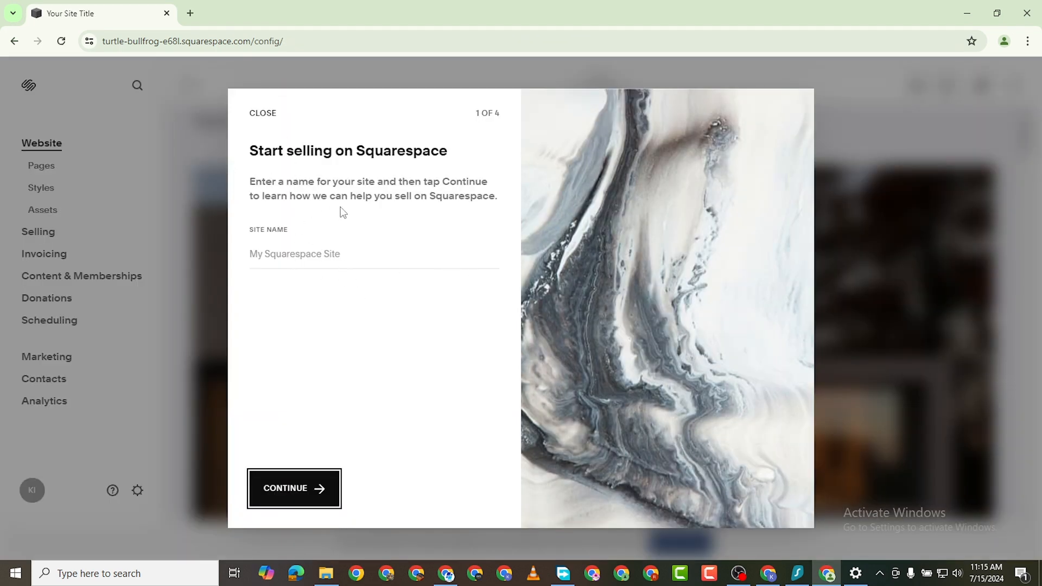
Name the site "Square Tutorial" and continue to the second introduction page
{"action": "left_click", "coordinate": [278, 253]}
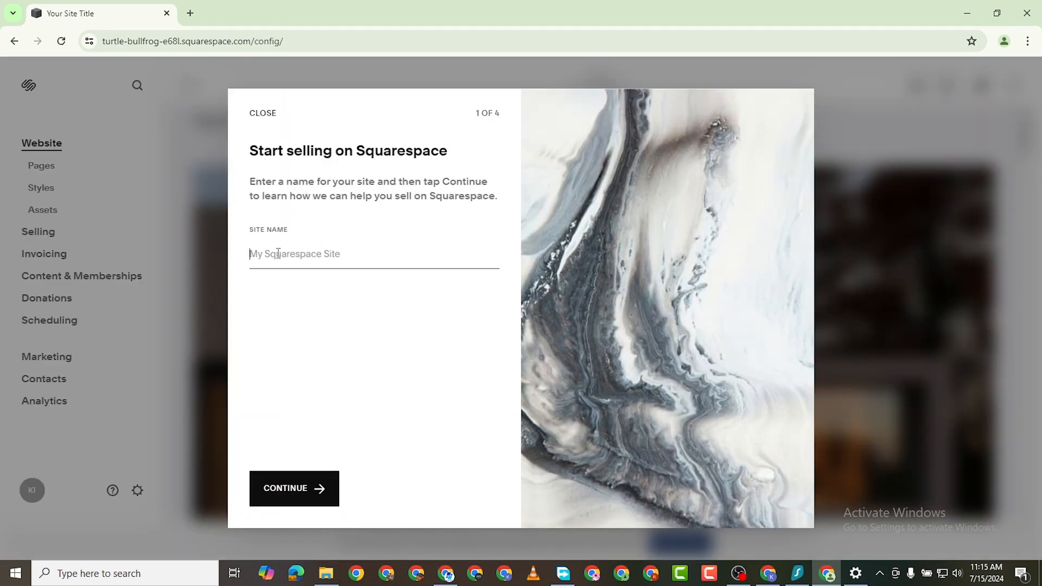
{"action": "type", "text": "T"}
{"action": "key", "text": "BackSpace"}
{"action": "key", "text": "BackSpace"}
{"action": "key", "text": "BackSpace"}
{"action": "key", "text": "BackSpace"}
{"action": "key", "text": "BackSpace"}
{"action": "key", "text": "BackSpace"}
{"action": "key", "text": "BackSpace"}
{"action": "type", "text": "Sq"}
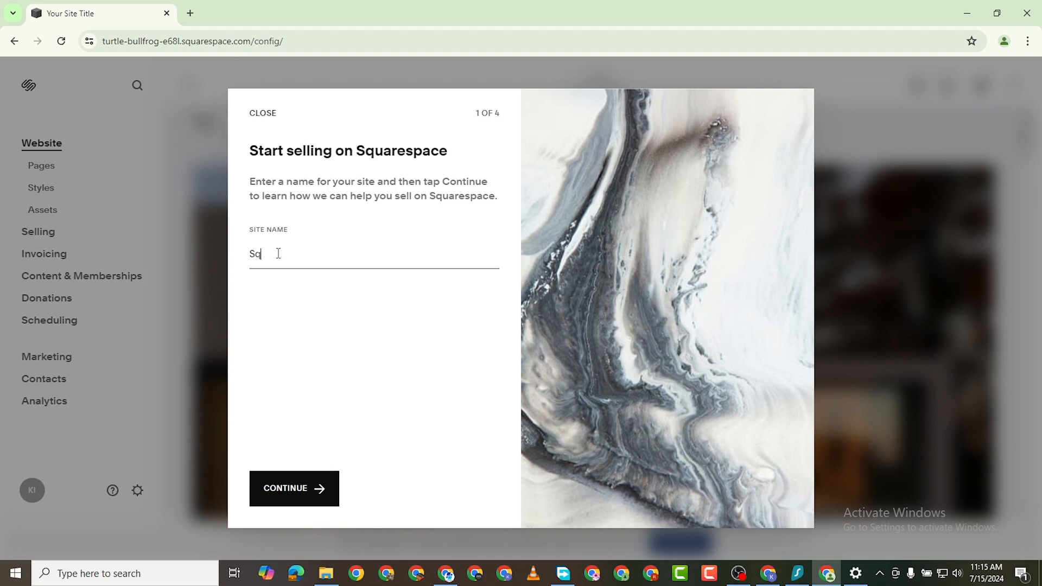
{"action": "type", "text": "uare Tutorial"}
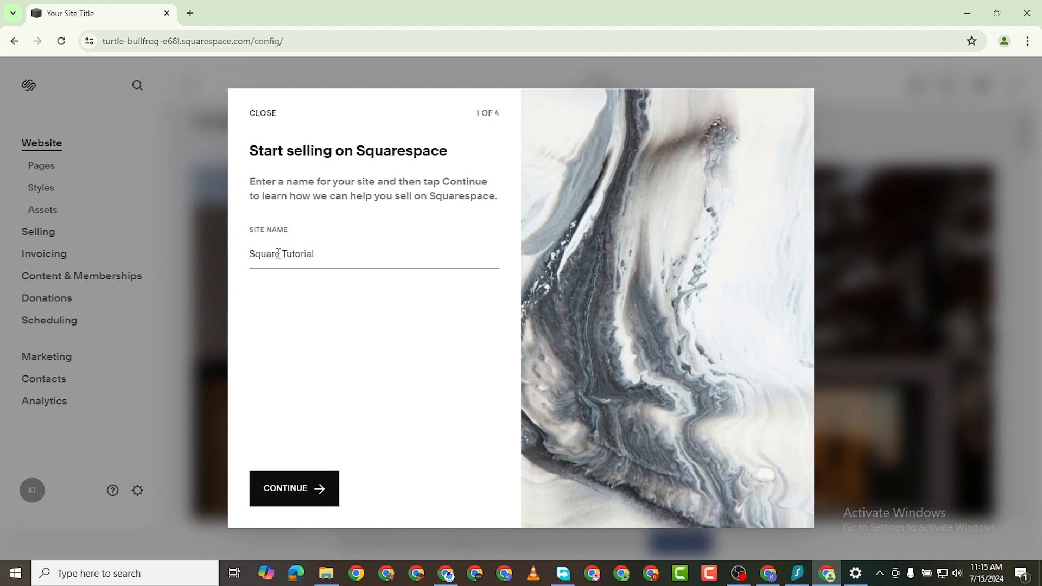
{"action": "left_click", "coordinate": [291, 495]}
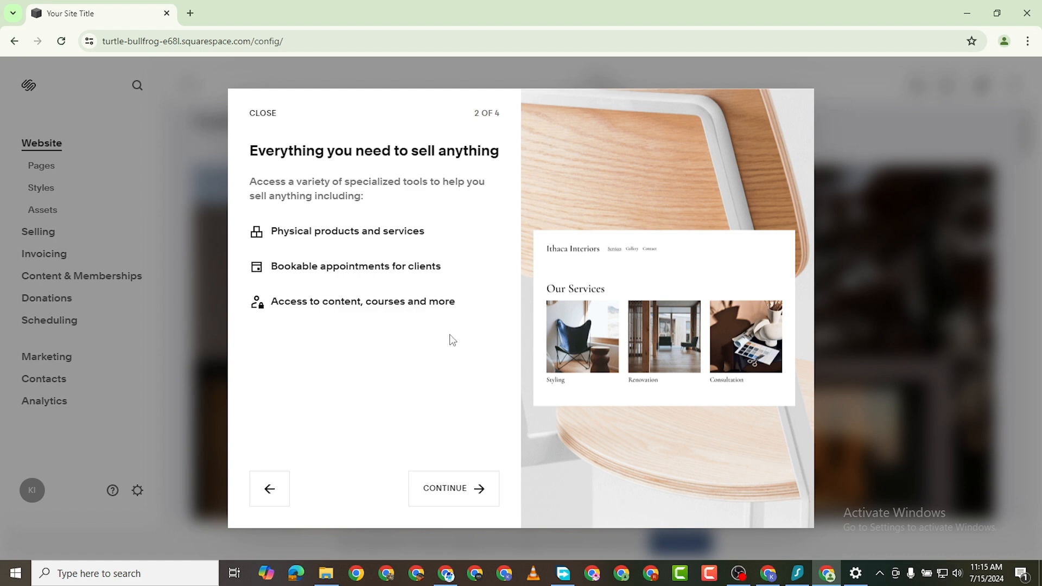
Go through the remaining introduction pages to get started, and dismiss the Invoicing tip
{"action": "left_click", "coordinate": [463, 491]}
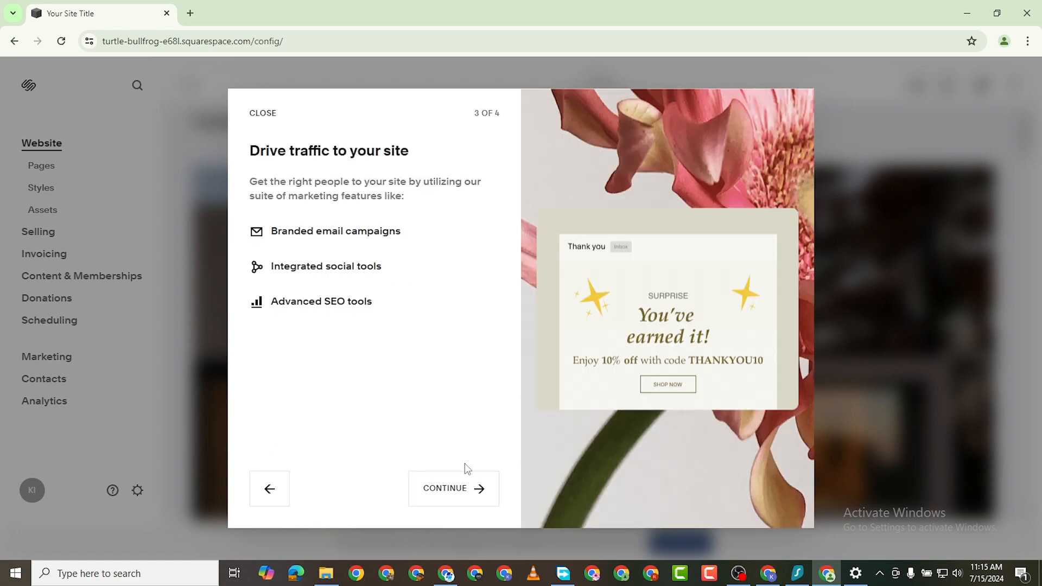
{"action": "left_click", "coordinate": [452, 489]}
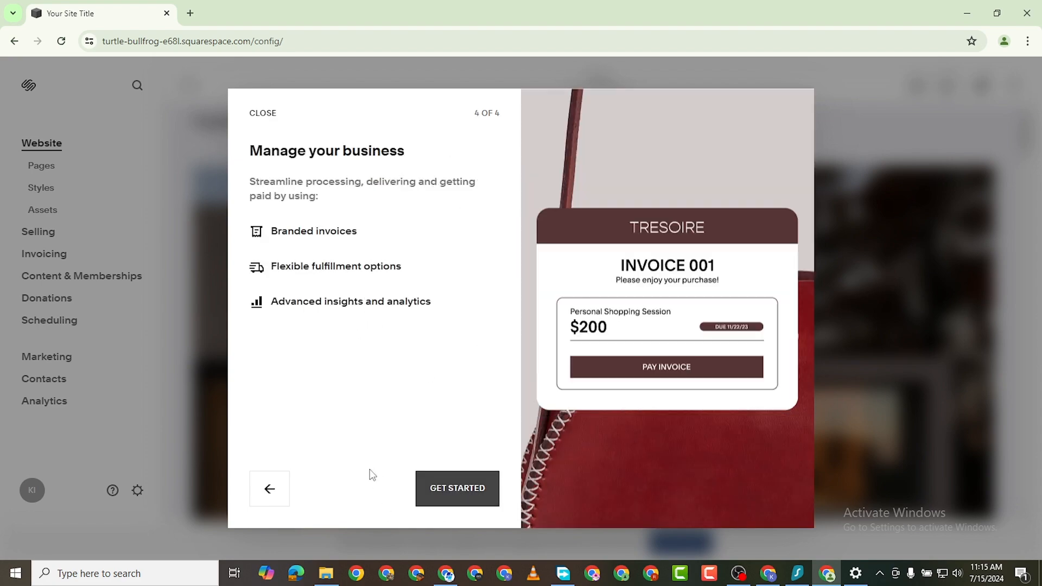
{"action": "left_click", "coordinate": [457, 488]}
{"action": "scroll", "coordinate": [681, 379], "scroll_direction": "down", "scroll_amount": 10}
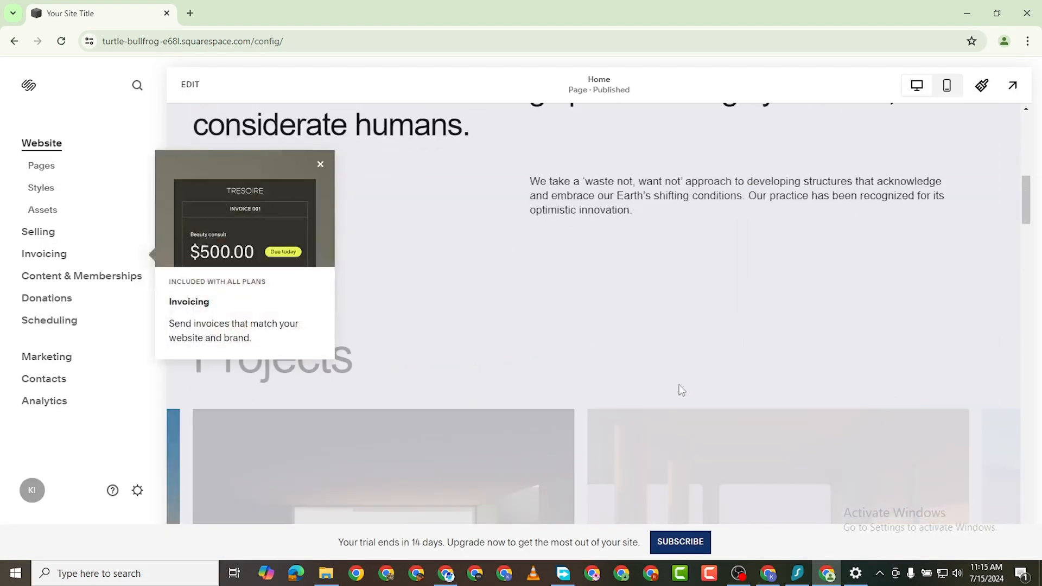
{"action": "scroll", "coordinate": [682, 391], "scroll_direction": "up", "scroll_amount": 5}
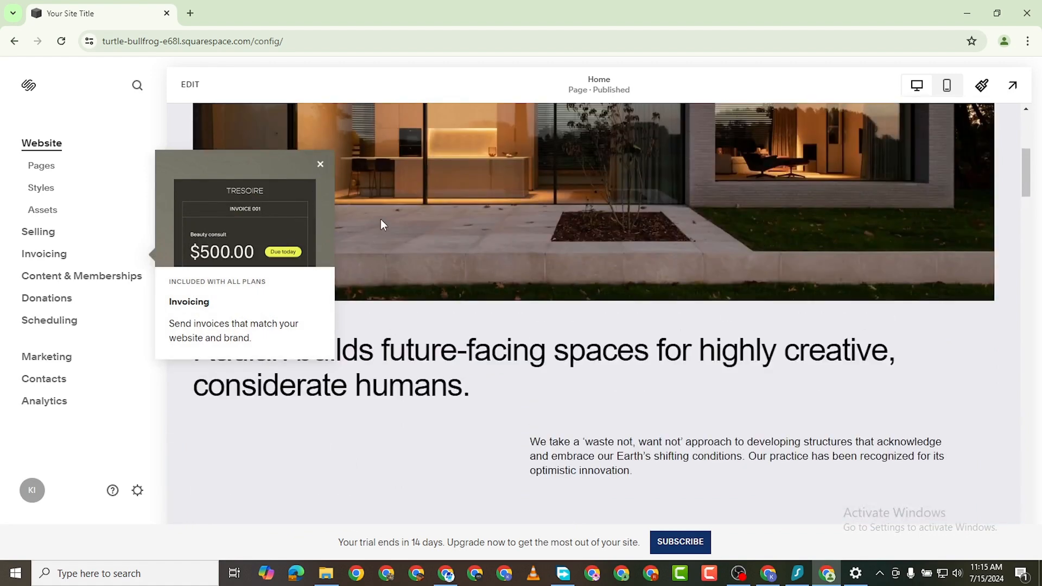
{"action": "left_click", "coordinate": [321, 164]}
Look through the new site's Home page from the header image down to the Clients section
{"action": "scroll", "coordinate": [605, 282], "scroll_direction": "down", "scroll_amount": 6}
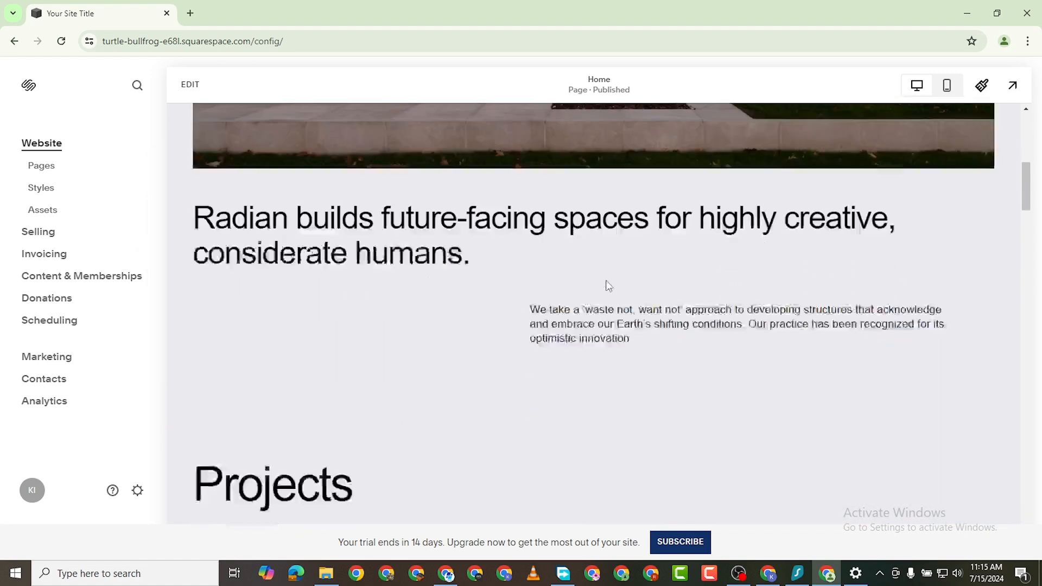
{"action": "scroll", "coordinate": [605, 280], "scroll_direction": "up", "scroll_amount": 7}
{"action": "scroll", "coordinate": [506, 242], "scroll_direction": "up", "scroll_amount": 5}
{"action": "scroll", "coordinate": [490, 252], "scroll_direction": "down", "scroll_amount": 5}
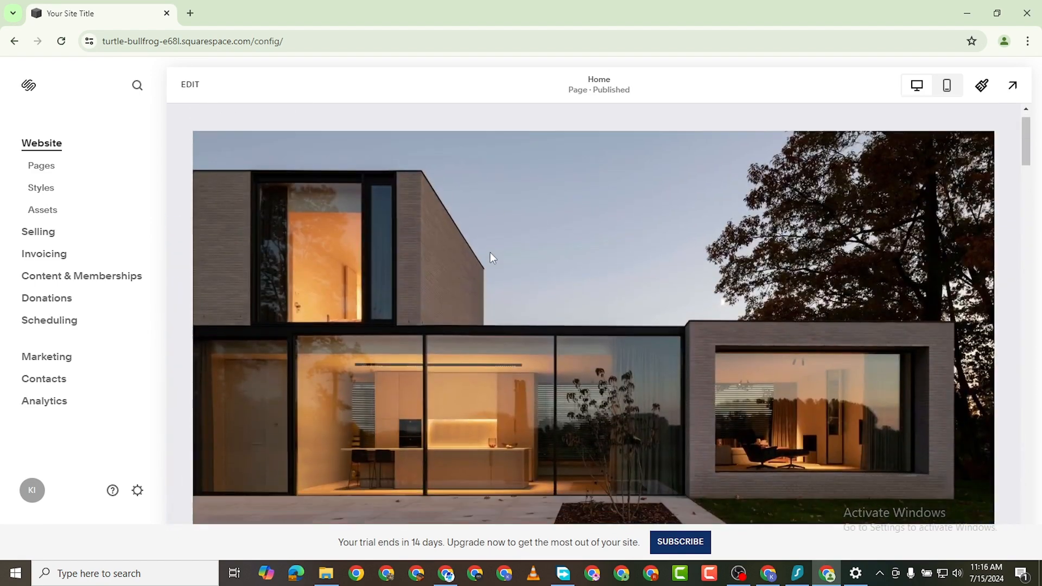
{"action": "scroll", "coordinate": [574, 197], "scroll_direction": "up", "scroll_amount": 5}
{"action": "scroll", "coordinate": [573, 198], "scroll_direction": "down", "scroll_amount": 15}
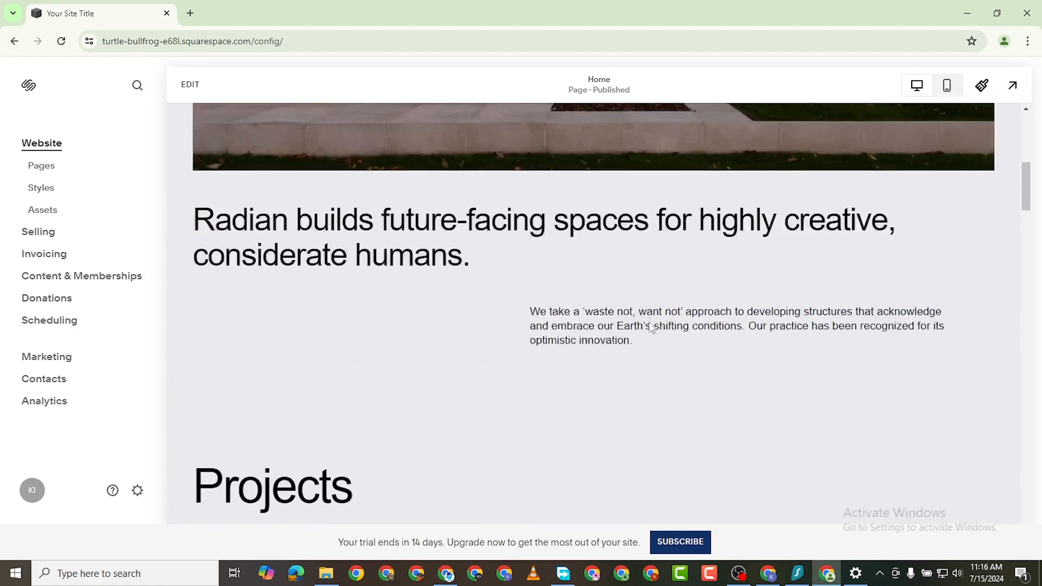
{"action": "scroll", "coordinate": [591, 268], "scroll_direction": "down", "scroll_amount": 10}
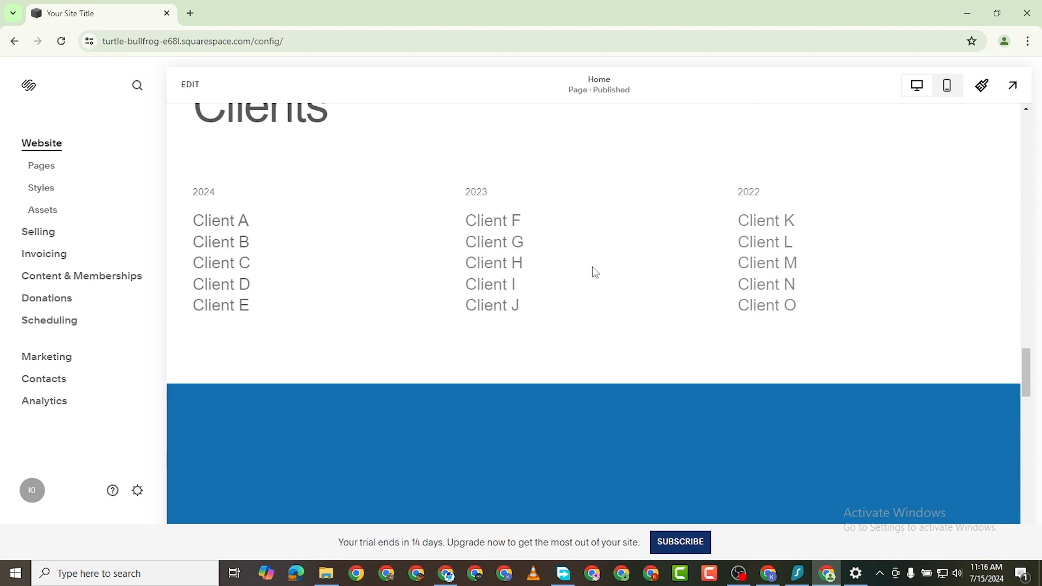
Look back over the Home page's Projects section and header image in the site preview
{"action": "scroll", "coordinate": [477, 269], "scroll_direction": "up", "scroll_amount": 5}
{"action": "scroll", "coordinate": [449, 269], "scroll_direction": "up", "scroll_amount": 15}
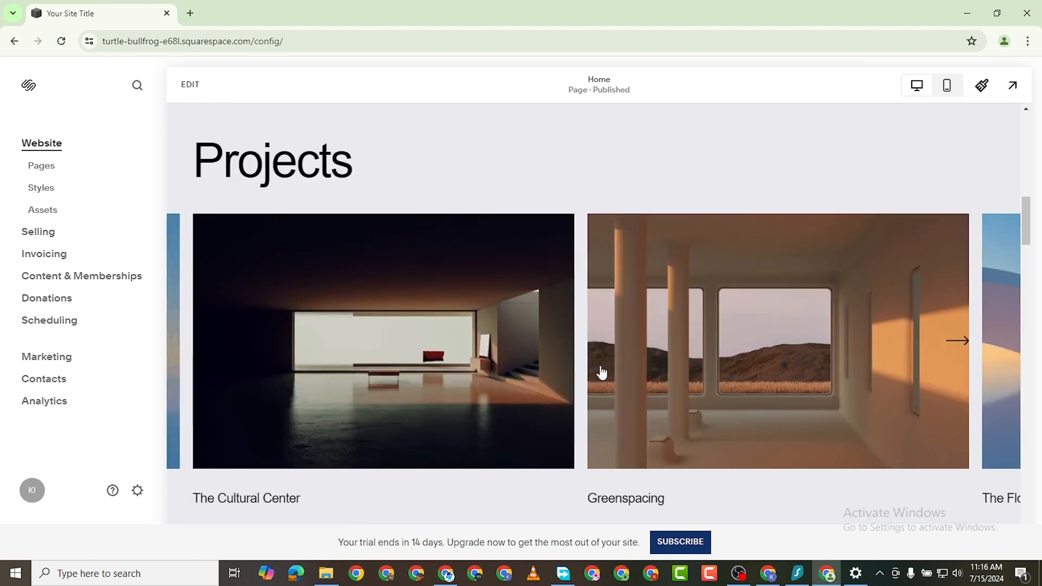
{"action": "scroll", "coordinate": [606, 304], "scroll_direction": "down", "scroll_amount": 1}
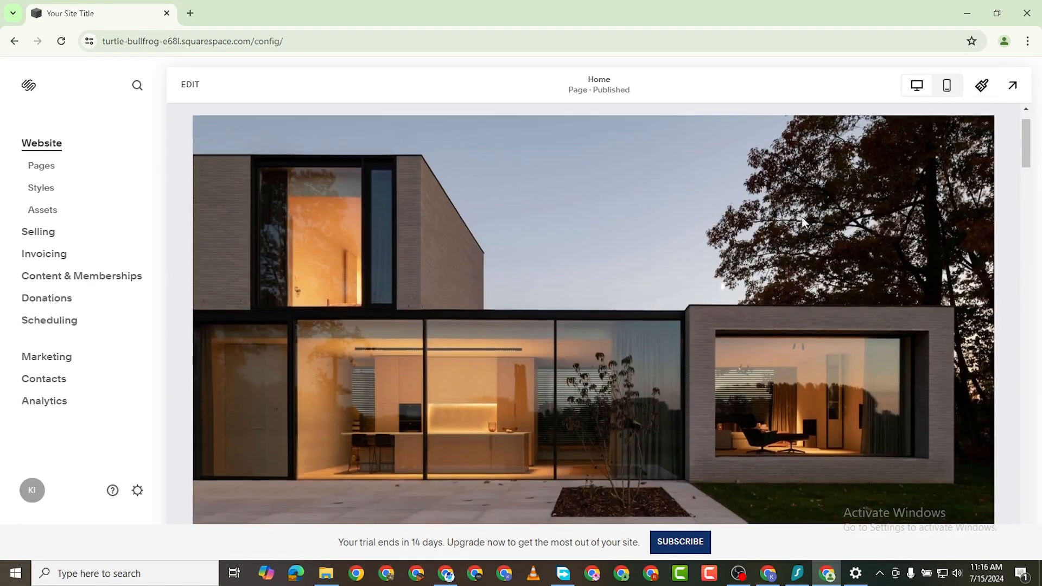
{"action": "scroll", "coordinate": [600, 163], "scroll_direction": "up", "scroll_amount": 1}
{"action": "scroll", "coordinate": [542, 379], "scroll_direction": "down", "scroll_amount": 5}
{"action": "scroll", "coordinate": [489, 292], "scroll_direction": "down", "scroll_amount": 3}
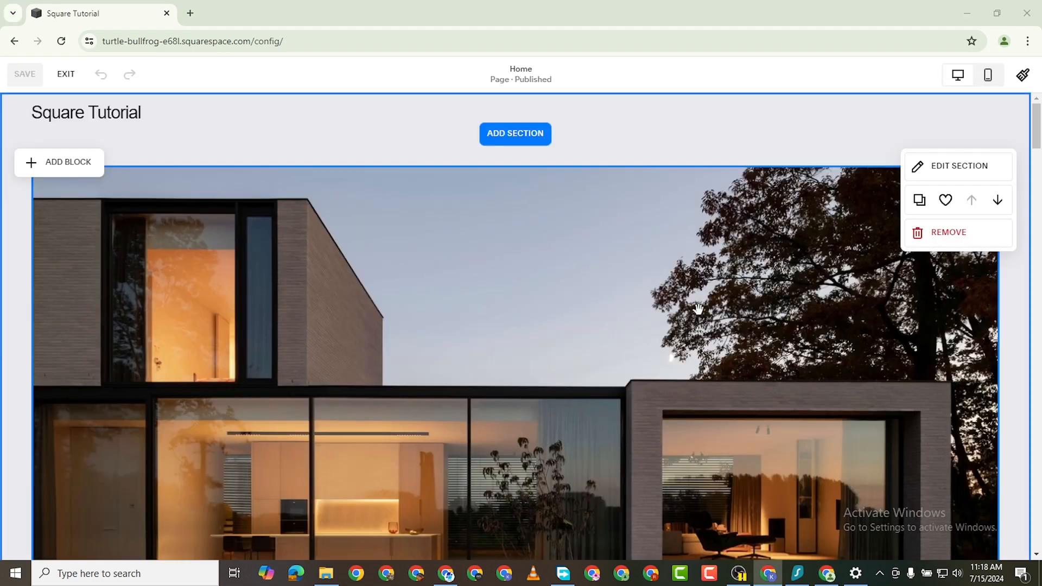
Look through the Home page in edit mode from the header image down to the site footer and back up
{"action": "scroll", "coordinate": [470, 274], "scroll_direction": "down", "scroll_amount": 10}
{"action": "scroll", "coordinate": [477, 275], "scroll_direction": "down", "scroll_amount": 15}
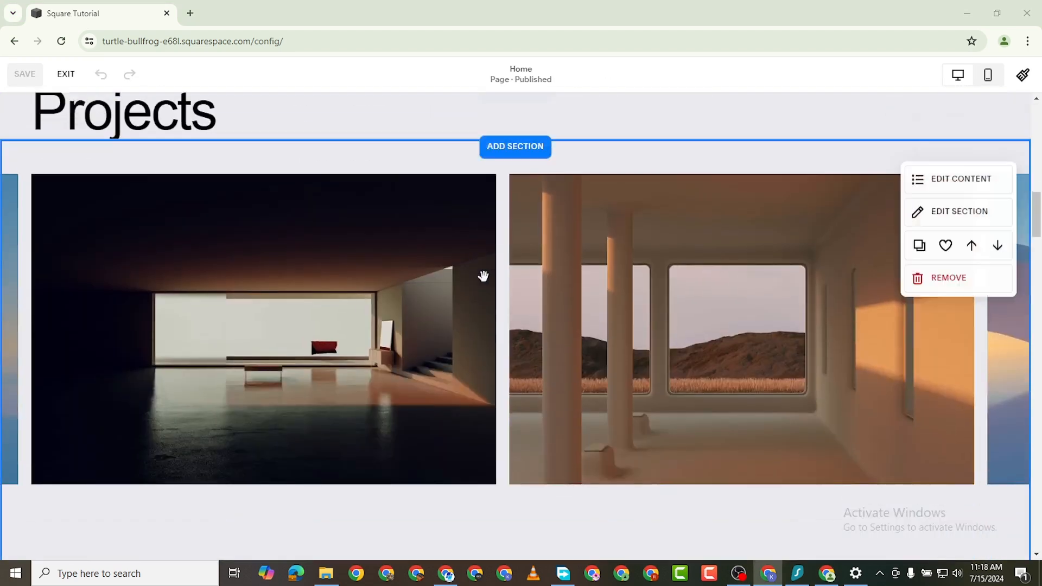
{"action": "scroll", "coordinate": [476, 306], "scroll_direction": "down", "scroll_amount": 10}
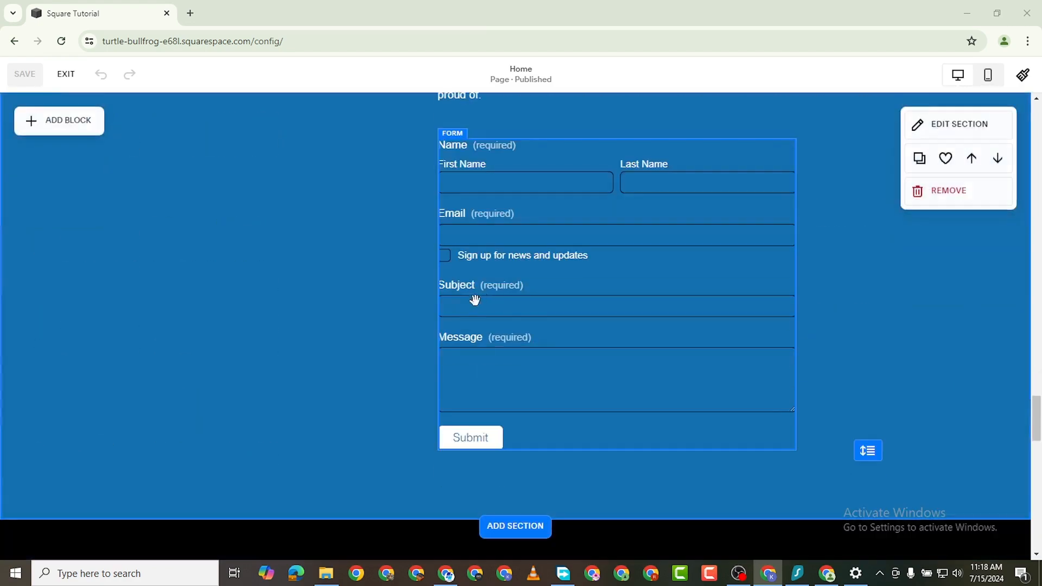
{"action": "scroll", "coordinate": [460, 339], "scroll_direction": "down", "scroll_amount": 3}
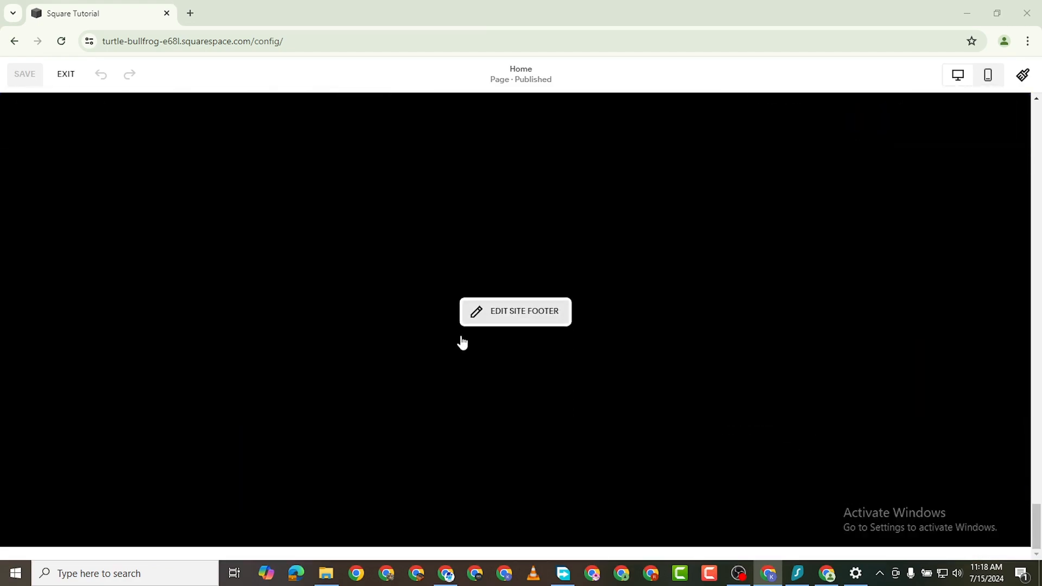
{"action": "scroll", "coordinate": [528, 327], "scroll_direction": "up", "scroll_amount": 10}
{"action": "scroll", "coordinate": [540, 326], "scroll_direction": "down", "scroll_amount": 10}
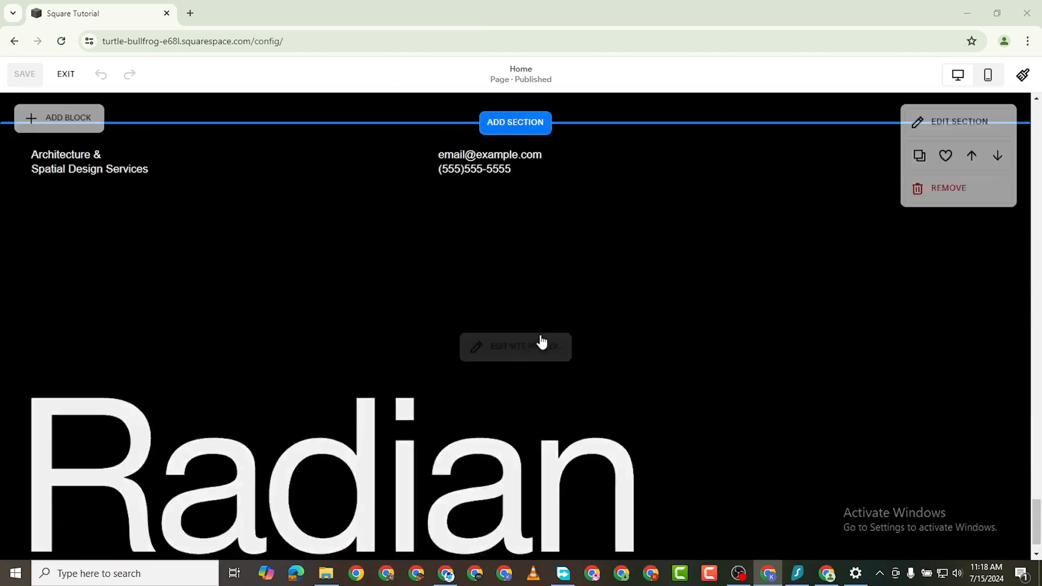
{"action": "scroll", "coordinate": [586, 368], "scroll_direction": "up", "scroll_amount": 15}
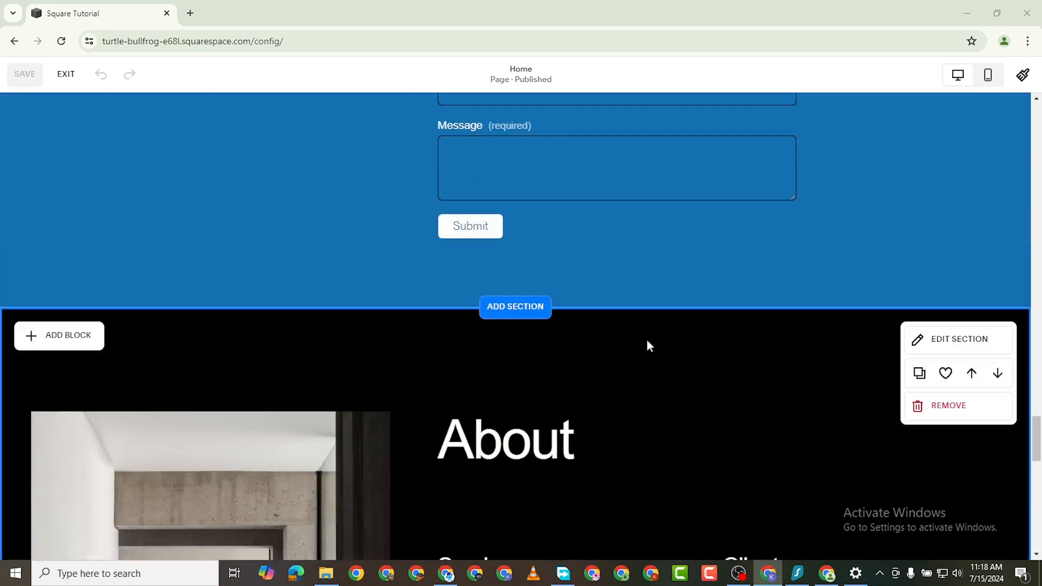
{"action": "scroll", "coordinate": [722, 270], "scroll_direction": "up", "scroll_amount": 15}
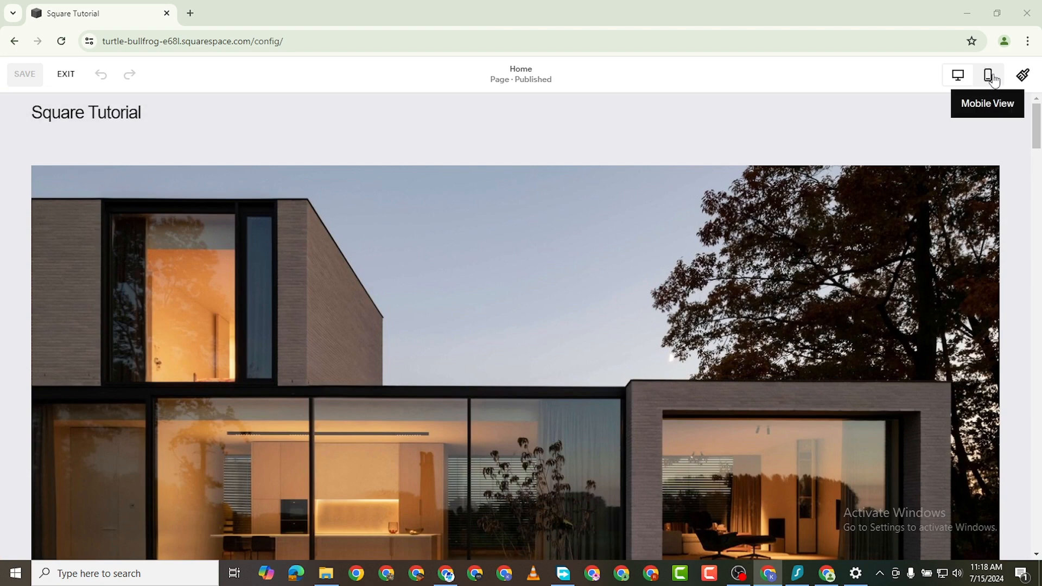
Check the Home page in the mobile view down to the Clients section and return to the desktop view
{"action": "left_click", "coordinate": [994, 77]}
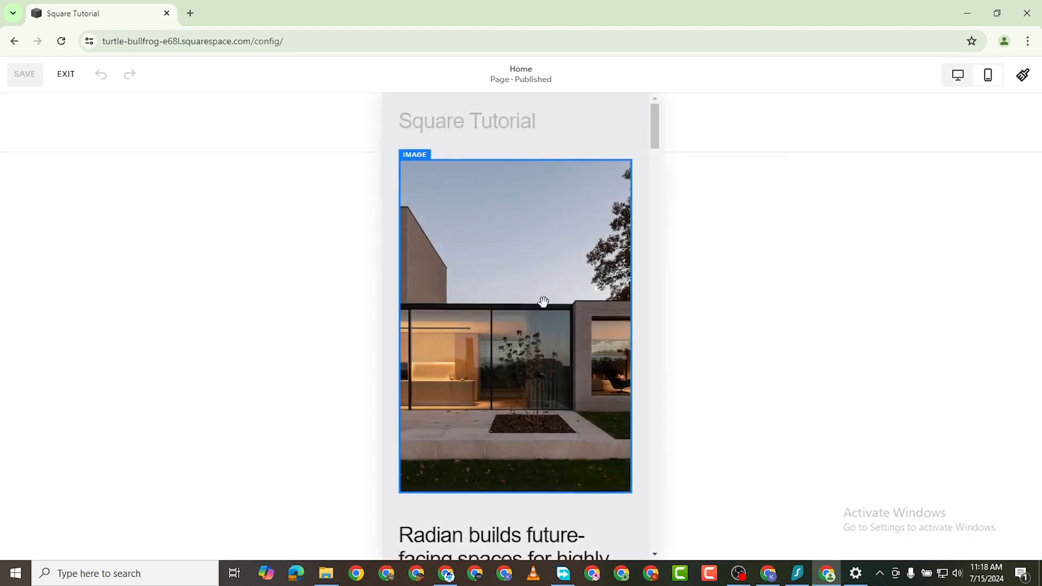
{"action": "scroll", "coordinate": [494, 296], "scroll_direction": "down", "scroll_amount": 20}
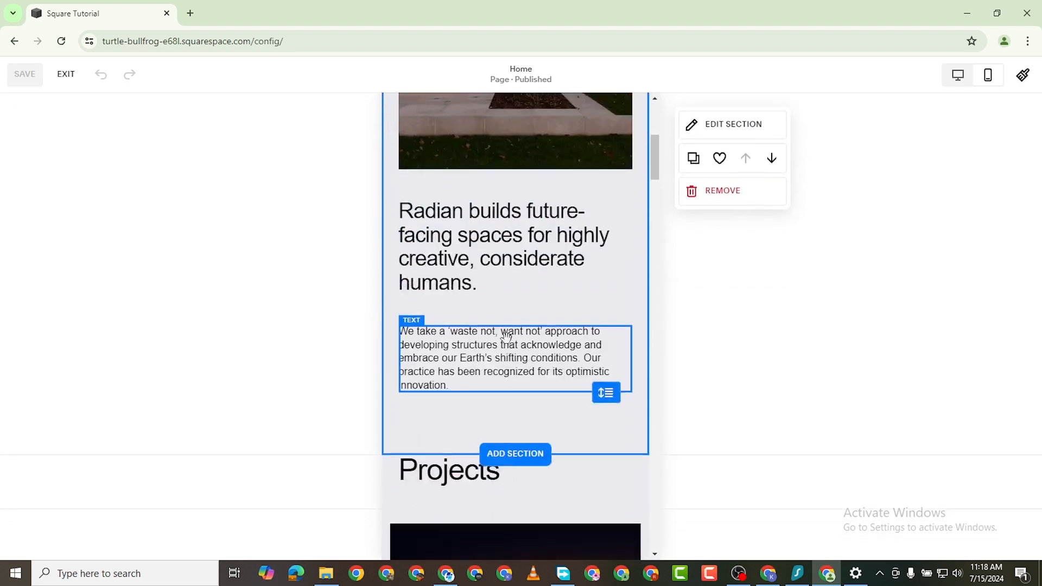
{"action": "scroll", "coordinate": [531, 350], "scroll_direction": "down", "scroll_amount": 10}
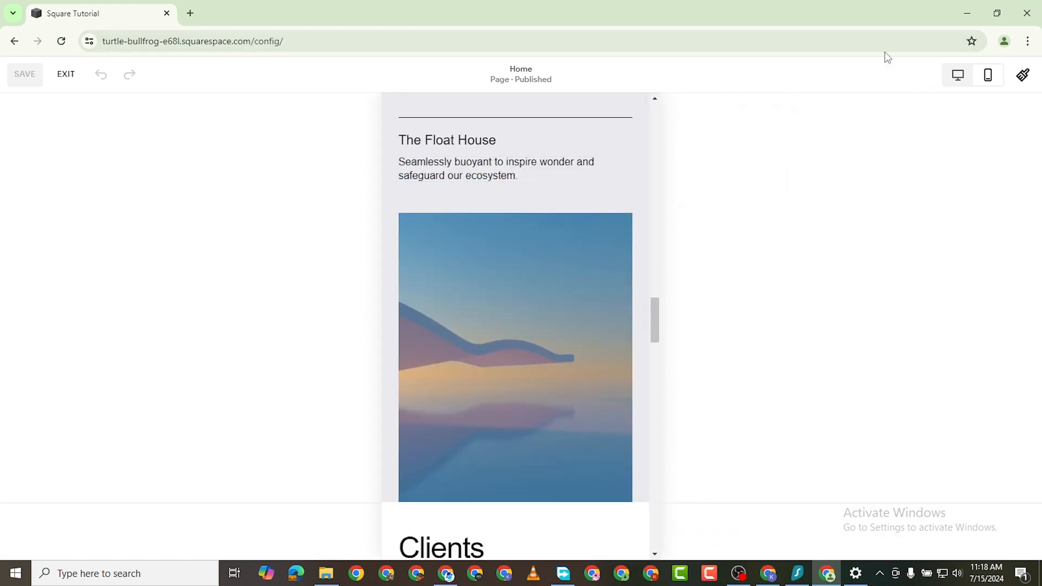
{"action": "left_click", "coordinate": [956, 75]}
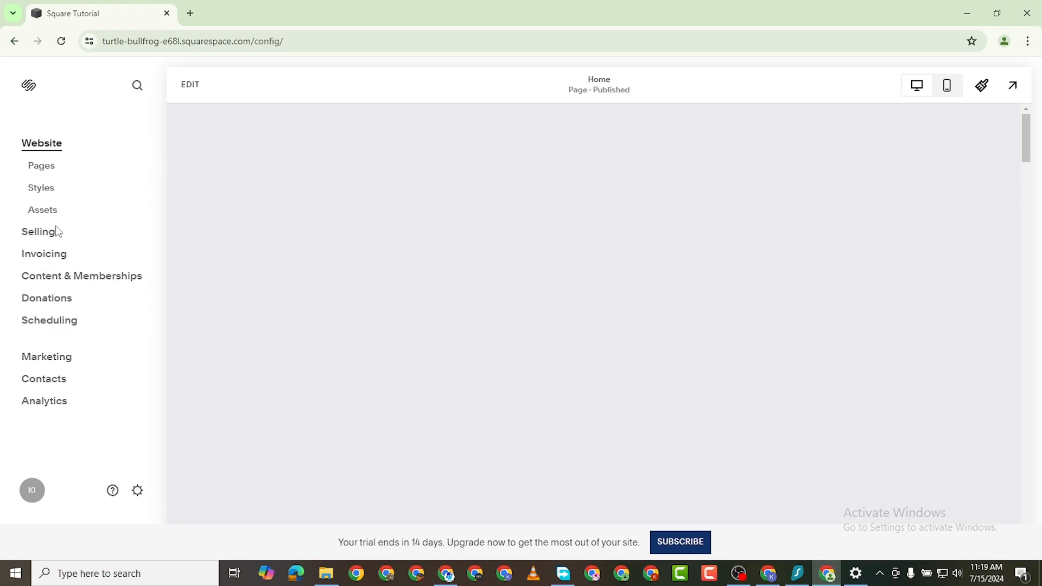
Open the list of the site's pages
{"action": "scroll", "coordinate": [496, 302], "scroll_direction": "down", "scroll_amount": 3}
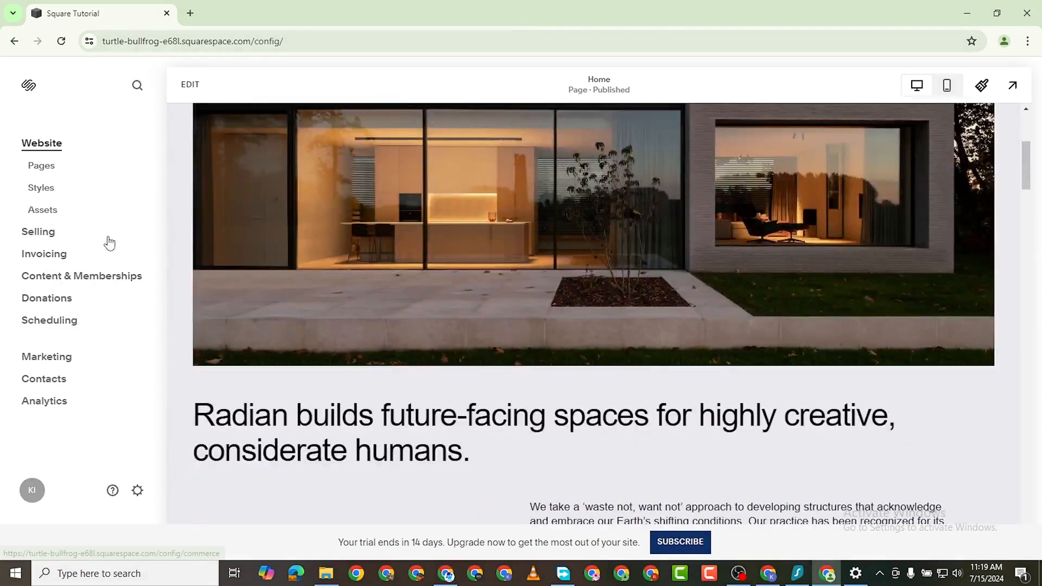
{"action": "left_click", "coordinate": [48, 170]}
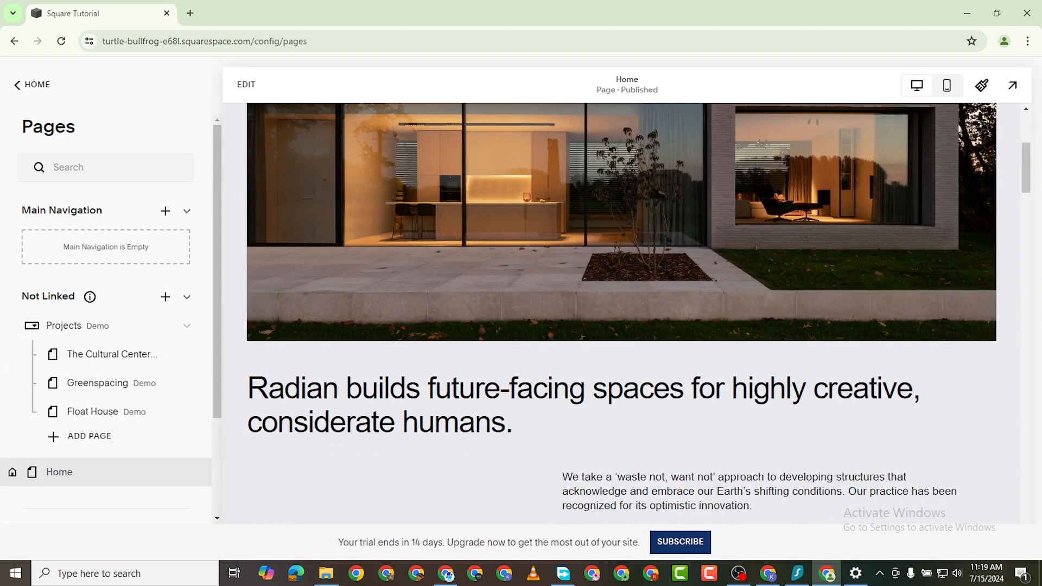
Look through the Home page in full-screen preview from the site title to the footer, and return to the page list
{"action": "left_click", "coordinate": [1013, 86]}
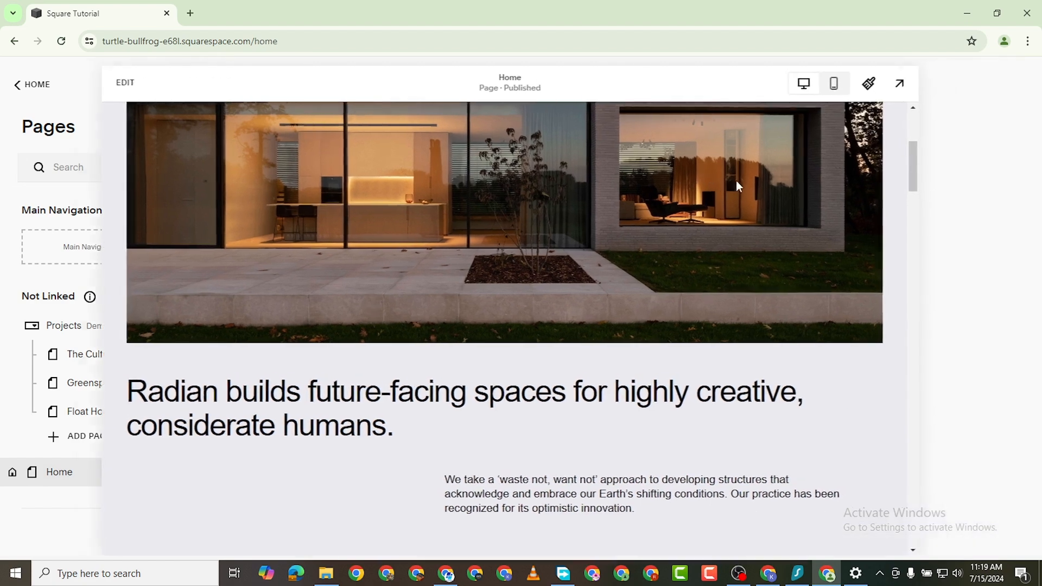
{"action": "scroll", "coordinate": [655, 109], "scroll_direction": "up", "scroll_amount": 5}
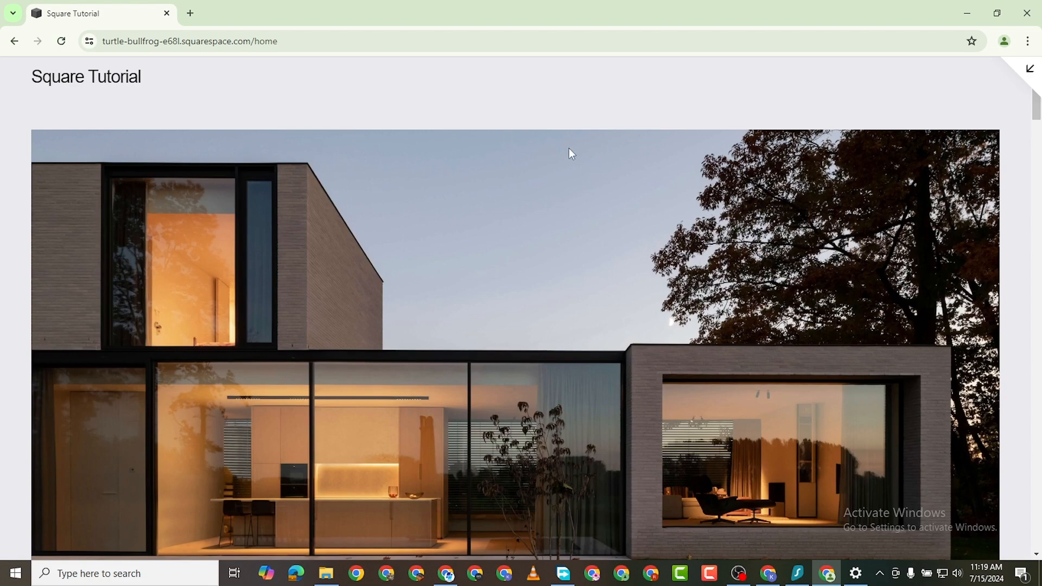
{"action": "scroll", "coordinate": [530, 242], "scroll_direction": "down", "scroll_amount": 15}
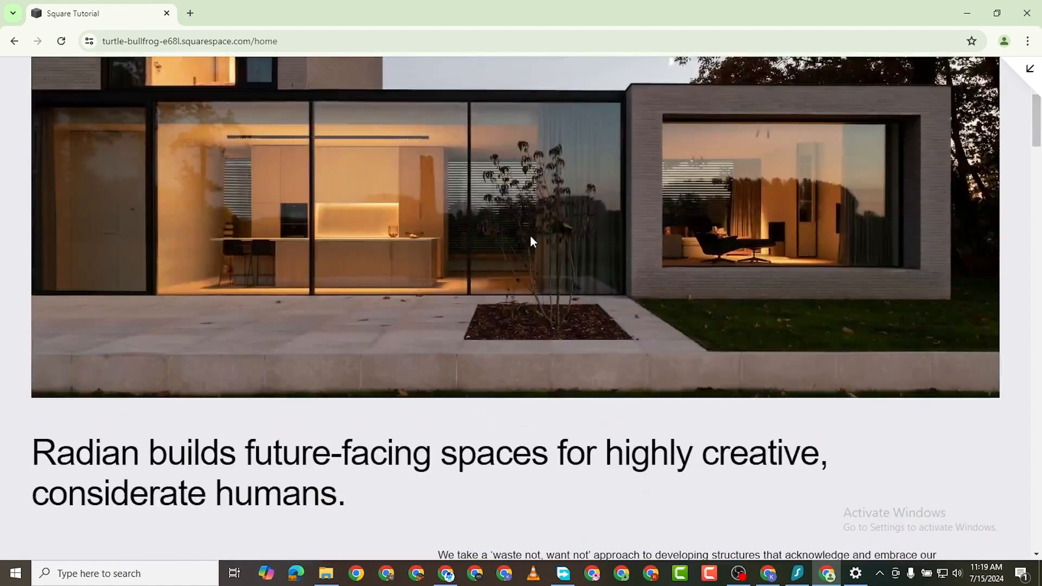
{"action": "scroll", "coordinate": [513, 271], "scroll_direction": "up", "scroll_amount": 15}
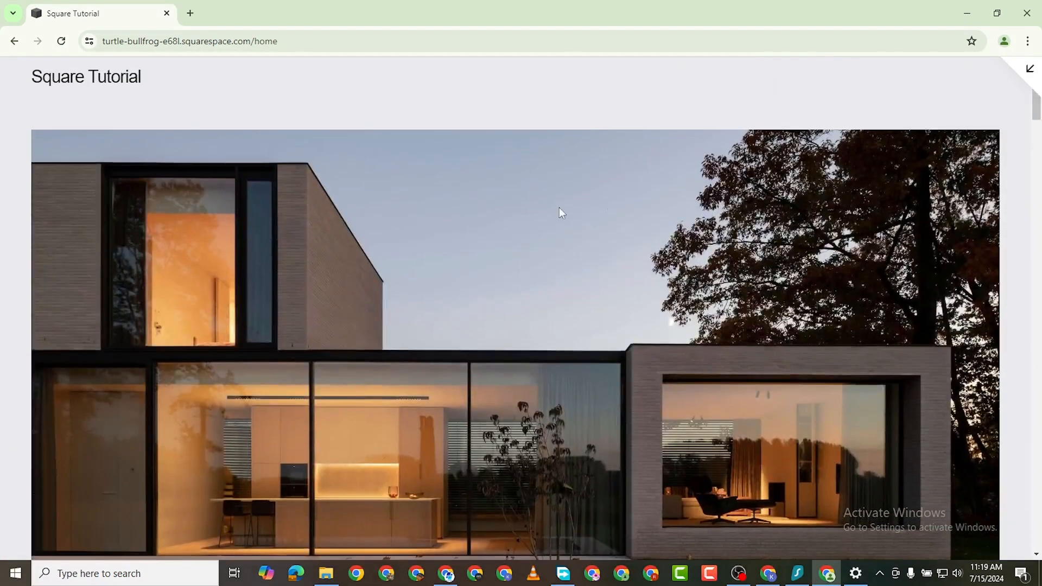
{"action": "scroll", "coordinate": [472, 266], "scroll_direction": "down", "scroll_amount": 20}
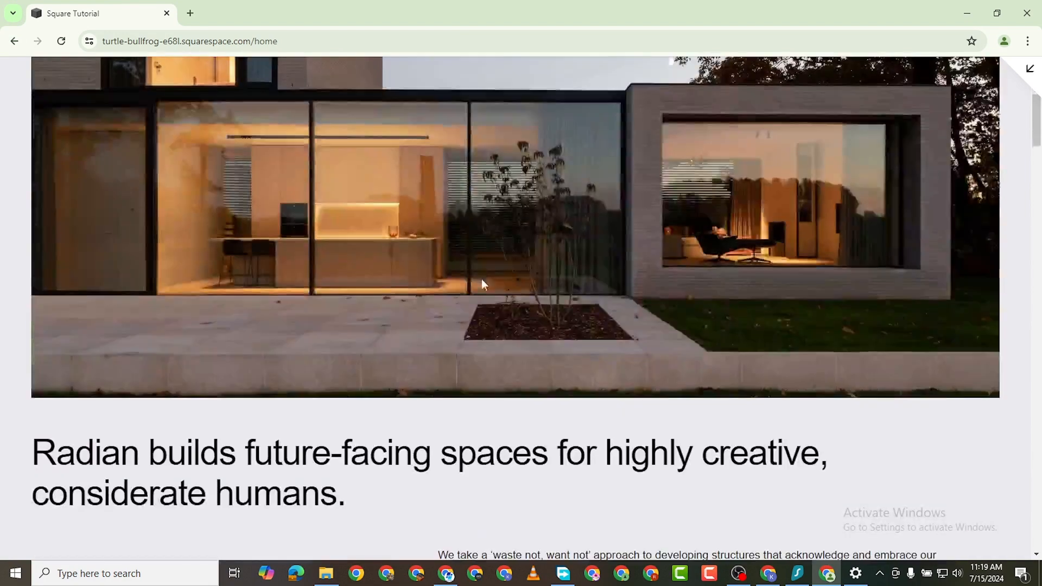
{"action": "scroll", "coordinate": [493, 283], "scroll_direction": "down", "scroll_amount": 15}
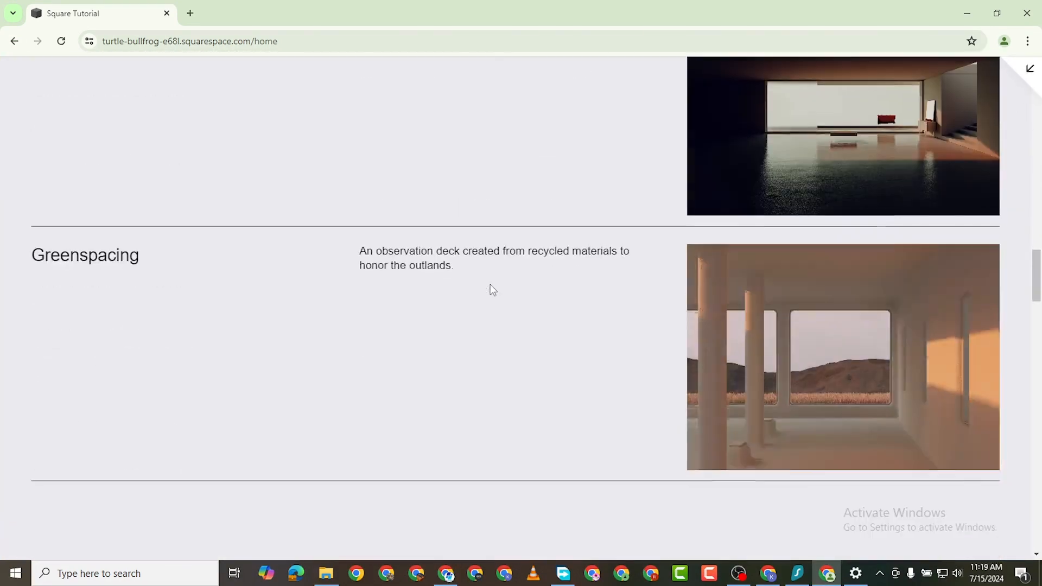
{"action": "scroll", "coordinate": [499, 299], "scroll_direction": "down", "scroll_amount": 10}
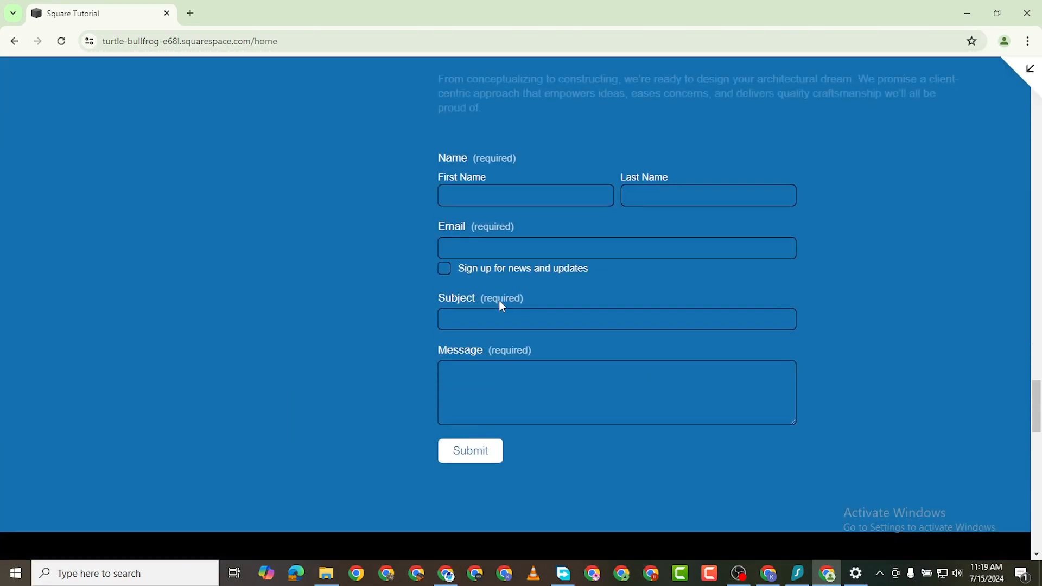
{"action": "scroll", "coordinate": [566, 201], "scroll_direction": "down", "scroll_amount": 5}
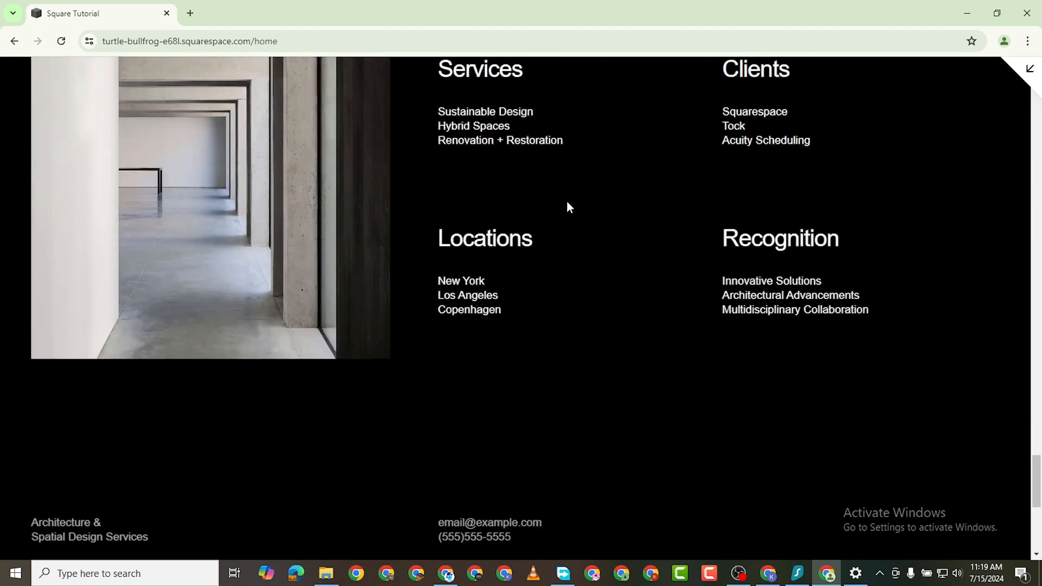
{"action": "scroll", "coordinate": [560, 250], "scroll_direction": "up", "scroll_amount": 20}
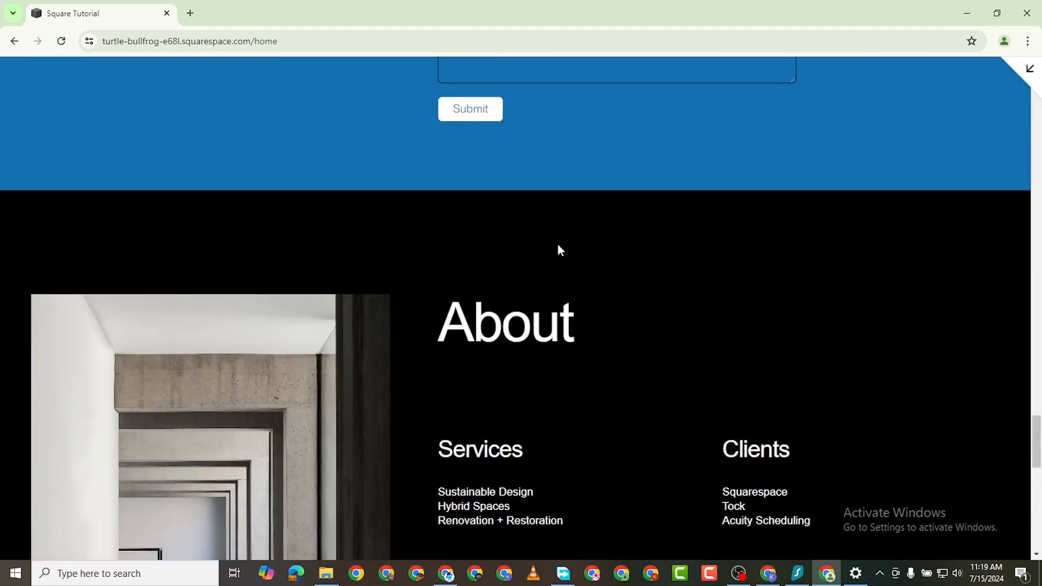
{"action": "scroll", "coordinate": [574, 263], "scroll_direction": "up", "scroll_amount": 15}
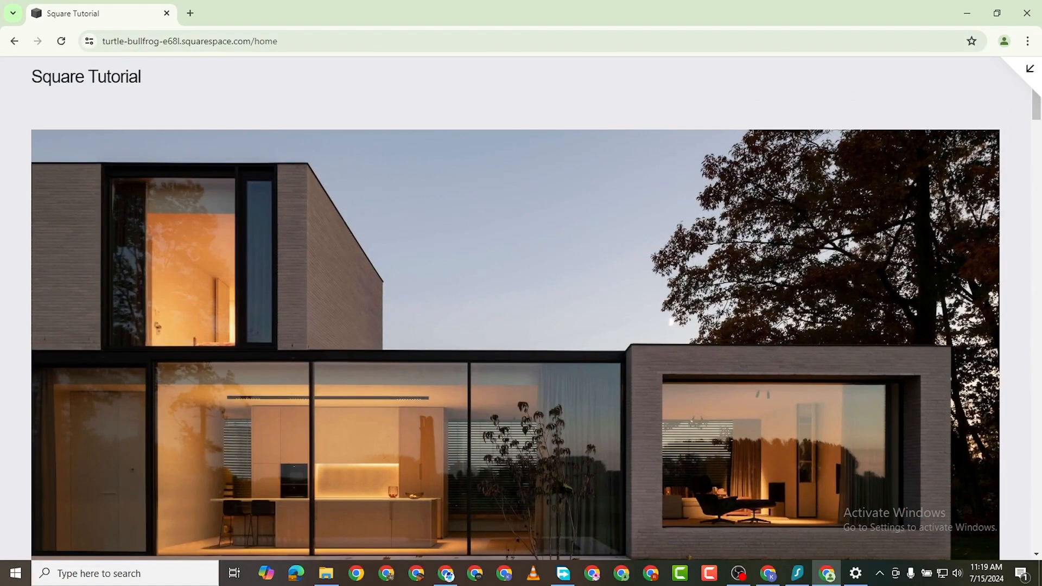
{"action": "left_click", "coordinate": [1027, 74]}
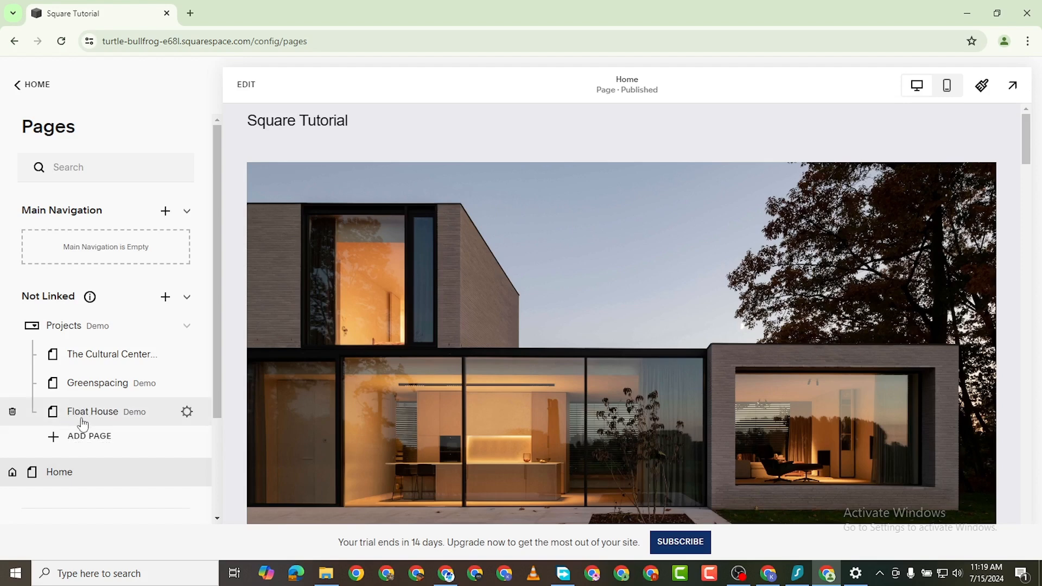
Move the Float House, The Cultural Center and Greenspacing pages from Projects into the Main Navigation, and check the header in full-screen preview
{"action": "left_click_drag", "start_coordinate": [100, 371], "coordinate": [98, 240]}
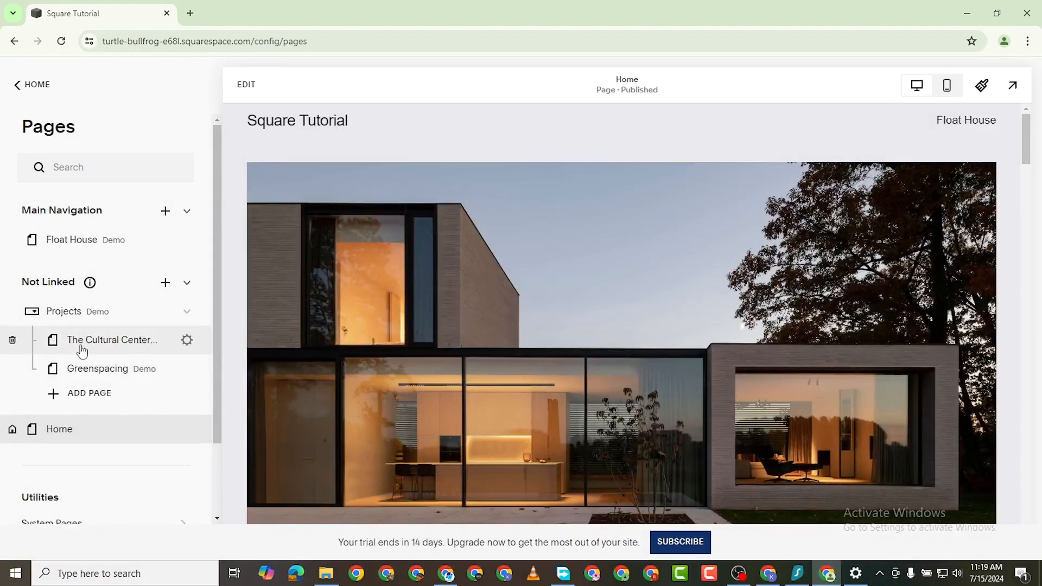
{"action": "left_click_drag", "start_coordinate": [80, 347], "coordinate": [48, 240]}
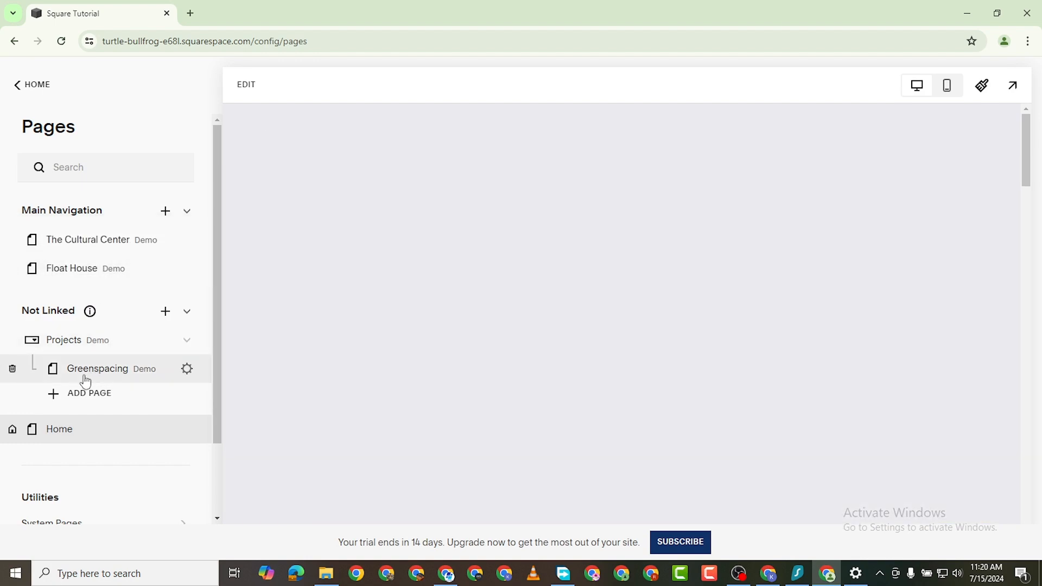
{"action": "left_click_drag", "start_coordinate": [85, 381], "coordinate": [67, 248]}
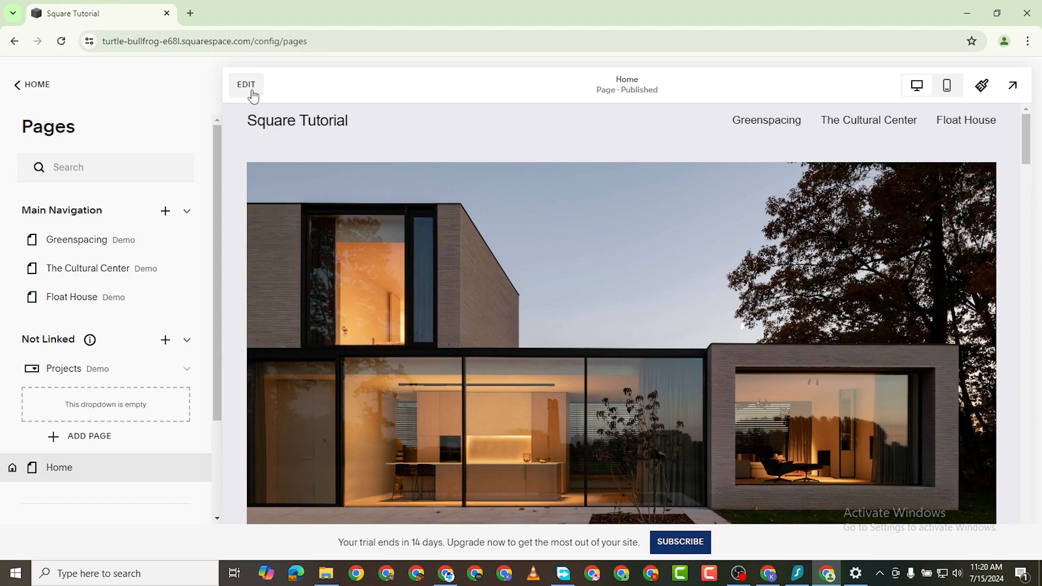
{"action": "left_click", "coordinate": [1016, 88]}
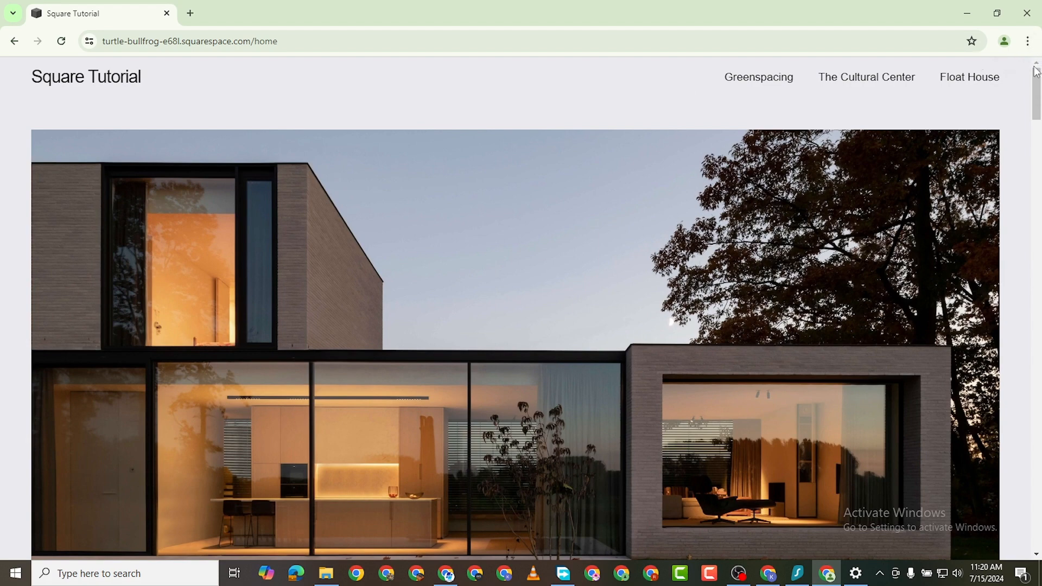
{"action": "left_click", "coordinate": [1029, 70]}
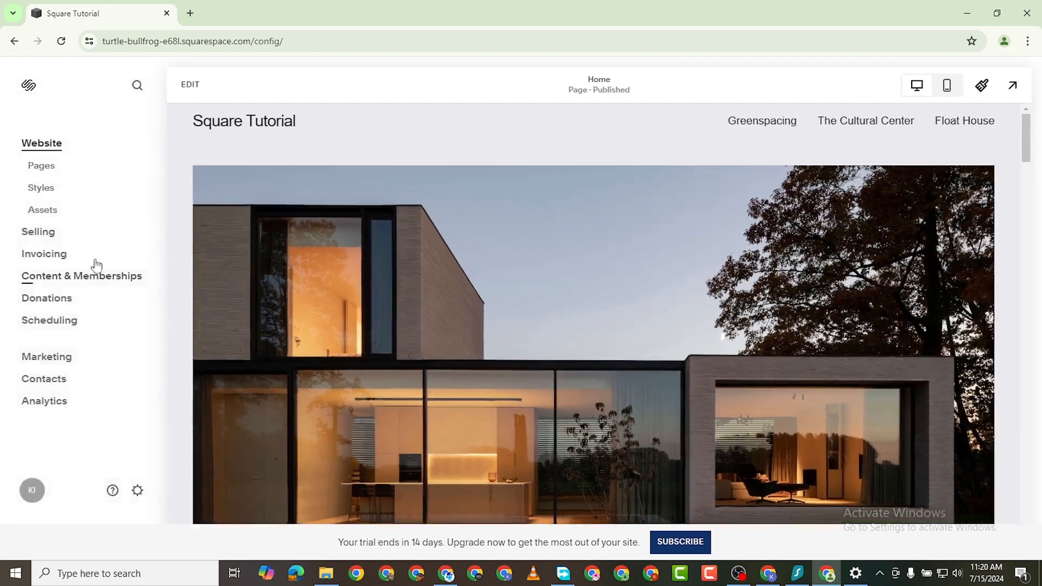
Open the color palette editor in the site styles and show its presets
{"action": "left_click", "coordinate": [40, 188]}
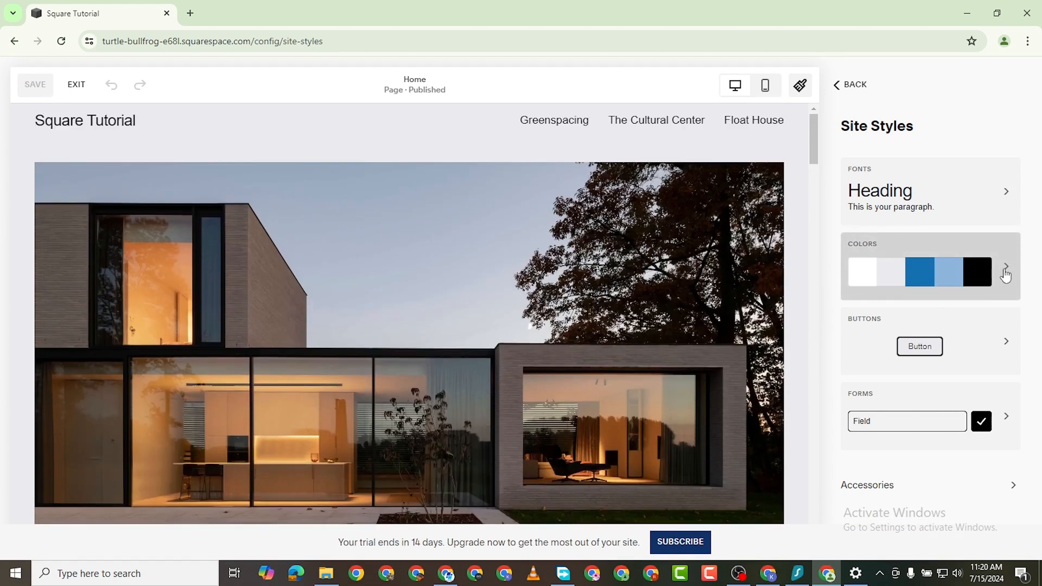
{"action": "left_click", "coordinate": [965, 296]}
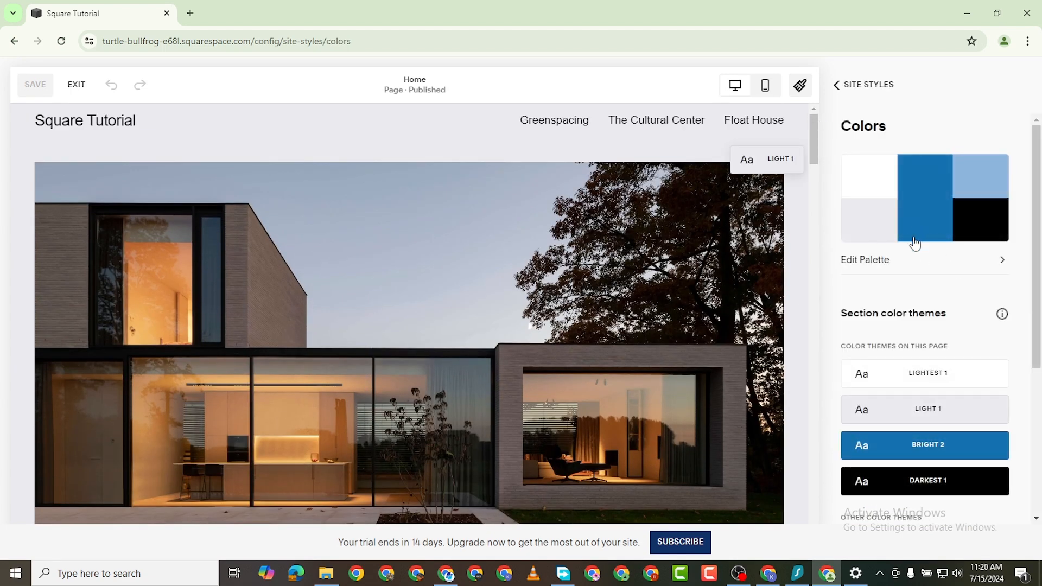
{"action": "left_click", "coordinate": [993, 259]}
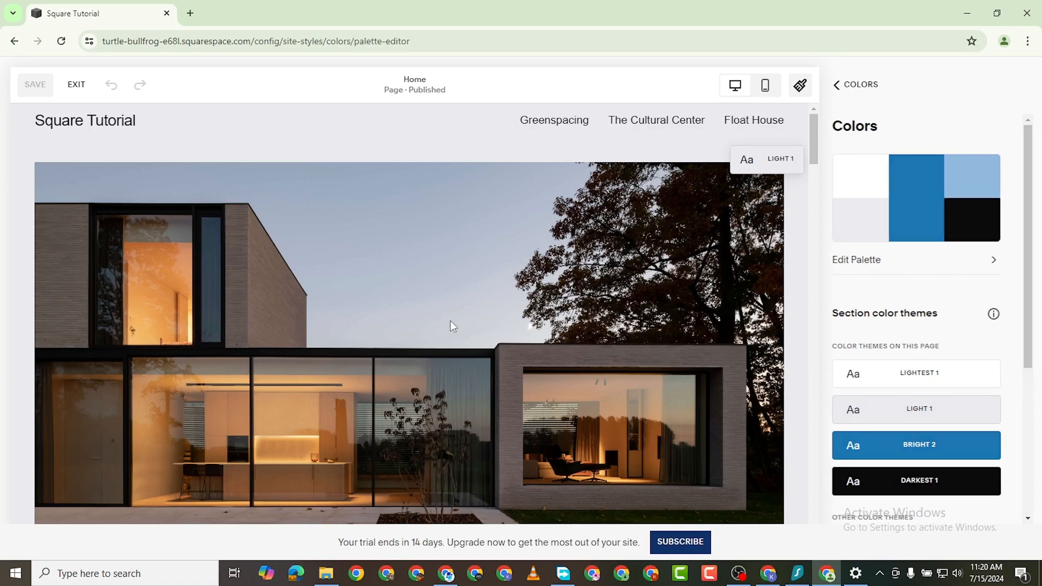
{"action": "scroll", "coordinate": [959, 390], "scroll_direction": "down", "scroll_amount": 2}
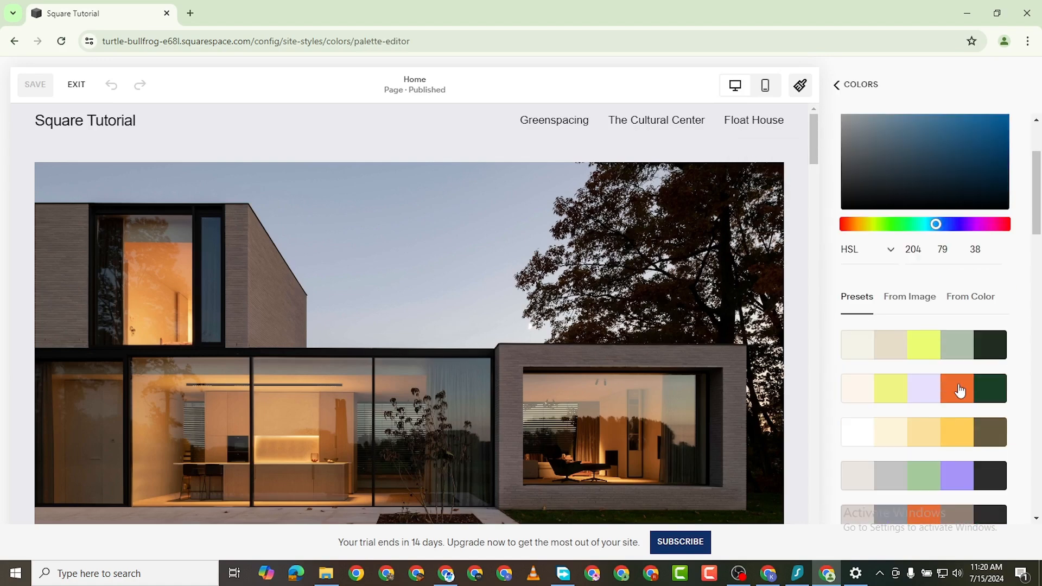
Try the lavender, orange and dark green palette preset, then the gray, orange and charcoal one, checking the Home page with each
{"action": "left_click", "coordinate": [963, 393]}
{"action": "scroll", "coordinate": [925, 314], "scroll_direction": "down", "scroll_amount": 1}
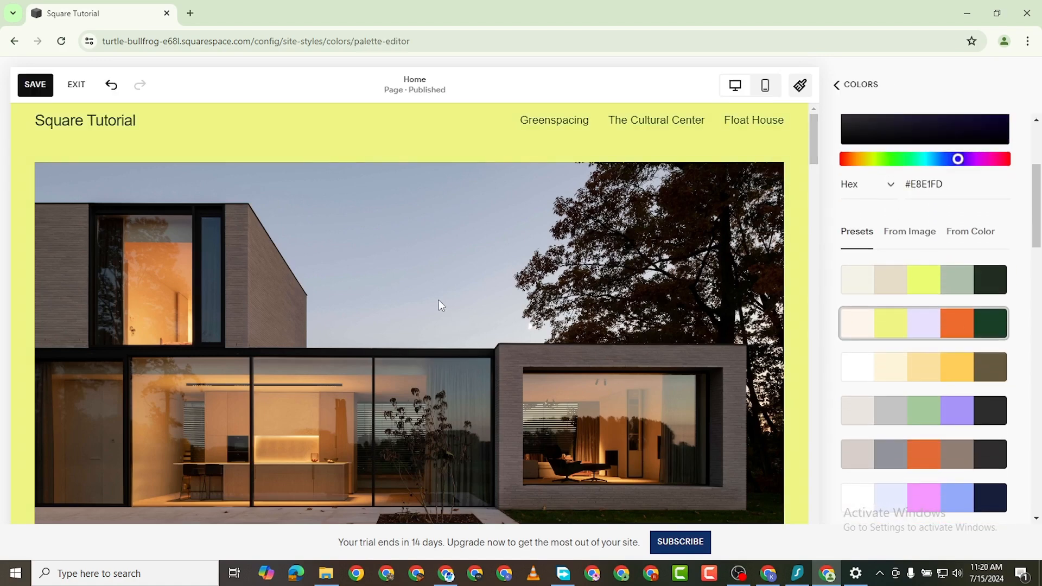
{"action": "scroll", "coordinate": [438, 301], "scroll_direction": "down", "scroll_amount": 15}
{"action": "scroll", "coordinate": [437, 320], "scroll_direction": "down", "scroll_amount": 10}
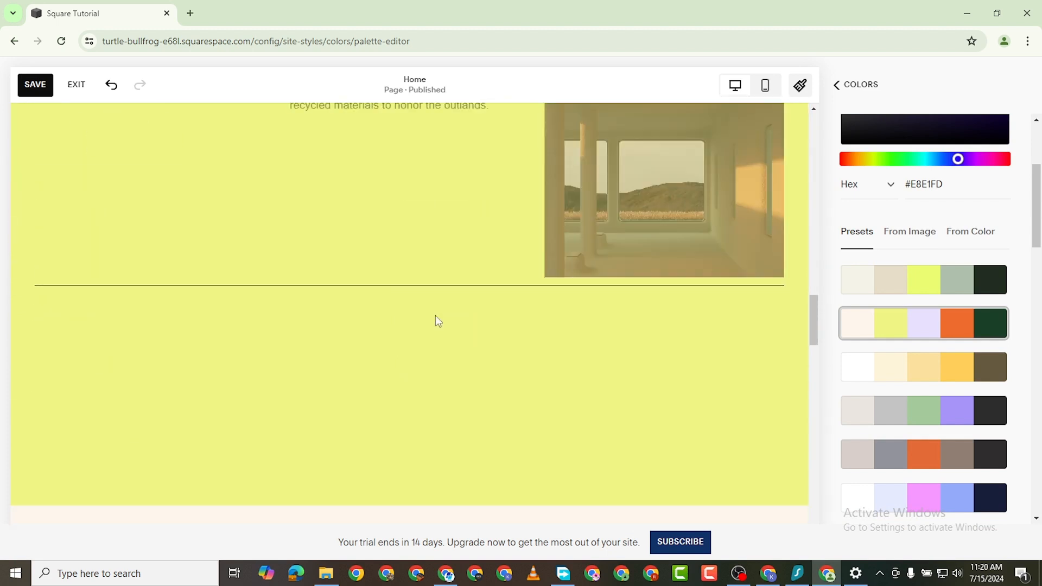
{"action": "scroll", "coordinate": [504, 358], "scroll_direction": "down", "scroll_amount": 5}
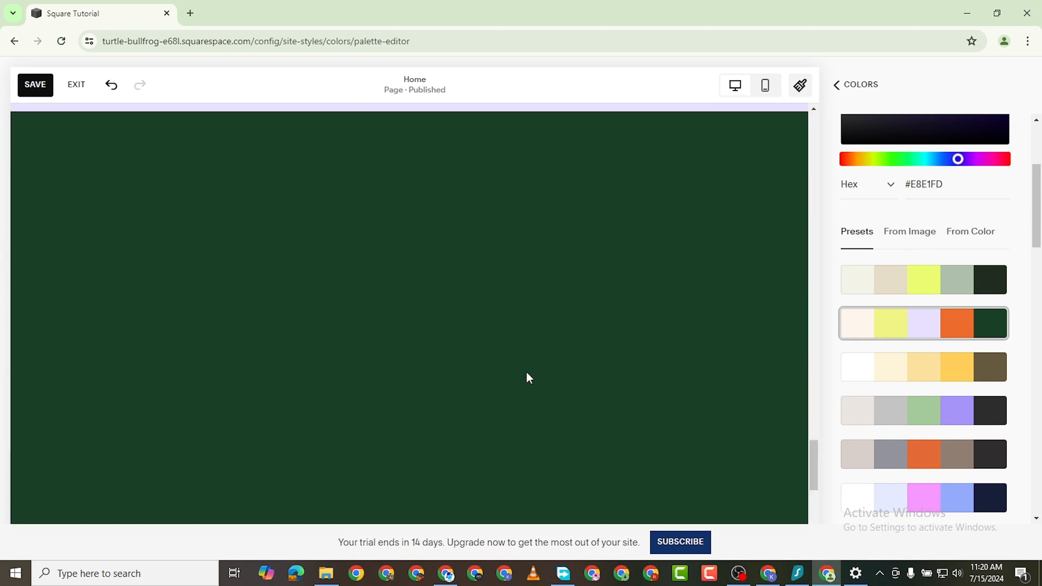
{"action": "left_click", "coordinate": [930, 460]}
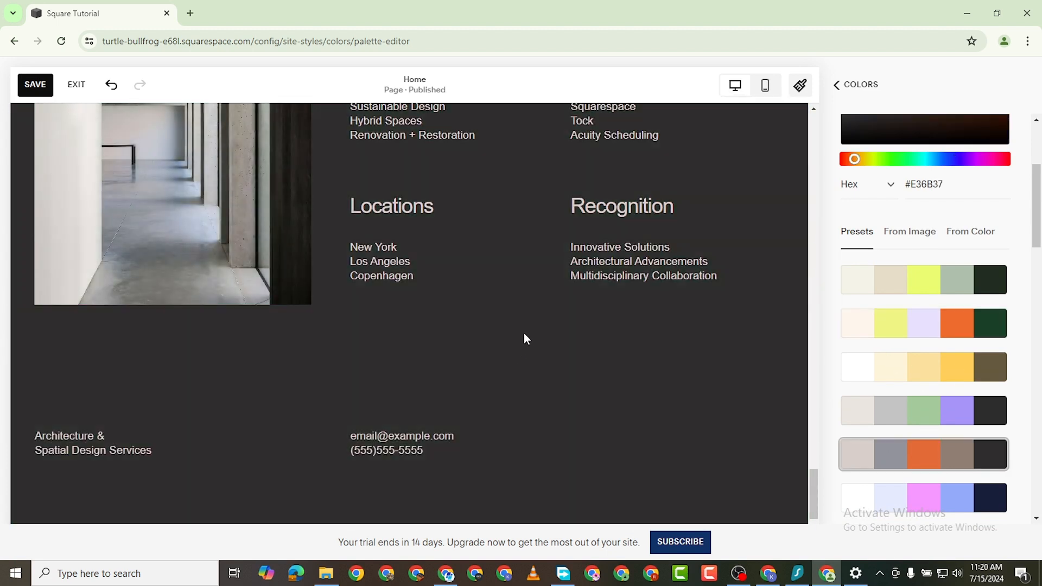
{"action": "scroll", "coordinate": [620, 347], "scroll_direction": "up", "scroll_amount": 15}
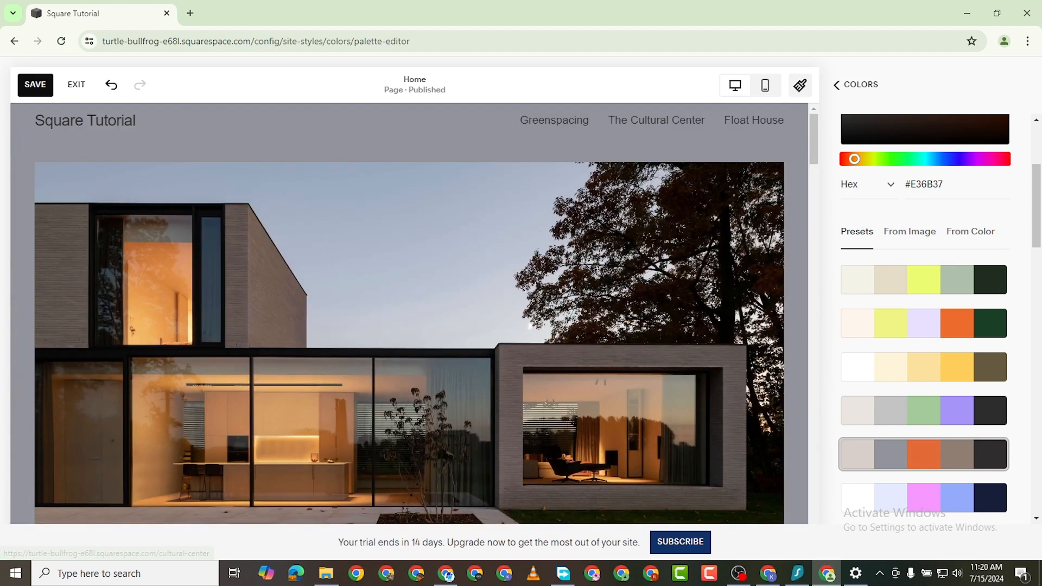
Apply the cream, beige, lime, sage and dark green palette preset, and set its lime color to #E0FF00
{"action": "scroll", "coordinate": [884, 275], "scroll_direction": "up", "scroll_amount": 2}
{"action": "left_click", "coordinate": [949, 343]}
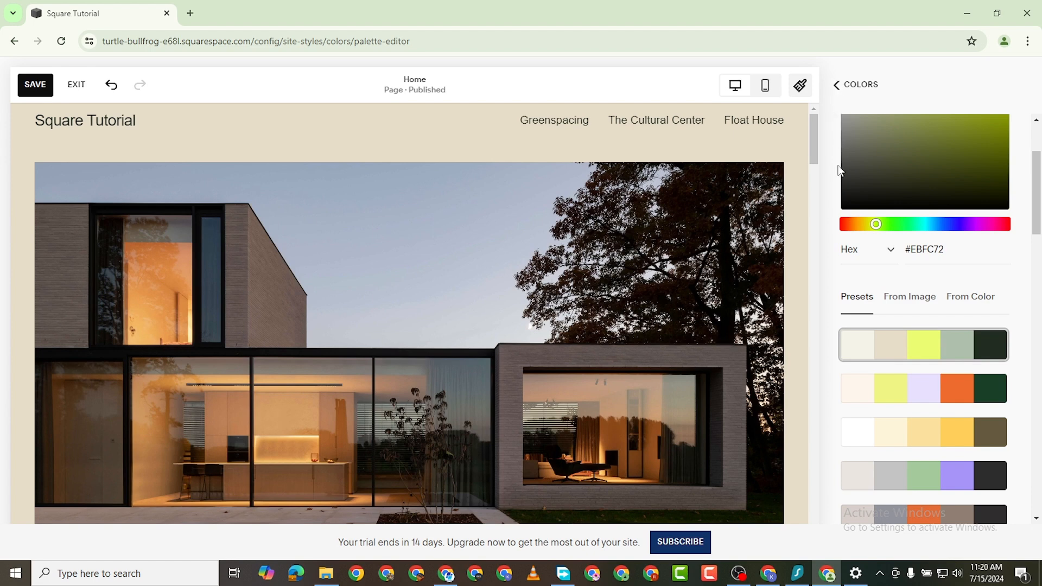
{"action": "scroll", "coordinate": [846, 158], "scroll_direction": "down", "scroll_amount": 3}
{"action": "left_click", "coordinate": [933, 223]}
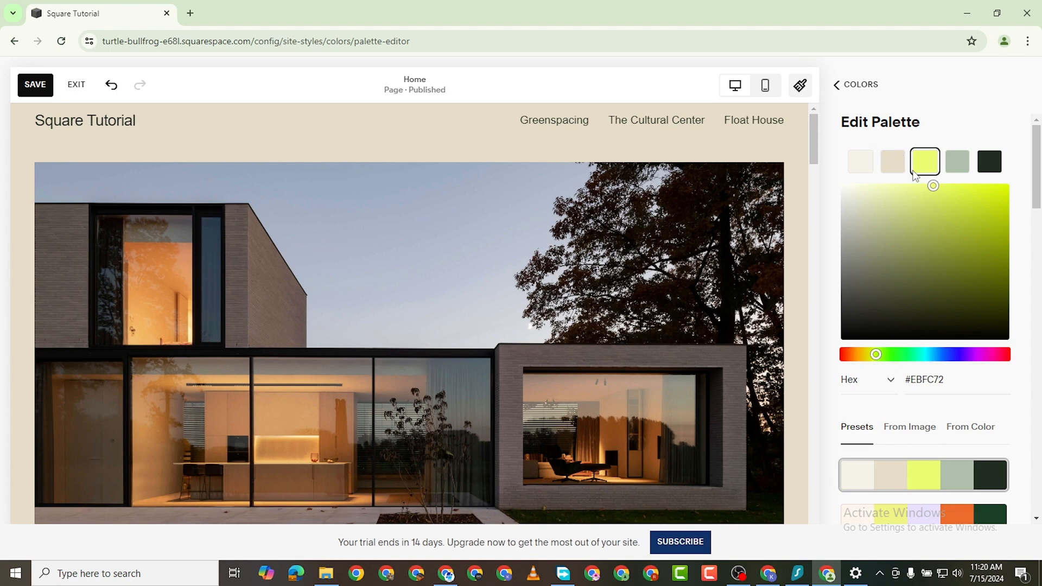
{"action": "scroll", "coordinate": [598, 366], "scroll_direction": "down", "scroll_amount": 3}
{"action": "scroll", "coordinate": [751, 372], "scroll_direction": "up", "scroll_amount": 3}
{"action": "mouse_move", "coordinate": [1018, 190]}
{"action": "left_mouse_down"}
{"action": "mouse_move", "coordinate": [1008, 204]}
{"action": "mouse_move", "coordinate": [1030, 180]}
{"action": "left_mouse_up"}
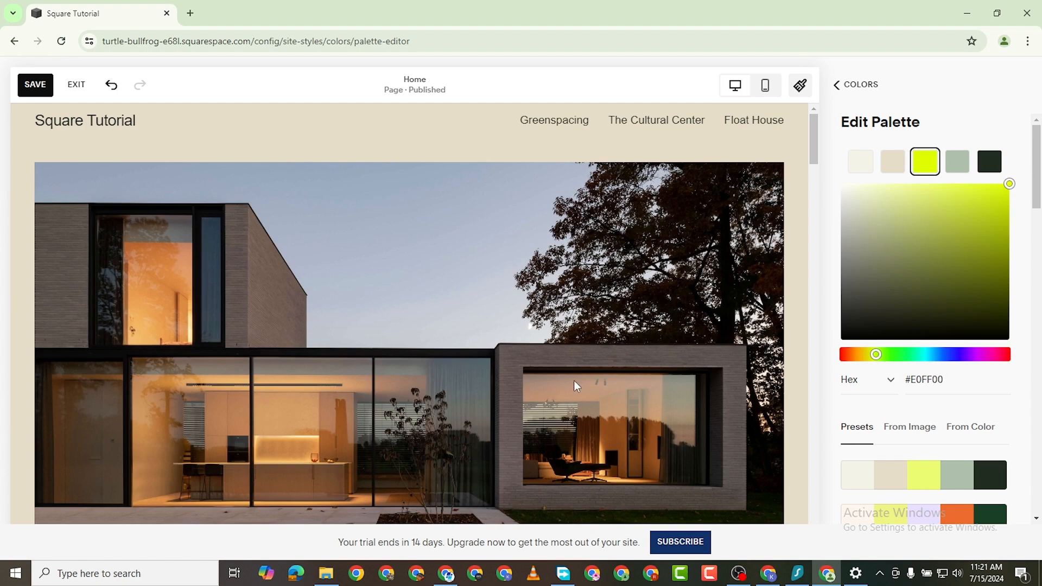
Set the palette's middle accent color to #00FFBA and check it on the Home page from Projects to About
{"action": "scroll", "coordinate": [592, 412], "scroll_direction": "down", "scroll_amount": 20}
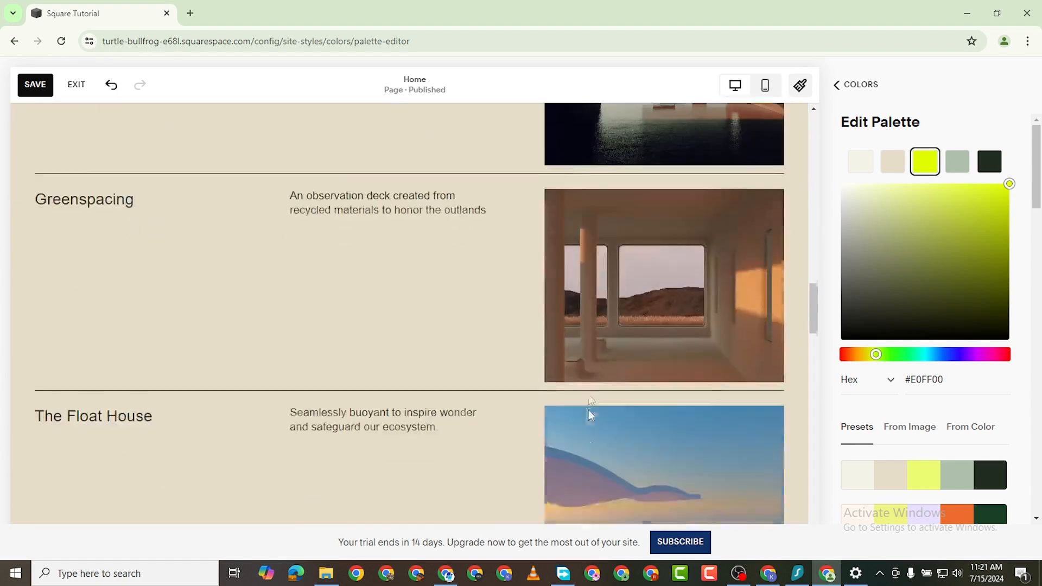
{"action": "scroll", "coordinate": [611, 389], "scroll_direction": "down", "scroll_amount": 6}
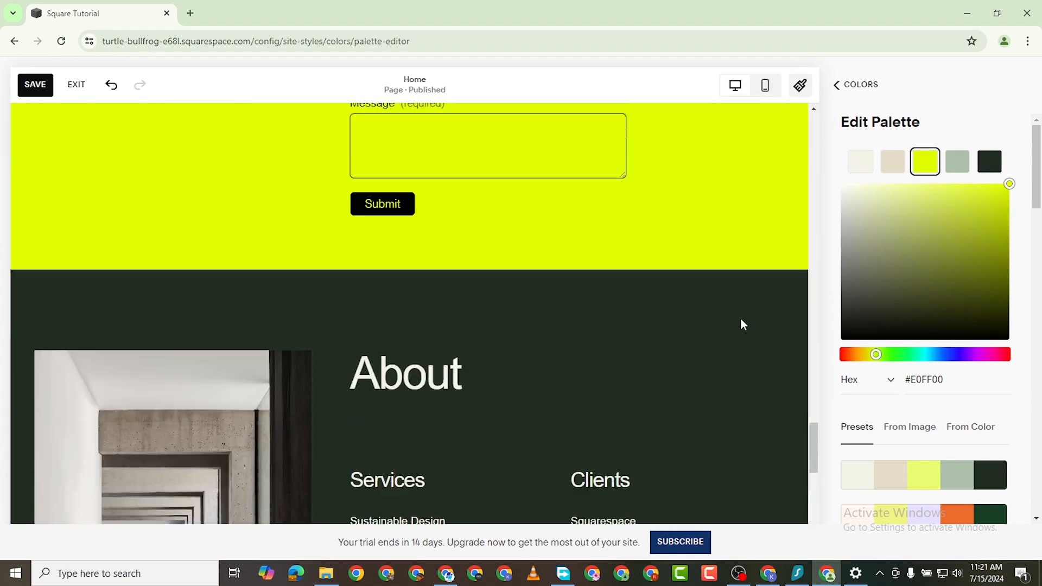
{"action": "scroll", "coordinate": [741, 323], "scroll_direction": "up", "scroll_amount": 2}
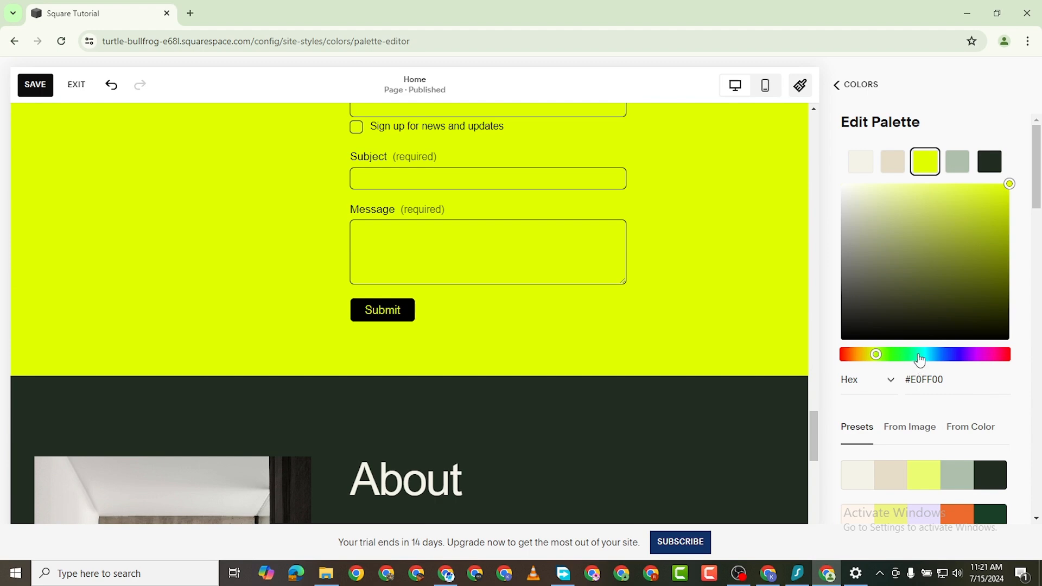
{"action": "left_click", "coordinate": [918, 356]}
{"action": "scroll", "coordinate": [450, 324], "scroll_direction": "up", "scroll_amount": 15}
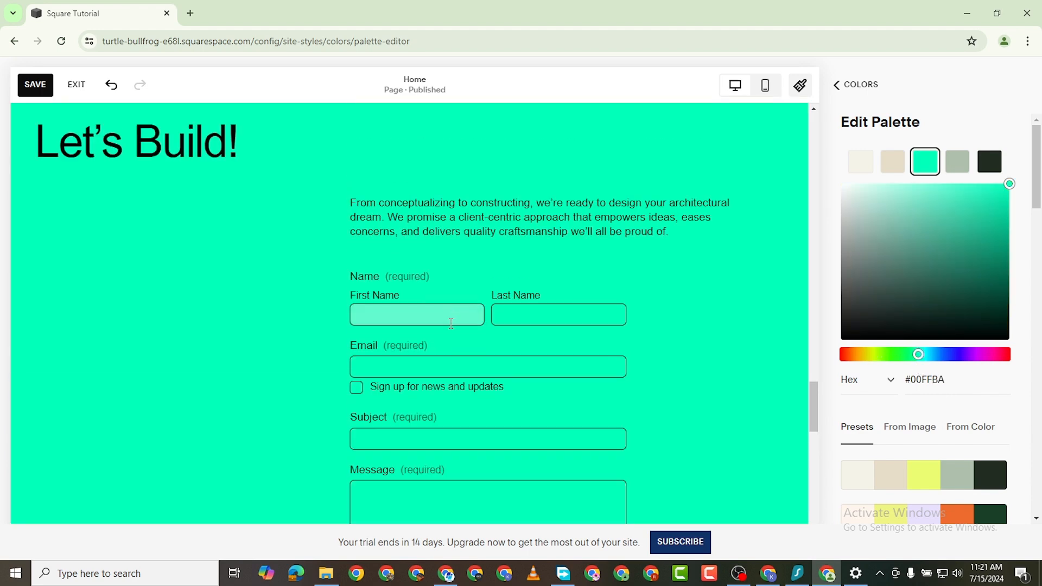
{"action": "scroll", "coordinate": [451, 323], "scroll_direction": "up", "scroll_amount": 15}
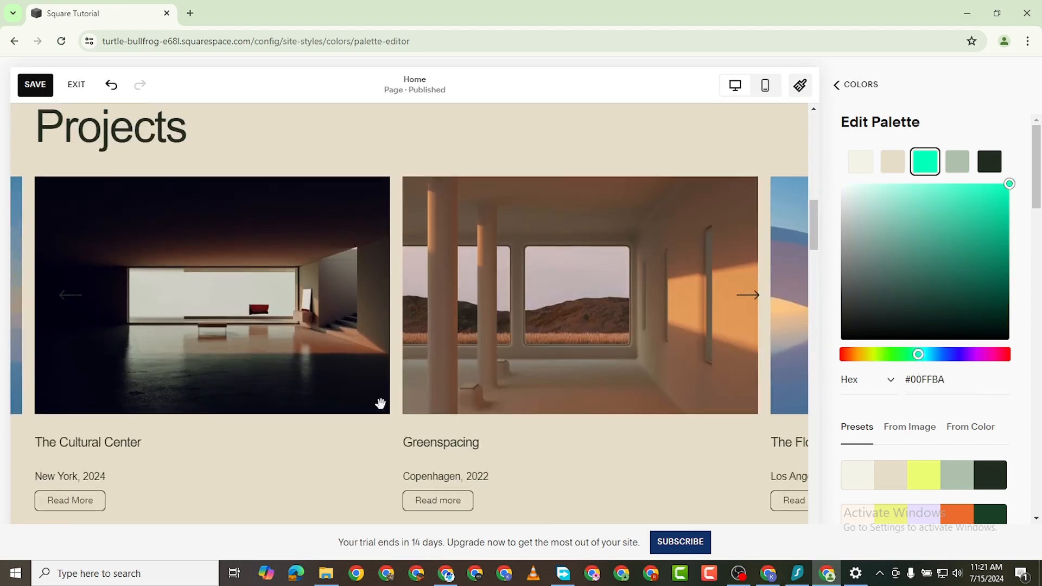
{"action": "scroll", "coordinate": [385, 417], "scroll_direction": "down", "scroll_amount": 15}
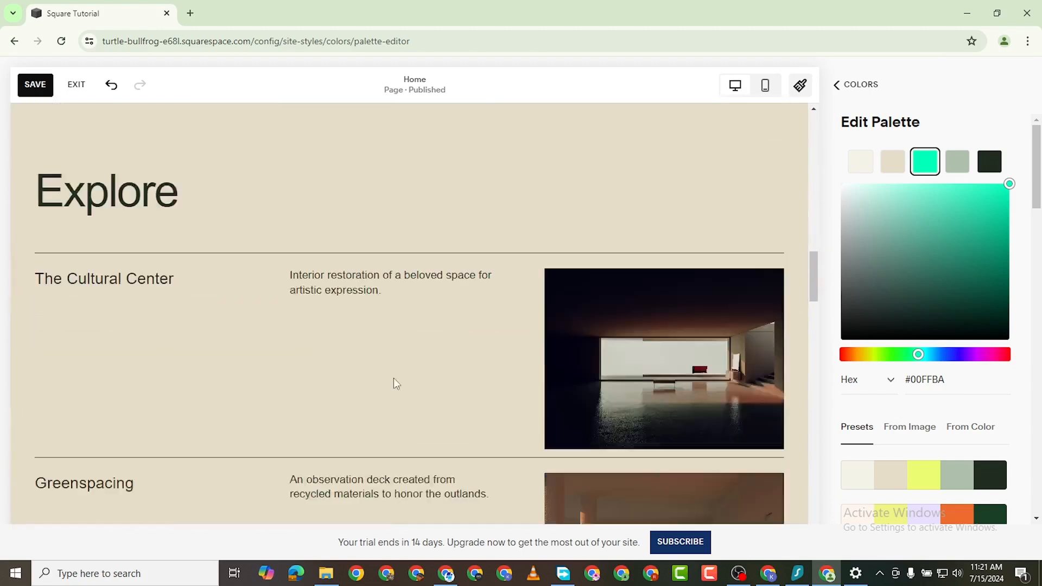
{"action": "scroll", "coordinate": [490, 330], "scroll_direction": "down", "scroll_amount": 10}
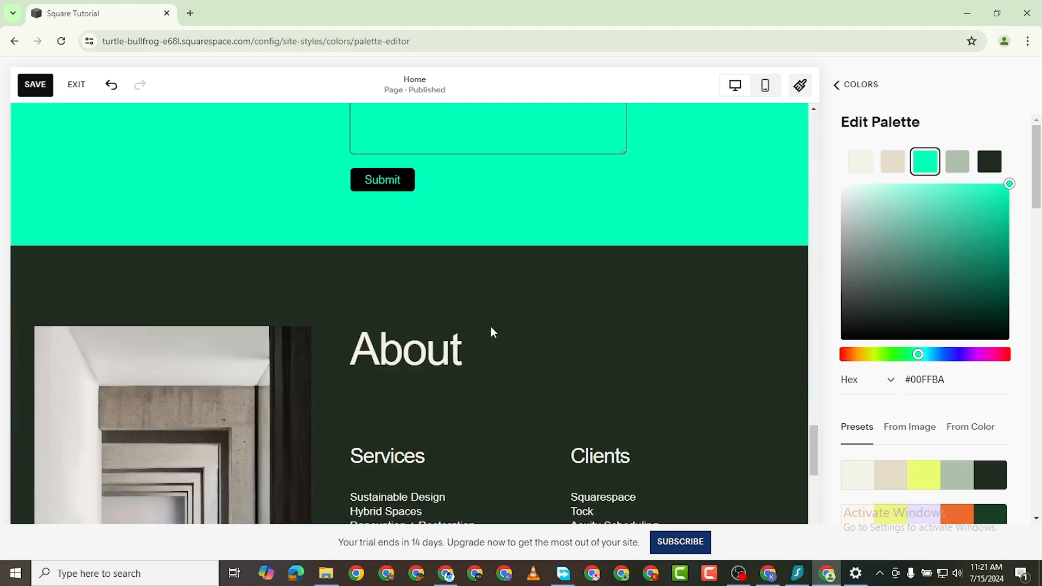
Look through the section color themes, view the Bright 1 theme's color settings, and return to the color overview
{"action": "left_click", "coordinate": [836, 88]}
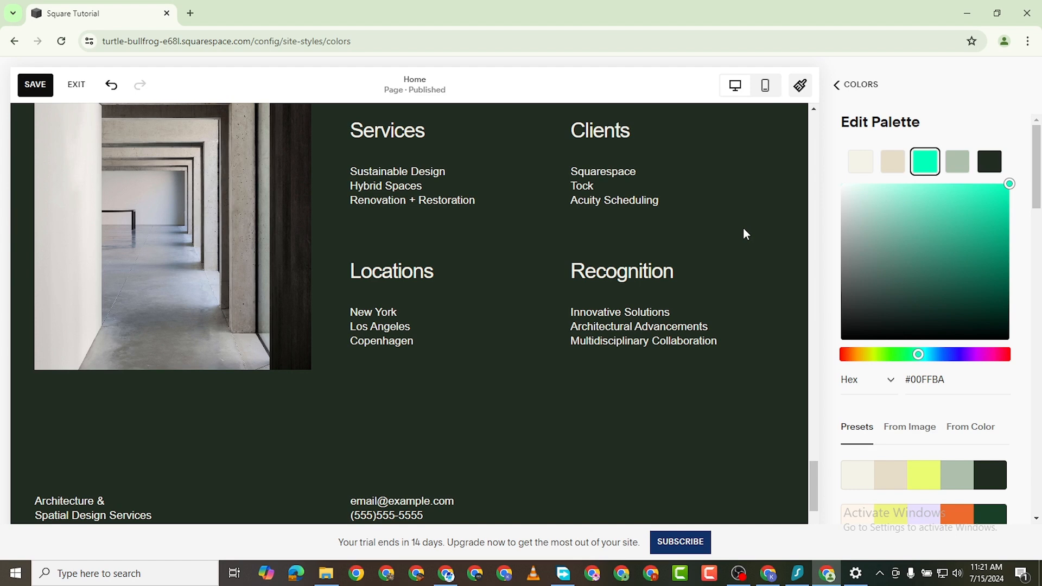
{"action": "scroll", "coordinate": [948, 405], "scroll_direction": "down", "scroll_amount": 5}
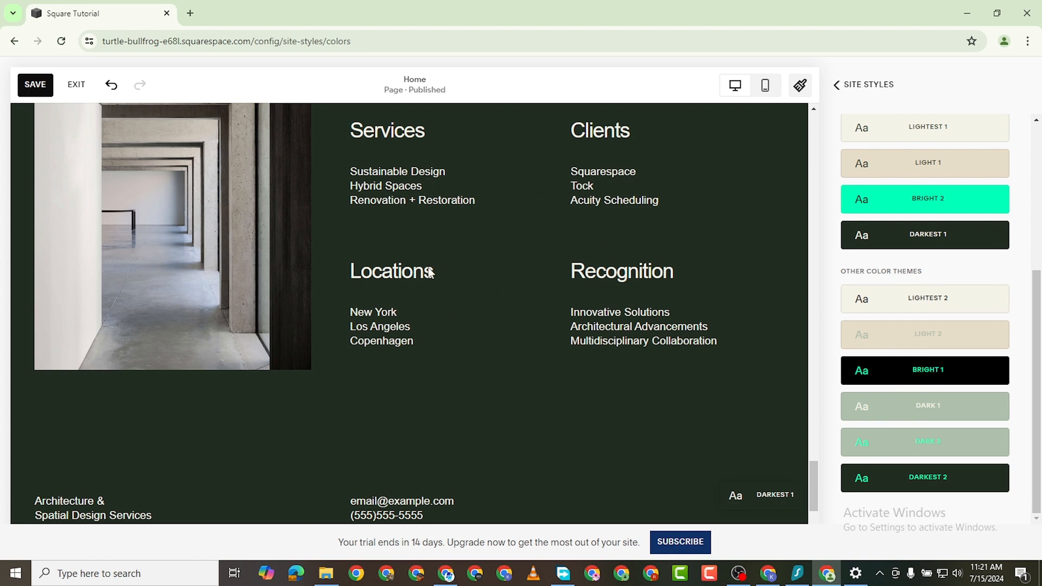
{"action": "left_click", "coordinate": [857, 370]}
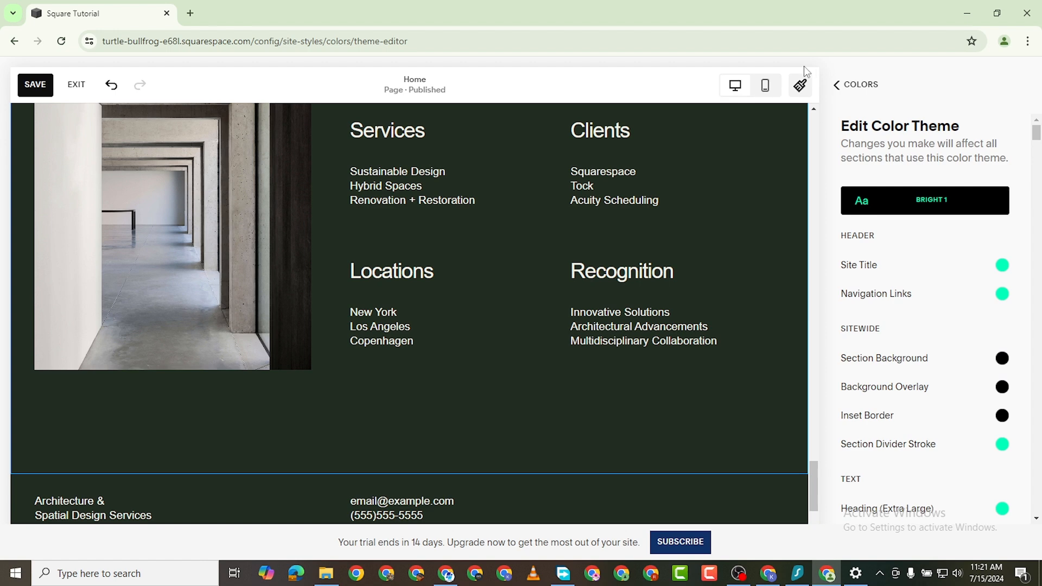
{"action": "left_click", "coordinate": [835, 90]}
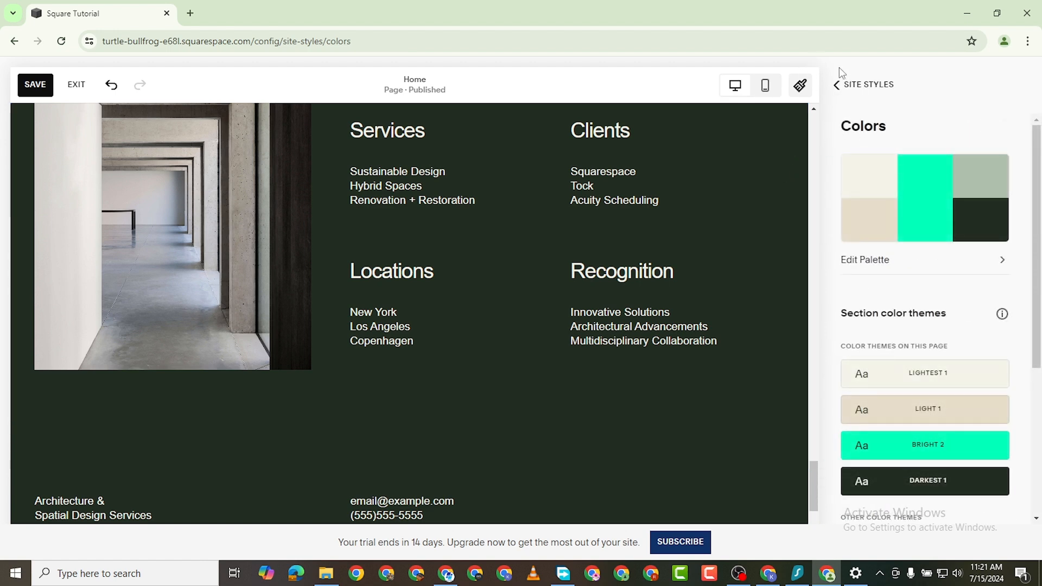
Leave the site styles, save the new colors, and check the Home page down to the Projects section
{"action": "left_click", "coordinate": [836, 87]}
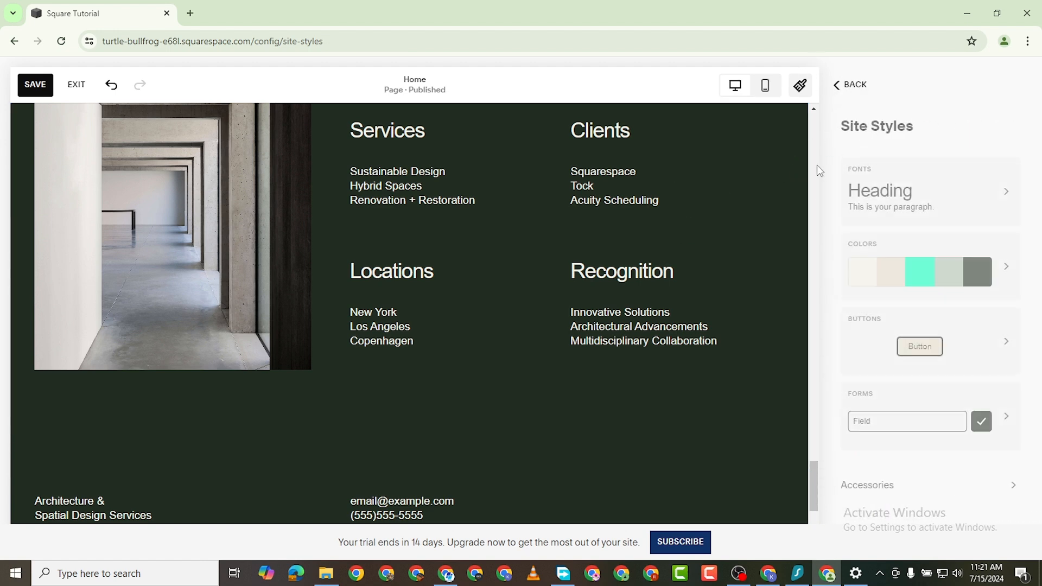
{"action": "left_click", "coordinate": [834, 88]}
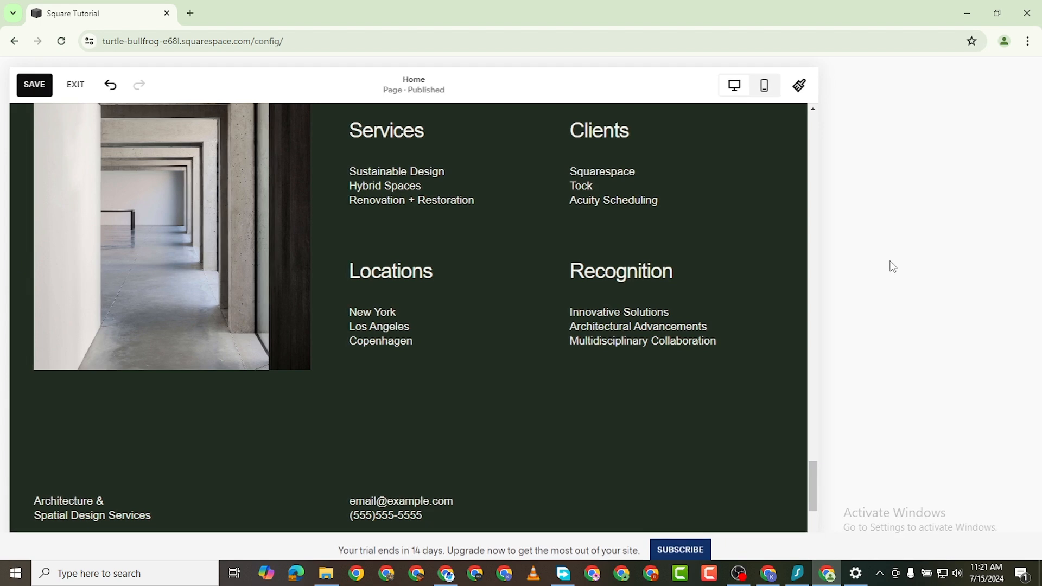
{"action": "scroll", "coordinate": [616, 219], "scroll_direction": "up", "scroll_amount": 10}
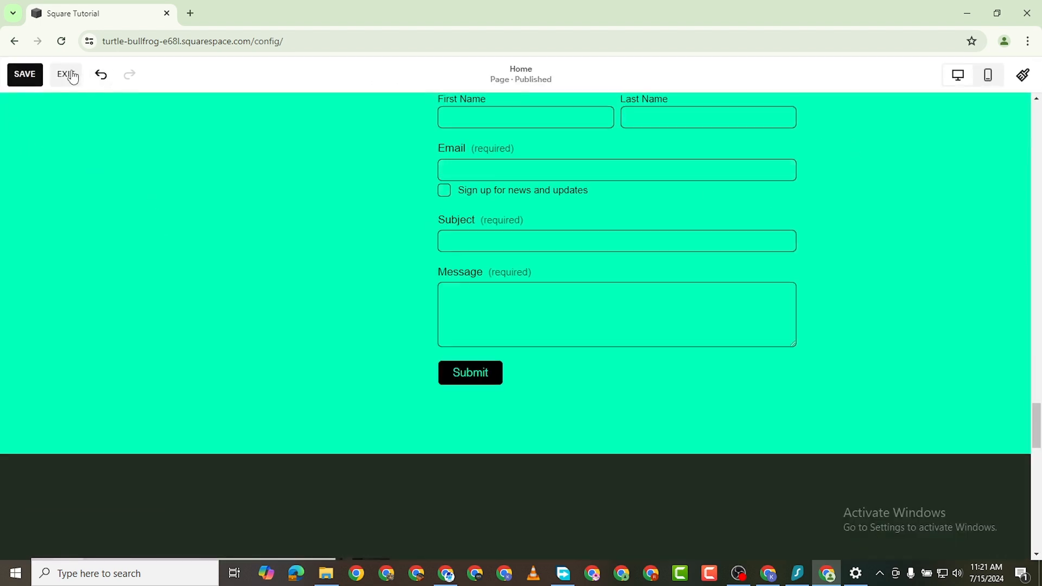
{"action": "left_click", "coordinate": [35, 75]}
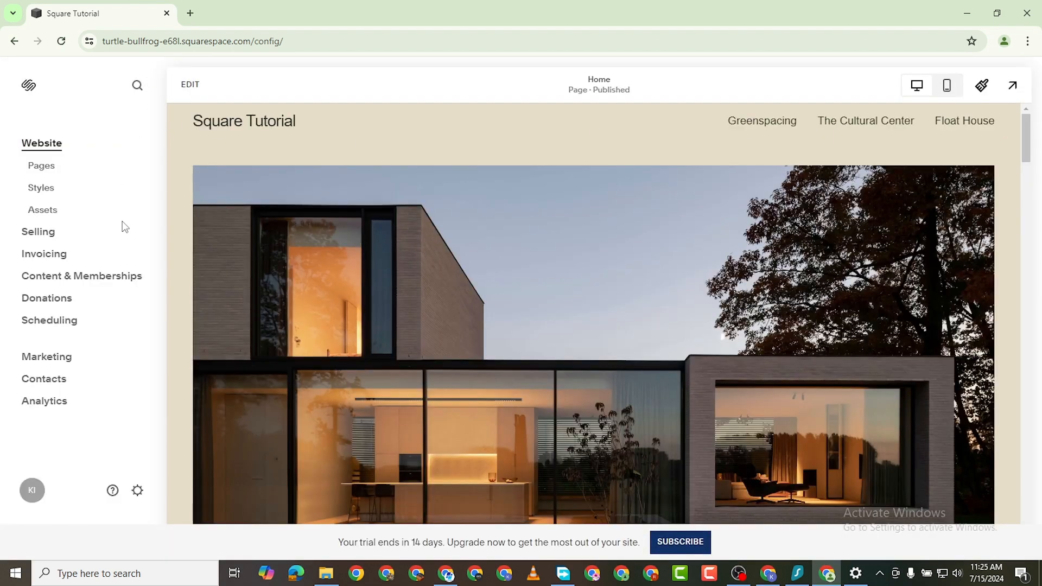
{"action": "scroll", "coordinate": [548, 256], "scroll_direction": "down", "scroll_amount": 20}
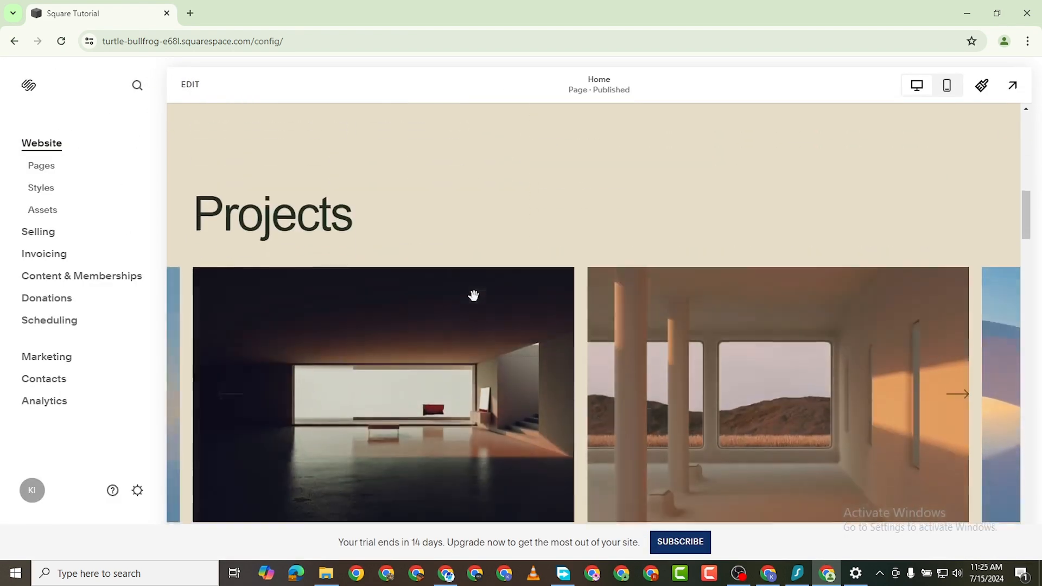
{"action": "scroll", "coordinate": [477, 302], "scroll_direction": "up", "scroll_amount": 20}
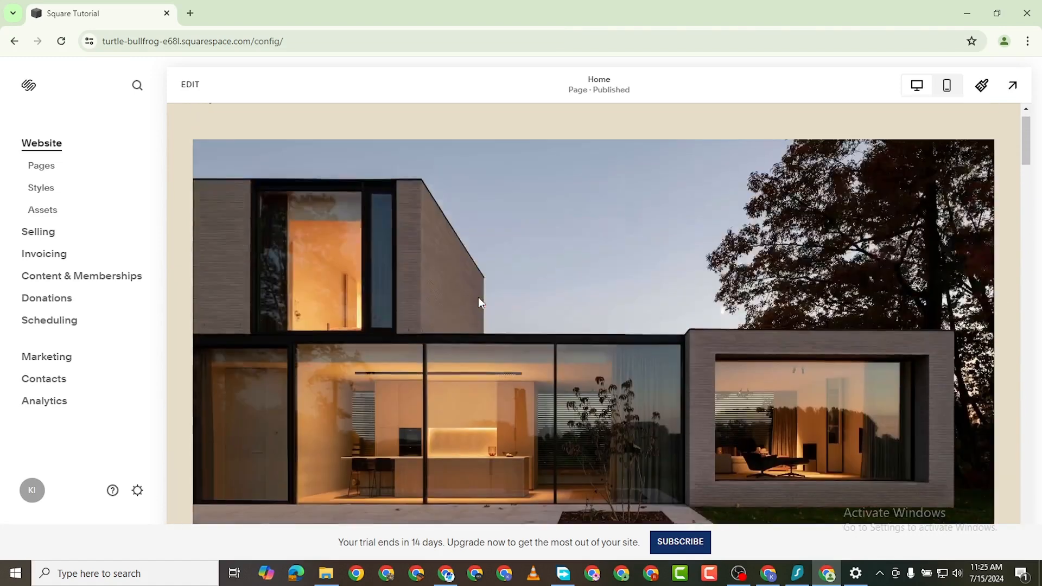
Open the form packs in the site styles and bring the Home page's contact form into view
{"action": "left_click", "coordinate": [981, 85]}
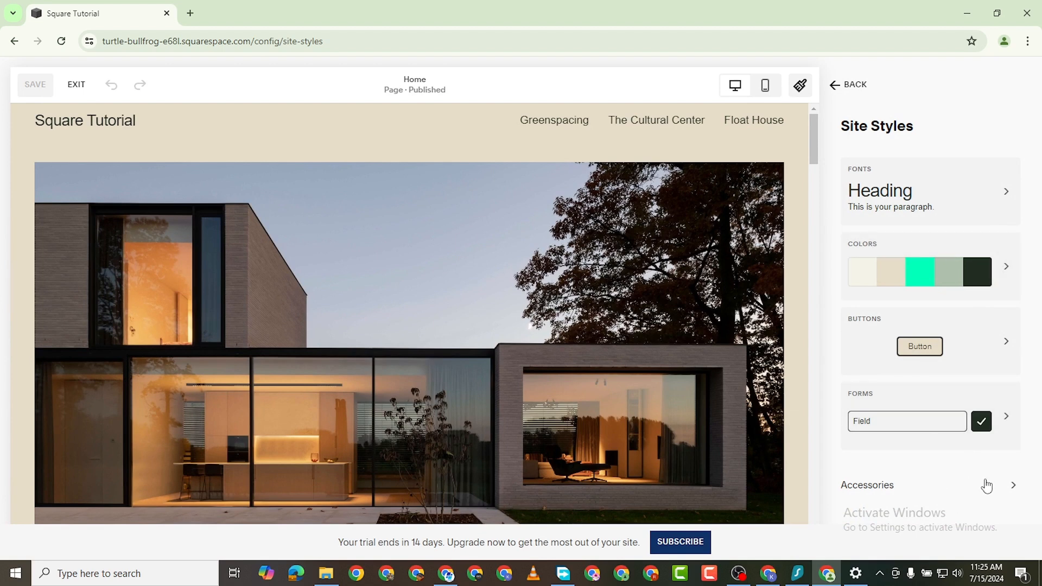
{"action": "left_click", "coordinate": [1007, 418]}
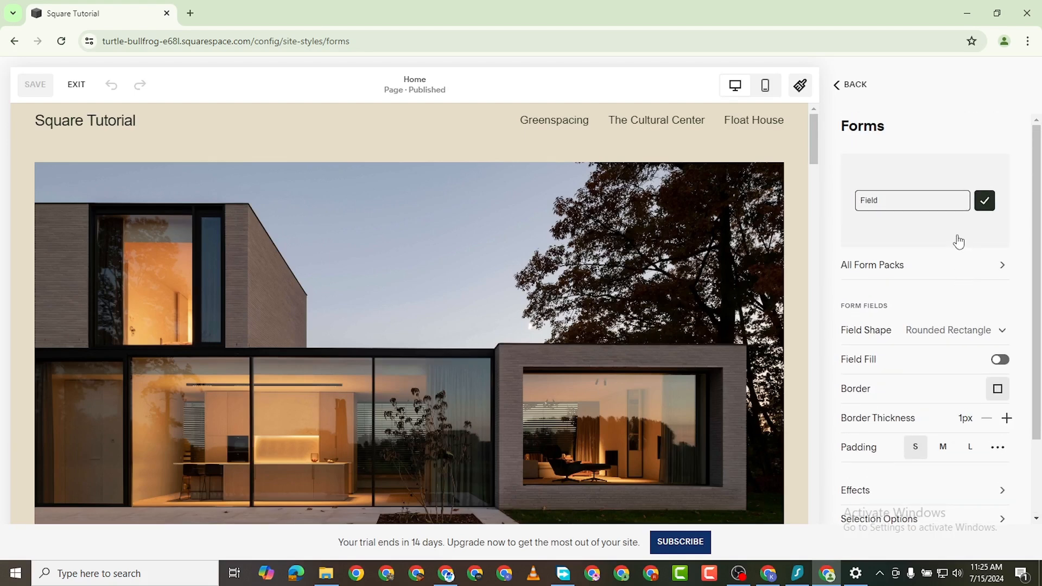
{"action": "left_click", "coordinate": [998, 267]}
{"action": "scroll", "coordinate": [946, 282], "scroll_direction": "down", "scroll_amount": 1}
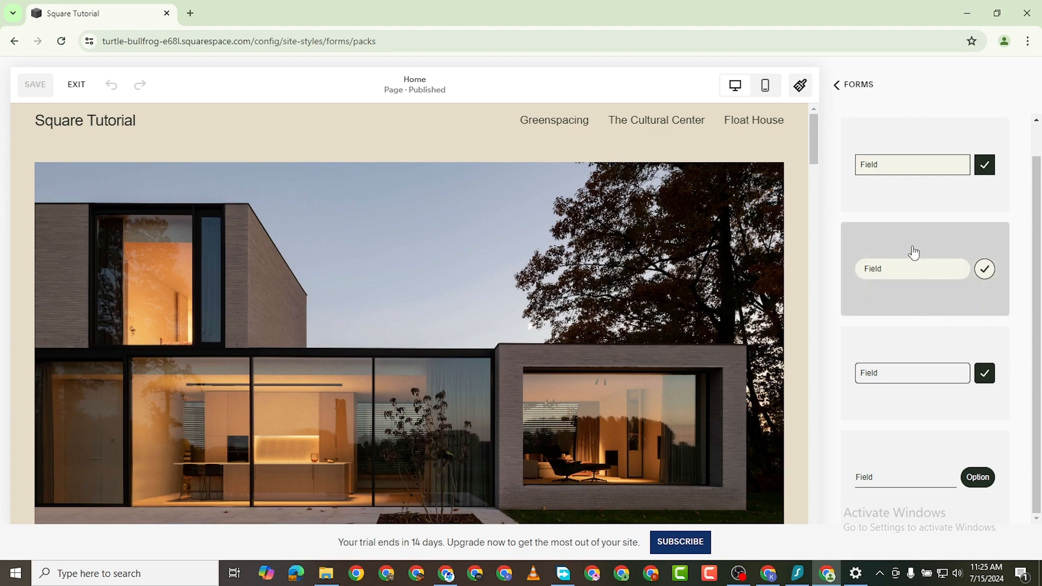
{"action": "scroll", "coordinate": [425, 357], "scroll_direction": "down", "scroll_amount": 20}
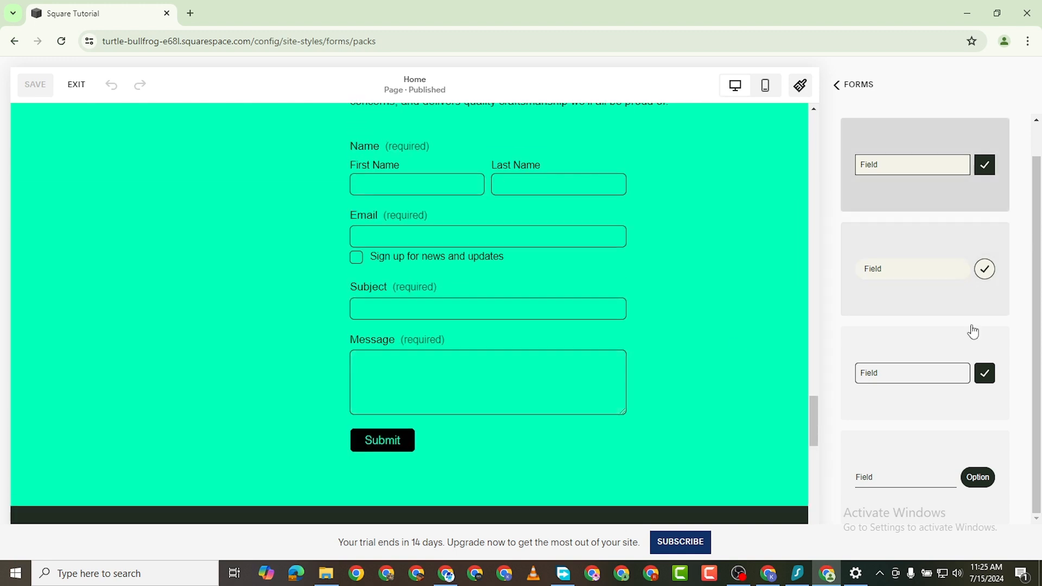
Try the pill-shaped filled form pack on the contact form, then go back to the outlined rounded-rectangle pack
{"action": "left_click", "coordinate": [912, 256]}
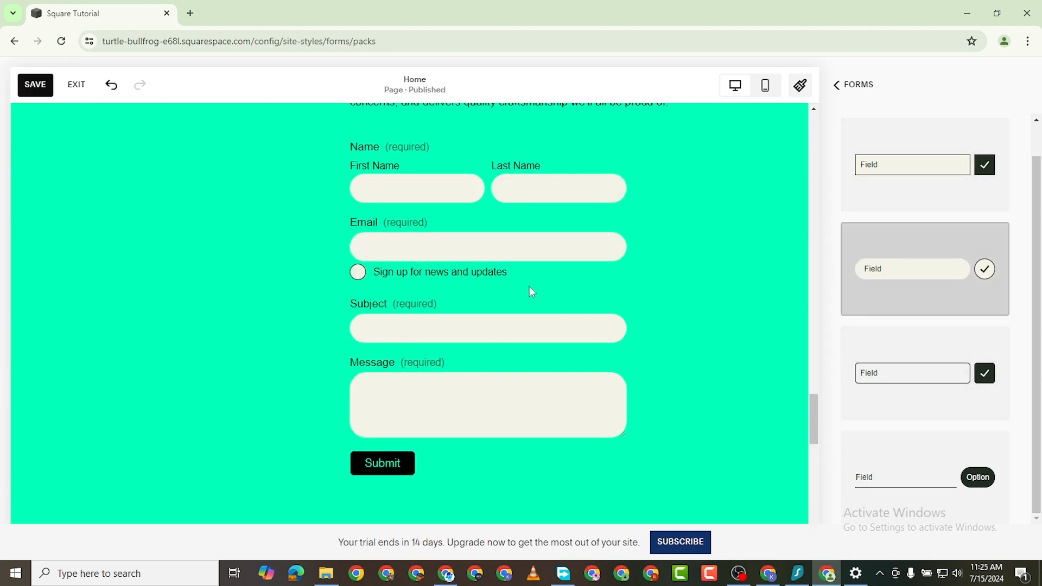
{"action": "scroll", "coordinate": [530, 291], "scroll_direction": "up", "scroll_amount": 1}
{"action": "scroll", "coordinate": [580, 300], "scroll_direction": "down", "scroll_amount": 1}
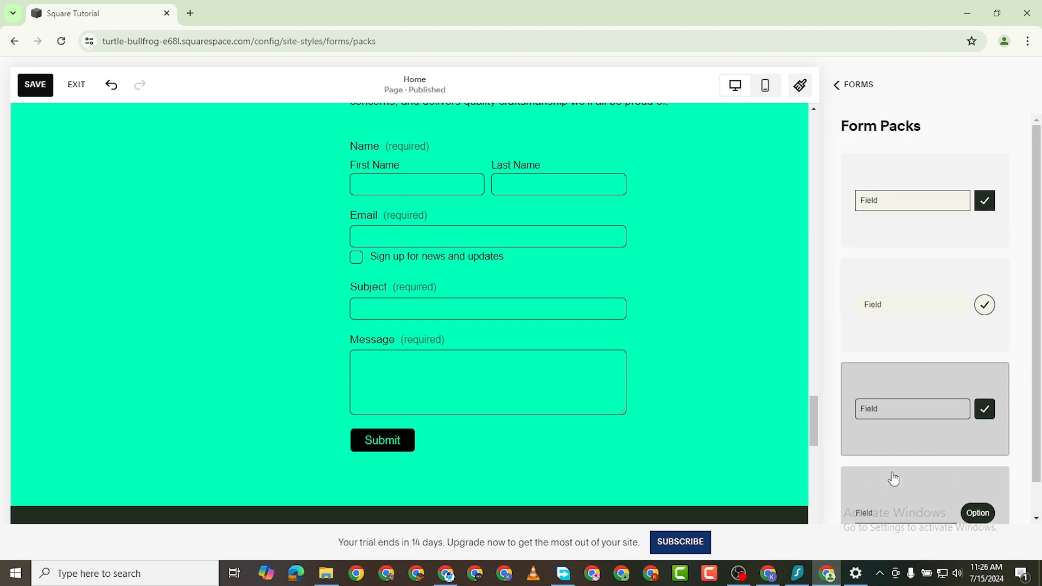
Try the underlined form pack on the contact form, then apply the pill-shaped filled pack instead
{"action": "left_click", "coordinate": [871, 465]}
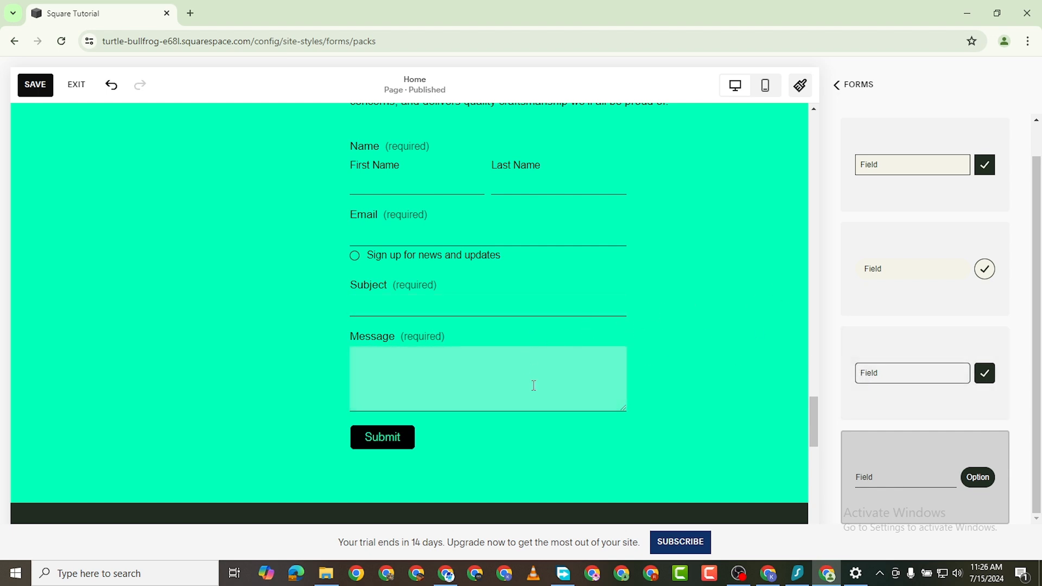
{"action": "scroll", "coordinate": [646, 346], "scroll_direction": "up", "scroll_amount": 1}
{"action": "scroll", "coordinate": [647, 345], "scroll_direction": "down", "scroll_amount": 1}
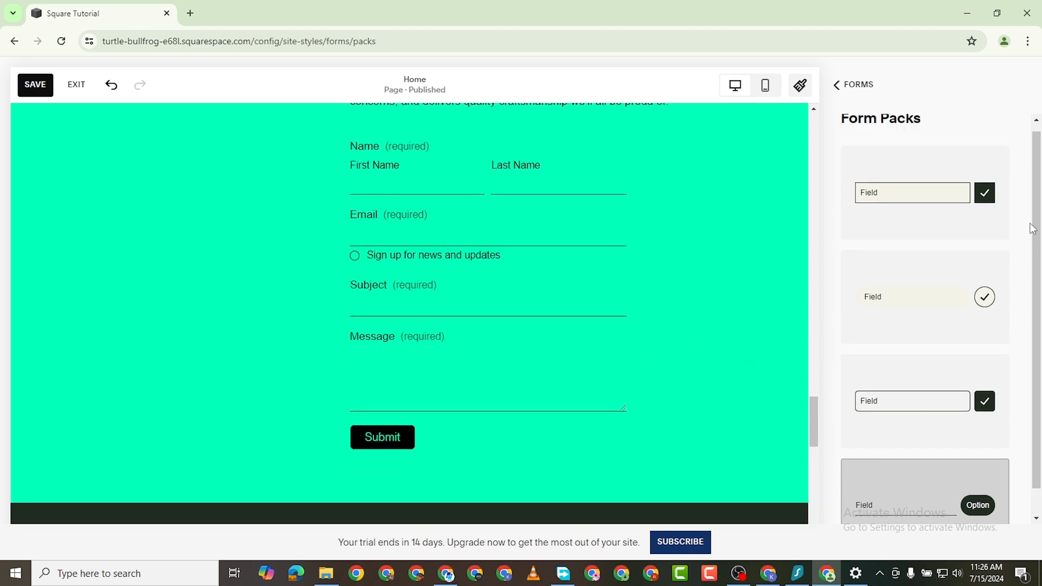
{"action": "left_click", "coordinate": [916, 303]}
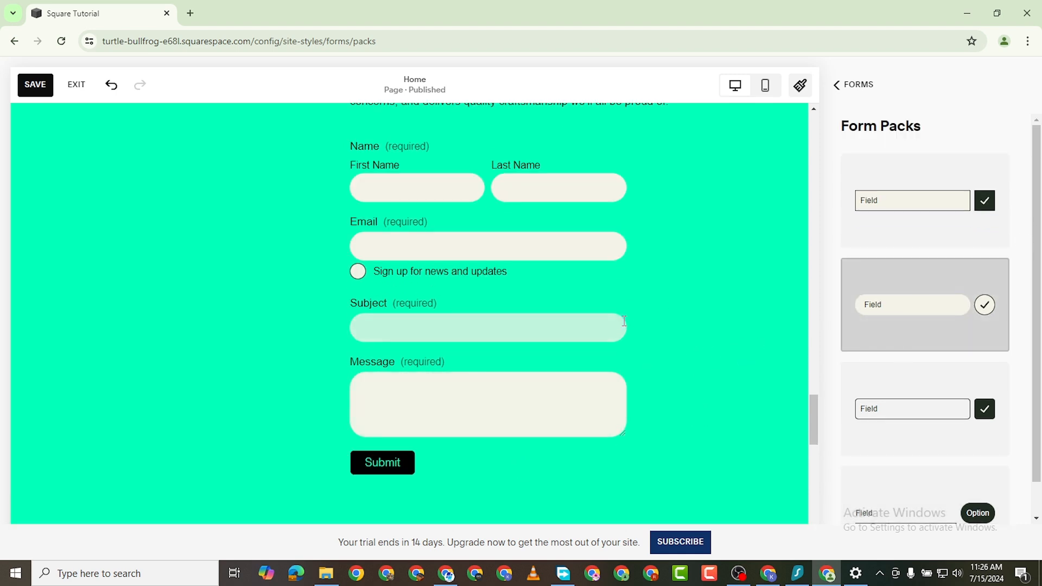
{"action": "scroll", "coordinate": [636, 262], "scroll_direction": "up", "scroll_amount": 3}
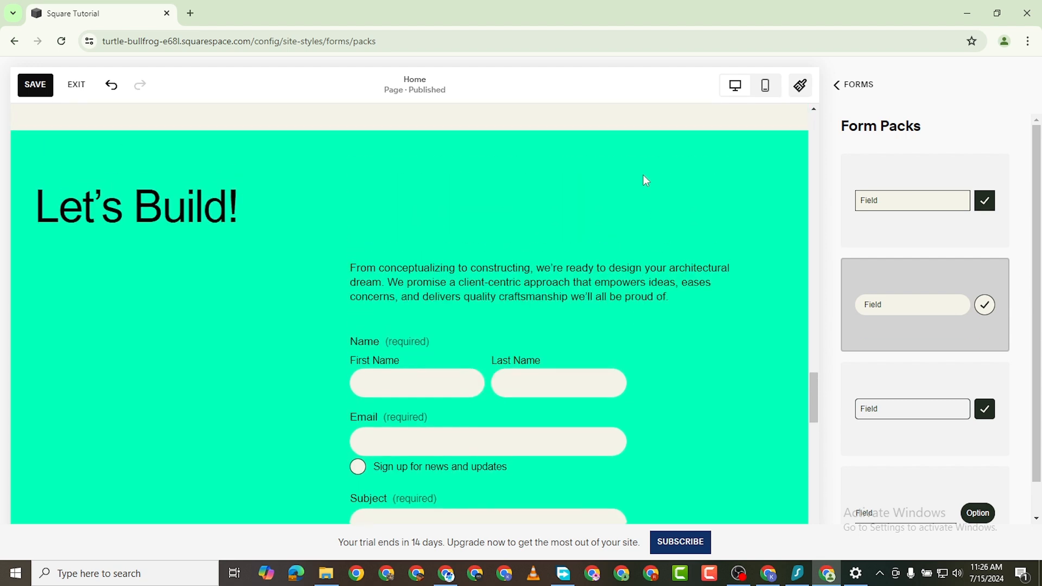
{"action": "scroll", "coordinate": [644, 179], "scroll_direction": "down", "scroll_amount": 3}
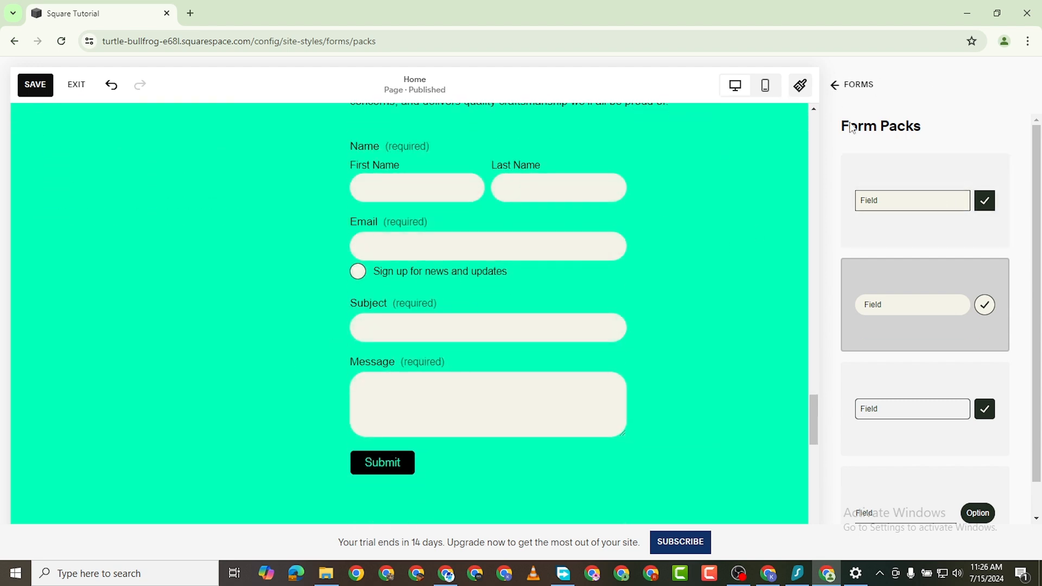
Compare the rounded rectangle and pill field shapes in the form settings, then give the fields custom corners of 5
{"action": "left_click", "coordinate": [852, 85]}
{"action": "scroll", "coordinate": [950, 448], "scroll_direction": "down", "scroll_amount": 2}
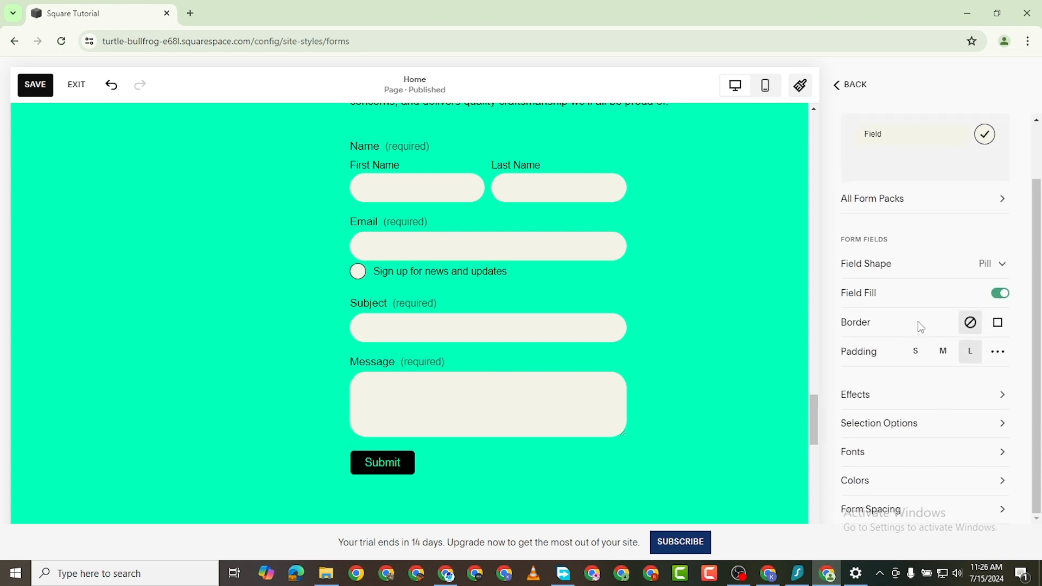
{"action": "left_click", "coordinate": [999, 265]}
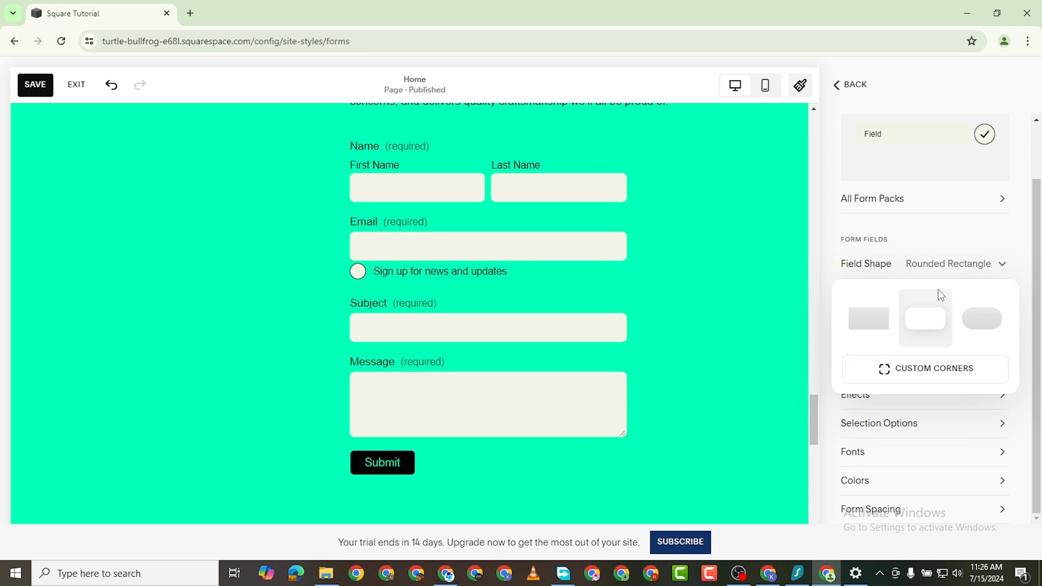
{"action": "left_click", "coordinate": [985, 321]}
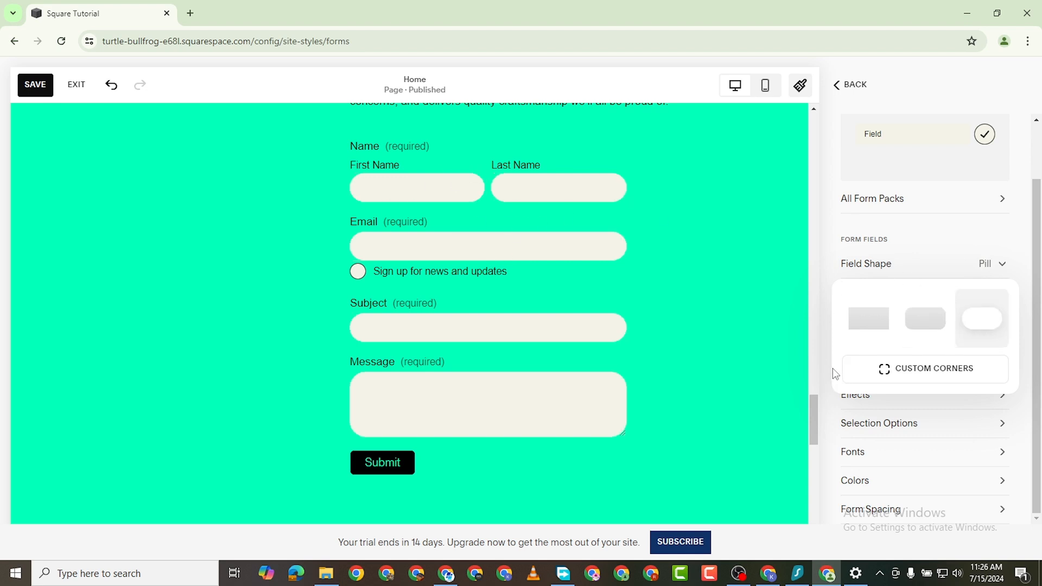
{"action": "left_click", "coordinate": [923, 368]}
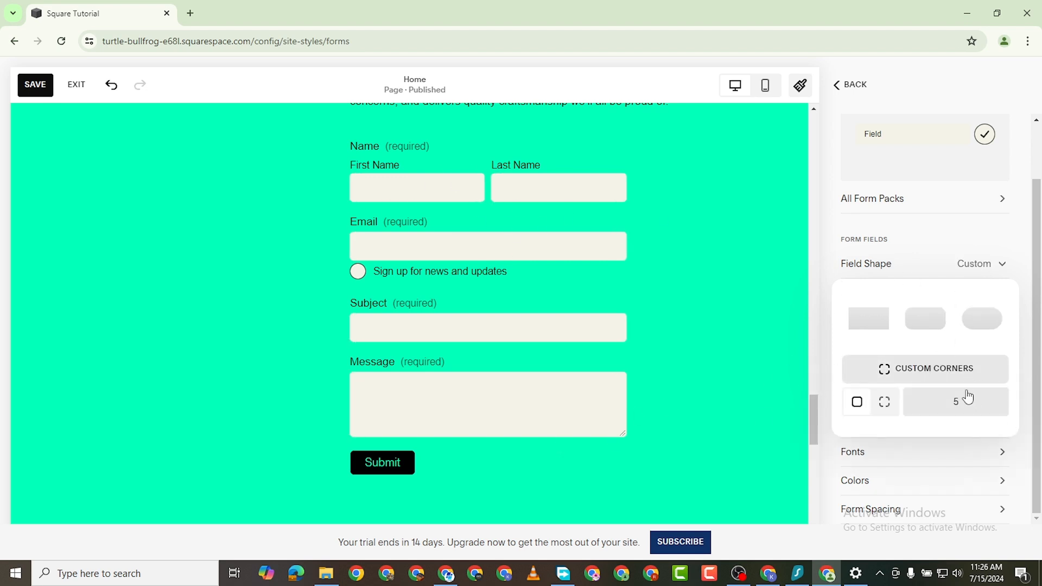
{"action": "left_click", "coordinate": [827, 279]}
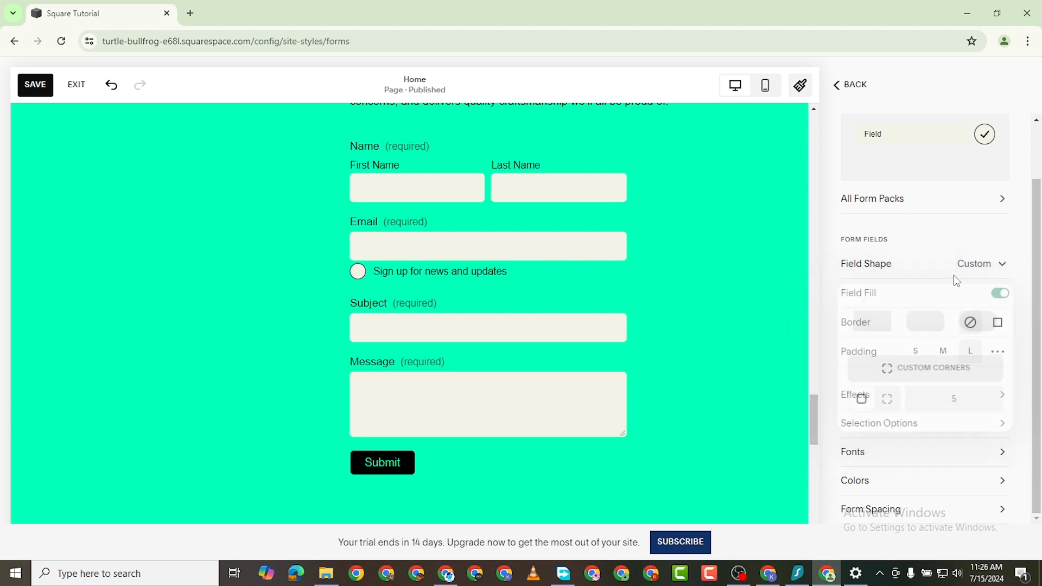
Try S, M and a custom 6px top and bottom padding on the form fields, then restore the L padding
{"action": "left_click", "coordinate": [918, 351]}
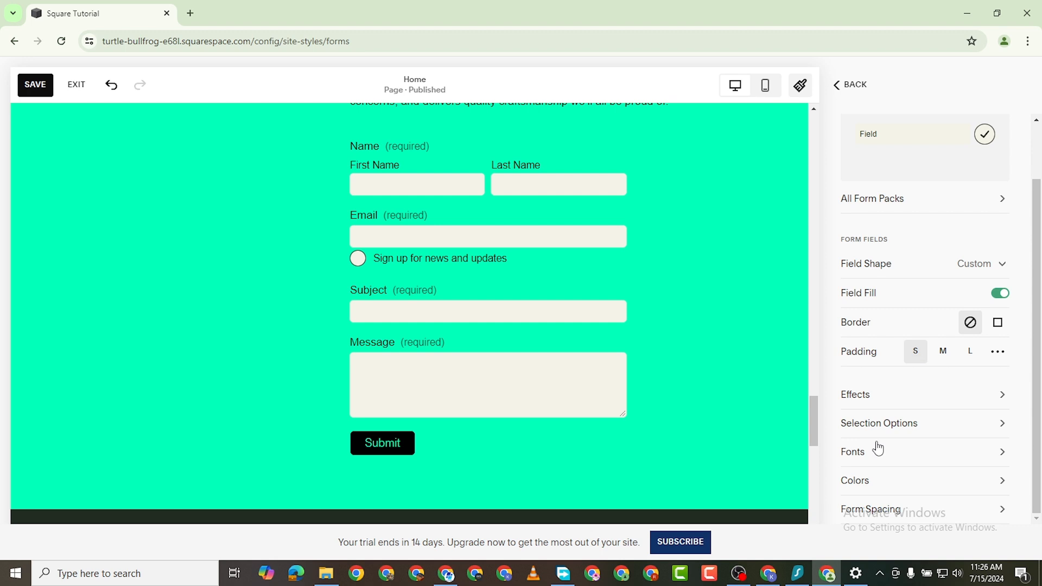
{"action": "left_click", "coordinate": [939, 360]}
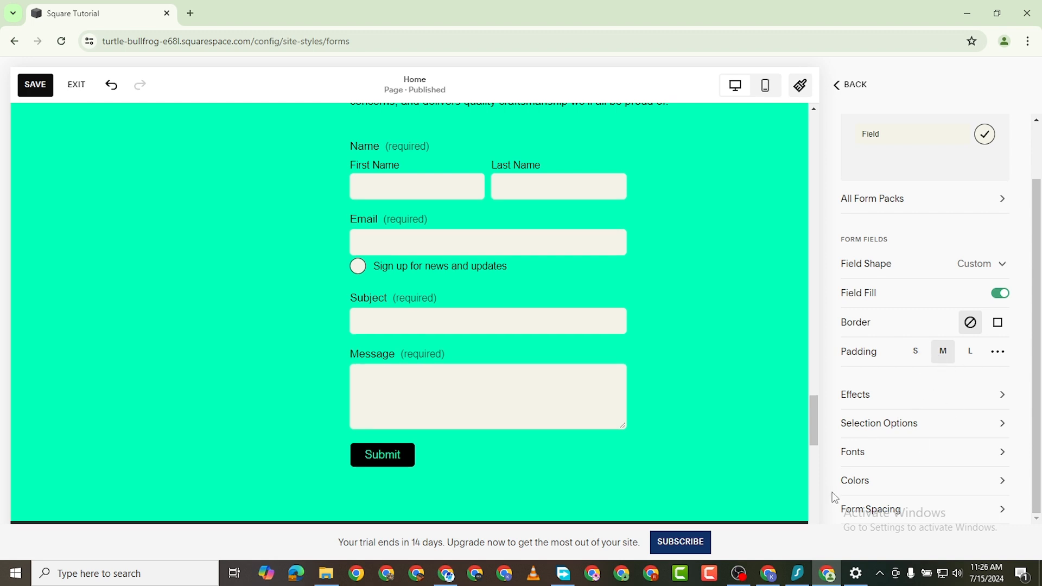
{"action": "left_click", "coordinate": [971, 357]}
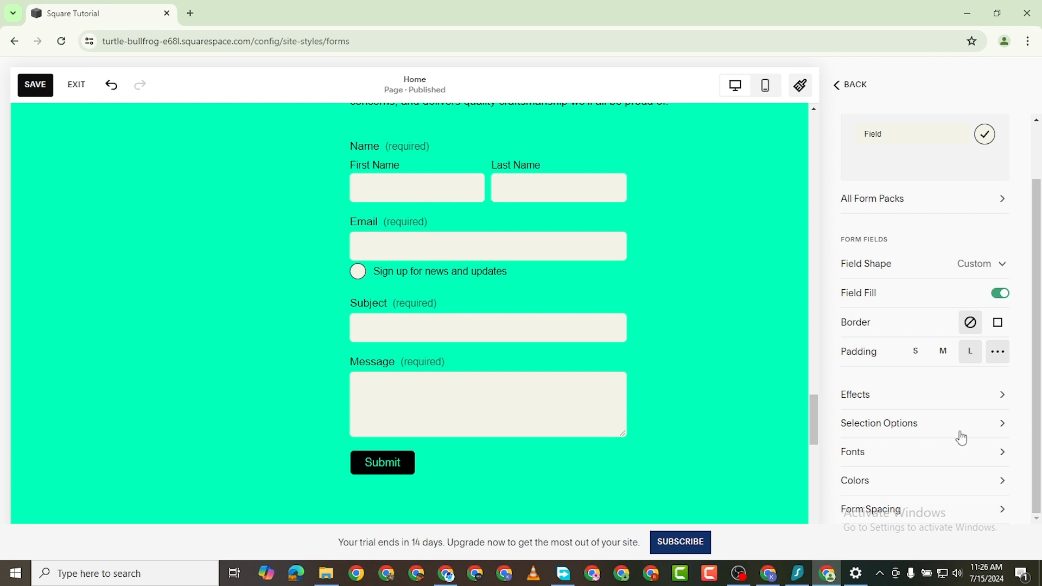
{"action": "mouse_move", "coordinate": [880, 397]}
{"action": "left_mouse_down"}
{"action": "mouse_move", "coordinate": [972, 416]}
{"action": "mouse_move", "coordinate": [905, 421]}
{"action": "mouse_move", "coordinate": [904, 412]}
{"action": "mouse_move", "coordinate": [863, 405]}
{"action": "left_mouse_up"}
{"action": "left_click", "coordinate": [966, 353]}
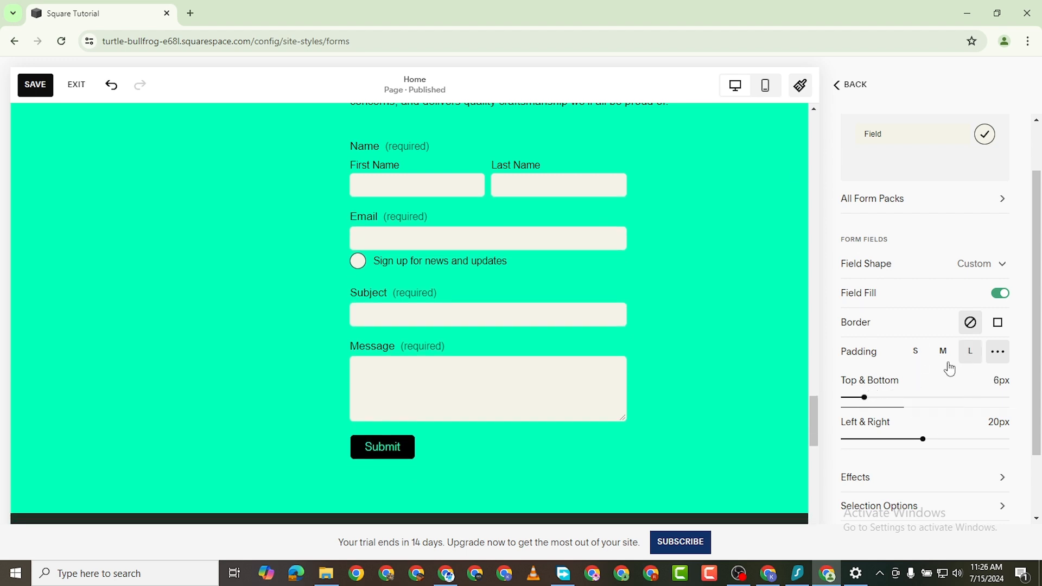
Try the Label effect for the form's submit button validation, choose Ellipsis instead, and return to the form settings
{"action": "left_click", "coordinate": [1005, 395]}
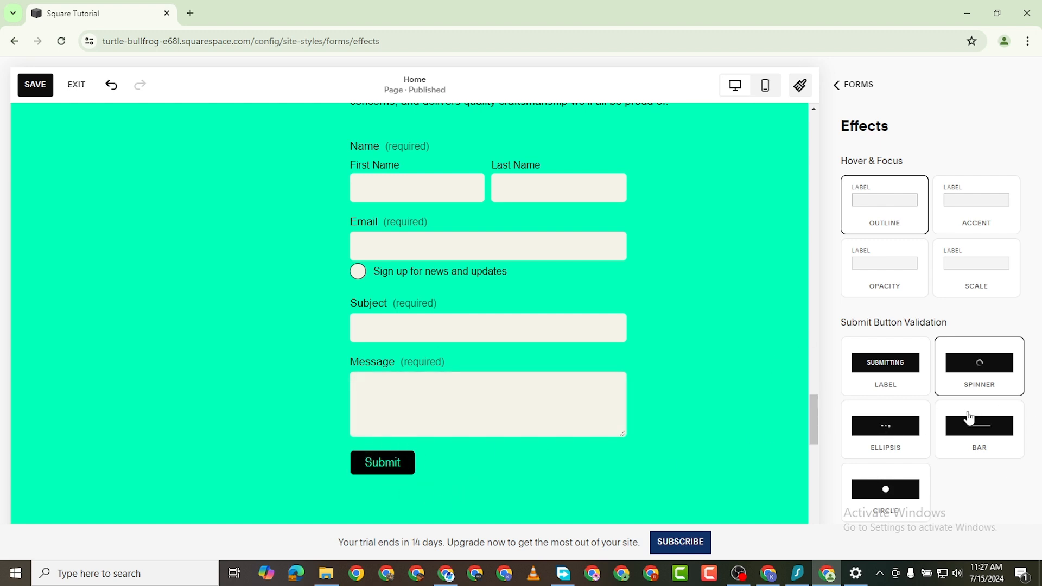
{"action": "left_click", "coordinate": [904, 384]}
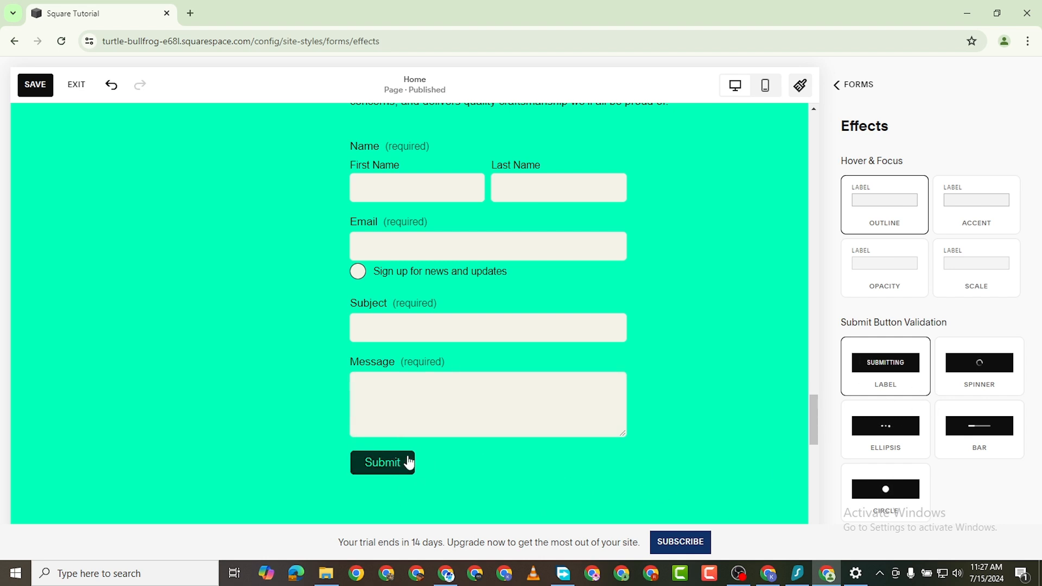
{"action": "left_click", "coordinate": [879, 428]}
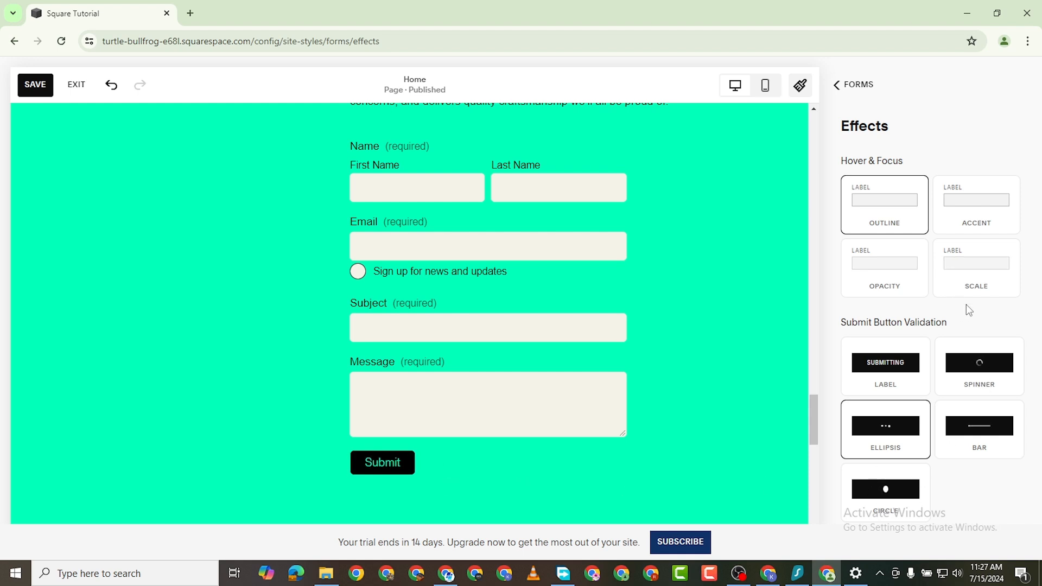
{"action": "left_click", "coordinate": [832, 86]}
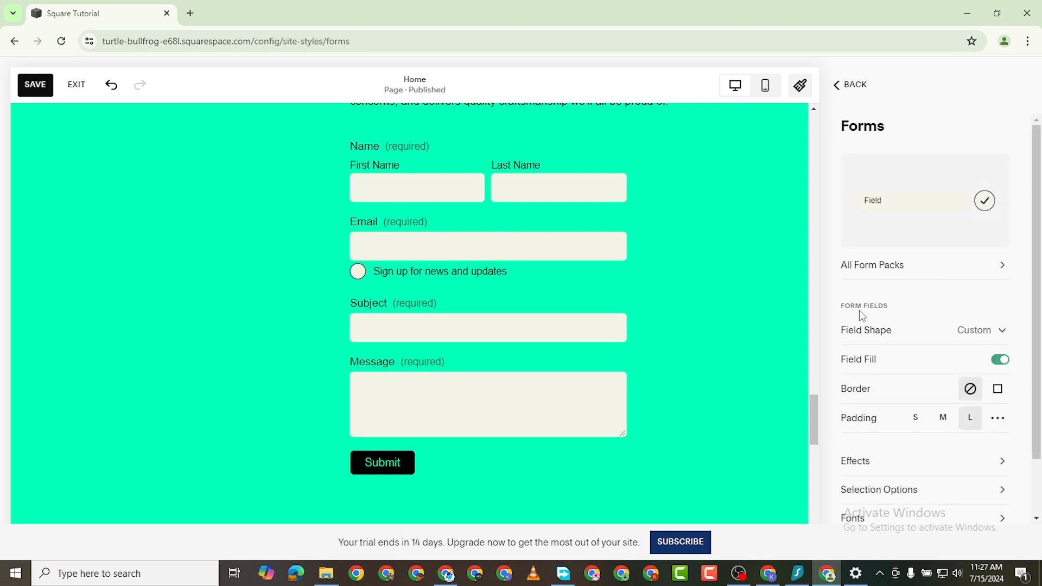
Examine the form font assignments and the Title element's style and size options, keeping Paragraph, then return to the form settings
{"action": "scroll", "coordinate": [907, 440], "scroll_direction": "down", "scroll_amount": 2}
{"action": "scroll", "coordinate": [907, 423], "scroll_direction": "up", "scroll_amount": 2}
{"action": "scroll", "coordinate": [904, 421], "scroll_direction": "down", "scroll_amount": 2}
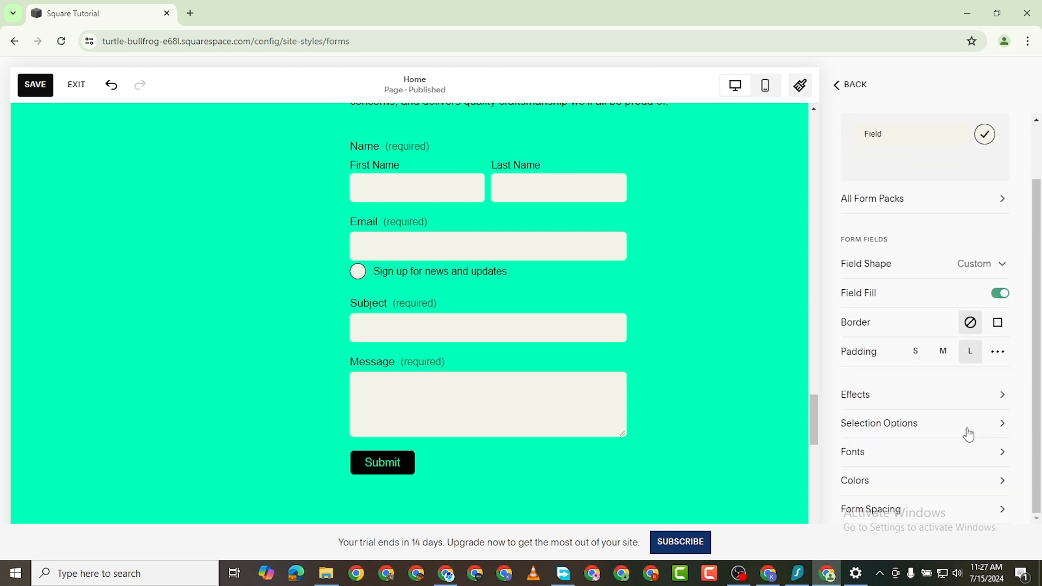
{"action": "left_click", "coordinate": [985, 458]}
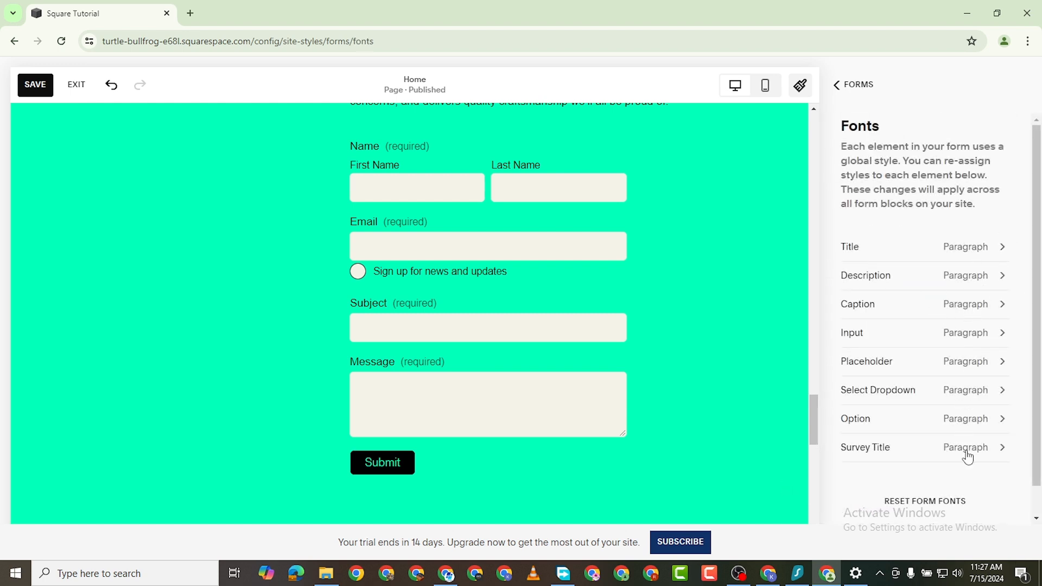
{"action": "left_click", "coordinate": [998, 248]}
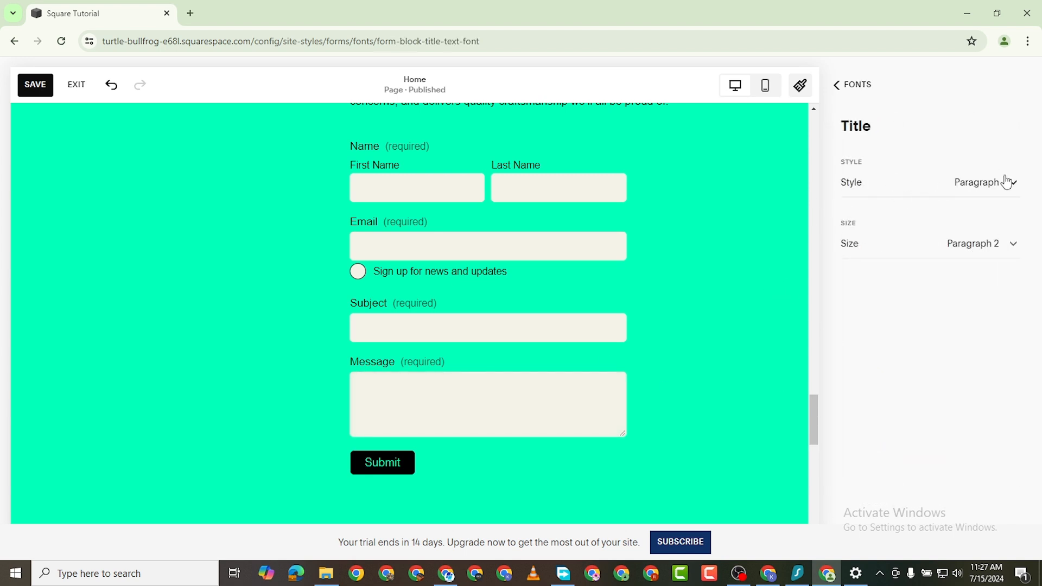
{"action": "left_click", "coordinate": [1012, 185]}
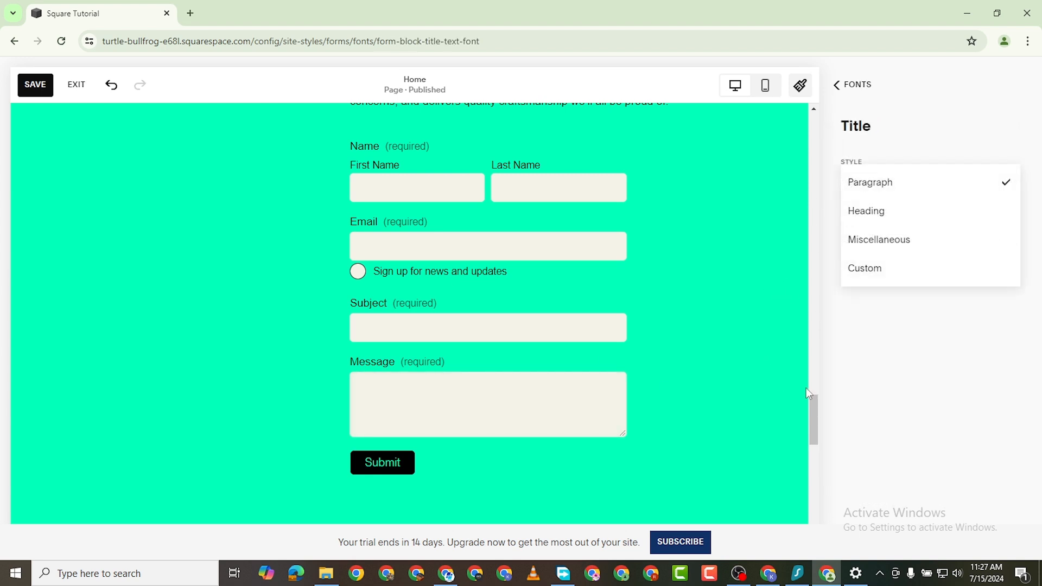
{"action": "left_click", "coordinate": [861, 190]}
{"action": "left_click", "coordinate": [1012, 249]}
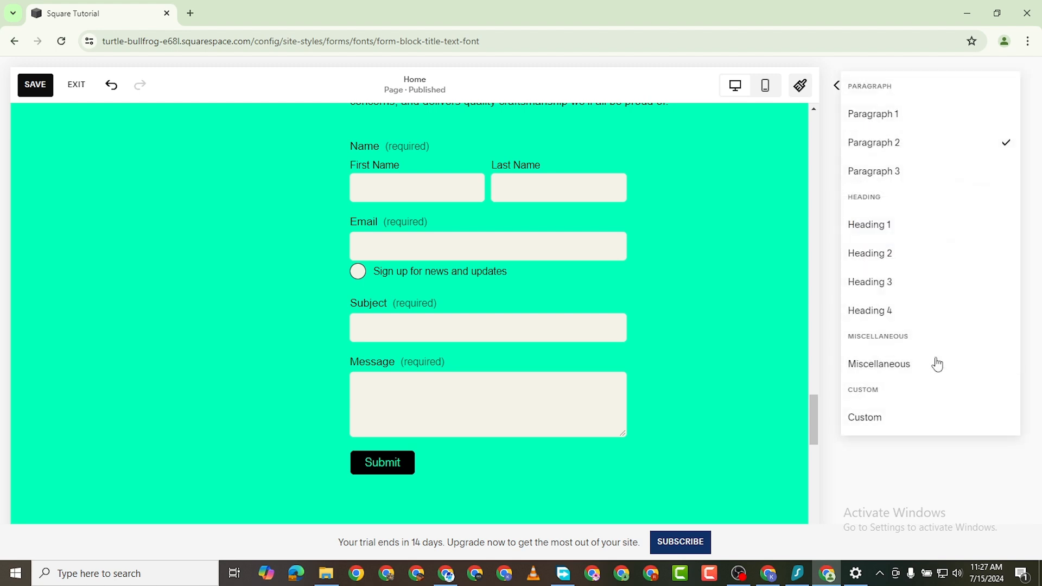
{"action": "left_click", "coordinate": [833, 141]}
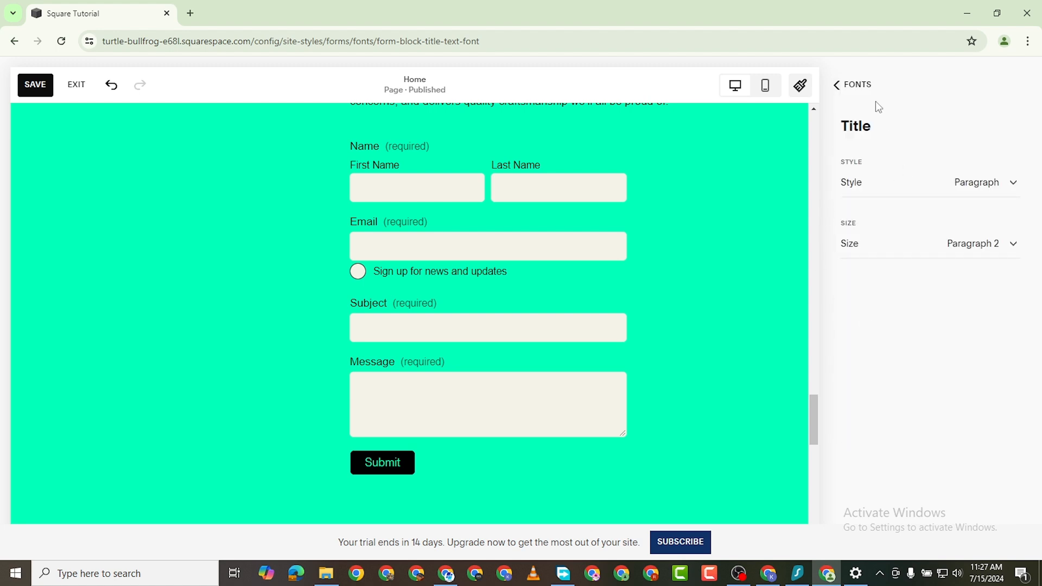
{"action": "left_click", "coordinate": [844, 84]}
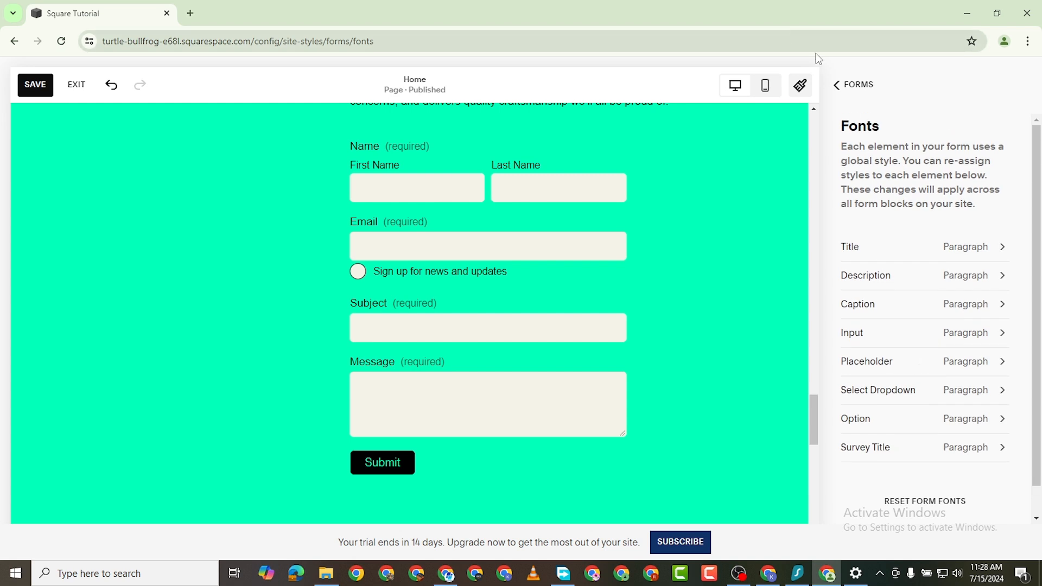
{"action": "left_click", "coordinate": [837, 88]}
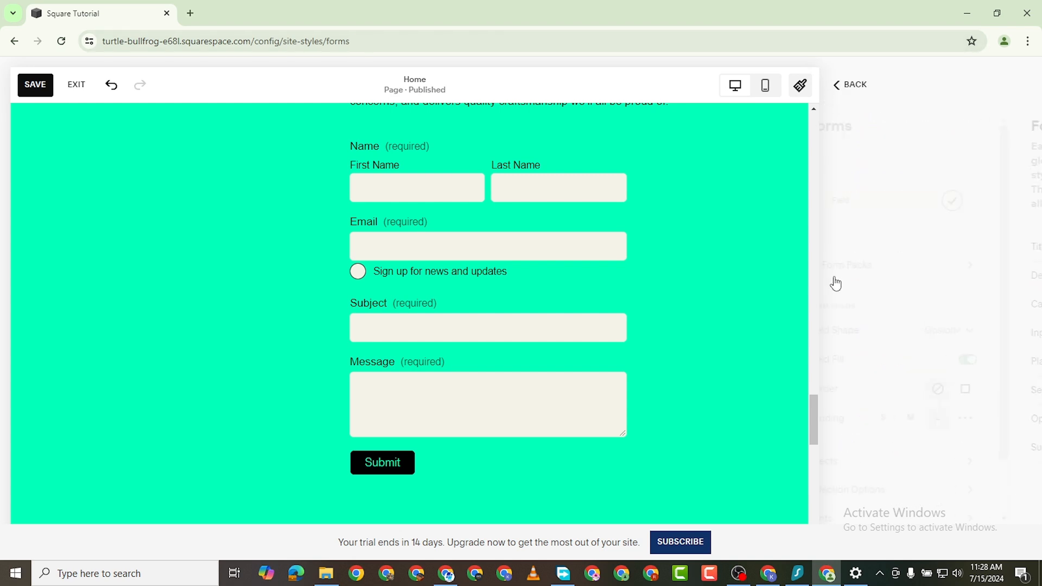
{"action": "scroll", "coordinate": [900, 434], "scroll_direction": "down", "scroll_amount": 2}
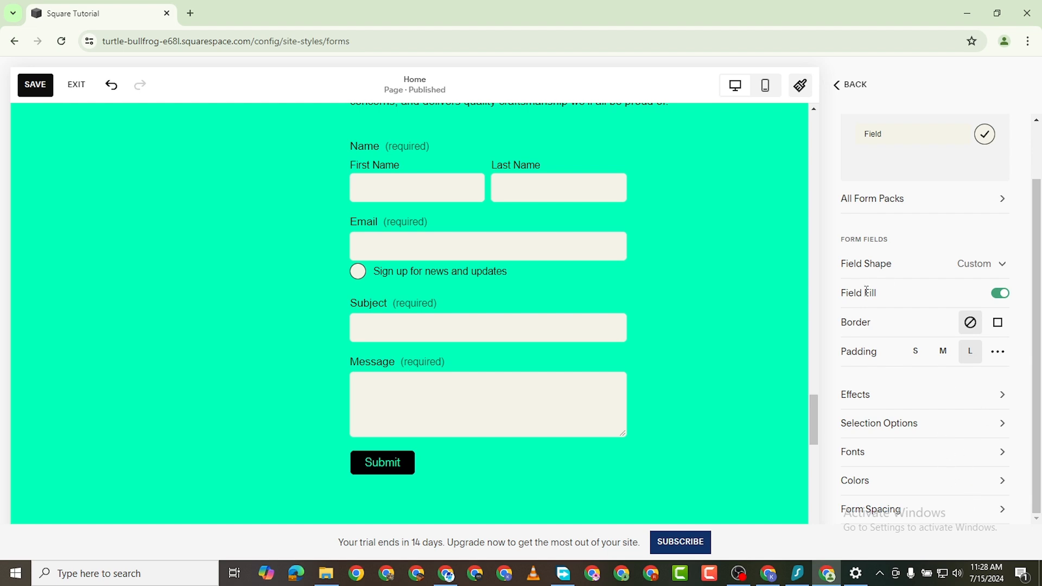
Leave the form settings, save the new form styles, and exit the page editor
{"action": "left_click", "coordinate": [837, 94]}
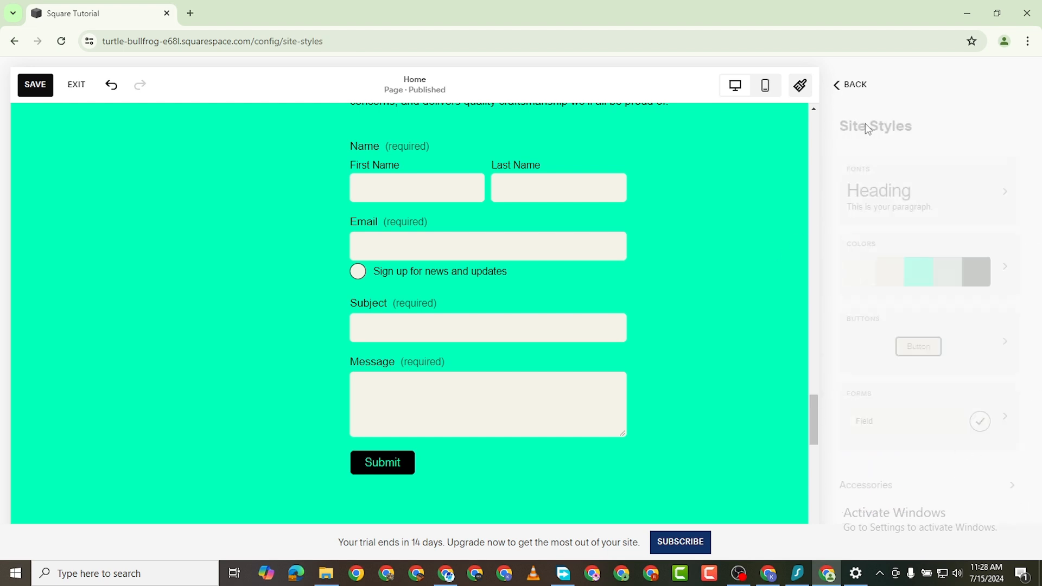
{"action": "left_click", "coordinate": [38, 85]}
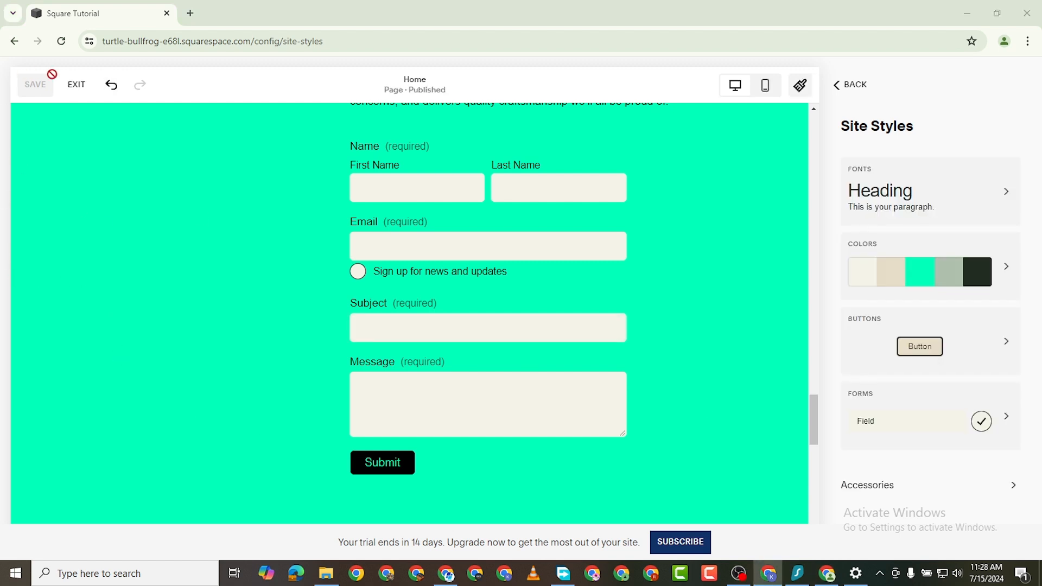
{"action": "left_click", "coordinate": [76, 85]}
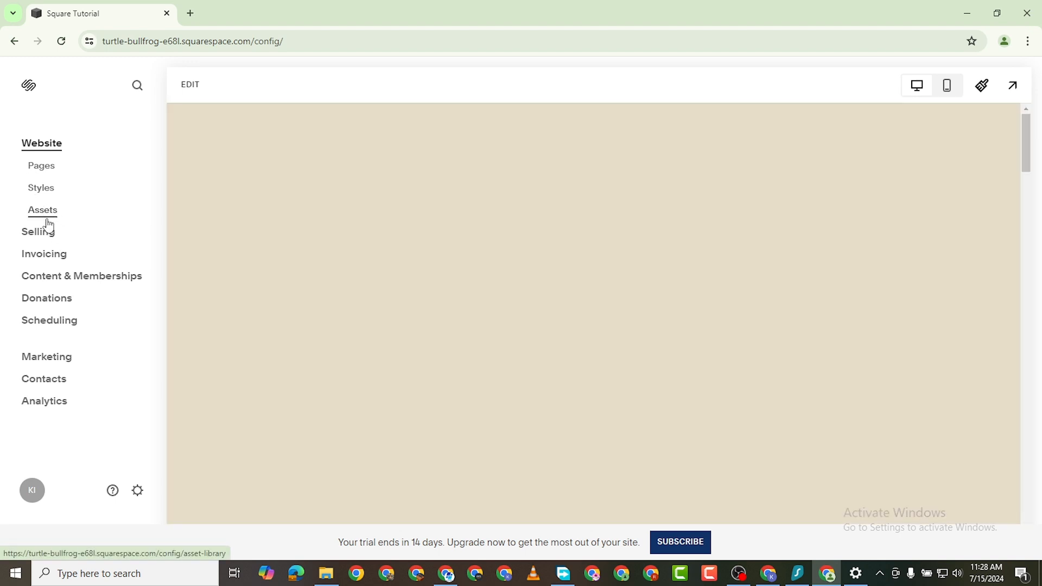
View the site's Asset Library and look through the Selling overview
{"action": "left_click", "coordinate": [48, 220]}
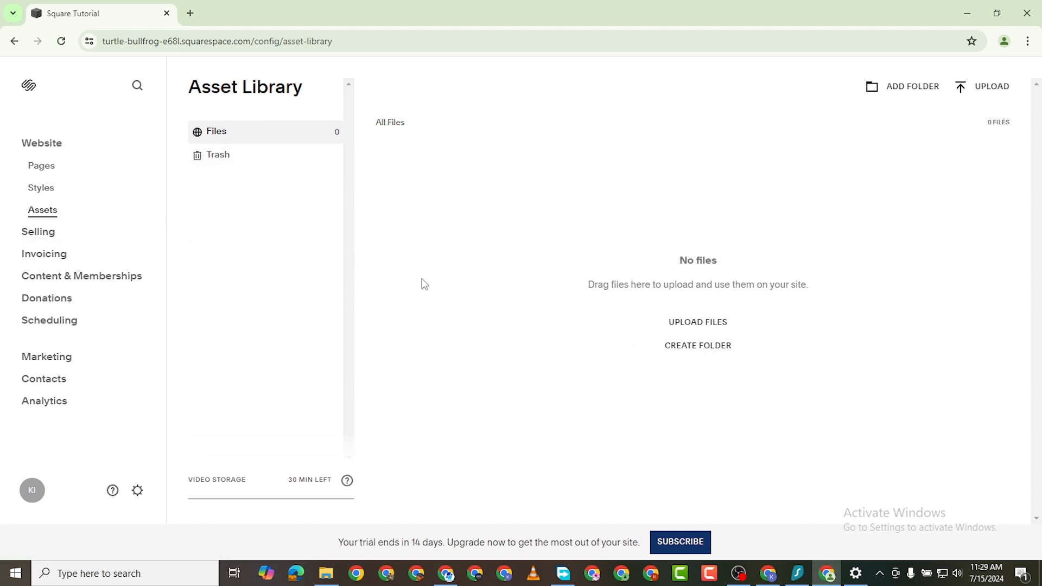
{"action": "left_click", "coordinate": [38, 233]}
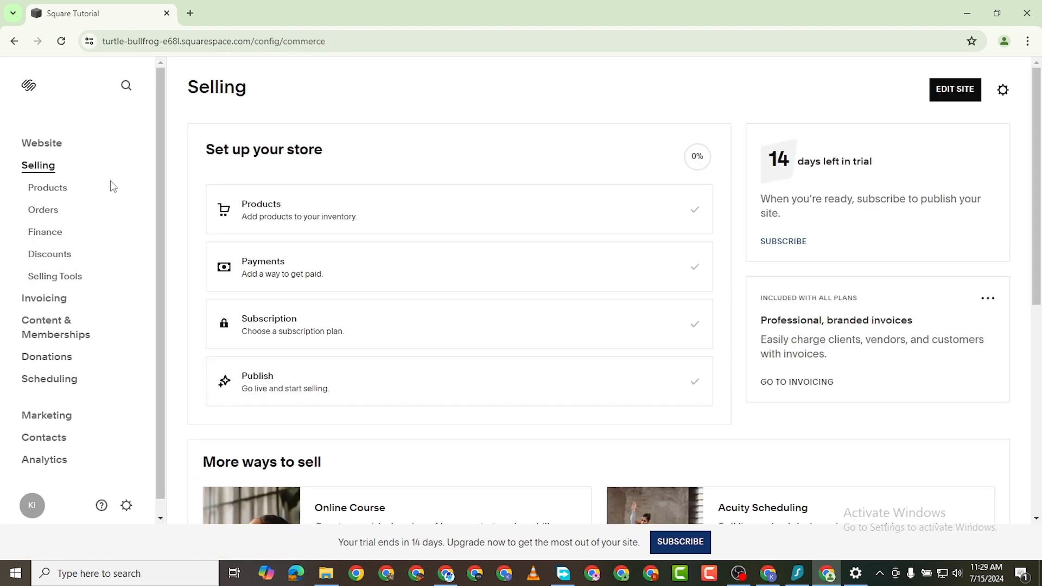
{"action": "scroll", "coordinate": [302, 367], "scroll_direction": "down", "scroll_amount": 3}
{"action": "scroll", "coordinate": [838, 202], "scroll_direction": "up", "scroll_amount": 3}
Reopen the site's Home page for editing and open the font settings in the site styles
{"action": "left_click", "coordinate": [955, 89]}
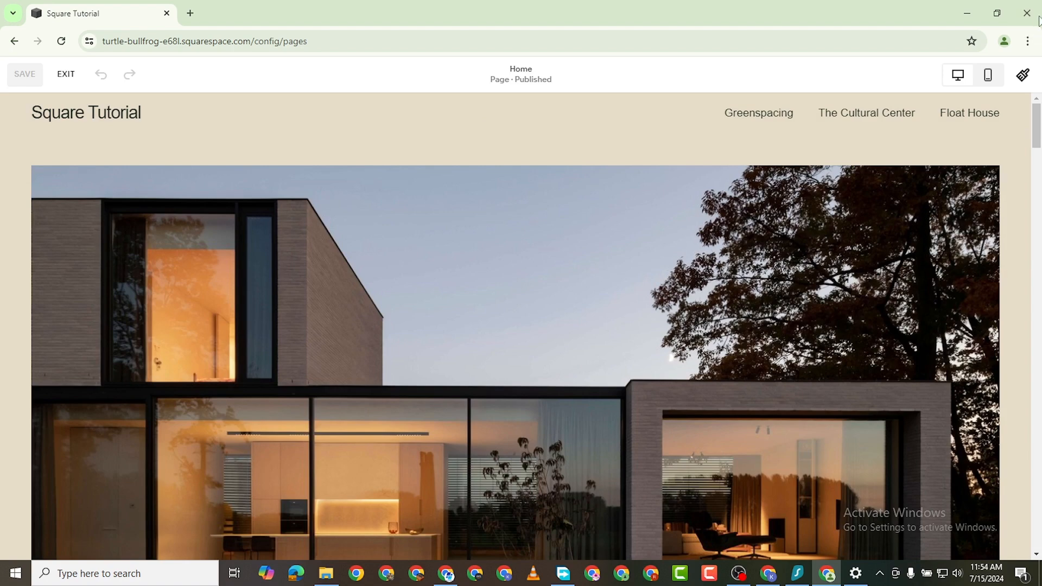
{"action": "left_click", "coordinate": [1024, 74]}
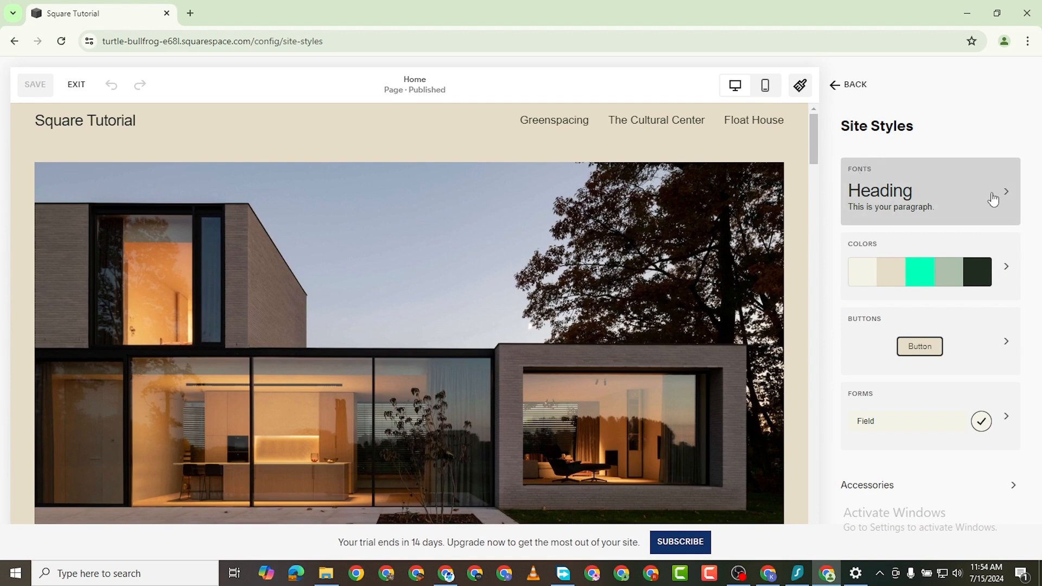
{"action": "left_click", "coordinate": [1000, 195]}
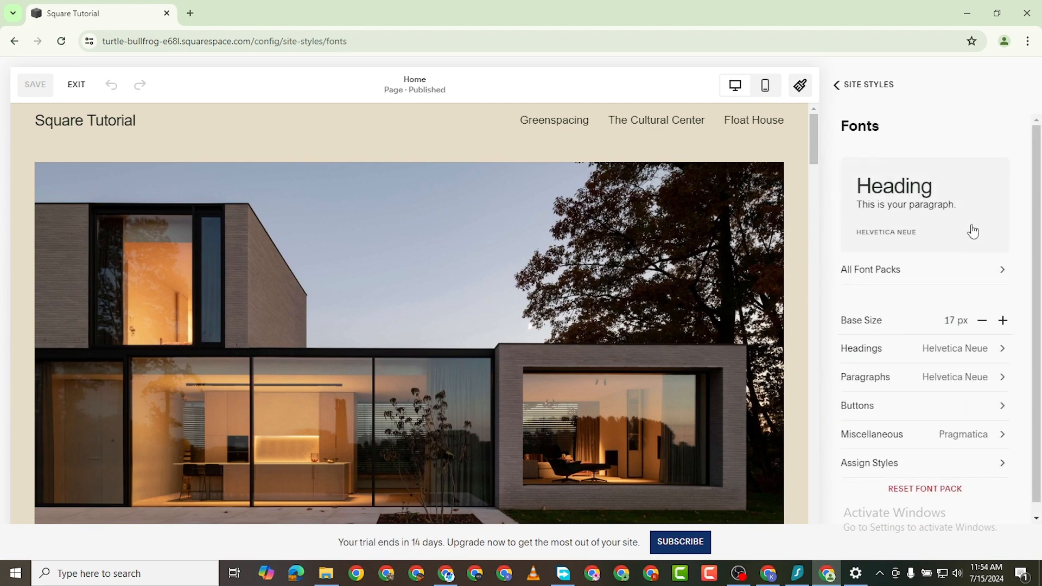
Apply the Omnes Pro sans-serif font pack to the site and review its look down the Home page
{"action": "left_click", "coordinate": [1001, 274]}
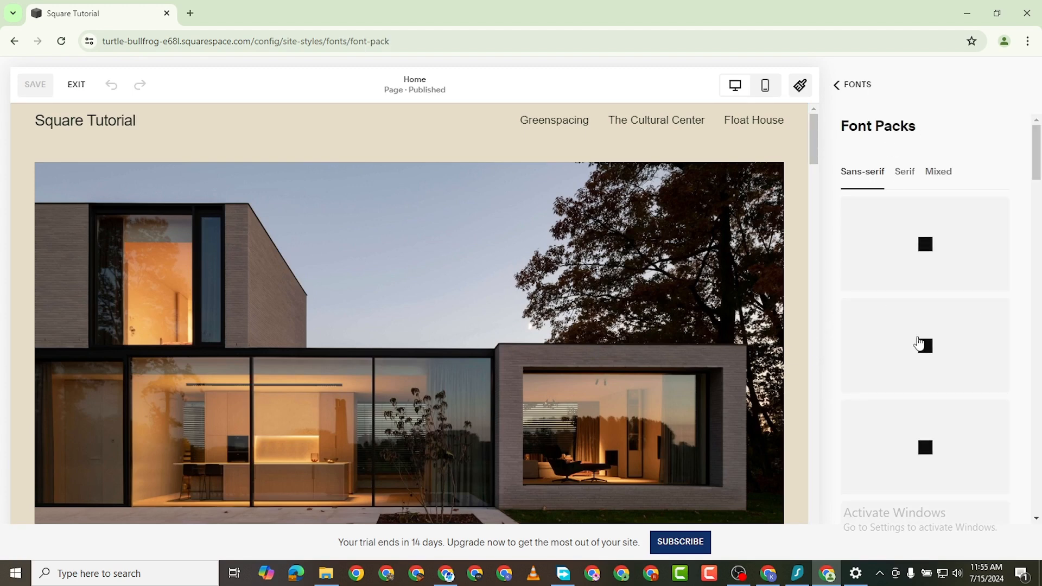
{"action": "scroll", "coordinate": [898, 326], "scroll_direction": "down", "scroll_amount": 6}
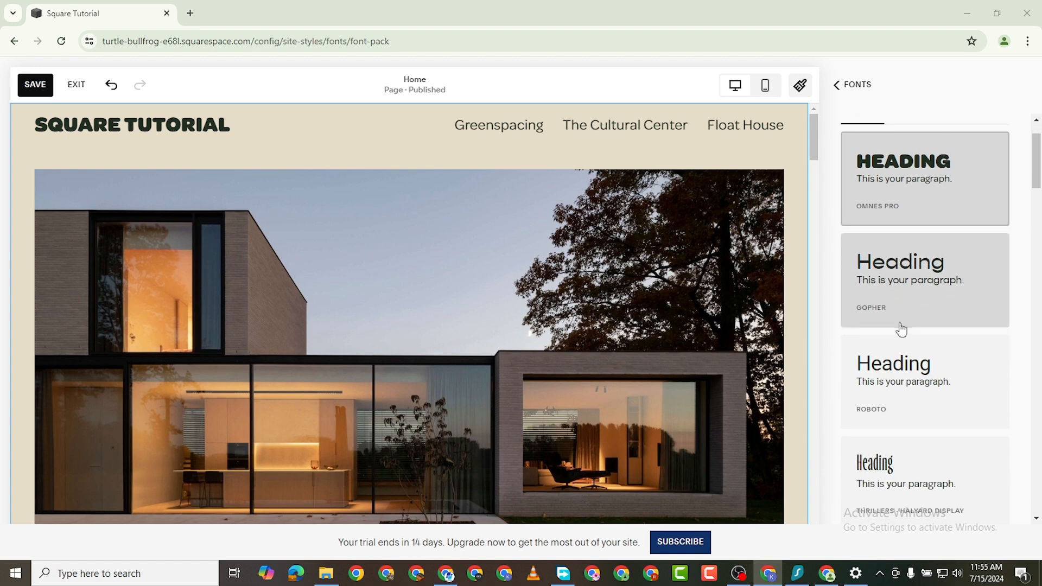
{"action": "scroll", "coordinate": [901, 329], "scroll_direction": "up", "scroll_amount": 3}
{"action": "scroll", "coordinate": [901, 329], "scroll_direction": "up", "scroll_amount": 3}
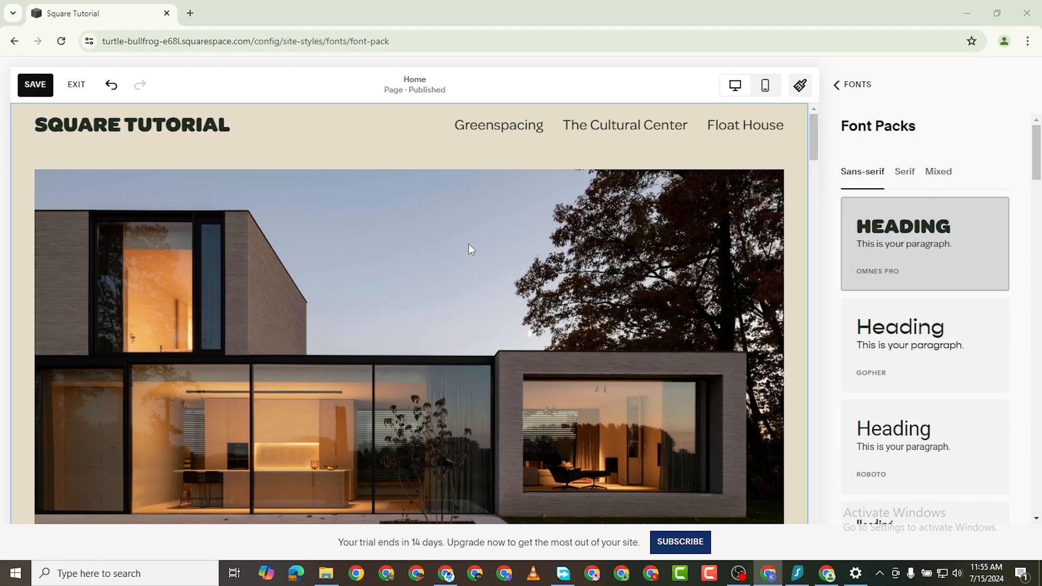
{"action": "scroll", "coordinate": [498, 289], "scroll_direction": "down", "scroll_amount": 5}
{"action": "scroll", "coordinate": [498, 290], "scroll_direction": "down", "scroll_amount": 8}
{"action": "scroll", "coordinate": [516, 283], "scroll_direction": "up", "scroll_amount": 7}
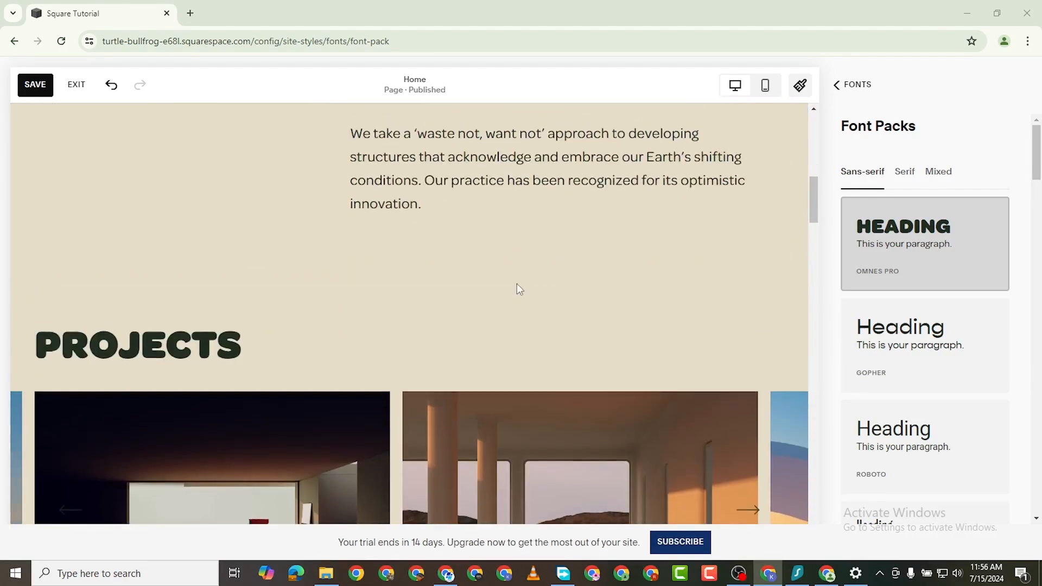
{"action": "scroll", "coordinate": [514, 284], "scroll_direction": "down", "scroll_amount": 15}
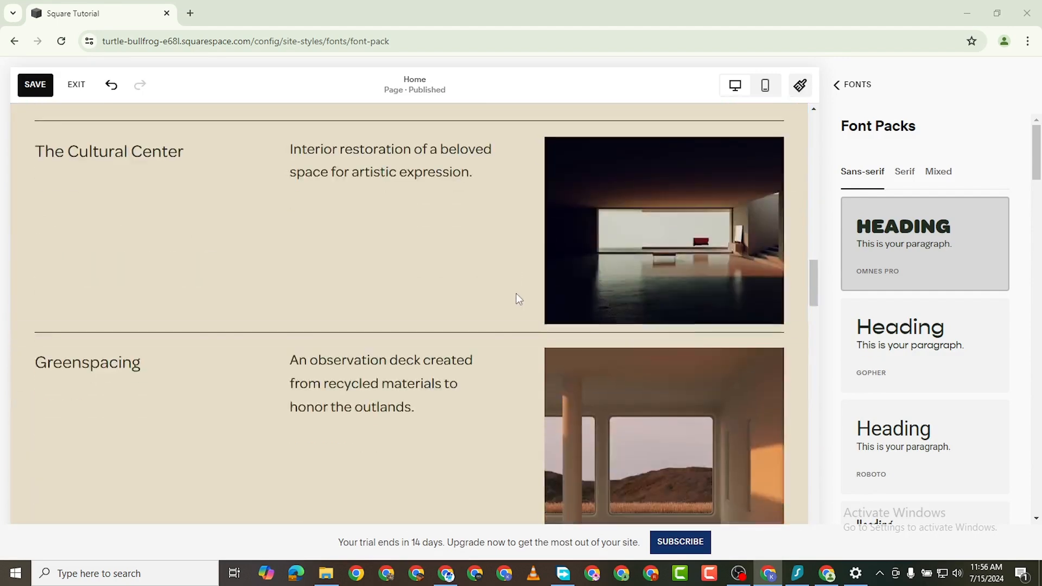
{"action": "scroll", "coordinate": [516, 297], "scroll_direction": "down", "scroll_amount": 5}
{"action": "scroll", "coordinate": [519, 295], "scroll_direction": "up", "scroll_amount": 3}
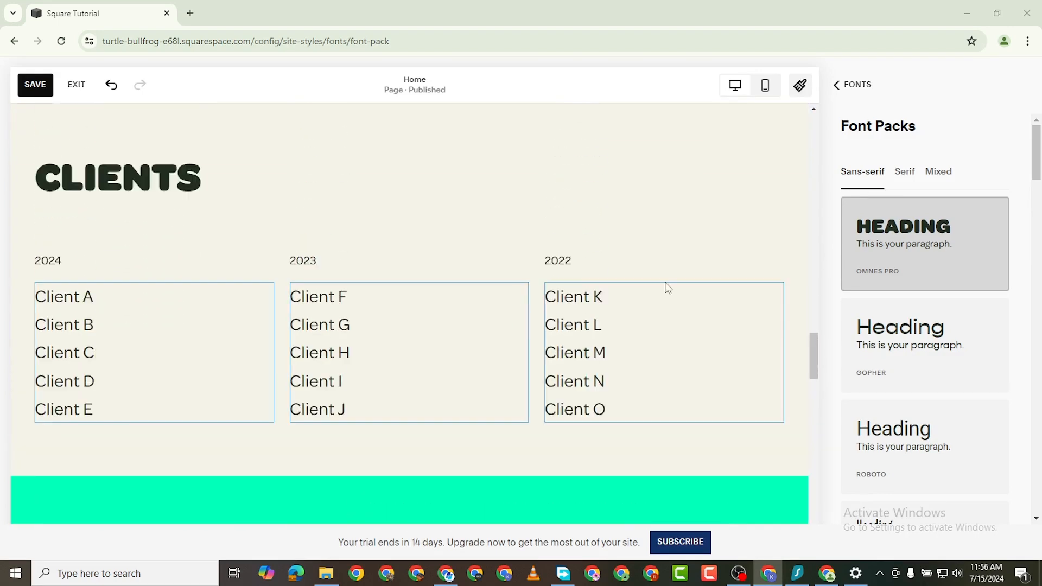
Try the Gopher font pack and review its headings and text on the Home page
{"action": "left_click", "coordinate": [892, 365]}
{"action": "scroll", "coordinate": [477, 288], "scroll_direction": "up", "scroll_amount": 12}
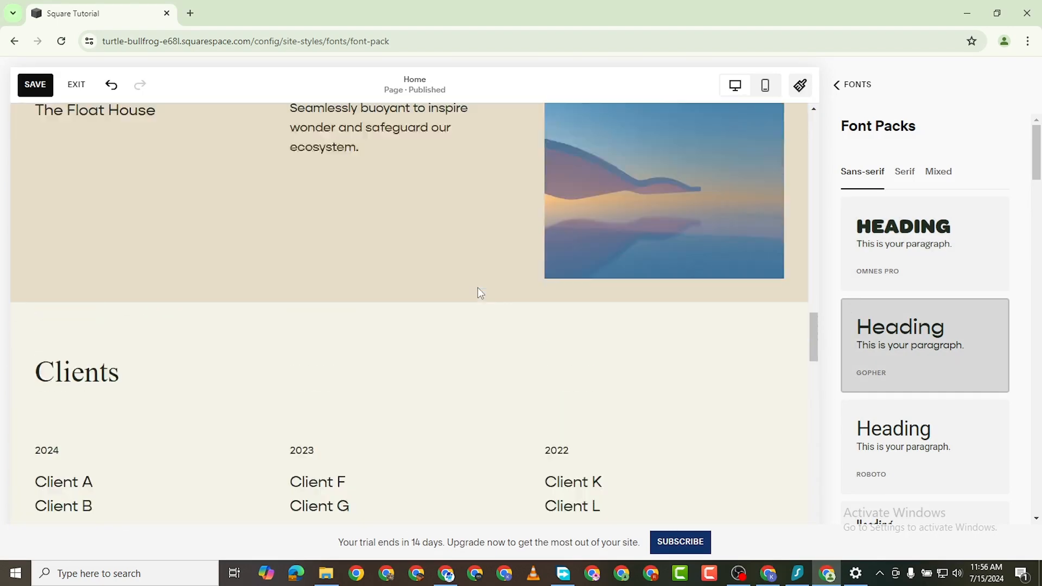
{"action": "scroll", "coordinate": [528, 303], "scroll_direction": "up", "scroll_amount": 3}
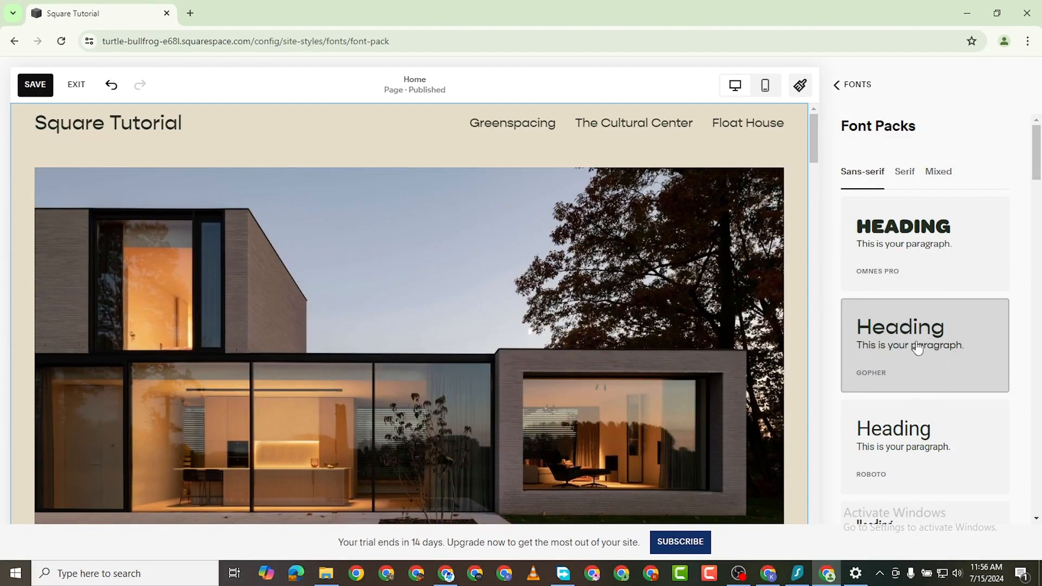
Try the Cheee · Syne font pack and check how it looks on the Home page
{"action": "scroll", "coordinate": [931, 415], "scroll_direction": "down", "scroll_amount": 7}
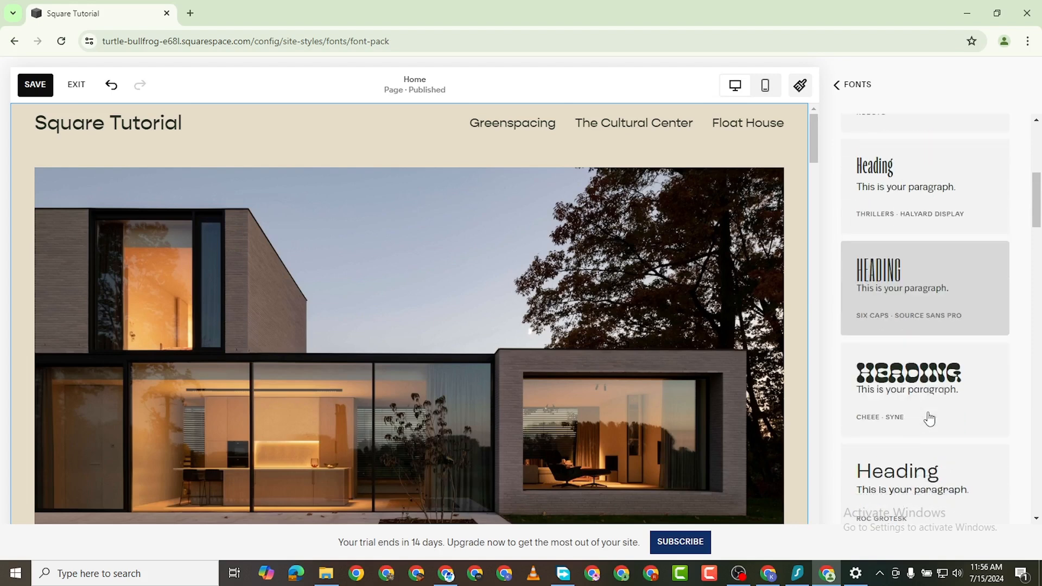
{"action": "left_click", "coordinate": [932, 343]}
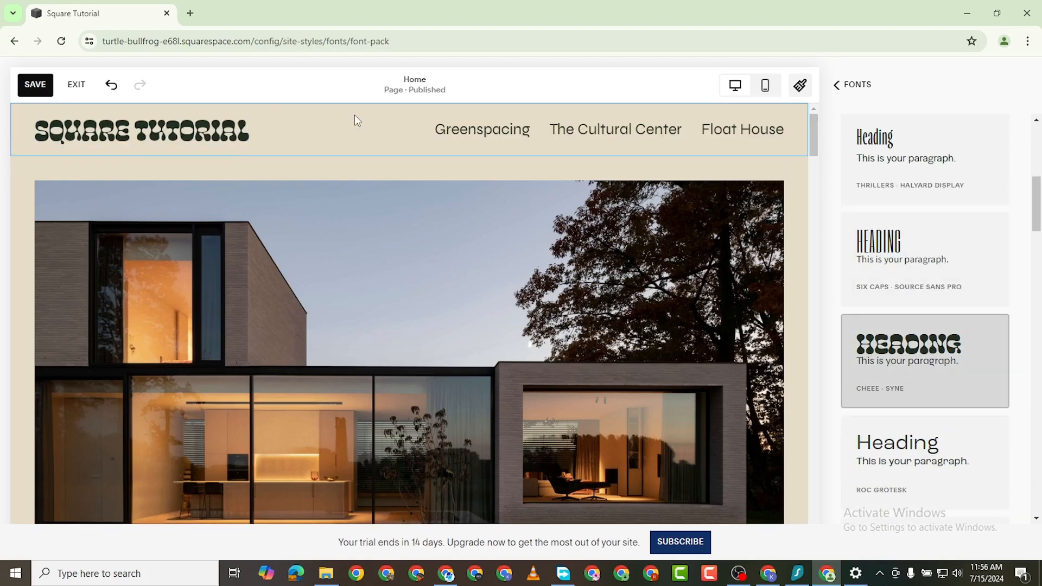
{"action": "scroll", "coordinate": [922, 445], "scroll_direction": "down", "scroll_amount": 2}
{"action": "scroll", "coordinate": [917, 439], "scroll_direction": "down", "scroll_amount": 5}
{"action": "scroll", "coordinate": [918, 432], "scroll_direction": "up", "scroll_amount": 14}
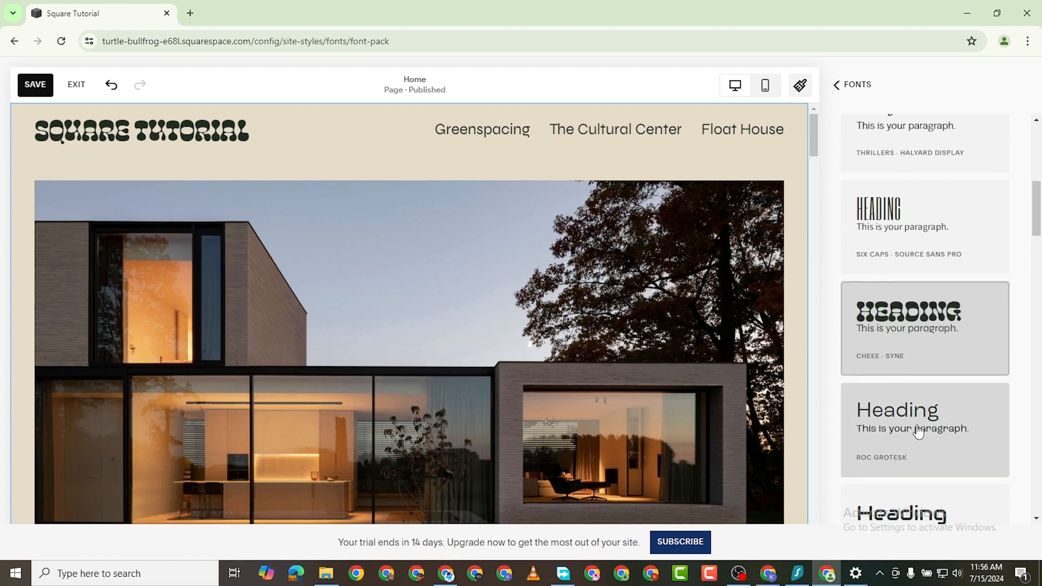
Reapply the Omnes Pro font pack and return to the main font settings
{"action": "left_click", "coordinate": [959, 244]}
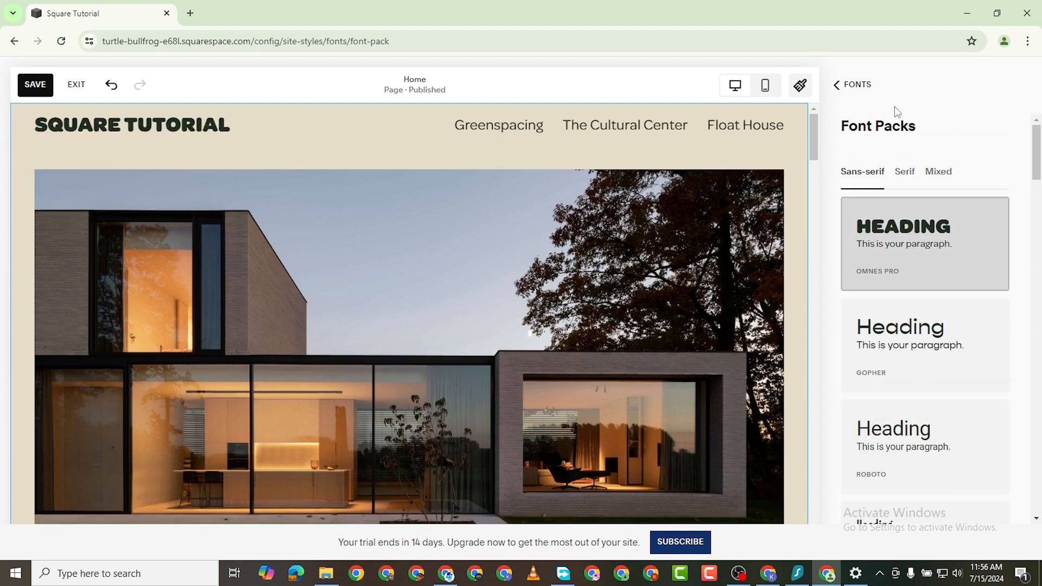
{"action": "left_click", "coordinate": [835, 85]}
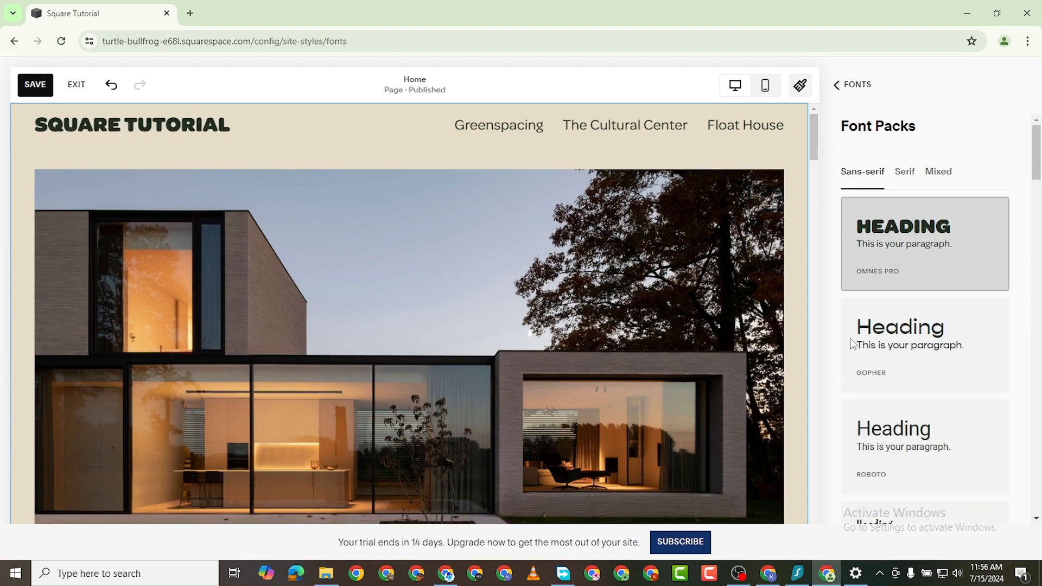
{"action": "left_click", "coordinate": [34, 85]}
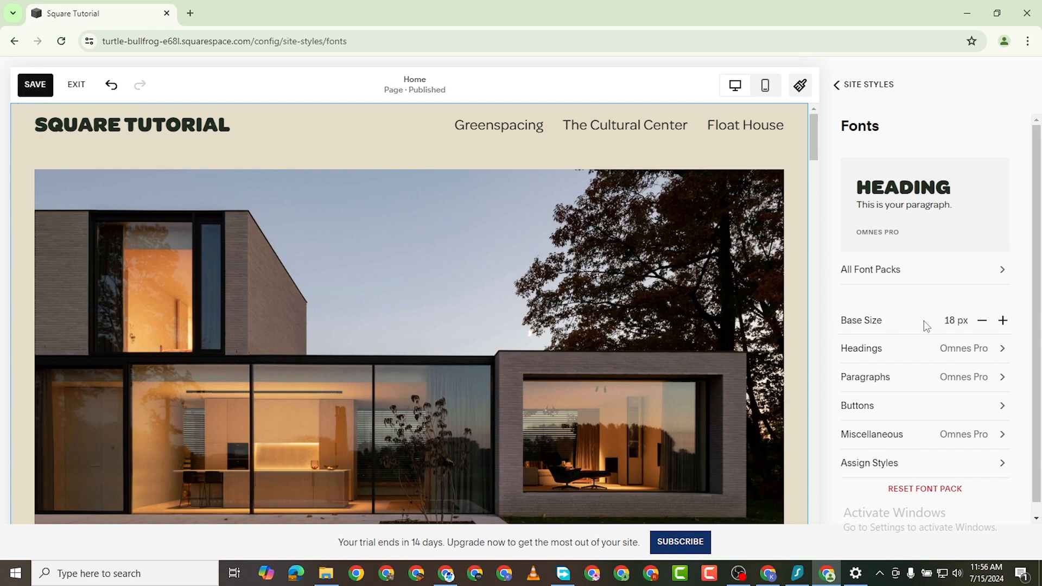
Try a larger base font size of 23 px, previewing it on the Home page's intro text
{"action": "scroll", "coordinate": [622, 333], "scroll_direction": "down", "scroll_amount": 10}
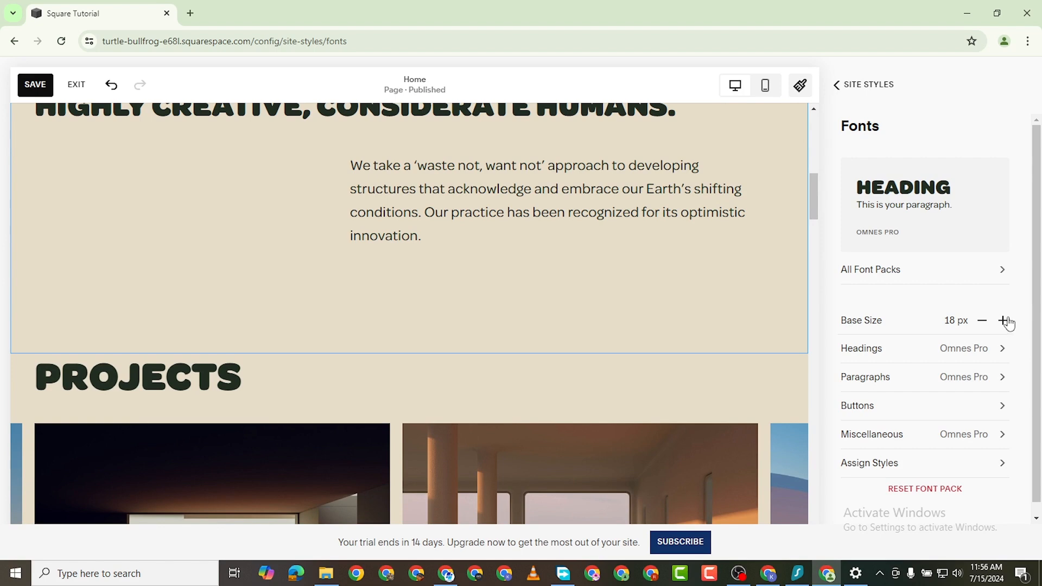
{"action": "left_click", "coordinate": [1003, 321]}
{"action": "left_click", "coordinate": [1004, 321]}
{"action": "left_click", "coordinate": [1004, 321]}
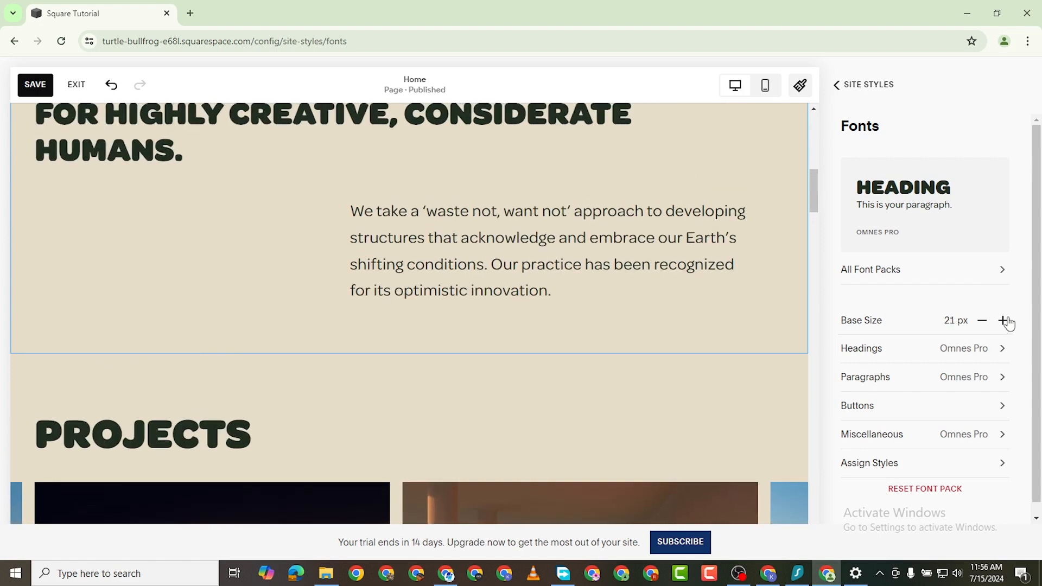
{"action": "left_click", "coordinate": [1004, 321]}
{"action": "left_click", "coordinate": [1003, 321]}
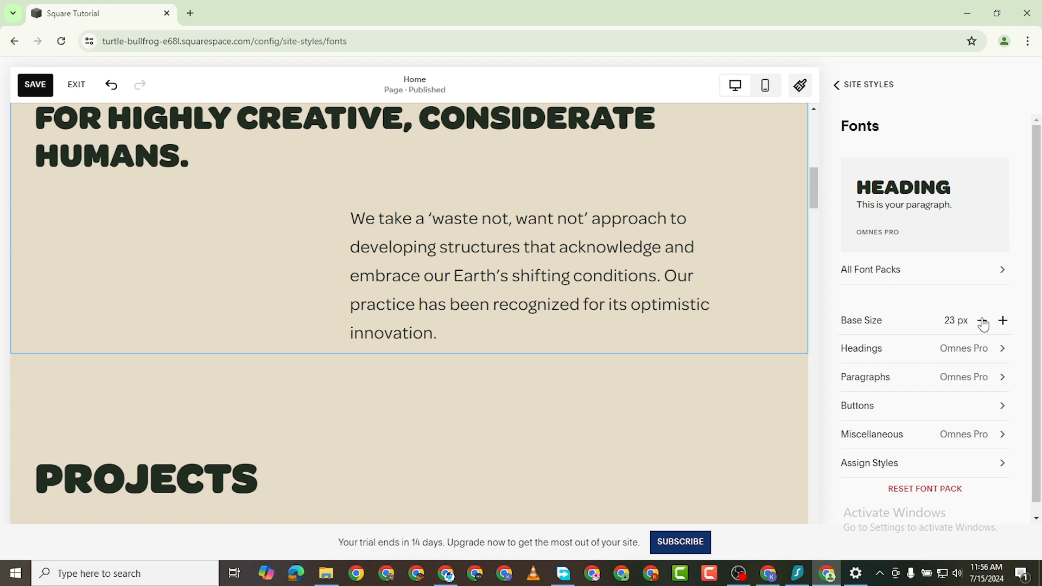
Set the site's base font size to 17 px
{"action": "left_click", "coordinate": [982, 321]}
{"action": "left_click", "coordinate": [982, 321]}
{"action": "left_click", "coordinate": [982, 321]}
{"action": "left_click", "coordinate": [982, 321]}
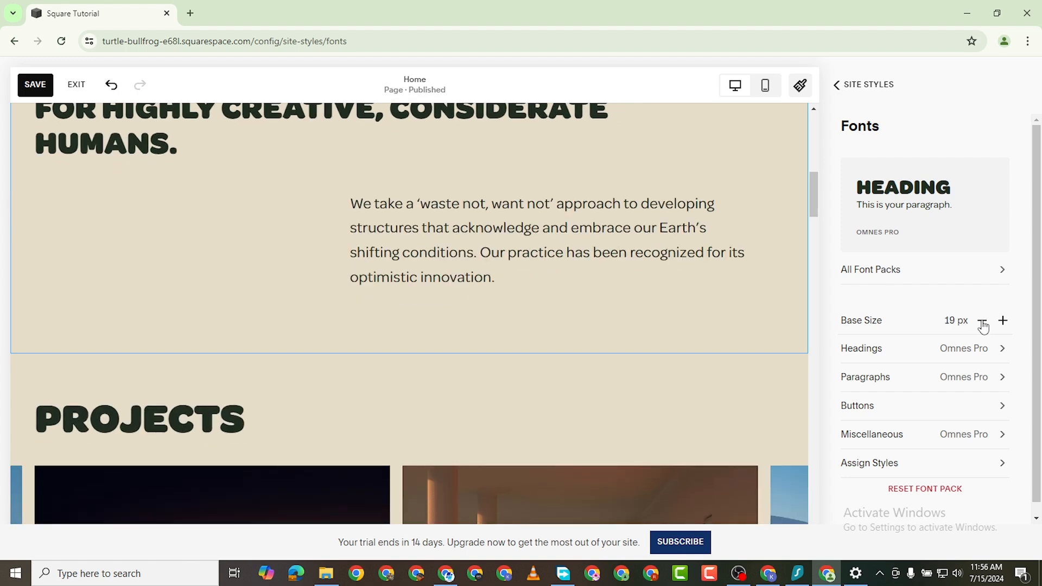
{"action": "left_click", "coordinate": [982, 321]}
{"action": "left_click", "coordinate": [982, 321]}
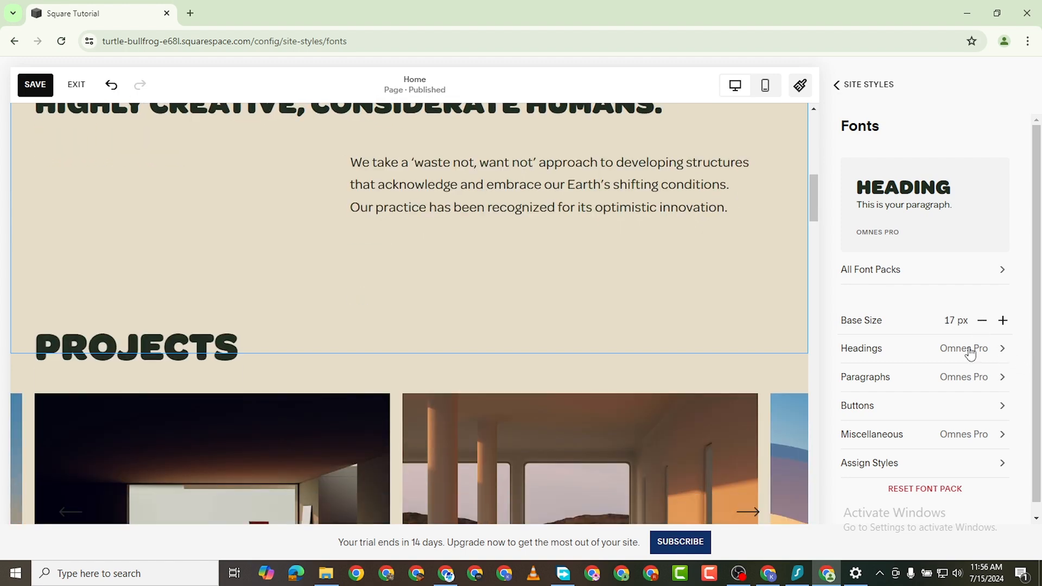
Try DIN Condensed as the font family for the site's headings, choosing it from the full font list
{"action": "left_click", "coordinate": [1003, 349]}
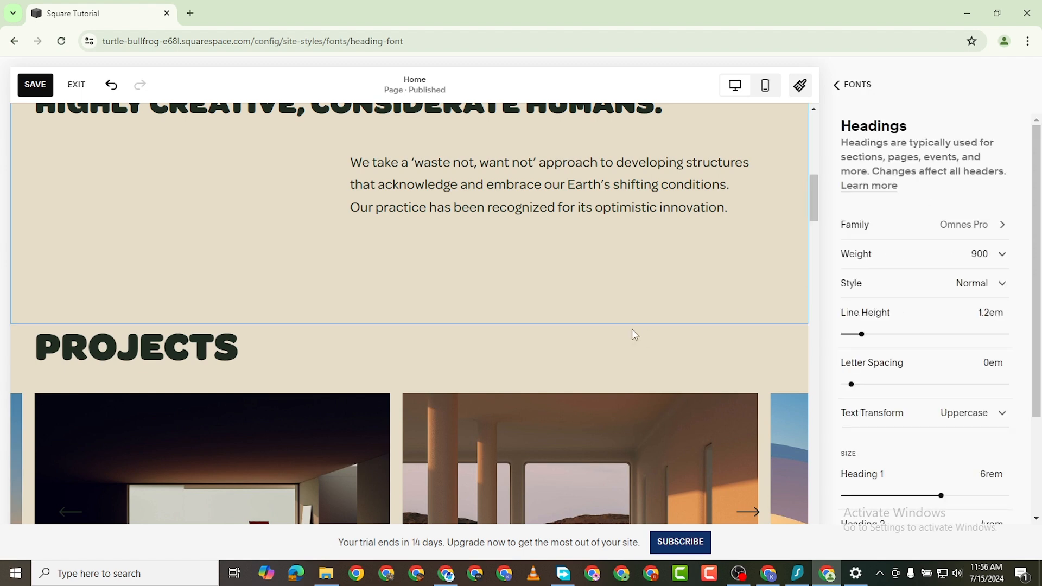
{"action": "left_click", "coordinate": [1000, 228]}
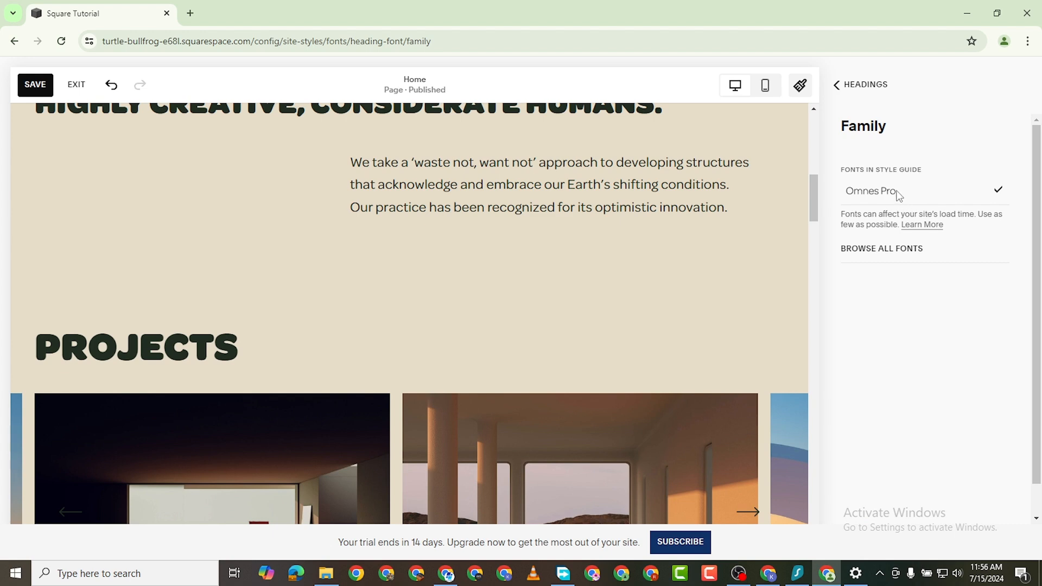
{"action": "left_click", "coordinate": [892, 266]}
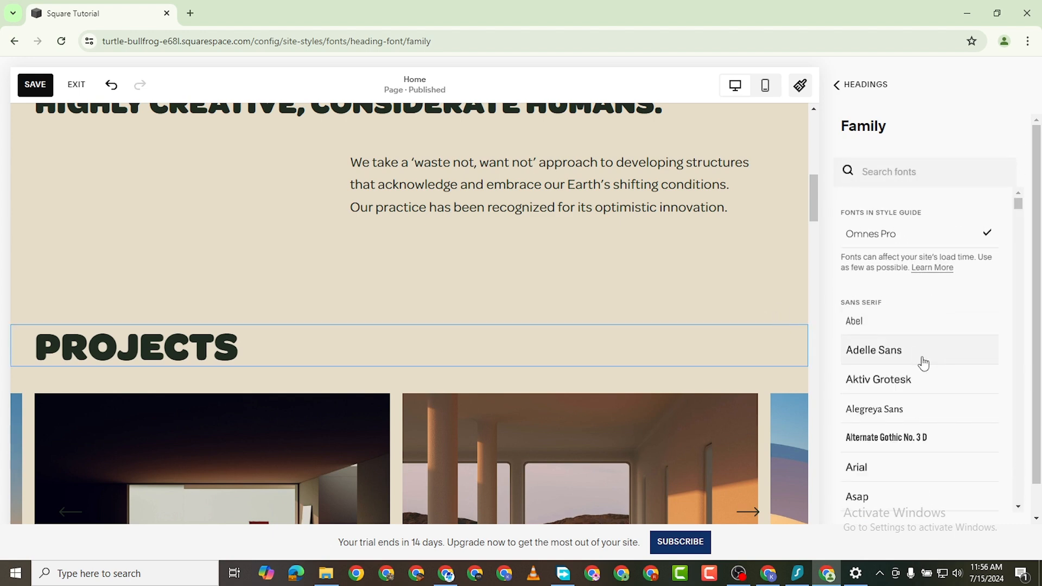
{"action": "scroll", "coordinate": [945, 458], "scroll_direction": "down", "scroll_amount": 6}
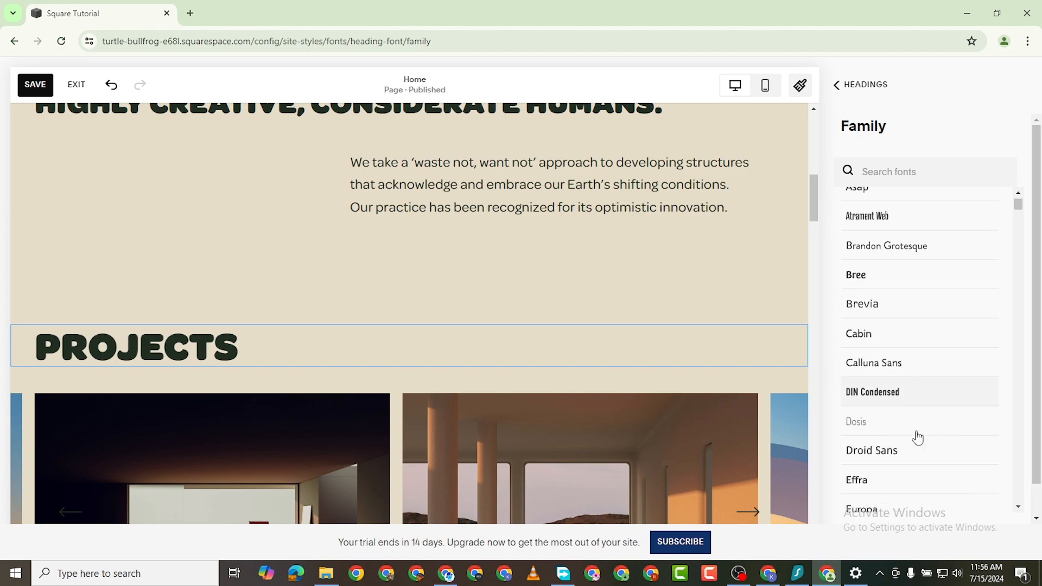
{"action": "left_click", "coordinate": [909, 380]}
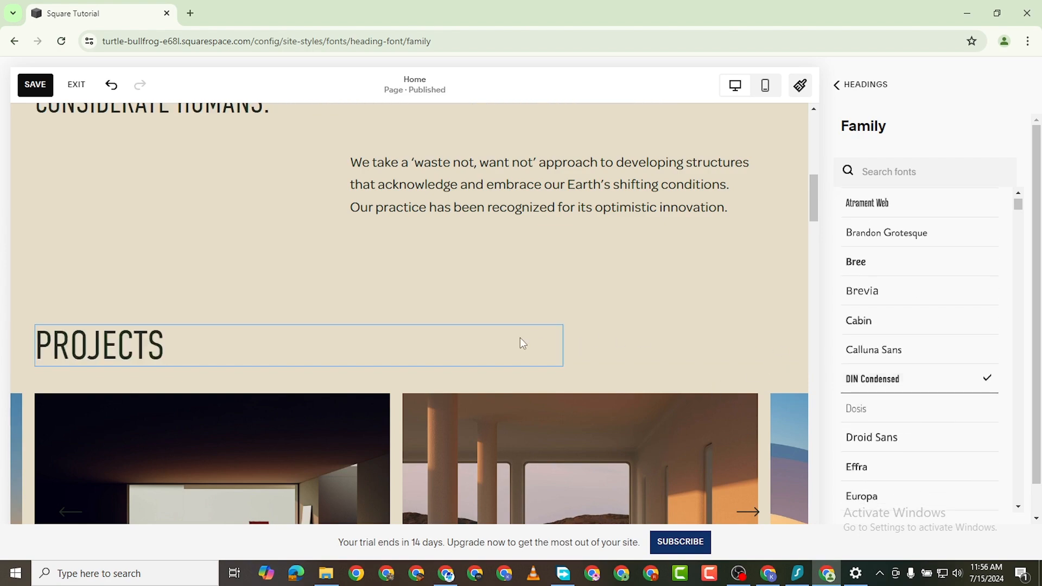
Examine the heading font on the Home page, from the site title through the Projects and Explore sections
{"action": "scroll", "coordinate": [467, 289], "scroll_direction": "up", "scroll_amount": 11}
{"action": "scroll", "coordinate": [559, 266], "scroll_direction": "down", "scroll_amount": 7}
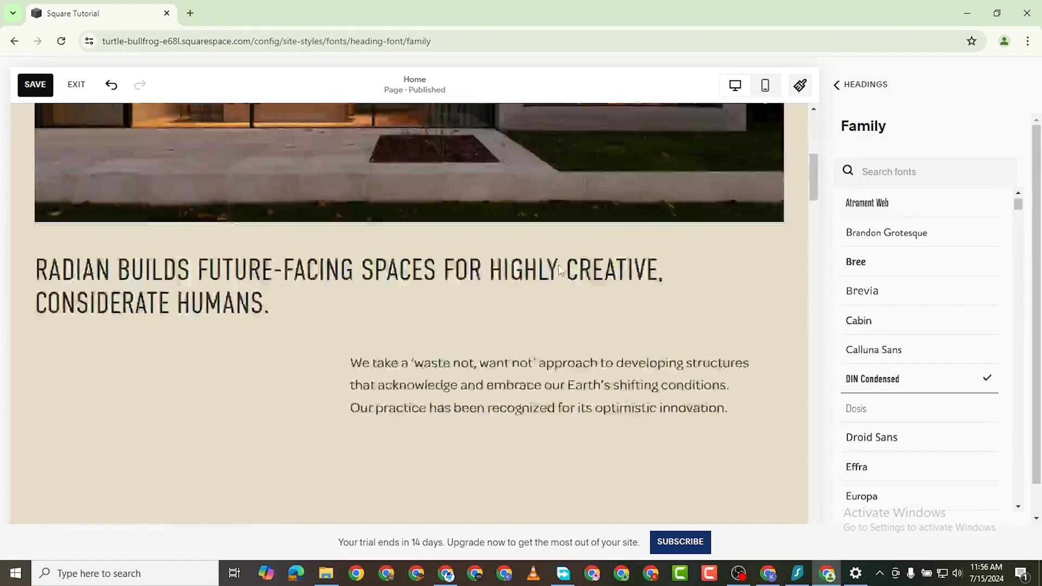
{"action": "scroll", "coordinate": [560, 269], "scroll_direction": "down", "scroll_amount": 4}
{"action": "scroll", "coordinate": [591, 214], "scroll_direction": "up", "scroll_amount": 1}
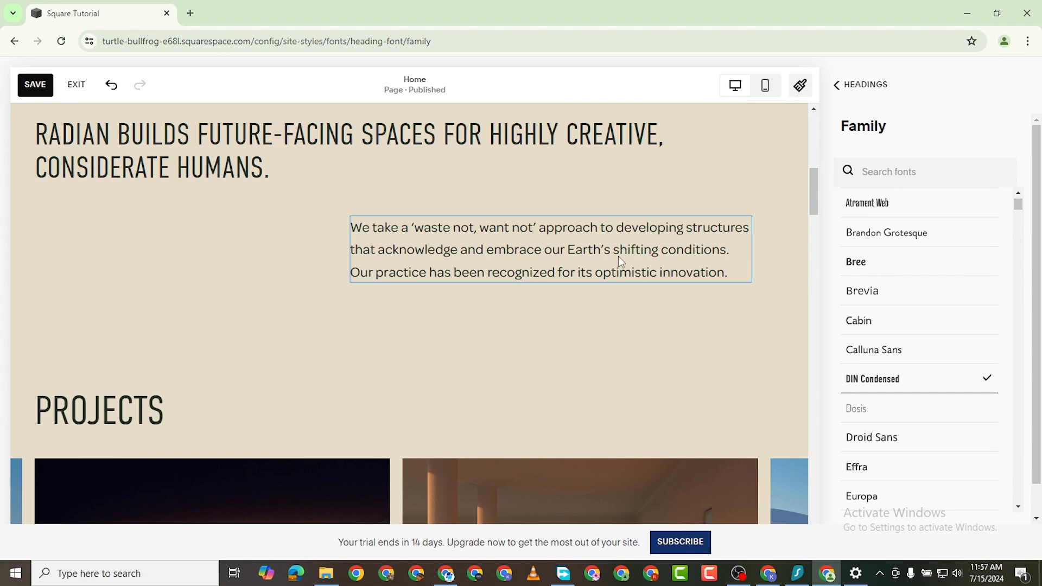
{"action": "scroll", "coordinate": [426, 235], "scroll_direction": "up", "scroll_amount": 5}
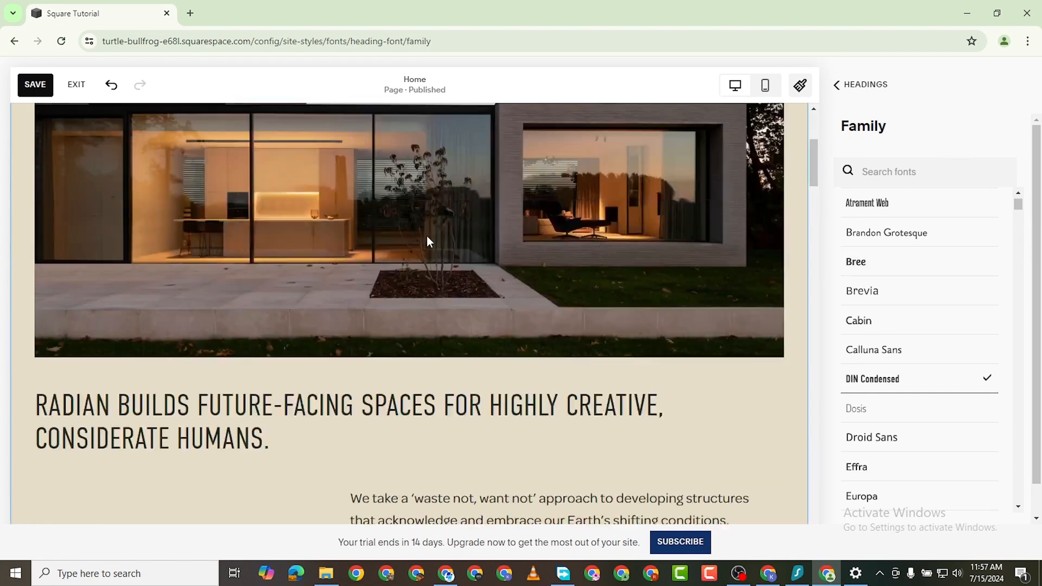
{"action": "scroll", "coordinate": [439, 250], "scroll_direction": "down", "scroll_amount": 10}
{"action": "scroll", "coordinate": [477, 325], "scroll_direction": "down", "scroll_amount": 5}
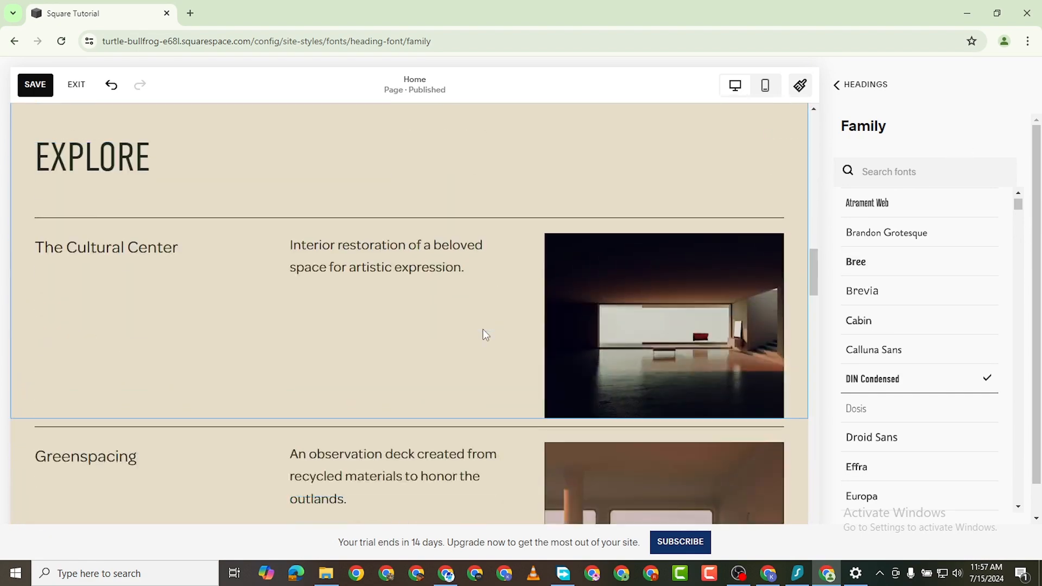
Search the fonts for "omnes pro", set the headings' family to Omnes Pro, and check the page
{"action": "left_click", "coordinate": [903, 171]}
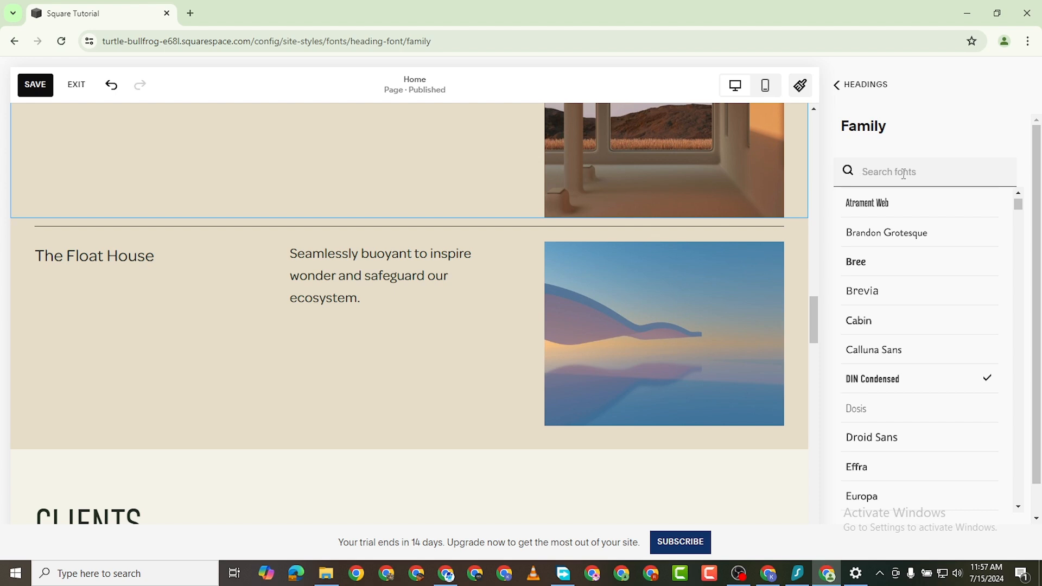
{"action": "type", "text": "omnes"}
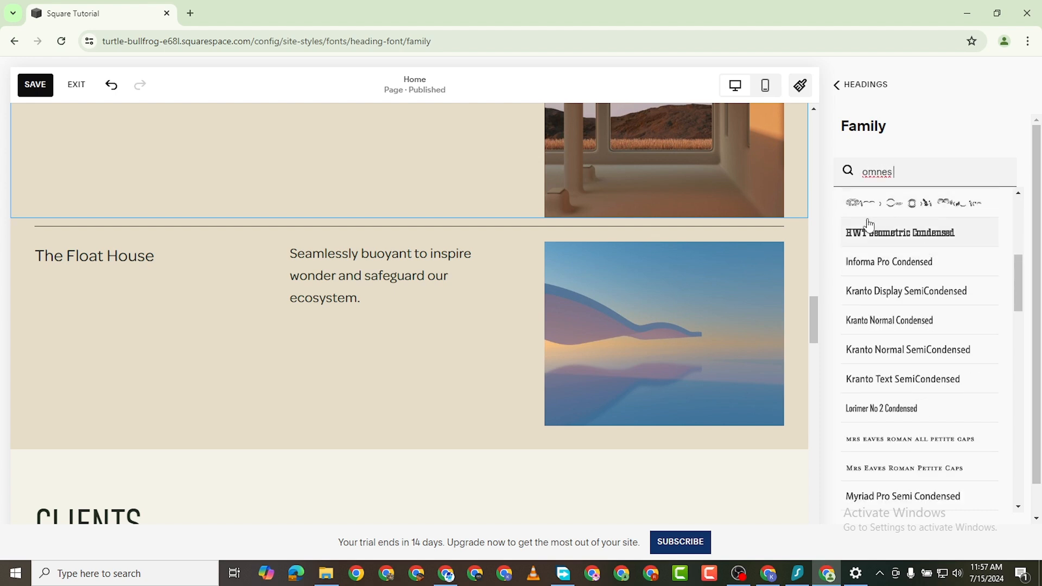
{"action": "type", "text": " pro"}
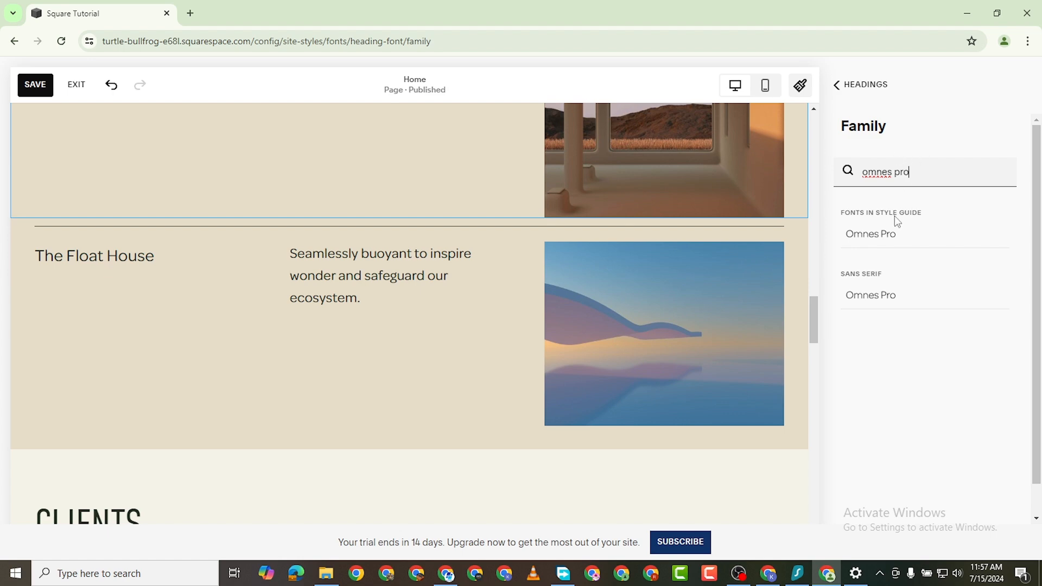
{"action": "left_click", "coordinate": [937, 232]}
{"action": "scroll", "coordinate": [435, 320], "scroll_direction": "up", "scroll_amount": 5}
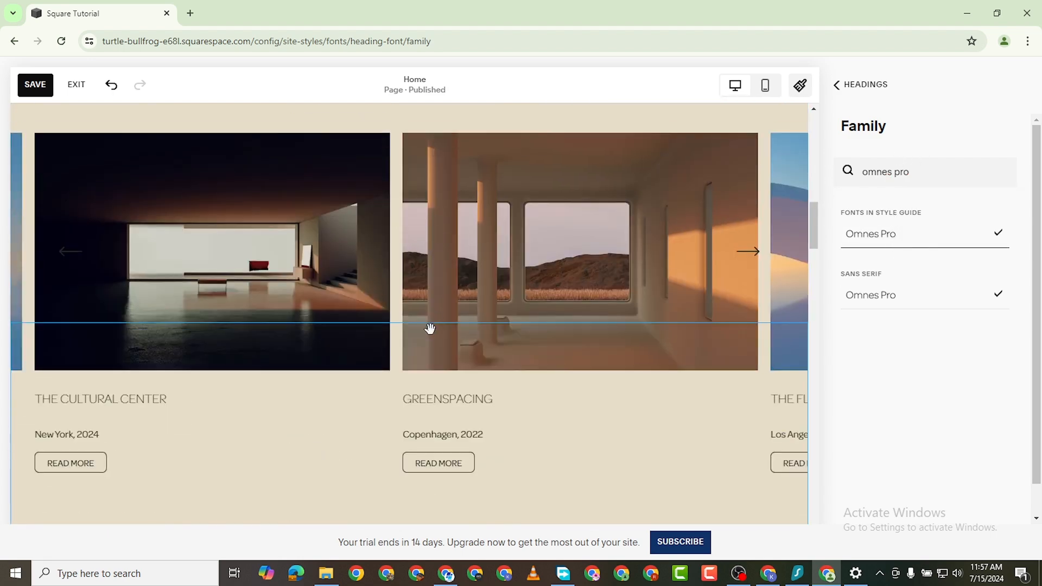
{"action": "scroll", "coordinate": [430, 329], "scroll_direction": "up", "scroll_amount": 5}
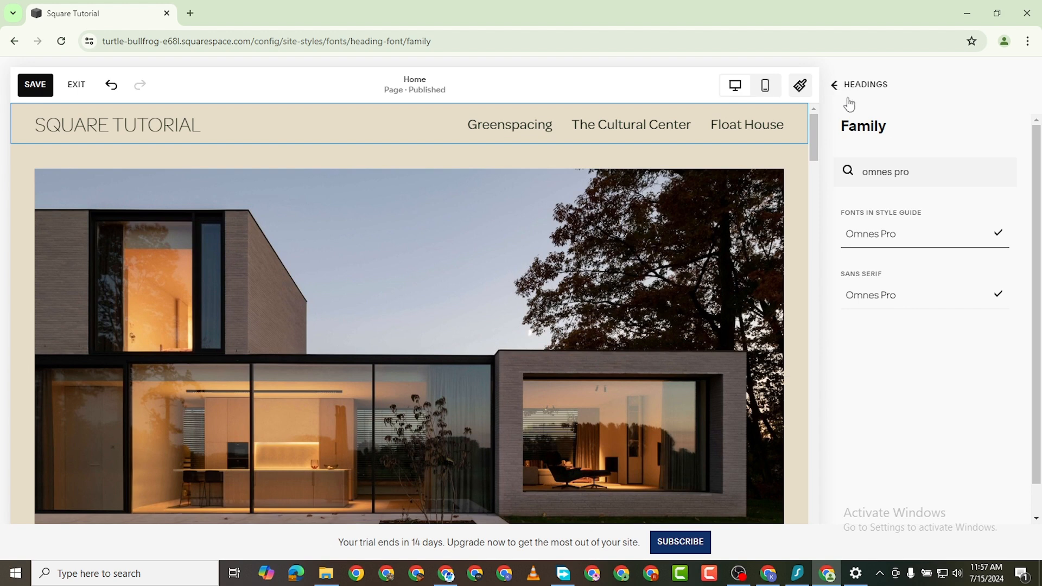
Set the weight of the site's headings to 900
{"action": "left_click", "coordinate": [833, 85]}
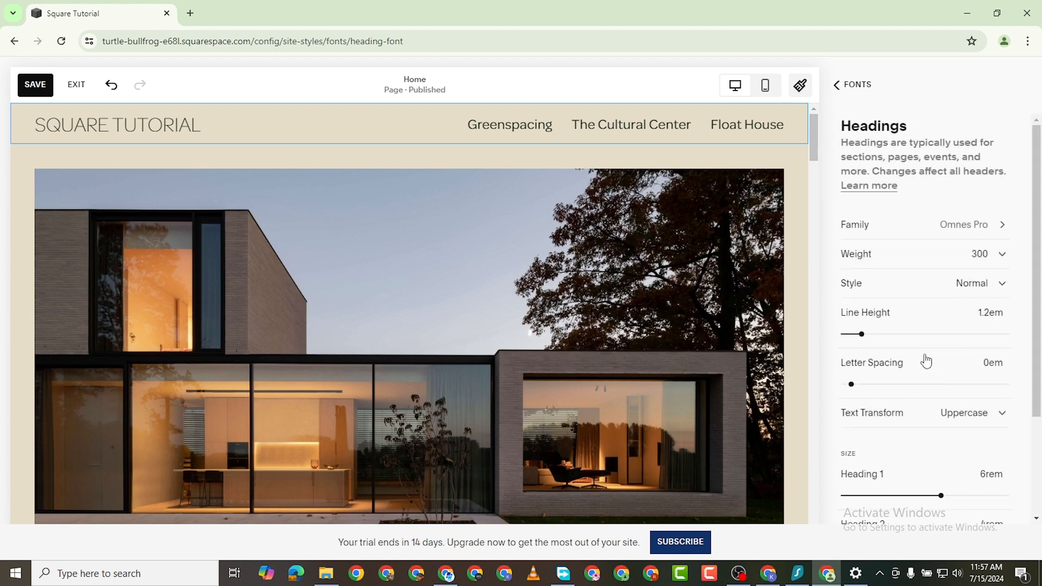
{"action": "left_click", "coordinate": [1003, 263]}
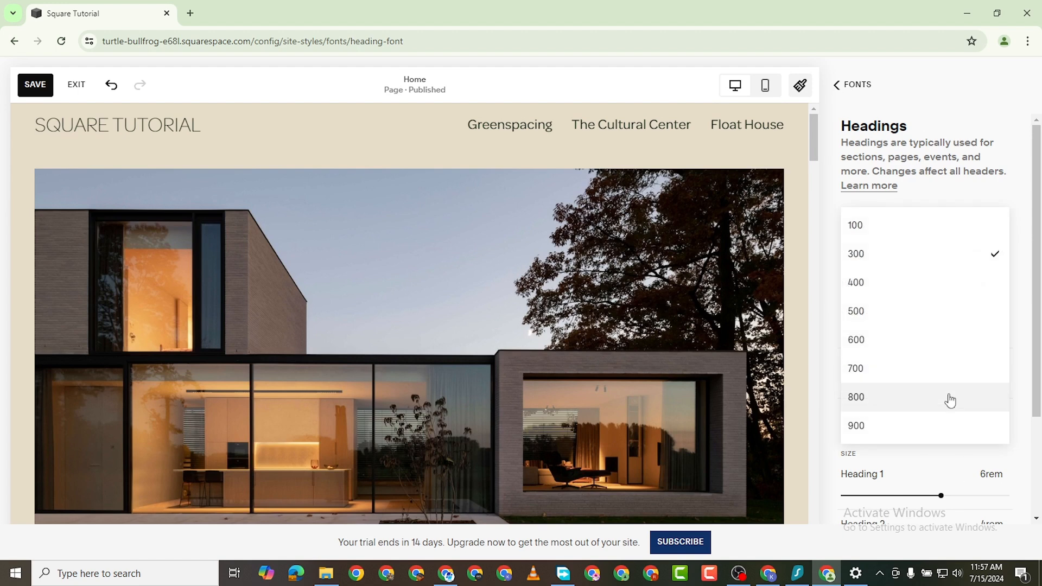
{"action": "left_click", "coordinate": [913, 425]}
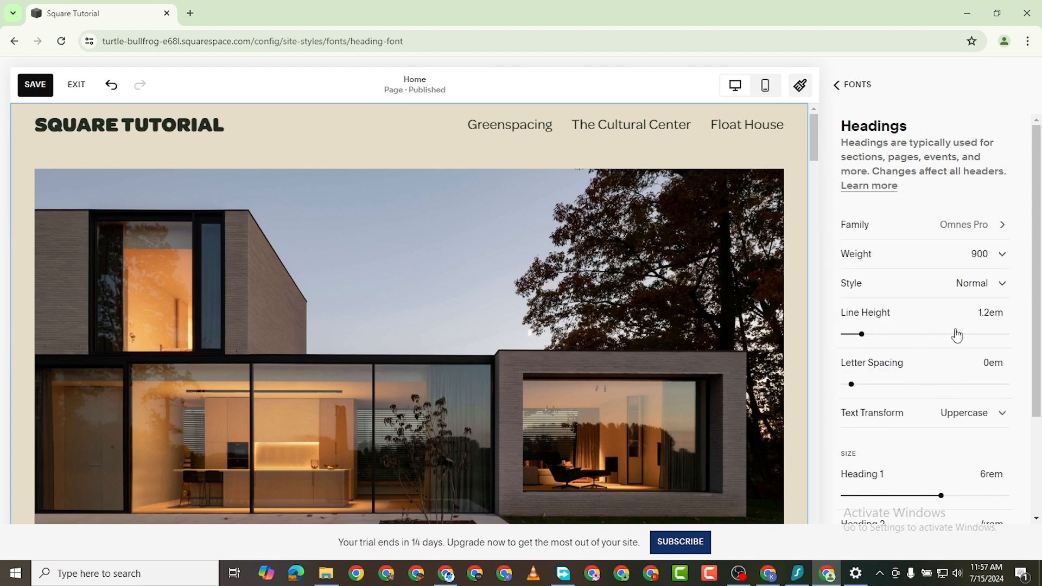
Adjust the Heading 1 size, trying larger values before setting it to 5.9rem
{"action": "scroll", "coordinate": [955, 333], "scroll_direction": "down", "scroll_amount": 1}
{"action": "scroll", "coordinate": [858, 337], "scroll_direction": "down", "scroll_amount": 1}
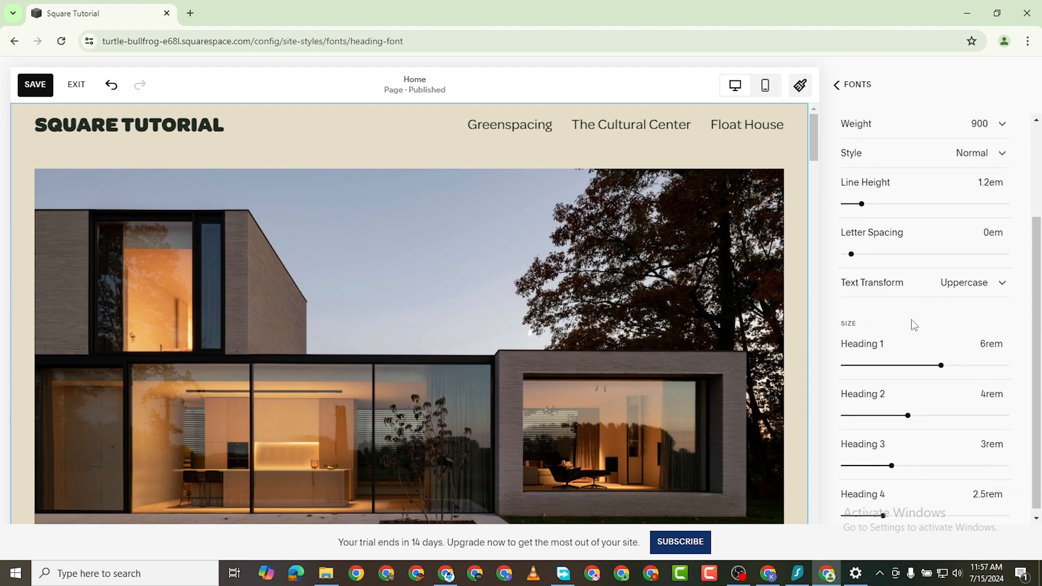
{"action": "scroll", "coordinate": [900, 346], "scroll_direction": "down", "scroll_amount": 1}
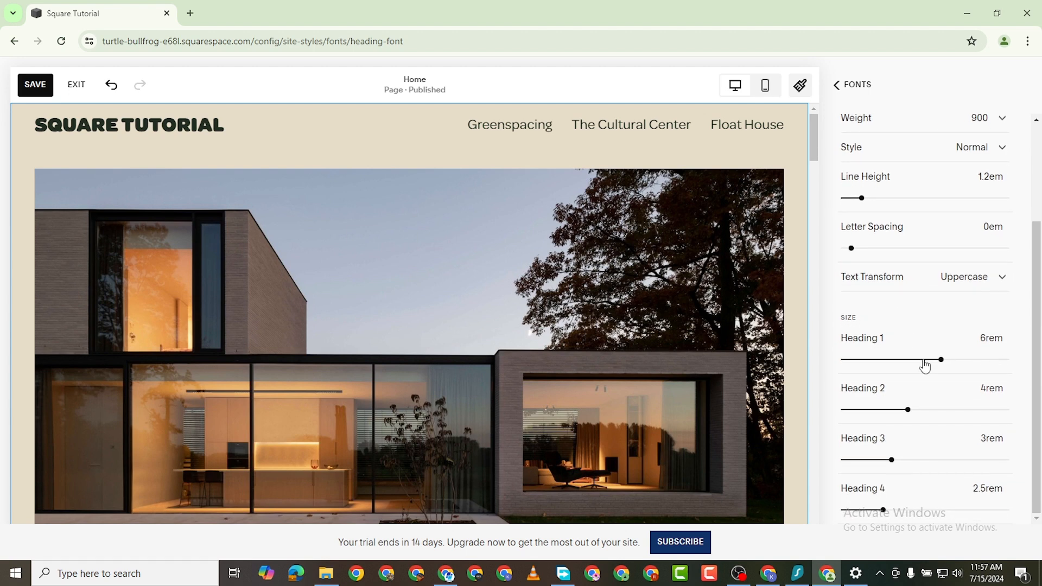
{"action": "left_click_drag", "start_coordinate": [947, 359], "coordinate": [943, 359]}
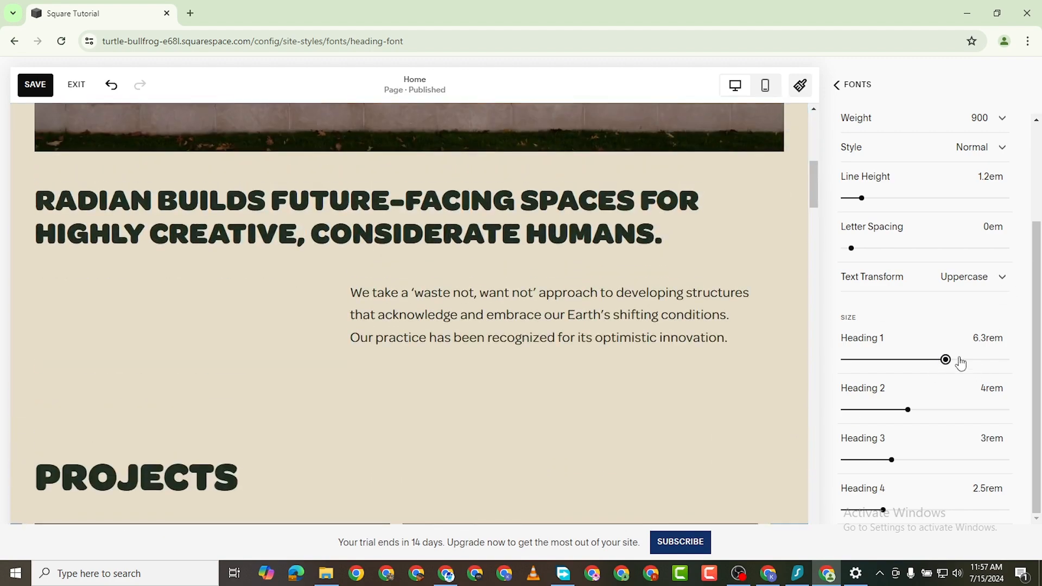
{"action": "left_click", "coordinate": [959, 359]}
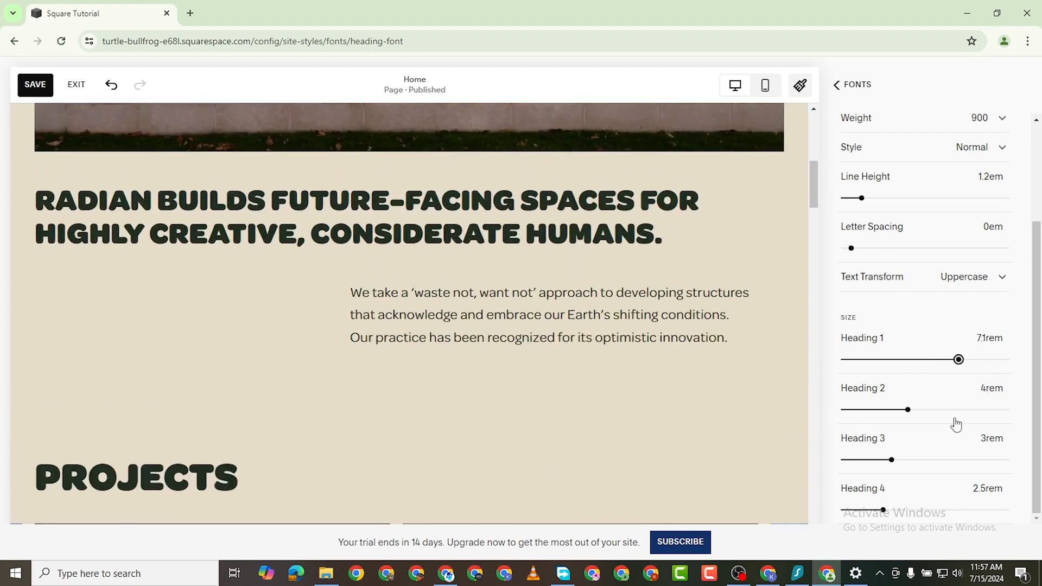
{"action": "left_click", "coordinate": [949, 359]}
{"action": "left_click", "coordinate": [939, 360]}
Try larger Heading 2 sizes against the Projects title, then set the size to 3.8rem
{"action": "left_click", "coordinate": [922, 409]}
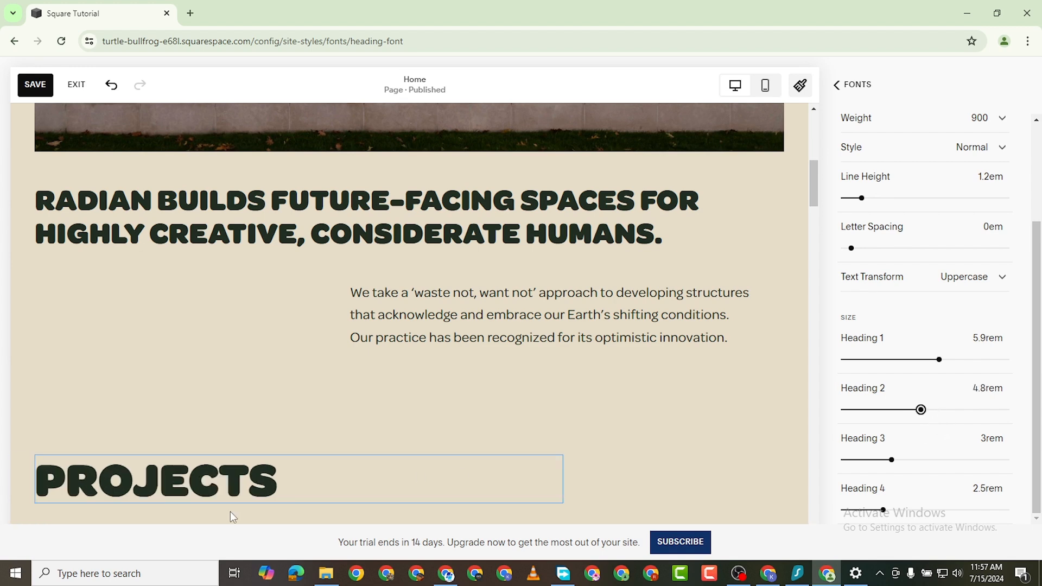
{"action": "scroll", "coordinate": [316, 462], "scroll_direction": "down", "scroll_amount": 2}
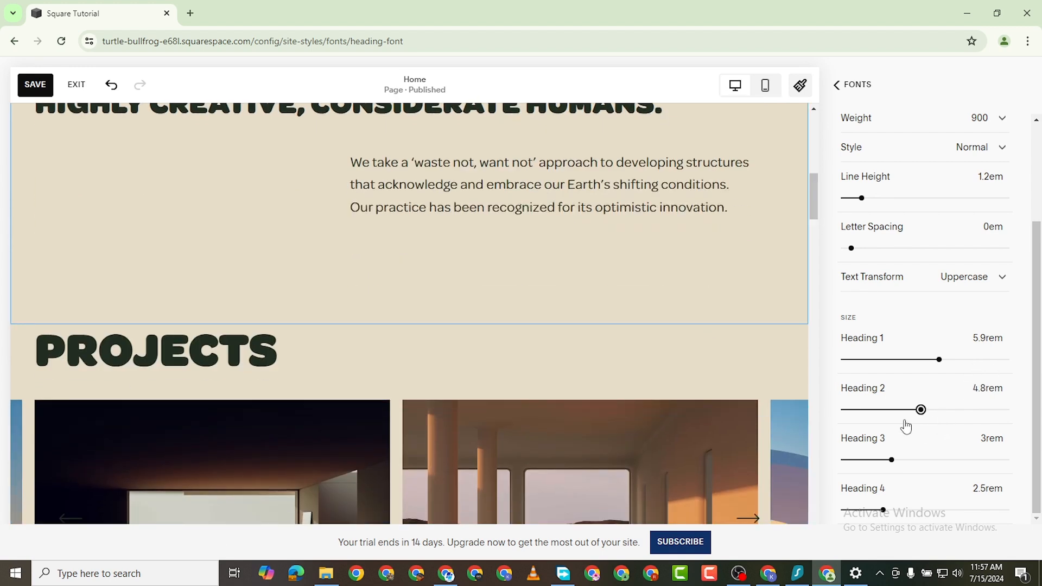
{"action": "left_click", "coordinate": [933, 413]}
{"action": "left_click", "coordinate": [945, 412]}
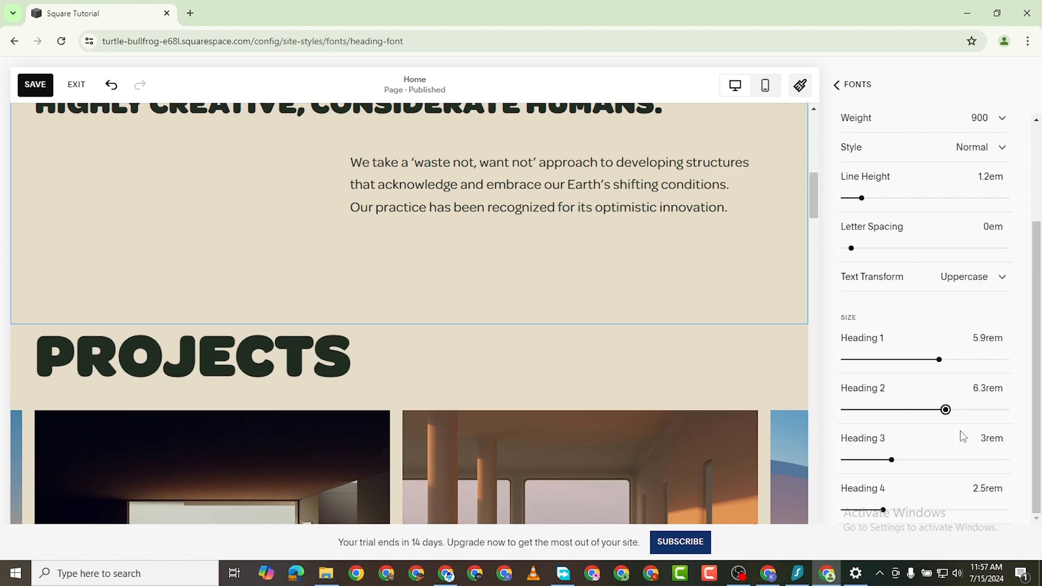
{"action": "left_click", "coordinate": [904, 411]}
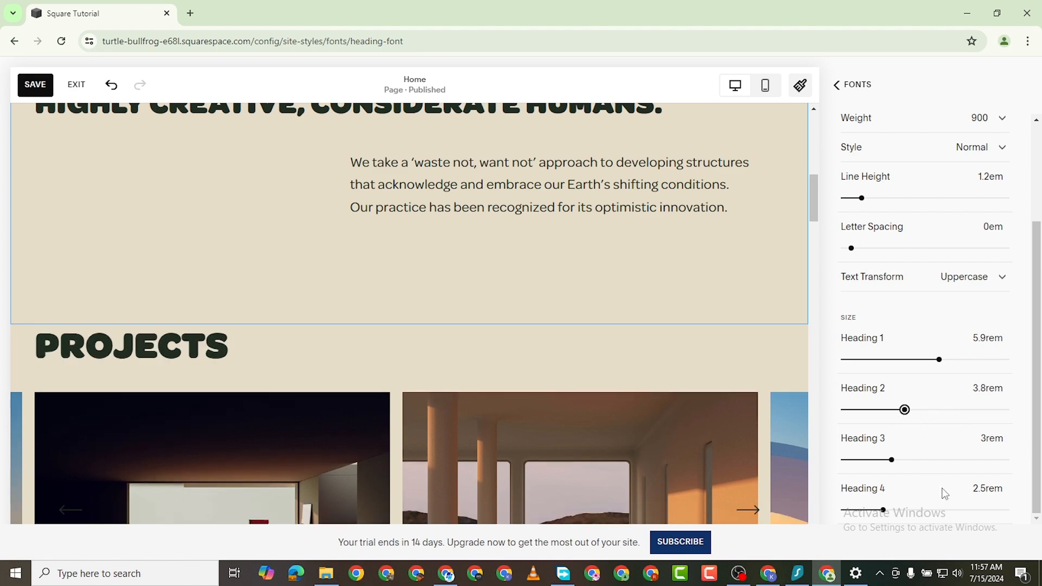
Set the Heading 3 size to 3.1rem after trying 3.8rem, and check the headline under the Home page's main image
{"action": "left_click", "coordinate": [904, 459]}
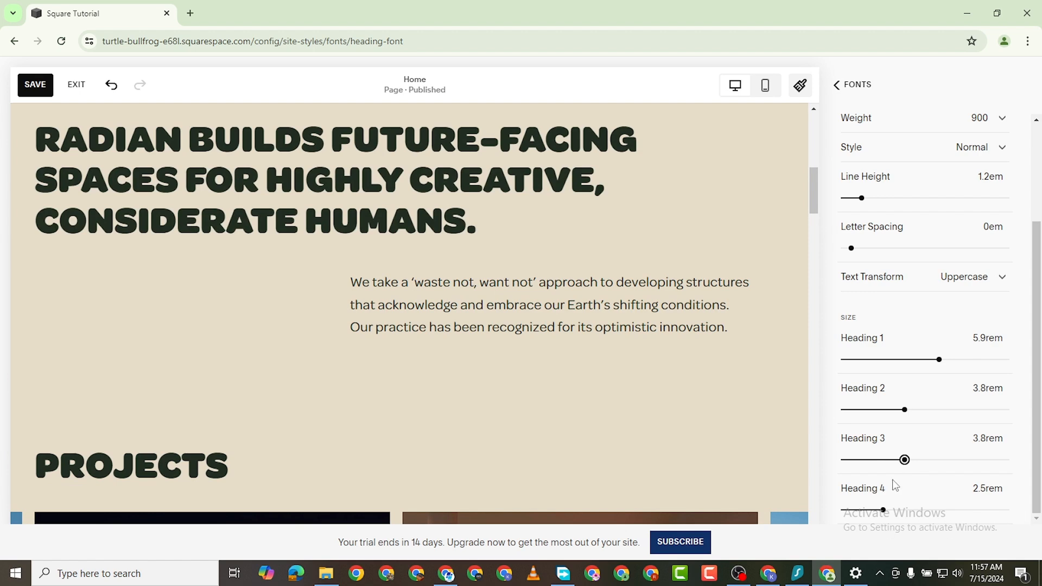
{"action": "left_click", "coordinate": [894, 460]}
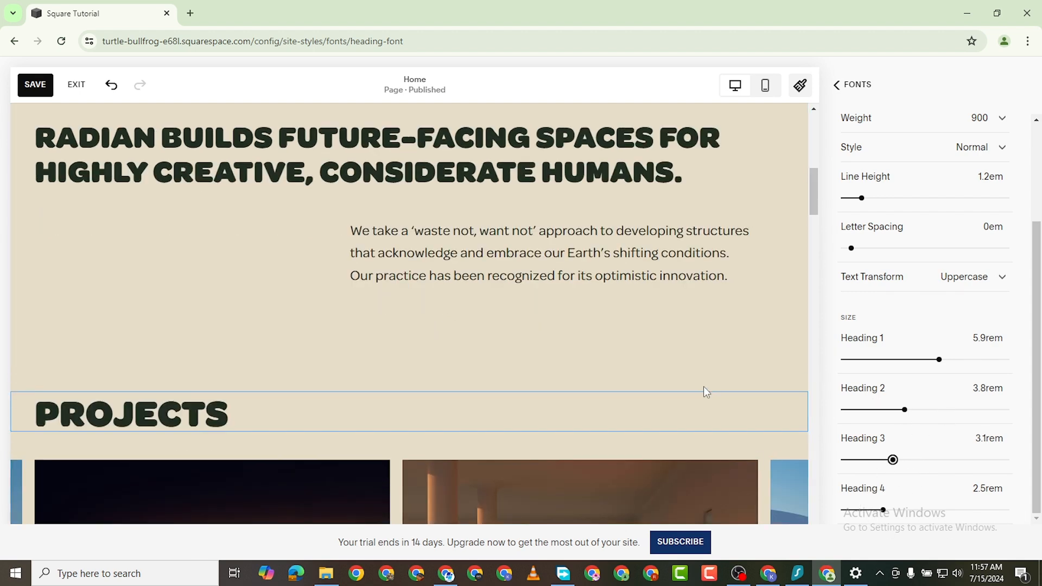
{"action": "scroll", "coordinate": [705, 389], "scroll_direction": "up", "scroll_amount": 3}
{"action": "scroll", "coordinate": [933, 325], "scroll_direction": "up", "scroll_amount": 3}
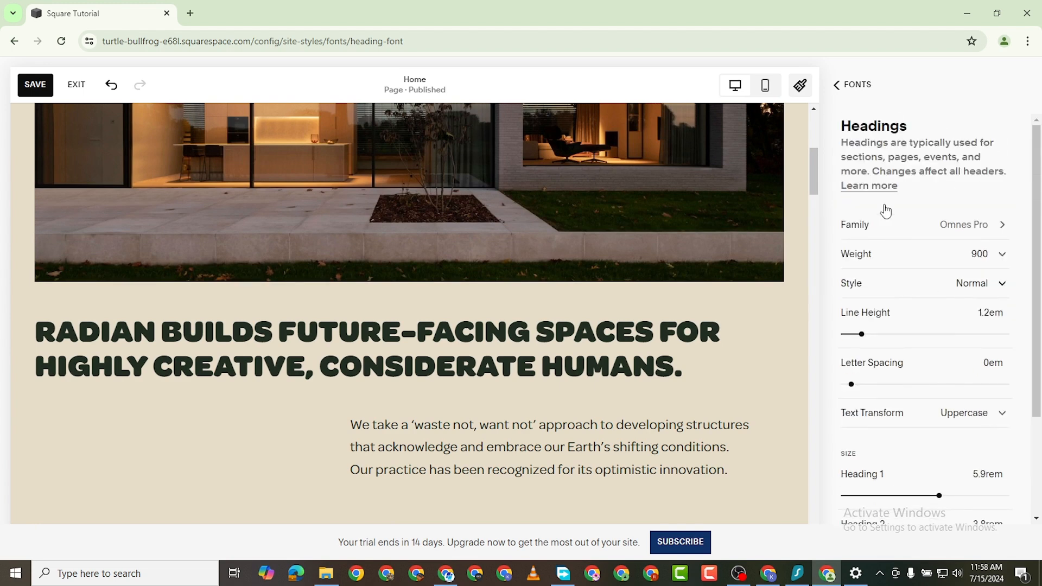
Open the full font list for the site's paragraph family, ready for a font search
{"action": "left_click", "coordinate": [847, 85]}
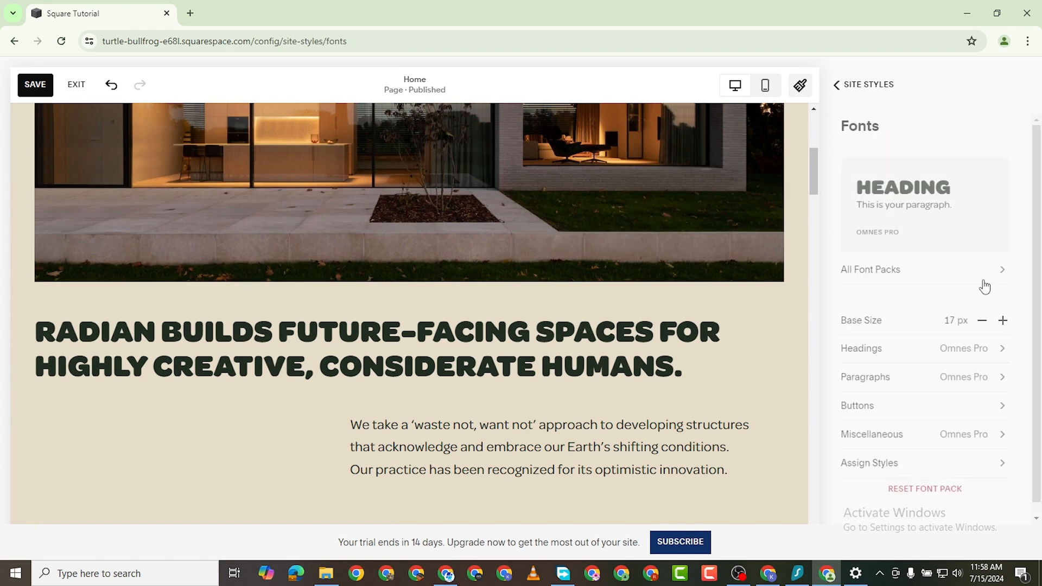
{"action": "scroll", "coordinate": [928, 374], "scroll_direction": "down", "scroll_amount": 1}
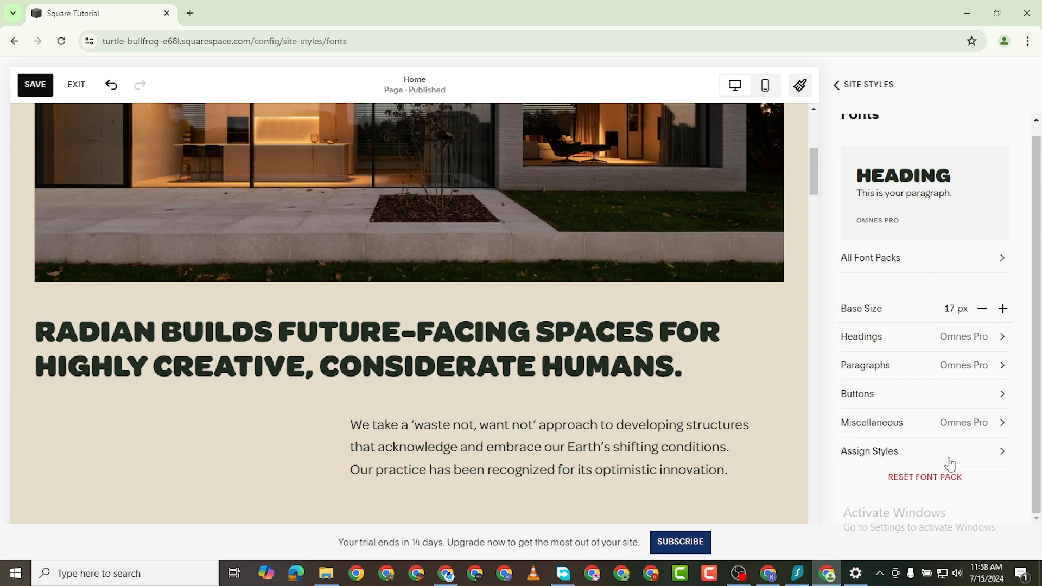
{"action": "left_click", "coordinate": [993, 367]}
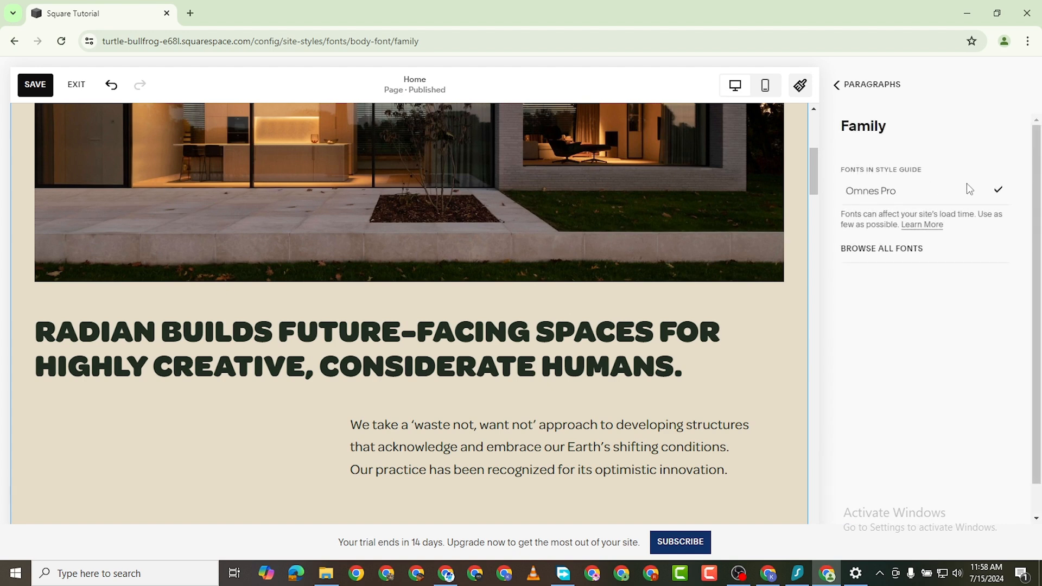
{"action": "left_click", "coordinate": [890, 248]}
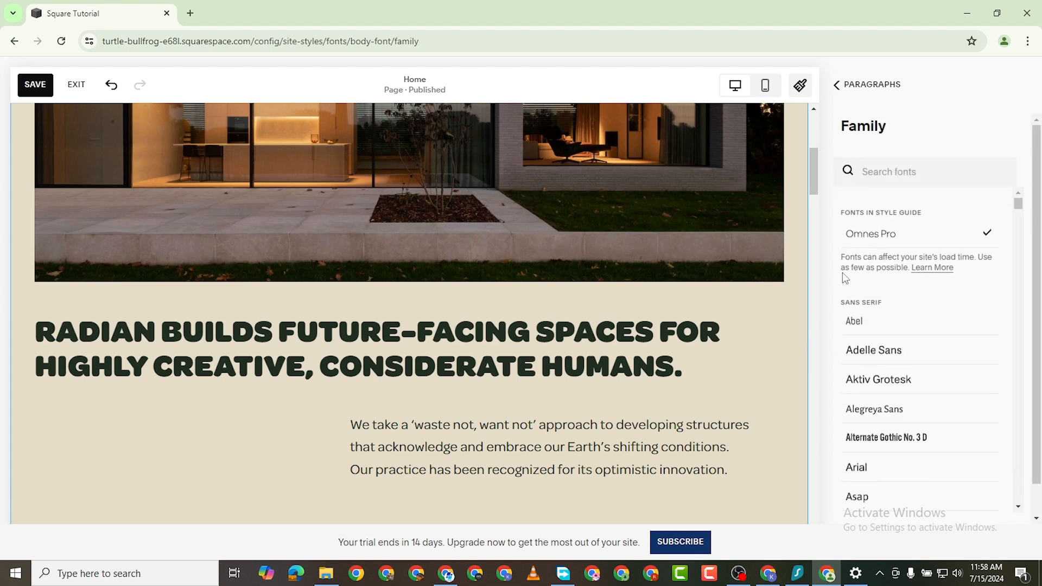
{"action": "left_click", "coordinate": [884, 180]}
{"action": "type", "text": "parag"}
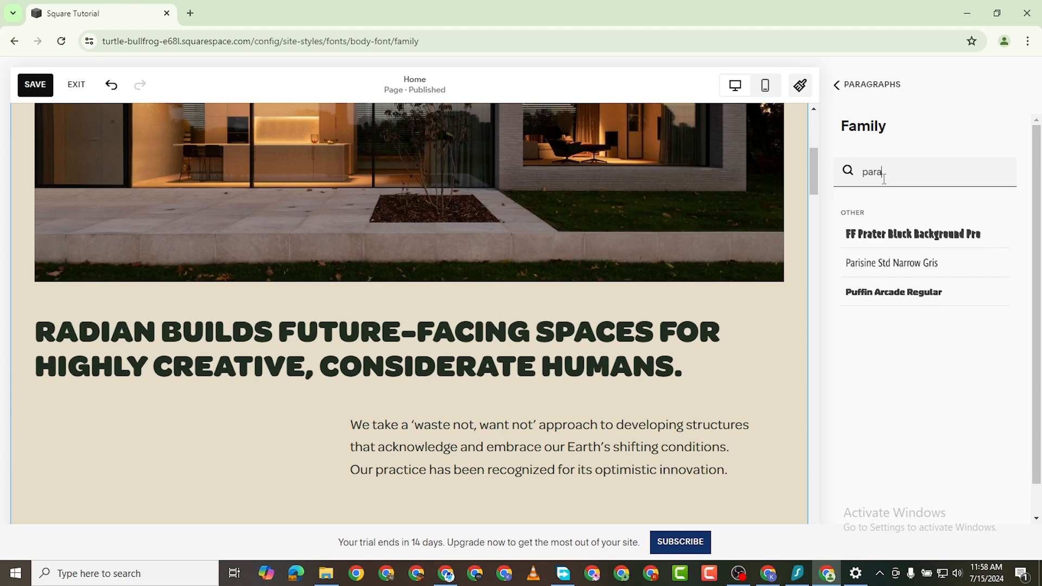
{"action": "key", "text": "BackSpace"}
{"action": "key", "text": "BackSpace"}
{"action": "key", "text": "BackSpace"}
{"action": "key", "text": "BackSpace"}
{"action": "key", "text": "BackSpace"}
Search the fonts for "poppins", set the paragraphs' family to Poppins, and check the Home page text
{"action": "type", "text": "pipp"}
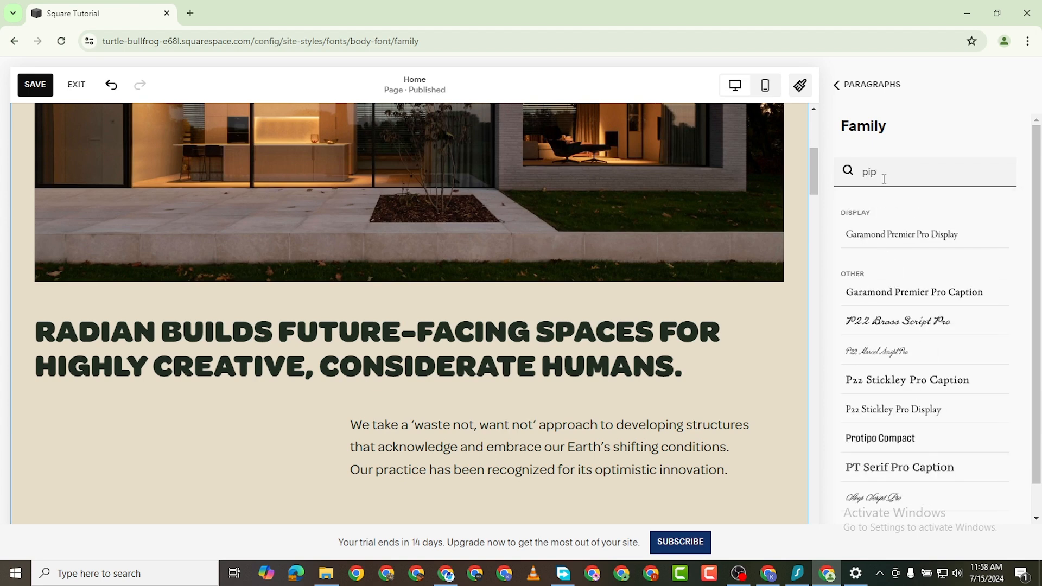
{"action": "key", "text": "BackSpace"}
{"action": "key", "text": "BackSpace"}
{"action": "type", "text": "opp"}
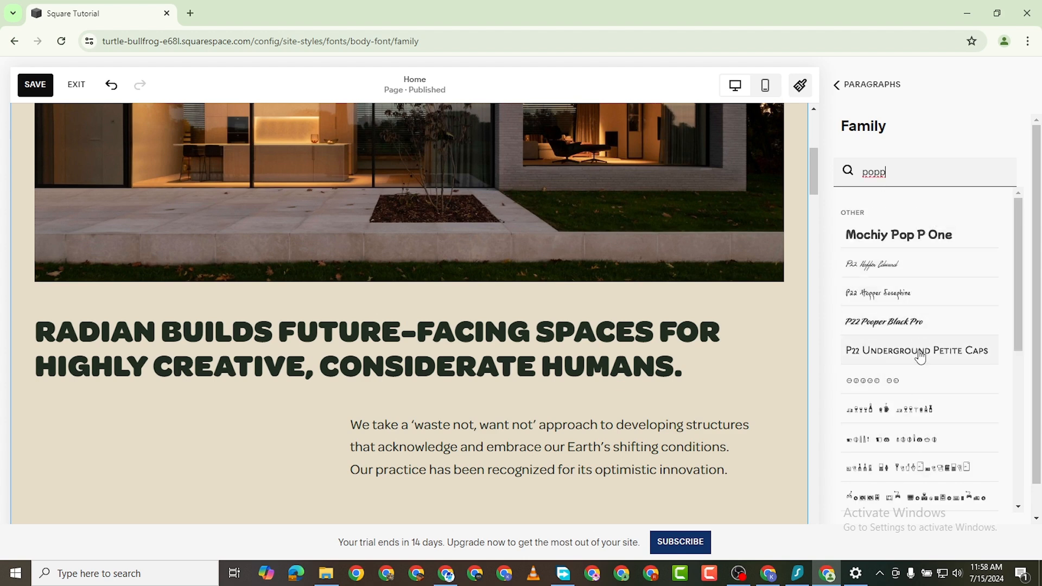
{"action": "type", "text": "ins"}
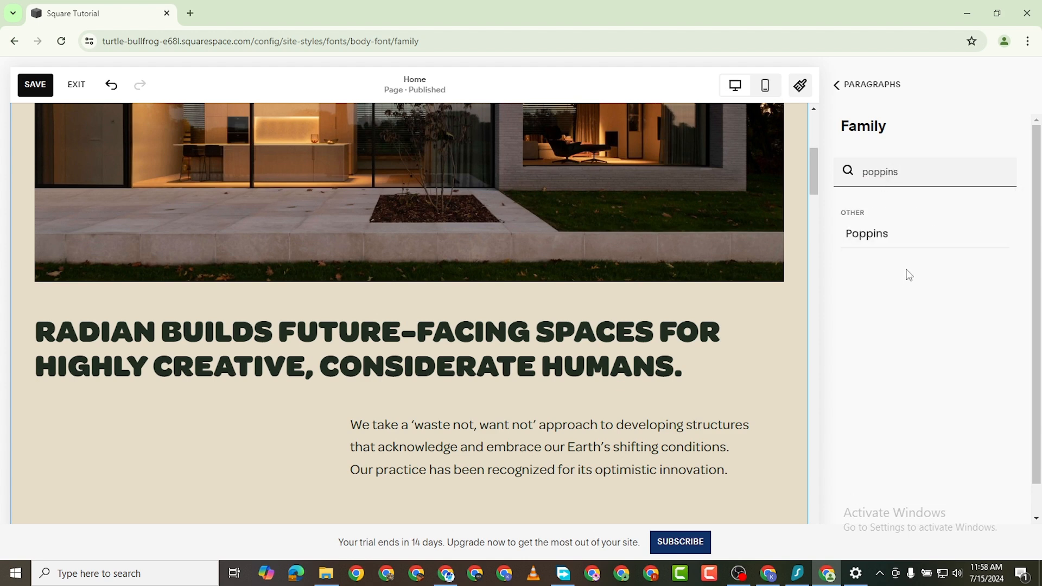
{"action": "left_click", "coordinate": [890, 235]}
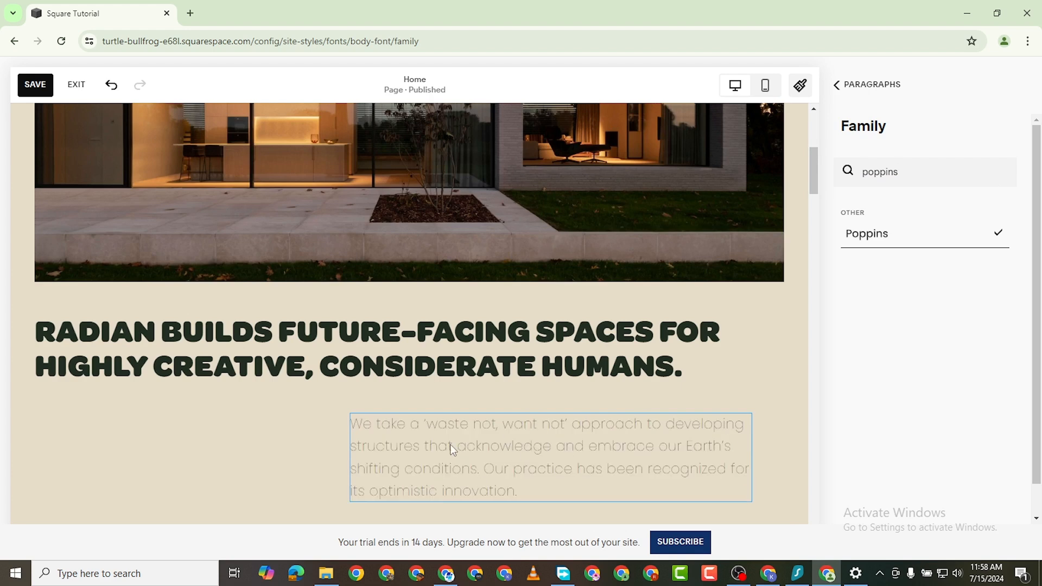
{"action": "scroll", "coordinate": [532, 467], "scroll_direction": "down", "scroll_amount": 1}
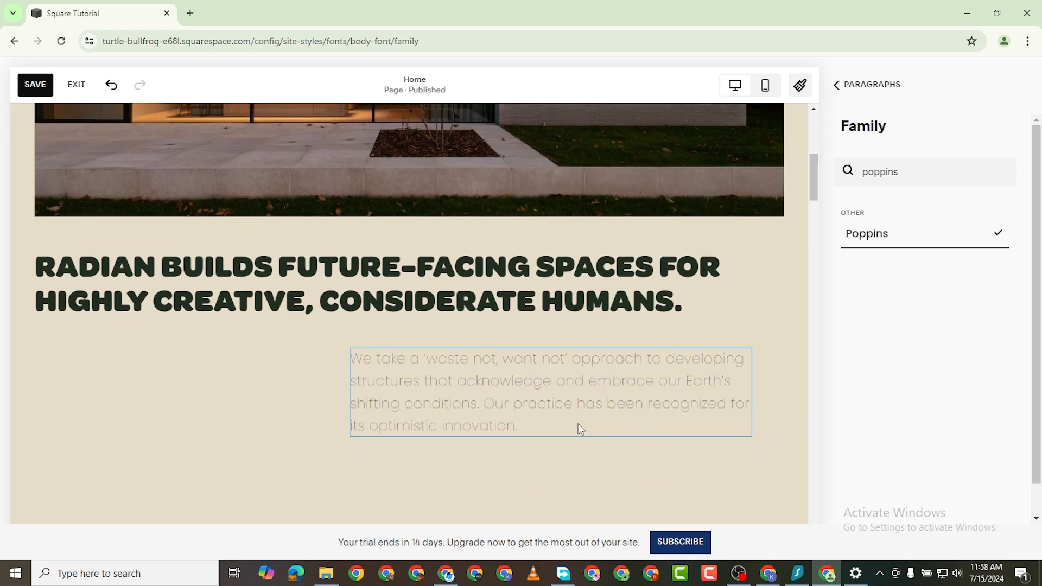
Set the weight of the site's paragraphs to 300
{"action": "left_click", "coordinate": [836, 86]}
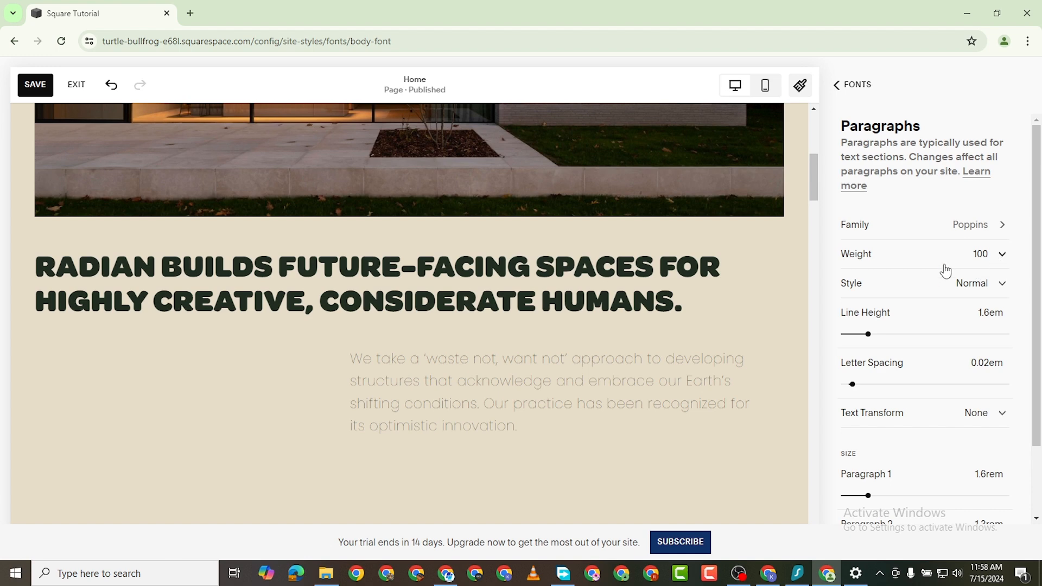
{"action": "left_click", "coordinate": [1001, 255]}
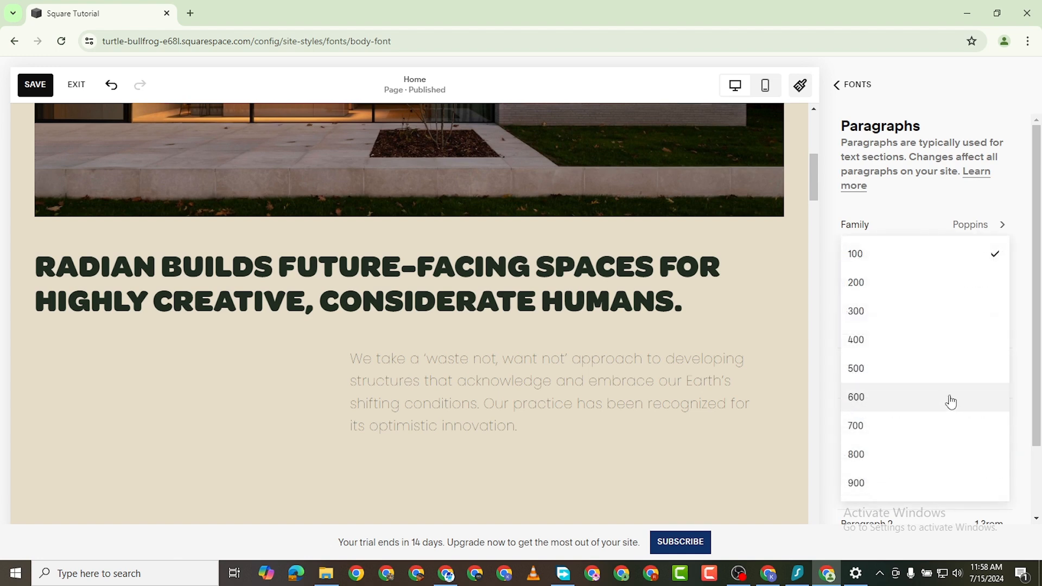
{"action": "left_click", "coordinate": [901, 325]}
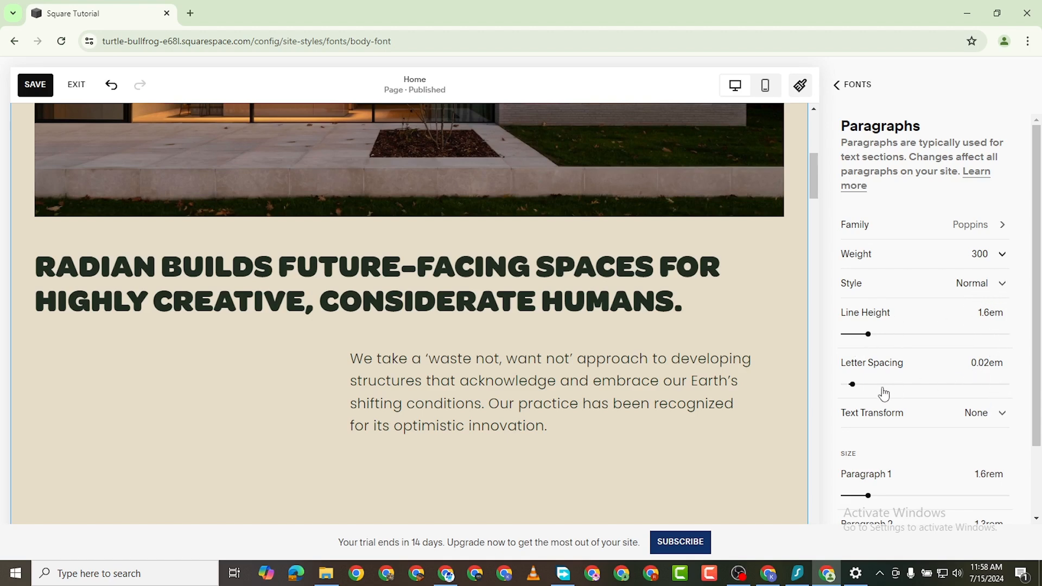
{"action": "scroll", "coordinate": [979, 436], "scroll_direction": "down", "scroll_amount": 2}
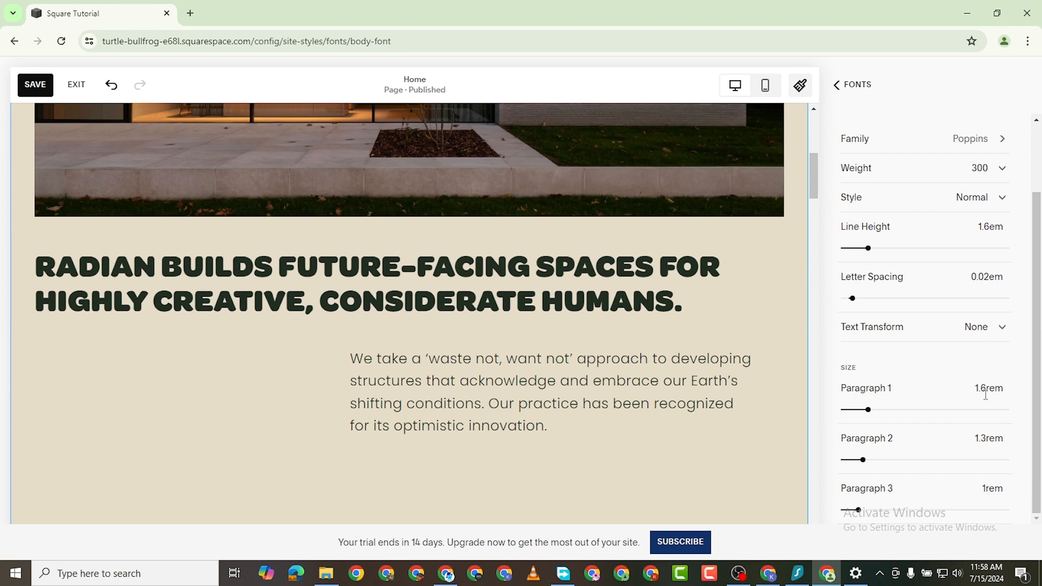
{"action": "scroll", "coordinate": [935, 281], "scroll_direction": "up", "scroll_amount": 2}
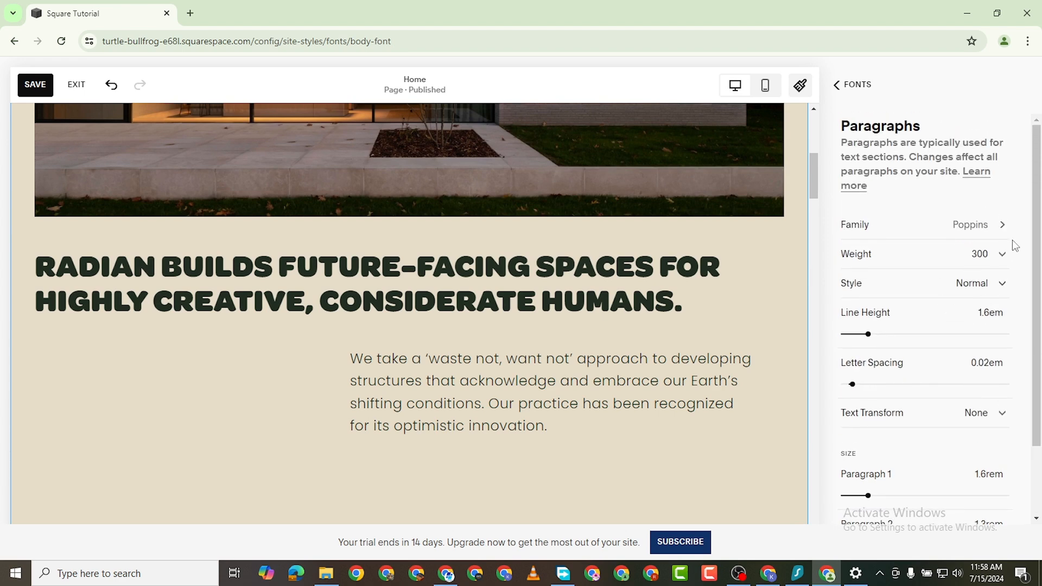
{"action": "left_click", "coordinate": [1001, 229]}
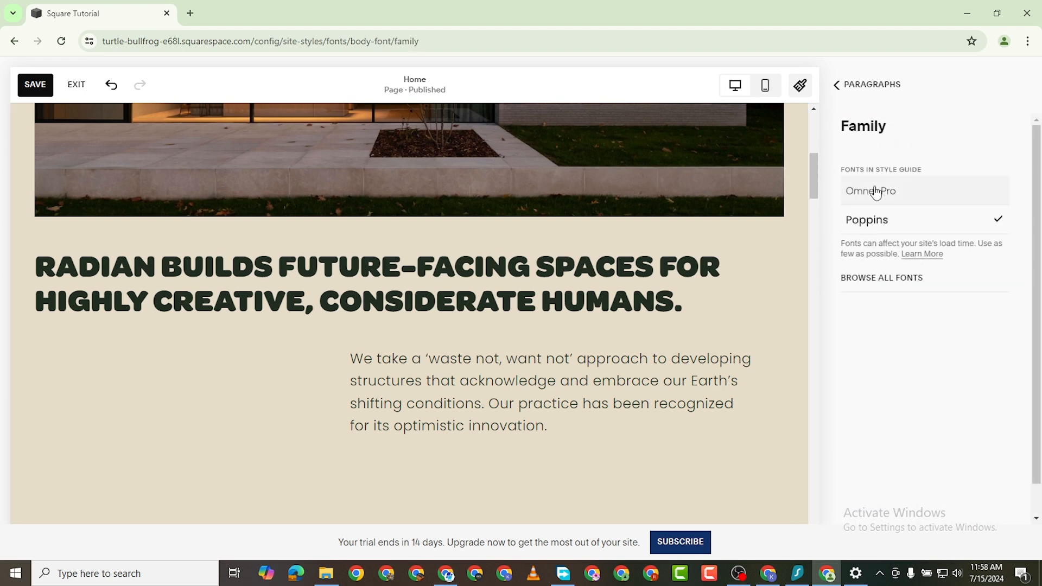
{"action": "left_click", "coordinate": [837, 84]}
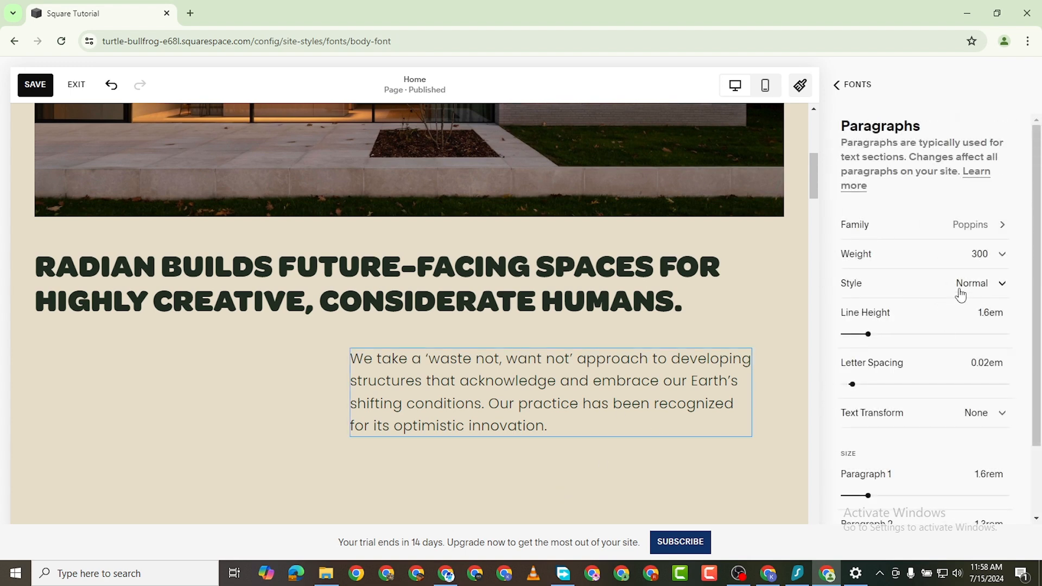
{"action": "left_click", "coordinate": [994, 283]}
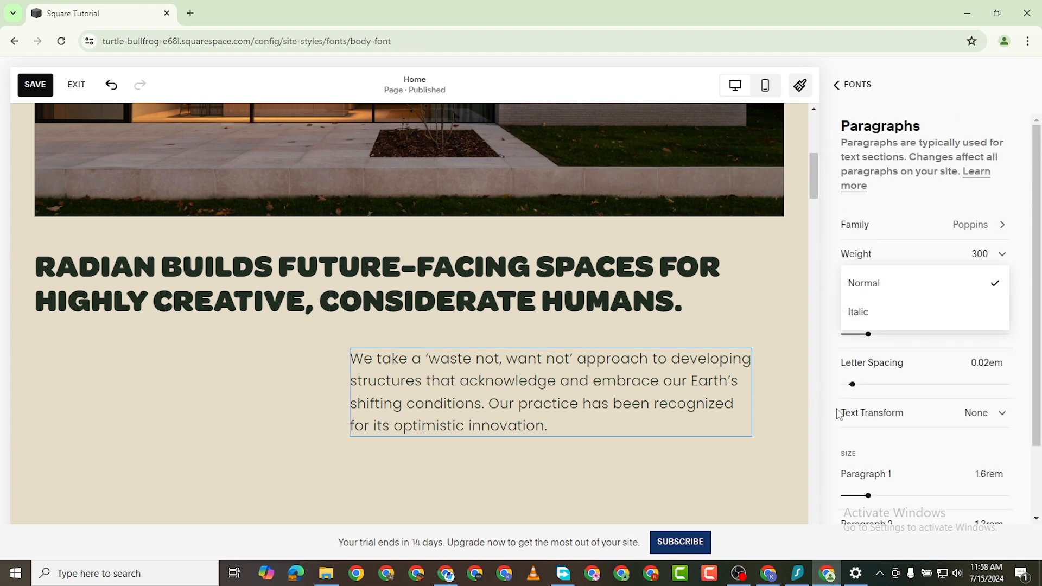
{"action": "left_click", "coordinate": [931, 342]}
Try a very loose and a very tight paragraph line height, then set it to 1.7em
{"action": "left_click", "coordinate": [930, 334]}
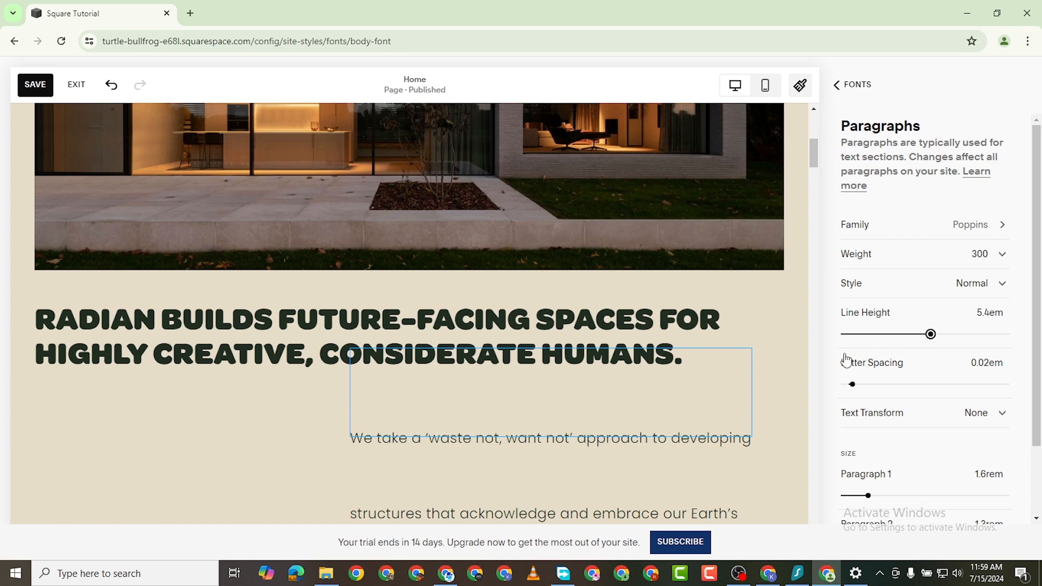
{"action": "left_click", "coordinate": [852, 334]}
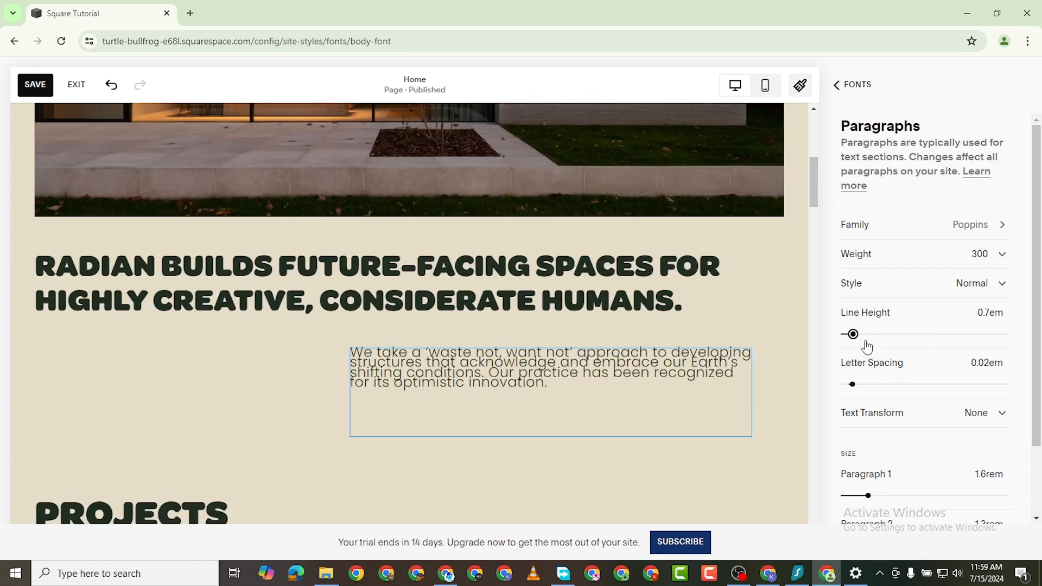
{"action": "left_click", "coordinate": [870, 347]}
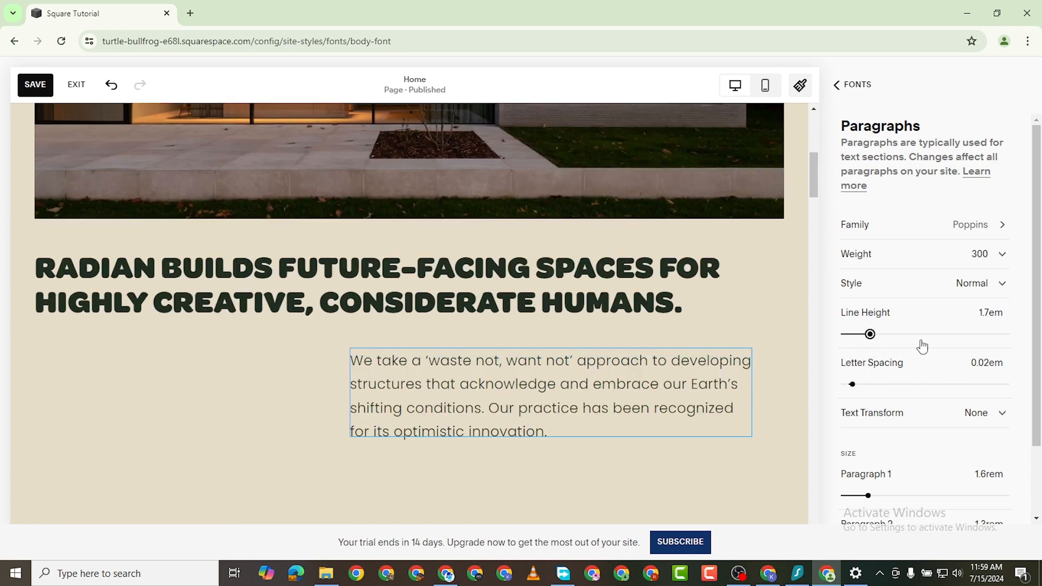
Set the Paragraph 1 and Paragraph 2 sizes to 1.2rem and check the text down the Home page
{"action": "scroll", "coordinate": [911, 417], "scroll_direction": "down", "scroll_amount": 2}
{"action": "scroll", "coordinate": [914, 425], "scroll_direction": "up", "scroll_amount": 2}
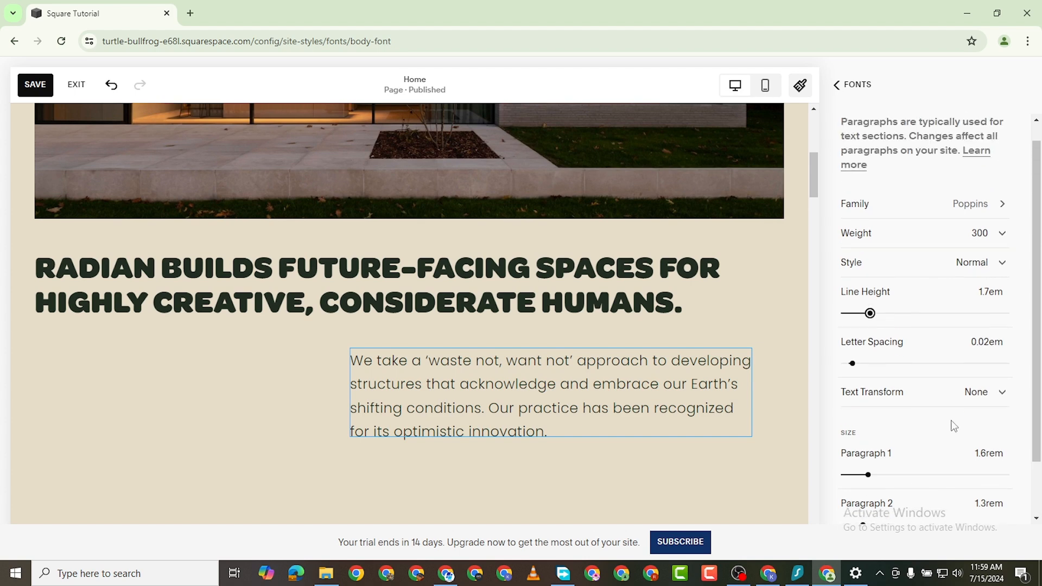
{"action": "scroll", "coordinate": [951, 425], "scroll_direction": "down", "scroll_amount": 2}
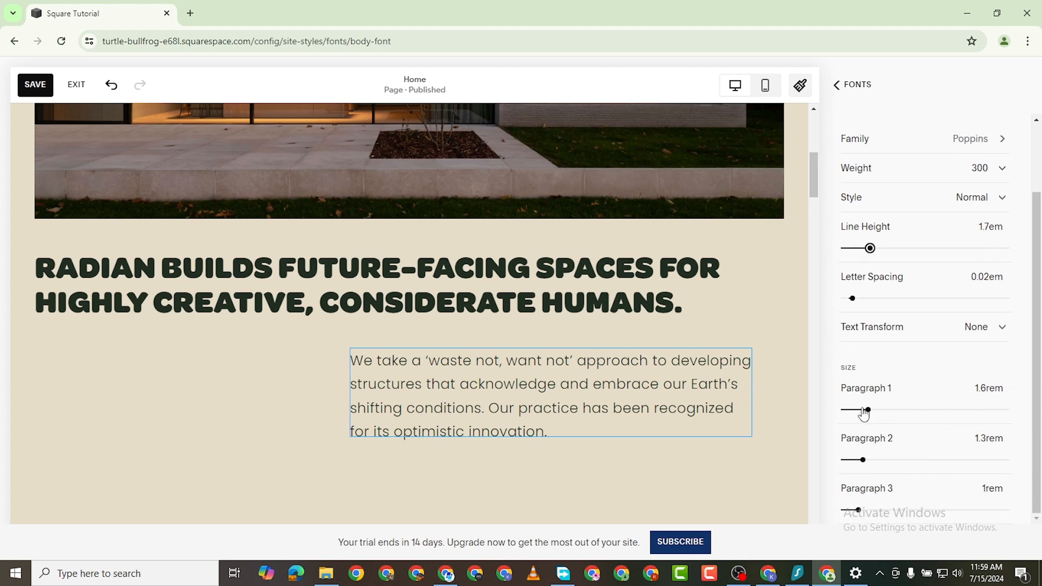
{"action": "left_click_drag", "start_coordinate": [867, 409], "coordinate": [861, 409]}
{"action": "mouse_move", "coordinate": [857, 461]}
{"action": "left_mouse_down"}
{"action": "mouse_move", "coordinate": [867, 461]}
{"action": "mouse_move", "coordinate": [856, 460]}
{"action": "left_mouse_up"}
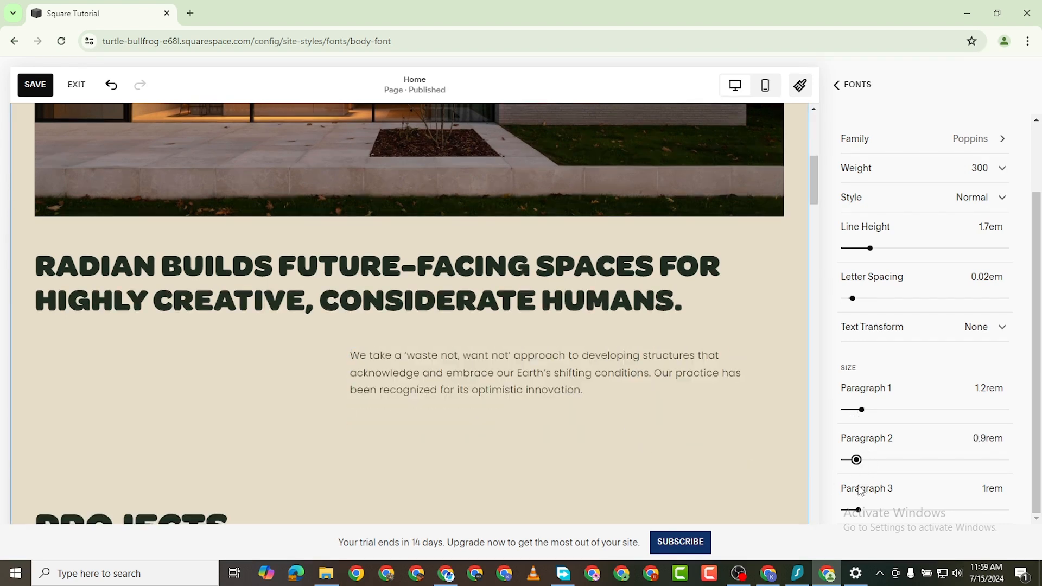
{"action": "left_click_drag", "start_coordinate": [863, 497], "coordinate": [863, 475]}
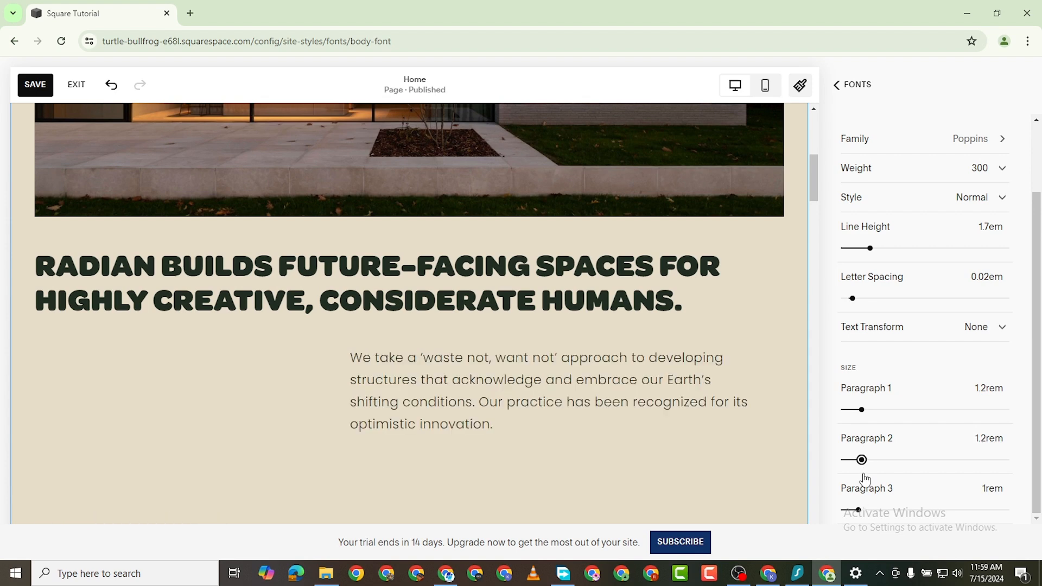
{"action": "scroll", "coordinate": [641, 421], "scroll_direction": "down", "scroll_amount": 15}
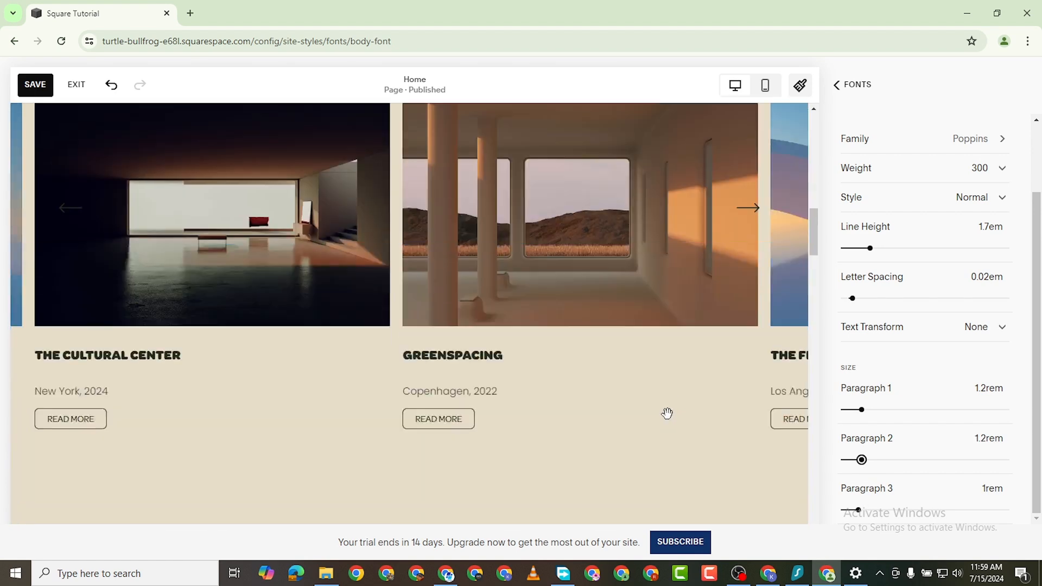
{"action": "scroll", "coordinate": [669, 422], "scroll_direction": "down", "scroll_amount": 10}
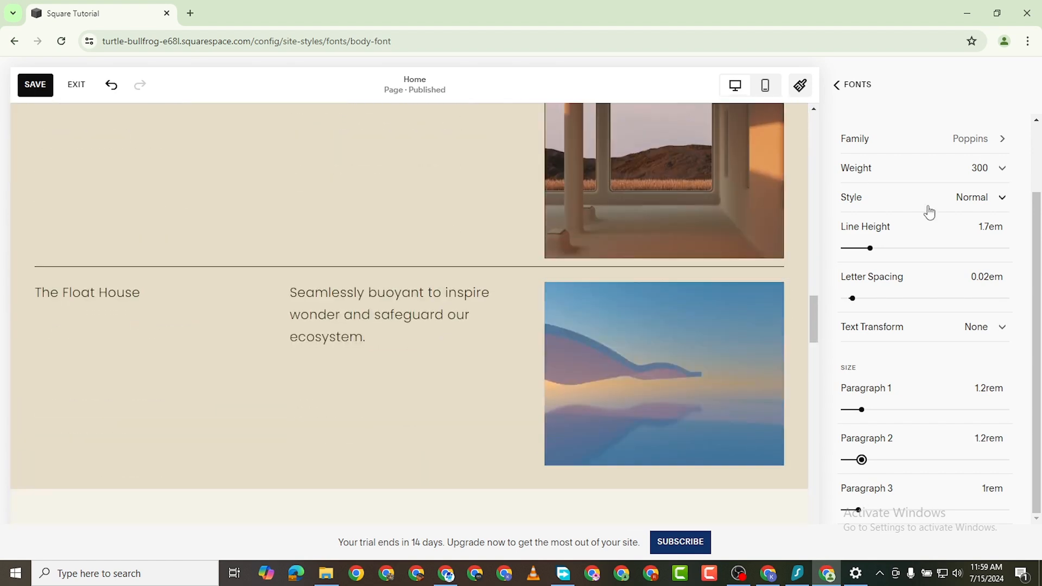
Leave the paragraph settings for the site's font overview and save the font changes
{"action": "scroll", "coordinate": [895, 185], "scroll_direction": "up", "scroll_amount": 2}
{"action": "left_click", "coordinate": [836, 85]}
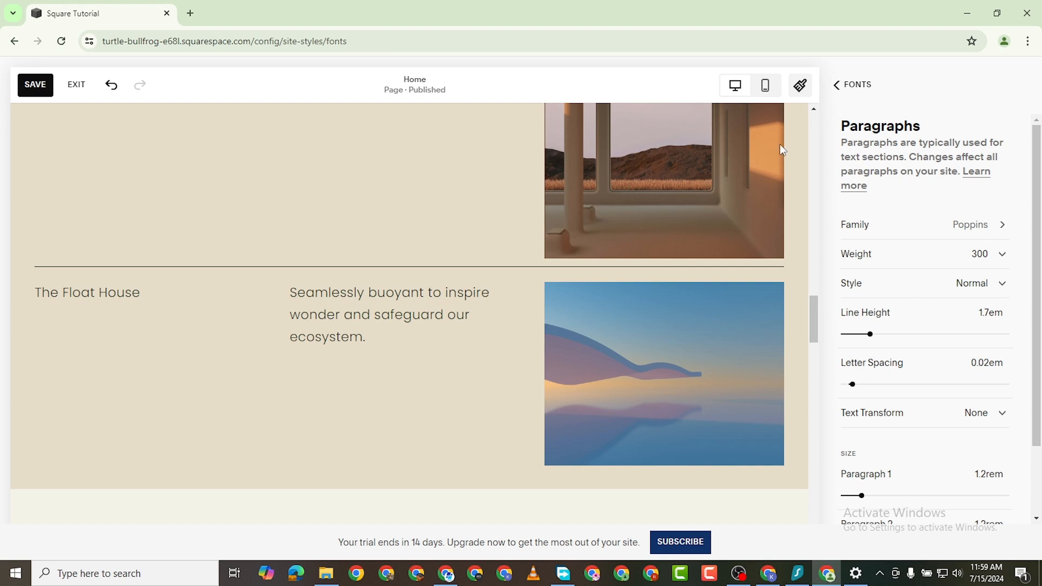
{"action": "left_click", "coordinate": [36, 85]}
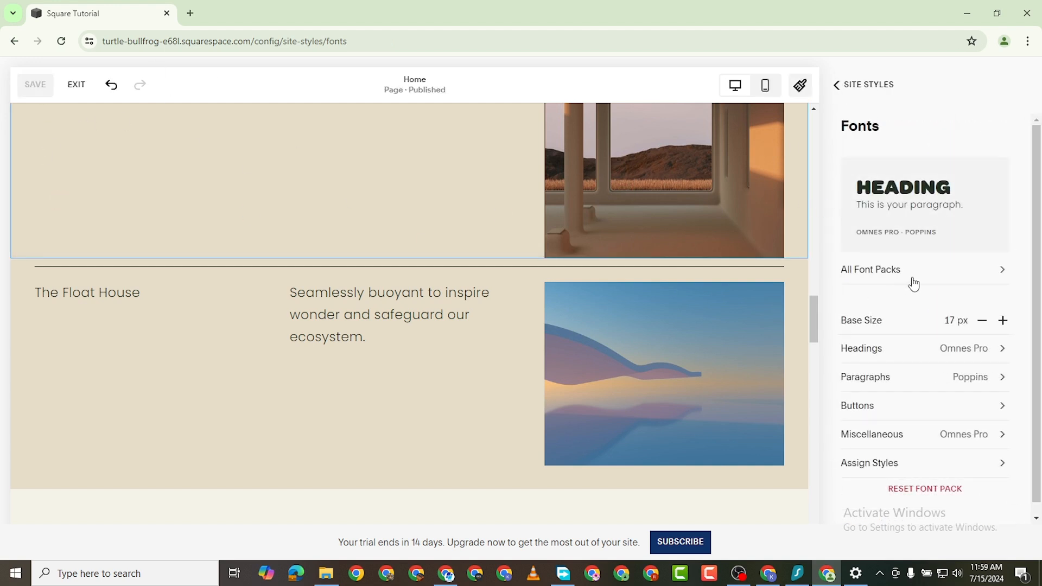
Open the animation settings among the site style accessories
{"action": "left_click", "coordinate": [838, 85]}
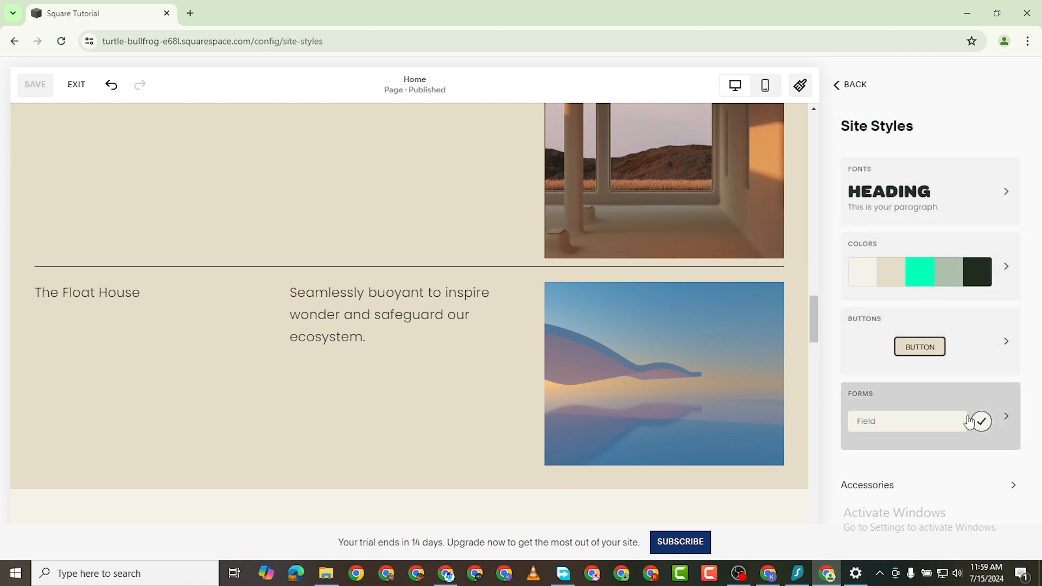
{"action": "left_click", "coordinate": [1000, 479]}
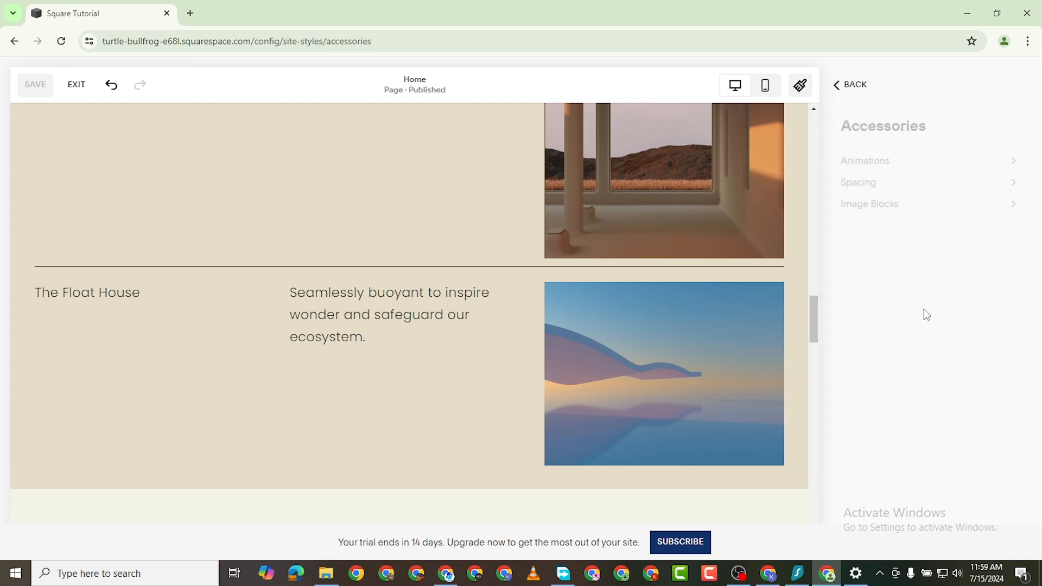
{"action": "left_click", "coordinate": [1006, 163]}
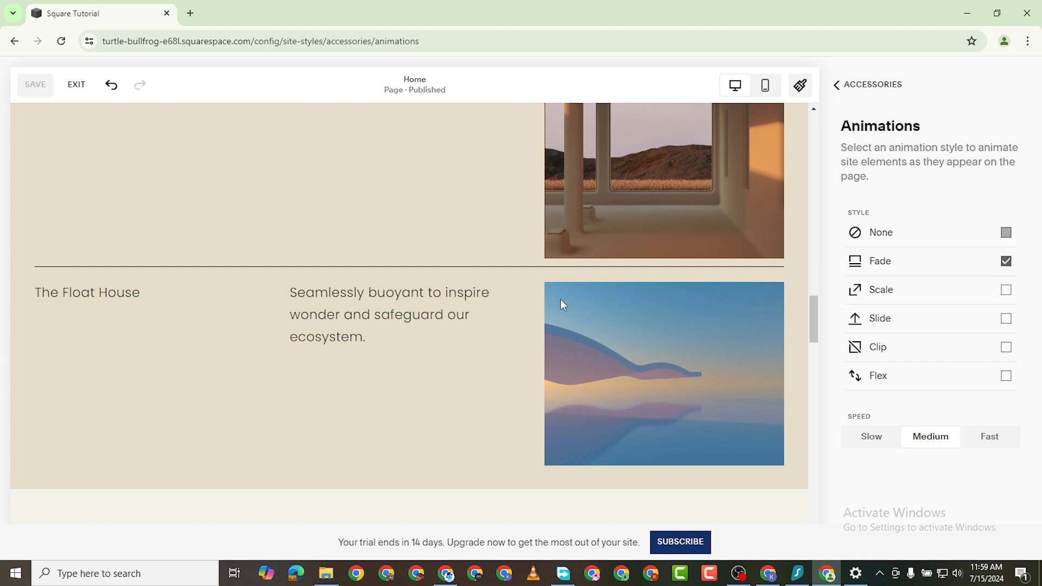
Try the None animation style, then reapply Fade and preview it on the Home page
{"action": "left_click", "coordinate": [1005, 233]}
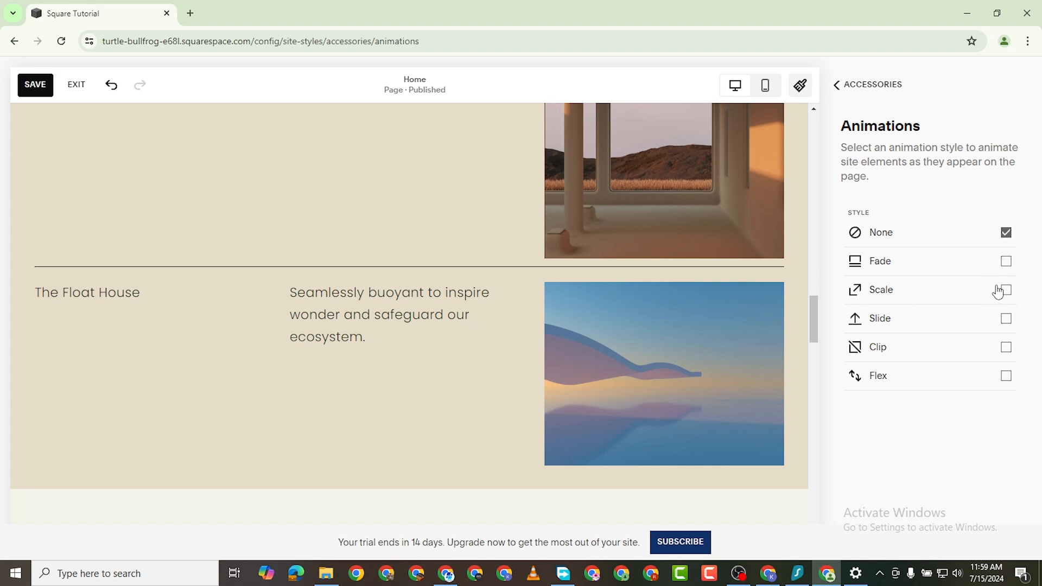
{"action": "left_click", "coordinate": [1005, 261]}
{"action": "scroll", "coordinate": [548, 320], "scroll_direction": "down", "scroll_amount": 1}
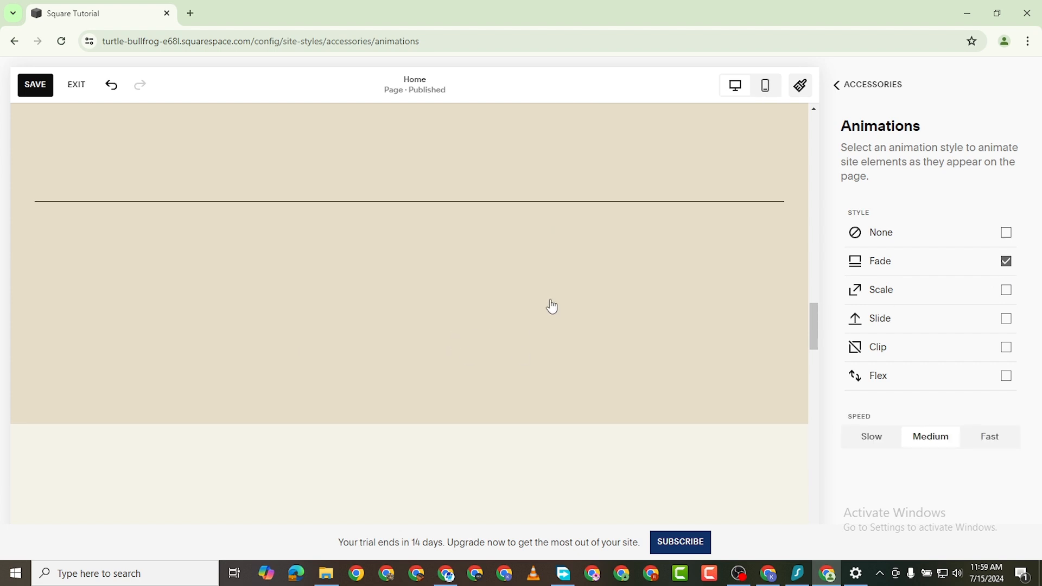
{"action": "scroll", "coordinate": [589, 298], "scroll_direction": "up", "scroll_amount": 3}
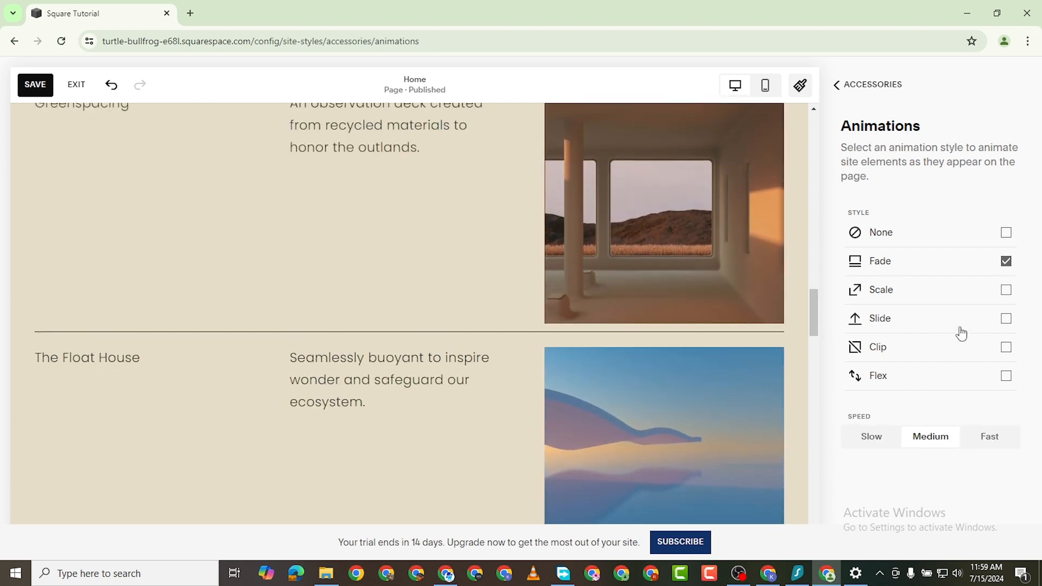
Try the Scale, Slide, Clip and Flex animation styles, then set the site animation back to Fade
{"action": "left_click", "coordinate": [1005, 290]}
{"action": "left_click", "coordinate": [1005, 318]}
{"action": "left_click", "coordinate": [1005, 347]}
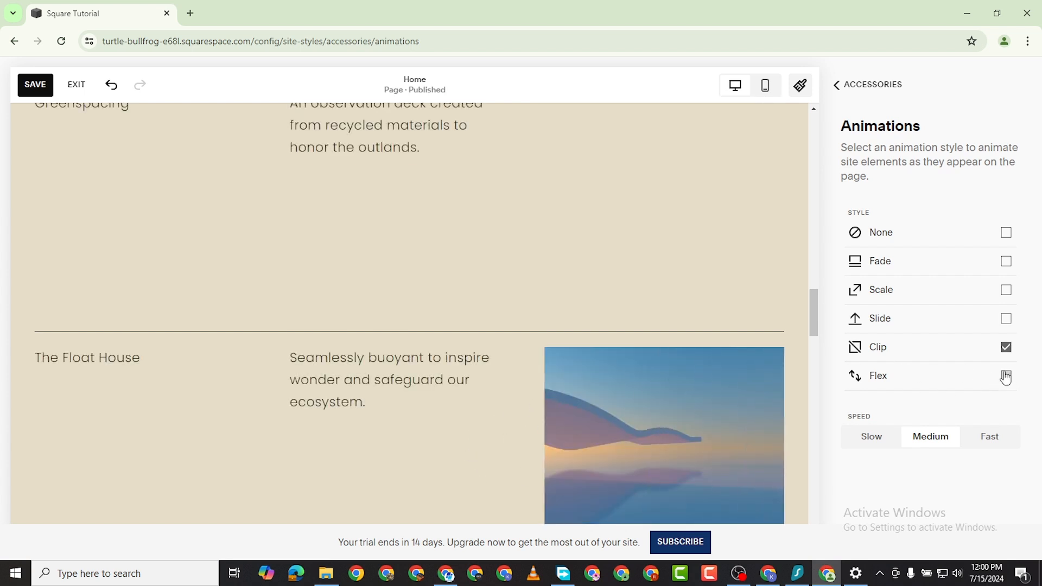
{"action": "left_click", "coordinate": [937, 400]}
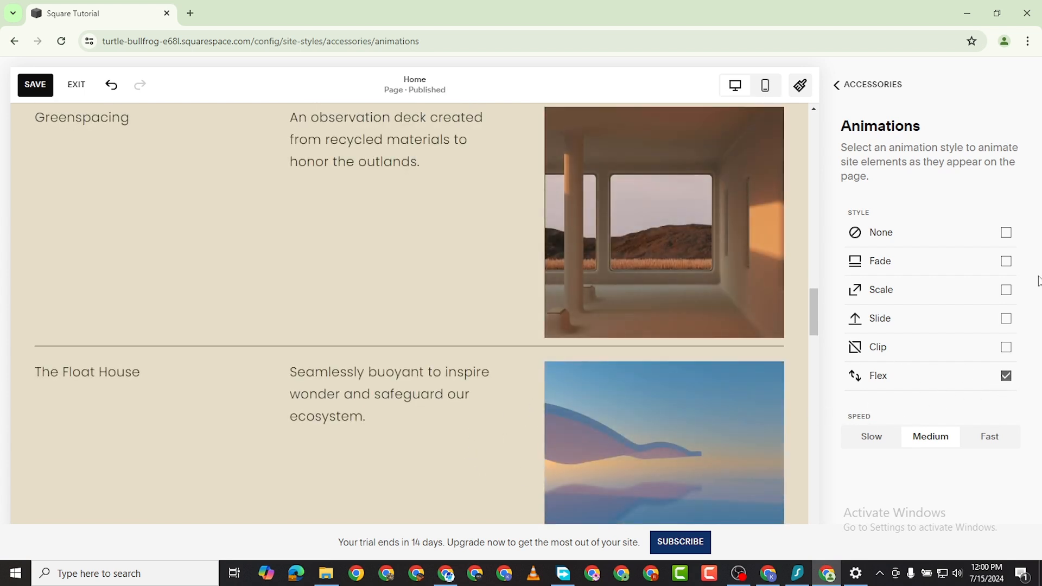
{"action": "left_click", "coordinate": [1005, 261]}
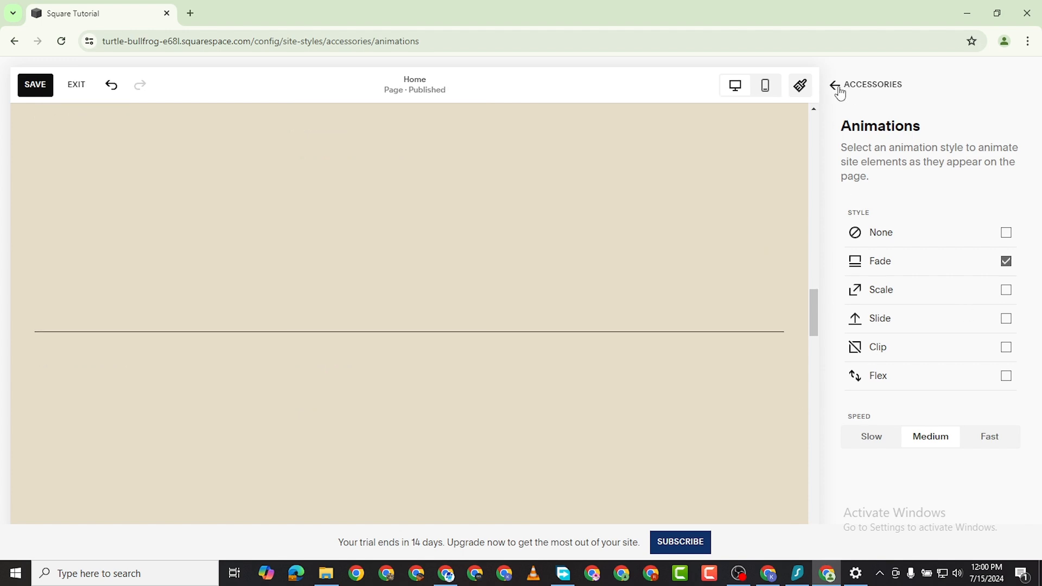
{"action": "left_click", "coordinate": [838, 85]}
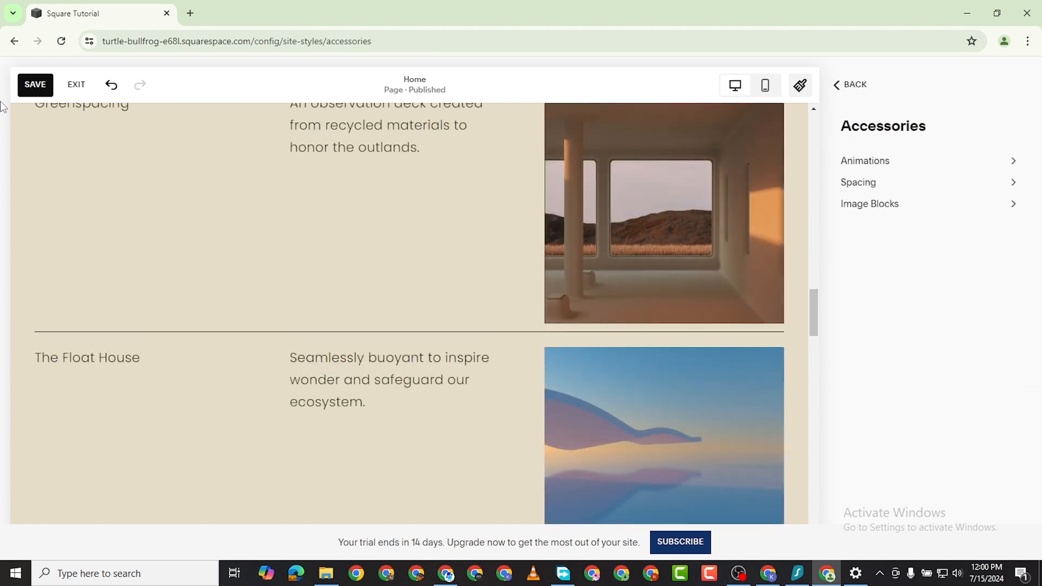
Try a site margin of 4vw in the spacing settings and check the Projects and Explore sections of the Home page
{"action": "left_click", "coordinate": [1008, 185]}
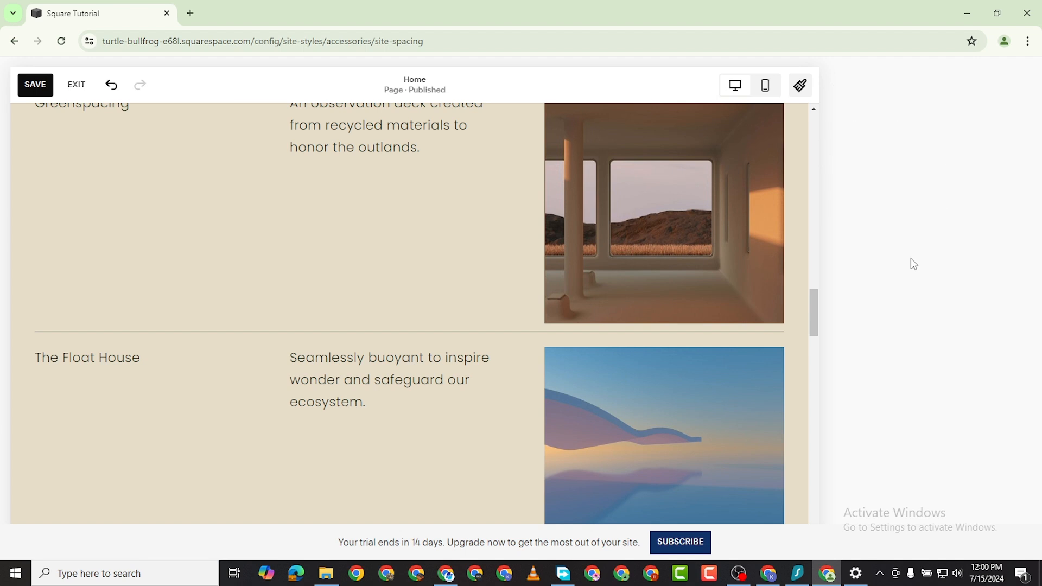
{"action": "scroll", "coordinate": [429, 303], "scroll_direction": "up", "scroll_amount": 8}
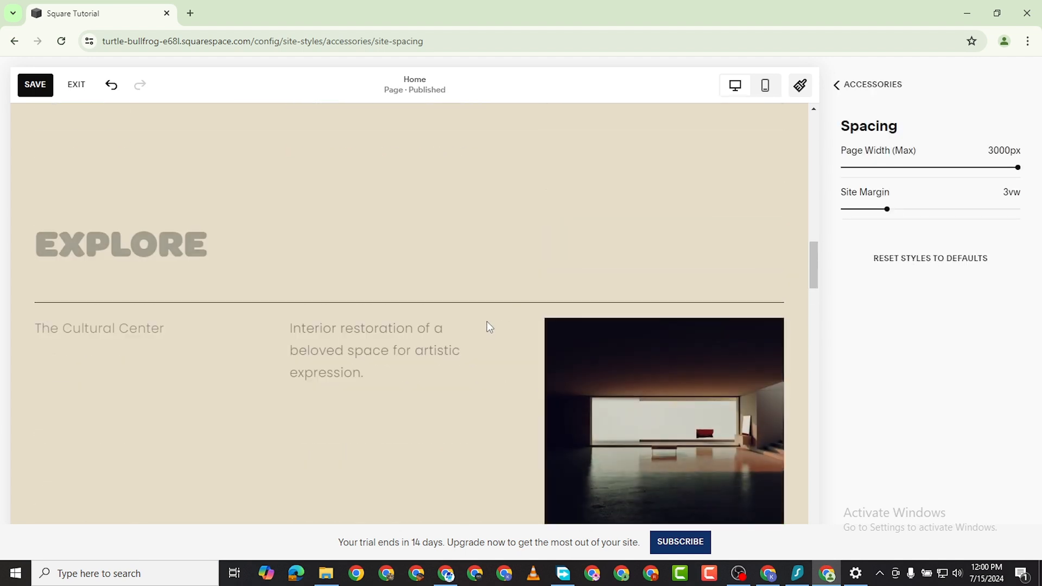
{"action": "scroll", "coordinate": [667, 295], "scroll_direction": "up", "scroll_amount": 5}
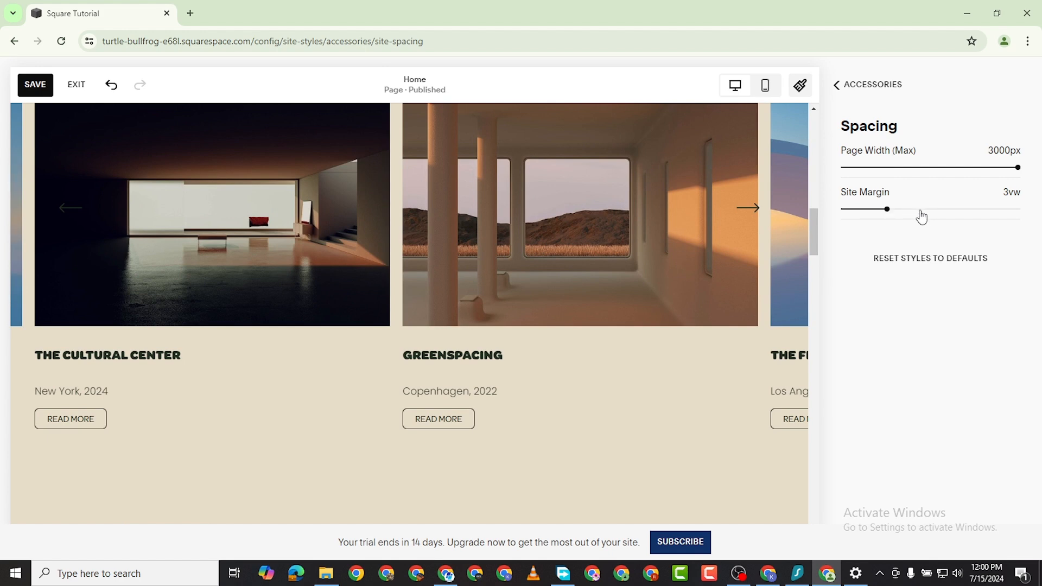
{"action": "left_click", "coordinate": [901, 210]}
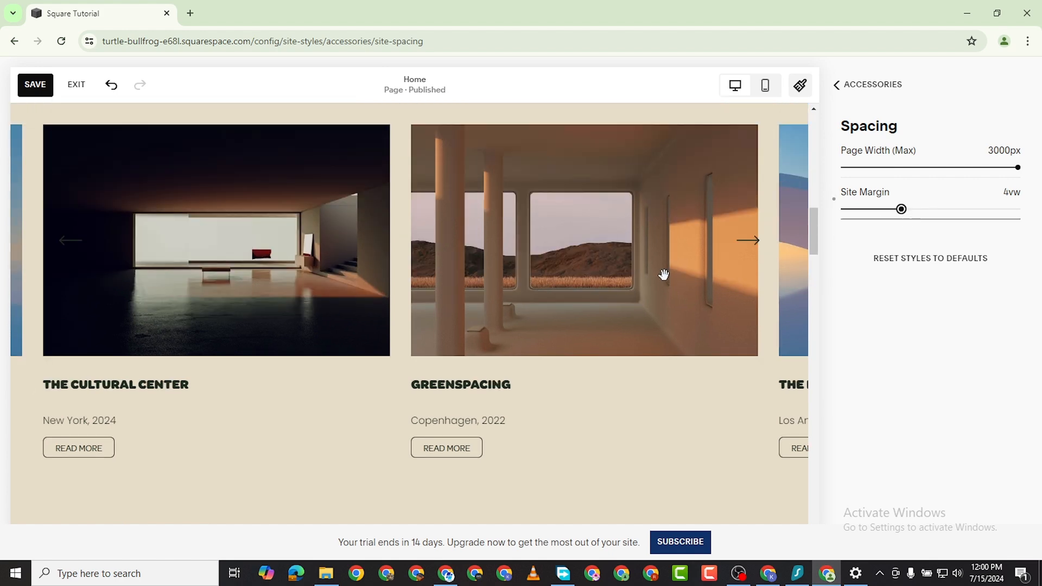
{"action": "scroll", "coordinate": [589, 347], "scroll_direction": "down", "scroll_amount": 10}
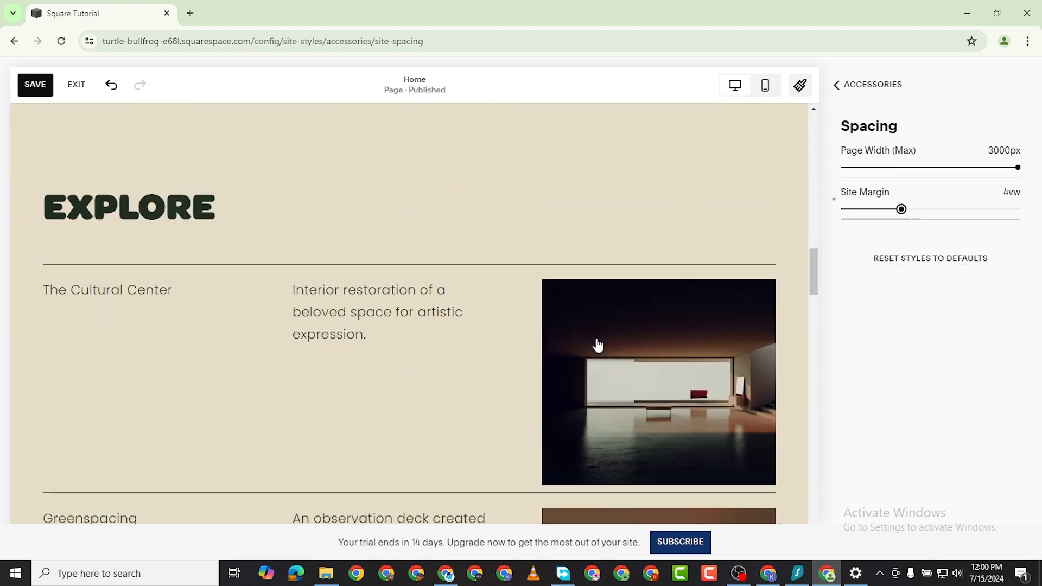
{"action": "scroll", "coordinate": [598, 345], "scroll_direction": "up", "scroll_amount": 10}
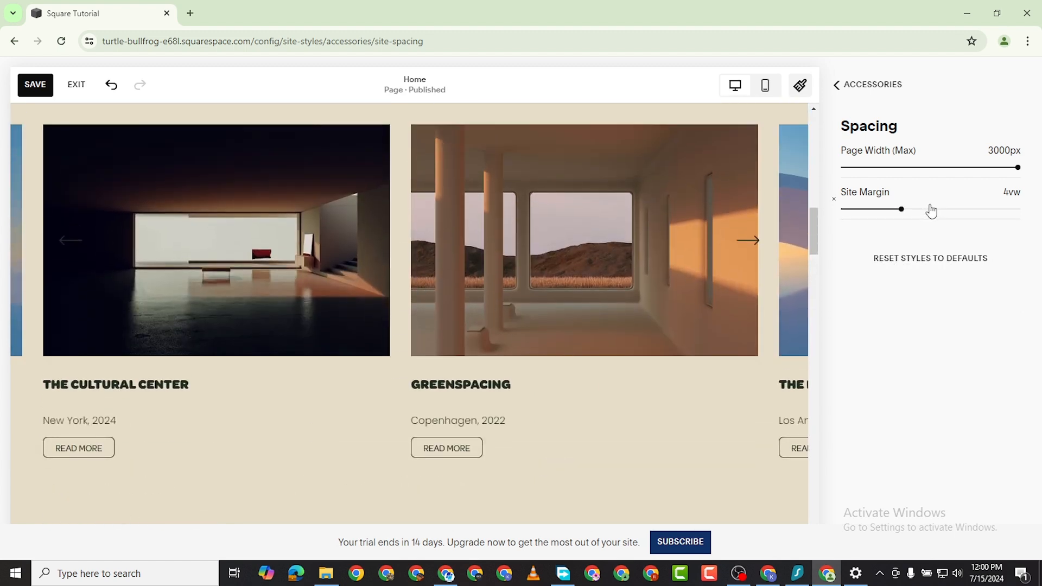
Try a site margin of 8vw, then set it back to 3vw and return to the accessories
{"action": "left_click_drag", "start_coordinate": [921, 207], "coordinate": [931, 209]}
{"action": "left_click", "coordinate": [964, 213]}
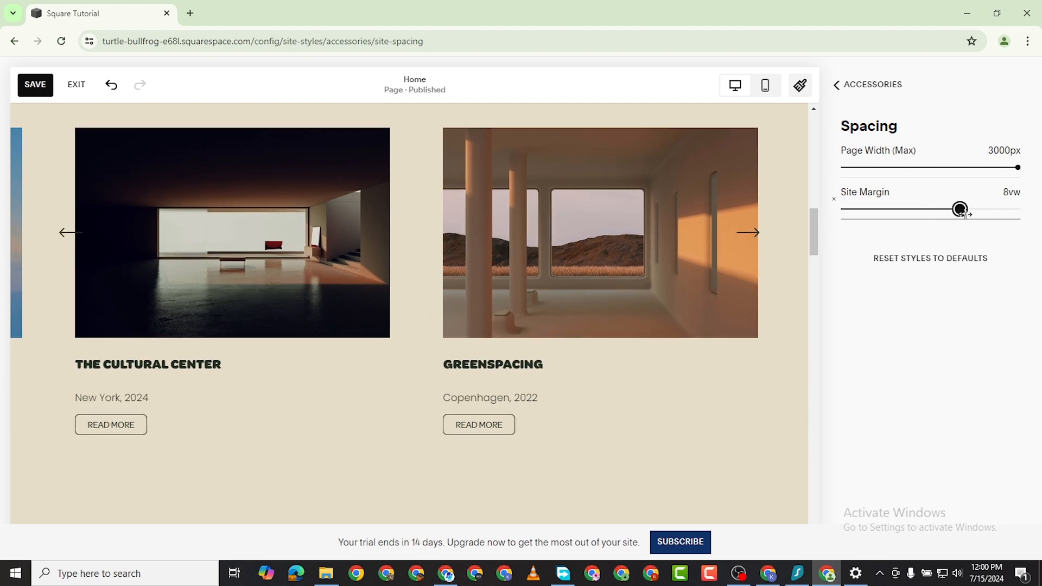
{"action": "left_click_drag", "start_coordinate": [964, 215], "coordinate": [890, 210]}
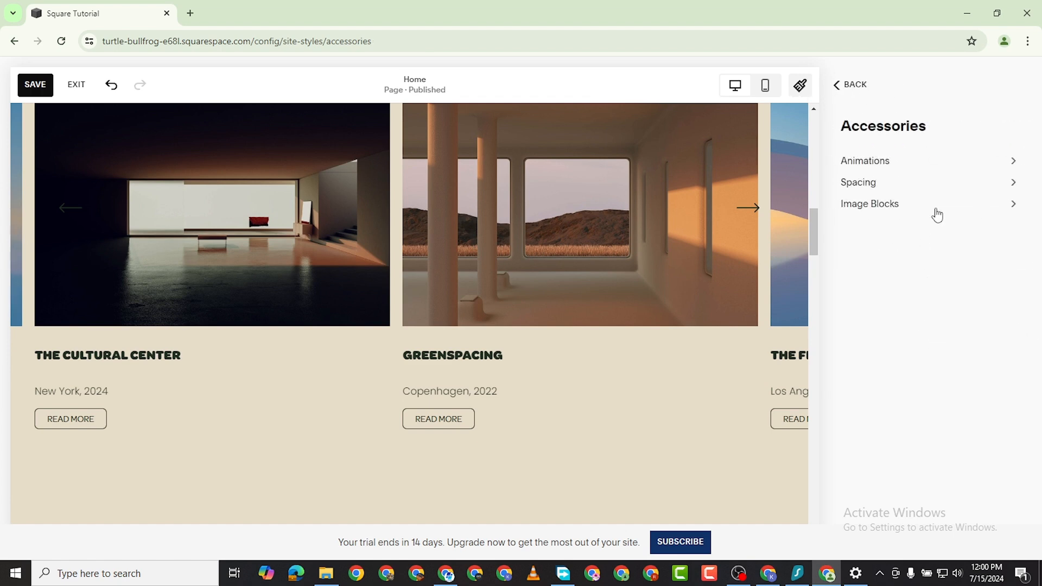
In the image block settings, set the poster title separation to 10% and look through the card and overlap options
{"action": "left_click", "coordinate": [935, 209]}
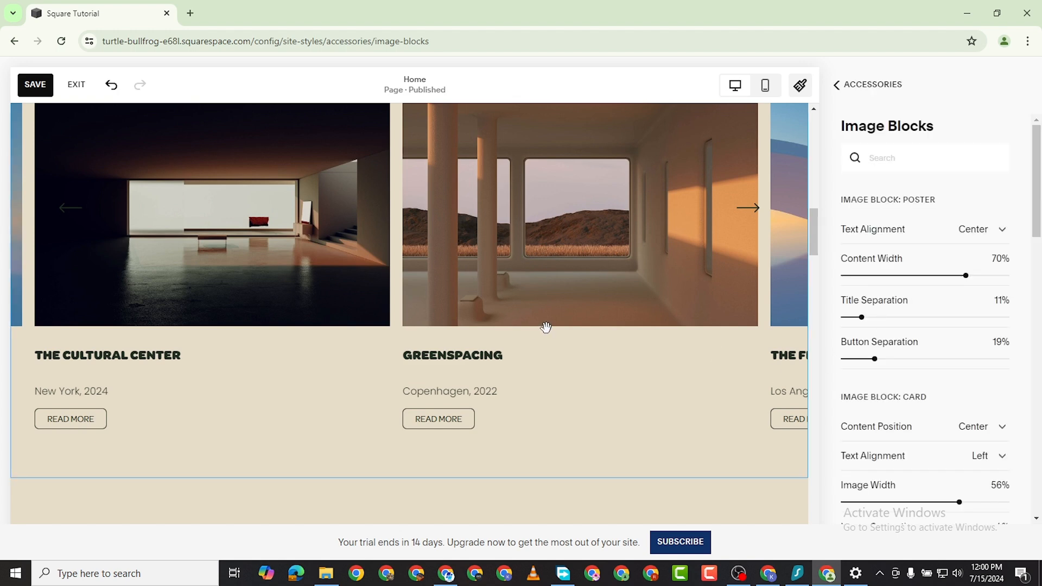
{"action": "scroll", "coordinate": [549, 327], "scroll_direction": "up", "scroll_amount": 3}
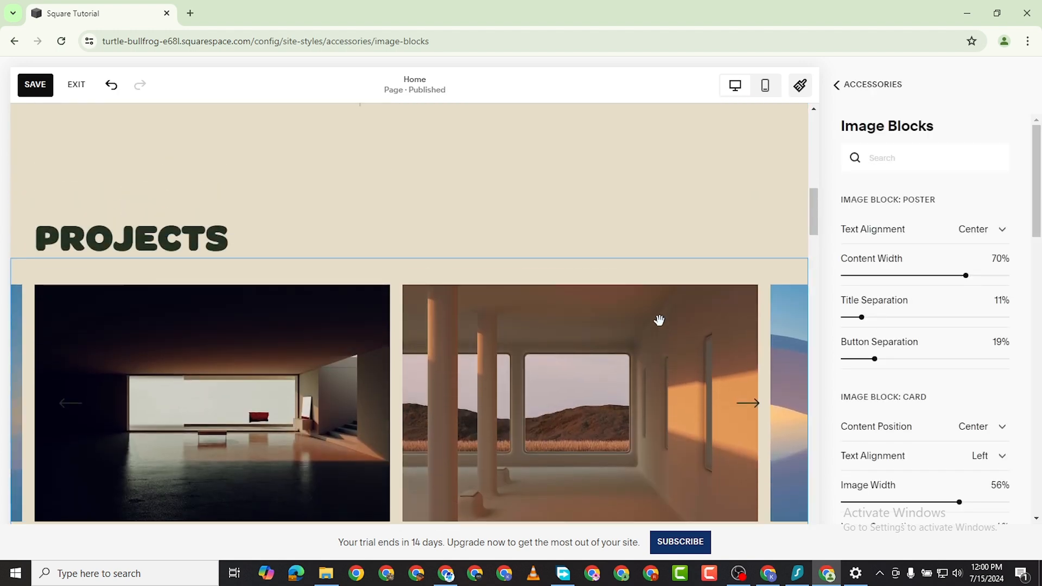
{"action": "scroll", "coordinate": [658, 321], "scroll_direction": "down", "scroll_amount": 1}
{"action": "scroll", "coordinate": [830, 315], "scroll_direction": "down", "scroll_amount": 1}
{"action": "scroll", "coordinate": [747, 312], "scroll_direction": "down", "scroll_amount": 1}
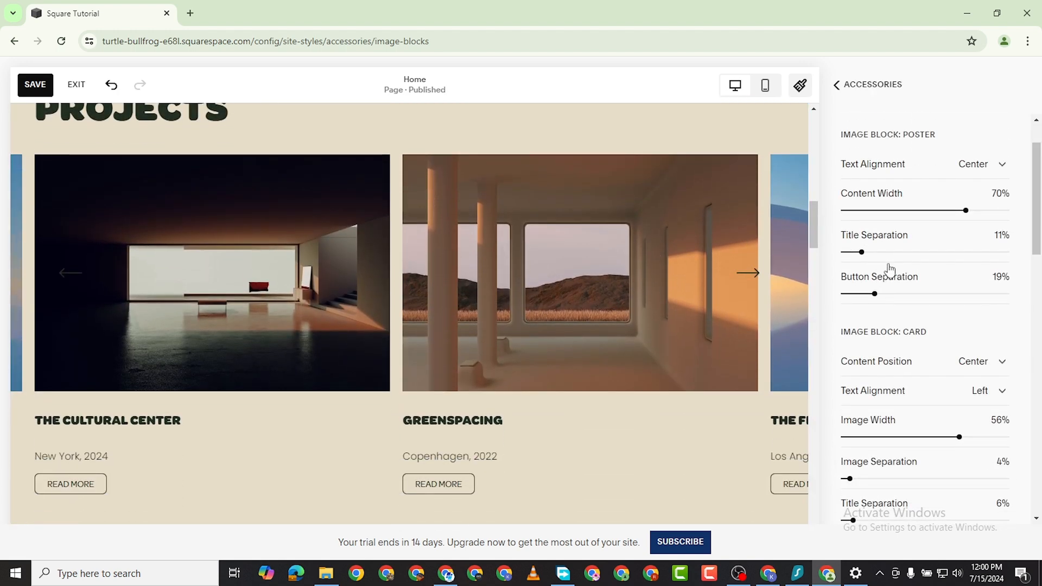
{"action": "scroll", "coordinate": [546, 335], "scroll_direction": "up", "scroll_amount": 1}
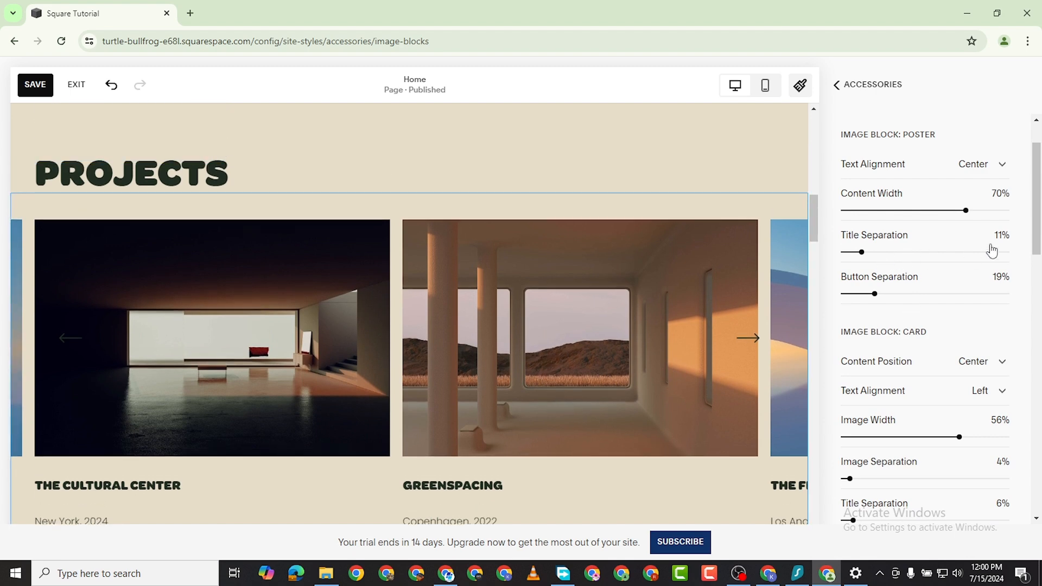
{"action": "scroll", "coordinate": [849, 259], "scroll_direction": "up", "scroll_amount": 1}
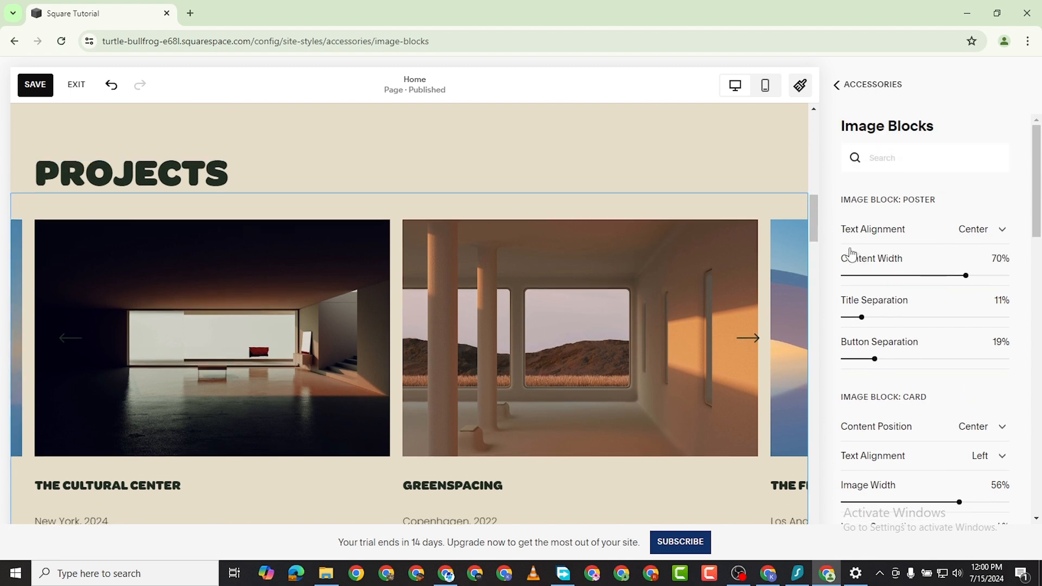
{"action": "mouse_move", "coordinate": [854, 324]}
{"action": "left_mouse_down"}
{"action": "mouse_move", "coordinate": [854, 360]}
{"action": "mouse_move", "coordinate": [870, 321]}
{"action": "left_mouse_up"}
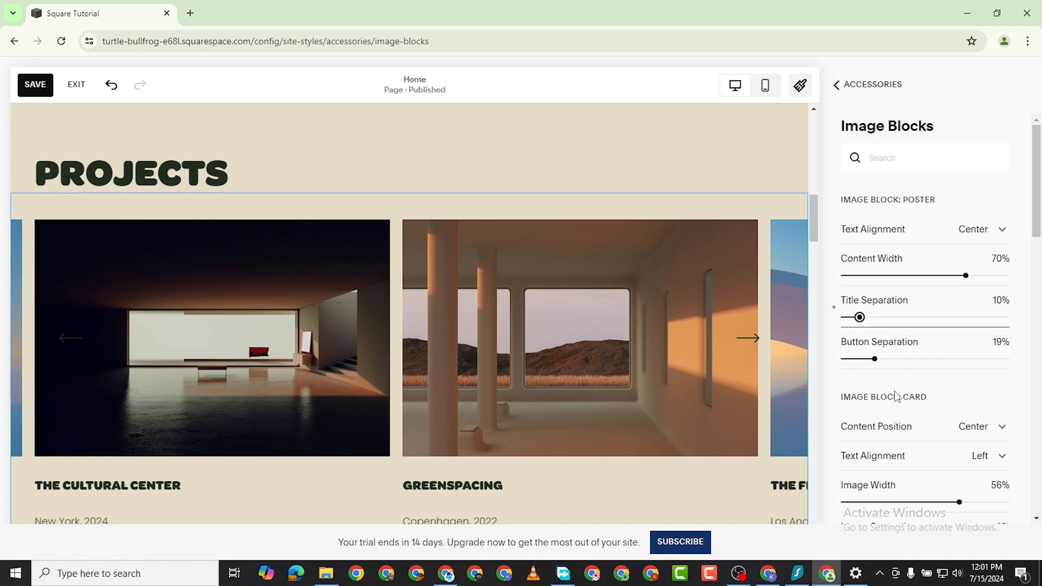
{"action": "scroll", "coordinate": [901, 348], "scroll_direction": "down", "scroll_amount": 2}
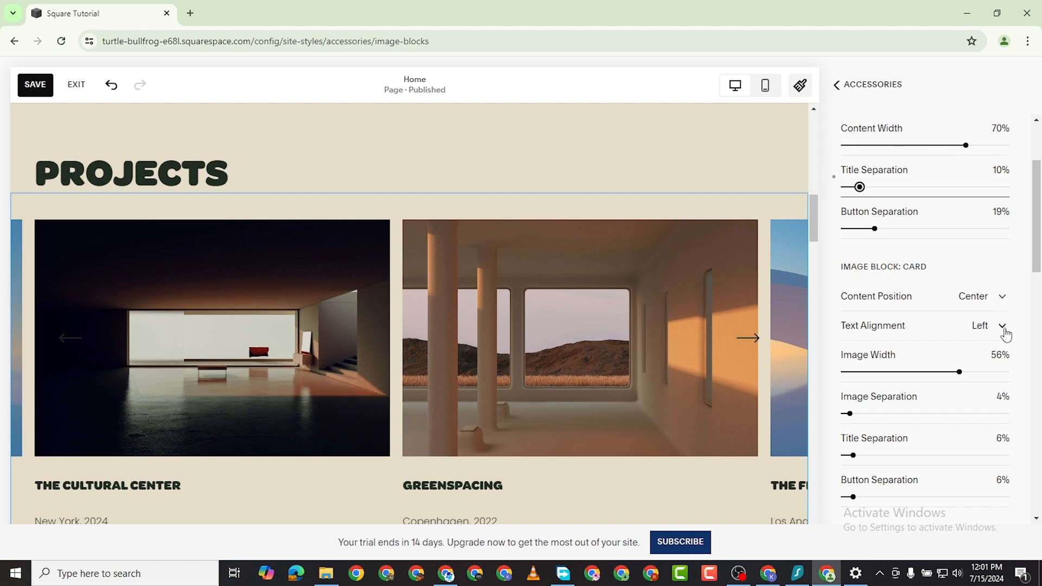
{"action": "scroll", "coordinate": [1001, 337], "scroll_direction": "down", "scroll_amount": 2}
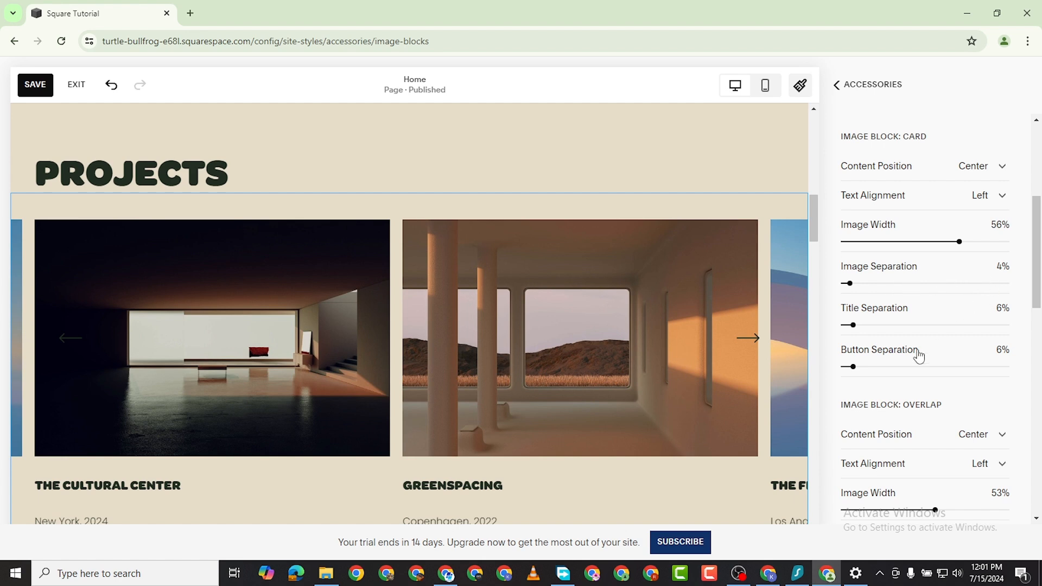
{"action": "scroll", "coordinate": [911, 361], "scroll_direction": "down", "scroll_amount": 3}
{"action": "scroll", "coordinate": [918, 372], "scroll_direction": "up", "scroll_amount": 7}
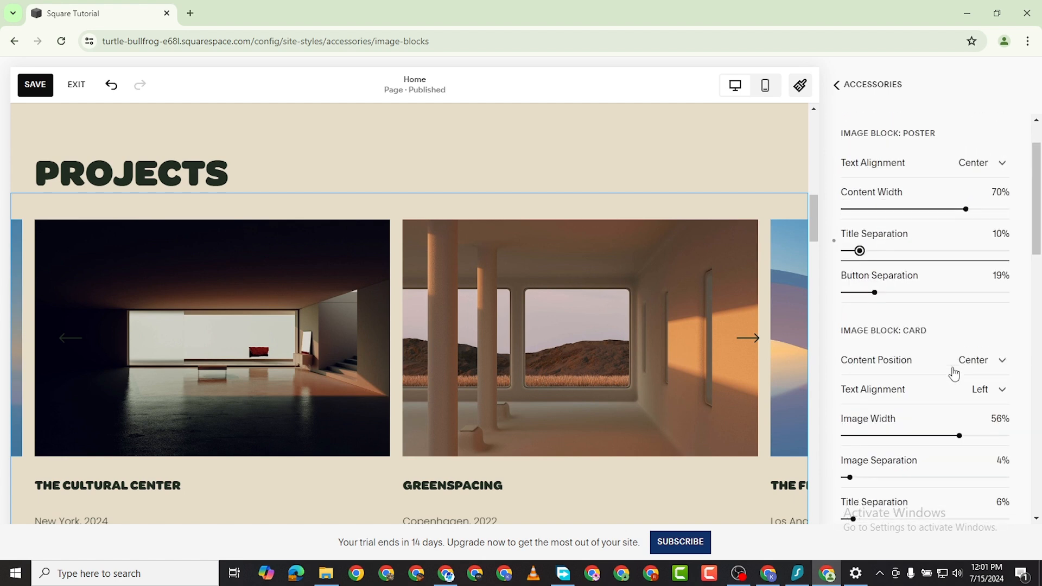
Leave the image block settings, save the site style changes and exit the editor to the Pages list
{"action": "left_click", "coordinate": [838, 84]}
{"action": "left_click", "coordinate": [33, 87]}
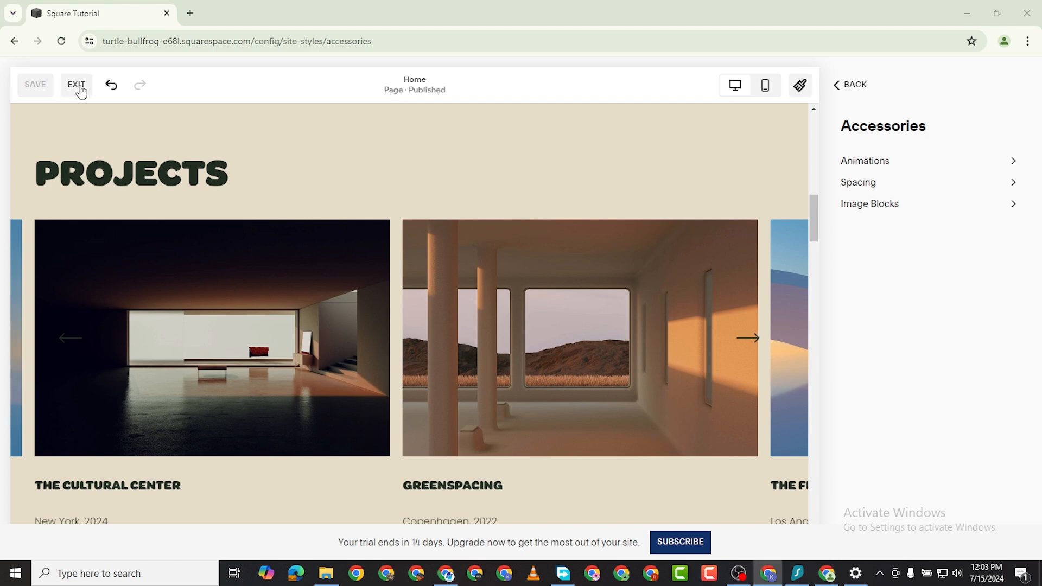
{"action": "left_click", "coordinate": [80, 88]}
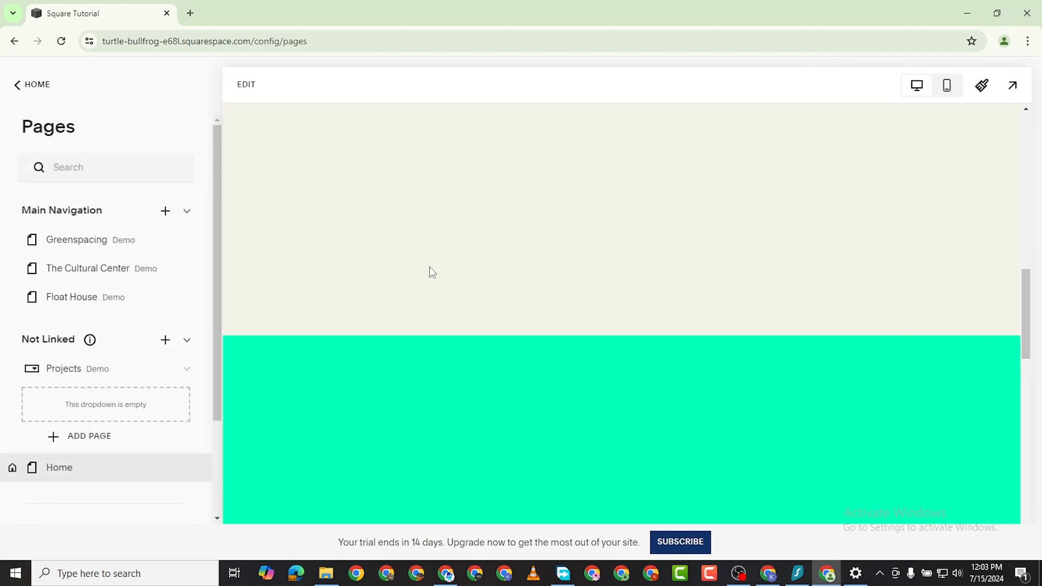
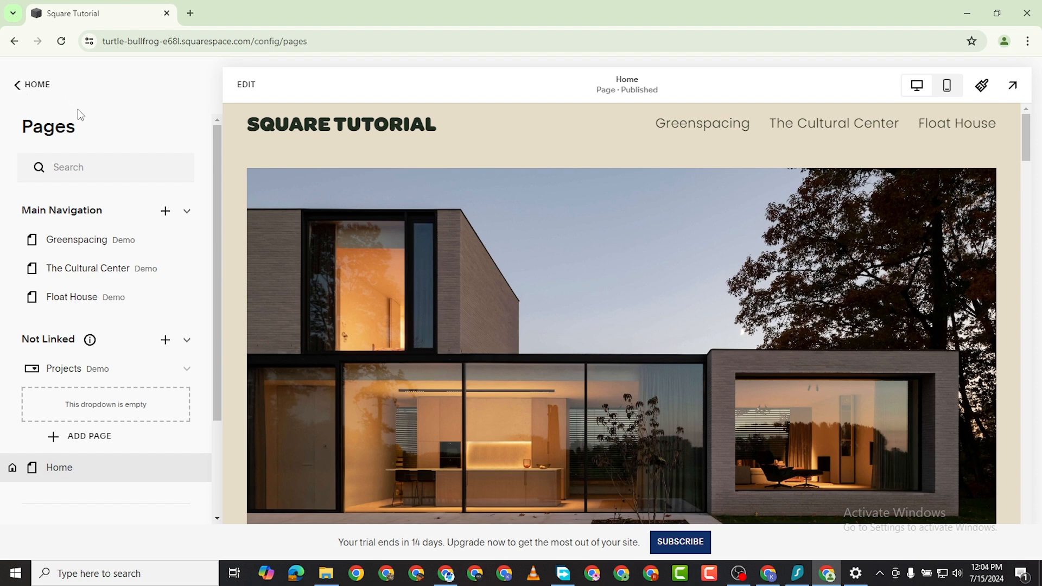
Return to the main website dashboard, open the subscription plans and look over the full plan comparison
{"action": "left_click", "coordinate": [18, 84]}
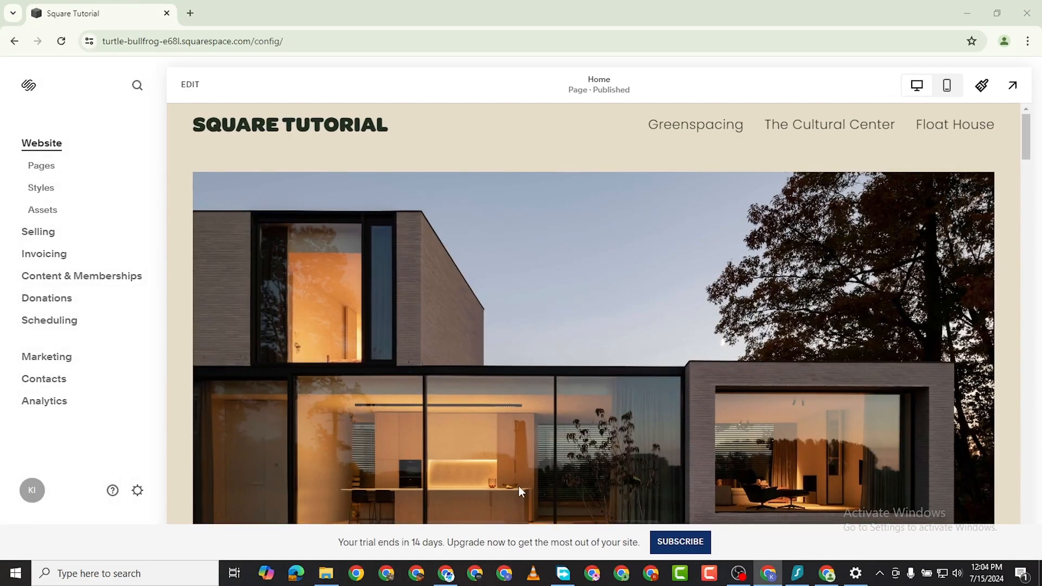
{"action": "left_click", "coordinate": [680, 541]}
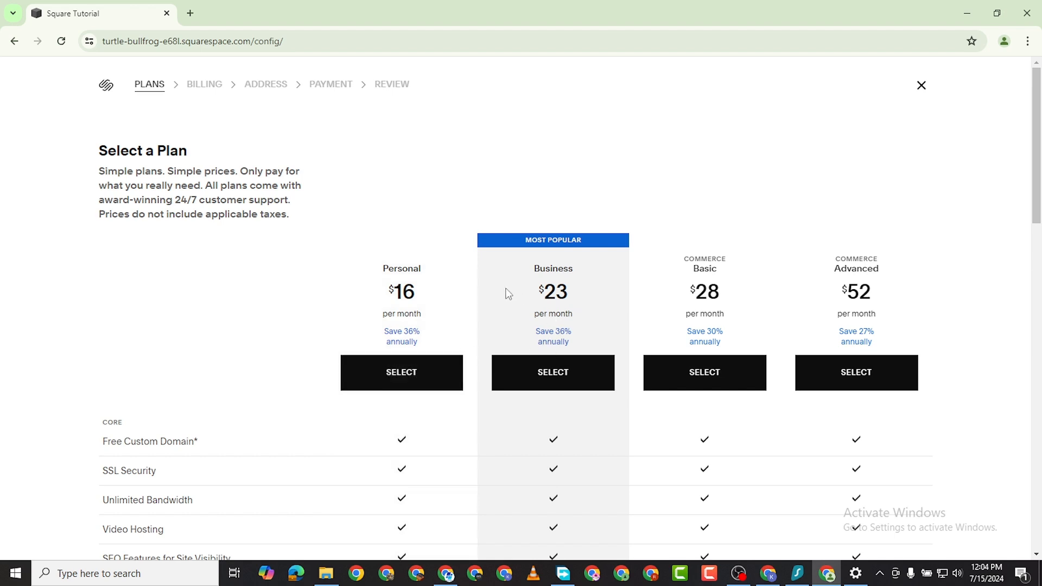
{"action": "scroll", "coordinate": [411, 358], "scroll_direction": "down", "scroll_amount": 1}
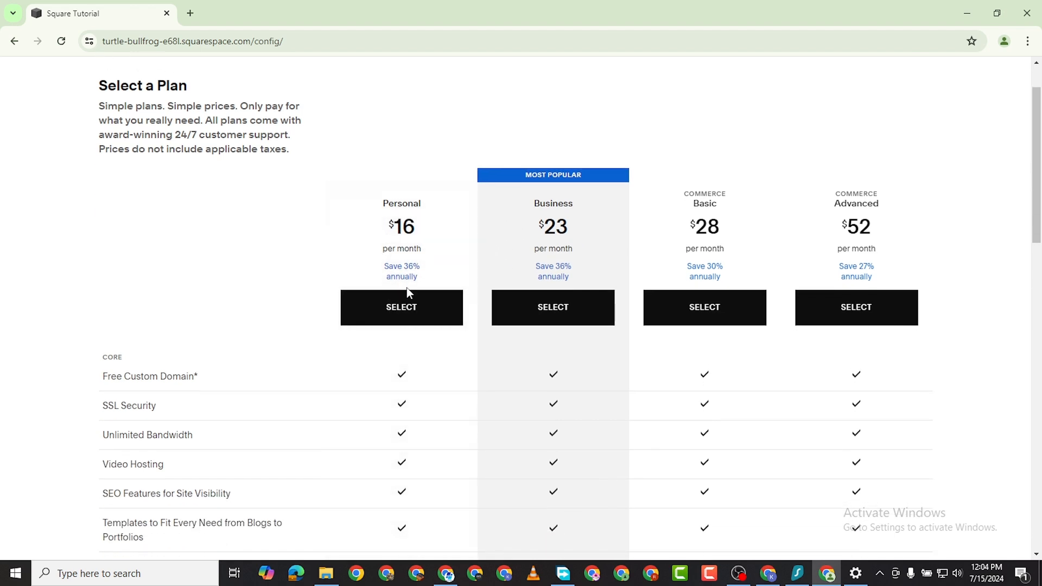
{"action": "scroll", "coordinate": [403, 286], "scroll_direction": "up", "scroll_amount": 1}
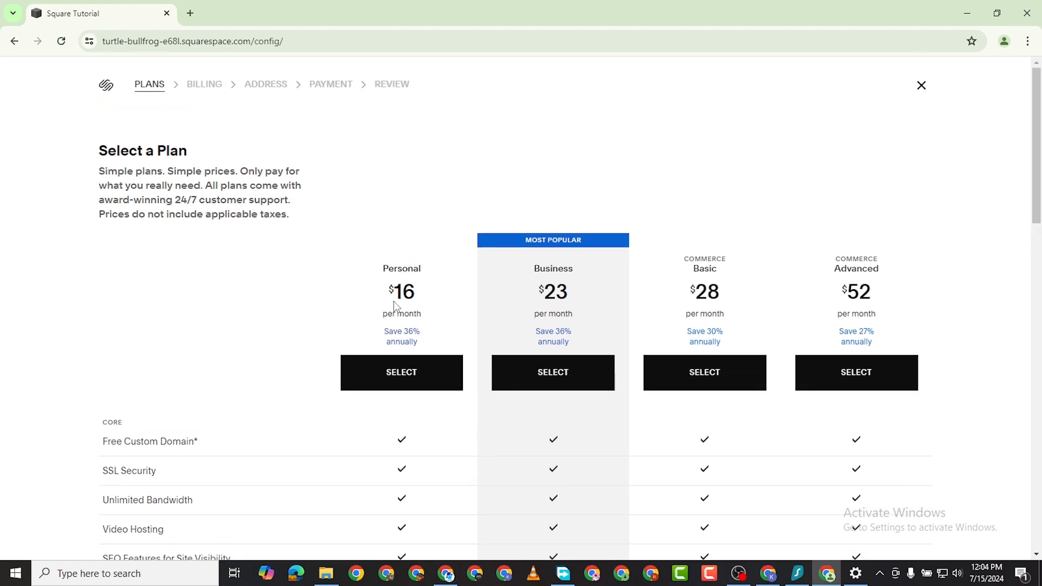
{"action": "scroll", "coordinate": [399, 325], "scroll_direction": "down", "scroll_amount": 7}
{"action": "scroll", "coordinate": [418, 328], "scroll_direction": "up", "scroll_amount": 7}
{"action": "scroll", "coordinate": [733, 238], "scroll_direction": "down", "scroll_amount": 2}
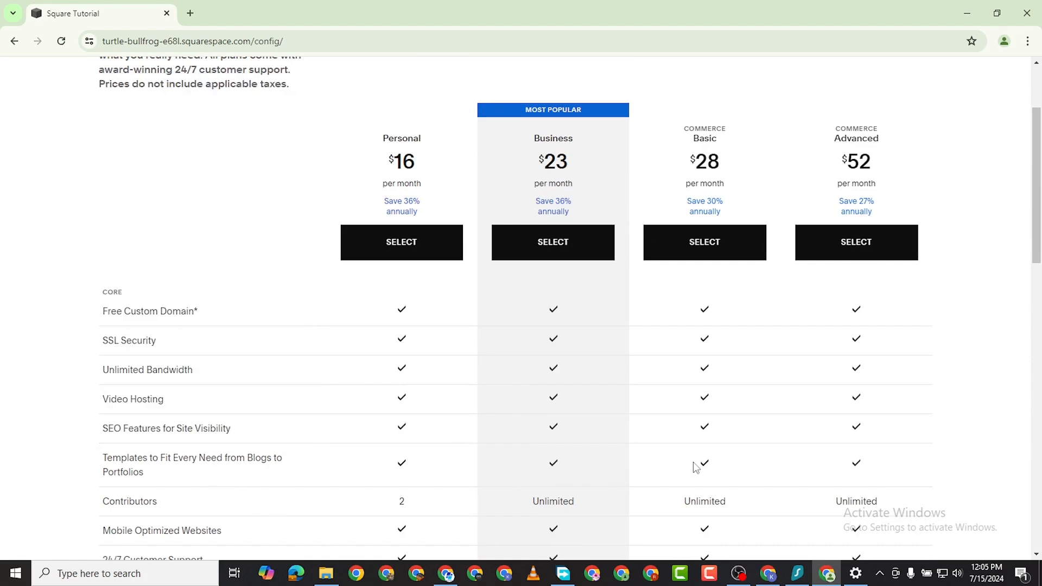
Examine the core features of the Personal plan, the Unlimited Bandwidth description and the browser's connection information for the site
{"action": "scroll", "coordinate": [696, 467], "scroll_direction": "down", "scroll_amount": 2}
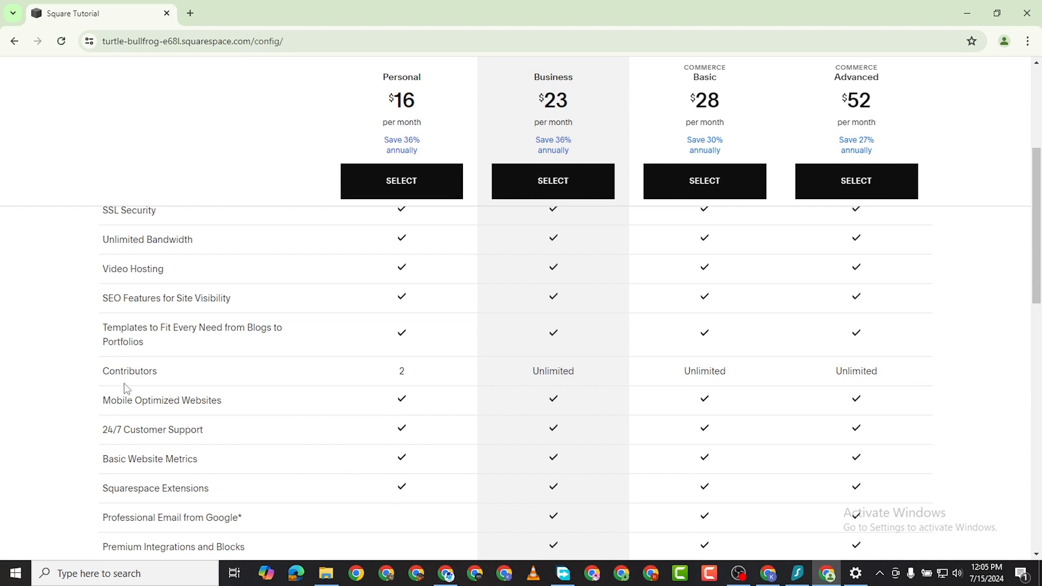
{"action": "scroll", "coordinate": [124, 389], "scroll_direction": "up", "scroll_amount": 2}
{"action": "mouse_move", "coordinate": [132, 372]}
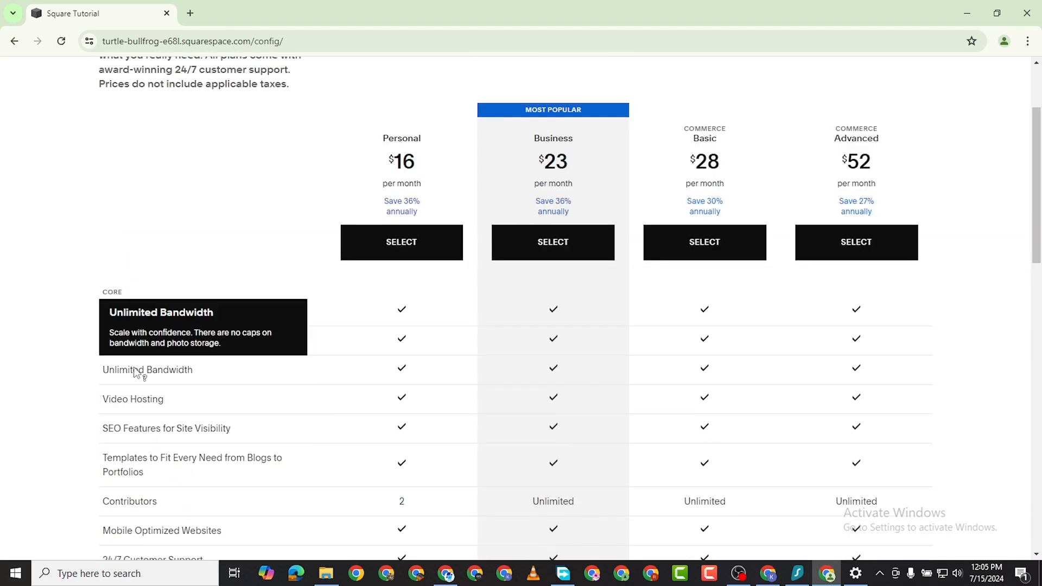
{"action": "scroll", "coordinate": [365, 475], "scroll_direction": "down", "scroll_amount": 2}
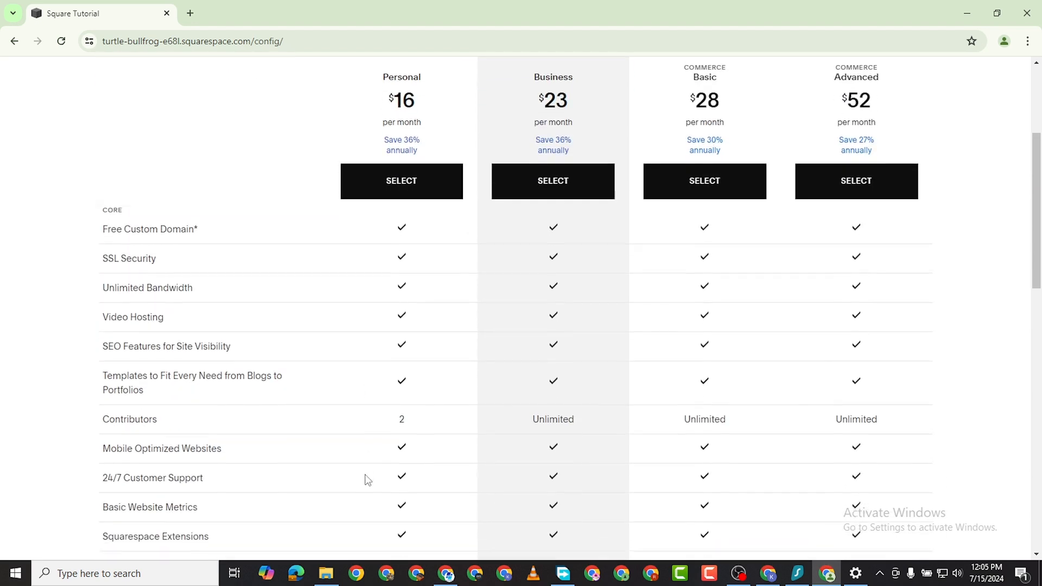
{"action": "left_click", "coordinate": [89, 40]}
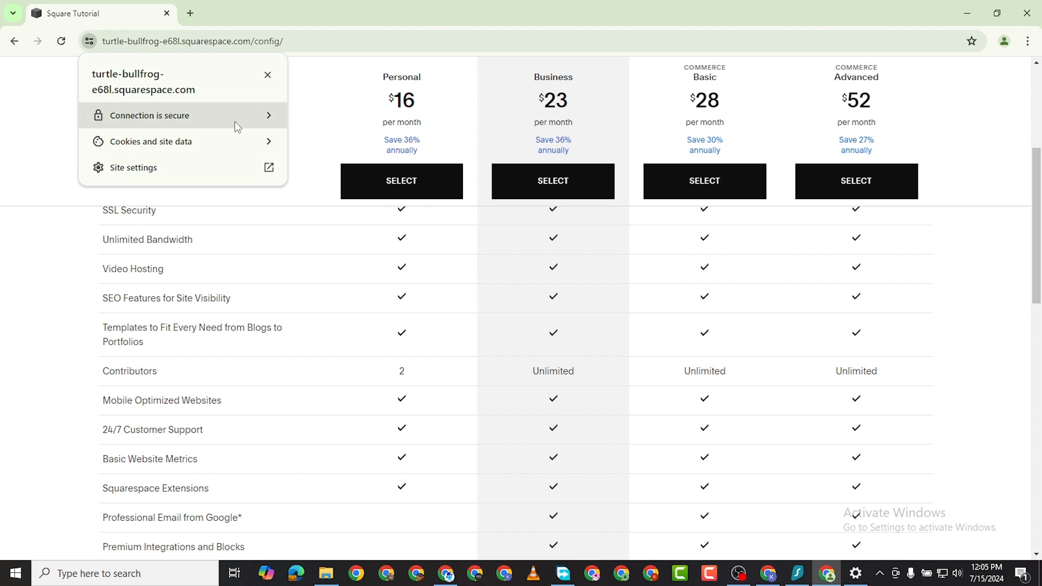
{"action": "left_click", "coordinate": [50, 299]}
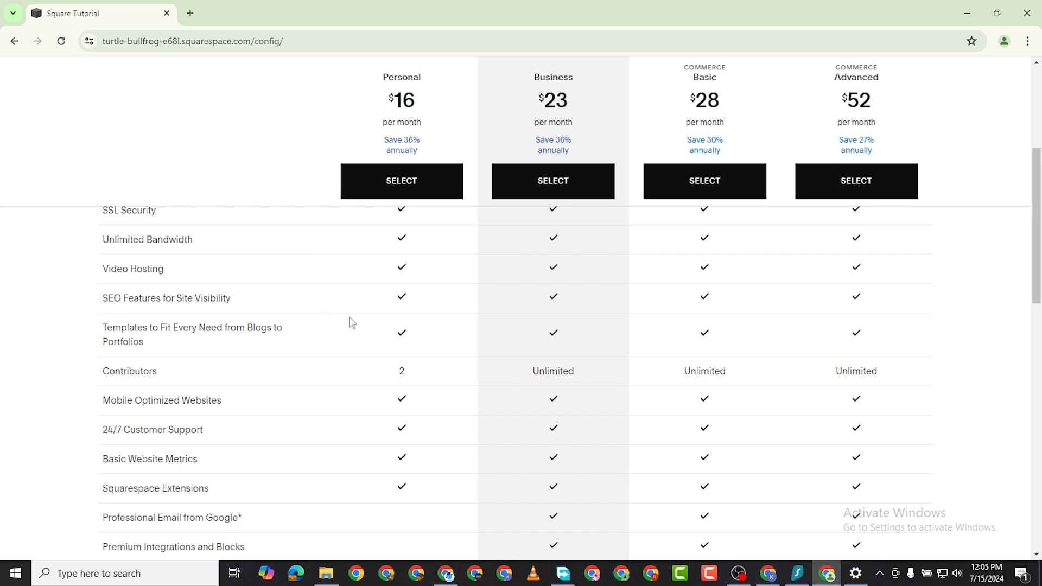
Examine the Personal plan's remaining core and commerce features, including the transaction fees for content and memberships sales
{"action": "scroll", "coordinate": [337, 421], "scroll_direction": "down", "scroll_amount": 3}
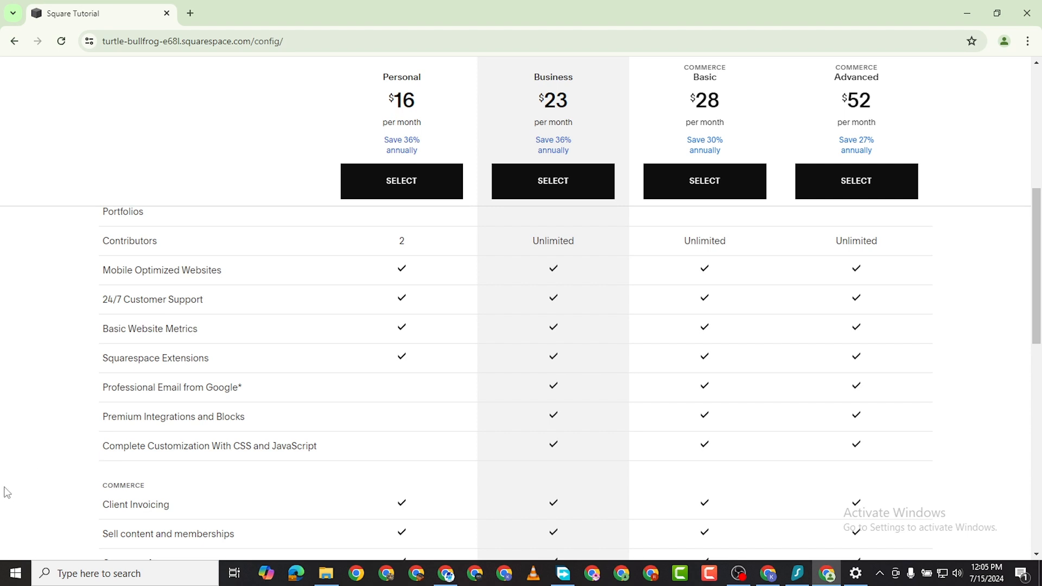
{"action": "scroll", "coordinate": [93, 460], "scroll_direction": "down", "scroll_amount": 1}
{"action": "scroll", "coordinate": [130, 463], "scroll_direction": "down", "scroll_amount": 1}
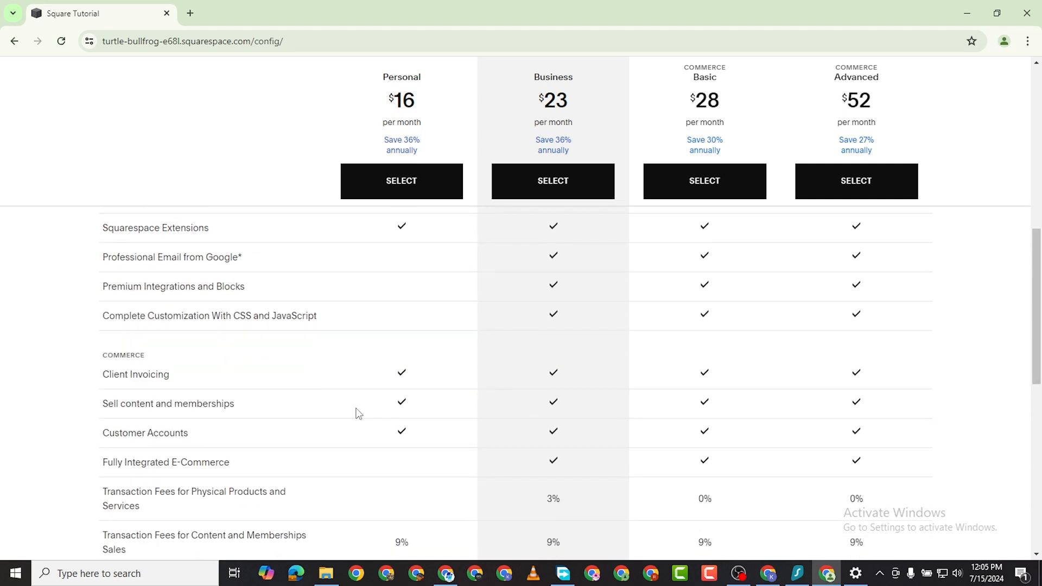
{"action": "scroll", "coordinate": [390, 447], "scroll_direction": "down", "scroll_amount": 2}
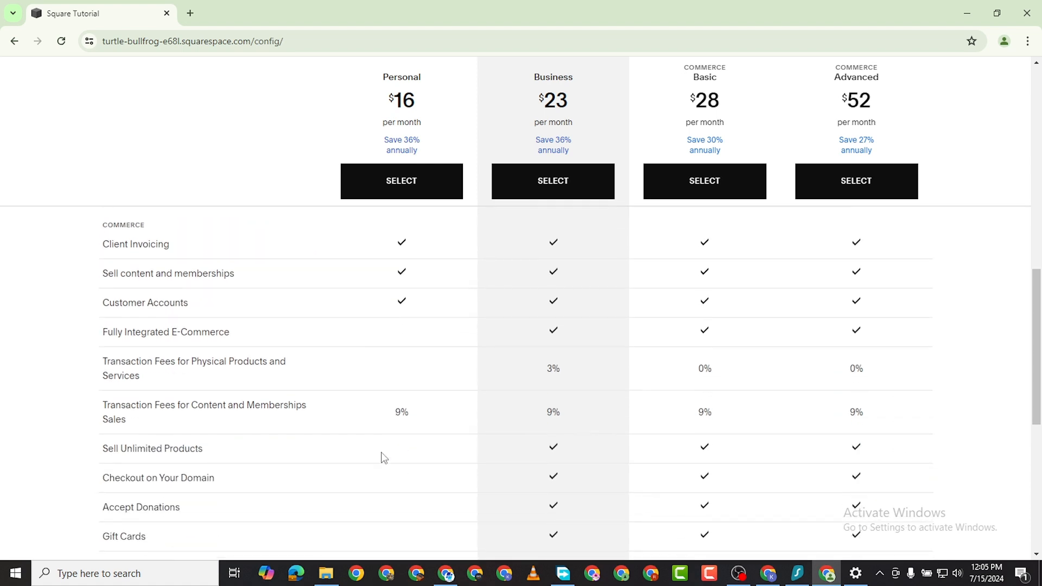
{"action": "mouse_move", "coordinate": [244, 424]}
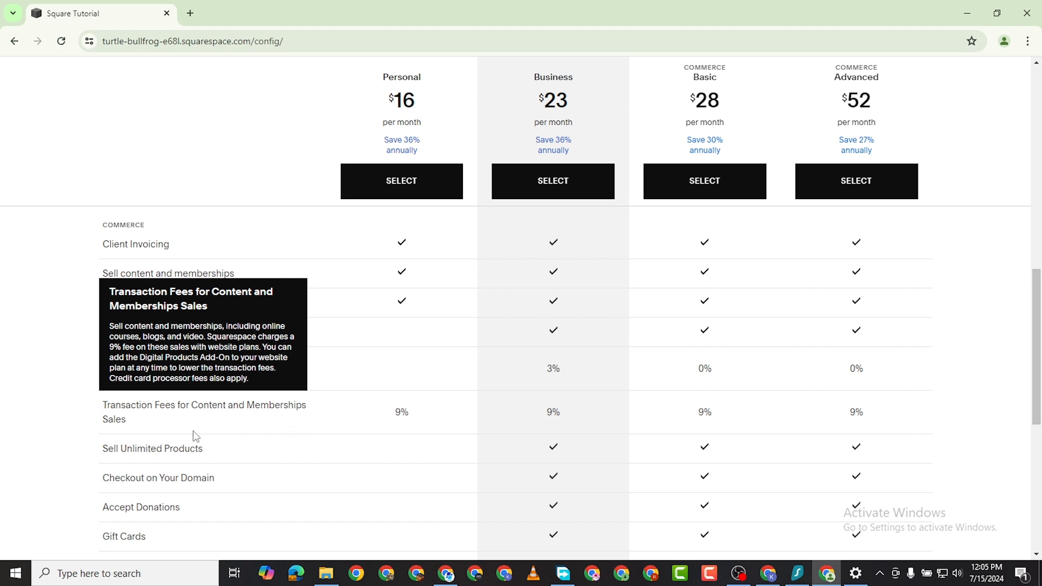
{"action": "scroll", "coordinate": [185, 443], "scroll_direction": "down", "scroll_amount": 3}
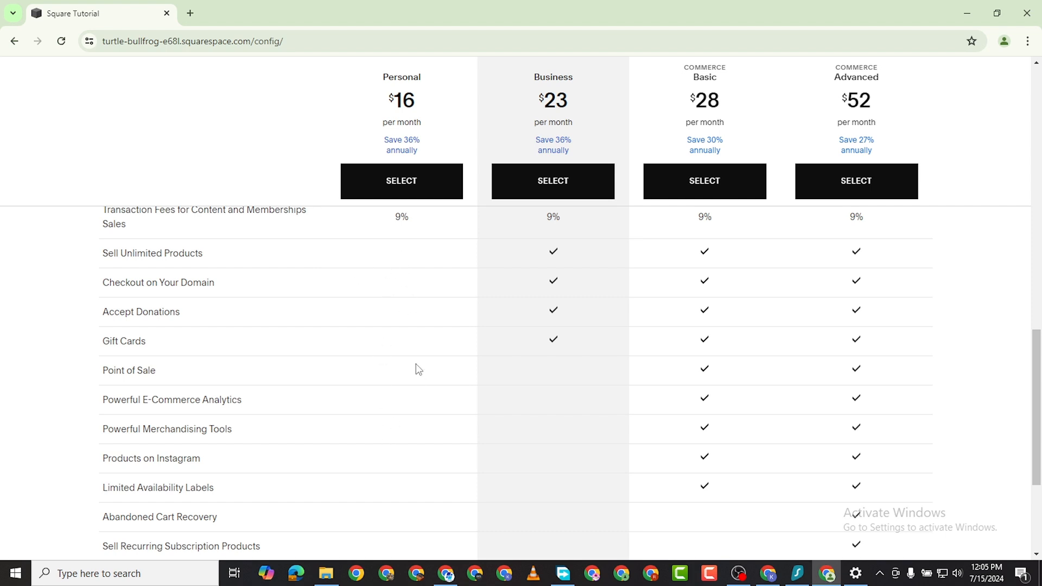
{"action": "mouse_move", "coordinate": [177, 294]}
{"action": "mouse_move", "coordinate": [140, 376]}
{"action": "scroll", "coordinate": [327, 390], "scroll_direction": "down", "scroll_amount": 4}
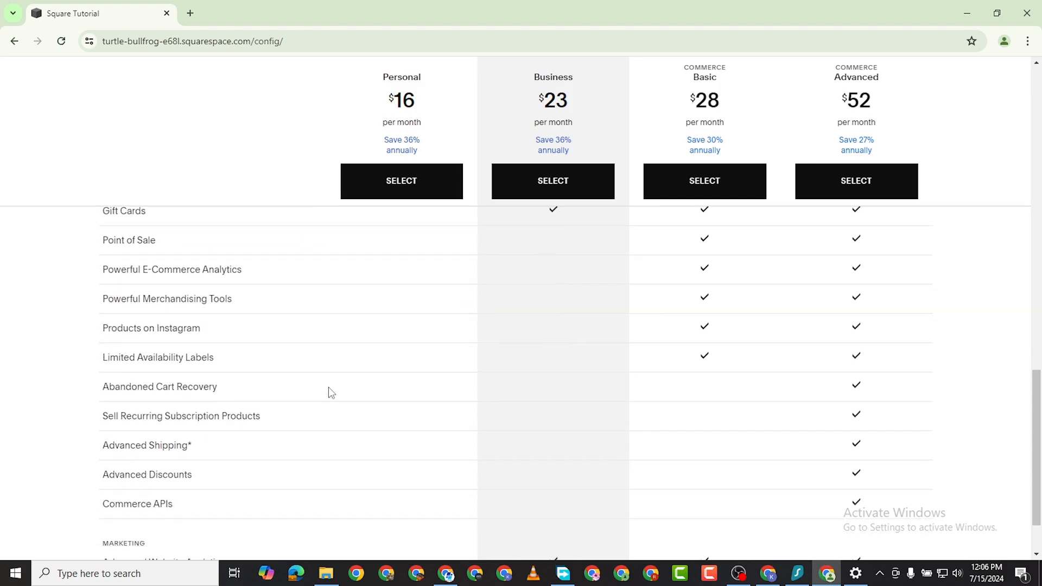
Return to the start of the comparison and examine the price and core features of the Business plan
{"action": "scroll", "coordinate": [328, 387], "scroll_direction": "up", "scroll_amount": 15}
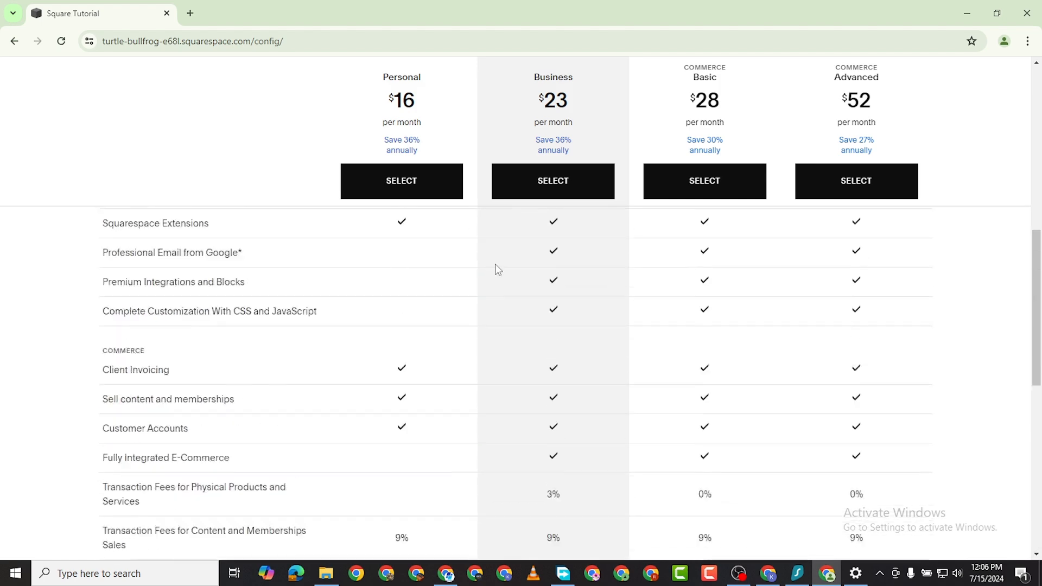
{"action": "scroll", "coordinate": [568, 304], "scroll_direction": "down", "scroll_amount": 2}
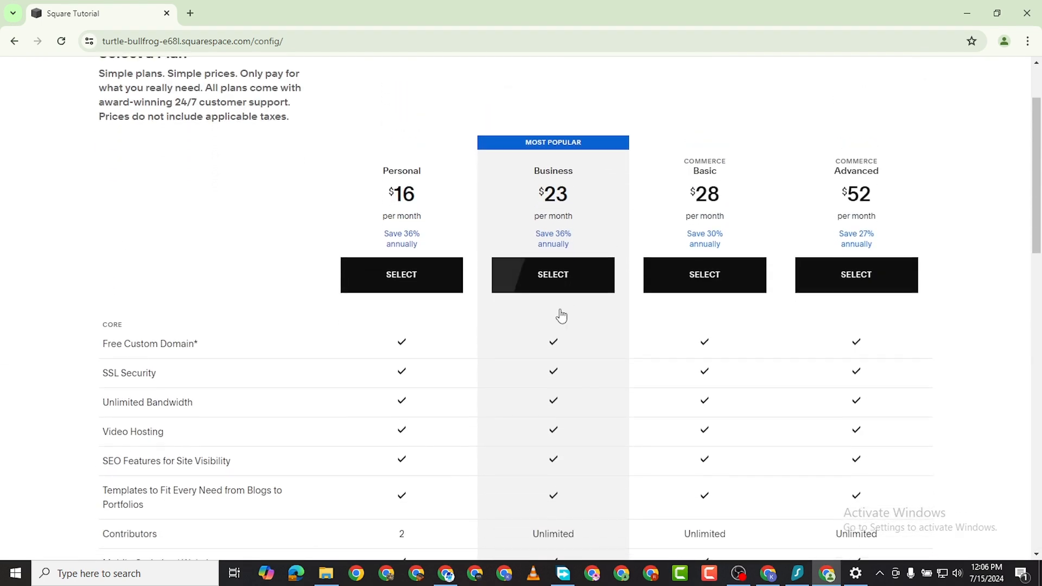
{"action": "scroll", "coordinate": [547, 288], "scroll_direction": "down", "scroll_amount": 1}
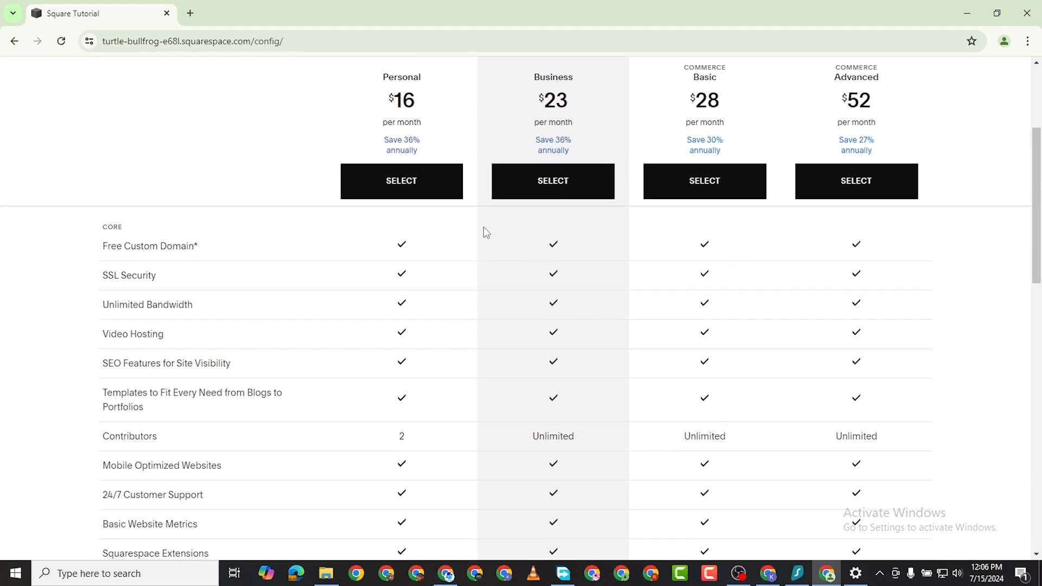
{"action": "scroll", "coordinate": [569, 344], "scroll_direction": "down", "scroll_amount": 1}
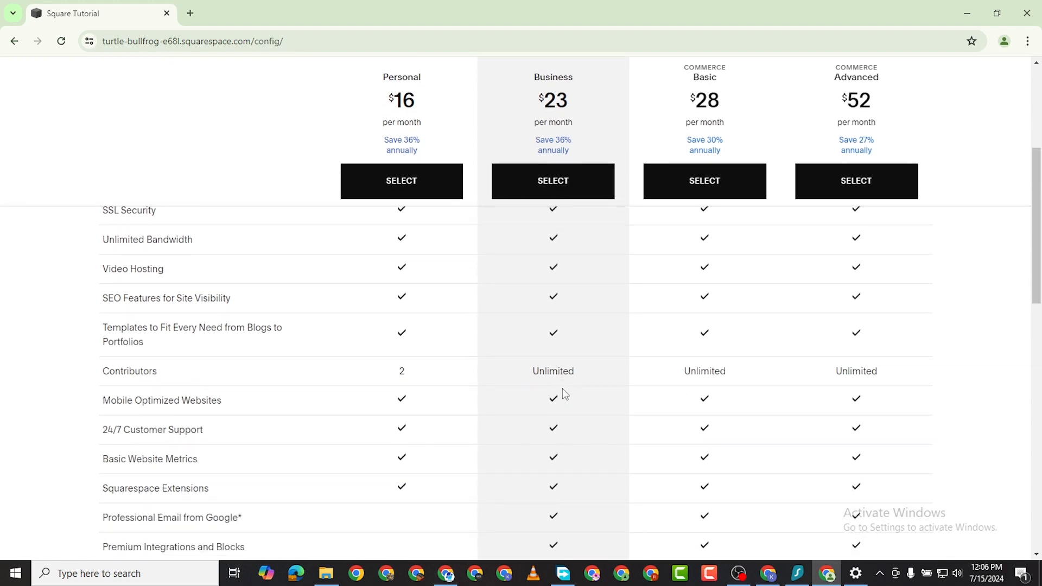
{"action": "scroll", "coordinate": [604, 315], "scroll_direction": "up", "scroll_amount": 4}
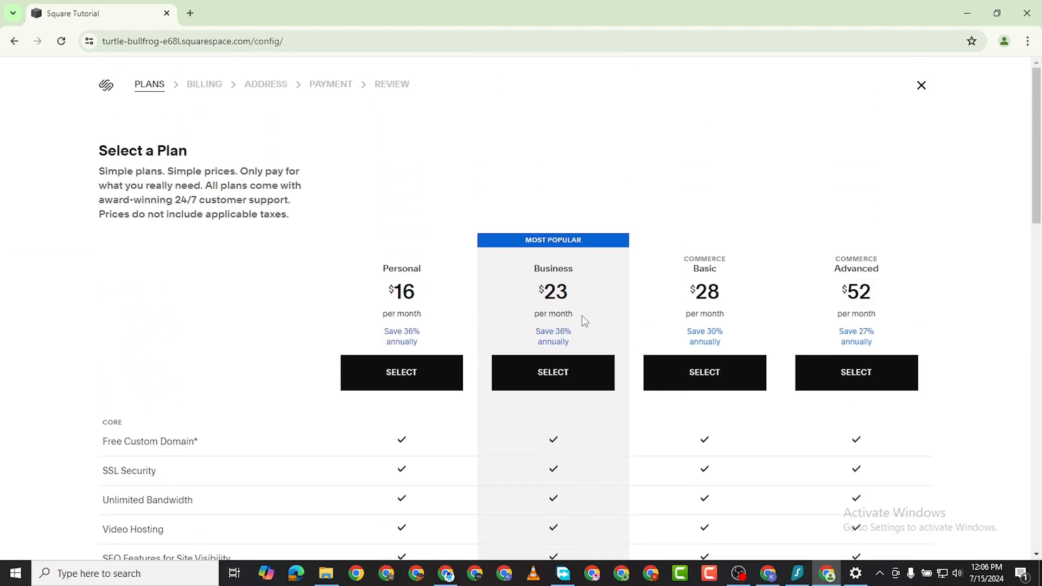
{"action": "scroll", "coordinate": [583, 315], "scroll_direction": "down", "scroll_amount": 3}
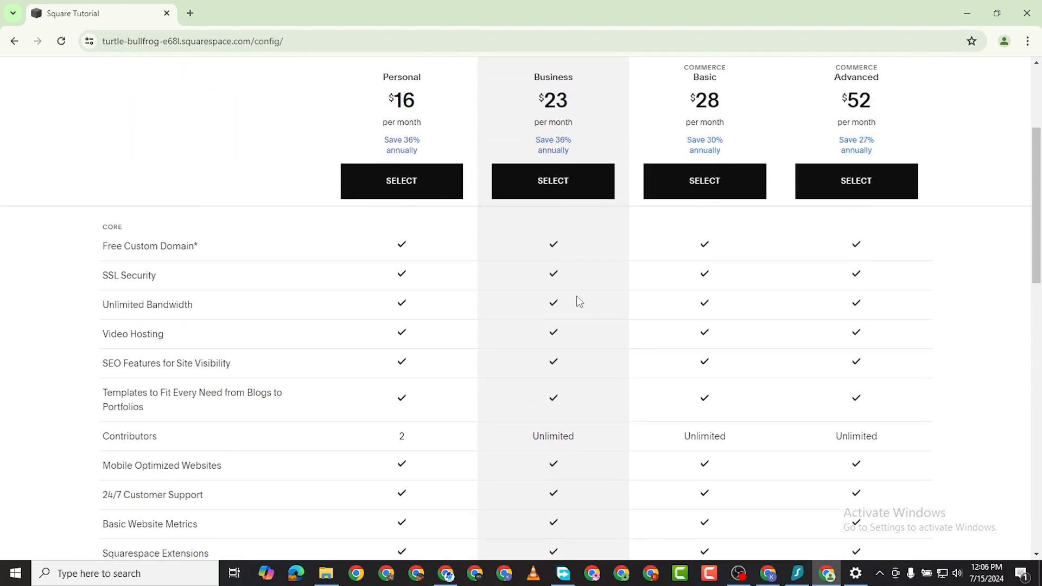
{"action": "scroll", "coordinate": [576, 295], "scroll_direction": "up", "scroll_amount": 1}
{"action": "scroll", "coordinate": [594, 293], "scroll_direction": "down", "scroll_amount": 1}
{"action": "scroll", "coordinate": [547, 380], "scroll_direction": "down", "scroll_amount": 1}
{"action": "scroll", "coordinate": [575, 374], "scroll_direction": "down", "scroll_amount": 1}
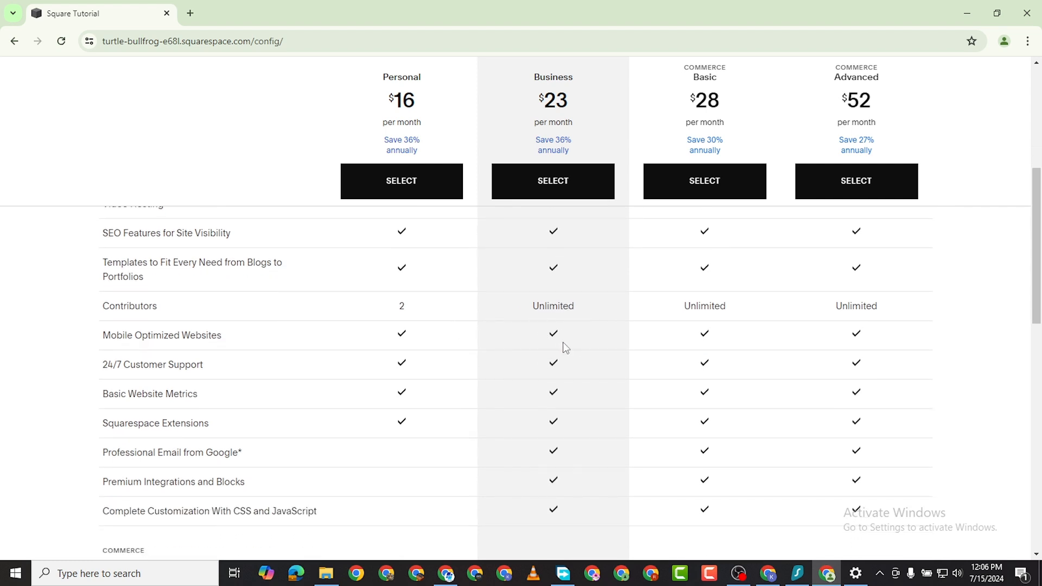
Examine the Business plan's customization and commerce features, from client invoicing and transaction fees down to gift cards
{"action": "scroll", "coordinate": [565, 364], "scroll_direction": "down", "scroll_amount": 1}
{"action": "scroll", "coordinate": [559, 380], "scroll_direction": "down", "scroll_amount": 1}
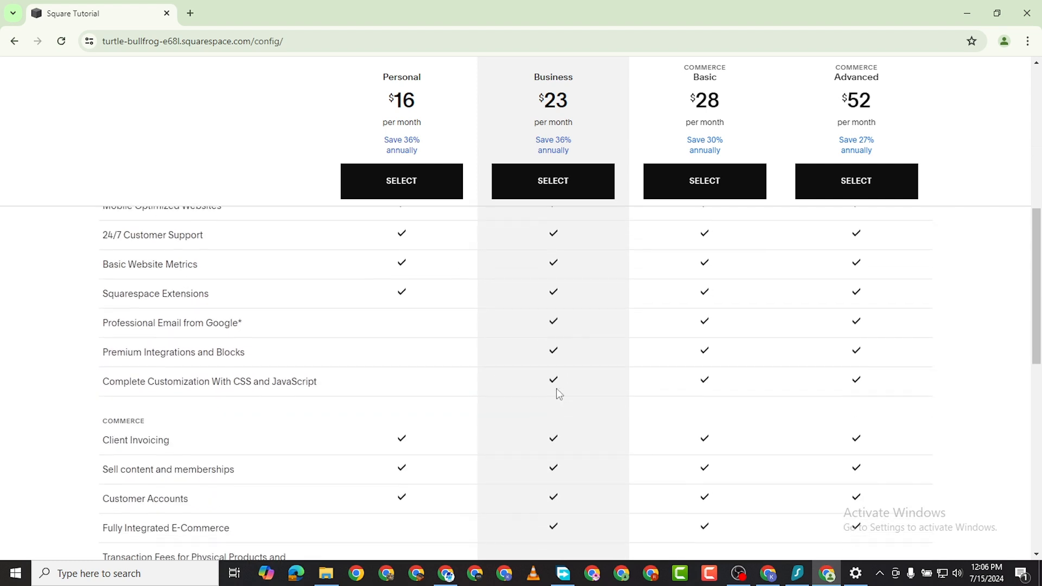
{"action": "scroll", "coordinate": [552, 358], "scroll_direction": "down", "scroll_amount": 1}
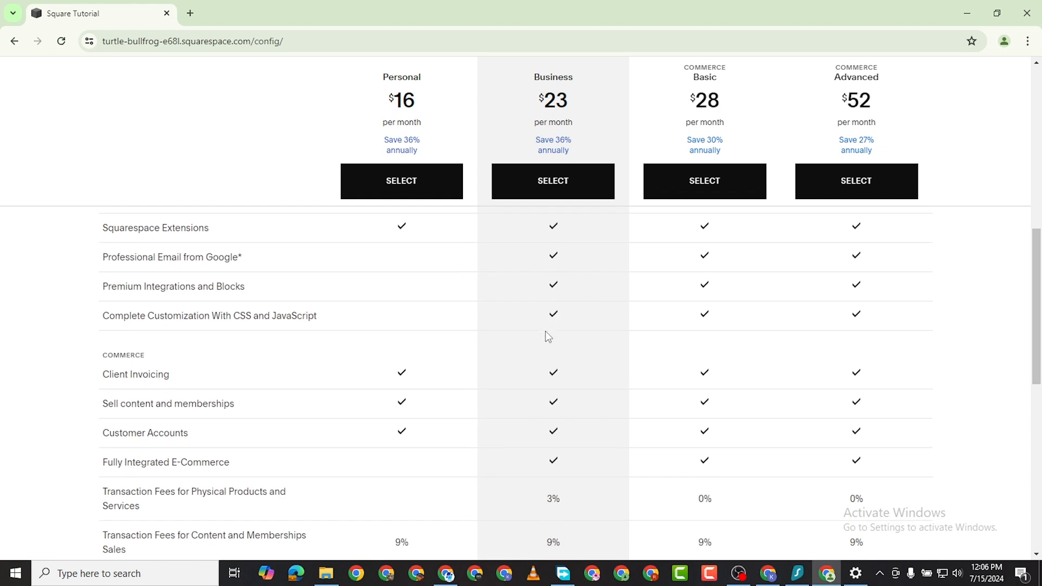
{"action": "scroll", "coordinate": [604, 337], "scroll_direction": "down", "scroll_amount": 2}
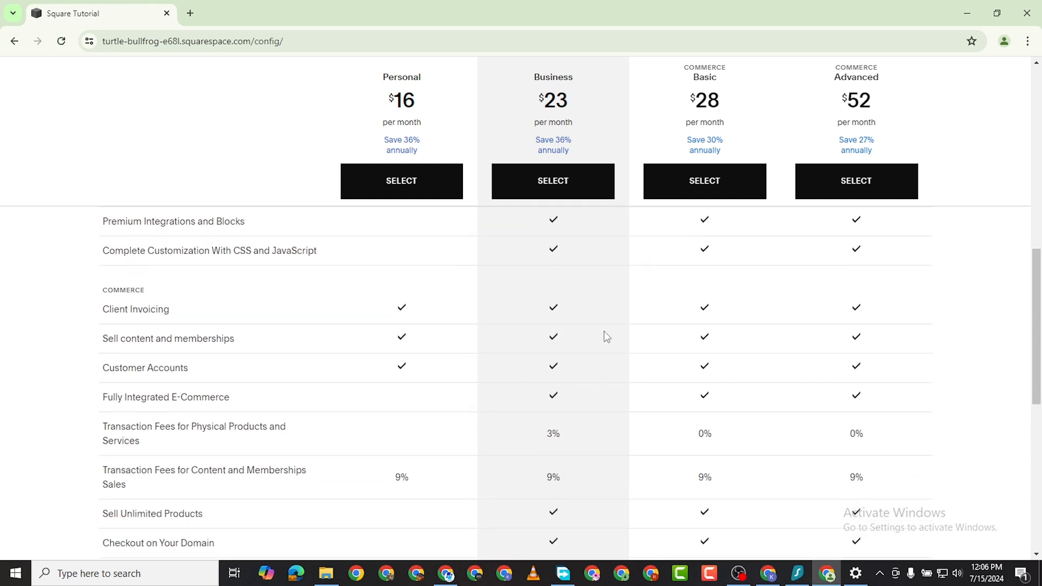
{"action": "mouse_move", "coordinate": [338, 286]}
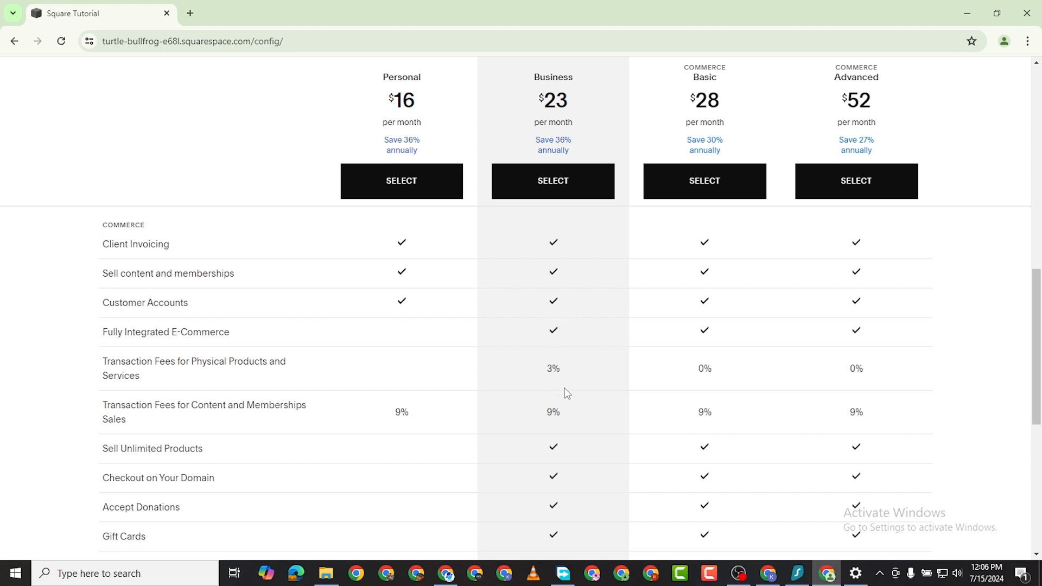
{"action": "scroll", "coordinate": [570, 397], "scroll_direction": "down", "scroll_amount": 1}
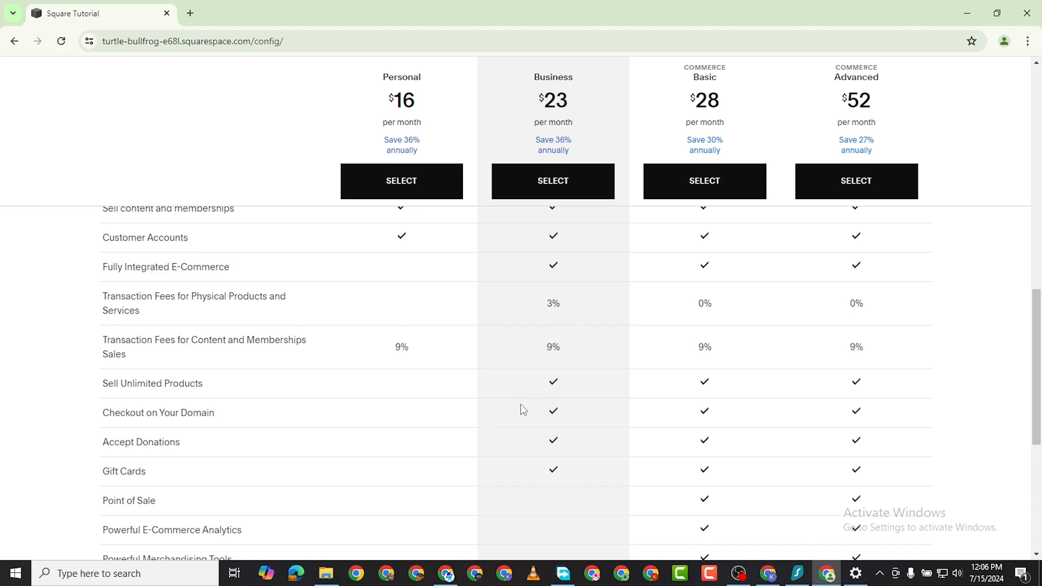
{"action": "scroll", "coordinate": [559, 402], "scroll_direction": "down", "scroll_amount": 1}
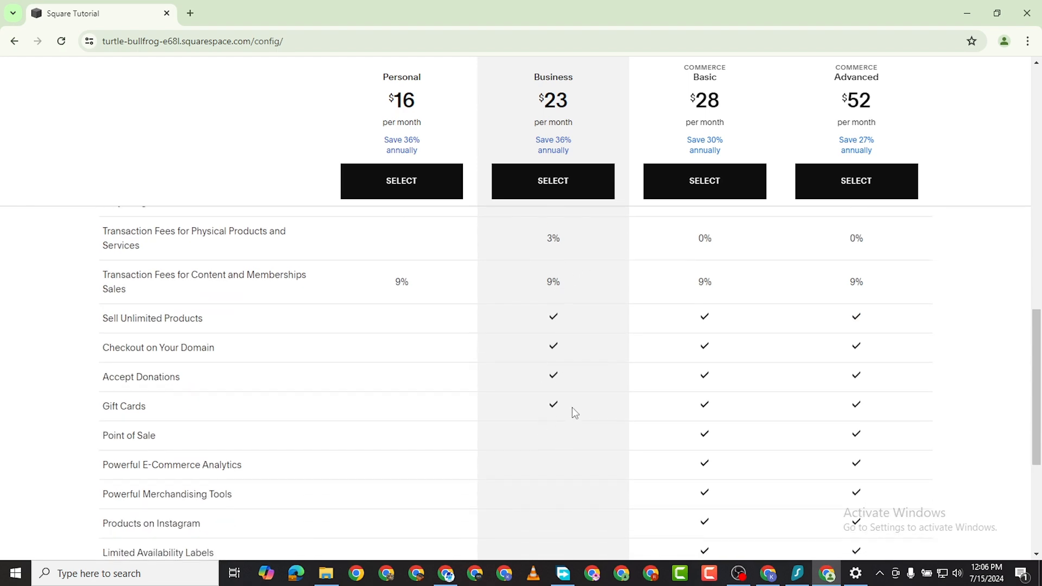
Examine the price of the Commerce Basic plan and its features, from the core list down to limited availability labels
{"action": "scroll", "coordinate": [629, 340], "scroll_direction": "up", "scroll_amount": 10}
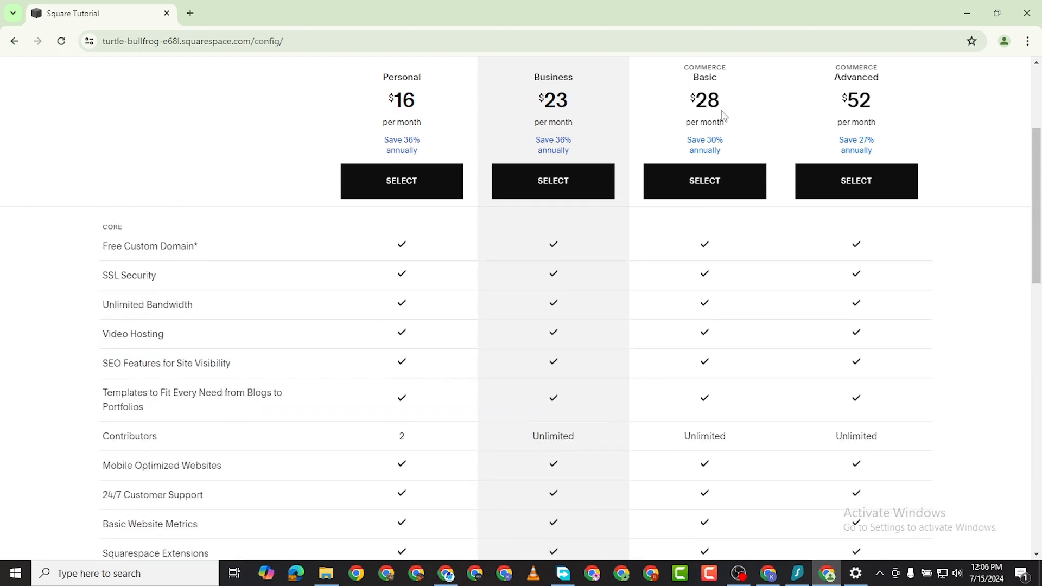
{"action": "scroll", "coordinate": [715, 329], "scroll_direction": "down", "scroll_amount": 7}
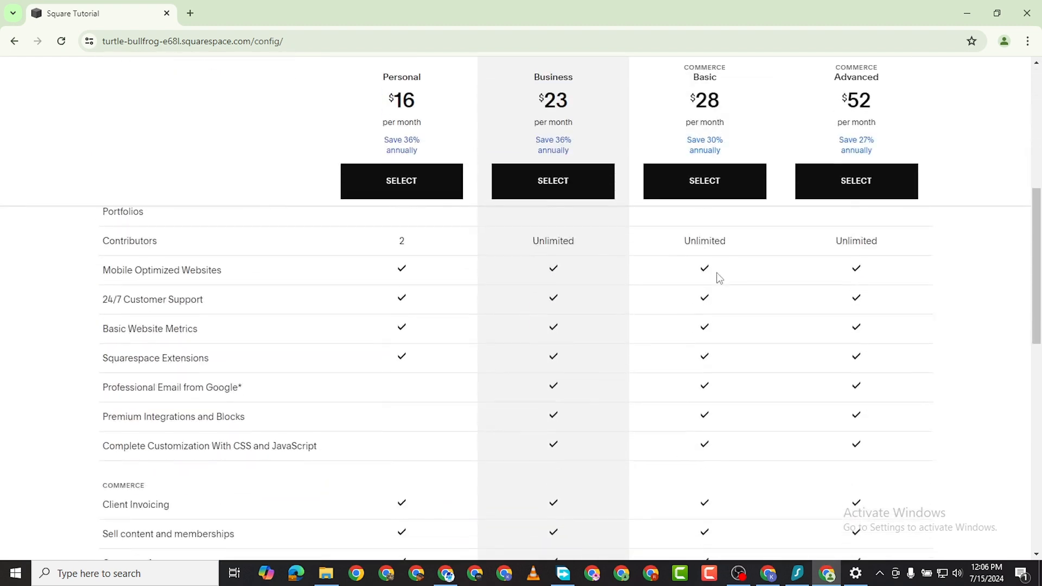
{"action": "scroll", "coordinate": [699, 362], "scroll_direction": "up", "scroll_amount": 4}
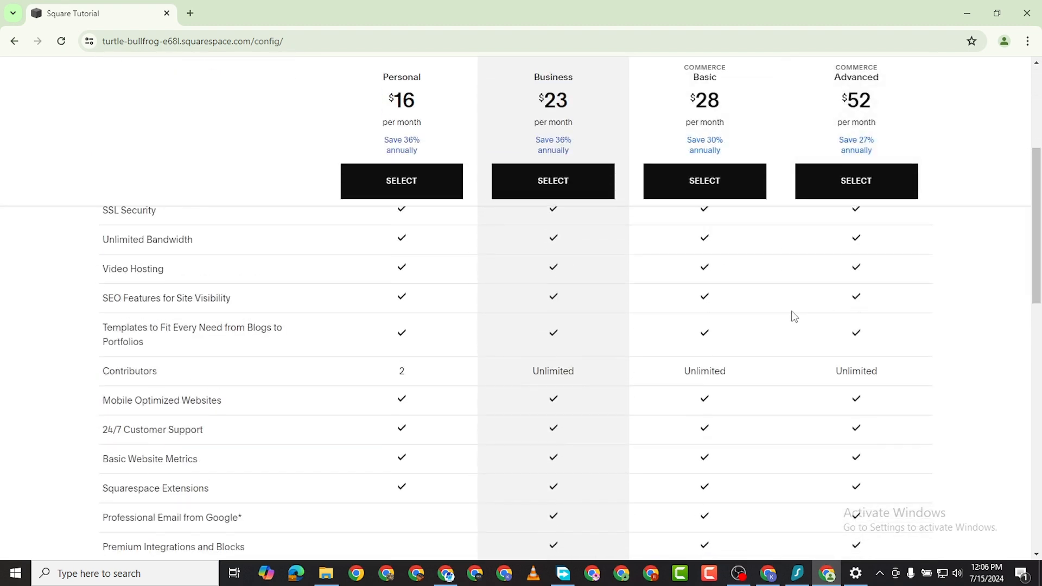
{"action": "scroll", "coordinate": [791, 316], "scroll_direction": "down", "scroll_amount": 2}
{"action": "scroll", "coordinate": [707, 323], "scroll_direction": "down", "scroll_amount": 7}
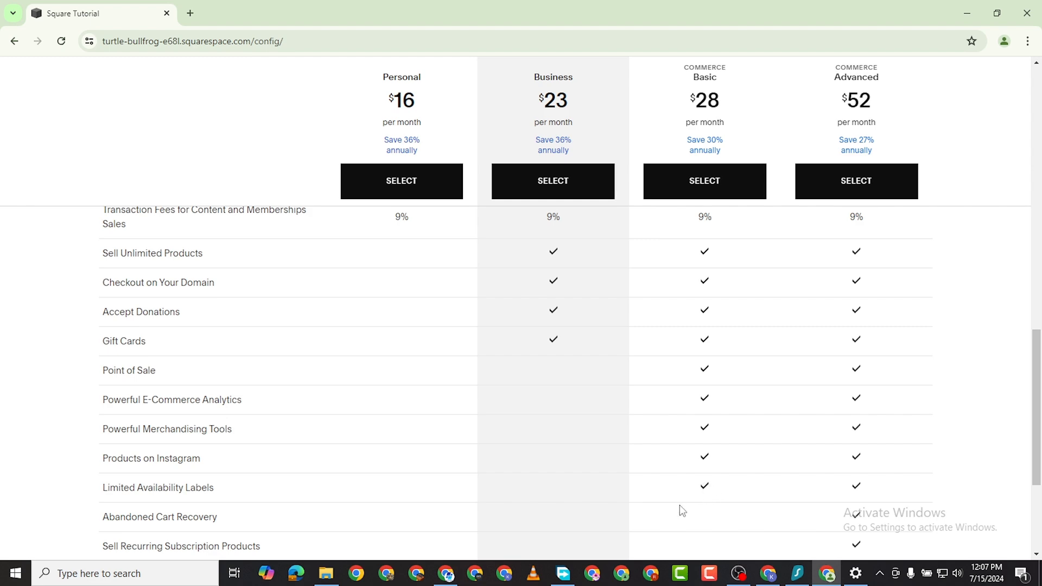
Examine the Commerce Advanced plan's features from the core list down to commerce APIs and marketing, and close the plan comparison
{"action": "scroll", "coordinate": [697, 493], "scroll_direction": "up", "scroll_amount": 20}
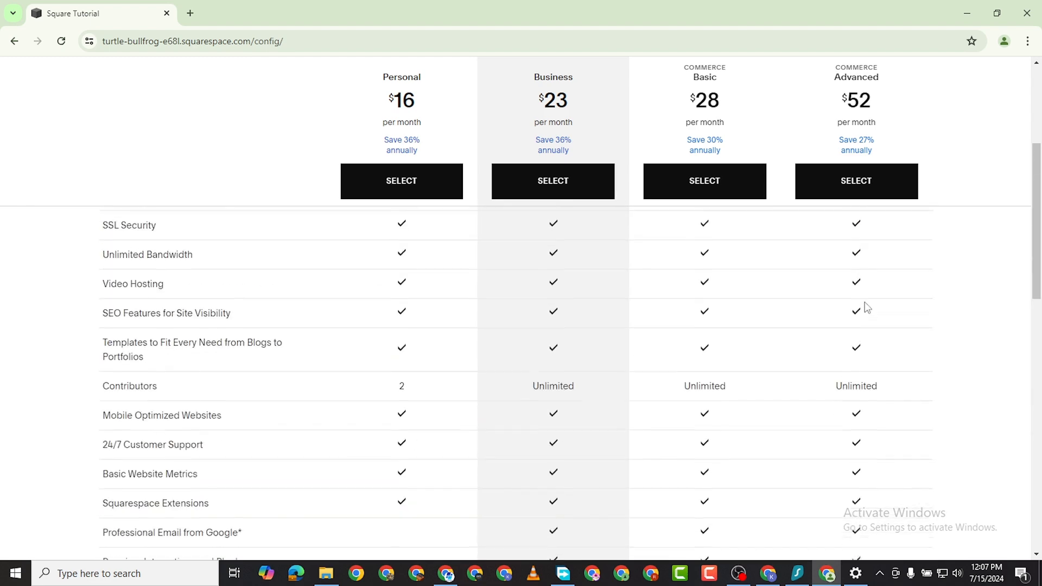
{"action": "scroll", "coordinate": [888, 283], "scroll_direction": "down", "scroll_amount": 15}
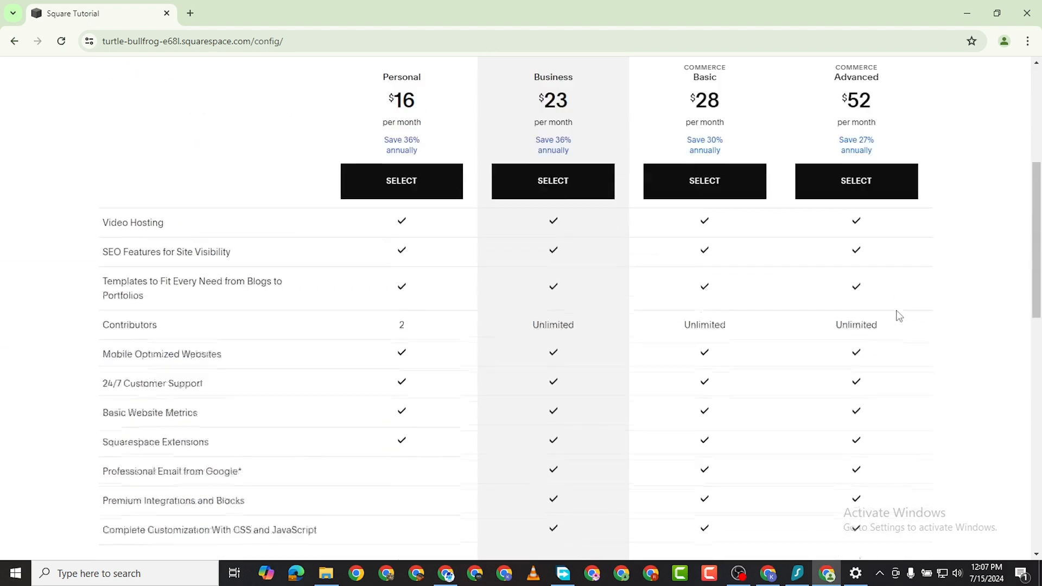
{"action": "scroll", "coordinate": [899, 317], "scroll_direction": "down", "scroll_amount": 7}
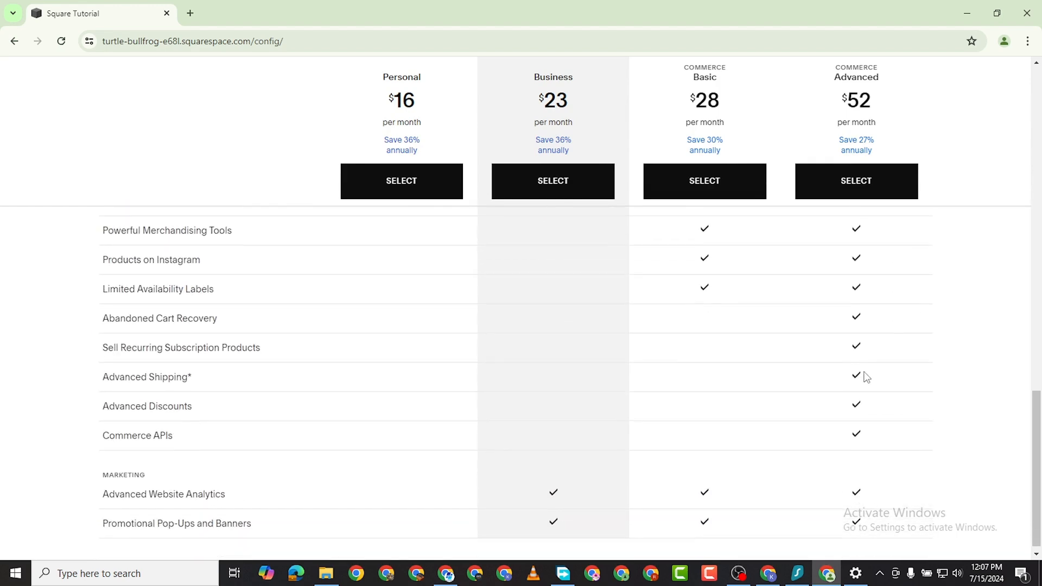
{"action": "scroll", "coordinate": [863, 406], "scroll_direction": "up", "scroll_amount": 5}
{"action": "scroll", "coordinate": [863, 423], "scroll_direction": "down", "scroll_amount": 6}
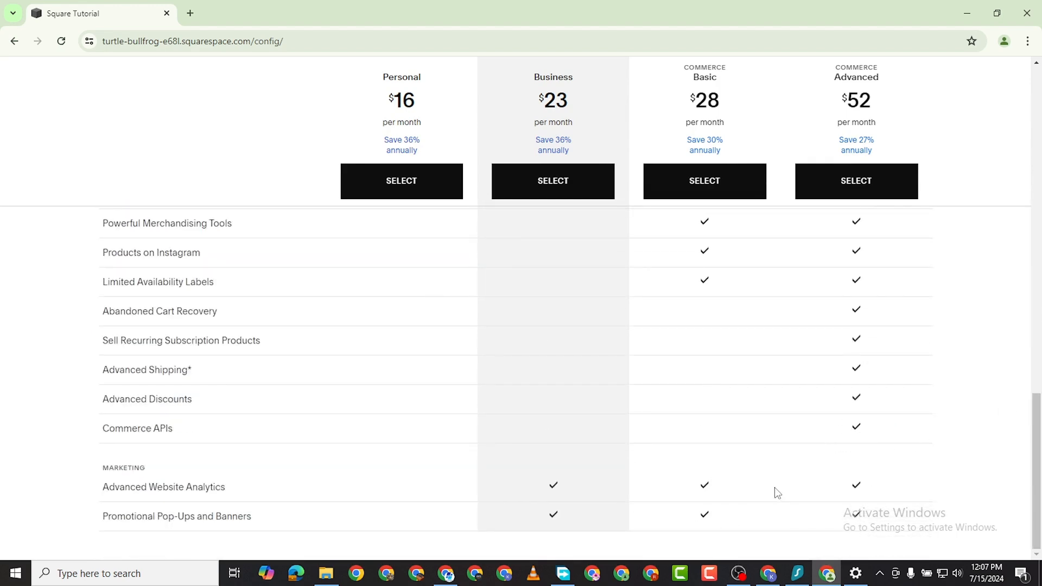
{"action": "scroll", "coordinate": [848, 367], "scroll_direction": "up", "scroll_amount": 1}
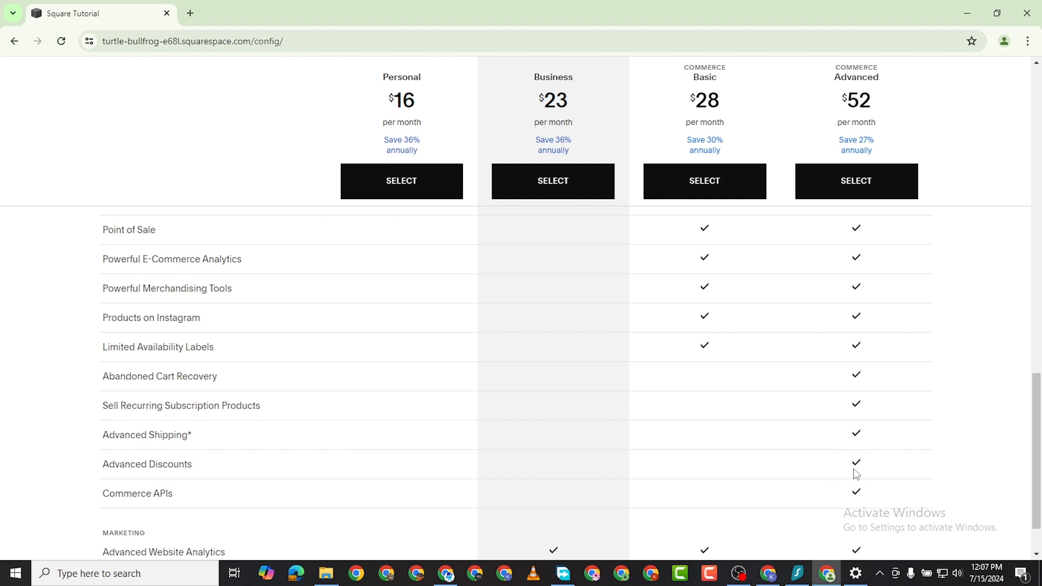
{"action": "scroll", "coordinate": [841, 480], "scroll_direction": "down", "scroll_amount": 1}
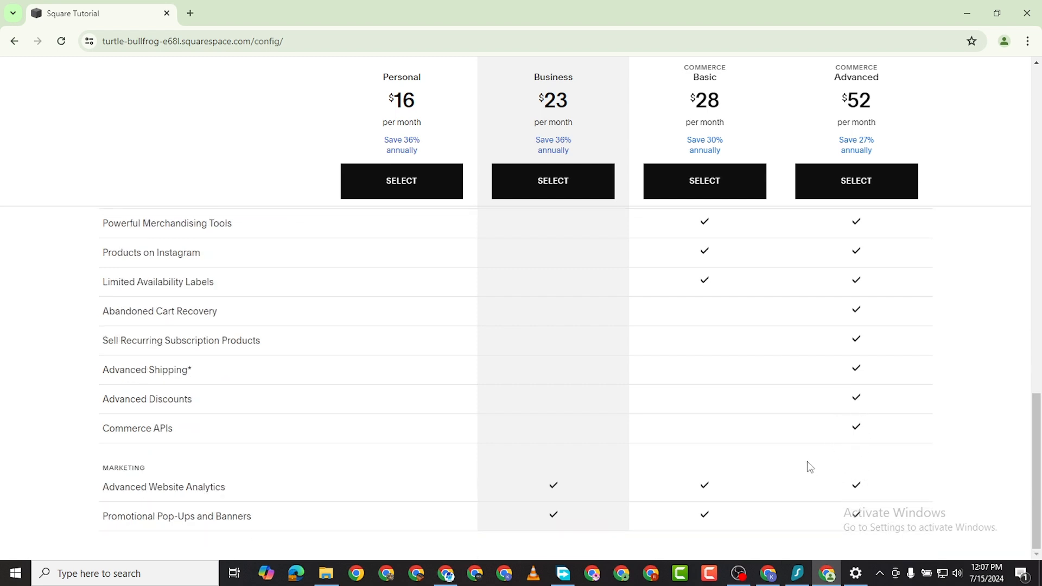
{"action": "scroll", "coordinate": [870, 417], "scroll_direction": "up", "scroll_amount": 15}
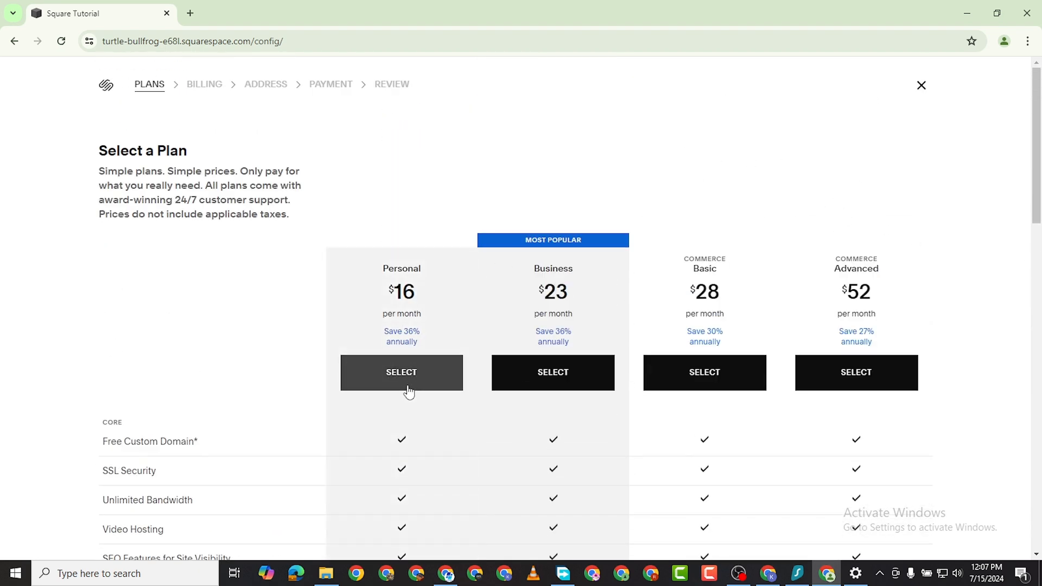
{"action": "left_click", "coordinate": [921, 87]}
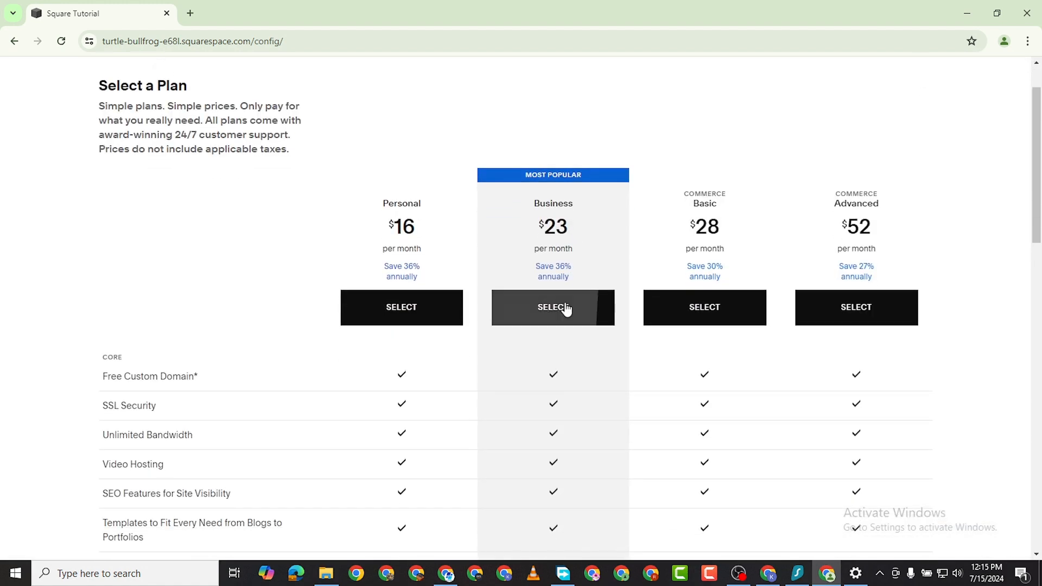
Select the Business plan for the site and confirm the annual billing cycle at $23 per month
{"action": "left_click", "coordinate": [565, 308]}
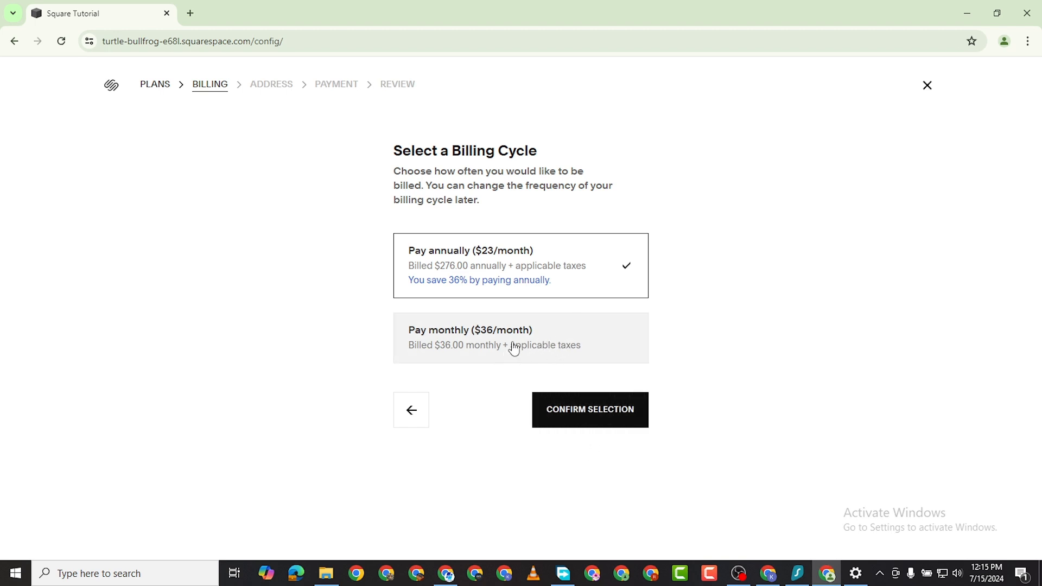
{"action": "left_click", "coordinate": [595, 414]}
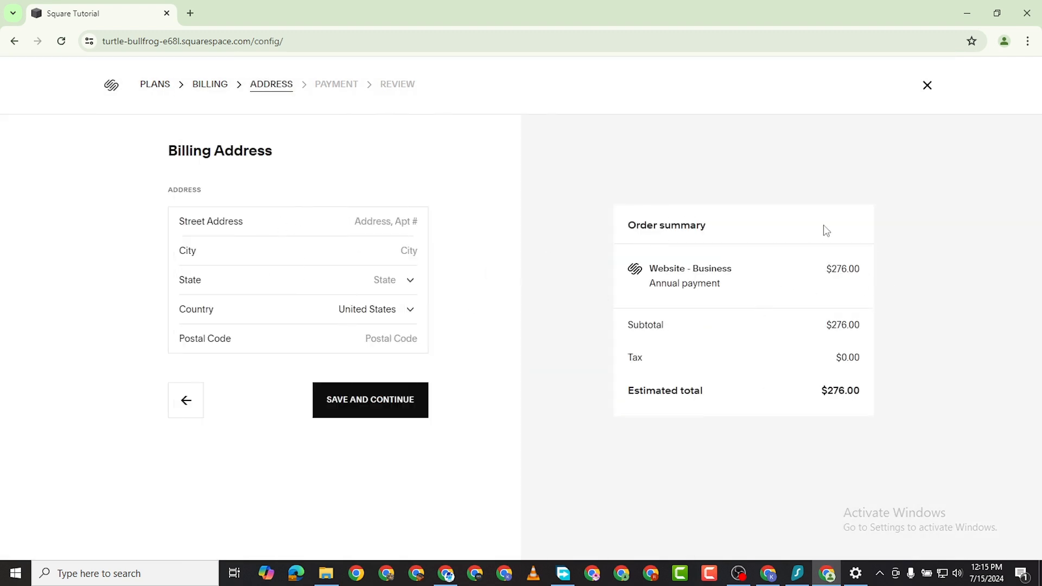
Fill in the billing address with a suggested street address and the postal code, save it, and leave the checkout at the payment information
{"action": "left_click", "coordinate": [362, 217]}
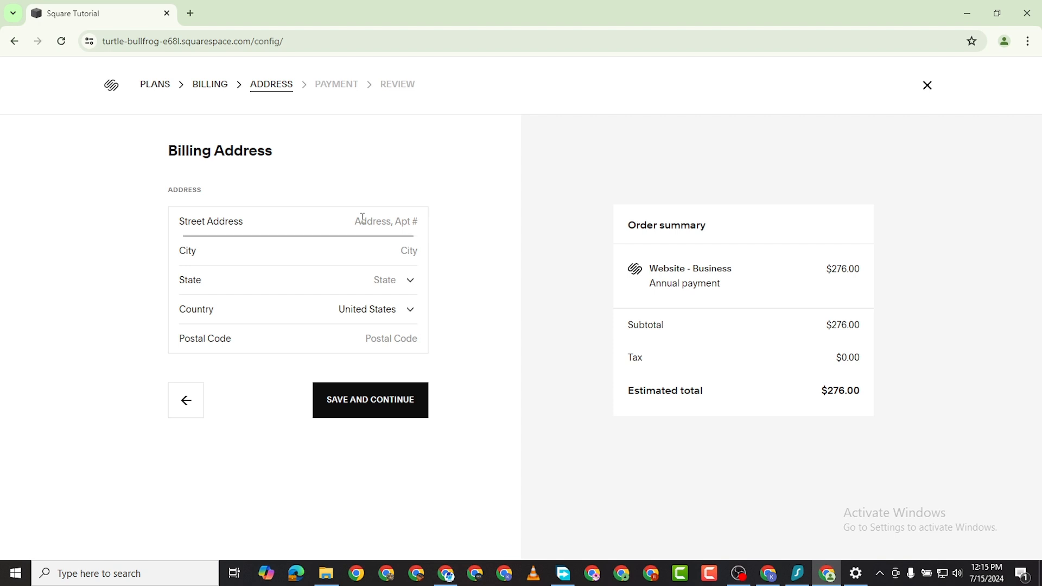
{"action": "type", "text": "Main L"}
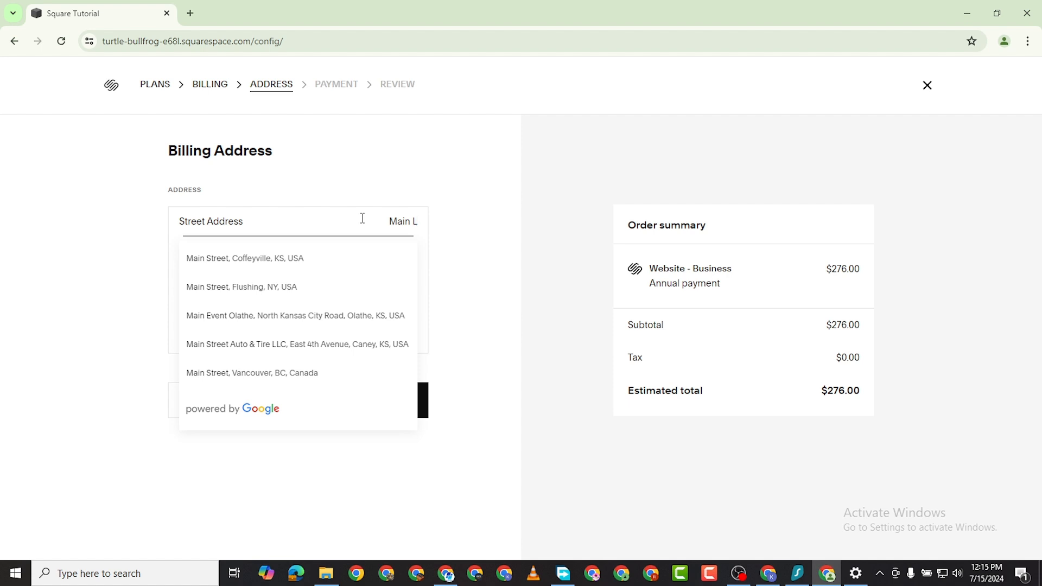
{"action": "key", "text": "BackSpace"}
{"action": "type", "text": "Stree"}
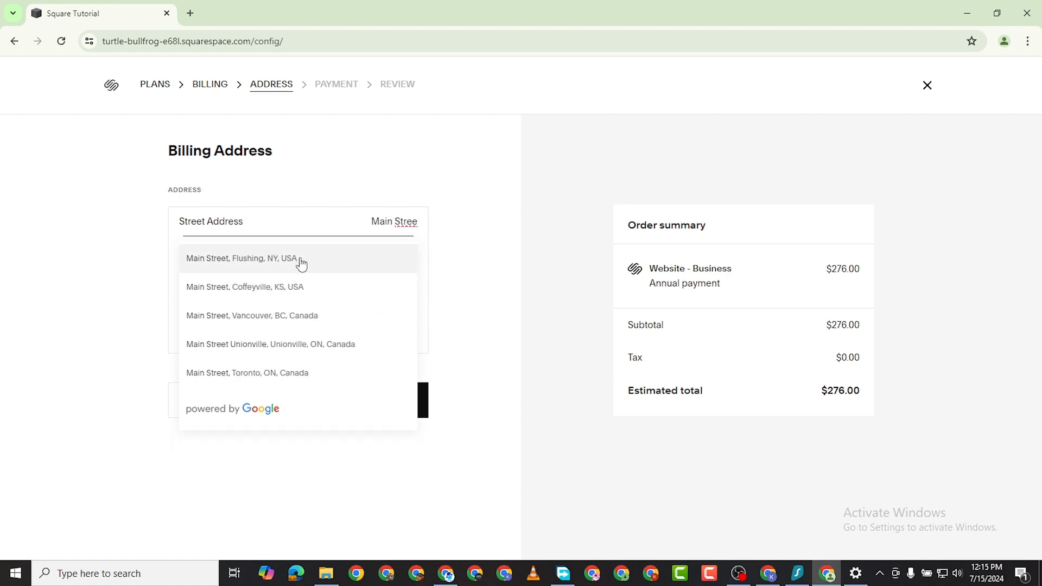
{"action": "left_click", "coordinate": [297, 262]}
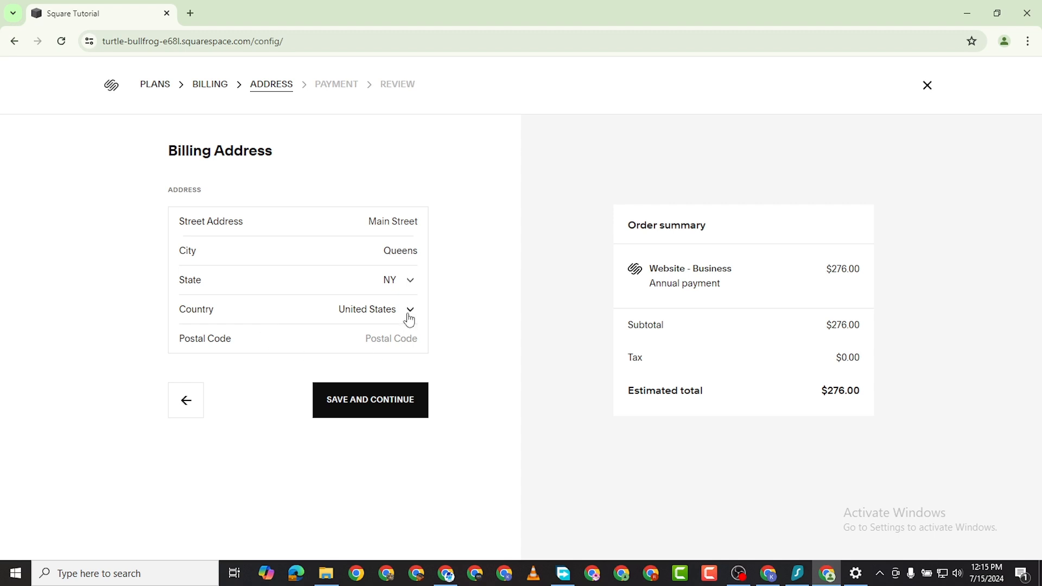
{"action": "left_click", "coordinate": [379, 343]}
{"action": "type", "text": "22193"}
{"action": "left_click", "coordinate": [385, 410]}
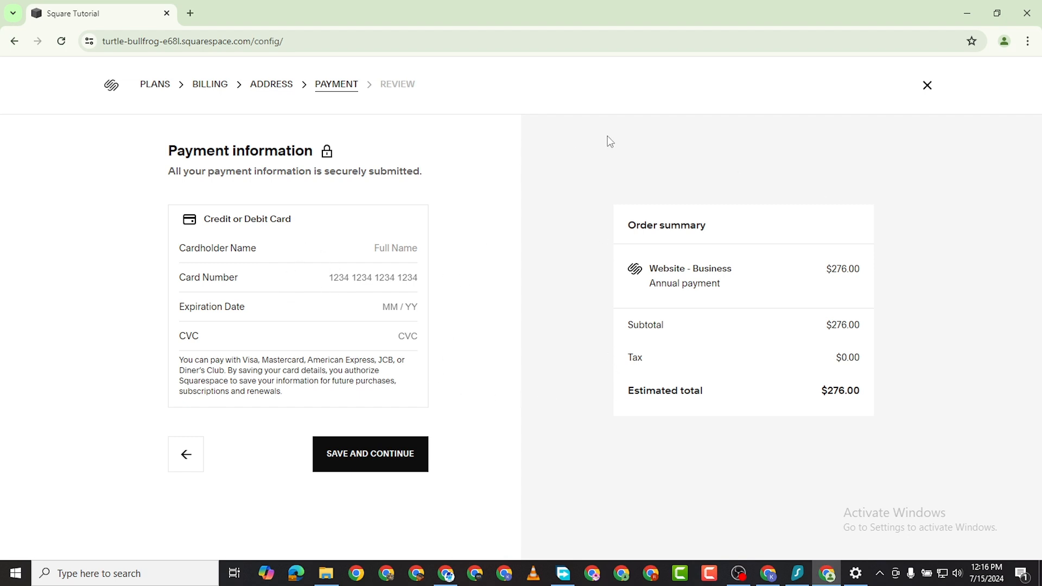
{"action": "left_click", "coordinate": [927, 88]}
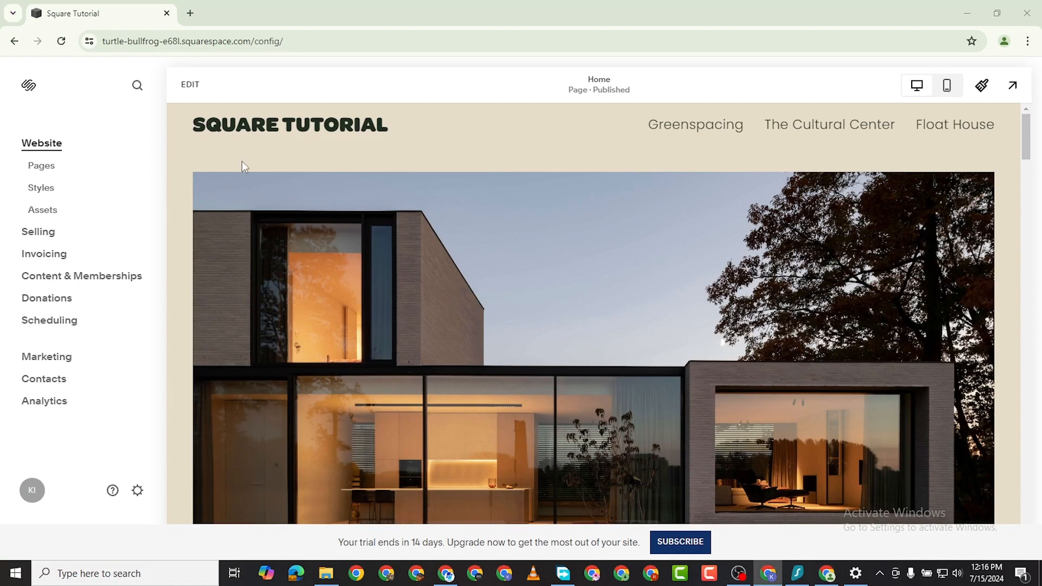
Open the Home page for editing and look over its content from the header image down to the Projects section
{"action": "left_click", "coordinate": [191, 85]}
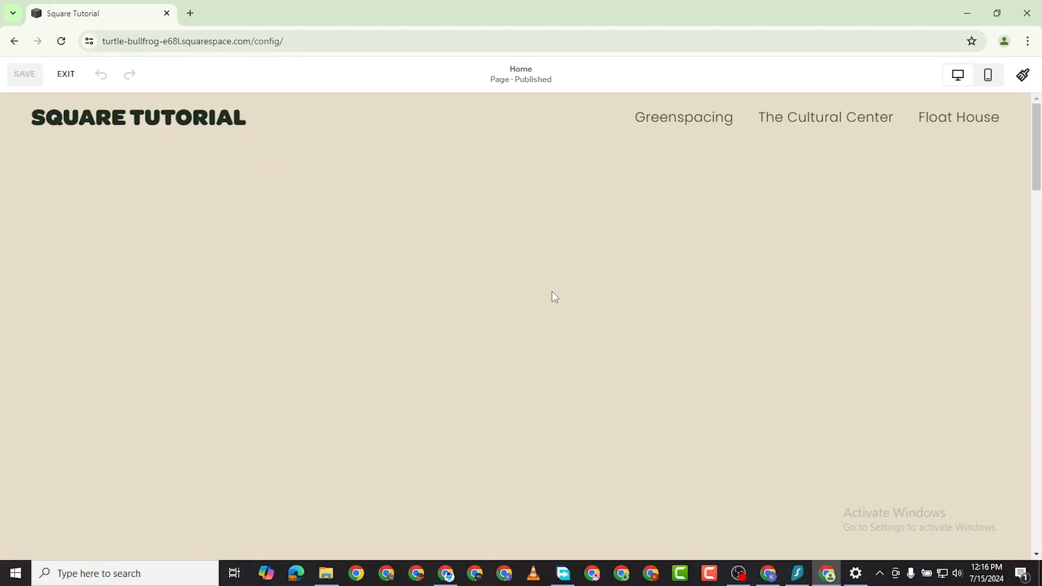
{"action": "scroll", "coordinate": [413, 227], "scroll_direction": "down", "scroll_amount": 3}
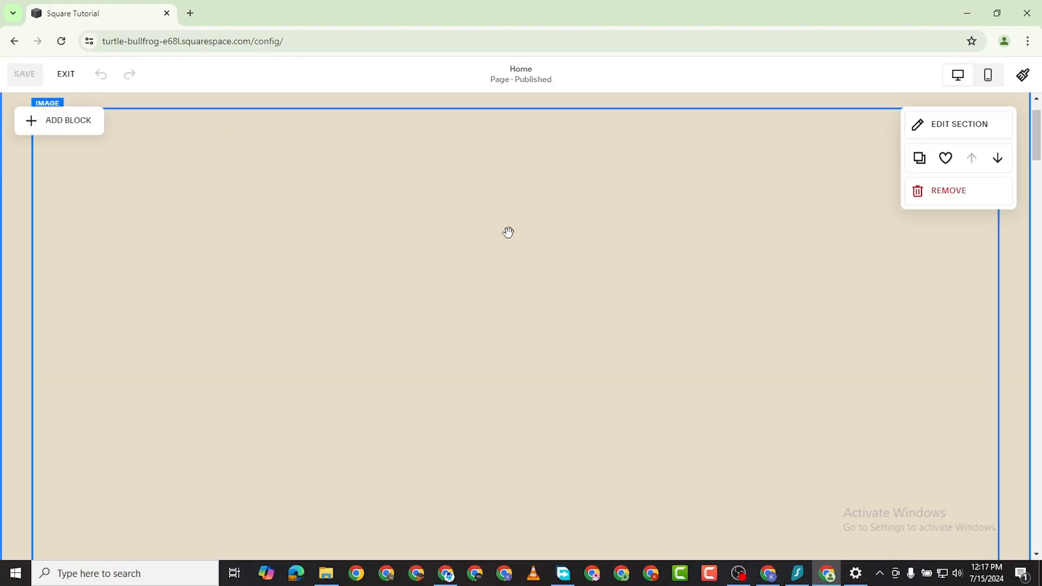
{"action": "scroll", "coordinate": [360, 221], "scroll_direction": "up", "scroll_amount": 2}
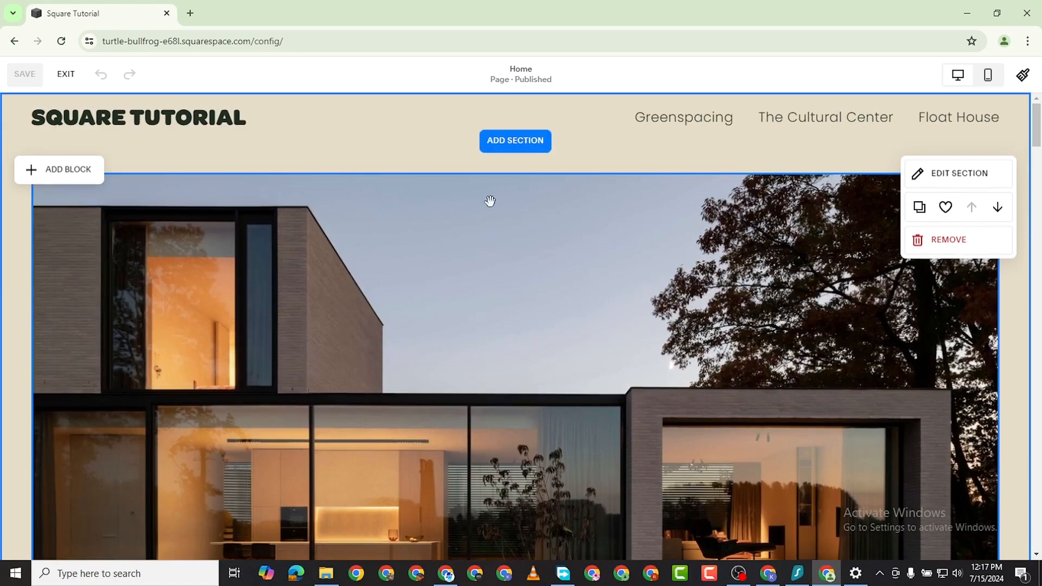
{"action": "scroll", "coordinate": [498, 232], "scroll_direction": "down", "scroll_amount": 5}
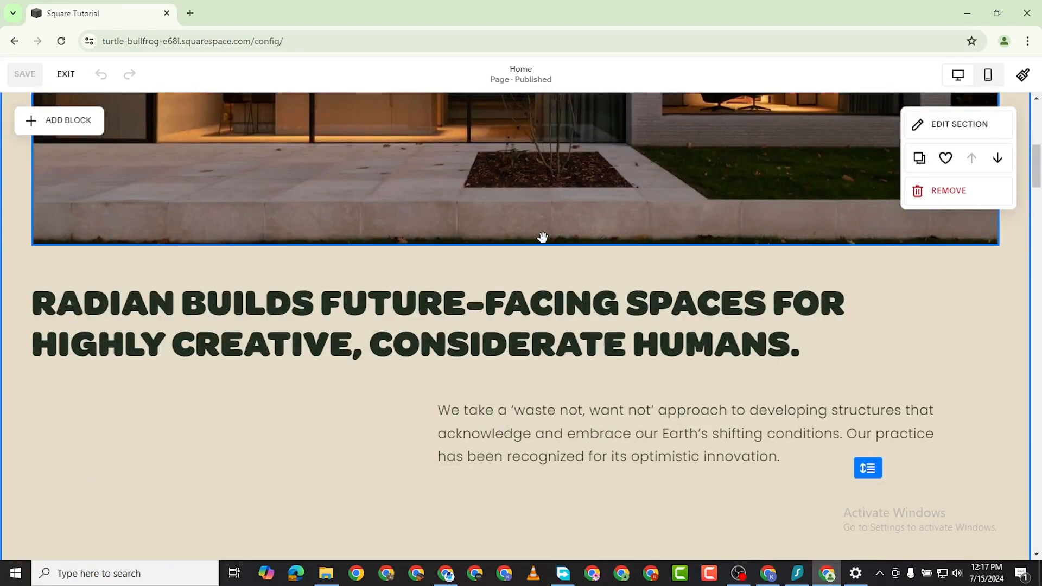
{"action": "scroll", "coordinate": [632, 303], "scroll_direction": "down", "scroll_amount": 5}
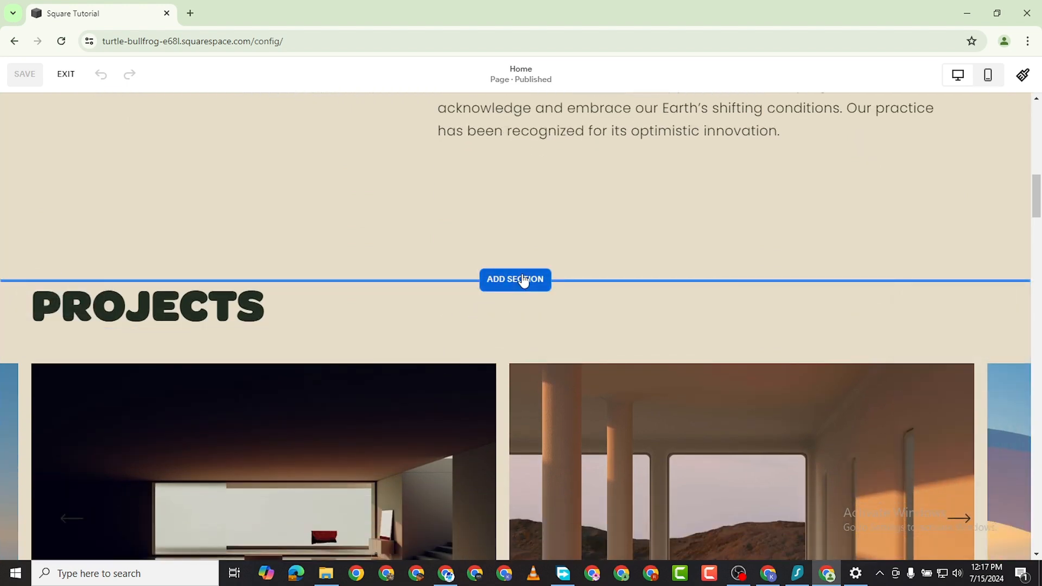
Browse the section categories, including saved, Intro and Contact layouts, for the spot above Projects, and close the picker without adding one
{"action": "left_click", "coordinate": [522, 279]}
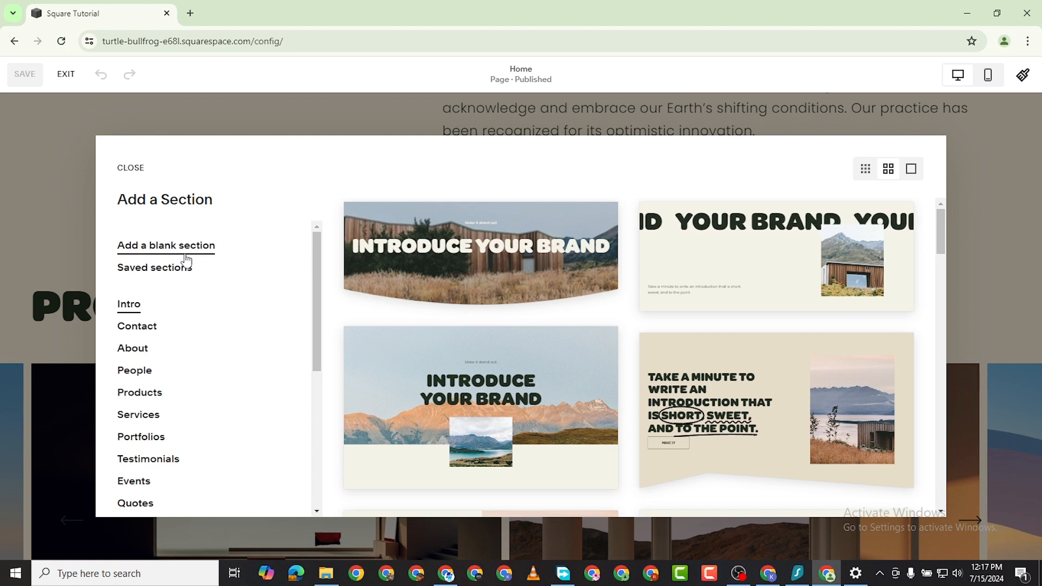
{"action": "scroll", "coordinate": [166, 374], "scroll_direction": "down", "scroll_amount": 5}
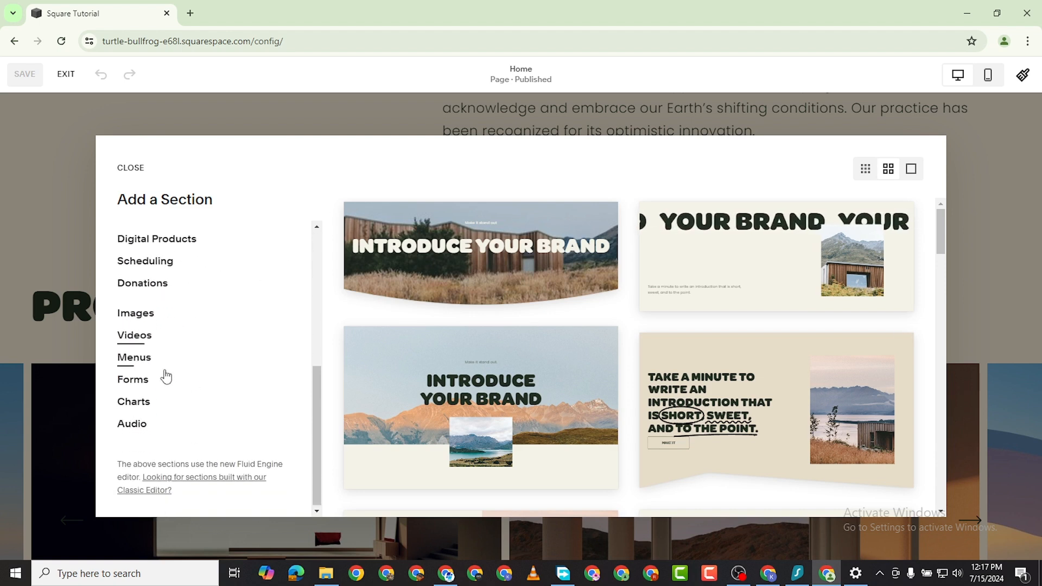
{"action": "scroll", "coordinate": [166, 374], "scroll_direction": "up", "scroll_amount": 5}
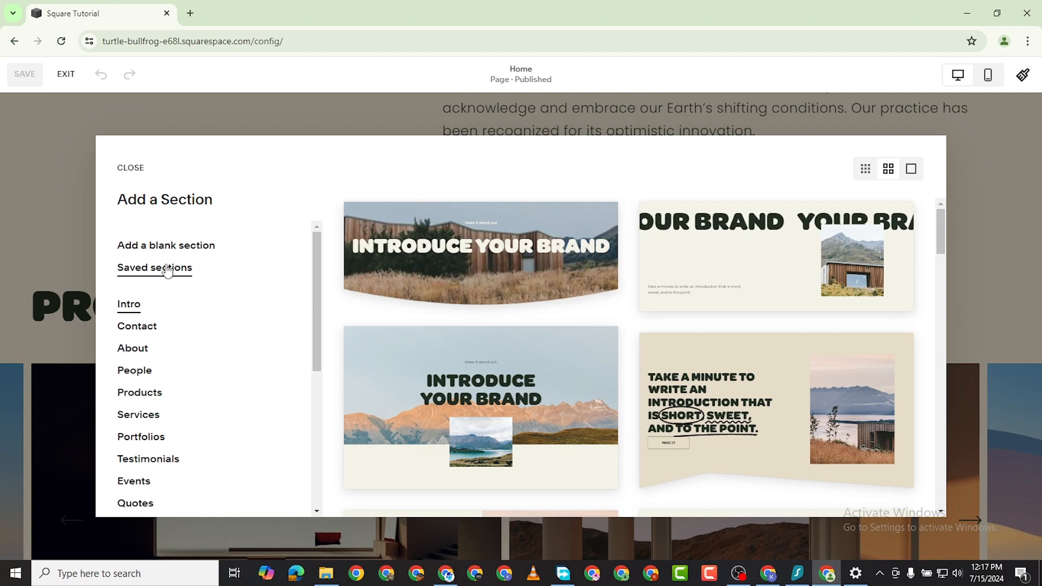
{"action": "left_click", "coordinate": [167, 270]}
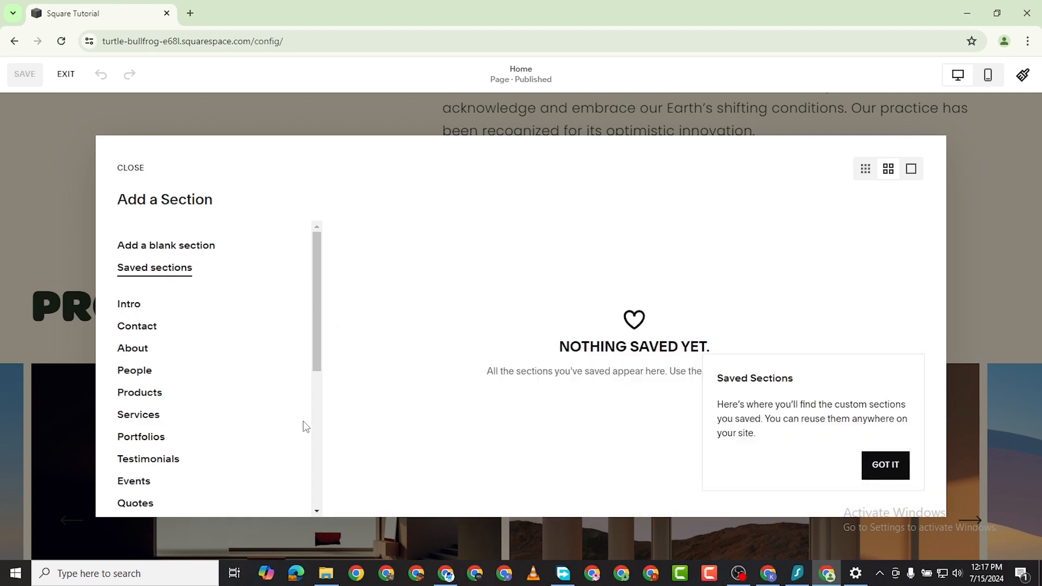
{"action": "left_click", "coordinate": [130, 306]}
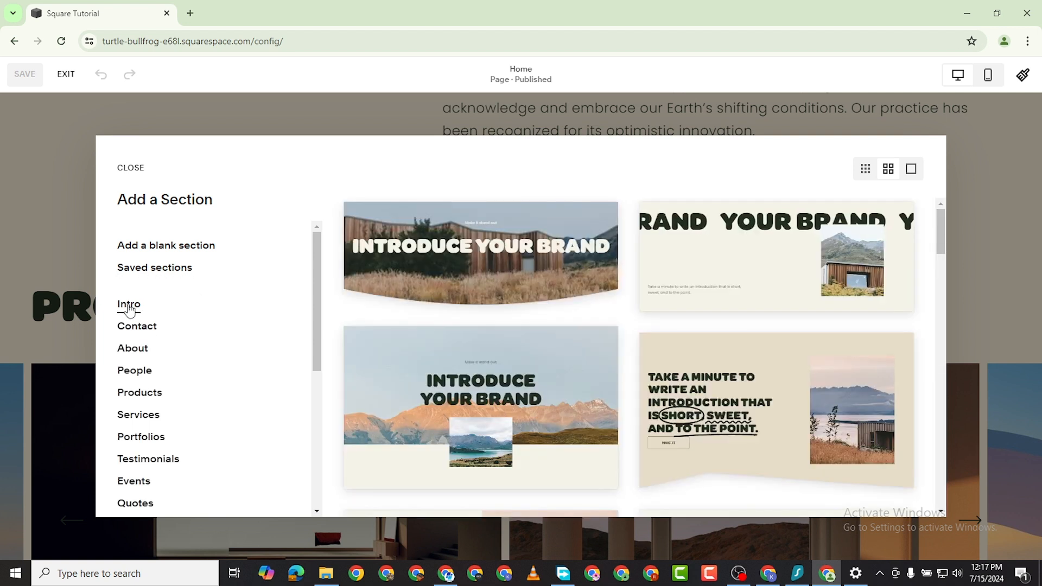
{"action": "left_click", "coordinate": [139, 327]}
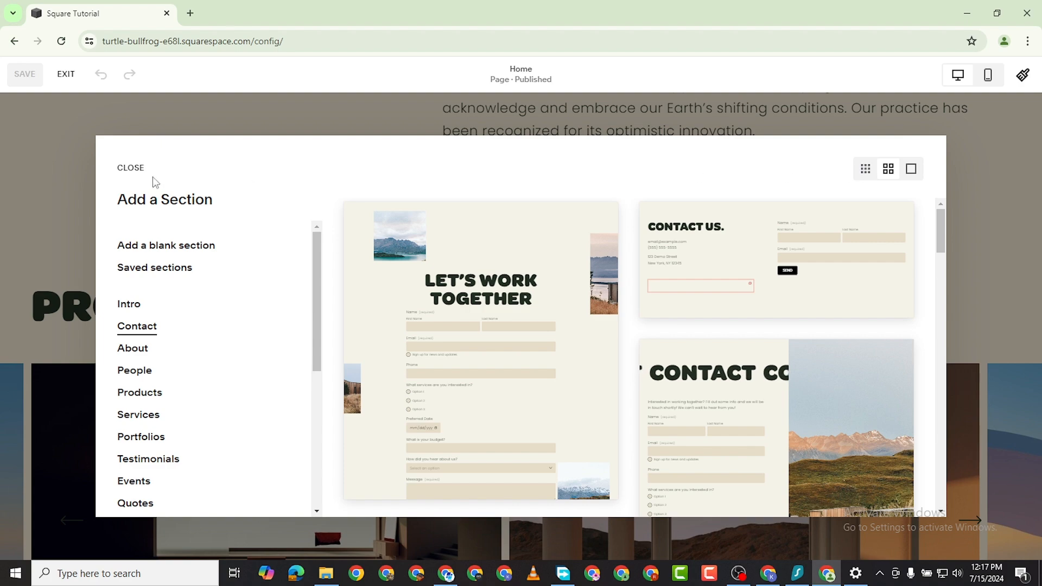
{"action": "left_click", "coordinate": [131, 168]}
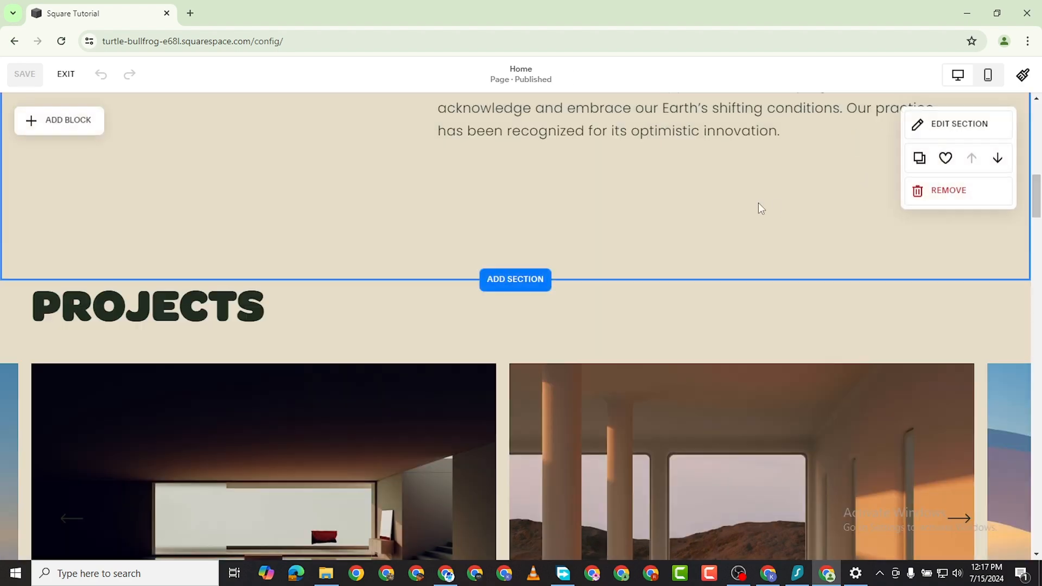
Open the format settings of the Home page's first section and set its grid gap to the spaced-cells option
{"action": "scroll", "coordinate": [658, 283], "scroll_direction": "down", "scroll_amount": 3}
{"action": "scroll", "coordinate": [657, 287], "scroll_direction": "up", "scroll_amount": 10}
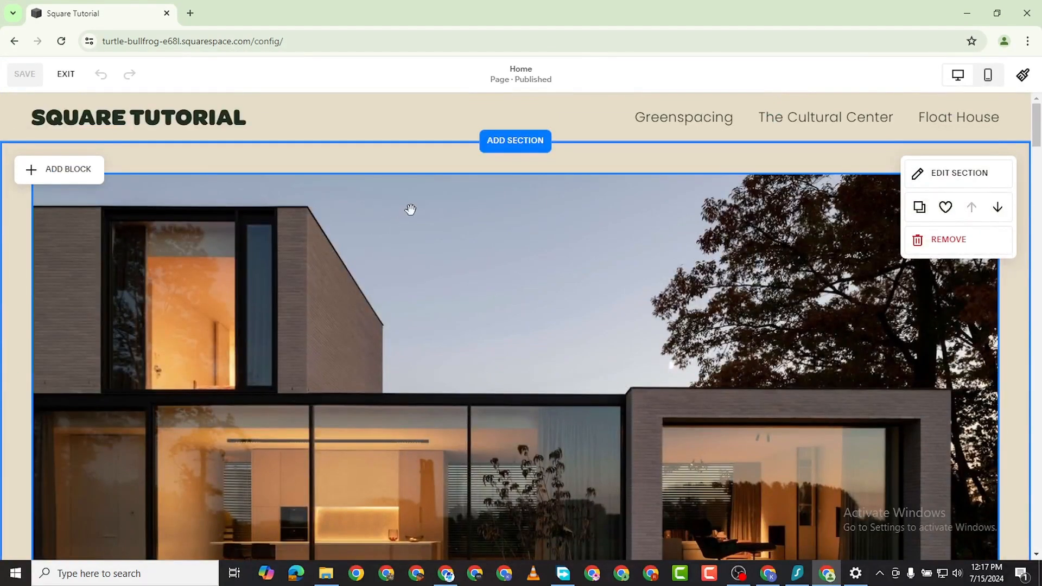
{"action": "mouse_move", "coordinate": [548, 164]}
{"action": "left_click", "coordinate": [961, 179]}
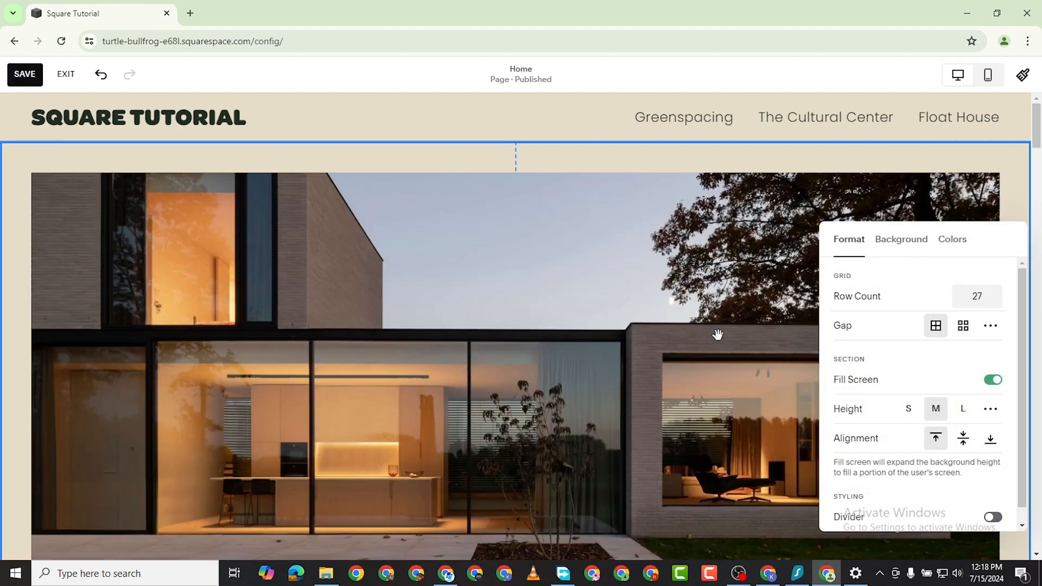
{"action": "scroll", "coordinate": [539, 325], "scroll_direction": "down", "scroll_amount": 5}
{"action": "scroll", "coordinate": [597, 336], "scroll_direction": "up", "scroll_amount": 5}
{"action": "left_click", "coordinate": [964, 328]}
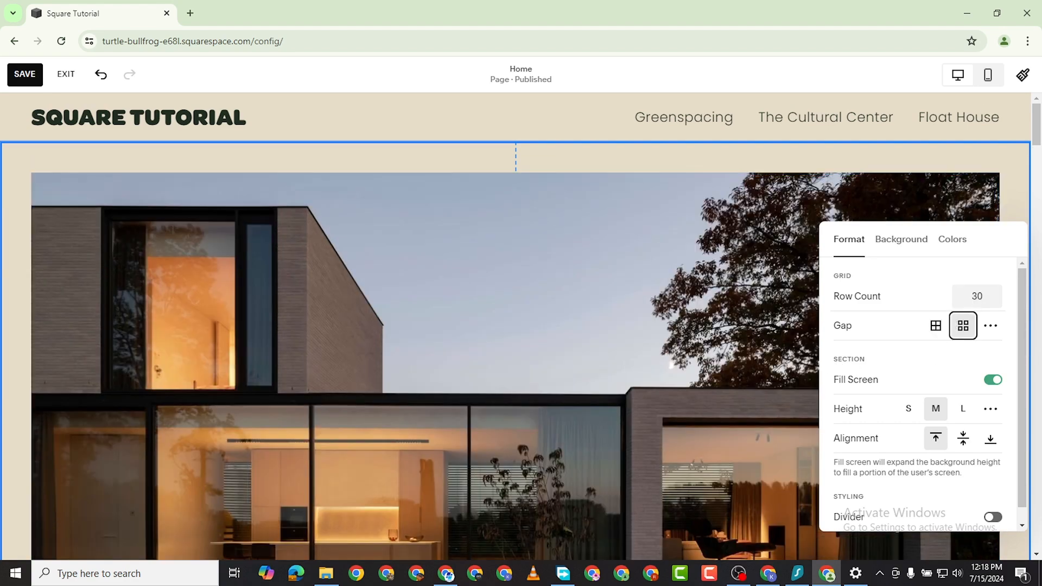
Set the first section's height to L and its alignment to middle after trying the bottom alignment
{"action": "scroll", "coordinate": [753, 308], "scroll_direction": "down", "scroll_amount": 1}
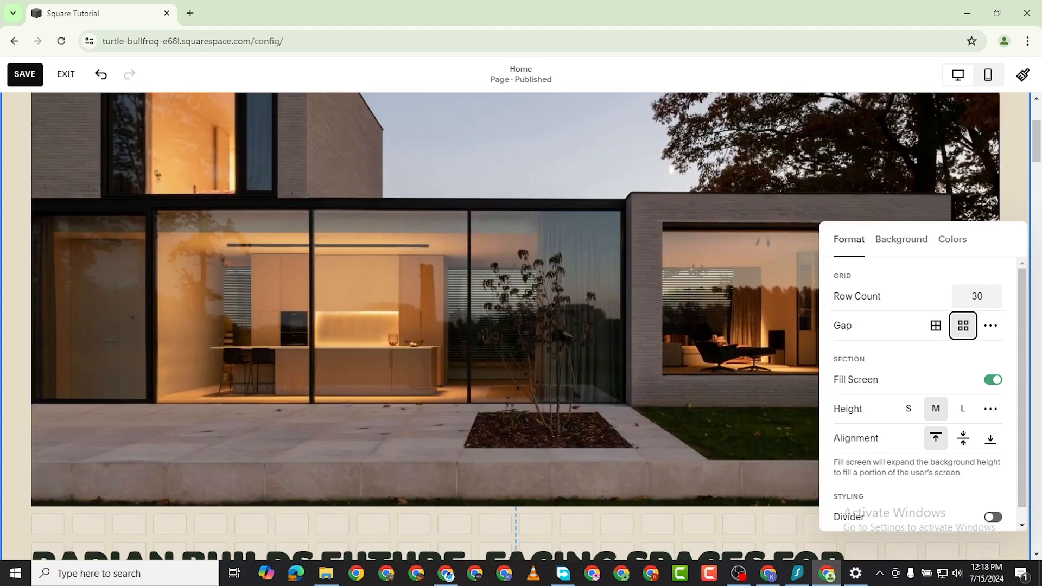
{"action": "left_click", "coordinate": [963, 409]}
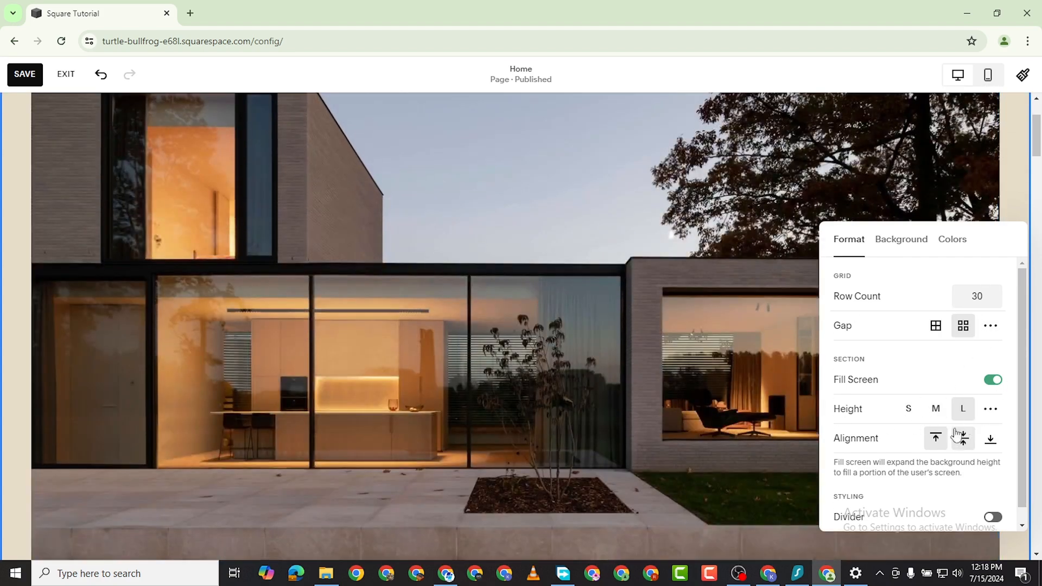
{"action": "left_click", "coordinate": [962, 438]}
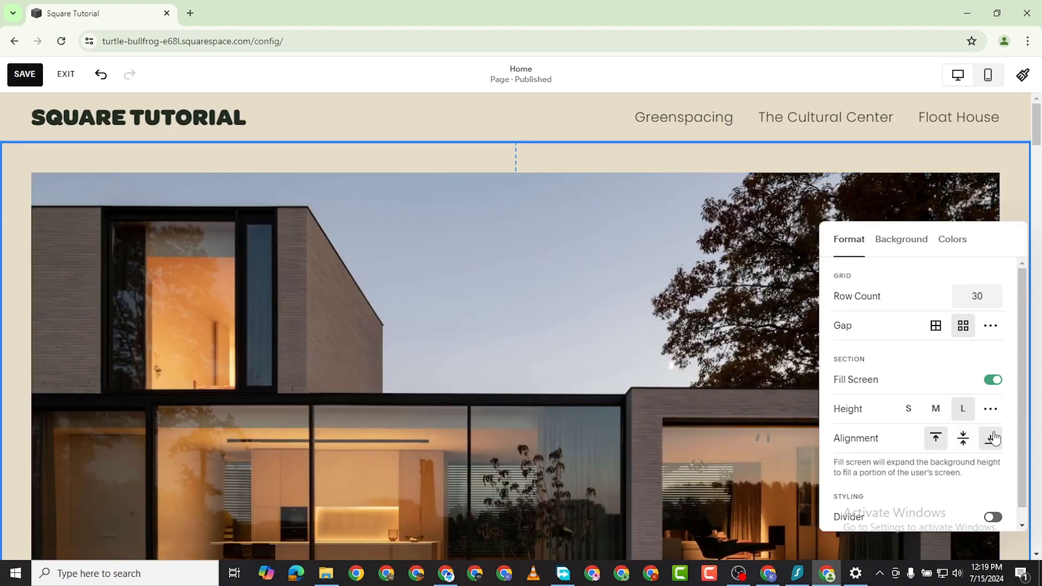
{"action": "left_click", "coordinate": [990, 438]}
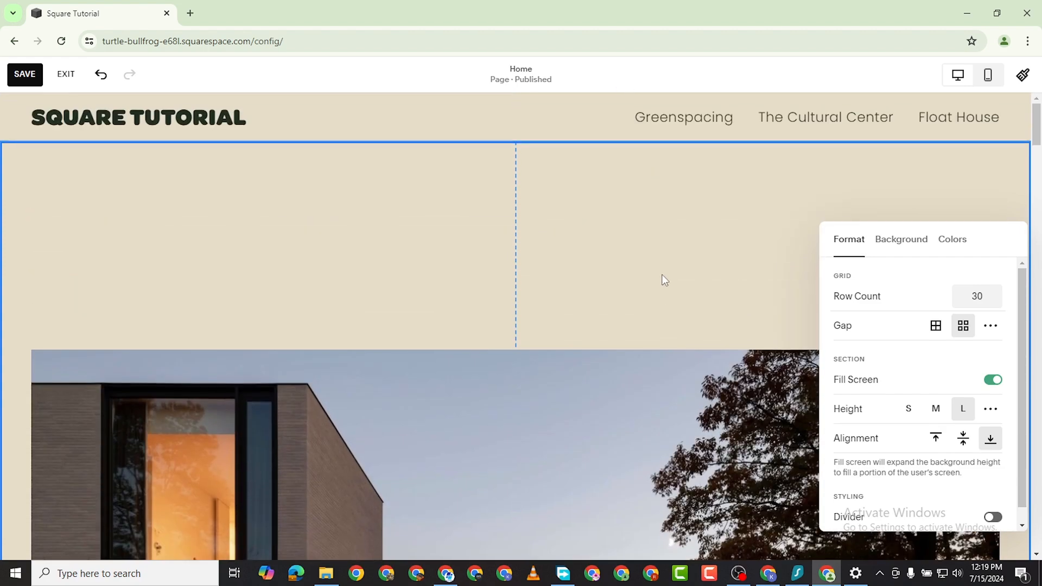
{"action": "left_click", "coordinate": [962, 439]}
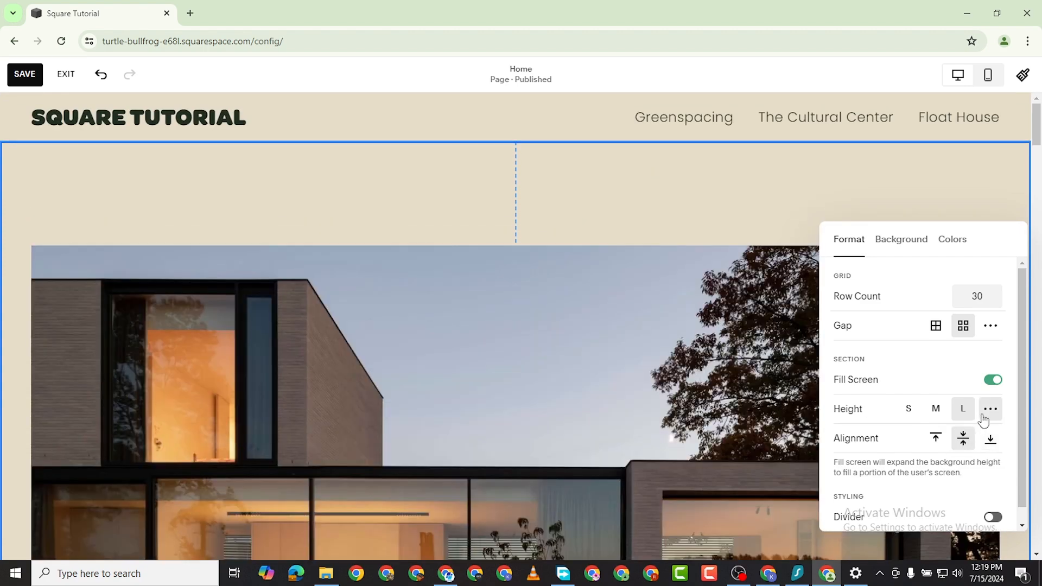
Try the small and medium section heights, set a custom height of 1, and leave the section's format settings
{"action": "left_click", "coordinate": [906, 415]}
{"action": "scroll", "coordinate": [658, 395], "scroll_direction": "down", "scroll_amount": 5}
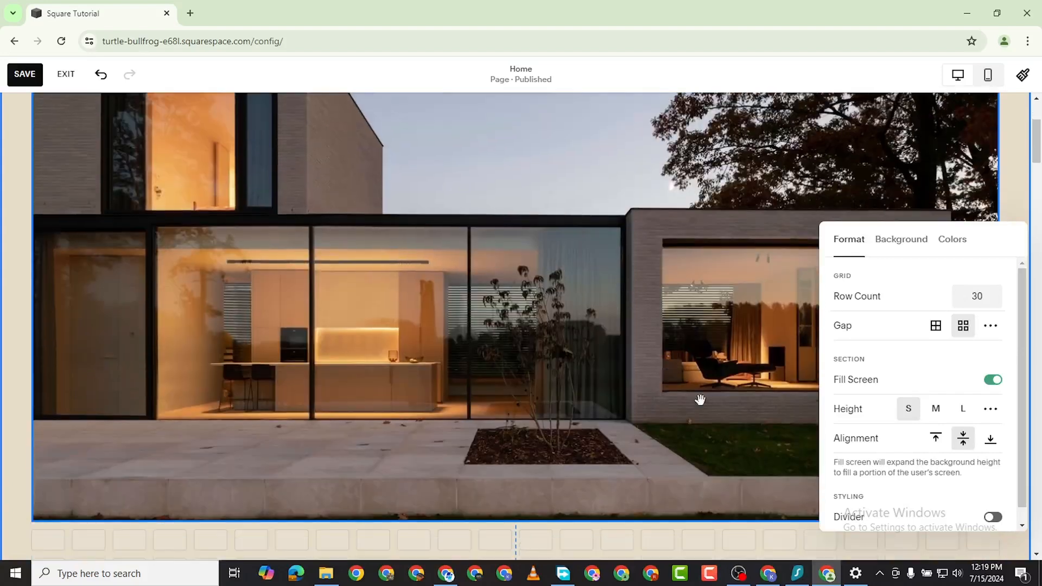
{"action": "left_click", "coordinate": [935, 409]}
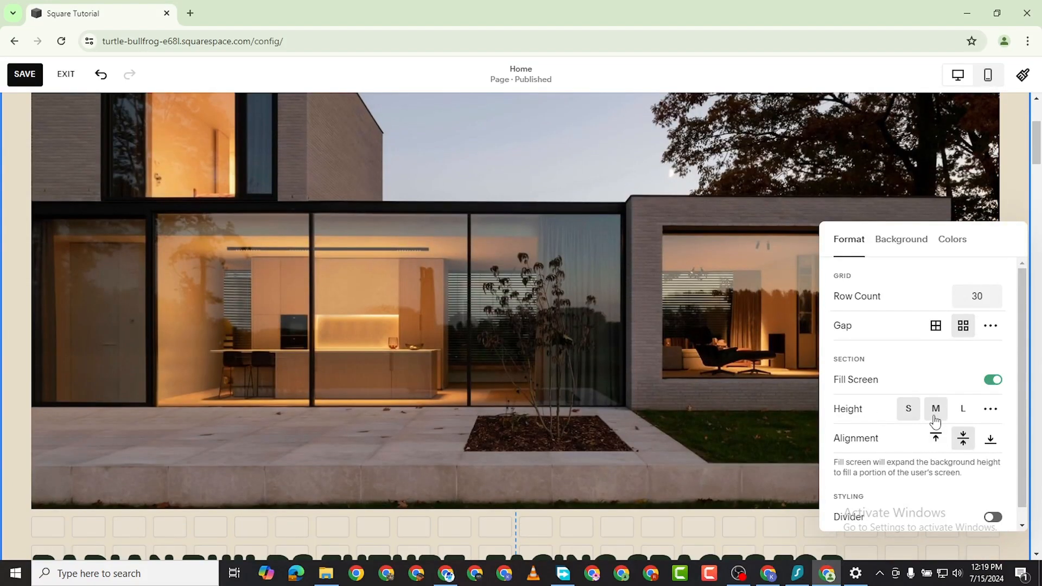
{"action": "scroll", "coordinate": [679, 400], "scroll_direction": "up", "scroll_amount": 3}
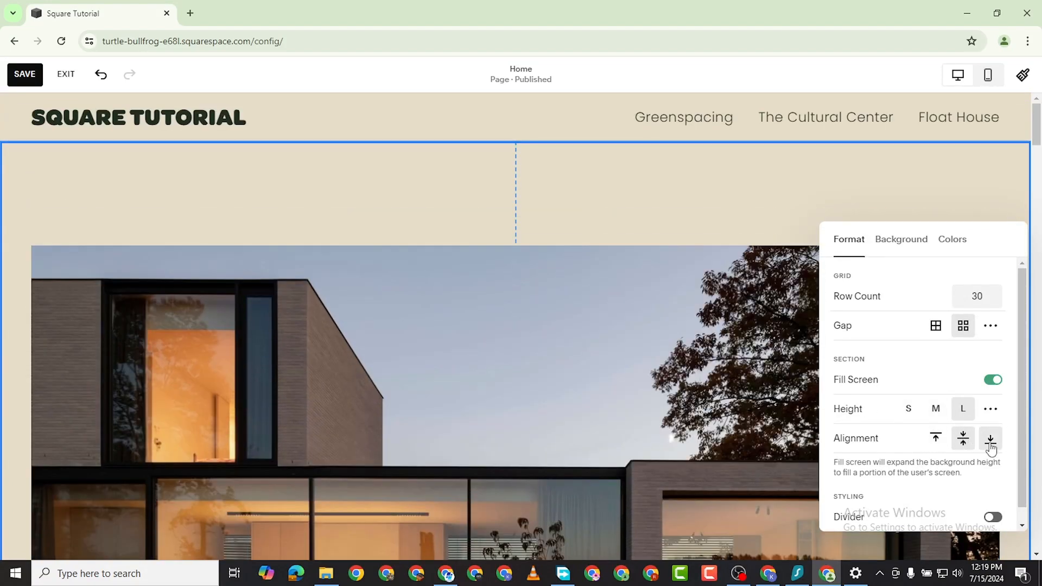
{"action": "left_click", "coordinate": [989, 410]}
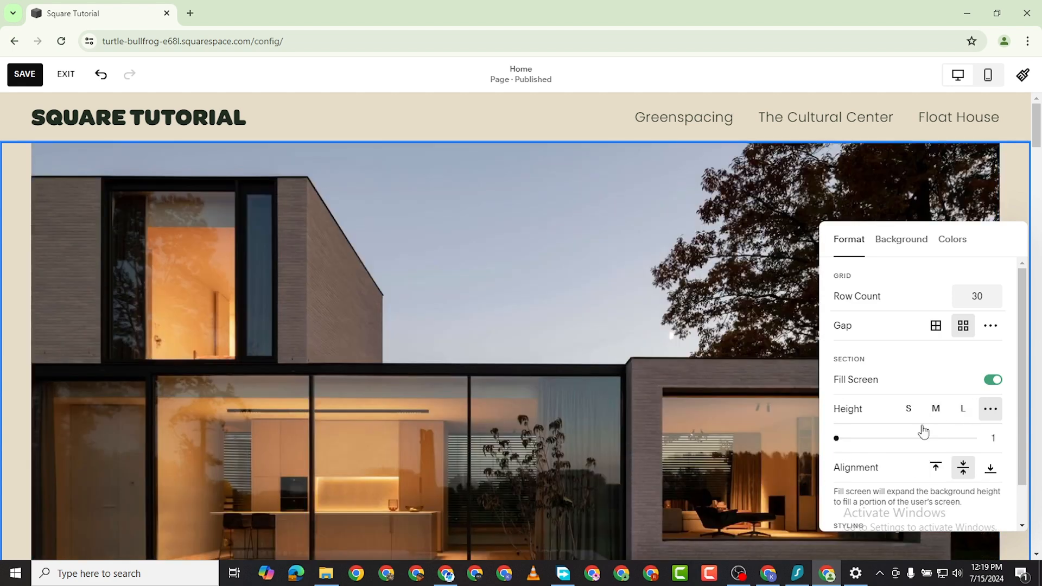
{"action": "mouse_move", "coordinate": [836, 438]}
{"action": "left_mouse_down"}
{"action": "mouse_move", "coordinate": [1006, 443]}
{"action": "mouse_move", "coordinate": [822, 441]}
{"action": "left_mouse_up"}
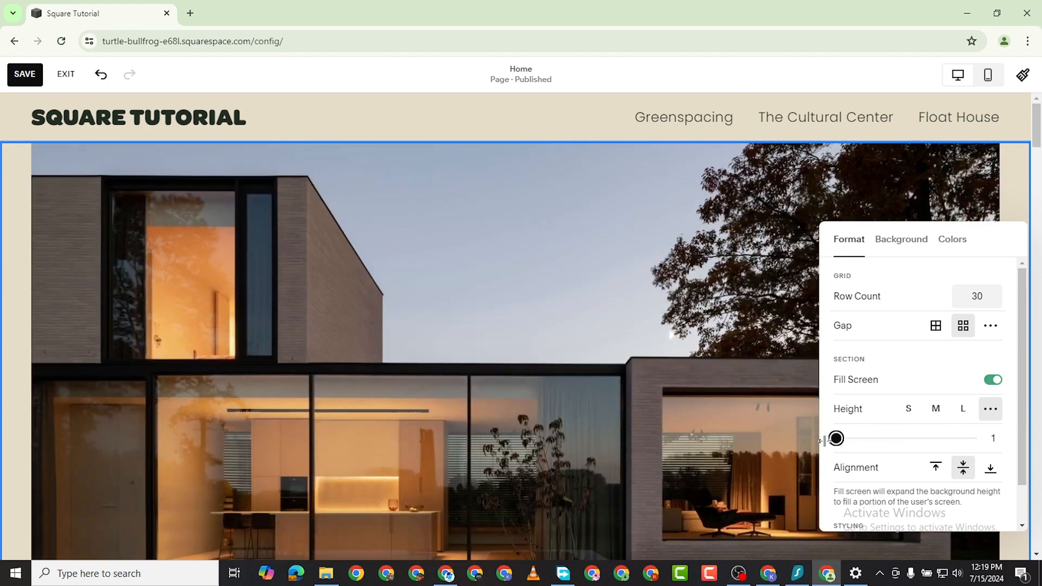
{"action": "scroll", "coordinate": [598, 284], "scroll_direction": "down", "scroll_amount": 5}
{"action": "scroll", "coordinate": [598, 284], "scroll_direction": "up", "scroll_amount": 3}
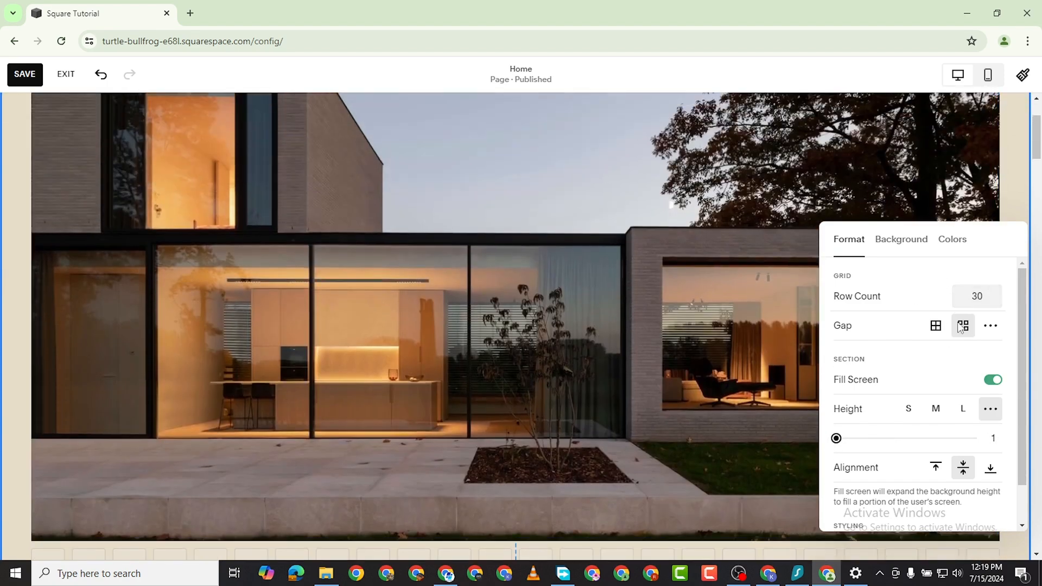
{"action": "scroll", "coordinate": [773, 442], "scroll_direction": "down", "scroll_amount": 1}
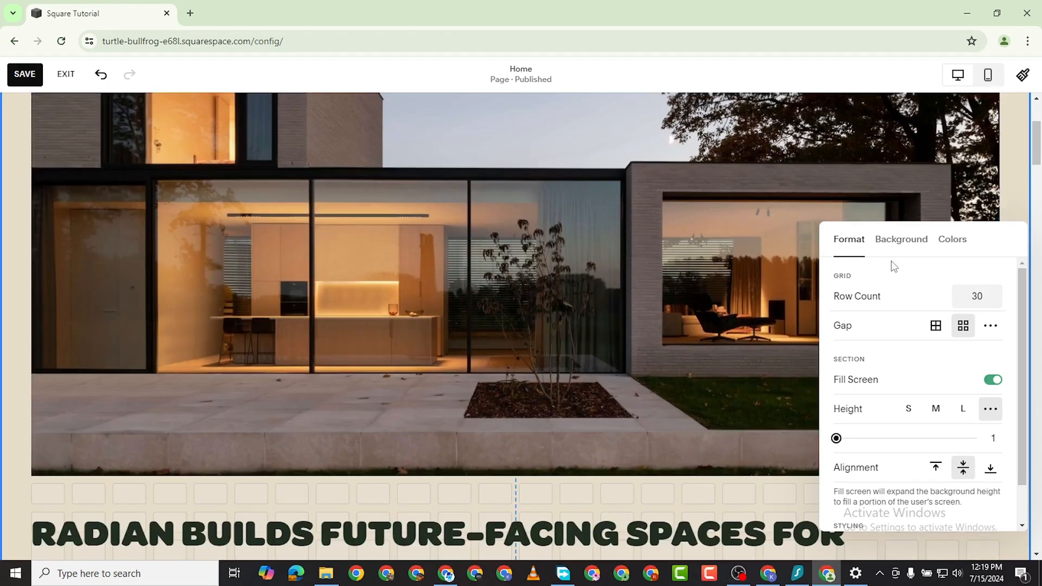
{"action": "left_click", "coordinate": [430, 237]}
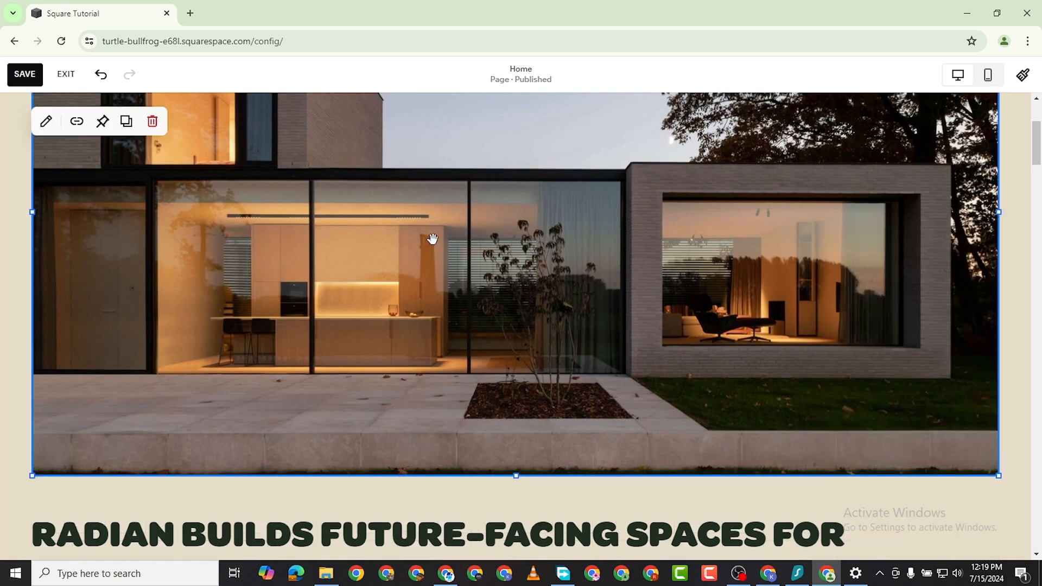
{"action": "scroll", "coordinate": [430, 237], "scroll_direction": "up", "scroll_amount": 1}
Look up pexels in a new browser tab
{"action": "left_click", "coordinate": [190, 13]}
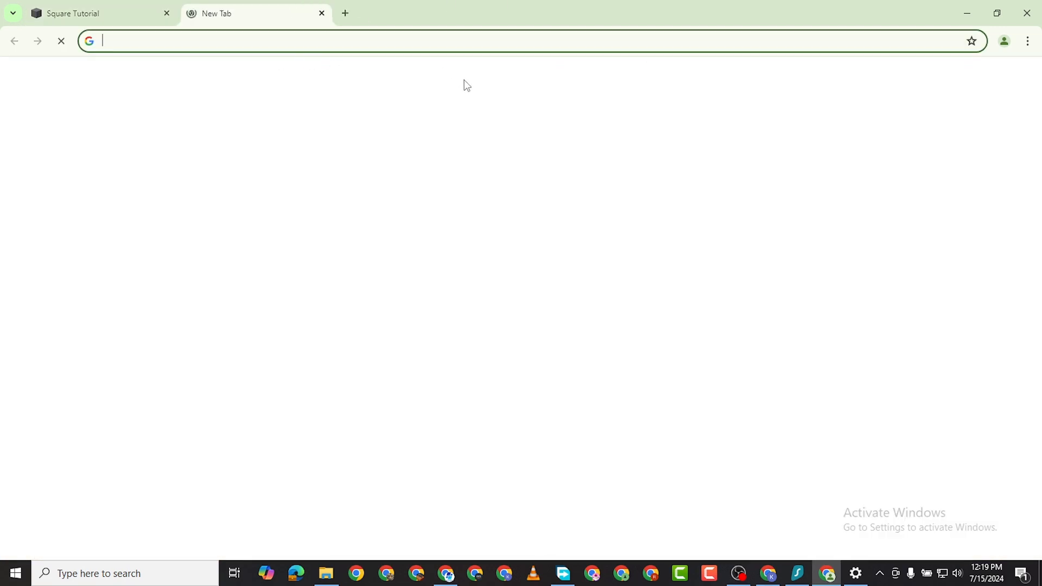
{"action": "type", "text": "pexels"}
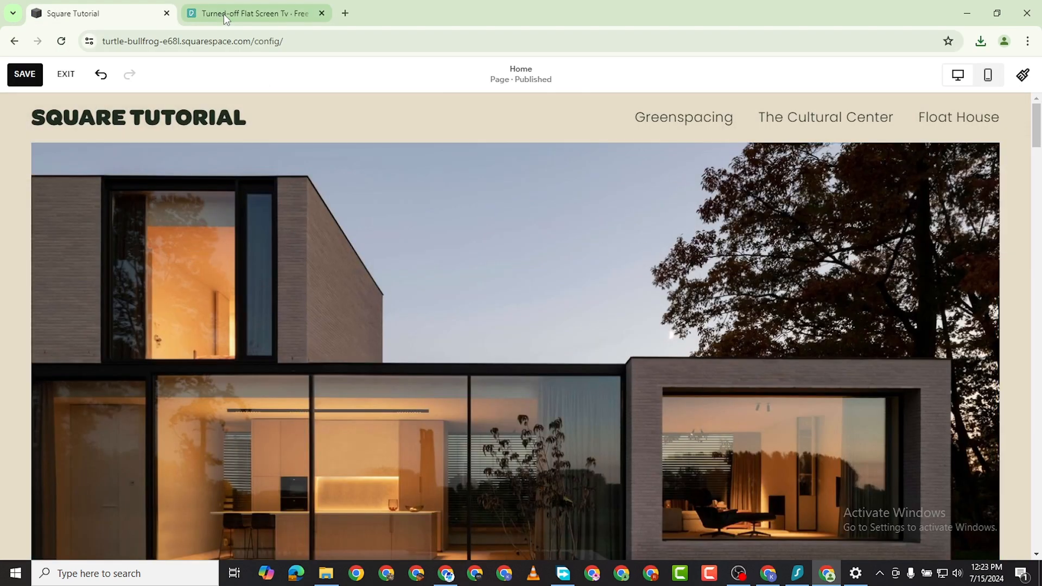
Dismiss the thank-you message on the Pexels living room photo, view the photo, and return to the house interior results
{"action": "left_click", "coordinate": [223, 14]}
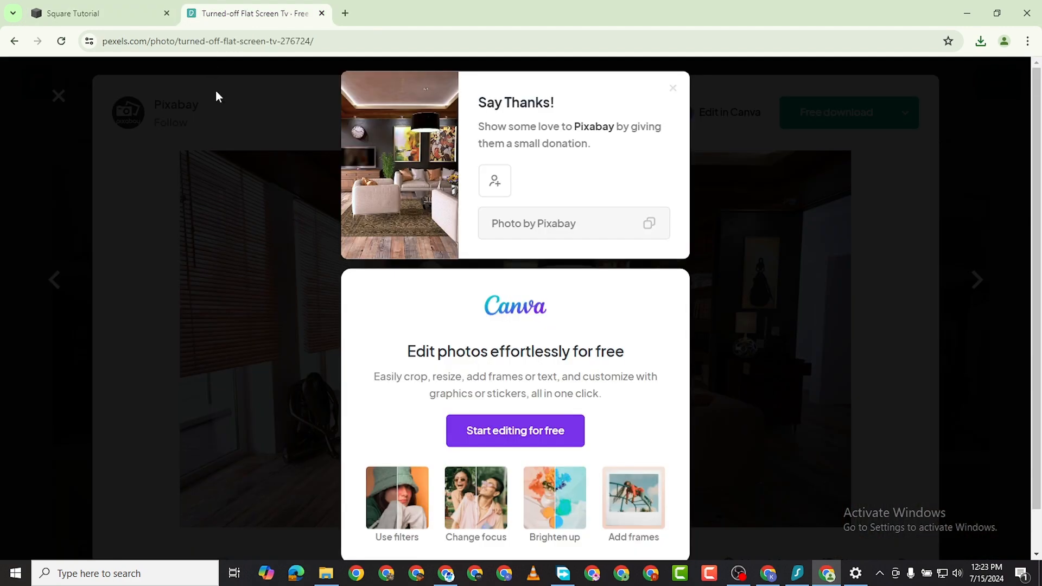
{"action": "left_click", "coordinate": [672, 92]}
{"action": "scroll", "coordinate": [329, 283], "scroll_direction": "down", "scroll_amount": 2}
{"action": "scroll", "coordinate": [286, 148], "scroll_direction": "up", "scroll_amount": 2}
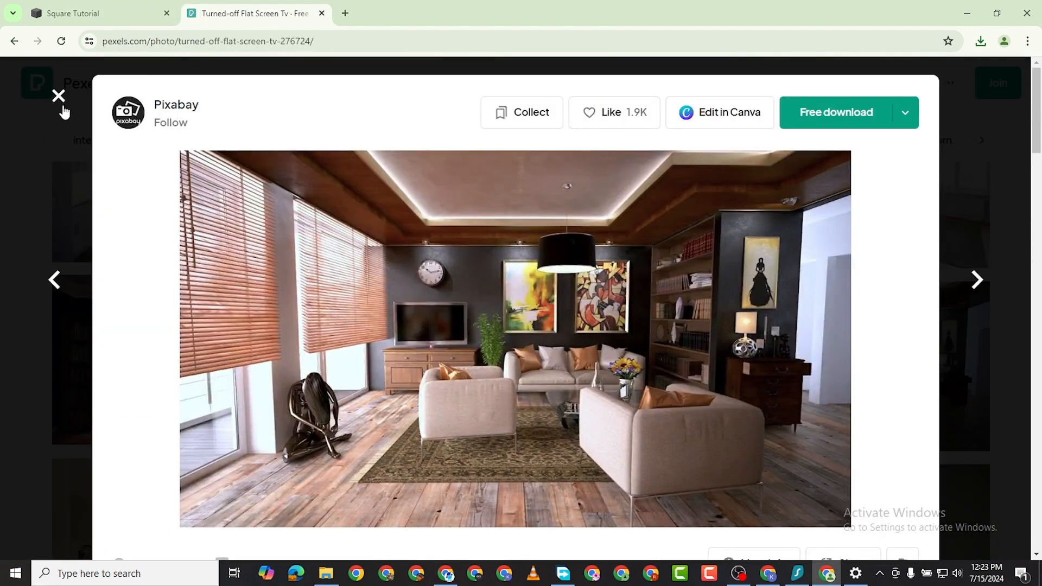
{"action": "left_click", "coordinate": [59, 98]}
{"action": "scroll", "coordinate": [337, 321], "scroll_direction": "up", "scroll_amount": 3}
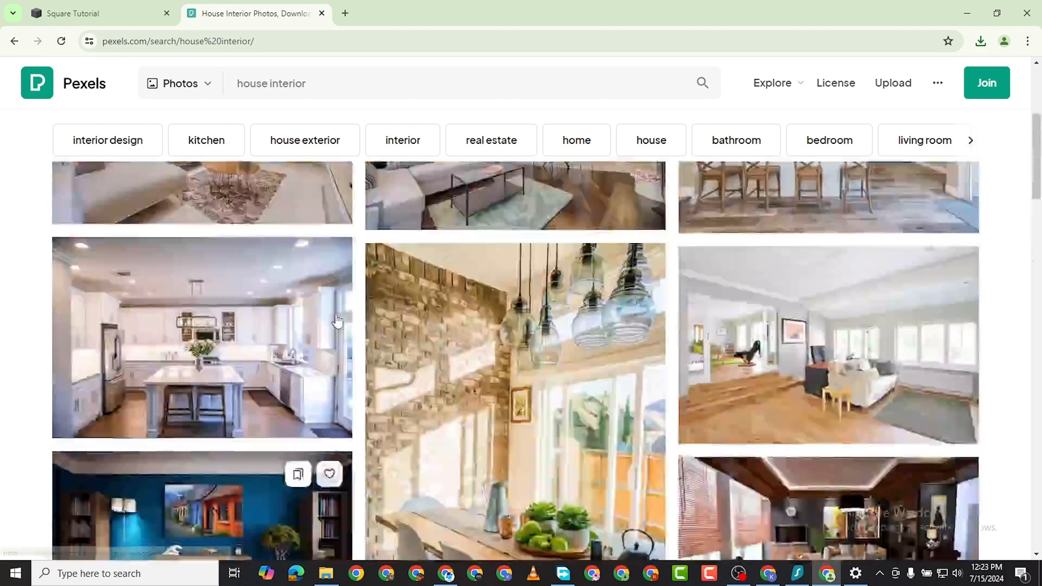
{"action": "scroll", "coordinate": [337, 321], "scroll_direction": "up", "scroll_amount": 5}
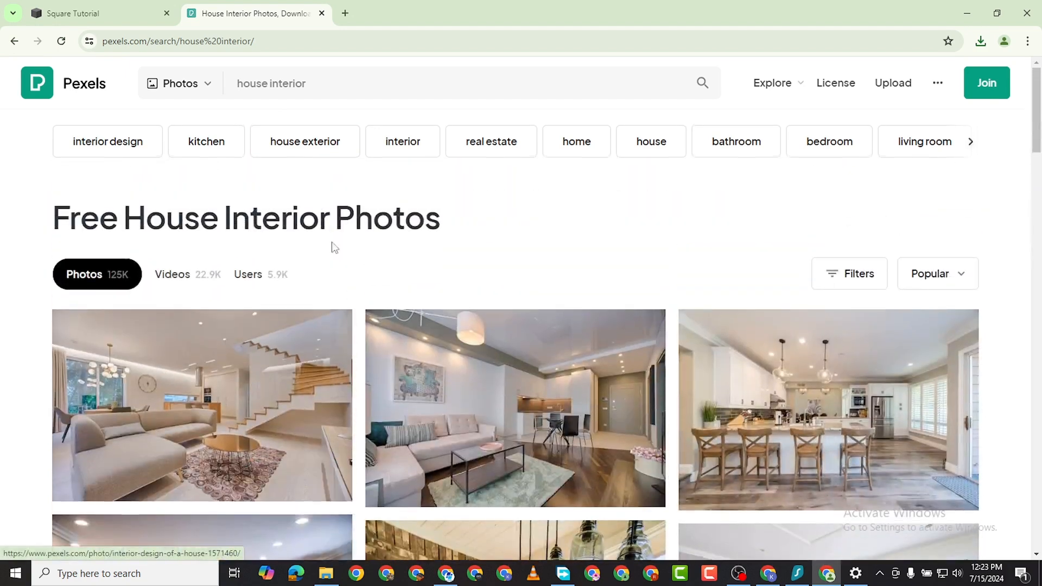
Back in the Squarespace editor, replace the Home page's header image by uploading pexels-pixabay-276724 from Downloads
{"action": "left_click", "coordinate": [125, 12]}
{"action": "left_click", "coordinate": [539, 208]}
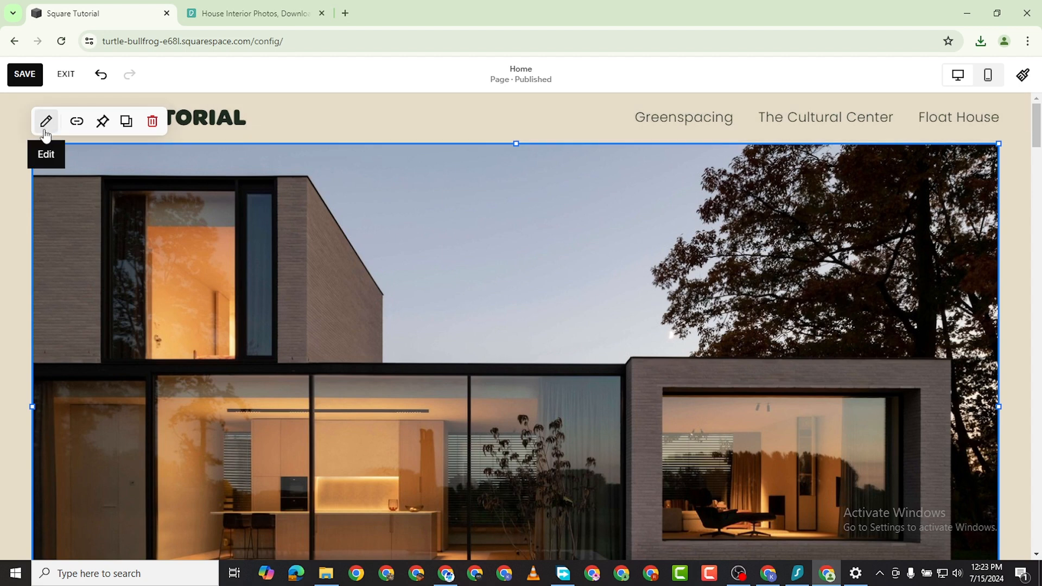
{"action": "left_click", "coordinate": [47, 122]}
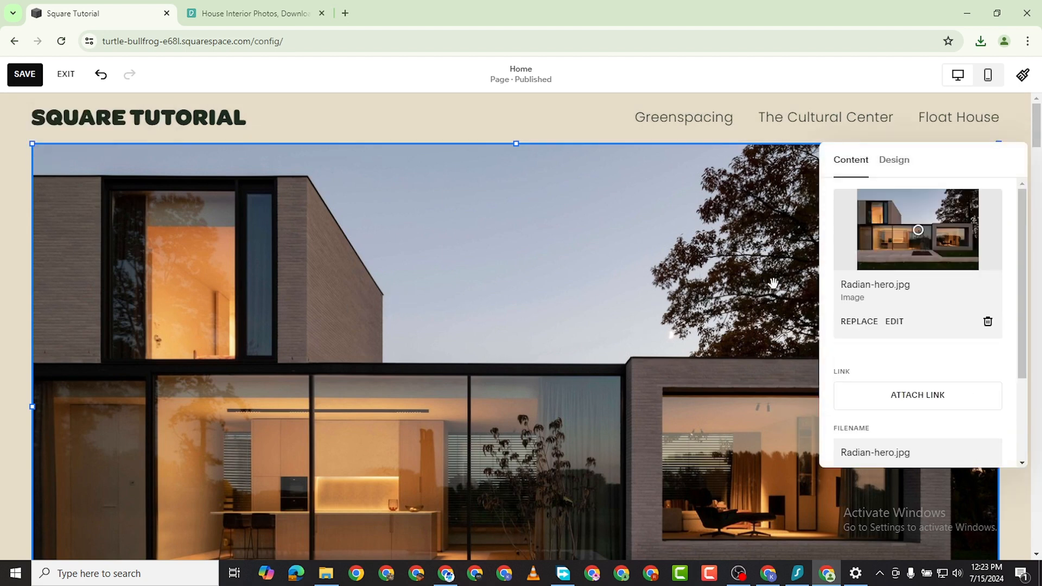
{"action": "left_click", "coordinate": [854, 321]}
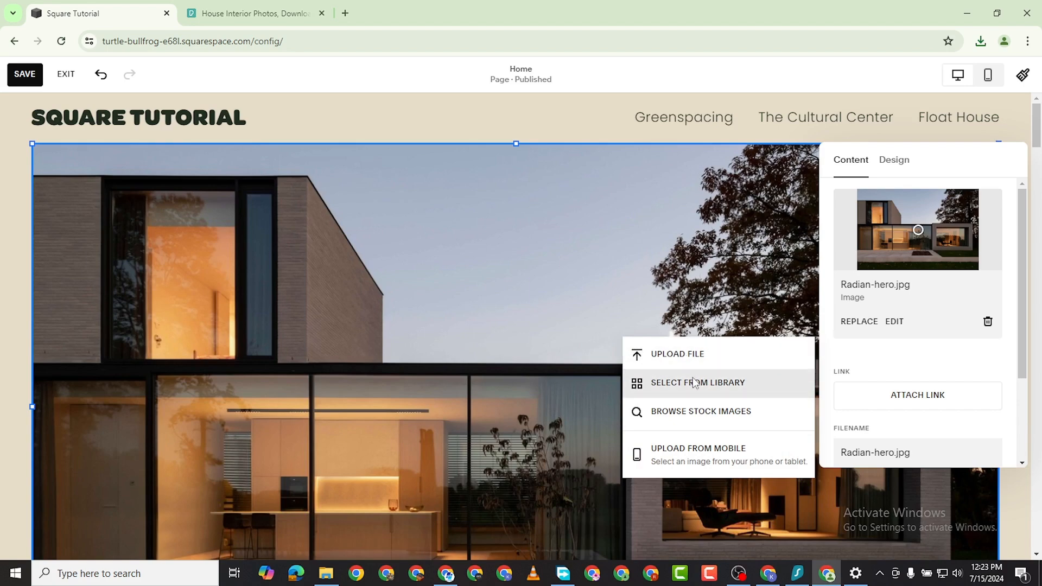
{"action": "left_click", "coordinate": [670, 354]}
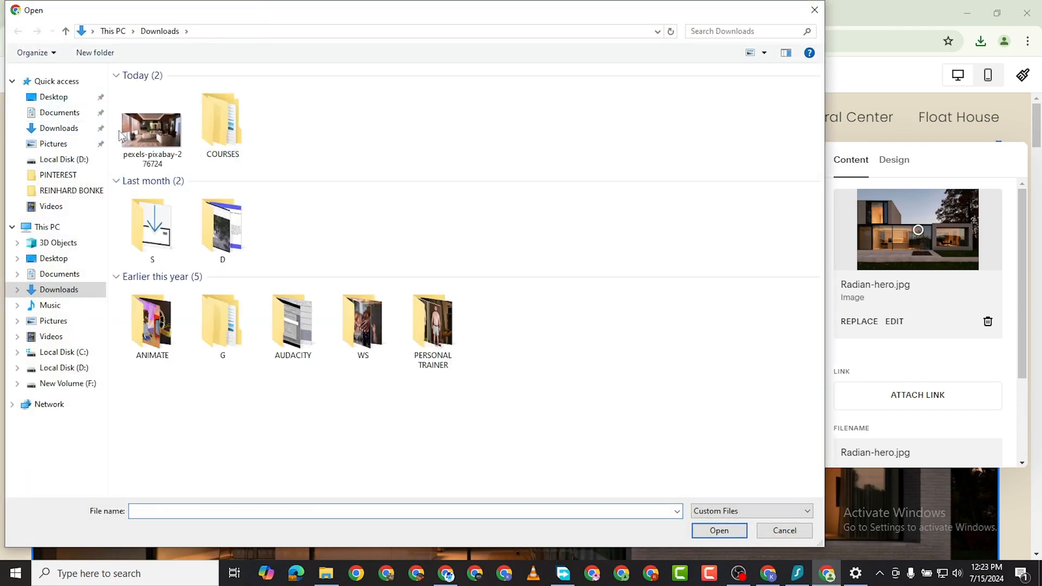
{"action": "double_click", "coordinate": [126, 134]}
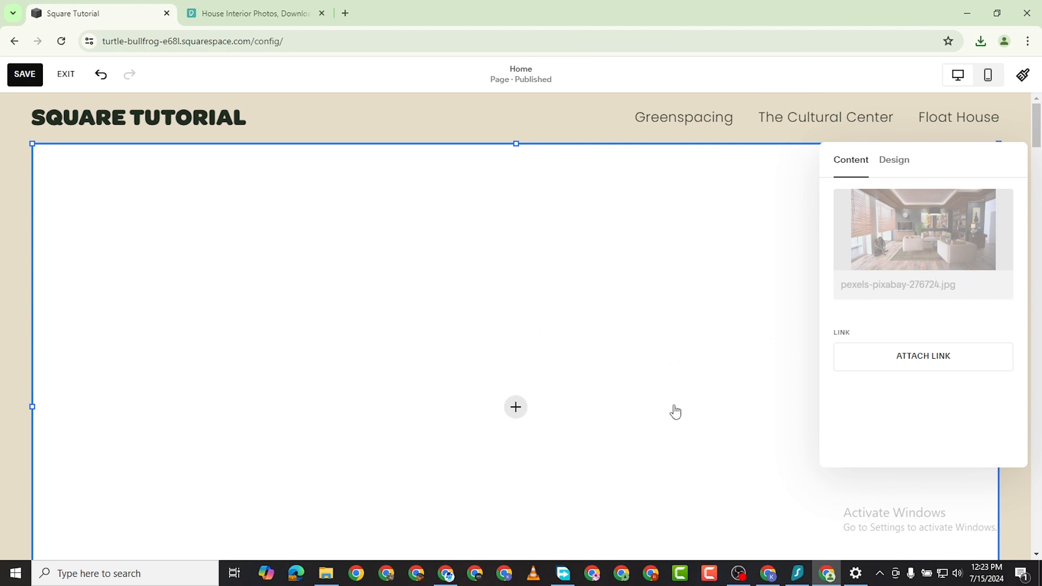
Look over the new header image on the page and its content settings, including link, filename and alt text
{"action": "scroll", "coordinate": [687, 380], "scroll_direction": "down", "scroll_amount": 4}
{"action": "scroll", "coordinate": [527, 352], "scroll_direction": "up", "scroll_amount": 2}
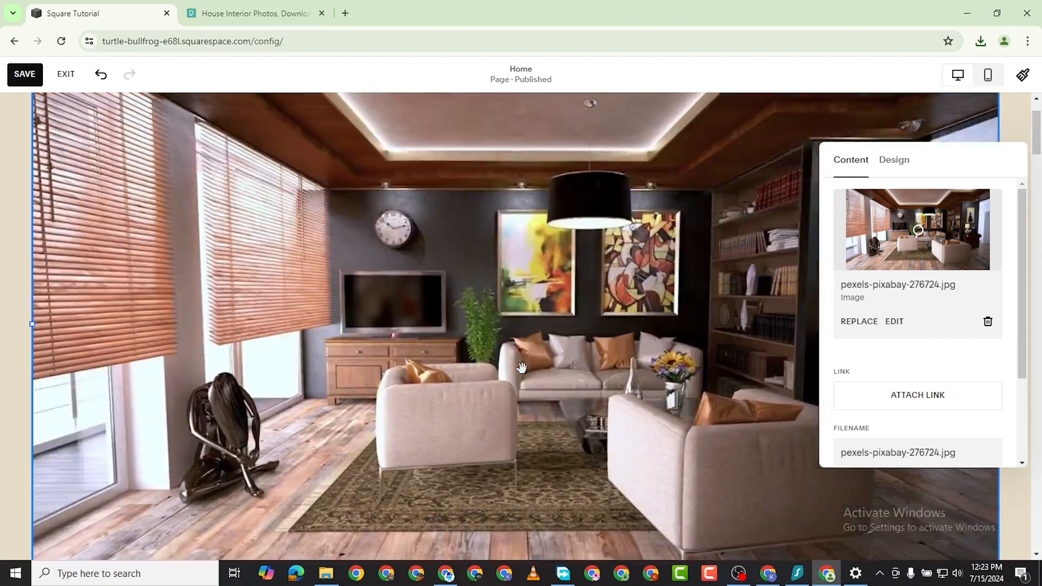
{"action": "scroll", "coordinate": [528, 352], "scroll_direction": "down", "scroll_amount": 3}
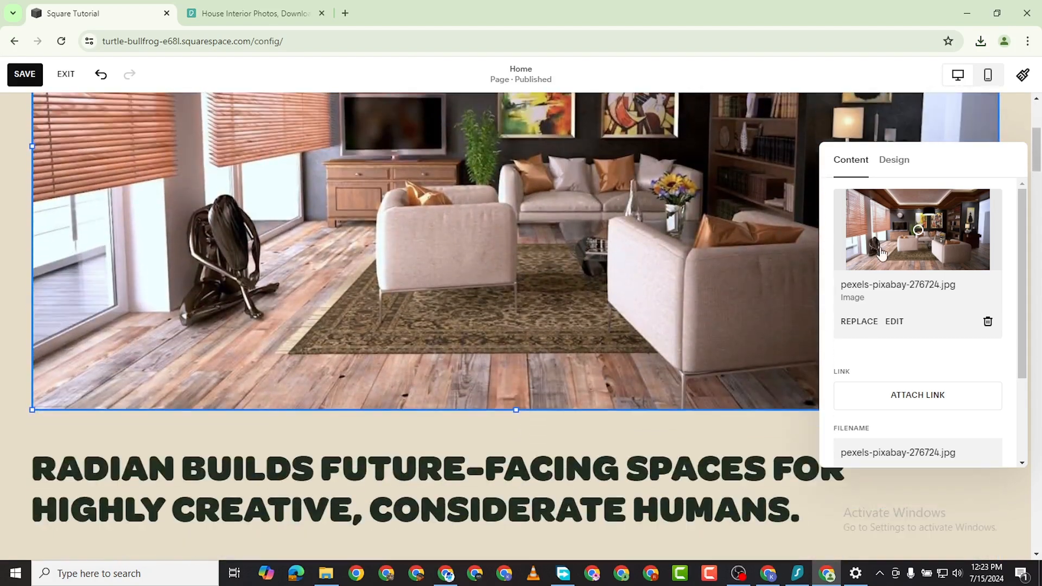
{"action": "scroll", "coordinate": [879, 217], "scroll_direction": "down", "scroll_amount": 2}
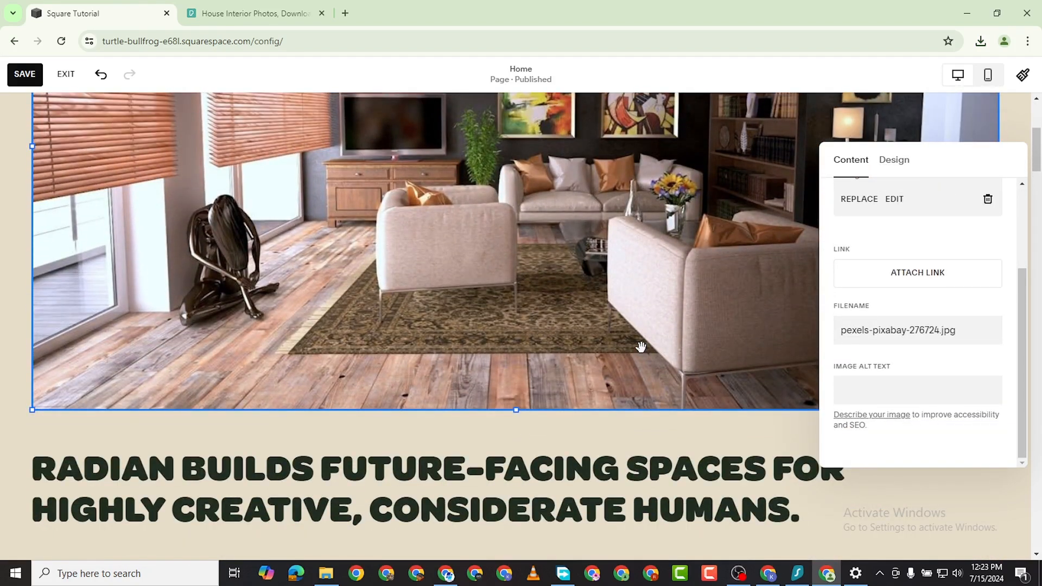
{"action": "scroll", "coordinate": [641, 347], "scroll_direction": "down", "scroll_amount": 2}
{"action": "scroll", "coordinate": [928, 242], "scroll_direction": "up", "scroll_amount": 5}
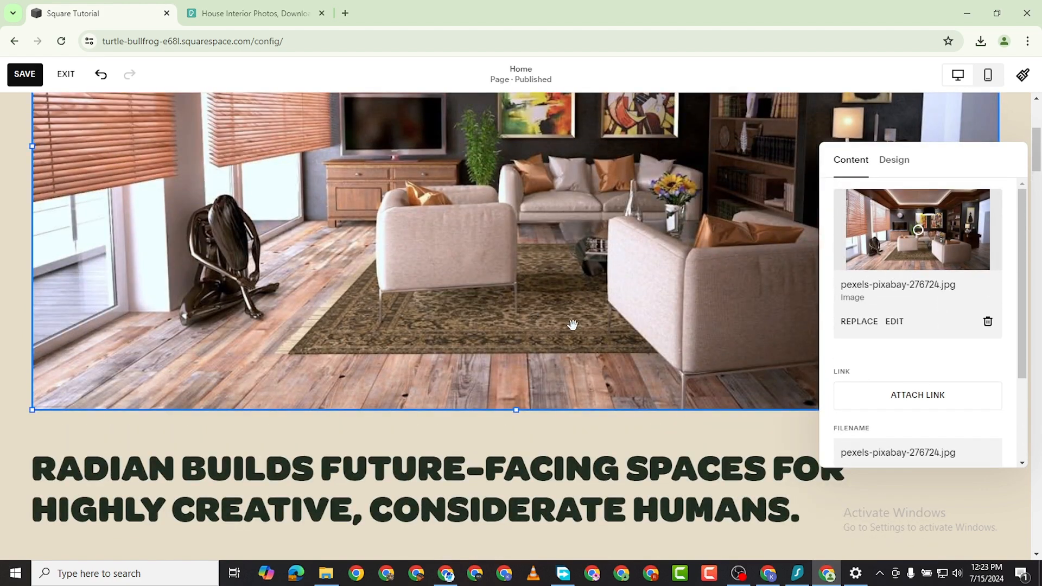
{"action": "scroll", "coordinate": [573, 324], "scroll_direction": "up", "scroll_amount": 1}
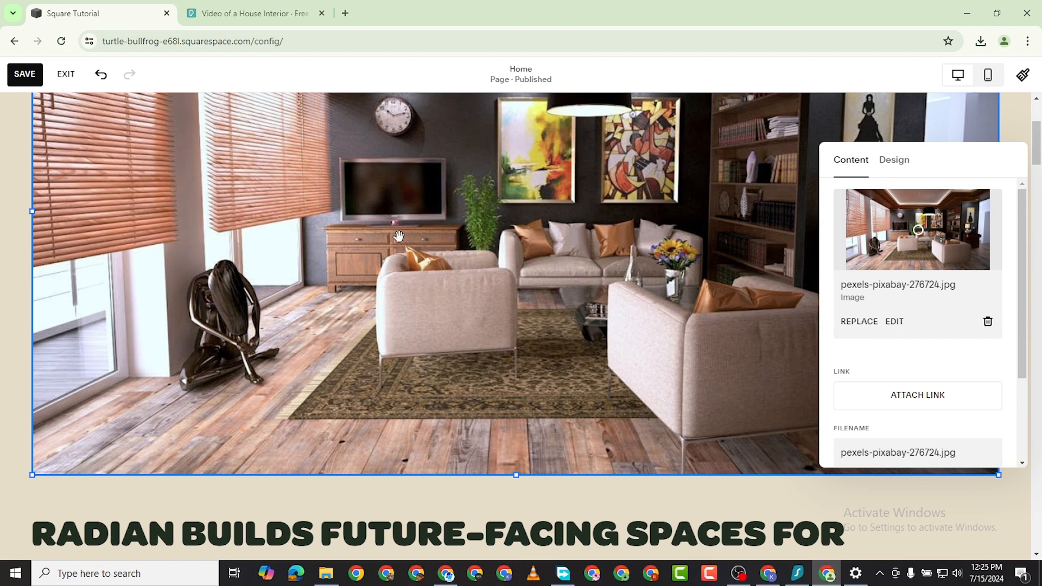
{"action": "left_click", "coordinate": [895, 162]}
{"action": "left_click", "coordinate": [868, 167]}
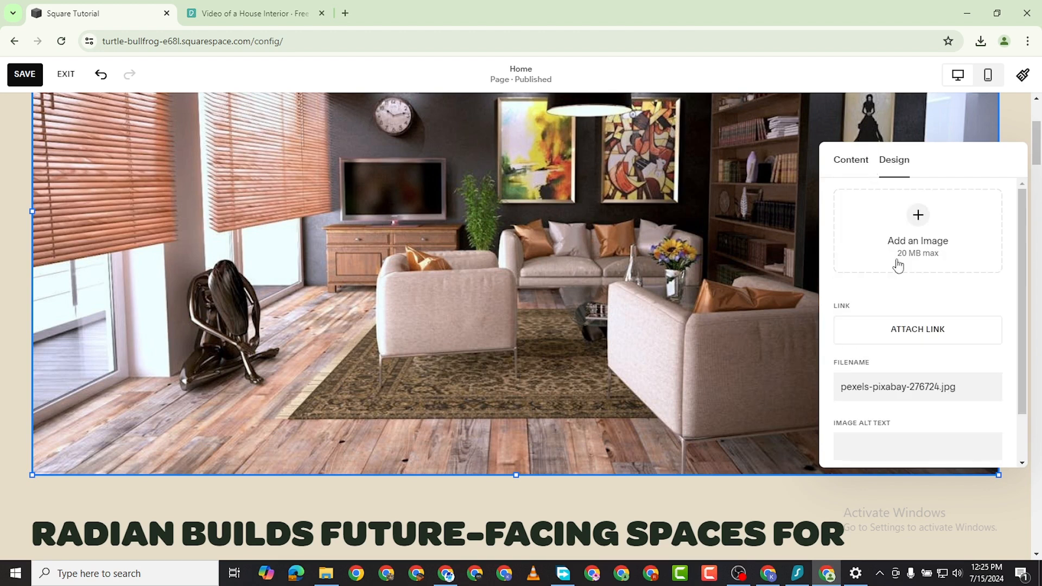
{"action": "scroll", "coordinate": [878, 338], "scroll_direction": "down", "scroll_amount": 2}
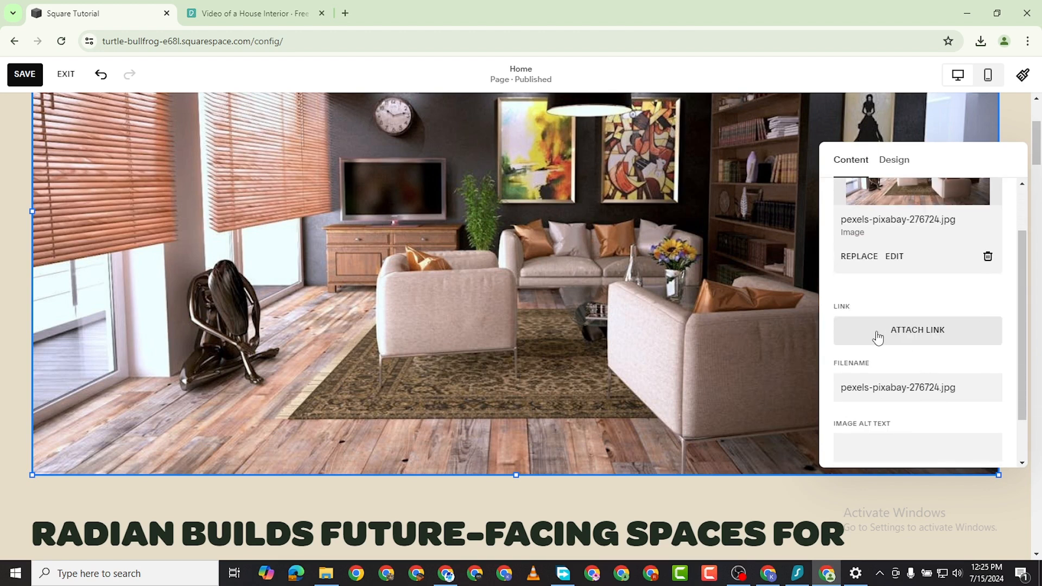
{"action": "scroll", "coordinate": [516, 325], "scroll_direction": "down", "scroll_amount": 2}
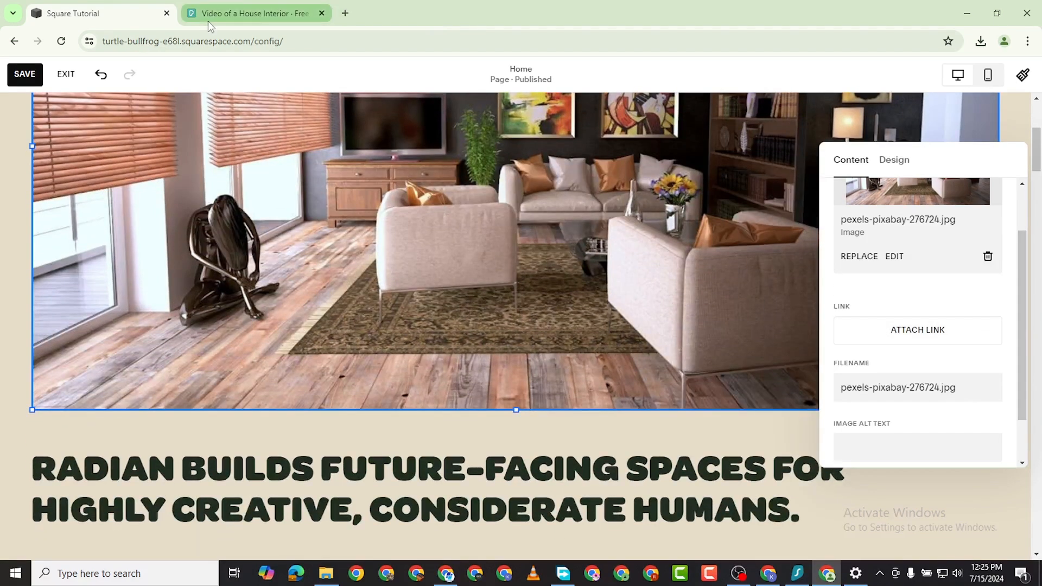
Copy the web address of the Pexels house interior video and return to the Squarespace editor
{"action": "left_click", "coordinate": [209, 19]}
{"action": "left_click", "coordinate": [239, 41]}
{"action": "right_click", "coordinate": [239, 41]}
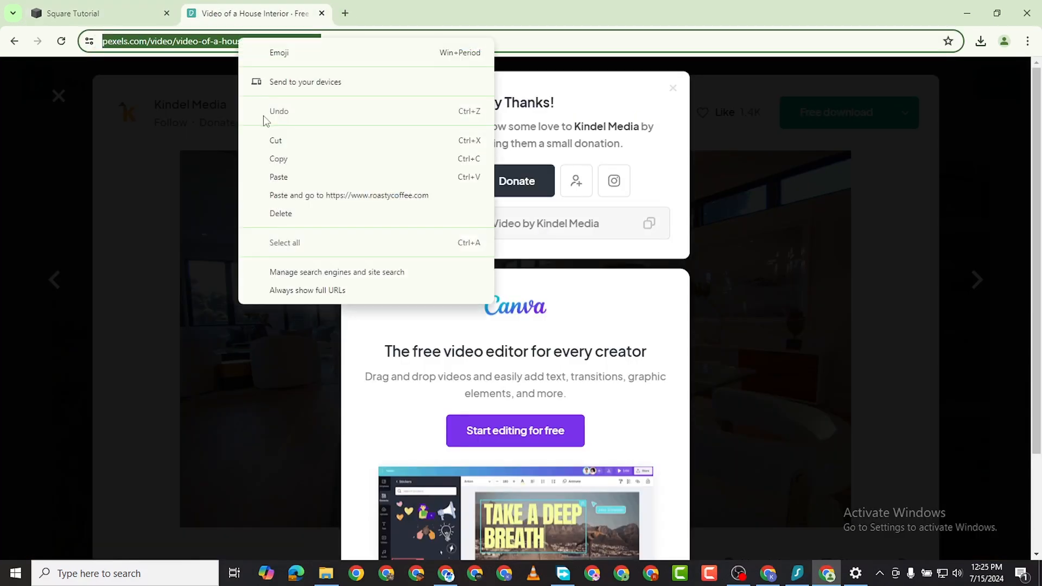
{"action": "left_click", "coordinate": [305, 158]}
{"action": "left_click", "coordinate": [67, 15]}
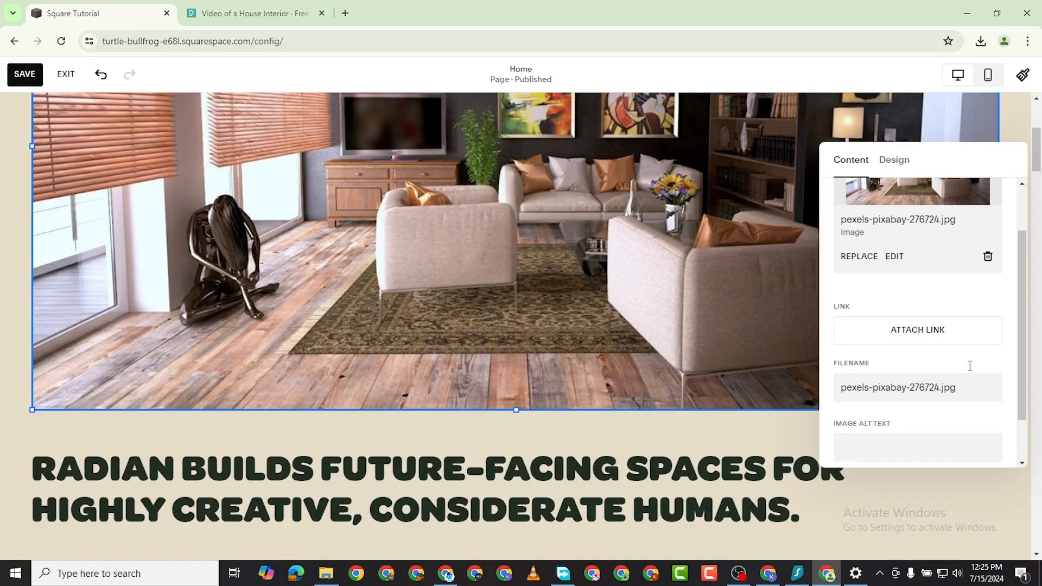
Attach the copied Pexels video URL as the link on the Home page's header image
{"action": "left_click", "coordinate": [892, 336]}
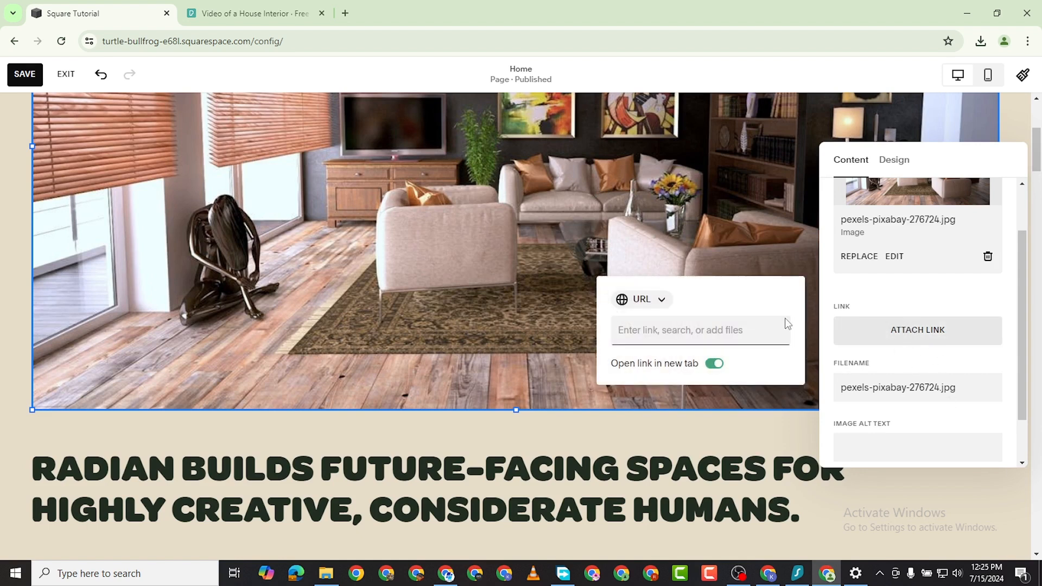
{"action": "right_click", "coordinate": [671, 331]}
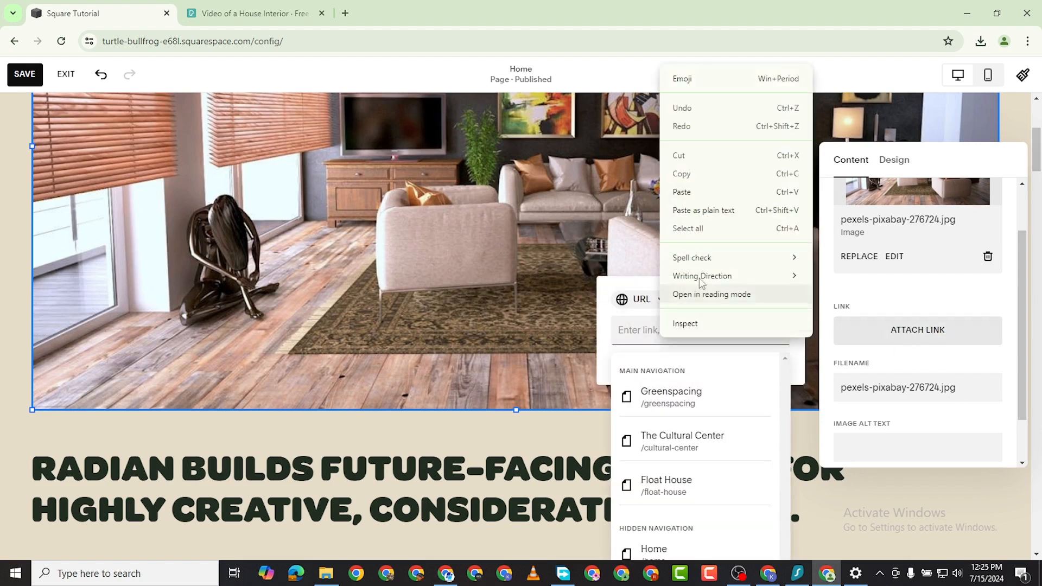
{"action": "left_click", "coordinate": [682, 191]}
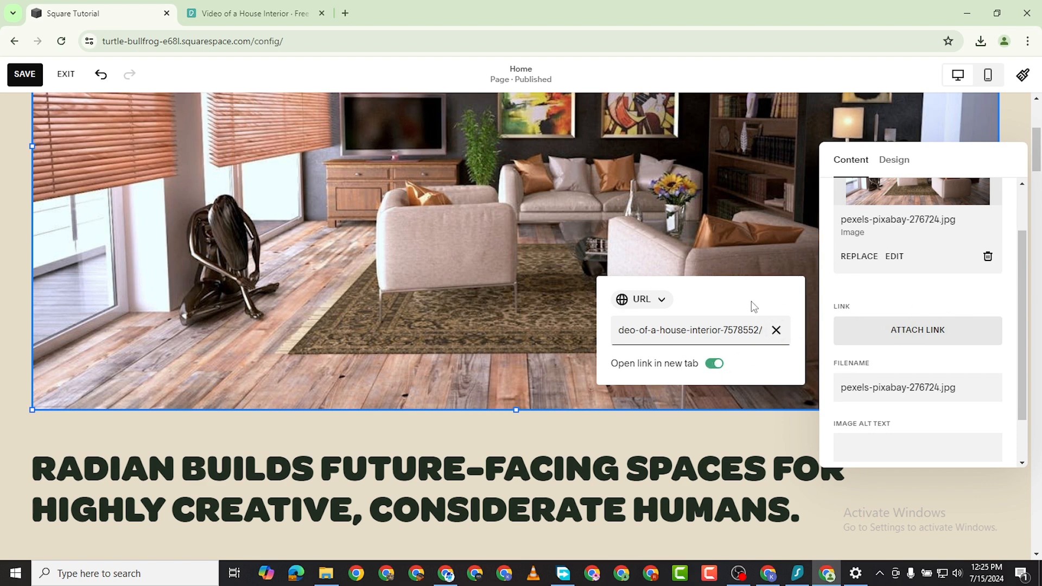
{"action": "key", "text": "Return"}
{"action": "scroll", "coordinate": [923, 360], "scroll_direction": "down", "scroll_amount": 2}
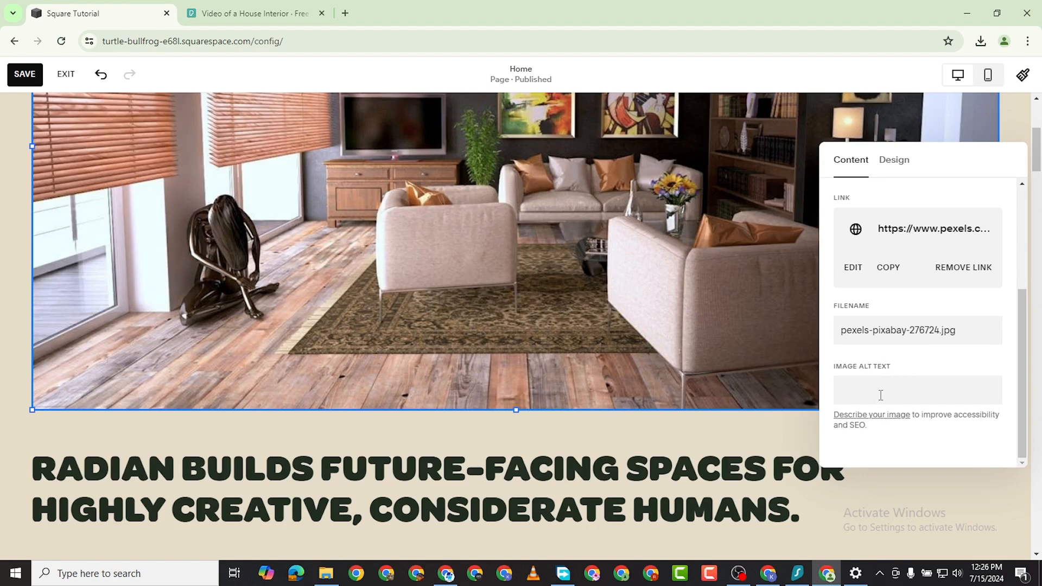
In the header image's design settings, switch the corner radius to separate values for each corner
{"action": "scroll", "coordinate": [882, 392], "scroll_direction": "up", "scroll_amount": 3}
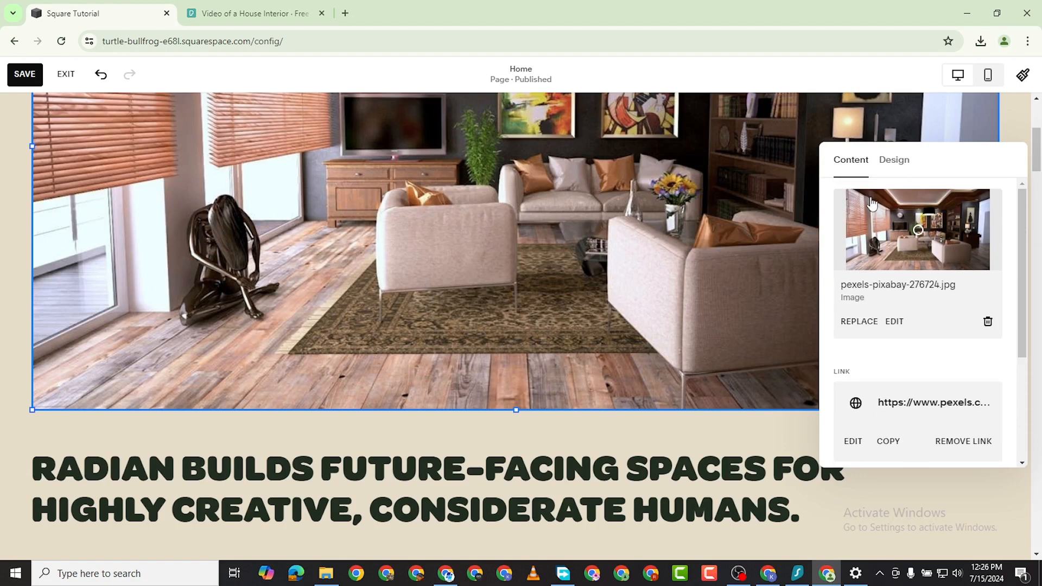
{"action": "left_click", "coordinate": [893, 160]}
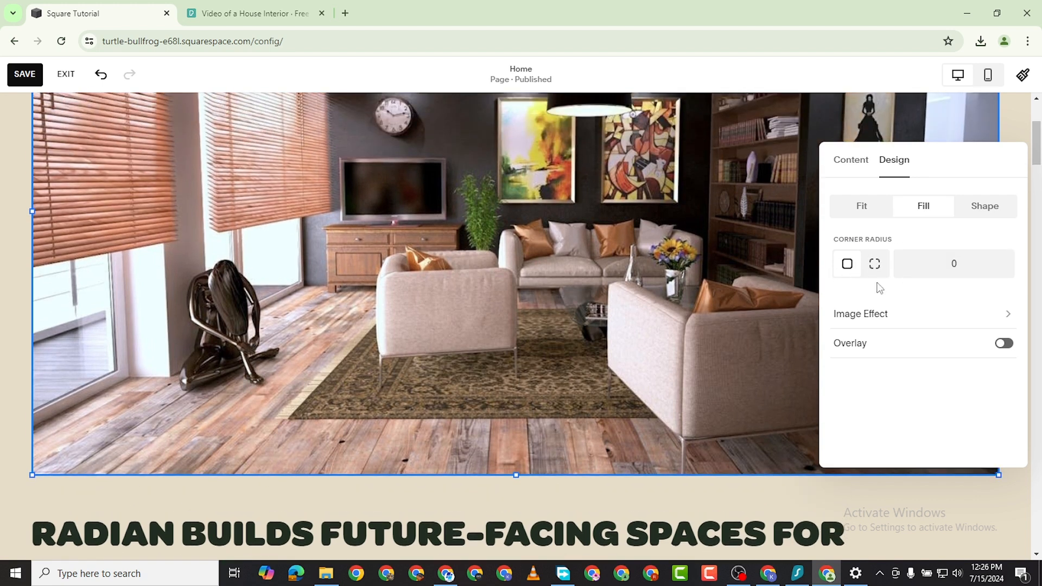
{"action": "left_click", "coordinate": [874, 264]}
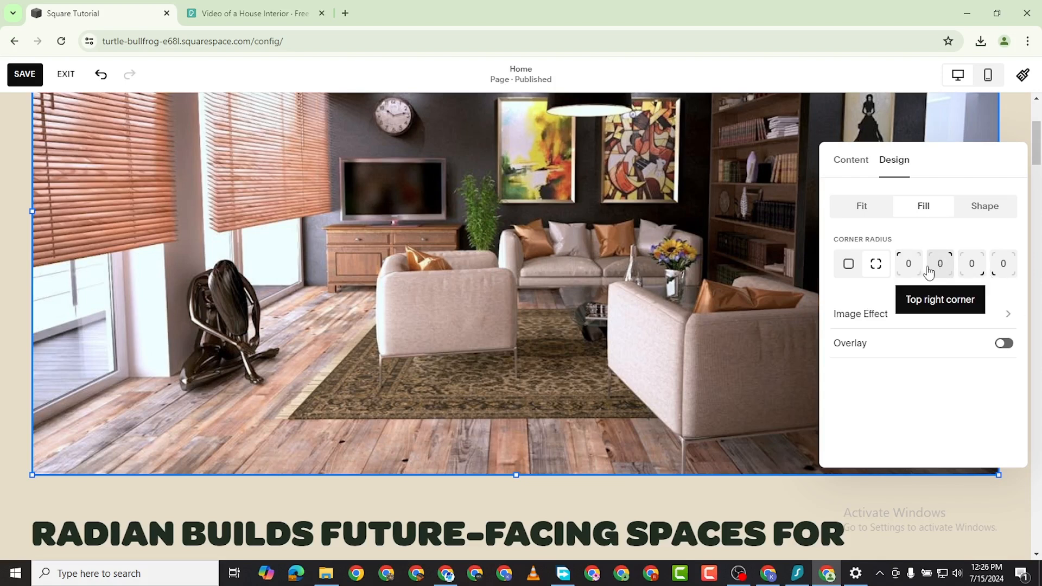
Switch the living-room image to one uniform corner radius of 20 for all corners and close its settings
{"action": "left_click", "coordinate": [848, 264]}
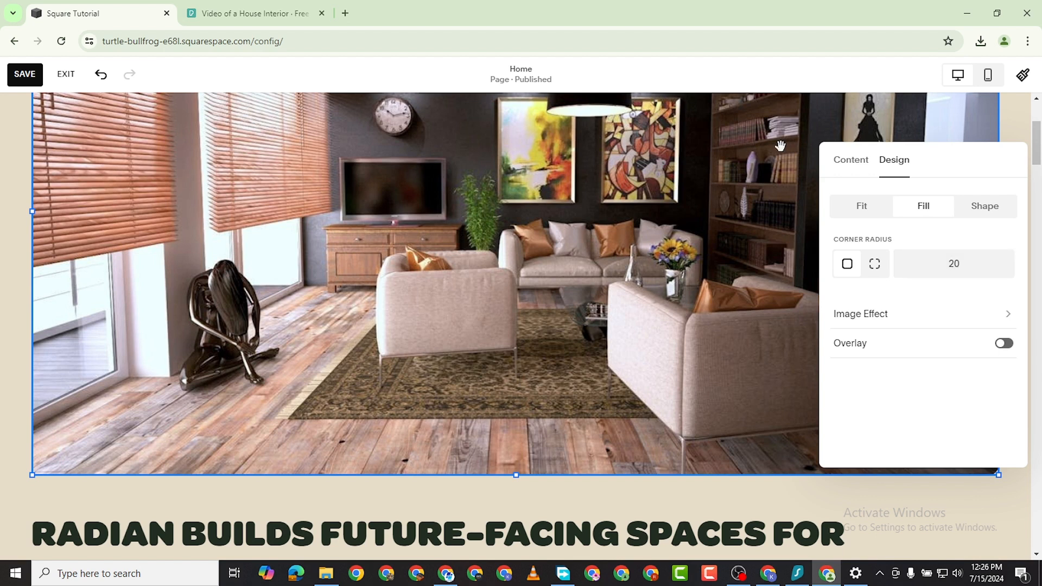
{"action": "scroll", "coordinate": [678, 187], "scroll_direction": "up", "scroll_amount": 4}
{"action": "scroll", "coordinate": [682, 185], "scroll_direction": "down", "scroll_amount": 4}
{"action": "left_click", "coordinate": [19, 489]}
{"action": "left_click", "coordinate": [698, 226]}
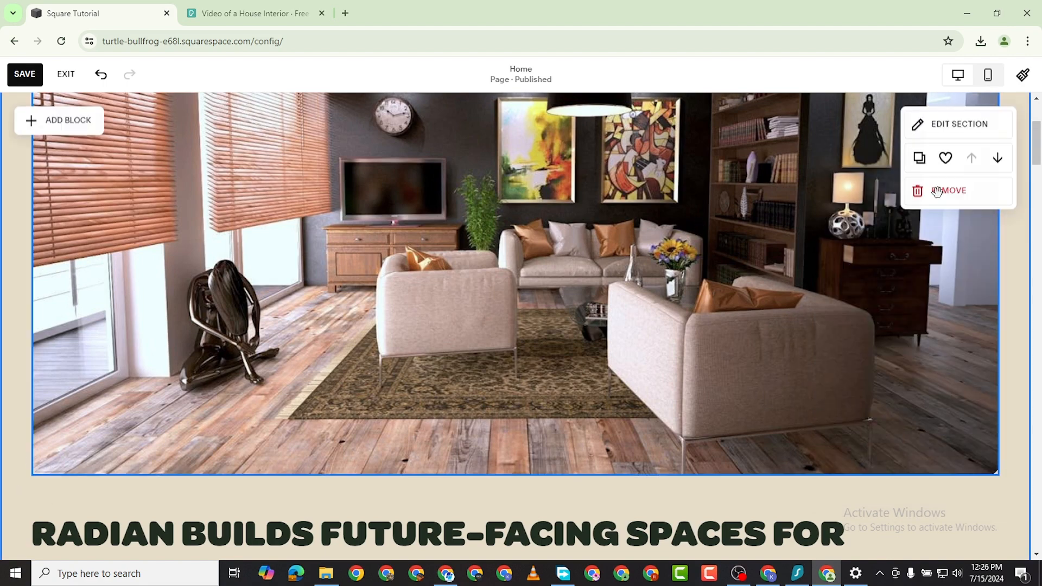
Reopen the living-room image's design settings and set its corner radius to 100
{"action": "scroll", "coordinate": [304, 184], "scroll_direction": "up", "scroll_amount": 2}
{"action": "left_click", "coordinate": [51, 126]}
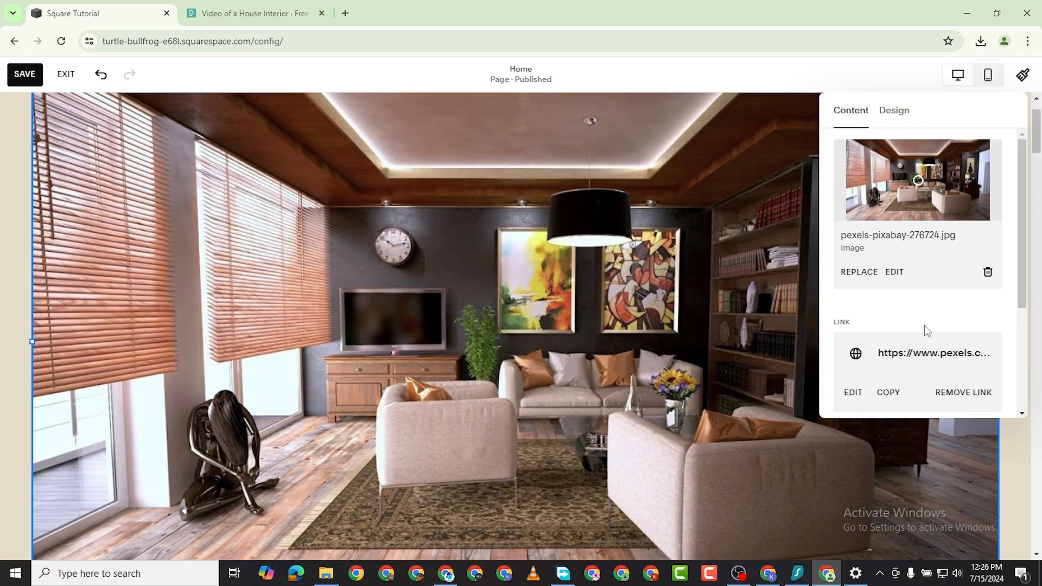
{"action": "scroll", "coordinate": [926, 331], "scroll_direction": "down", "scroll_amount": 3}
{"action": "scroll", "coordinate": [890, 316], "scroll_direction": "up", "scroll_amount": 3}
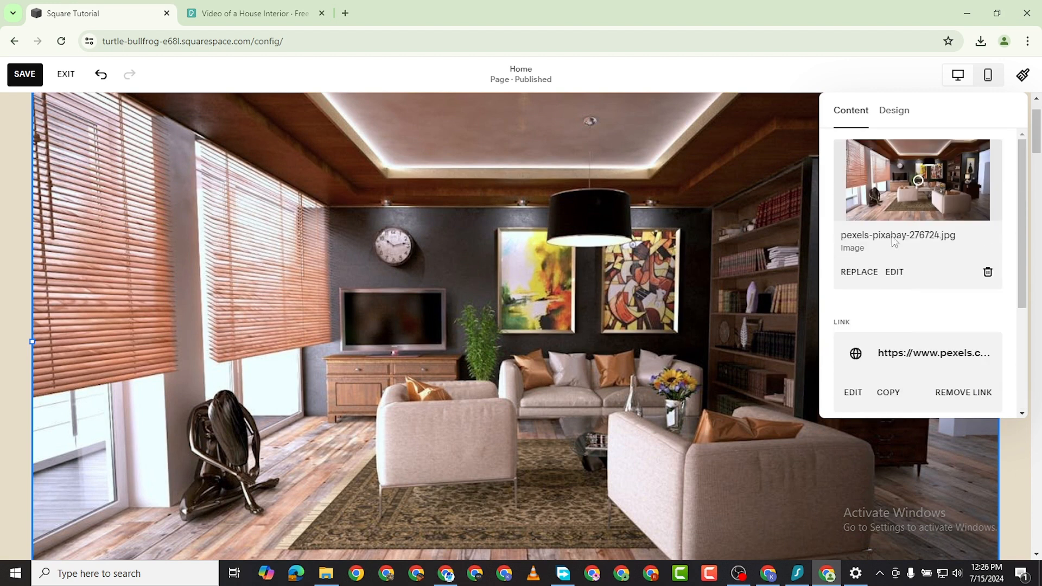
{"action": "left_click", "coordinate": [892, 111]}
{"action": "left_click", "coordinate": [951, 214]}
{"action": "type", "text": "20"}
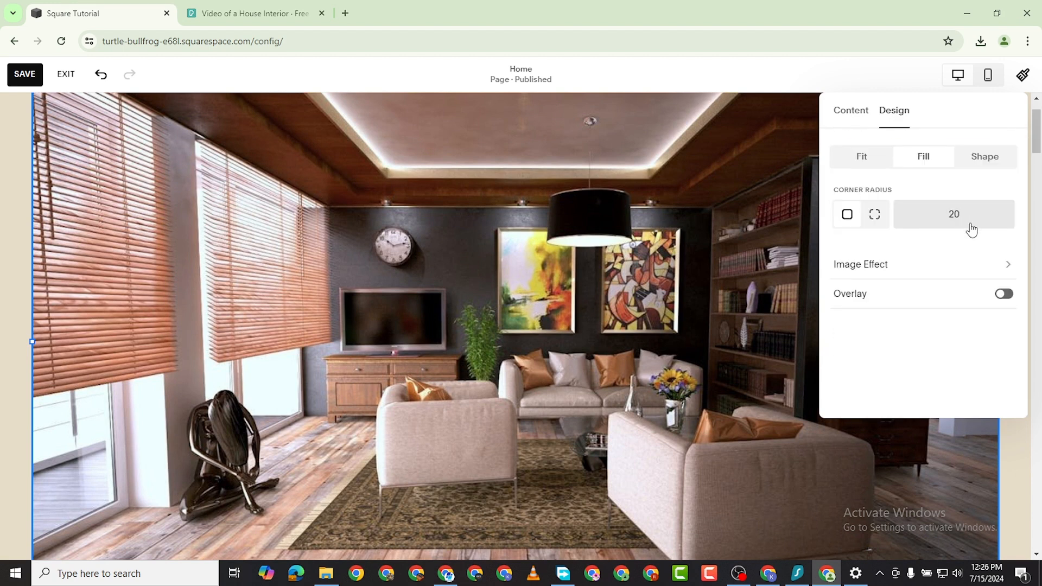
{"action": "type", "text": "100"}
{"action": "scroll", "coordinate": [89, 398], "scroll_direction": "down", "scroll_amount": 4}
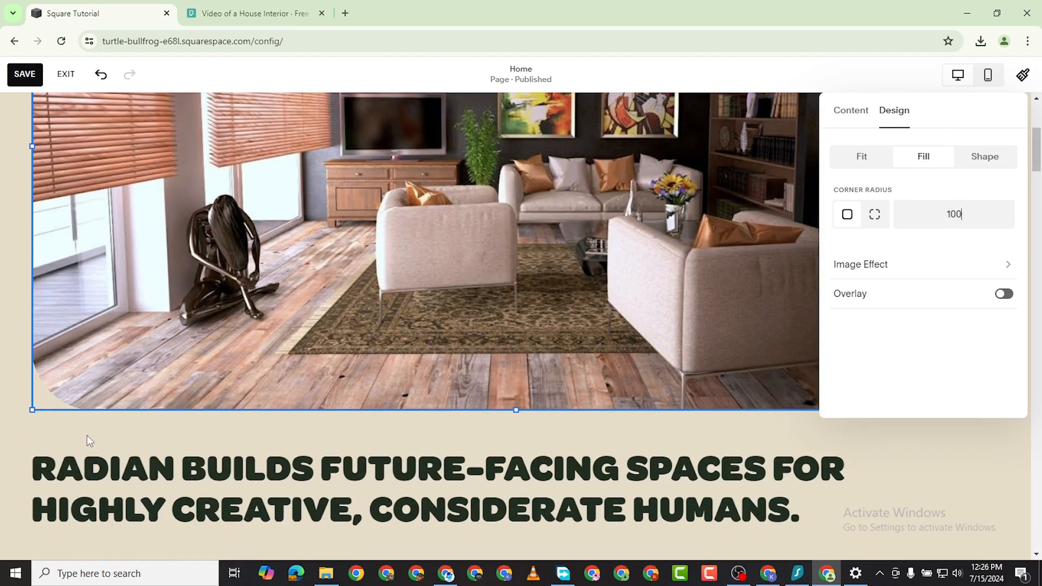
{"action": "left_click", "coordinate": [854, 493]}
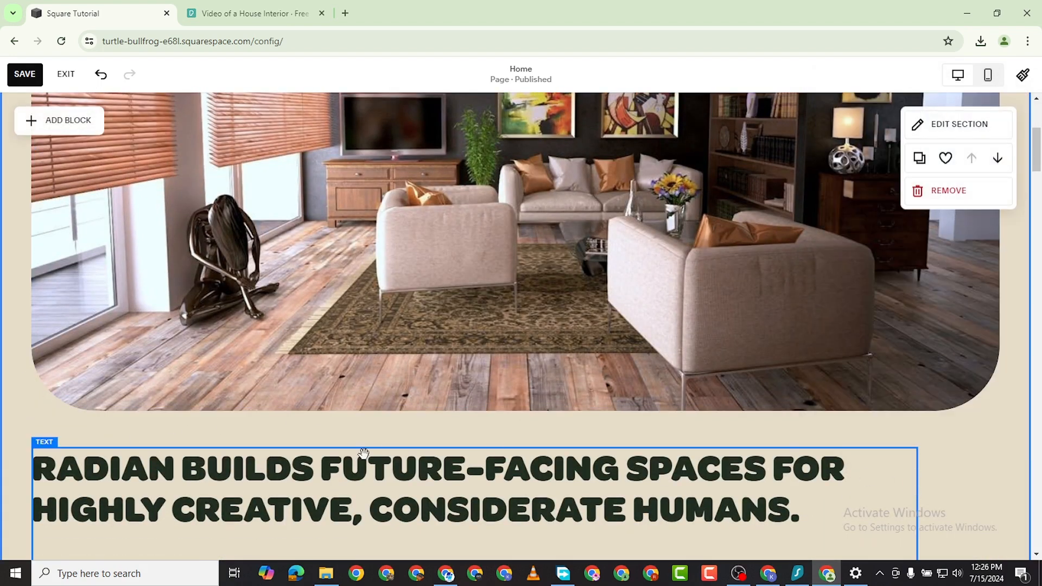
Try the first three image effects on the living-room image, ending with the effect set to None
{"action": "scroll", "coordinate": [586, 181], "scroll_direction": "up", "scroll_amount": 5}
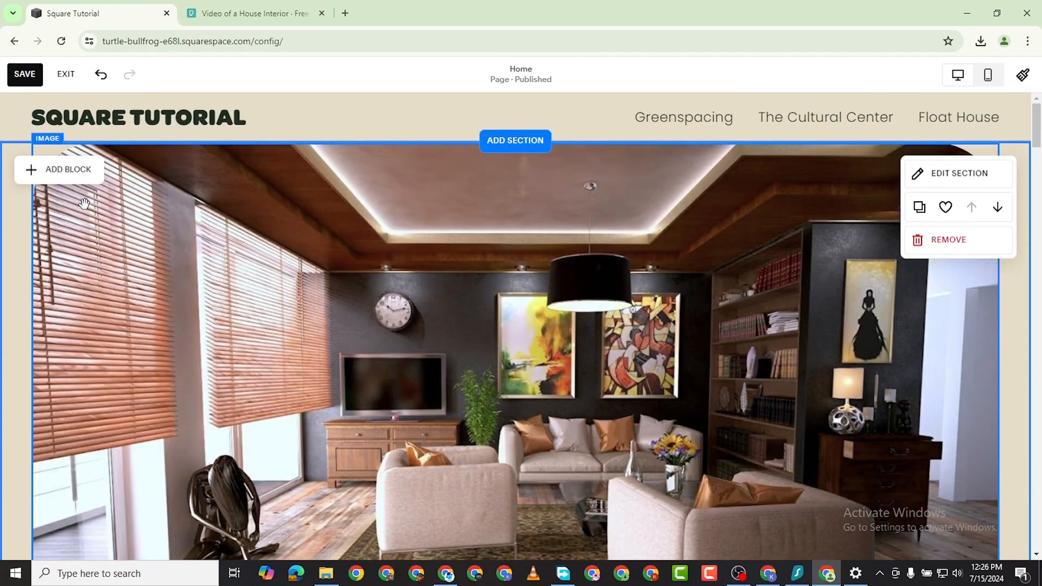
{"action": "left_click", "coordinate": [196, 218]}
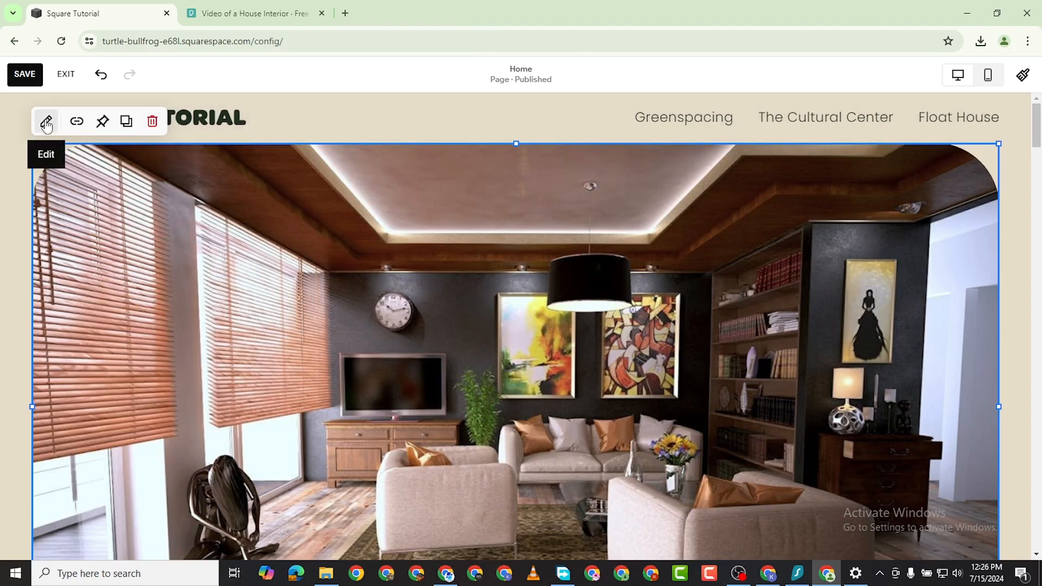
{"action": "left_click", "coordinate": [46, 123]}
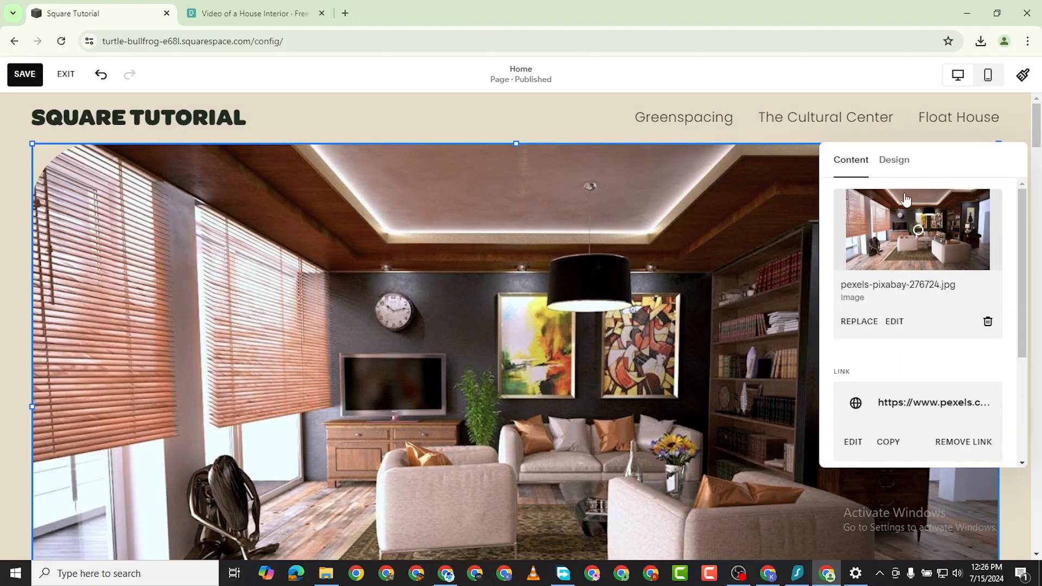
{"action": "left_click", "coordinate": [894, 163]}
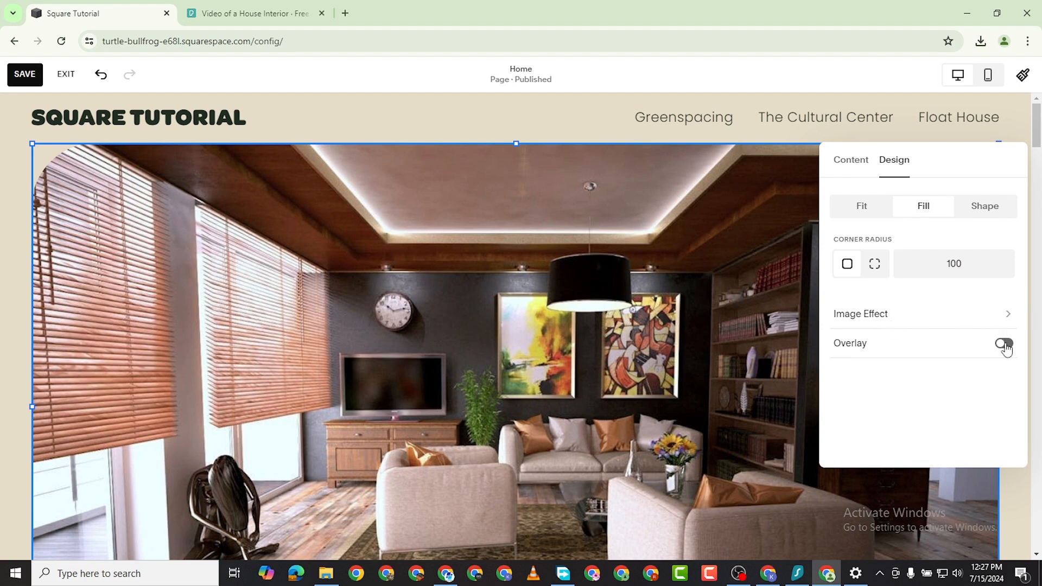
{"action": "left_click", "coordinate": [981, 320]}
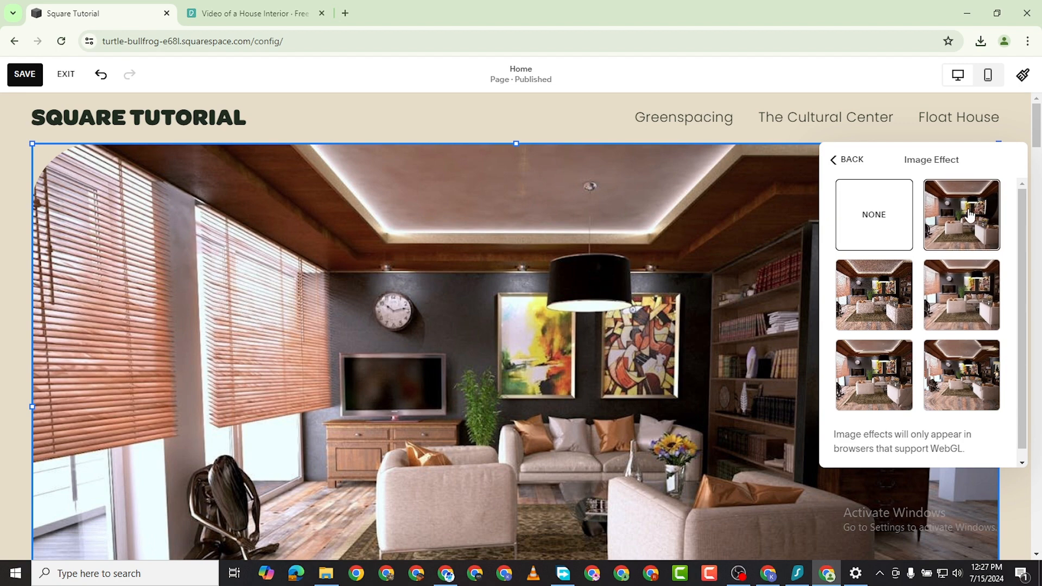
{"action": "left_click", "coordinate": [972, 214]}
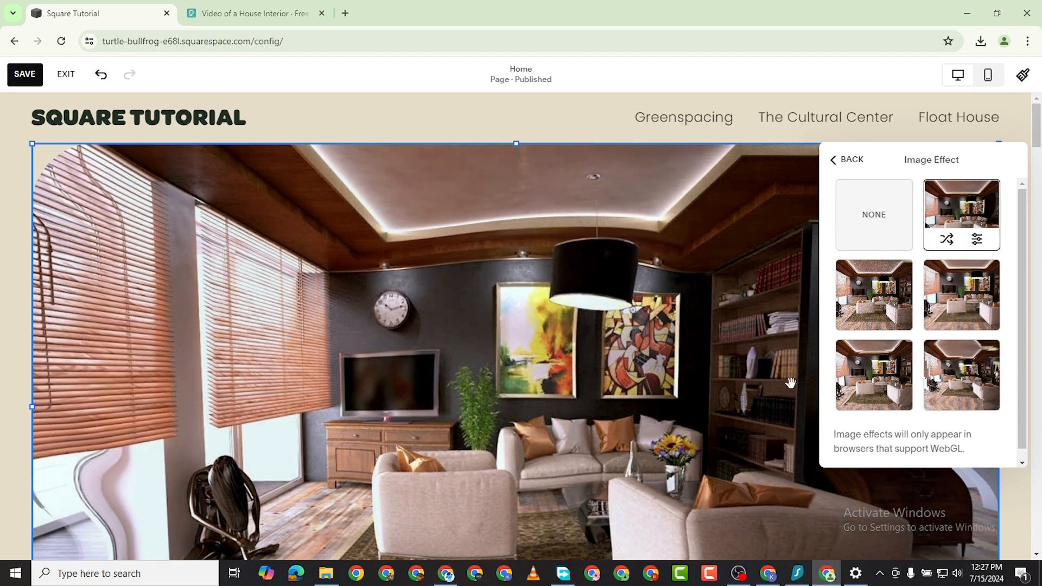
{"action": "scroll", "coordinate": [543, 358], "scroll_direction": "down", "scroll_amount": 2}
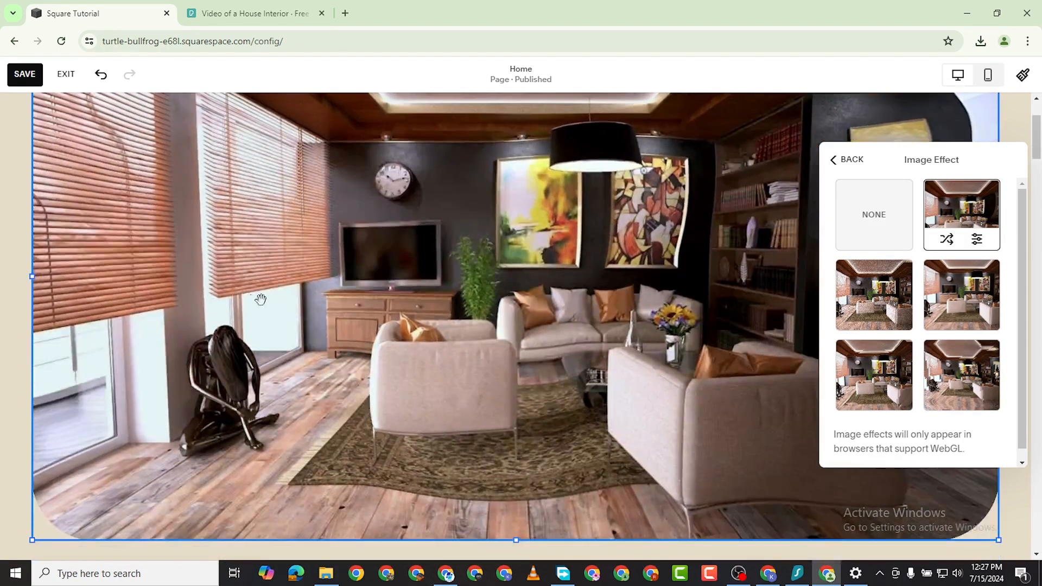
{"action": "left_click", "coordinate": [873, 294]}
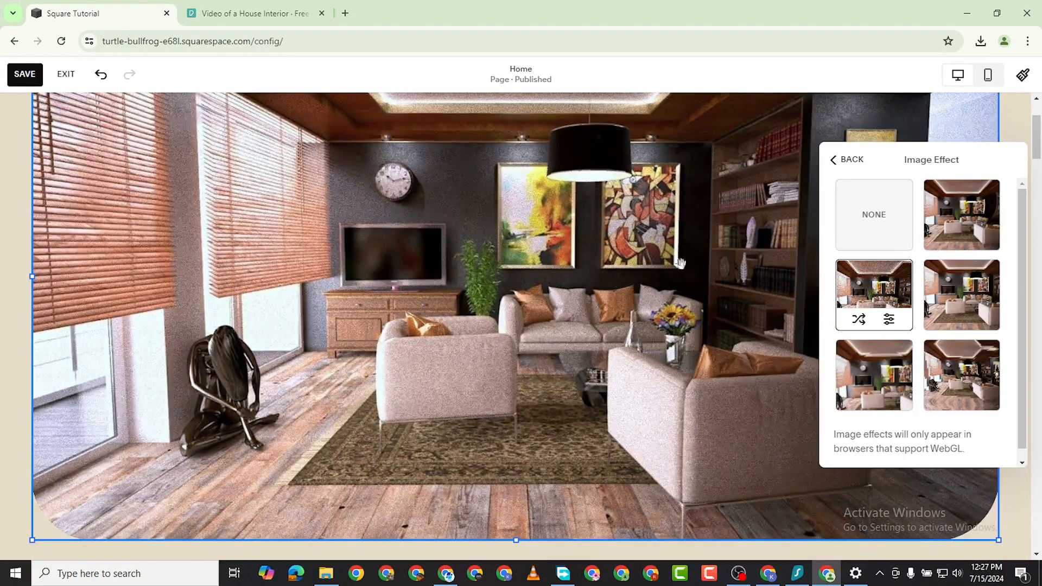
{"action": "left_click", "coordinate": [938, 297]}
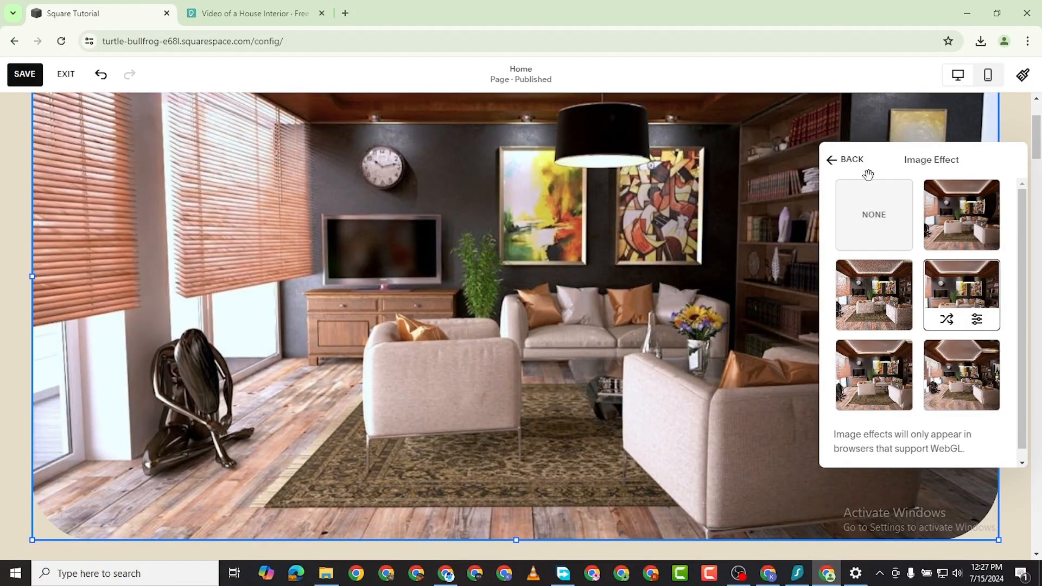
{"action": "left_click", "coordinate": [868, 211]}
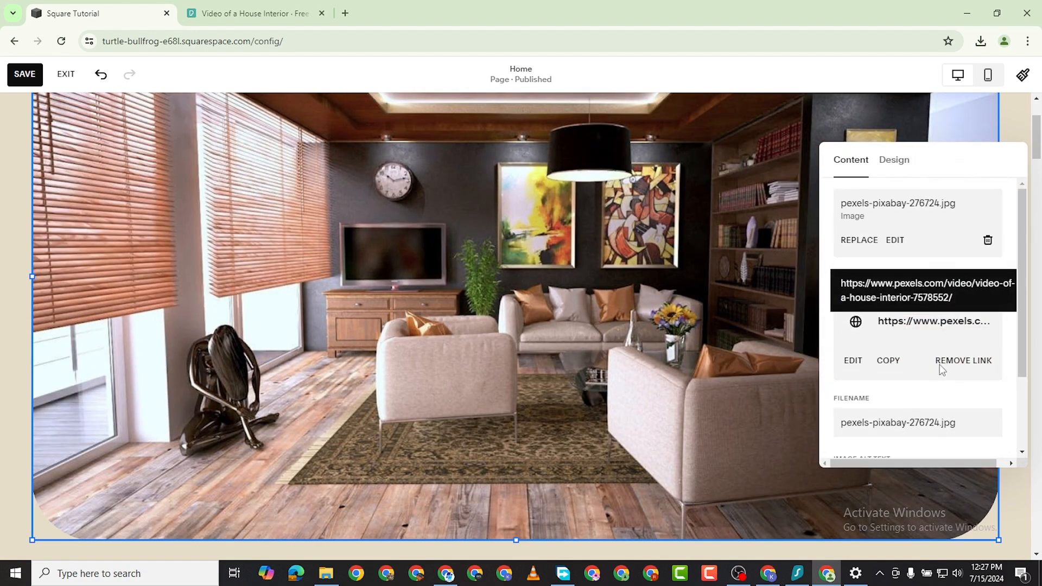
Turn on the overlay in the living-room image's design settings
{"action": "scroll", "coordinate": [922, 298], "scroll_direction": "up", "scroll_amount": 2}
{"action": "scroll", "coordinate": [926, 220], "scroll_direction": "down", "scroll_amount": 1}
{"action": "scroll", "coordinate": [910, 183], "scroll_direction": "up", "scroll_amount": 2}
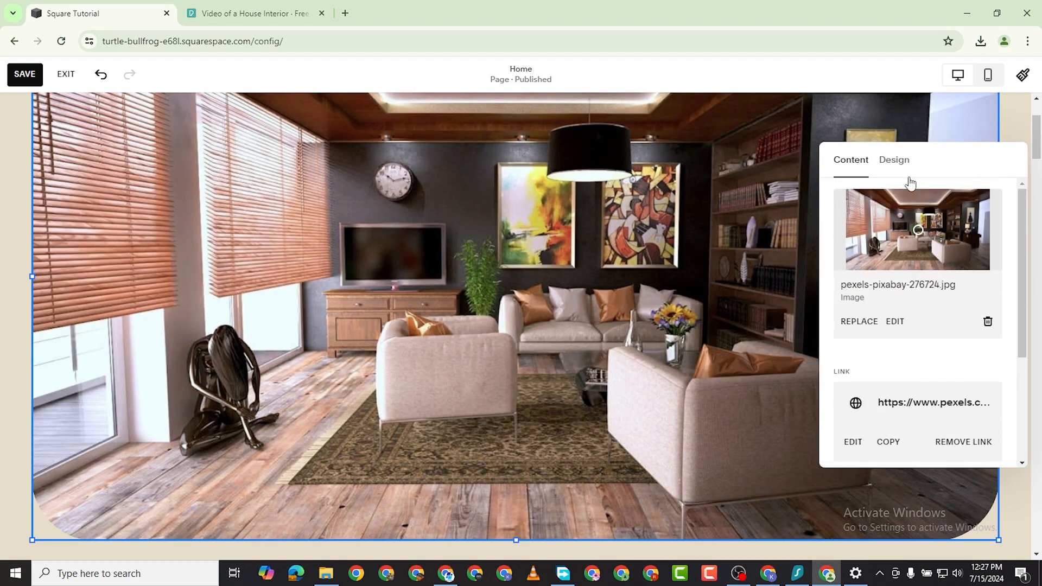
{"action": "left_click", "coordinate": [894, 160]}
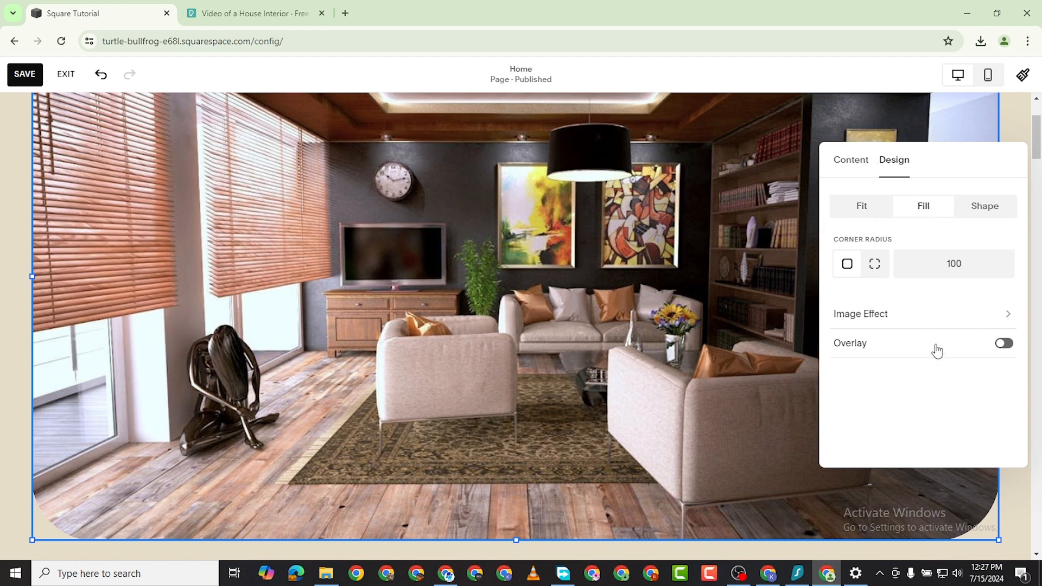
{"action": "left_click", "coordinate": [1003, 343]}
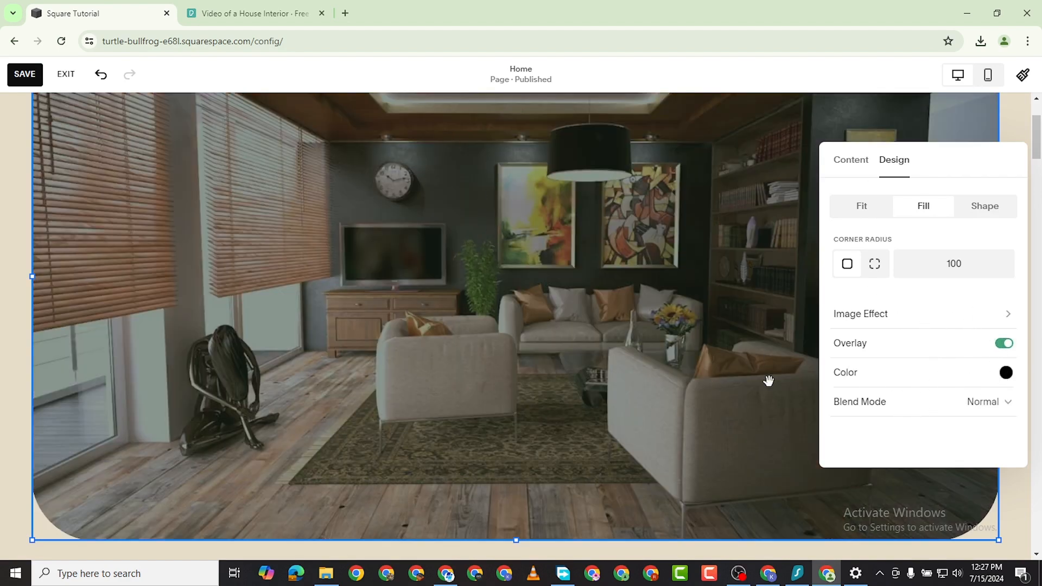
Set the image overlay to a custom black colour, RGB 0, 0, 0
{"action": "left_click", "coordinate": [1005, 372]}
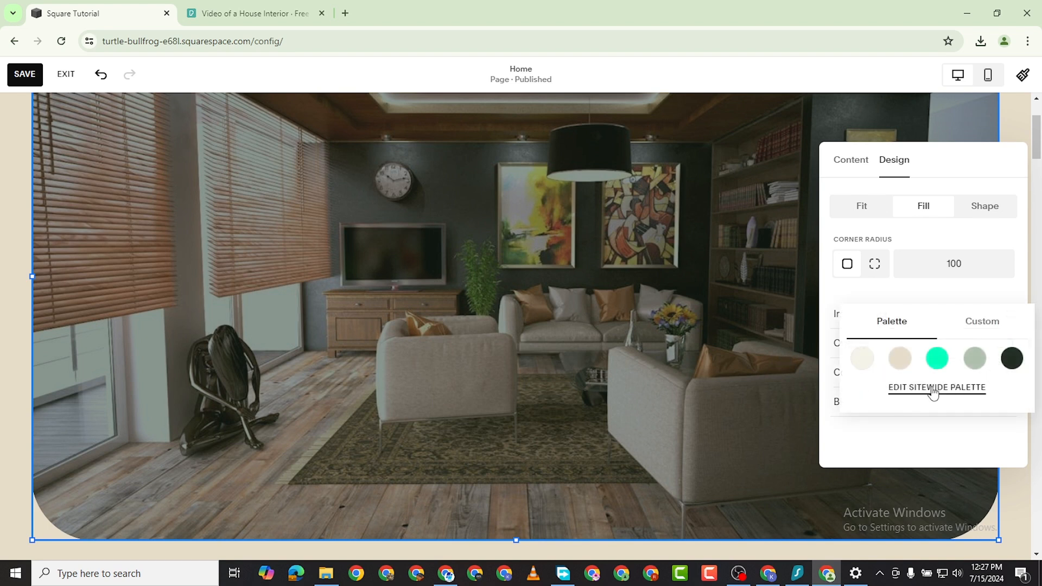
{"action": "left_click", "coordinate": [1010, 358]}
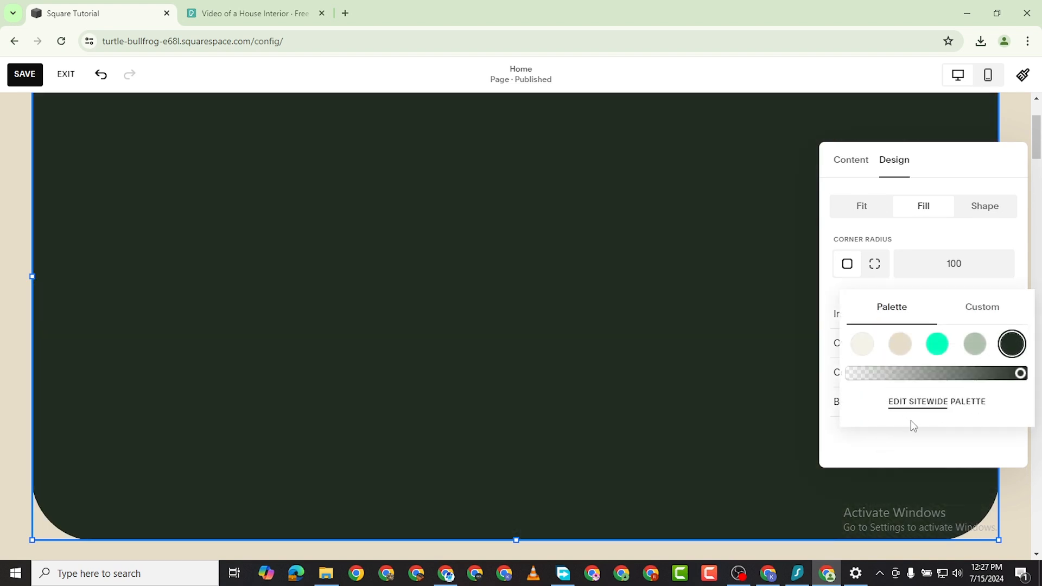
{"action": "left_click", "coordinate": [986, 313]}
{"action": "left_click_drag", "start_coordinate": [864, 409], "coordinate": [812, 428]}
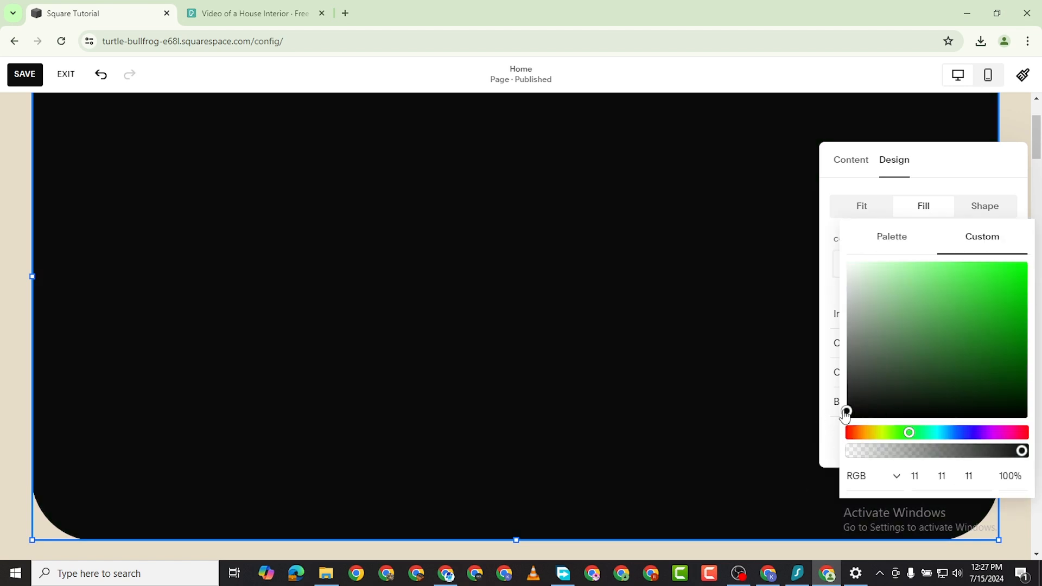
{"action": "left_click_drag", "start_coordinate": [848, 415], "coordinate": [817, 445]}
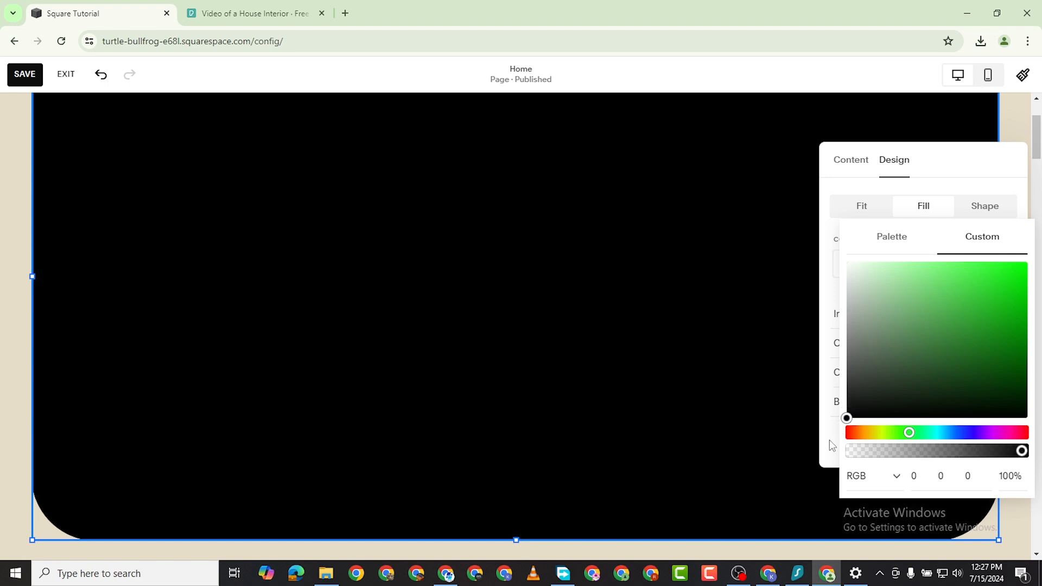
{"action": "left_click", "coordinate": [829, 437]}
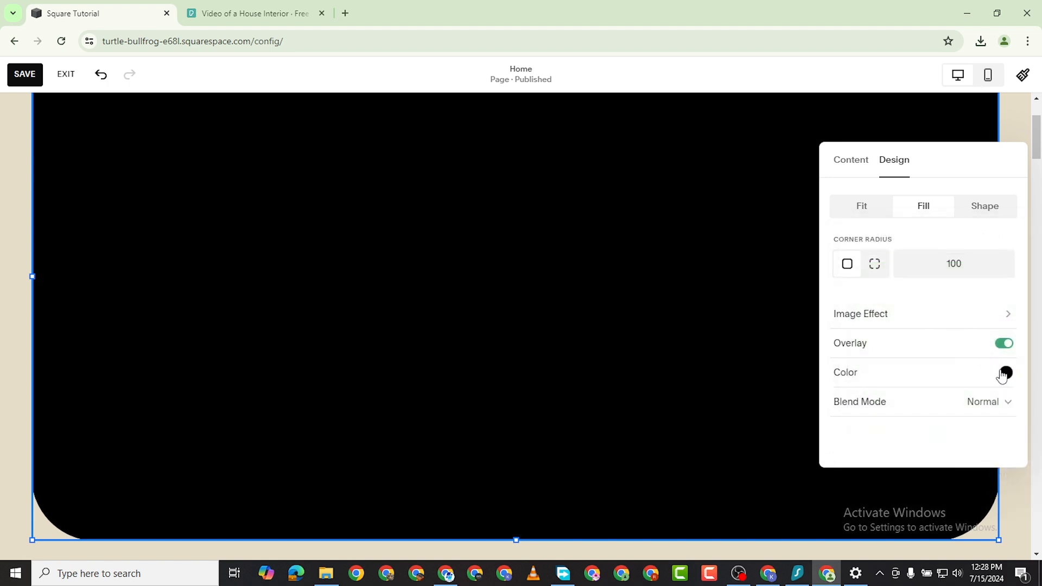
Reduce the black overlay's opacity to 43% and close the colour picker
{"action": "left_click", "coordinate": [1004, 373]}
{"action": "left_click", "coordinate": [914, 453]}
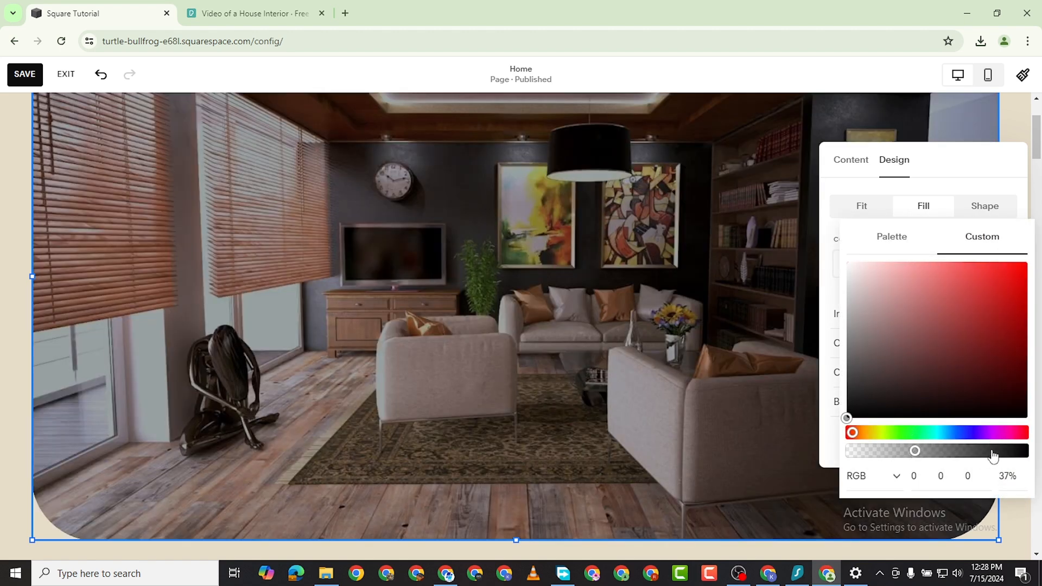
{"action": "left_click_drag", "start_coordinate": [922, 457], "coordinate": [1024, 466]}
{"action": "left_click", "coordinate": [972, 454]}
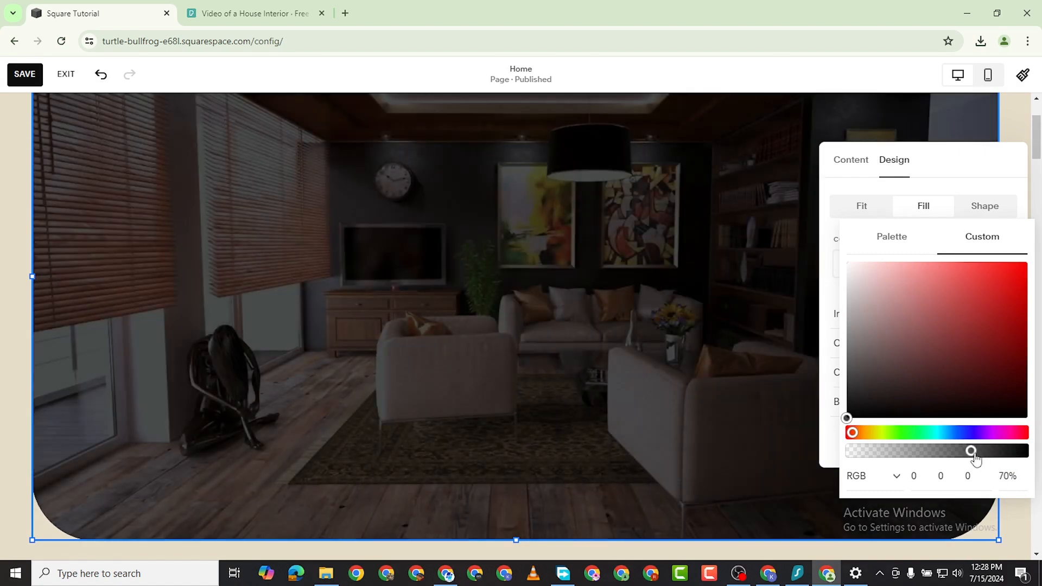
{"action": "left_click_drag", "start_coordinate": [961, 459], "coordinate": [928, 457]}
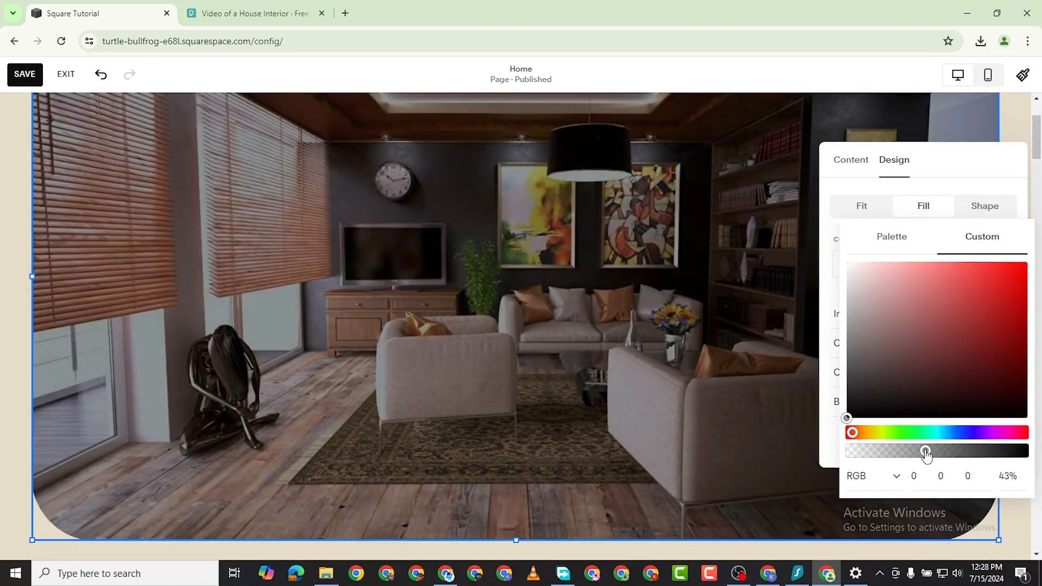
{"action": "left_click", "coordinate": [827, 332]}
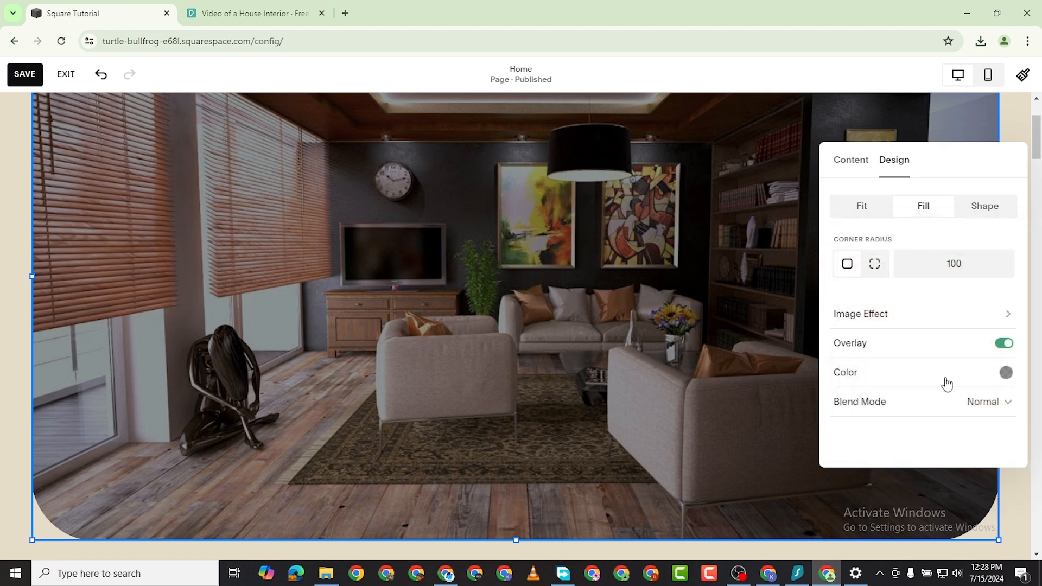
{"action": "left_click", "coordinate": [1005, 373]}
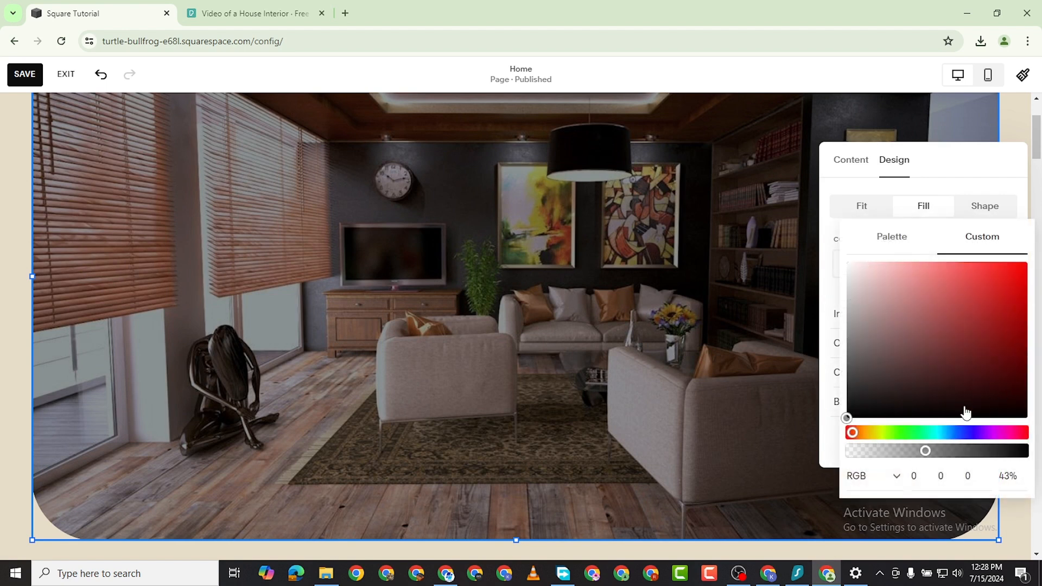
{"action": "left_click", "coordinate": [827, 303]}
Look through the overlay's blend mode options, close the image settings and review the image on the page
{"action": "left_click", "coordinate": [1005, 402]}
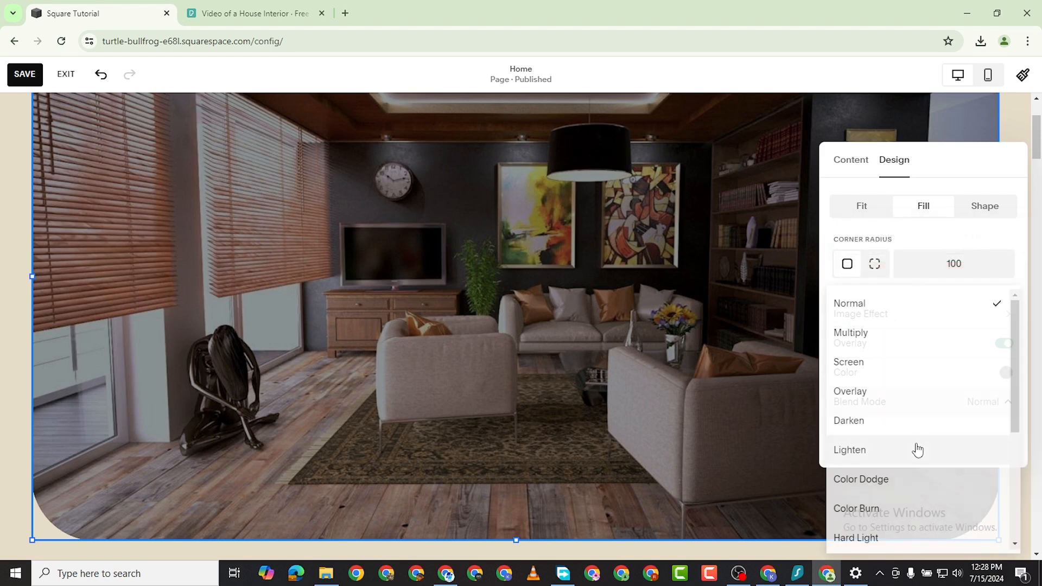
{"action": "left_click", "coordinate": [829, 237]}
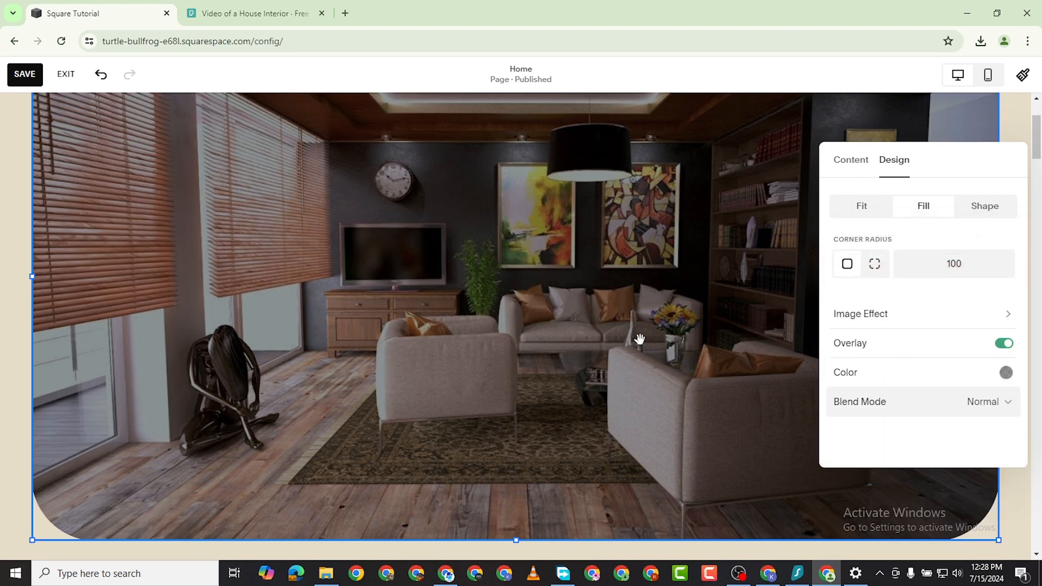
{"action": "left_click", "coordinate": [521, 315]}
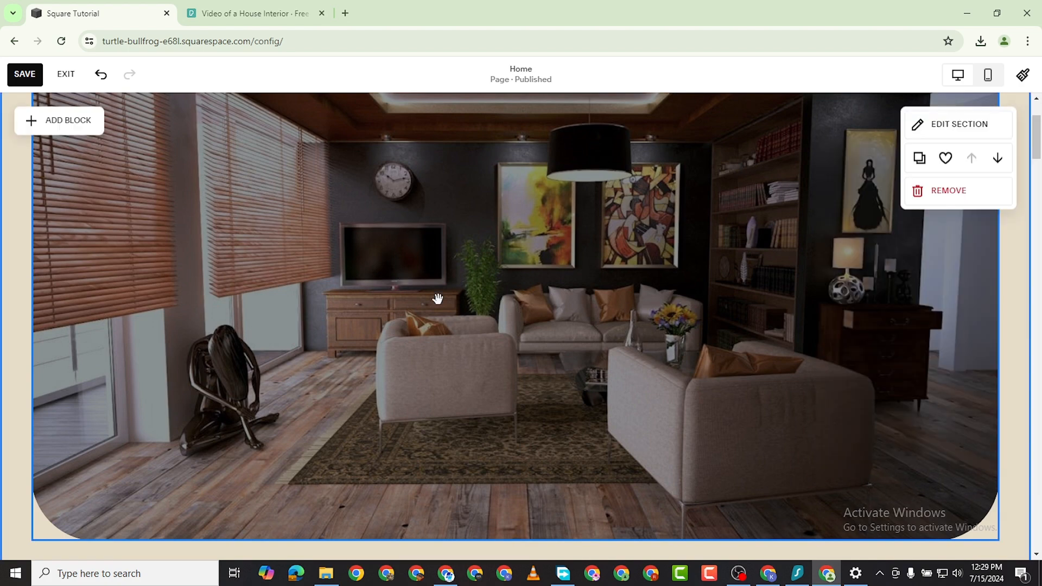
{"action": "scroll", "coordinate": [421, 312], "scroll_direction": "up", "scroll_amount": 3}
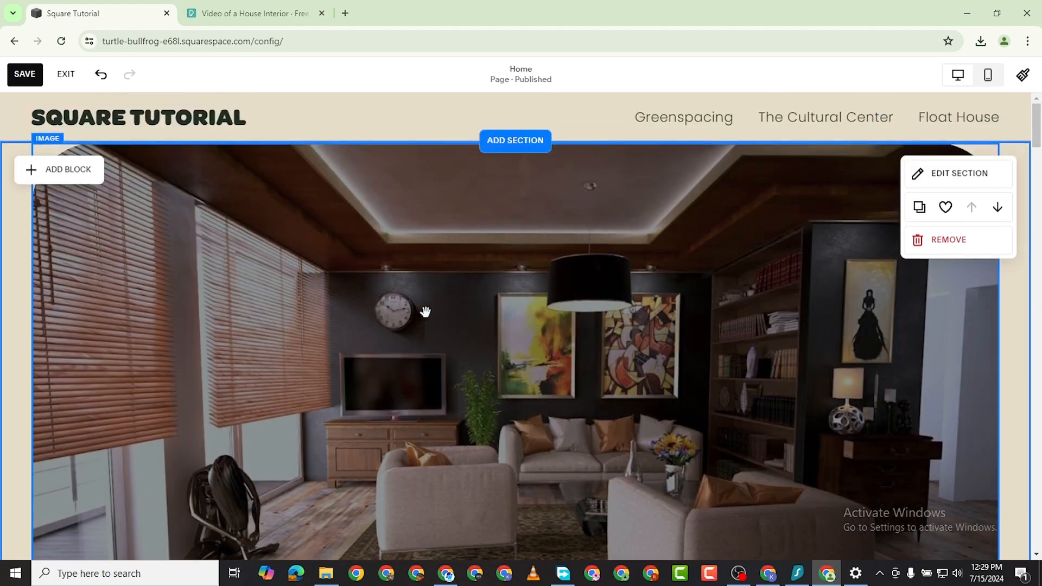
{"action": "scroll", "coordinate": [477, 347], "scroll_direction": "down", "scroll_amount": 2}
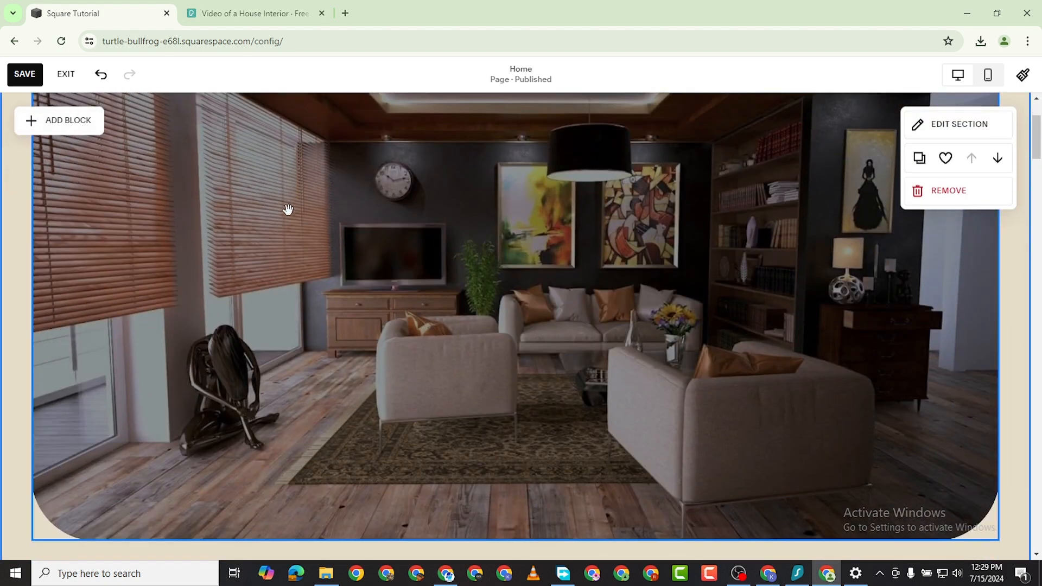
{"action": "left_click", "coordinate": [64, 131]}
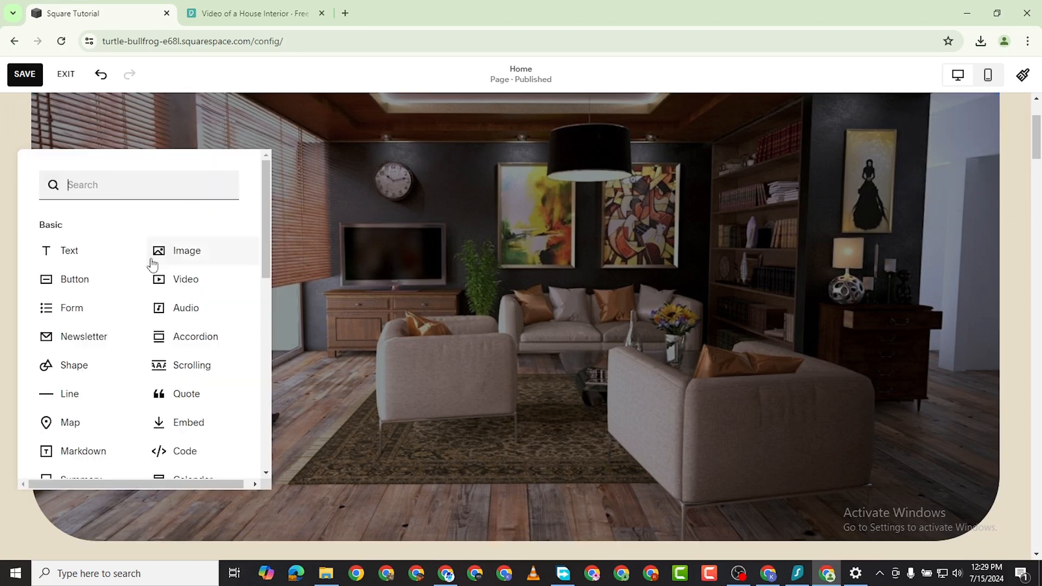
{"action": "left_click", "coordinate": [589, 208]}
{"action": "mouse_move", "coordinate": [86, 172]}
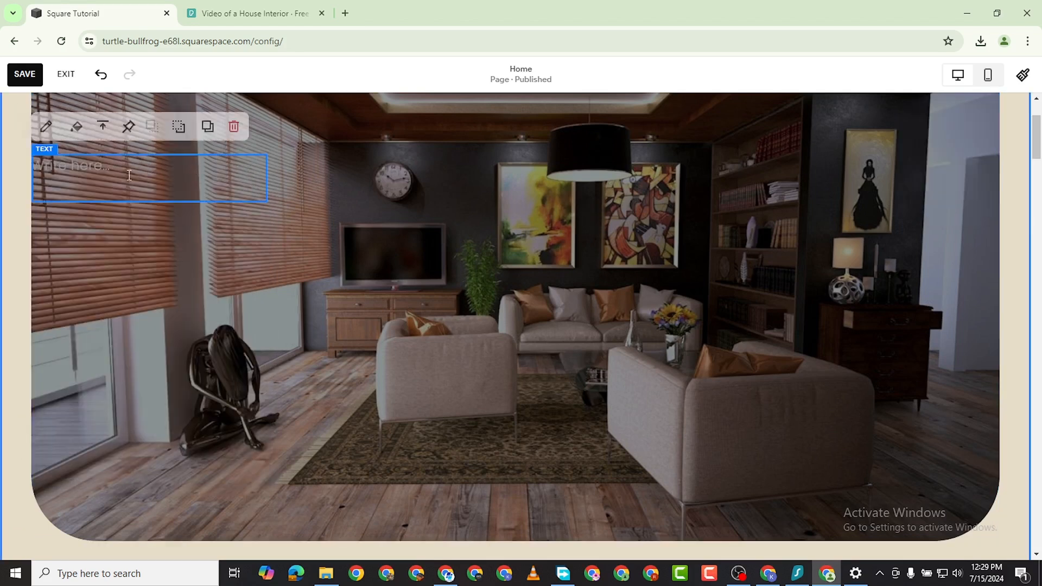
{"action": "left_click", "coordinate": [234, 128]}
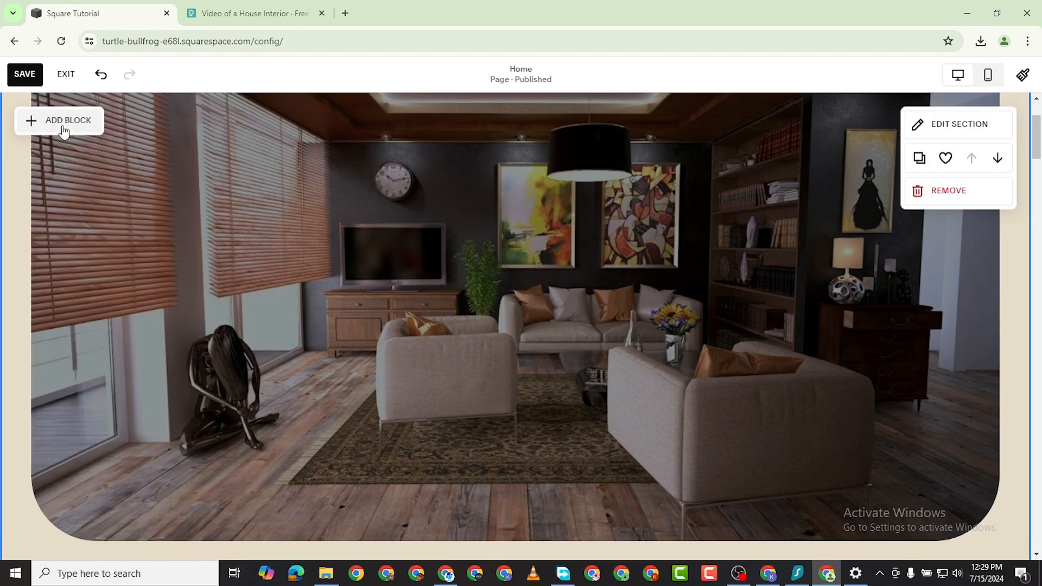
Add a text block over the living-room image and set its style to Heading 1
{"action": "left_click", "coordinate": [64, 131]}
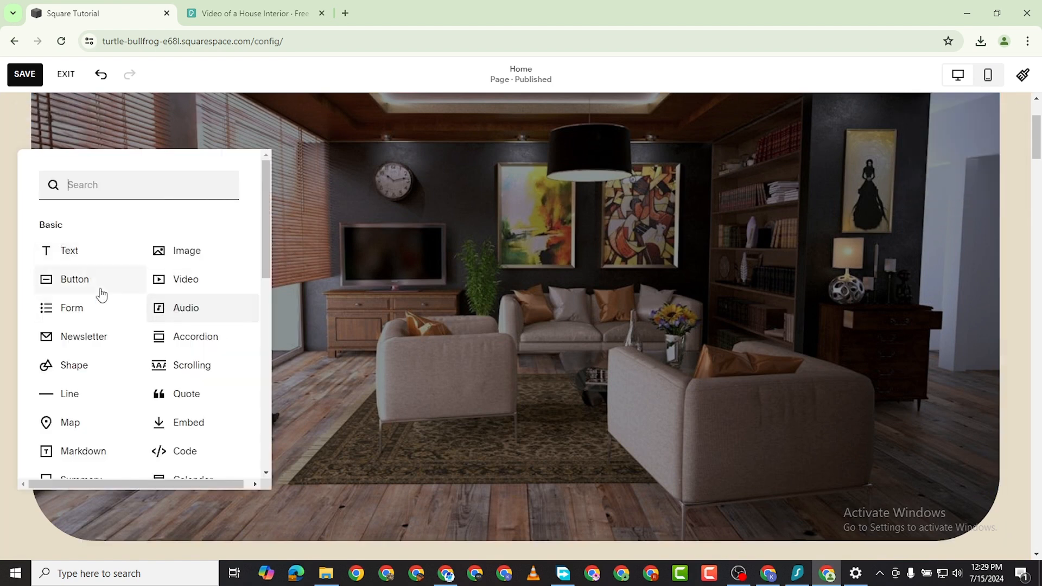
{"action": "left_click", "coordinate": [64, 251]}
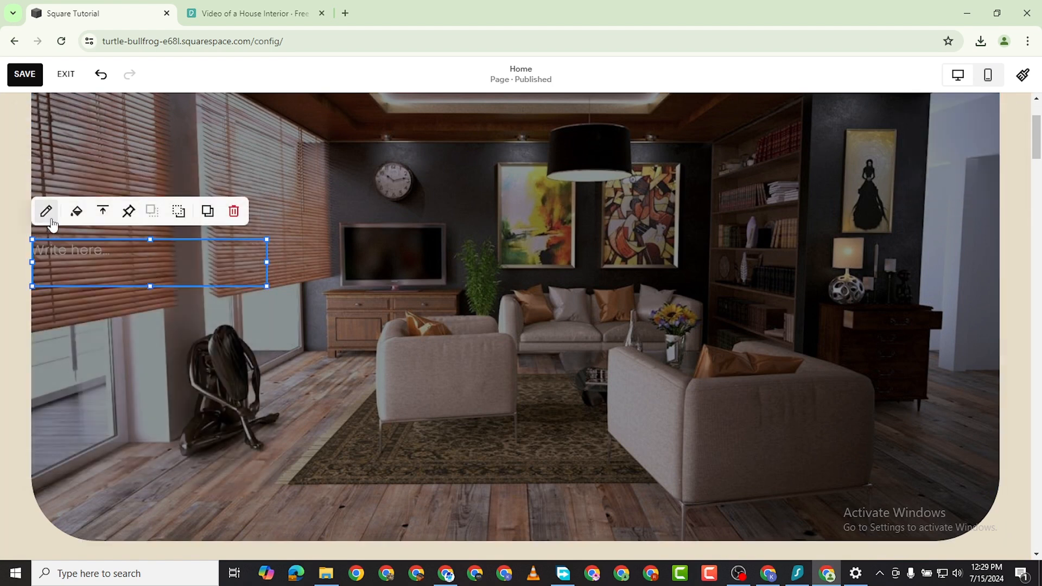
{"action": "left_click", "coordinate": [46, 211]}
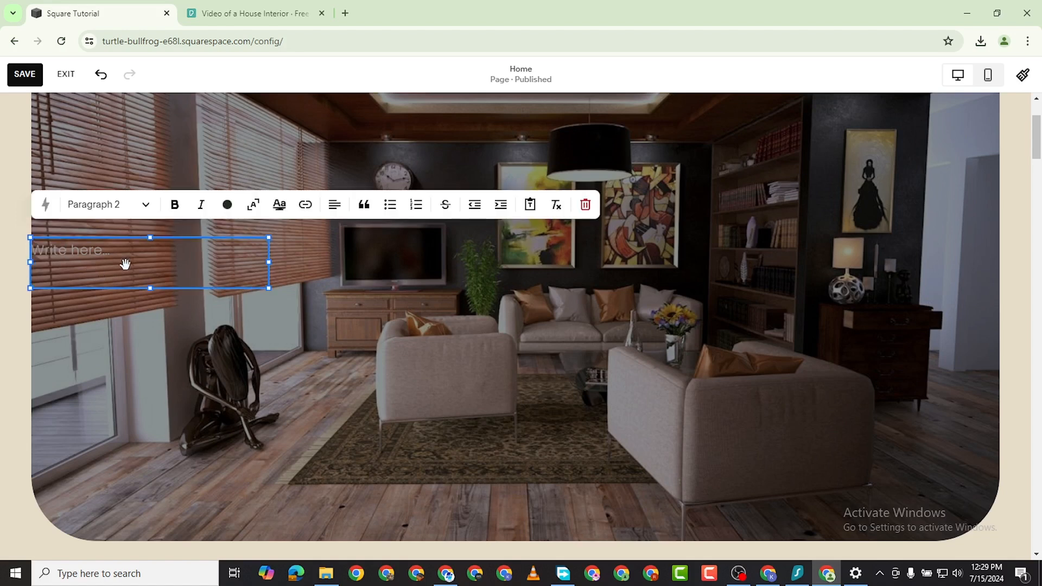
{"action": "left_click", "coordinate": [135, 210]}
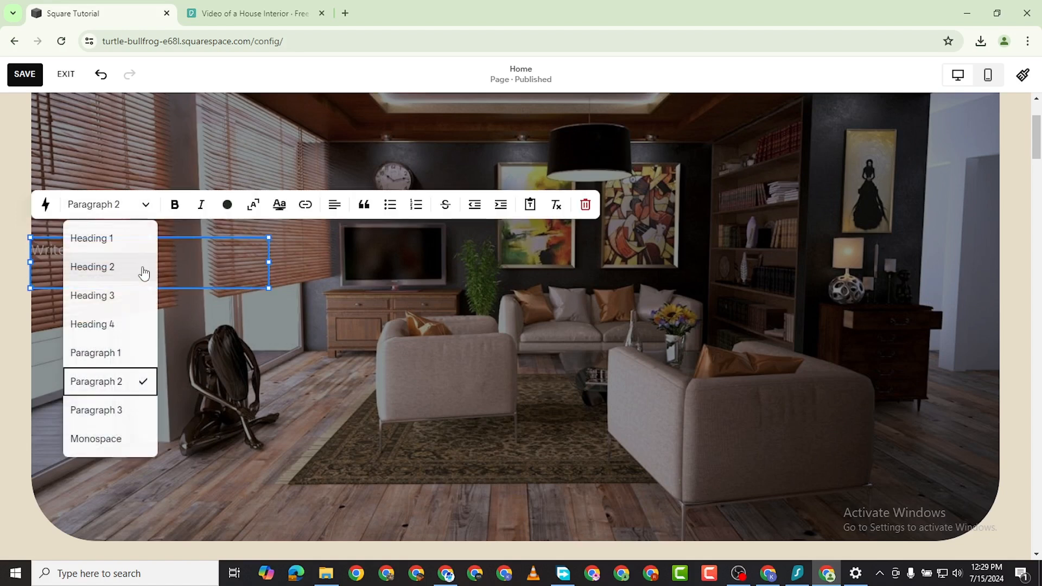
{"action": "left_click", "coordinate": [117, 243]}
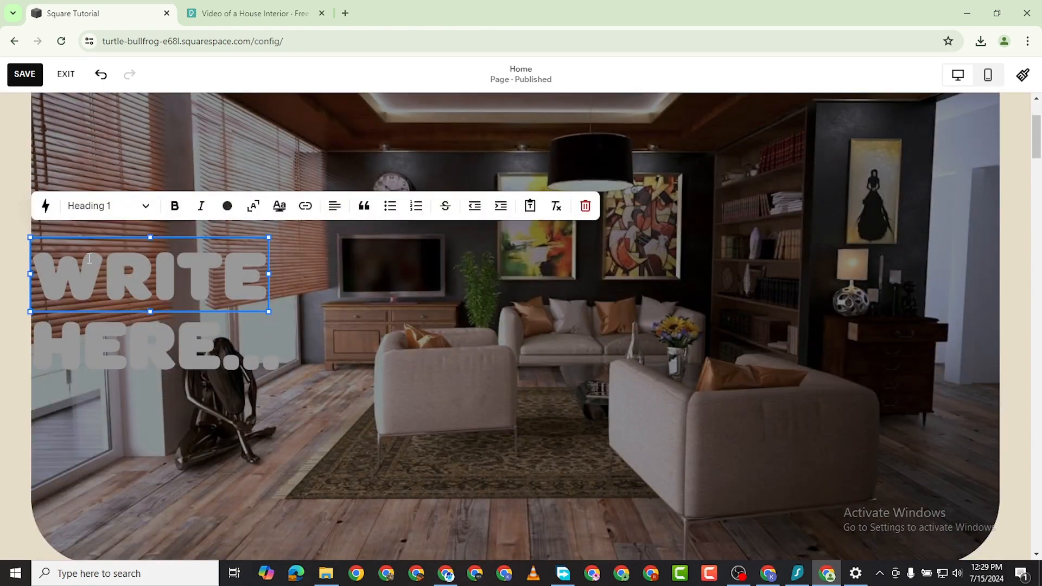
Enter "WELCOME" as the heading in the new text block
{"action": "left_click", "coordinate": [206, 339]}
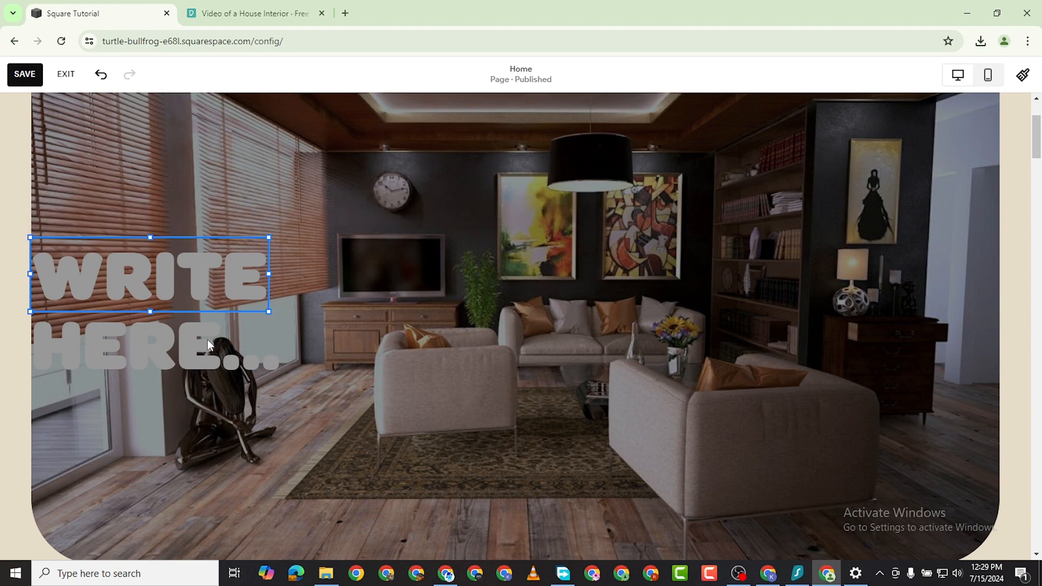
{"action": "double_click", "coordinate": [172, 282]}
{"action": "type", "text": "W"}
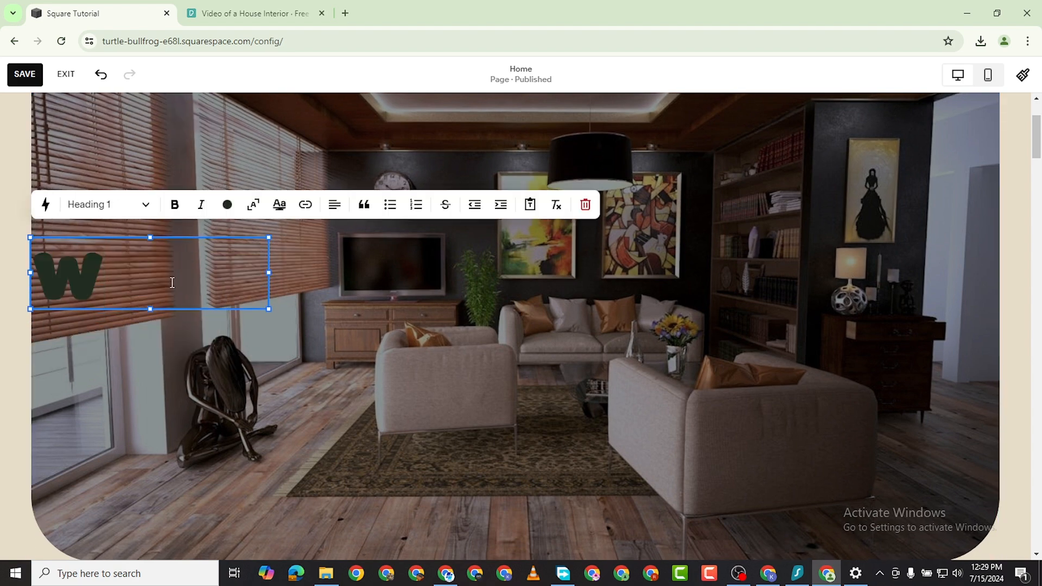
{"action": "type", "text": "ELCOME"}
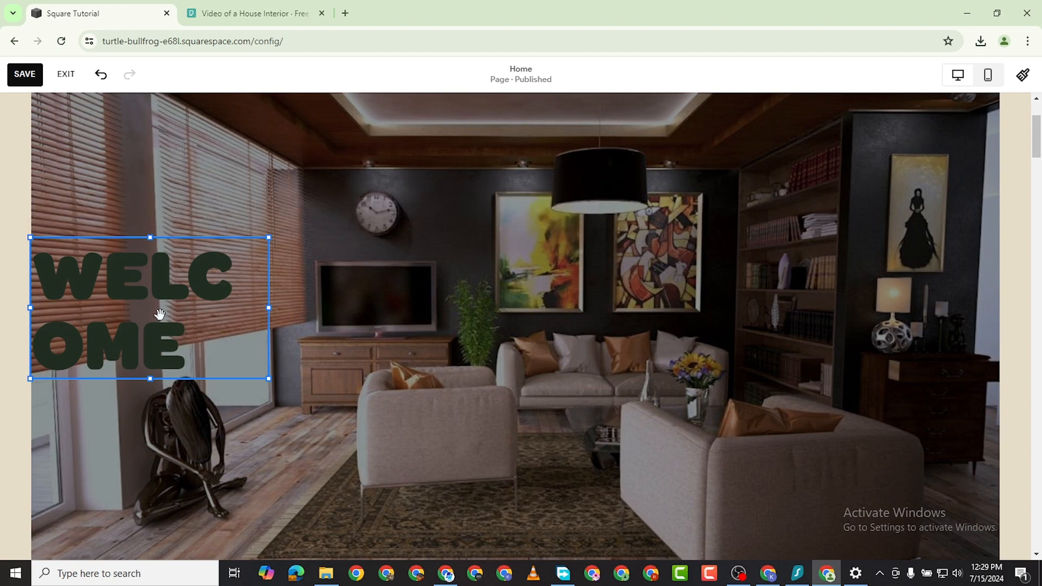
Resize the WELCOME block to fit the word on one line and centre the block horizontally over the image
{"action": "left_click_drag", "start_coordinate": [156, 310], "coordinate": [356, 324]}
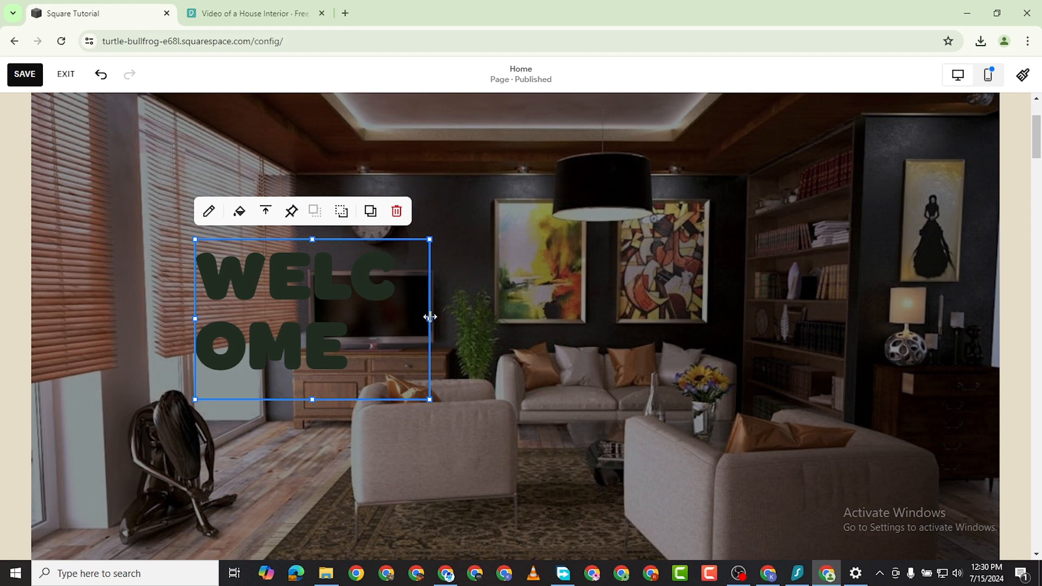
{"action": "left_click_drag", "start_coordinate": [515, 312], "coordinate": [565, 304]}
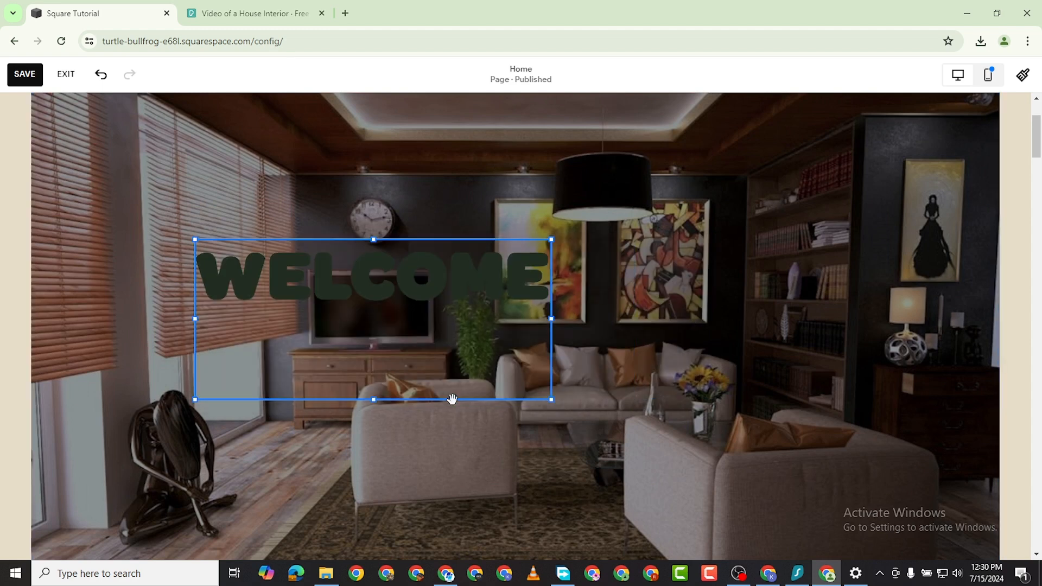
{"action": "left_click_drag", "start_coordinate": [378, 365], "coordinate": [365, 304]}
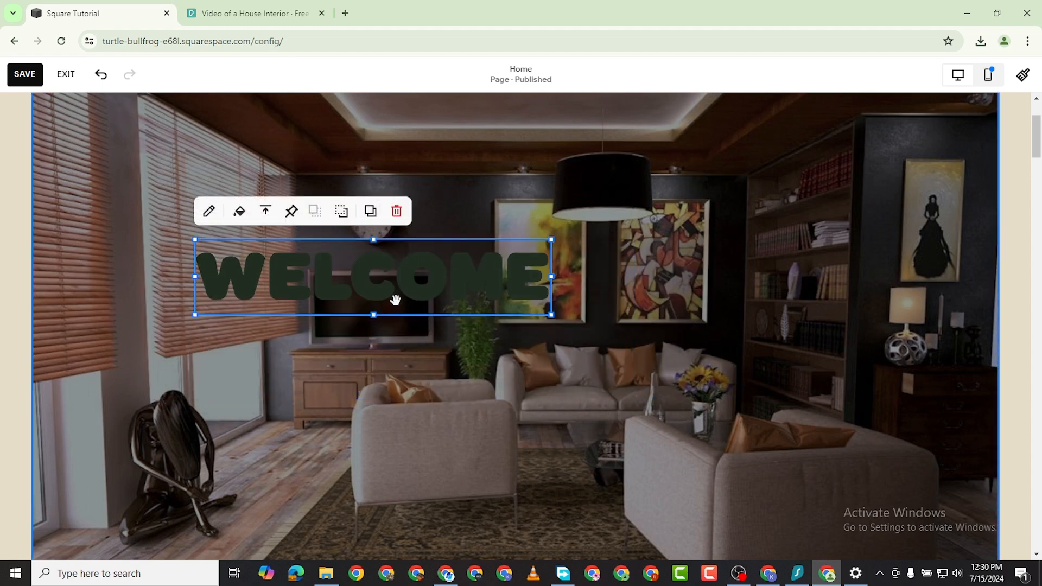
{"action": "left_click_drag", "start_coordinate": [493, 300], "coordinate": [546, 294]}
Recolour the WELCOME heading with the palette's bright turquoise green and deselect the text
{"action": "double_click", "coordinate": [527, 273]}
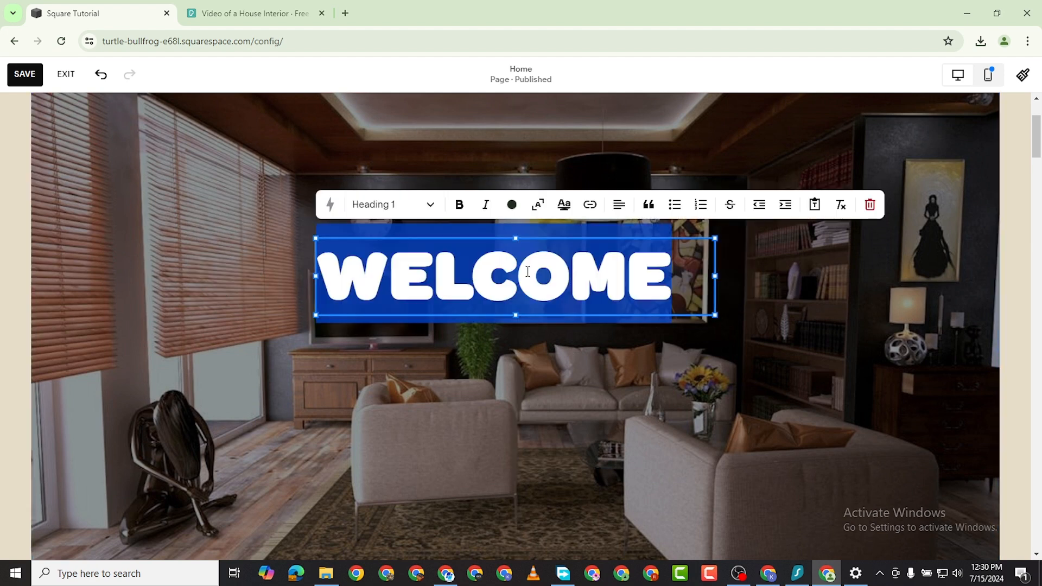
{"action": "left_click", "coordinate": [511, 210]}
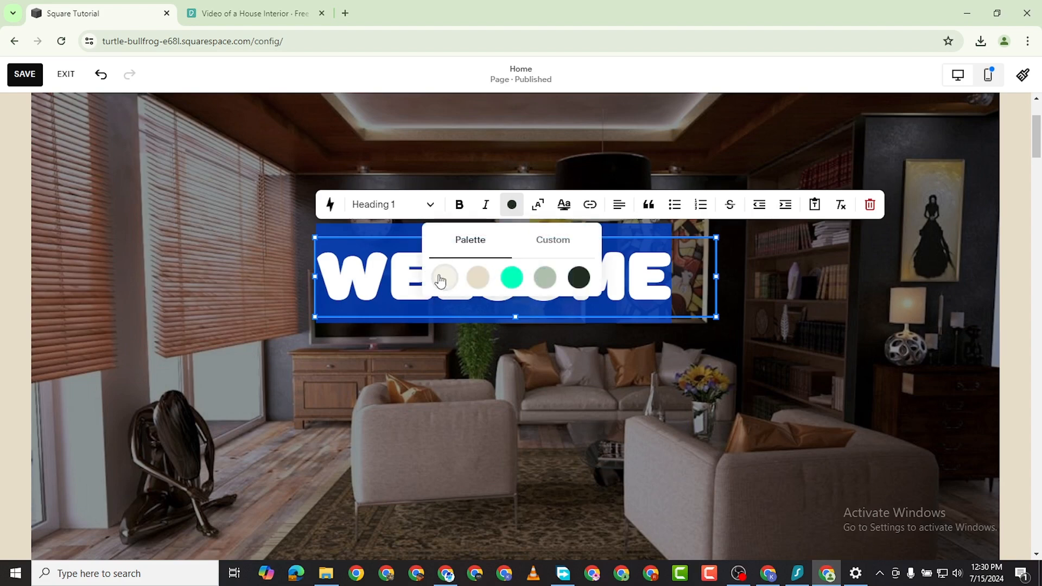
{"action": "left_click", "coordinate": [508, 276]}
{"action": "left_click", "coordinate": [812, 395]}
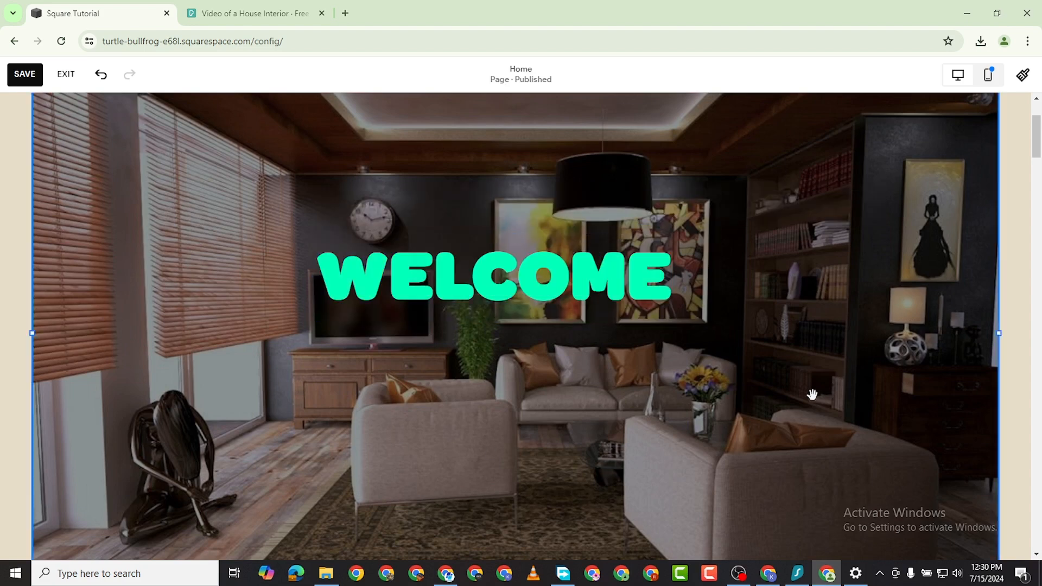
{"action": "scroll", "coordinate": [814, 400], "scroll_direction": "up", "scroll_amount": 2}
{"action": "scroll", "coordinate": [814, 400], "scroll_direction": "down", "scroll_amount": 15}
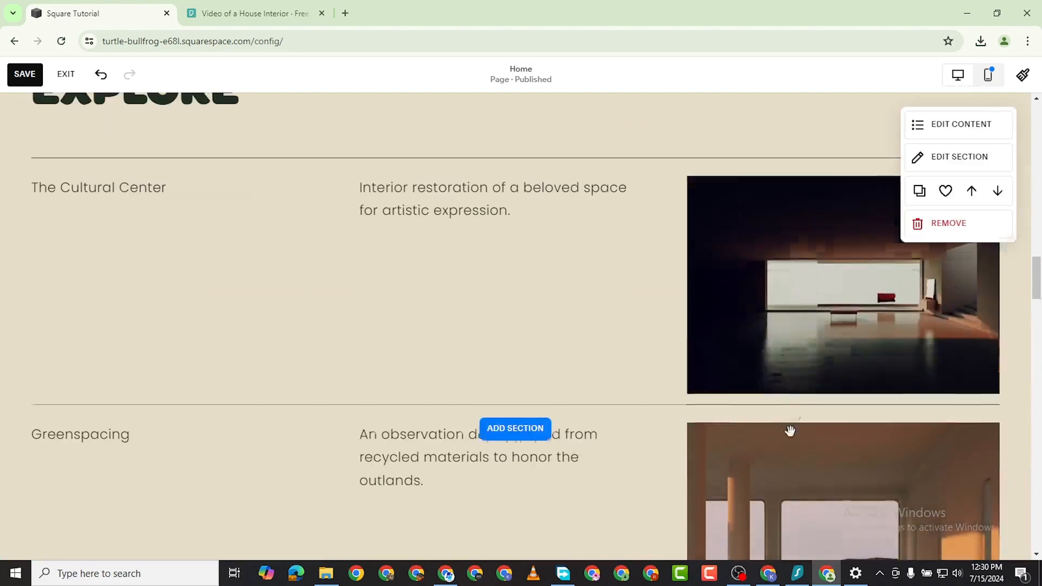
{"action": "scroll", "coordinate": [802, 410], "scroll_direction": "down", "scroll_amount": 10}
{"action": "scroll", "coordinate": [797, 391], "scroll_direction": "up", "scroll_amount": 12}
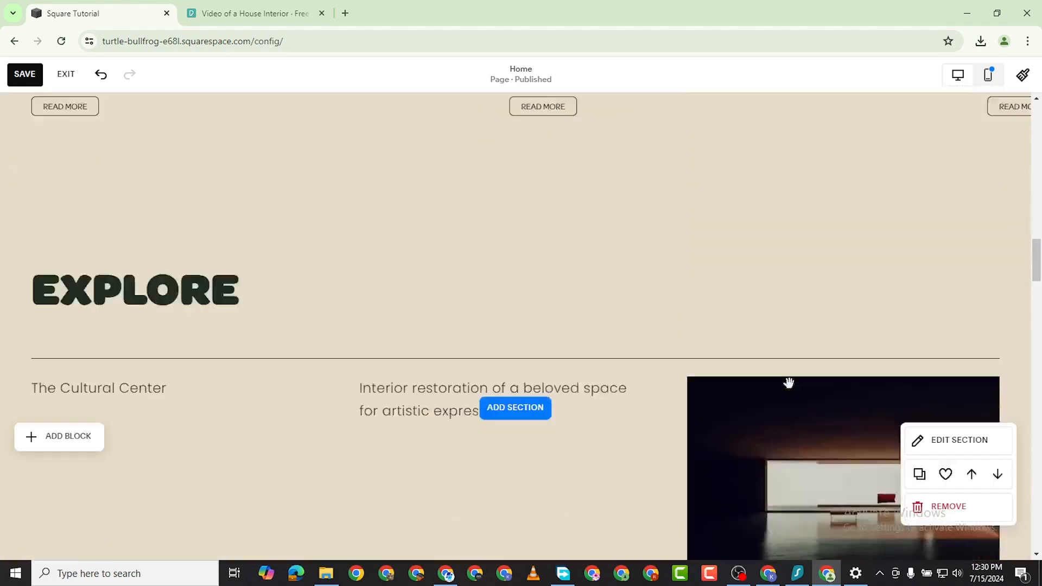
{"action": "scroll", "coordinate": [845, 419], "scroll_direction": "up", "scroll_amount": 10}
{"action": "scroll", "coordinate": [521, 379], "scroll_direction": "down", "scroll_amount": 3}
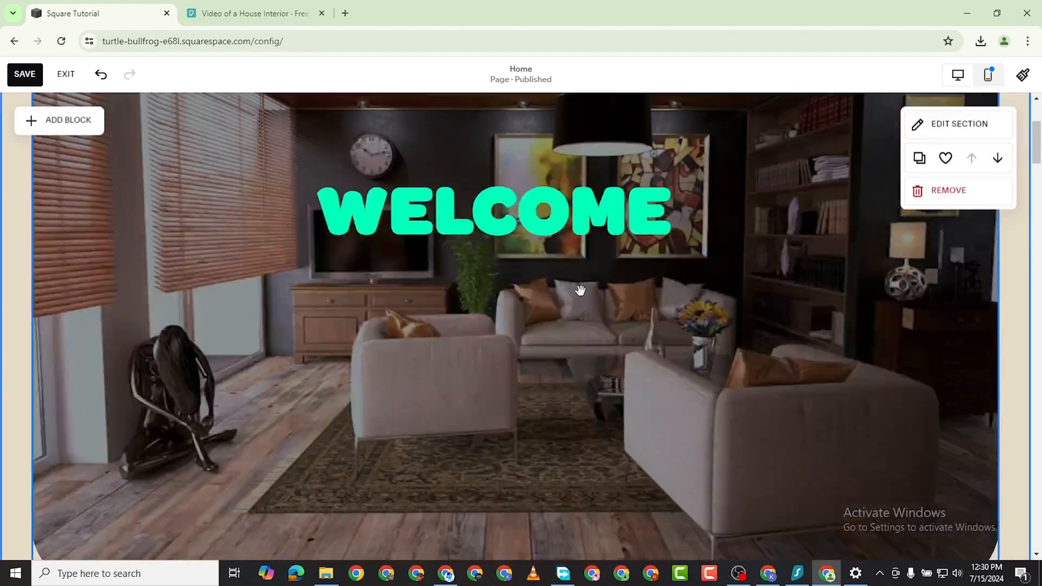
Duplicate the WELCOME block and place the copy directly below the original, aligned with its left edge
{"action": "right_click", "coordinate": [505, 216]}
{"action": "left_click", "coordinate": [376, 261]}
{"action": "left_click", "coordinate": [396, 207]}
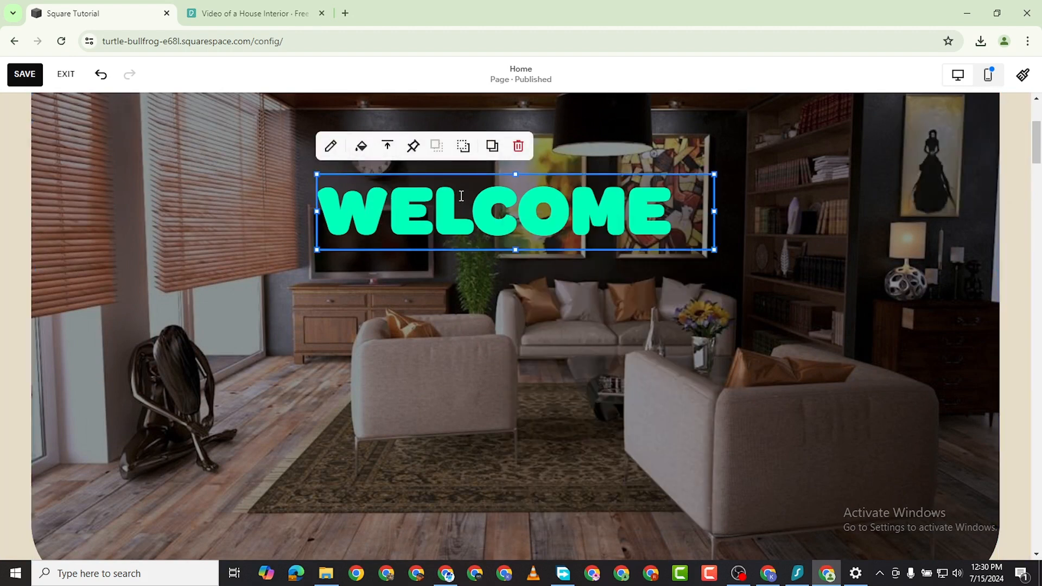
{"action": "left_click", "coordinate": [492, 146]}
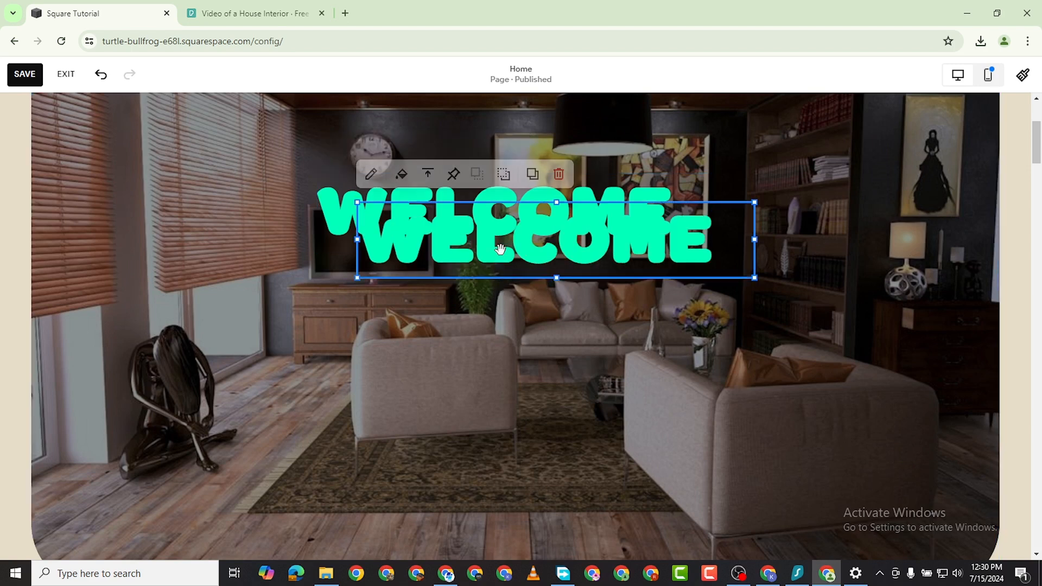
{"action": "left_click_drag", "start_coordinate": [477, 304], "coordinate": [453, 321]}
Replace the text of the lower heading copy with "ENJOY YOUR STAY"
{"action": "double_click", "coordinate": [454, 321]}
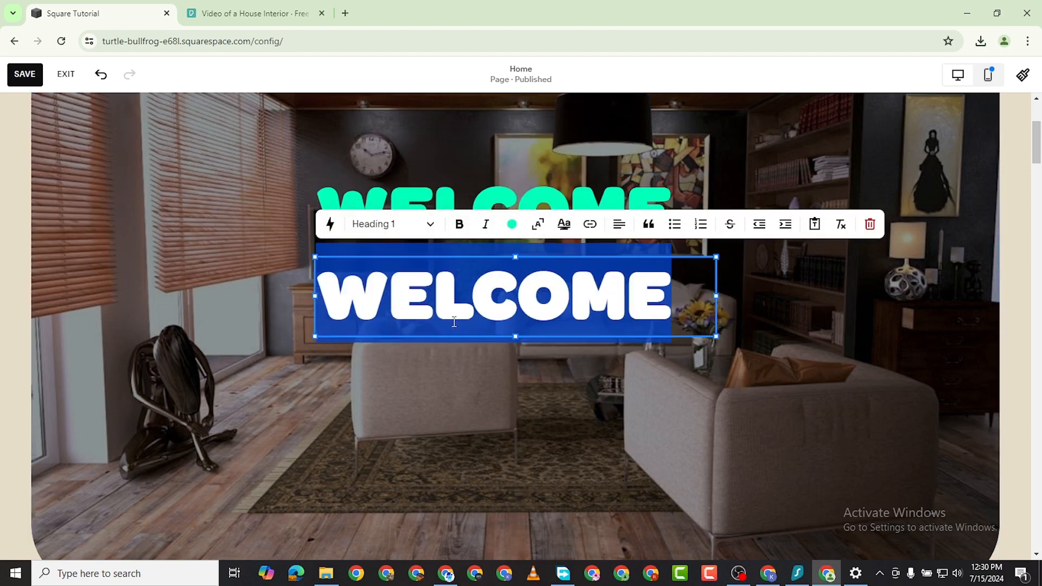
{"action": "type", "text": "ENJ"}
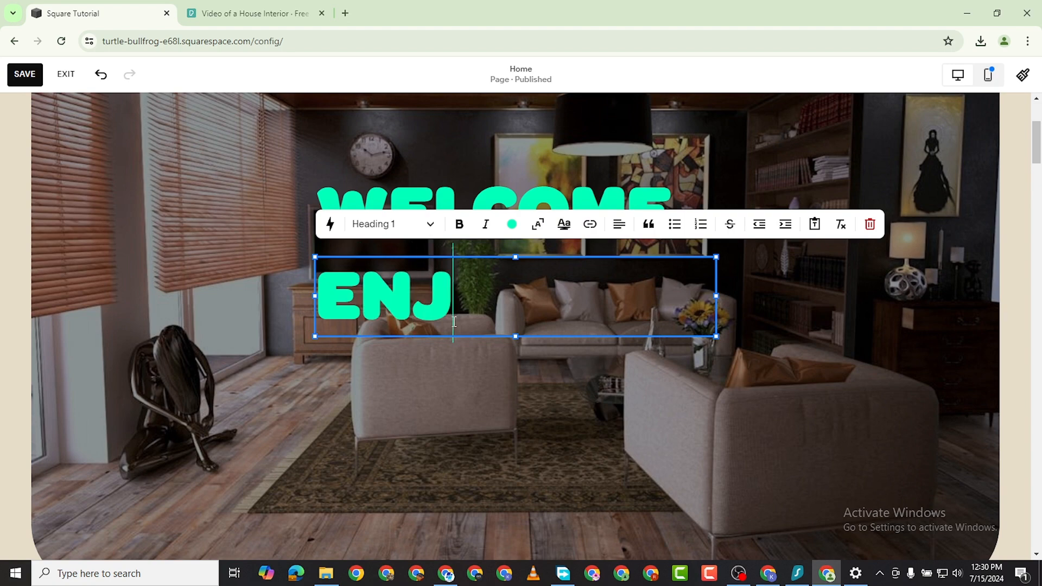
{"action": "type", "text": "OY YOUR"}
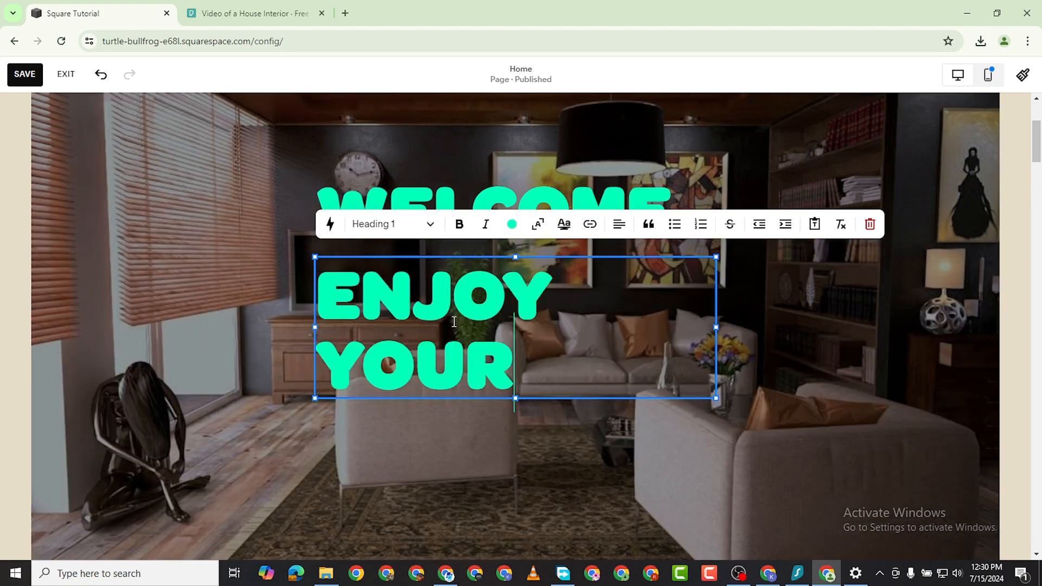
{"action": "type", "text": " STAY"}
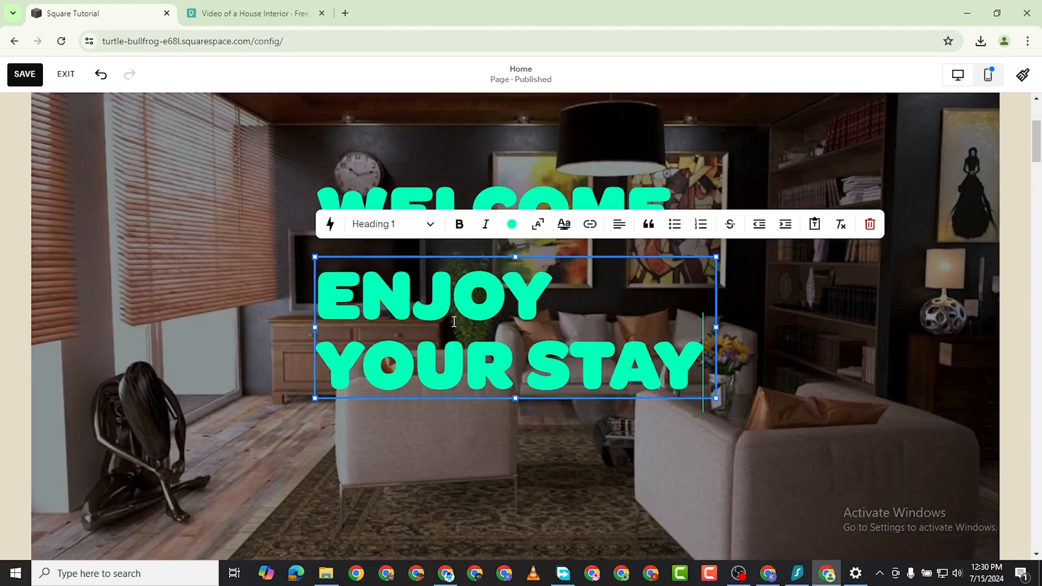
Recolour the whole "ENJOY YOUR STAY" text with the palette's off-white
{"action": "triple_click", "coordinate": [488, 332]}
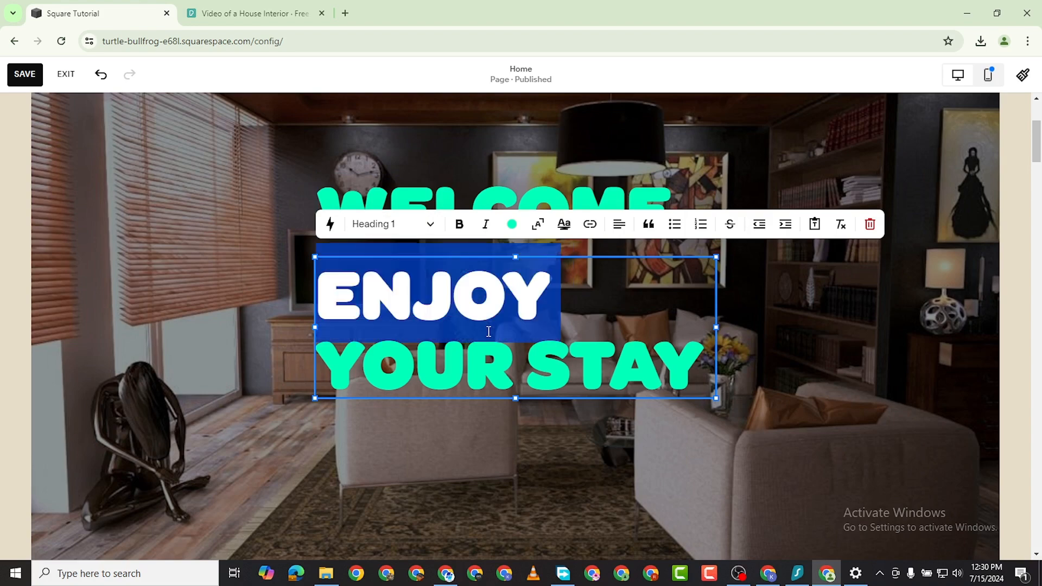
{"action": "left_click", "coordinate": [512, 224]}
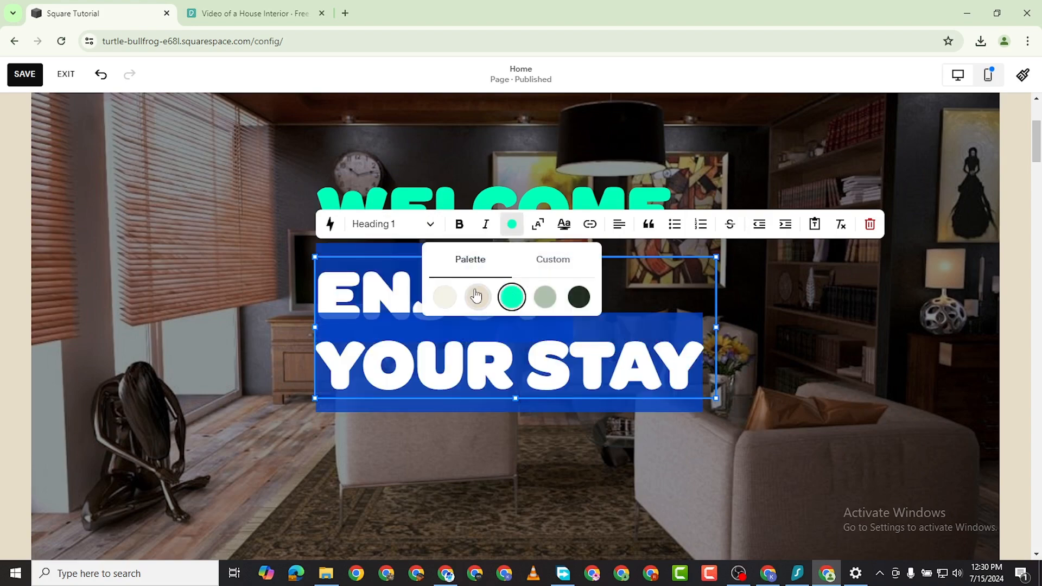
{"action": "left_click", "coordinate": [445, 299]}
Change the style of the "ENJOY YOUR STAY" text to Paragraph 1
{"action": "left_click", "coordinate": [379, 224]}
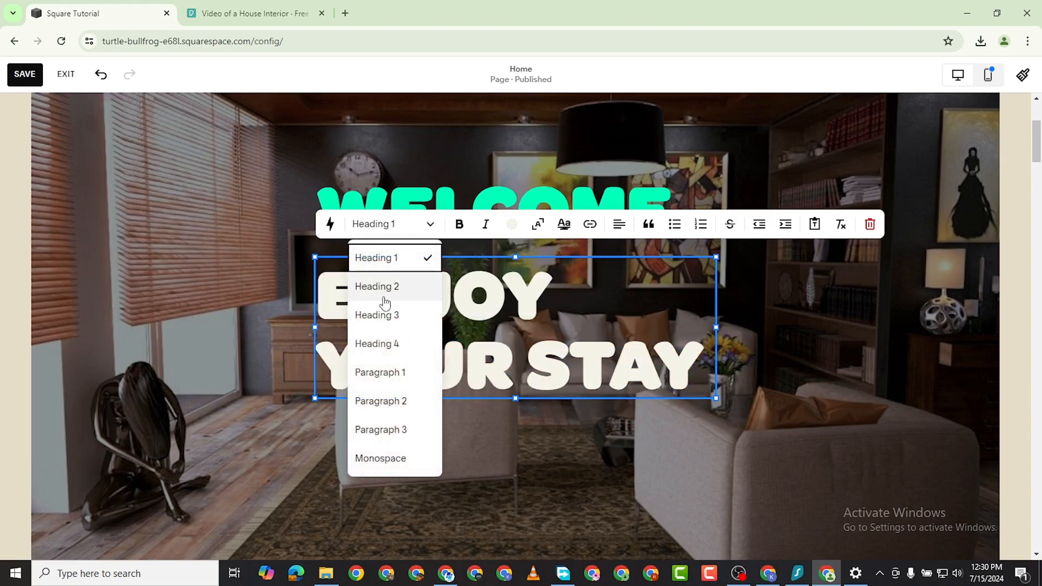
{"action": "left_click", "coordinate": [380, 316]}
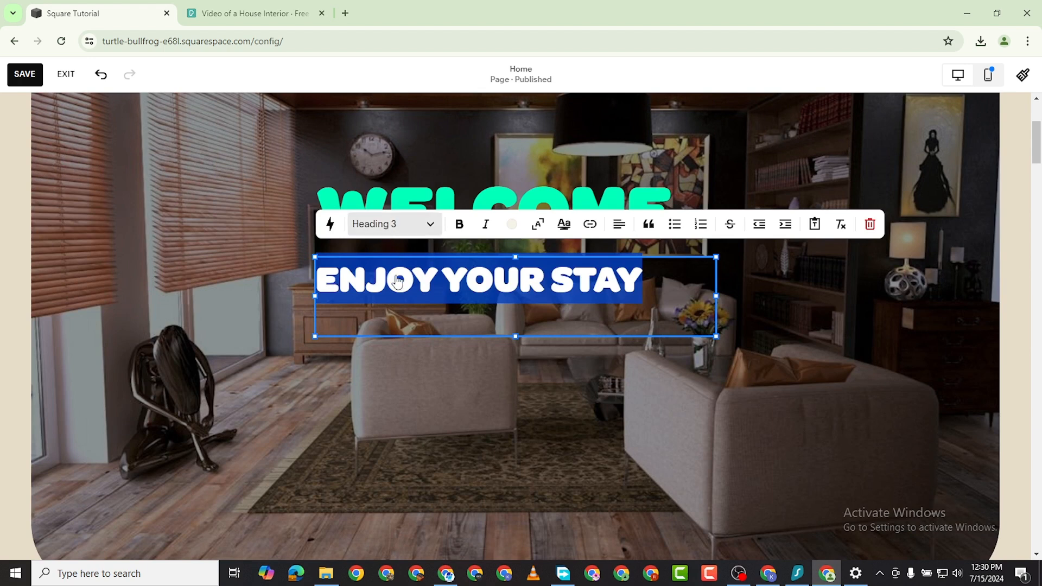
{"action": "left_click", "coordinate": [390, 224]}
{"action": "left_click", "coordinate": [414, 372]}
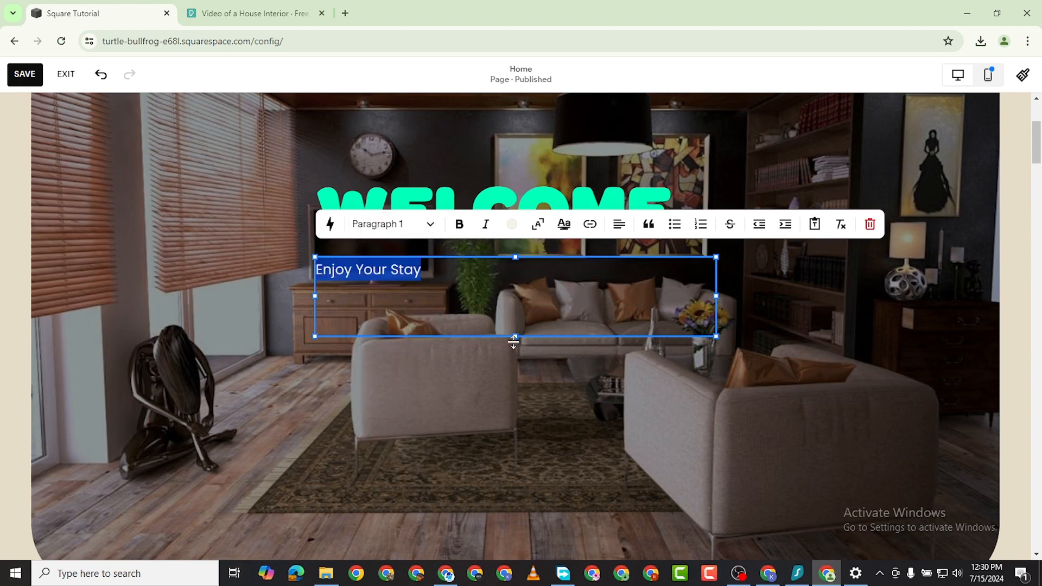
Widen and heighten the "Enjoy Your Stay" block and scale its text to fill the block's width
{"action": "left_click_drag", "start_coordinate": [514, 341], "coordinate": [510, 269]}
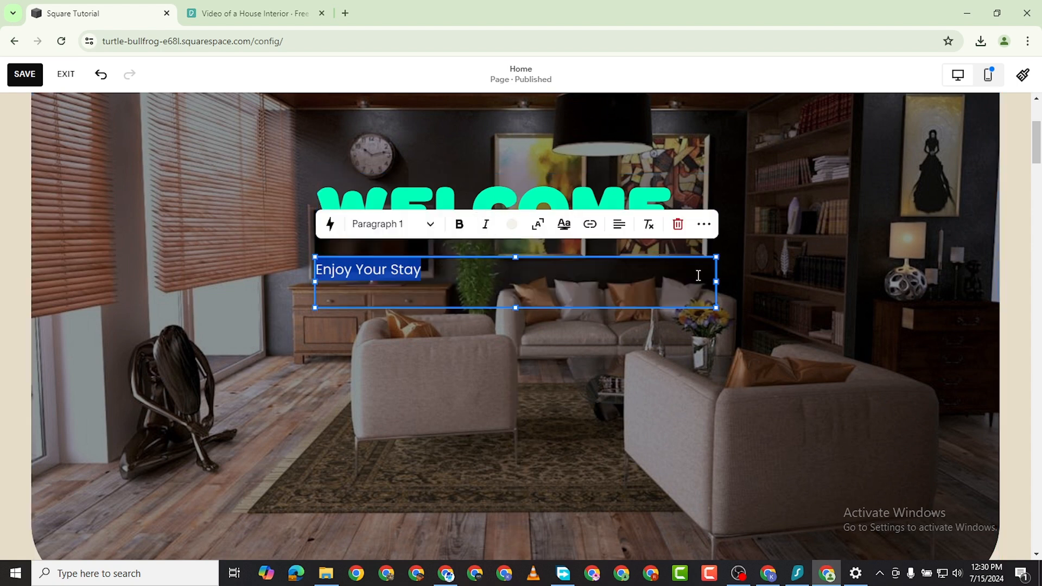
{"action": "left_click_drag", "start_coordinate": [713, 281], "coordinate": [763, 364]}
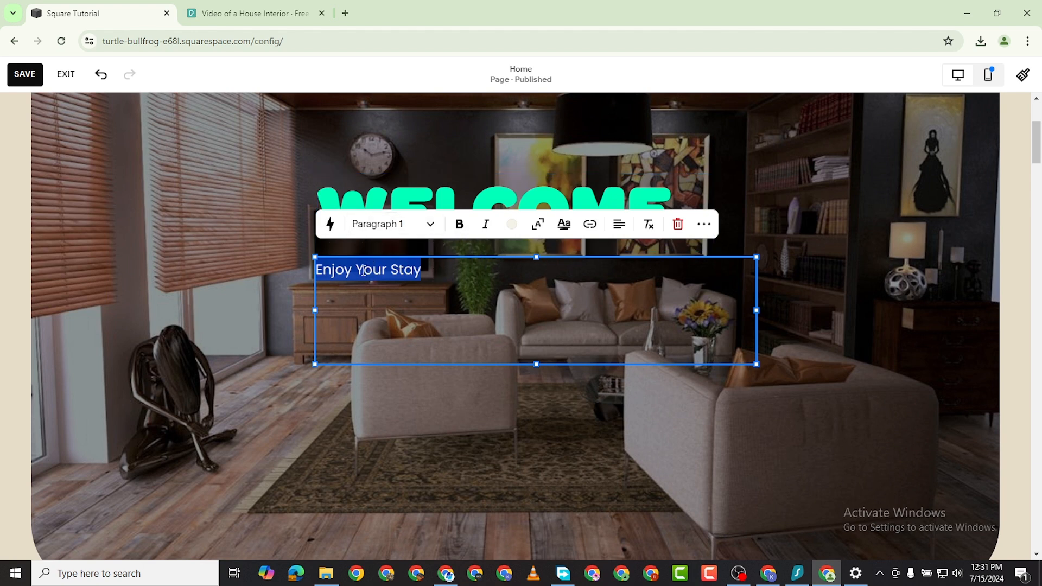
{"action": "left_click", "coordinate": [704, 224]}
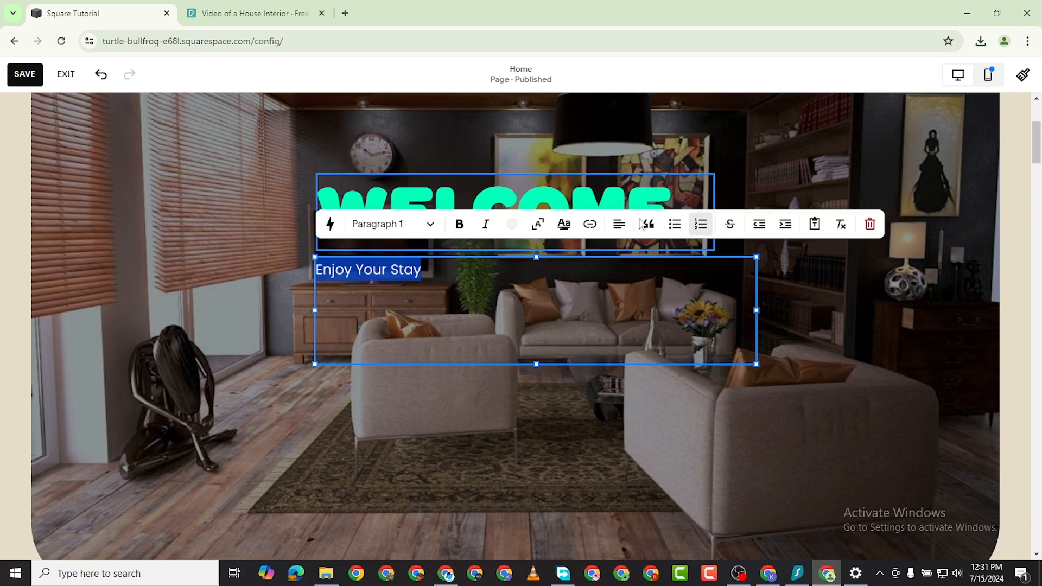
{"action": "left_click", "coordinate": [539, 226]}
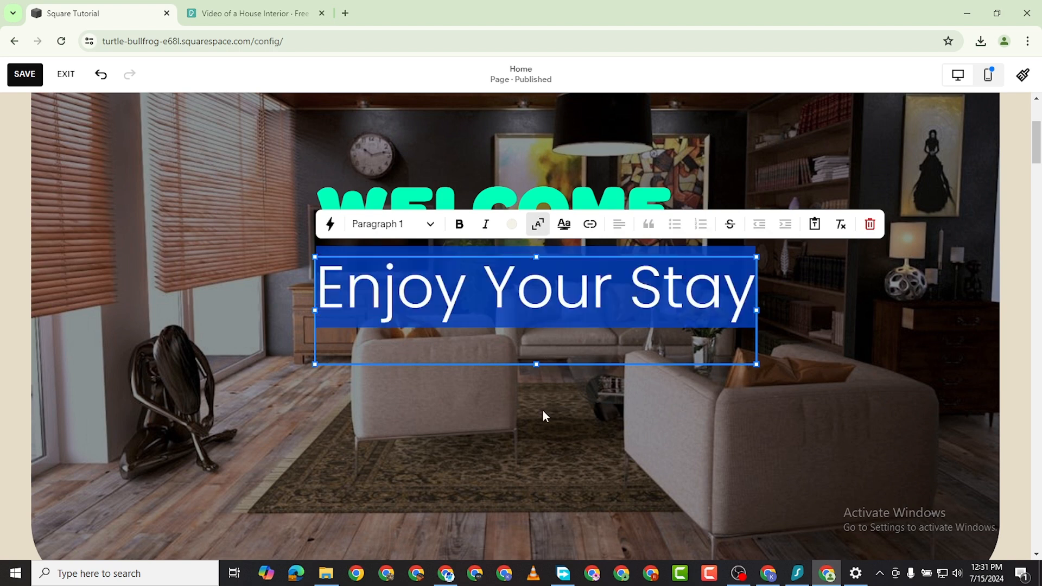
Shrink the "Enjoy Your Stay" text block to a smaller size and centre it beneath the "WELCOME" heading
{"action": "left_click", "coordinate": [540, 370]}
{"action": "left_click", "coordinate": [524, 306]}
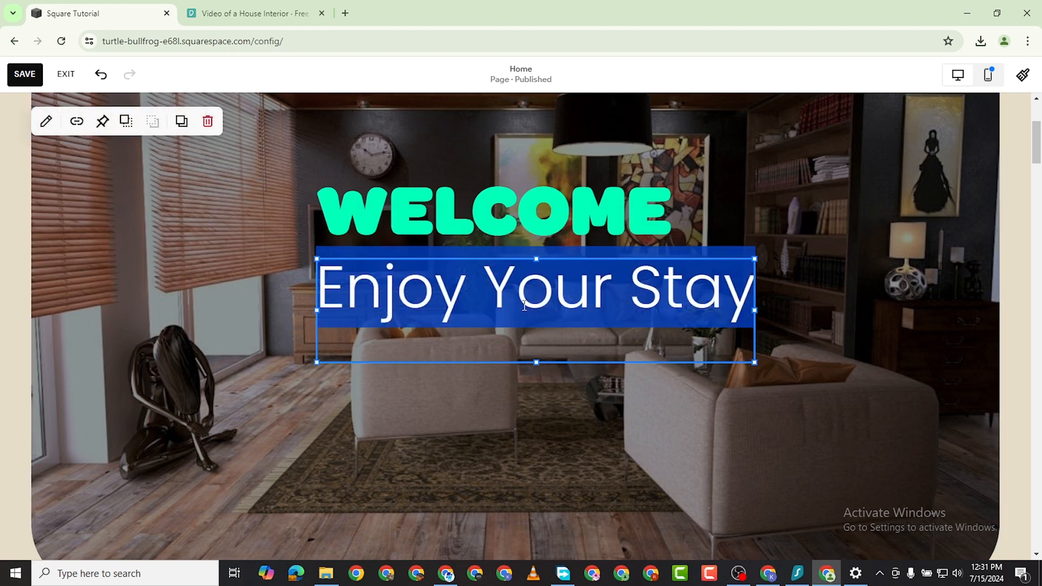
{"action": "left_click_drag", "start_coordinate": [758, 366], "coordinate": [561, 264]}
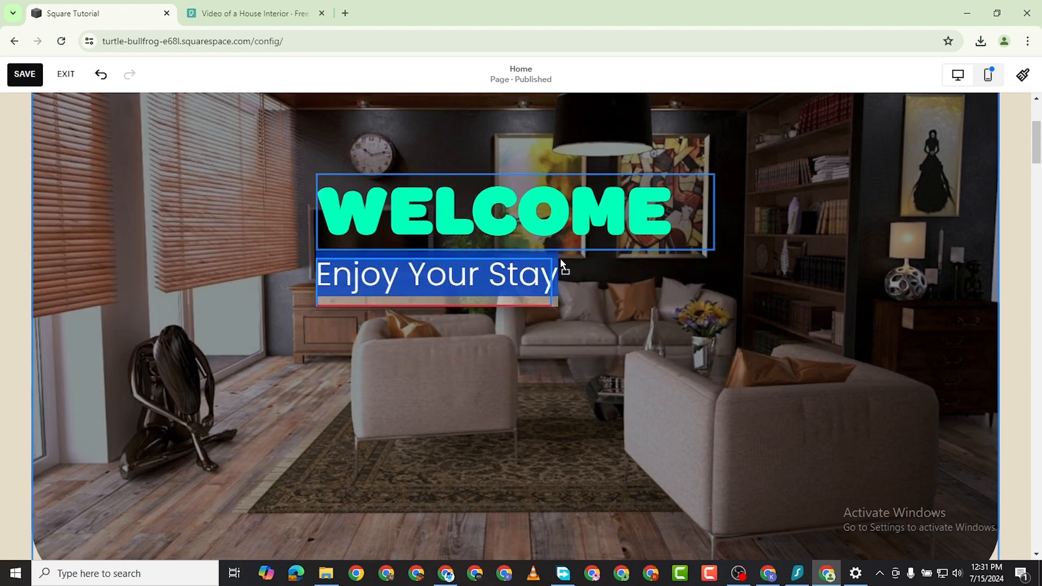
{"action": "left_click", "coordinate": [500, 358]}
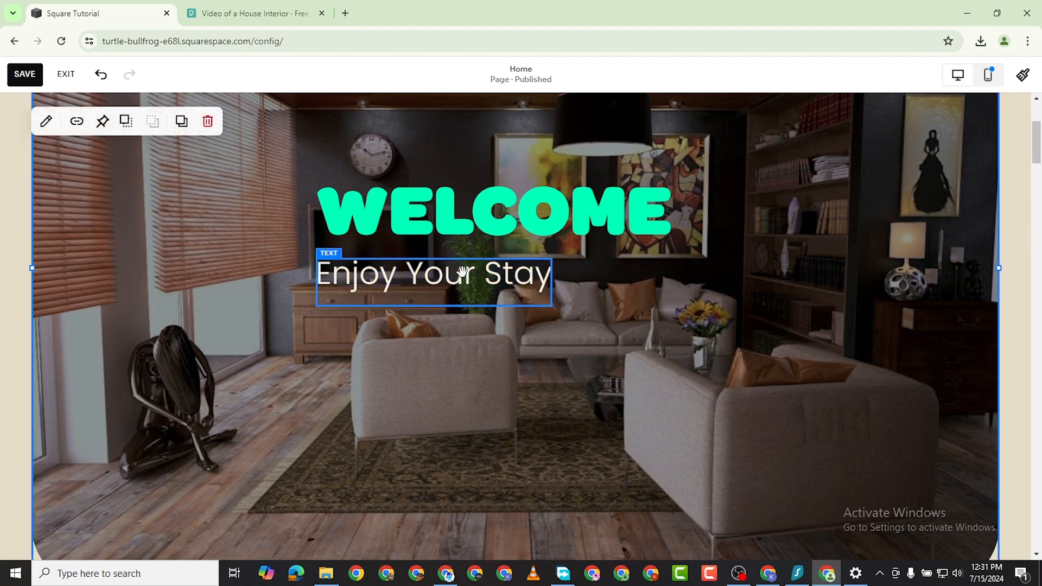
{"action": "left_click_drag", "start_coordinate": [500, 274], "coordinate": [517, 274]}
{"action": "left_click_drag", "start_coordinate": [516, 273], "coordinate": [523, 278]}
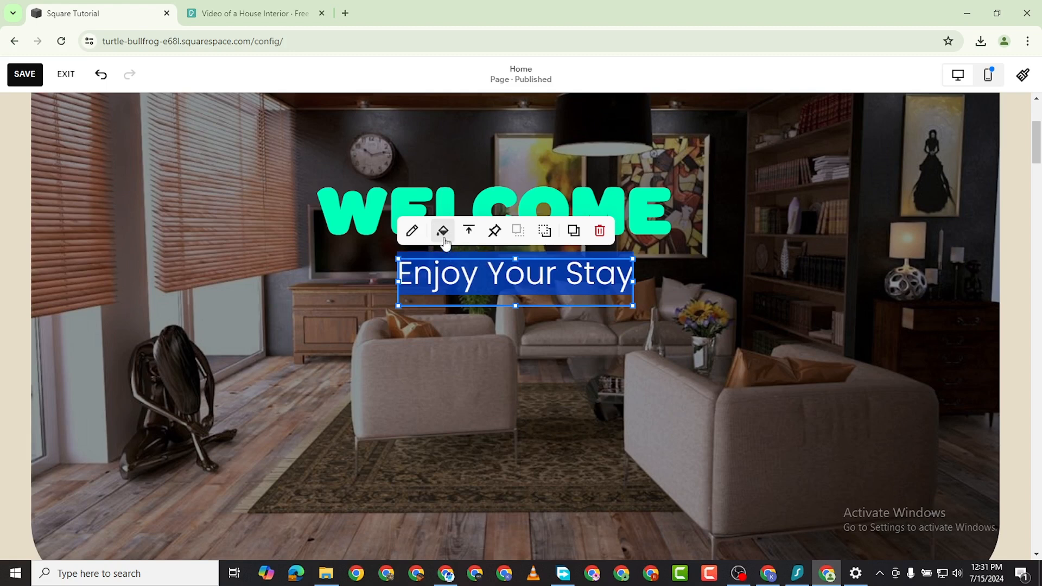
Make the "Enjoy Your Stay" text bold and italic
{"action": "left_click", "coordinate": [413, 232]}
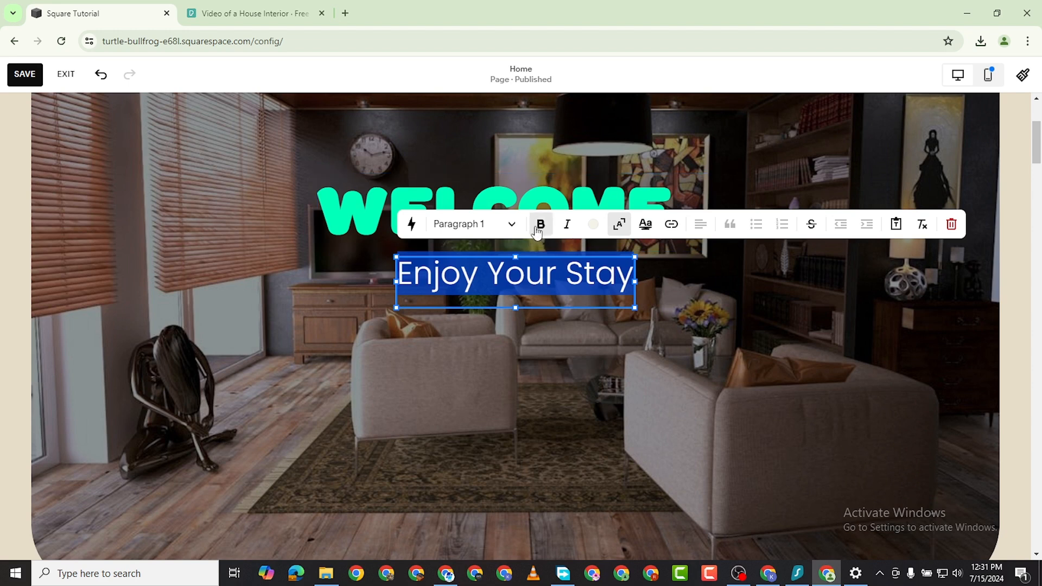
{"action": "left_click", "coordinate": [539, 225]}
{"action": "left_click", "coordinate": [566, 224]}
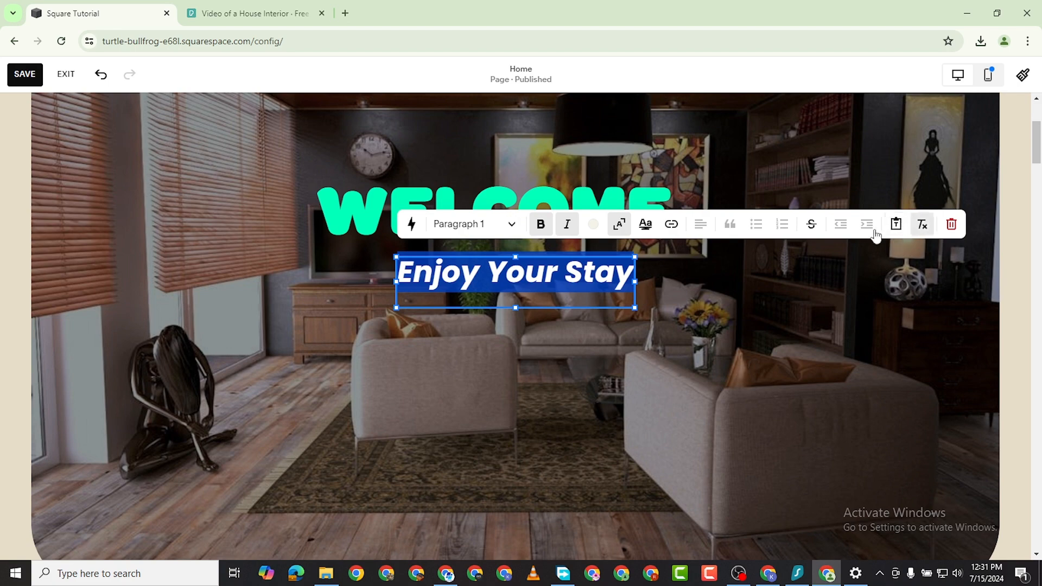
{"action": "left_click", "coordinate": [688, 308]}
Reduce the height of the living-room image by raising its lower edge closer to the "Enjoy Your Stay" text
{"action": "scroll", "coordinate": [579, 249], "scroll_direction": "down", "scroll_amount": 2}
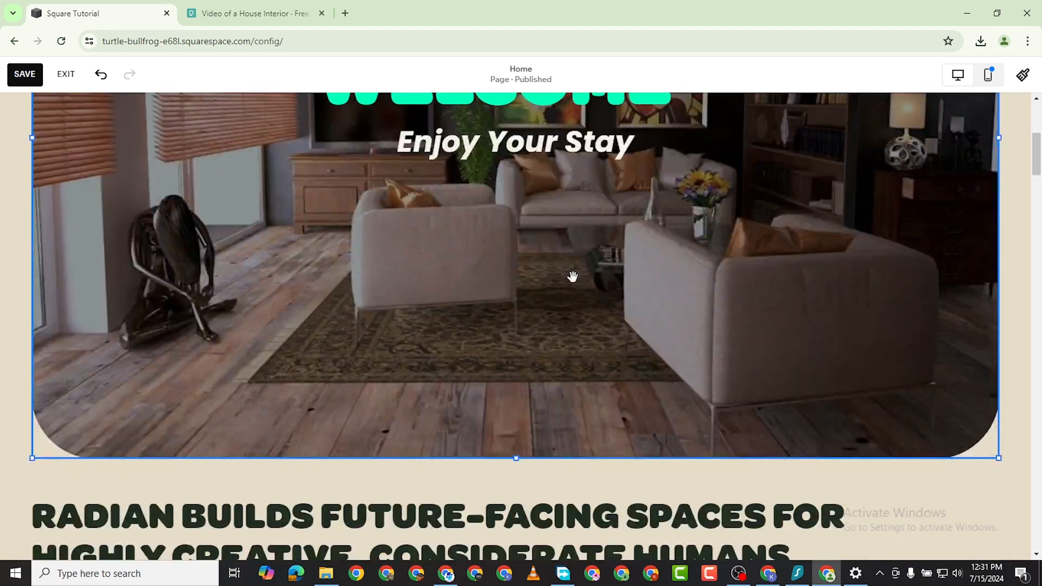
{"action": "scroll", "coordinate": [569, 274], "scroll_direction": "up", "scroll_amount": 2}
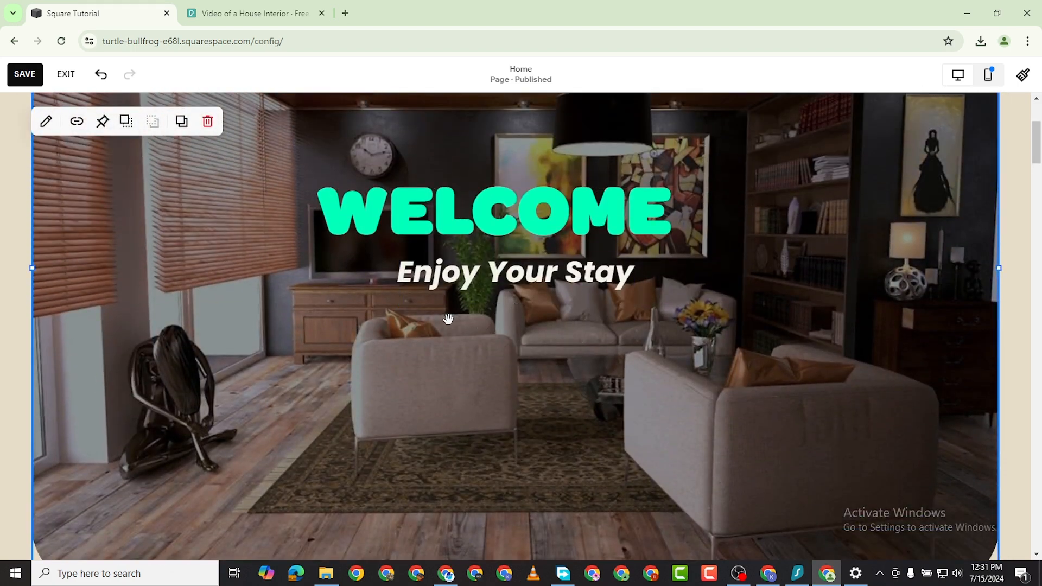
{"action": "scroll", "coordinate": [270, 281], "scroll_direction": "up", "scroll_amount": 3}
{"action": "scroll", "coordinate": [459, 279], "scroll_direction": "down", "scroll_amount": 5}
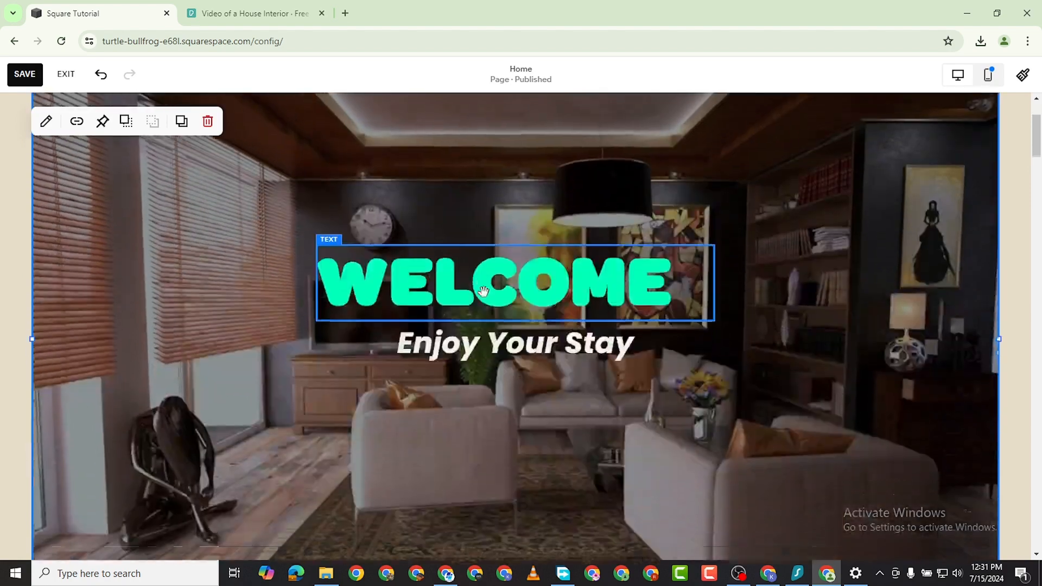
{"action": "scroll", "coordinate": [504, 326], "scroll_direction": "down", "scroll_amount": 1}
{"action": "scroll", "coordinate": [535, 282], "scroll_direction": "up", "scroll_amount": 5}
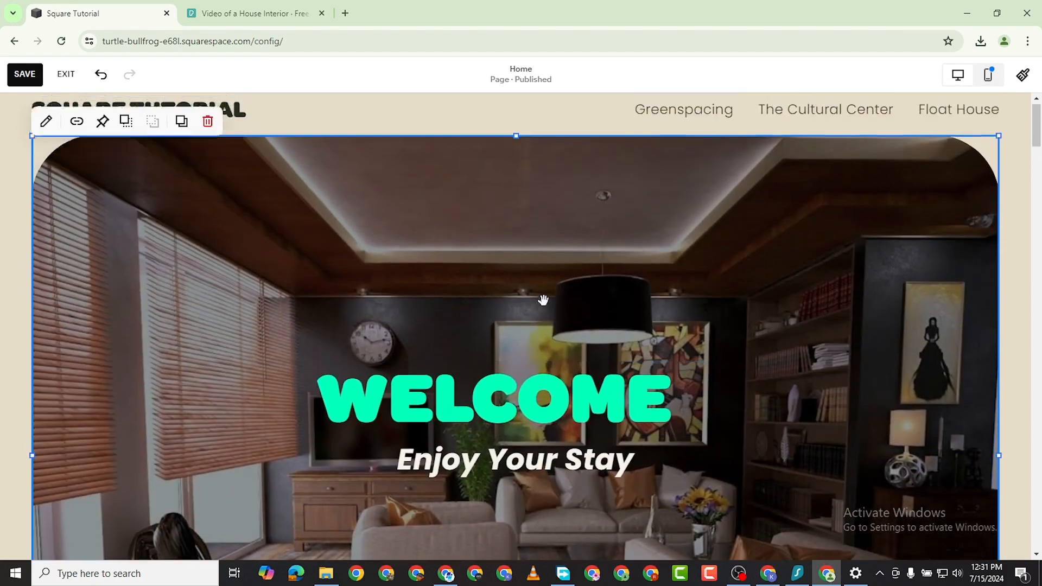
{"action": "scroll", "coordinate": [563, 347], "scroll_direction": "down", "scroll_amount": 6}
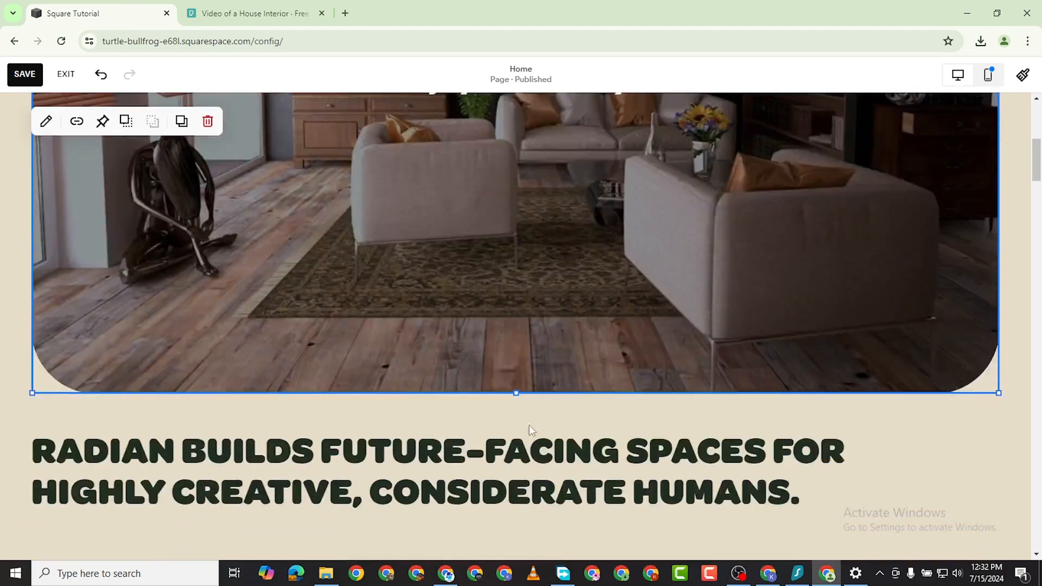
{"action": "left_click_drag", "start_coordinate": [517, 391], "coordinate": [512, 315]}
{"action": "scroll", "coordinate": [572, 380], "scroll_direction": "down", "scroll_amount": 7}
{"action": "scroll", "coordinate": [595, 278], "scroll_direction": "up", "scroll_amount": 11}
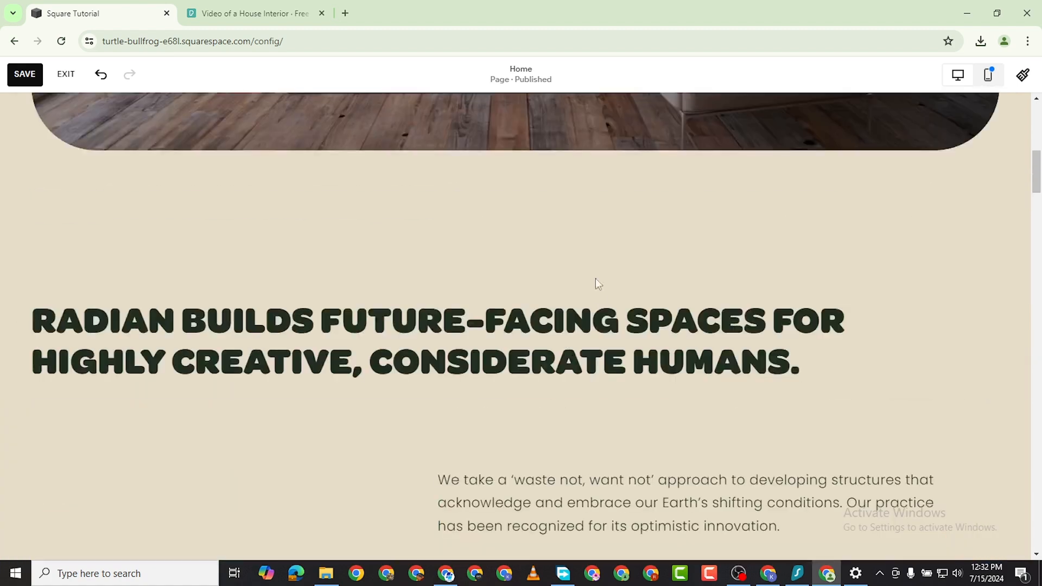
{"action": "scroll", "coordinate": [597, 299], "scroll_direction": "up", "scroll_amount": 3}
{"action": "scroll", "coordinate": [542, 310], "scroll_direction": "down", "scroll_amount": 3}
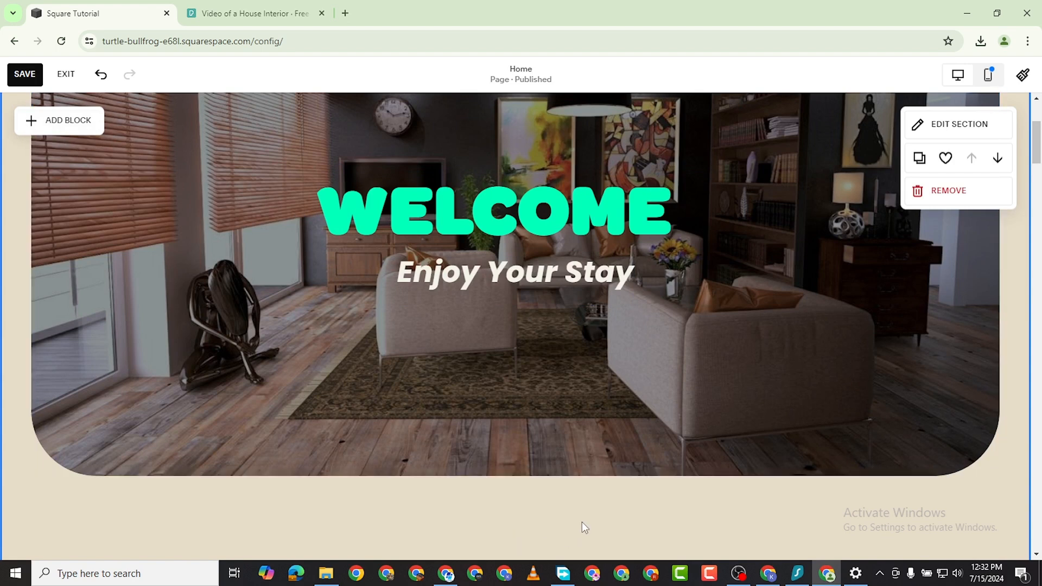
{"action": "left_click", "coordinate": [516, 469]}
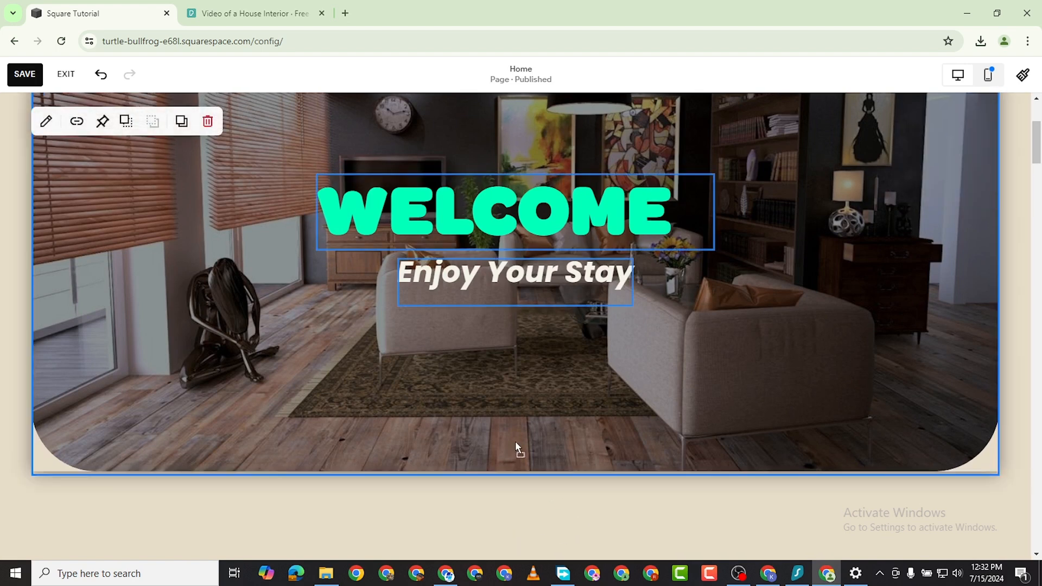
{"action": "left_click_drag", "start_coordinate": [516, 448], "coordinate": [504, 401]}
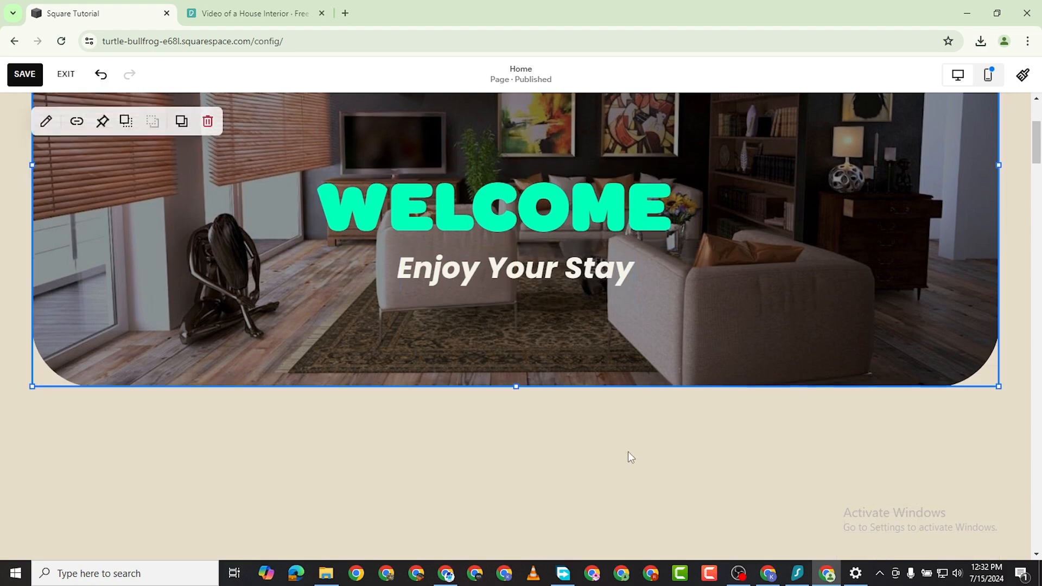
Move the "WELCOME" heading and the "Enjoy Your Stay" text higher, near the middle of the shortened living-room image
{"action": "scroll", "coordinate": [653, 437], "scroll_direction": "up", "scroll_amount": 2}
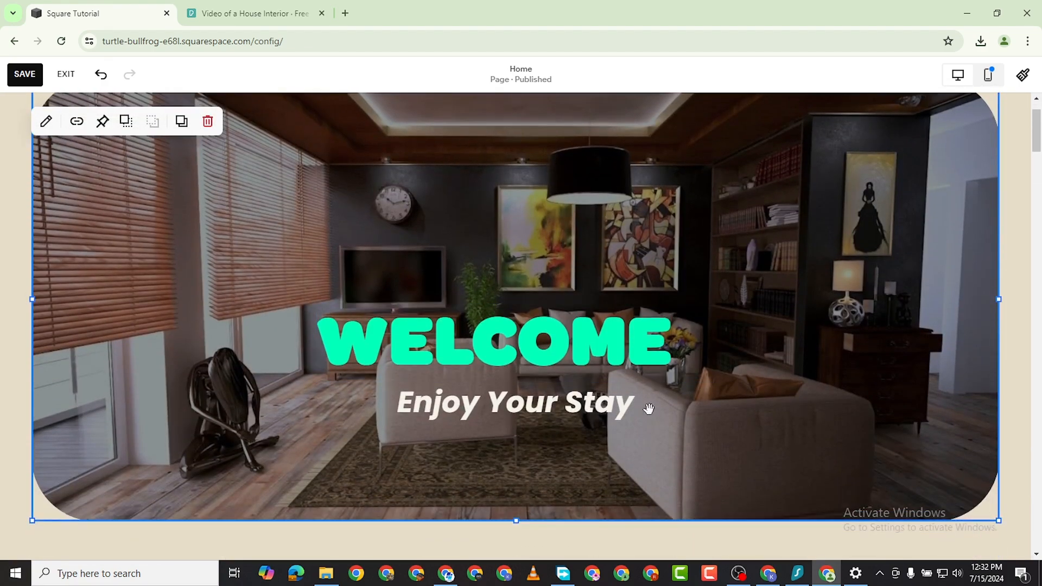
{"action": "scroll", "coordinate": [623, 418], "scroll_direction": "down", "scroll_amount": 1}
{"action": "scroll", "coordinate": [544, 275], "scroll_direction": "up", "scroll_amount": 2}
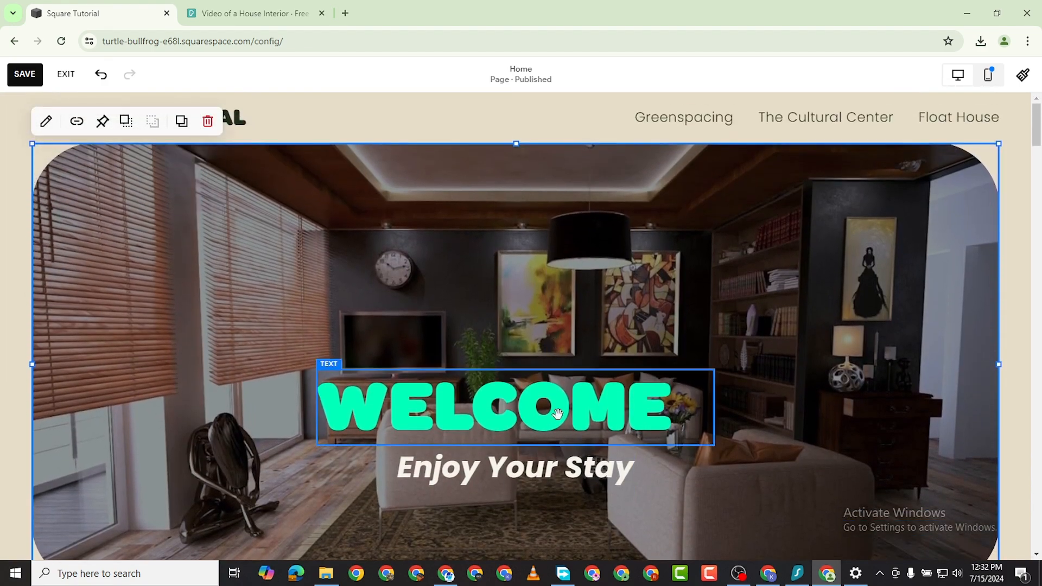
{"action": "left_click_drag", "start_coordinate": [556, 386], "coordinate": [570, 327]}
{"action": "left_click_drag", "start_coordinate": [567, 464], "coordinate": [551, 366]}
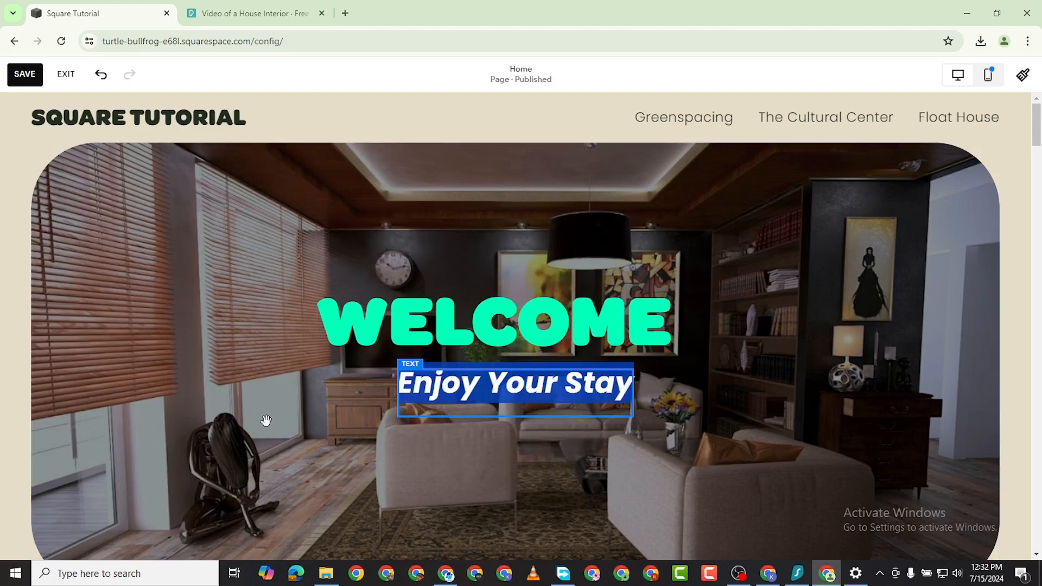
{"action": "scroll", "coordinate": [530, 460], "scroll_direction": "down", "scroll_amount": 3}
{"action": "scroll", "coordinate": [519, 365], "scroll_direction": "up", "scroll_amount": 3}
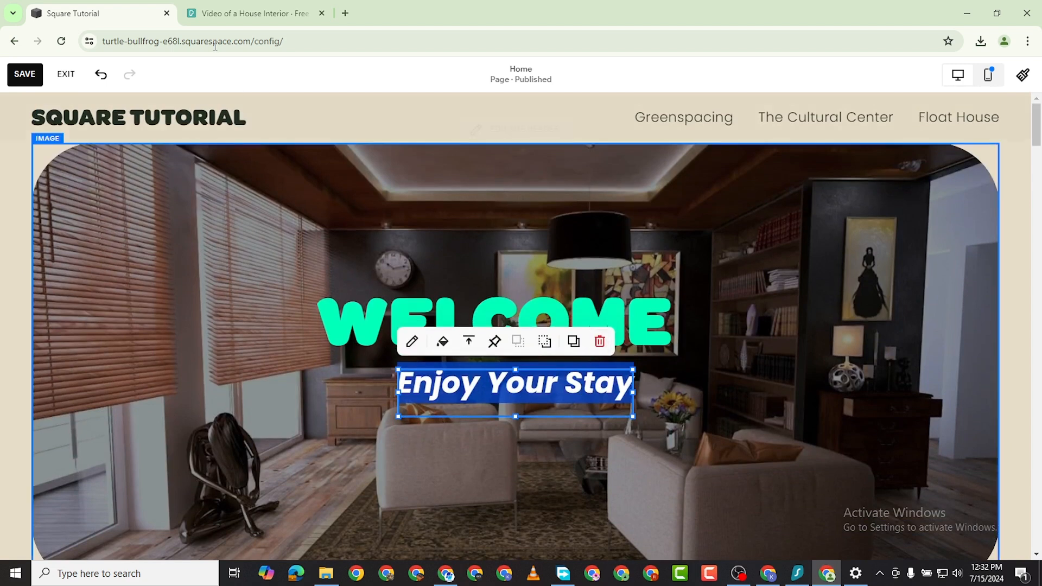
Add a button block to the hero section and place it over the image, centred directly beneath "Enjoy Your Stay"
{"action": "left_click", "coordinate": [154, 182]}
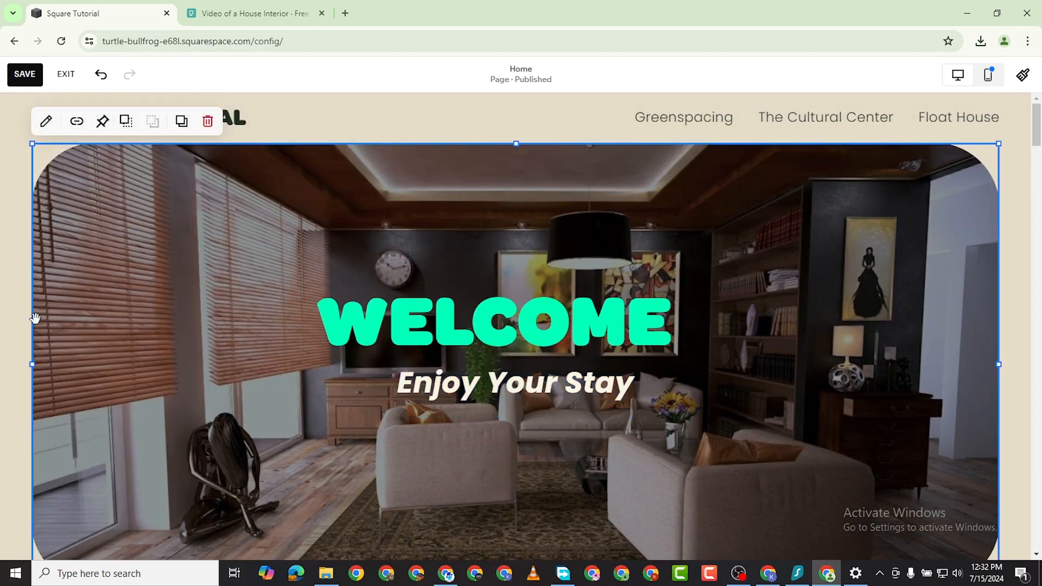
{"action": "left_click", "coordinate": [19, 317]}
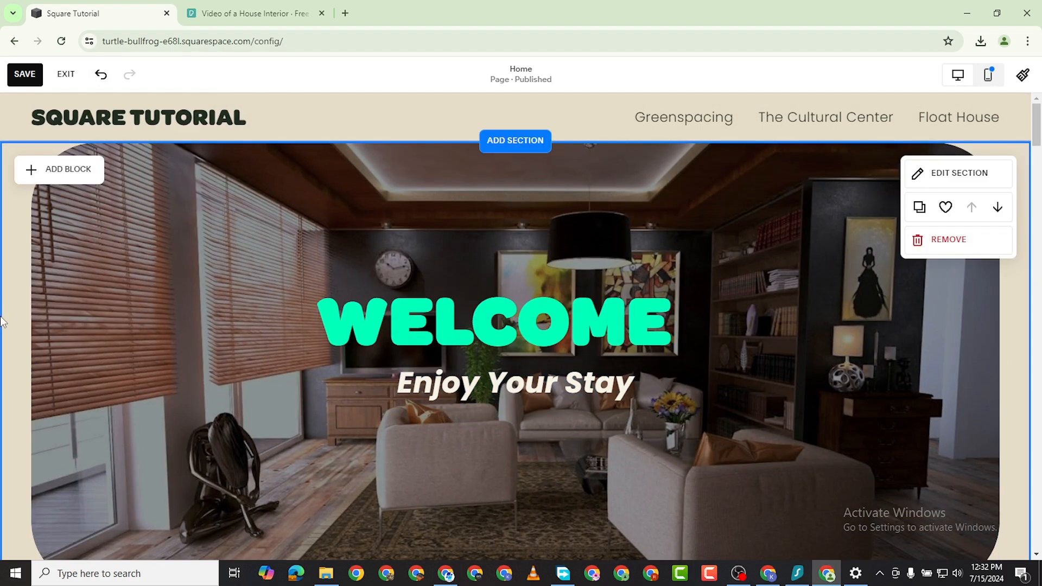
{"action": "left_click", "coordinate": [59, 166]}
{"action": "left_click", "coordinate": [77, 282]}
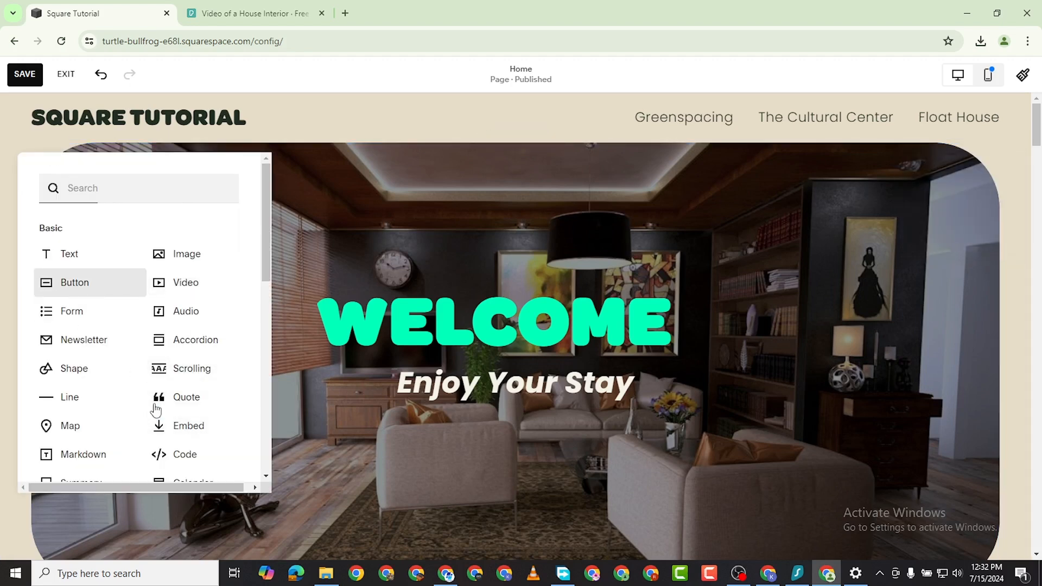
{"action": "left_click_drag", "start_coordinate": [126, 200], "coordinate": [497, 451]}
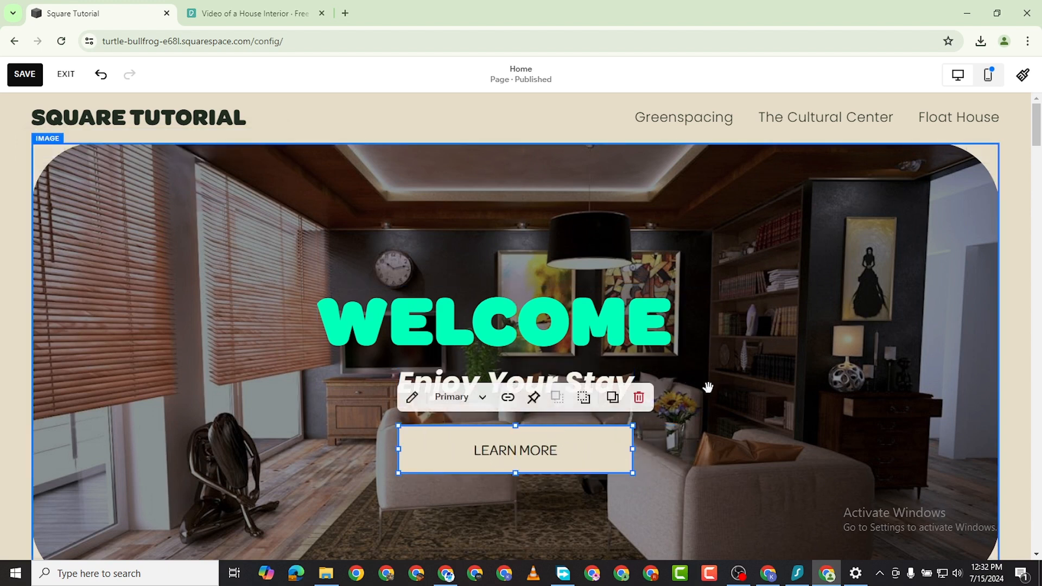
{"action": "left_click", "coordinate": [663, 461]}
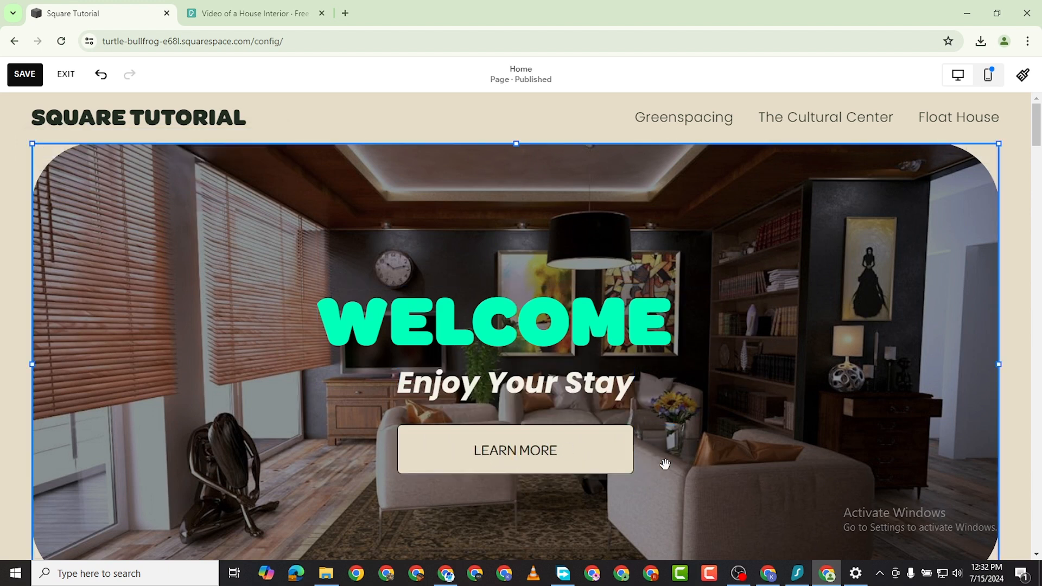
Replace the text of the button beneath "Enjoy Your Stay" with "Contact Us"
{"action": "left_click", "coordinate": [583, 460]}
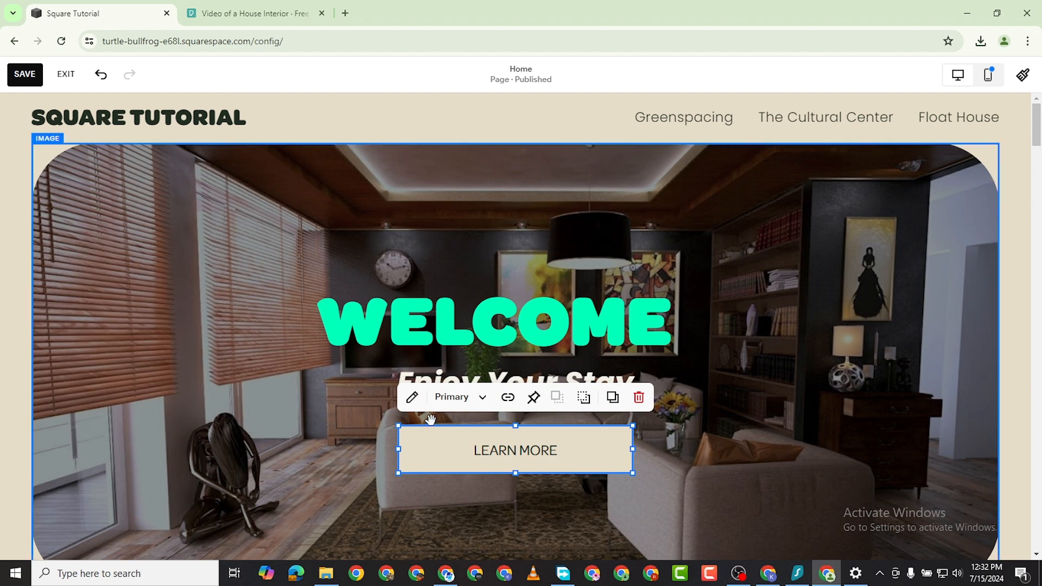
{"action": "left_click", "coordinate": [411, 400]}
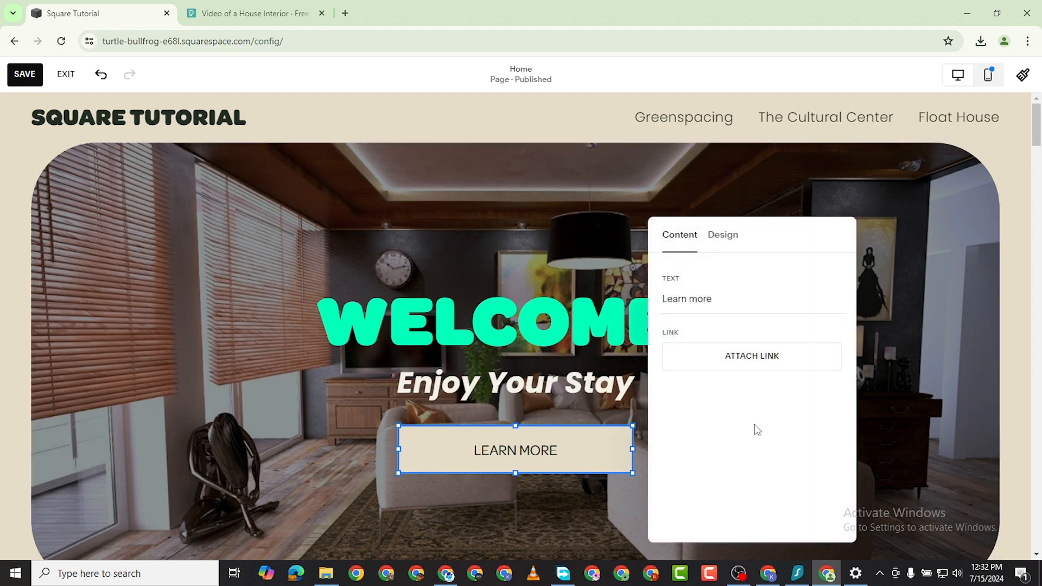
{"action": "left_click", "coordinate": [714, 249]}
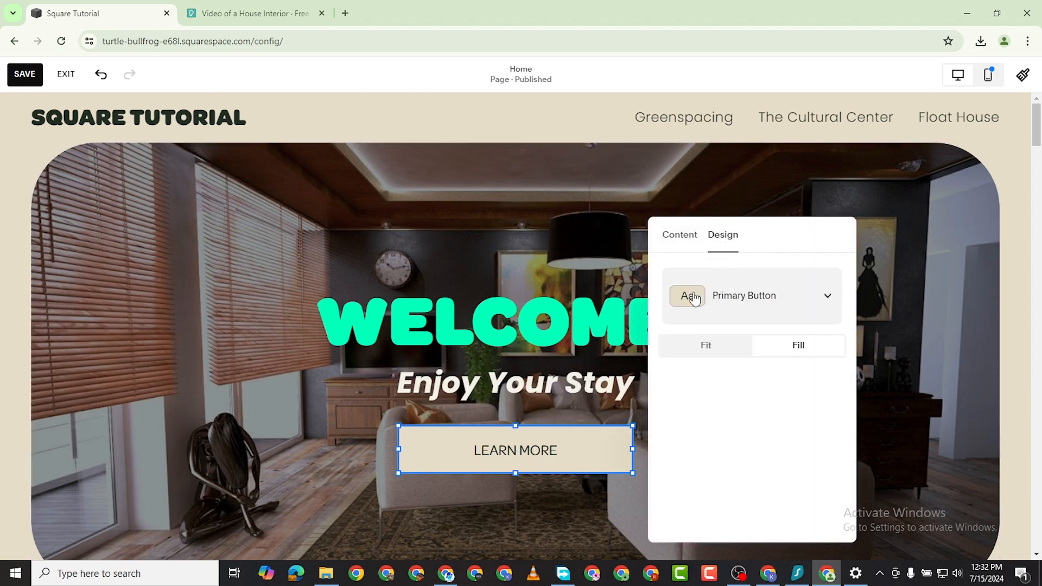
{"action": "left_click", "coordinate": [681, 242]}
{"action": "left_click", "coordinate": [682, 298]}
{"action": "key", "text": "ctrl+a"}
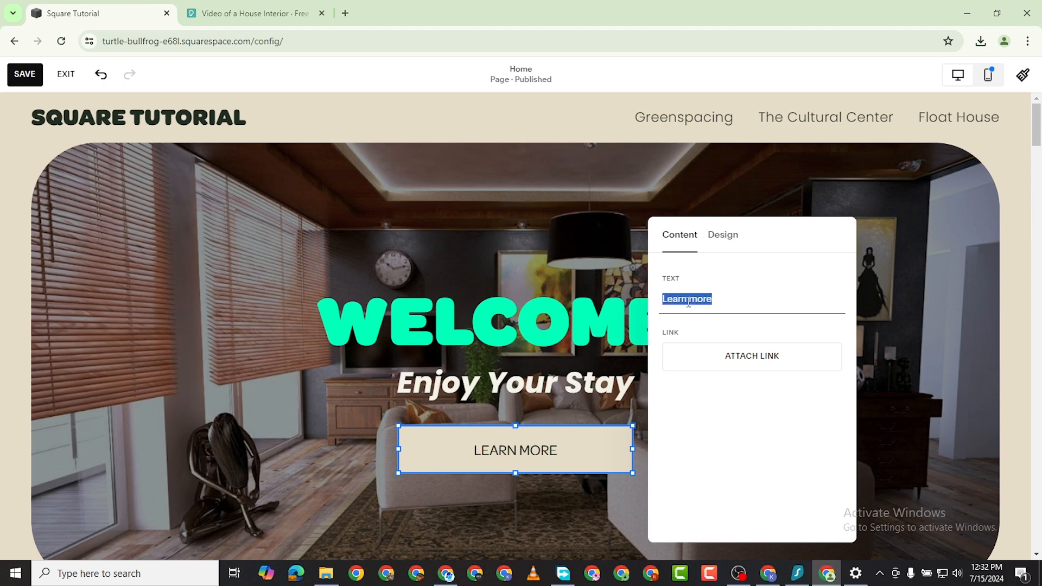
{"action": "type", "text": "Contac"}
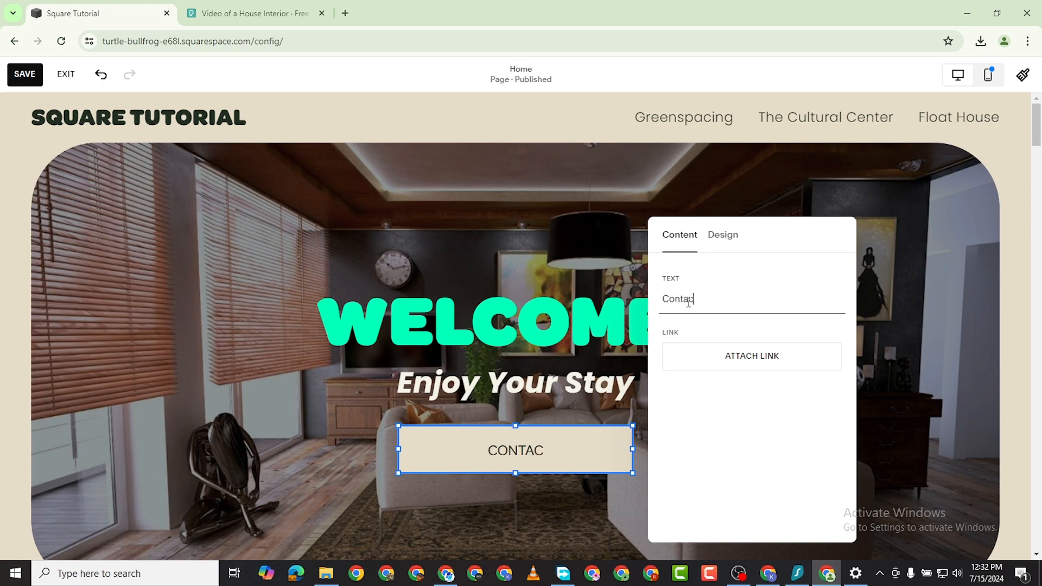
{"action": "type", "text": "t Us"}
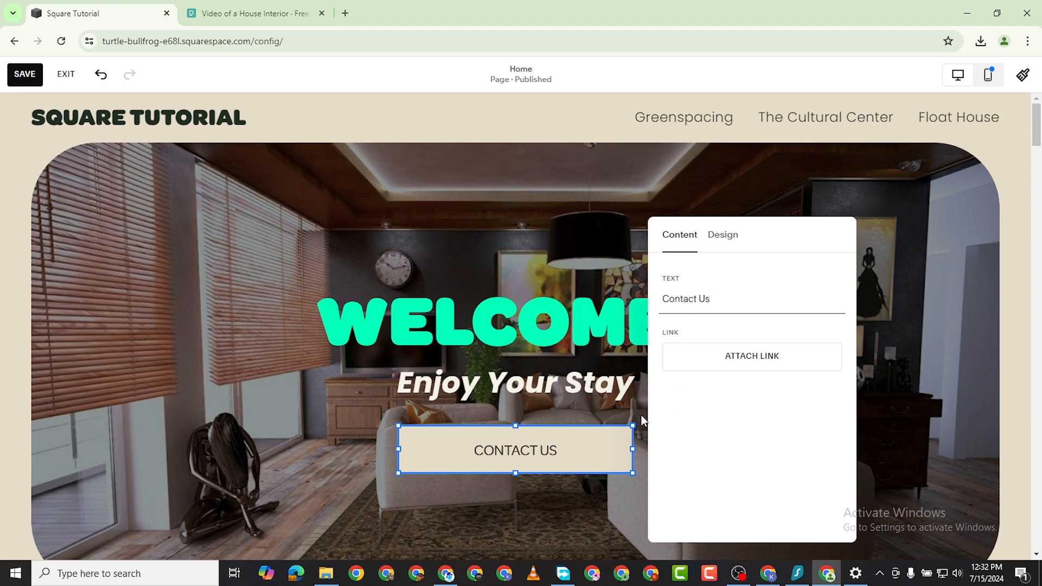
Try the Secondary Button style on the "Contact Us" button, return it to Primary Button and reopen the style choices
{"action": "left_click", "coordinate": [732, 236]}
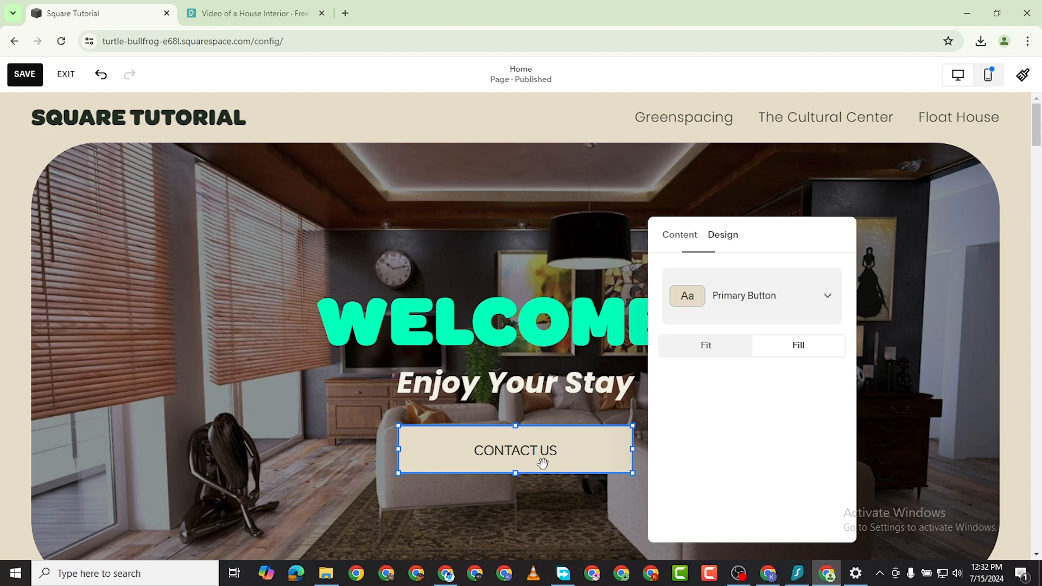
{"action": "left_click", "coordinate": [828, 297]}
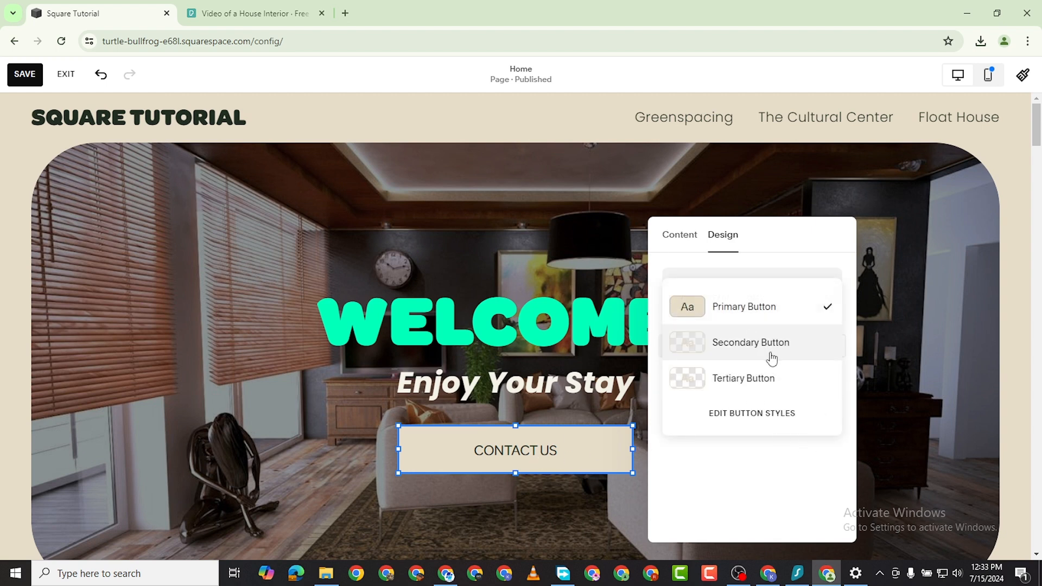
{"action": "left_click", "coordinate": [733, 343]}
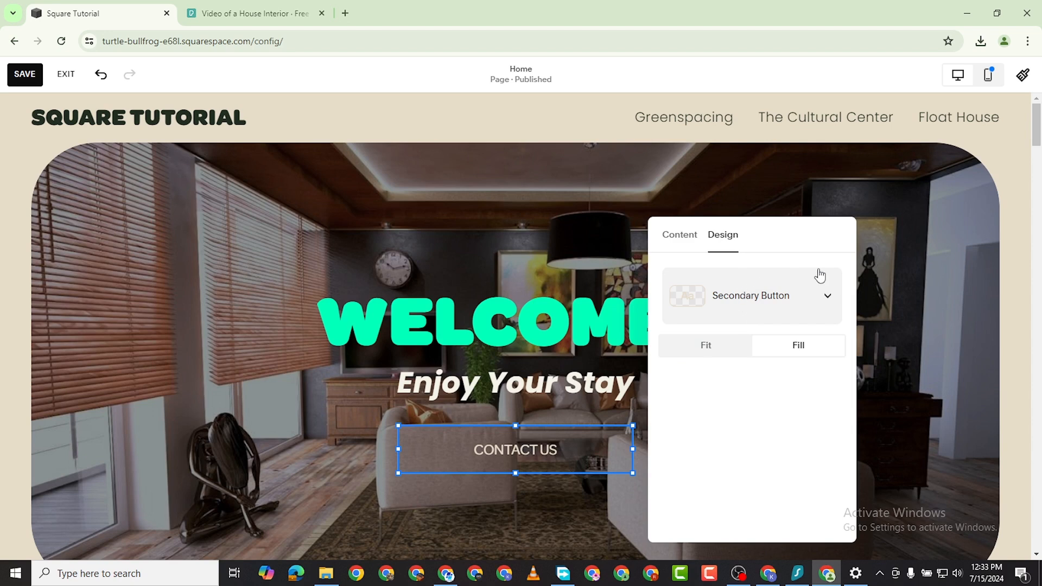
{"action": "left_click", "coordinate": [823, 296]}
{"action": "left_click", "coordinate": [823, 302]}
{"action": "left_click", "coordinate": [827, 312]}
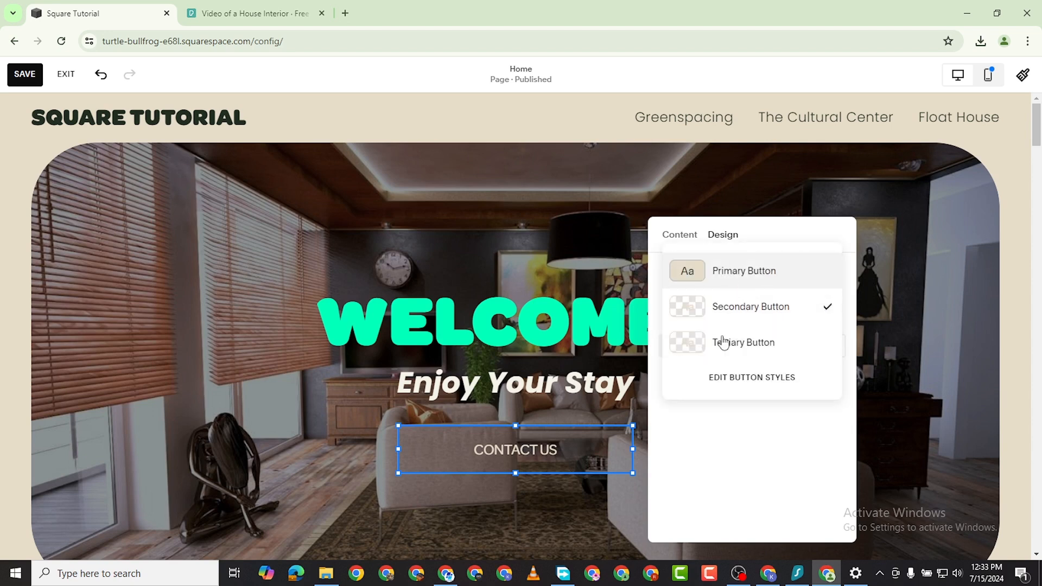
{"action": "left_click", "coordinate": [743, 270]}
{"action": "left_click", "coordinate": [760, 292]}
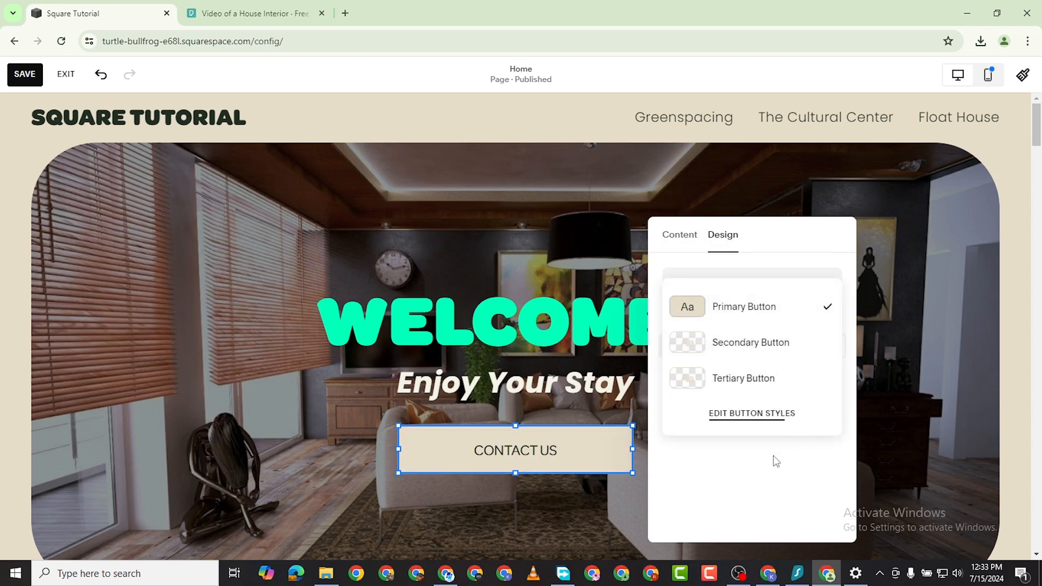
Edit the primary button style, setting its text font to Poppins with a weight of 800
{"action": "left_click", "coordinate": [751, 415]}
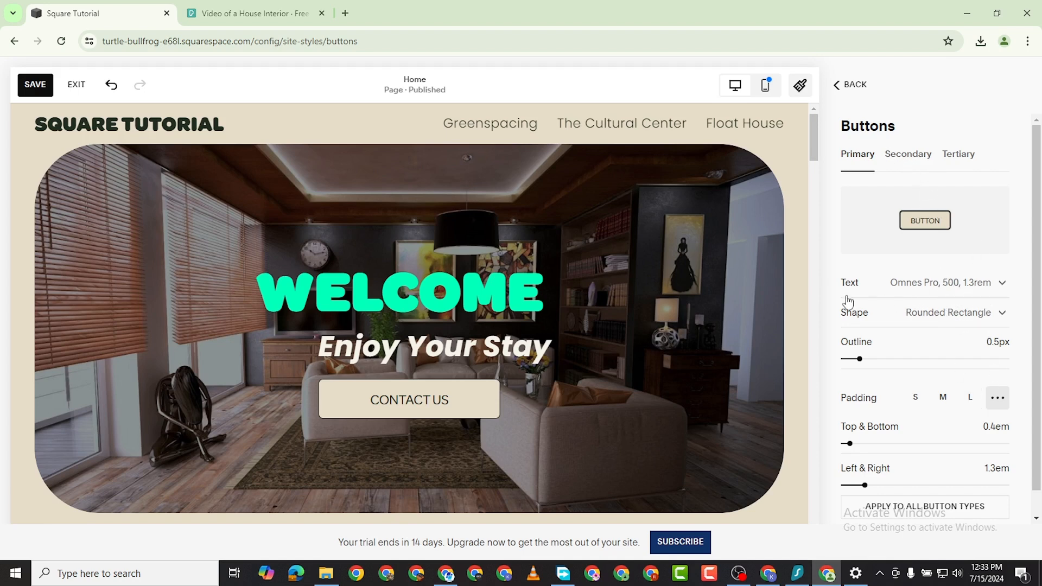
{"action": "left_click", "coordinate": [985, 286]}
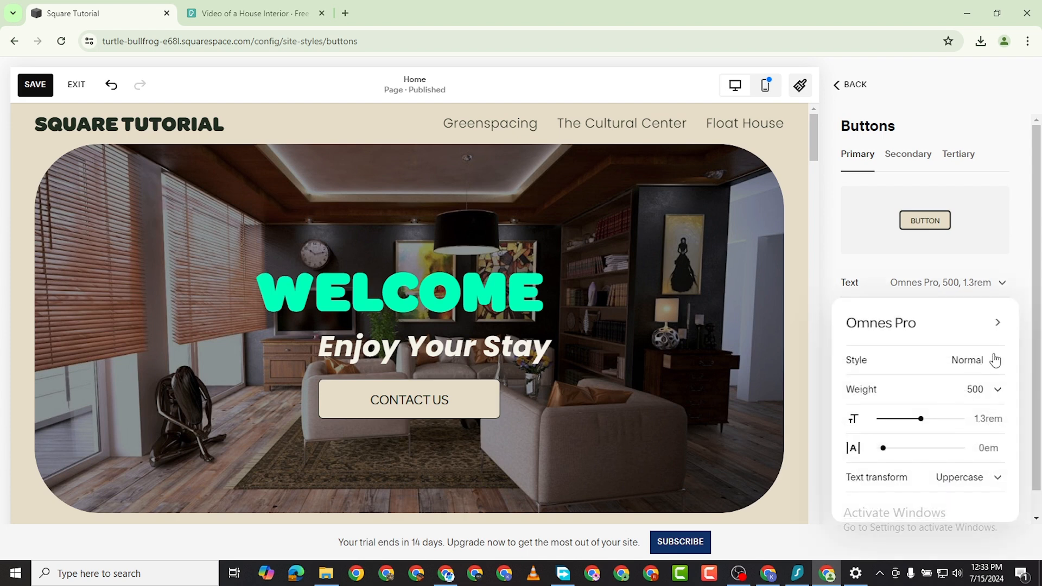
{"action": "left_click", "coordinate": [997, 323]}
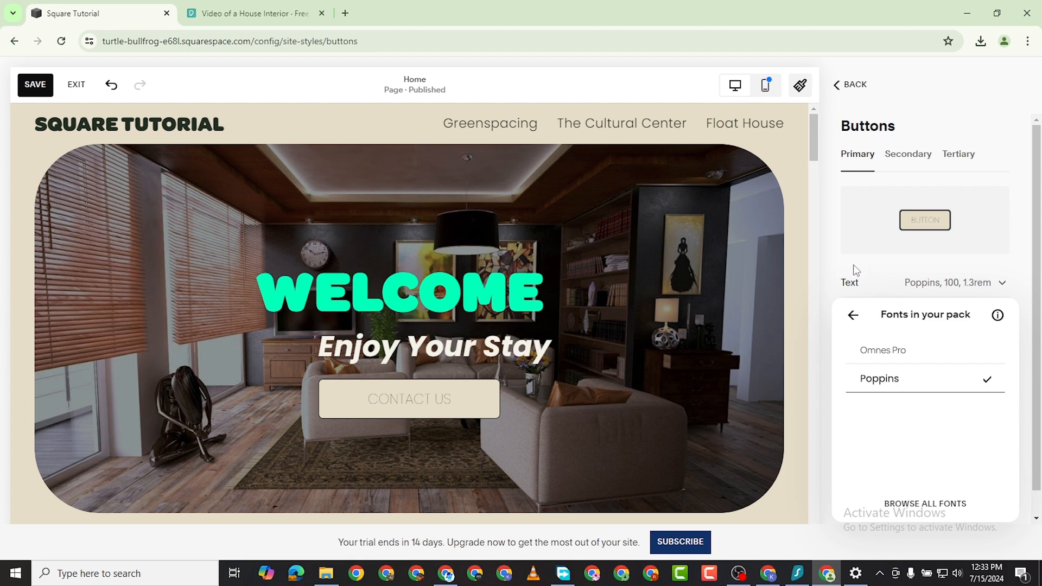
{"action": "left_click", "coordinate": [852, 313]}
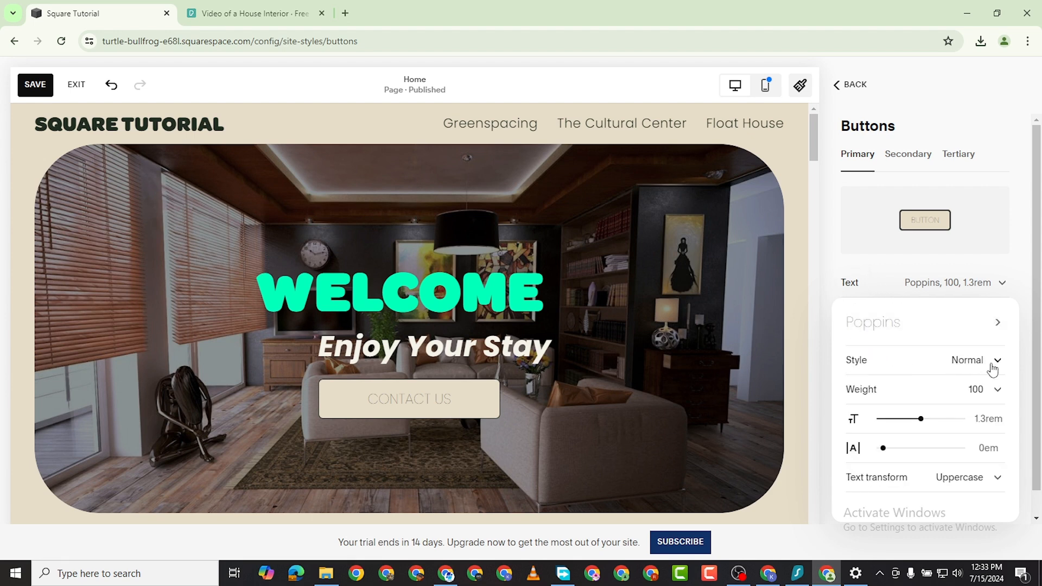
{"action": "left_click", "coordinate": [992, 389]}
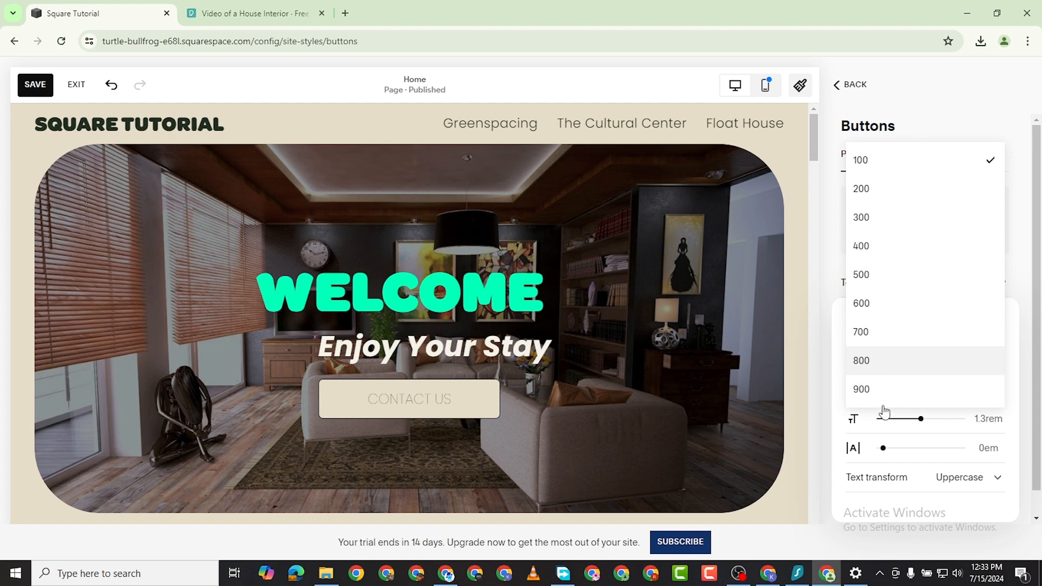
{"action": "left_click", "coordinate": [865, 360]}
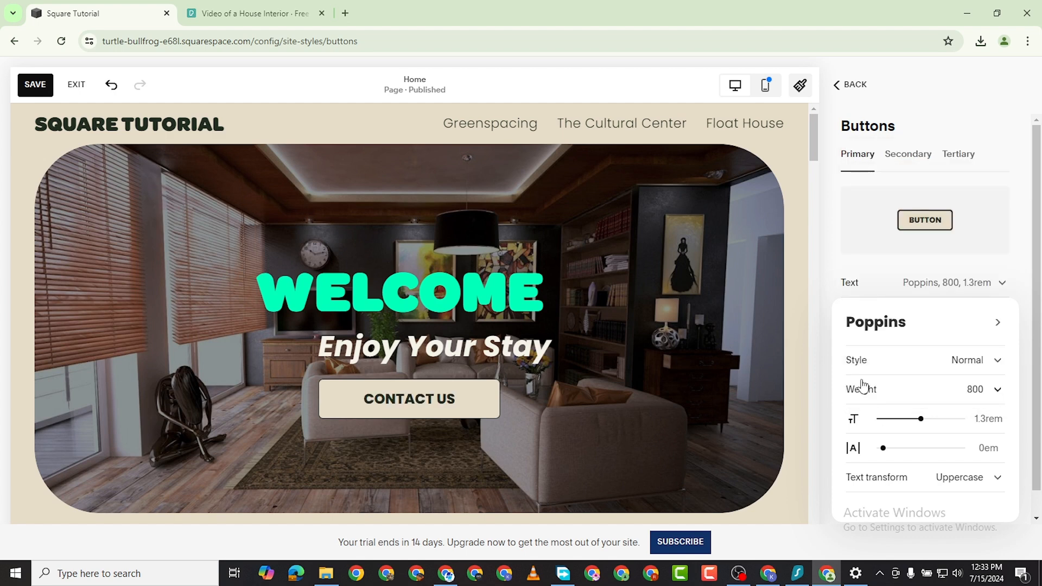
{"action": "left_click", "coordinate": [831, 245]}
Set the outline thickness of the primary button style to 4px
{"action": "scroll", "coordinate": [936, 448], "scroll_direction": "down", "scroll_amount": 1}
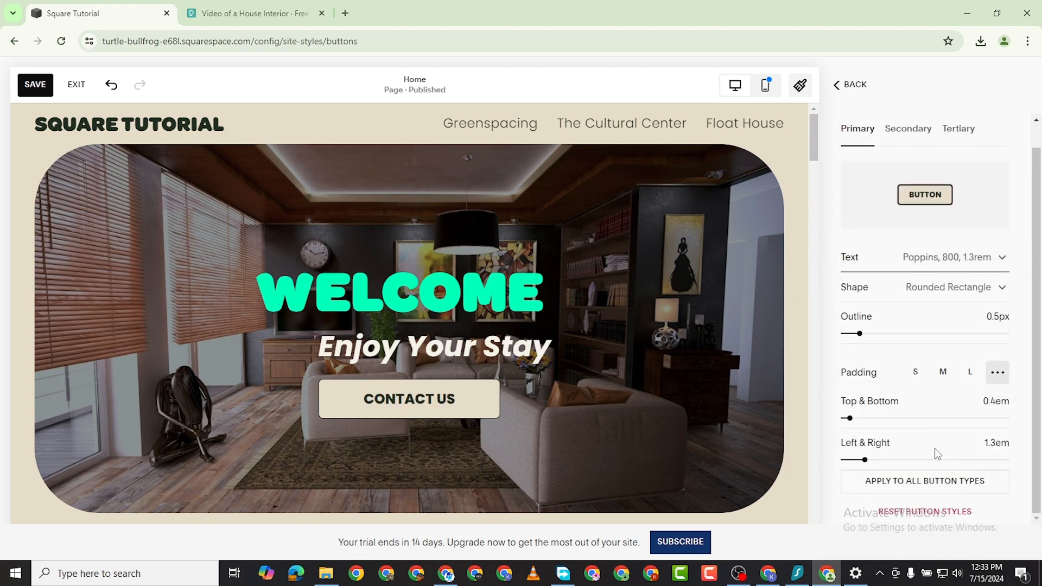
{"action": "scroll", "coordinate": [925, 325], "scroll_direction": "up", "scroll_amount": 1}
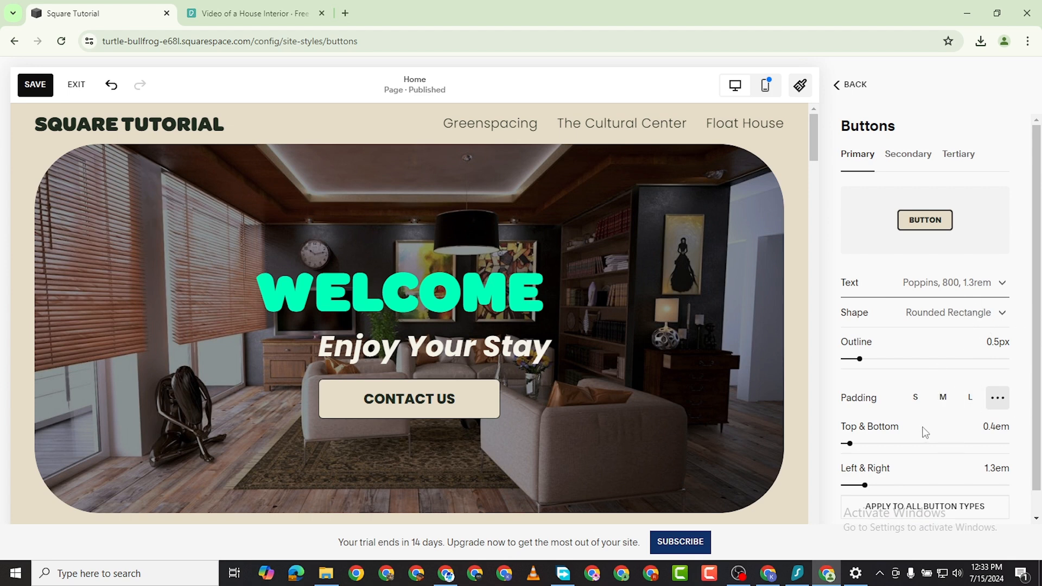
{"action": "scroll", "coordinate": [925, 433], "scroll_direction": "down", "scroll_amount": 1}
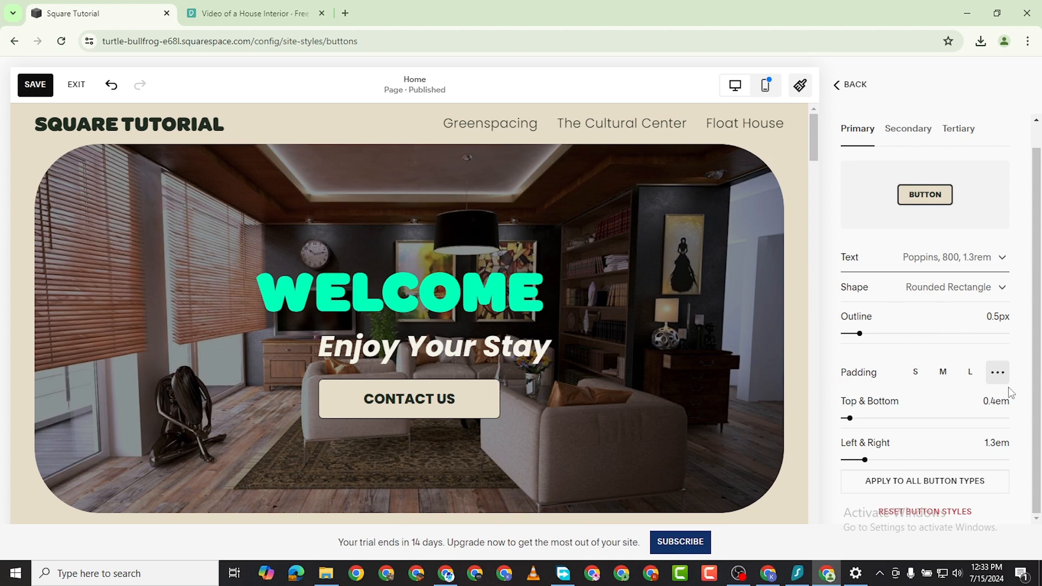
{"action": "left_click", "coordinate": [908, 126]}
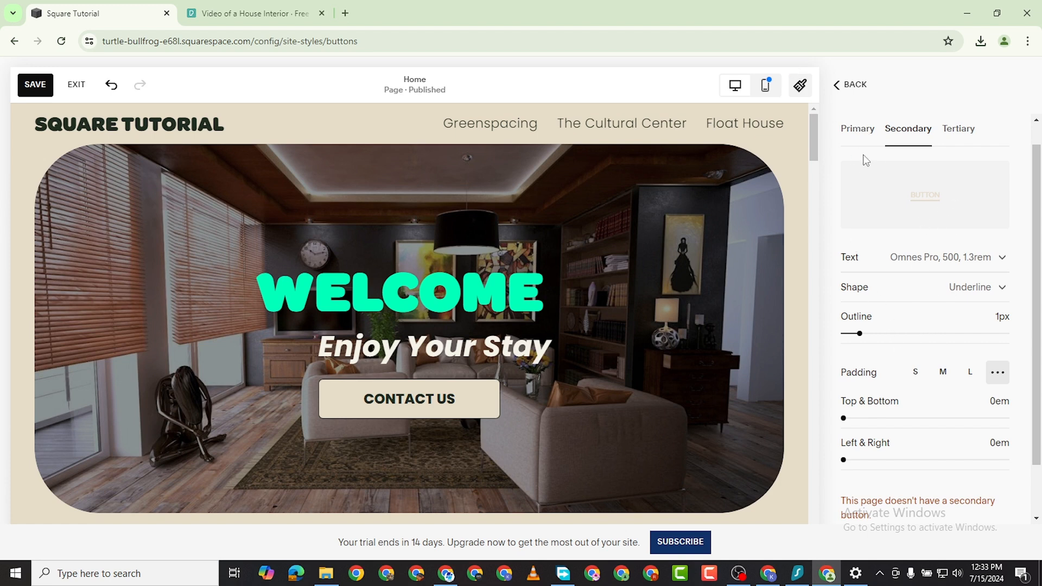
{"action": "left_click", "coordinate": [858, 129]}
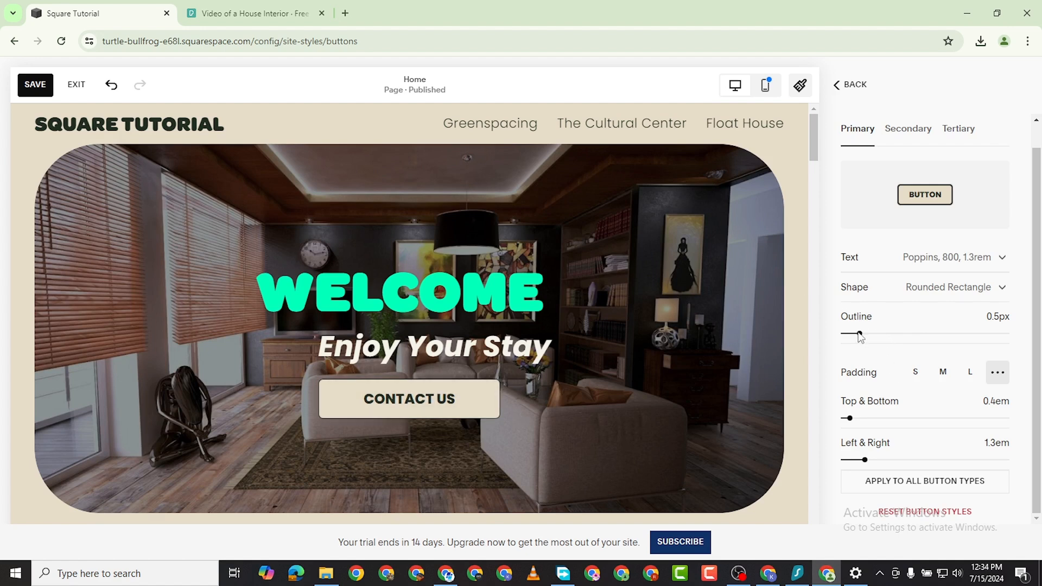
{"action": "left_click_drag", "start_coordinate": [859, 334], "coordinate": [903, 336]}
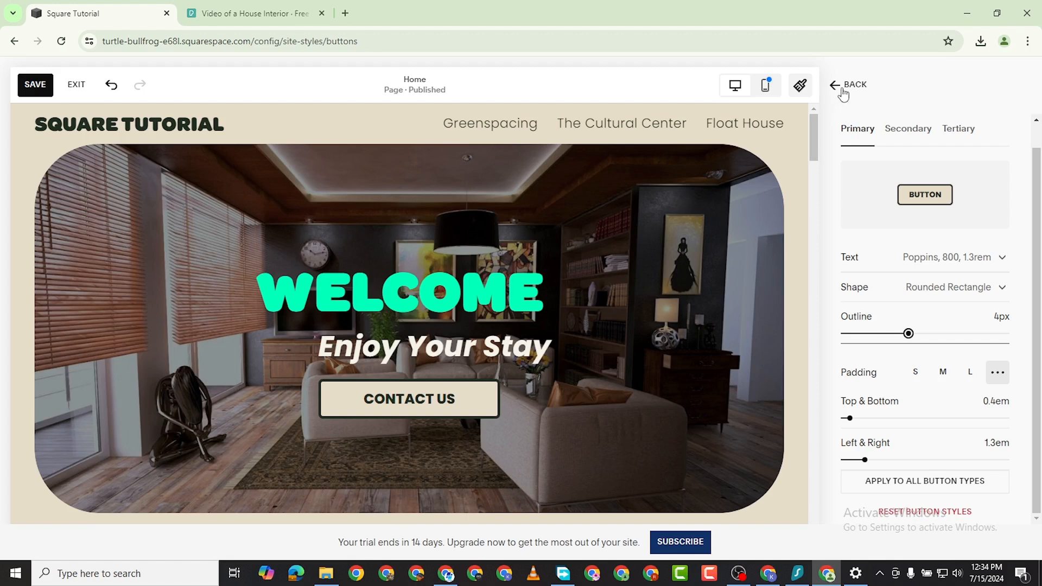
Save the button style changes and leave the site styles to return to the full home page editor
{"action": "left_click", "coordinate": [34, 84]}
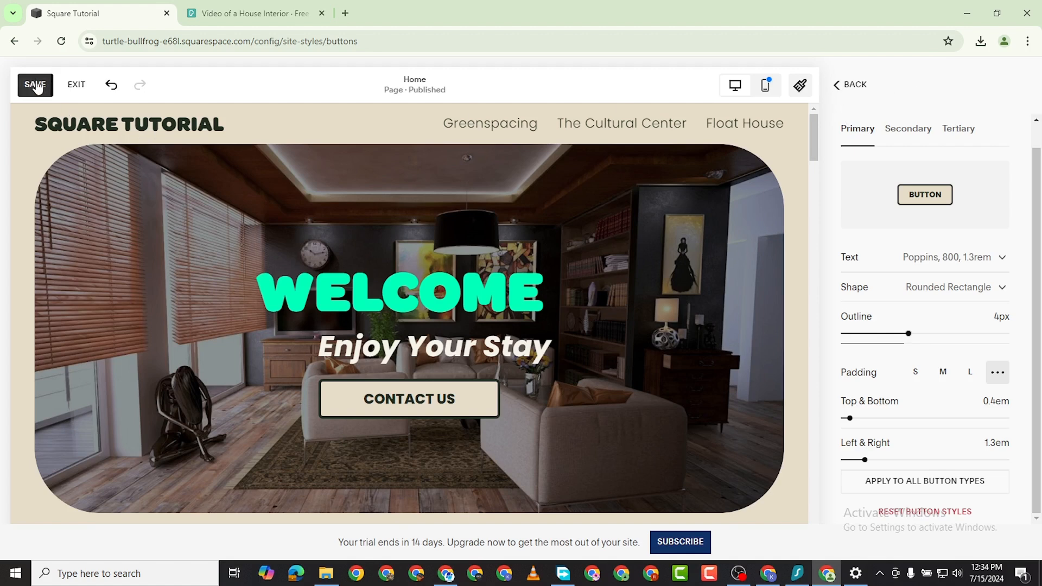
{"action": "left_click", "coordinate": [852, 86]}
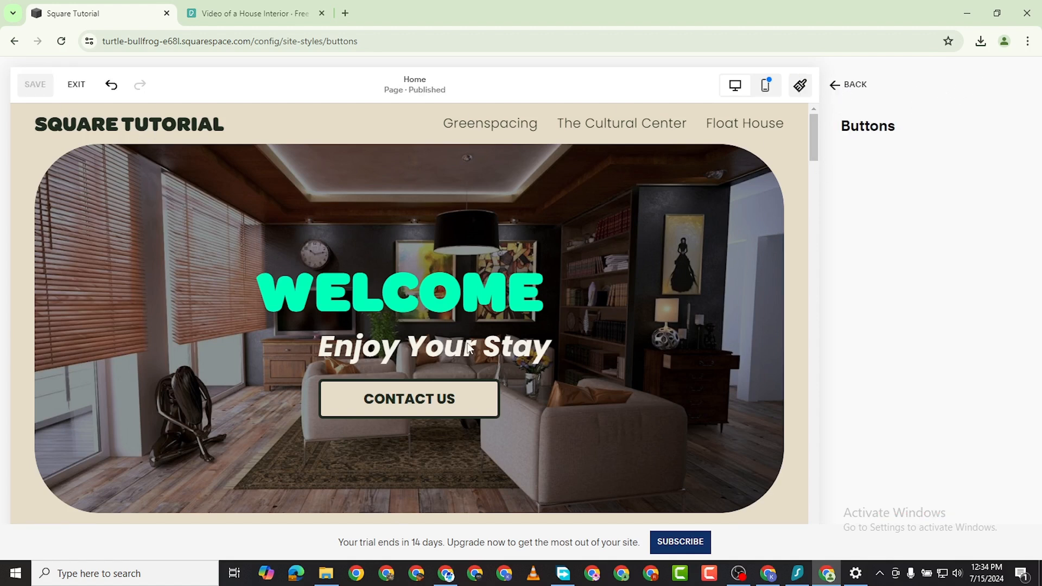
{"action": "scroll", "coordinate": [638, 348], "scroll_direction": "down", "scroll_amount": 3}
{"action": "scroll", "coordinate": [651, 328], "scroll_direction": "up", "scroll_amount": 3}
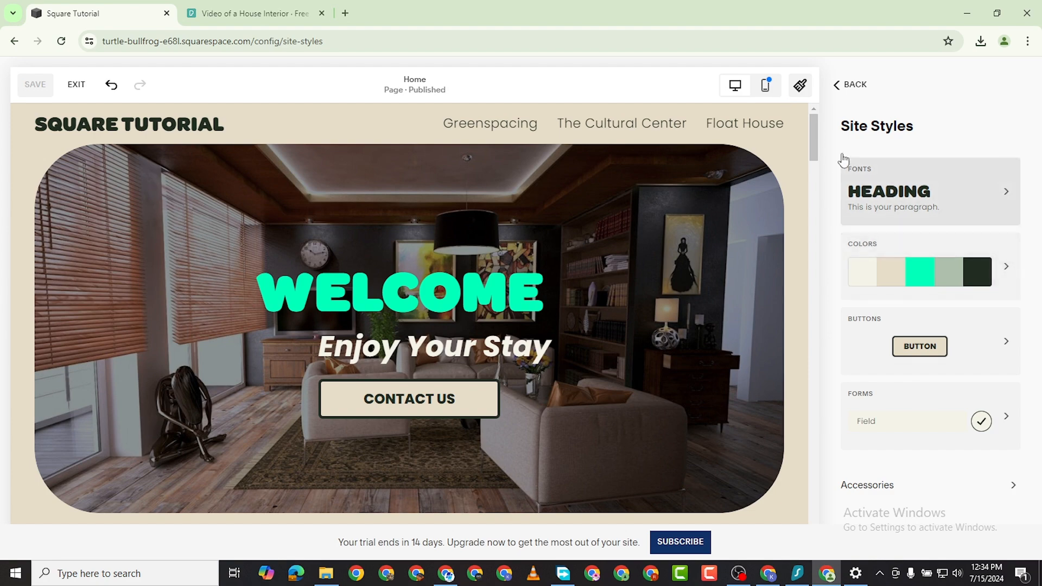
{"action": "left_click", "coordinate": [837, 85]}
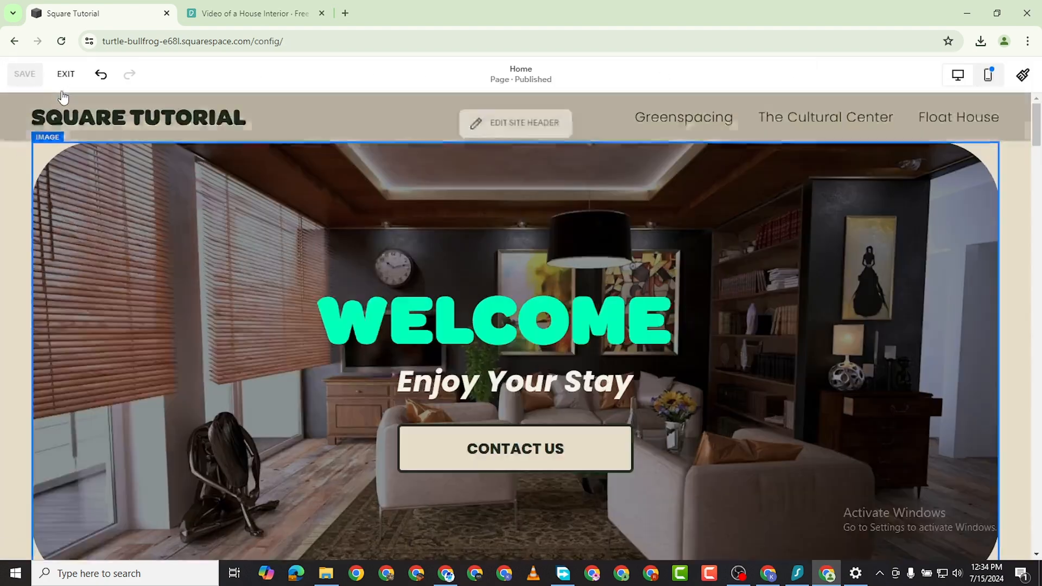
Move the "Radian builds future-facing spaces" heading up to just beneath the living-room image
{"action": "scroll", "coordinate": [709, 349], "scroll_direction": "down", "scroll_amount": 7}
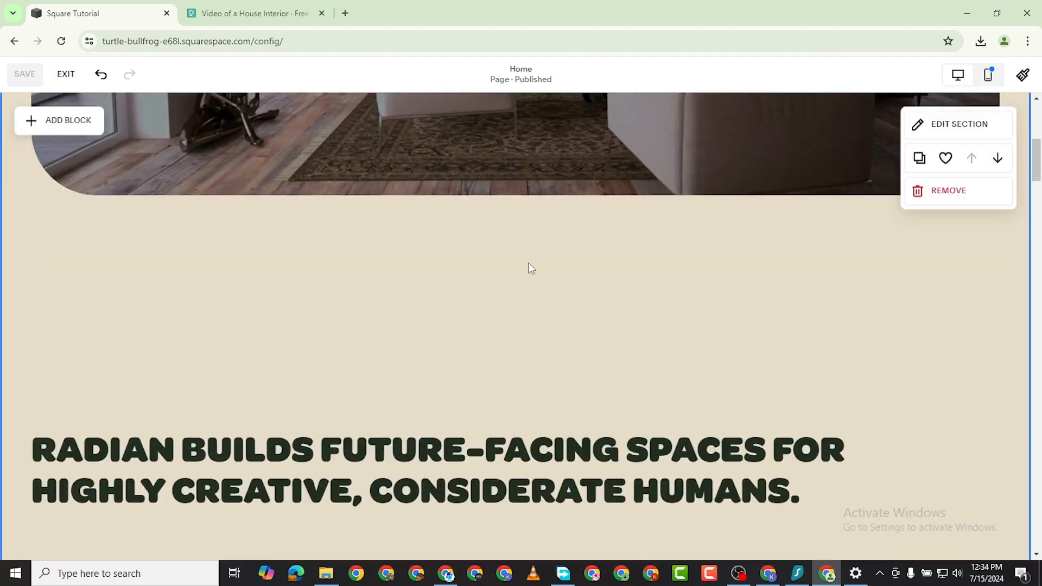
{"action": "scroll", "coordinate": [513, 360], "scroll_direction": "up", "scroll_amount": 3}
{"action": "scroll", "coordinate": [488, 344], "scroll_direction": "down", "scroll_amount": 3}
{"action": "scroll", "coordinate": [542, 390], "scroll_direction": "down", "scroll_amount": 6}
{"action": "scroll", "coordinate": [584, 334], "scroll_direction": "up", "scroll_amount": 4}
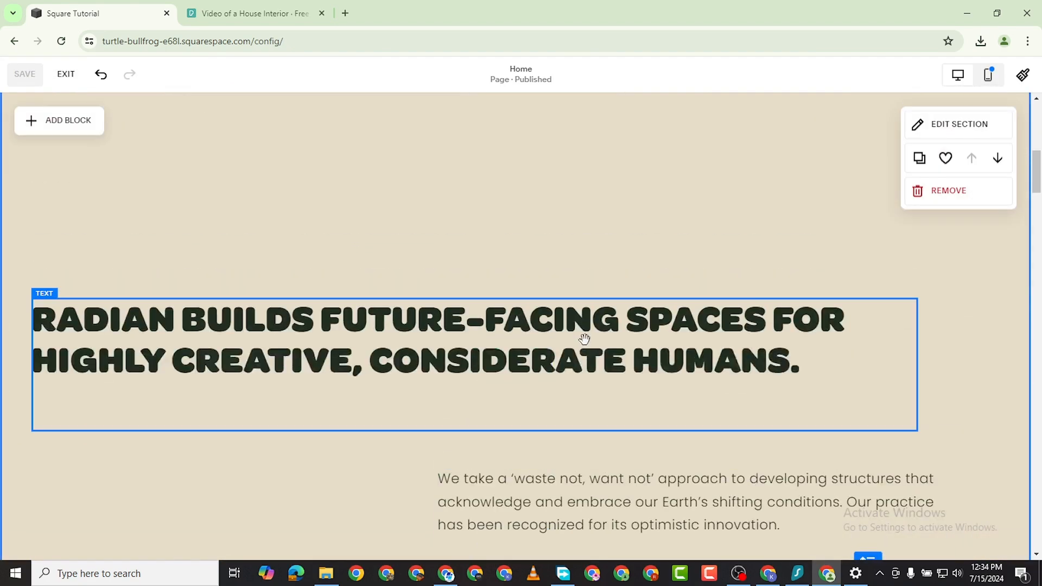
{"action": "scroll", "coordinate": [584, 339], "scroll_direction": "up", "scroll_amount": 5}
{"action": "scroll", "coordinate": [537, 372], "scroll_direction": "down", "scroll_amount": 3}
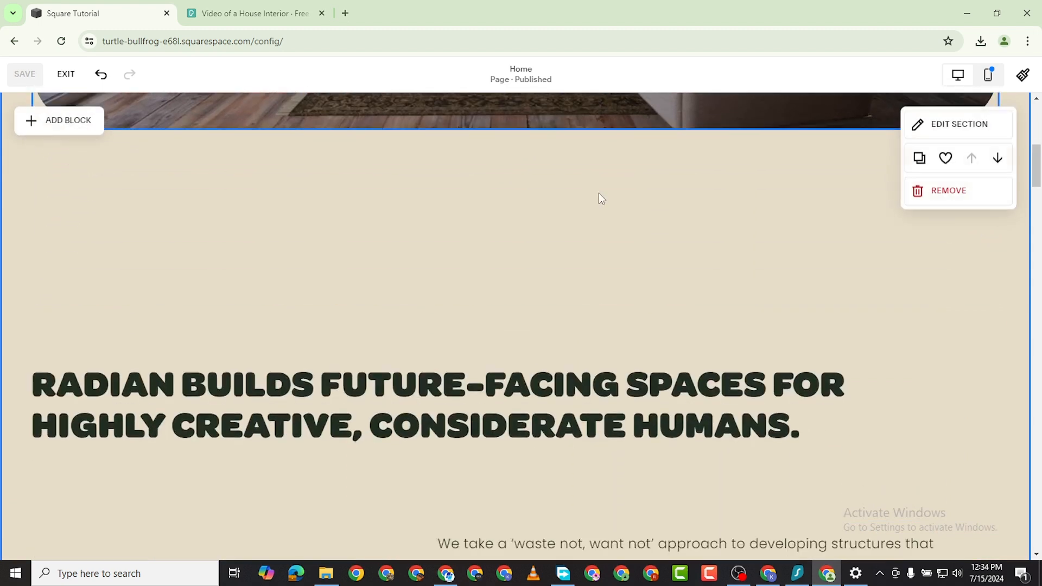
{"action": "left_click_drag", "start_coordinate": [574, 395], "coordinate": [716, 235]}
{"action": "scroll", "coordinate": [771, 396], "scroll_direction": "up", "scroll_amount": 2}
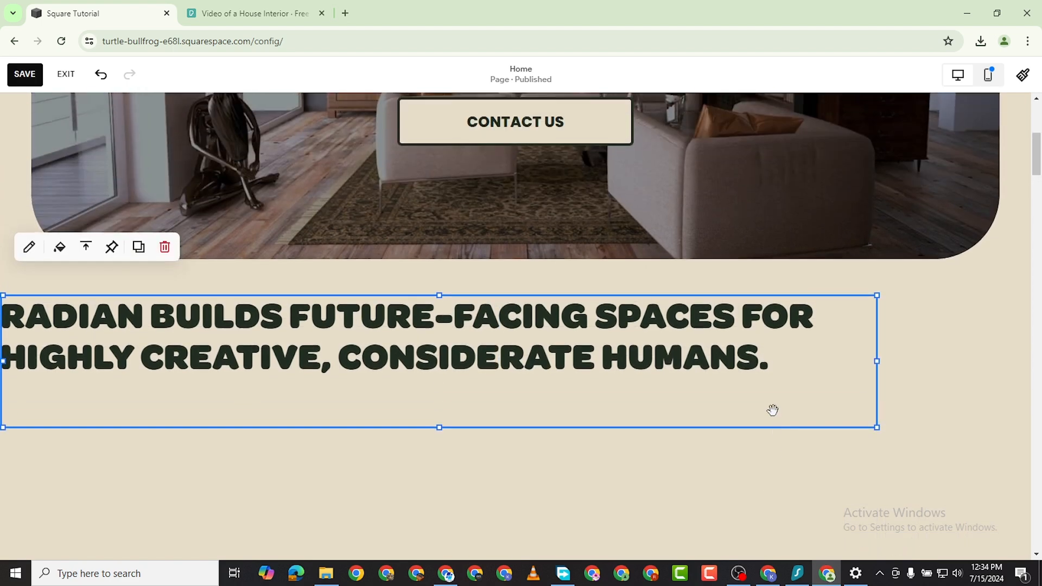
Move the "We take a 'waste not, want not' approach" paragraph up, directly beneath the "Radian builds" heading
{"action": "scroll", "coordinate": [767, 421], "scroll_direction": "down", "scroll_amount": 5}
{"action": "left_click_drag", "start_coordinate": [735, 425], "coordinate": [732, 162]}
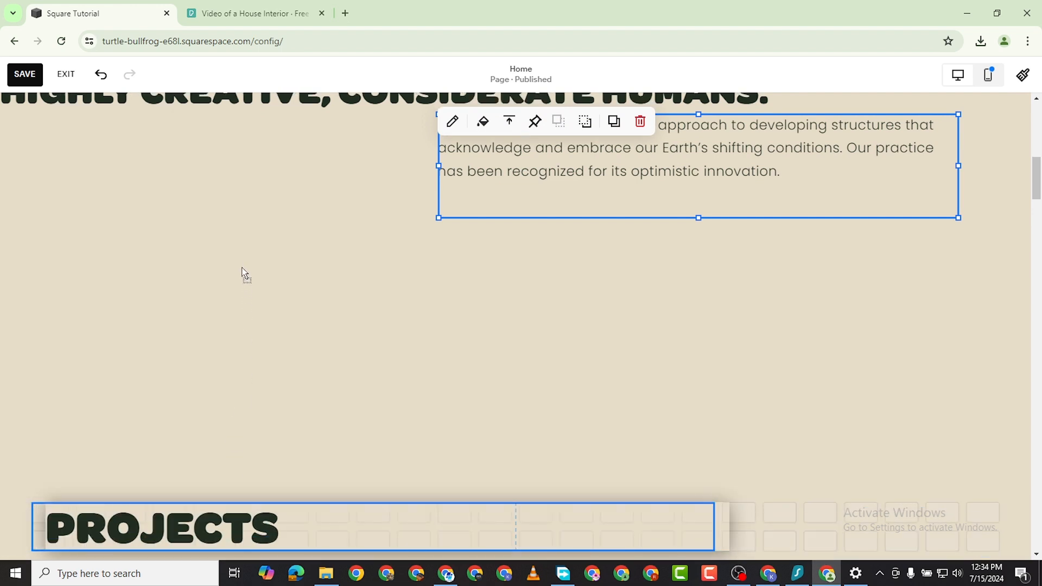
{"action": "left_click", "coordinate": [250, 512]}
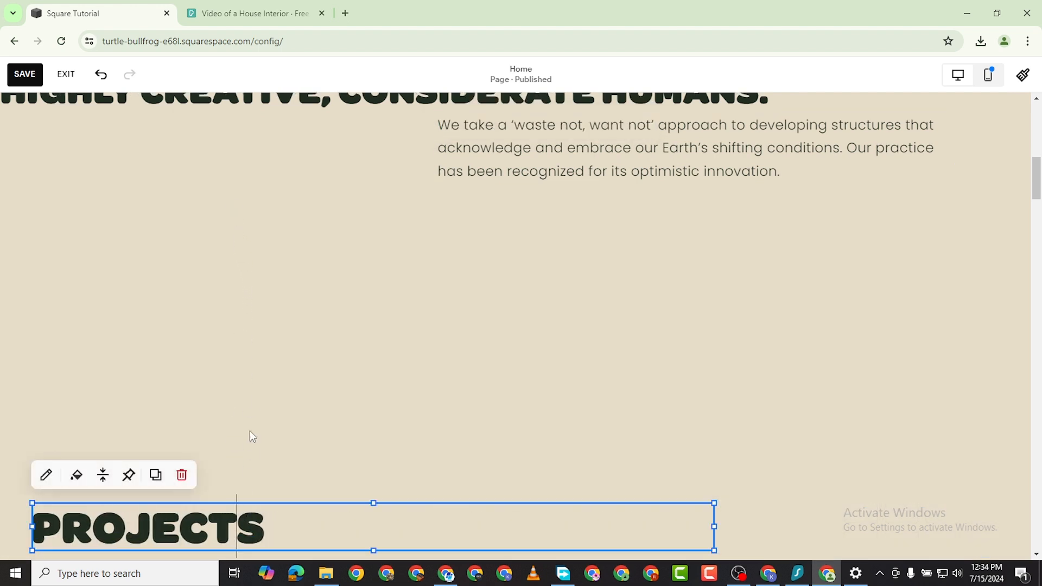
{"action": "left_click", "coordinate": [311, 379]}
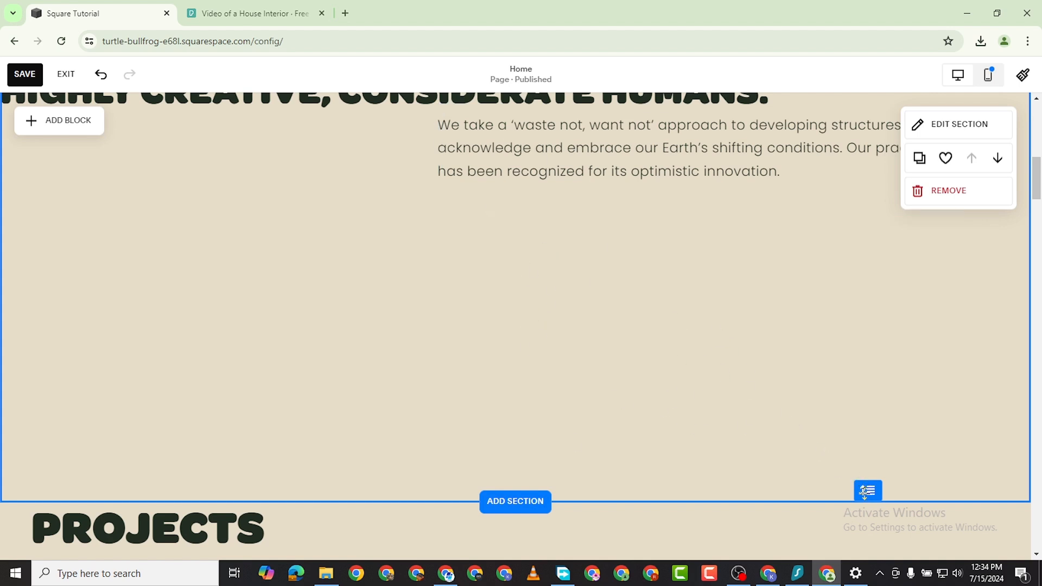
Shorten the hero section to end just below the paragraph, and align the "Radian builds" heading with the image's left edge
{"action": "left_click_drag", "start_coordinate": [865, 492], "coordinate": [840, 223]}
{"action": "scroll", "coordinate": [670, 440], "scroll_direction": "down", "scroll_amount": 2}
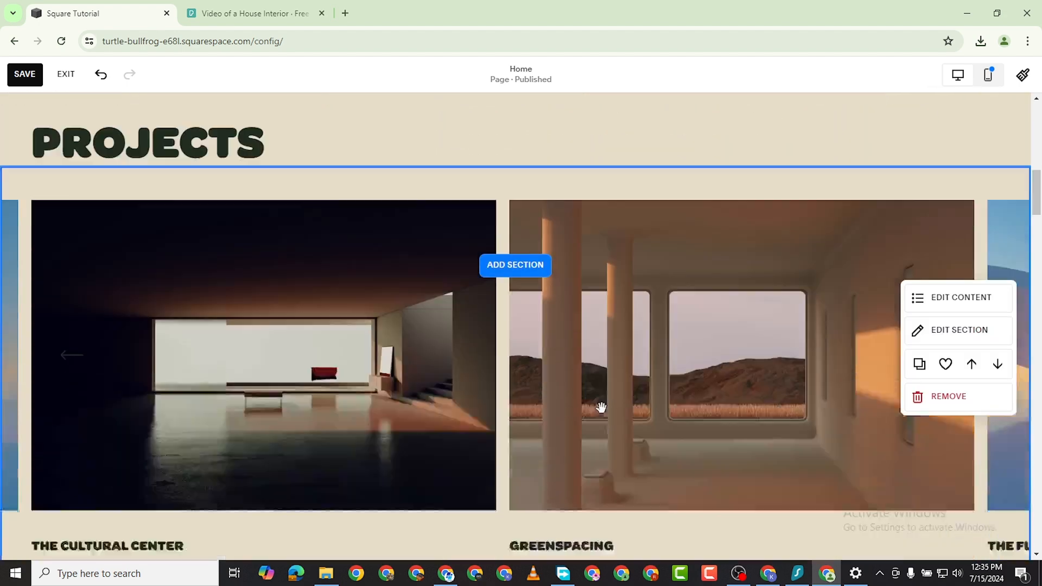
{"action": "scroll", "coordinate": [673, 434], "scroll_direction": "up", "scroll_amount": 10}
{"action": "scroll", "coordinate": [669, 435], "scroll_direction": "down", "scroll_amount": 5}
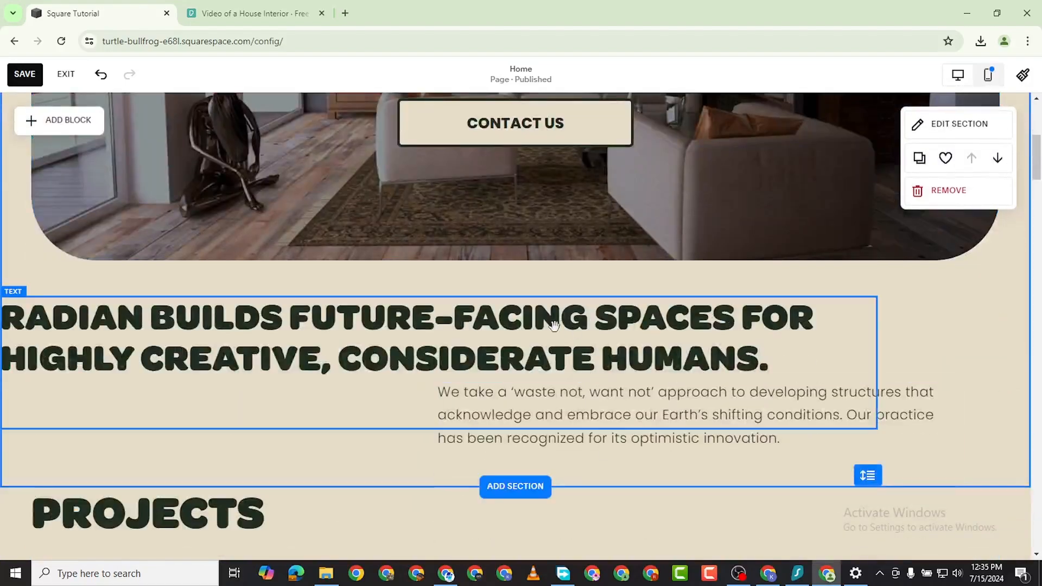
{"action": "left_click_drag", "start_coordinate": [440, 320], "coordinate": [476, 323]}
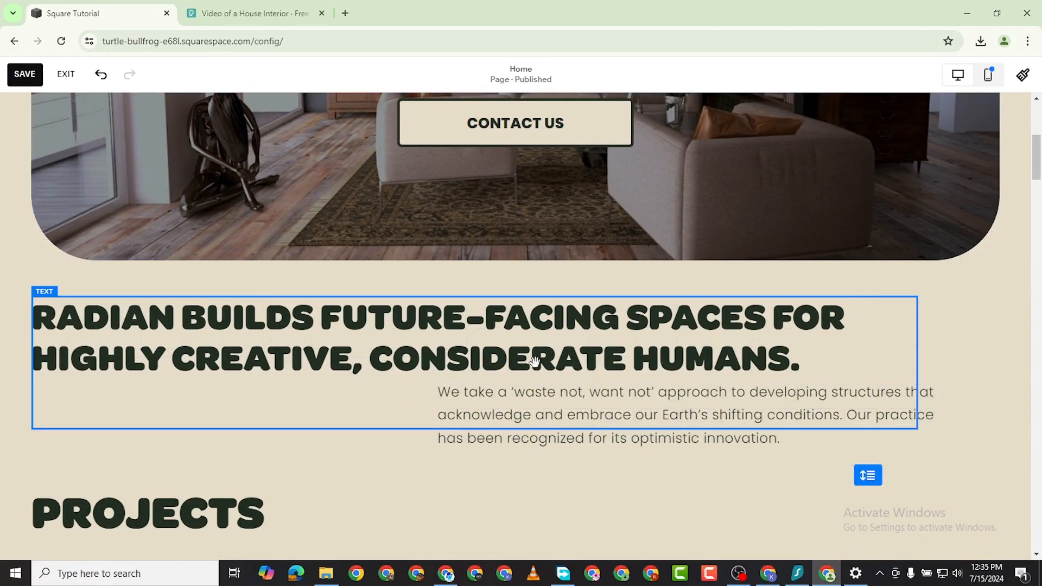
Open the section picker for a new section between the "We take a 'waste not, want not' approach" paragraph and the Projects heading
{"action": "scroll", "coordinate": [686, 430], "scroll_direction": "up", "scroll_amount": 5}
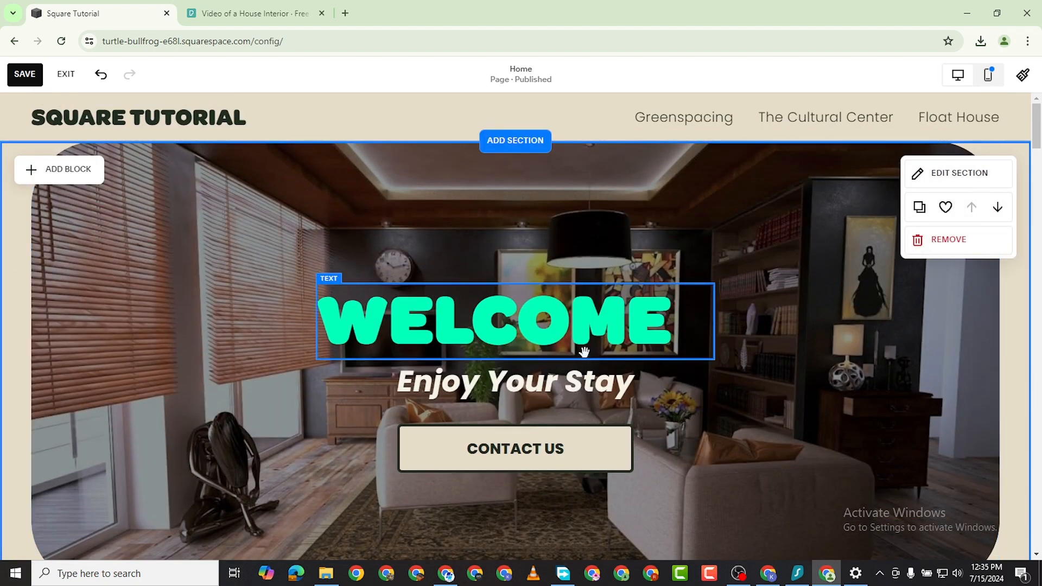
{"action": "scroll", "coordinate": [600, 361], "scroll_direction": "down", "scroll_amount": 5}
{"action": "scroll", "coordinate": [512, 438], "scroll_direction": "down", "scroll_amount": 2}
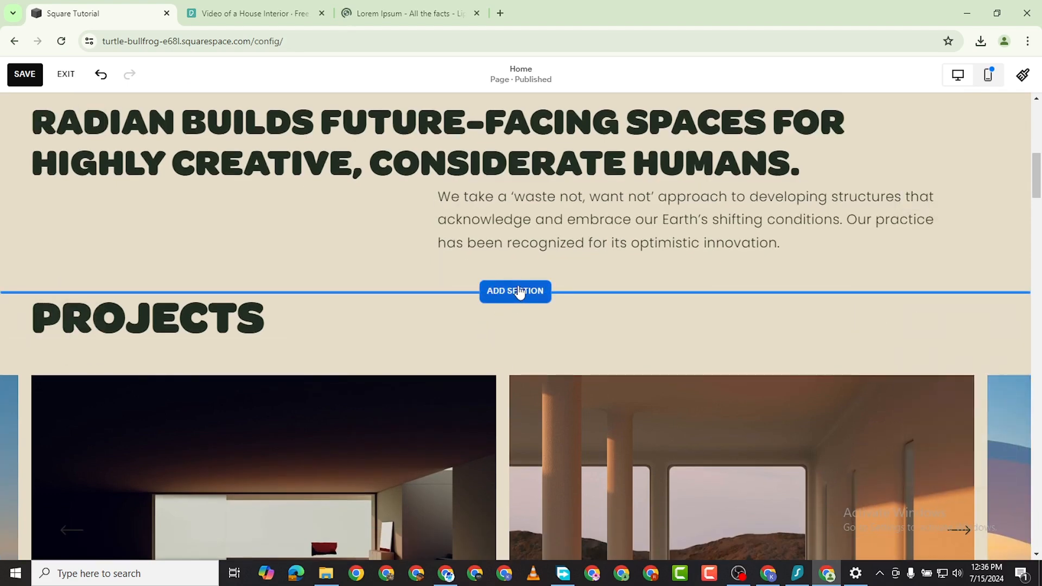
{"action": "left_click", "coordinate": [518, 292]}
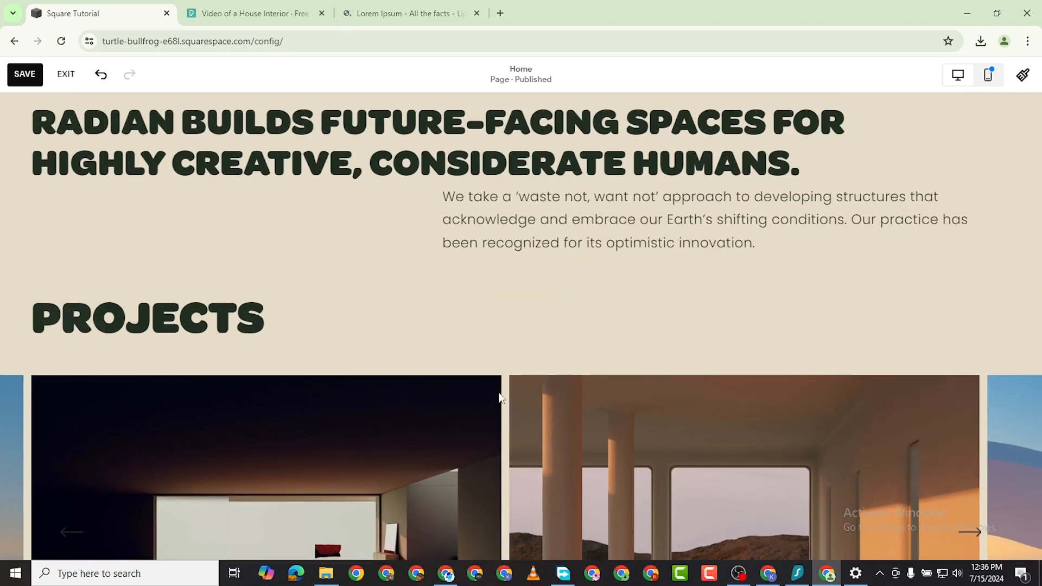
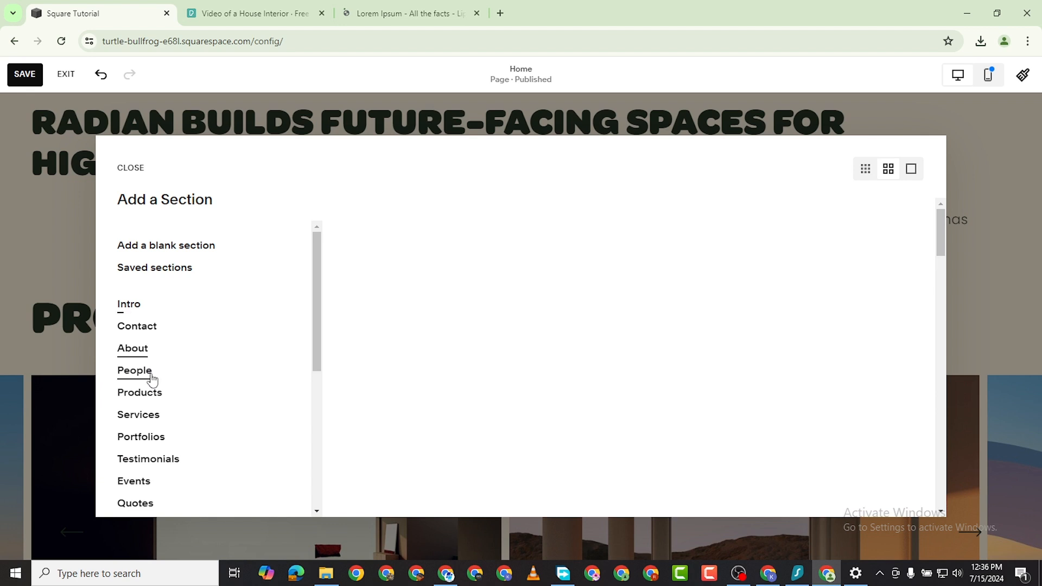
Look through the People, Products and Services section templates, and insert a blank section
{"action": "left_click", "coordinate": [143, 375]}
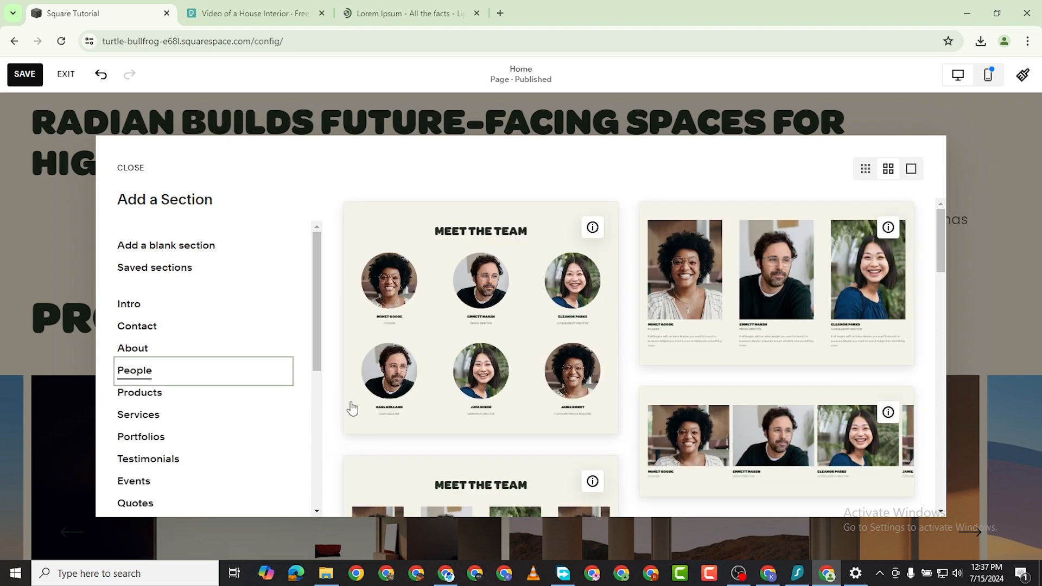
{"action": "scroll", "coordinate": [577, 384], "scroll_direction": "down", "scroll_amount": 4}
{"action": "scroll", "coordinate": [576, 384], "scroll_direction": "up", "scroll_amount": 2}
{"action": "scroll", "coordinate": [576, 383], "scroll_direction": "down", "scroll_amount": 2}
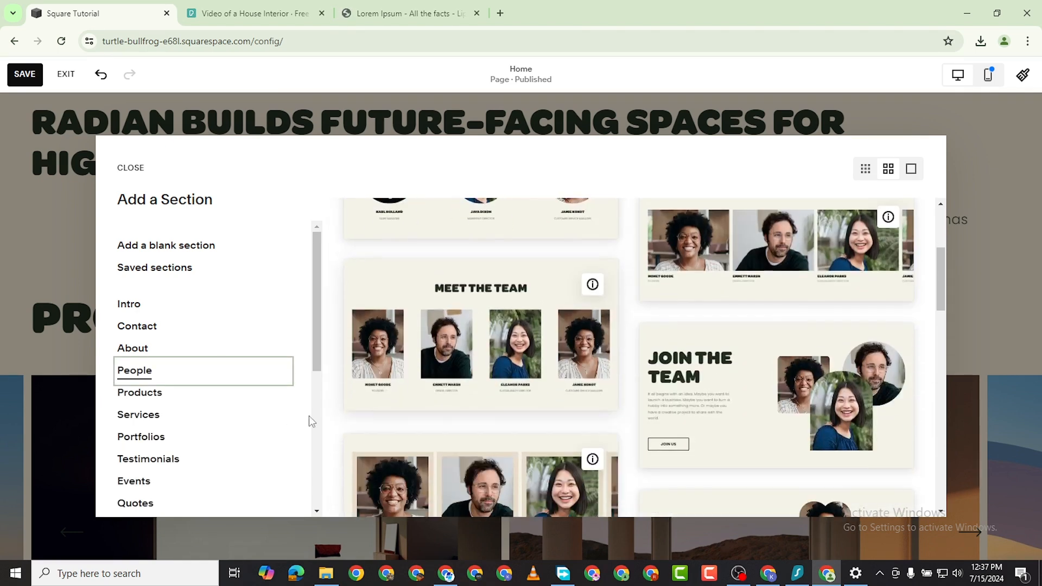
{"action": "left_click", "coordinate": [139, 392]}
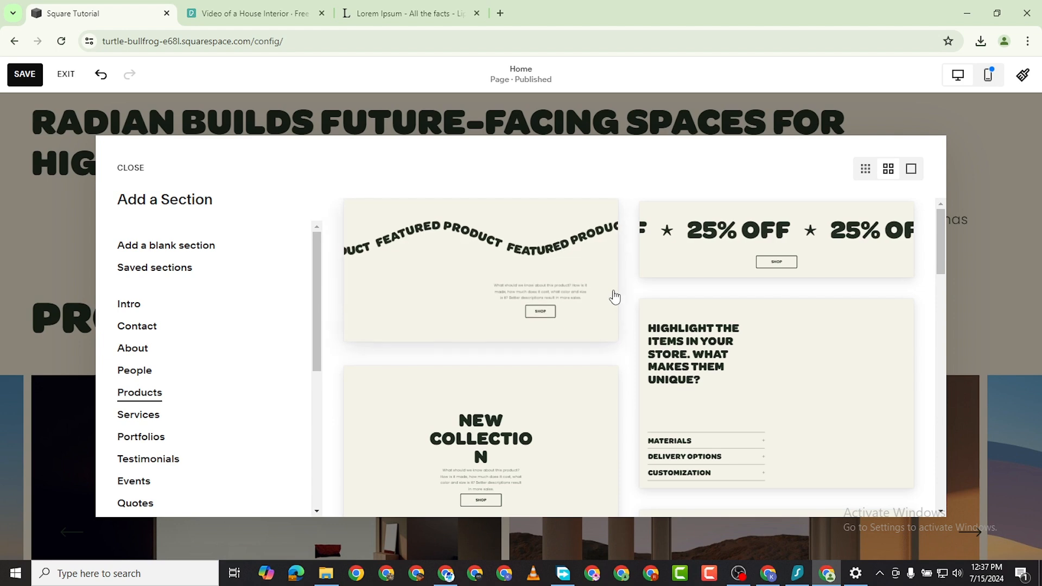
{"action": "scroll", "coordinate": [728, 365], "scroll_direction": "down", "scroll_amount": 2}
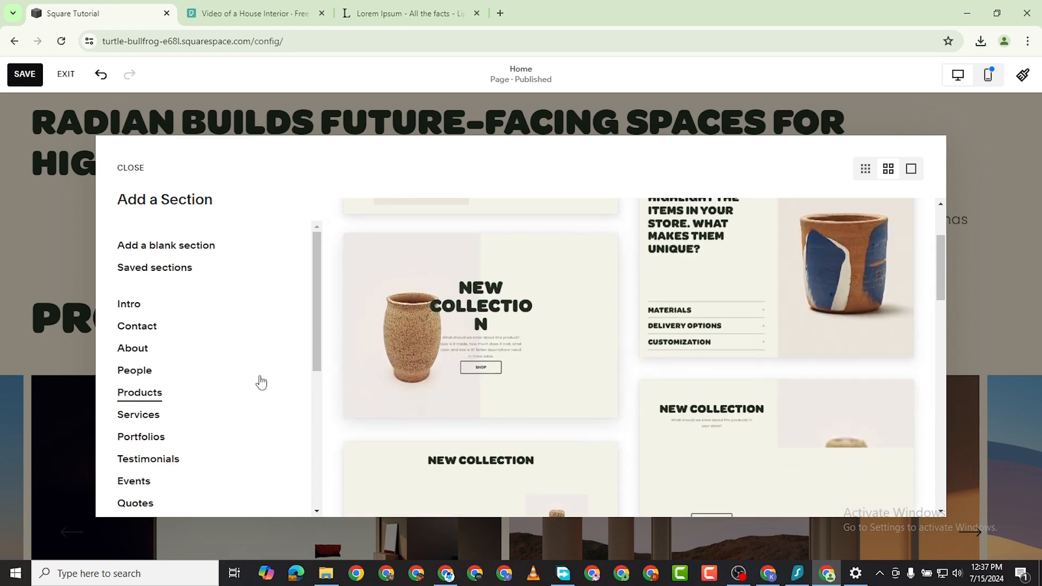
{"action": "left_click", "coordinate": [142, 417]}
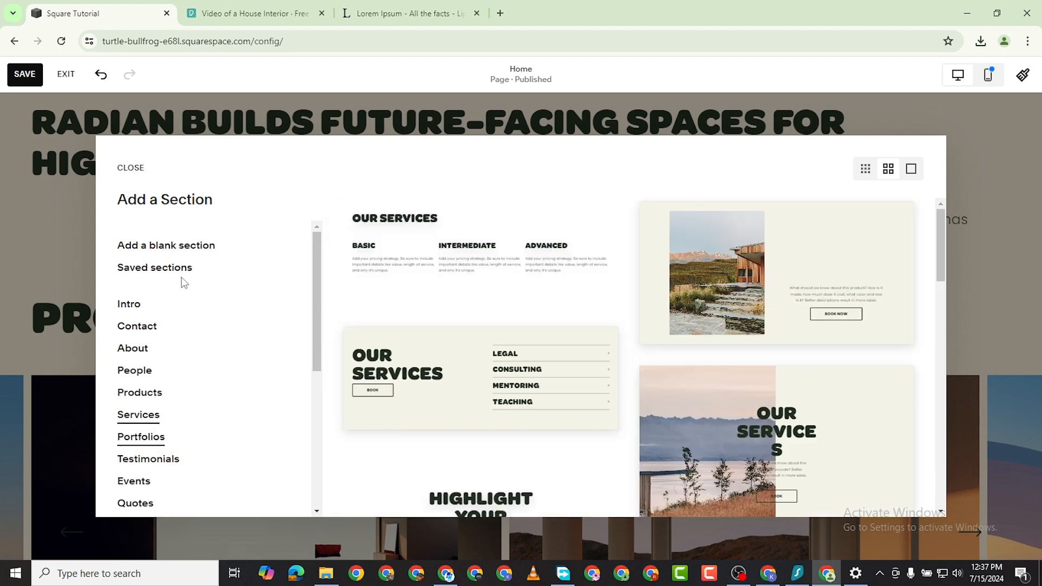
{"action": "left_click", "coordinate": [173, 245]}
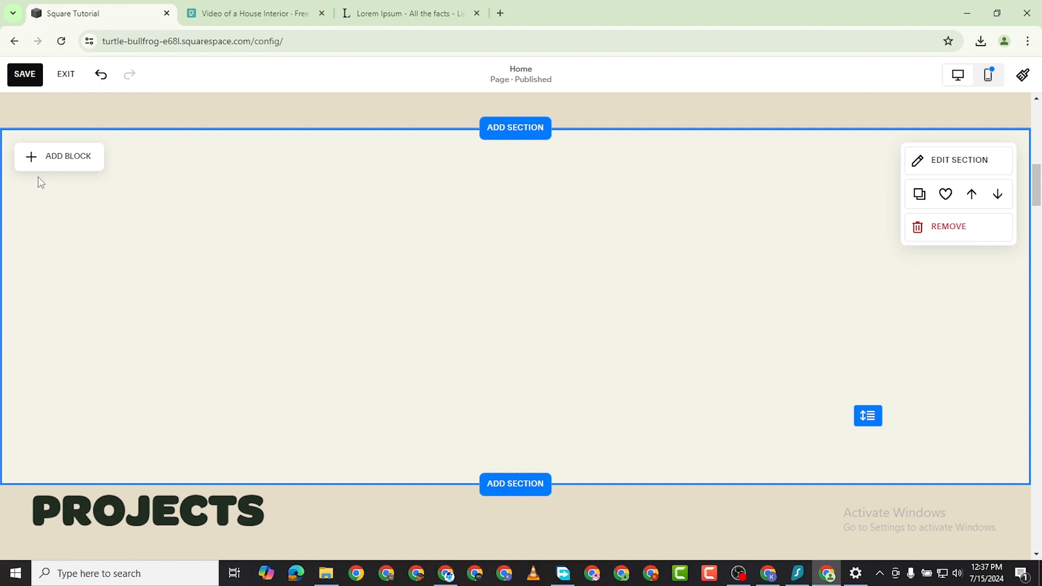
Add a text block to the blank section and set its style to Heading 2
{"action": "left_click", "coordinate": [66, 163]}
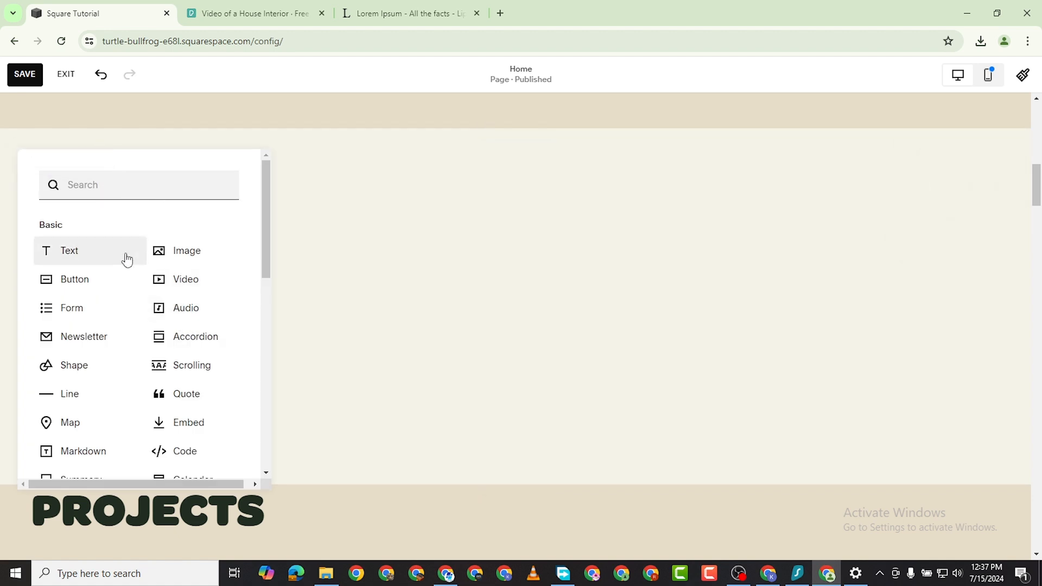
{"action": "left_click", "coordinate": [130, 251]}
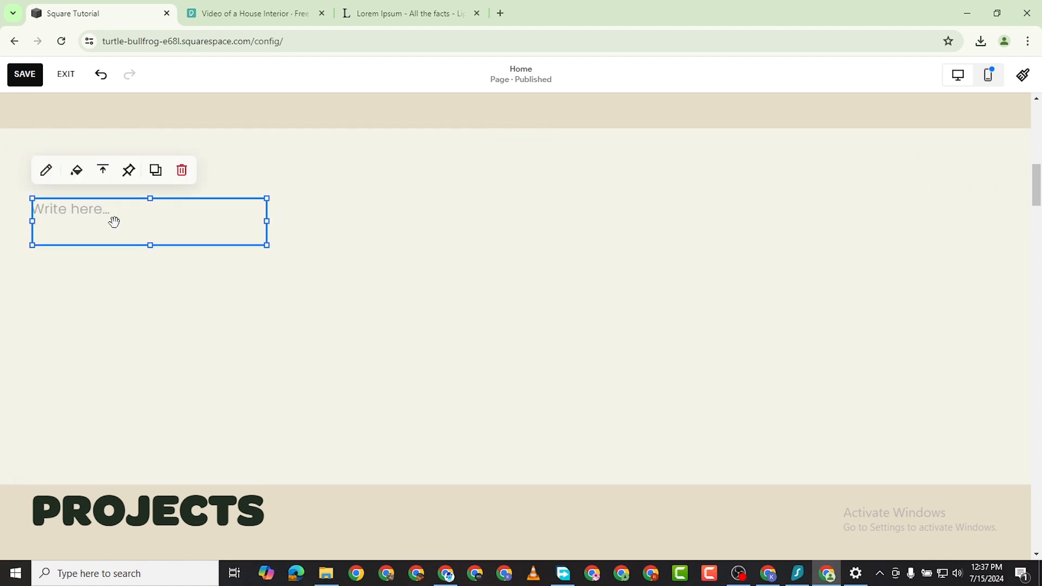
{"action": "left_click", "coordinate": [45, 171]}
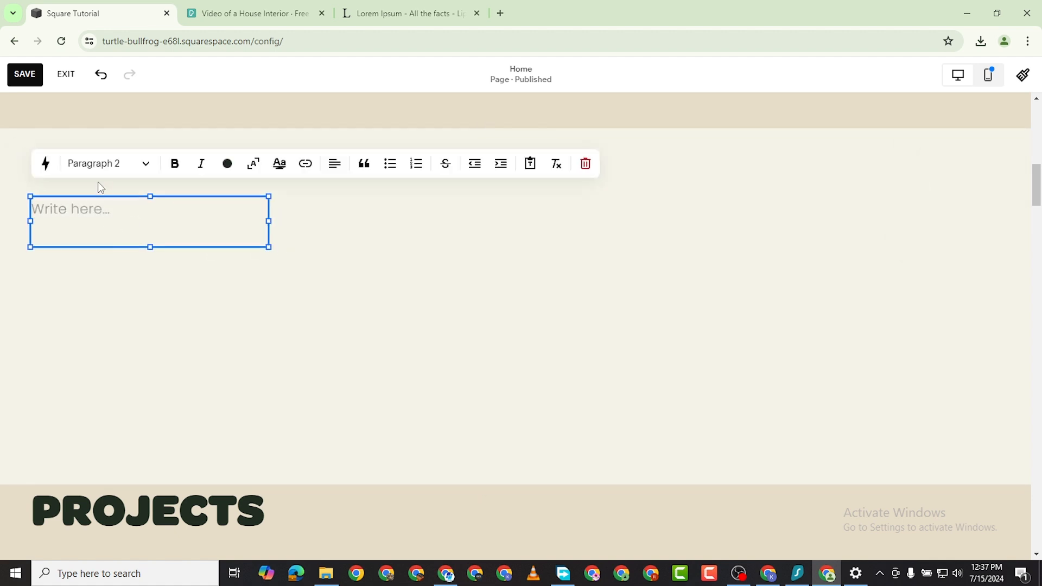
{"action": "left_click", "coordinate": [108, 165]}
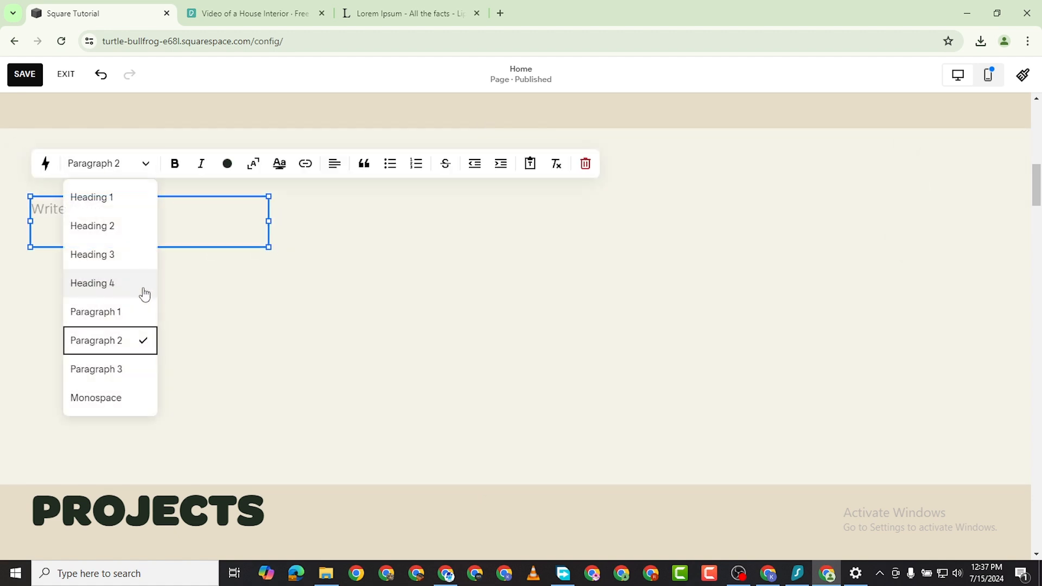
{"action": "left_click", "coordinate": [120, 226]}
{"action": "key", "text": "Escape"}
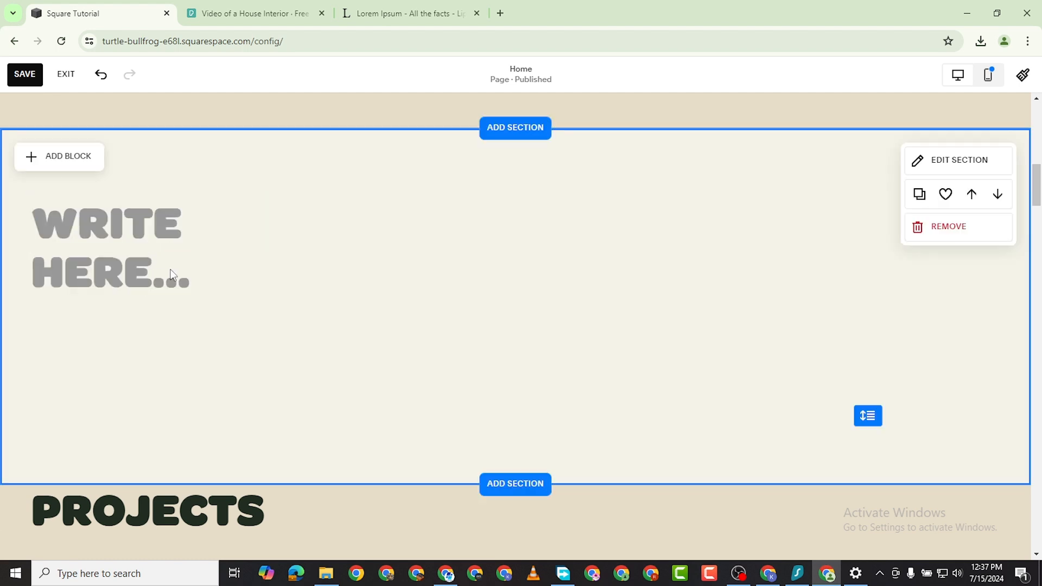
Enter "OUR SERVICES" as the heading text in the new text block
{"action": "double_click", "coordinate": [153, 236]}
{"action": "left_click", "coordinate": [151, 236]}
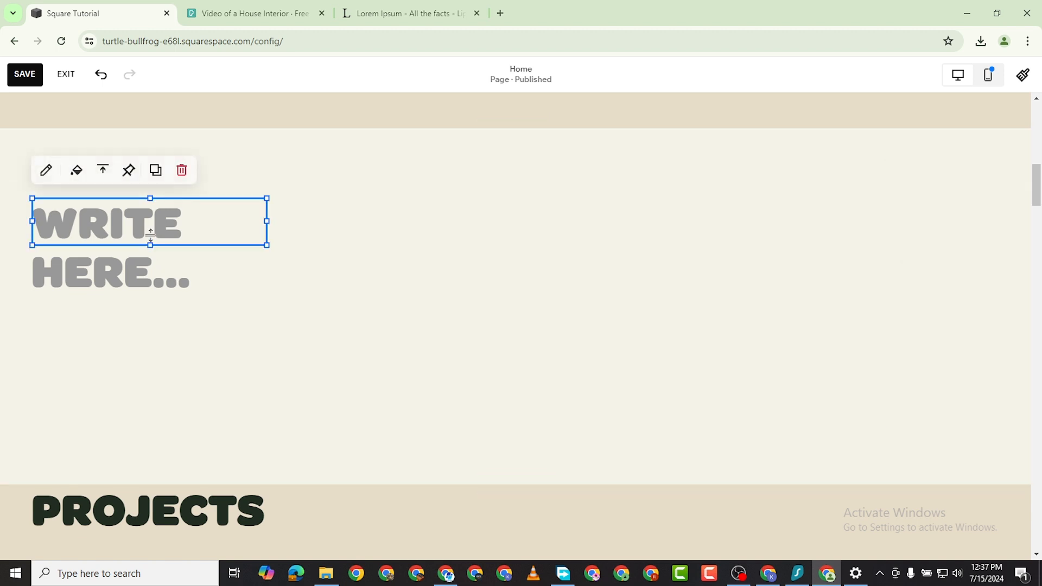
{"action": "left_click", "coordinate": [167, 229]}
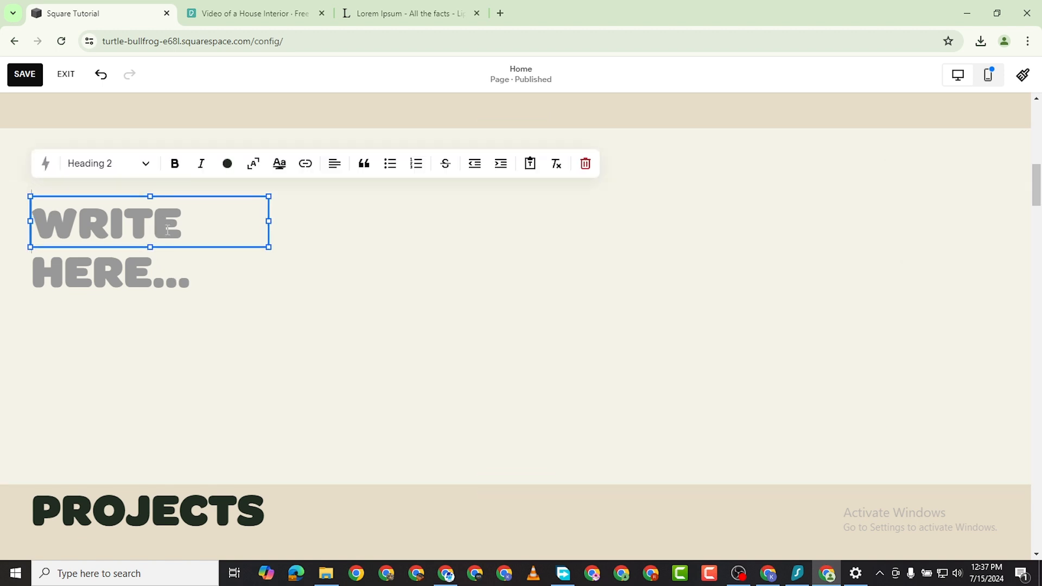
{"action": "type", "text": "OUR SERC"}
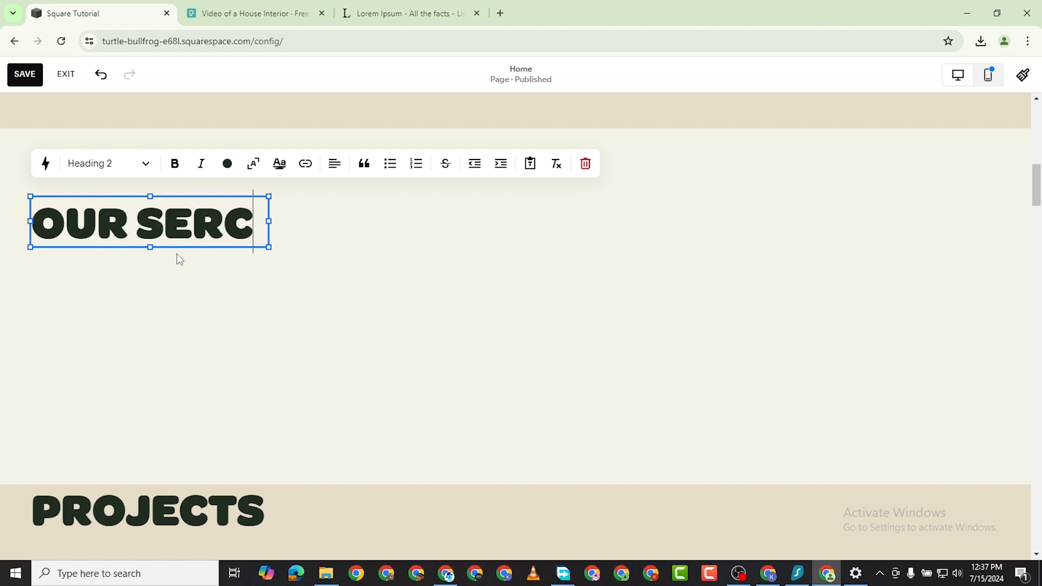
{"action": "key", "text": "BackSpace"}
{"action": "type", "text": "VICES"}
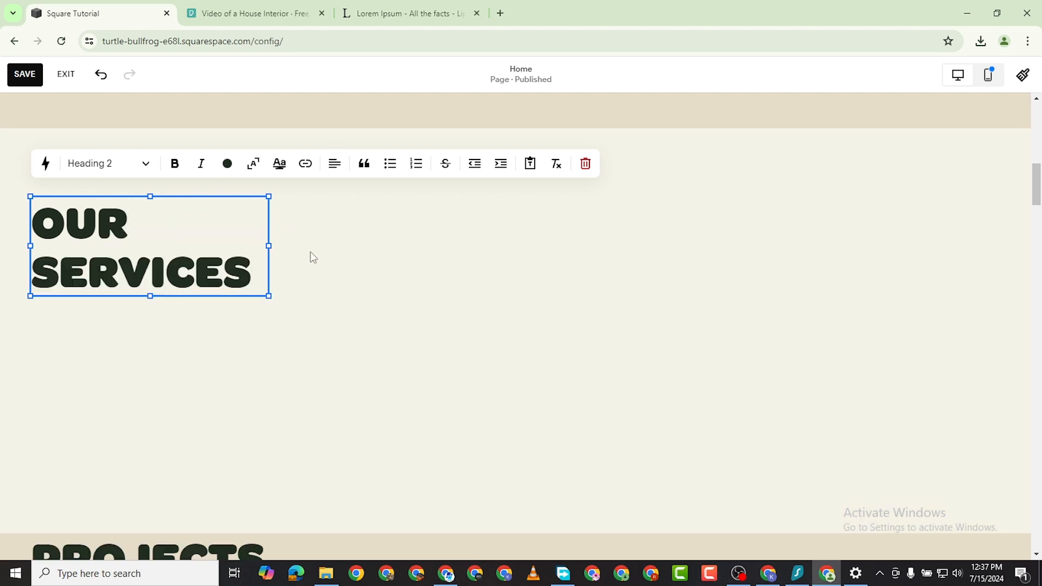
Widen the "Our Services" block to fit one line, centre it in the section, and reduce its height to fit the text
{"action": "left_click_drag", "start_coordinate": [269, 249], "coordinate": [390, 248]}
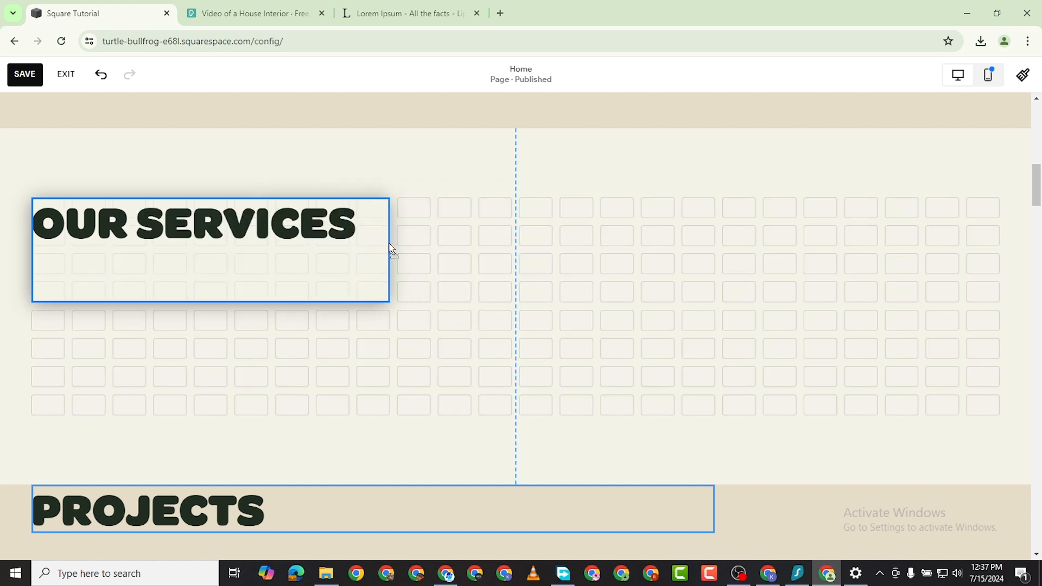
{"action": "left_click", "coordinate": [690, 275]}
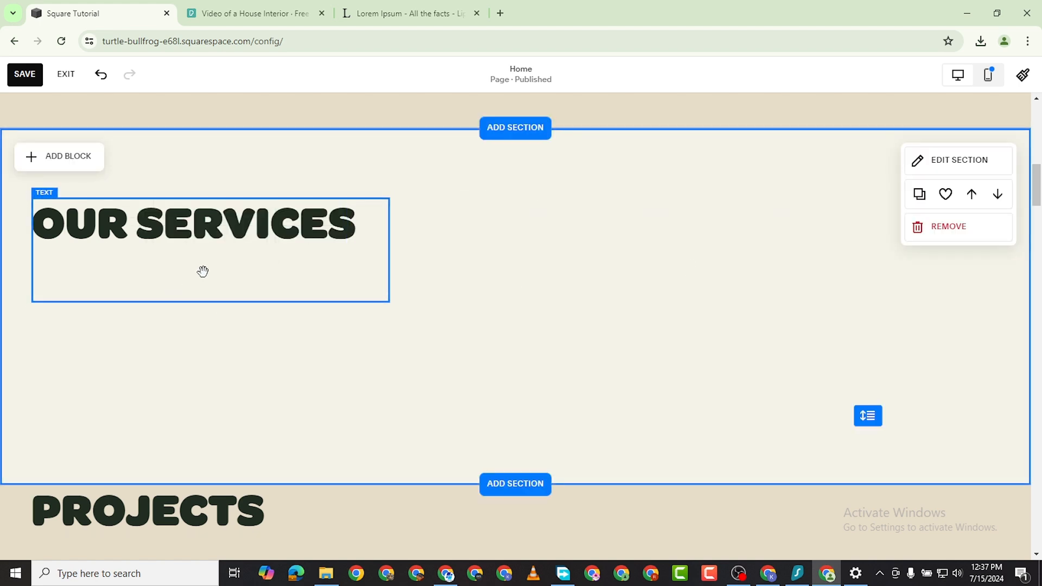
{"action": "left_click_drag", "start_coordinate": [380, 265], "coordinate": [531, 266]}
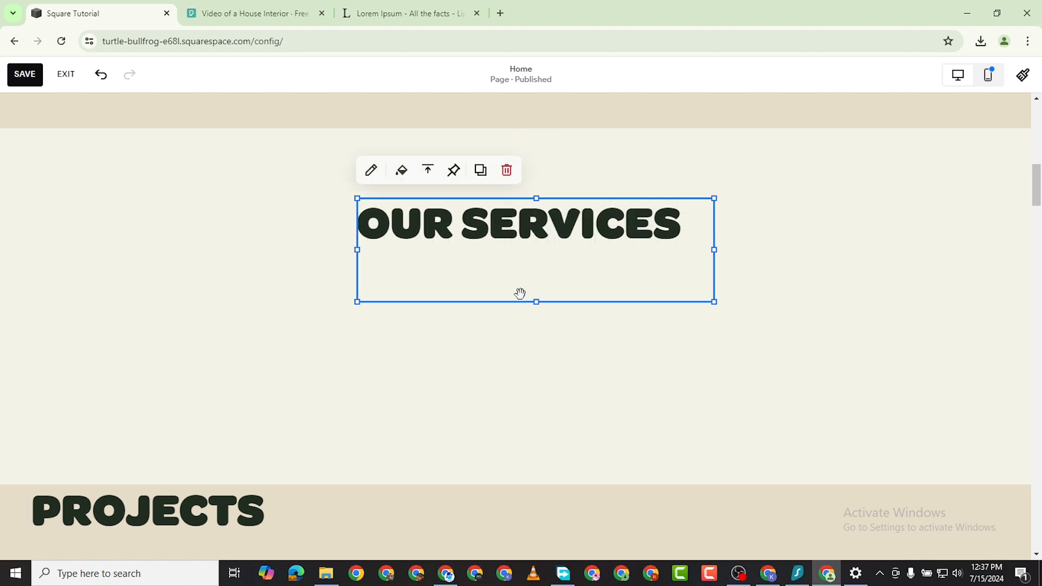
{"action": "left_click_drag", "start_coordinate": [537, 301], "coordinate": [540, 250]}
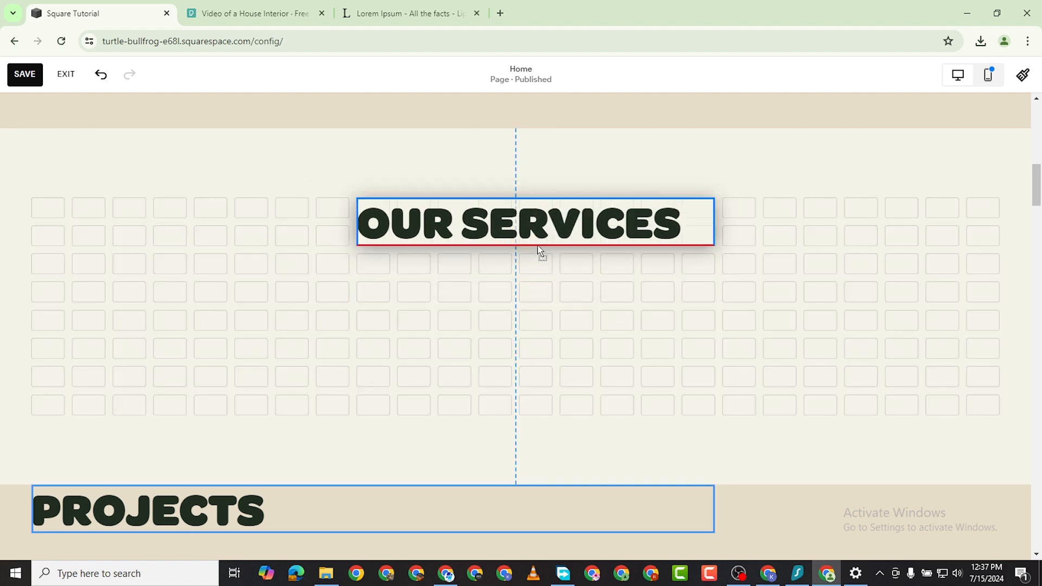
{"action": "left_click_drag", "start_coordinate": [440, 302], "coordinate": [440, 301]}
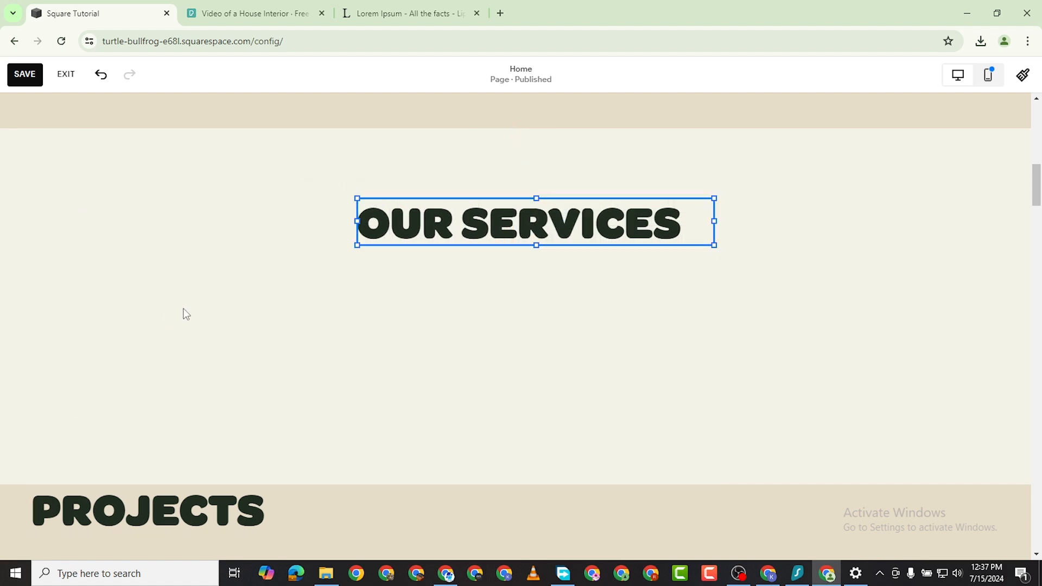
{"action": "left_click", "coordinate": [491, 271]}
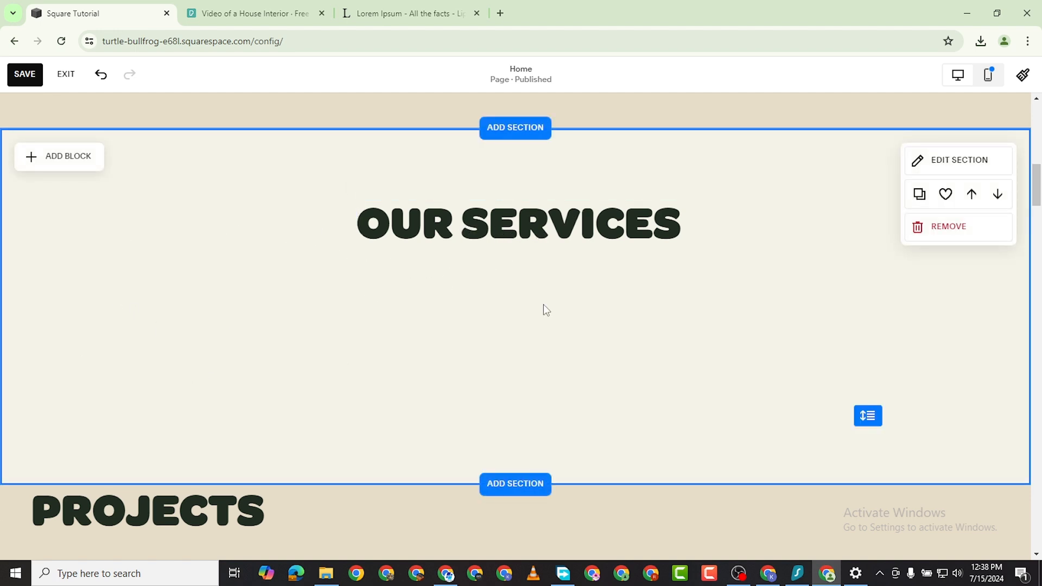
Duplicate the "Our Services" heading and place the copy below it, against the section's left margin
{"action": "left_click", "coordinate": [522, 222]}
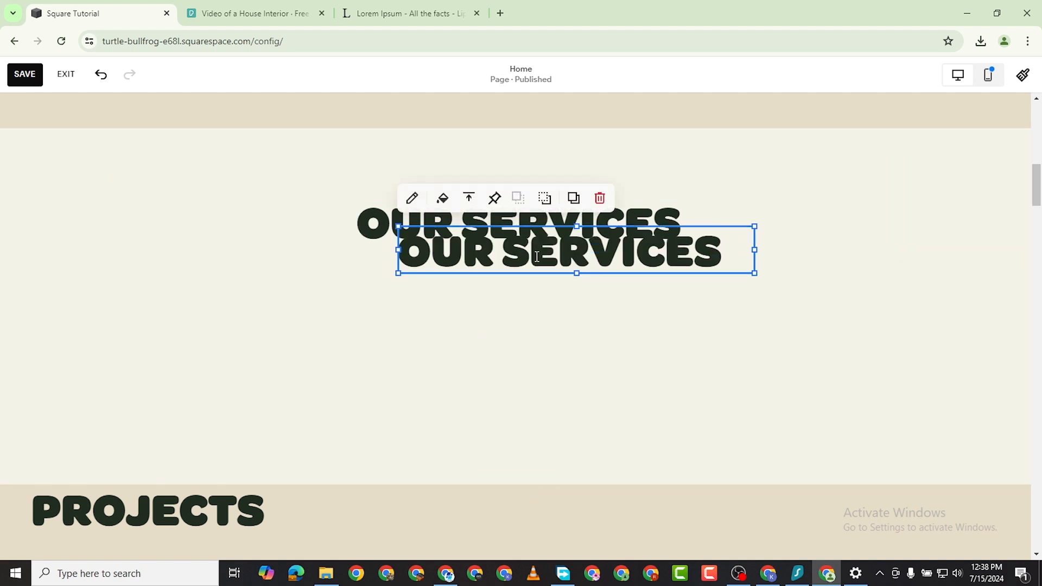
{"action": "left_click_drag", "start_coordinate": [537, 249], "coordinate": [467, 274]}
{"action": "left_click", "coordinate": [474, 317]}
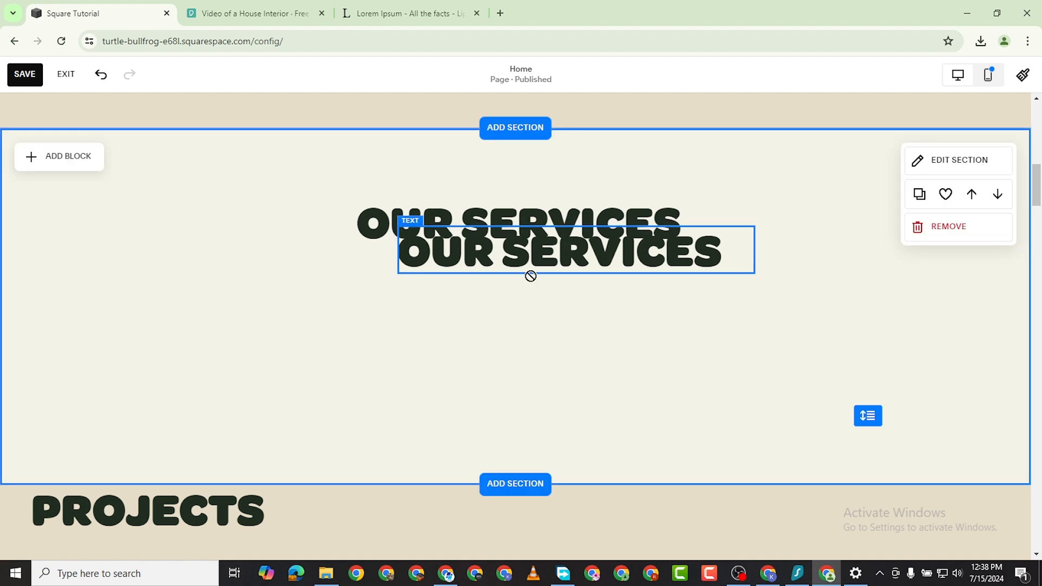
{"action": "left_click_drag", "start_coordinate": [530, 275], "coordinate": [189, 290]}
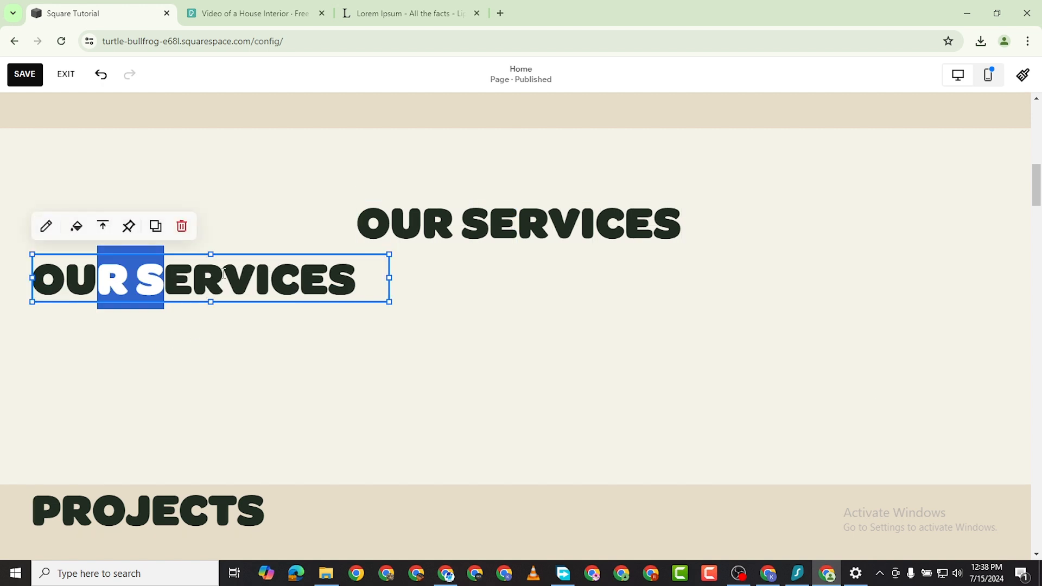
Change the text style of the copied "Our Services" block to Paragraph 1
{"action": "triple_click", "coordinate": [125, 279]}
{"action": "left_click", "coordinate": [111, 219]}
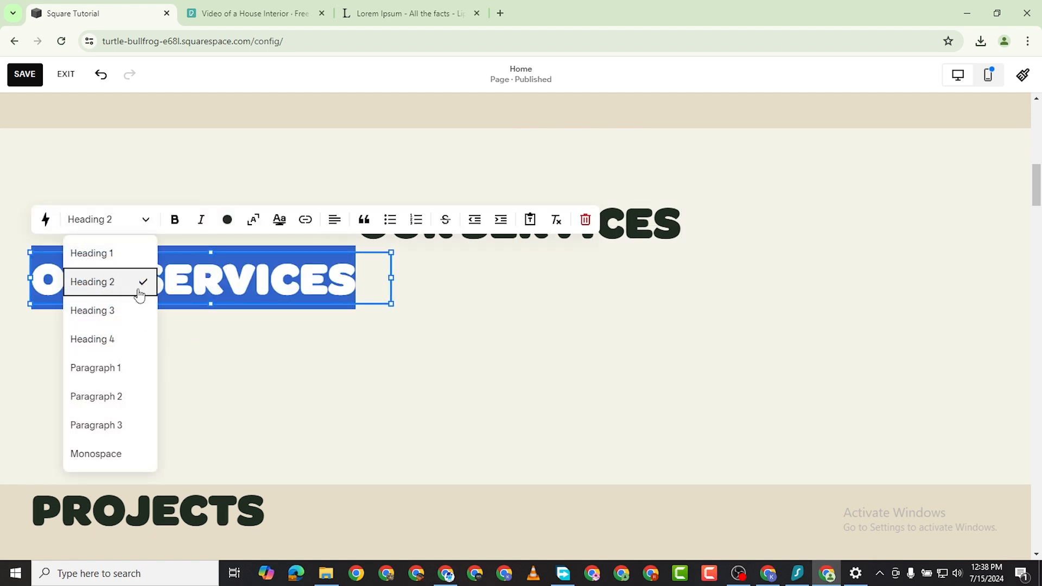
{"action": "left_click", "coordinate": [132, 339]}
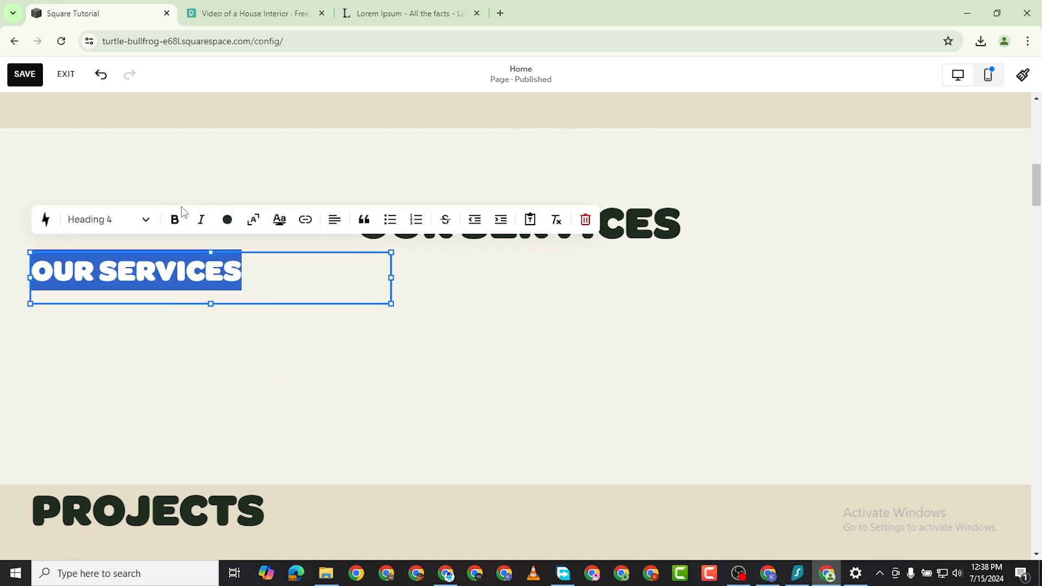
{"action": "left_click", "coordinate": [132, 221]}
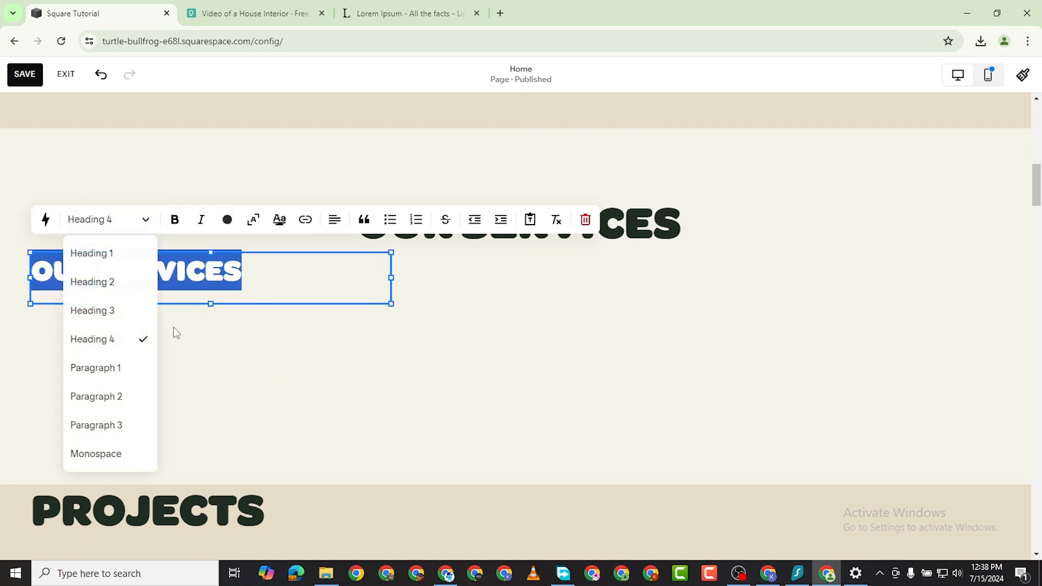
{"action": "left_click", "coordinate": [125, 371]}
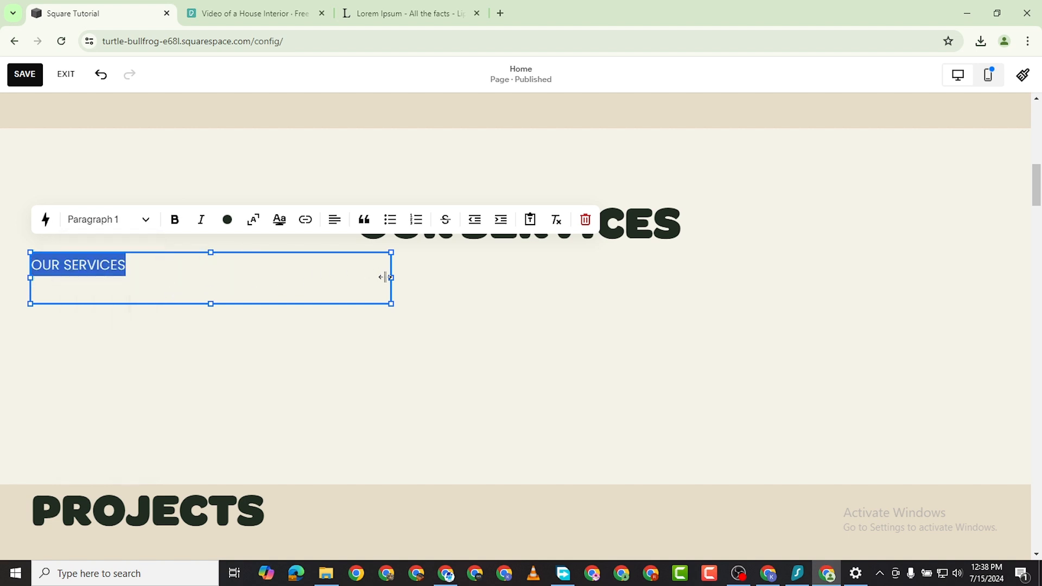
Narrow the copied "Our Services" block, and make its text bold and scaled to the block's width
{"action": "left_click_drag", "start_coordinate": [392, 279], "coordinate": [186, 278]}
{"action": "left_click", "coordinate": [253, 219]}
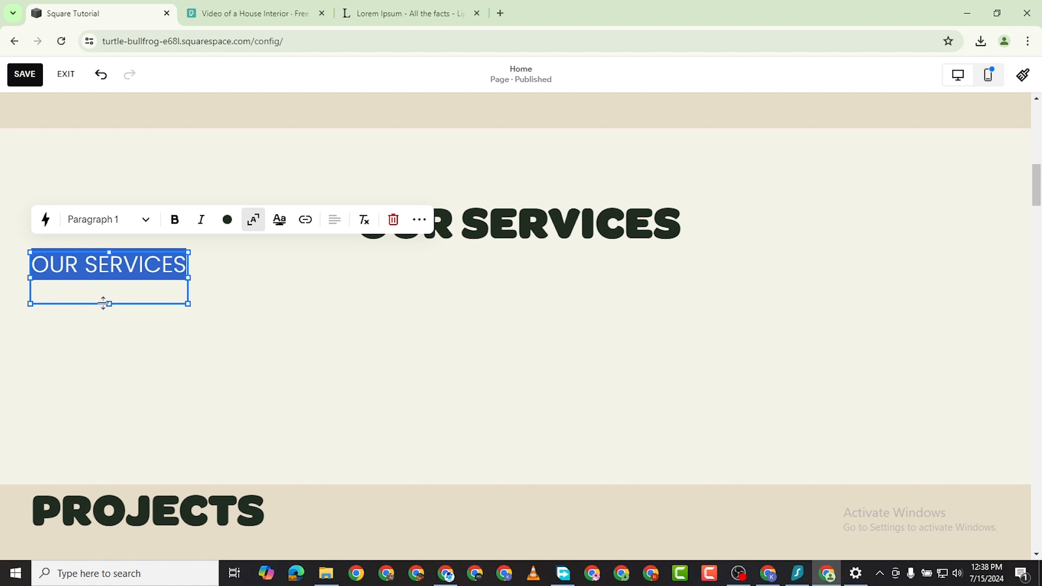
{"action": "left_click", "coordinate": [130, 261]}
{"action": "double_click", "coordinate": [140, 266]}
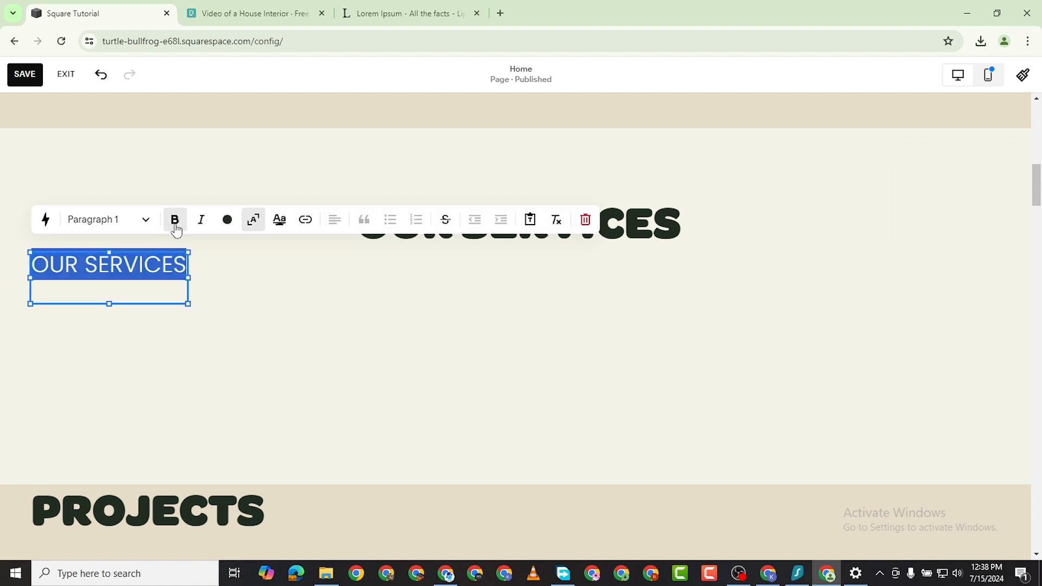
{"action": "left_click", "coordinate": [175, 224]}
{"action": "mouse_move", "coordinate": [113, 302]}
{"action": "left_mouse_down"}
{"action": "mouse_move", "coordinate": [114, 278]}
{"action": "mouse_move", "coordinate": [102, 305]}
{"action": "mouse_move", "coordinate": [109, 290]}
{"action": "mouse_move", "coordinate": [125, 283]}
{"action": "mouse_move", "coordinate": [125, 293]}
{"action": "left_mouse_up"}
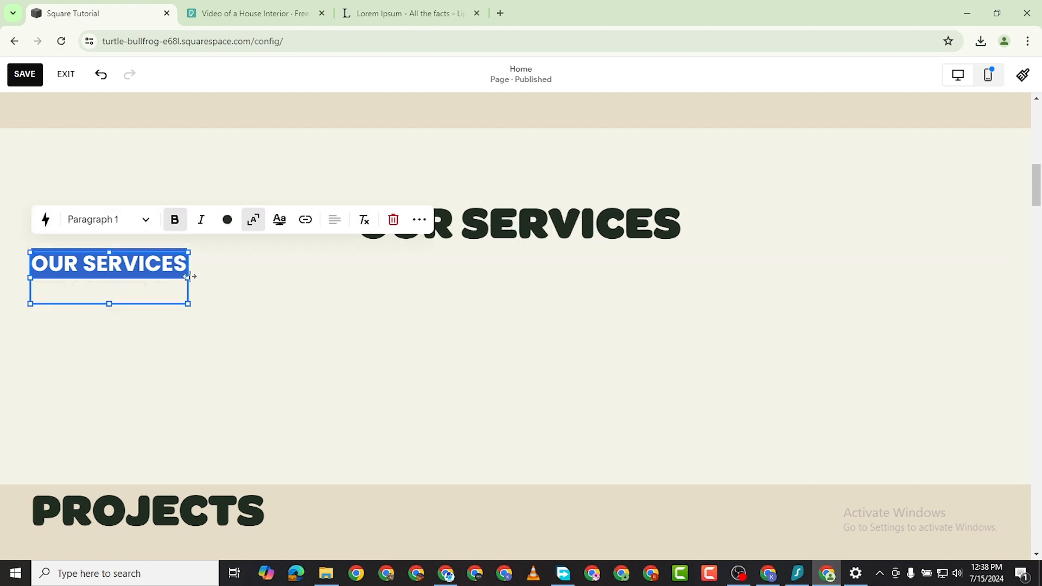
Move the copied "Our Services" block one grid column to the right and replace its text with "WEB DESIGN"
{"action": "left_click_drag", "start_coordinate": [189, 277], "coordinate": [208, 277]}
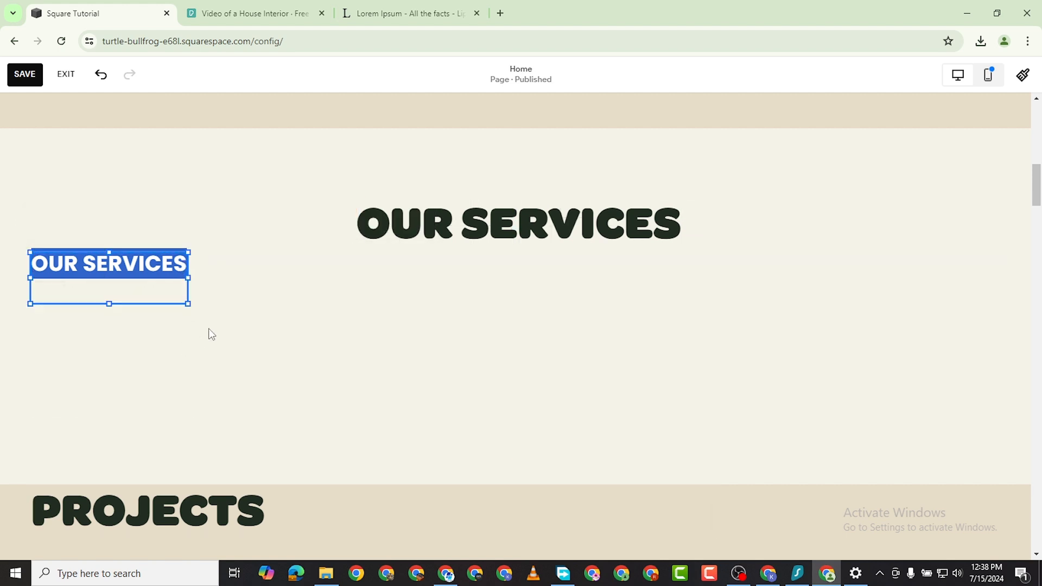
{"action": "left_click", "coordinate": [157, 359]}
{"action": "left_click_drag", "start_coordinate": [142, 269], "coordinate": [172, 268]}
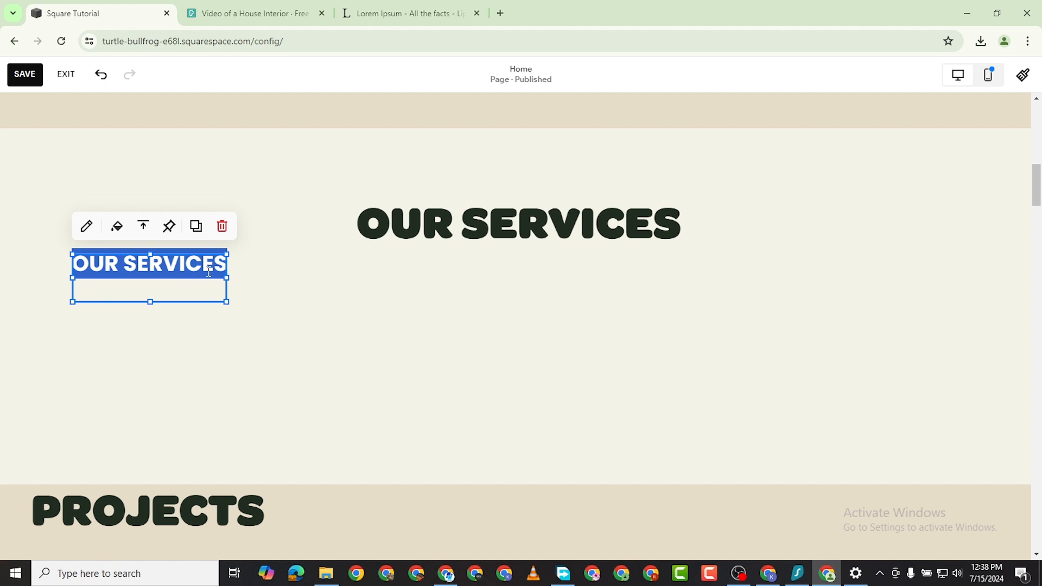
{"action": "left_click", "coordinate": [209, 271]}
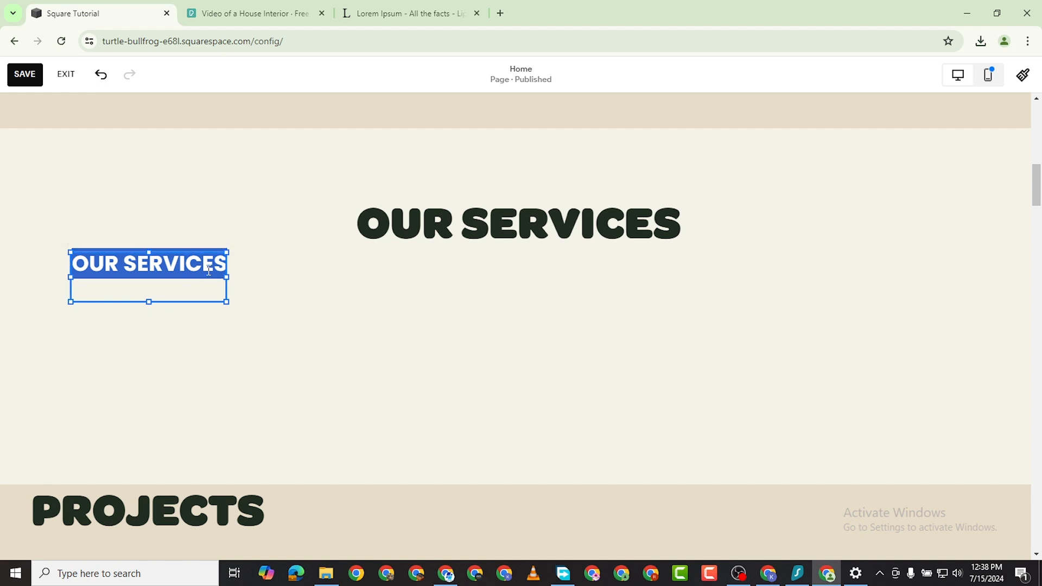
{"action": "type", "text": "WEB DESIGN"}
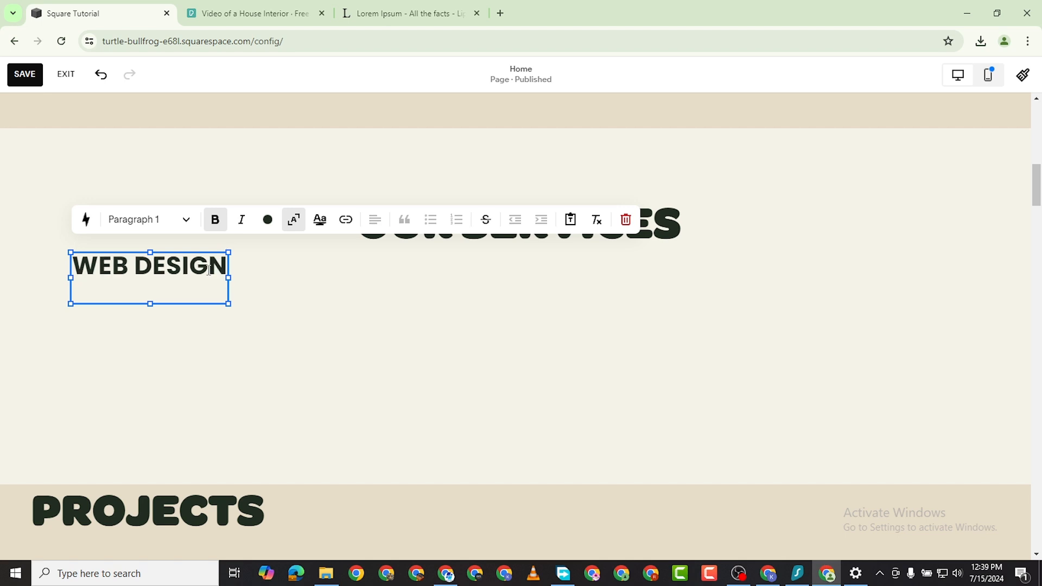
{"action": "key", "text": "Escape"}
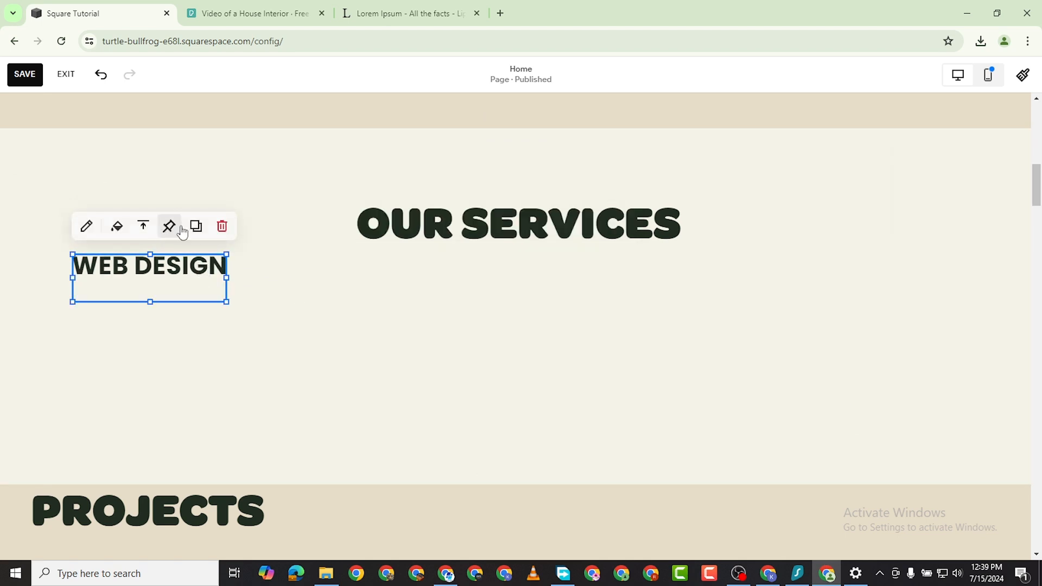
Duplicate the "WEB DESIGN" block, placing the copy beneath the middle of the "Our Services" heading, and change the copy's text to "SEO"
{"action": "left_click", "coordinate": [196, 225]}
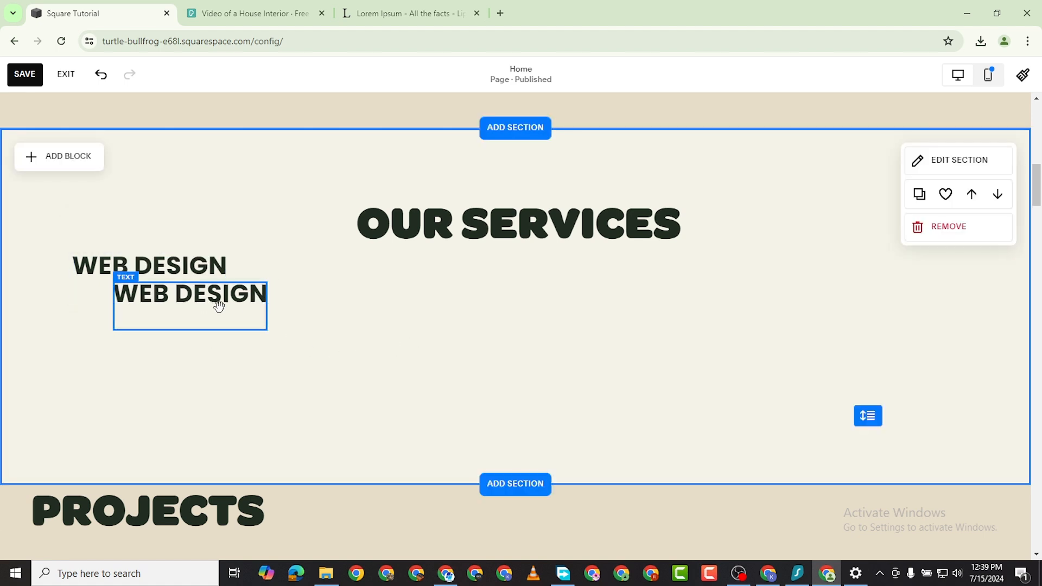
{"action": "left_click_drag", "start_coordinate": [217, 302], "coordinate": [508, 289]}
{"action": "double_click", "coordinate": [518, 271]}
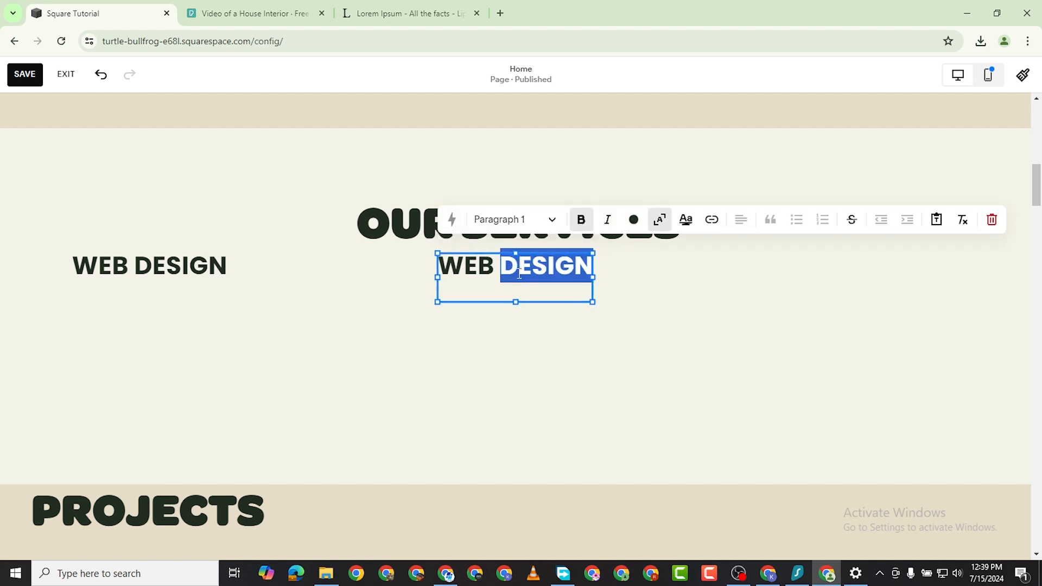
{"action": "triple_click", "coordinate": [518, 274]}
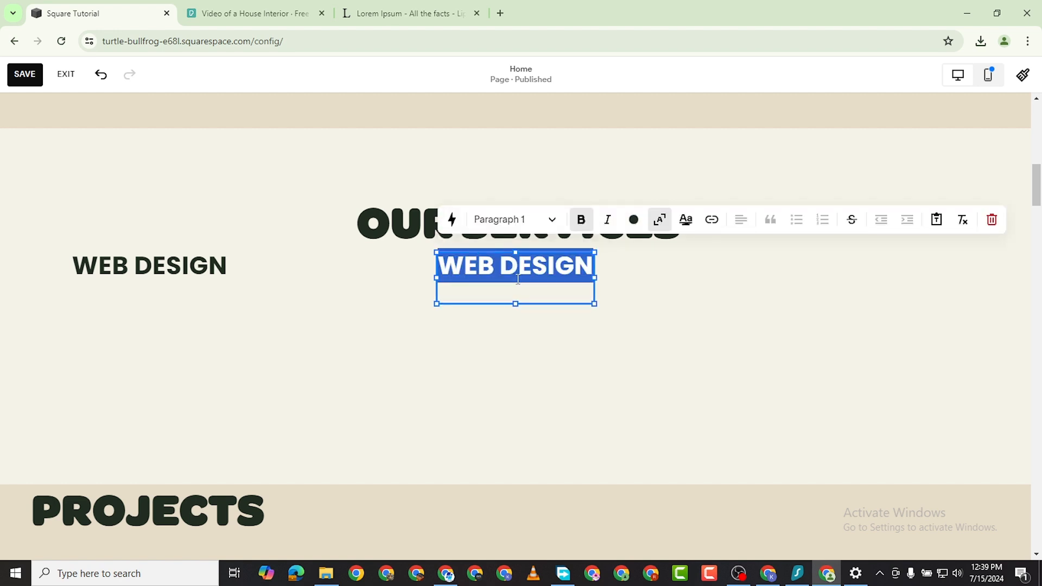
{"action": "type", "text": "SEO"}
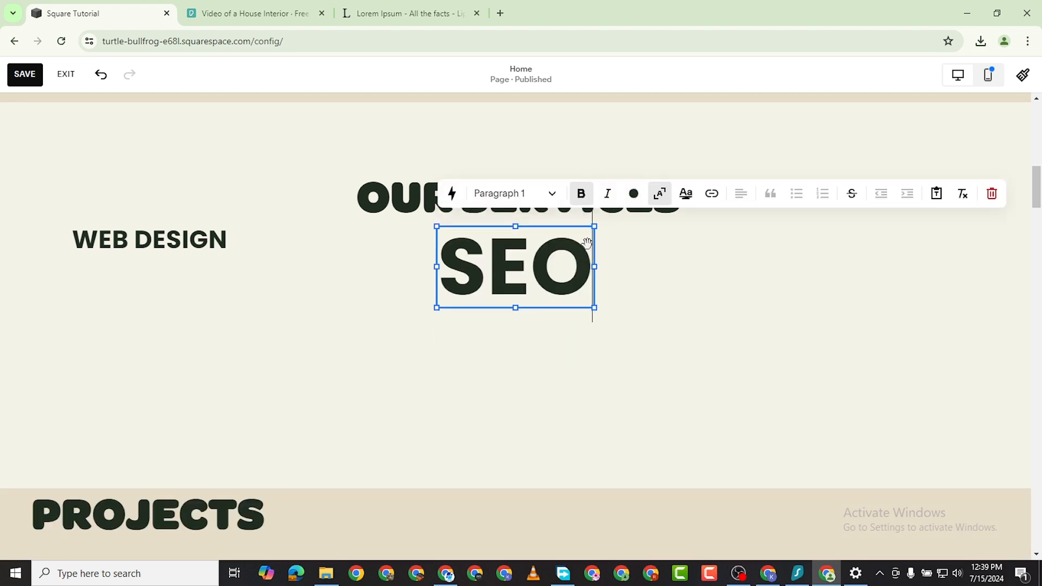
Shrink the "SEO" block to two grid columns wide and two rows high so its text scales down
{"action": "left_click_drag", "start_coordinate": [594, 308], "coordinate": [497, 232]}
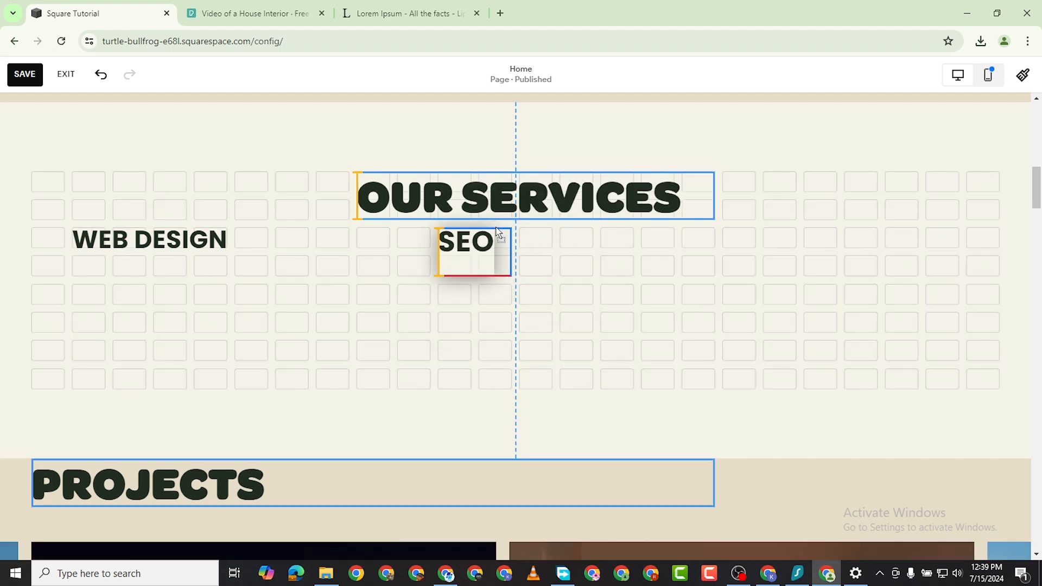
{"action": "left_click_drag", "start_coordinate": [697, 321], "coordinate": [695, 324]}
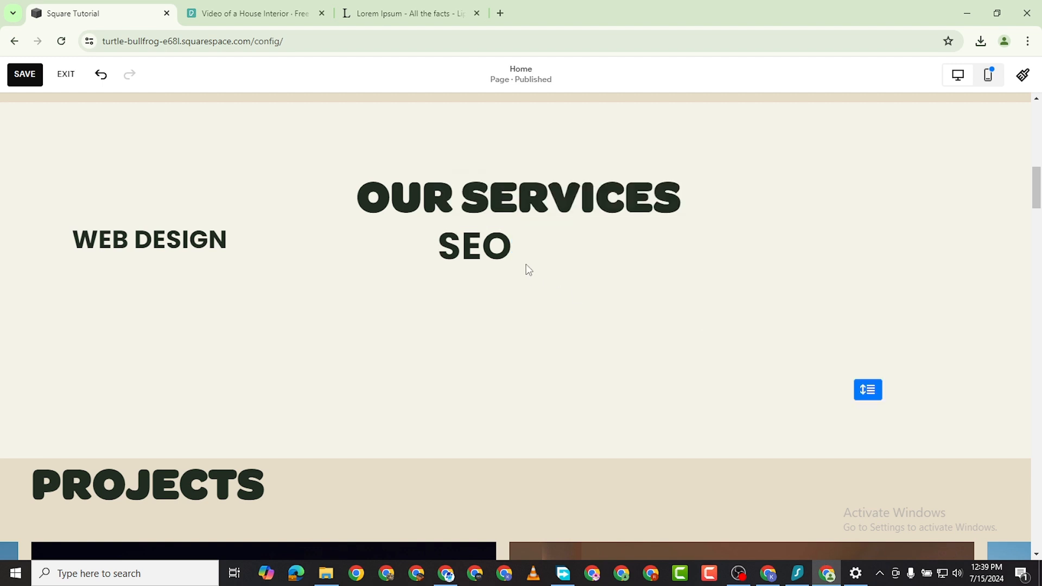
{"action": "left_click", "coordinate": [493, 255]}
{"action": "left_click_drag", "start_coordinate": [502, 278], "coordinate": [584, 293]}
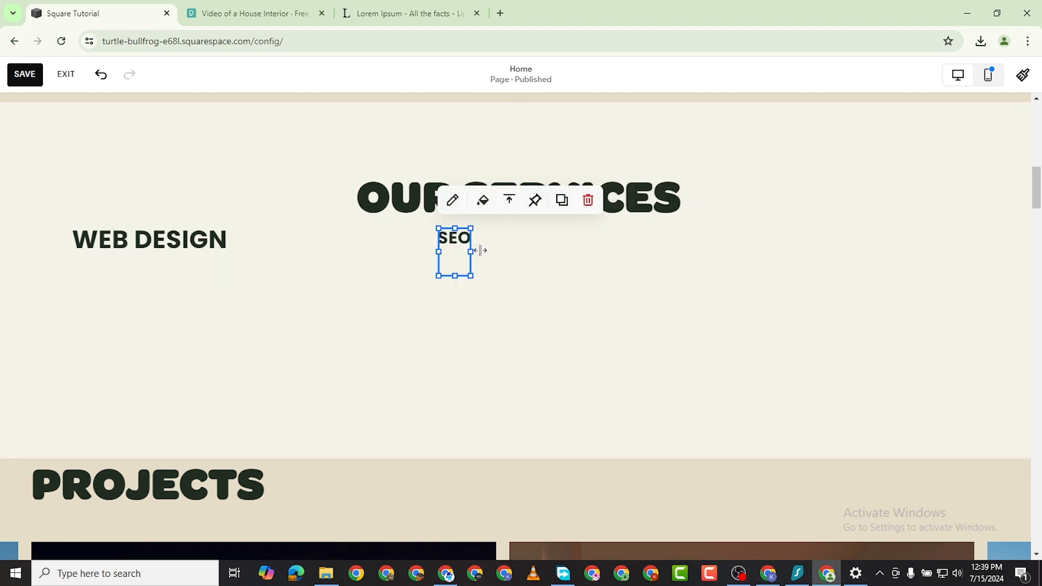
{"action": "mouse_move", "coordinate": [470, 252]}
{"action": "left_mouse_down"}
{"action": "mouse_move", "coordinate": [491, 256]}
{"action": "mouse_move", "coordinate": [458, 260]}
{"action": "mouse_move", "coordinate": [465, 250]}
{"action": "left_mouse_up"}
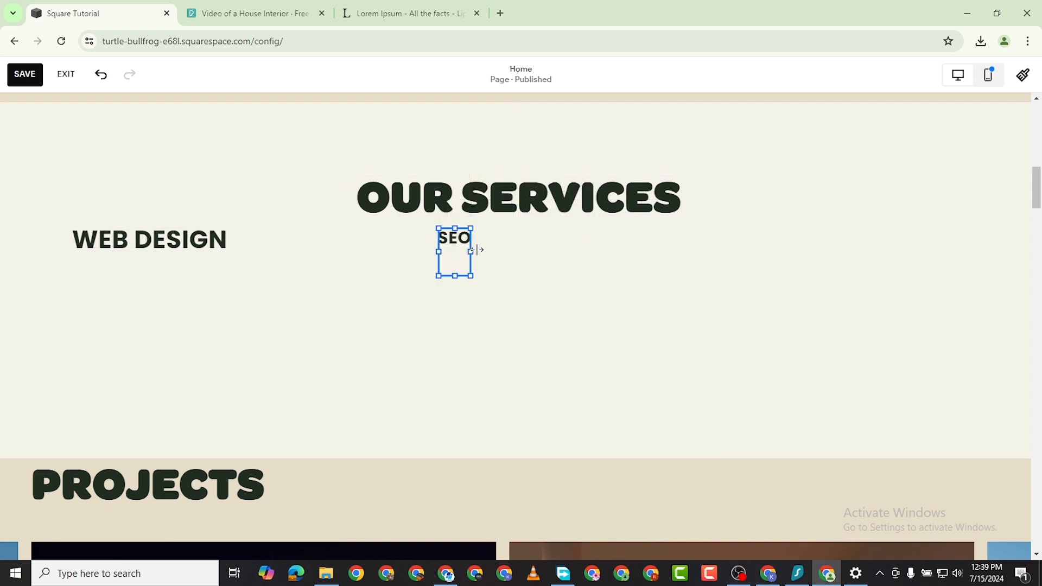
{"action": "double_click", "coordinate": [459, 239]}
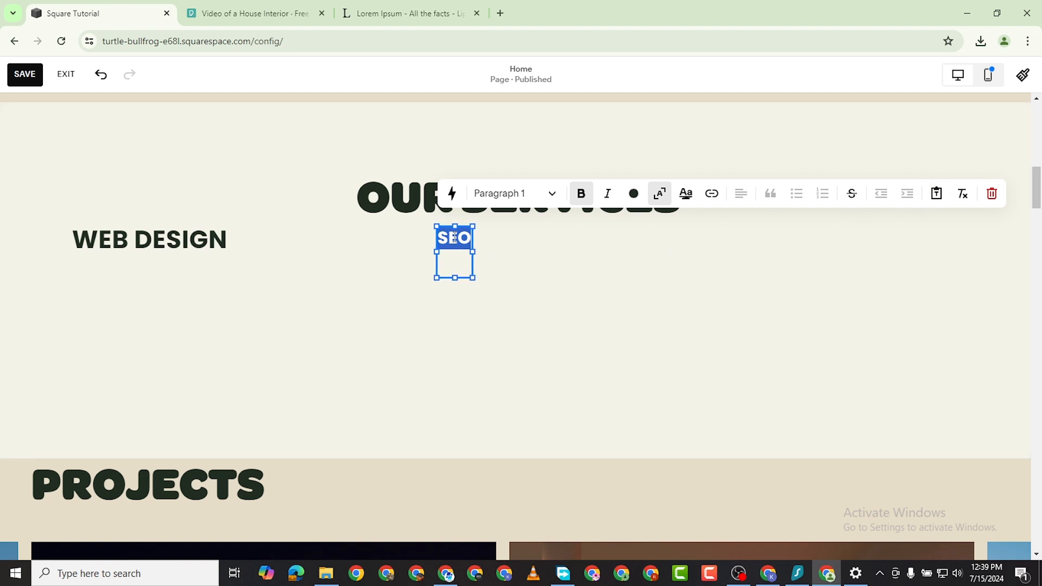
{"action": "left_click_drag", "start_coordinate": [470, 247], "coordinate": [513, 261]}
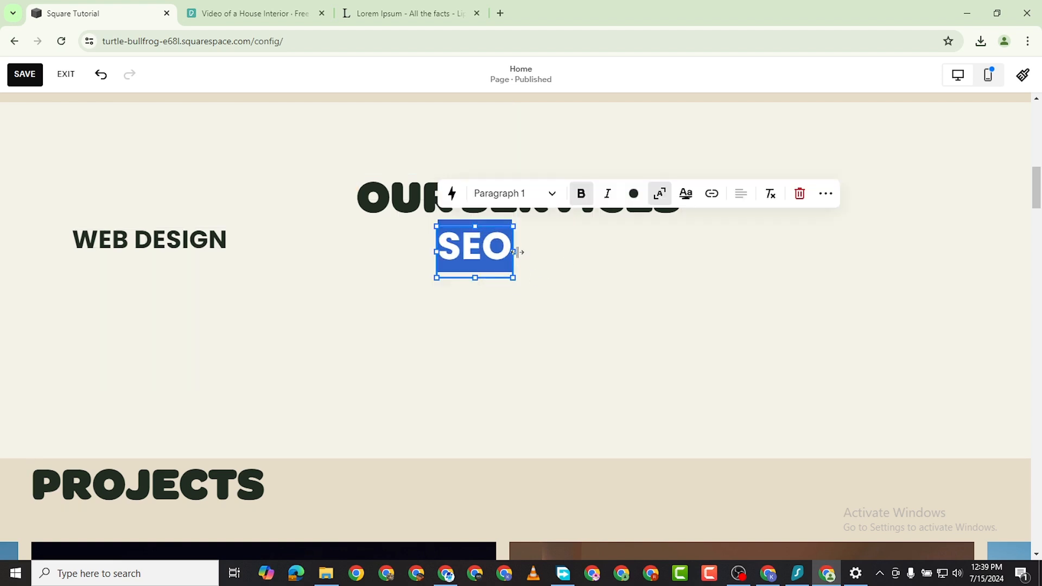
Try the "SEO" text without scaling to the block's width, and restore the scaling
{"action": "left_click", "coordinate": [659, 193]}
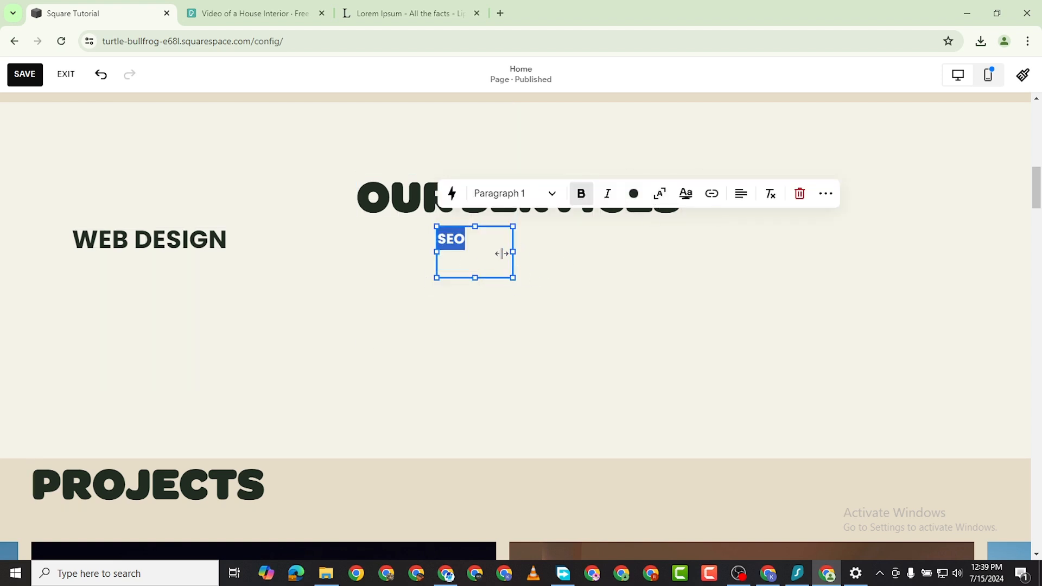
{"action": "mouse_move", "coordinate": [513, 277]}
{"action": "left_mouse_down"}
{"action": "mouse_move", "coordinate": [532, 293]}
{"action": "mouse_move", "coordinate": [480, 262]}
{"action": "mouse_move", "coordinate": [524, 280]}
{"action": "left_mouse_up"}
{"action": "left_click", "coordinate": [667, 195]}
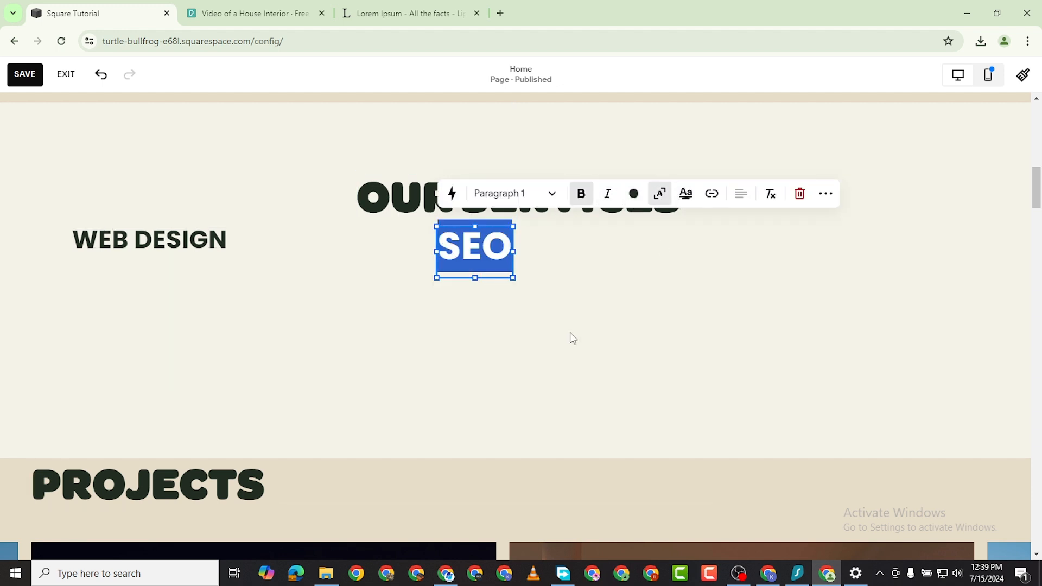
{"action": "left_click", "coordinate": [557, 282]}
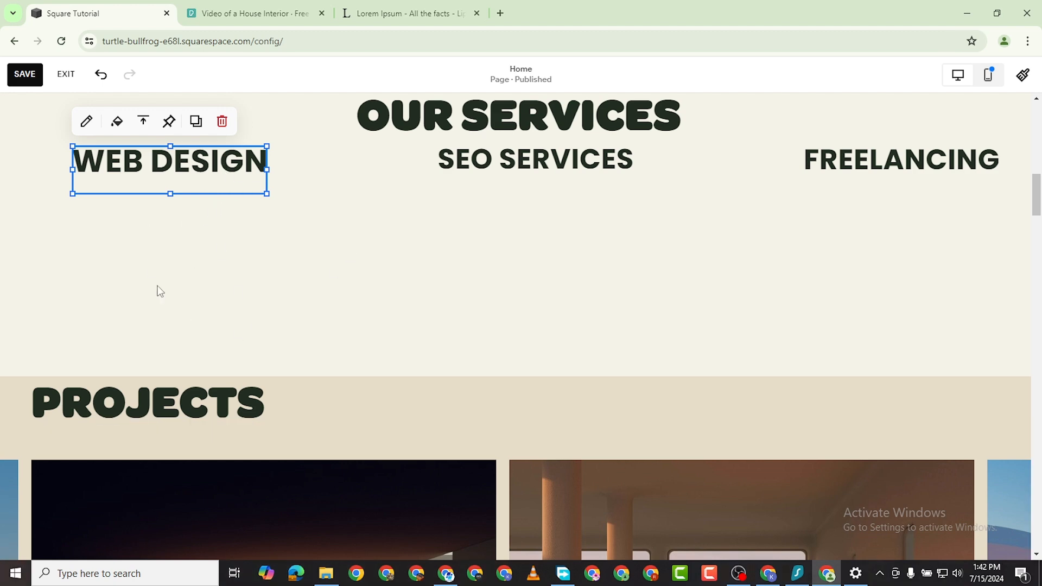
Add a new text block to the services section and place it directly below "WEB DESIGN", aligned with that heading's left edge
{"action": "left_click", "coordinate": [116, 212]}
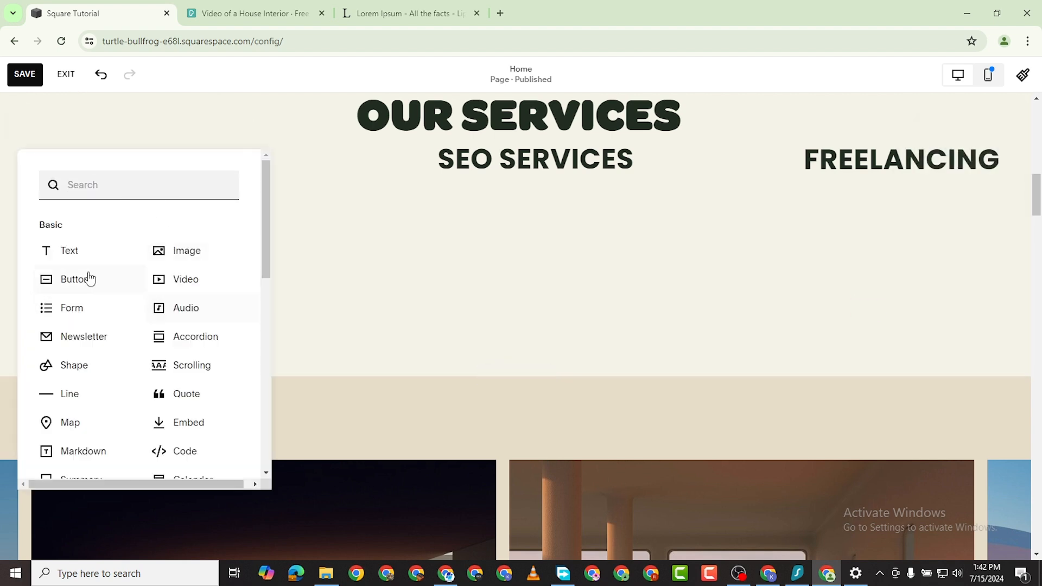
{"action": "left_click", "coordinate": [93, 249]}
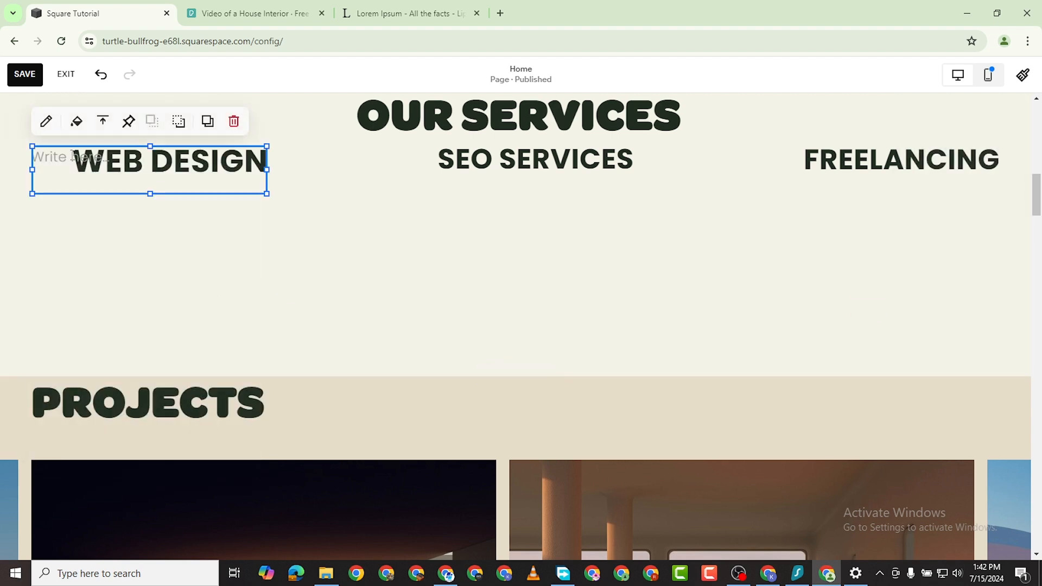
{"action": "left_click_drag", "start_coordinate": [58, 158], "coordinate": [158, 259]}
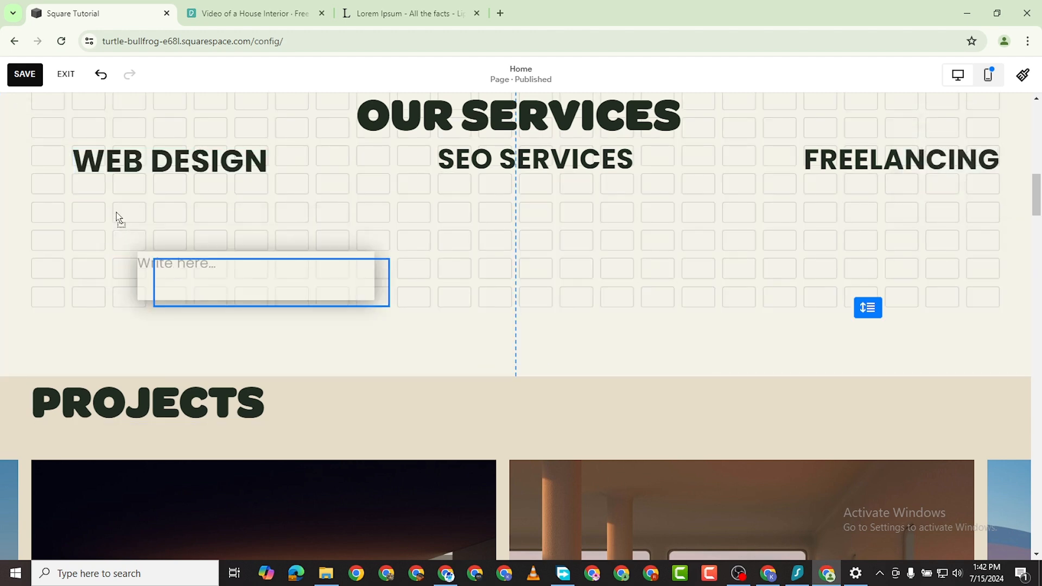
{"action": "left_click_drag", "start_coordinate": [93, 200], "coordinate": [94, 200]}
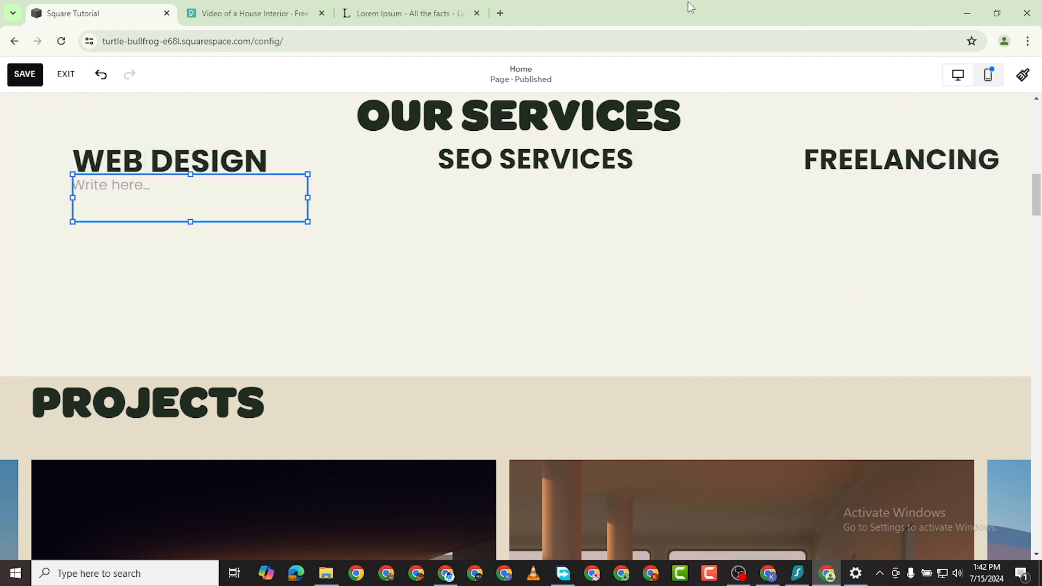
Switch to the Lorem Ipsum page and copy the first sentence under "Why do we use it?"
{"action": "left_click", "coordinate": [399, 16]}
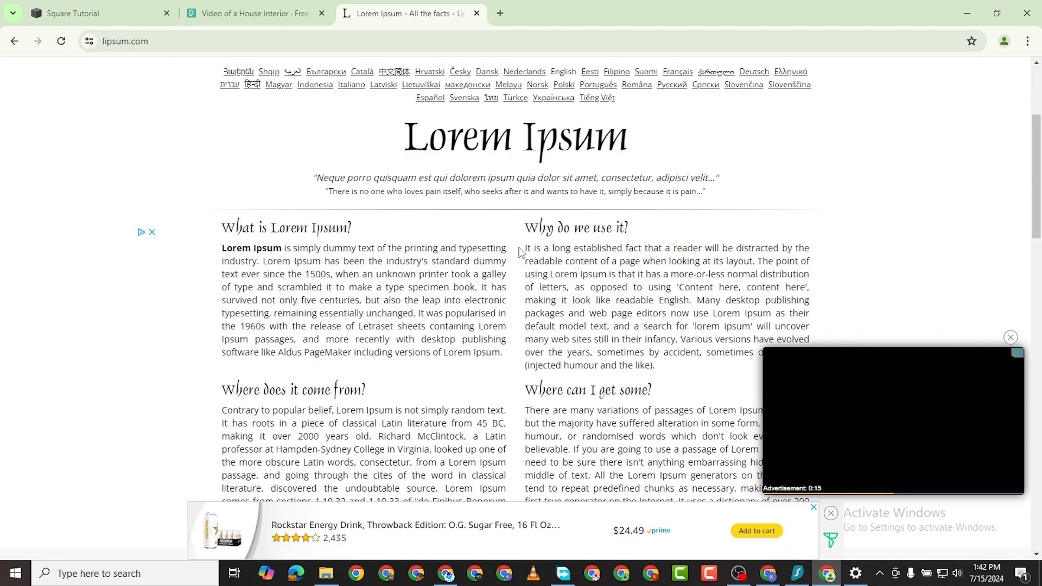
{"action": "left_click_drag", "start_coordinate": [523, 247], "coordinate": [566, 261]}
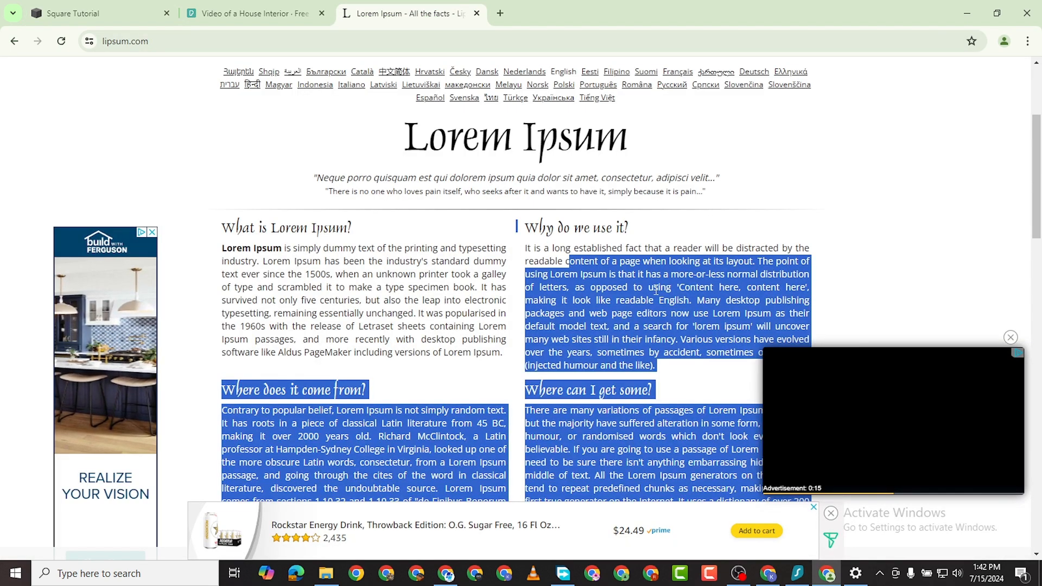
{"action": "left_click", "coordinate": [700, 276]}
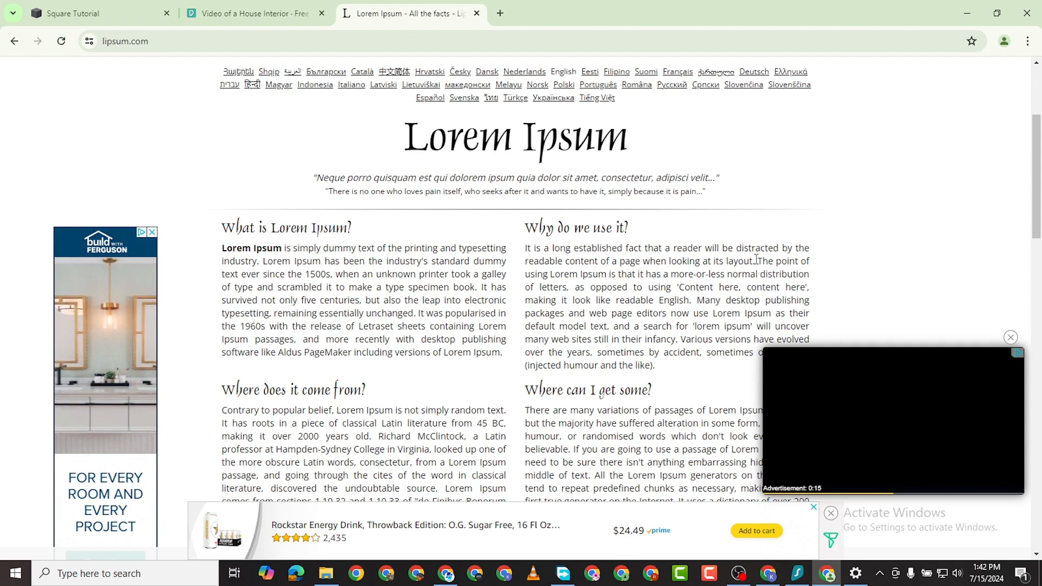
{"action": "left_click_drag", "start_coordinate": [756, 260], "coordinate": [529, 246]}
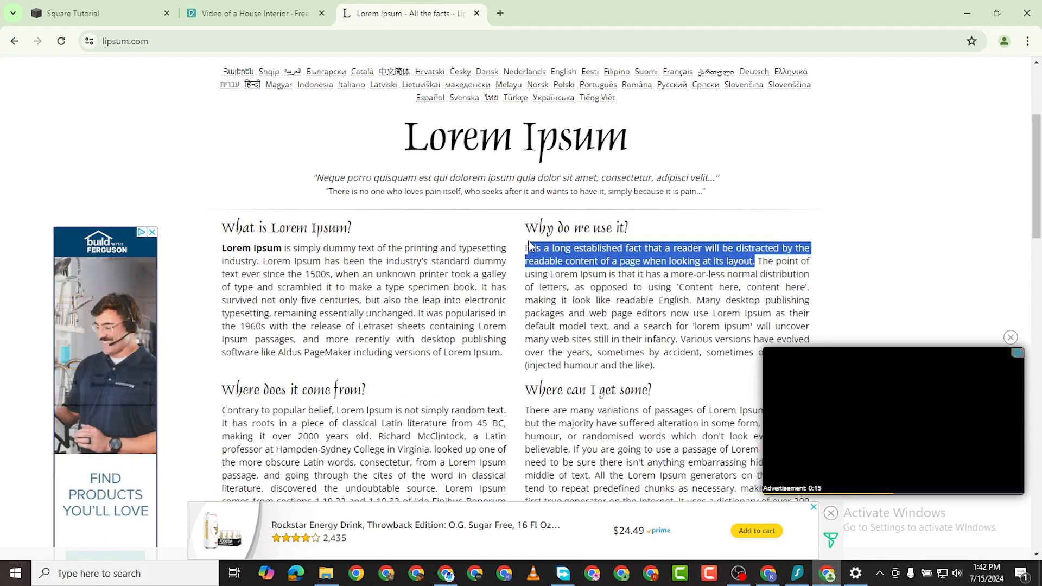
{"action": "right_click", "coordinate": [530, 260]}
{"action": "left_click", "coordinate": [592, 268]}
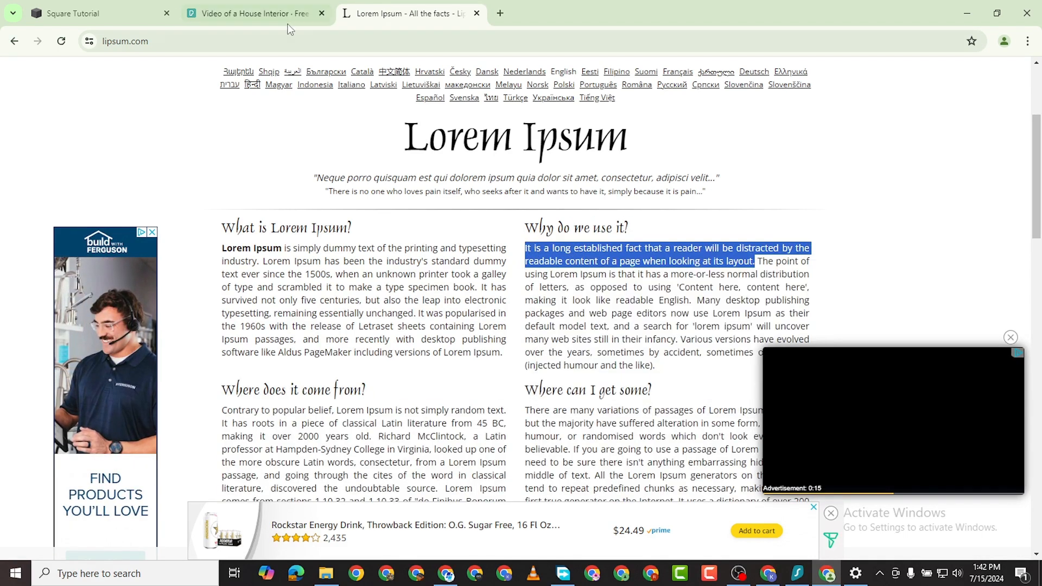
Return to the Squarespace editor, paste the copied sentence into the empty text block under "WEB DESIGN", and adjust the block's height
{"action": "left_click", "coordinate": [249, 13]}
{"action": "left_click", "coordinate": [82, 13]}
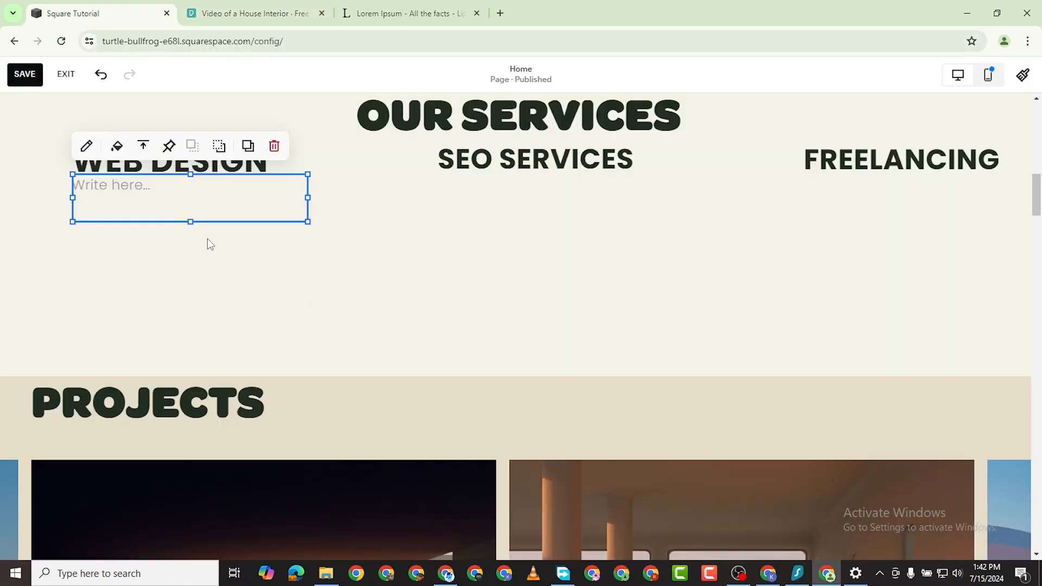
{"action": "left_click", "coordinate": [124, 194]}
{"action": "right_click", "coordinate": [126, 195]}
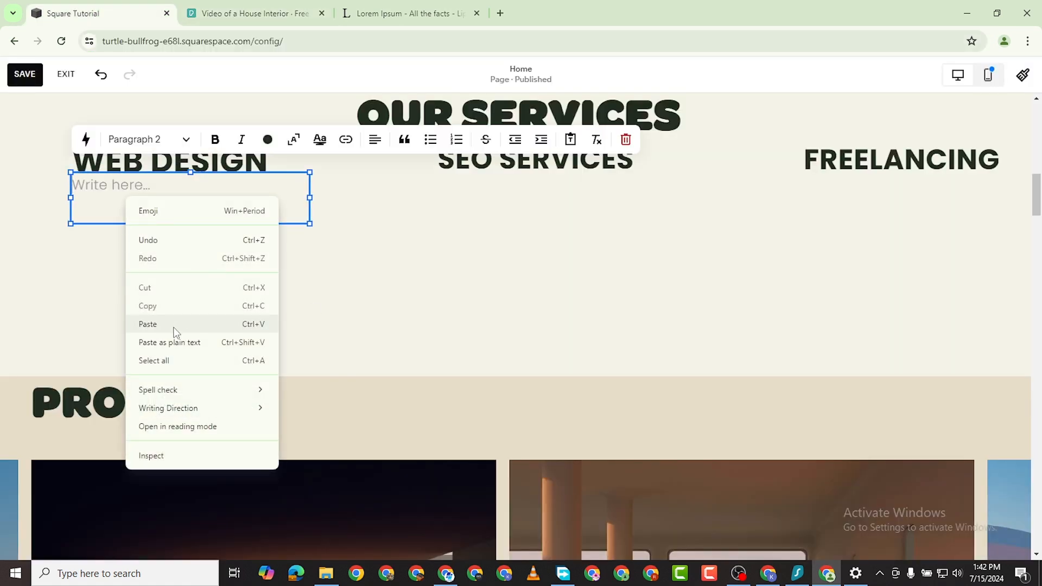
{"action": "left_click", "coordinate": [147, 324]}
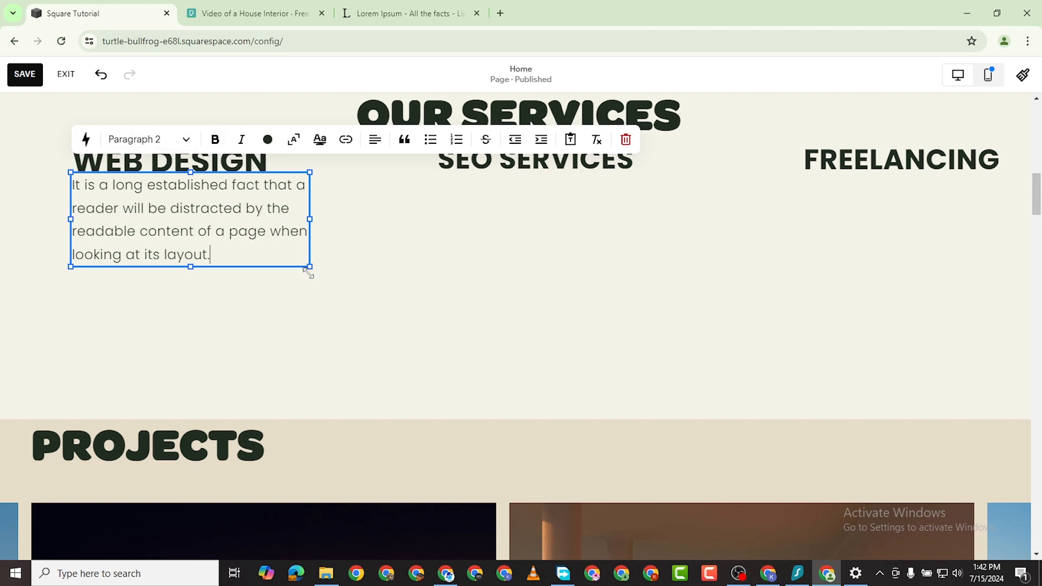
{"action": "mouse_move", "coordinate": [309, 272]}
{"action": "left_mouse_down"}
{"action": "mouse_move", "coordinate": [225, 217]}
{"action": "mouse_move", "coordinate": [271, 255]}
{"action": "mouse_move", "coordinate": [297, 263]}
{"action": "mouse_move", "coordinate": [307, 254]}
{"action": "left_mouse_up"}
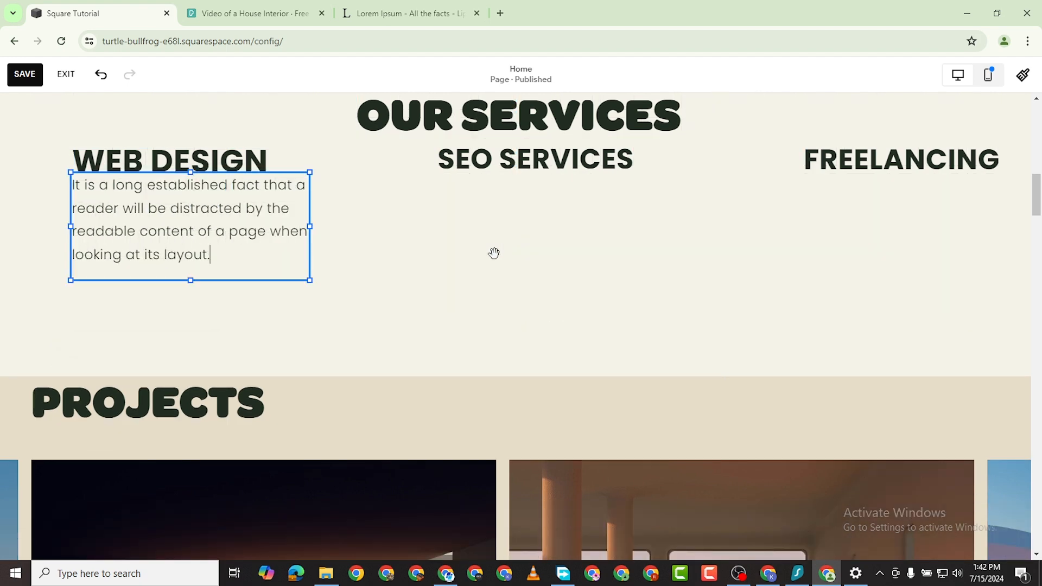
{"action": "left_click", "coordinate": [48, 222]}
Centre-align the whole description paragraph under "WEB DESIGN"
{"action": "double_click", "coordinate": [221, 215]}
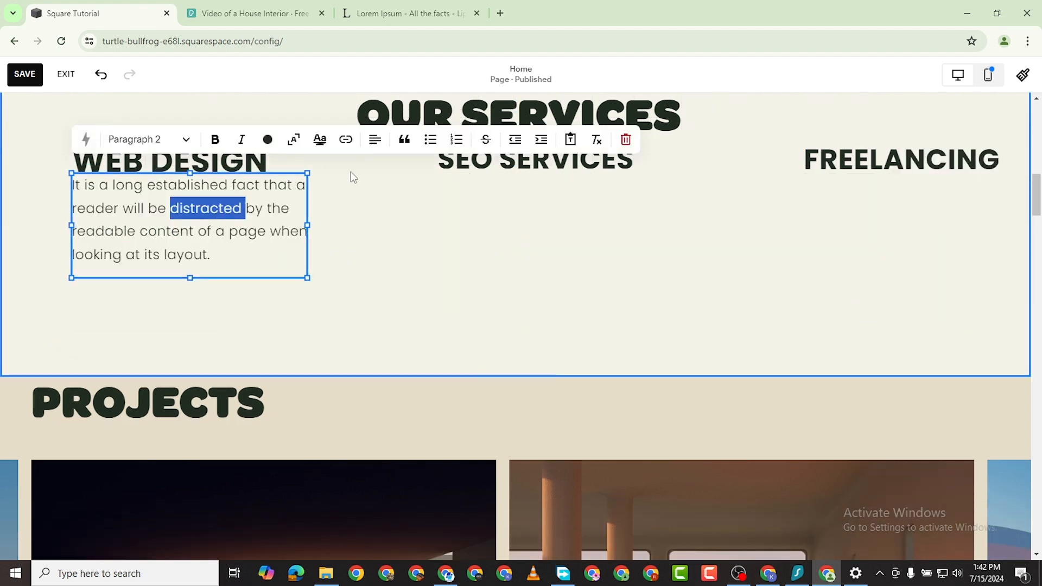
{"action": "left_click", "coordinate": [258, 233]}
{"action": "triple_click", "coordinate": [261, 232]}
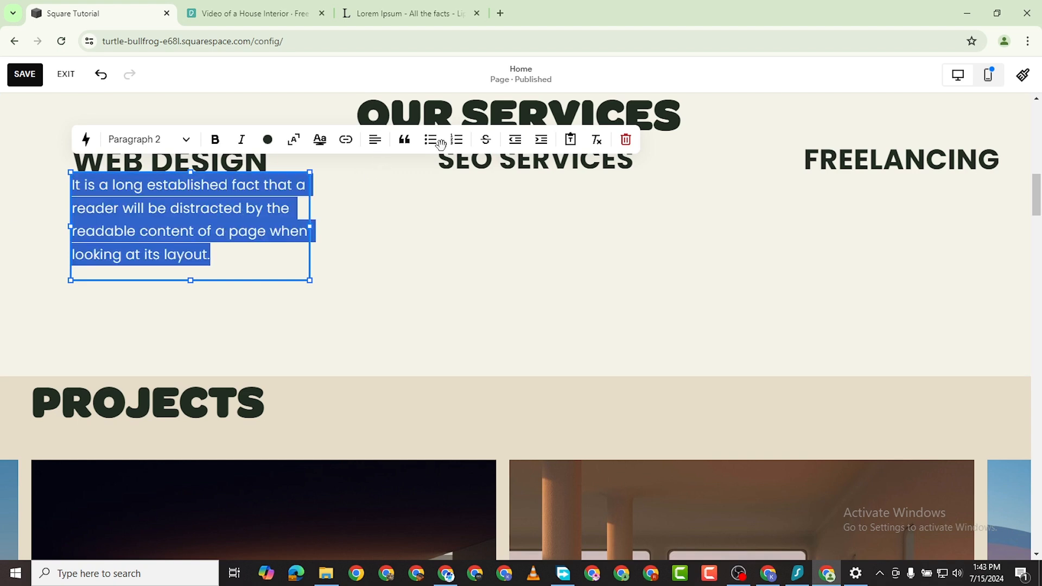
{"action": "left_click", "coordinate": [374, 139]}
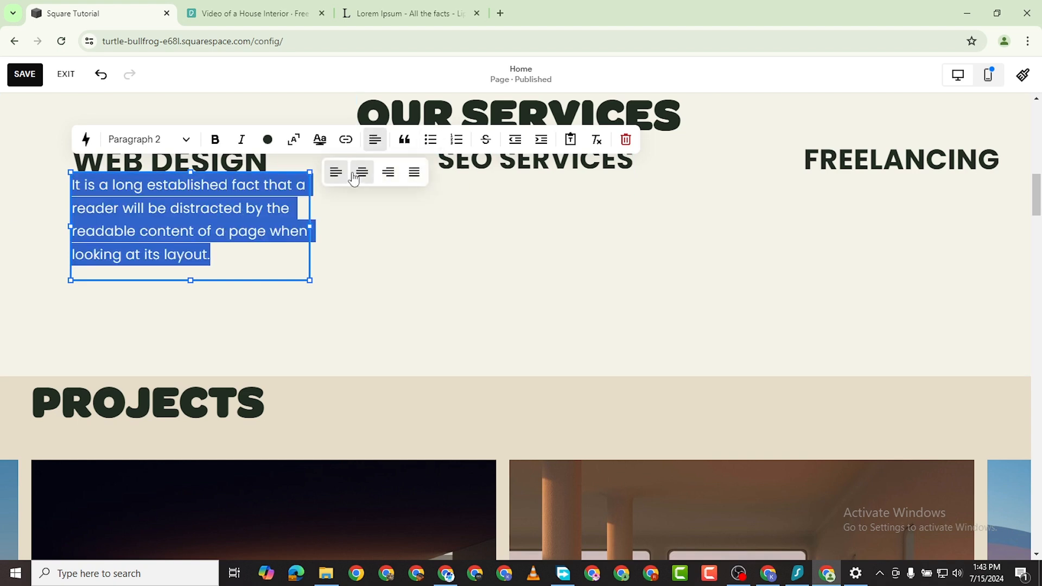
{"action": "left_click", "coordinate": [362, 172]}
{"action": "left_click", "coordinate": [395, 275]}
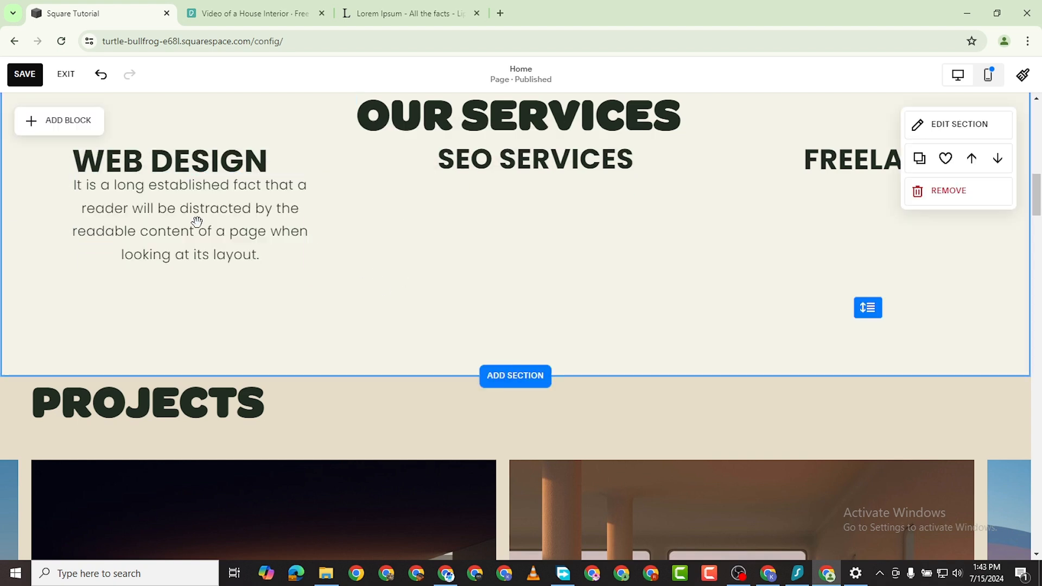
Duplicate the description block under "WEB DESIGN" and place one copy directly below "SEO SERVICES" and another directly below "FREELANCING"
{"action": "right_click", "coordinate": [196, 224]}
{"action": "left_click", "coordinate": [491, 228]}
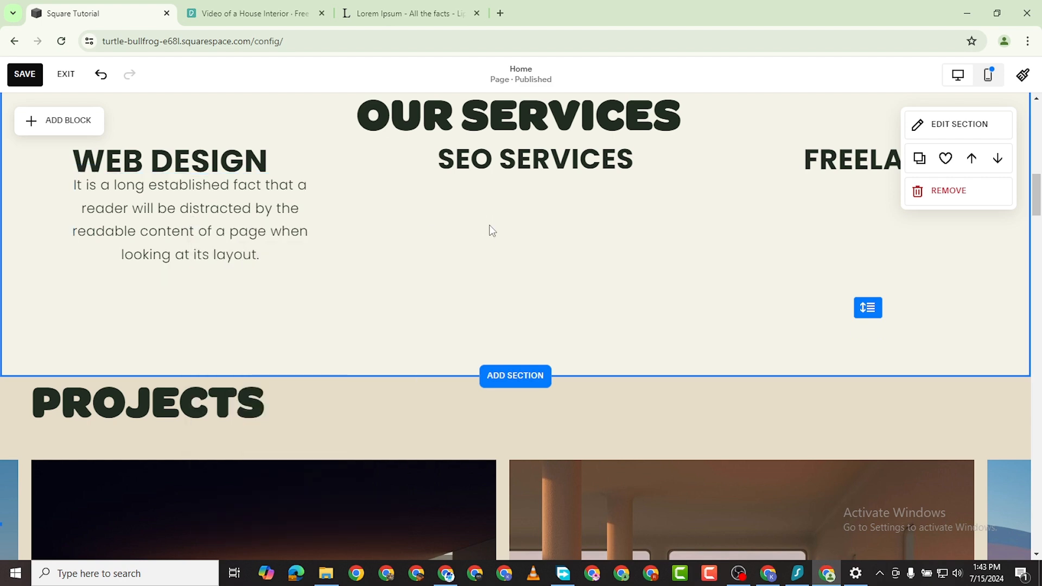
{"action": "triple_click", "coordinate": [243, 175]}
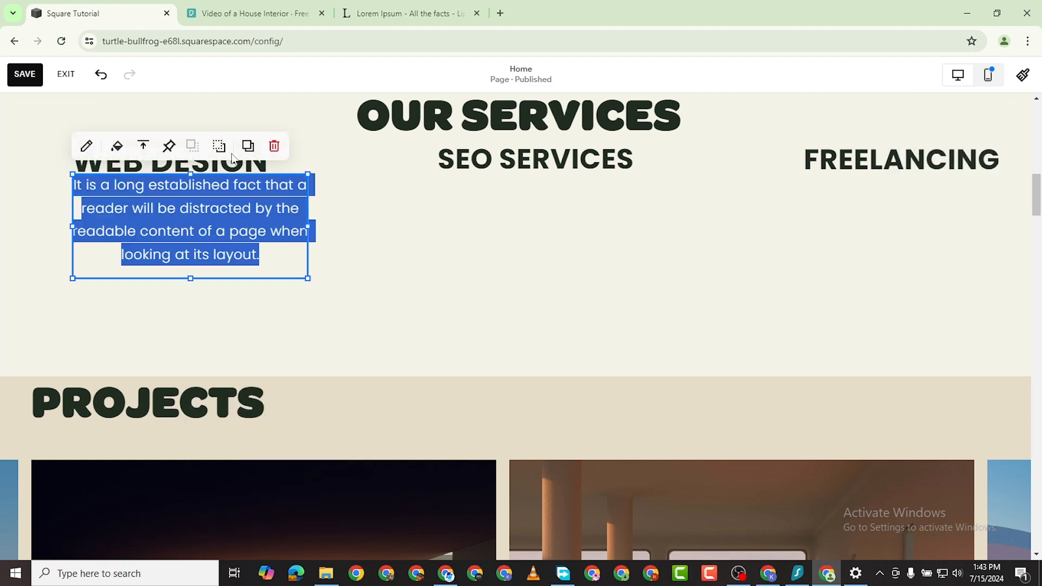
{"action": "left_click", "coordinate": [248, 147]}
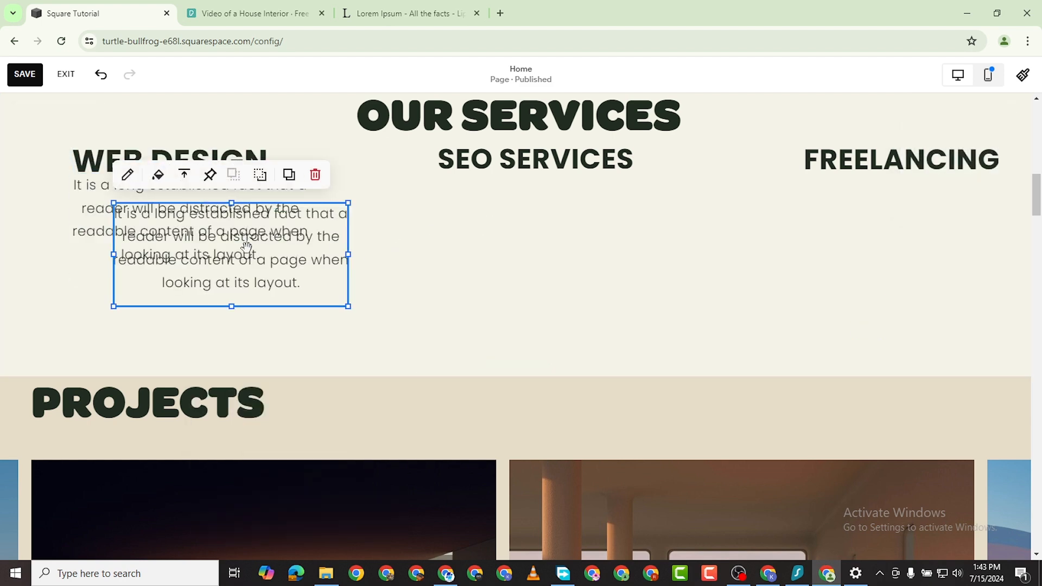
{"action": "left_click_drag", "start_coordinate": [276, 262], "coordinate": [585, 233]}
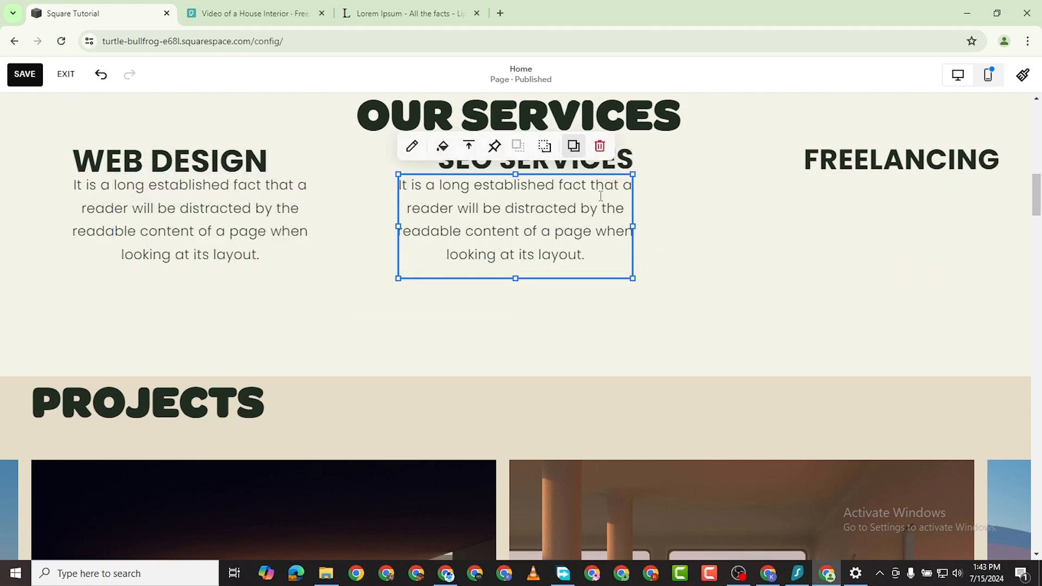
{"action": "left_click_drag", "start_coordinate": [609, 211], "coordinate": [930, 242]}
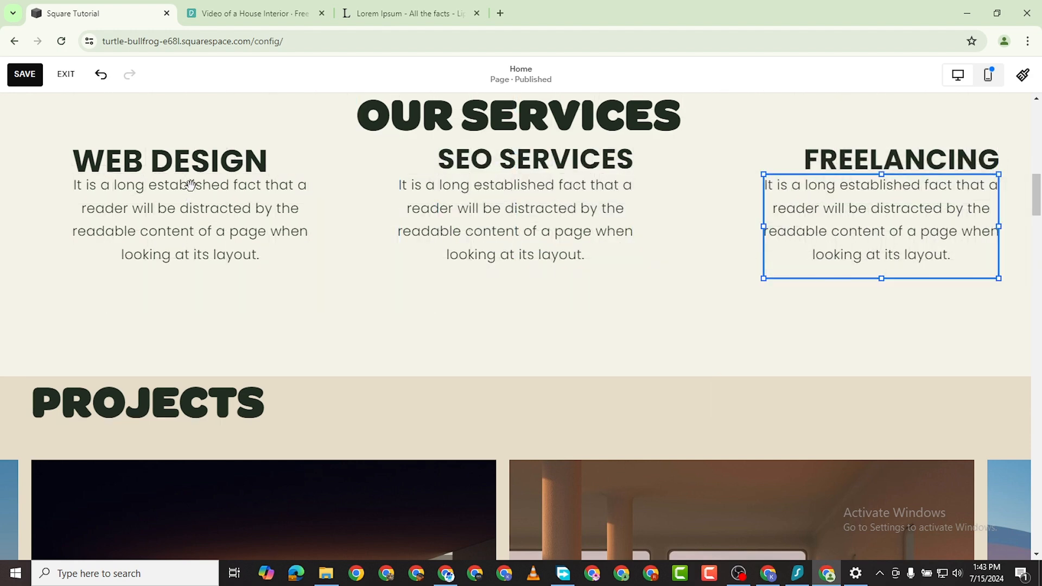
Move the "WEB DESIGN" heading and its description block one grid column to the right, keeping their left edges aligned
{"action": "left_click", "coordinate": [206, 164]}
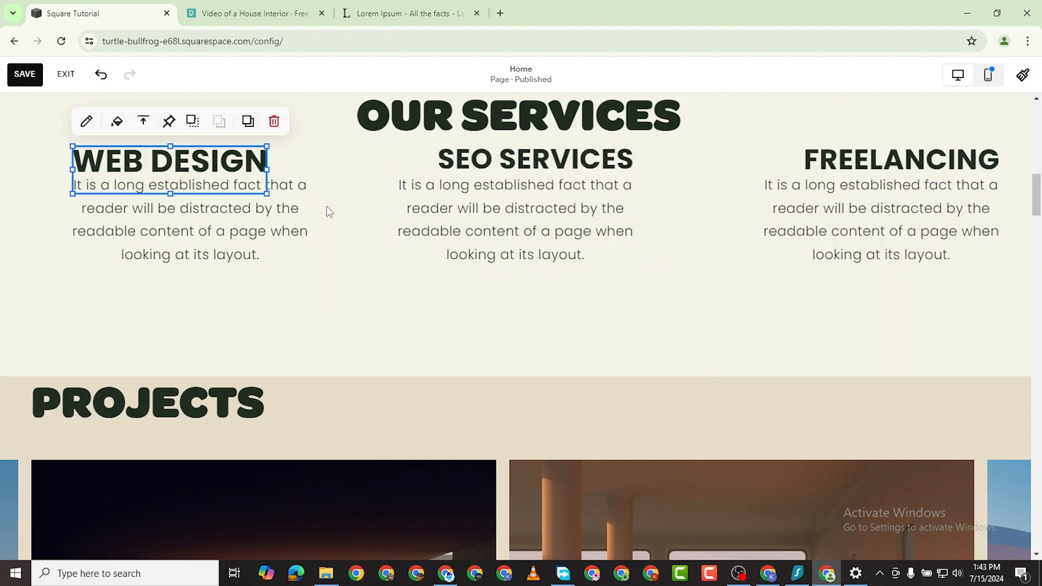
{"action": "key", "text": "Escape"}
{"action": "mouse_move", "coordinate": [225, 162]}
{"action": "left_mouse_down"}
{"action": "mouse_move", "coordinate": [252, 173]}
{"action": "mouse_move", "coordinate": [239, 160]}
{"action": "left_mouse_up"}
{"action": "triple_click", "coordinate": [214, 246]}
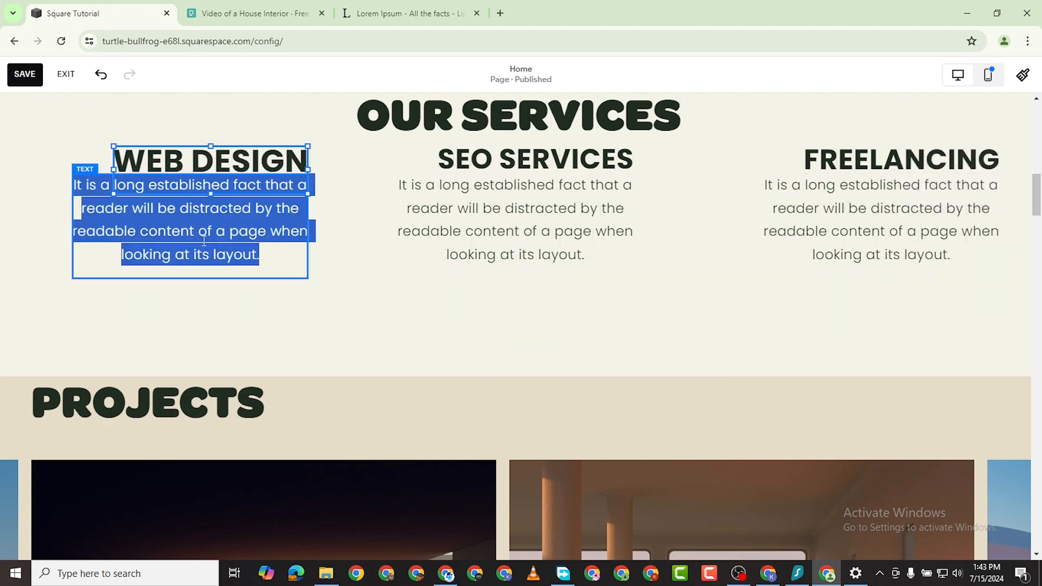
{"action": "left_click", "coordinate": [337, 272]}
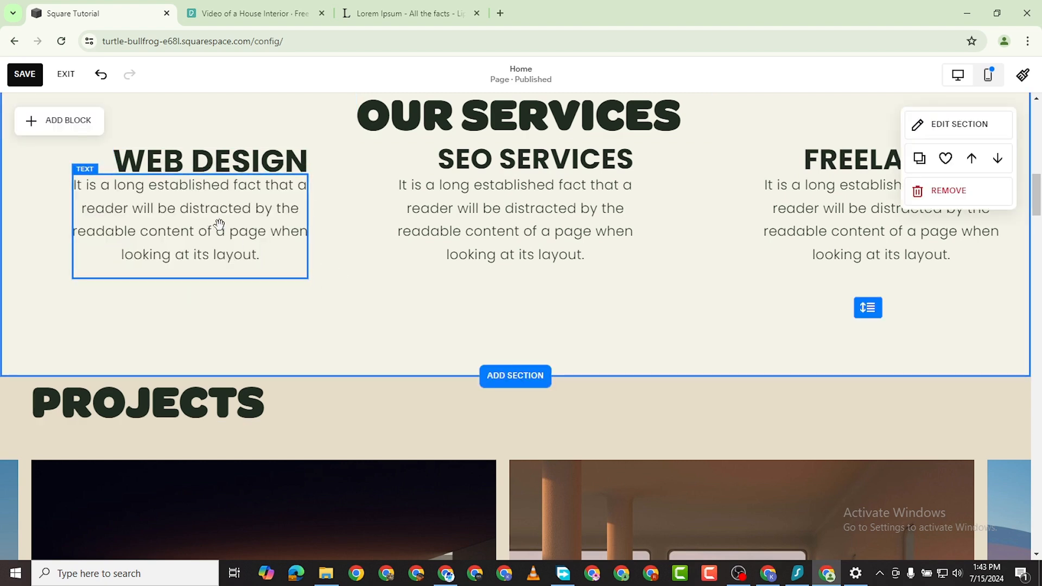
{"action": "left_click_drag", "start_coordinate": [218, 225], "coordinate": [240, 235]}
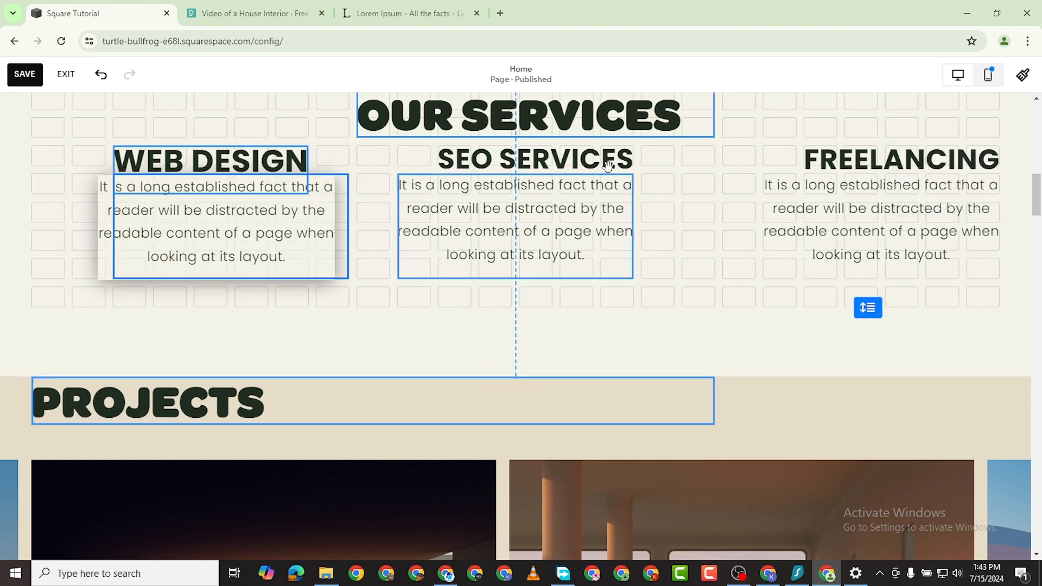
Move the "FREELANCING" heading and its description block one grid column to the left
{"action": "left_click", "coordinate": [874, 158]}
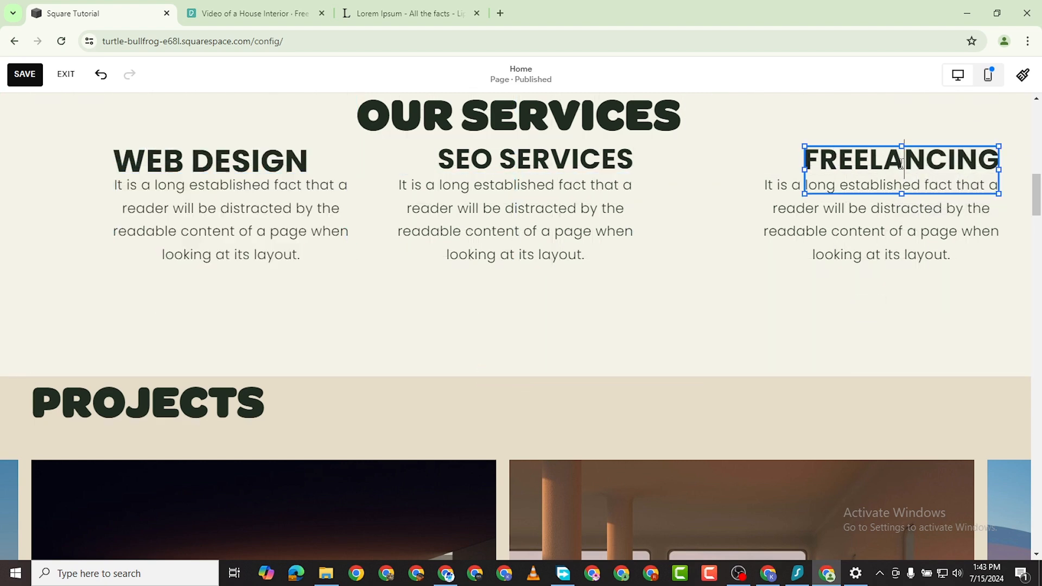
{"action": "left_click_drag", "start_coordinate": [902, 159], "coordinate": [840, 159]}
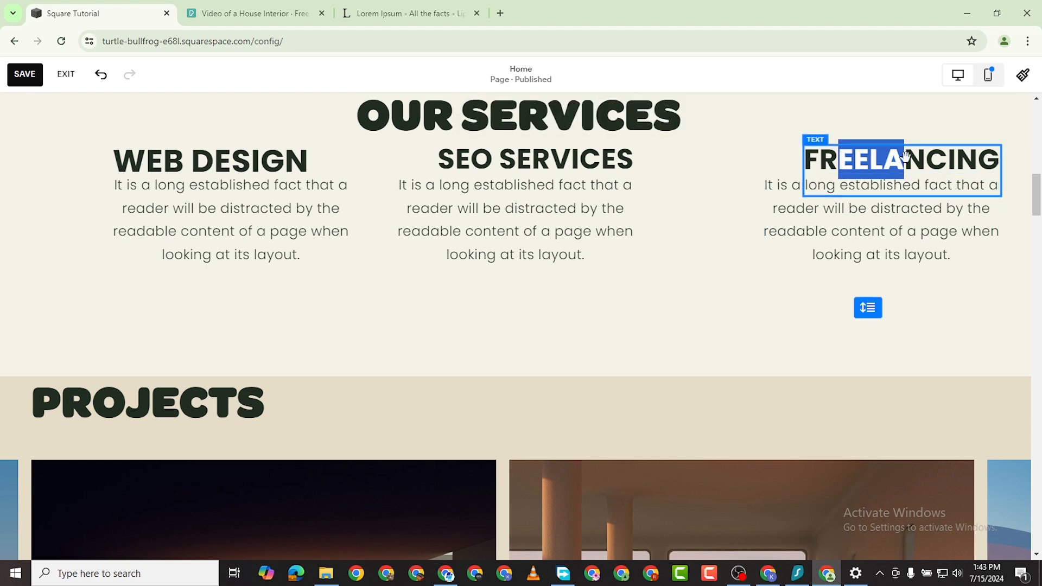
{"action": "left_click", "coordinate": [862, 305]}
{"action": "mouse_move", "coordinate": [816, 161]}
{"action": "left_mouse_down"}
{"action": "mouse_move", "coordinate": [802, 168]}
{"action": "mouse_move", "coordinate": [808, 179]}
{"action": "left_mouse_up"}
{"action": "left_click", "coordinate": [836, 233]}
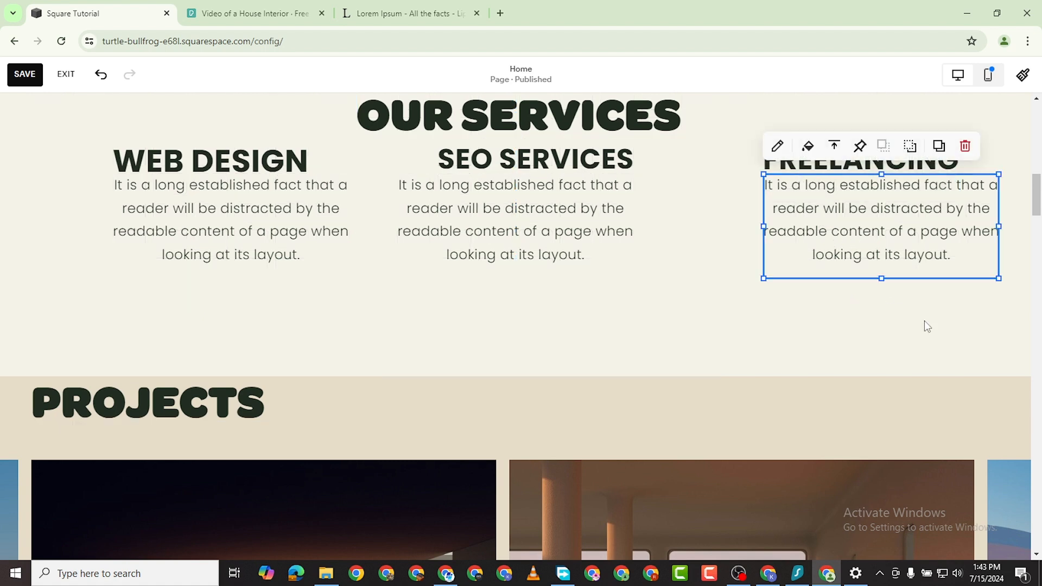
{"action": "left_click_drag", "start_coordinate": [871, 196], "coordinate": [868, 221]}
{"action": "left_click", "coordinate": [634, 298]}
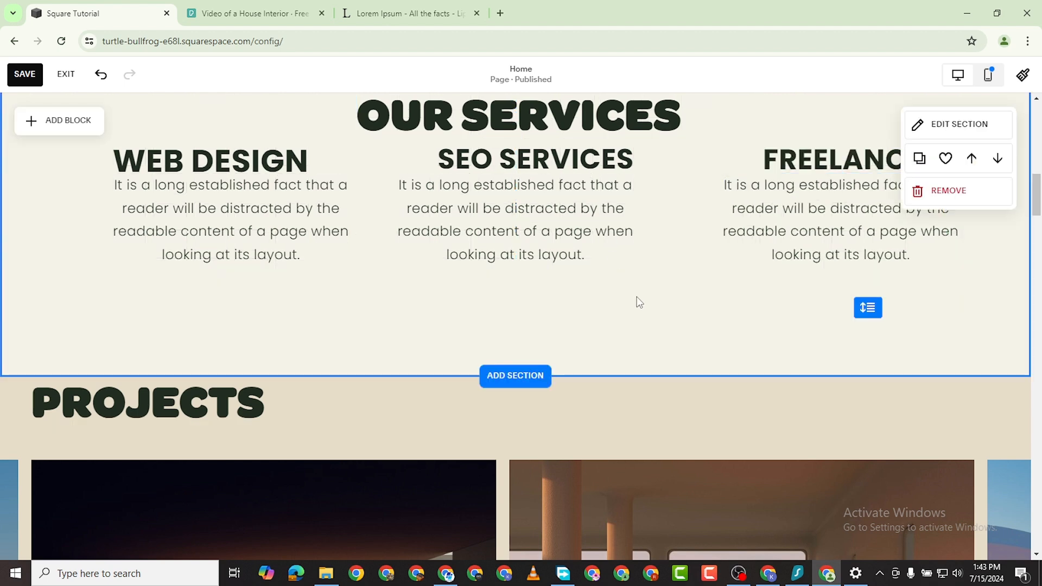
Shift the "WEB DESIGN" heading right to its description's right edge, and the Freelancing description right to its heading's left edge
{"action": "scroll", "coordinate": [657, 307], "scroll_direction": "down", "scroll_amount": 2}
{"action": "scroll", "coordinate": [656, 308], "scroll_direction": "up", "scroll_amount": 3}
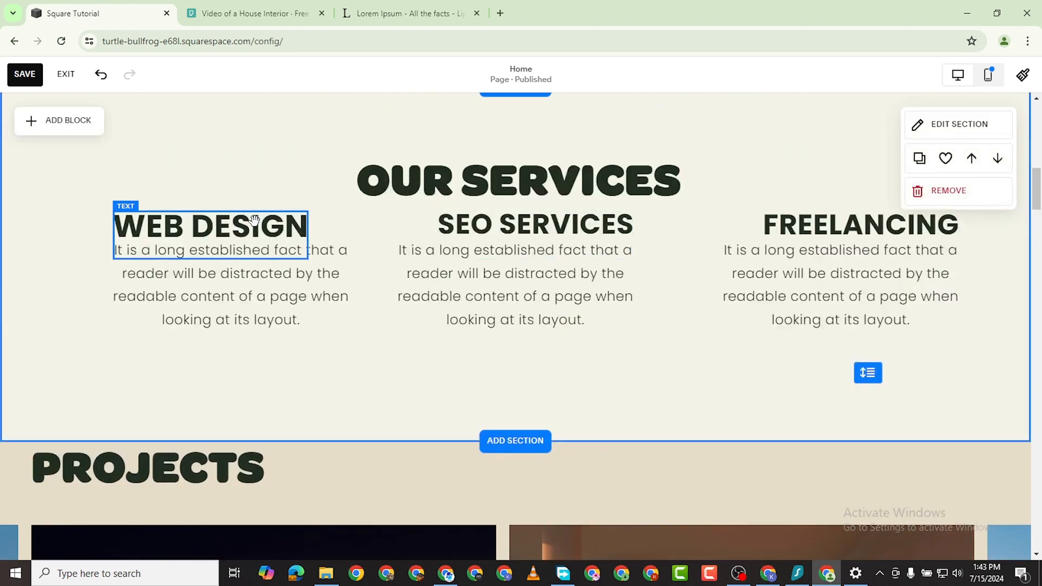
{"action": "left_click_drag", "start_coordinate": [254, 219], "coordinate": [281, 228]}
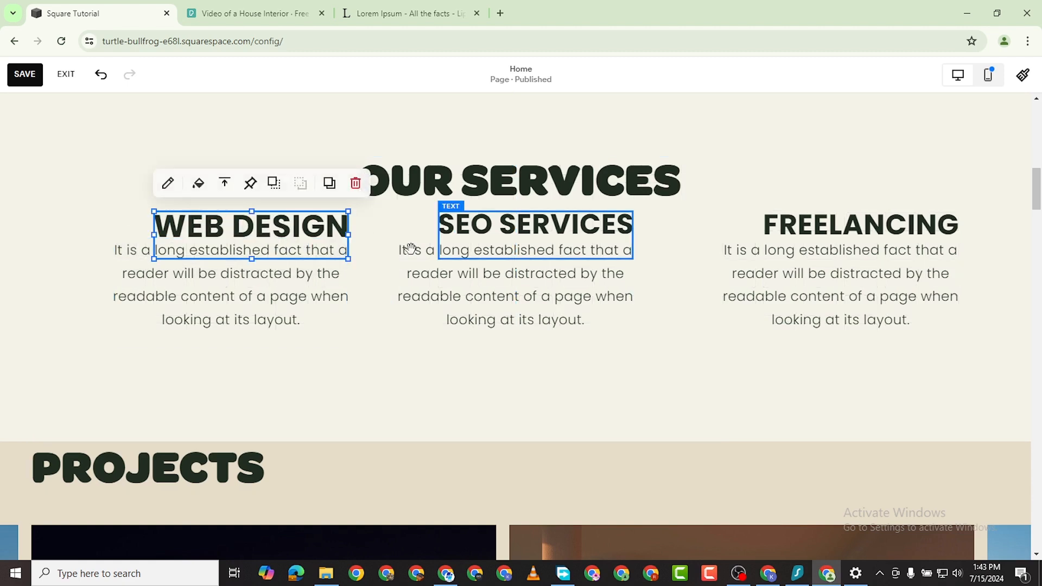
{"action": "left_click_drag", "start_coordinate": [260, 320], "coordinate": [246, 315]}
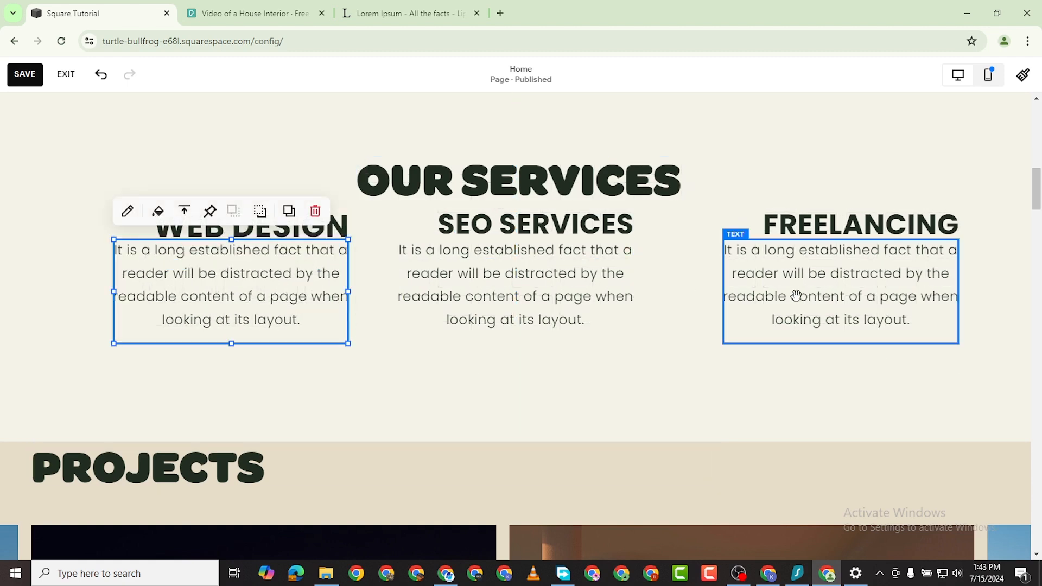
{"action": "left_click_drag", "start_coordinate": [832, 296], "coordinate": [656, 365]}
{"action": "left_click", "coordinate": [578, 397]}
Add a section from the People category between the services and "PROJECTS" sections, using the layout with a scrolling row of team portraits
{"action": "scroll", "coordinate": [530, 355], "scroll_direction": "down", "scroll_amount": 2}
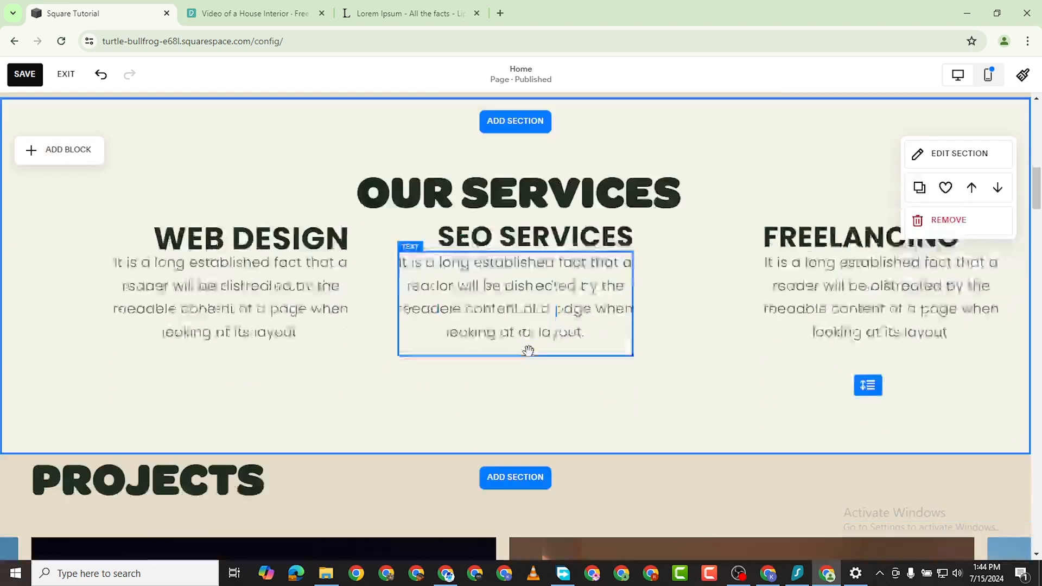
{"action": "scroll", "coordinate": [507, 326], "scroll_direction": "down", "scroll_amount": 1}
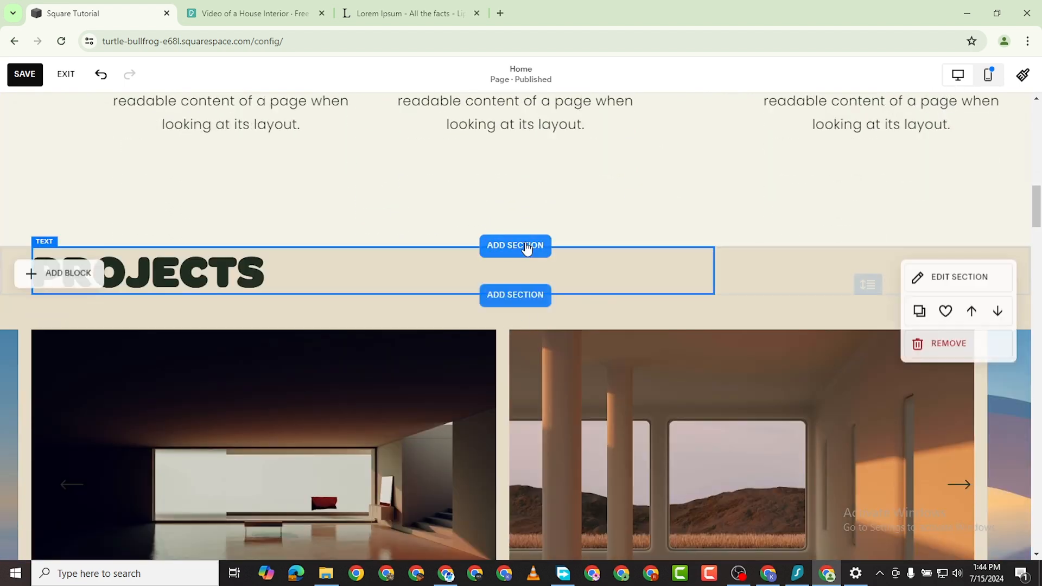
{"action": "left_click", "coordinate": [212, 239]}
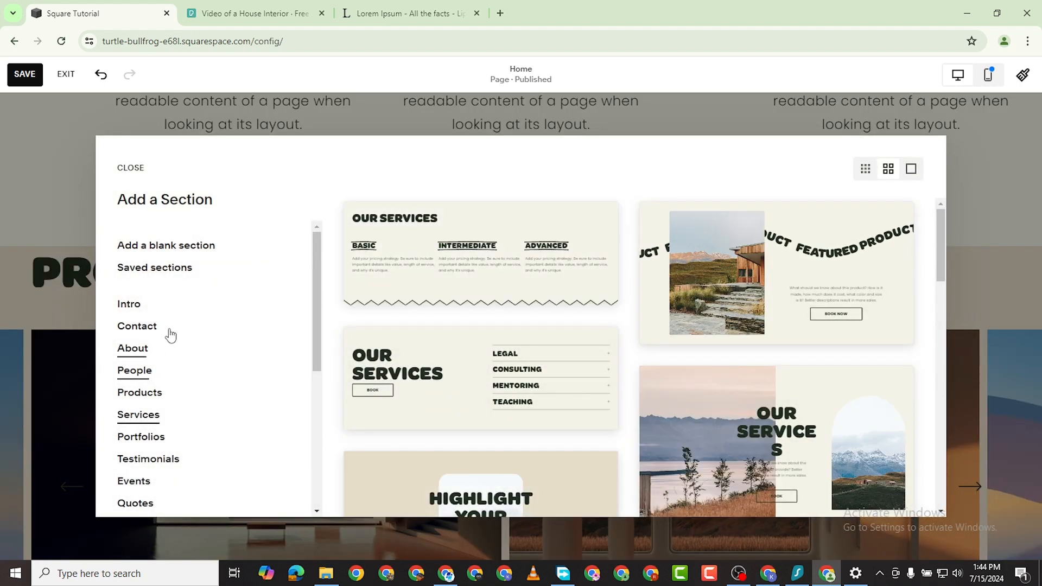
{"action": "scroll", "coordinate": [150, 356], "scroll_direction": "down", "scroll_amount": 1}
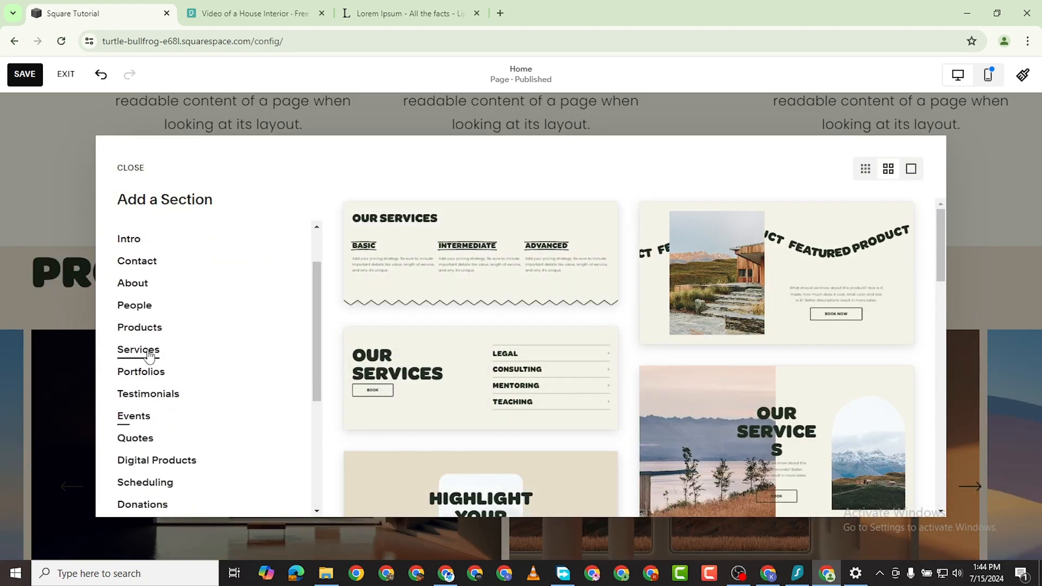
{"action": "left_click", "coordinate": [145, 308]}
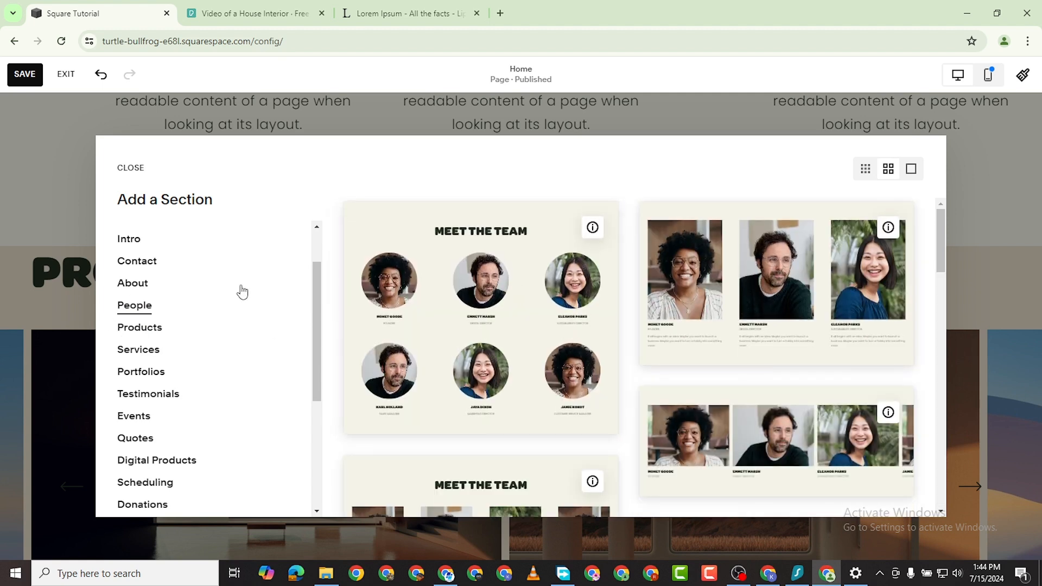
{"action": "scroll", "coordinate": [627, 336], "scroll_direction": "down", "scroll_amount": 1}
{"action": "scroll", "coordinate": [626, 336], "scroll_direction": "down", "scroll_amount": 3}
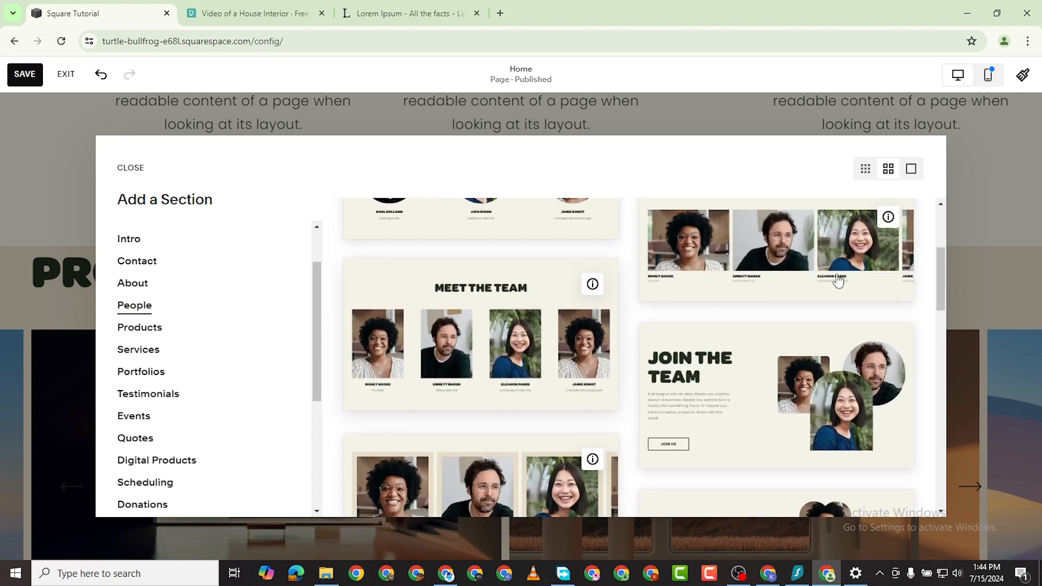
{"action": "key", "text": "Escape"}
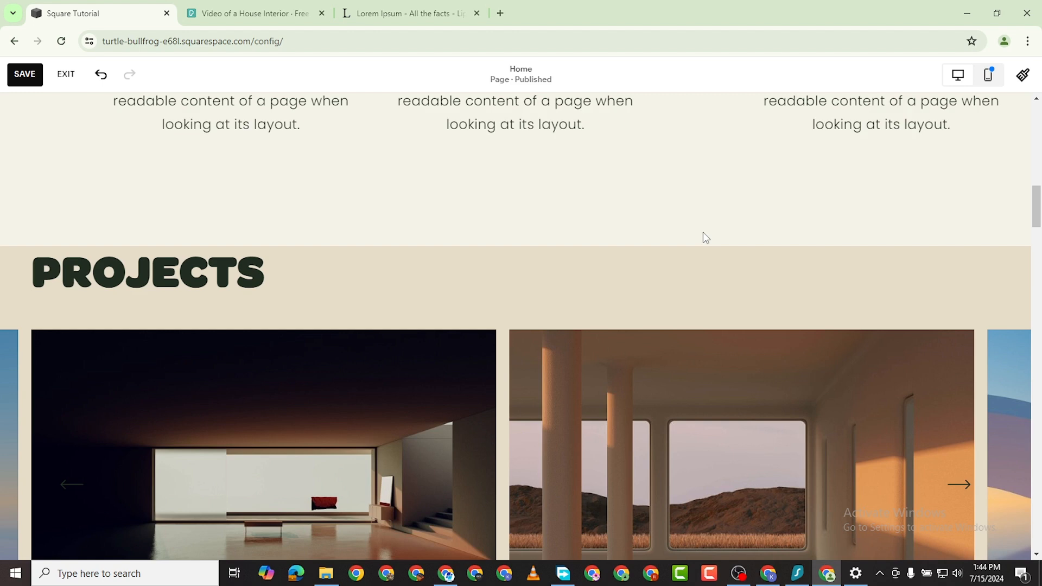
{"action": "scroll", "coordinate": [595, 279], "scroll_direction": "up", "scroll_amount": 3}
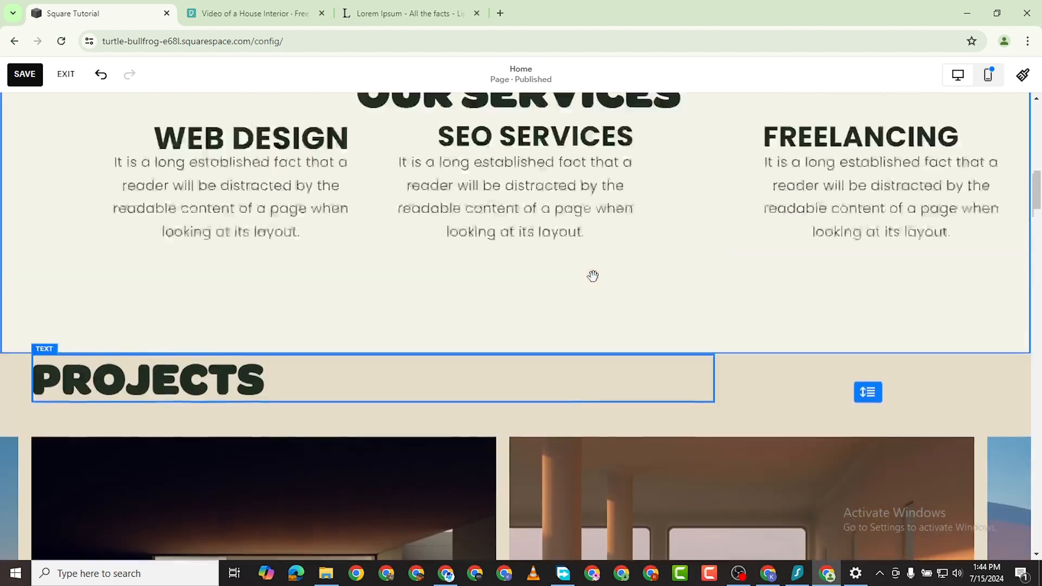
{"action": "scroll", "coordinate": [549, 432], "scroll_direction": "down", "scroll_amount": 4}
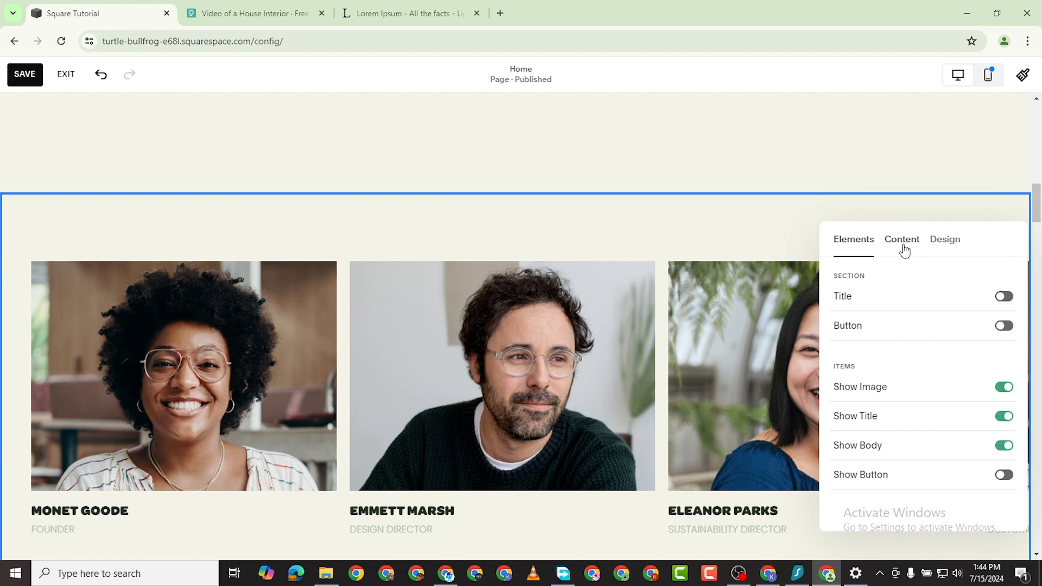
Examine the new team section's content items and browse its portrait carousel forward to the end and back
{"action": "left_click", "coordinate": [902, 242]}
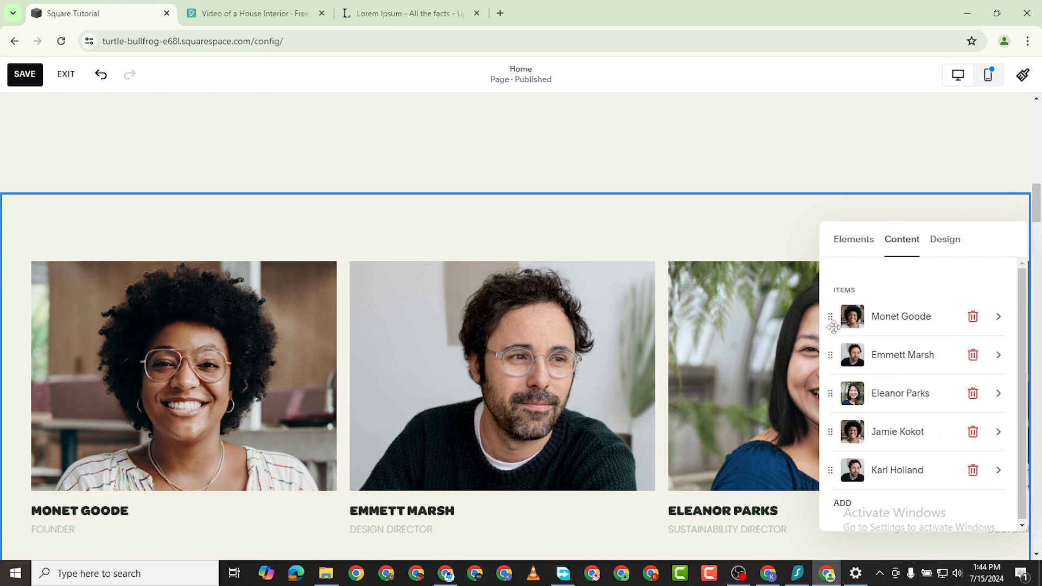
{"action": "left_click", "coordinate": [778, 249]}
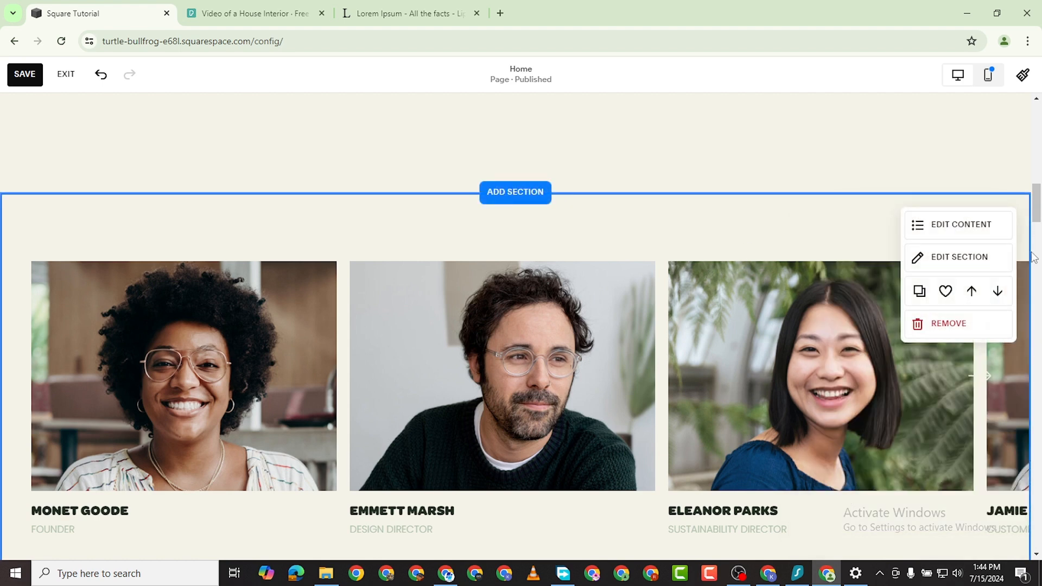
{"action": "left_click", "coordinate": [982, 377]}
{"action": "left_click", "coordinate": [979, 375]}
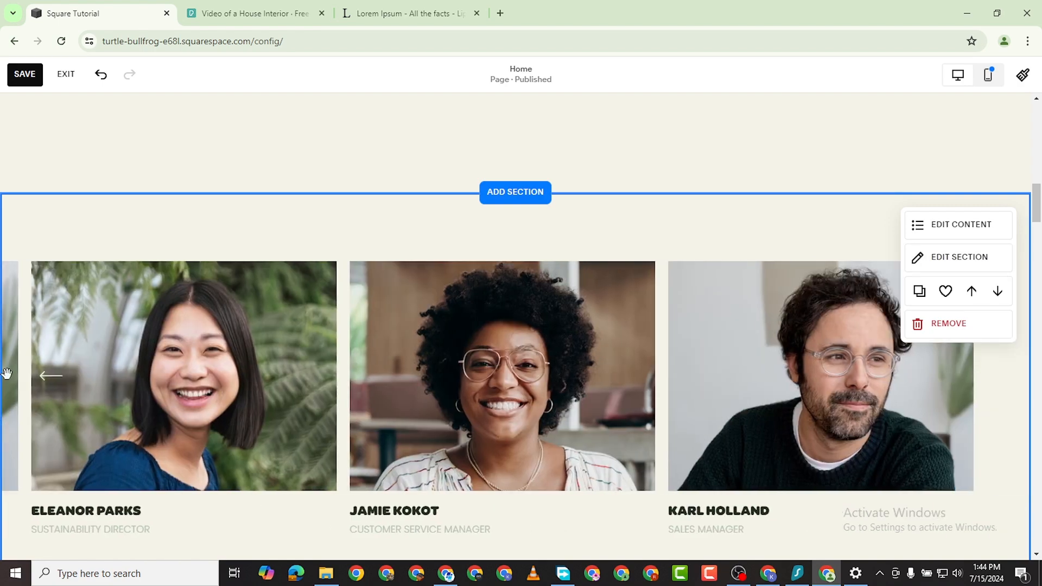
{"action": "left_click", "coordinate": [36, 386]}
{"action": "left_click", "coordinate": [34, 380]}
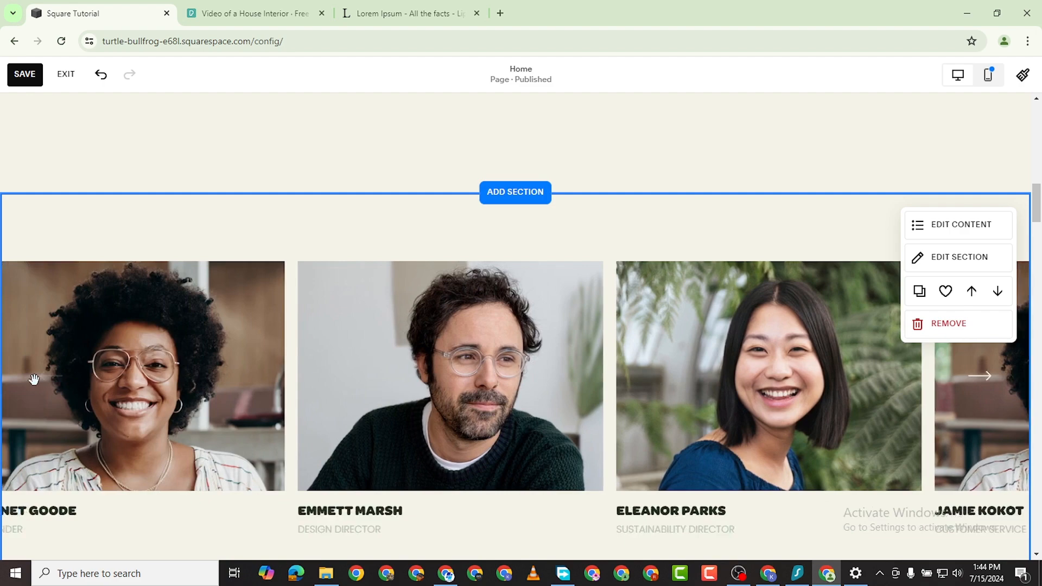
Start a new section between the "OUR SERVICES" and team portrait sections and show the layouts of the Videos category
{"action": "scroll", "coordinate": [659, 354], "scroll_direction": "up", "scroll_amount": 2}
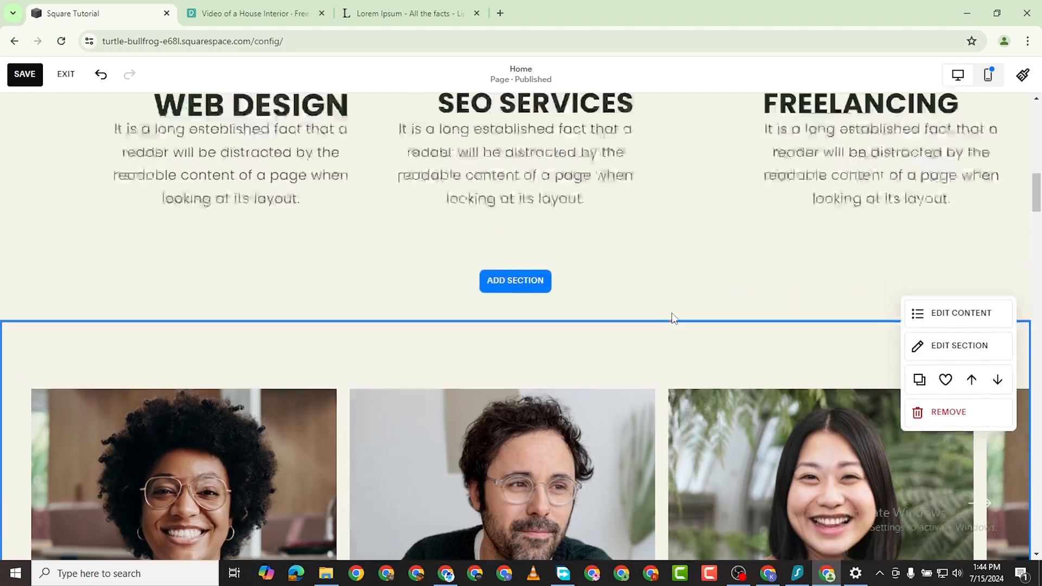
{"action": "scroll", "coordinate": [673, 318], "scroll_direction": "down", "scroll_amount": 8}
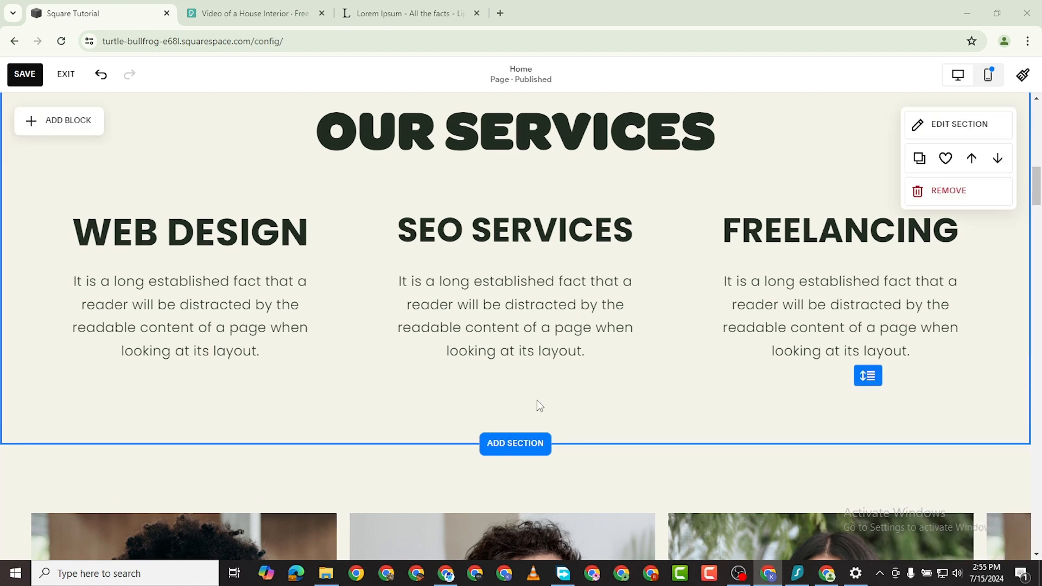
{"action": "left_click", "coordinate": [495, 429]}
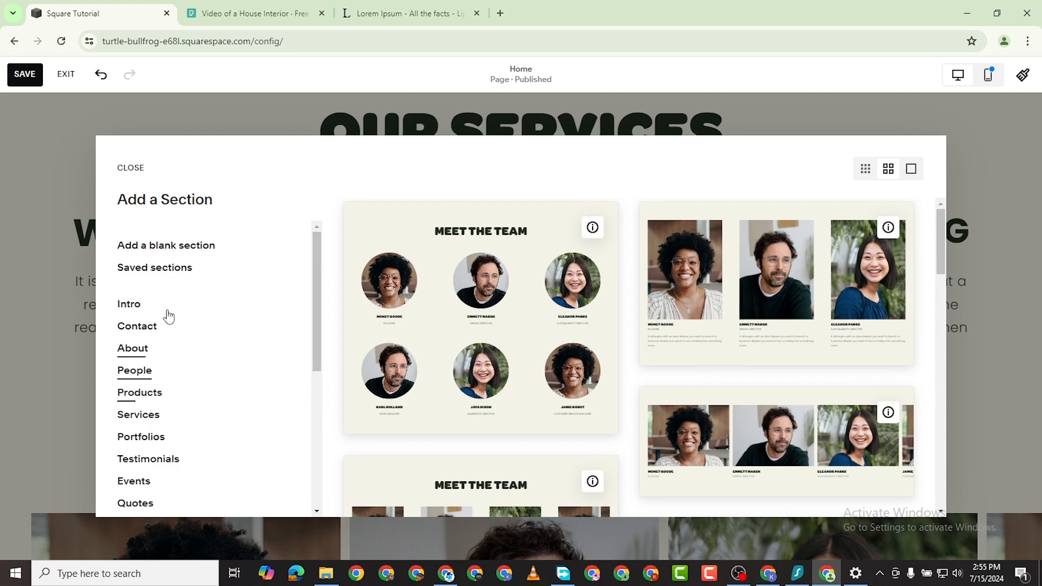
{"action": "scroll", "coordinate": [158, 379], "scroll_direction": "down", "scroll_amount": 1}
{"action": "scroll", "coordinate": [164, 405], "scroll_direction": "down", "scroll_amount": 2}
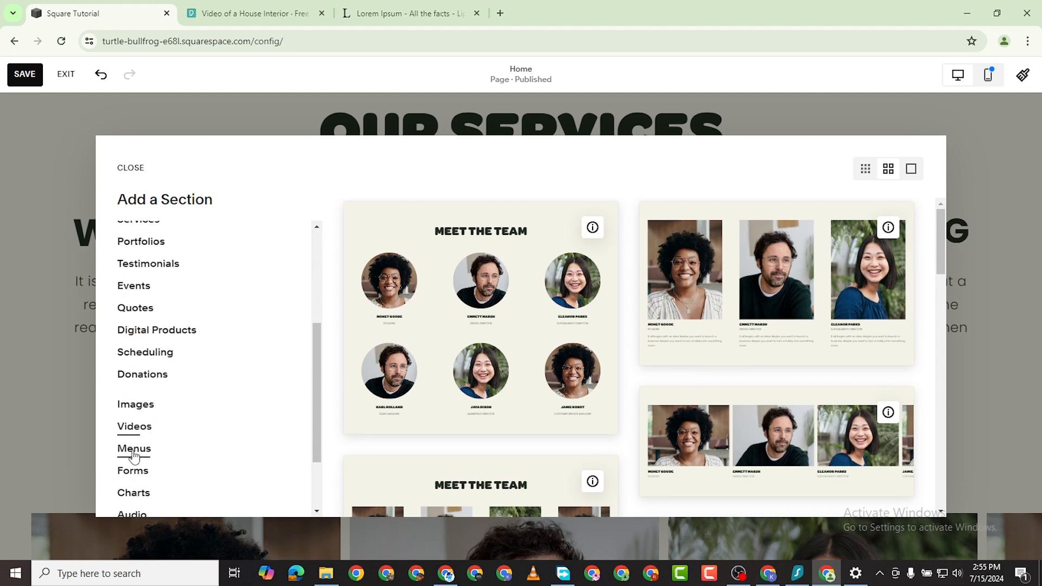
{"action": "scroll", "coordinate": [134, 457], "scroll_direction": "down", "scroll_amount": 2}
{"action": "scroll", "coordinate": [146, 422], "scroll_direction": "up", "scroll_amount": 1}
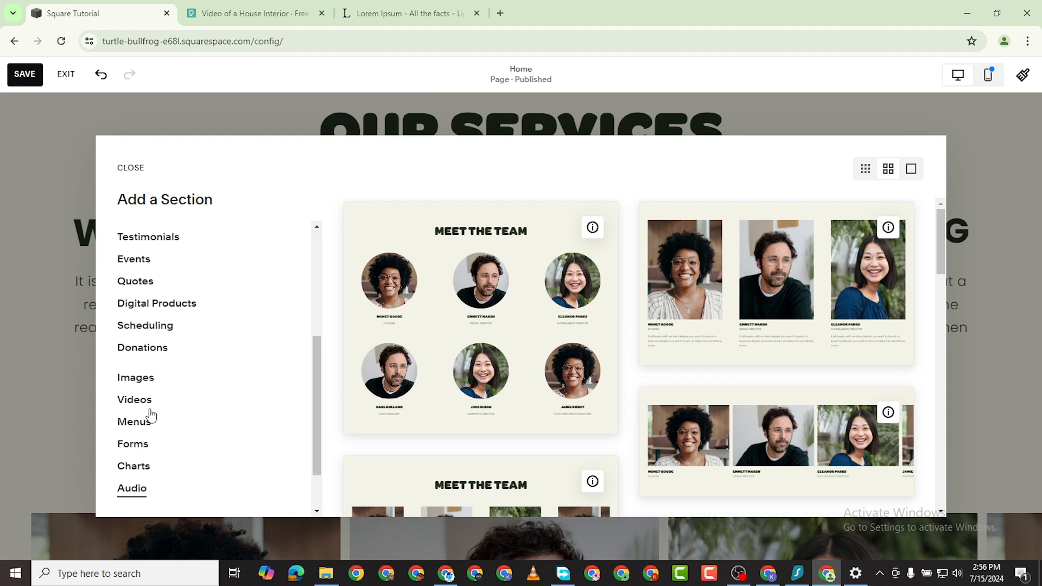
{"action": "scroll", "coordinate": [154, 413], "scroll_direction": "up", "scroll_amount": 1}
{"action": "scroll", "coordinate": [179, 326], "scroll_direction": "up", "scroll_amount": 1}
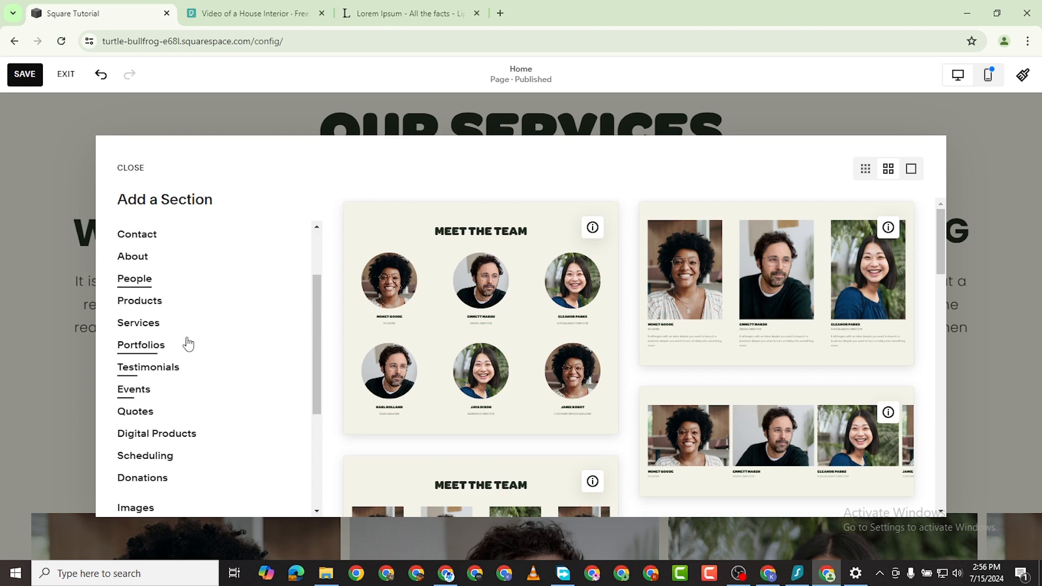
{"action": "scroll", "coordinate": [166, 407], "scroll_direction": "down", "scroll_amount": 2}
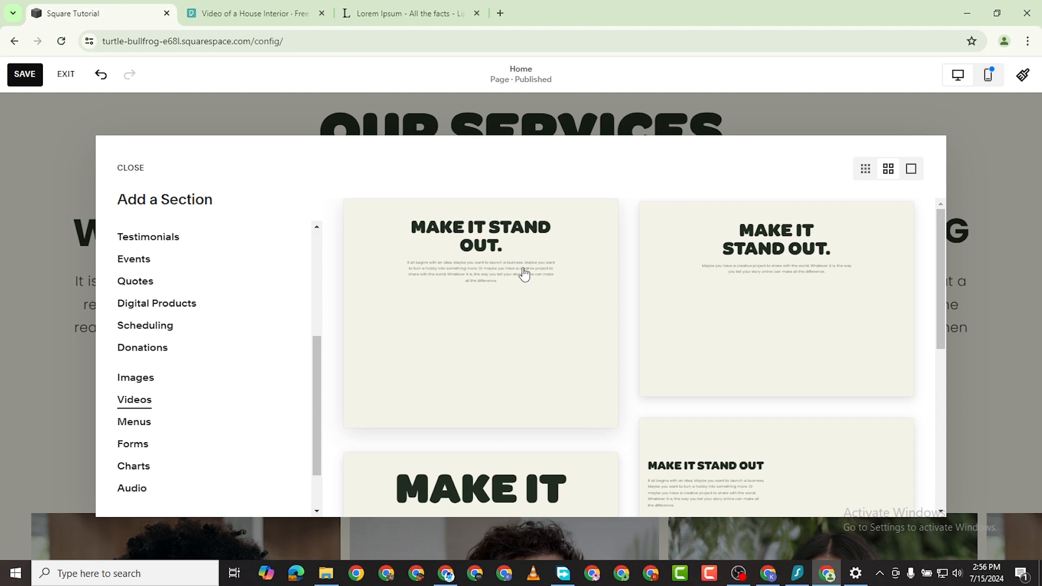
Add the video layout with a full-width video above a centered "MAKE IT STAND OUT" heading and paragraph
{"action": "scroll", "coordinate": [495, 377], "scroll_direction": "down", "scroll_amount": 4}
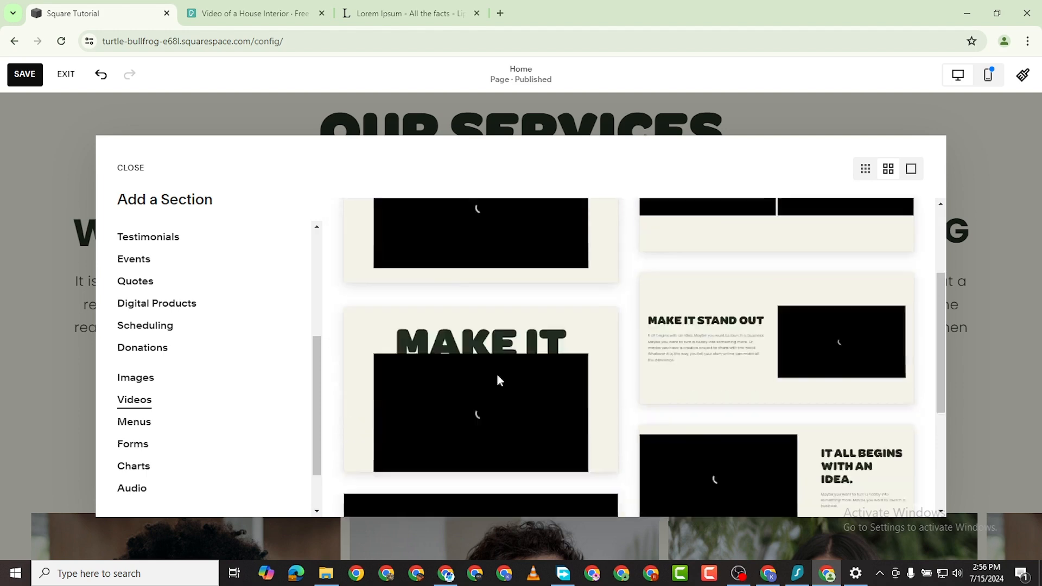
{"action": "scroll", "coordinate": [608, 364], "scroll_direction": "up", "scroll_amount": 4}
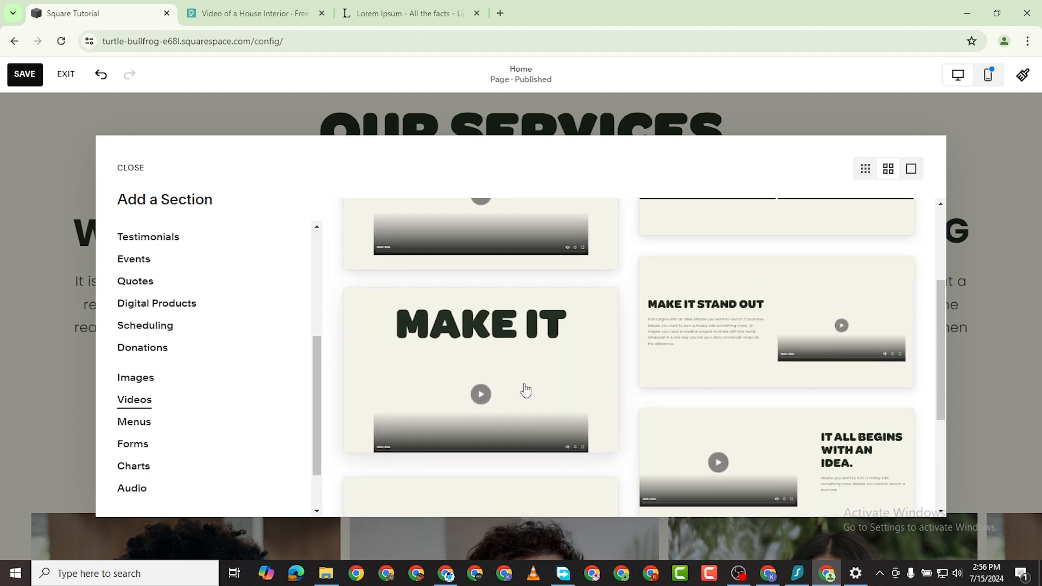
{"action": "scroll", "coordinate": [488, 343], "scroll_direction": "down", "scroll_amount": 5}
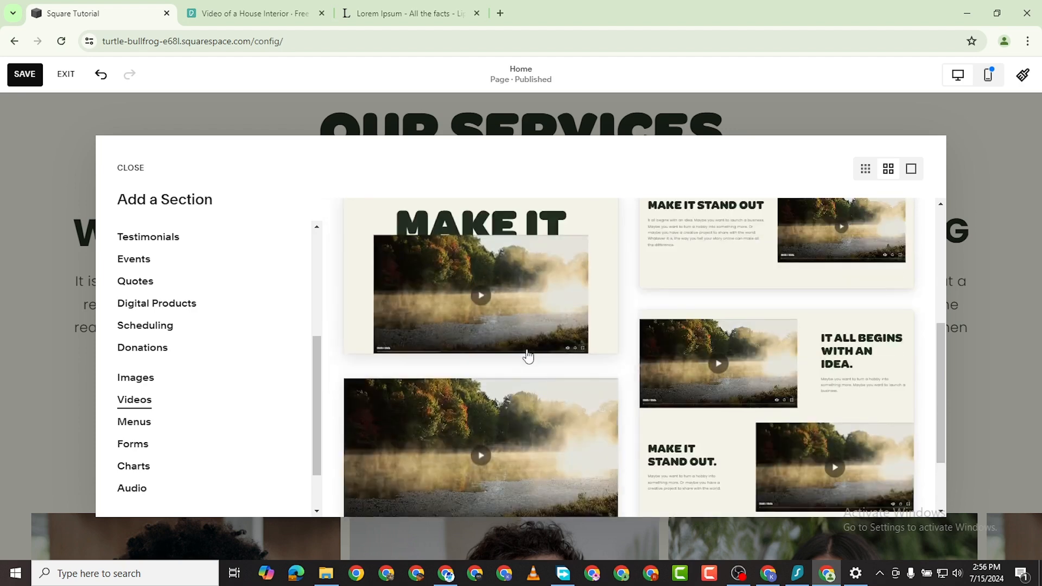
{"action": "scroll", "coordinate": [548, 401], "scroll_direction": "down", "scroll_amount": 2}
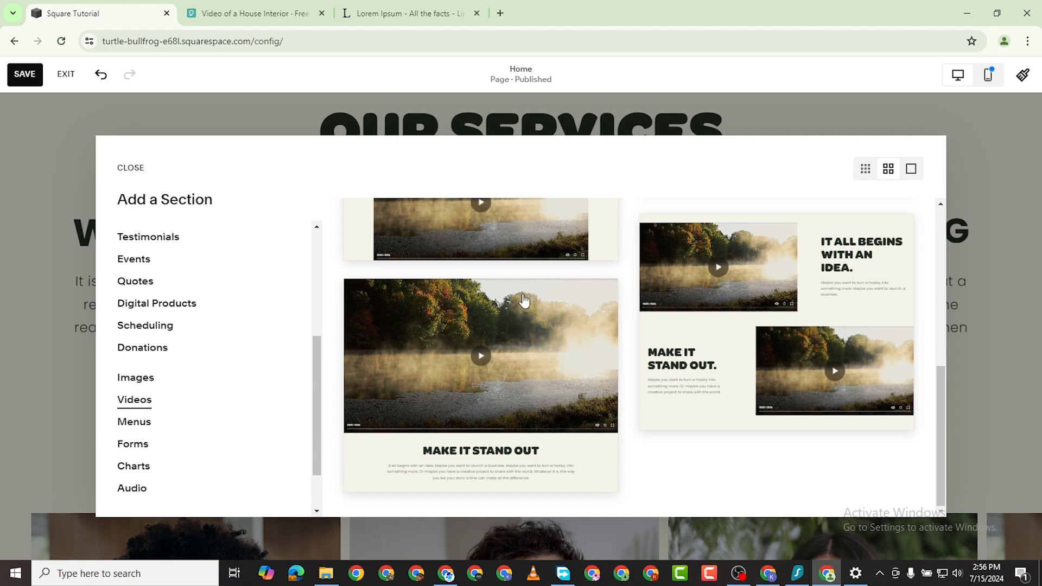
{"action": "left_click", "coordinate": [496, 461]}
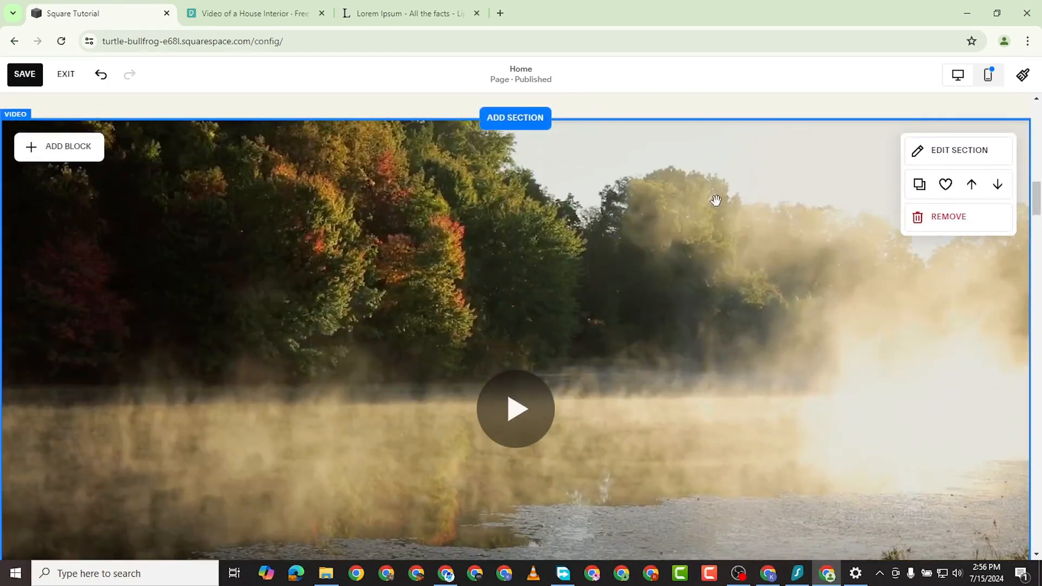
Replace the new section's placeholder video by uploading 7578552-hd_1280_720_30fps from the Downloads folder
{"action": "left_click", "coordinate": [332, 167]}
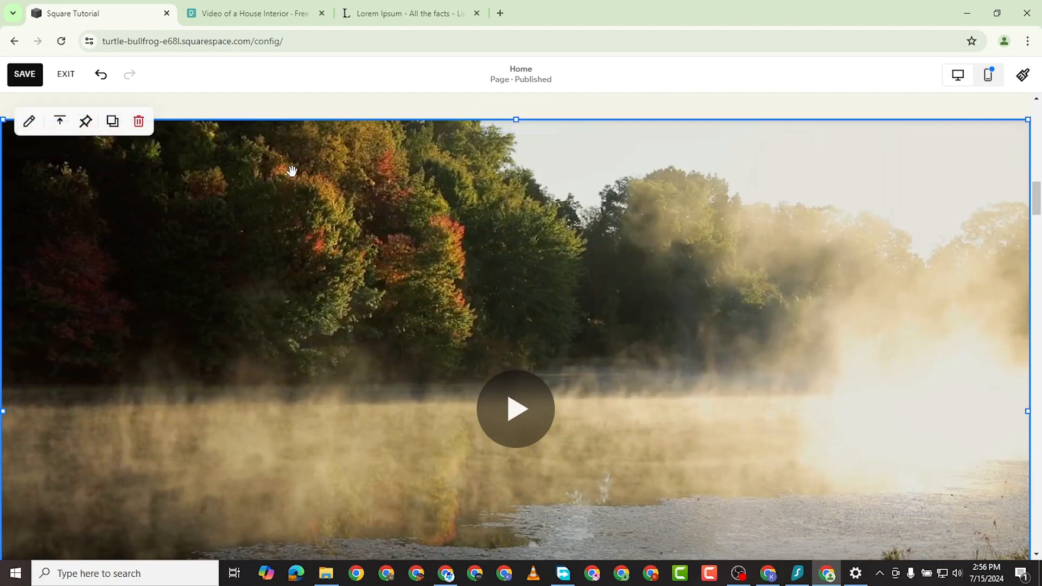
{"action": "double_click", "coordinate": [402, 375]}
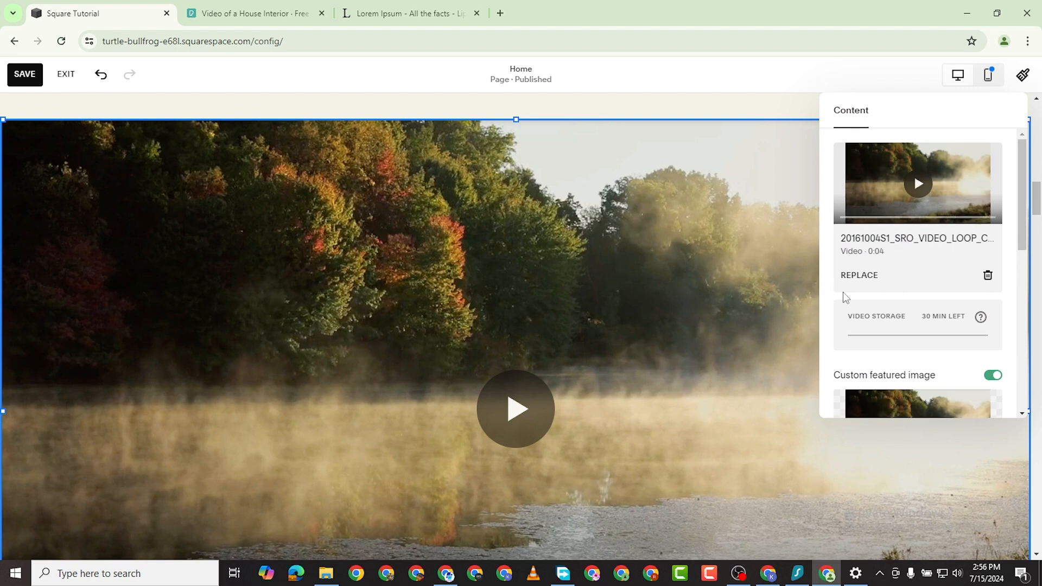
{"action": "left_click", "coordinate": [856, 277]}
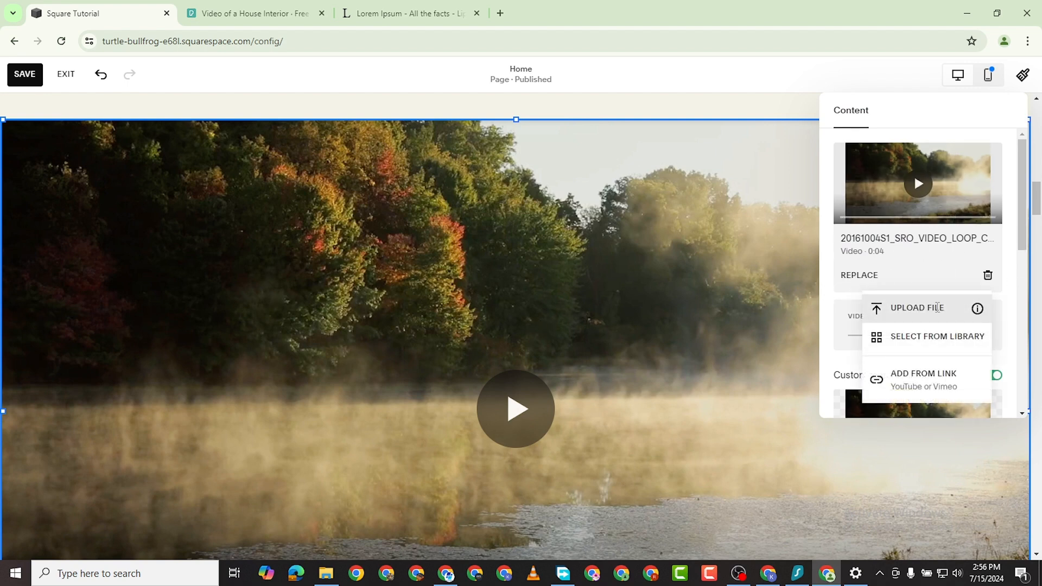
{"action": "left_click", "coordinate": [937, 308]}
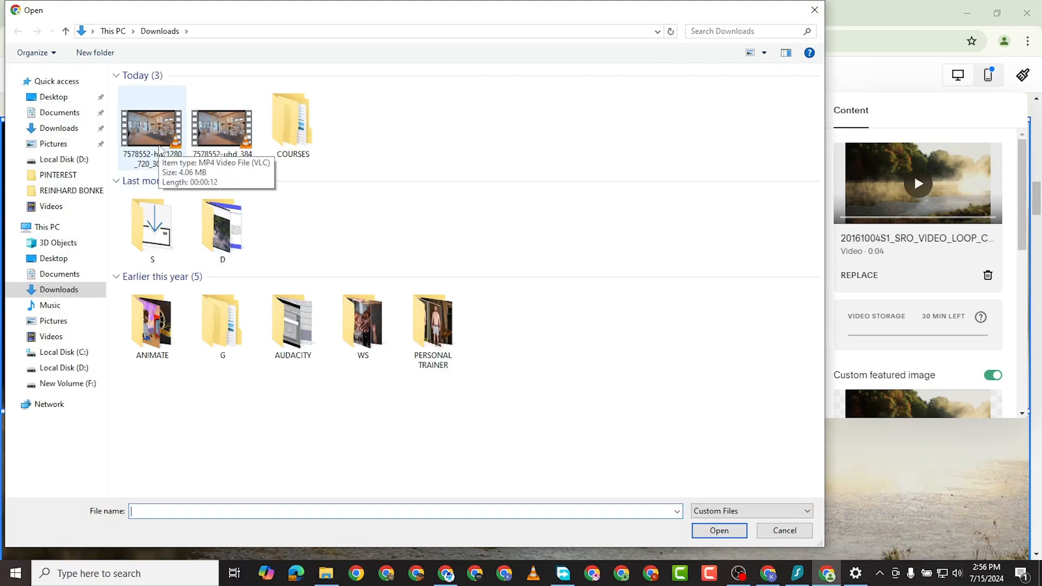
{"action": "left_click", "coordinate": [157, 133]}
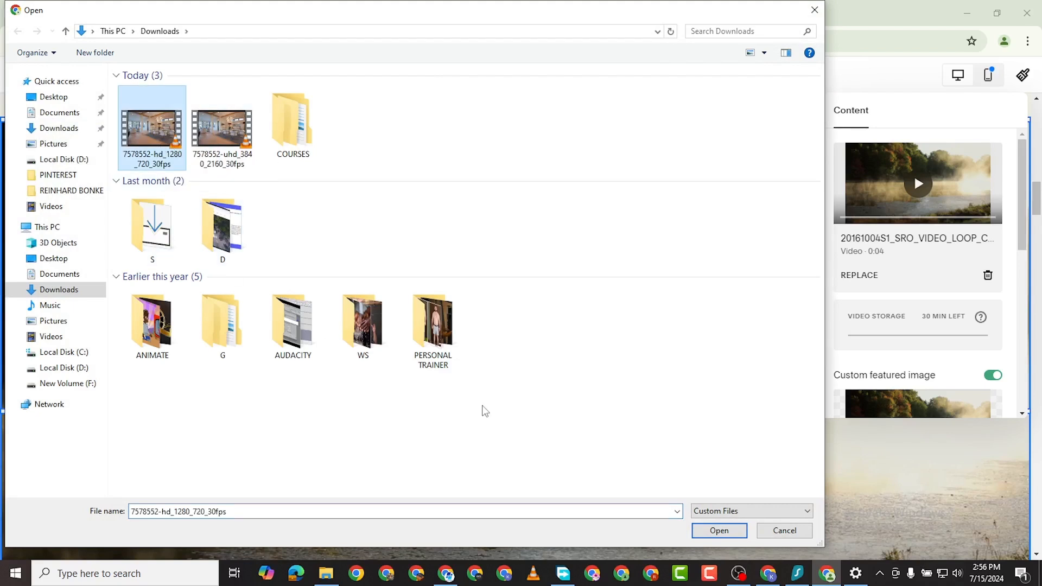
{"action": "left_click", "coordinate": [727, 530]}
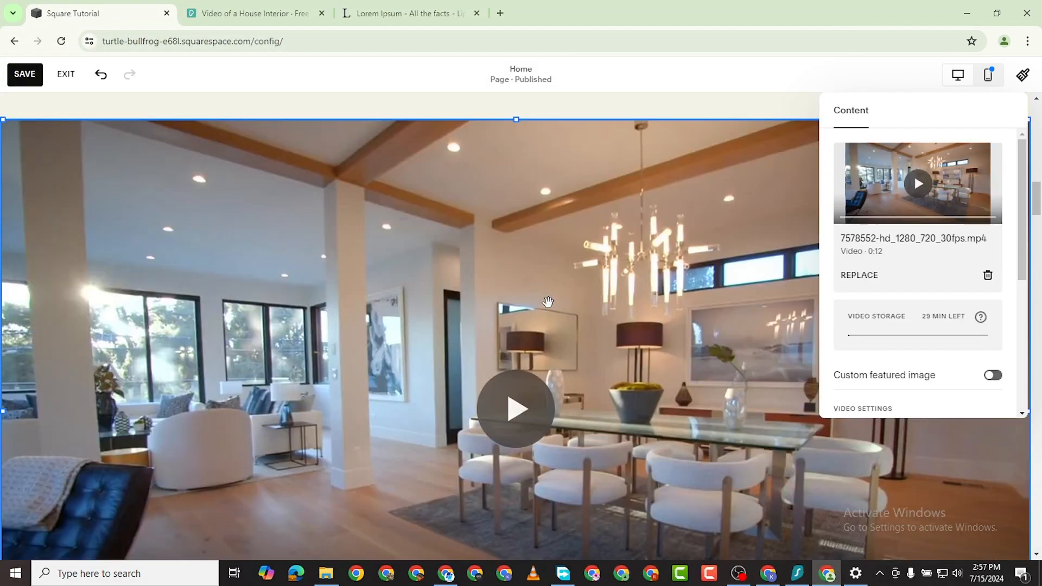
Look over the uploaded interior video in its section, close its content settings and save the Home page
{"action": "scroll", "coordinate": [540, 344], "scroll_direction": "down", "scroll_amount": 5}
{"action": "scroll", "coordinate": [542, 346], "scroll_direction": "up", "scroll_amount": 2}
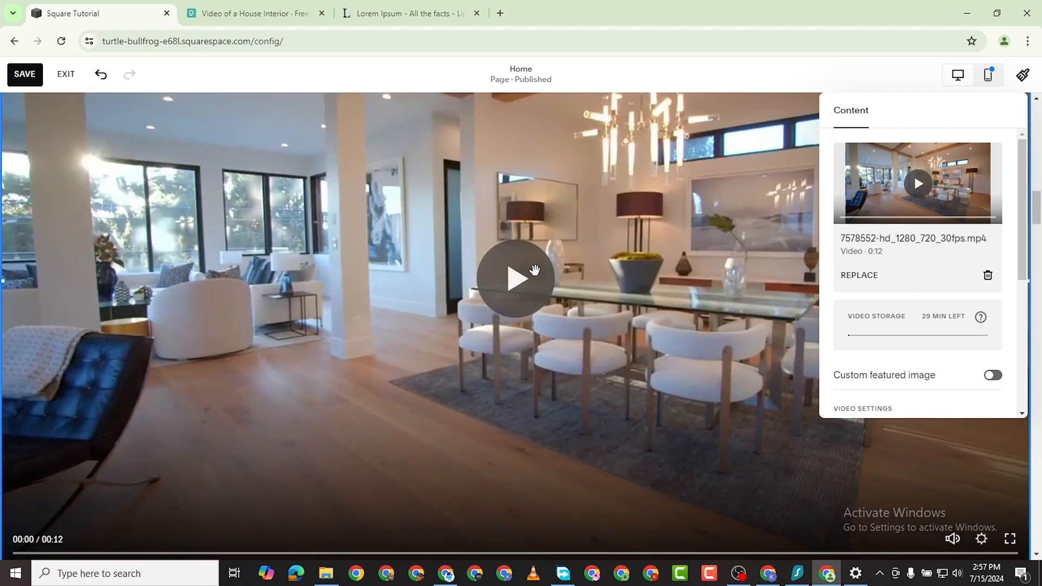
{"action": "scroll", "coordinate": [817, 184], "scroll_direction": "up", "scroll_amount": 5}
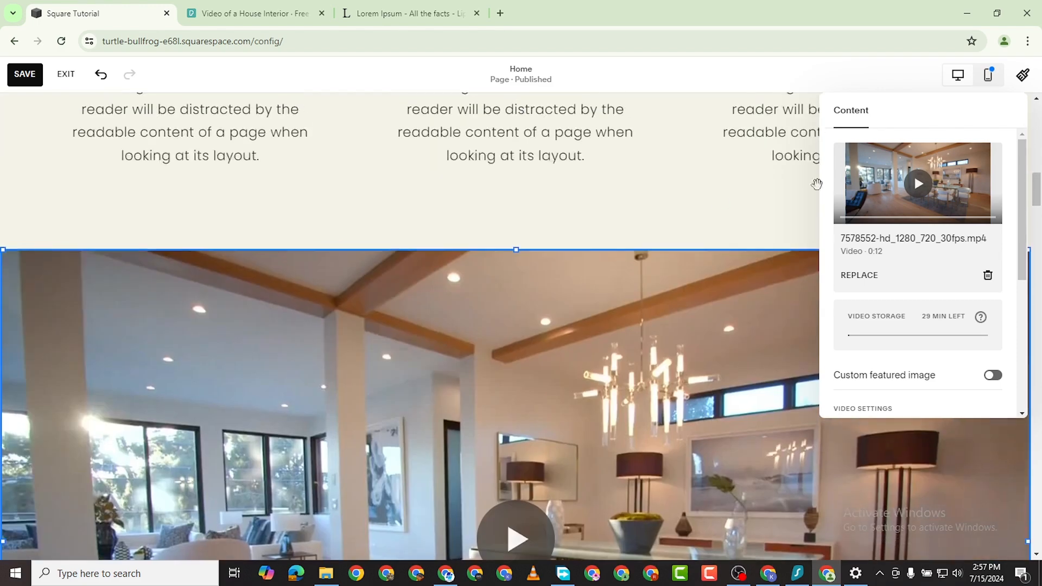
{"action": "scroll", "coordinate": [135, 192], "scroll_direction": "down", "scroll_amount": 4}
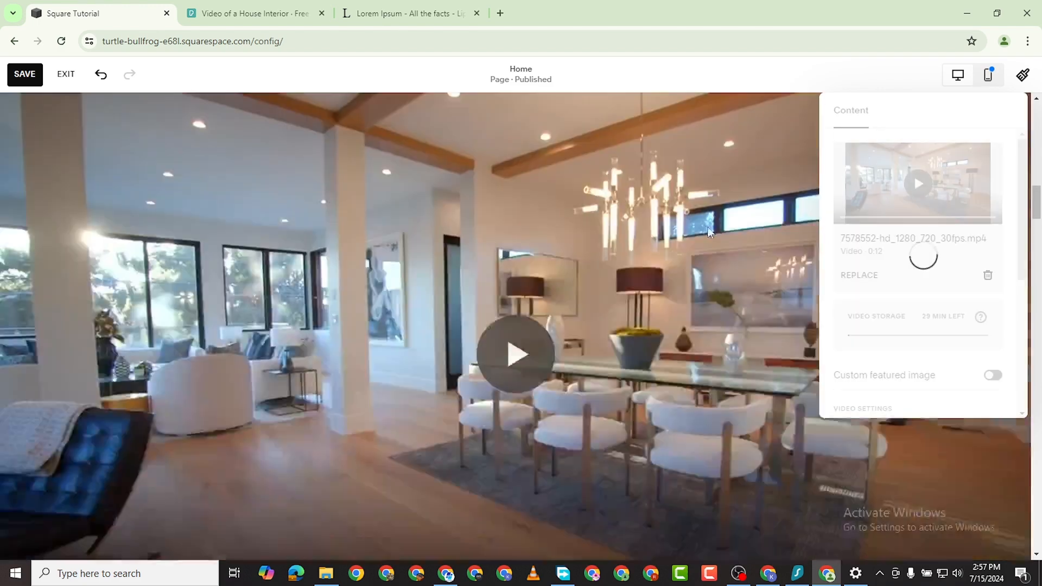
{"action": "scroll", "coordinate": [653, 231], "scroll_direction": "down", "scroll_amount": 1}
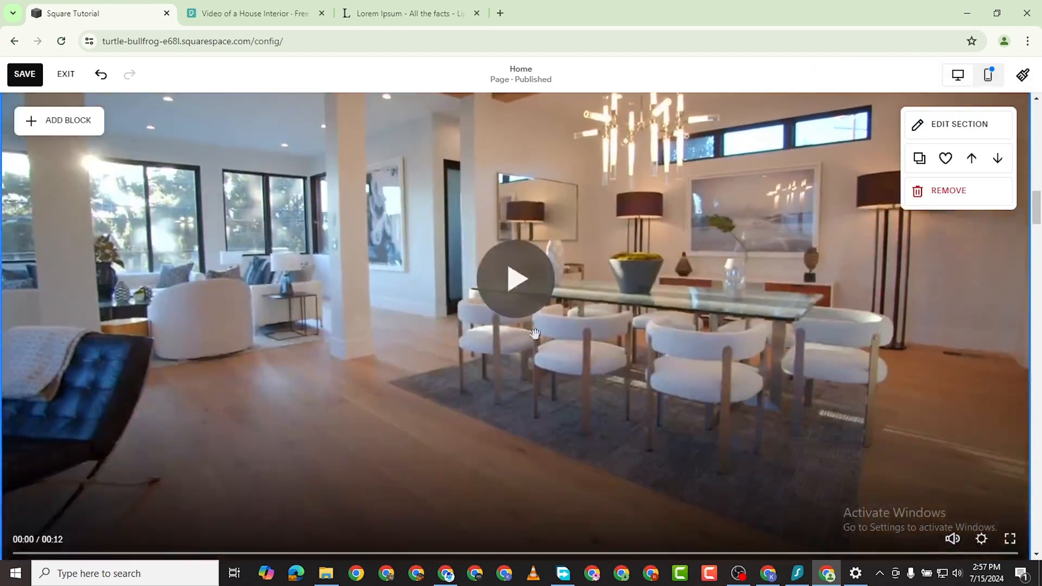
{"action": "left_click", "coordinate": [519, 281]}
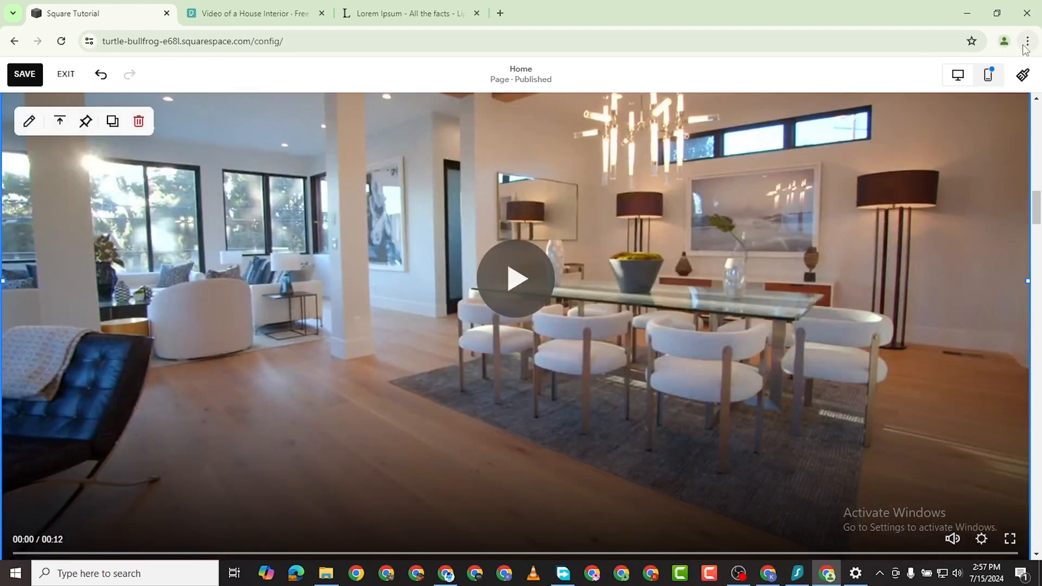
{"action": "left_click", "coordinate": [957, 76]}
{"action": "scroll", "coordinate": [16, 163], "scroll_direction": "down", "scroll_amount": 3}
{"action": "left_click", "coordinate": [25, 74]}
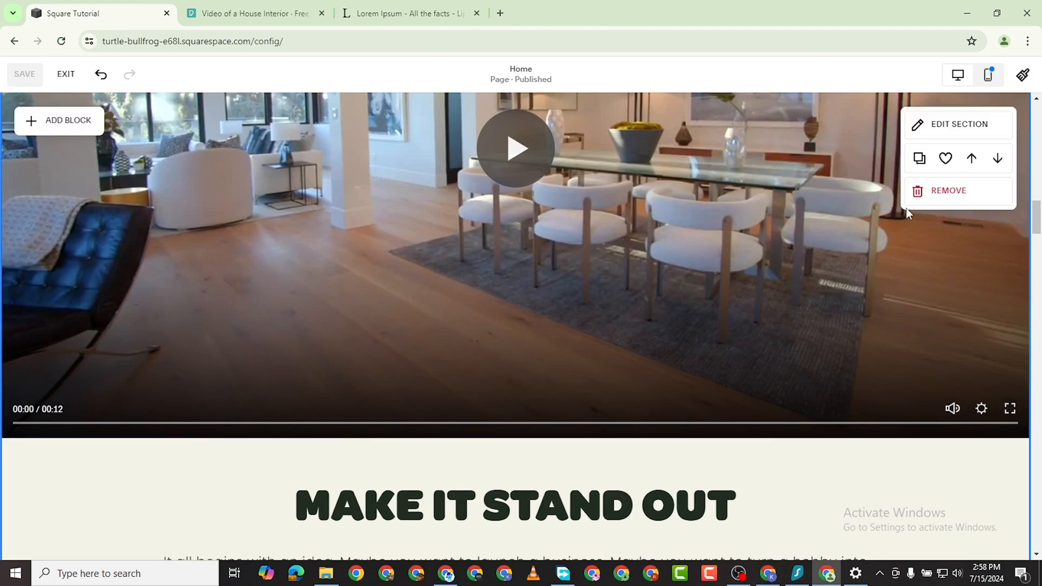
Check the video section against its neighbouring sections, try to play the video, and leave editing mode for the page preview
{"action": "scroll", "coordinate": [907, 207], "scroll_direction": "up", "scroll_amount": 2}
{"action": "scroll", "coordinate": [702, 191], "scroll_direction": "down", "scroll_amount": 4}
{"action": "scroll", "coordinate": [314, 242], "scroll_direction": "up", "scroll_amount": 5}
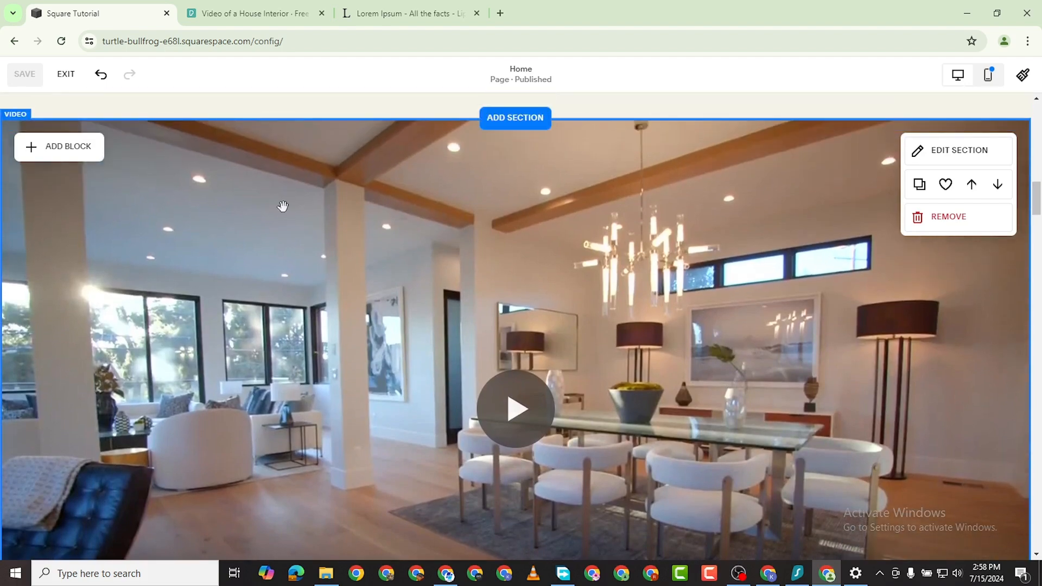
{"action": "scroll", "coordinate": [164, 191], "scroll_direction": "up", "scroll_amount": 5}
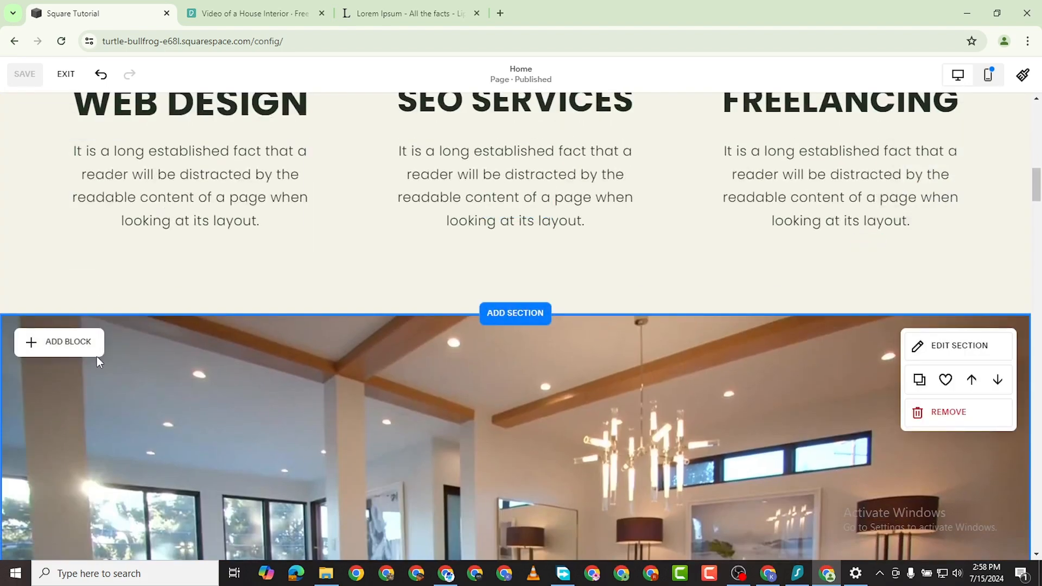
{"action": "scroll", "coordinate": [97, 357], "scroll_direction": "down", "scroll_amount": 4}
{"action": "left_click", "coordinate": [520, 408]}
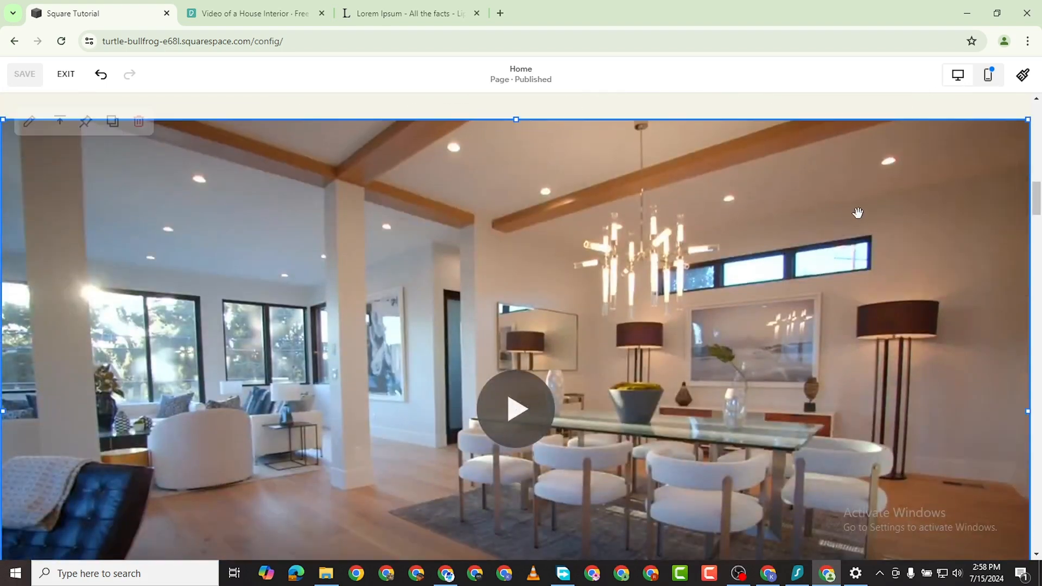
{"action": "scroll", "coordinate": [394, 314], "scroll_direction": "down", "scroll_amount": 5}
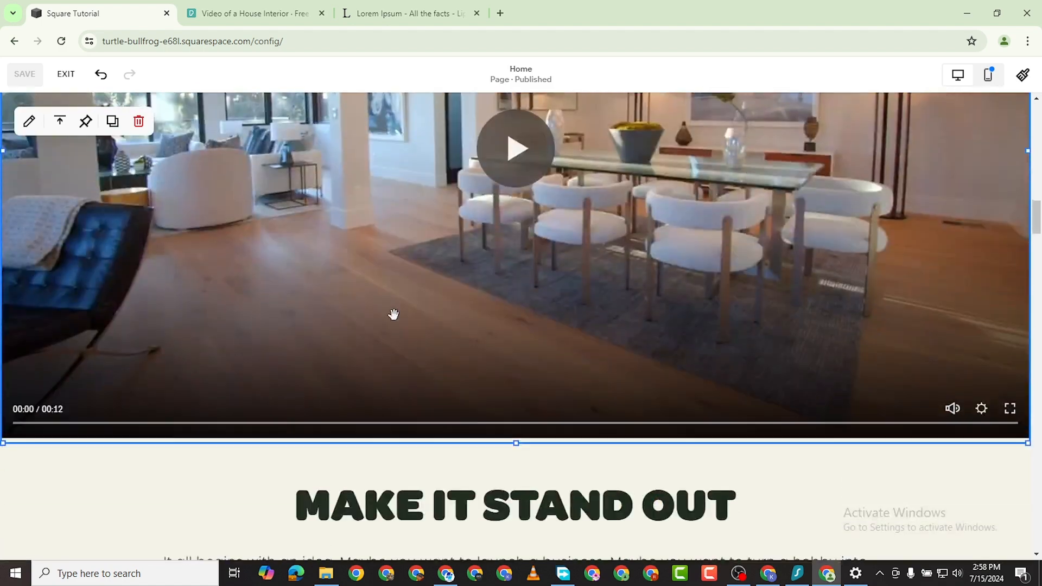
{"action": "key", "text": "Escape"}
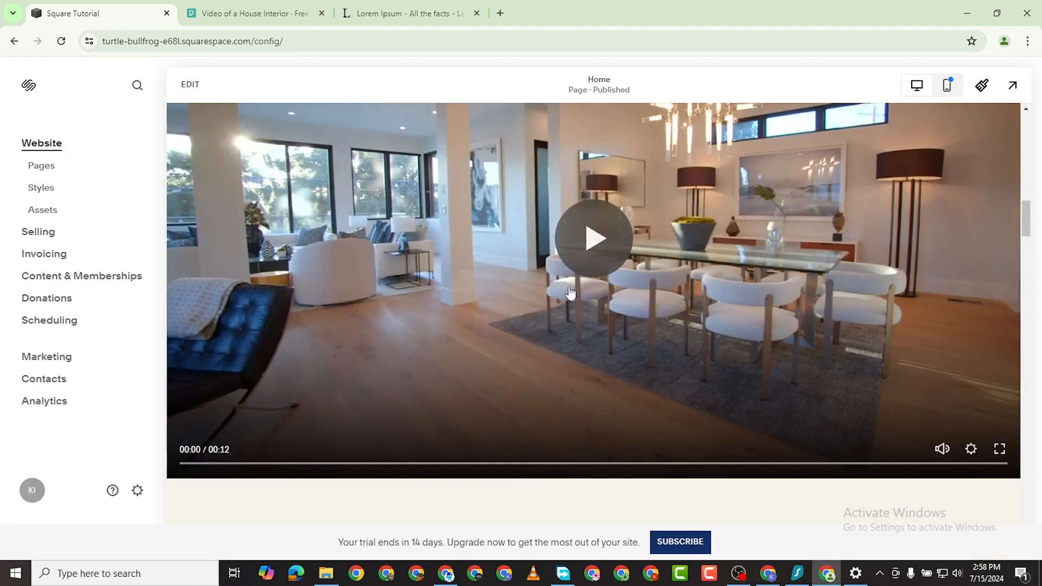
Play the interior video in the page preview, look over its section while it runs, and return to editing the page
{"action": "left_click", "coordinate": [602, 241]}
{"action": "scroll", "coordinate": [672, 389], "scroll_direction": "up", "scroll_amount": 1}
{"action": "scroll", "coordinate": [832, 332], "scroll_direction": "down", "scroll_amount": 4}
{"action": "scroll", "coordinate": [834, 336], "scroll_direction": "up", "scroll_amount": 5}
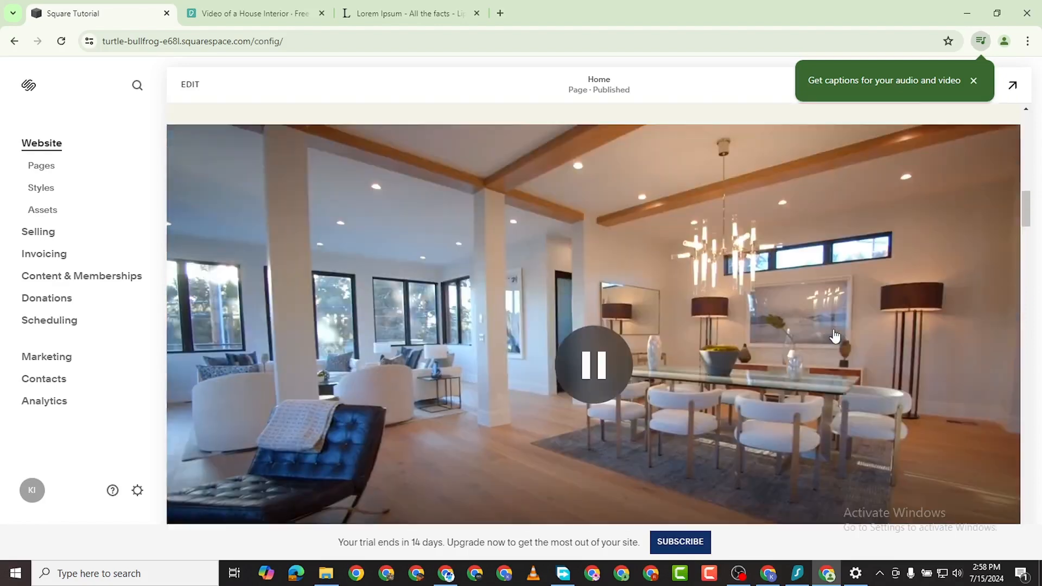
{"action": "scroll", "coordinate": [833, 333], "scroll_direction": "up", "scroll_amount": 4}
{"action": "scroll", "coordinate": [829, 331], "scroll_direction": "down", "scroll_amount": 1}
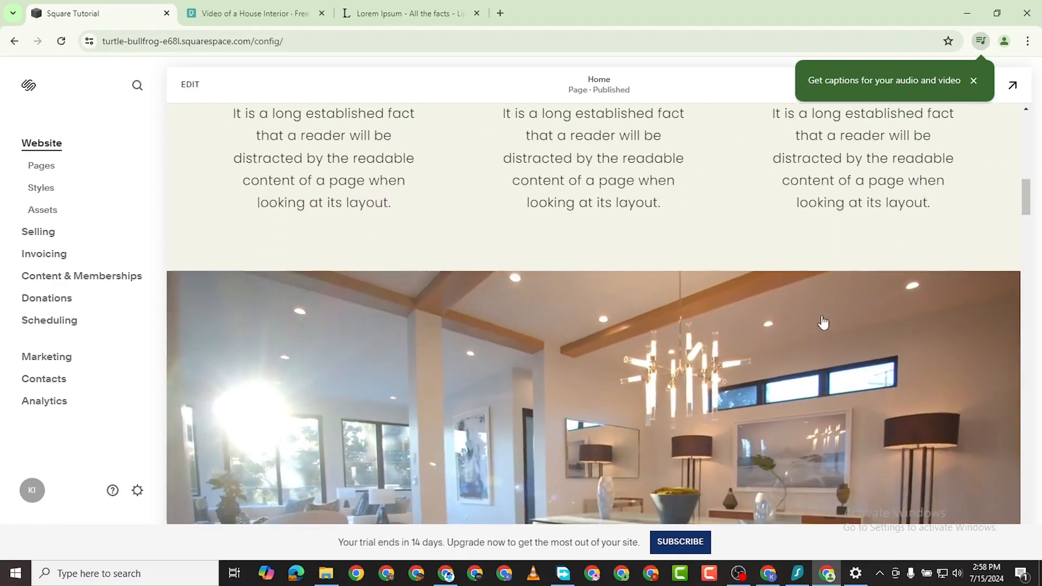
{"action": "scroll", "coordinate": [823, 322], "scroll_direction": "down", "scroll_amount": 6}
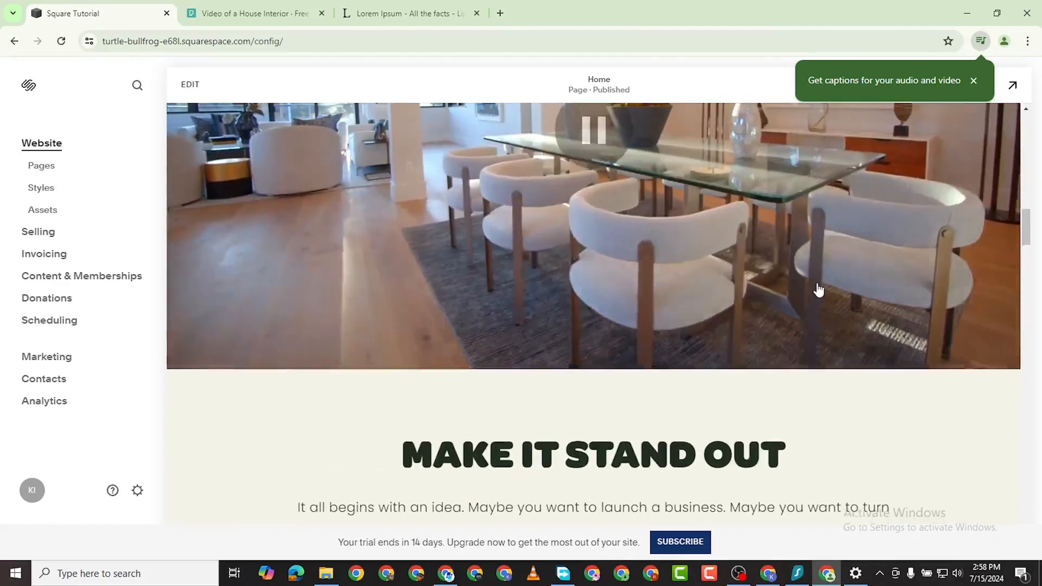
{"action": "scroll", "coordinate": [818, 290], "scroll_direction": "up", "scroll_amount": 5}
{"action": "scroll", "coordinate": [818, 290], "scroll_direction": "down", "scroll_amount": 2}
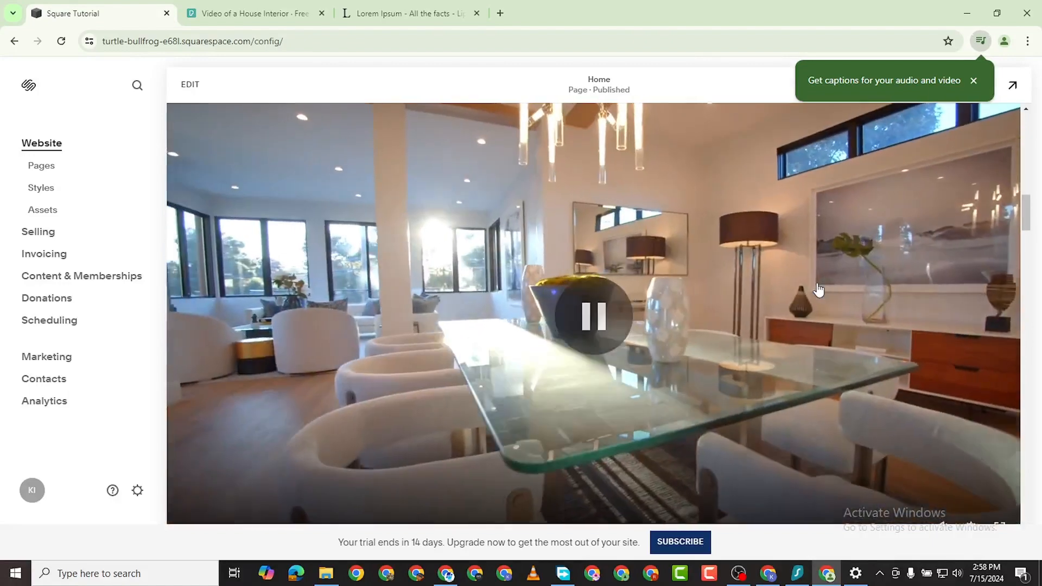
{"action": "scroll", "coordinate": [818, 291], "scroll_direction": "down", "scroll_amount": 5}
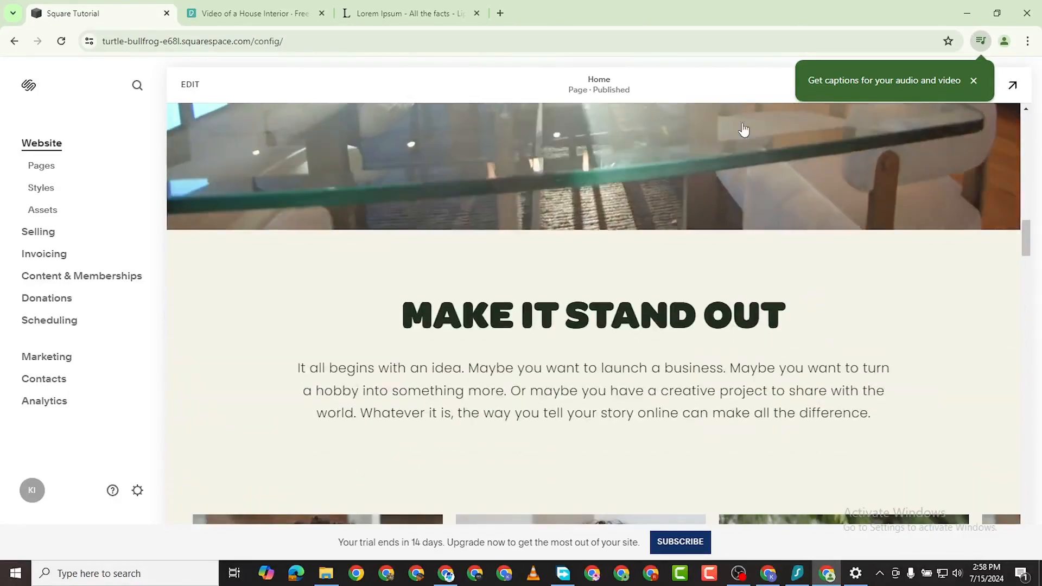
{"action": "left_click", "coordinate": [190, 84]}
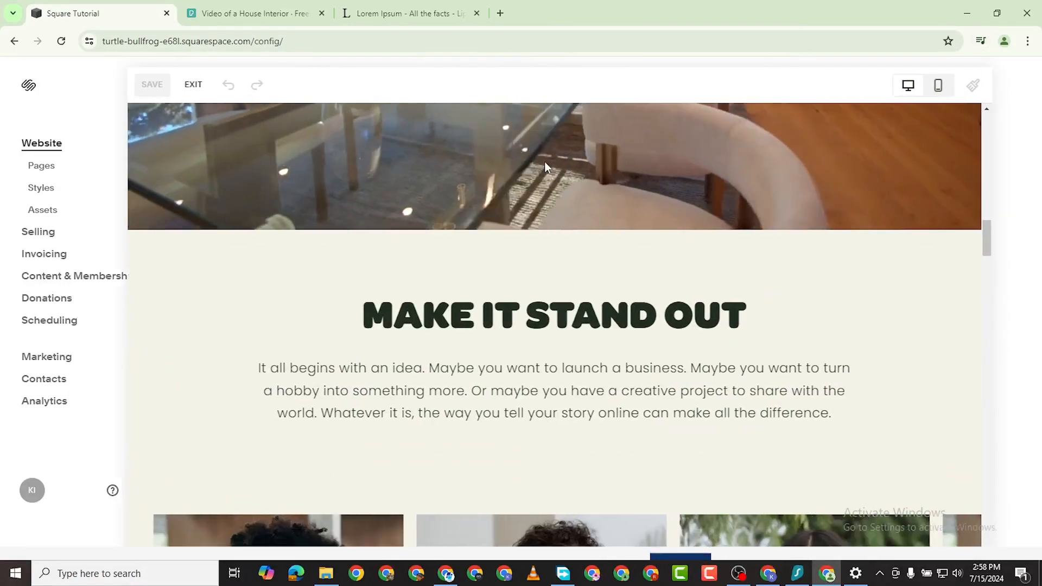
Look over the interior video section and its spacing to the services section above and the "Make It Stand Out" text below
{"action": "scroll", "coordinate": [353, 300], "scroll_direction": "down", "scroll_amount": 5}
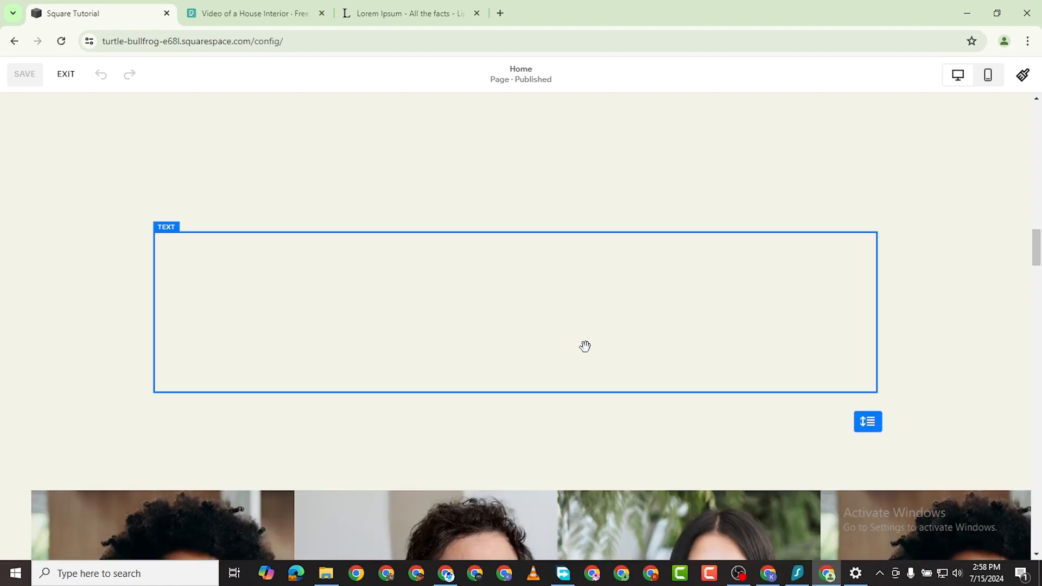
{"action": "scroll", "coordinate": [605, 366], "scroll_direction": "up", "scroll_amount": 10}
{"action": "scroll", "coordinate": [605, 364], "scroll_direction": "up", "scroll_amount": 5}
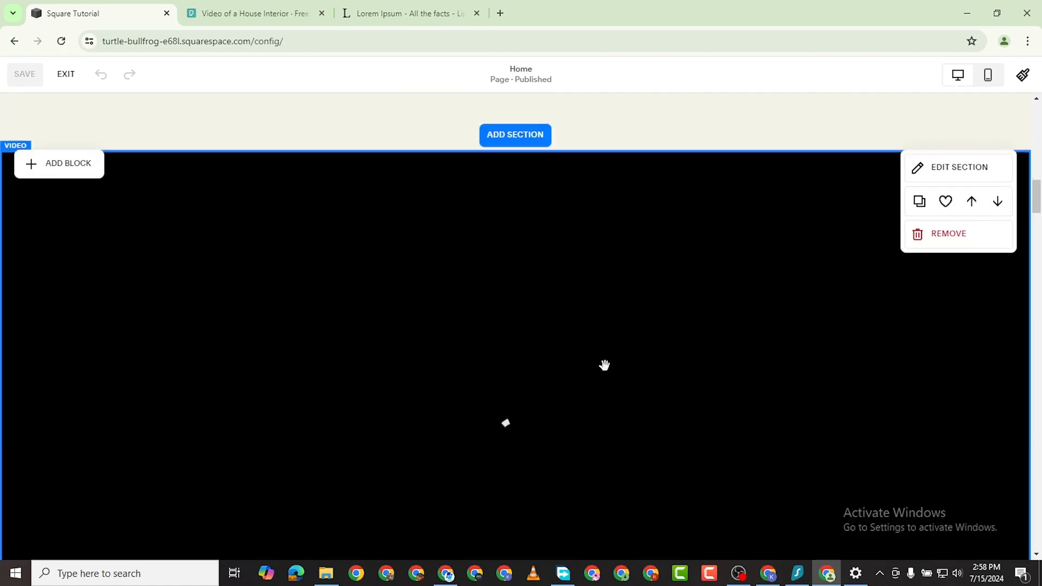
{"action": "scroll", "coordinate": [815, 425], "scroll_direction": "down", "scroll_amount": 8}
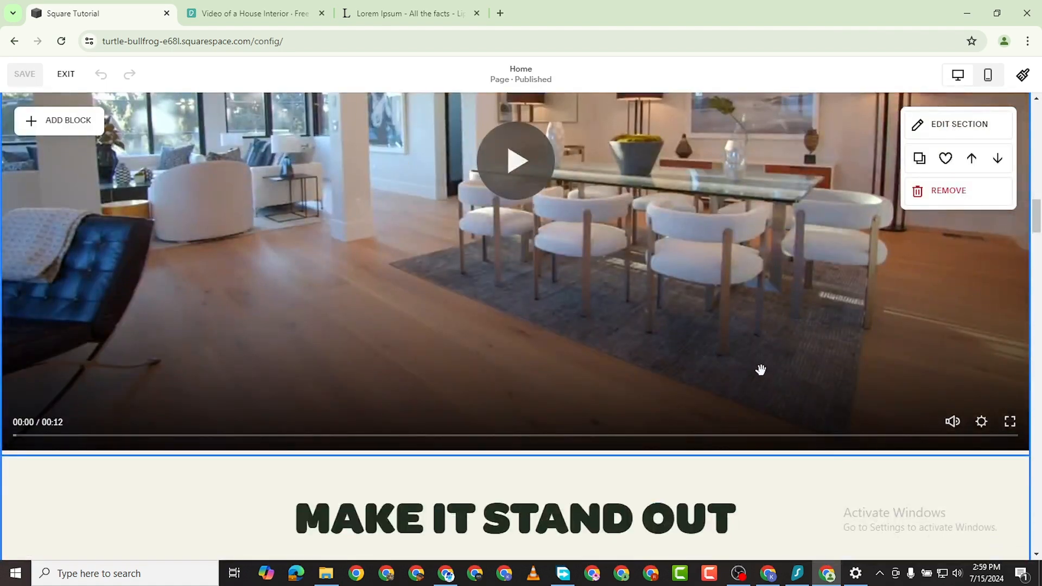
{"action": "scroll", "coordinate": [718, 372], "scroll_direction": "up", "scroll_amount": 5}
{"action": "left_click", "coordinate": [326, 207]}
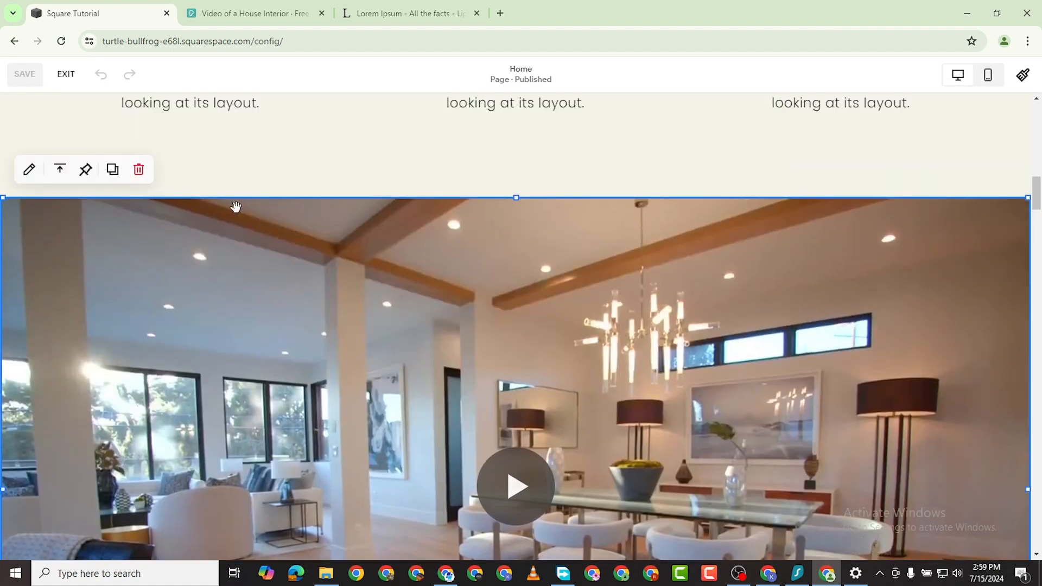
{"action": "scroll", "coordinate": [824, 364], "scroll_direction": "down", "scroll_amount": 9}
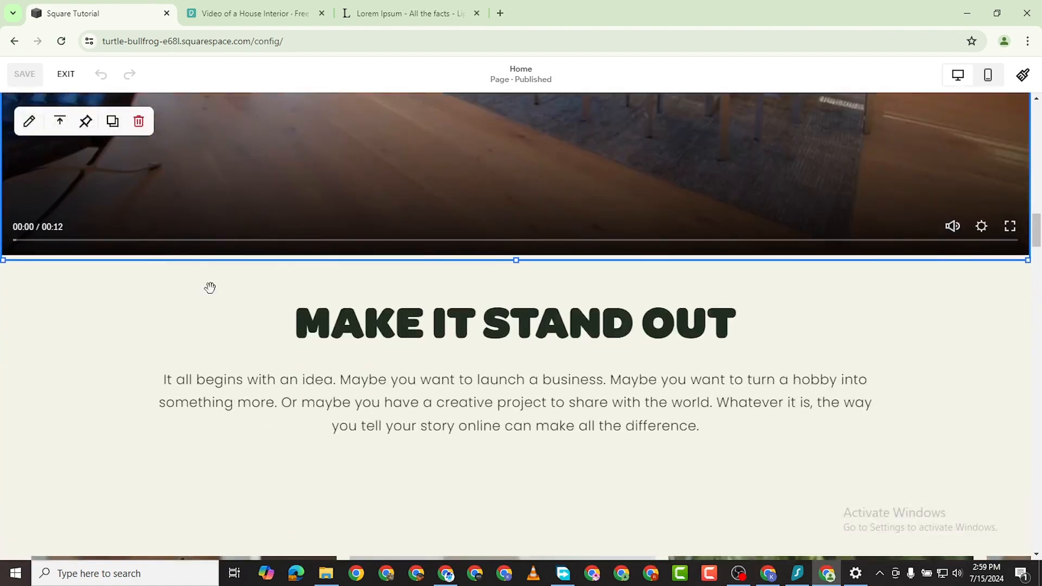
{"action": "scroll", "coordinate": [210, 287], "scroll_direction": "up", "scroll_amount": 10}
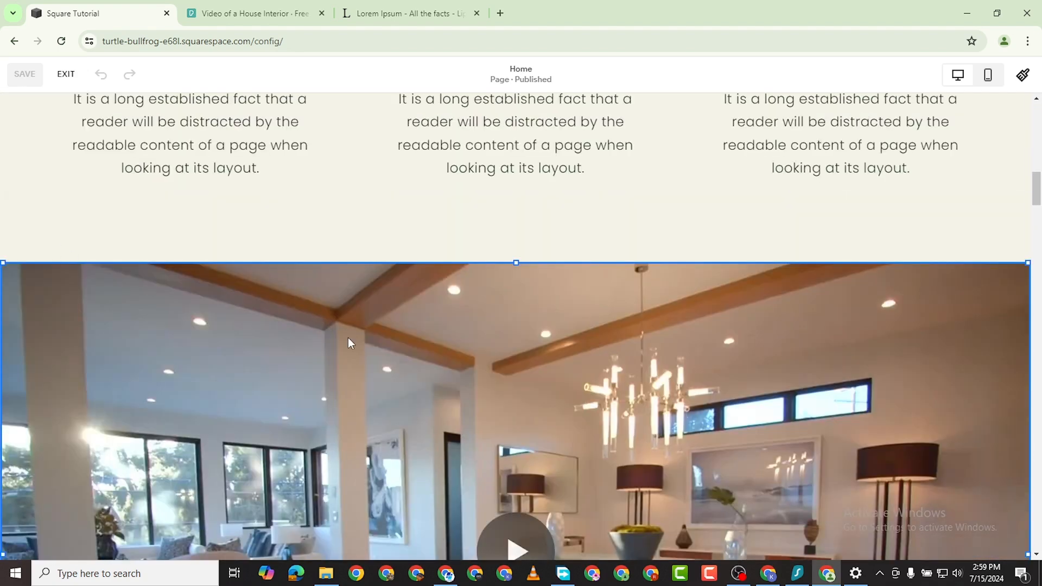
Review the interior video's content settings, including mute, loop and the player control choices, keeping player controls on All
{"action": "double_click", "coordinate": [621, 345]}
{"action": "scroll", "coordinate": [930, 467], "scroll_direction": "down", "scroll_amount": 5}
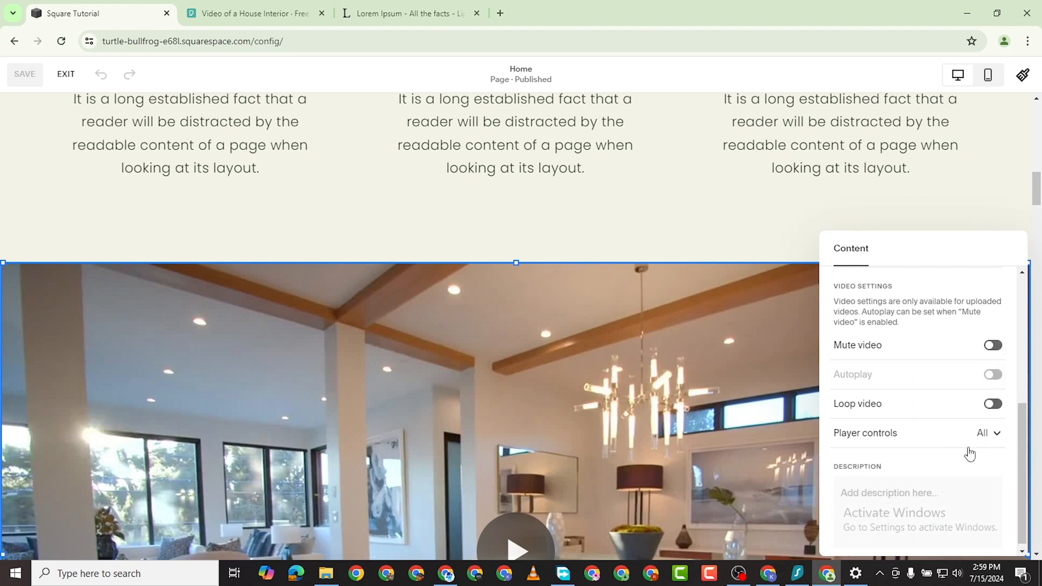
{"action": "scroll", "coordinate": [977, 445], "scroll_direction": "down", "scroll_amount": 1}
{"action": "left_click", "coordinate": [998, 429]}
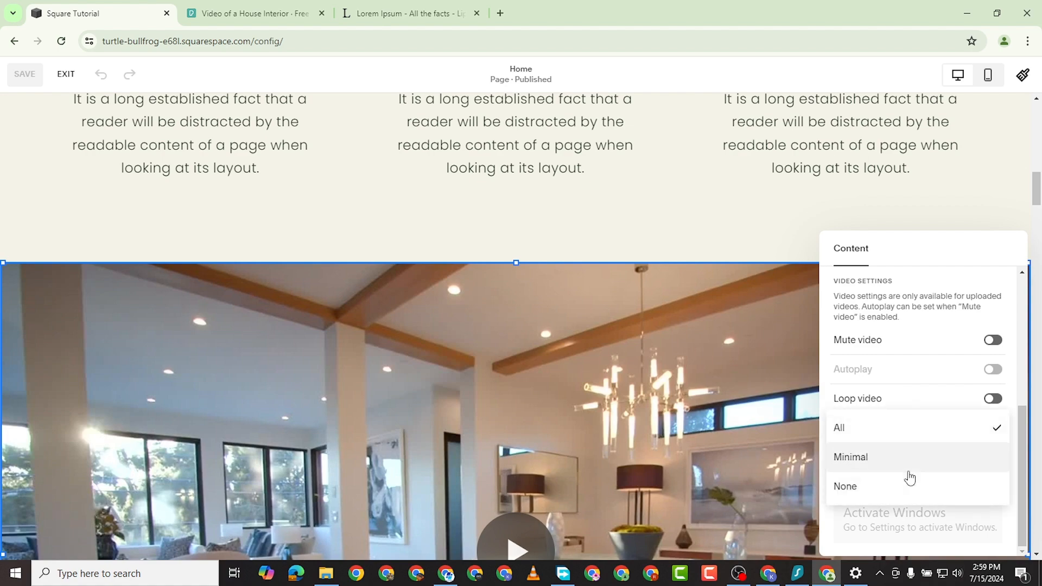
{"action": "left_click", "coordinate": [869, 435]}
{"action": "scroll", "coordinate": [479, 465], "scroll_direction": "up", "scroll_amount": 4}
{"action": "scroll", "coordinate": [358, 418], "scroll_direction": "down", "scroll_amount": 11}
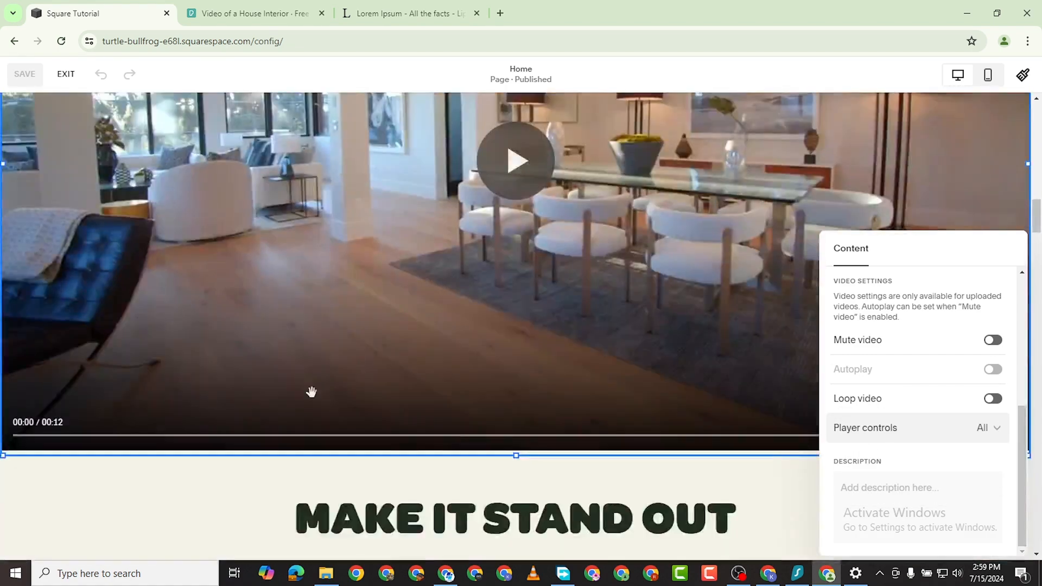
{"action": "scroll", "coordinate": [944, 325], "scroll_direction": "up", "scroll_amount": 3}
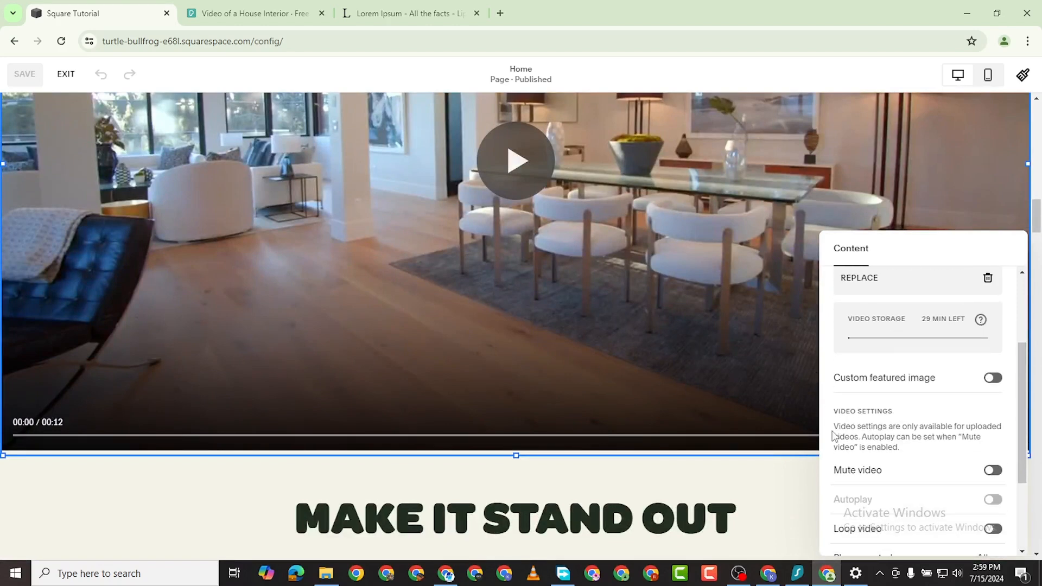
{"action": "scroll", "coordinate": [948, 321], "scroll_direction": "down", "scroll_amount": 3}
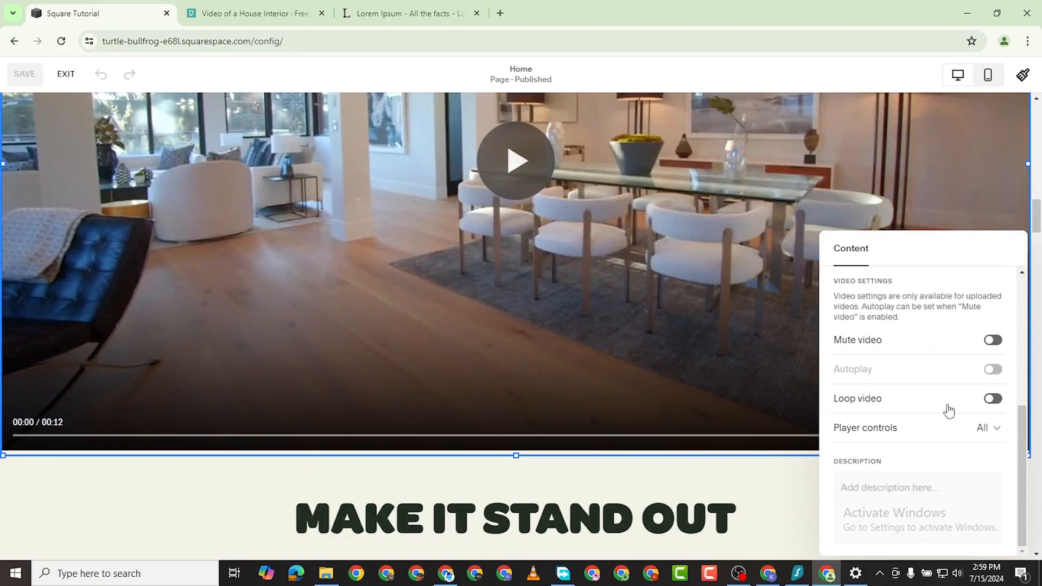
{"action": "scroll", "coordinate": [944, 459], "scroll_direction": "up", "scroll_amount": 5}
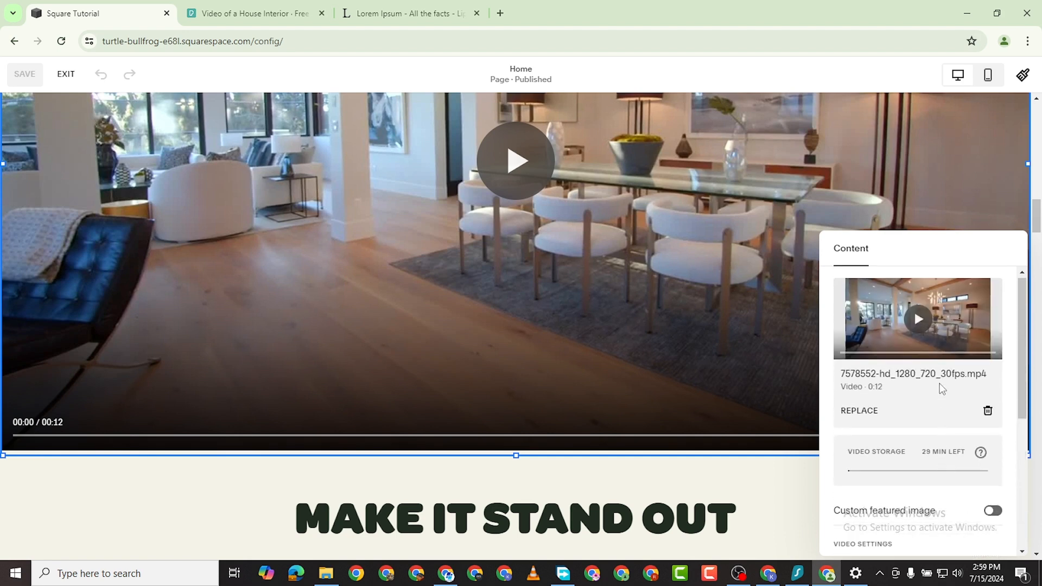
Remove the "Make It Stand Out" text block beneath the video and check the remaining gap above the team section
{"action": "left_click", "coordinate": [261, 493]}
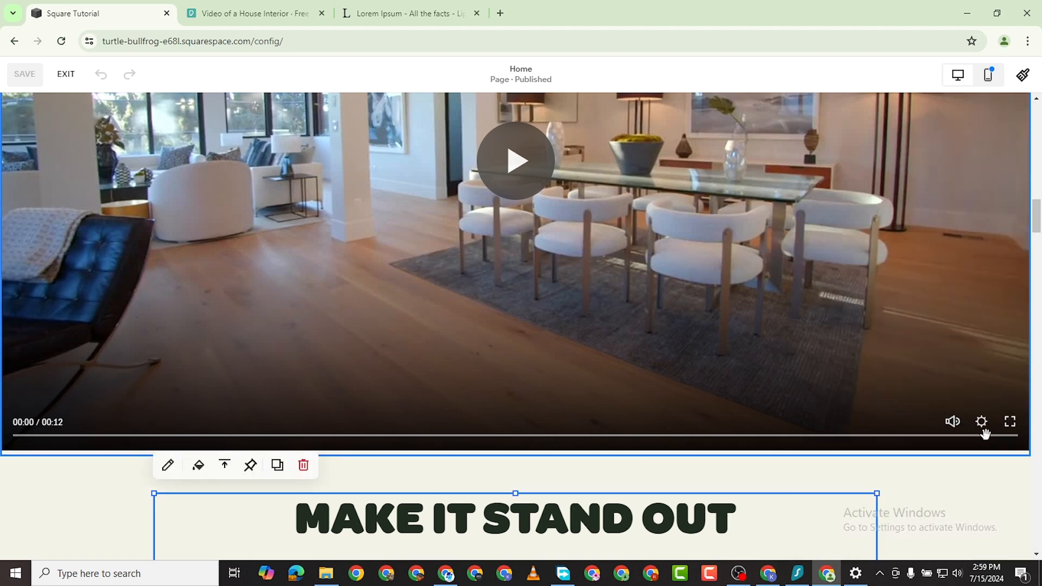
{"action": "scroll", "coordinate": [582, 428], "scroll_direction": "down", "scroll_amount": 5}
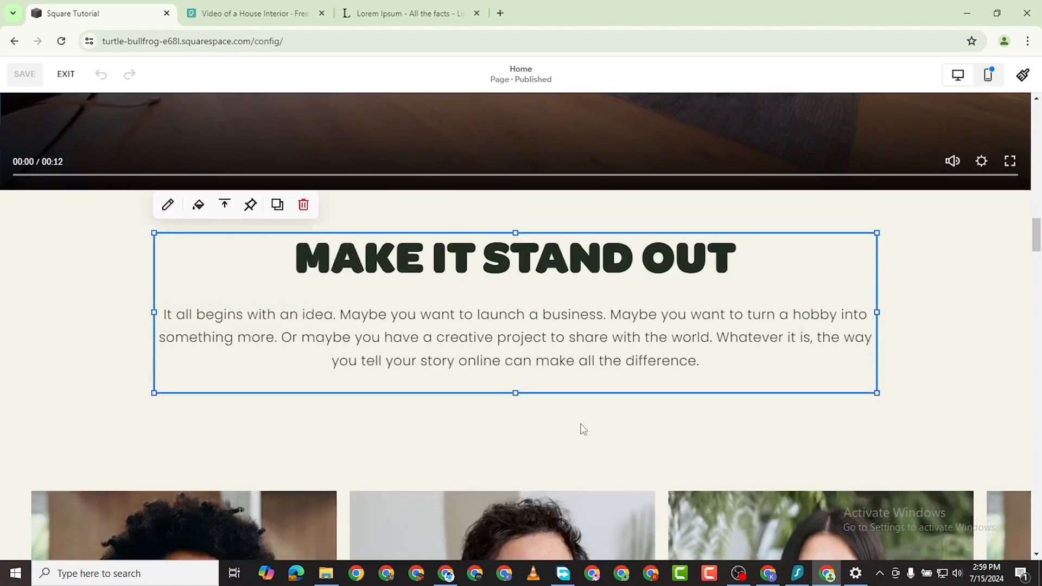
{"action": "scroll", "coordinate": [575, 369], "scroll_direction": "down", "scroll_amount": 2}
{"action": "scroll", "coordinate": [555, 310], "scroll_direction": "up", "scroll_amount": 2}
{"action": "left_click", "coordinate": [822, 240]}
{"action": "left_click", "coordinate": [707, 198]}
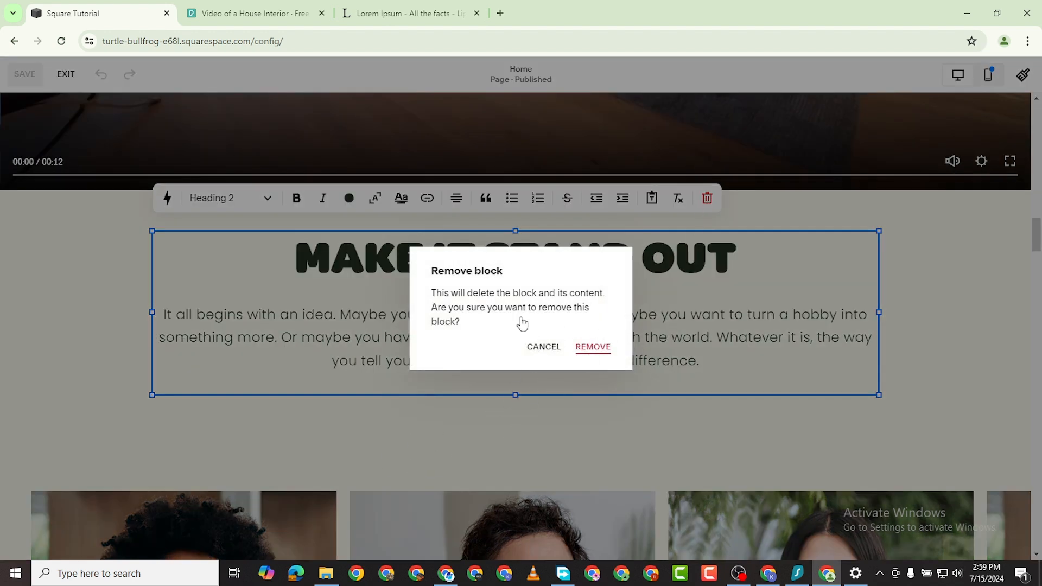
{"action": "left_click", "coordinate": [600, 345]}
{"action": "scroll", "coordinate": [445, 293], "scroll_direction": "up", "scroll_amount": 5}
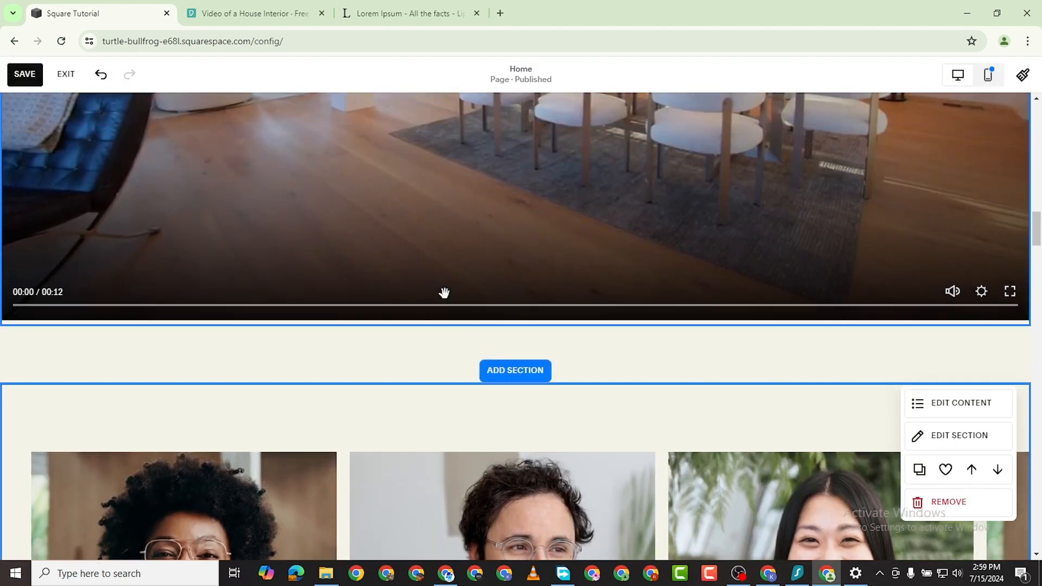
{"action": "scroll", "coordinate": [711, 365], "scroll_direction": "down", "scroll_amount": 2}
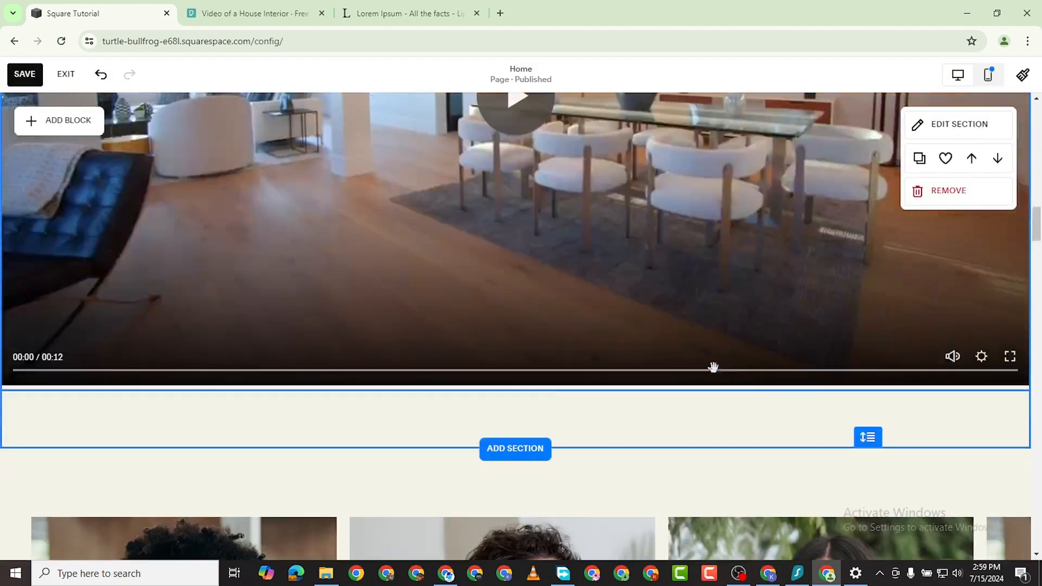
Add the Testimonials section titled "Make It Stand Out." with three centered round-photo quote cards between the video and team sections
{"action": "scroll", "coordinate": [437, 419], "scroll_direction": "down", "scroll_amount": 3}
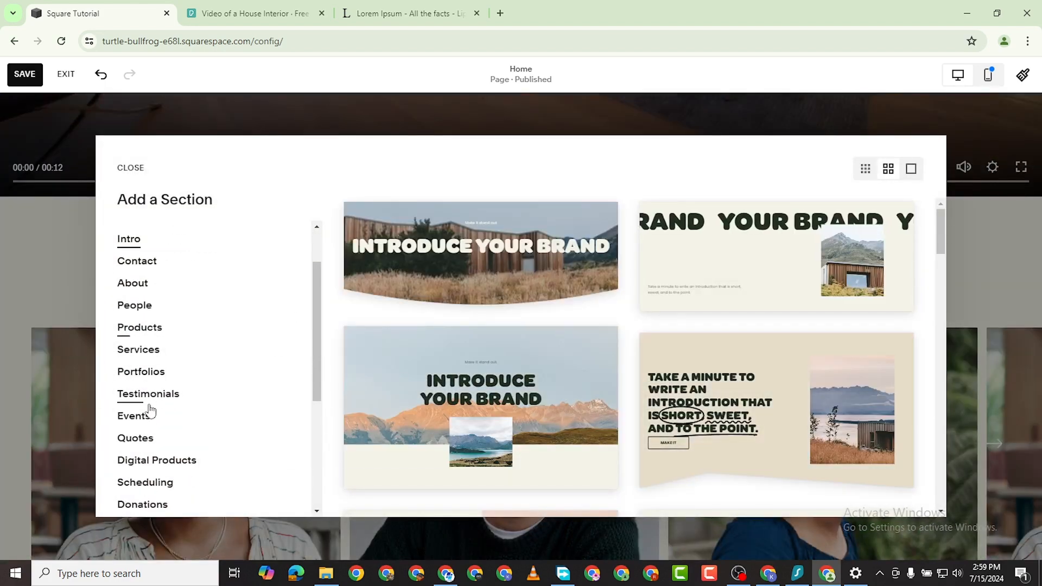
{"action": "scroll", "coordinate": [152, 380], "scroll_direction": "down", "scroll_amount": 3}
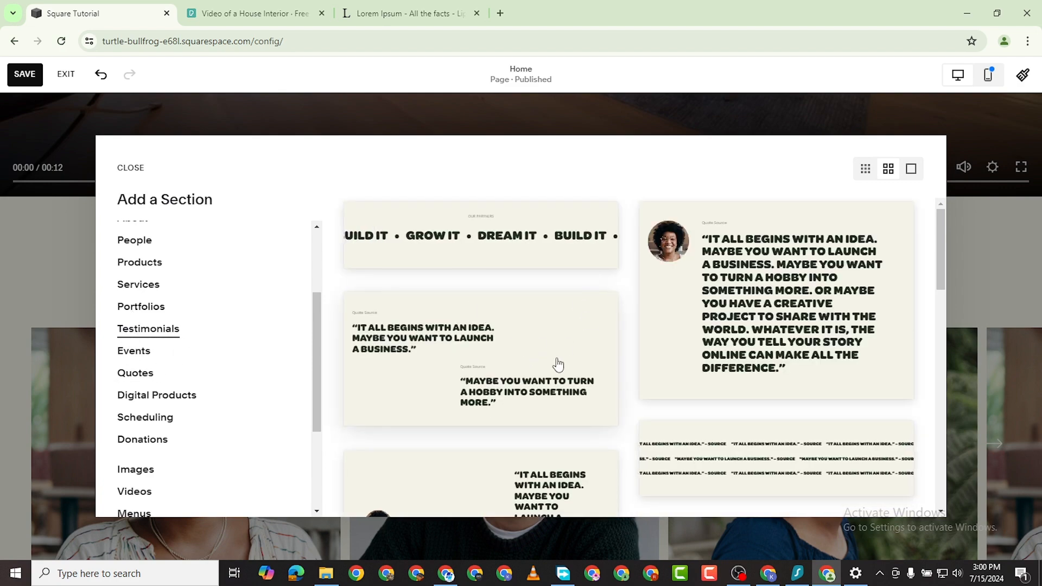
{"action": "scroll", "coordinate": [559, 365], "scroll_direction": "down", "scroll_amount": 5}
{"action": "scroll", "coordinate": [538, 308], "scroll_direction": "down", "scroll_amount": 3}
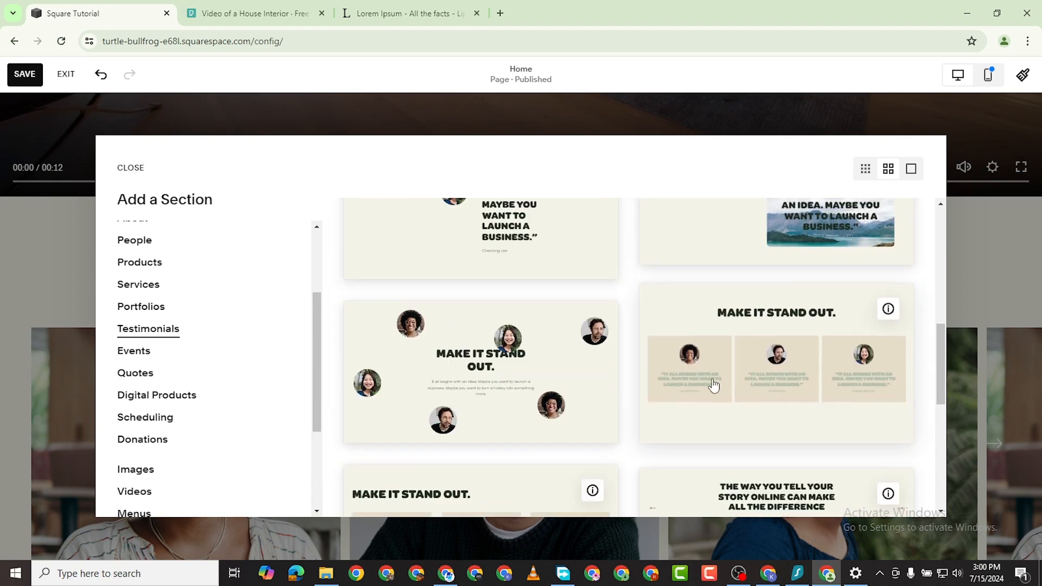
{"action": "scroll", "coordinate": [722, 356], "scroll_direction": "down", "scroll_amount": 3}
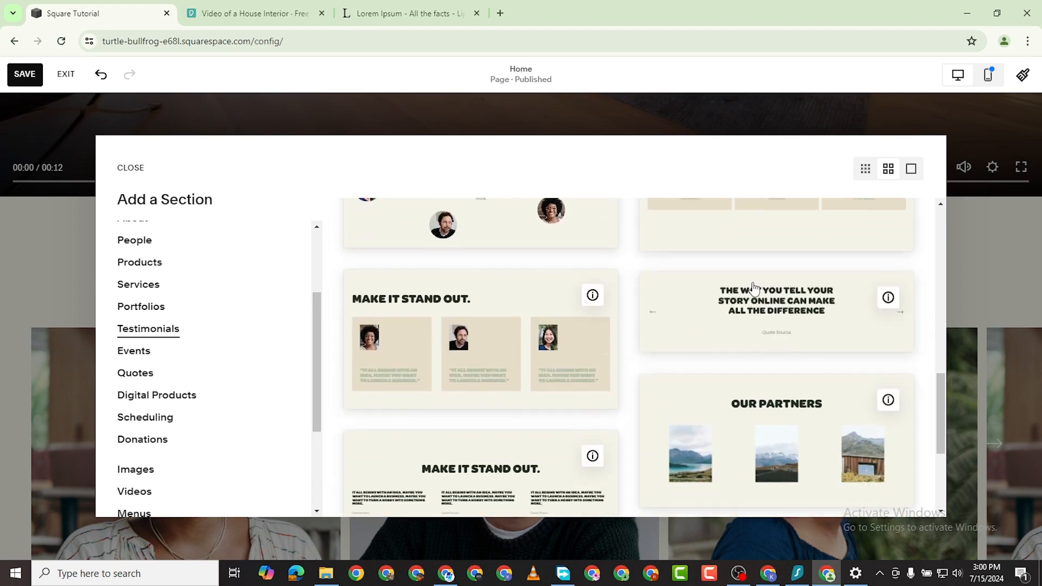
{"action": "scroll", "coordinate": [773, 291], "scroll_direction": "up", "scroll_amount": 2}
{"action": "scroll", "coordinate": [706, 309], "scroll_direction": "down", "scroll_amount": 5}
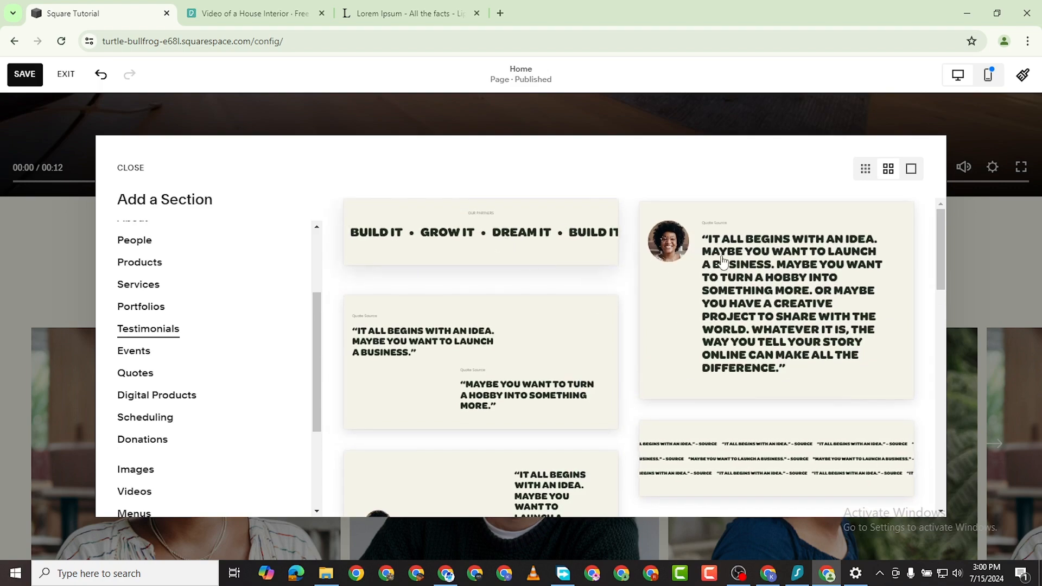
{"action": "scroll", "coordinate": [785, 287], "scroll_direction": "down", "scroll_amount": 4}
{"action": "scroll", "coordinate": [760, 337], "scroll_direction": "up", "scroll_amount": 1}
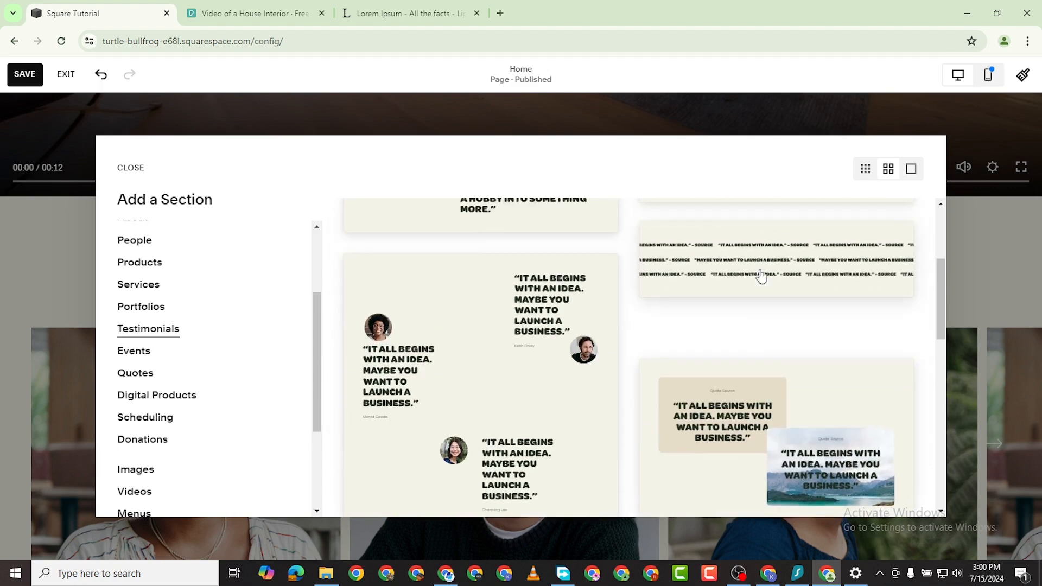
{"action": "scroll", "coordinate": [744, 358], "scroll_direction": "down", "scroll_amount": 1}
{"action": "scroll", "coordinate": [727, 361], "scroll_direction": "down", "scroll_amount": 6}
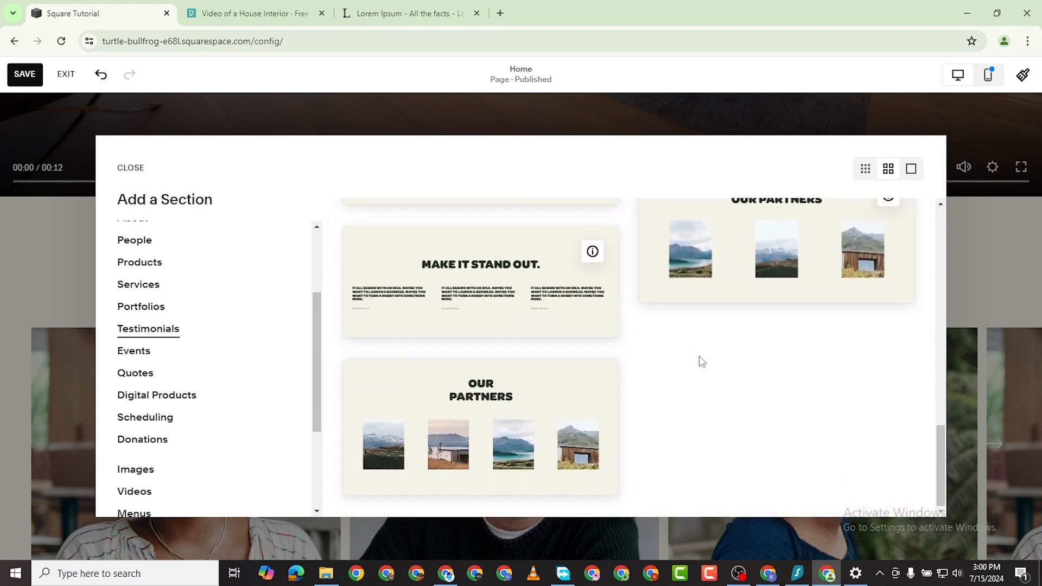
{"action": "scroll", "coordinate": [699, 361], "scroll_direction": "up", "scroll_amount": 4}
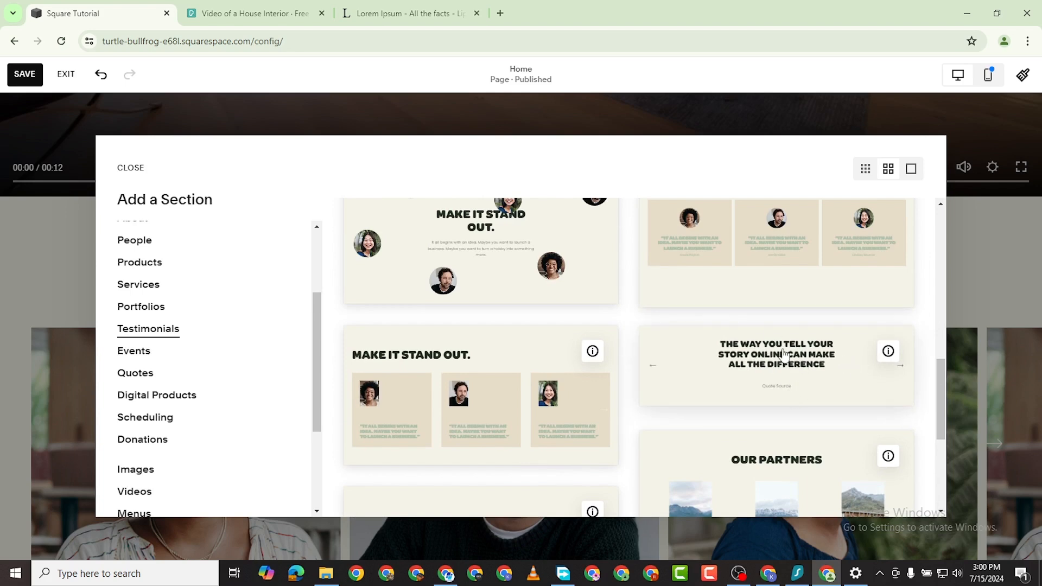
{"action": "scroll", "coordinate": [771, 326], "scroll_direction": "up", "scroll_amount": 1}
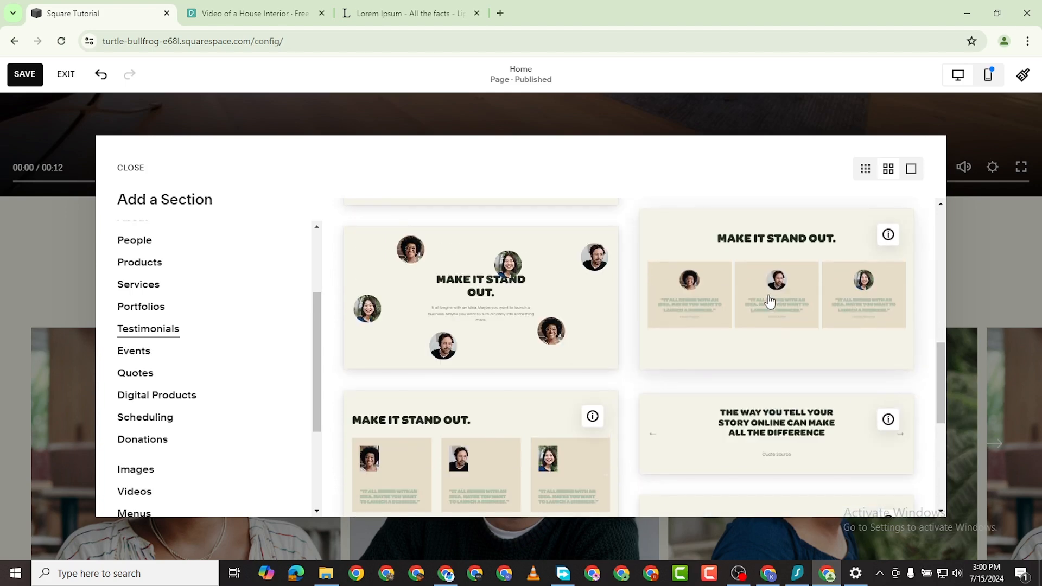
{"action": "left_click", "coordinate": [740, 367]}
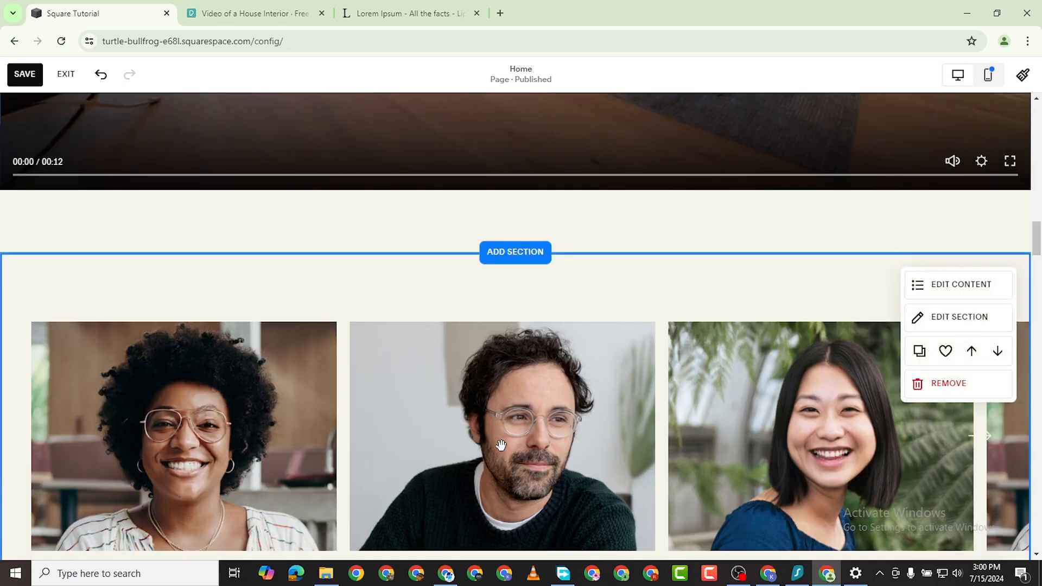
Look over the new testimonials section and how it sits between the video and the team section
{"action": "scroll", "coordinate": [524, 434], "scroll_direction": "down", "scroll_amount": 9}
{"action": "scroll", "coordinate": [622, 398], "scroll_direction": "up", "scroll_amount": 12}
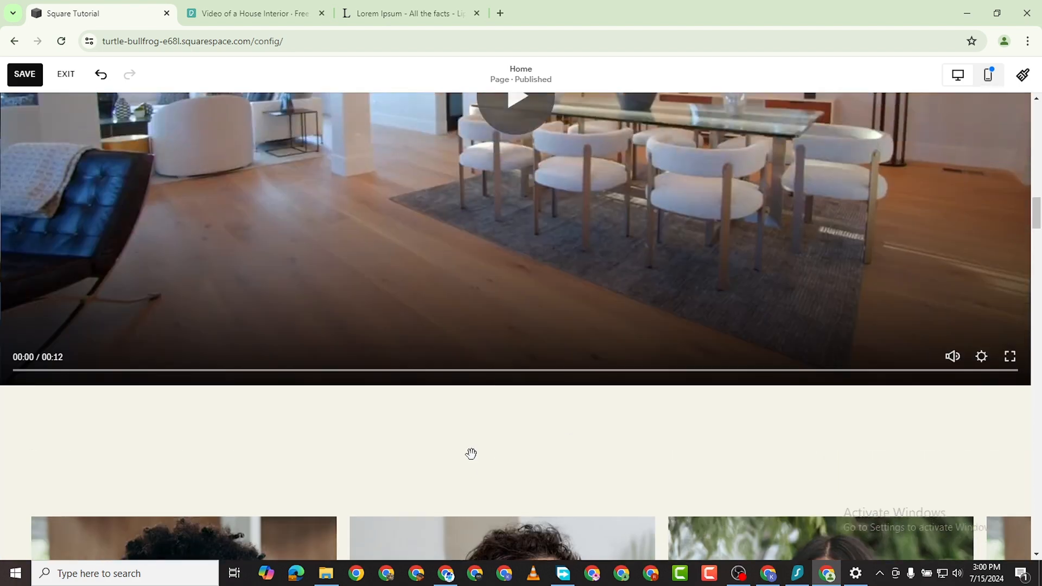
{"action": "scroll", "coordinate": [470, 457], "scroll_direction": "down", "scroll_amount": 12}
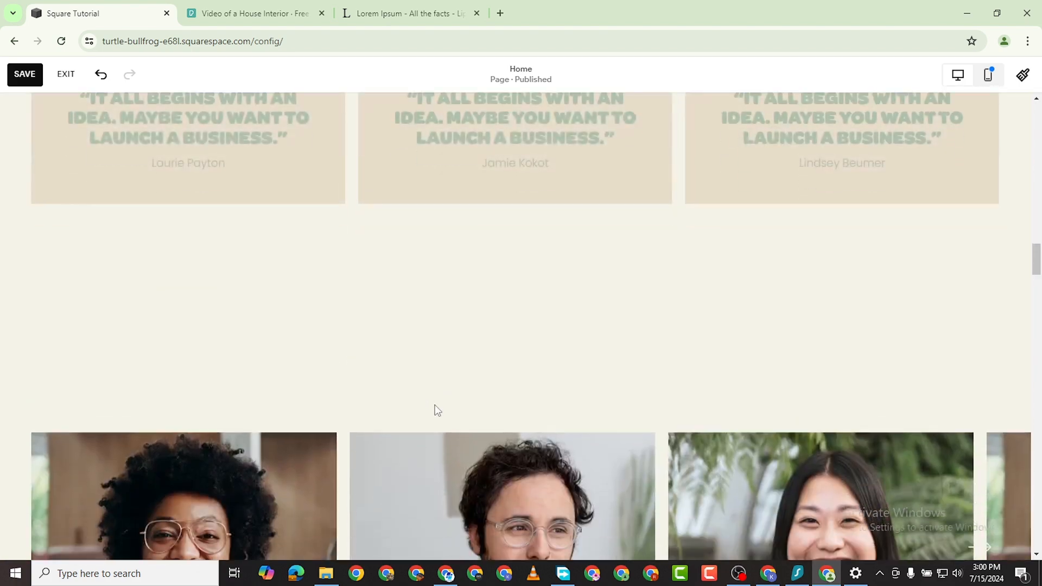
{"action": "scroll", "coordinate": [437, 412], "scroll_direction": "down", "scroll_amount": 3}
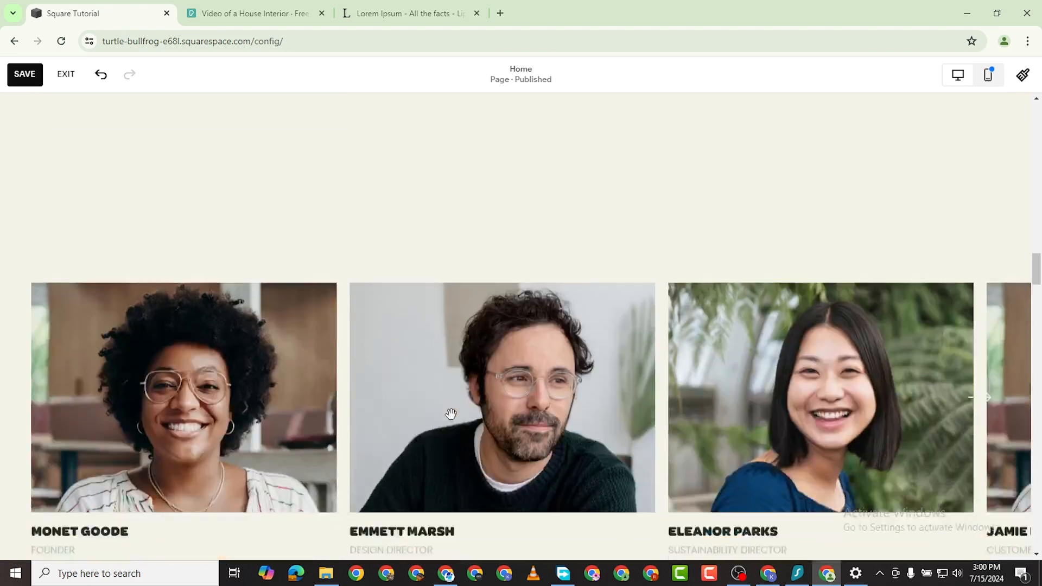
{"action": "scroll", "coordinate": [461, 412], "scroll_direction": "up", "scroll_amount": 5}
{"action": "scroll", "coordinate": [472, 402], "scroll_direction": "up", "scroll_amount": 2}
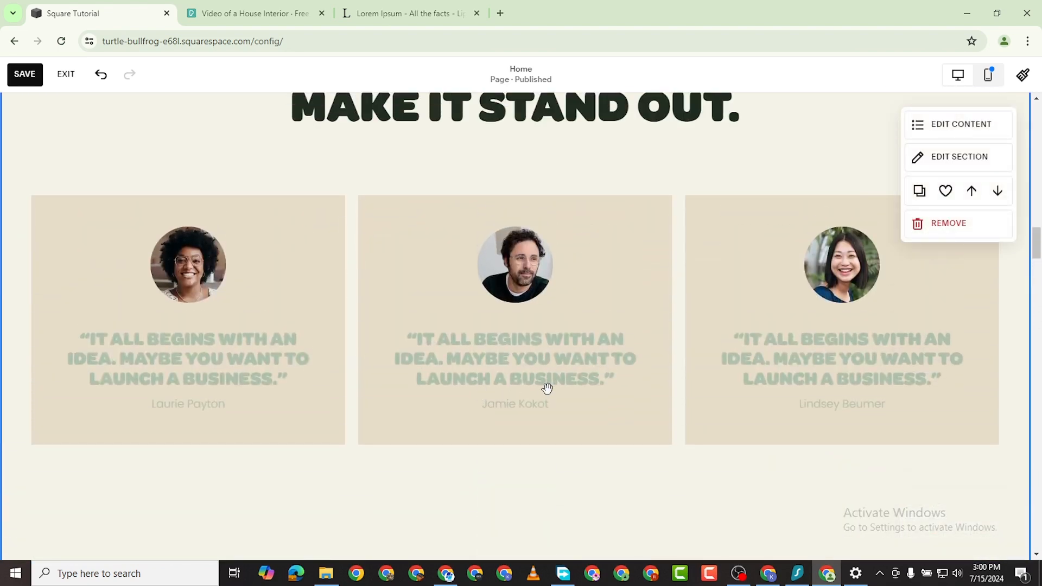
{"action": "scroll", "coordinate": [547, 389], "scroll_direction": "up", "scroll_amount": 2}
{"action": "scroll", "coordinate": [141, 301], "scroll_direction": "down", "scroll_amount": 2}
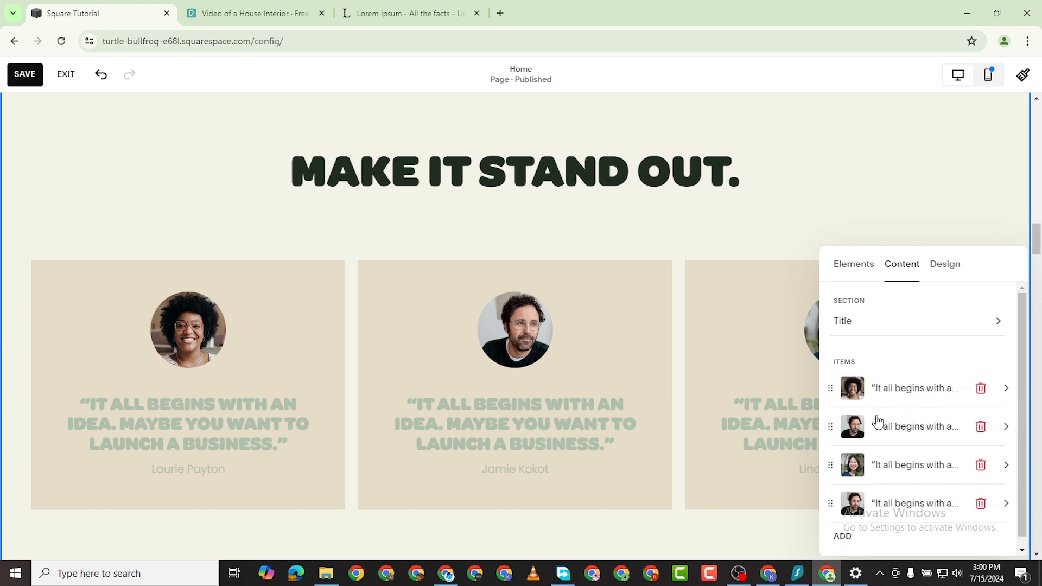
Open the first testimonial's content and move its photo's focal point to the side and back to the center
{"action": "left_click", "coordinate": [1006, 388]}
{"action": "scroll", "coordinate": [968, 381], "scroll_direction": "down", "scroll_amount": 1}
{"action": "scroll", "coordinate": [969, 381], "scroll_direction": "up", "scroll_amount": 1}
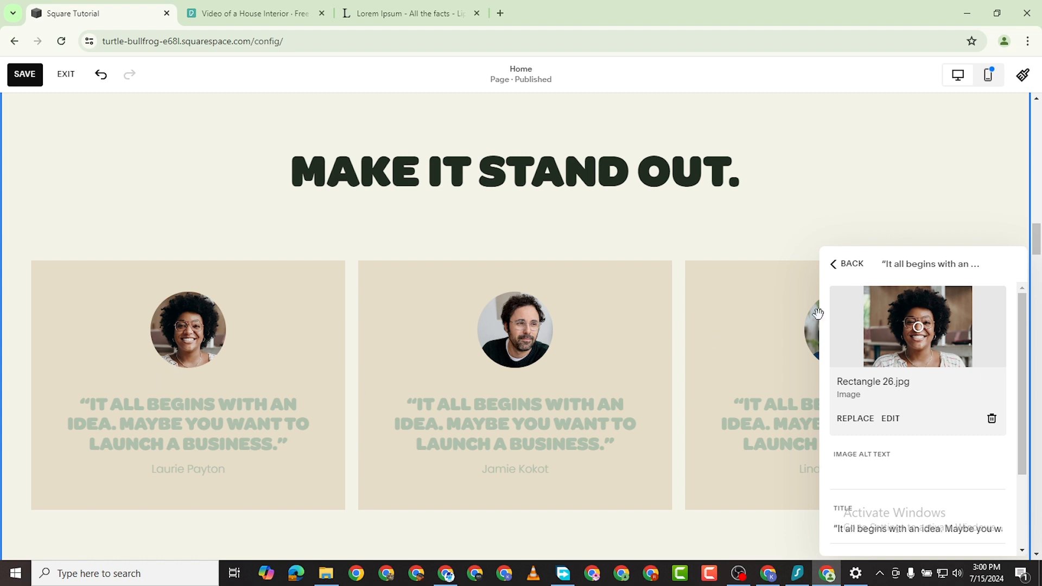
{"action": "left_click_drag", "start_coordinate": [918, 327], "coordinate": [960, 333]}
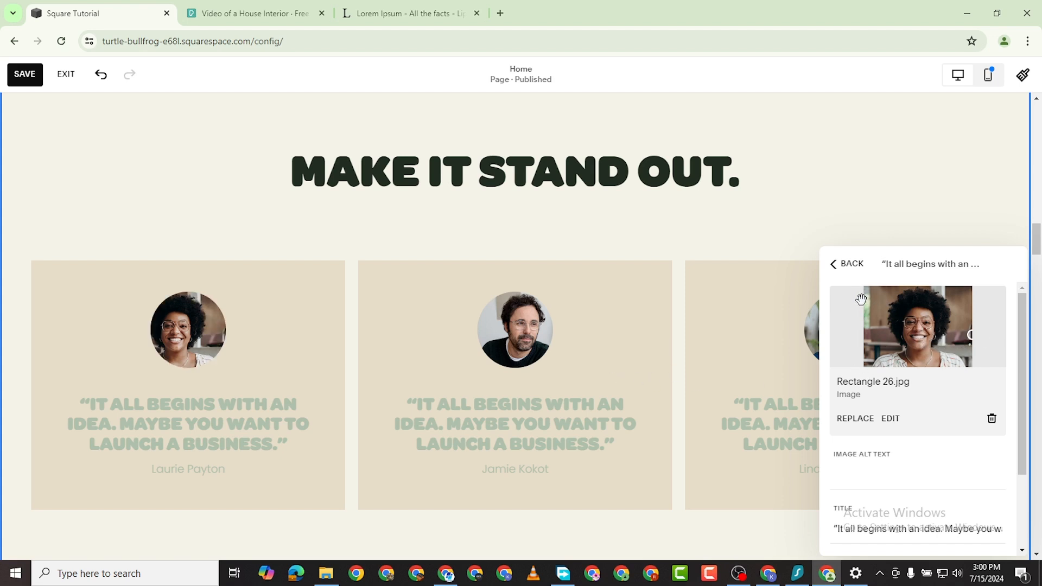
{"action": "left_click_drag", "start_coordinate": [905, 338], "coordinate": [928, 335]}
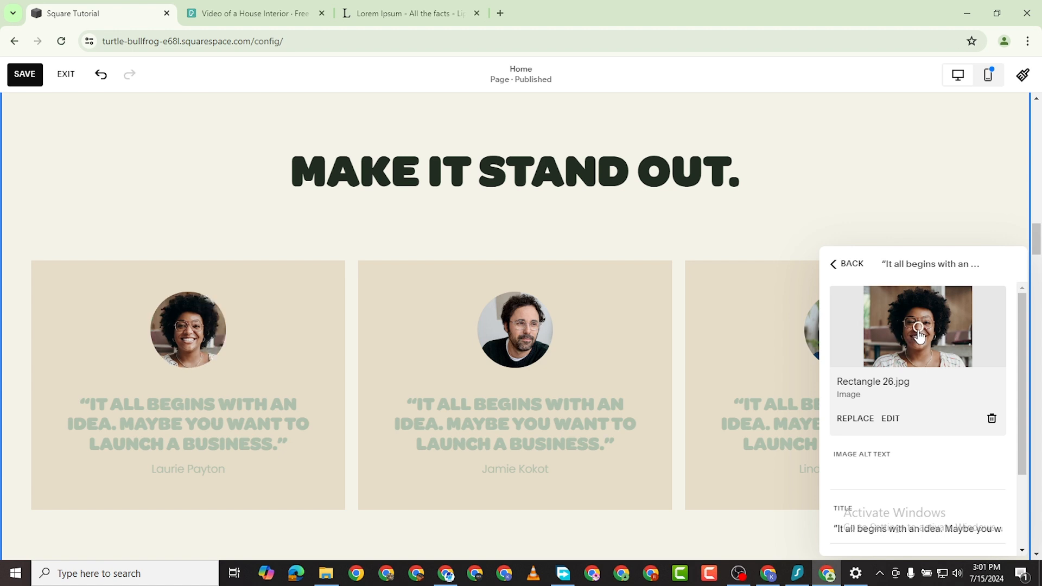
Leave the first testimonial's content and turn on the section button below the testimonial cards
{"action": "left_click", "coordinate": [832, 263]}
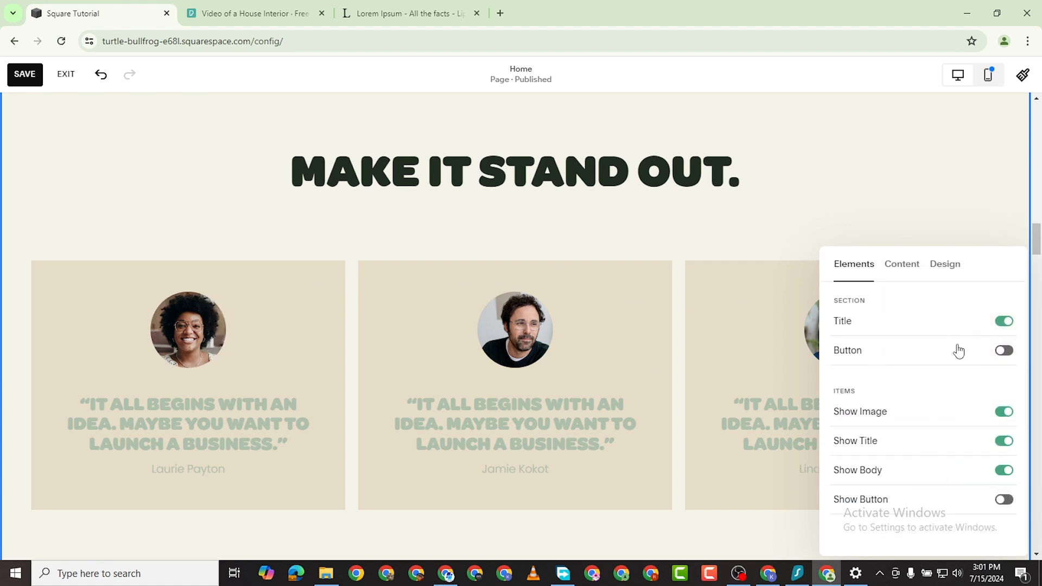
{"action": "left_click", "coordinate": [1003, 350]}
{"action": "scroll", "coordinate": [667, 520], "scroll_direction": "down", "scroll_amount": 2}
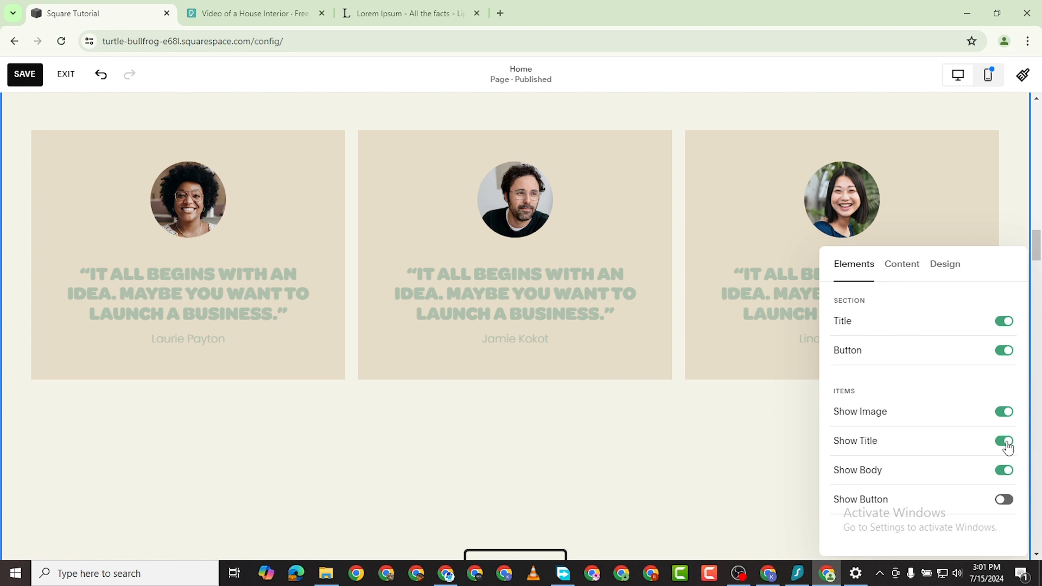
Hide and restore the images, and likewise the body text, on the testimonial cards
{"action": "left_click", "coordinate": [1004, 412]}
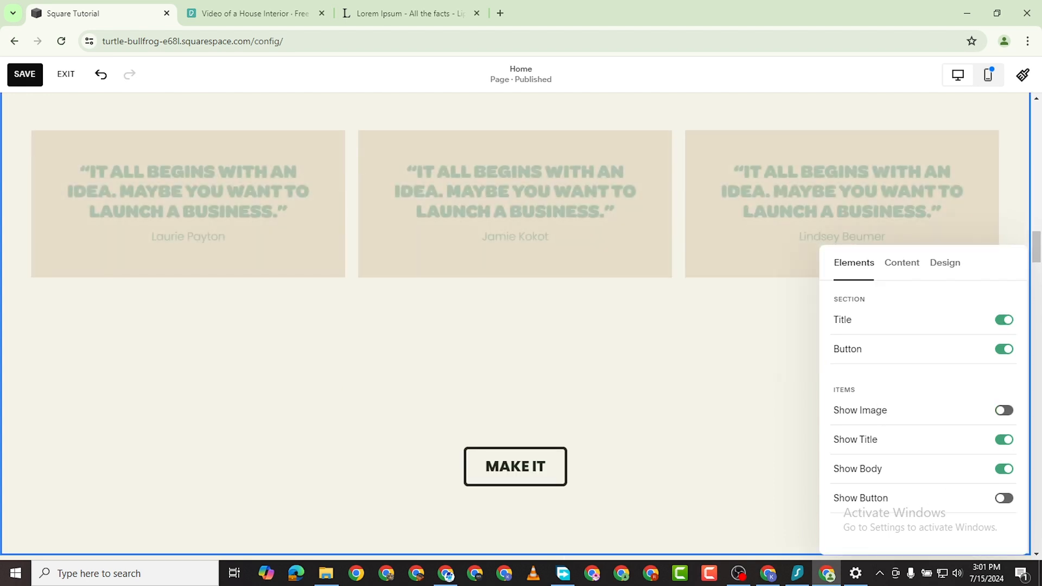
{"action": "left_click", "coordinate": [1005, 412]}
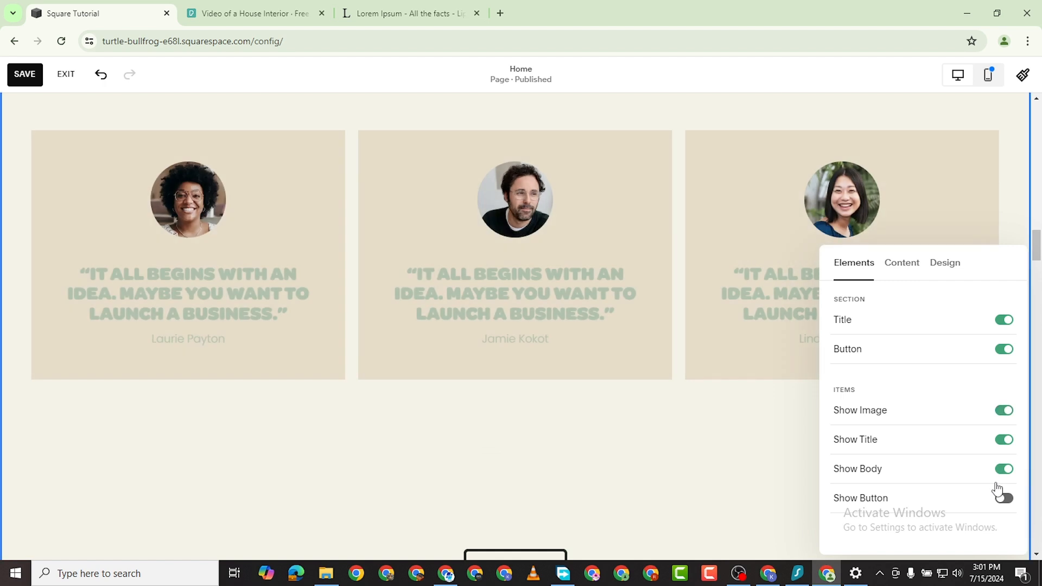
{"action": "left_click", "coordinate": [1004, 470]}
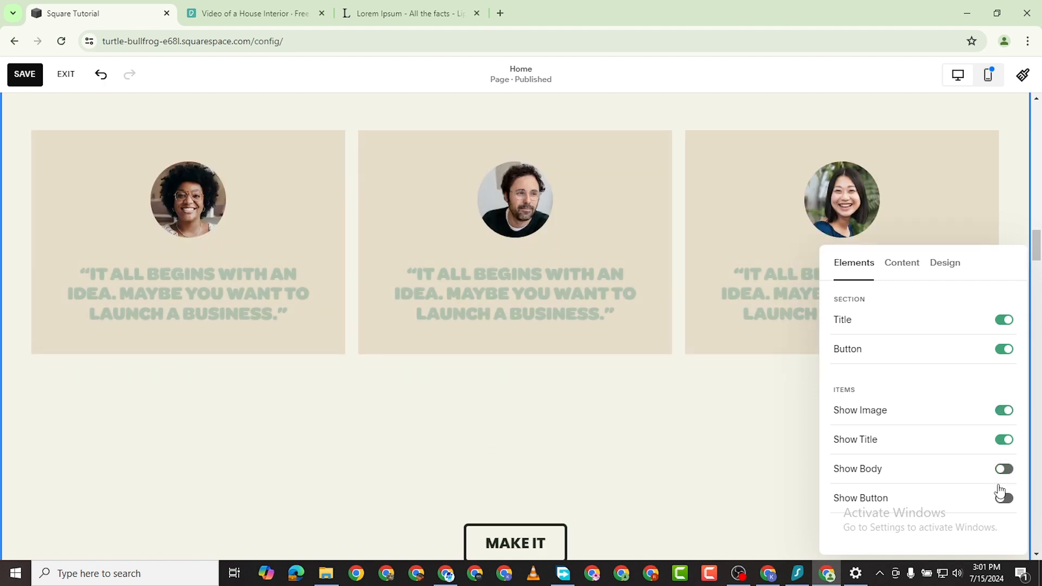
{"action": "left_click", "coordinate": [1004, 471]}
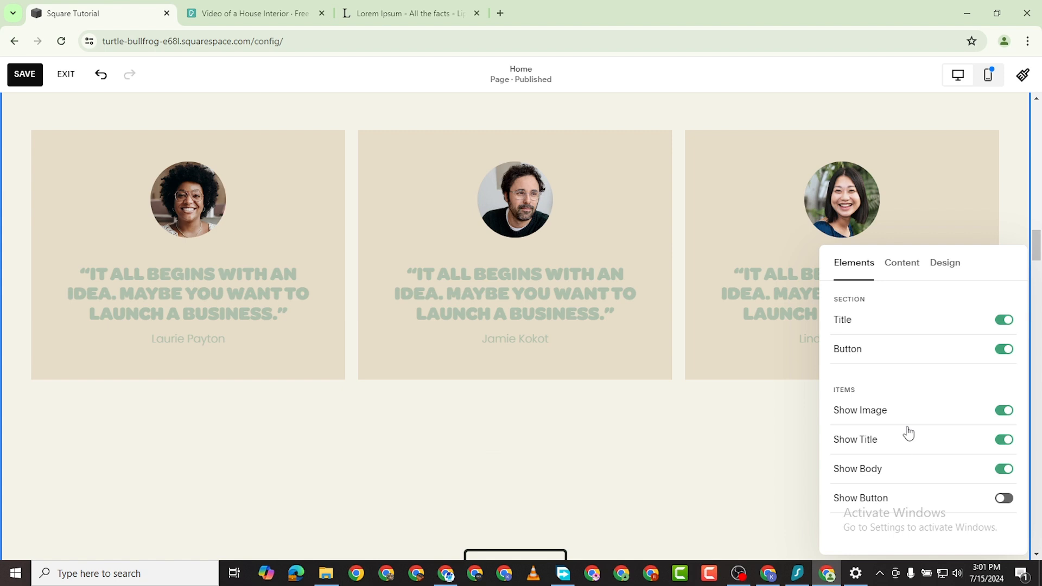
Try the Banner Slideshow layout with Full layout width on the testimonials section
{"action": "left_click", "coordinate": [900, 265]}
{"action": "scroll", "coordinate": [932, 310], "scroll_direction": "down", "scroll_amount": 1}
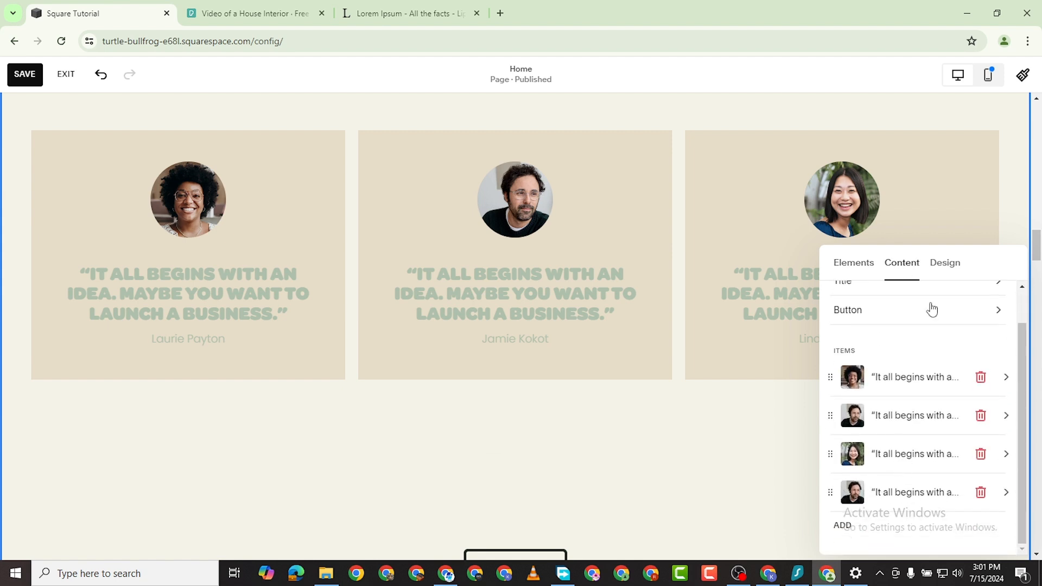
{"action": "left_click", "coordinate": [944, 262]}
{"action": "scroll", "coordinate": [923, 365], "scroll_direction": "up", "scroll_amount": 2}
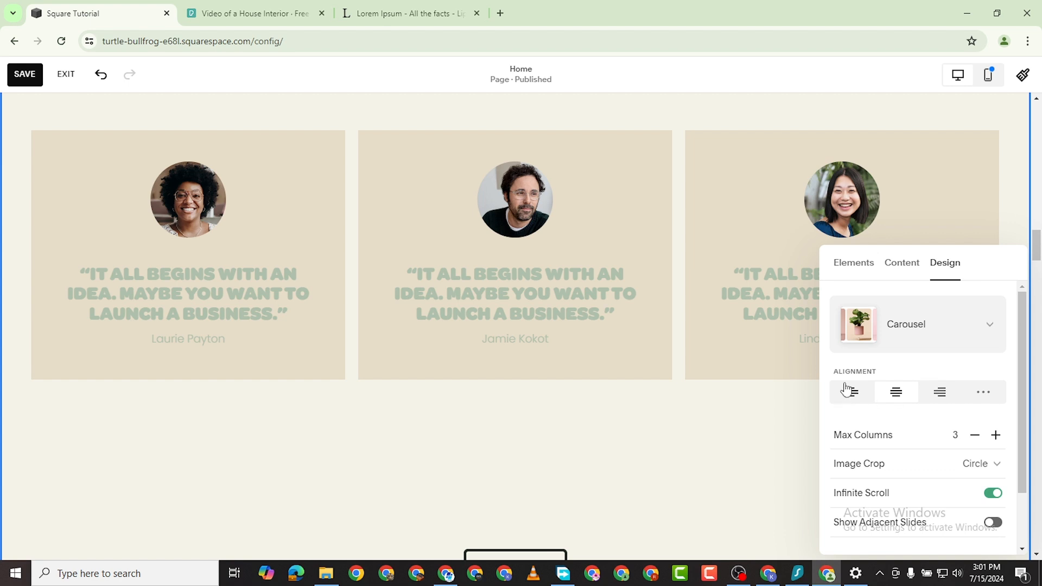
{"action": "left_click", "coordinate": [983, 332]}
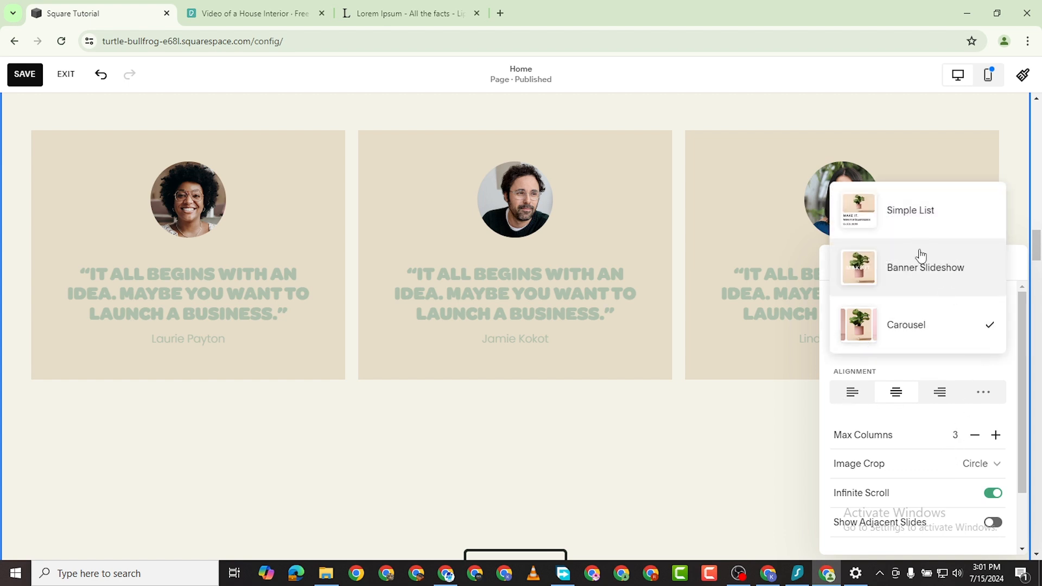
{"action": "left_click", "coordinate": [929, 273]}
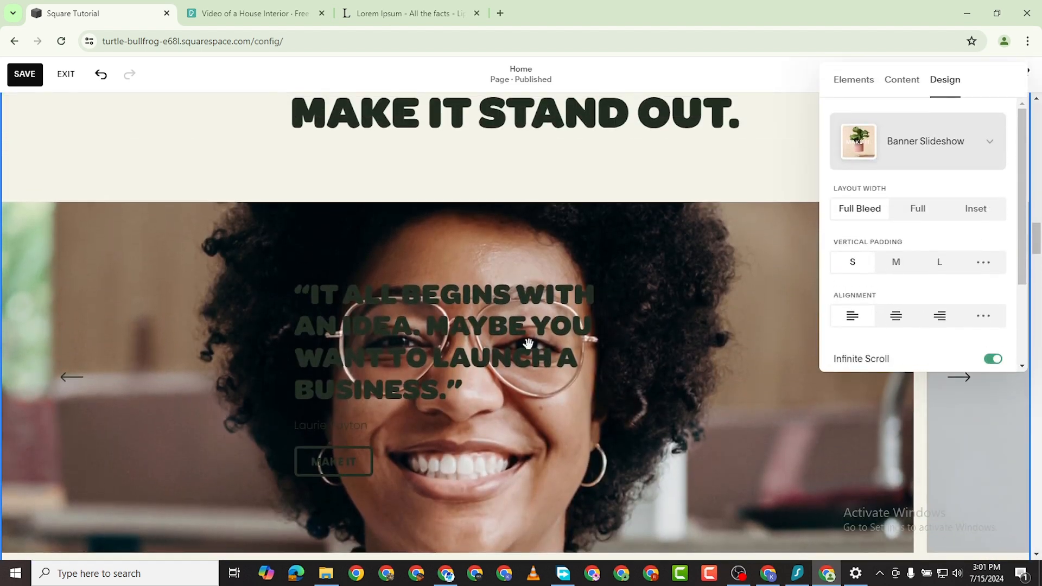
{"action": "left_click", "coordinate": [926, 212]}
{"action": "scroll", "coordinate": [883, 251], "scroll_direction": "down", "scroll_amount": 3}
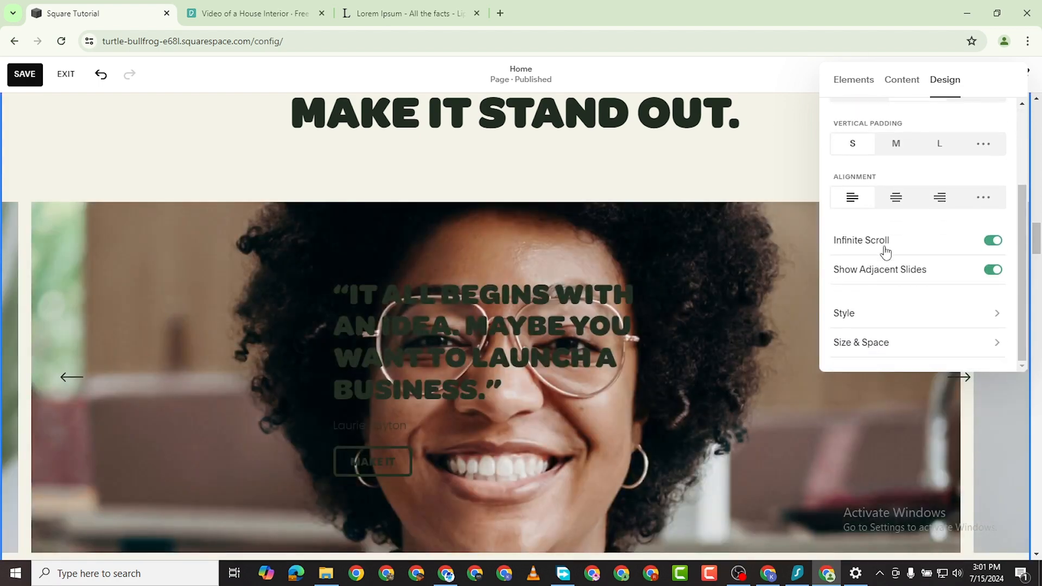
{"action": "scroll", "coordinate": [885, 253], "scroll_direction": "up", "scroll_amount": 2}
{"action": "scroll", "coordinate": [887, 255], "scroll_direction": "down", "scroll_amount": 2}
Try the card background behind the slideshow text in the style settings and turn it off again
{"action": "left_click", "coordinate": [949, 319]}
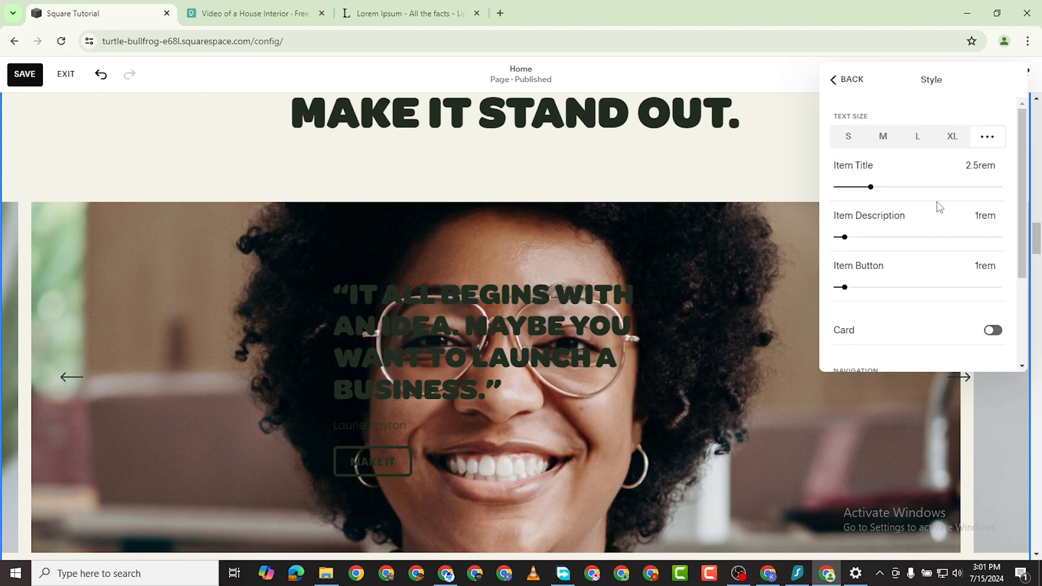
{"action": "scroll", "coordinate": [965, 320], "scroll_direction": "down", "scroll_amount": 3}
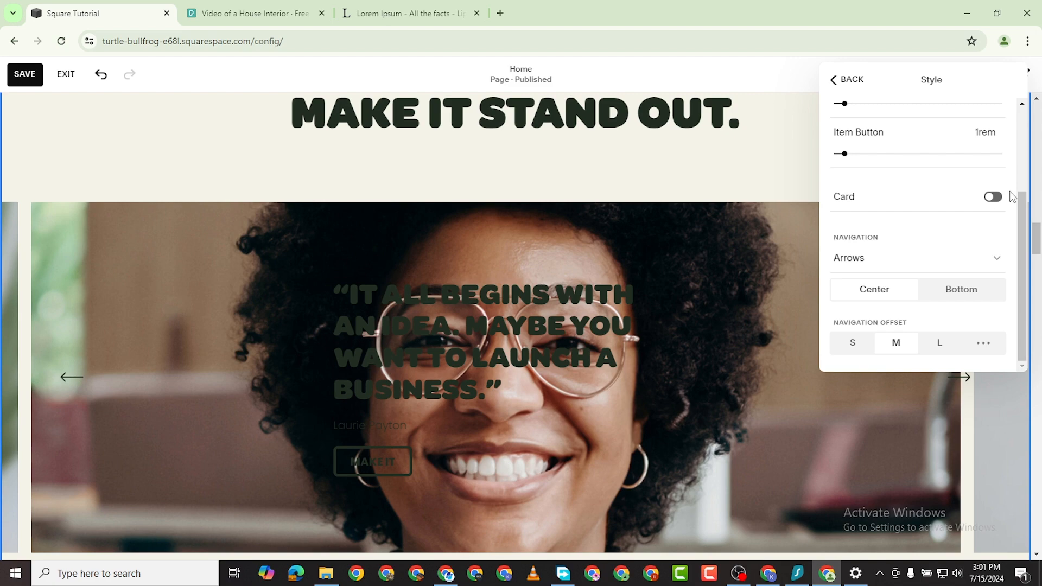
{"action": "left_click", "coordinate": [992, 196]}
{"action": "scroll", "coordinate": [478, 375], "scroll_direction": "down", "scroll_amount": 3}
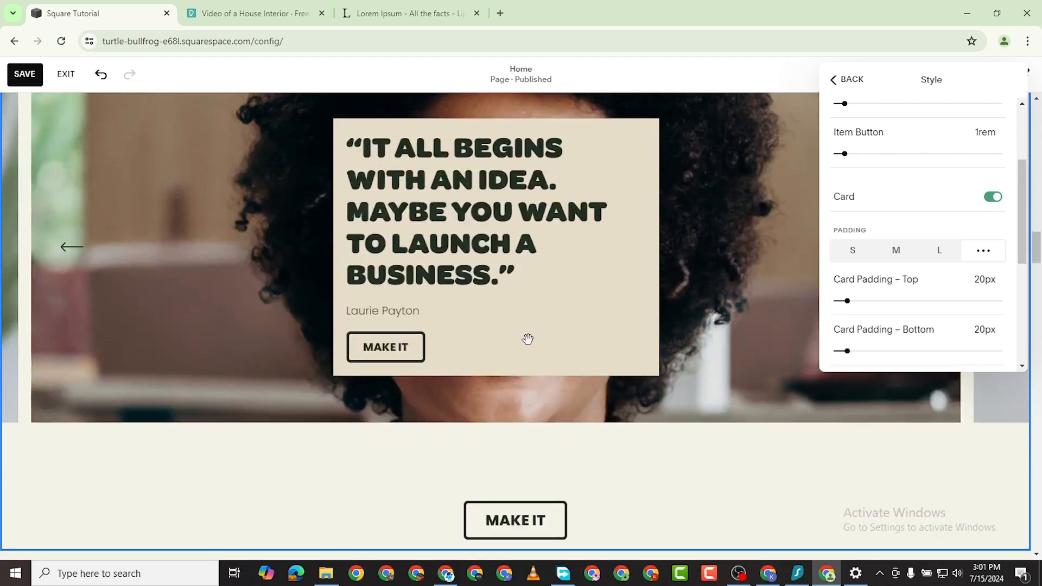
{"action": "scroll", "coordinate": [527, 341], "scroll_direction": "up", "scroll_amount": 3}
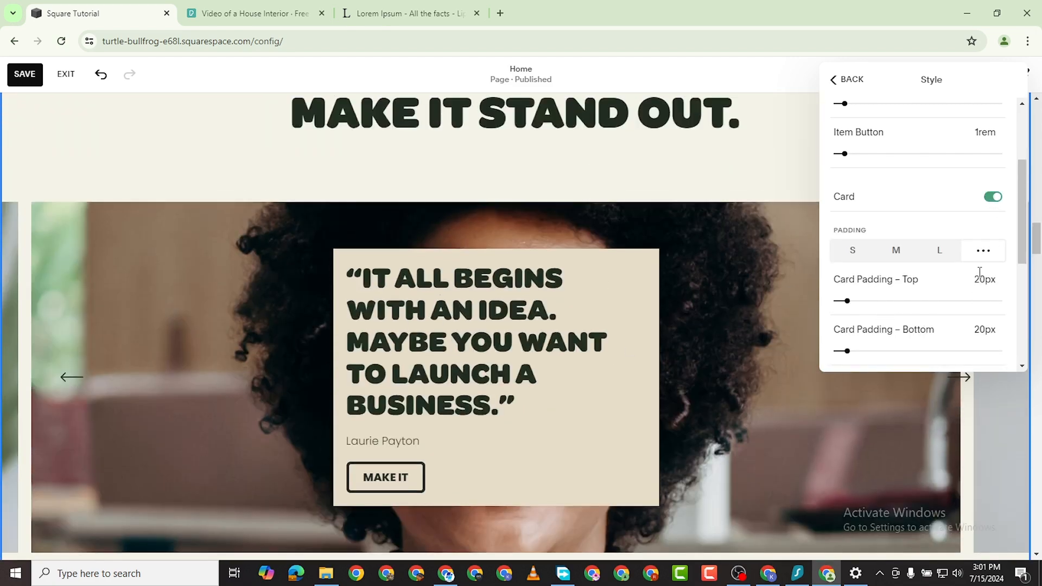
{"action": "left_click", "coordinate": [991, 198]}
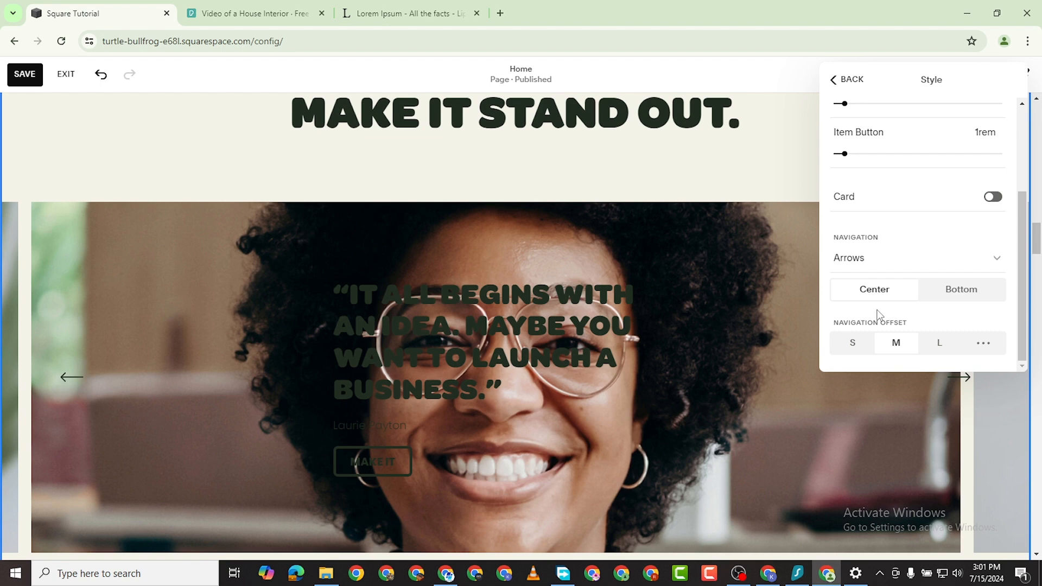
{"action": "scroll", "coordinate": [877, 309], "scroll_direction": "up", "scroll_amount": 3}
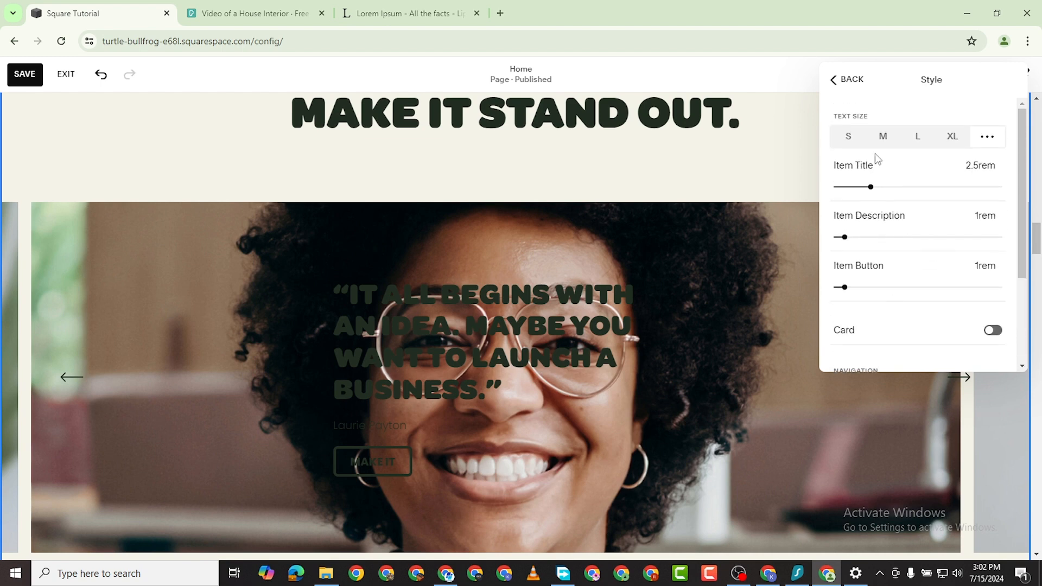
Try the Full Bleed, Full and Inset layout widths on the testimonial banner slideshow
{"action": "left_click", "coordinate": [838, 84]}
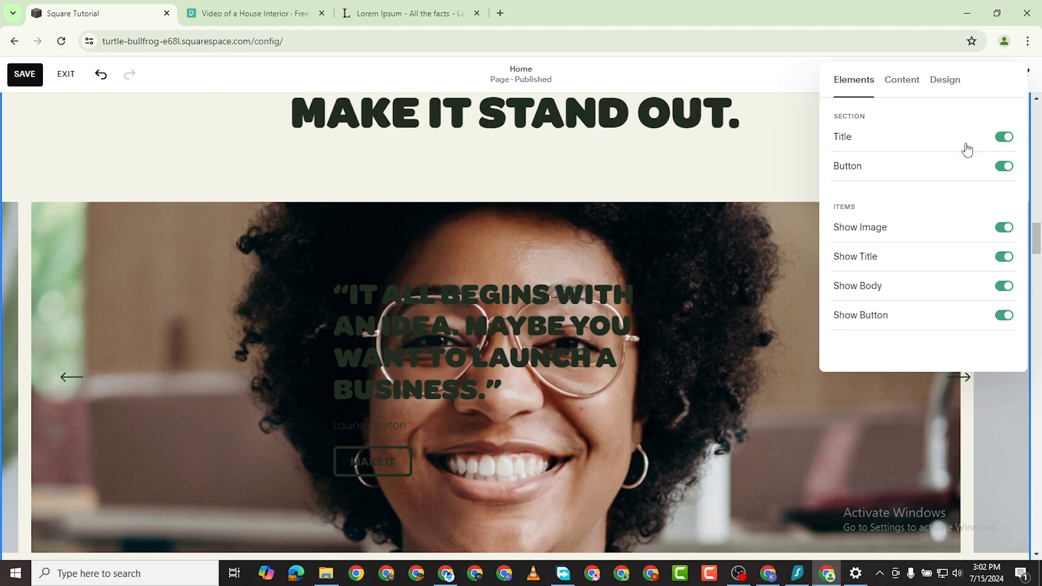
{"action": "left_click", "coordinate": [947, 86]}
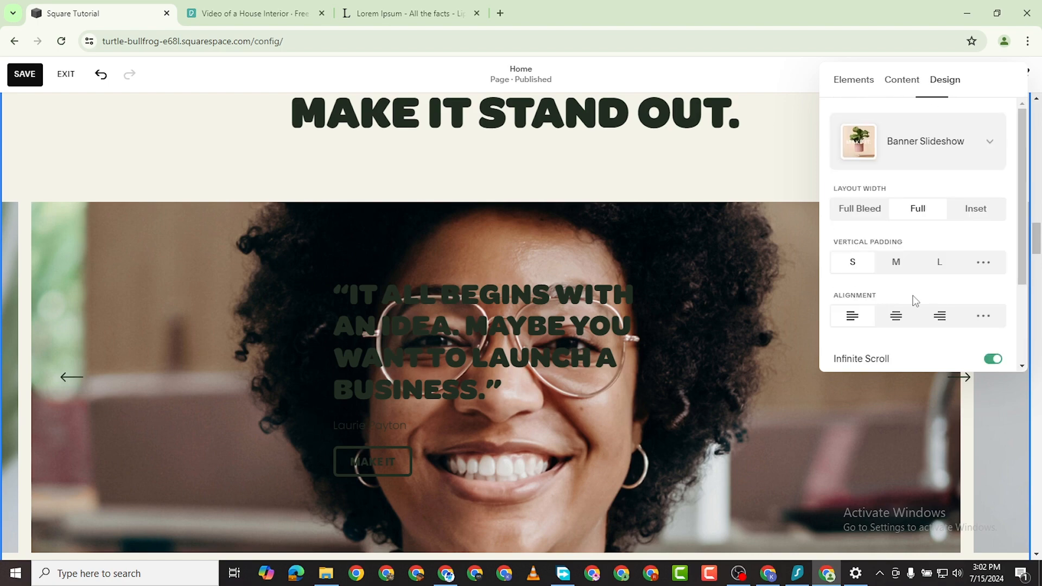
{"action": "left_click", "coordinate": [858, 211]}
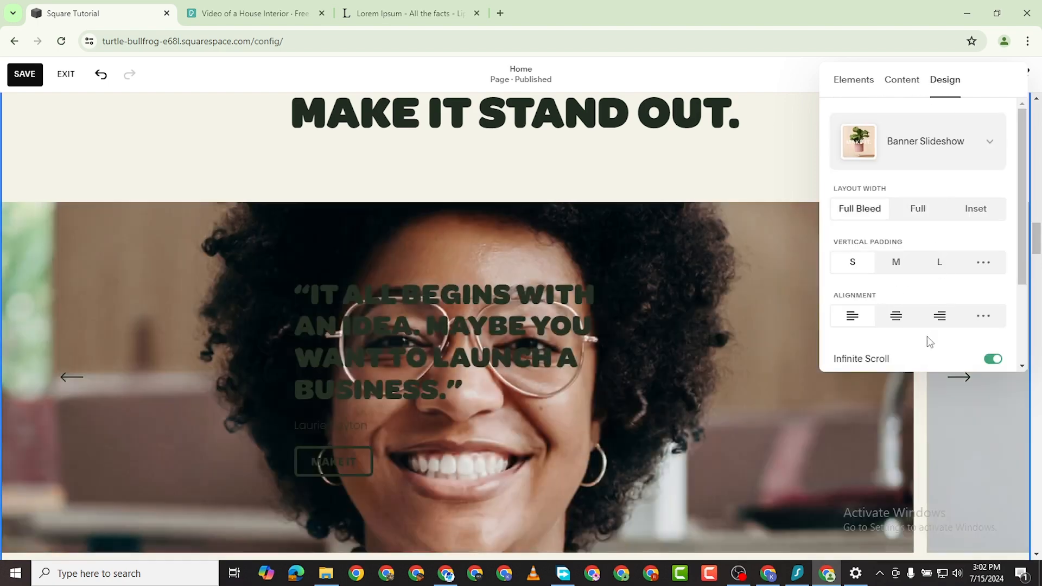
{"action": "left_click", "coordinate": [916, 217]}
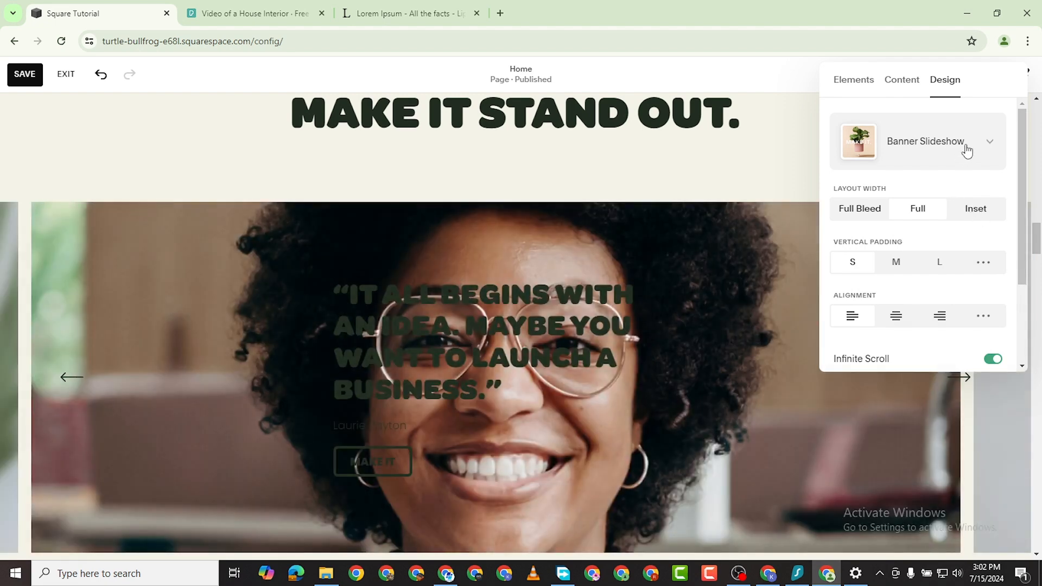
{"action": "left_click", "coordinate": [964, 216]}
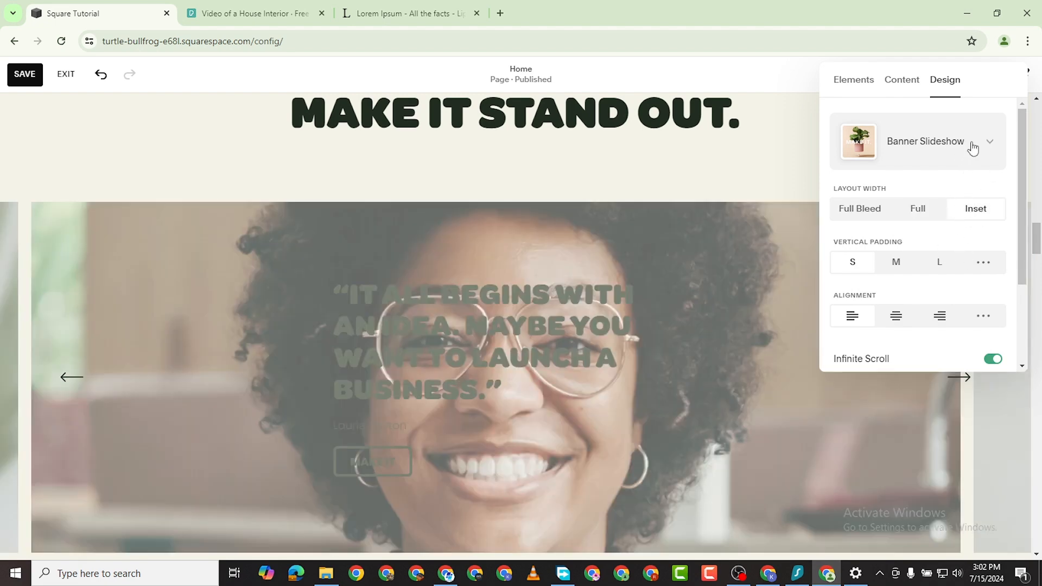
Try the Simple List layout for the testimonials and compare it with the team section below
{"action": "left_click", "coordinate": [969, 143]}
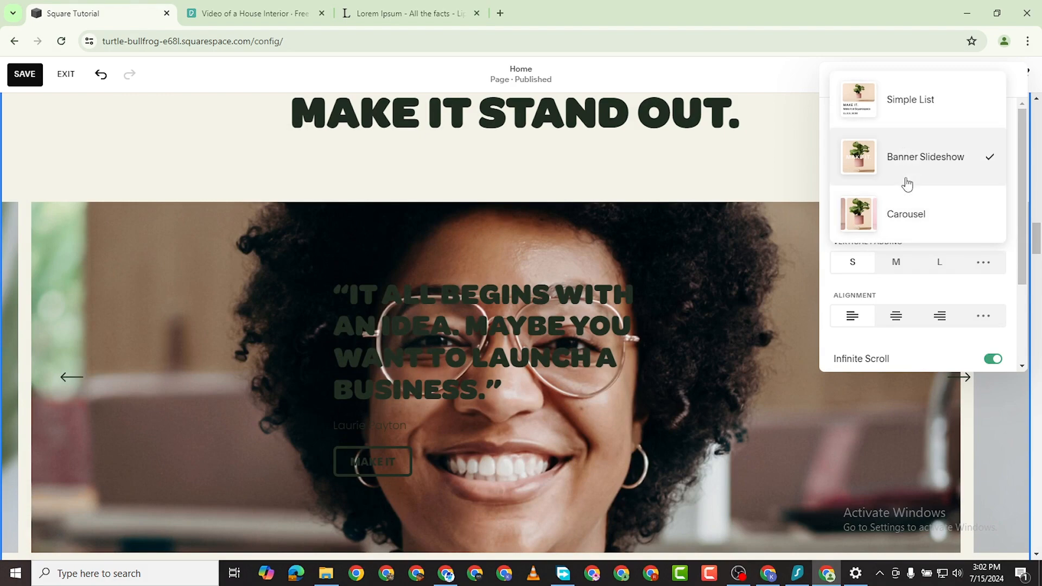
{"action": "left_click", "coordinate": [929, 111]}
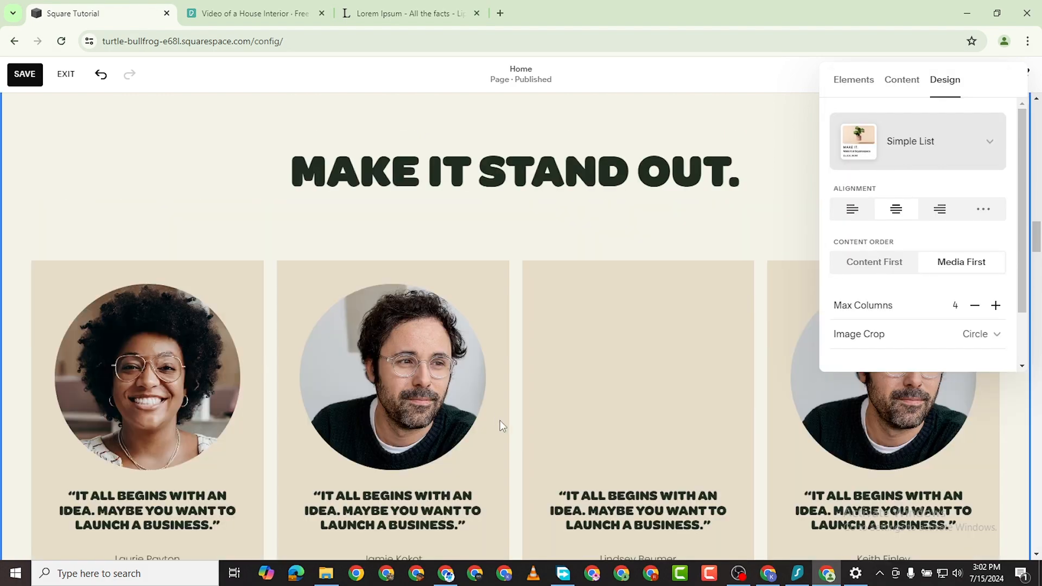
{"action": "scroll", "coordinate": [536, 458], "scroll_direction": "down", "scroll_amount": 3}
{"action": "scroll", "coordinate": [536, 459], "scroll_direction": "up", "scroll_amount": 1}
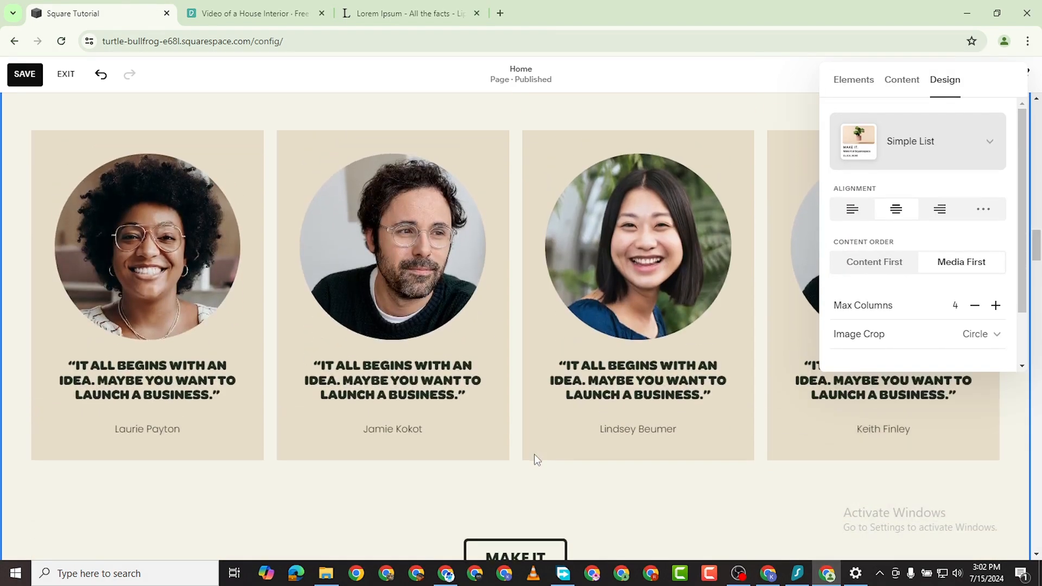
{"action": "scroll", "coordinate": [533, 467], "scroll_direction": "down", "scroll_amount": 7}
{"action": "scroll", "coordinate": [569, 264], "scroll_direction": "up", "scroll_amount": 6}
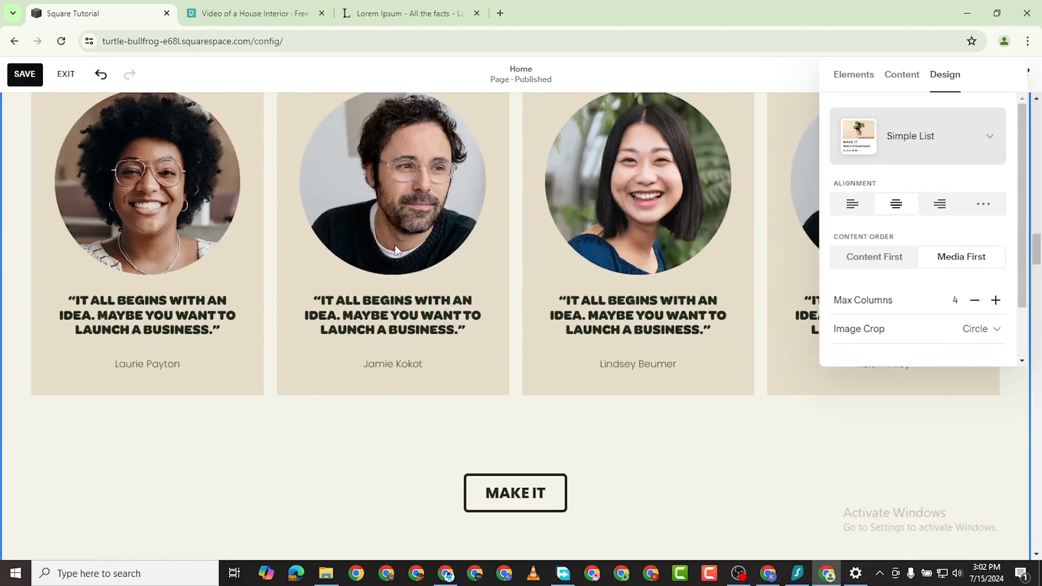
{"action": "scroll", "coordinate": [398, 491], "scroll_direction": "down", "scroll_amount": 8}
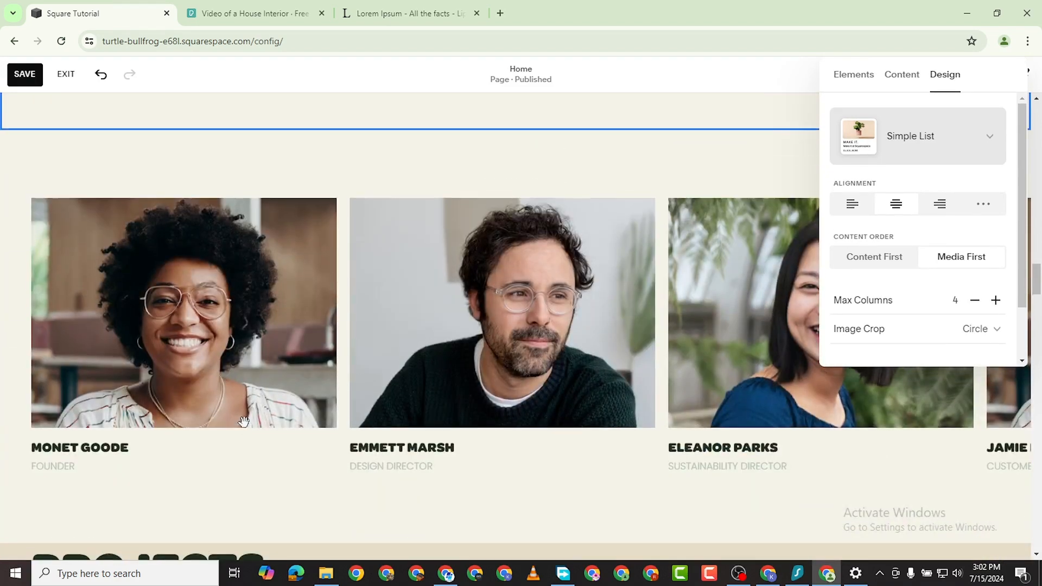
{"action": "scroll", "coordinate": [244, 421], "scroll_direction": "up", "scroll_amount": 10}
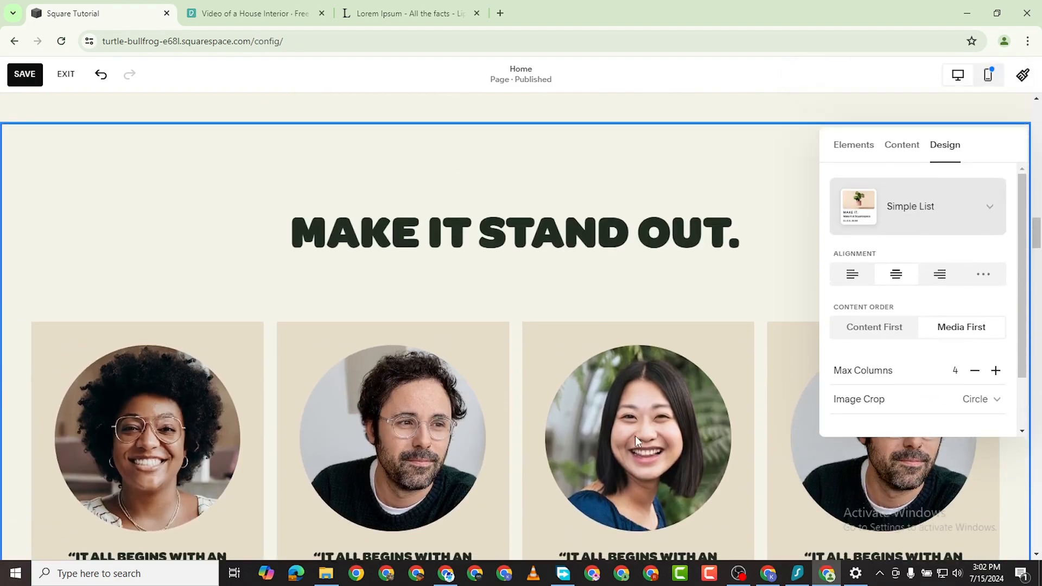
{"action": "scroll", "coordinate": [635, 435], "scroll_direction": "down", "scroll_amount": 4}
Set the testimonials section to the Carousel layout with a maximum of 4 columns
{"action": "left_click", "coordinate": [958, 210]}
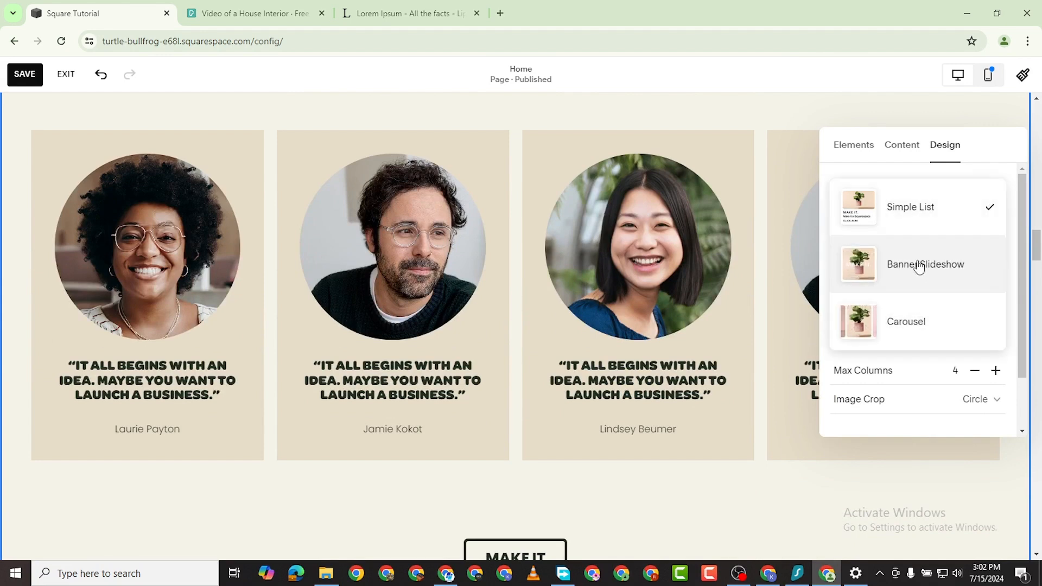
{"action": "left_click", "coordinate": [925, 322]}
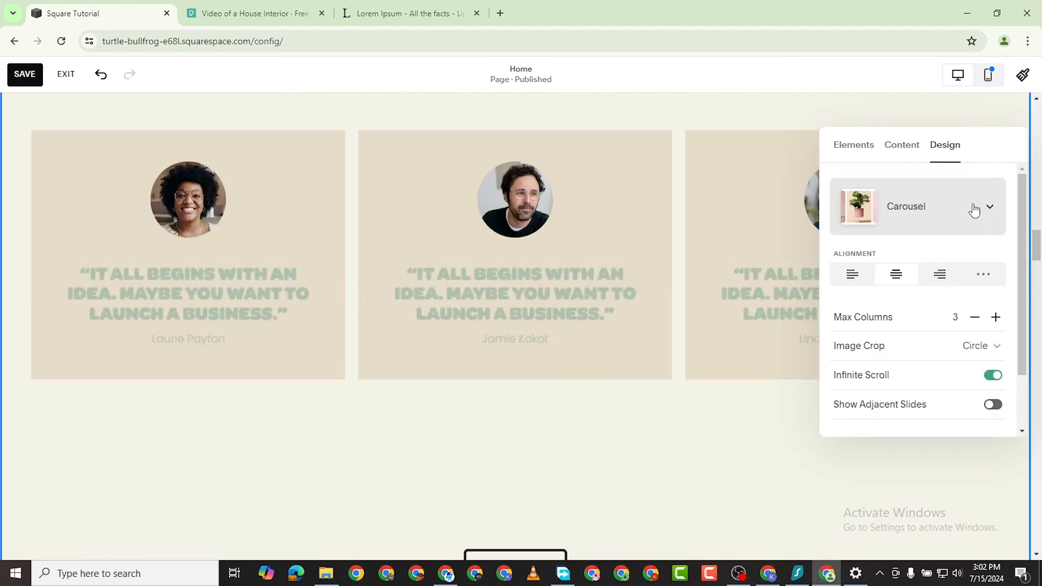
{"action": "scroll", "coordinate": [960, 400], "scroll_direction": "down", "scroll_amount": 1}
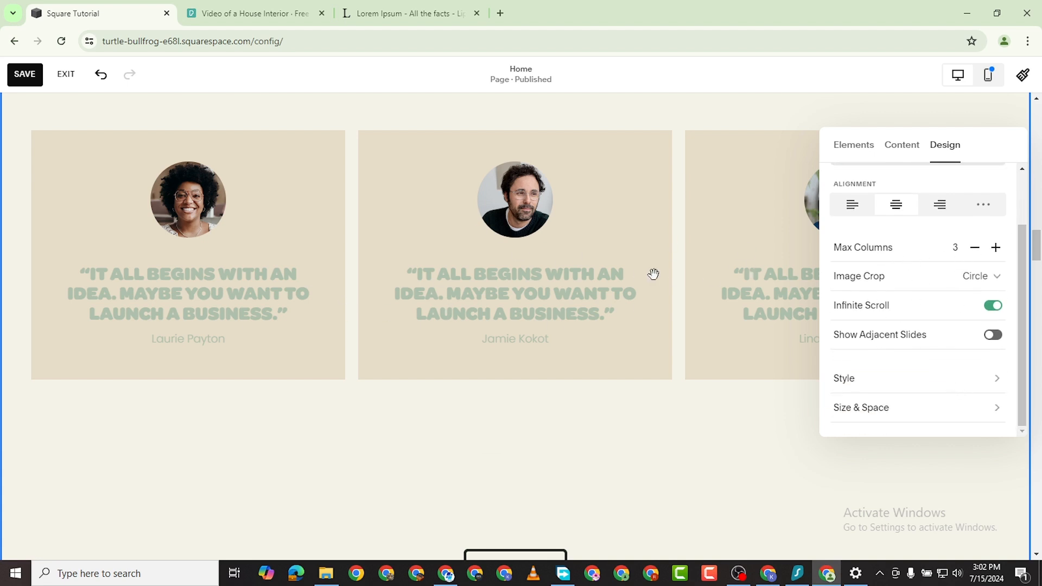
{"action": "left_click", "coordinate": [996, 248]}
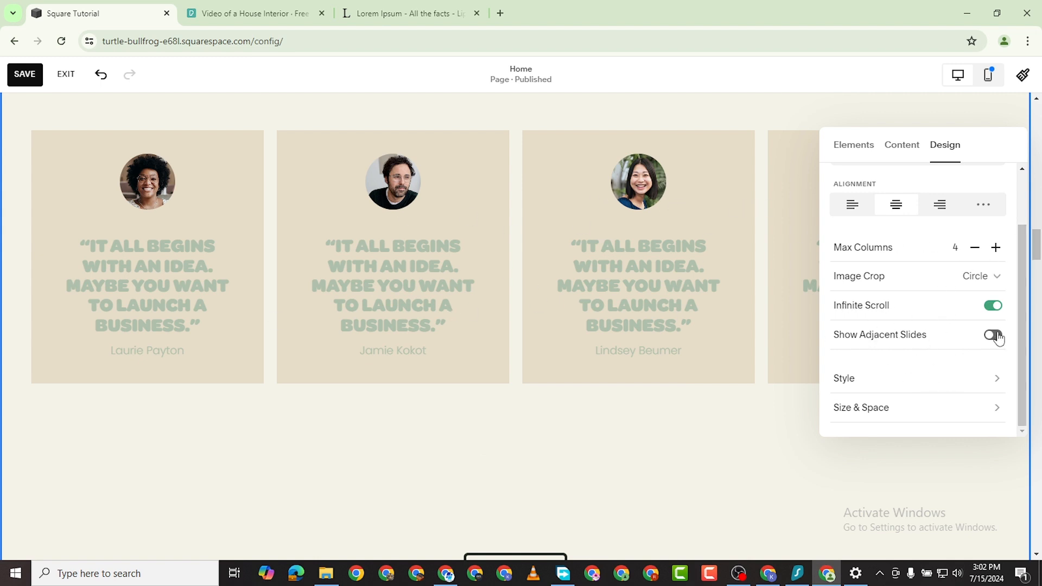
Turn on Show Adjacent Slides for the testimonial carousel, check the cards, and turn it off again
{"action": "left_click", "coordinate": [994, 334]}
{"action": "scroll", "coordinate": [635, 360], "scroll_direction": "down", "scroll_amount": 1}
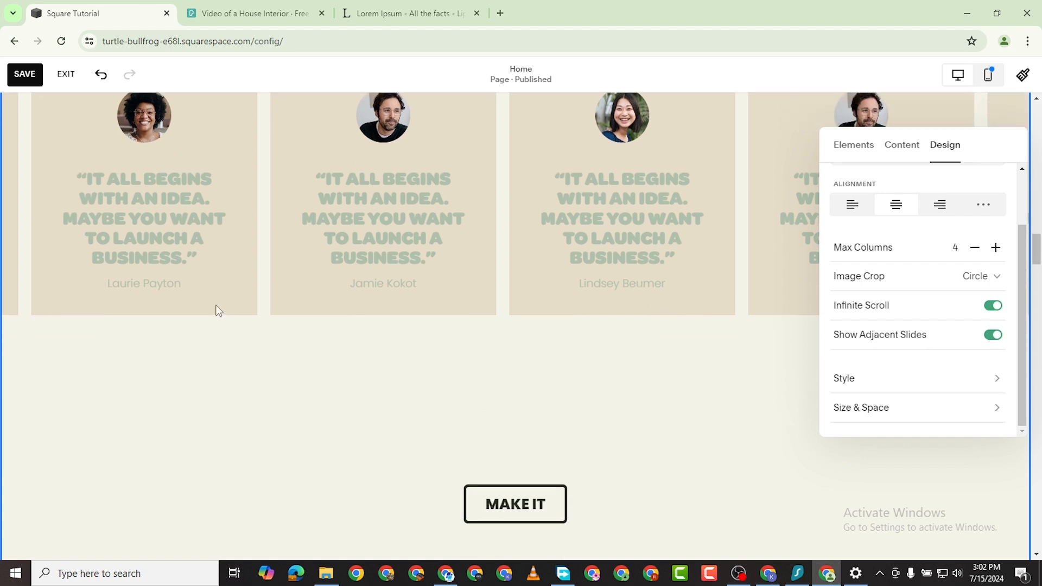
{"action": "scroll", "coordinate": [228, 309], "scroll_direction": "up", "scroll_amount": 2}
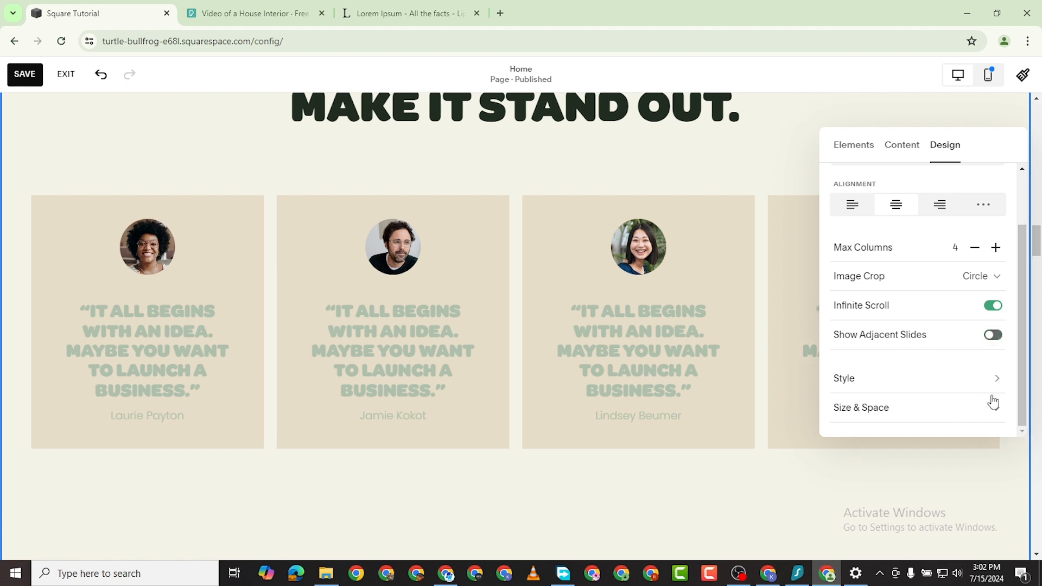
Check the size and spacing settings of the testimonial carousel
{"action": "left_click", "coordinate": [854, 412]}
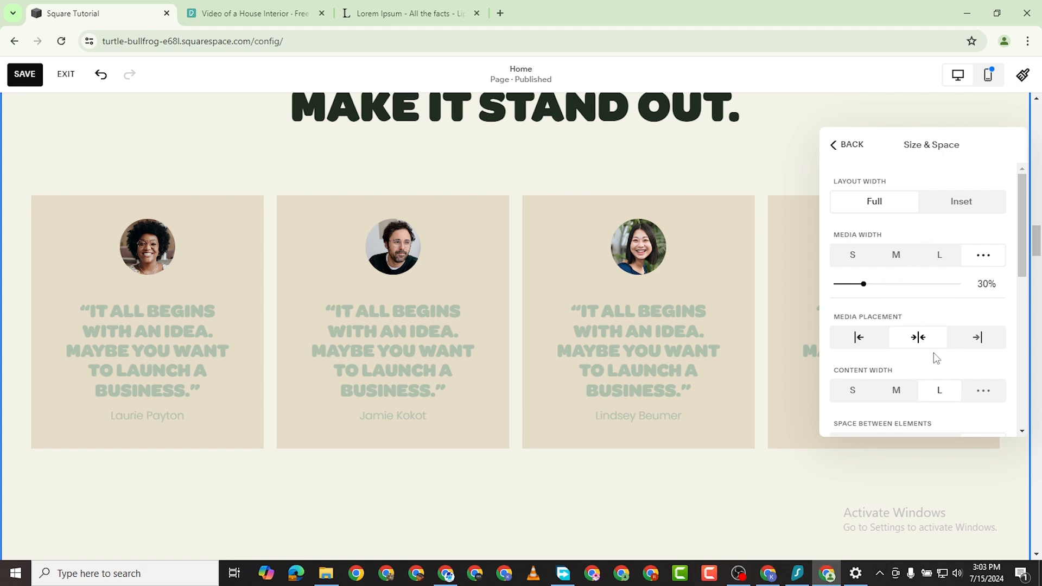
{"action": "left_click", "coordinate": [835, 144]}
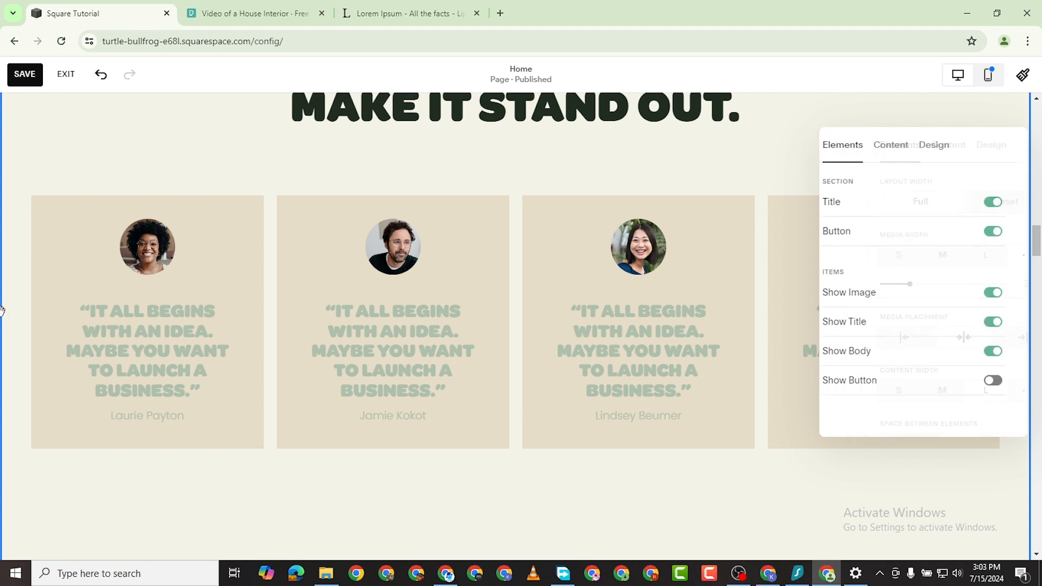
Add the "Let's work together" form section with the detailed contact form between the testimonials and team sections
{"action": "scroll", "coordinate": [433, 449], "scroll_direction": "down", "scroll_amount": 3}
{"action": "scroll", "coordinate": [491, 335], "scroll_direction": "down", "scroll_amount": 4}
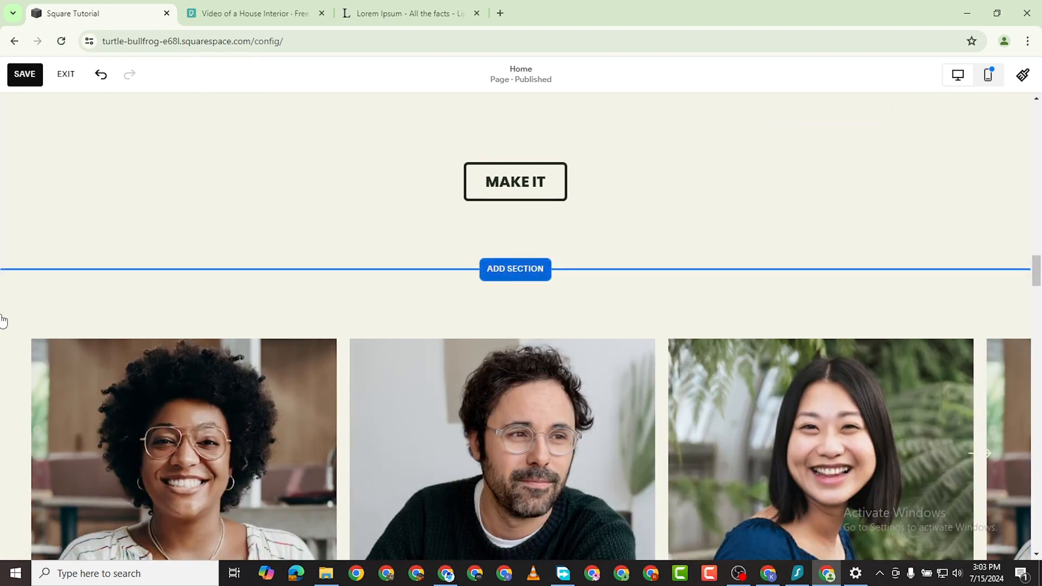
{"action": "scroll", "coordinate": [170, 388], "scroll_direction": "down", "scroll_amount": 2}
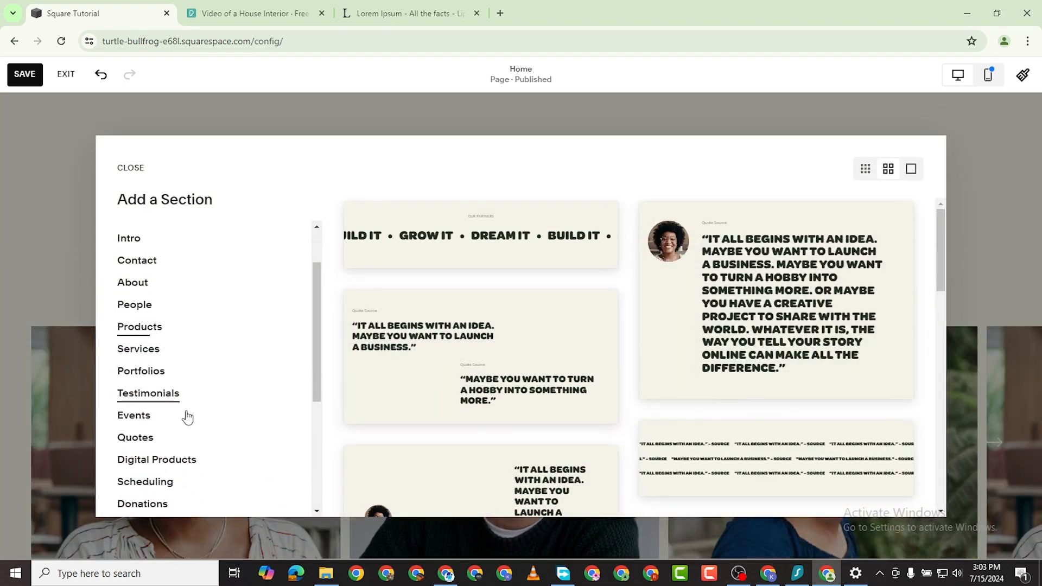
{"action": "scroll", "coordinate": [194, 430], "scroll_direction": "down", "scroll_amount": 3}
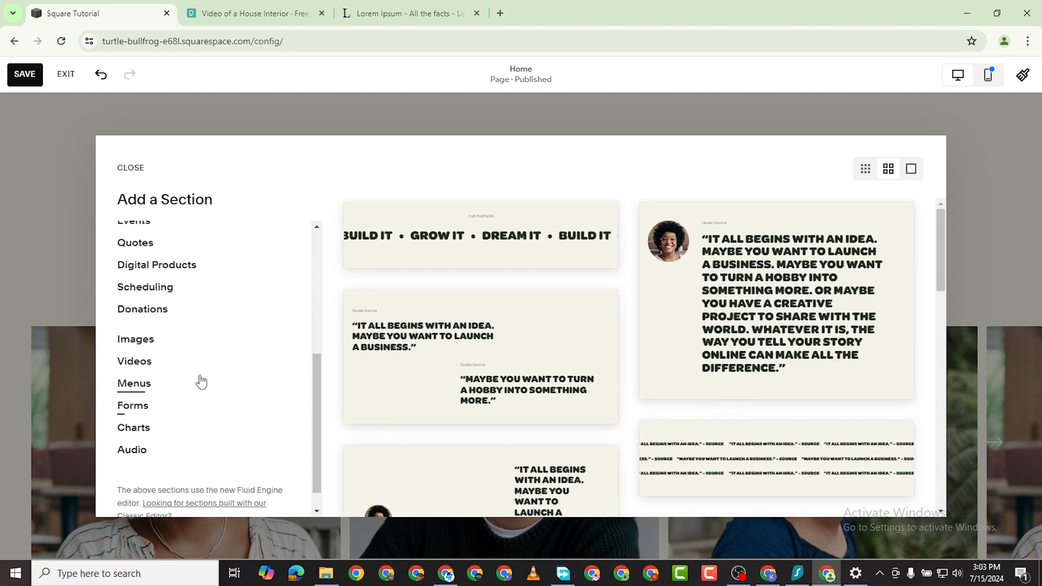
{"action": "left_click", "coordinate": [134, 406]}
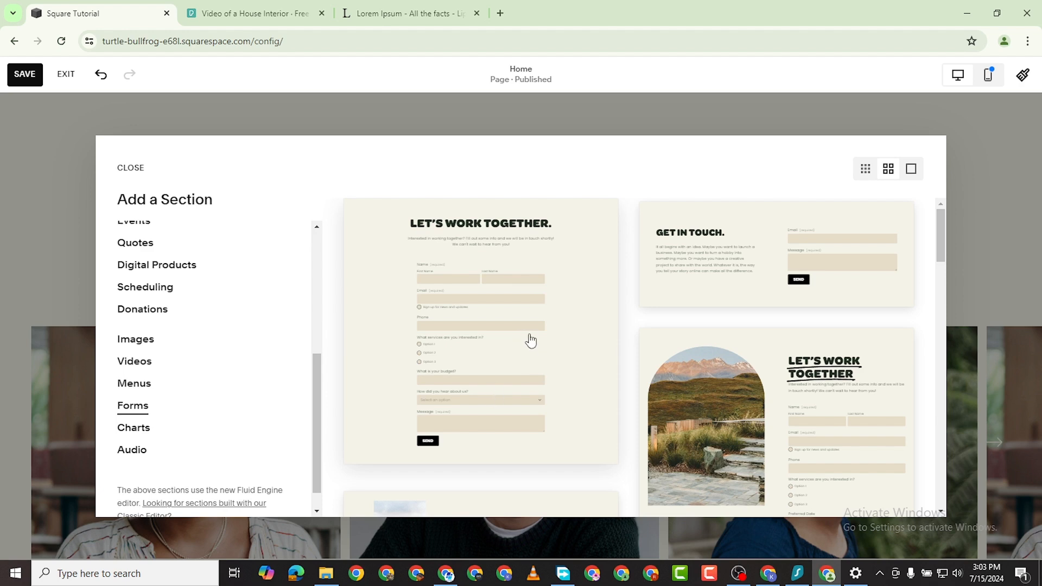
{"action": "left_click", "coordinate": [538, 430]}
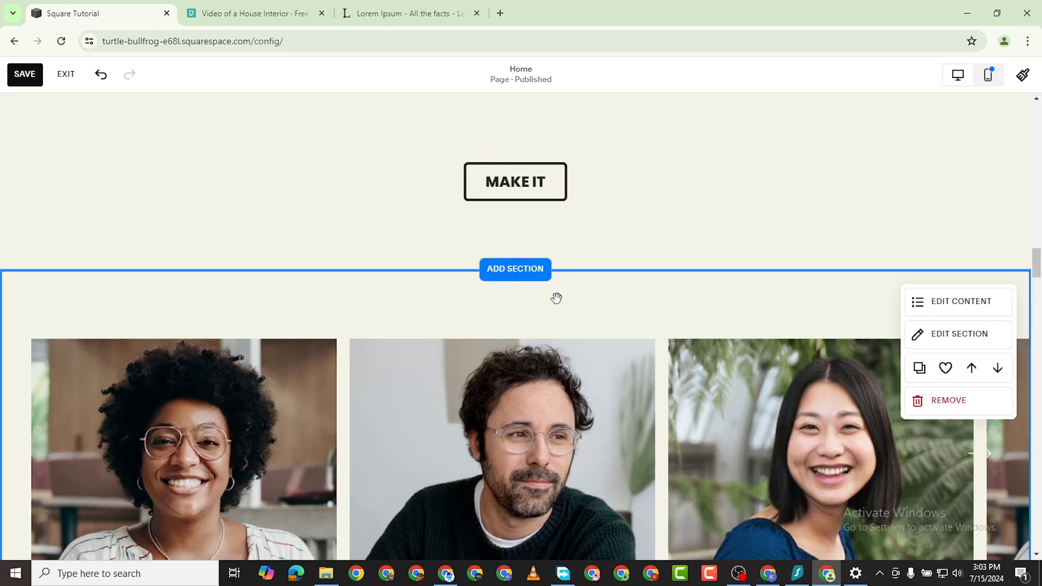
Look through the new "Let's work together" section from its heading to the Send button
{"action": "scroll", "coordinate": [557, 306], "scroll_direction": "down", "scroll_amount": 1}
{"action": "scroll", "coordinate": [557, 306], "scroll_direction": "up", "scroll_amount": 2}
{"action": "scroll", "coordinate": [558, 305], "scroll_direction": "down", "scroll_amount": 4}
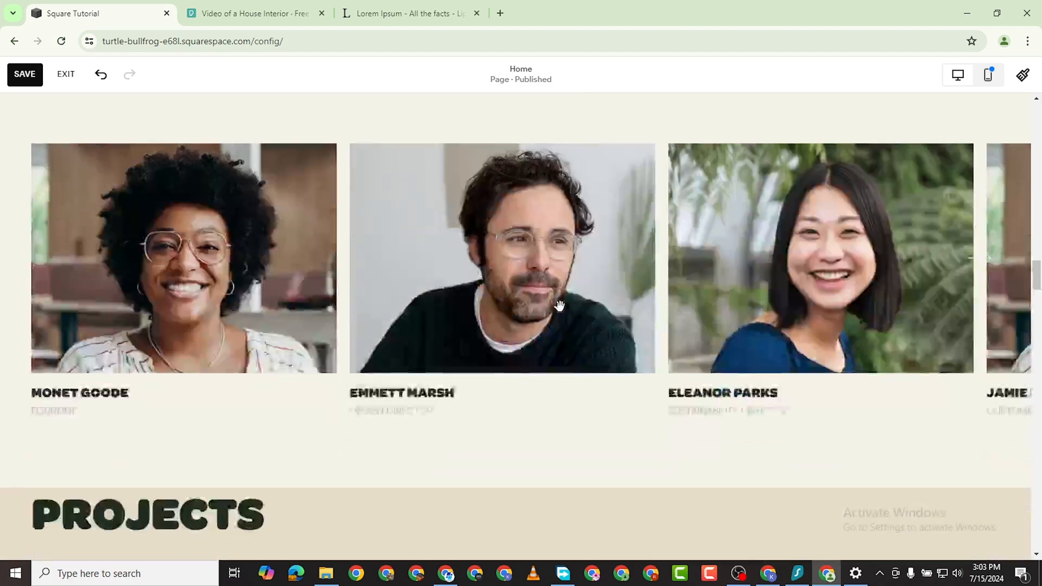
{"action": "scroll", "coordinate": [559, 307], "scroll_direction": "up", "scroll_amount": 11}
{"action": "scroll", "coordinate": [559, 307], "scroll_direction": "down", "scroll_amount": 15}
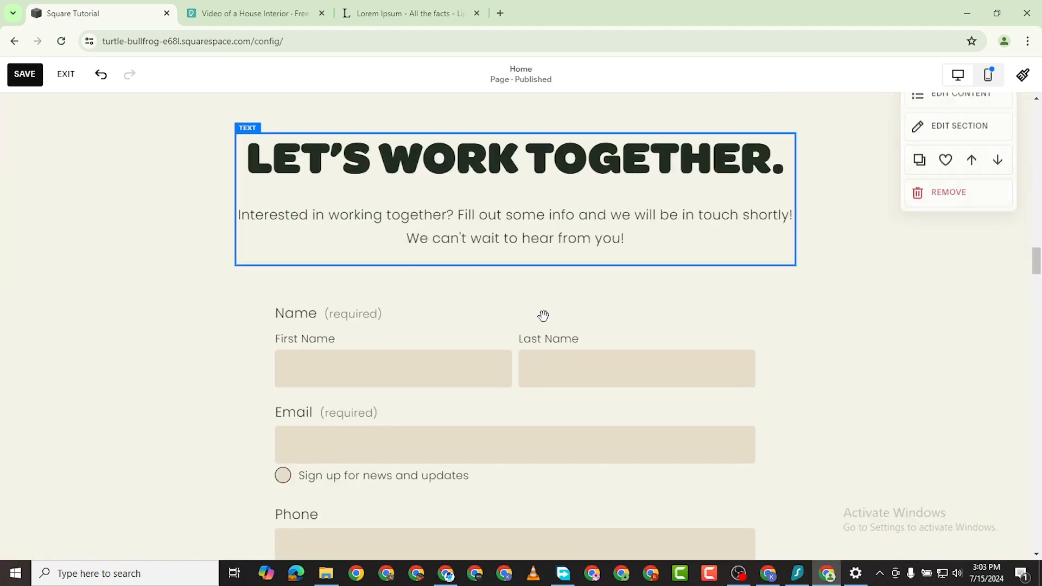
{"action": "scroll", "coordinate": [543, 315], "scroll_direction": "down", "scroll_amount": 3}
{"action": "scroll", "coordinate": [542, 316], "scroll_direction": "up", "scroll_amount": 7}
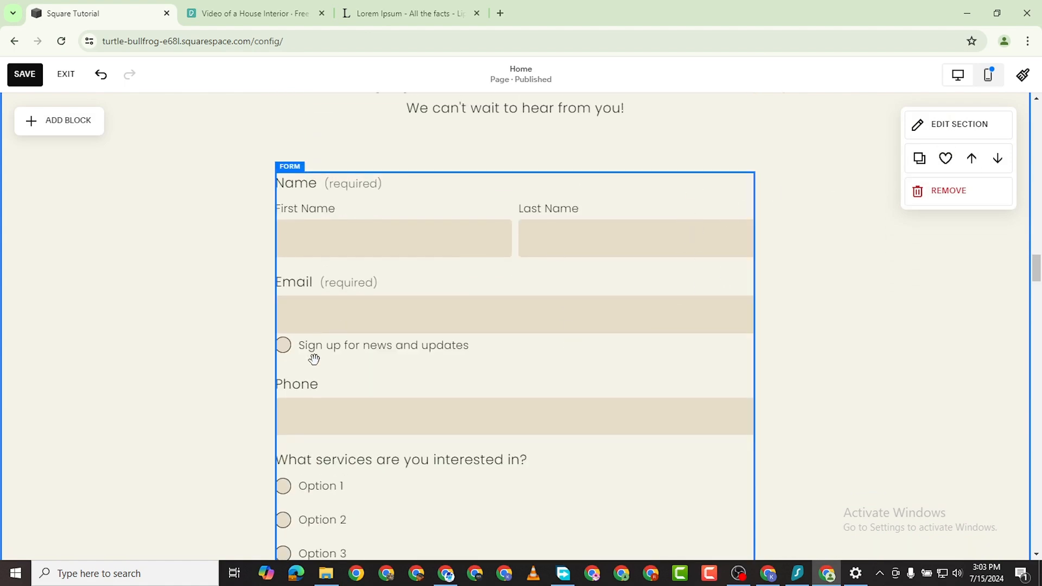
{"action": "scroll", "coordinate": [513, 312], "scroll_direction": "down", "scroll_amount": 7}
{"action": "scroll", "coordinate": [516, 314], "scroll_direction": "down", "scroll_amount": 3}
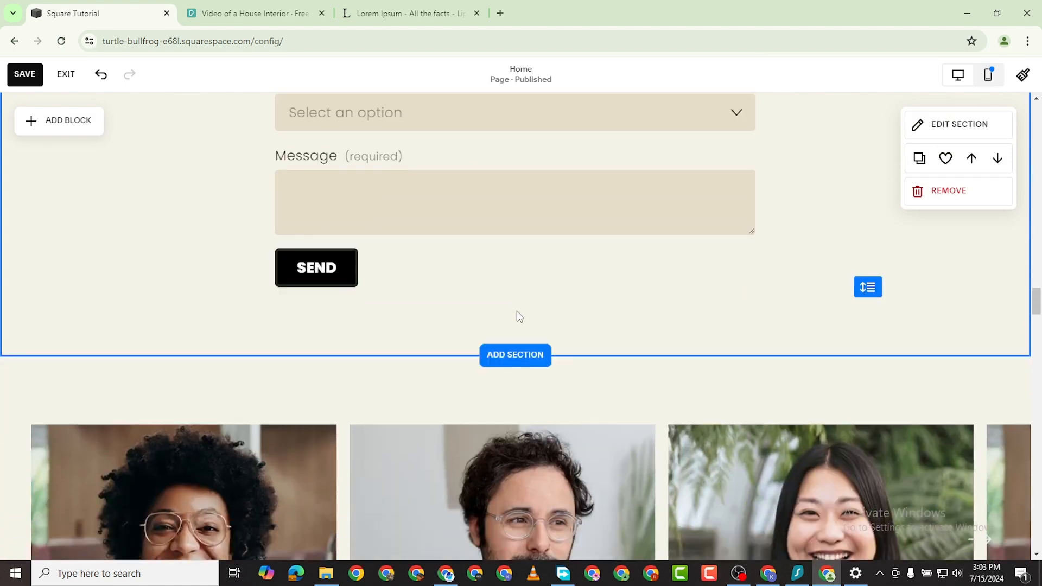
{"action": "scroll", "coordinate": [528, 304], "scroll_direction": "up", "scroll_amount": 8}
{"action": "scroll", "coordinate": [587, 354], "scroll_direction": "up", "scroll_amount": 2}
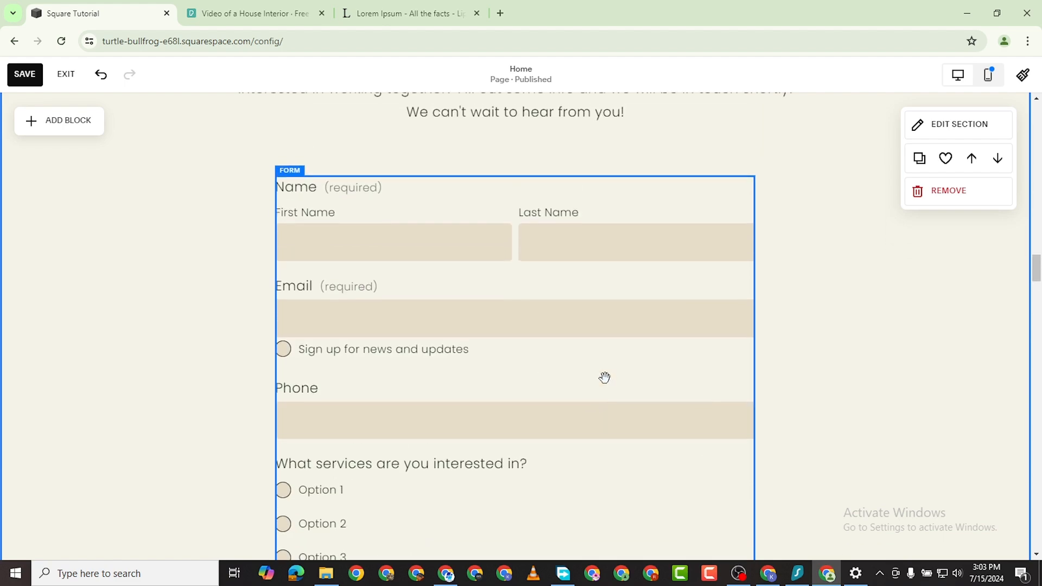
{"action": "scroll", "coordinate": [653, 354], "scroll_direction": "down", "scroll_amount": 2}
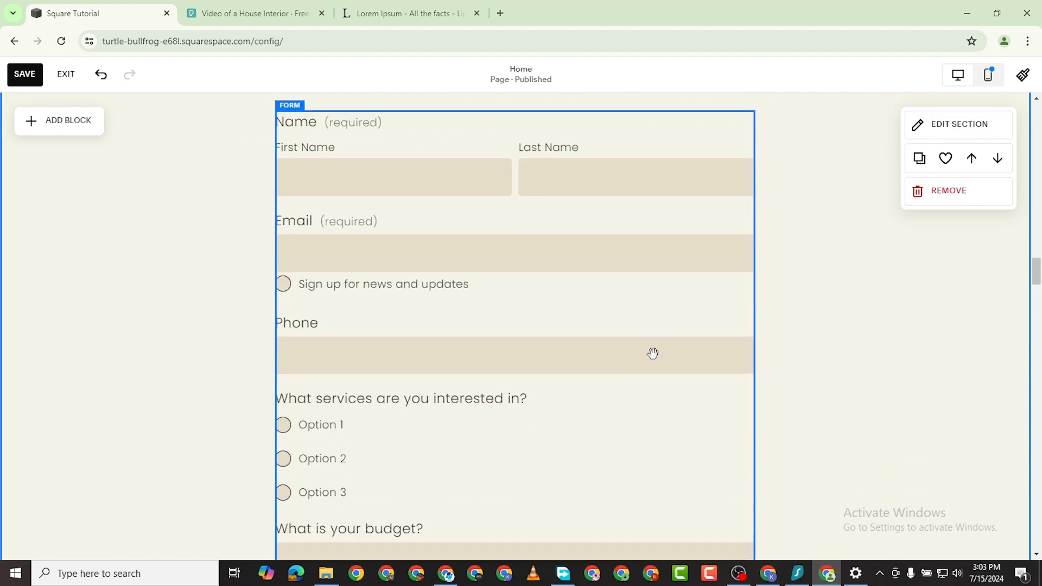
{"action": "scroll", "coordinate": [458, 372], "scroll_direction": "up", "scroll_amount": 5}
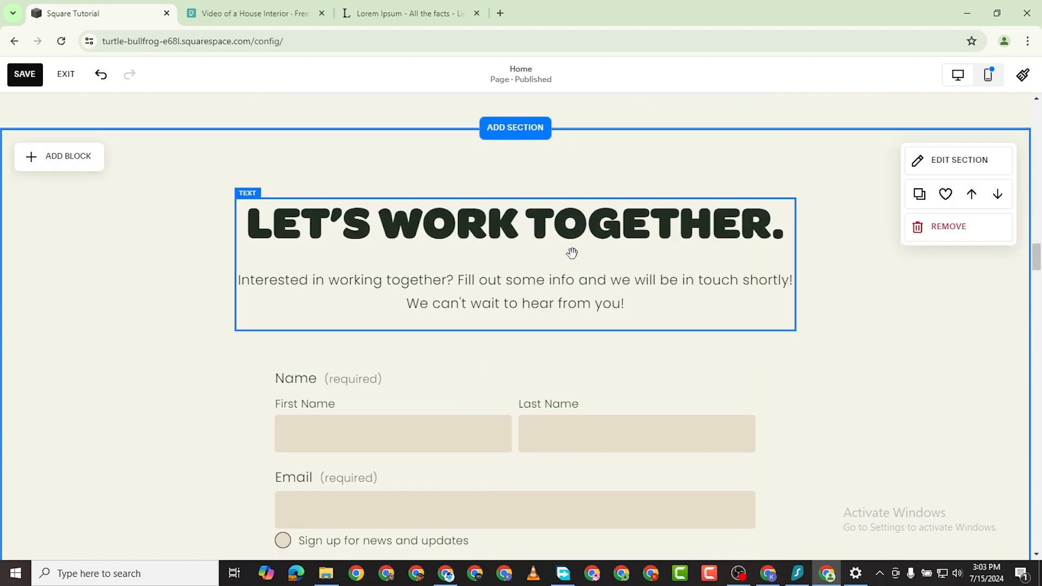
{"action": "scroll", "coordinate": [562, 257], "scroll_direction": "down", "scroll_amount": 2}
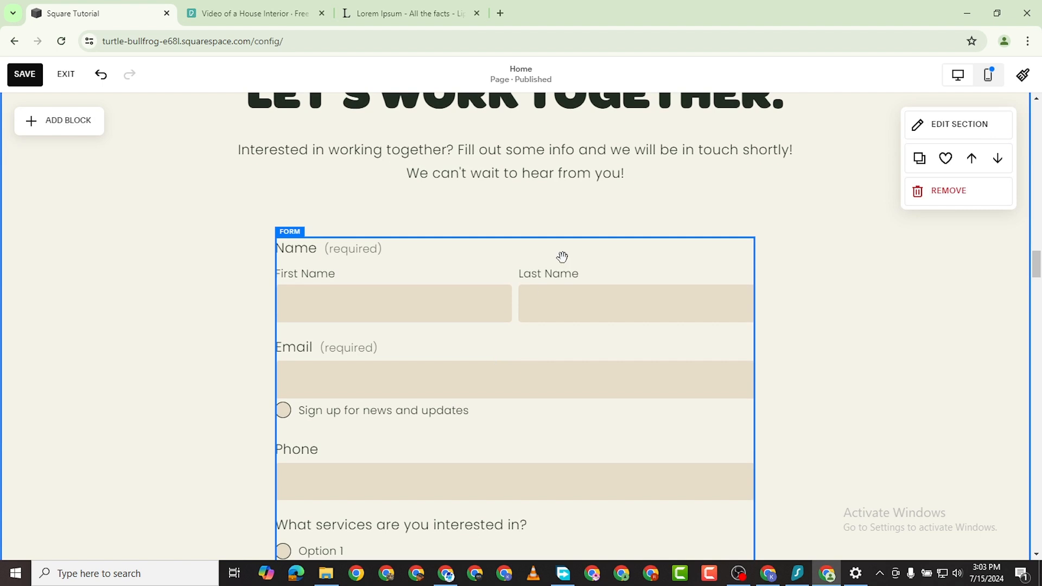
Open the contact form block for editing and review its list of form fields
{"action": "left_click", "coordinate": [534, 239]}
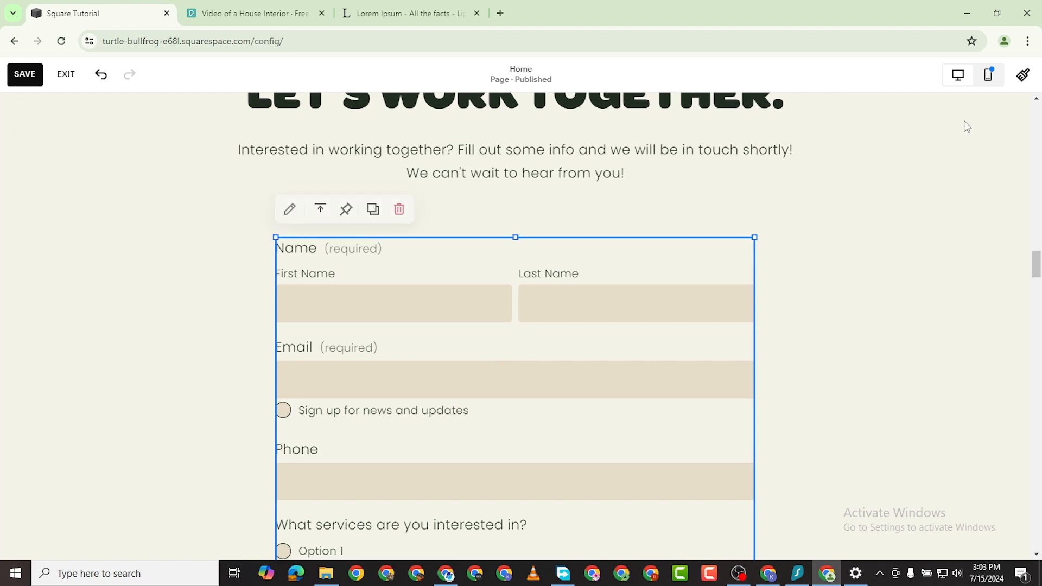
{"action": "left_click", "coordinate": [290, 210]}
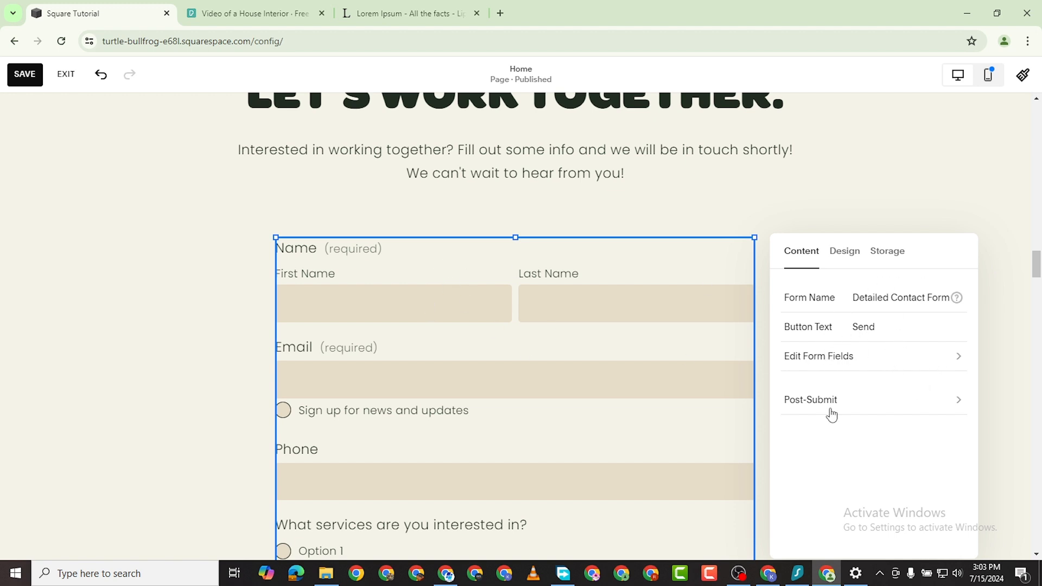
{"action": "scroll", "coordinate": [579, 426], "scroll_direction": "down", "scroll_amount": 2}
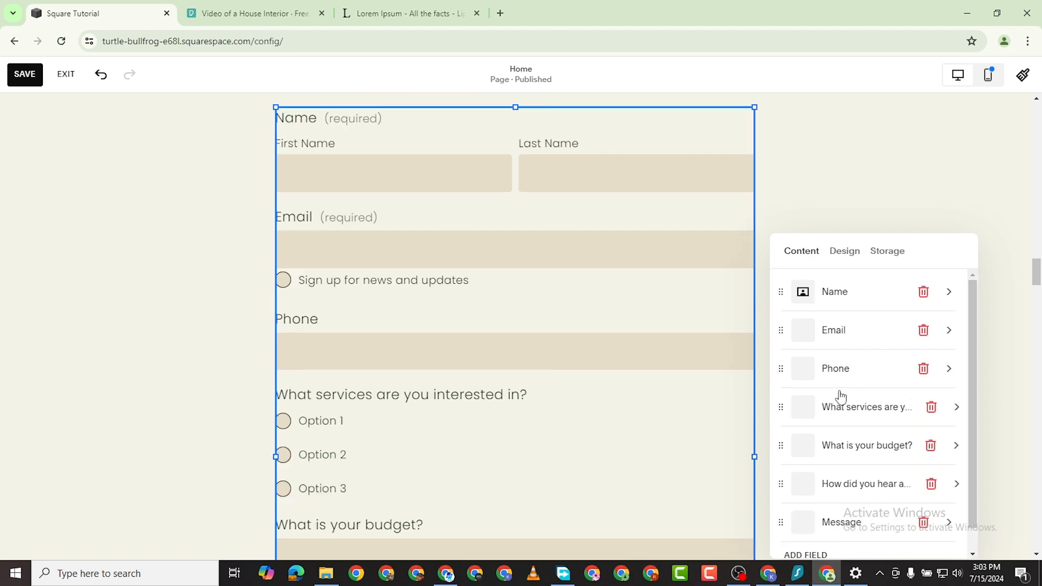
{"action": "scroll", "coordinate": [633, 455], "scroll_direction": "down", "scroll_amount": 1}
{"action": "scroll", "coordinate": [909, 393], "scroll_direction": "down", "scroll_amount": 1}
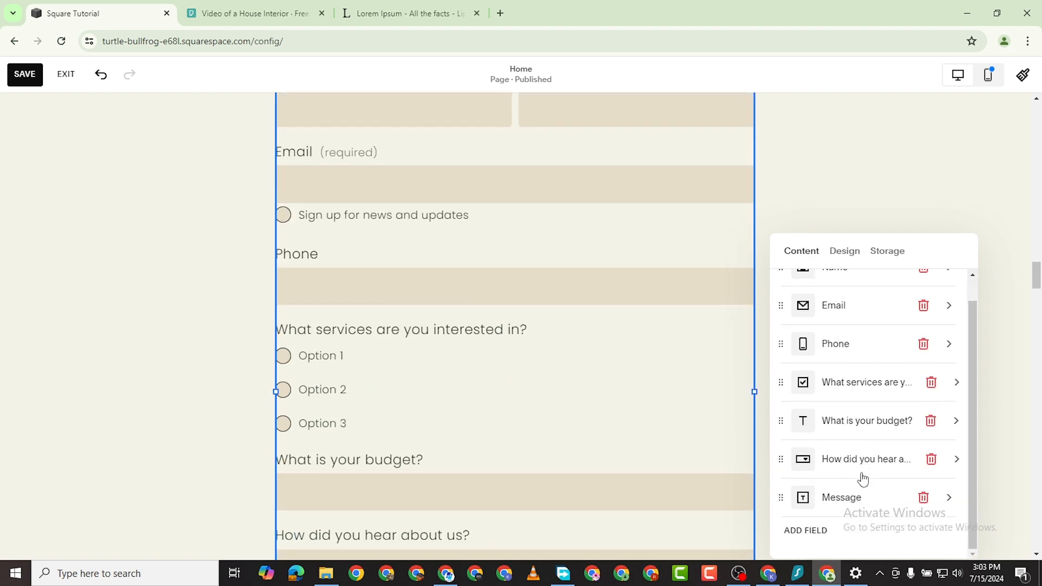
{"action": "scroll", "coordinate": [868, 456], "scroll_direction": "up", "scroll_amount": 1}
{"action": "scroll", "coordinate": [871, 451], "scroll_direction": "down", "scroll_amount": 1}
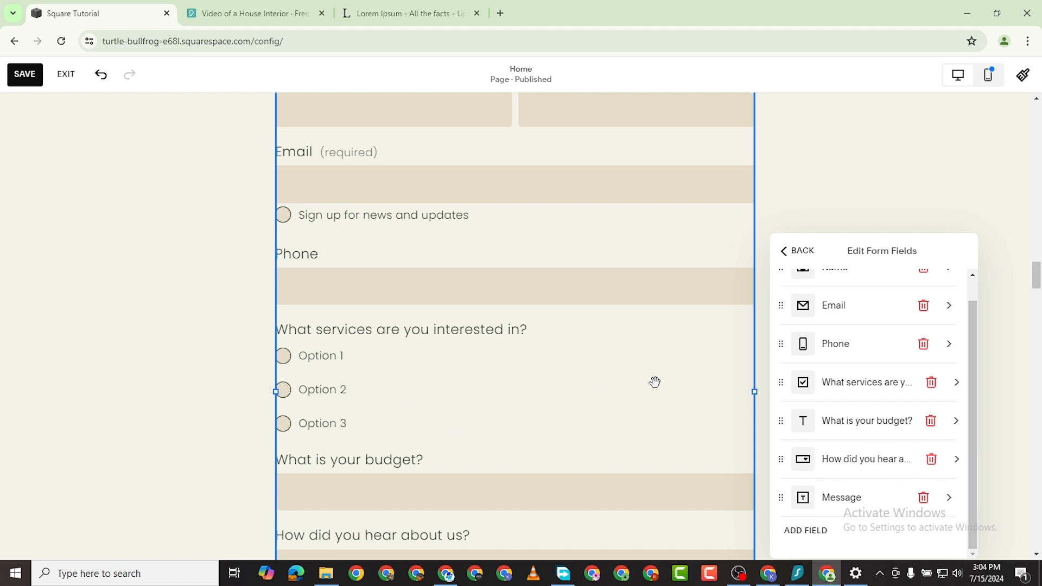
Add "Option 4" to the choices of the "What services are you interested in?" field and check the option removal controls
{"action": "left_click", "coordinate": [913, 405]}
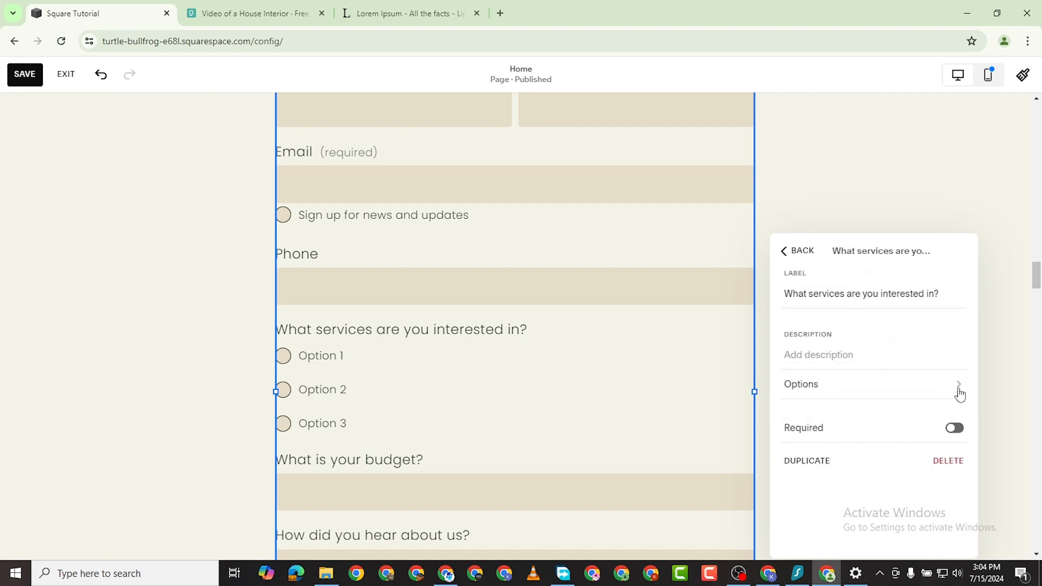
{"action": "left_click", "coordinate": [954, 389]}
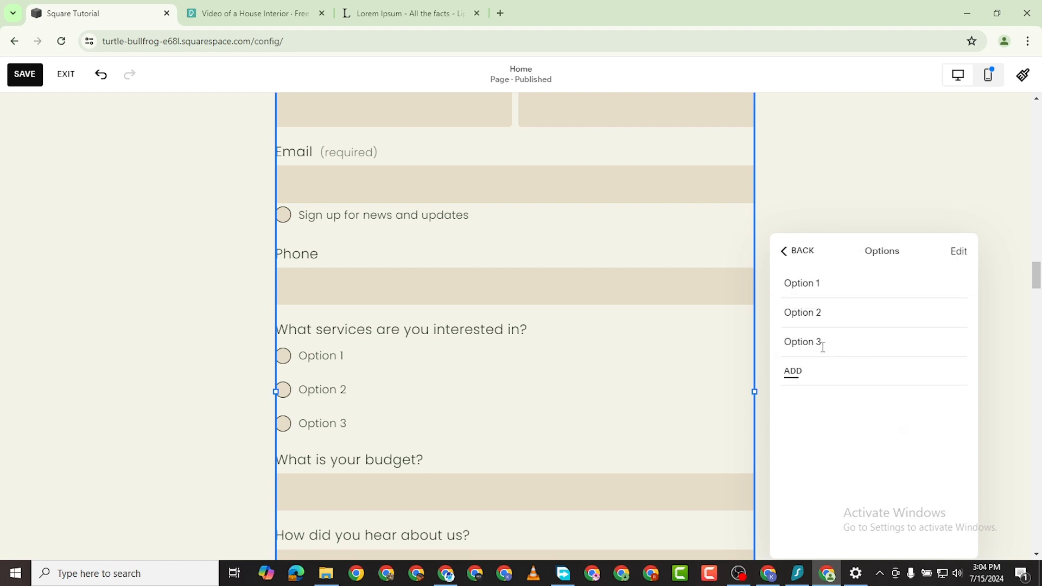
{"action": "left_click", "coordinate": [792, 373]}
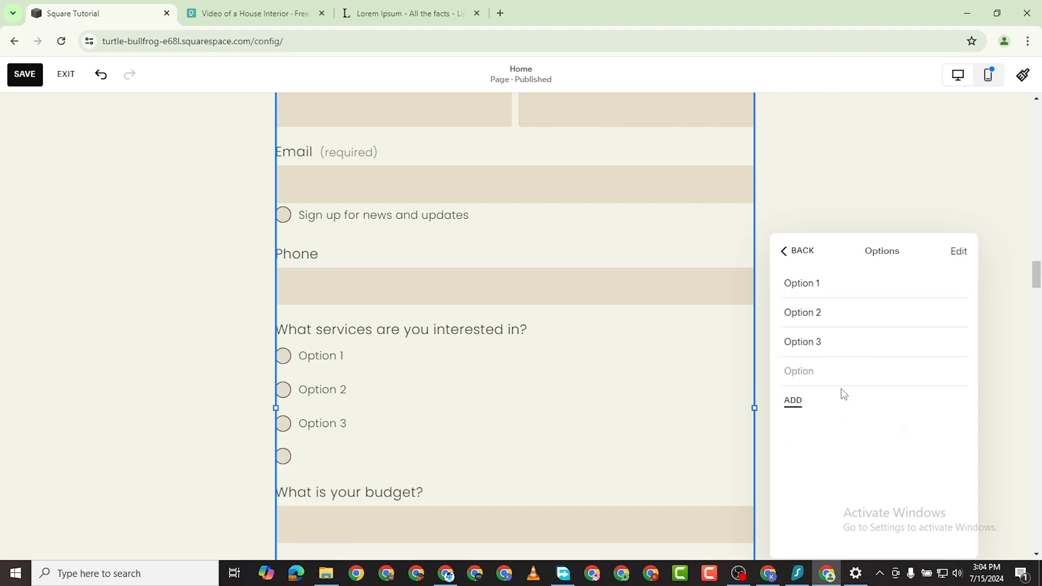
{"action": "type", "text": "Option 4"}
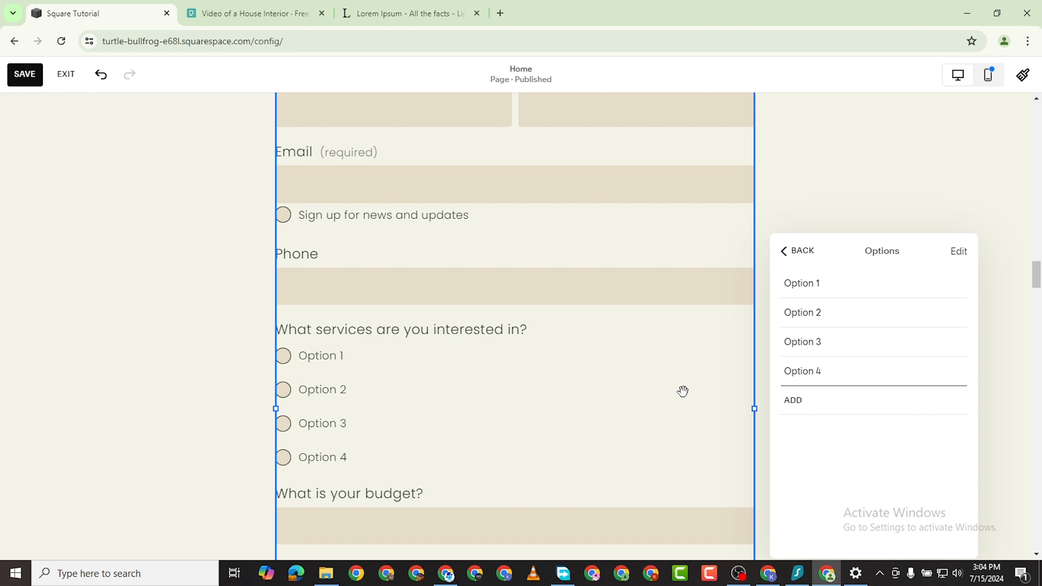
{"action": "left_click", "coordinate": [882, 254]}
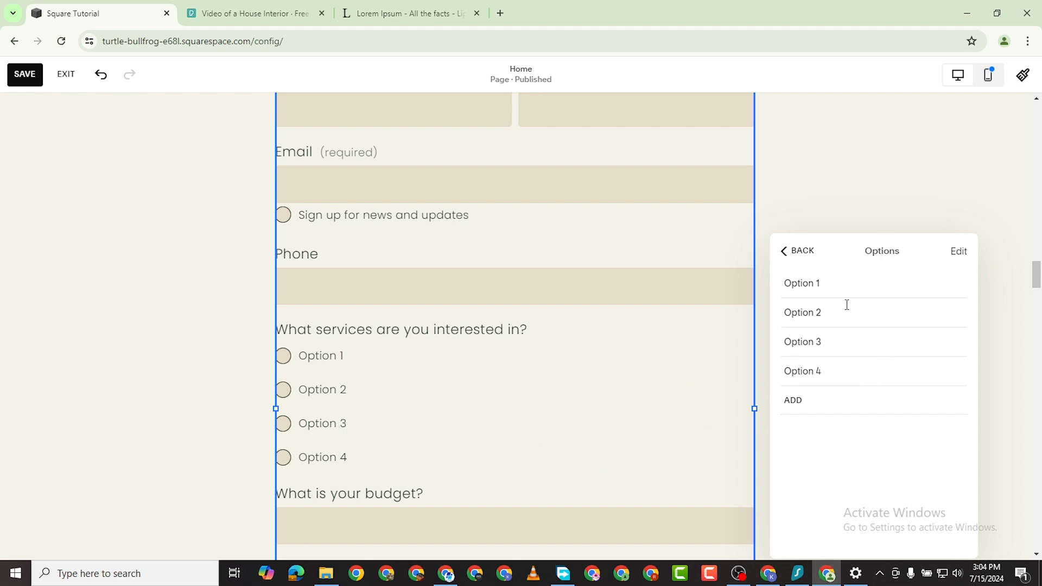
{"action": "left_click", "coordinate": [958, 252]}
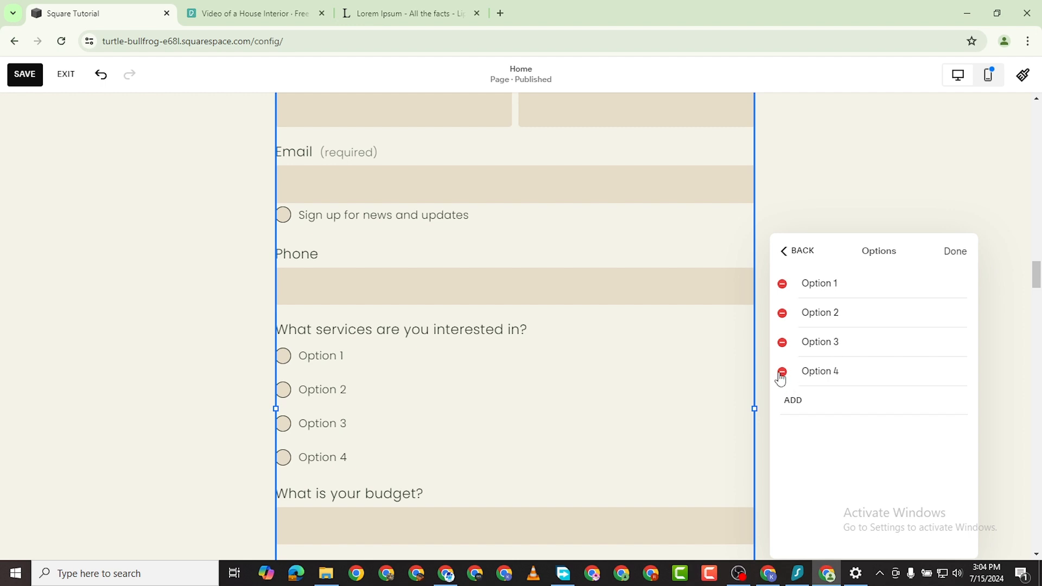
Make the "What services are you interested in?" field required and return to the form's main content settings
{"action": "left_click", "coordinate": [785, 254]}
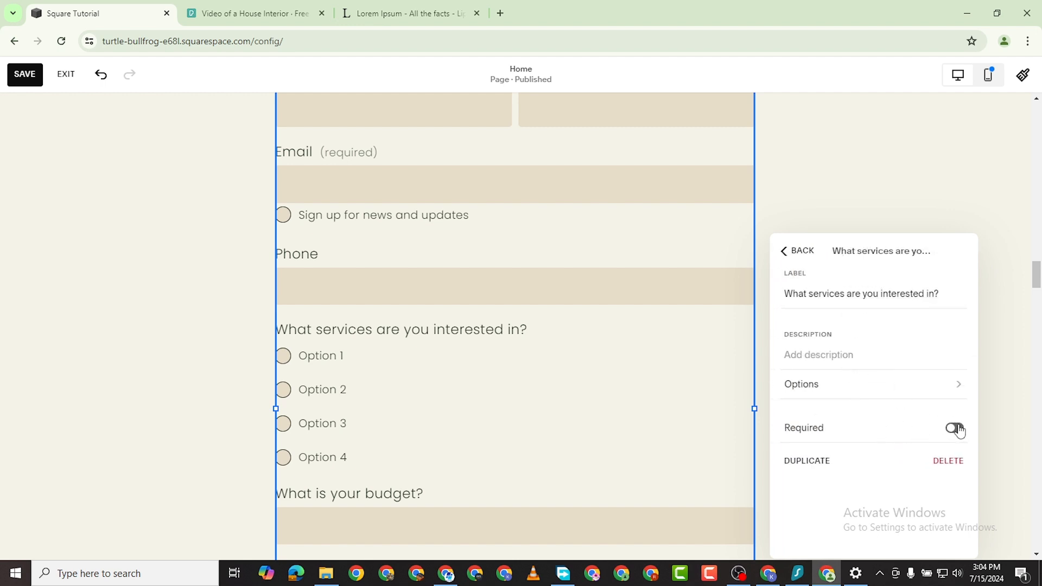
{"action": "left_click", "coordinate": [954, 429]}
{"action": "left_click", "coordinate": [783, 258]}
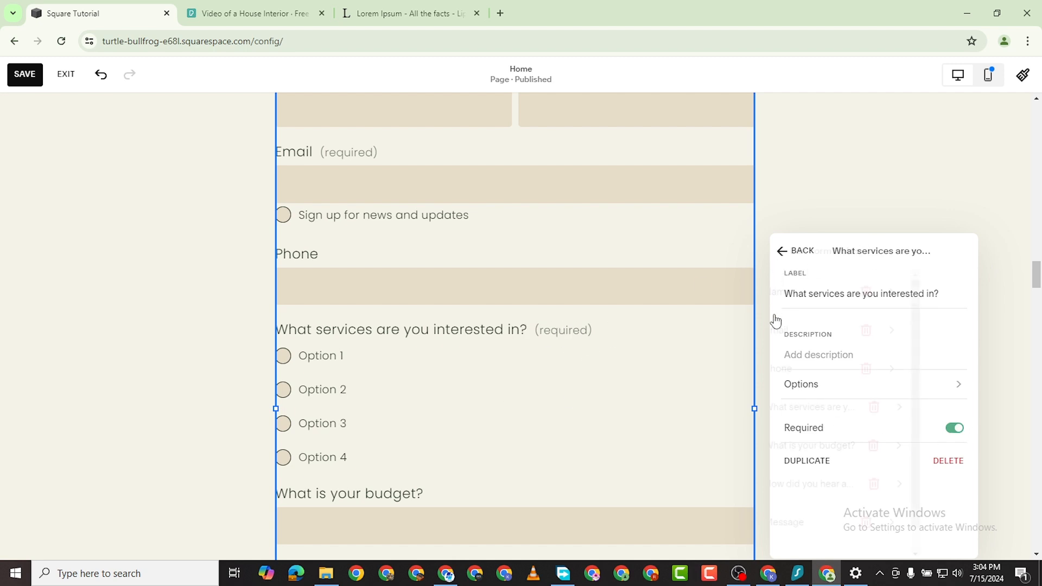
{"action": "scroll", "coordinate": [819, 347], "scroll_direction": "down", "scroll_amount": 2}
{"action": "scroll", "coordinate": [818, 346], "scroll_direction": "up", "scroll_amount": 2}
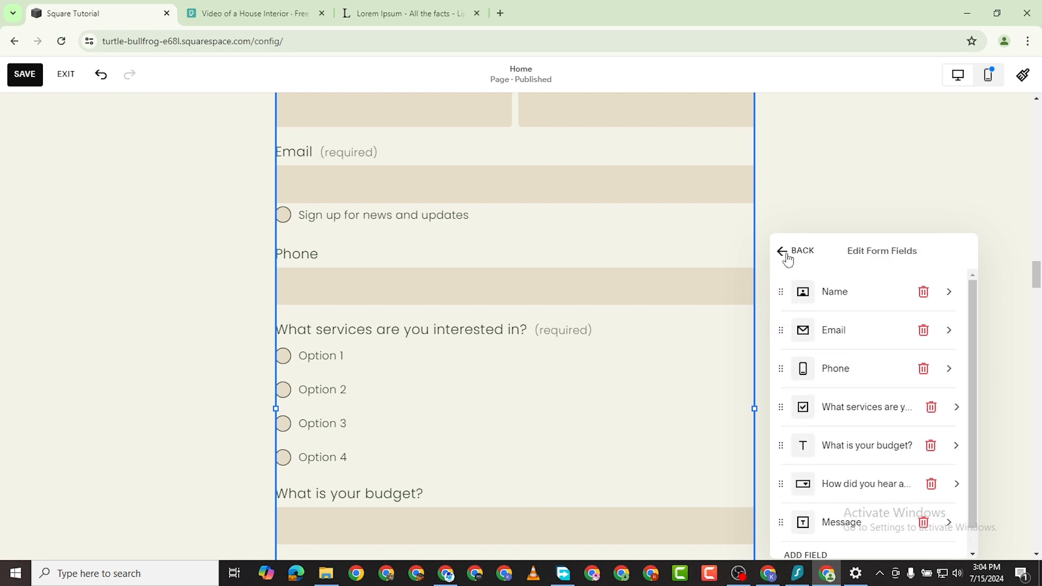
{"action": "left_click", "coordinate": [788, 259]}
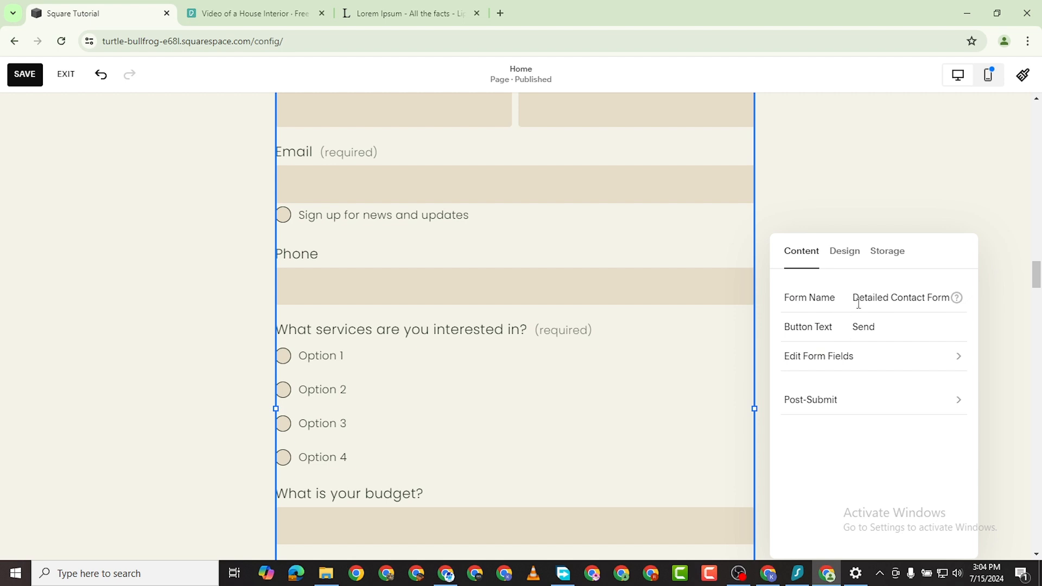
Examine the contact form's design settings, including form style, button style, button alignment and first input highlight
{"action": "left_click", "coordinate": [849, 253]}
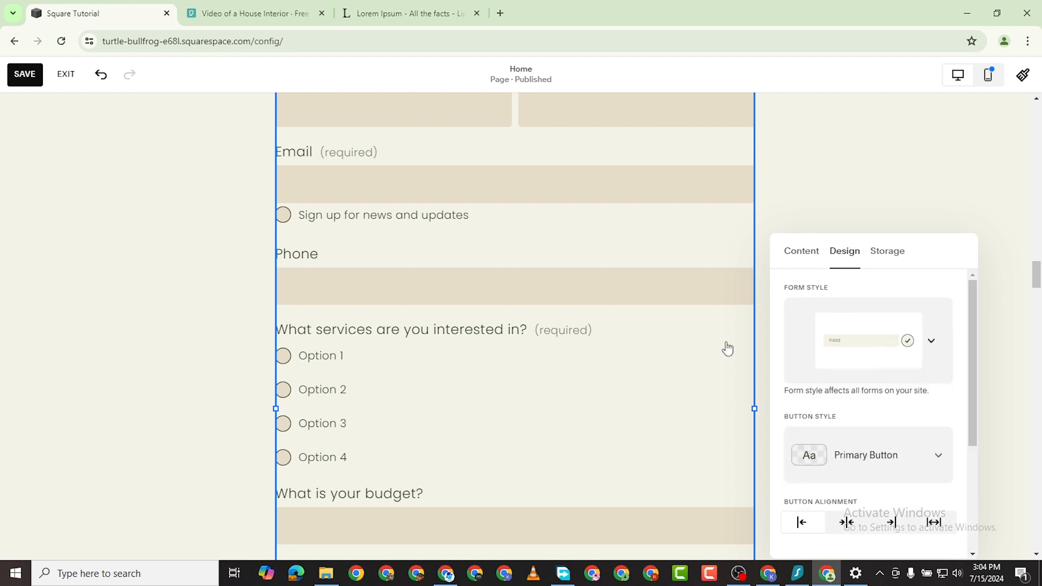
{"action": "scroll", "coordinate": [542, 360], "scroll_direction": "up", "scroll_amount": 3}
{"action": "scroll", "coordinate": [597, 364], "scroll_direction": "down", "scroll_amount": 1}
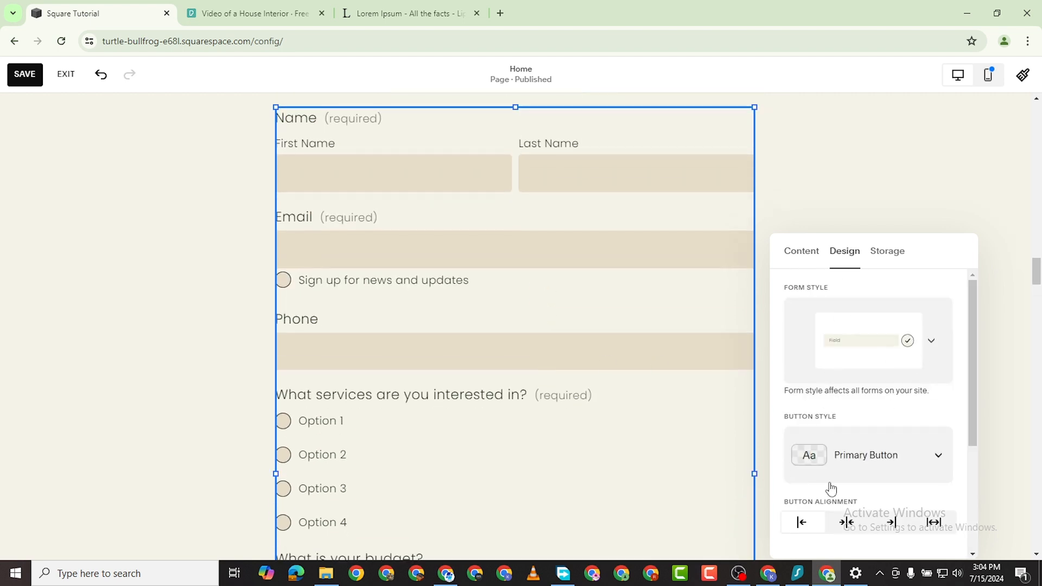
{"action": "scroll", "coordinate": [885, 400], "scroll_direction": "down", "scroll_amount": 1}
{"action": "scroll", "coordinate": [884, 400], "scroll_direction": "up", "scroll_amount": 1}
{"action": "left_click", "coordinate": [931, 342]}
{"action": "left_click", "coordinate": [995, 190]}
{"action": "scroll", "coordinate": [891, 442], "scroll_direction": "down", "scroll_amount": 2}
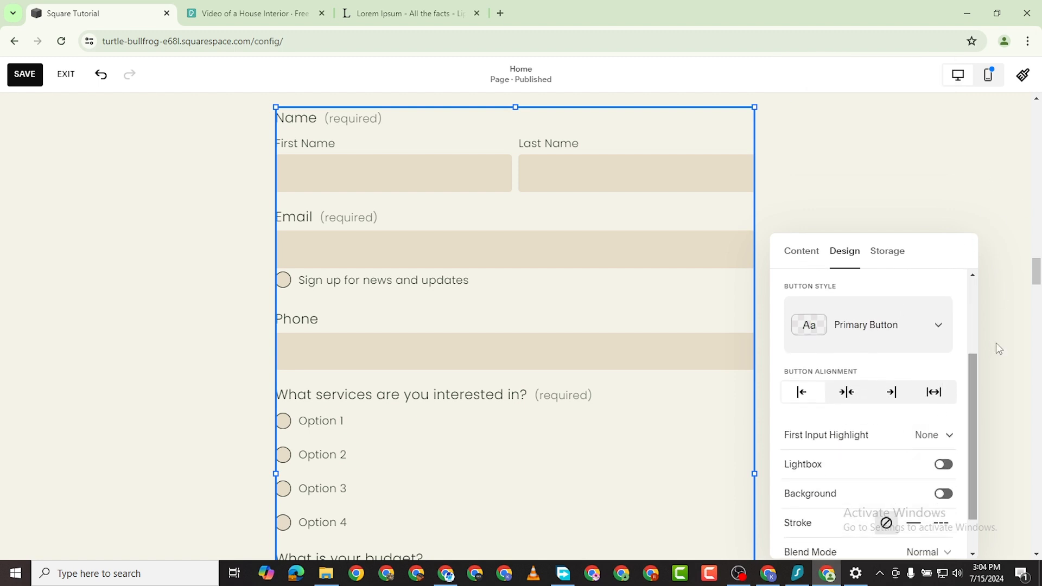
{"action": "scroll", "coordinate": [1001, 345], "scroll_direction": "down", "scroll_amount": 2}
{"action": "scroll", "coordinate": [1029, 314], "scroll_direction": "down", "scroll_amount": 2}
{"action": "scroll", "coordinate": [872, 307], "scroll_direction": "up", "scroll_amount": 1}
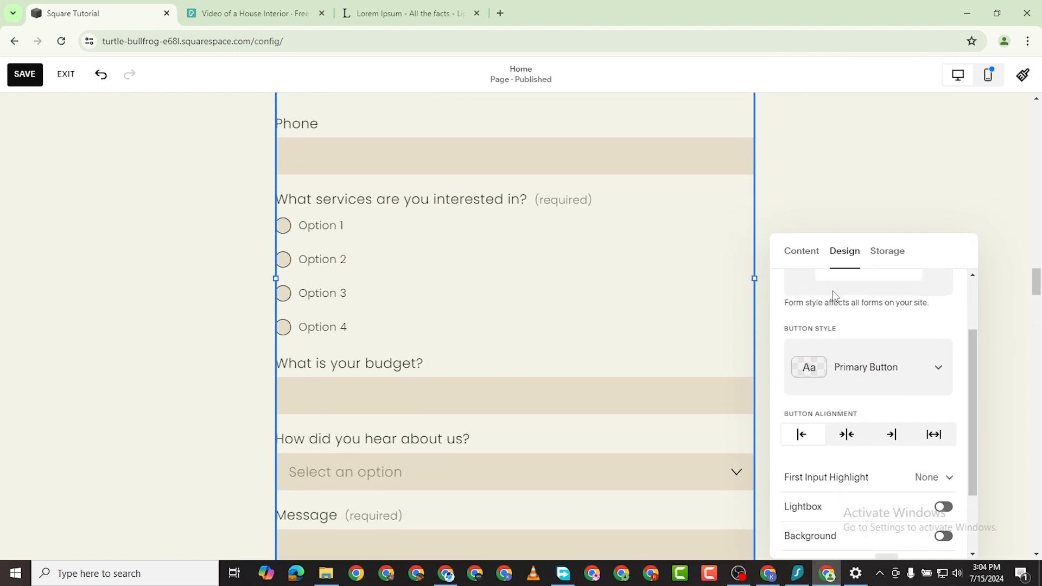
{"action": "scroll", "coordinate": [532, 423], "scroll_direction": "up", "scroll_amount": 4}
{"action": "scroll", "coordinate": [887, 362], "scroll_direction": "up", "scroll_amount": 1}
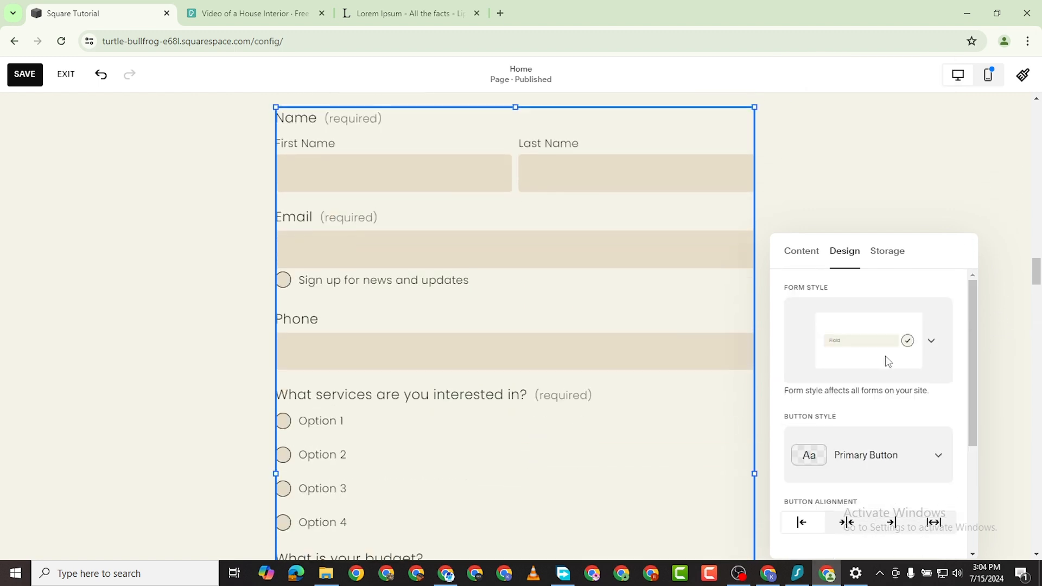
Try the form style with underlined fields and pill-shaped options on the contact form
{"action": "left_click", "coordinate": [931, 347]}
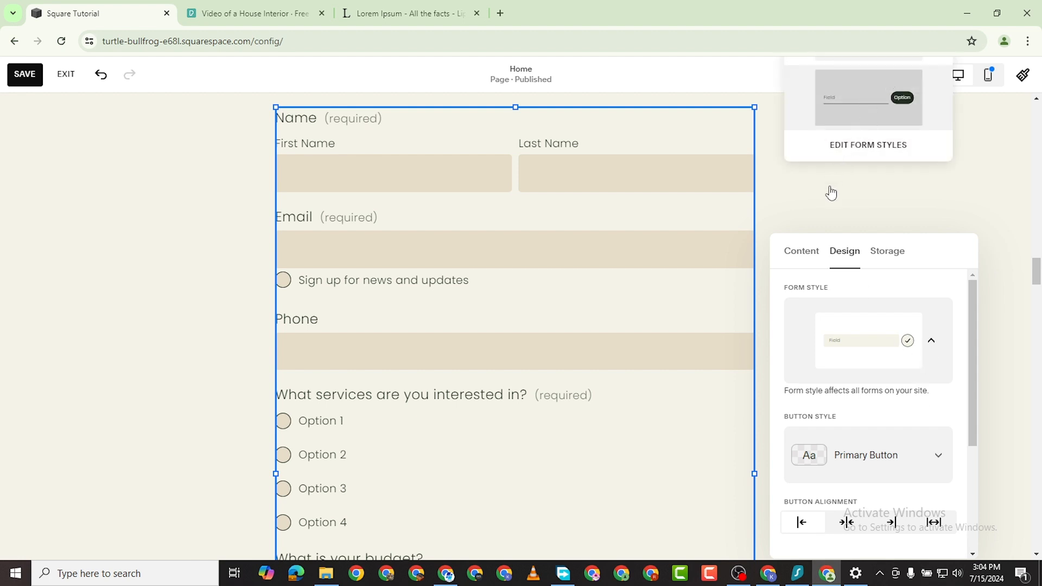
{"action": "left_click", "coordinate": [863, 99]}
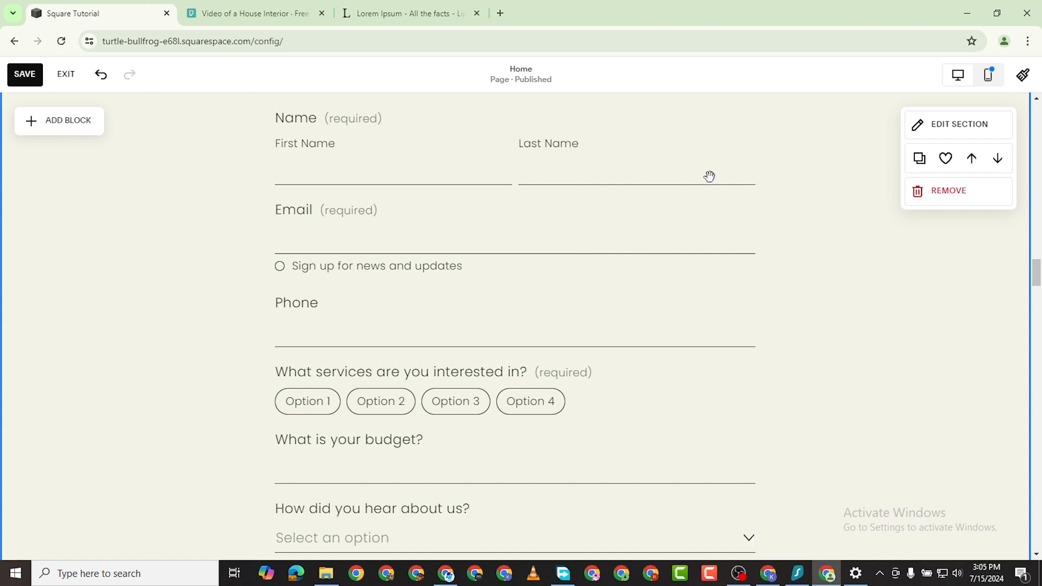
{"action": "left_click", "coordinate": [925, 135]}
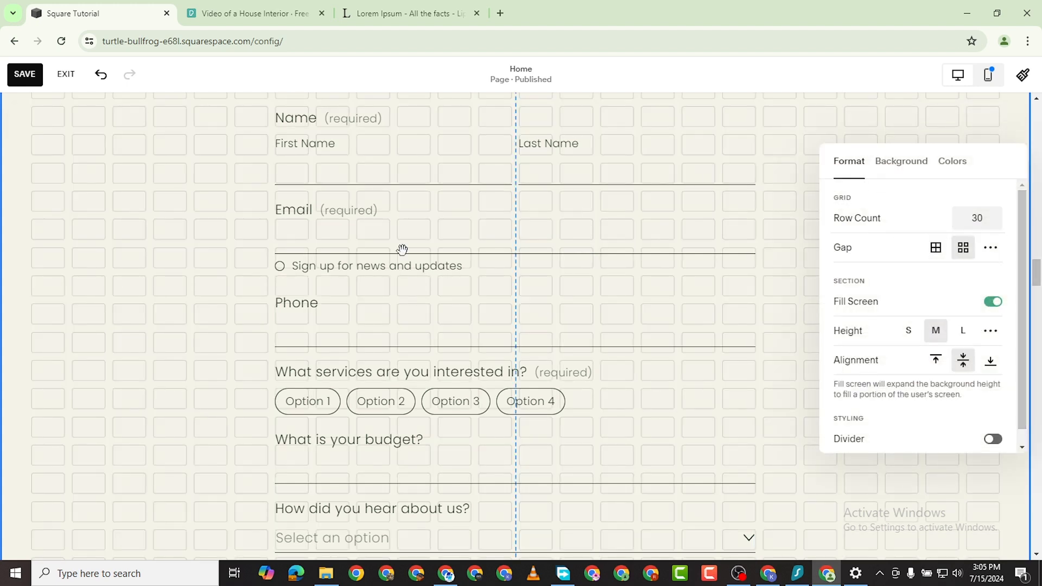
Reopen the contact form's design settings and try the square-cornered, outlined field style with square checkboxes
{"action": "left_click", "coordinate": [313, 229]}
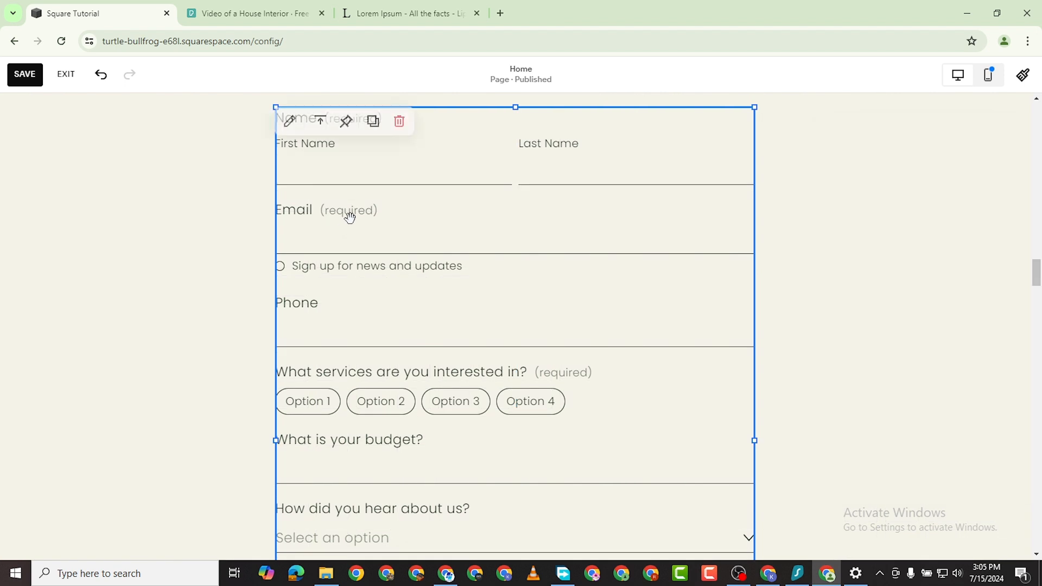
{"action": "left_click", "coordinate": [289, 121]}
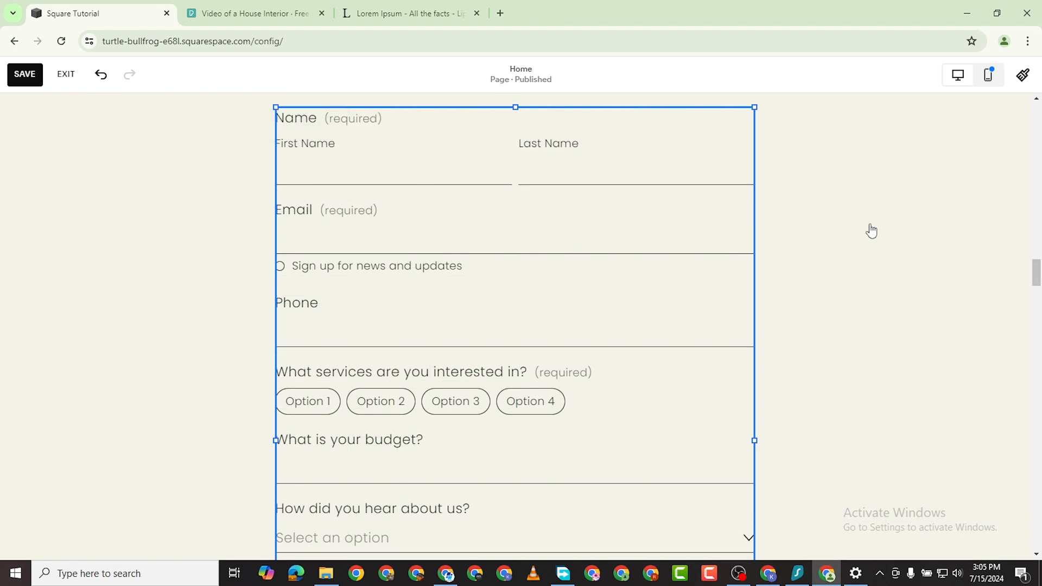
{"action": "left_click", "coordinate": [835, 120]}
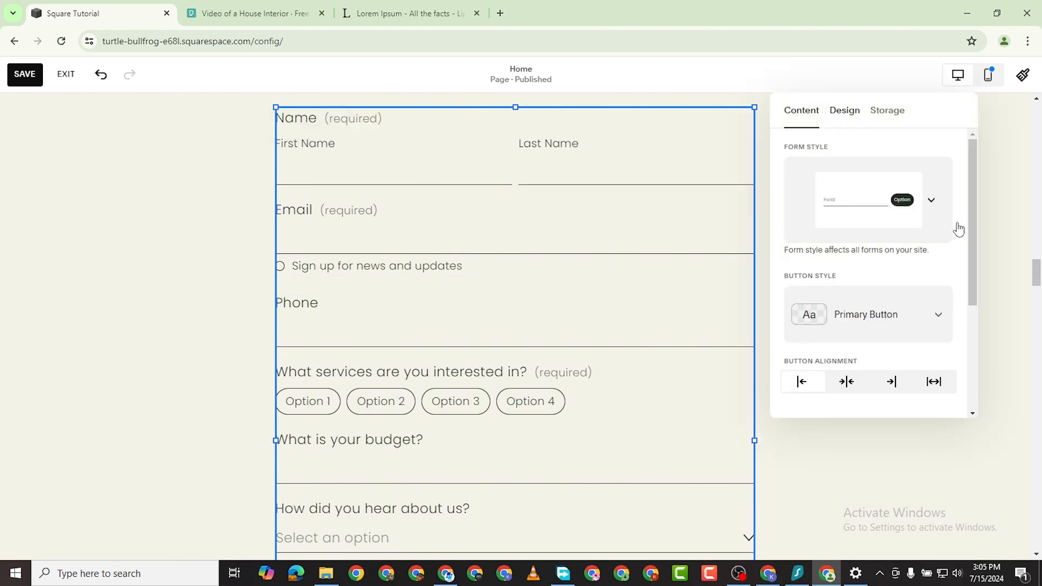
{"action": "left_click", "coordinate": [922, 267]}
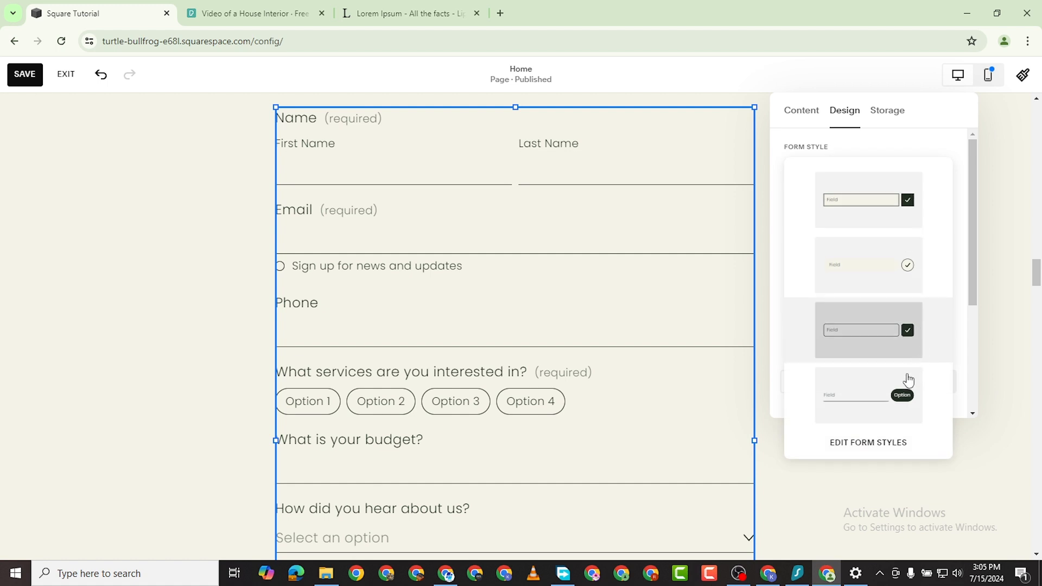
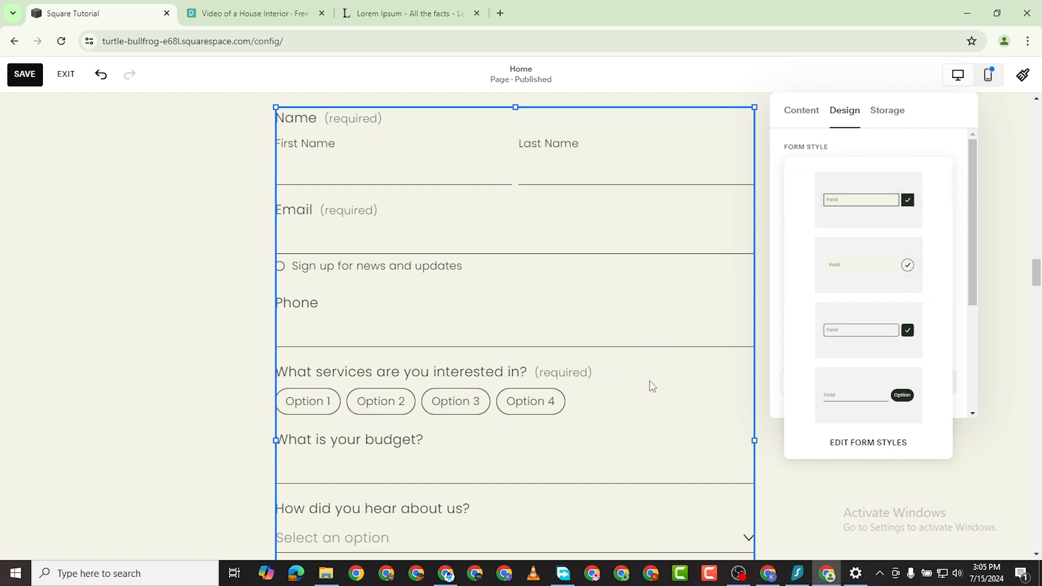
{"action": "left_click", "coordinate": [888, 201]}
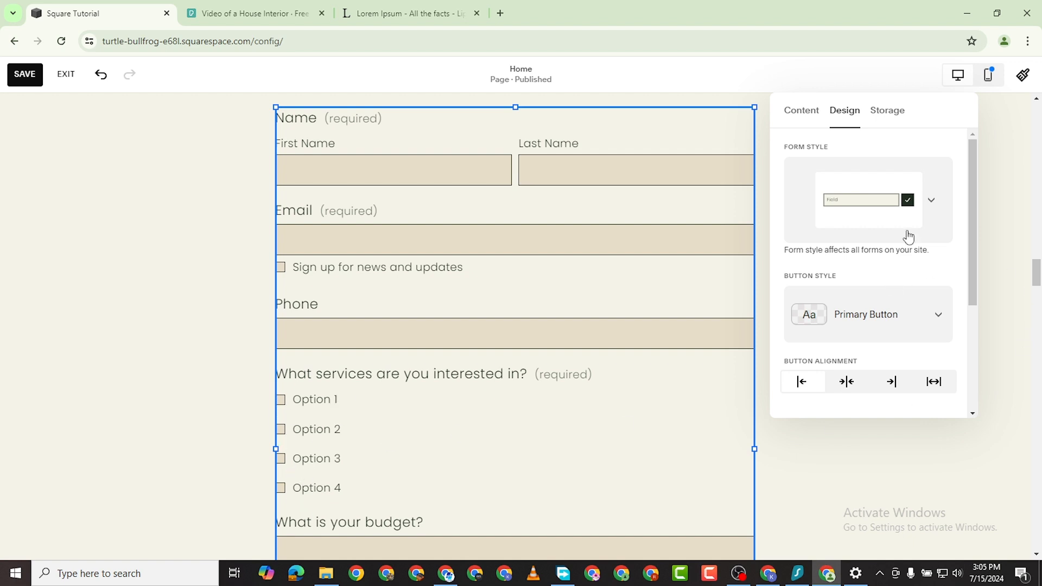
Apply the pill-shaped, borderless field style with round checkboxes to the form and review the submit button and remaining design options
{"action": "left_click", "coordinate": [936, 203]}
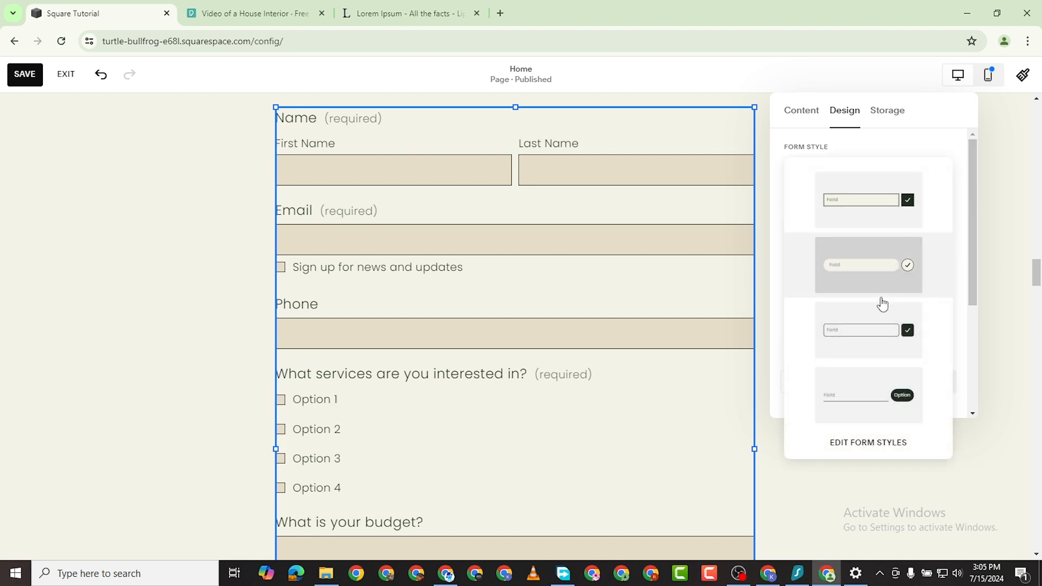
{"action": "left_click", "coordinate": [855, 275]}
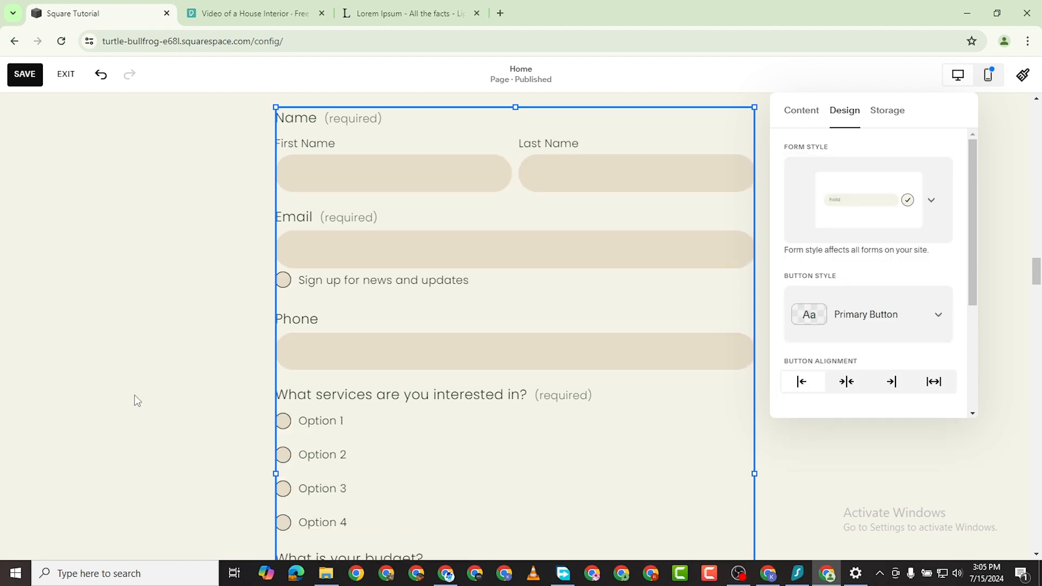
{"action": "scroll", "coordinate": [413, 393], "scroll_direction": "down", "scroll_amount": 10}
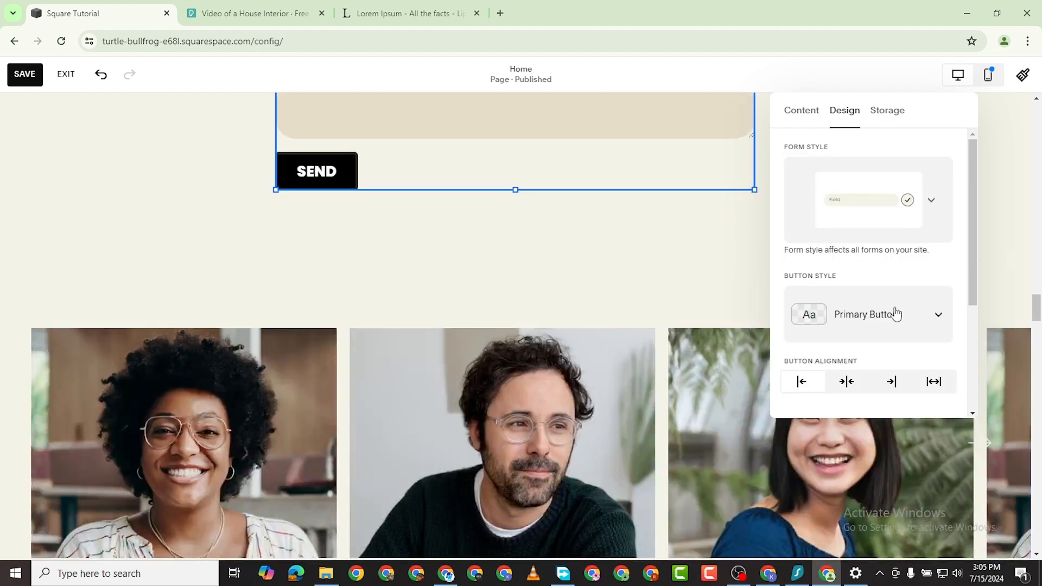
{"action": "scroll", "coordinate": [895, 314], "scroll_direction": "down", "scroll_amount": 3}
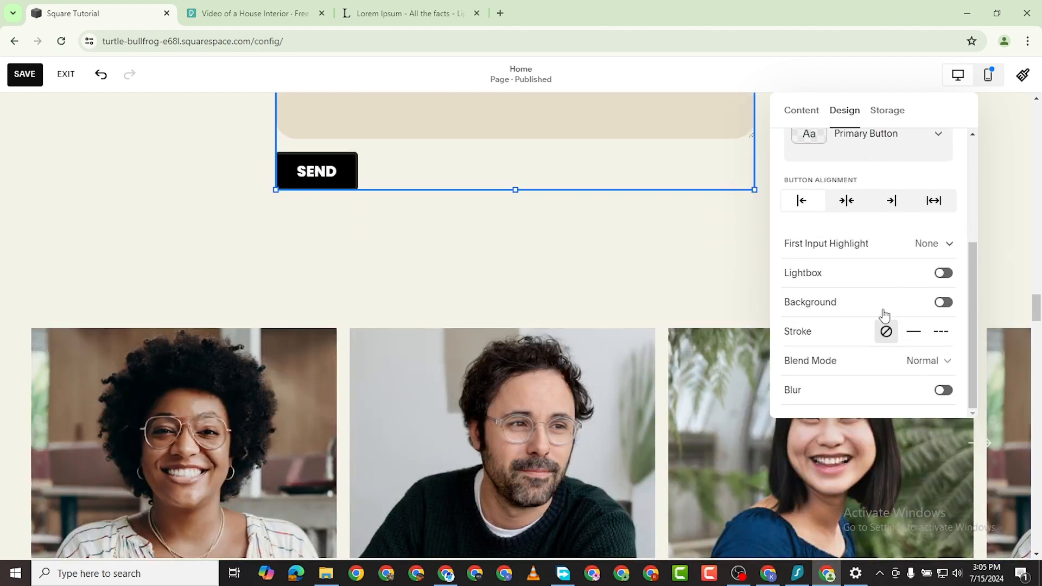
Turn on the background for the contact form block
{"action": "left_click", "coordinate": [947, 306]}
{"action": "scroll", "coordinate": [386, 261], "scroll_direction": "up", "scroll_amount": 6}
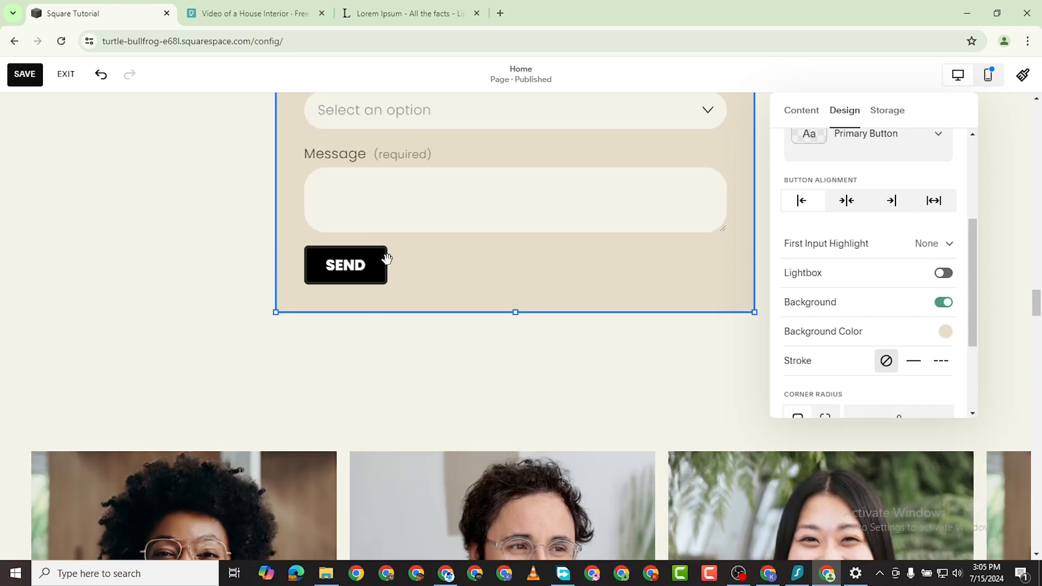
{"action": "scroll", "coordinate": [636, 343], "scroll_direction": "up", "scroll_amount": 3}
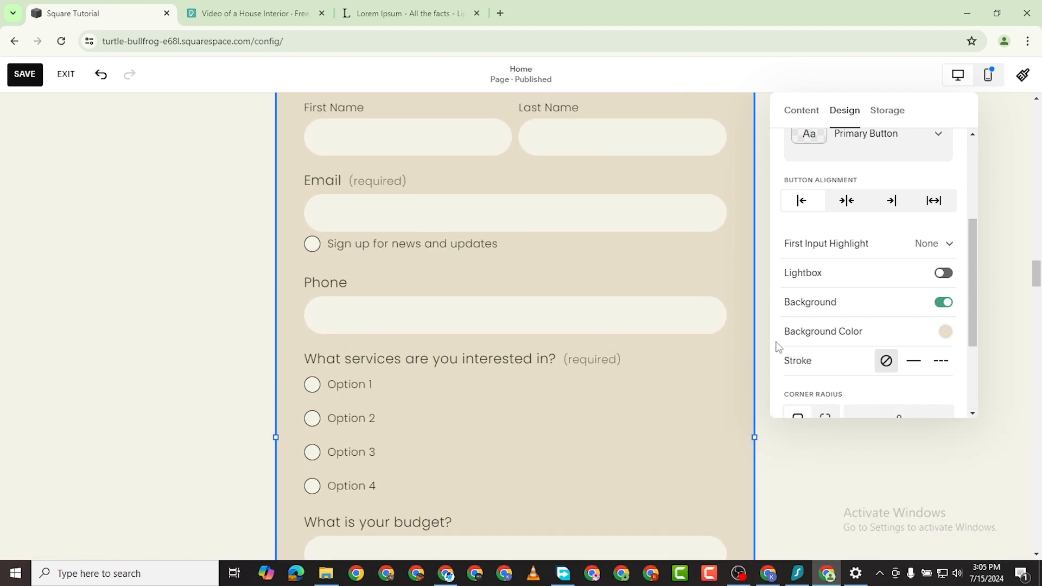
Set the contact form's background color to the bright green swatch of the site palette
{"action": "left_click", "coordinate": [945, 333]}
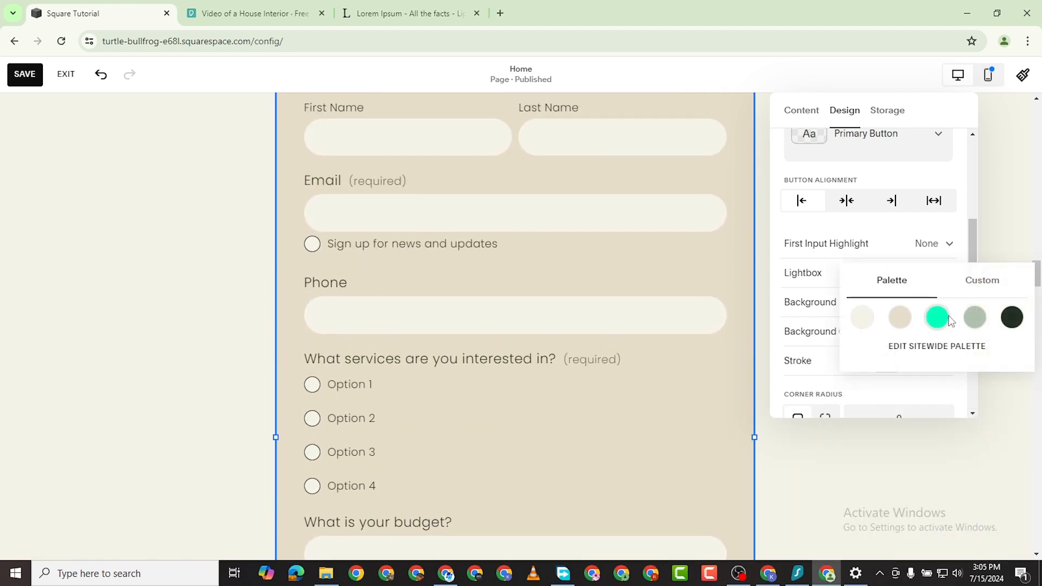
{"action": "left_click", "coordinate": [1011, 320]}
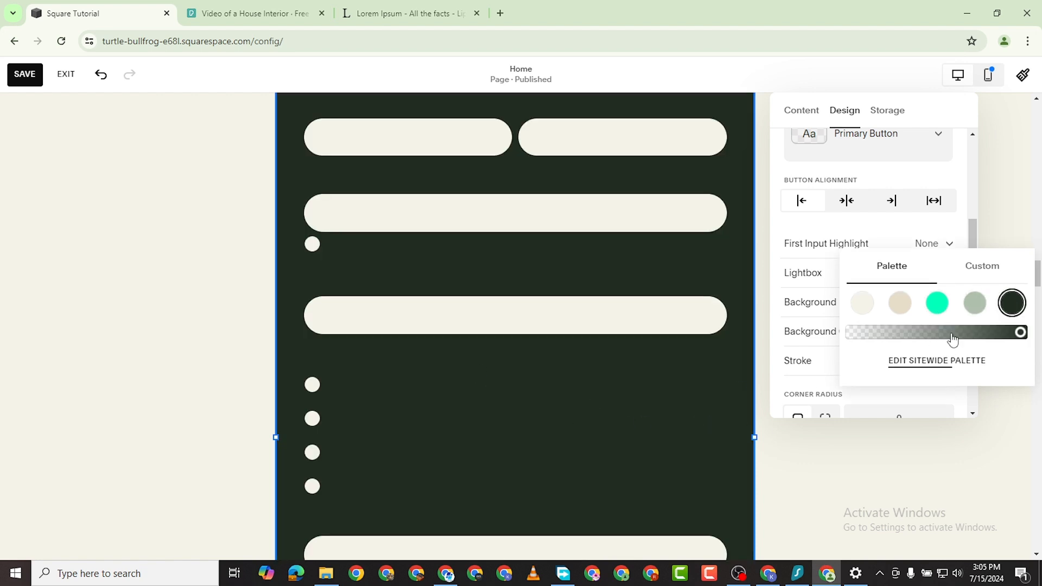
{"action": "left_click", "coordinate": [936, 303]}
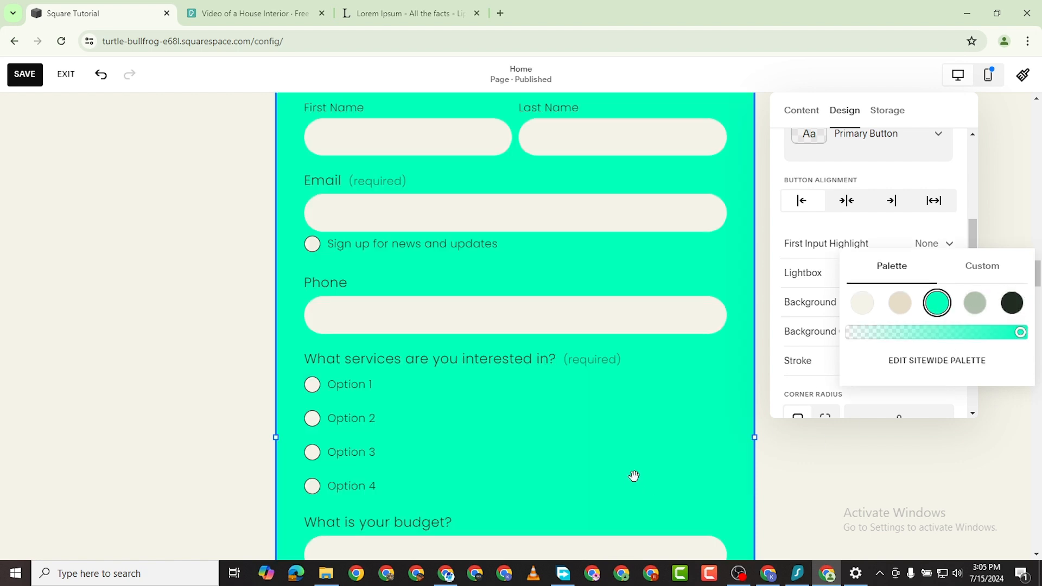
{"action": "scroll", "coordinate": [913, 388], "scroll_direction": "up", "scroll_amount": 5}
{"action": "scroll", "coordinate": [856, 396], "scroll_direction": "down", "scroll_amount": 3}
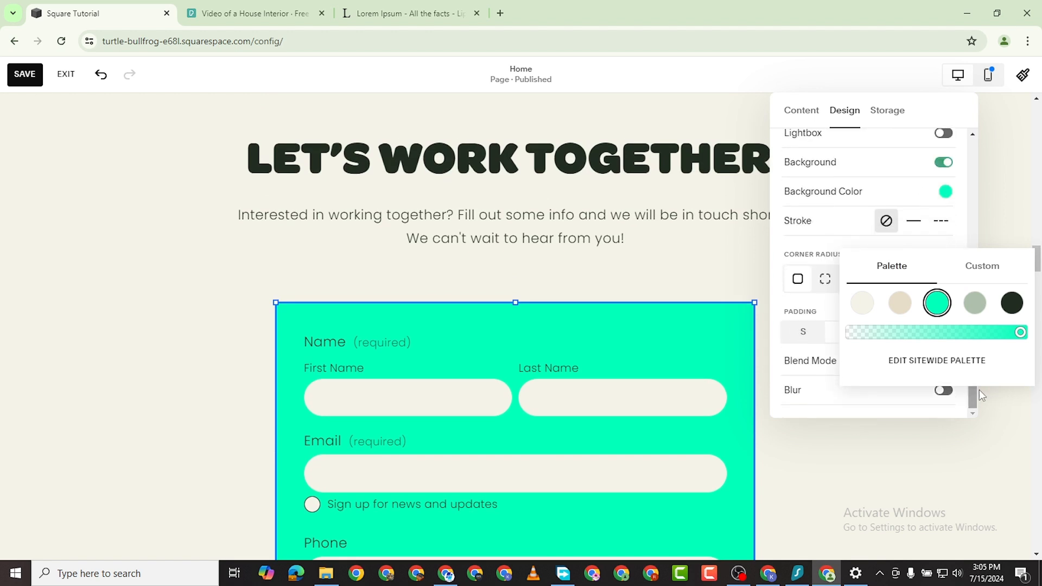
{"action": "scroll", "coordinate": [607, 408], "scroll_direction": "down", "scroll_amount": 9}
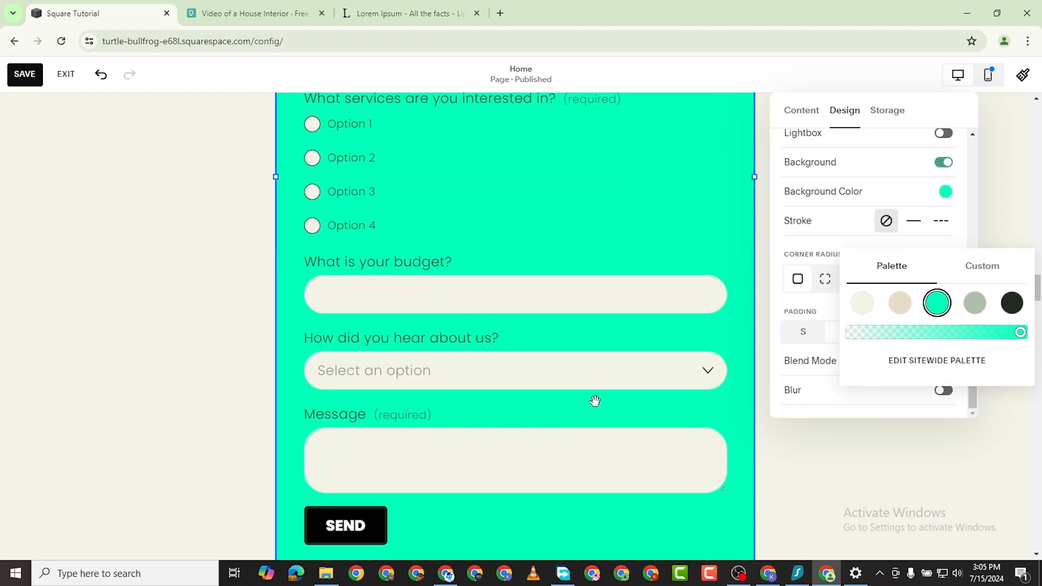
{"action": "scroll", "coordinate": [705, 391], "scroll_direction": "up", "scroll_amount": 1}
{"action": "scroll", "coordinate": [583, 411], "scroll_direction": "down", "scroll_amount": 4}
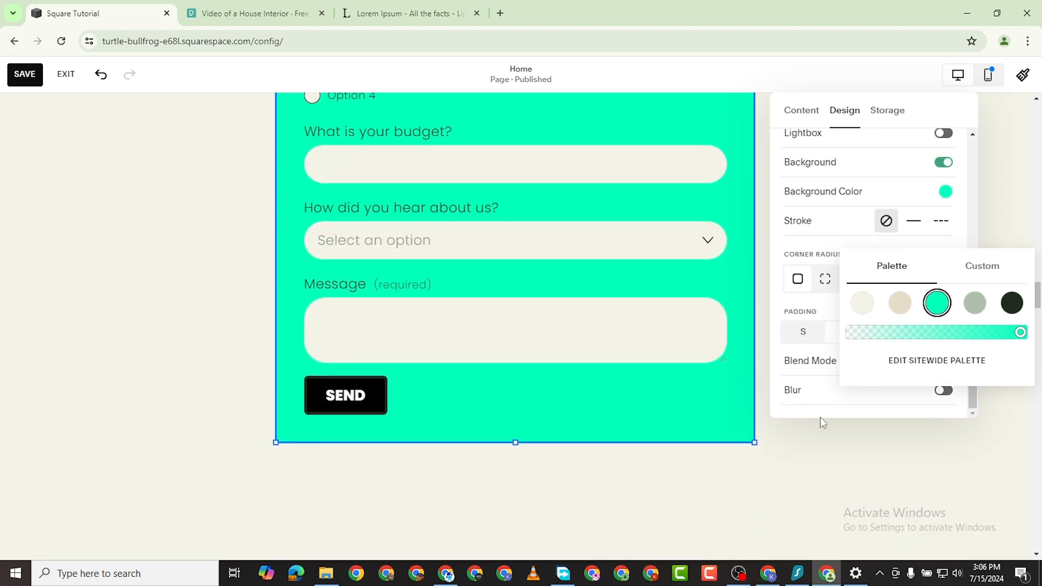
{"action": "left_click", "coordinate": [805, 371]}
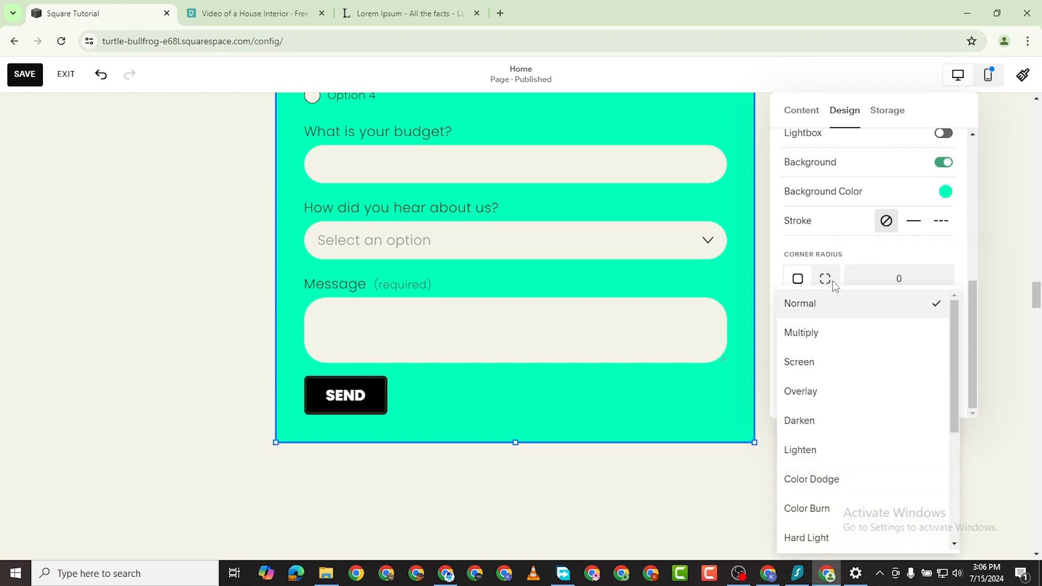
{"action": "left_click", "coordinate": [810, 260]}
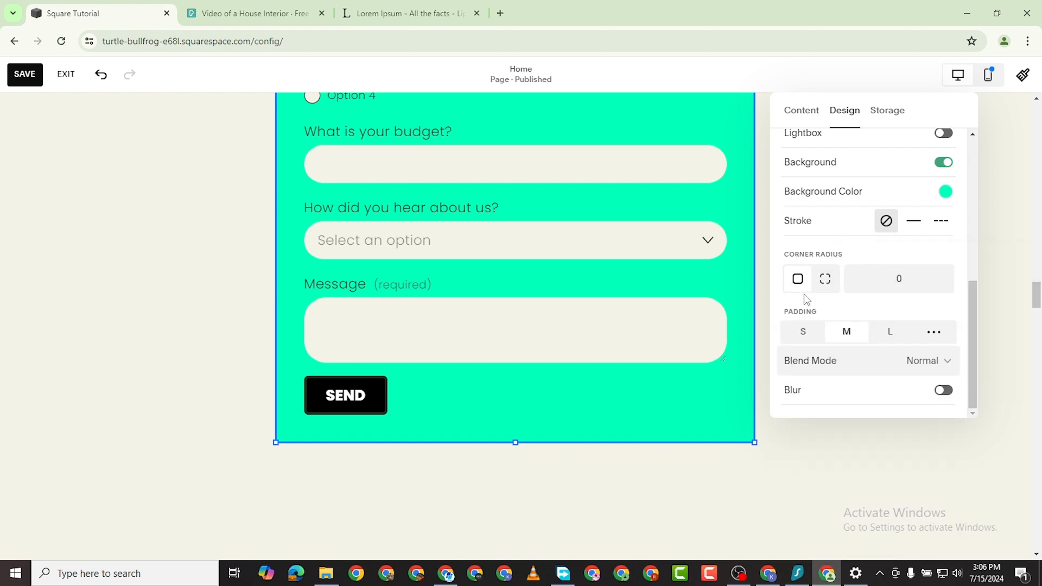
{"action": "scroll", "coordinate": [861, 367], "scroll_direction": "up", "scroll_amount": 3}
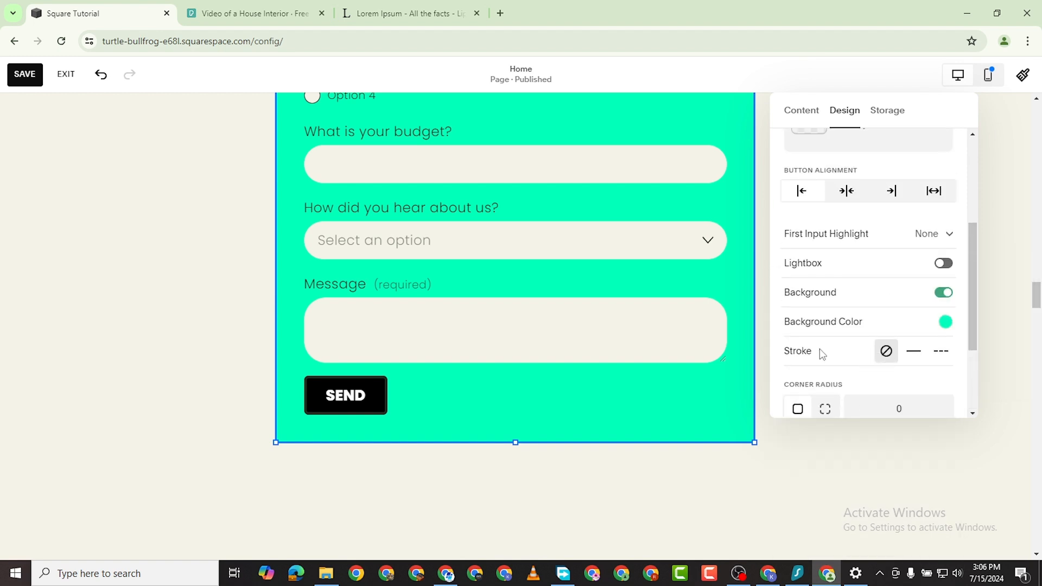
{"action": "scroll", "coordinate": [820, 352], "scroll_direction": "down", "scroll_amount": 1}
{"action": "scroll", "coordinate": [917, 307], "scroll_direction": "down", "scroll_amount": 1}
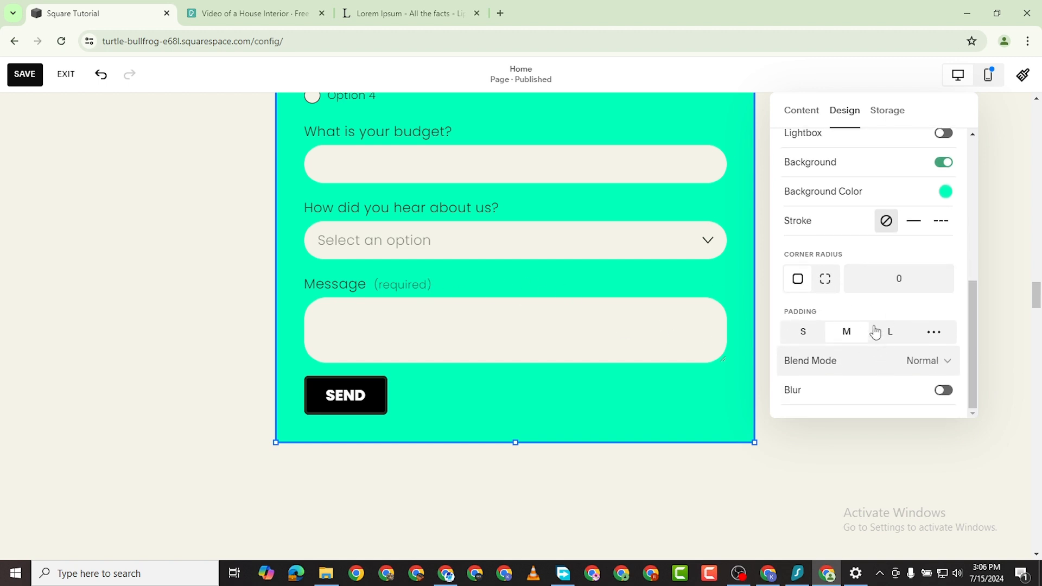
Turn on the blur effect for the contact form block
{"action": "scroll", "coordinate": [874, 329], "scroll_direction": "up", "scroll_amount": 2}
{"action": "scroll", "coordinate": [885, 366], "scroll_direction": "down", "scroll_amount": 2}
{"action": "left_click", "coordinate": [943, 391]}
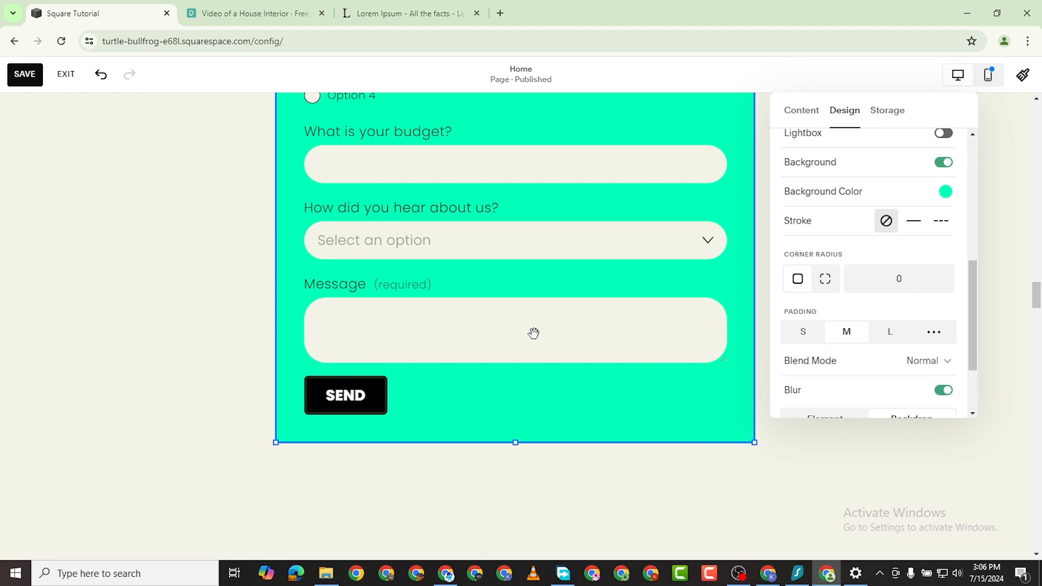
{"action": "scroll", "coordinate": [533, 333], "scroll_direction": "up", "scroll_amount": 1}
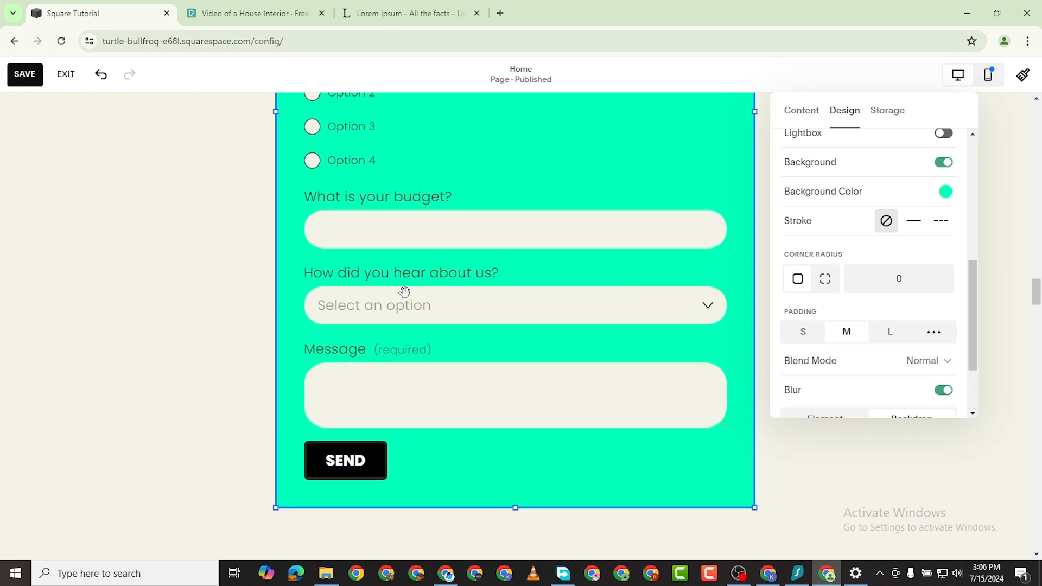
{"action": "scroll", "coordinate": [404, 292], "scroll_direction": "up", "scroll_amount": 3}
{"action": "scroll", "coordinate": [881, 291], "scroll_direction": "down", "scroll_amount": 2}
{"action": "scroll", "coordinate": [862, 265], "scroll_direction": "up", "scroll_amount": 5}
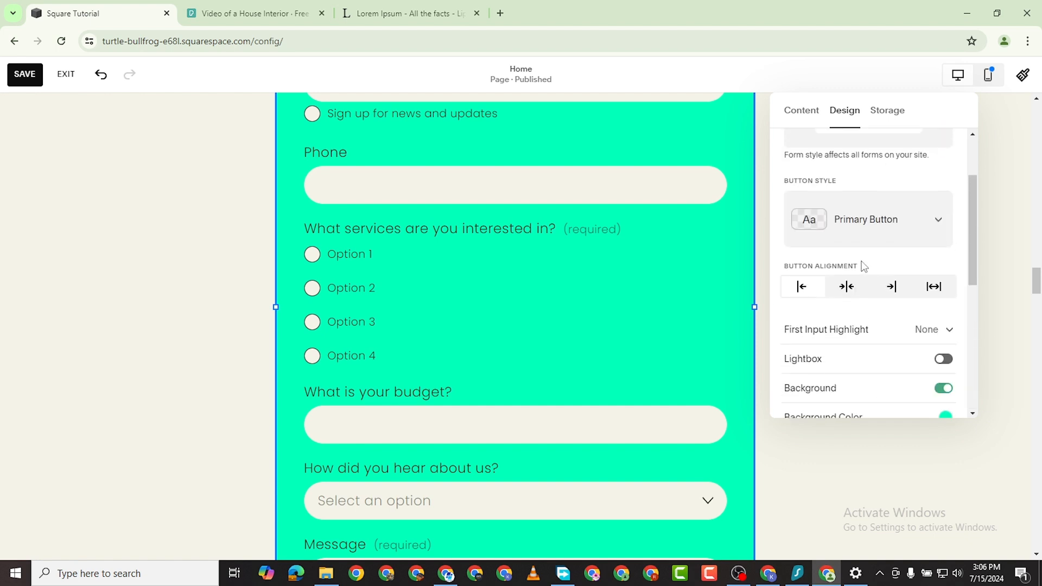
{"action": "scroll", "coordinate": [868, 268], "scroll_direction": "up", "scroll_amount": 2}
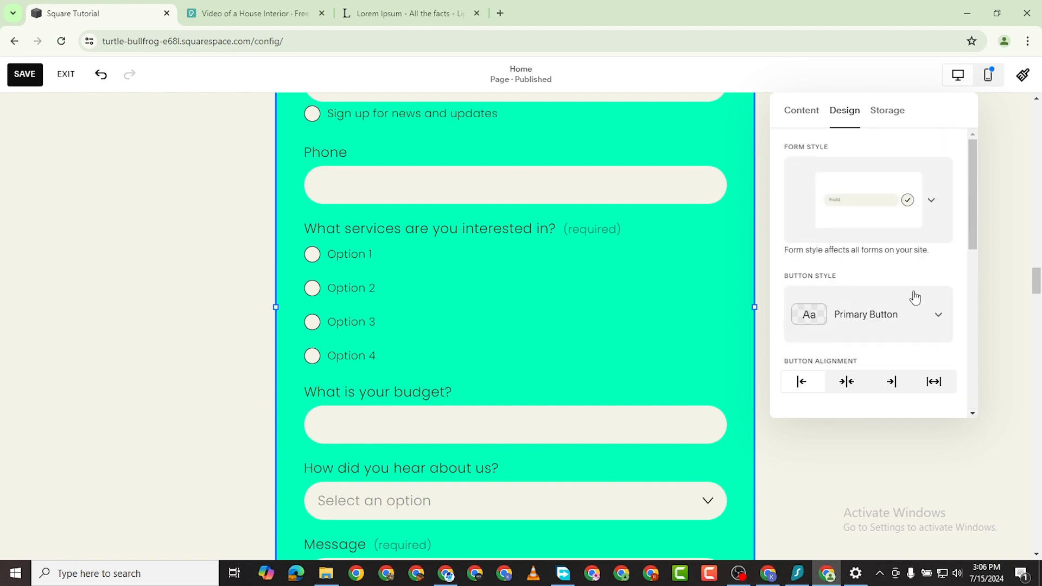
Open the contact form's post-submit settings and look over the preview of the submission message
{"action": "left_click", "coordinate": [799, 111]}
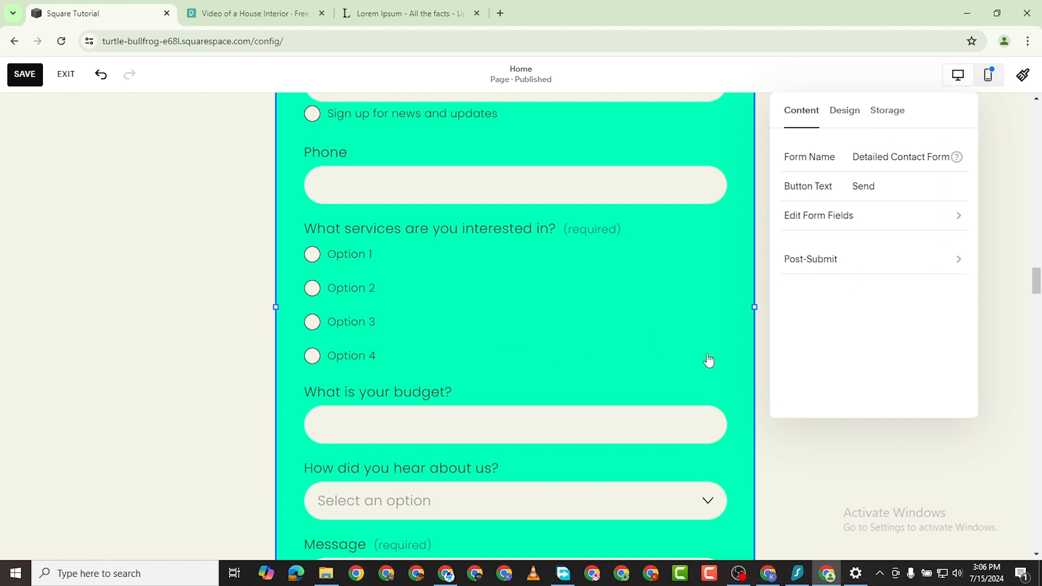
{"action": "left_click", "coordinate": [846, 259]}
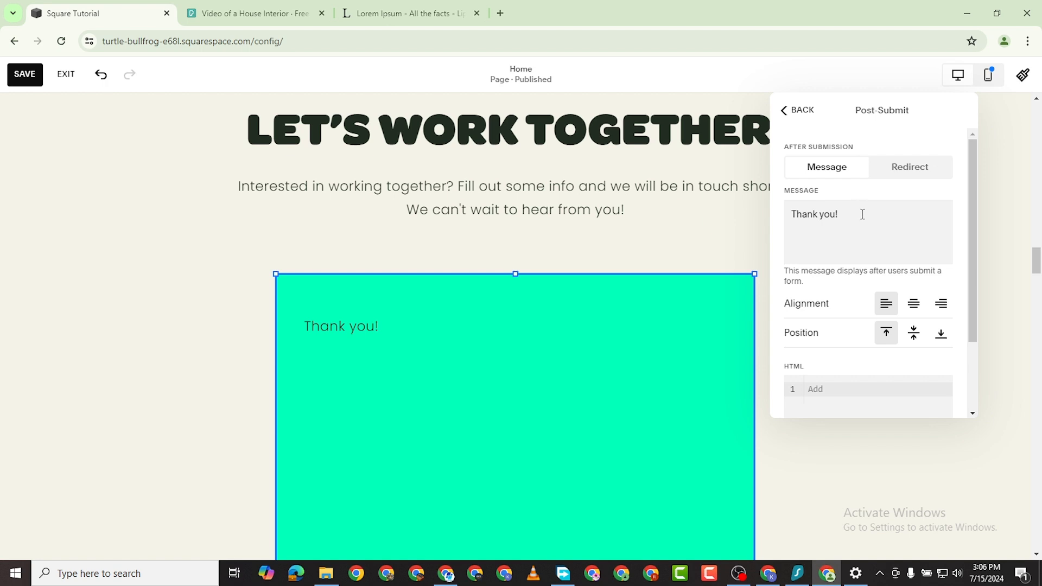
{"action": "scroll", "coordinate": [836, 293], "scroll_direction": "down", "scroll_amount": 2}
{"action": "scroll", "coordinate": [844, 298], "scroll_direction": "up", "scroll_amount": 2}
{"action": "scroll", "coordinate": [537, 429], "scroll_direction": "up", "scroll_amount": 3}
{"action": "scroll", "coordinate": [544, 444], "scroll_direction": "down", "scroll_amount": 5}
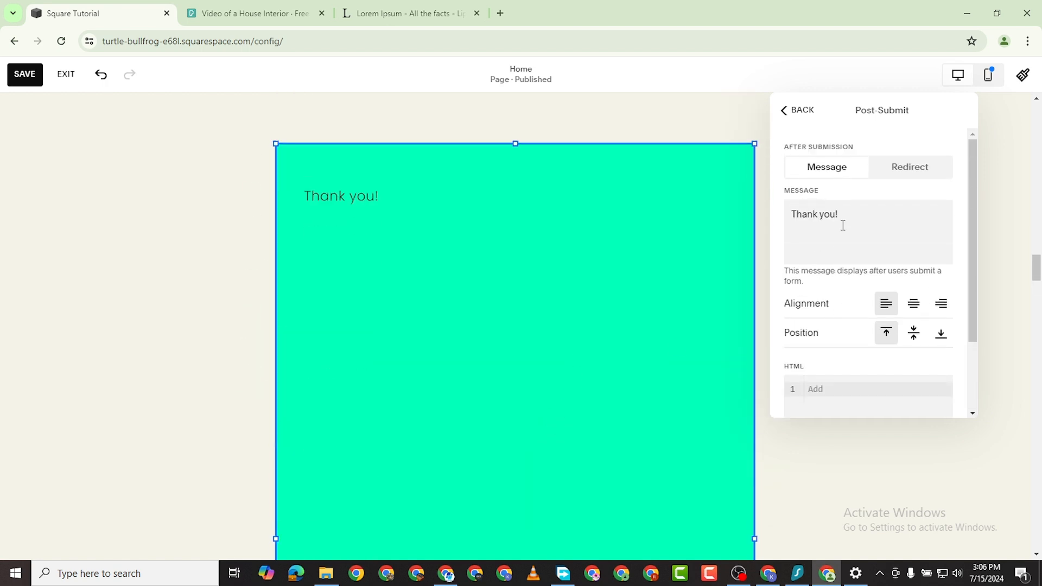
Change the form's post-submission message to "Thank you for contacting us!"
{"action": "left_click", "coordinate": [855, 212]}
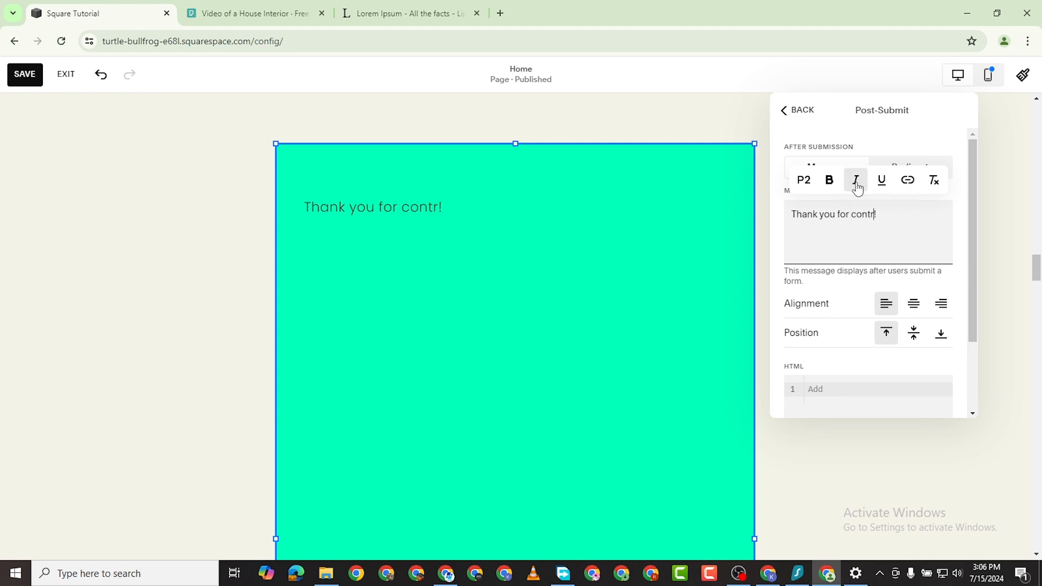
{"action": "type", "text": "for contrCTING"}
{"action": "key", "text": "BackSpace"}
{"action": "key", "text": "BackSpace"}
{"action": "key", "text": "BackSpace"}
{"action": "key", "text": "BackSpace"}
{"action": "key", "text": "BackSpace"}
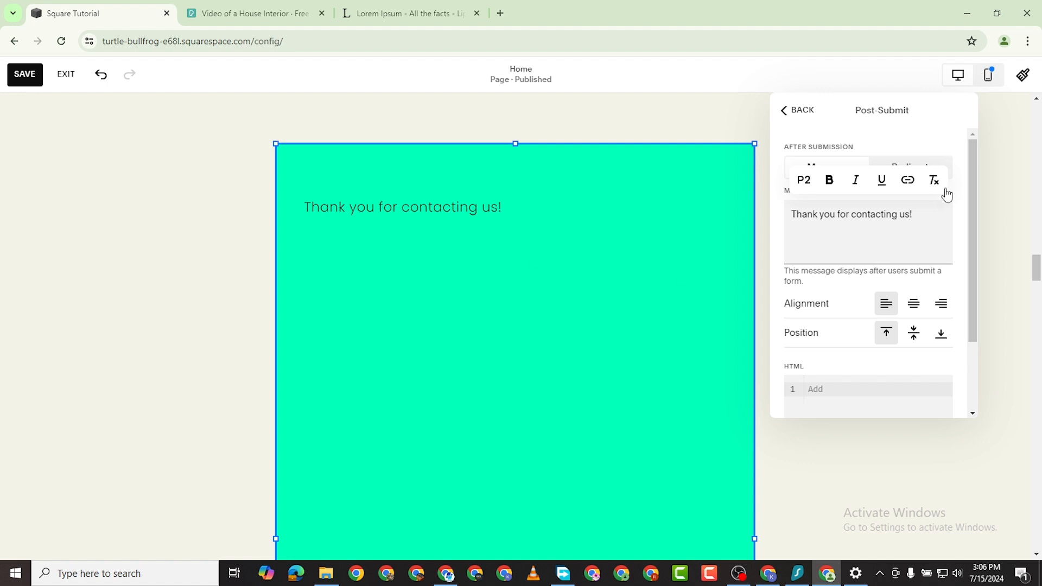
{"action": "scroll", "coordinate": [887, 279], "scroll_direction": "down", "scroll_amount": 1}
{"action": "scroll", "coordinate": [887, 279], "scroll_direction": "up", "scroll_amount": 1}
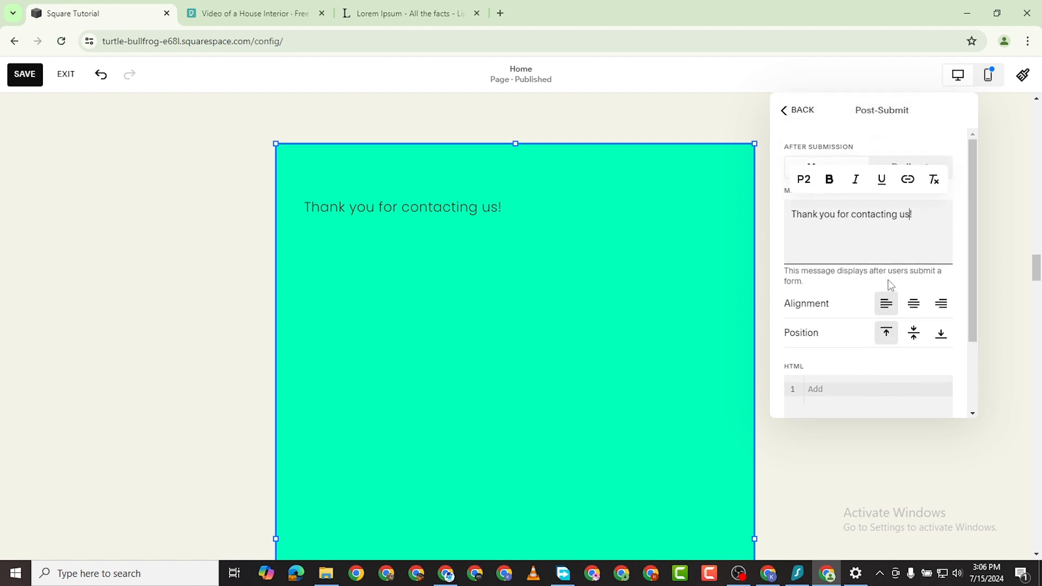
{"action": "left_click", "coordinate": [893, 154]}
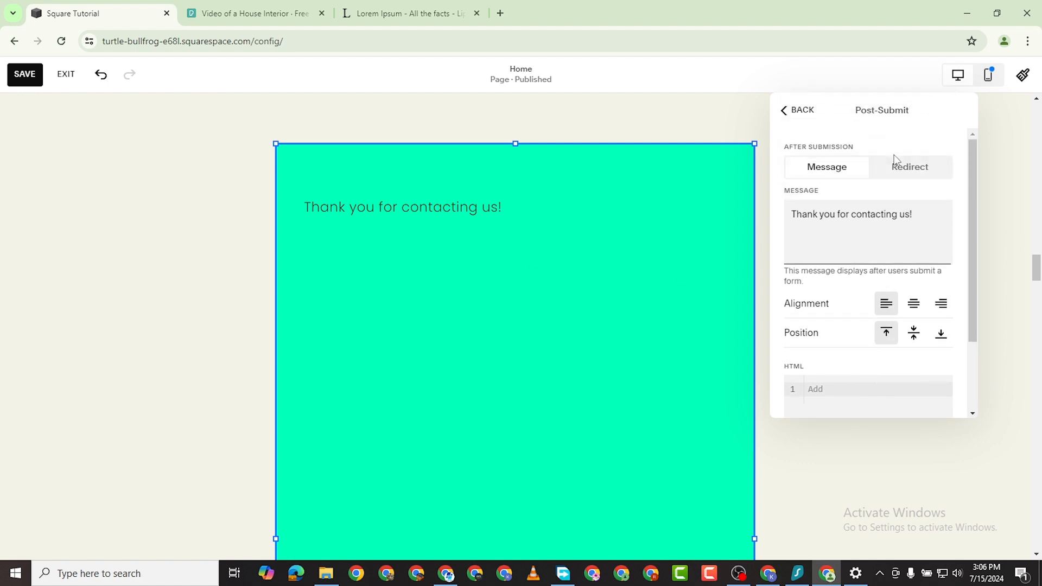
Switch the form's after-submission action to a redirect and link it to the Greenspacing page (/greenspacing)
{"action": "left_click", "coordinate": [916, 174]}
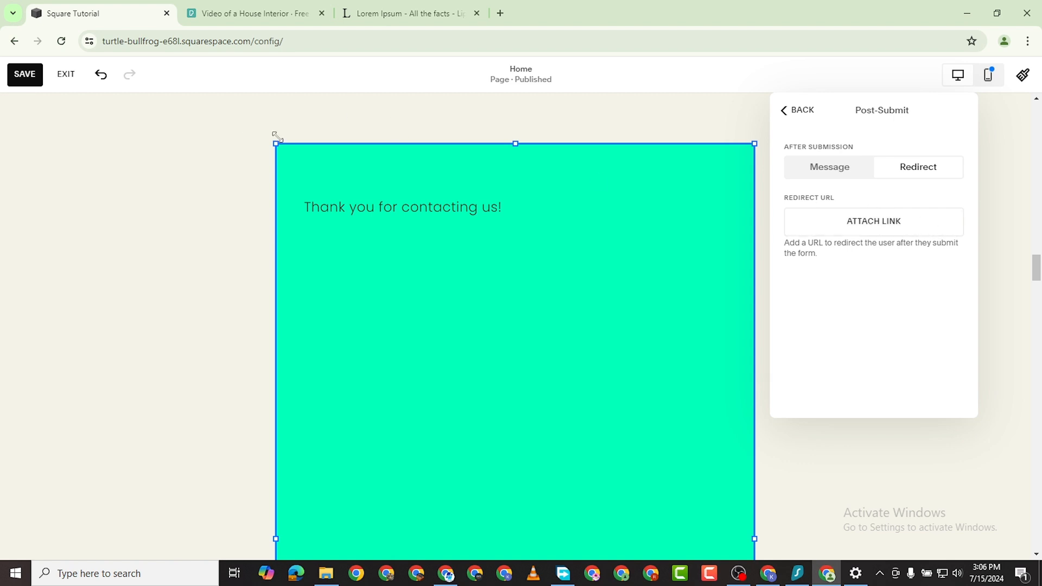
{"action": "left_click", "coordinate": [898, 222]}
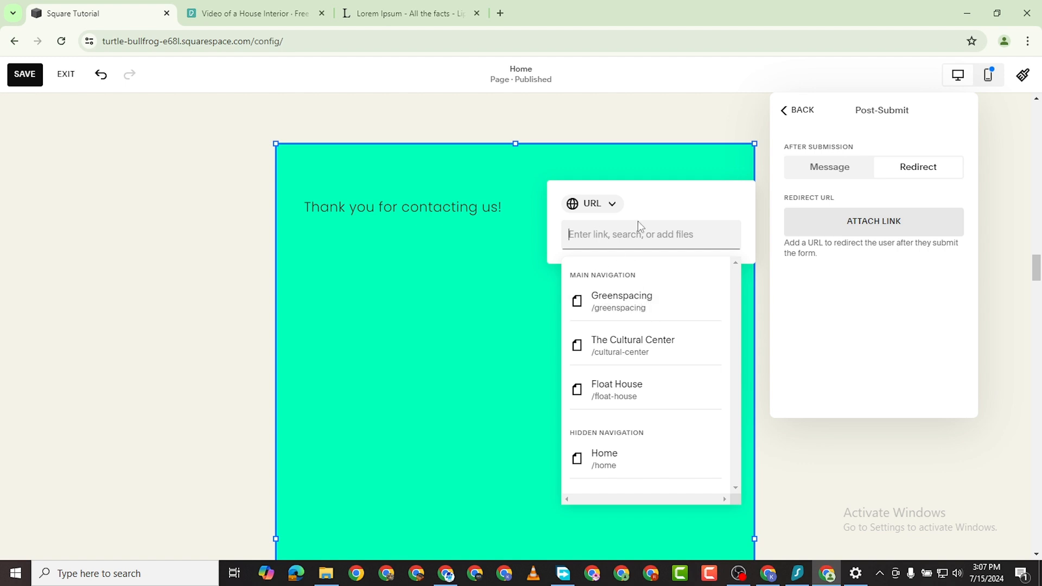
{"action": "left_click", "coordinate": [625, 305]}
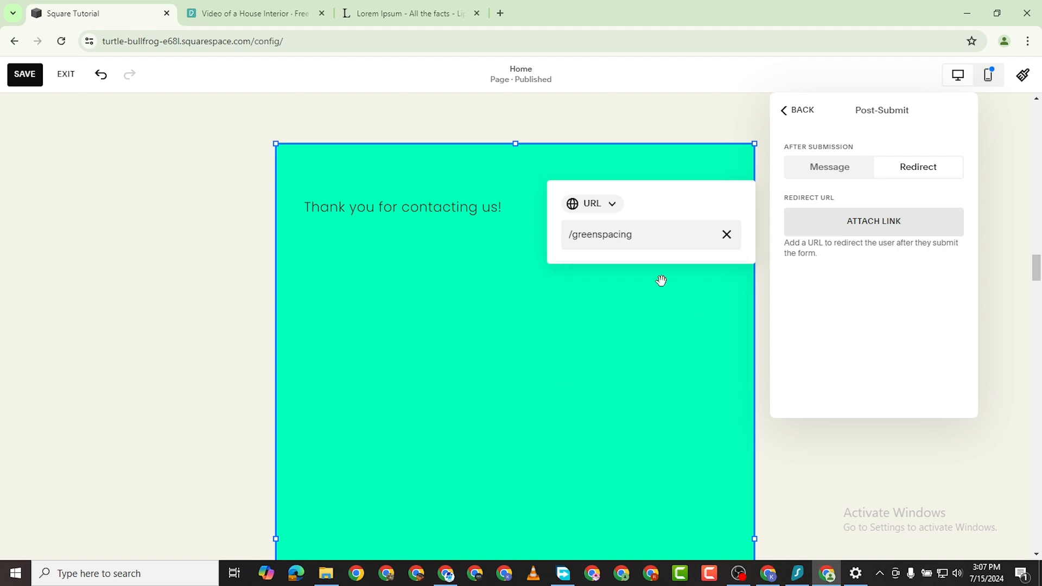
{"action": "scroll", "coordinate": [716, 337], "scroll_direction": "down", "scroll_amount": 1}
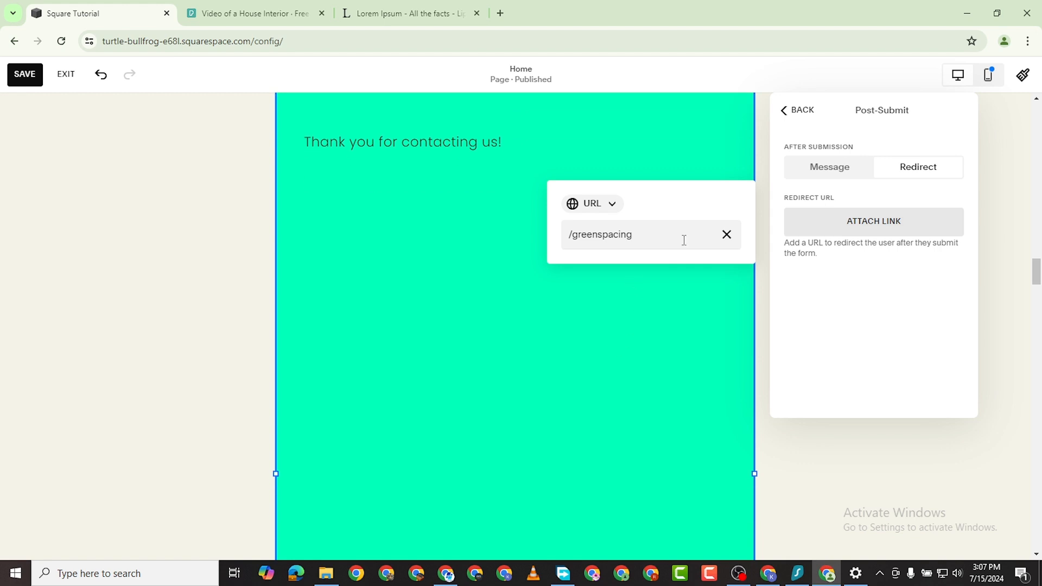
{"action": "left_click", "coordinate": [650, 229]}
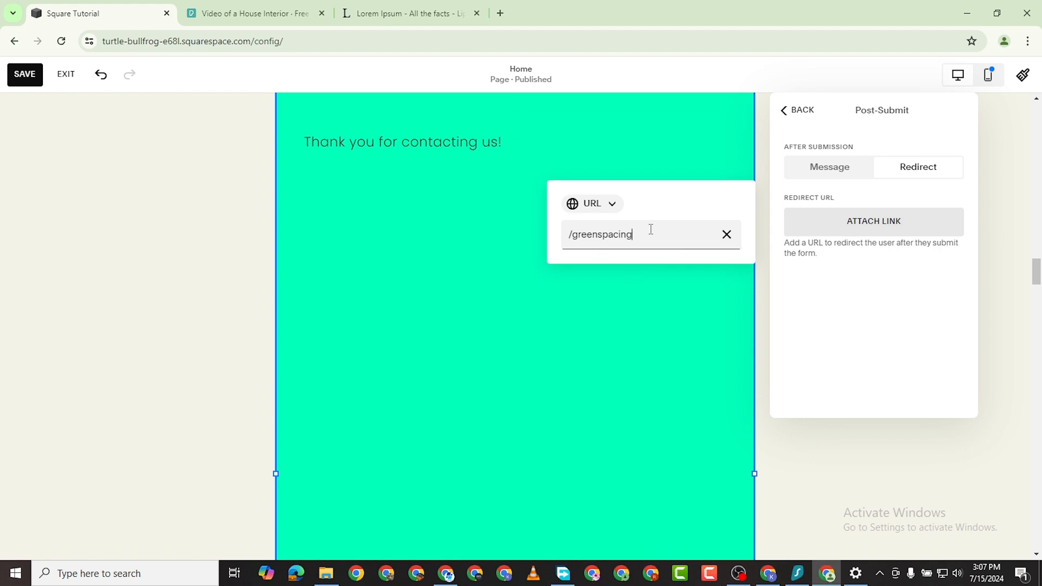
{"action": "key", "text": "Return"}
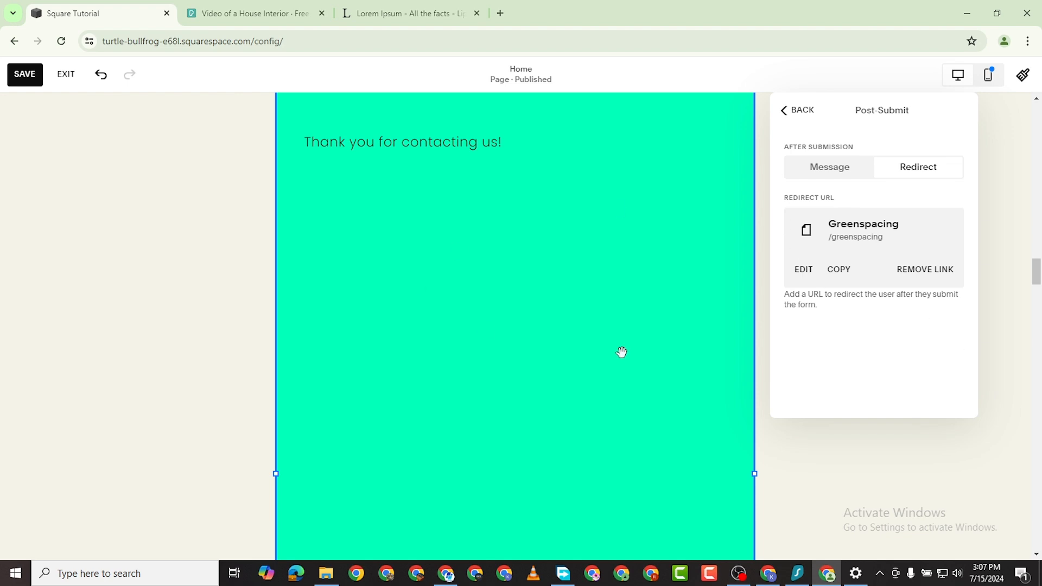
{"action": "scroll", "coordinate": [602, 380], "scroll_direction": "down", "scroll_amount": 5}
{"action": "scroll", "coordinate": [584, 297], "scroll_direction": "up", "scroll_amount": 8}
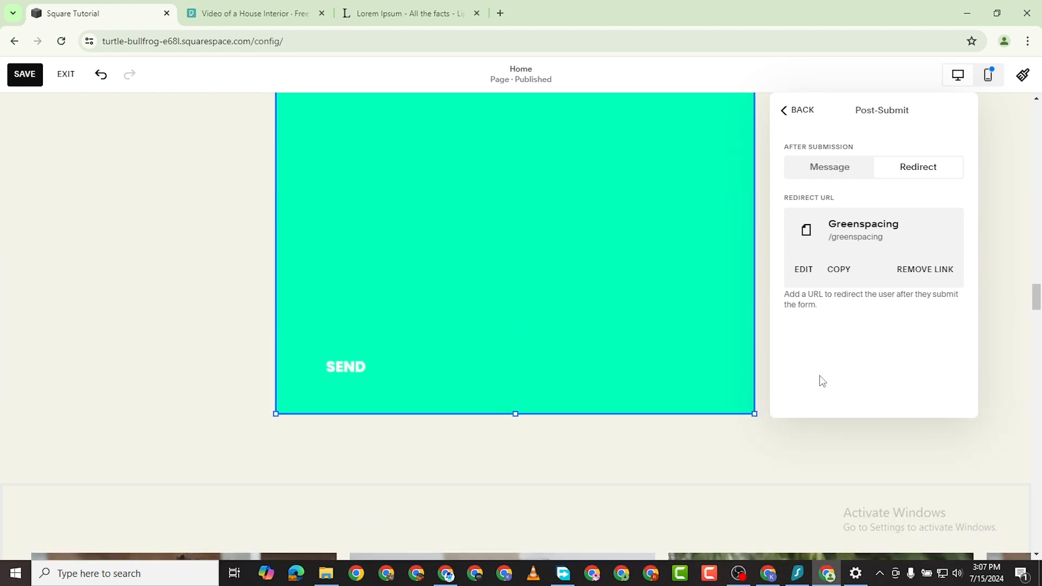
{"action": "scroll", "coordinate": [602, 280], "scroll_direction": "up", "scroll_amount": 2}
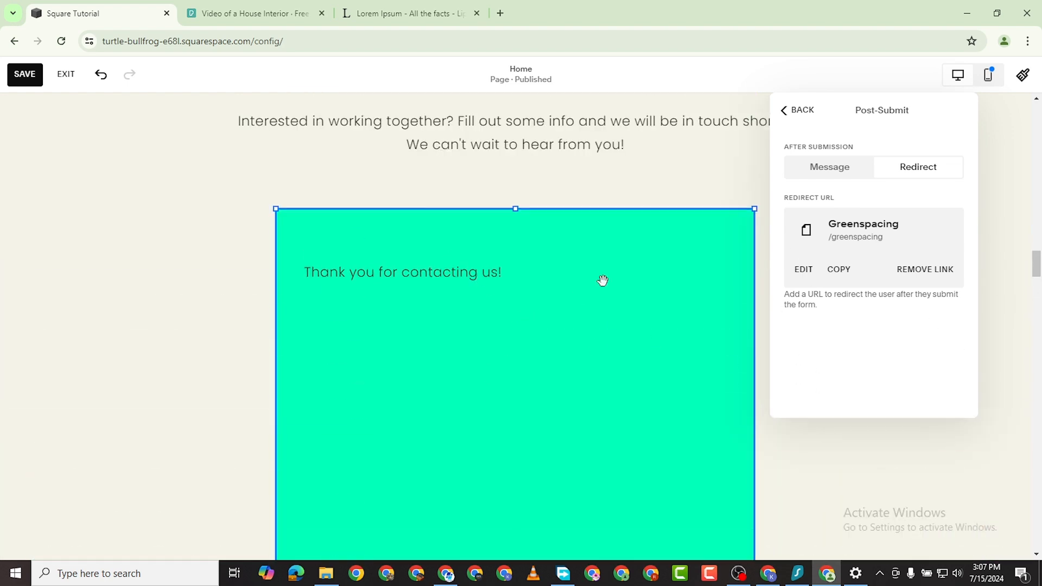
Leave the form's settings and open the section picker for the spot between the contact form and the row of portraits
{"action": "left_click", "coordinate": [784, 110]}
{"action": "scroll", "coordinate": [403, 328], "scroll_direction": "down", "scroll_amount": 10}
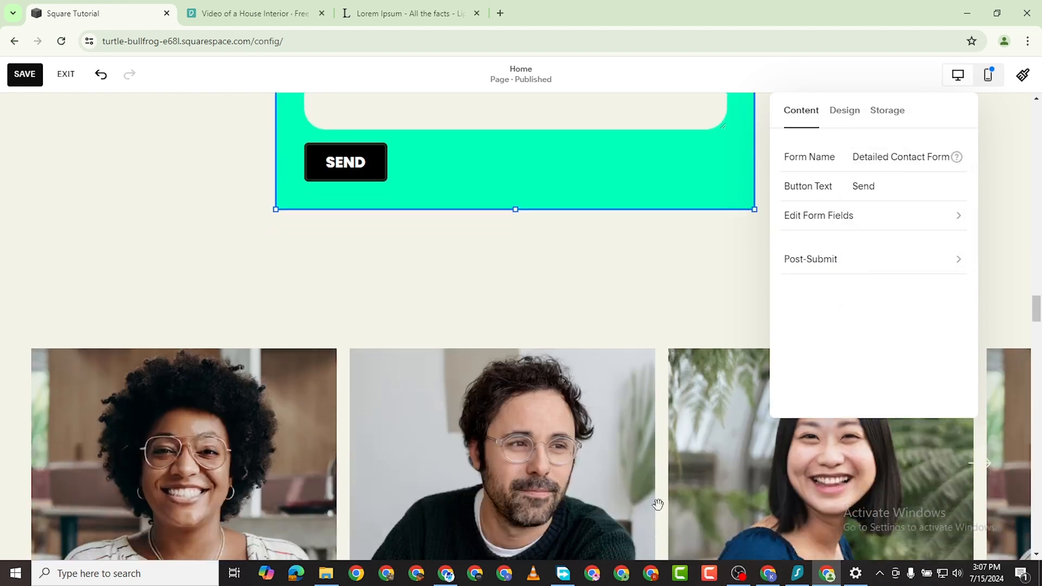
{"action": "scroll", "coordinate": [559, 297], "scroll_direction": "up", "scroll_amount": 1}
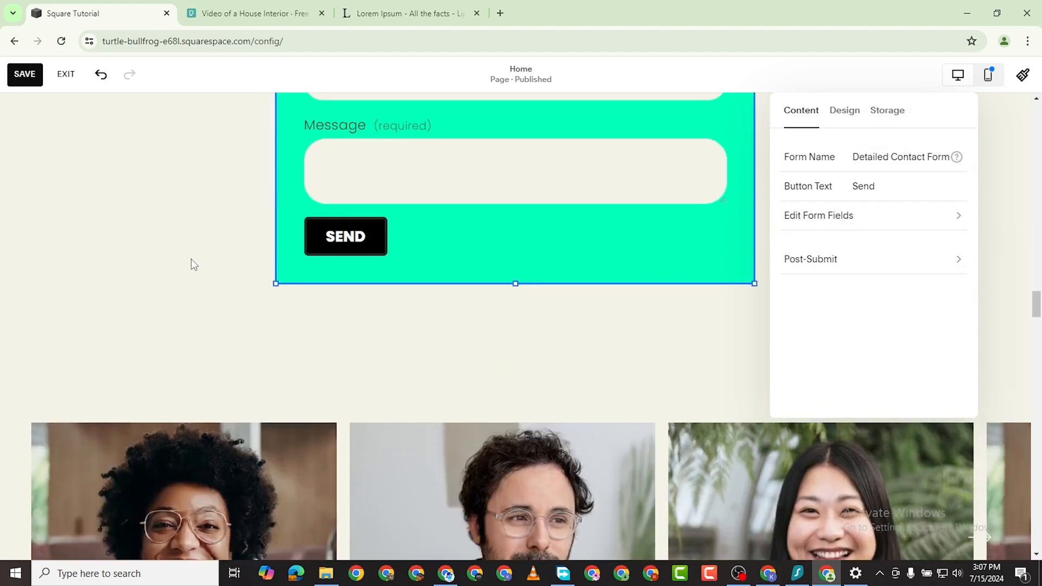
{"action": "left_click", "coordinate": [541, 340]}
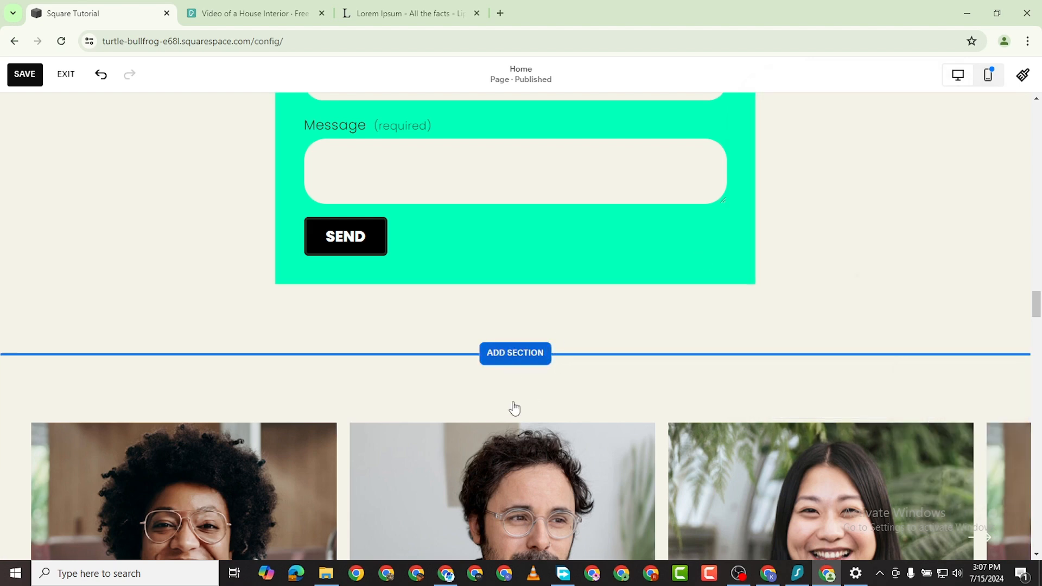
{"action": "left_click", "coordinate": [515, 352]}
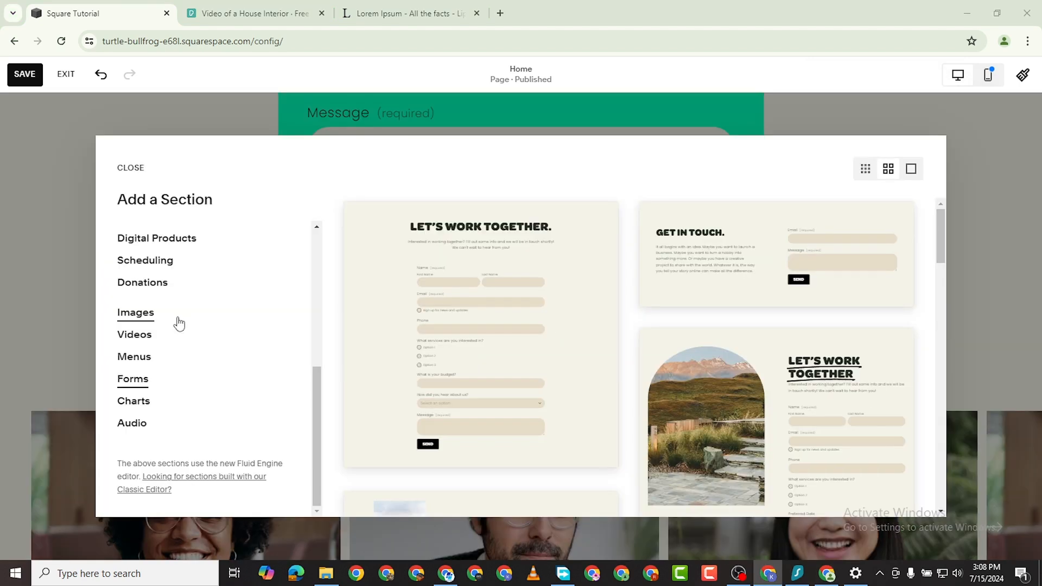
Add the "Grow your audience" bar chart section from the Charts category between the contact form and the portraits
{"action": "left_click", "coordinate": [133, 404]}
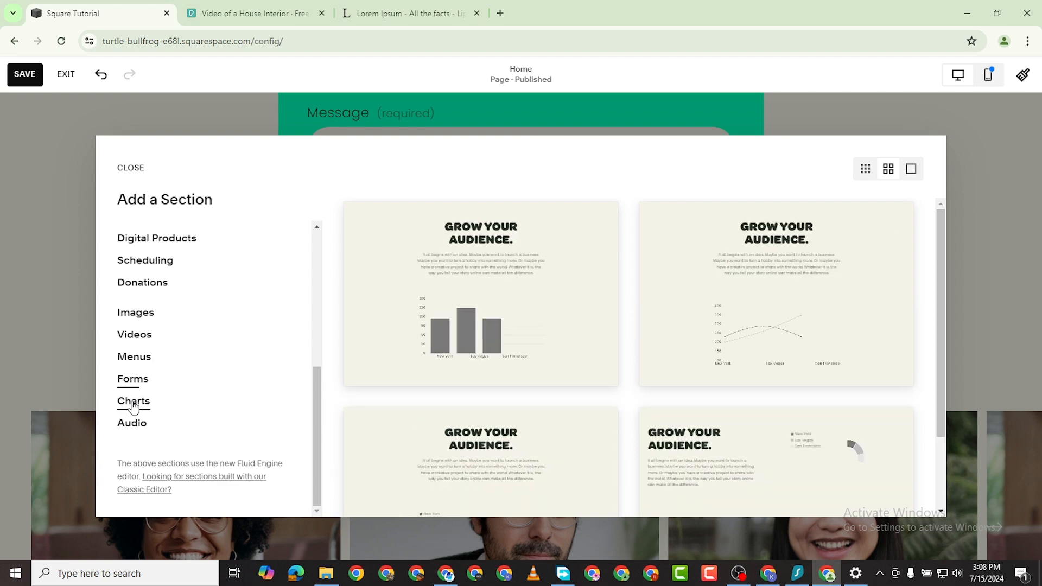
{"action": "scroll", "coordinate": [592, 331], "scroll_direction": "down", "scroll_amount": 2}
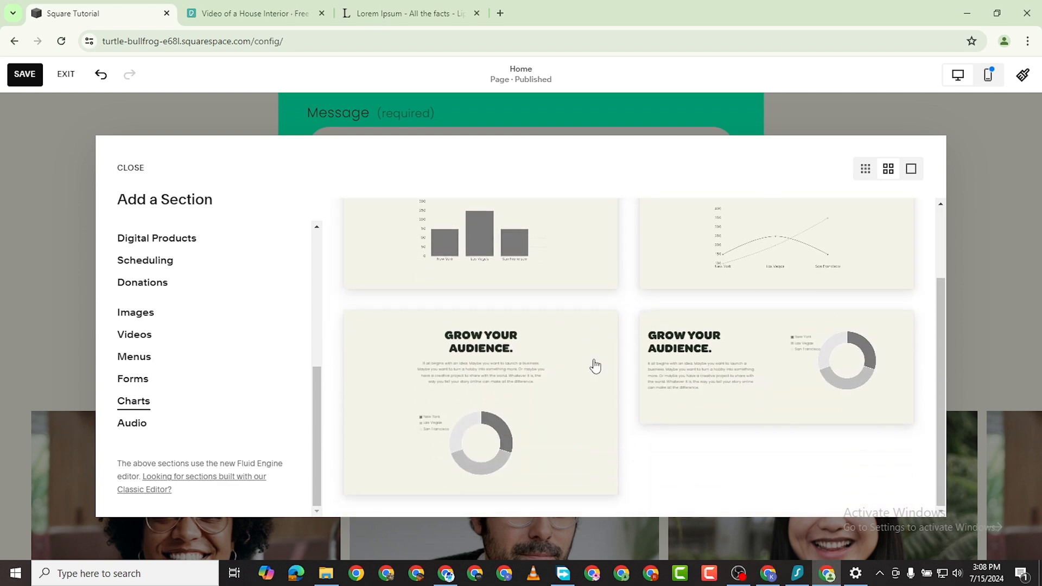
{"action": "scroll", "coordinate": [595, 365], "scroll_direction": "up", "scroll_amount": 2}
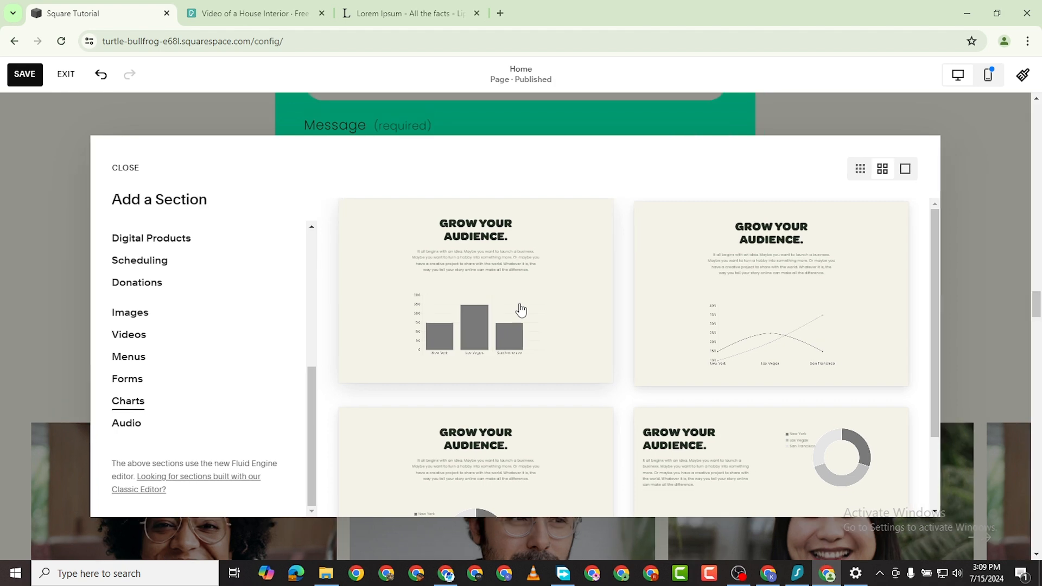
{"action": "left_click", "coordinate": [521, 310]}
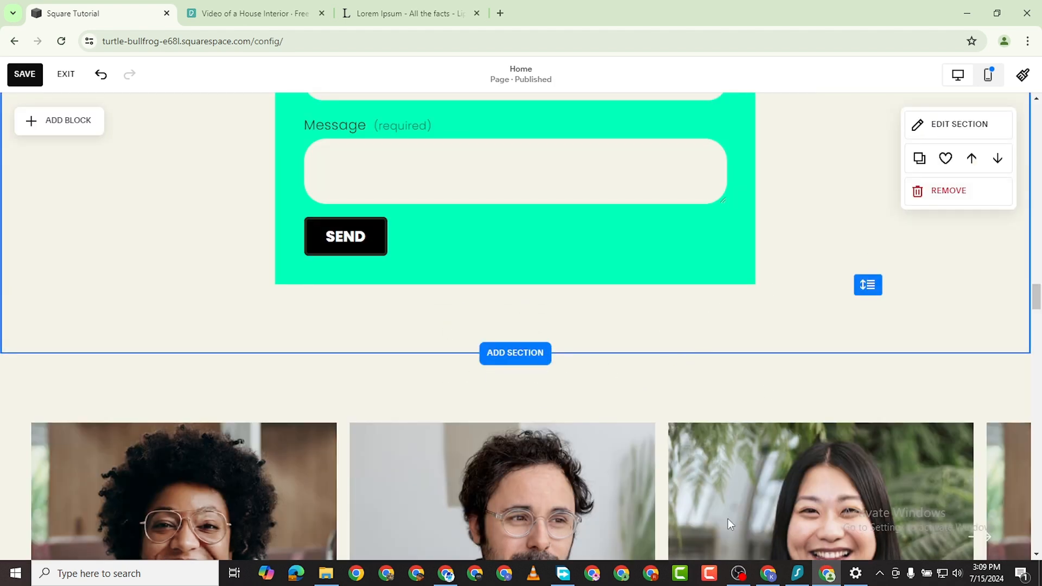
Rename the Las Vegas entry in the new bar chart's data to Lagos and leave the chart settings
{"action": "scroll", "coordinate": [728, 519], "scroll_direction": "down", "scroll_amount": 10}
{"action": "scroll", "coordinate": [722, 552], "scroll_direction": "up", "scroll_amount": 5}
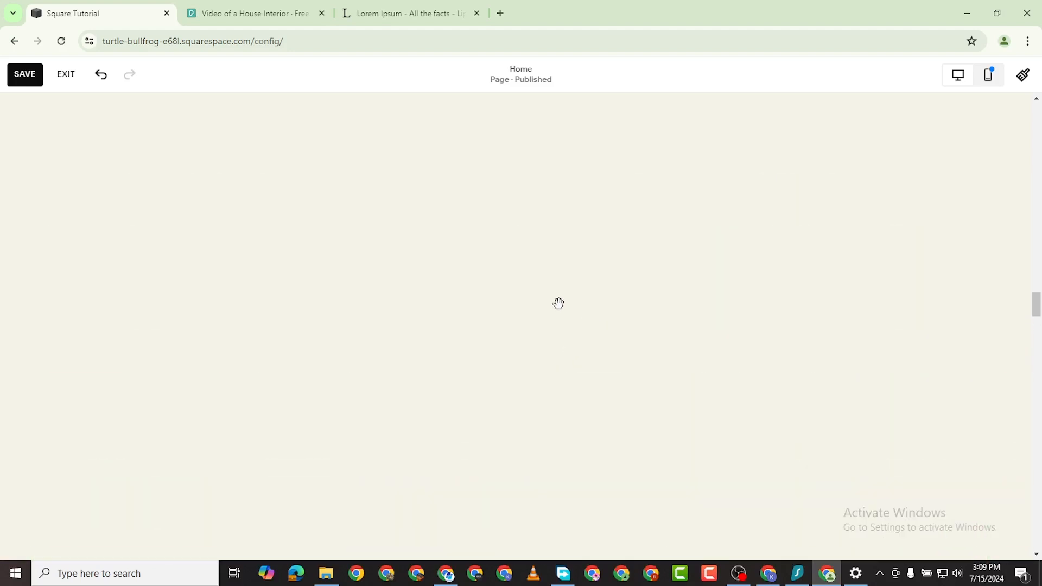
{"action": "scroll", "coordinate": [568, 333], "scroll_direction": "down", "scroll_amount": 6}
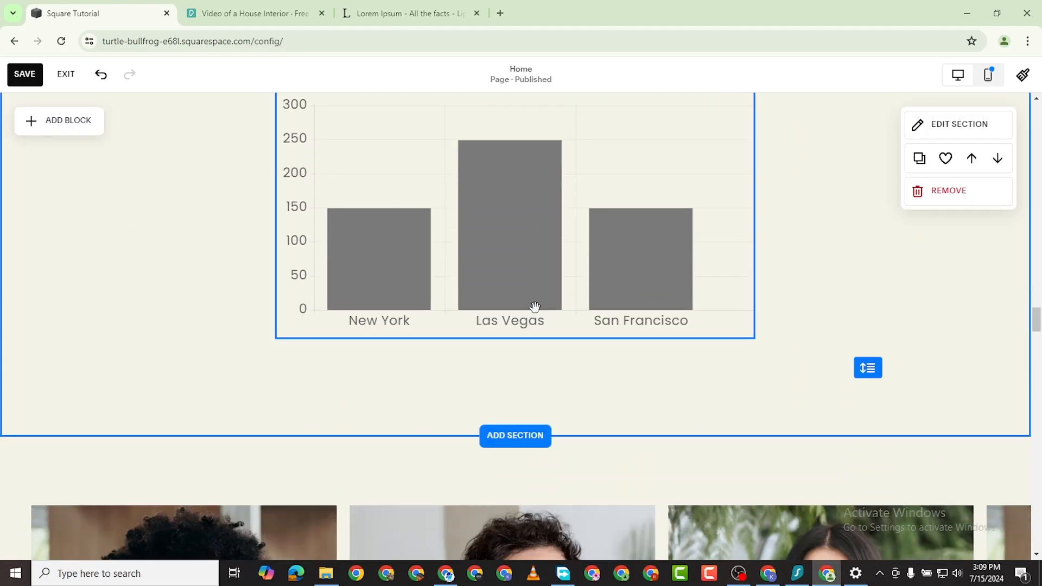
{"action": "scroll", "coordinate": [738, 275], "scroll_direction": "up", "scroll_amount": 2}
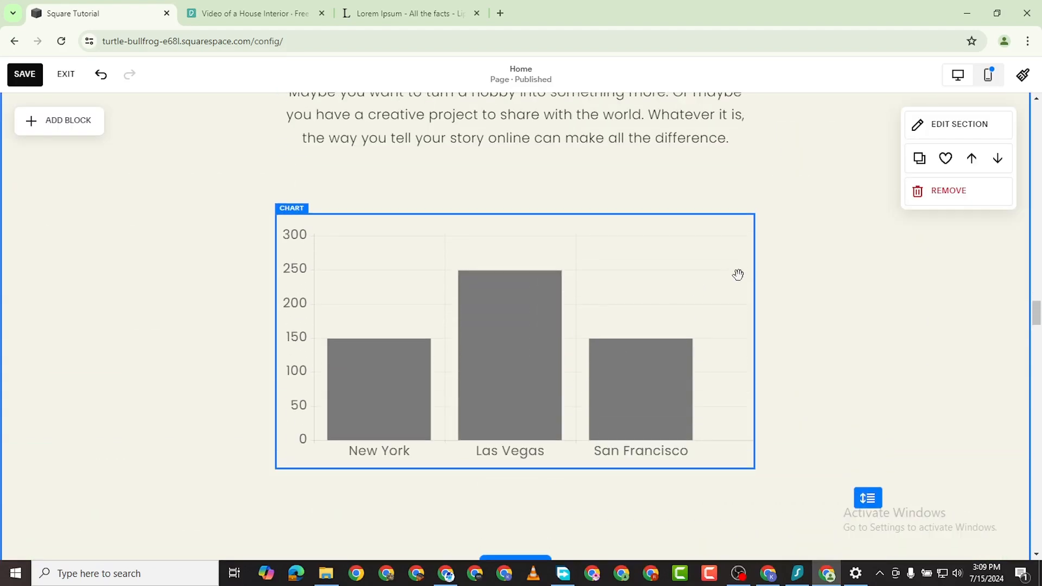
{"action": "left_click", "coordinate": [341, 253]}
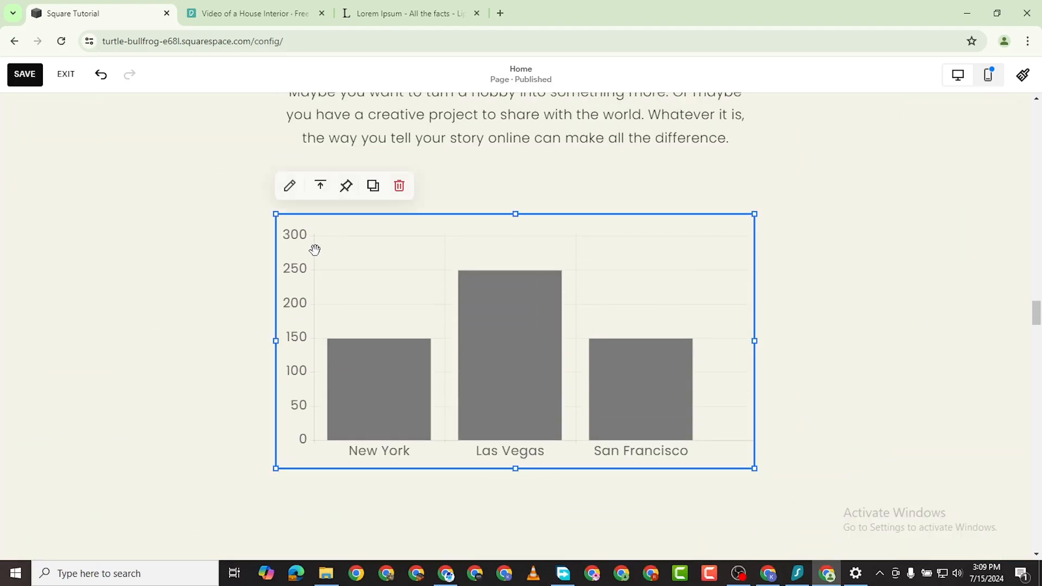
{"action": "left_click", "coordinate": [422, 391]}
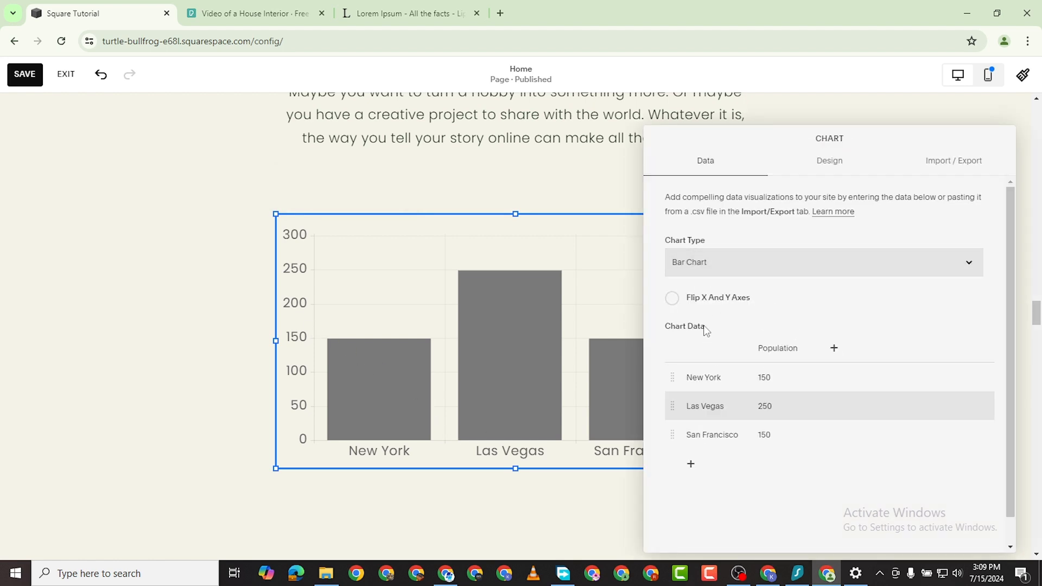
{"action": "left_click", "coordinate": [747, 409]}
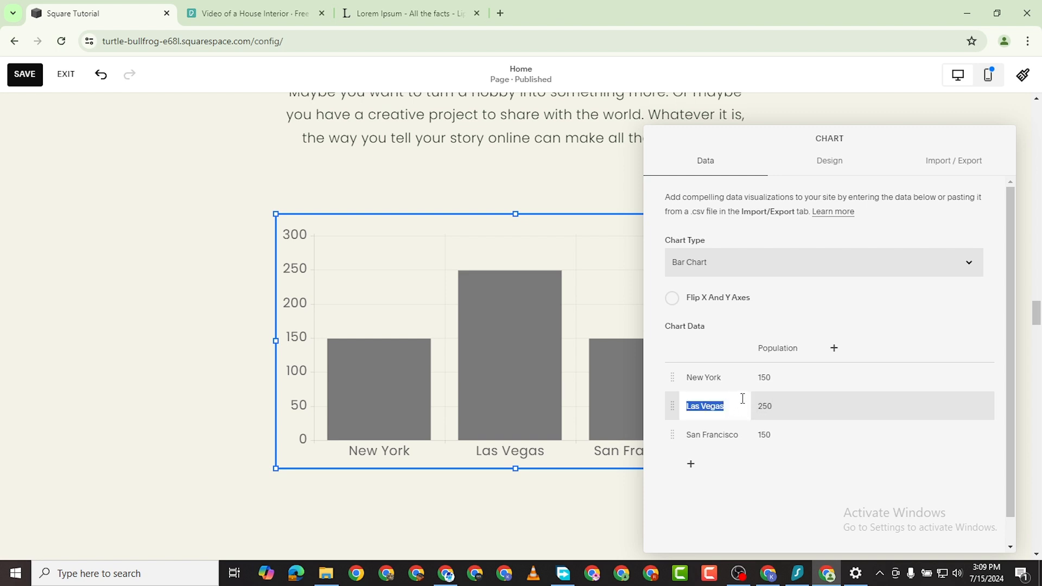
{"action": "type", "text": "Lagos"}
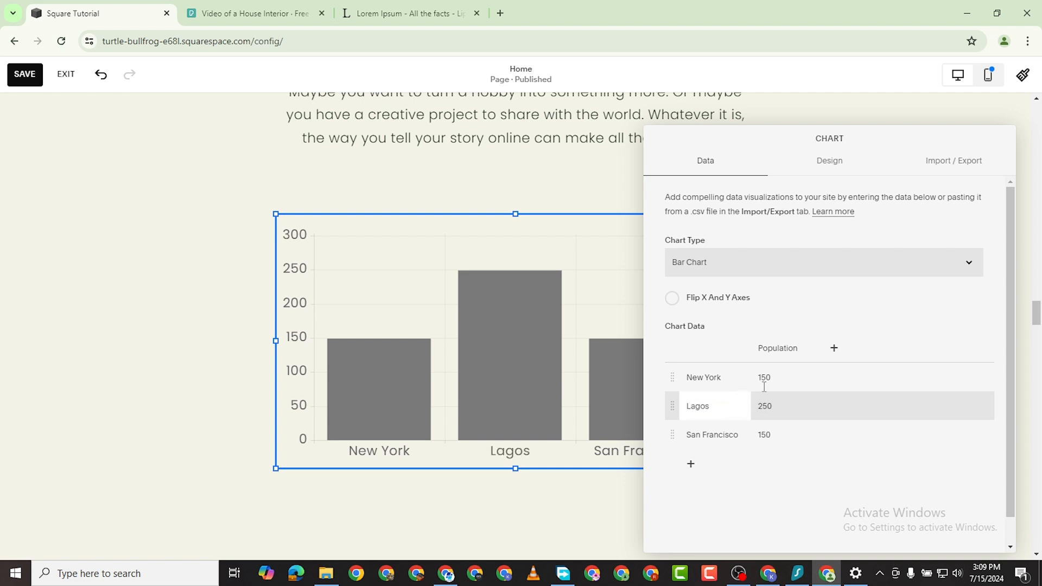
{"action": "left_click", "coordinate": [223, 477]}
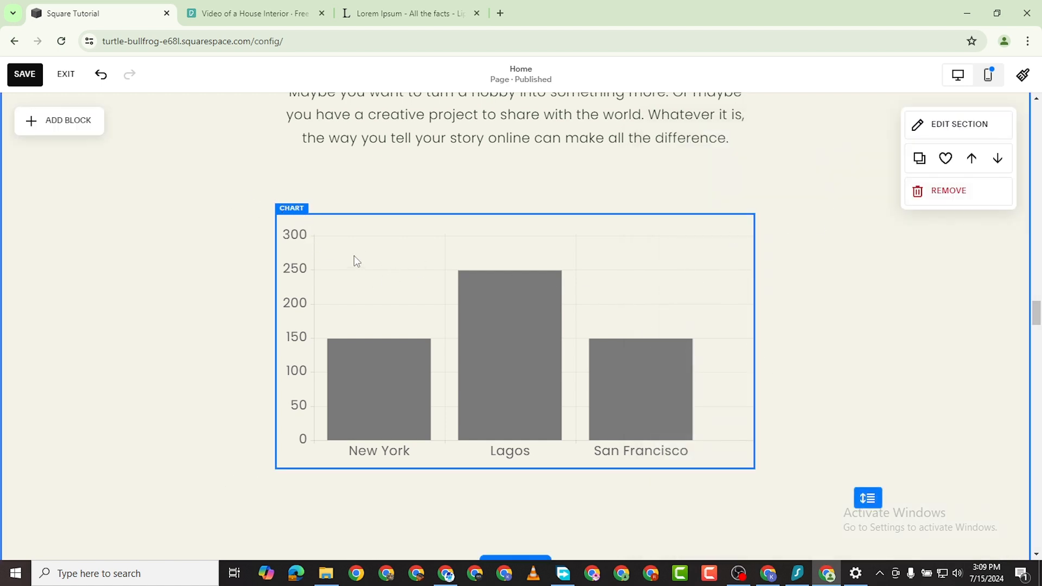
Reopen the bar chart's data and set the population value for Lagos to 350
{"action": "left_click", "coordinate": [342, 239]}
{"action": "left_click", "coordinate": [288, 183]}
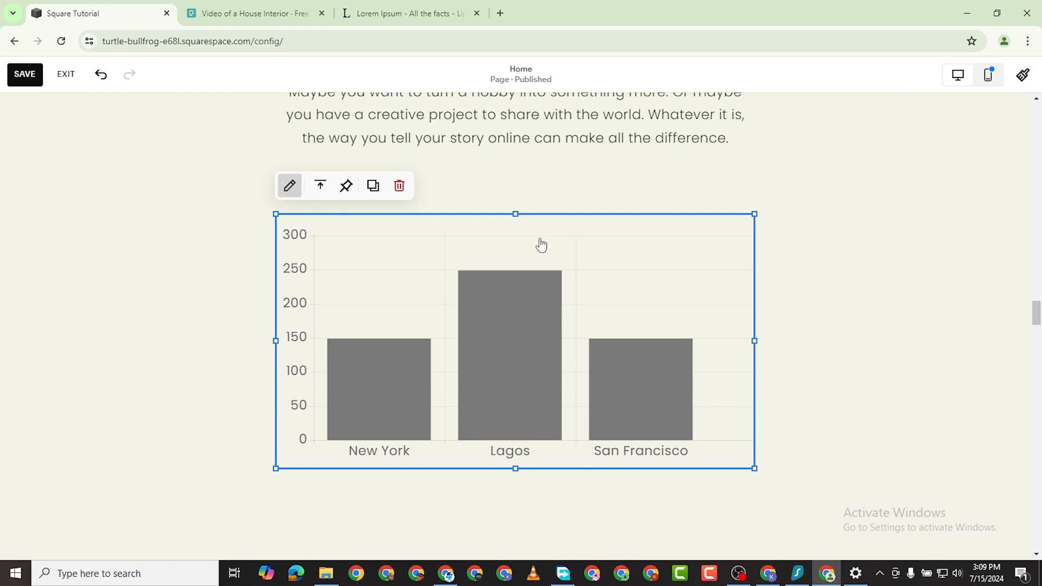
{"action": "left_click", "coordinate": [786, 385]}
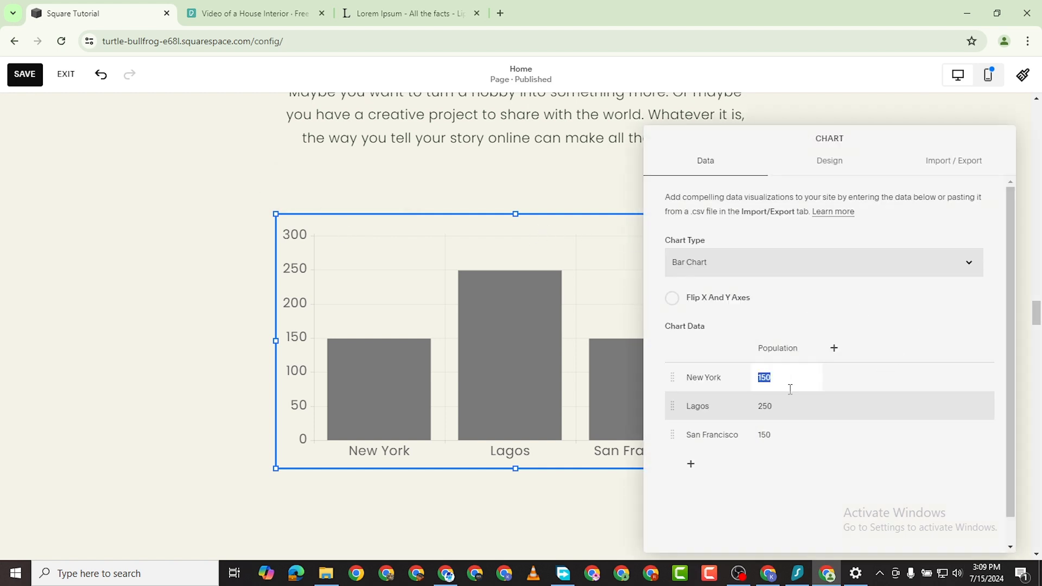
{"action": "left_click", "coordinate": [787, 406]}
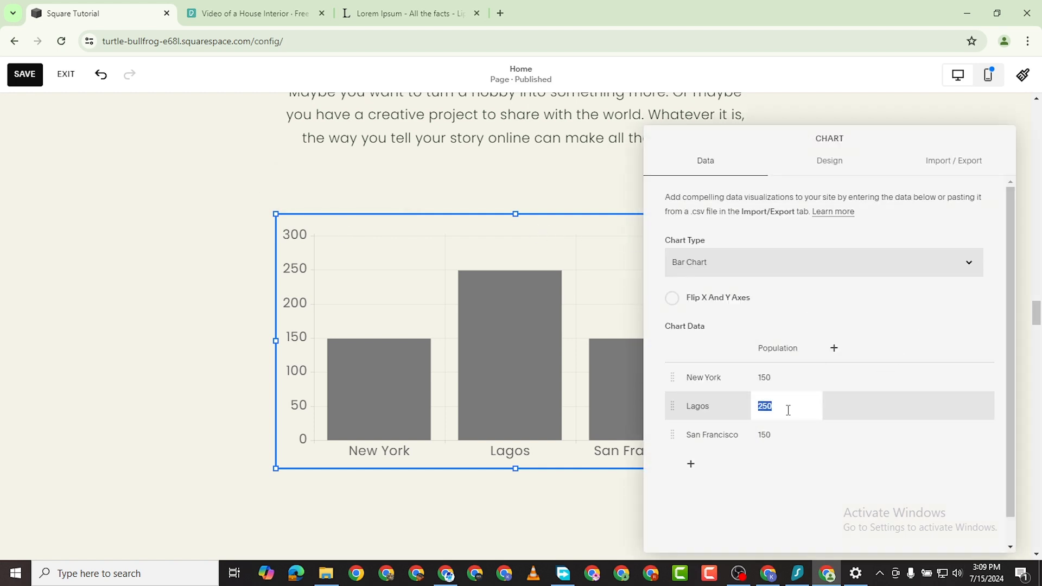
{"action": "type", "text": "350"}
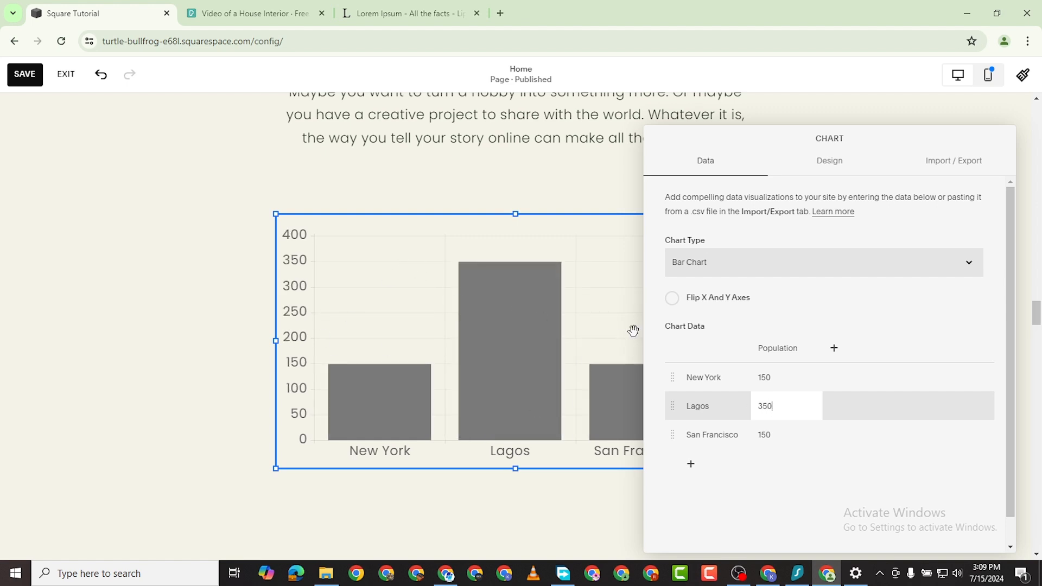
Enable Flip X And Y Axes for the bar chart
{"action": "left_click", "coordinate": [832, 164]}
{"action": "left_click", "coordinate": [705, 170]}
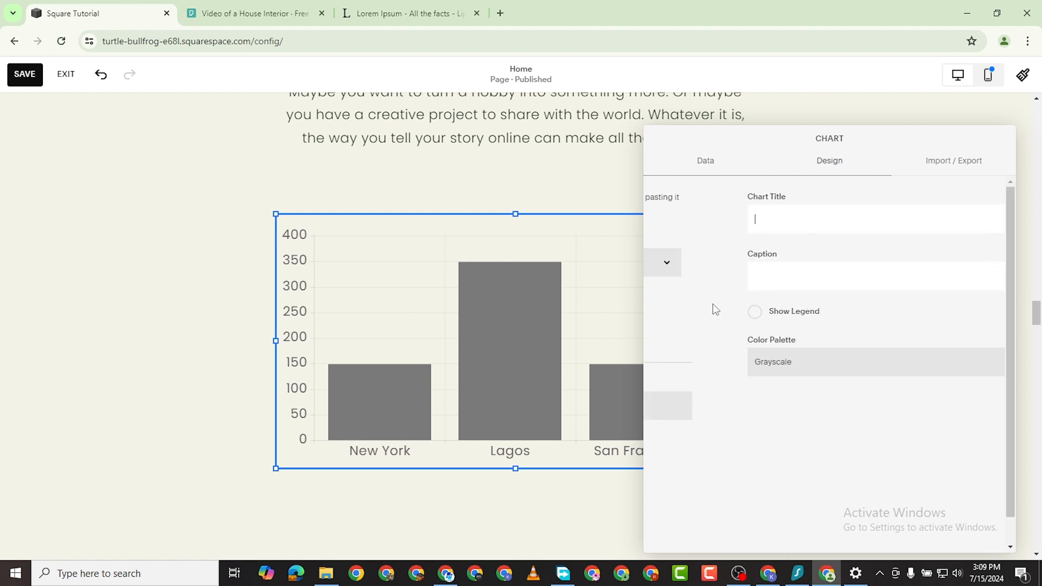
{"action": "left_click", "coordinate": [671, 298]}
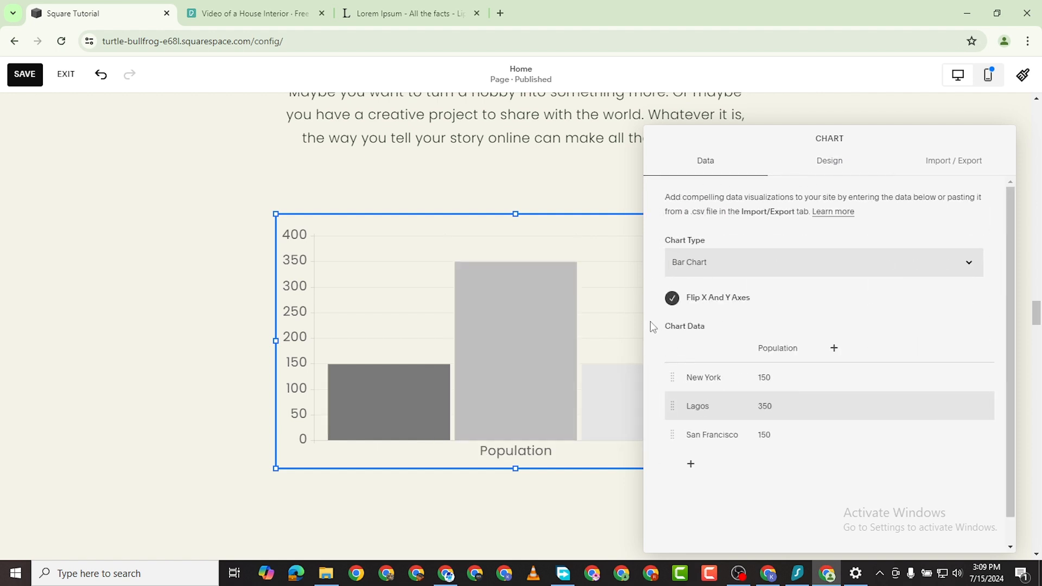
Change the bar chart's color palette to Primary
{"action": "left_click", "coordinate": [818, 172]}
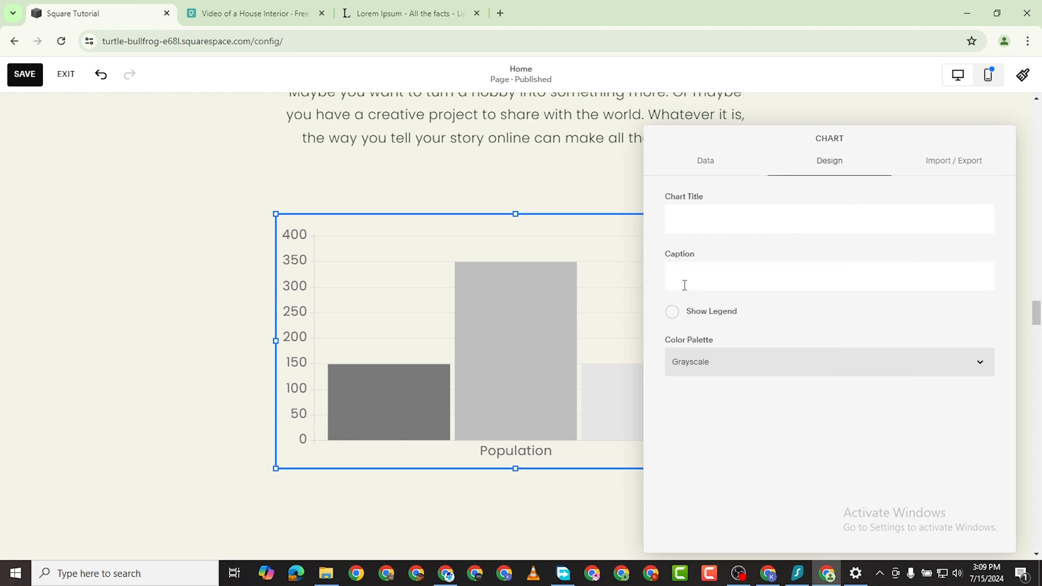
{"action": "left_click", "coordinate": [790, 364]}
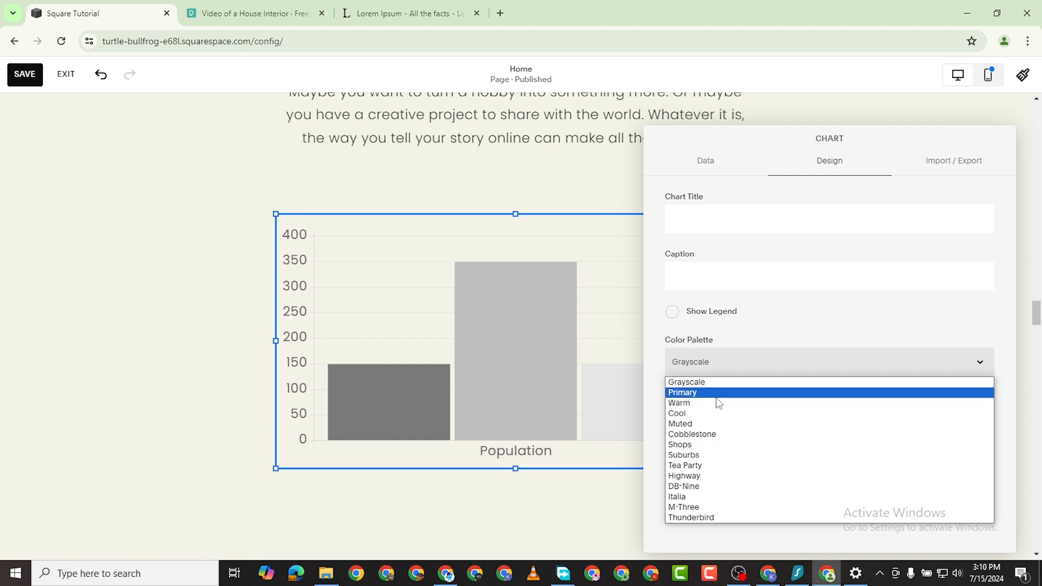
{"action": "left_click", "coordinate": [680, 464]}
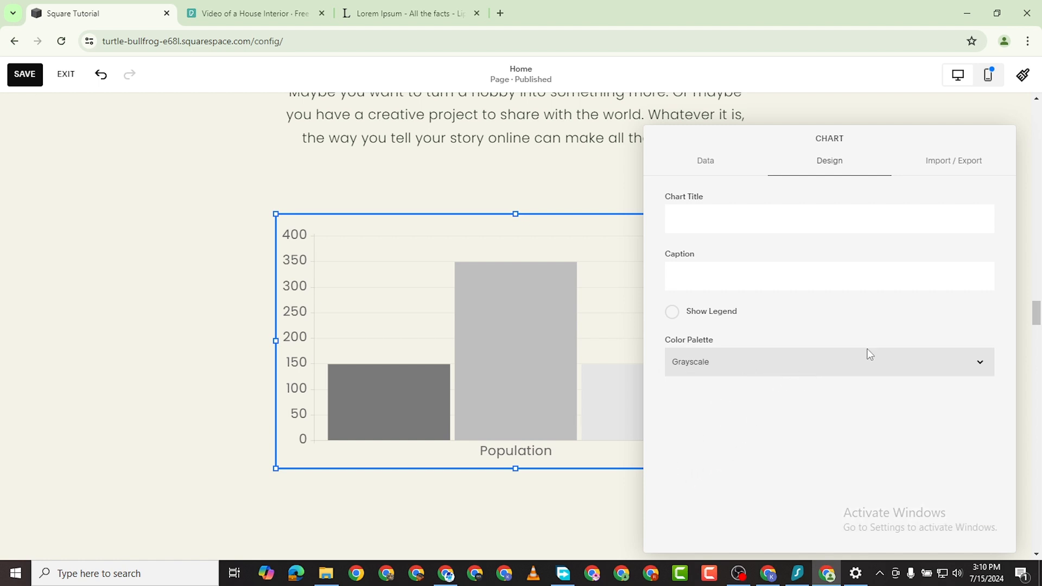
{"action": "left_click", "coordinate": [822, 362]}
{"action": "left_click", "coordinate": [853, 302]}
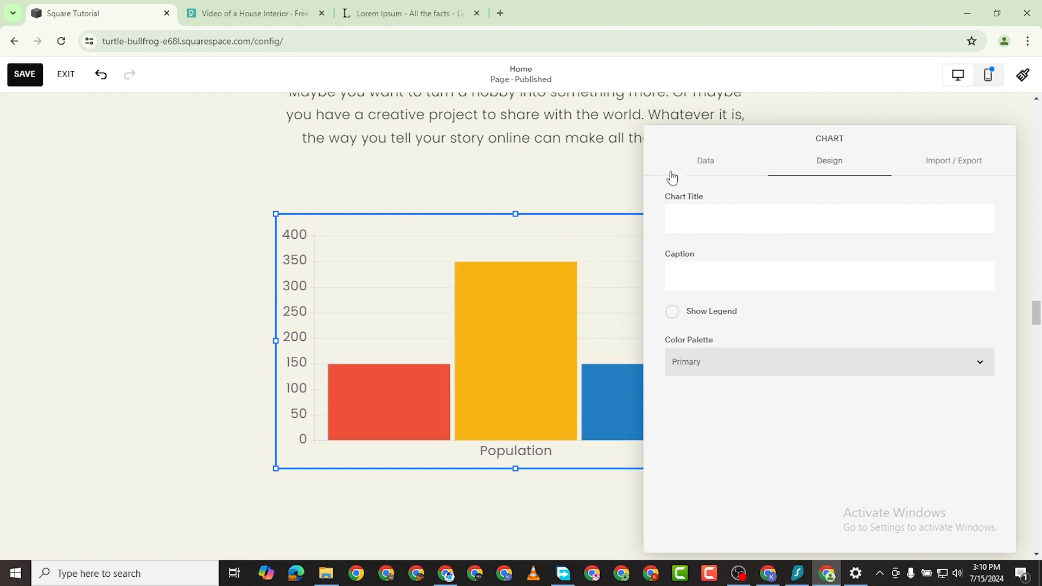
Try the Line Chart type on the population chart with its axes flipped
{"action": "left_click", "coordinate": [704, 162]}
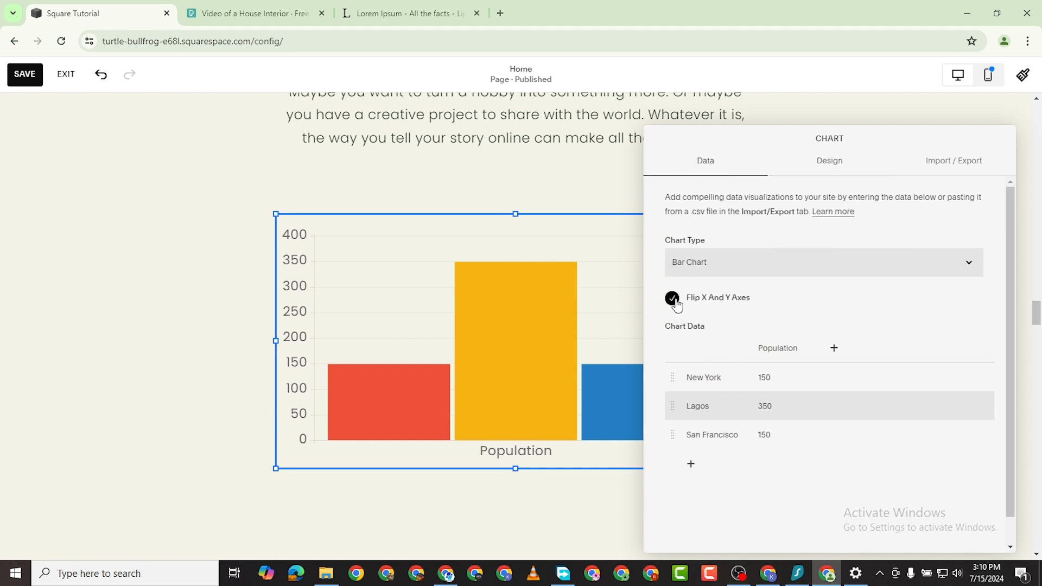
{"action": "left_click", "coordinate": [741, 265]}
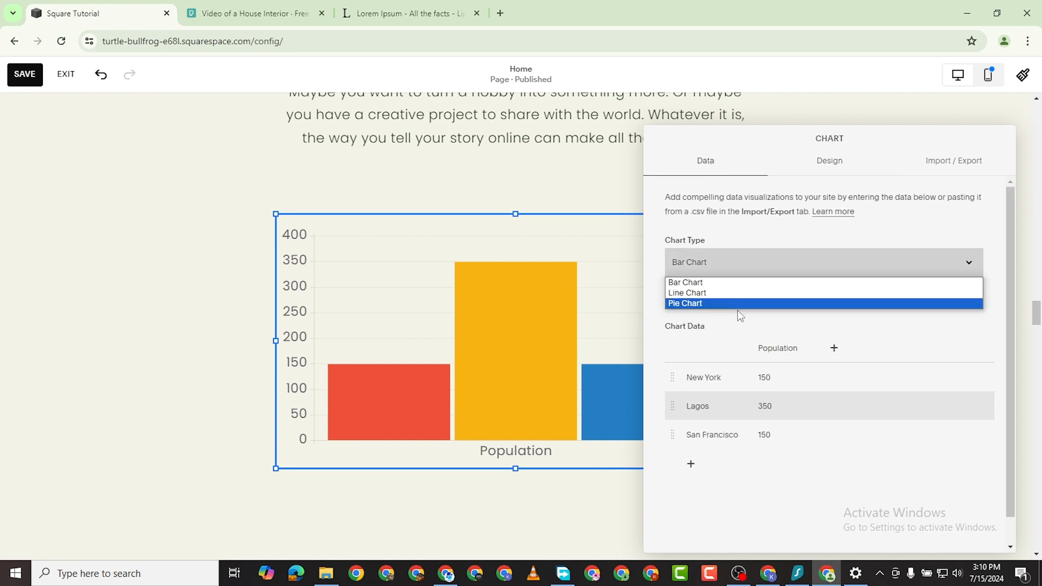
{"action": "left_click", "coordinate": [571, 398]}
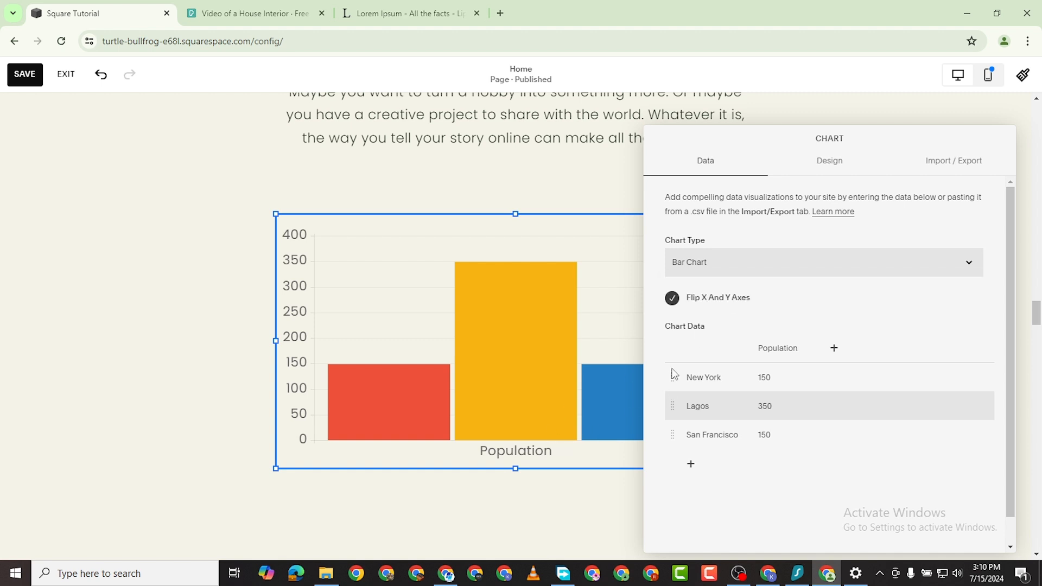
{"action": "left_click", "coordinate": [785, 268]}
{"action": "left_click", "coordinate": [768, 299]}
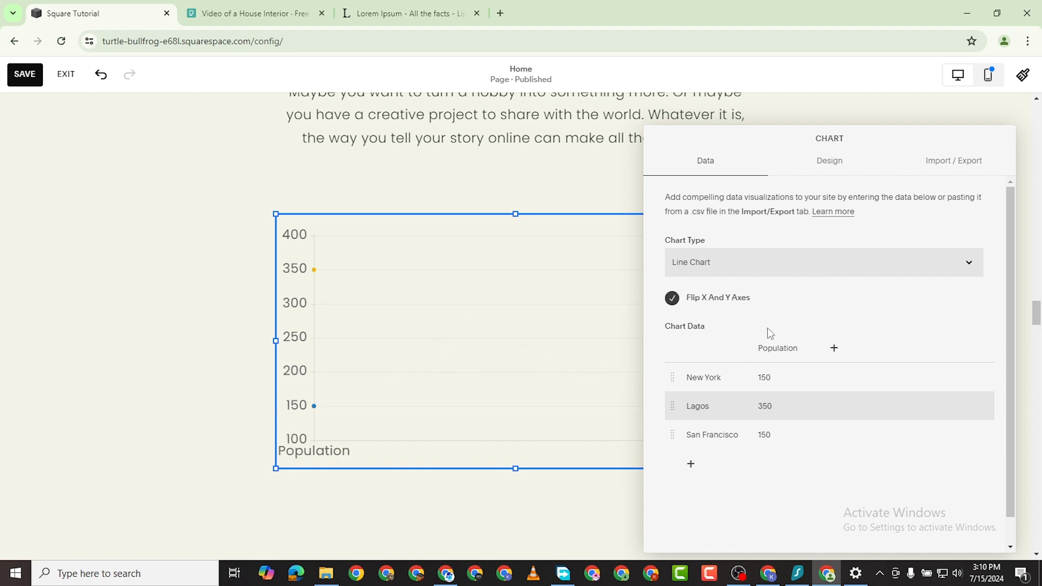
Switch the population chart to a Pie Chart and disable Flip X And Y Axes
{"action": "left_click", "coordinate": [808, 277]}
{"action": "left_click", "coordinate": [793, 309]}
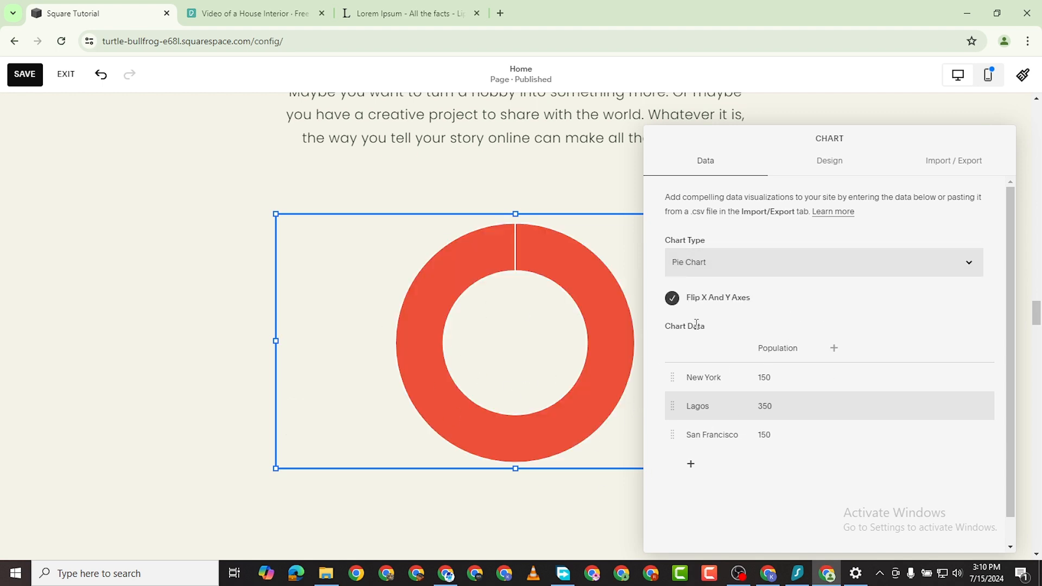
{"action": "left_click", "coordinate": [672, 298]}
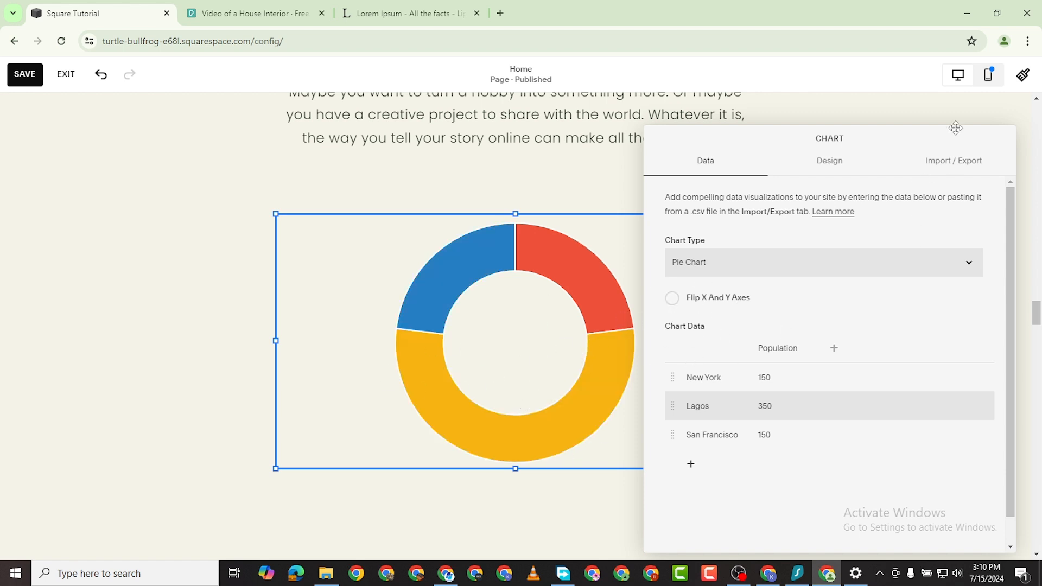
{"action": "left_click_drag", "start_coordinate": [960, 129], "coordinate": [939, 135]}
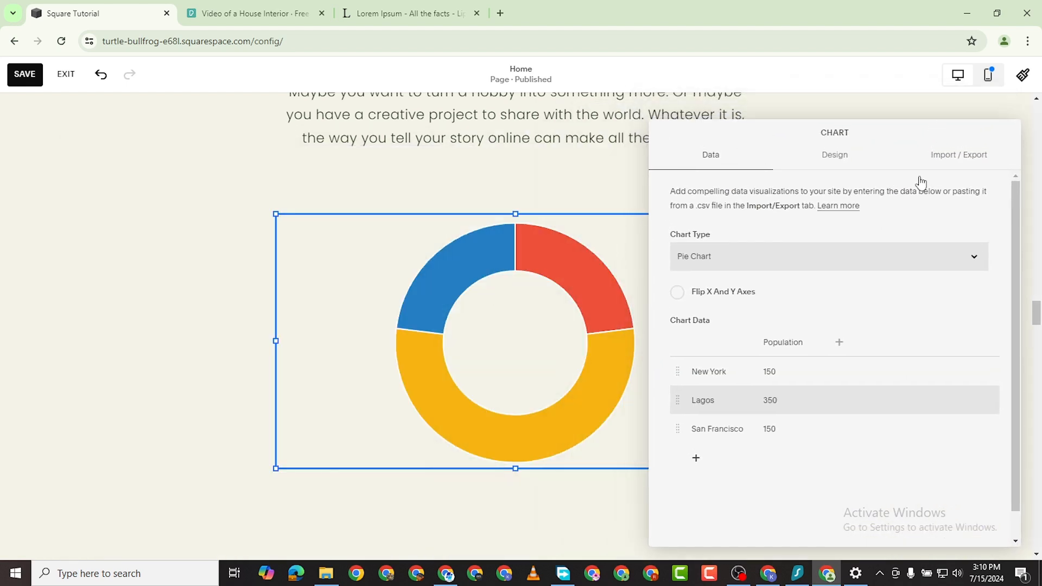
Return the population chart to a Bar Chart, try it with flipped axes, and leave Flip X And Y Axes disabled
{"action": "left_click", "coordinate": [726, 256]}
{"action": "left_click", "coordinate": [712, 277]}
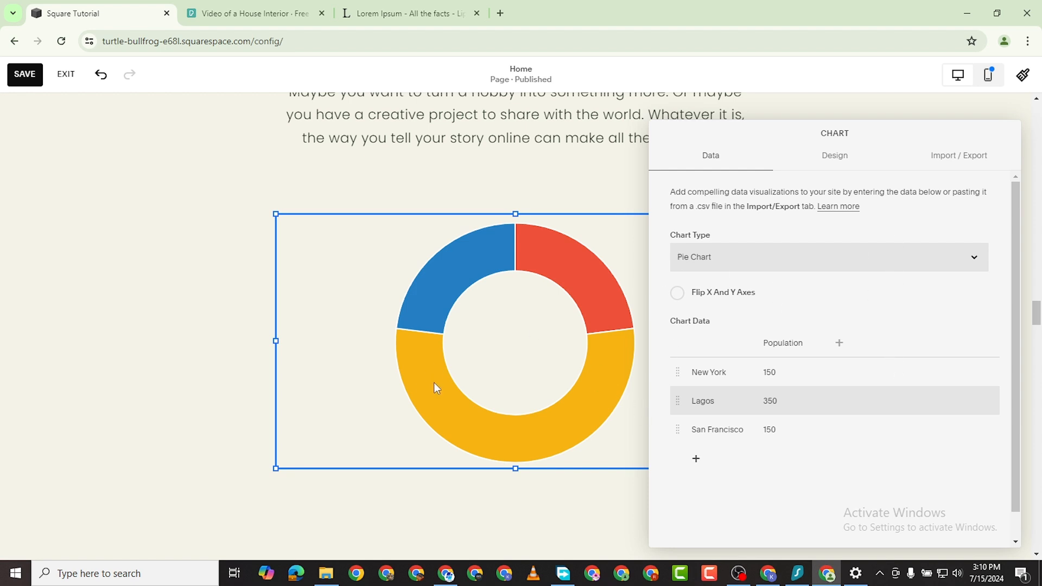
{"action": "left_click", "coordinate": [678, 294]}
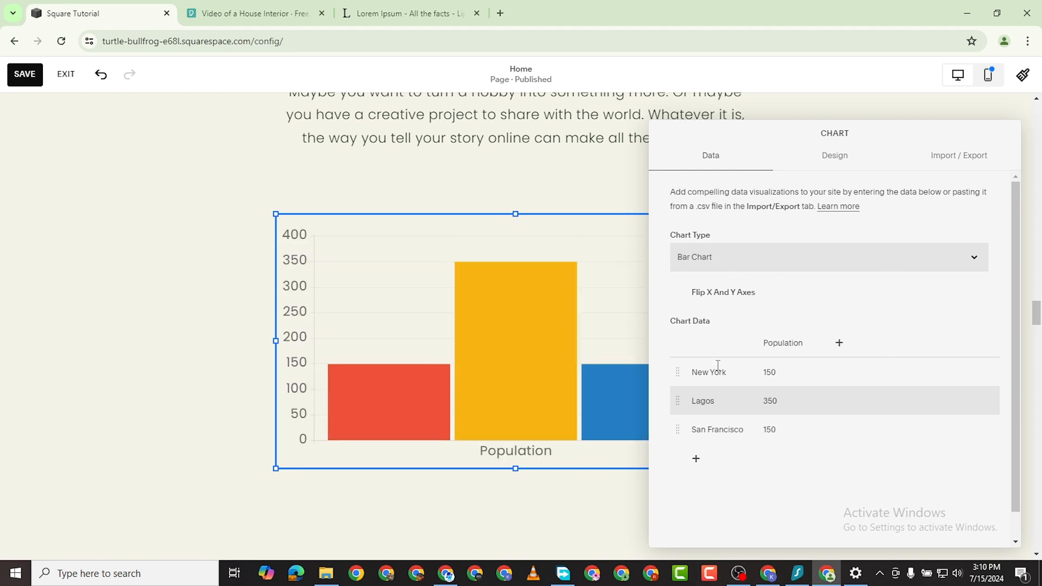
{"action": "left_click_drag", "start_coordinate": [775, 143], "coordinate": [941, 130]}
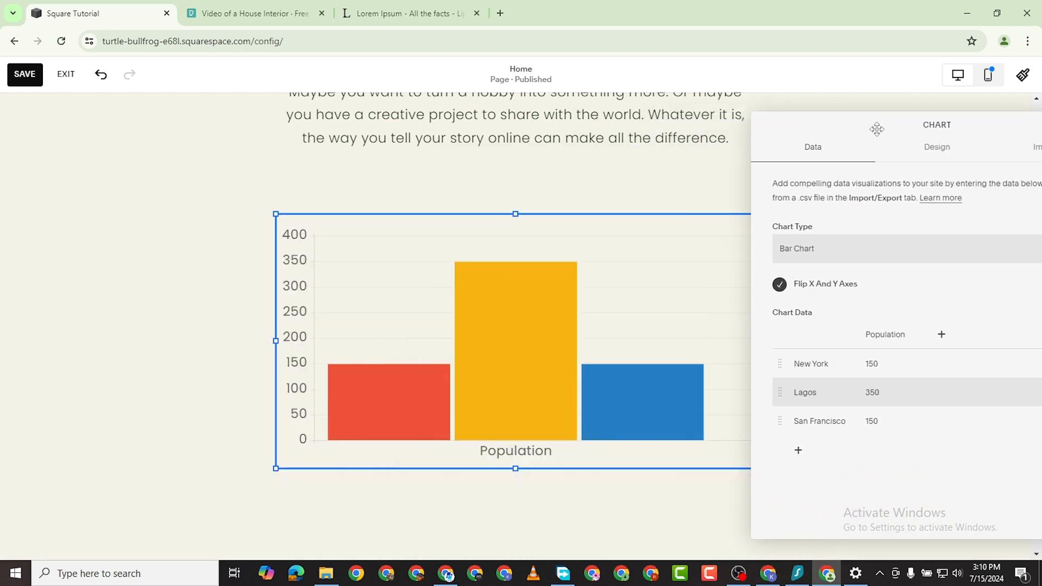
{"action": "left_click", "coordinate": [690, 285]}
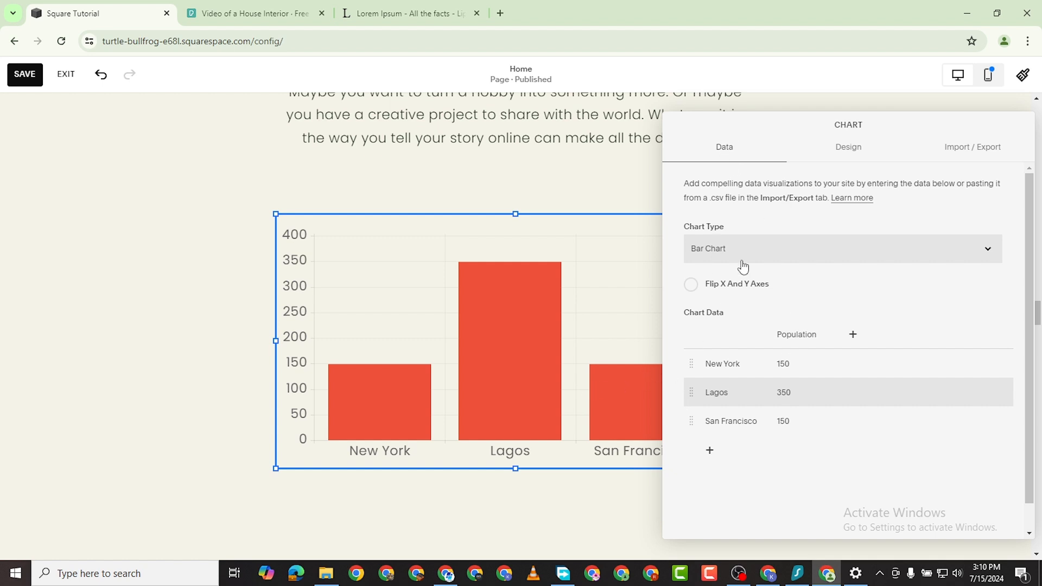
Add a fourth row to the bar chart's data, labelled Yaounde with a population of 420
{"action": "left_click", "coordinate": [710, 451]}
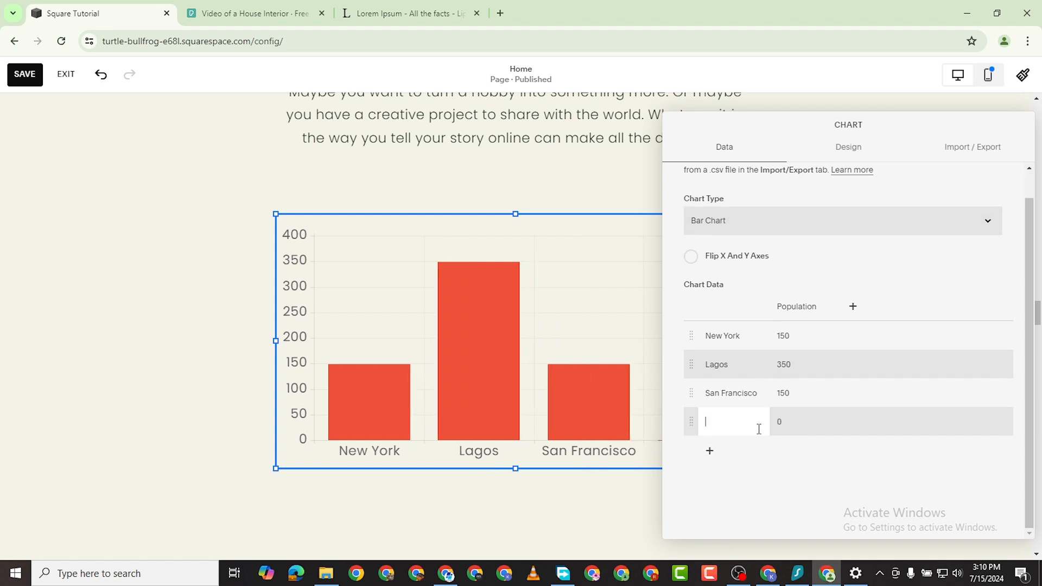
{"action": "type", "text": "Yaounde"}
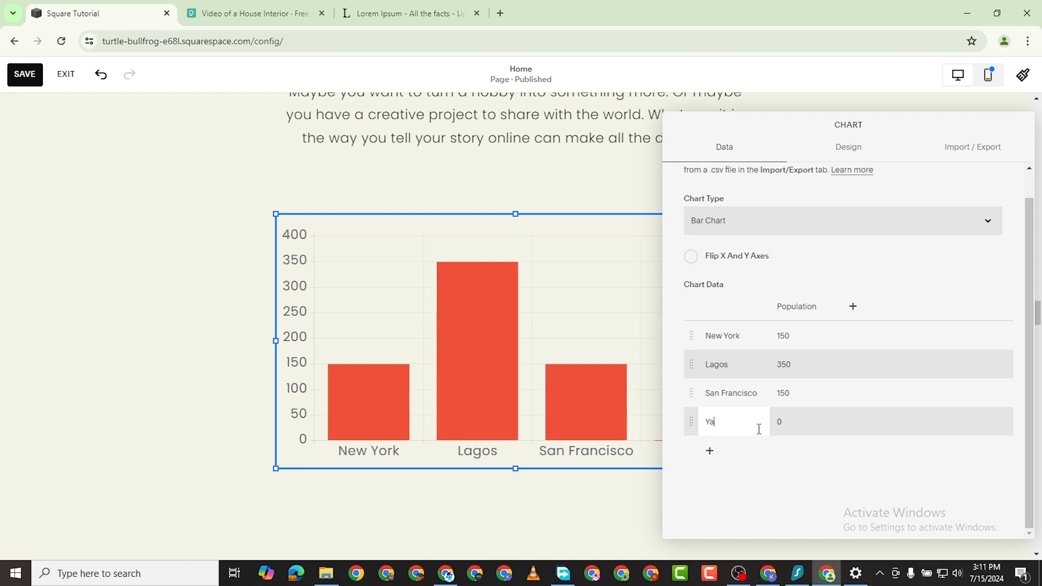
{"action": "left_click", "coordinate": [805, 417]}
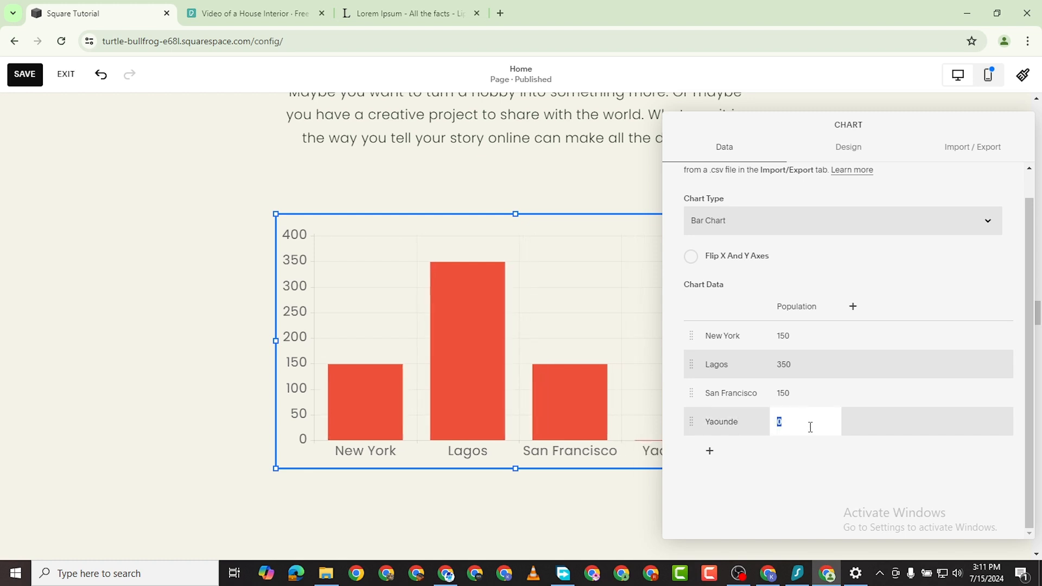
{"action": "type", "text": "420"}
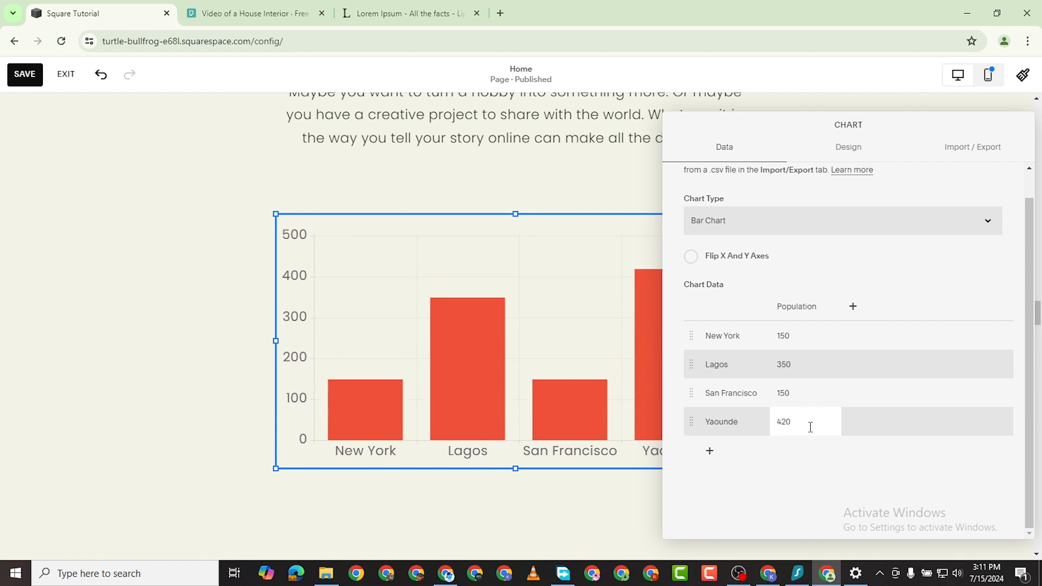
View the chart's CSV data in its import and export settings, and close the chart editor
{"action": "left_click_drag", "start_coordinate": [904, 116], "coordinate": [853, 144]}
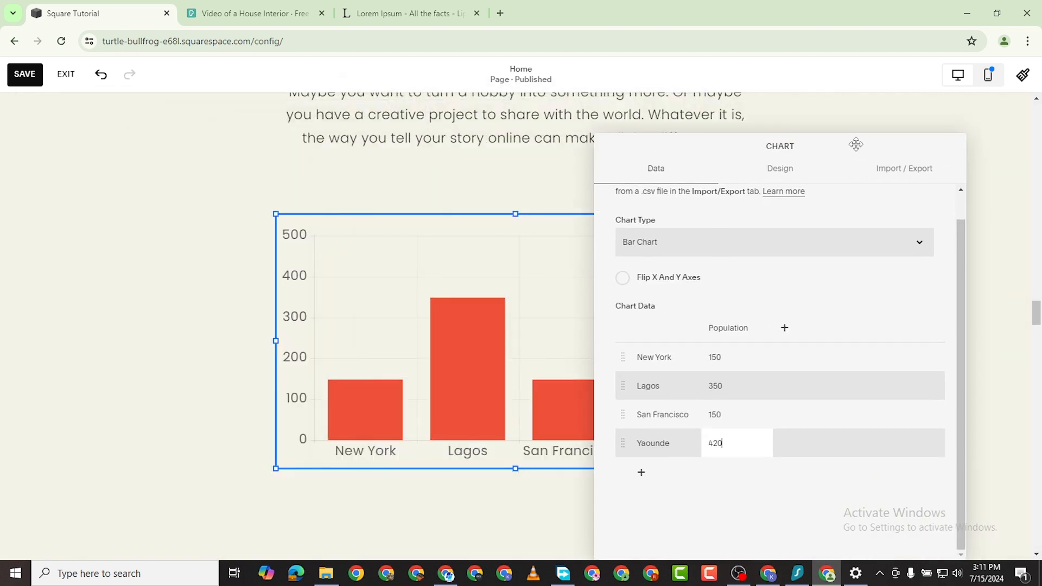
{"action": "left_click", "coordinate": [886, 154]}
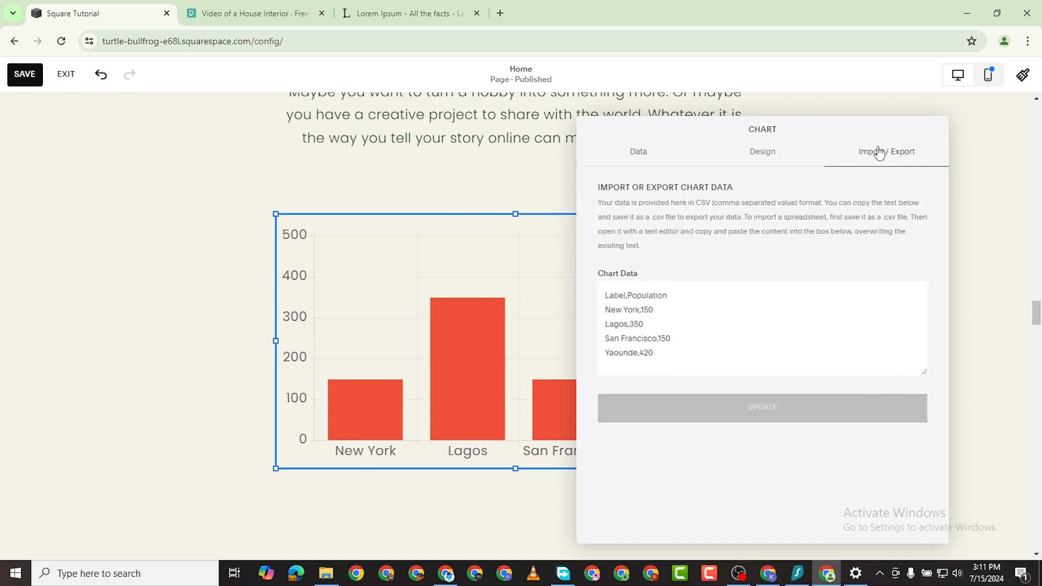
{"action": "left_click", "coordinate": [214, 223]}
Review the chart section against its neighbouring sections and save the Home page
{"action": "scroll", "coordinate": [575, 380], "scroll_direction": "down", "scroll_amount": 7}
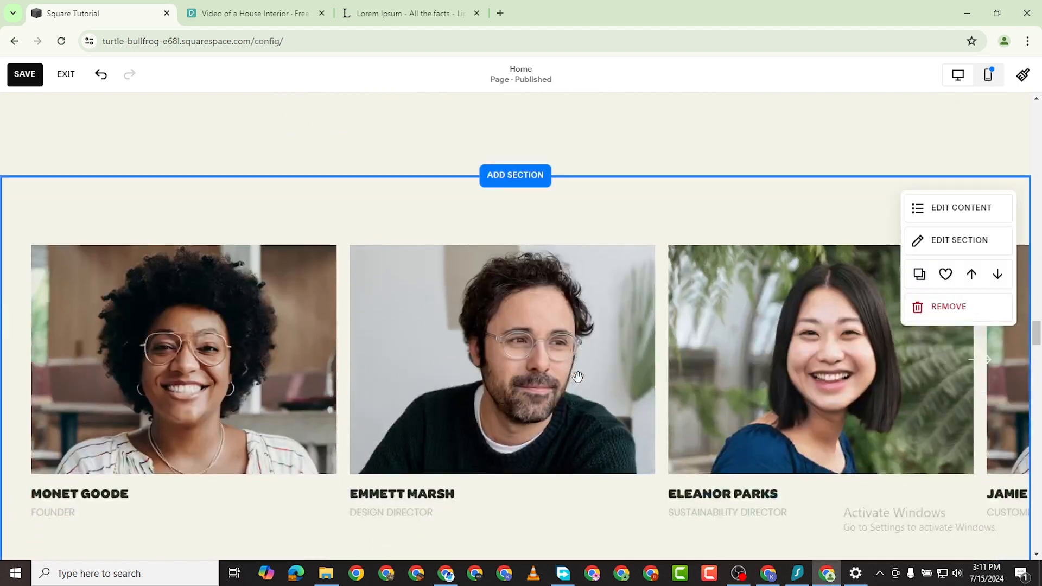
{"action": "scroll", "coordinate": [578, 379], "scroll_direction": "up", "scroll_amount": 8}
{"action": "scroll", "coordinate": [711, 358], "scroll_direction": "up", "scroll_amount": 4}
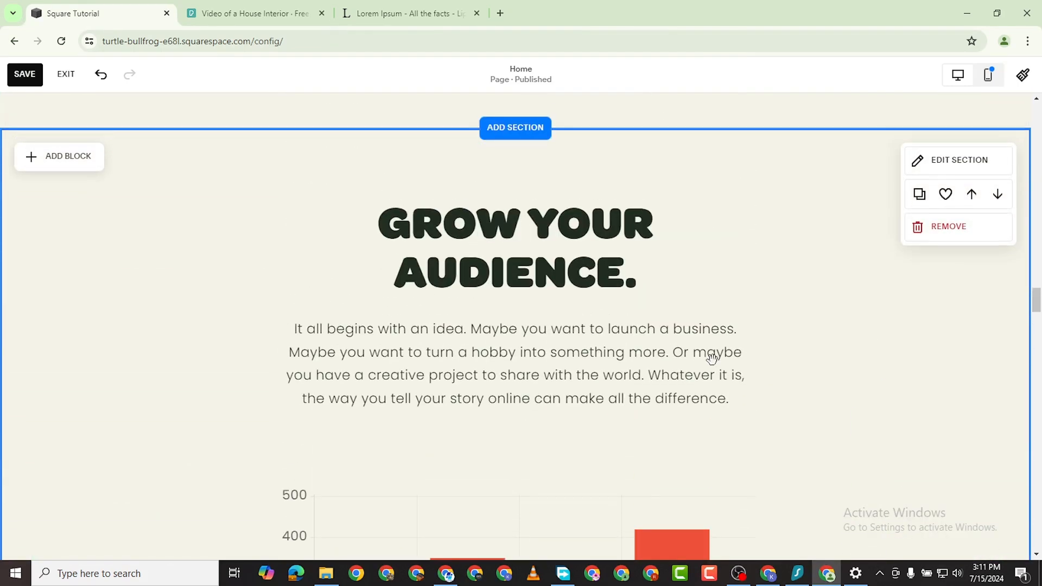
{"action": "scroll", "coordinate": [705, 358], "scroll_direction": "down", "scroll_amount": 5}
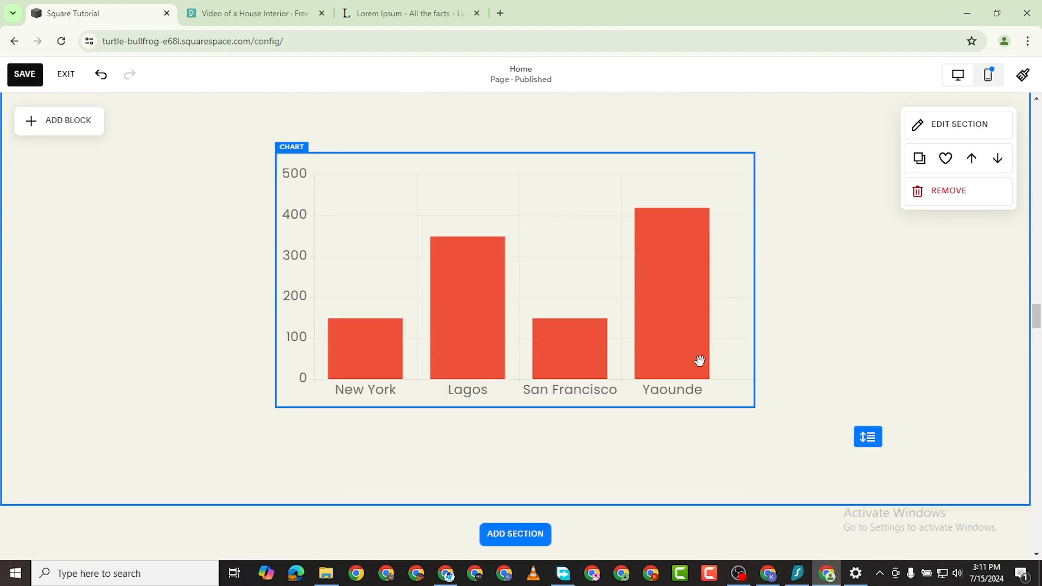
{"action": "scroll", "coordinate": [700, 360], "scroll_direction": "down", "scroll_amount": 12}
{"action": "scroll", "coordinate": [699, 361], "scroll_direction": "up", "scroll_amount": 10}
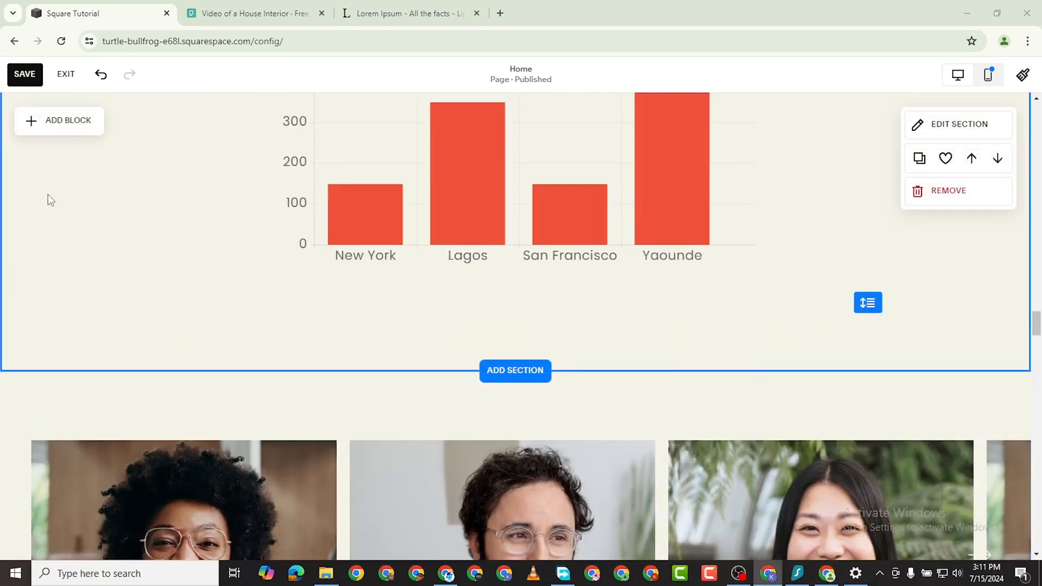
{"action": "left_click", "coordinate": [25, 74]}
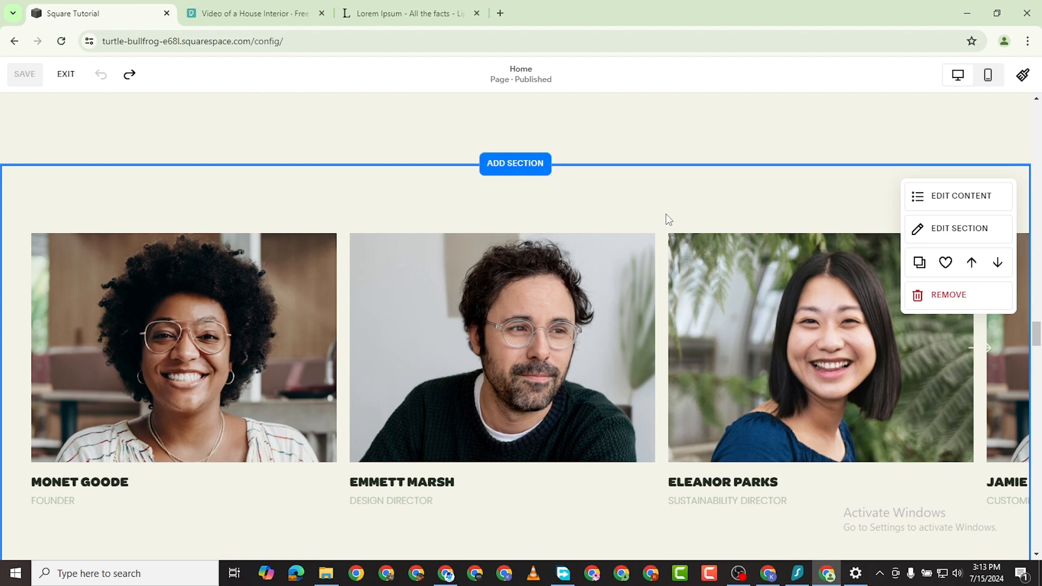
Apply the Bright 2 color theme to the project slideshow section under the PROJECTS heading and review its slides
{"action": "scroll", "coordinate": [665, 213], "scroll_direction": "down", "scroll_amount": 2}
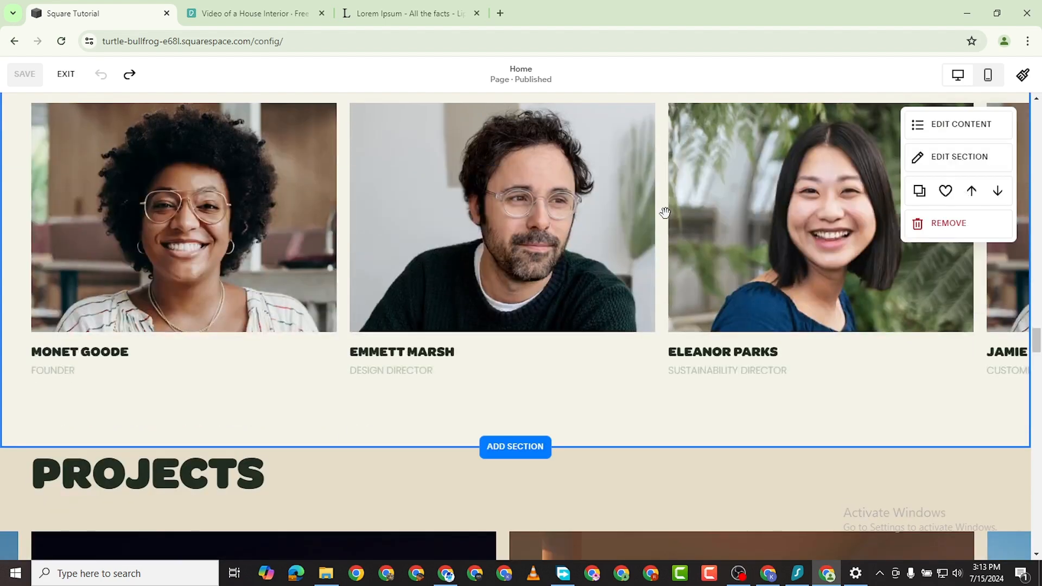
{"action": "scroll", "coordinate": [659, 217], "scroll_direction": "down", "scroll_amount": 4}
{"action": "scroll", "coordinate": [647, 235], "scroll_direction": "up", "scroll_amount": 2}
{"action": "scroll", "coordinate": [631, 258], "scroll_direction": "down", "scroll_amount": 10}
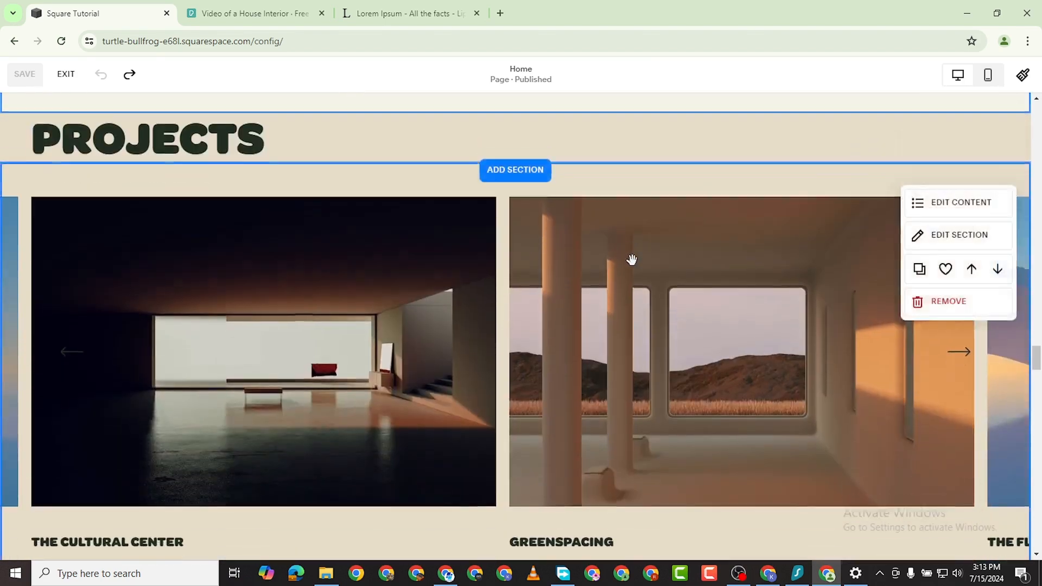
{"action": "scroll", "coordinate": [623, 275], "scroll_direction": "up", "scroll_amount": 7}
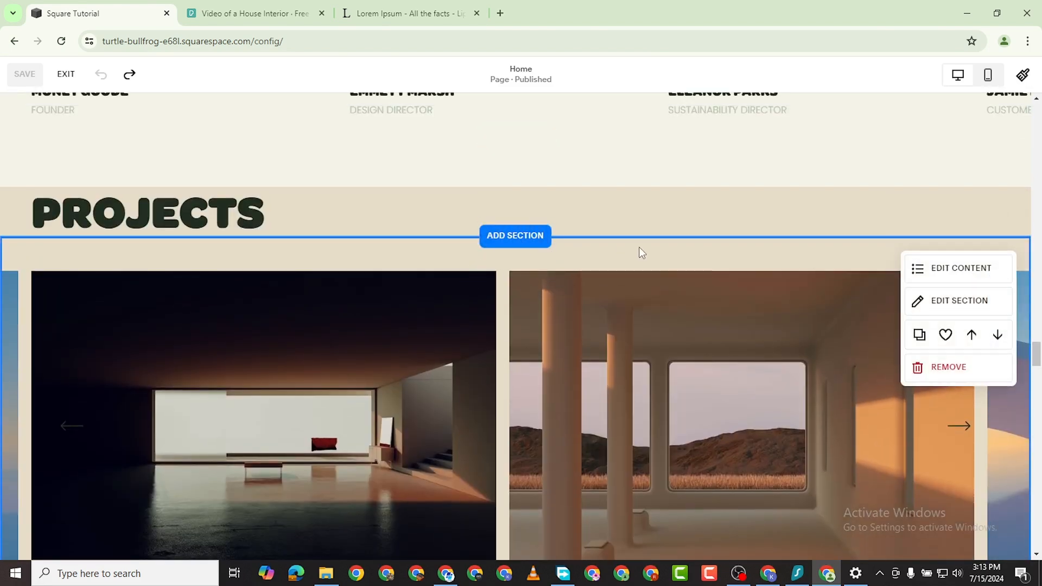
{"action": "left_click", "coordinate": [958, 300]}
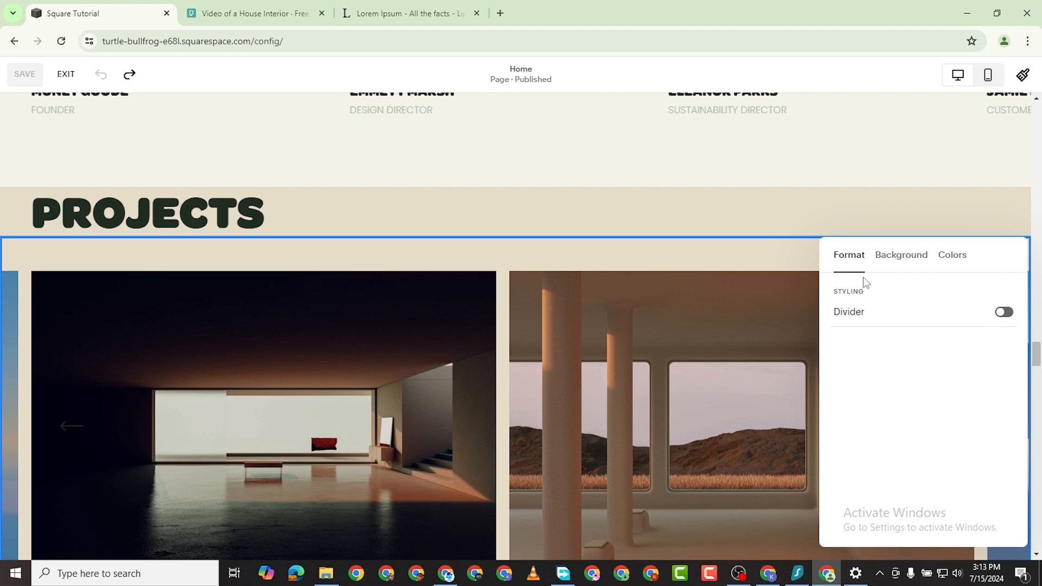
{"action": "left_click", "coordinate": [950, 261]}
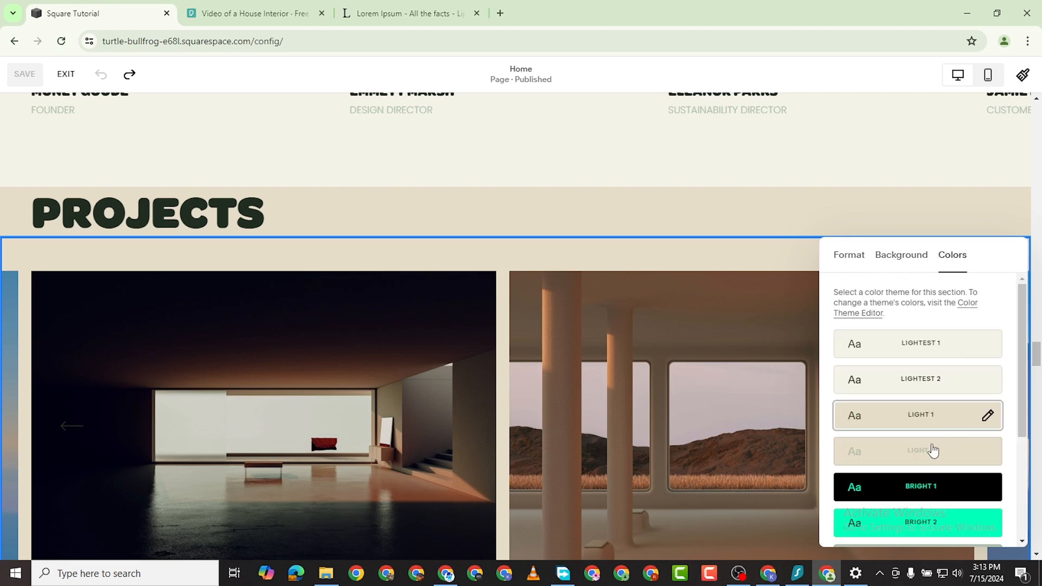
{"action": "scroll", "coordinate": [932, 450], "scroll_direction": "down", "scroll_amount": 3}
{"action": "scroll", "coordinate": [932, 425], "scroll_direction": "up", "scroll_amount": 1}
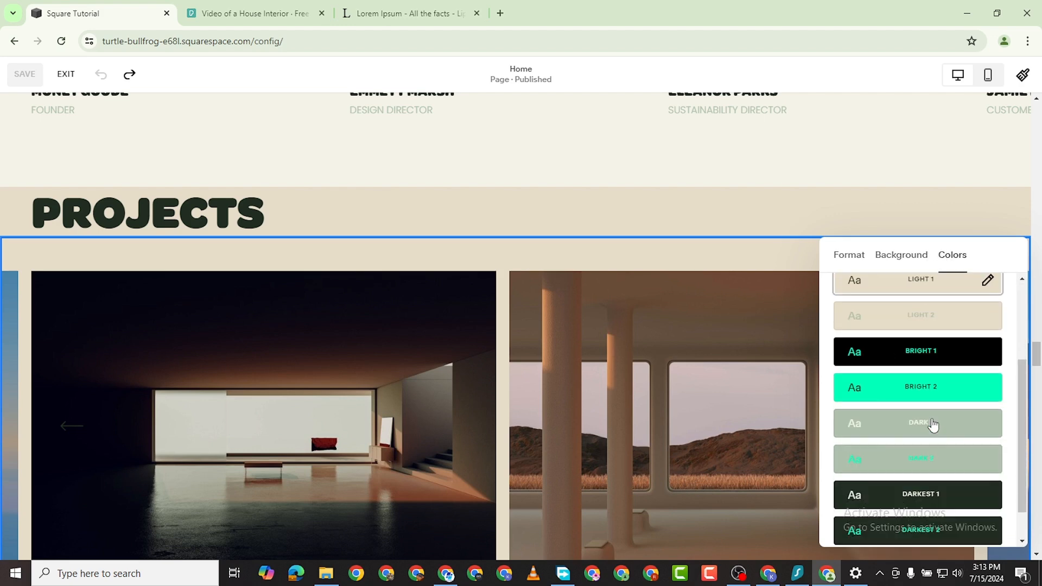
{"action": "scroll", "coordinate": [932, 425], "scroll_direction": "down", "scroll_amount": 1}
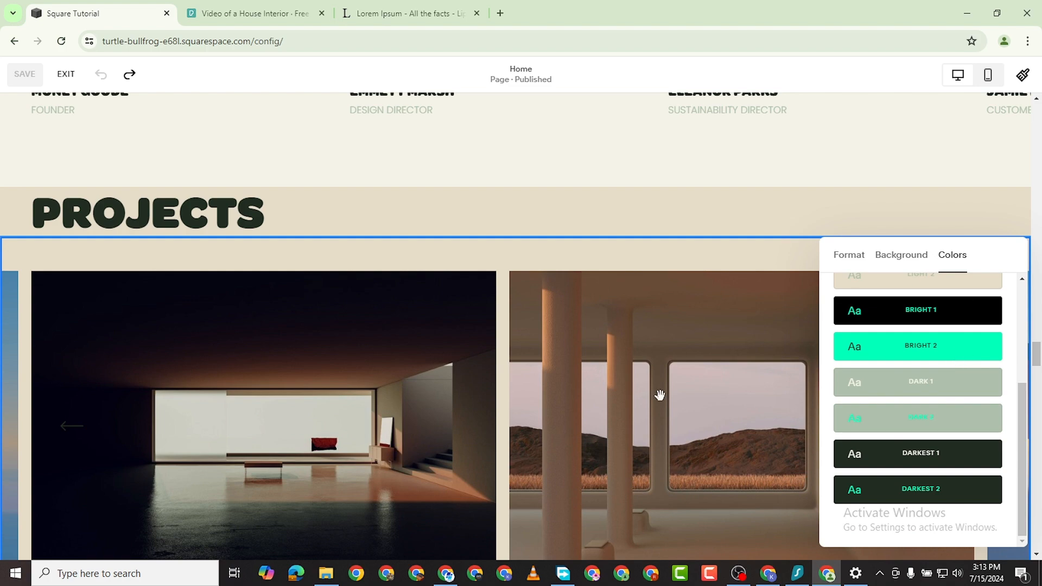
{"action": "scroll", "coordinate": [543, 393], "scroll_direction": "down", "scroll_amount": 9}
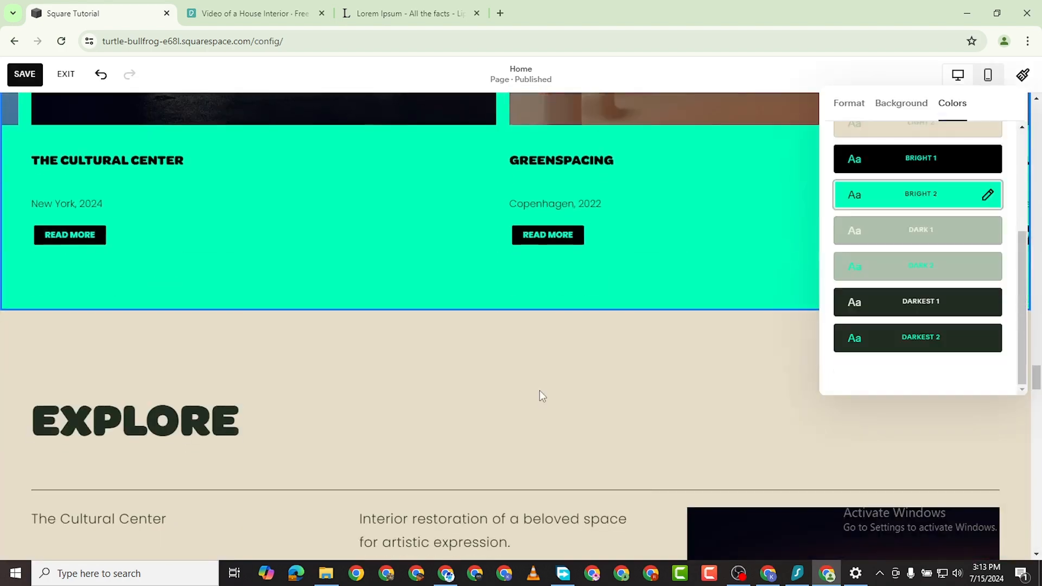
{"action": "scroll", "coordinate": [540, 392], "scroll_direction": "up", "scroll_amount": 5}
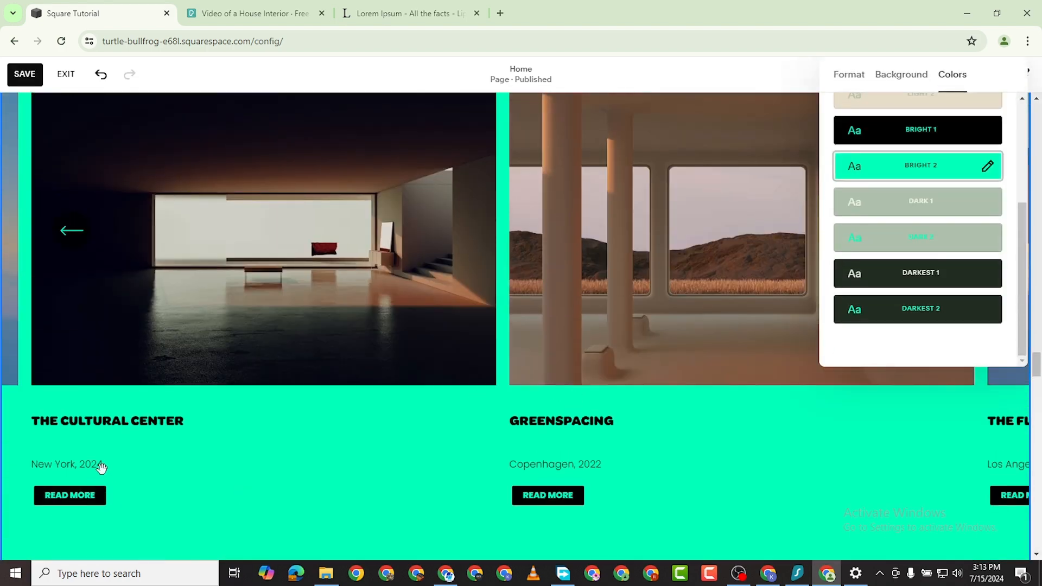
{"action": "scroll", "coordinate": [163, 389], "scroll_direction": "down", "scroll_amount": 1}
{"action": "scroll", "coordinate": [751, 340], "scroll_direction": "up", "scroll_amount": 4}
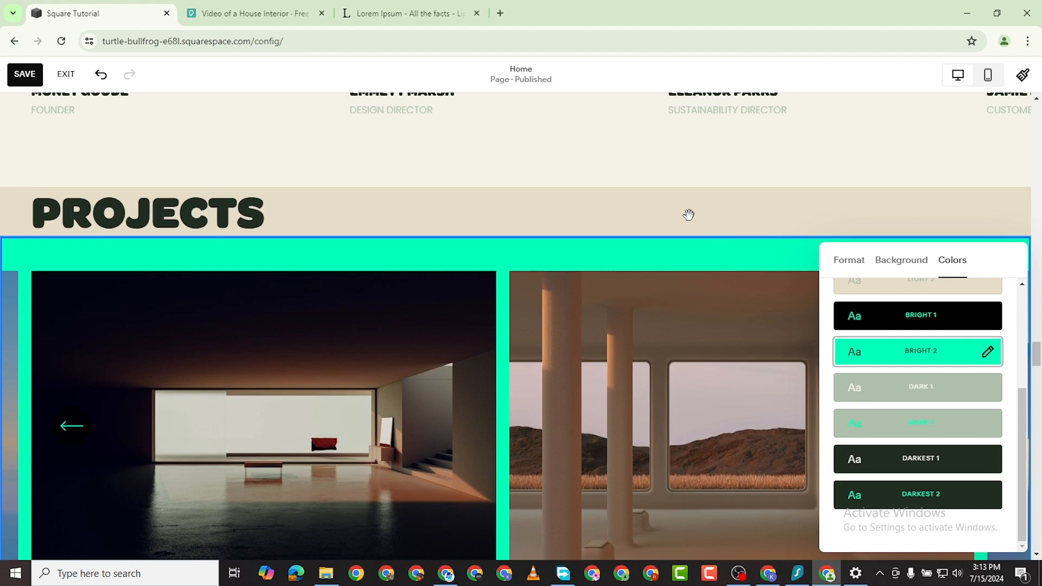
{"action": "left_click", "coordinate": [538, 252]}
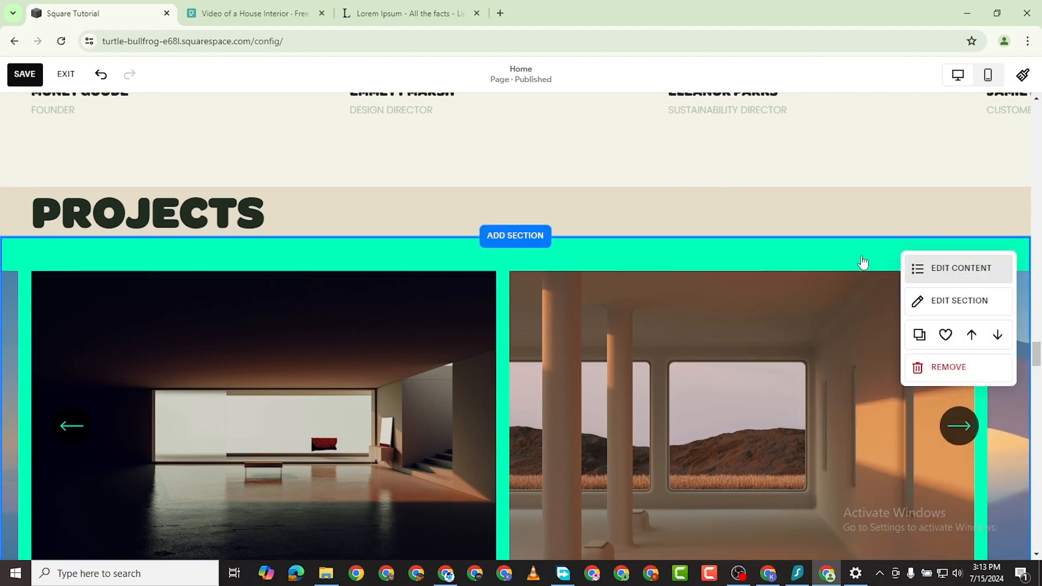
Browse the project slideshow's existing slides and add a new list item to its content
{"action": "left_click", "coordinate": [947, 271]}
{"action": "left_click", "coordinate": [913, 253]}
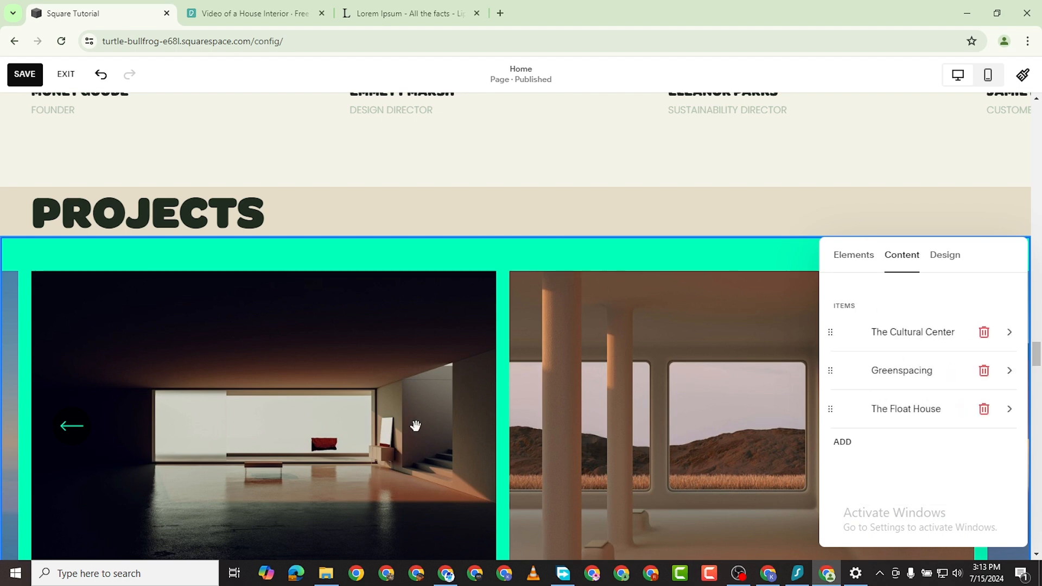
{"action": "left_click", "coordinate": [72, 427]}
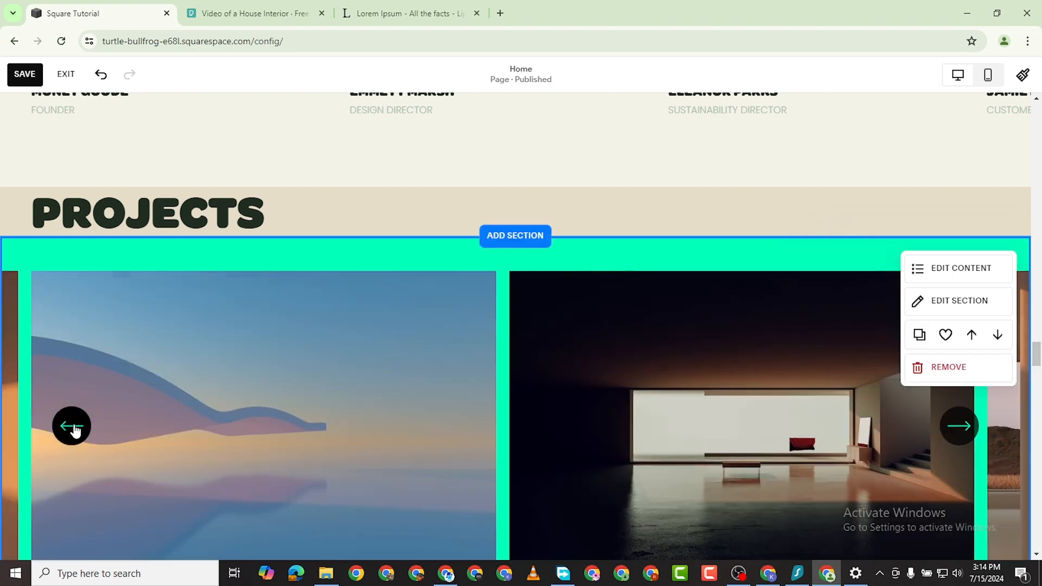
{"action": "left_click", "coordinate": [67, 429]}
{"action": "left_click", "coordinate": [69, 430]}
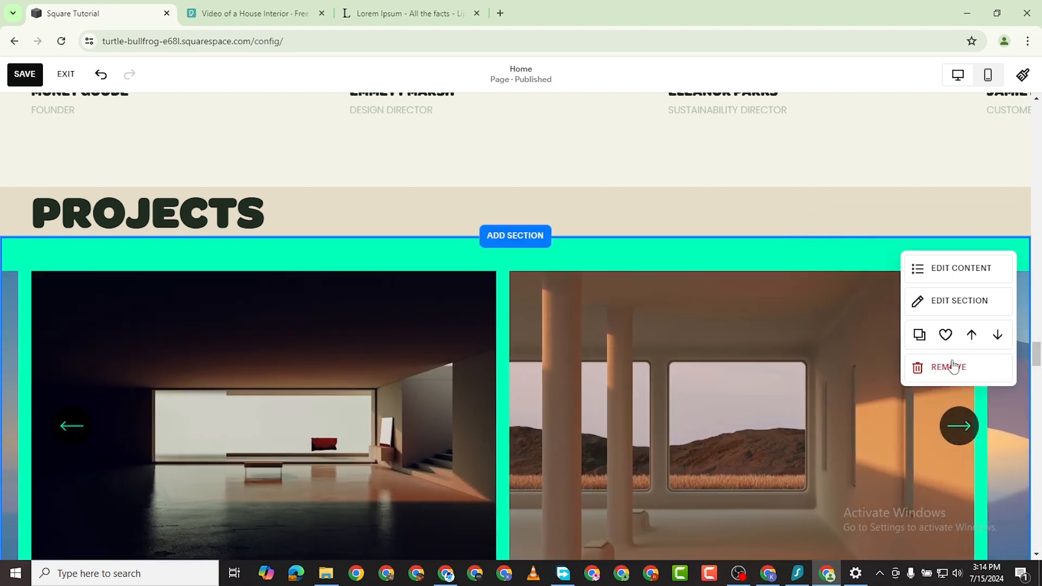
{"action": "left_click", "coordinate": [974, 301]}
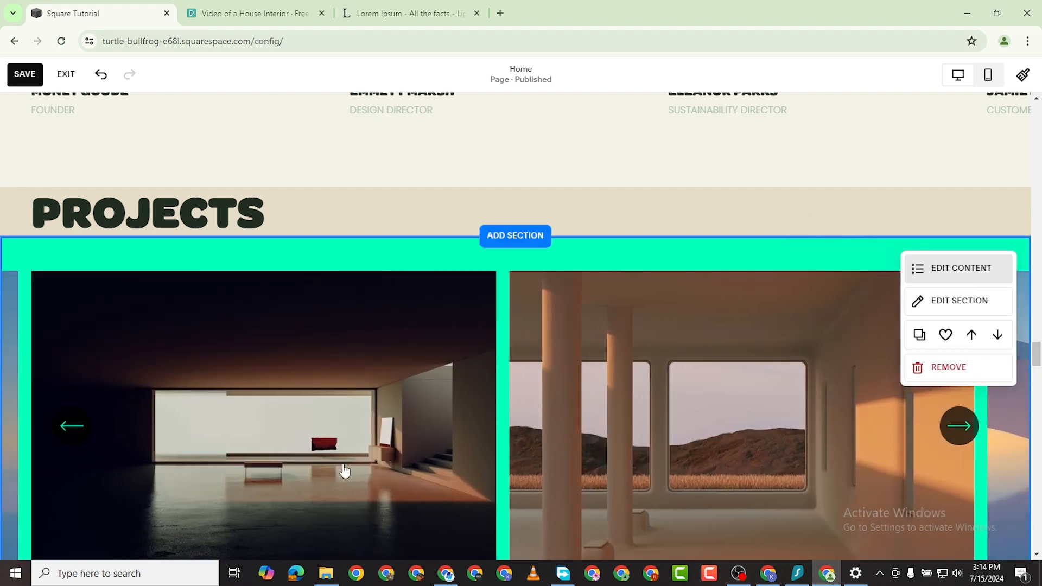
{"action": "left_click", "coordinate": [905, 256]}
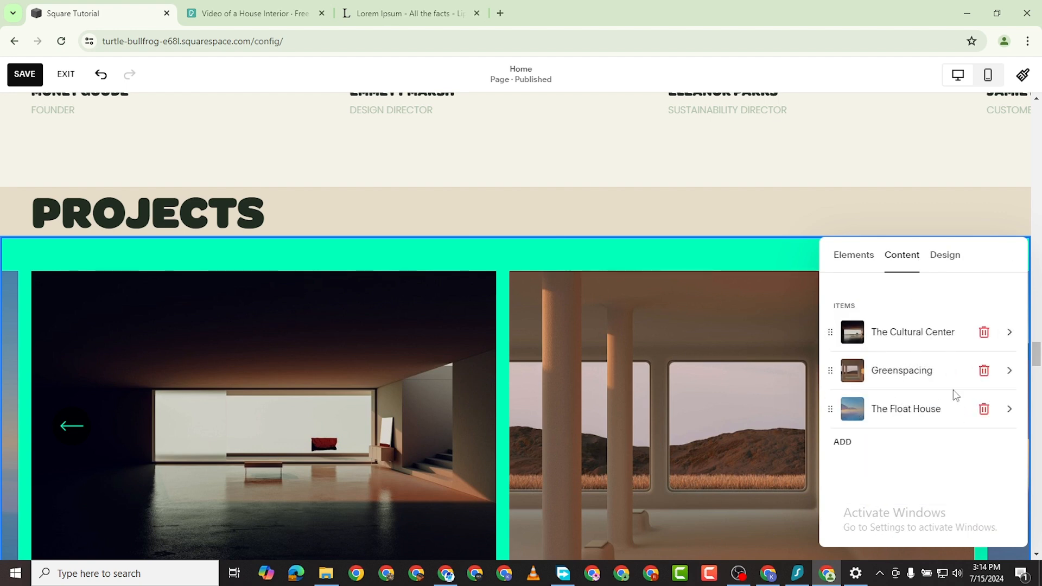
{"action": "scroll", "coordinate": [733, 398], "scroll_direction": "up", "scroll_amount": 1}
{"action": "scroll", "coordinate": [747, 409], "scroll_direction": "down", "scroll_amount": 1}
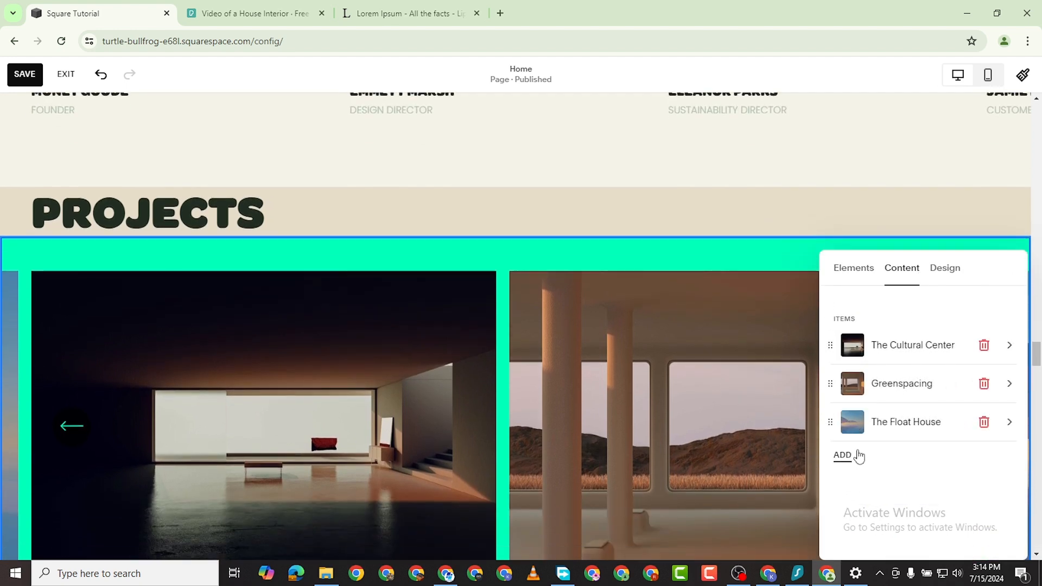
{"action": "left_click", "coordinate": [844, 456]}
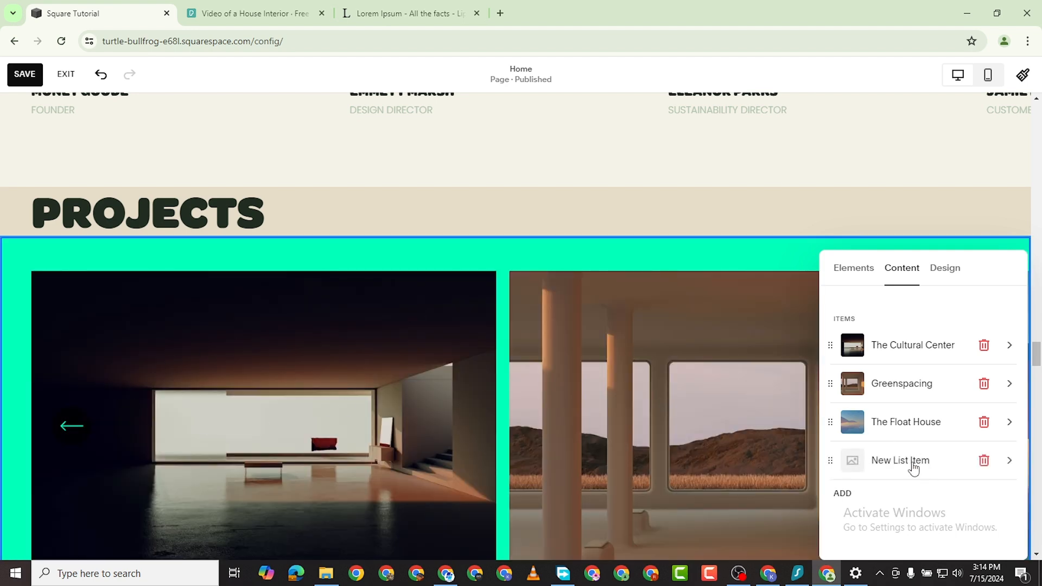
Give the new list item the library image pexels-pixabay-276724.jpg and check its slide in the project slideshow
{"action": "left_click", "coordinate": [1007, 462]}
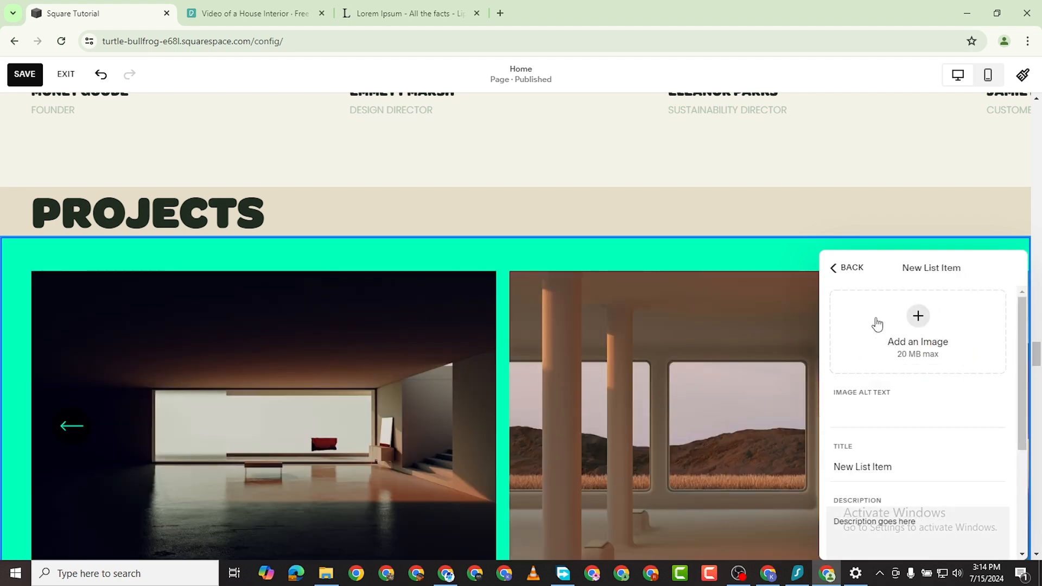
{"action": "left_click", "coordinate": [913, 330]}
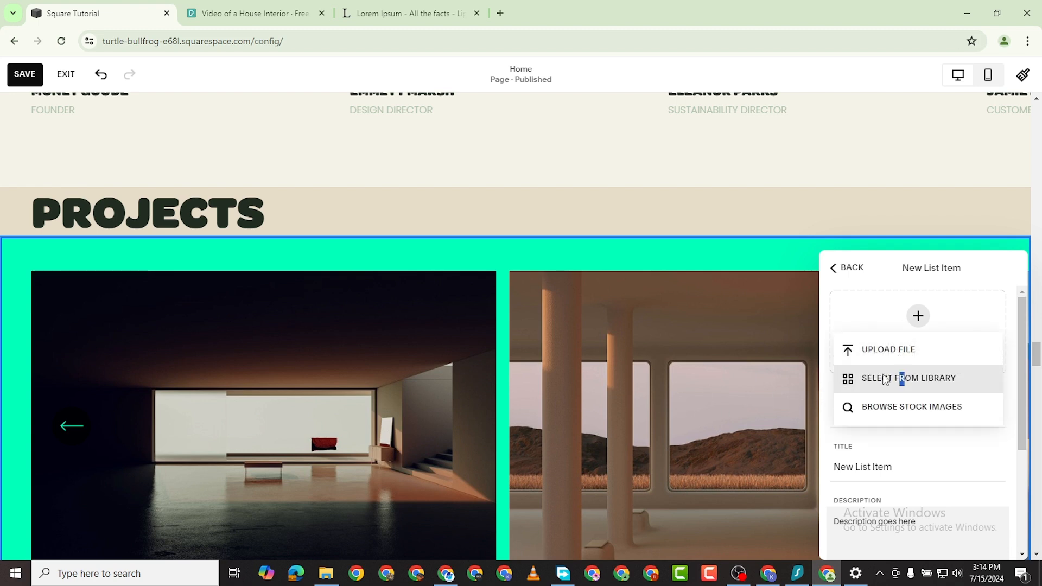
{"action": "left_click", "coordinate": [922, 369]}
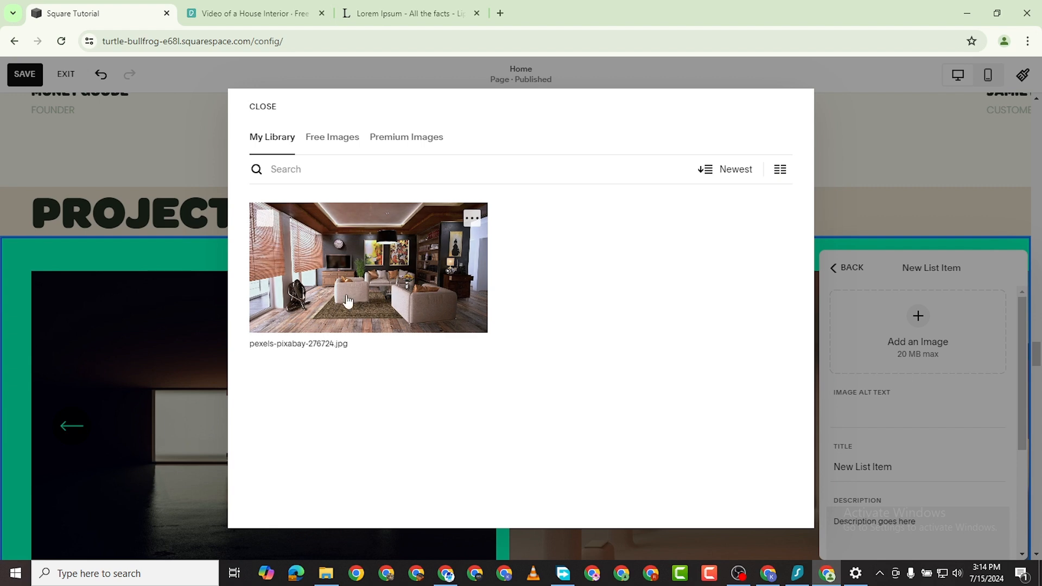
{"action": "left_click", "coordinate": [347, 296]}
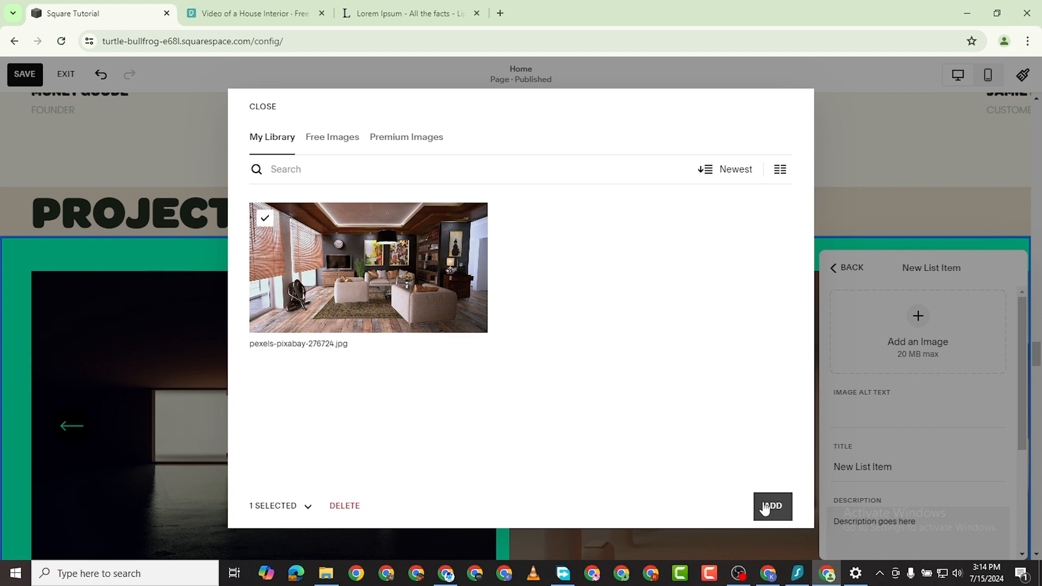
{"action": "scroll", "coordinate": [461, 407], "scroll_direction": "down", "scroll_amount": 2}
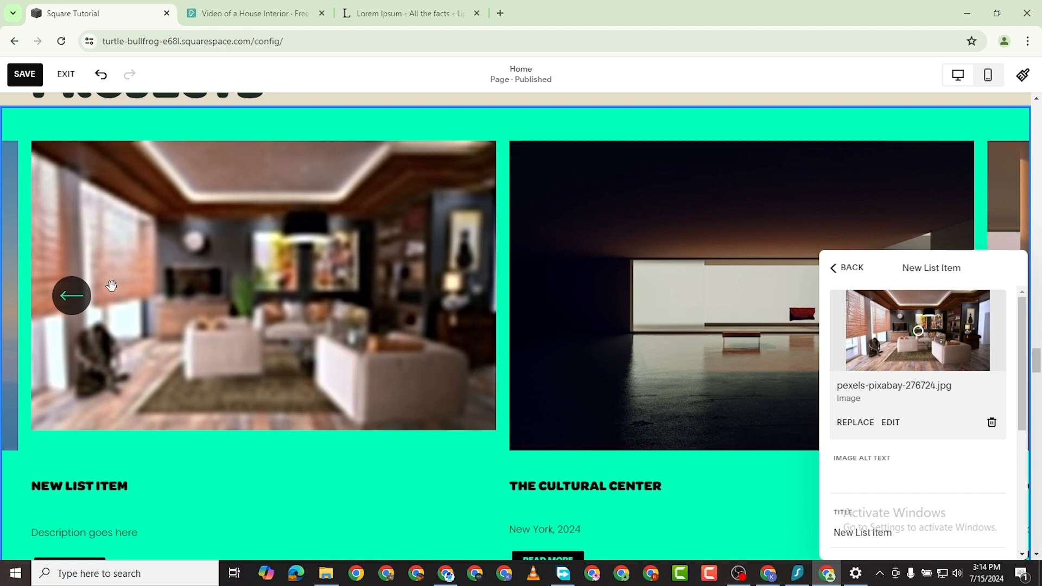
{"action": "left_click", "coordinate": [72, 295]}
{"action": "scroll", "coordinate": [478, 434], "scroll_direction": "down", "scroll_amount": 5}
{"action": "scroll", "coordinate": [486, 437], "scroll_direction": "up", "scroll_amount": 1}
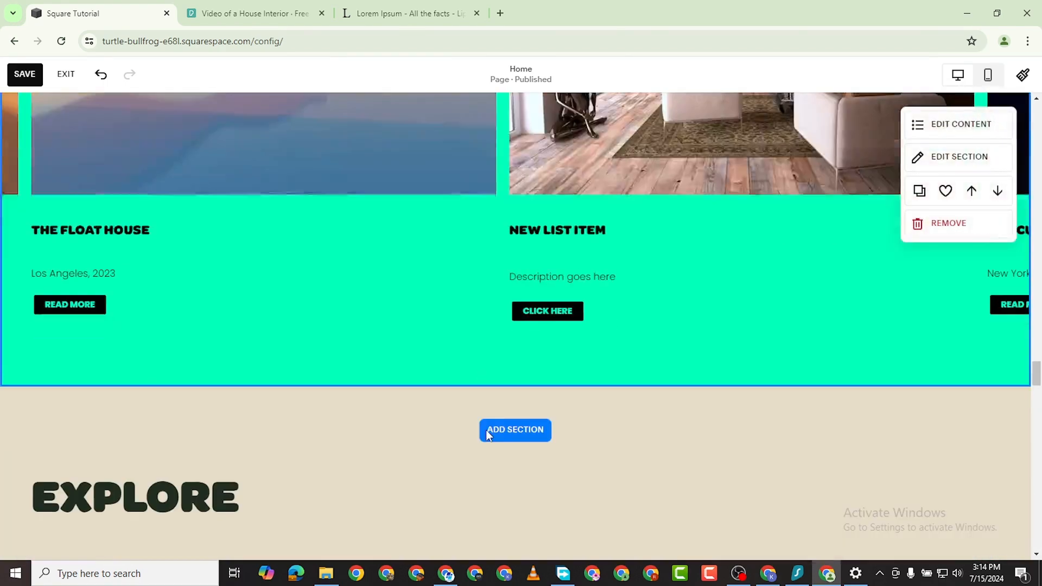
Review the project slideshow section and its order relative to the PROJECTS heading, team, chart and EXPLORE sections
{"action": "scroll", "coordinate": [624, 370], "scroll_direction": "down", "scroll_amount": 2}
{"action": "scroll", "coordinate": [622, 374], "scroll_direction": "up", "scroll_amount": 7}
{"action": "scroll", "coordinate": [621, 376], "scroll_direction": "up", "scroll_amount": 1}
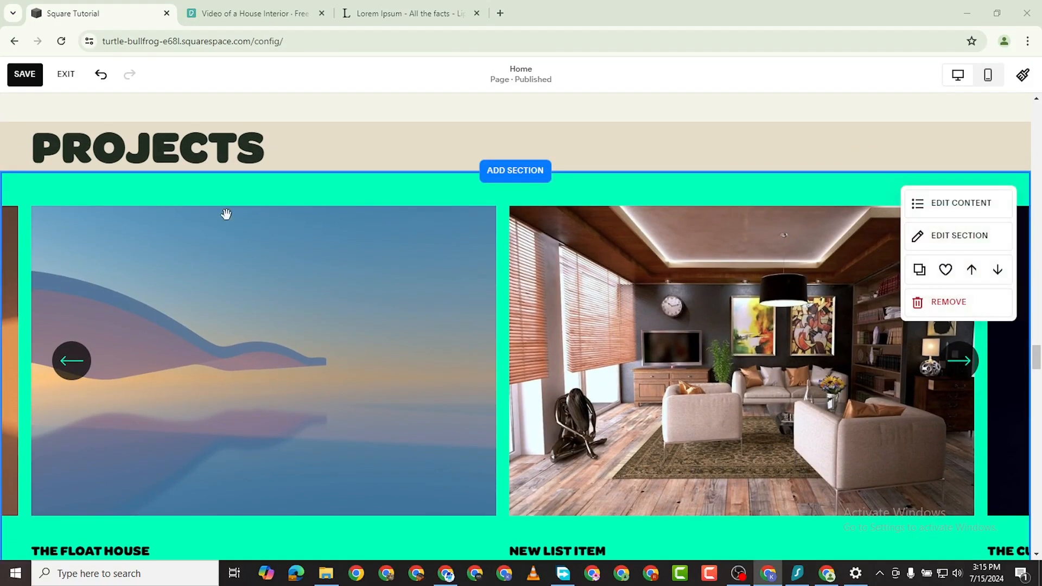
{"action": "scroll", "coordinate": [242, 187], "scroll_direction": "down", "scroll_amount": 2}
{"action": "scroll", "coordinate": [255, 221], "scroll_direction": "down", "scroll_amount": 3}
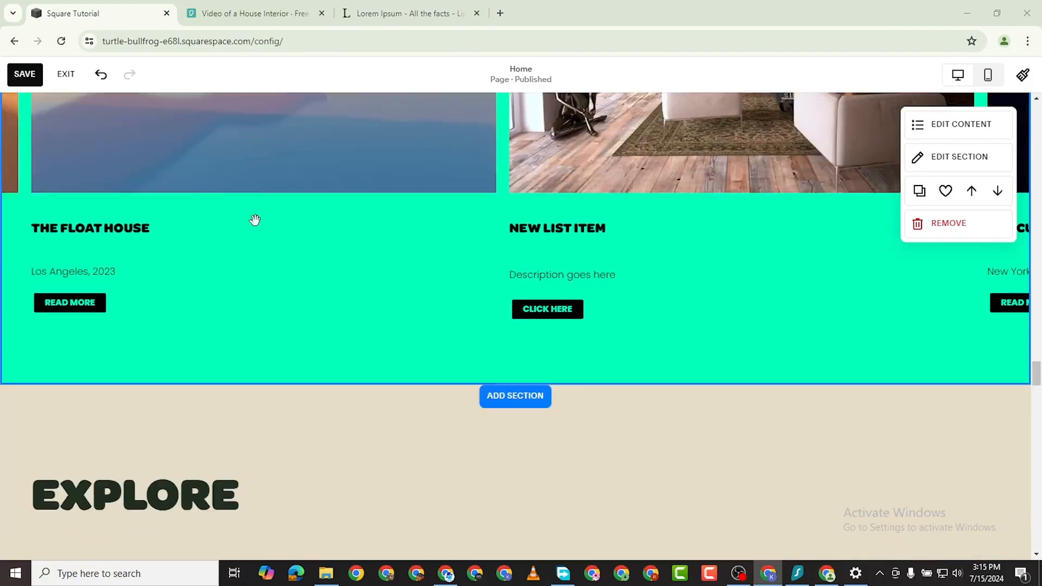
{"action": "scroll", "coordinate": [254, 221], "scroll_direction": "up", "scroll_amount": 5}
{"action": "scroll", "coordinate": [261, 206], "scroll_direction": "up", "scroll_amount": 4}
{"action": "scroll", "coordinate": [277, 206], "scroll_direction": "up", "scroll_amount": 6}
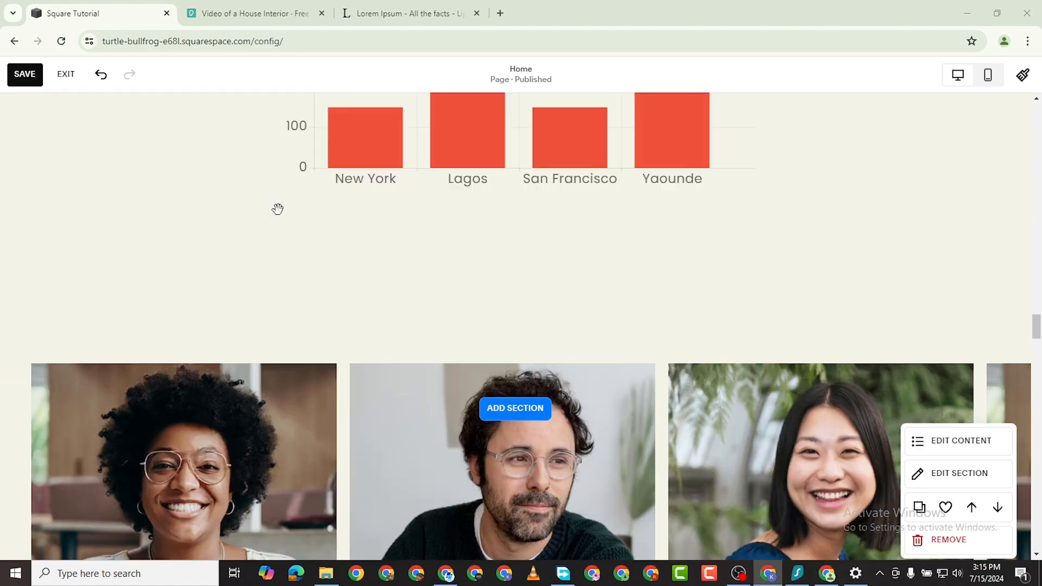
{"action": "scroll", "coordinate": [380, 413], "scroll_direction": "down", "scroll_amount": 5}
{"action": "scroll", "coordinate": [411, 470], "scroll_direction": "down", "scroll_amount": 2}
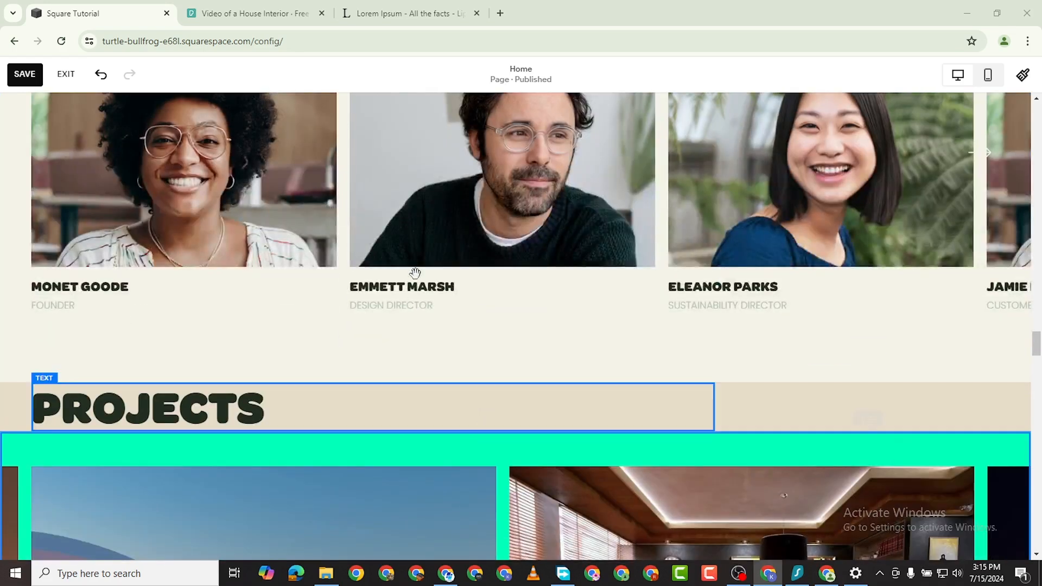
Move the project slideshow section up past the PROJECTS heading and the team section, and check the order
{"action": "scroll", "coordinate": [414, 272], "scroll_direction": "up", "scroll_amount": 2}
{"action": "scroll", "coordinate": [444, 309], "scroll_direction": "down", "scroll_amount": 5}
{"action": "scroll", "coordinate": [445, 309], "scroll_direction": "up", "scroll_amount": 1}
{"action": "scroll", "coordinate": [675, 267], "scroll_direction": "down", "scroll_amount": 1}
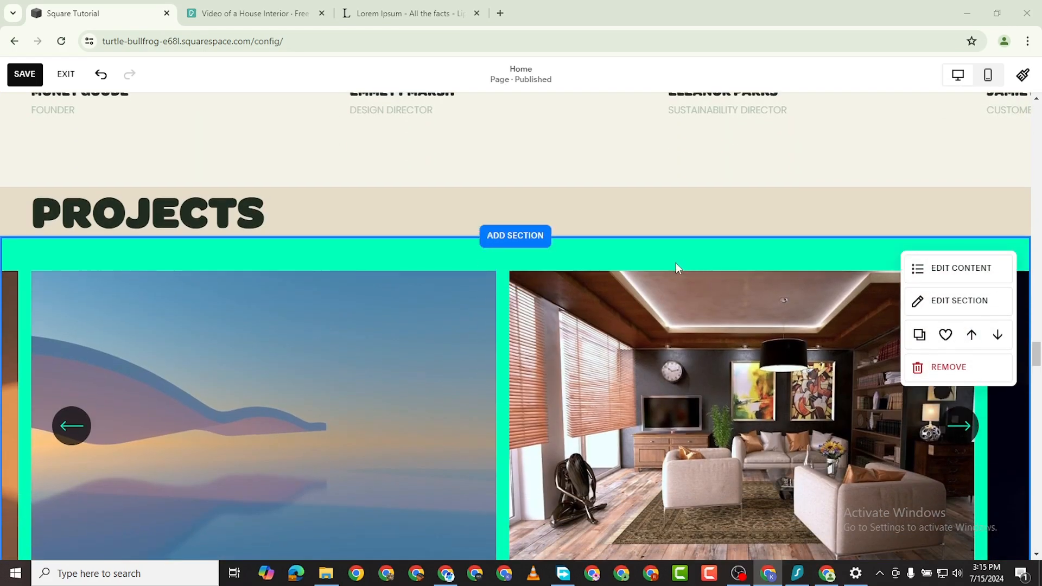
{"action": "left_click", "coordinate": [972, 335]}
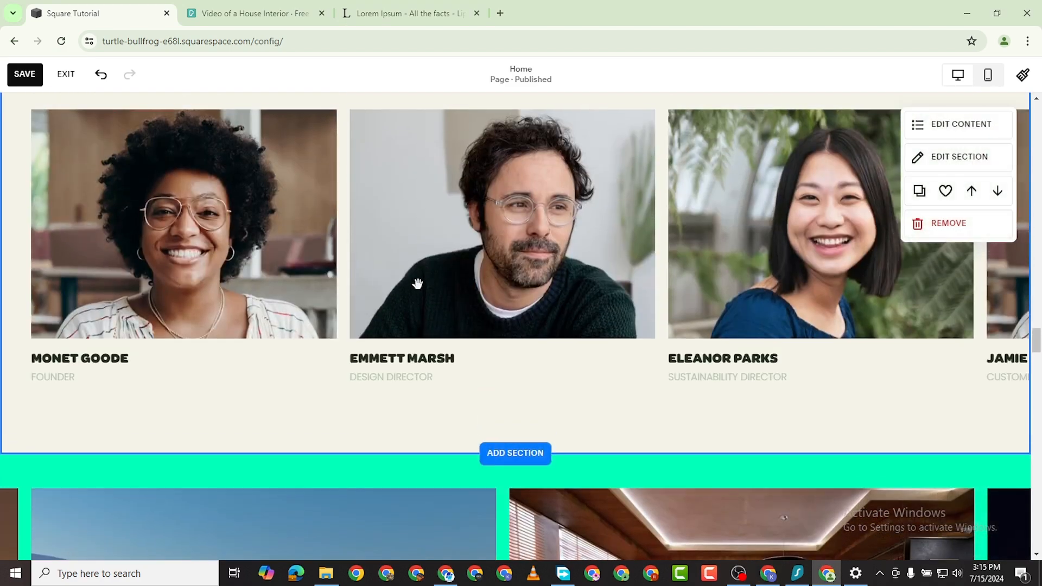
{"action": "scroll", "coordinate": [417, 283], "scroll_direction": "down", "scroll_amount": 15}
{"action": "scroll", "coordinate": [57, 377], "scroll_direction": "up", "scroll_amount": 6}
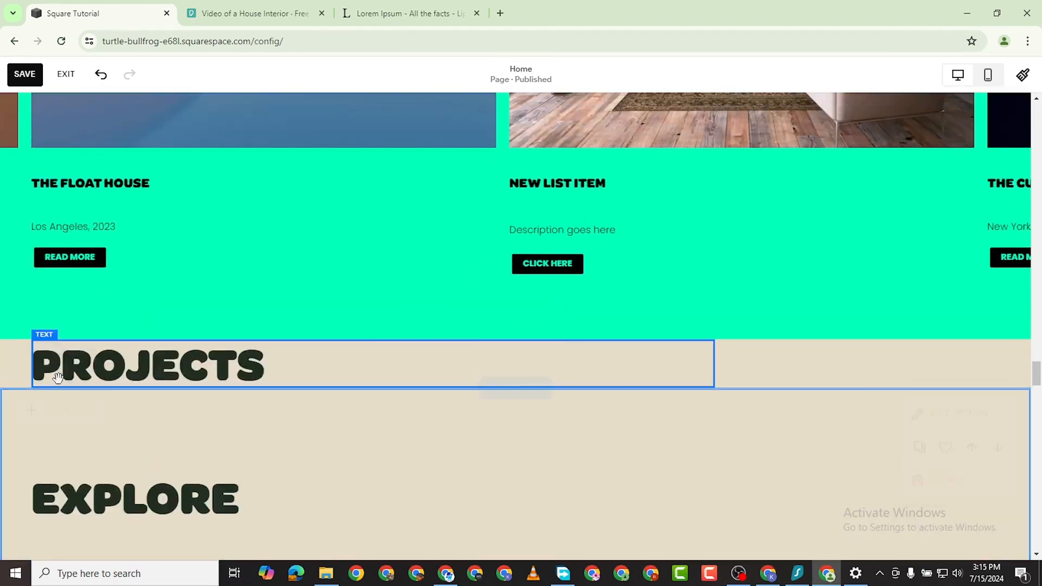
{"action": "scroll", "coordinate": [402, 373], "scroll_direction": "up", "scroll_amount": 8}
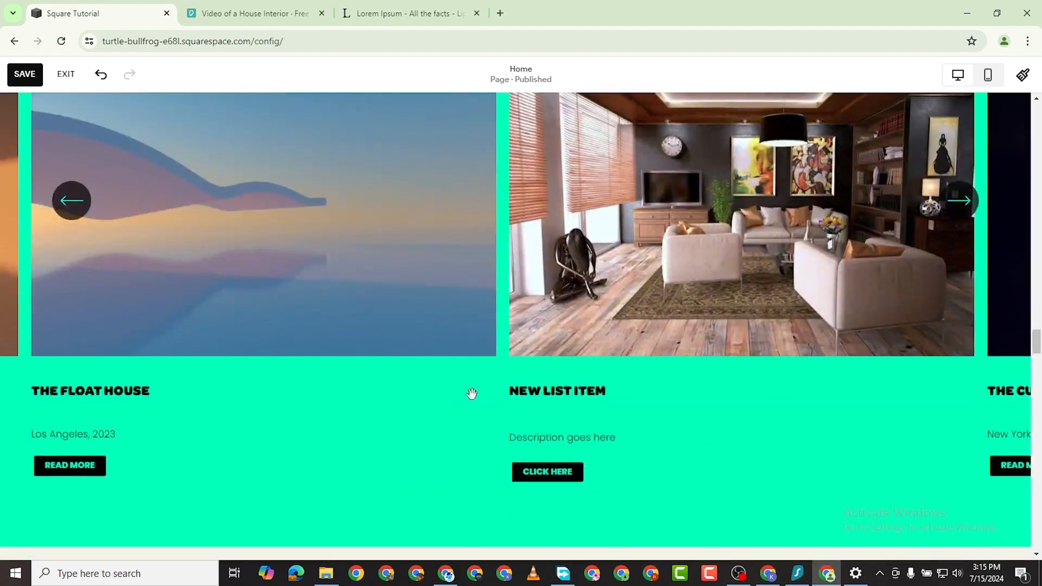
Try to move the PROJECTS heading section up past the team section and review the resulting section order
{"action": "scroll", "coordinate": [415, 423], "scroll_direction": "down", "scroll_amount": 7}
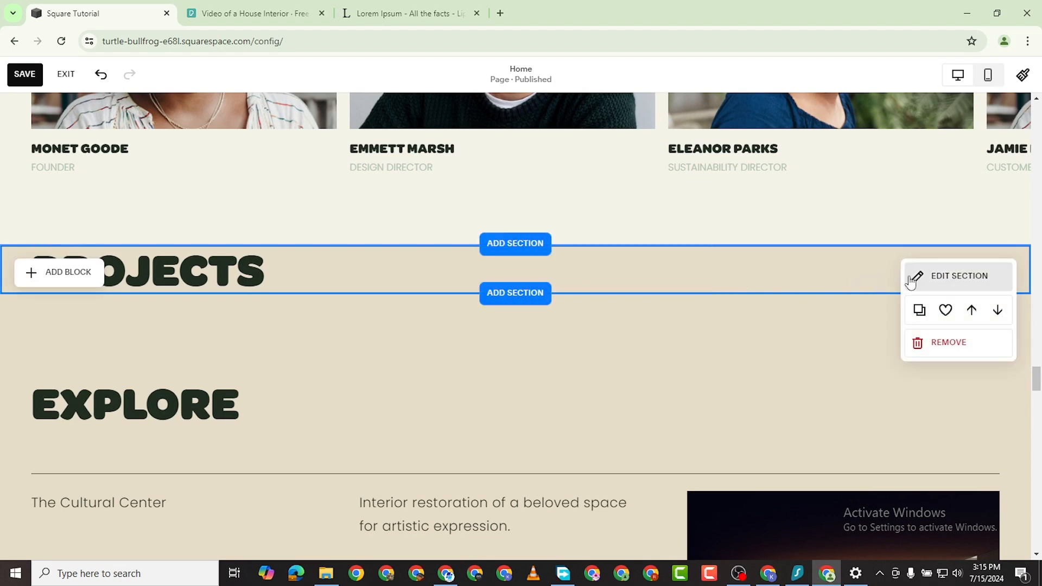
{"action": "left_click", "coordinate": [970, 310]}
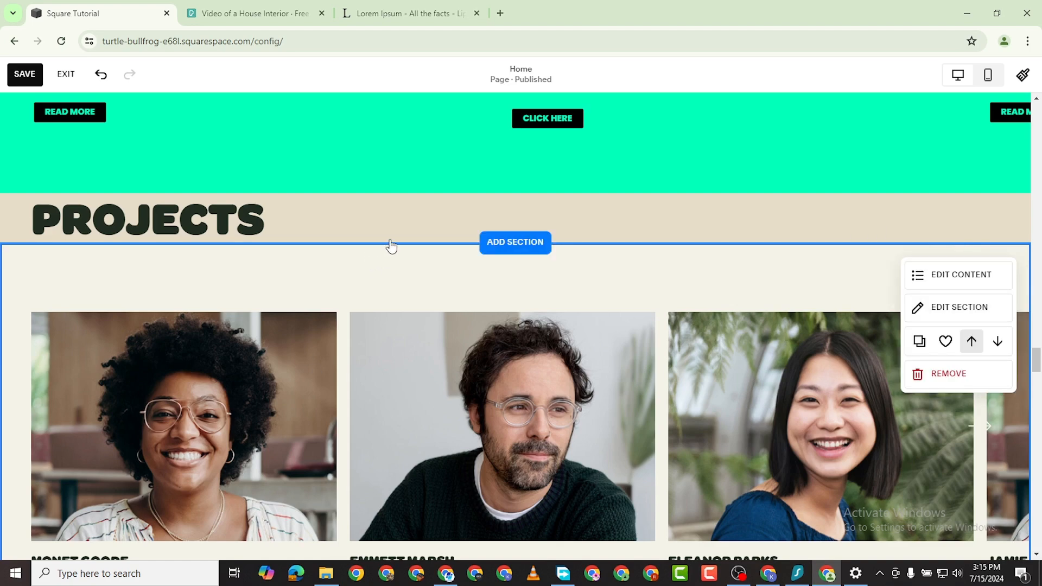
{"action": "scroll", "coordinate": [455, 274], "scroll_direction": "up", "scroll_amount": 10}
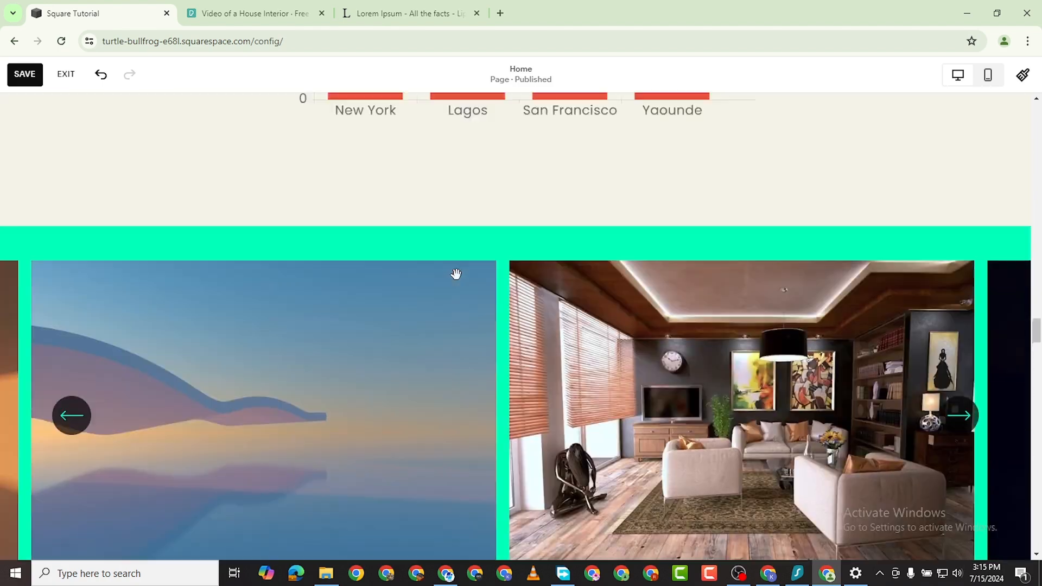
{"action": "scroll", "coordinate": [456, 274], "scroll_direction": "down", "scroll_amount": 10}
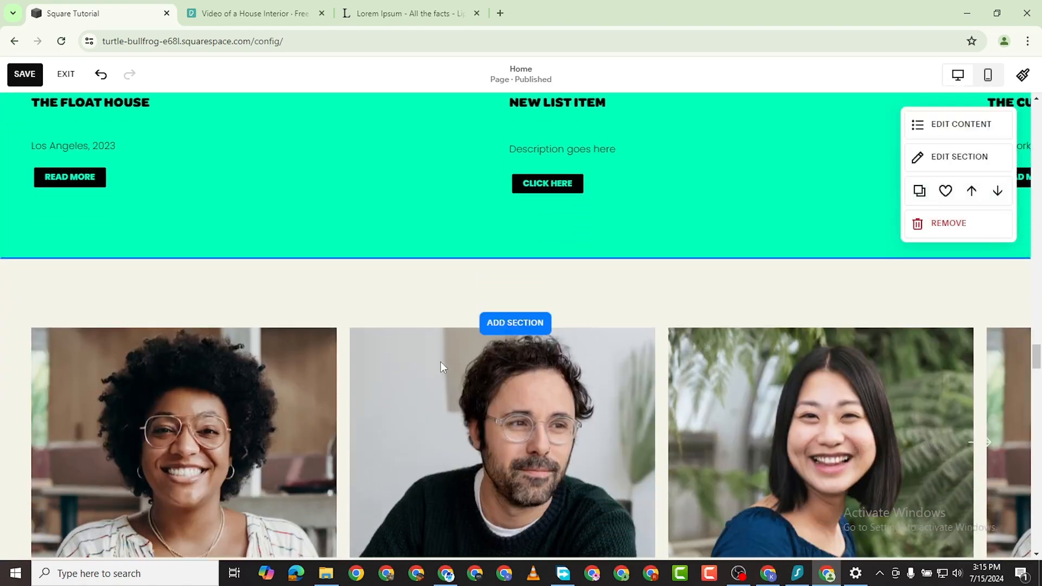
{"action": "scroll", "coordinate": [435, 380], "scroll_direction": "down", "scroll_amount": 10}
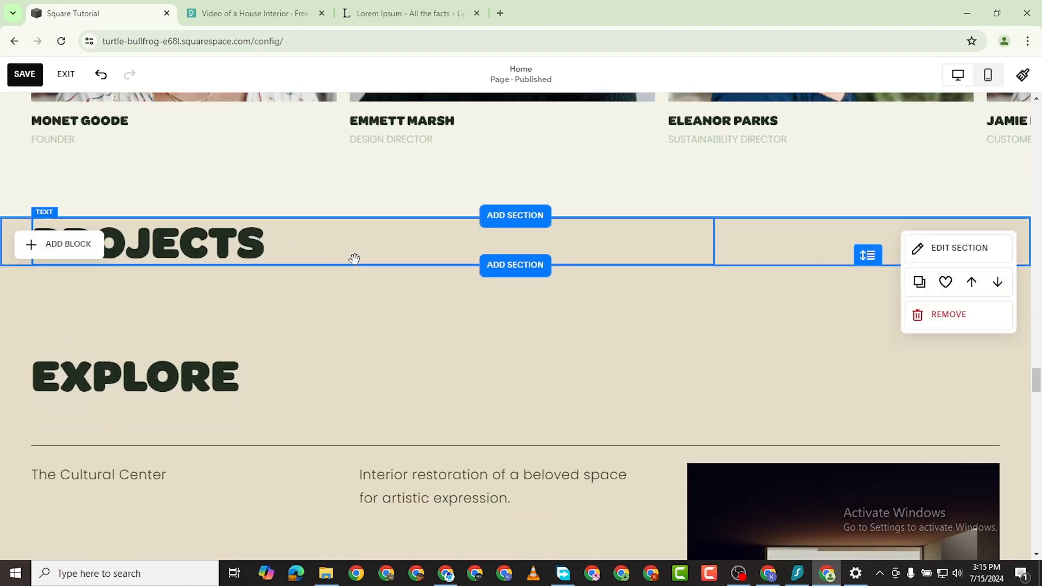
Move the PROJECTS heading section up to directly above the project slideshow, below the chart, and check the order
{"action": "left_click", "coordinate": [971, 282]}
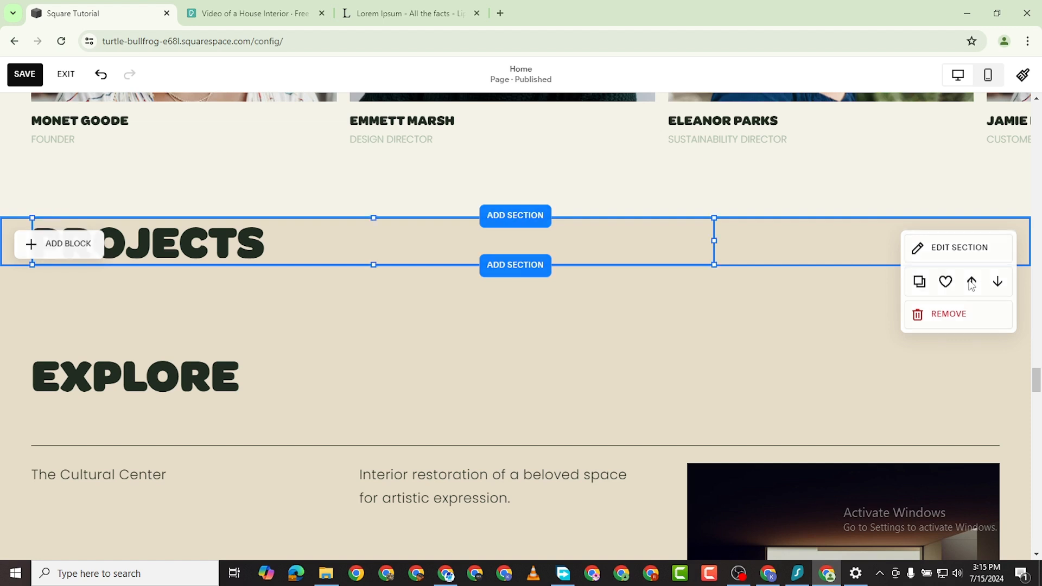
{"action": "left_click", "coordinate": [631, 238]}
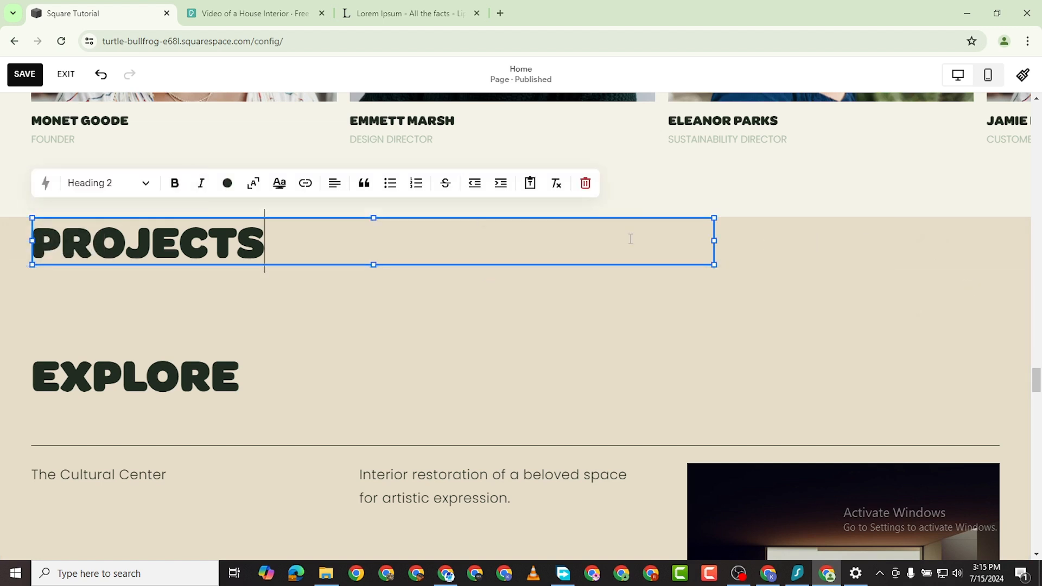
{"action": "left_click", "coordinate": [802, 177]}
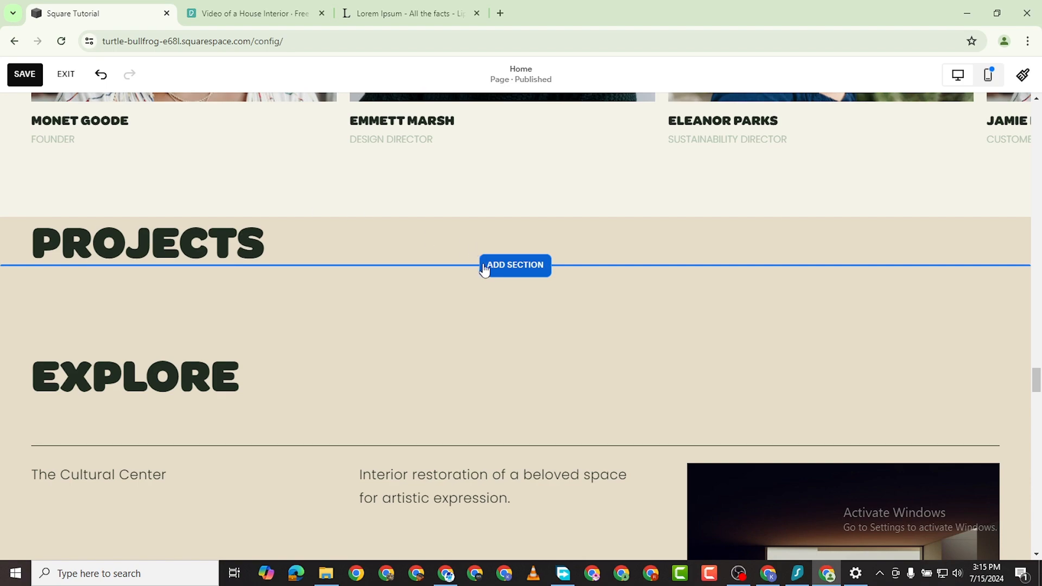
{"action": "scroll", "coordinate": [484, 270], "scroll_direction": "down", "scroll_amount": 2}
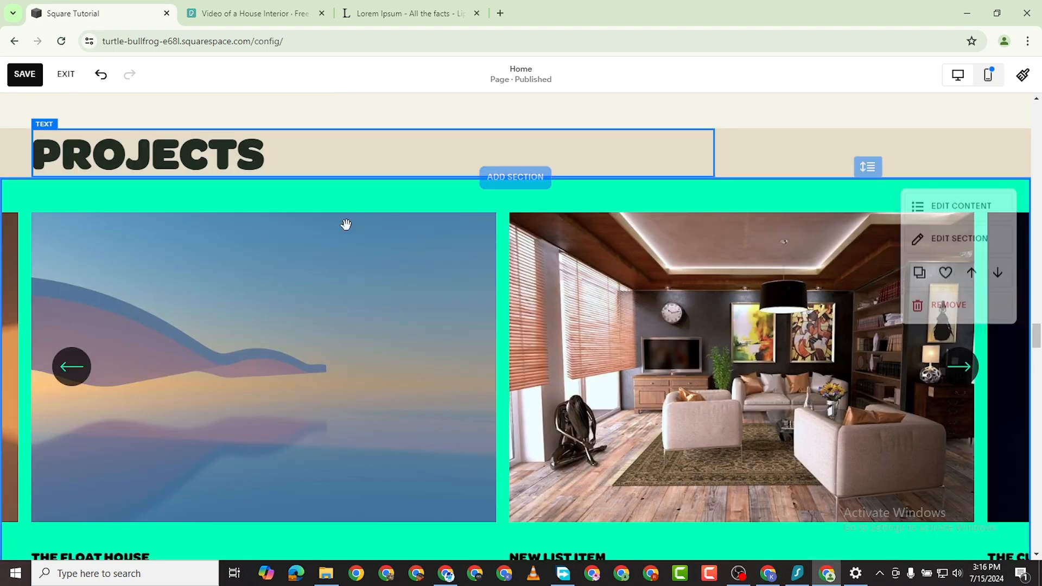
{"action": "scroll", "coordinate": [344, 225], "scroll_direction": "down", "scroll_amount": 1}
{"action": "scroll", "coordinate": [346, 224], "scroll_direction": "down", "scroll_amount": 5}
{"action": "scroll", "coordinate": [351, 226], "scroll_direction": "up", "scroll_amount": 8}
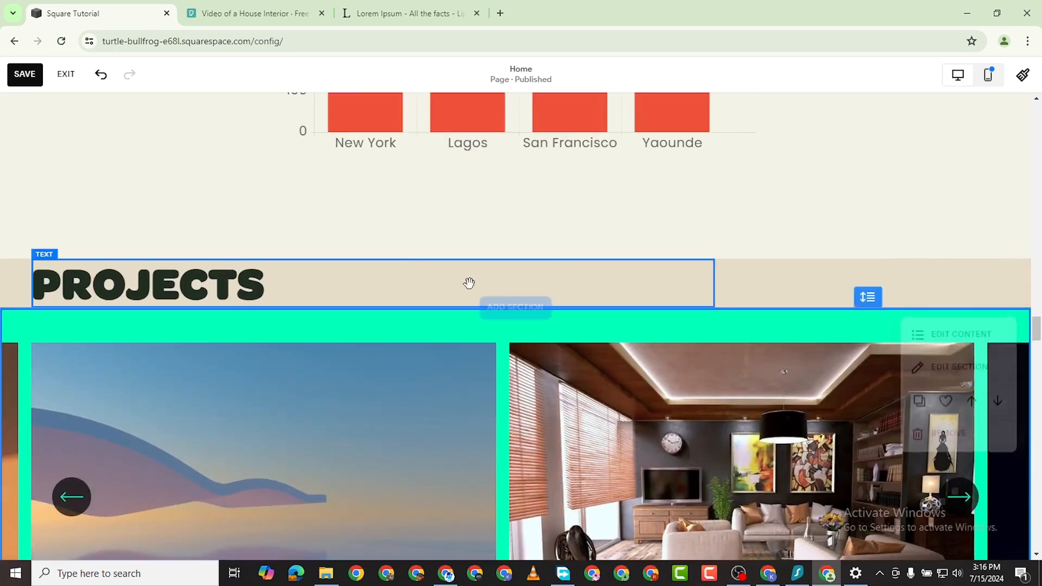
{"action": "scroll", "coordinate": [468, 284], "scroll_direction": "down", "scroll_amount": 5}
{"action": "scroll", "coordinate": [286, 271], "scroll_direction": "down", "scroll_amount": 3}
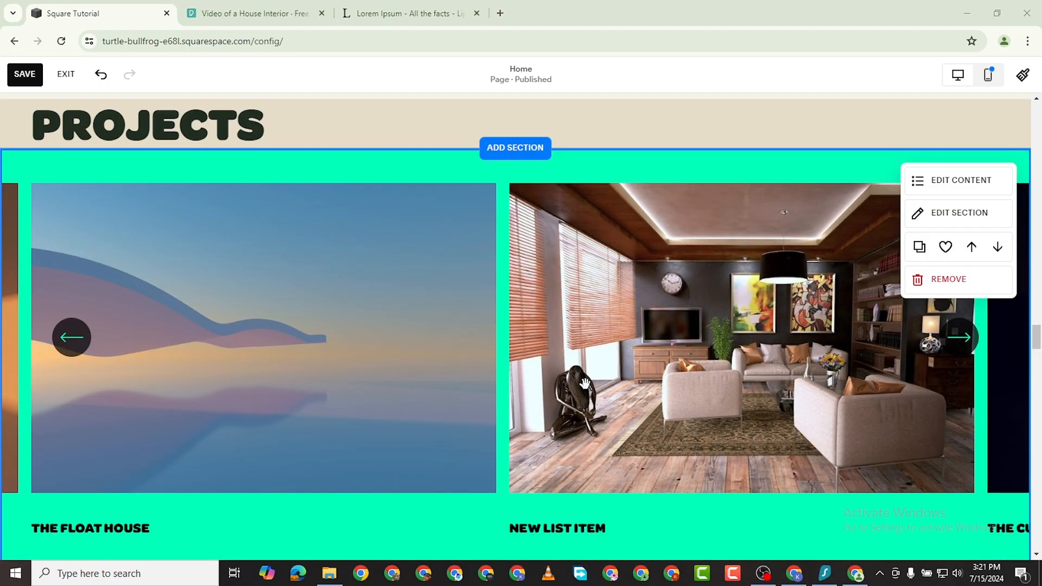
Open the design settings of the site header
{"action": "scroll", "coordinate": [585, 384], "scroll_direction": "up", "scroll_amount": 15}
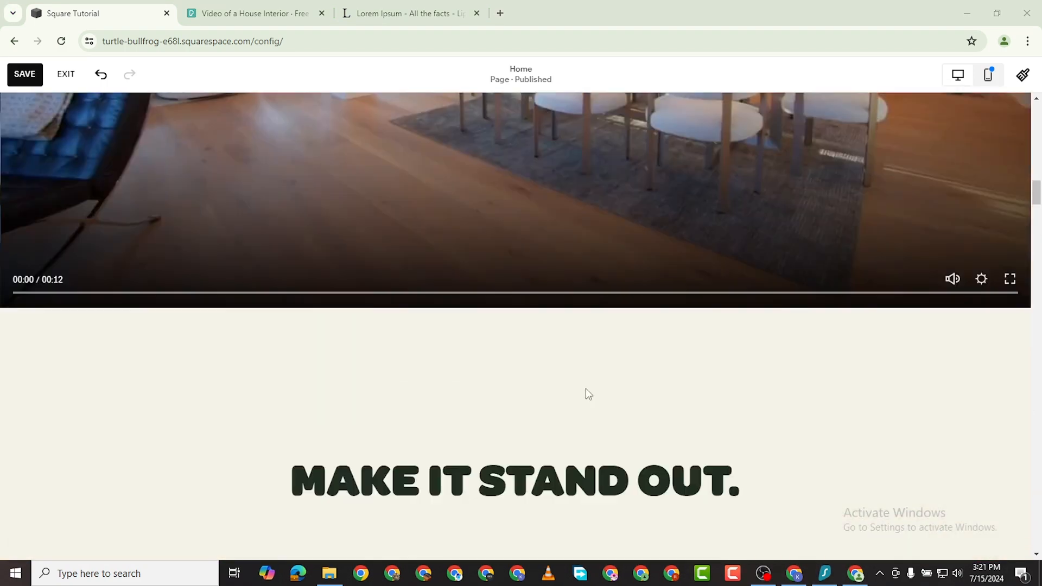
{"action": "scroll", "coordinate": [584, 388], "scroll_direction": "up", "scroll_amount": 15}
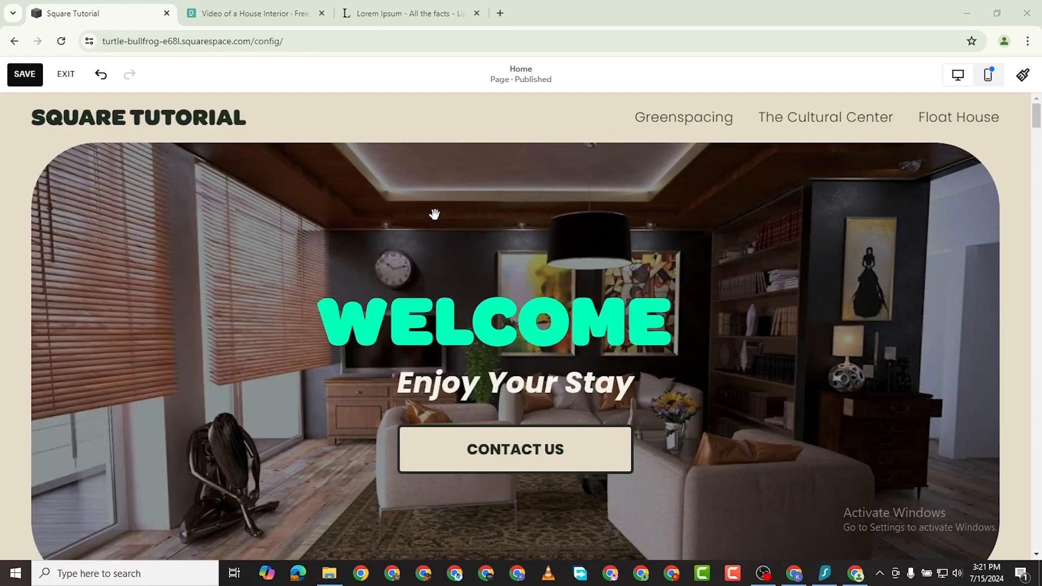
{"action": "mouse_move", "coordinate": [554, 128]}
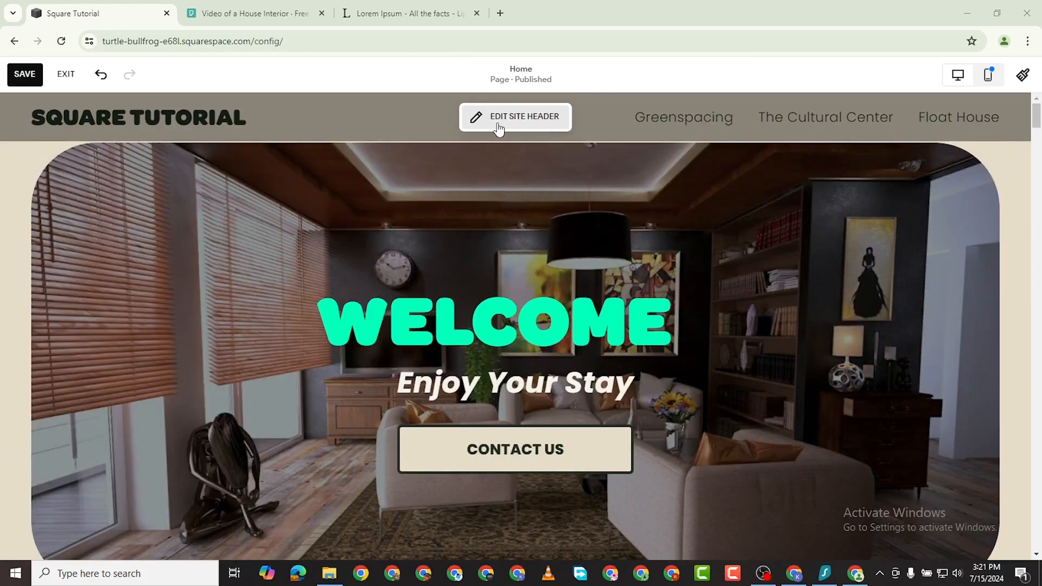
{"action": "left_click", "coordinate": [531, 119]}
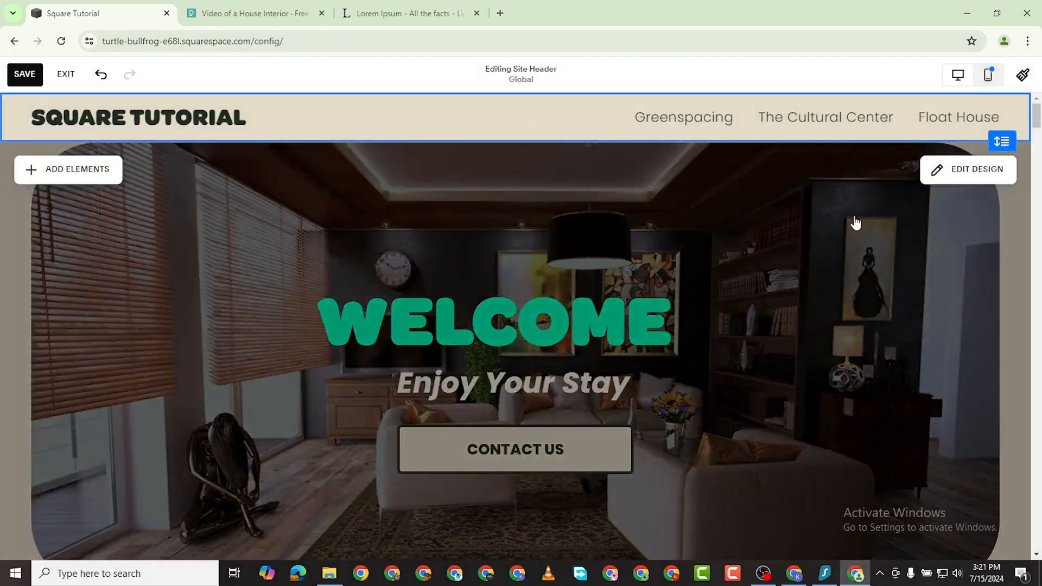
{"action": "left_click", "coordinate": [952, 168]}
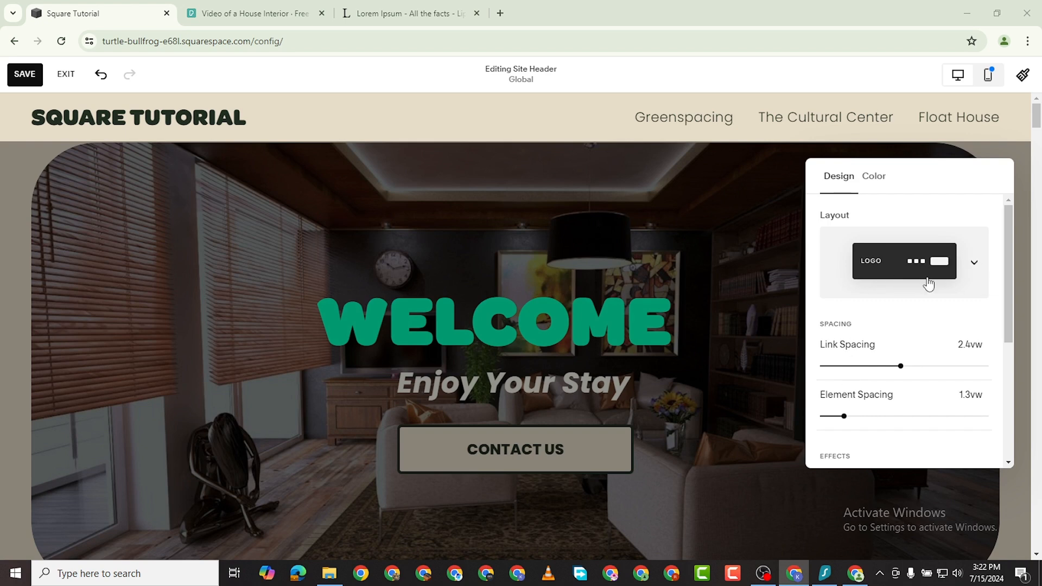
Try the header layouts with navigation links beside the logo and centered, and return to the layout with right-aligned links
{"action": "left_click", "coordinate": [975, 263]}
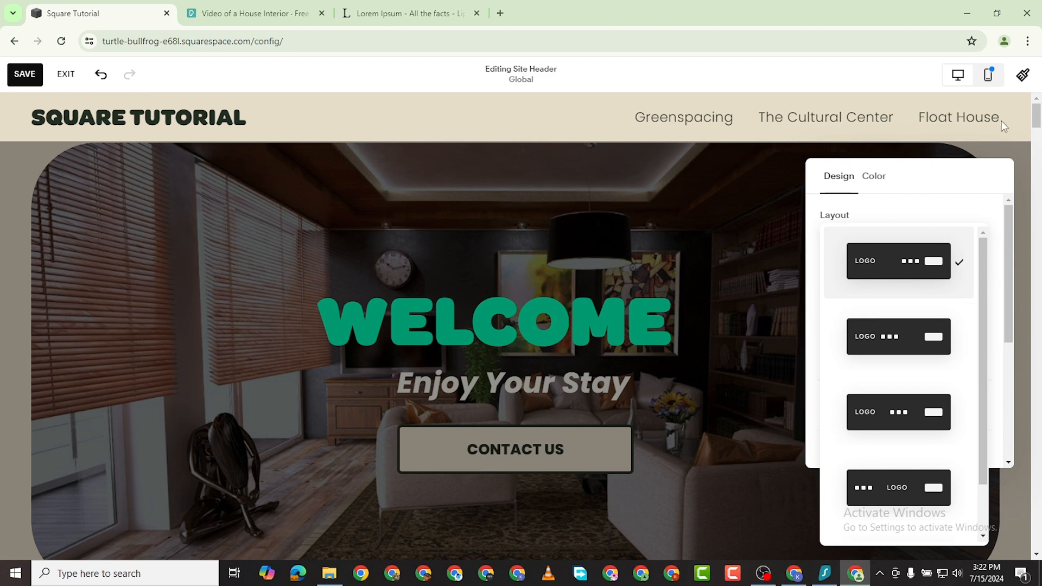
{"action": "left_click", "coordinate": [906, 350]}
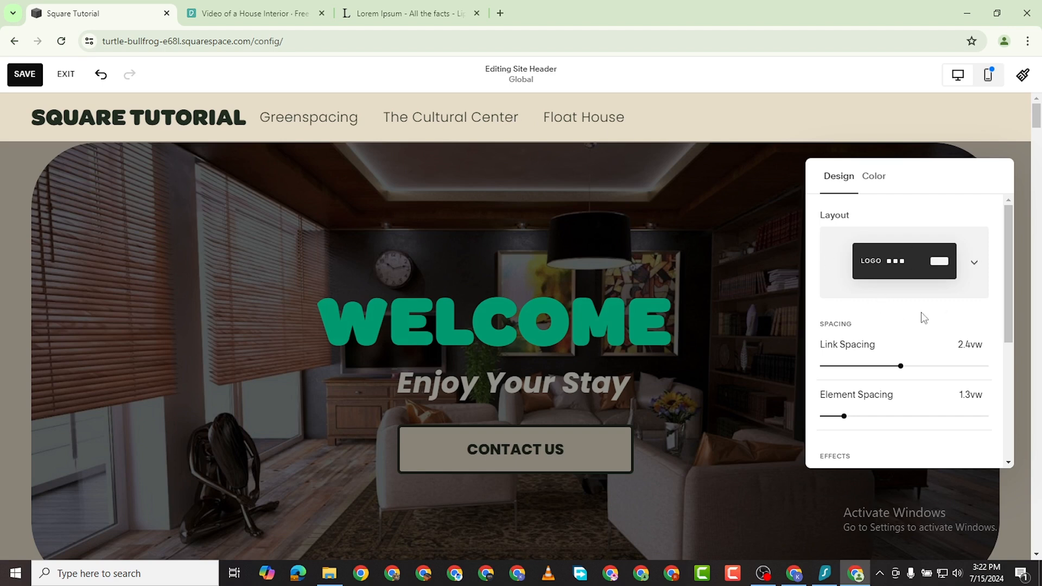
{"action": "scroll", "coordinate": [923, 320], "scroll_direction": "down", "scroll_amount": 4}
{"action": "scroll", "coordinate": [996, 248], "scroll_direction": "up", "scroll_amount": 4}
{"action": "left_click", "coordinate": [974, 281]}
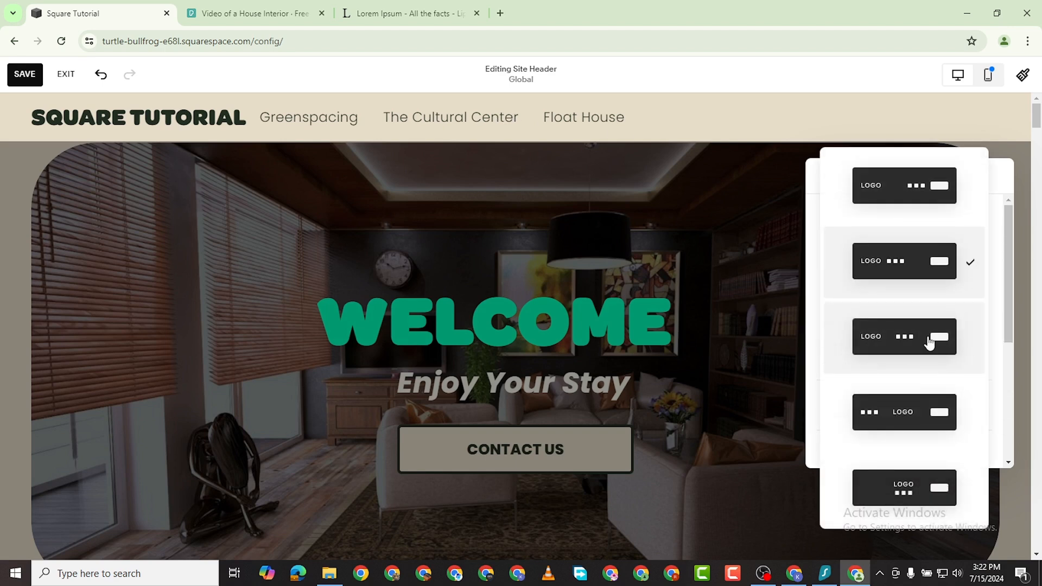
{"action": "left_click", "coordinate": [919, 363]}
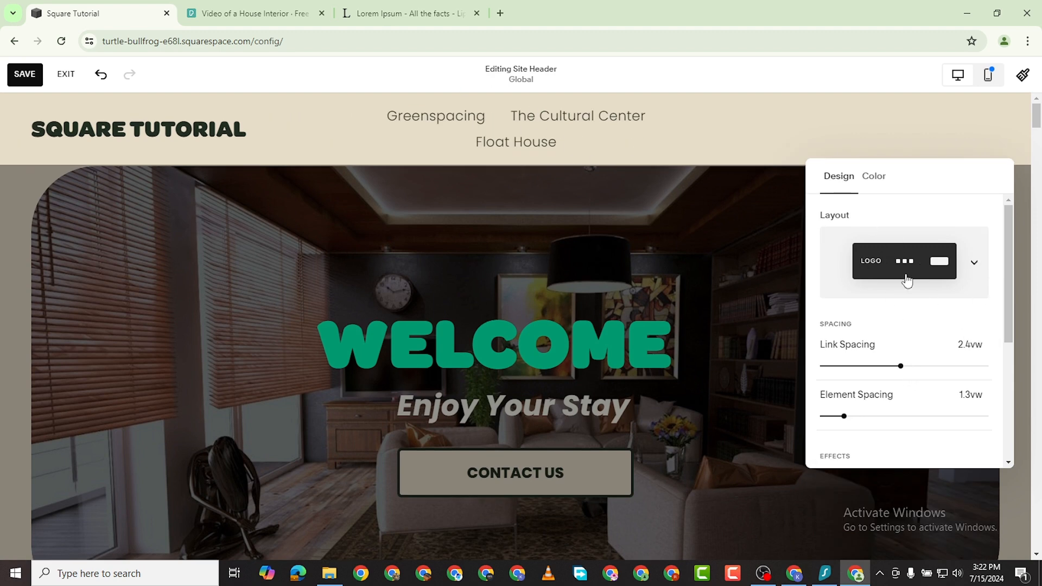
{"action": "left_click", "coordinate": [975, 262]}
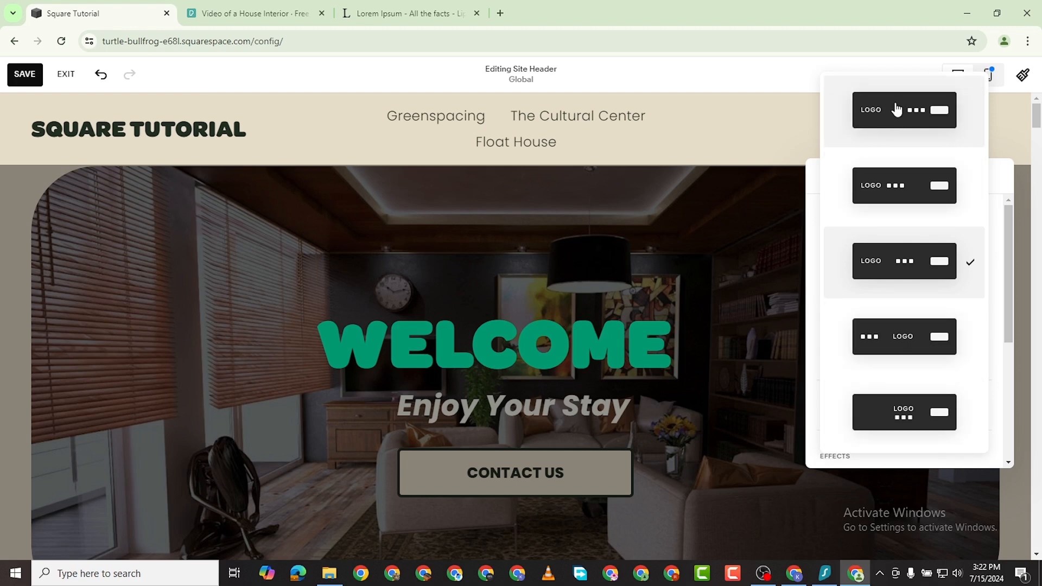
{"action": "left_click", "coordinate": [896, 110]}
Give the site header a drop shadow based on the Soft preset, with its distance set to 15px
{"action": "scroll", "coordinate": [887, 326], "scroll_direction": "down", "scroll_amount": 1}
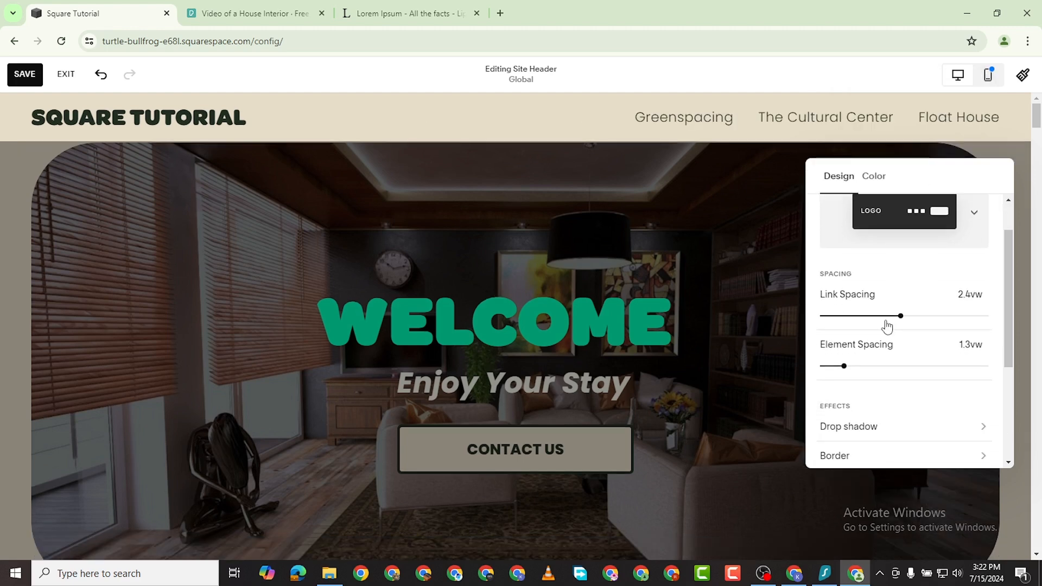
{"action": "scroll", "coordinate": [893, 337], "scroll_direction": "down", "scroll_amount": 3}
{"action": "scroll", "coordinate": [890, 326], "scroll_direction": "up", "scroll_amount": 4}
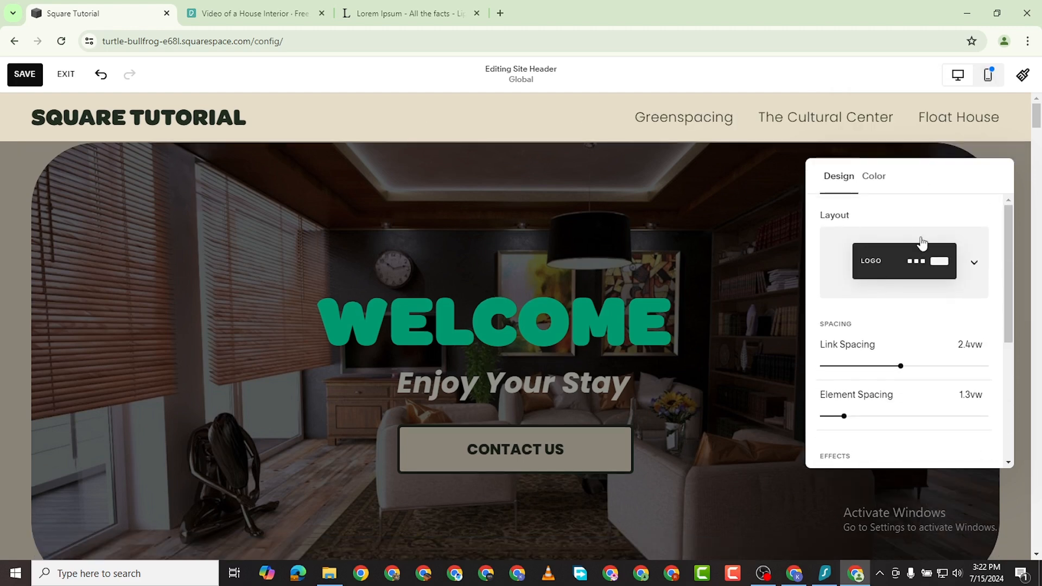
{"action": "scroll", "coordinate": [954, 369], "scroll_direction": "down", "scroll_amount": 3}
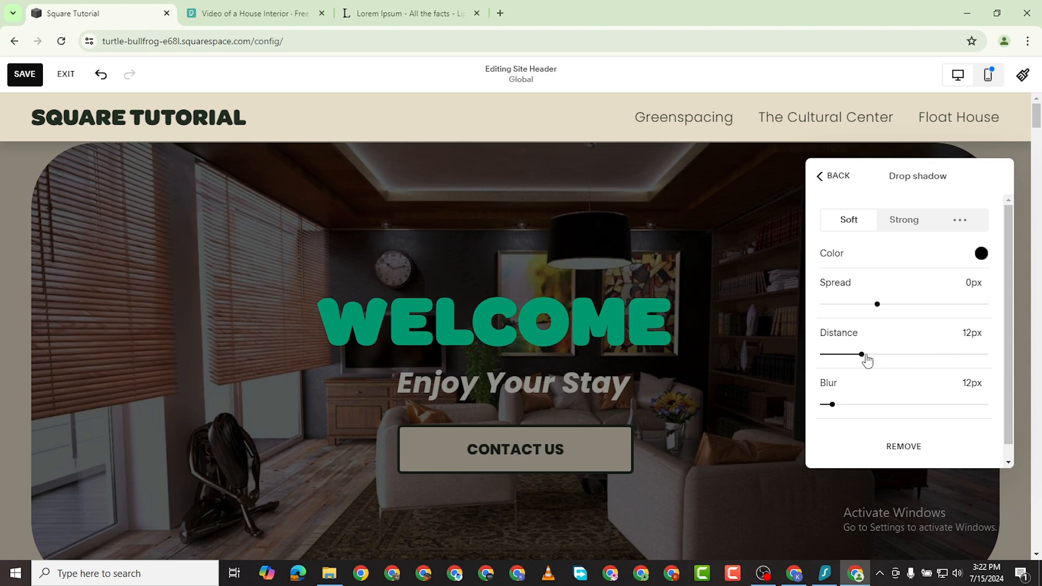
{"action": "left_click_drag", "start_coordinate": [867, 360], "coordinate": [870, 390]}
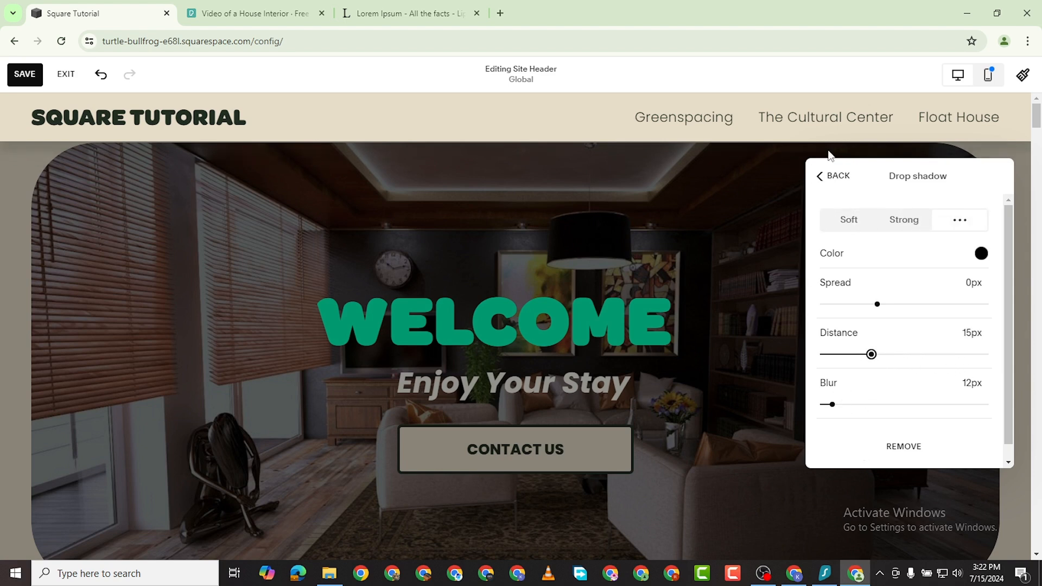
{"action": "left_click", "coordinate": [825, 178]}
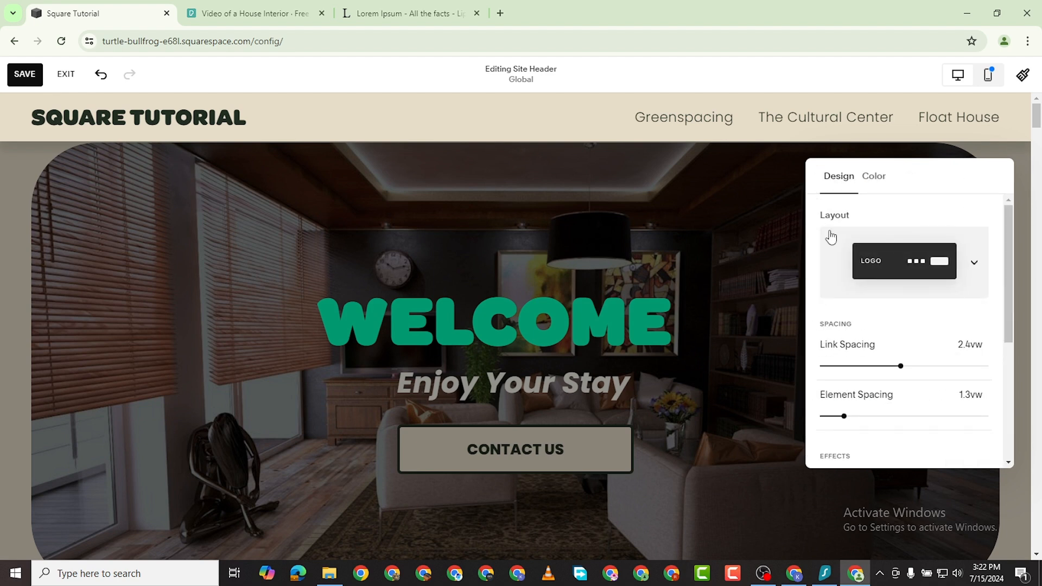
{"action": "scroll", "coordinate": [830, 237], "scroll_direction": "down", "scroll_amount": 4}
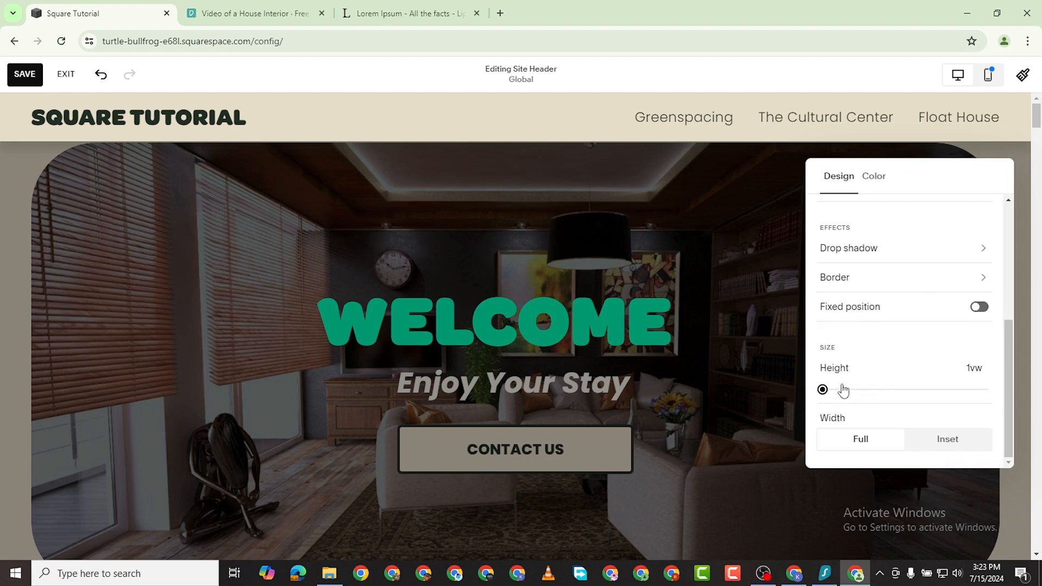
Set the site header's height to 1.3vw, keeping its width at Full
{"action": "mouse_move", "coordinate": [832, 398]}
{"action": "left_mouse_down"}
{"action": "mouse_move", "coordinate": [854, 389]}
{"action": "mouse_move", "coordinate": [829, 379]}
{"action": "left_mouse_up"}
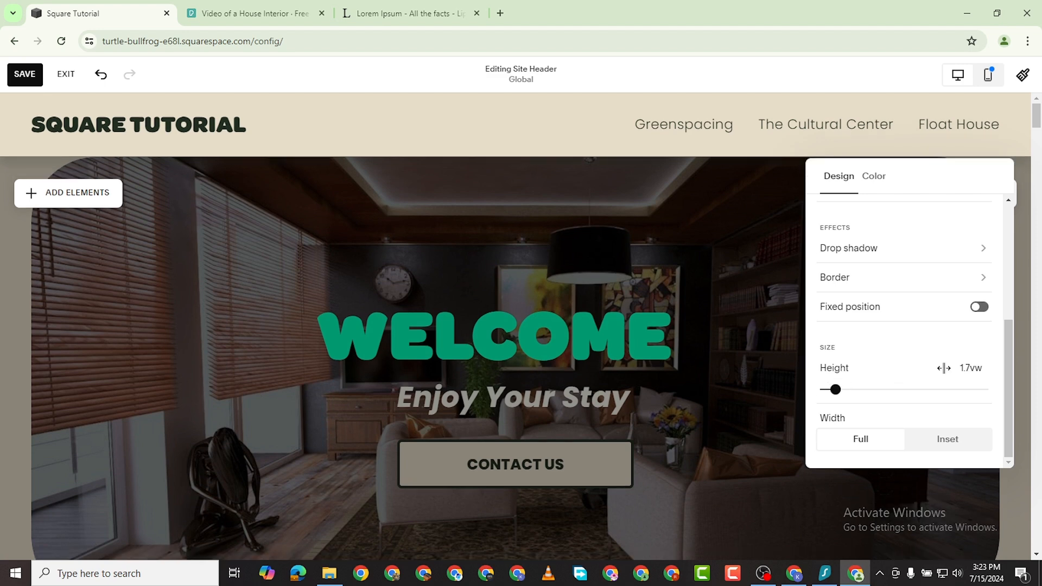
{"action": "left_click_drag", "start_coordinate": [885, 394], "coordinate": [855, 391]}
{"action": "scroll", "coordinate": [852, 393], "scroll_direction": "up", "scroll_amount": 3}
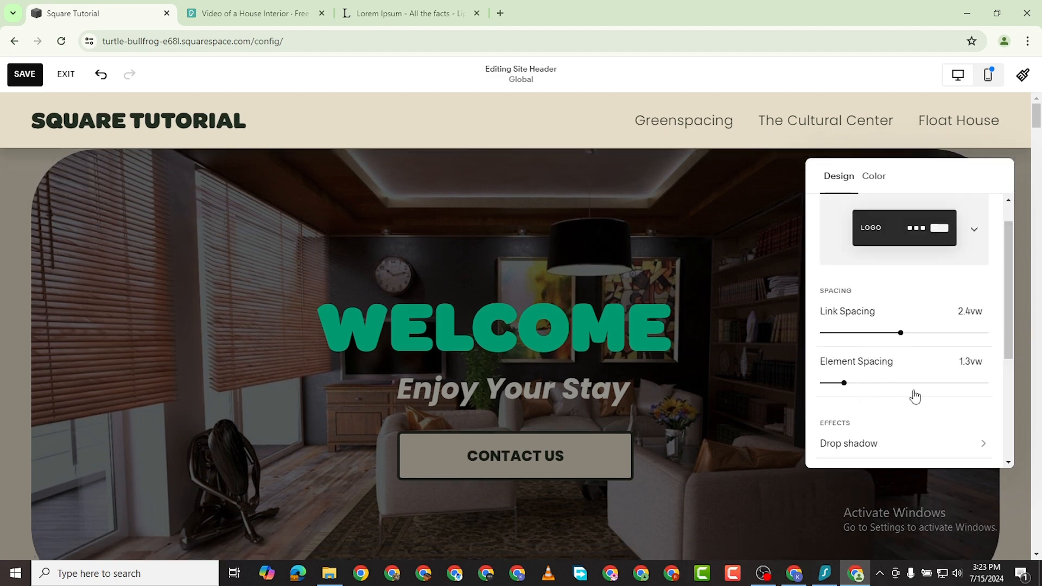
{"action": "scroll", "coordinate": [870, 428], "scroll_direction": "down", "scroll_amount": 4}
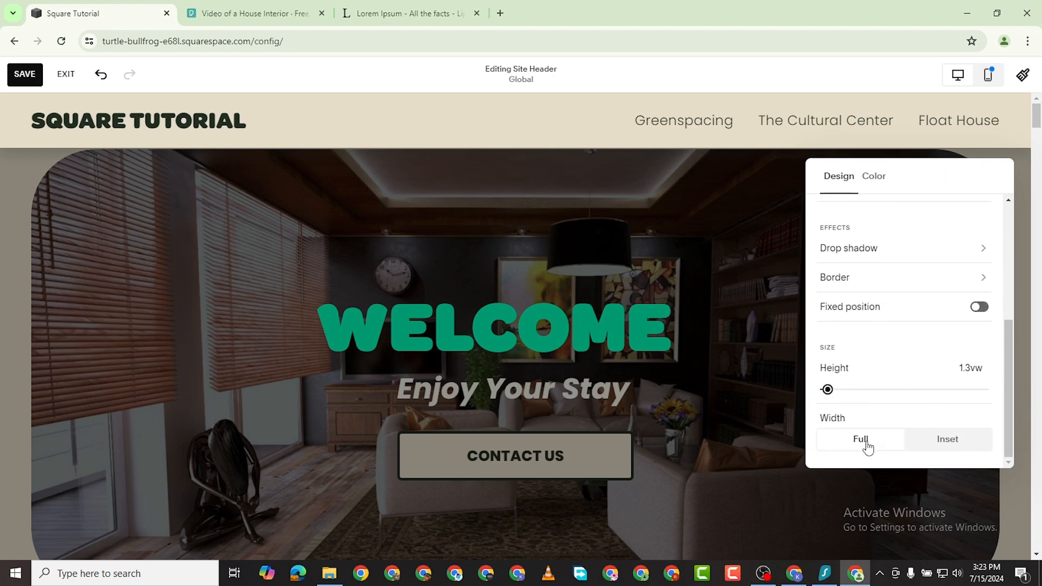
{"action": "scroll", "coordinate": [910, 383], "scroll_direction": "up", "scroll_amount": 5}
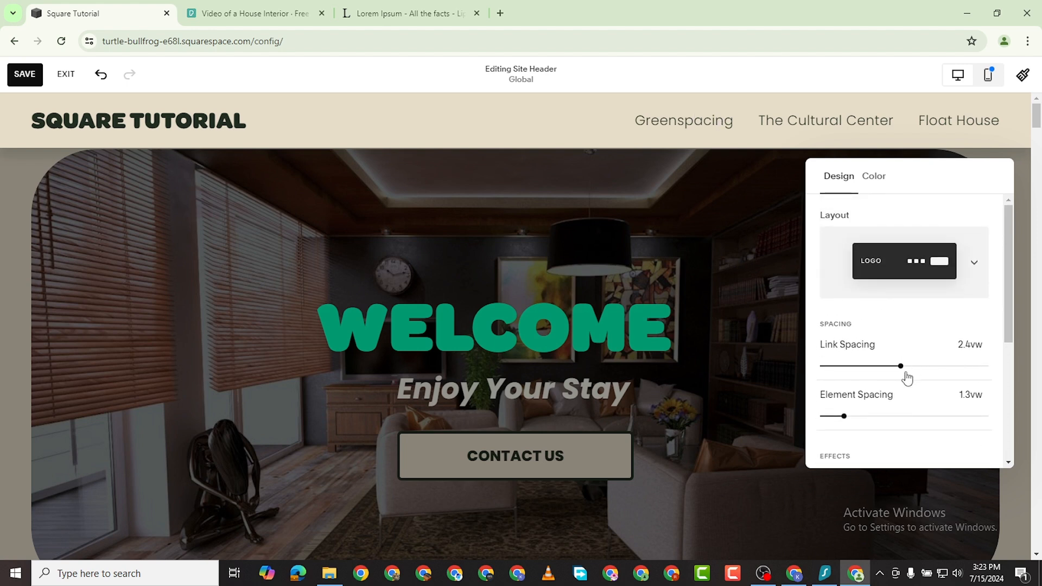
Add a black border of medium thickness around all sides of the site header and save the changes
{"action": "scroll", "coordinate": [905, 373], "scroll_direction": "down", "scroll_amount": 1}
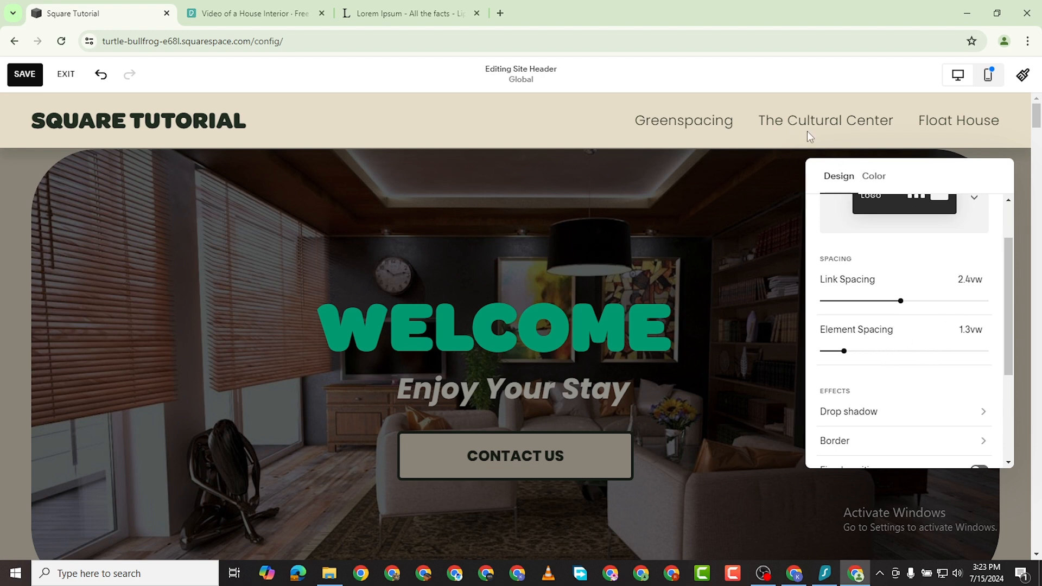
{"action": "scroll", "coordinate": [888, 425], "scroll_direction": "down", "scroll_amount": 1}
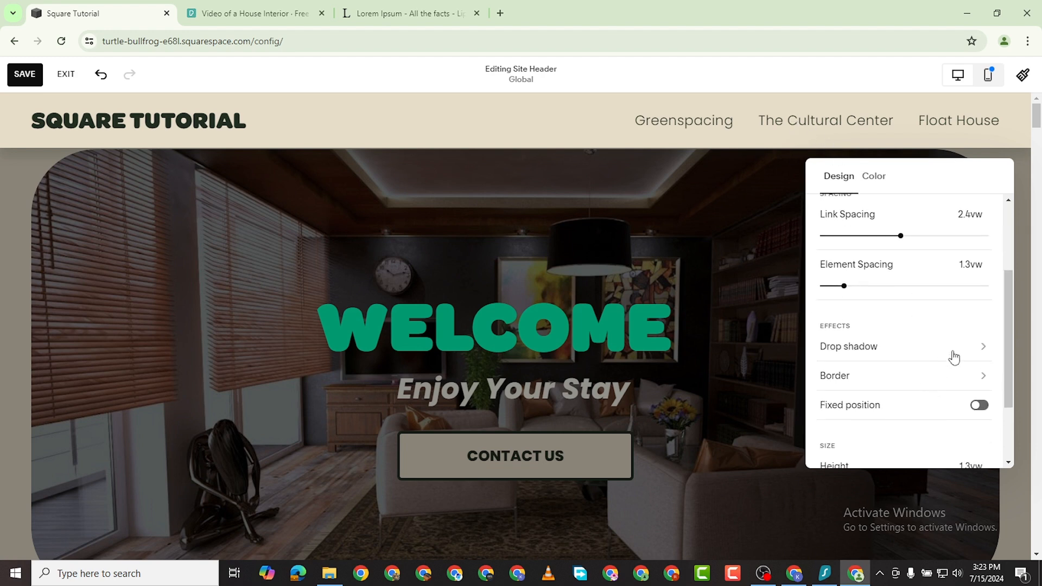
{"action": "left_click", "coordinate": [830, 383]}
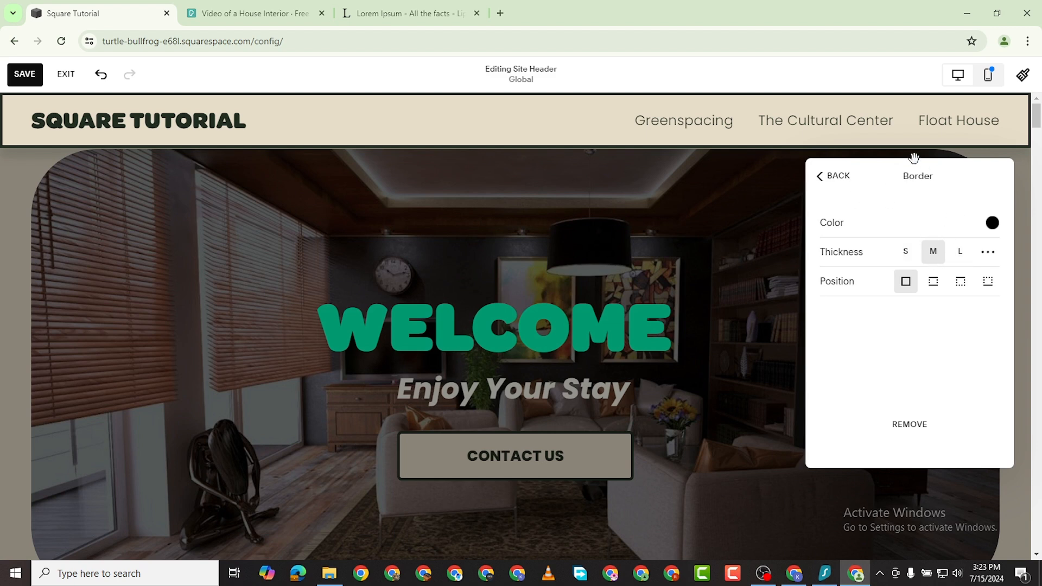
{"action": "left_click", "coordinate": [991, 224]}
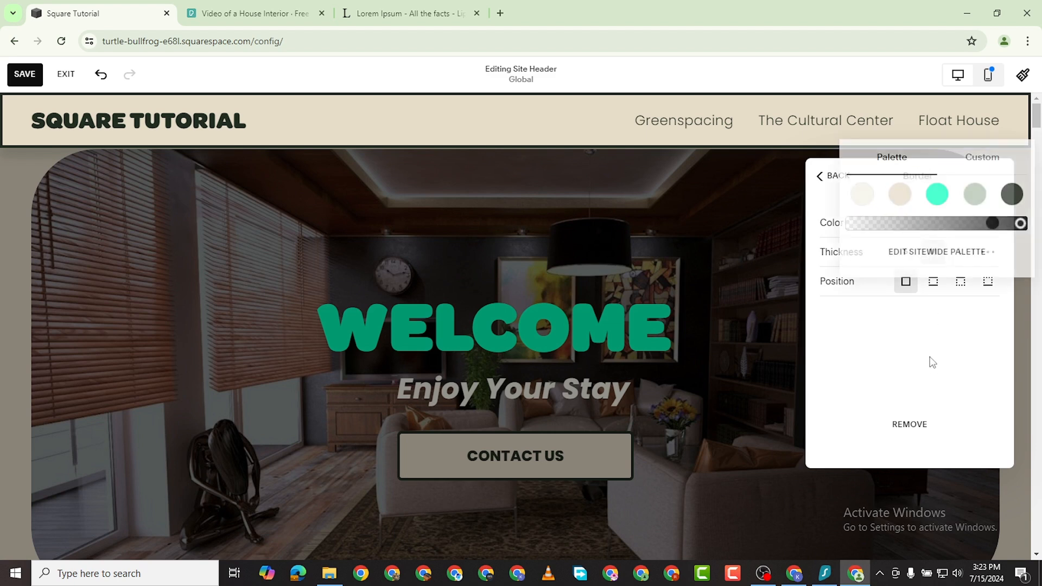
{"action": "left_click", "coordinate": [857, 225]}
{"action": "left_click_drag", "start_coordinate": [856, 226], "coordinate": [839, 222]}
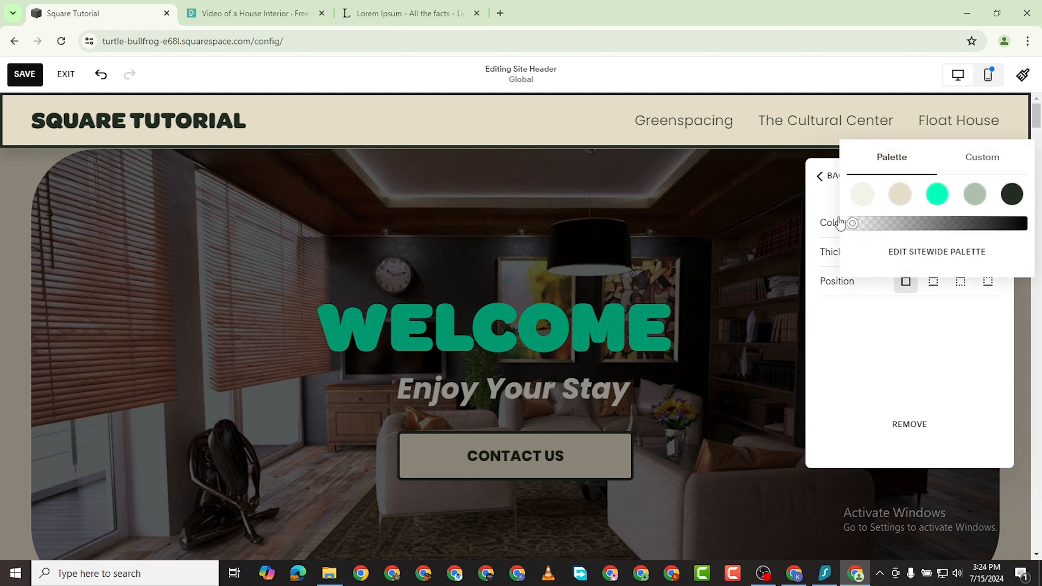
{"action": "left_click", "coordinate": [845, 356]}
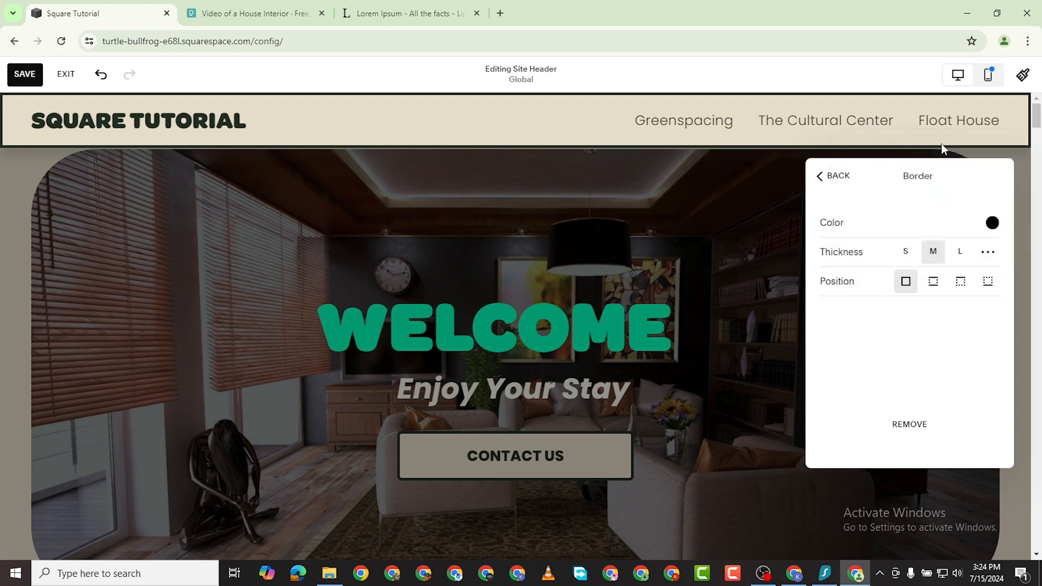
{"action": "left_click", "coordinate": [24, 74]}
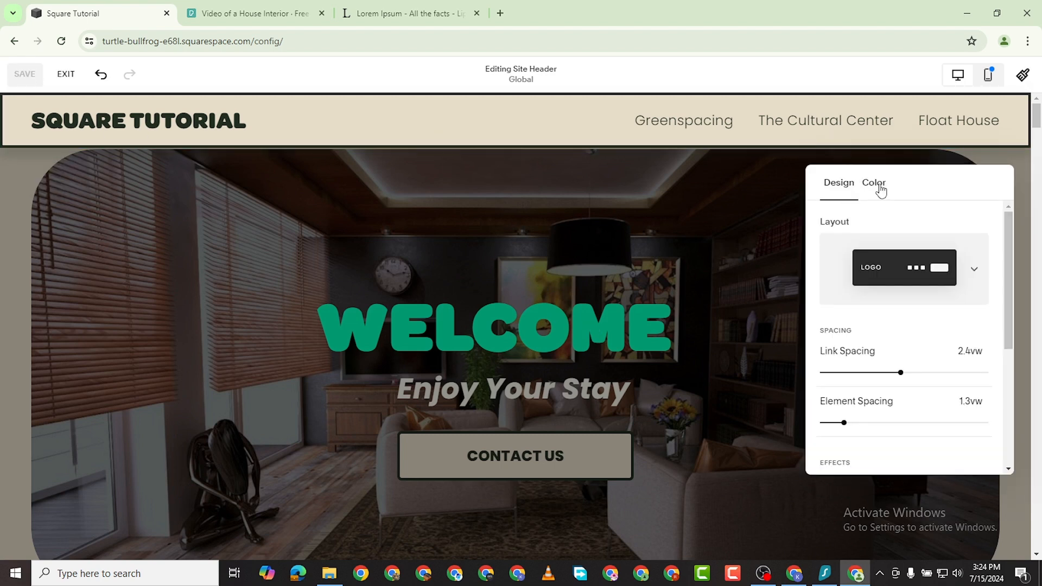
Try the Gradient color style for the header with bright green navigation, 51% opacity and a blurred background
{"action": "left_click", "coordinate": [879, 188]}
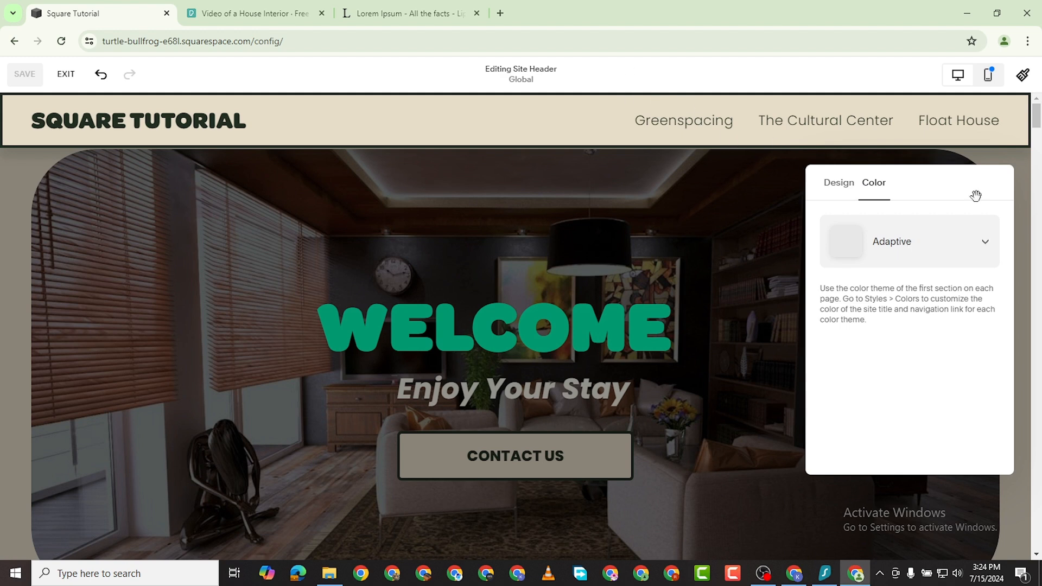
{"action": "left_click", "coordinate": [978, 253]}
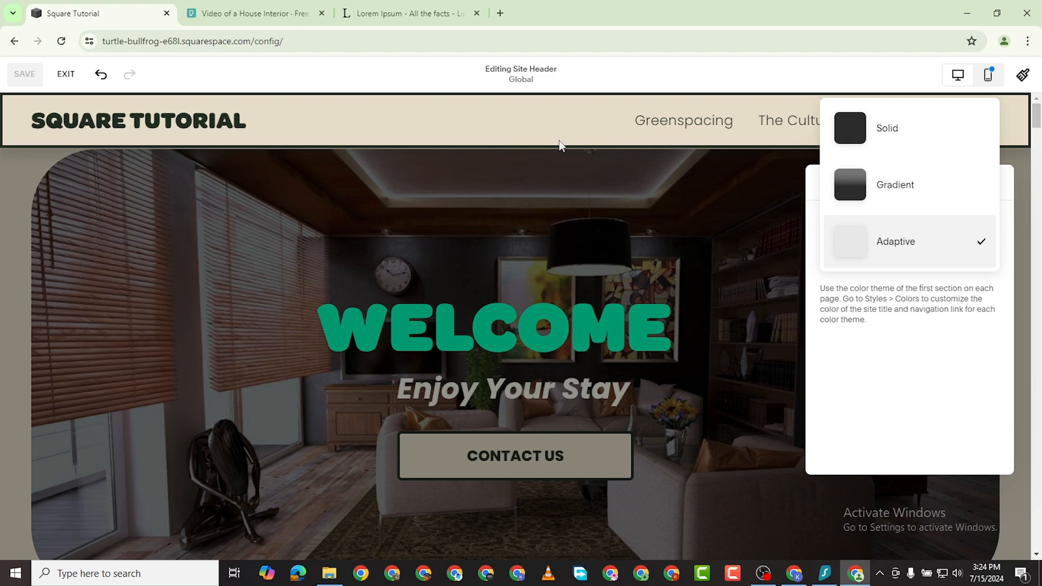
{"action": "left_click", "coordinate": [928, 198]}
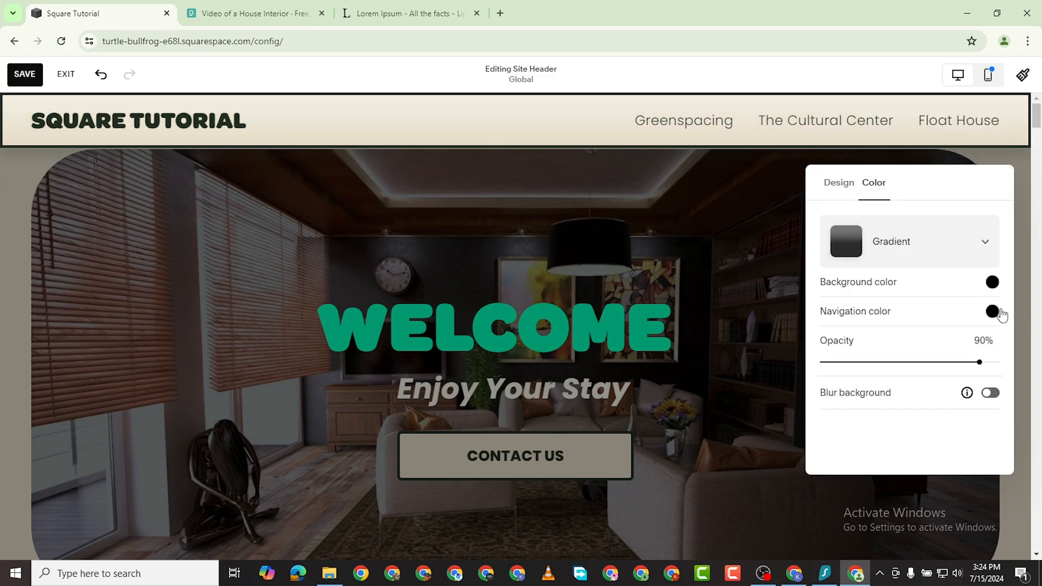
{"action": "left_click", "coordinate": [993, 312]}
{"action": "left_click", "coordinate": [937, 283]}
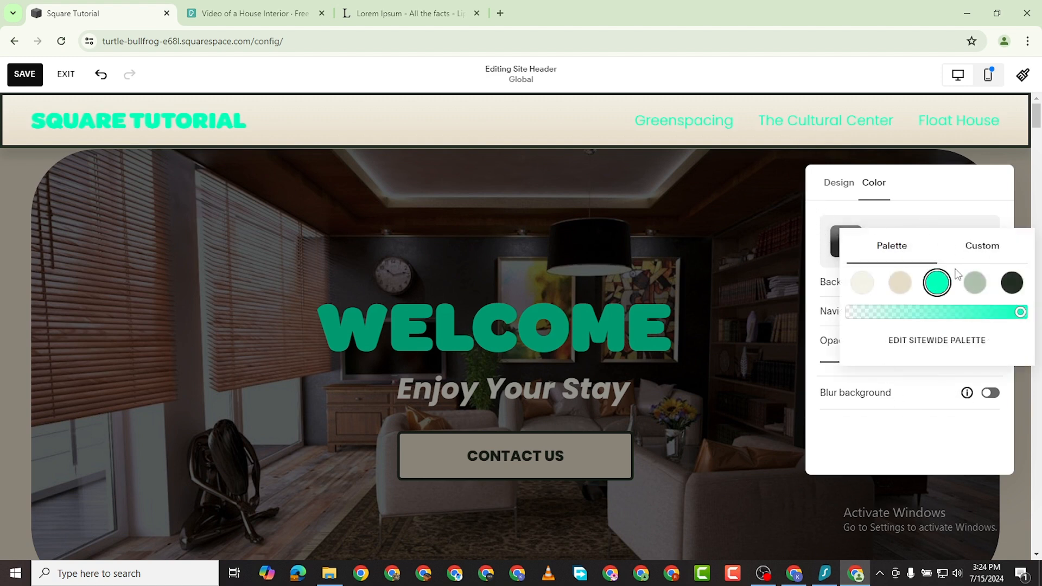
{"action": "left_click", "coordinate": [979, 262]}
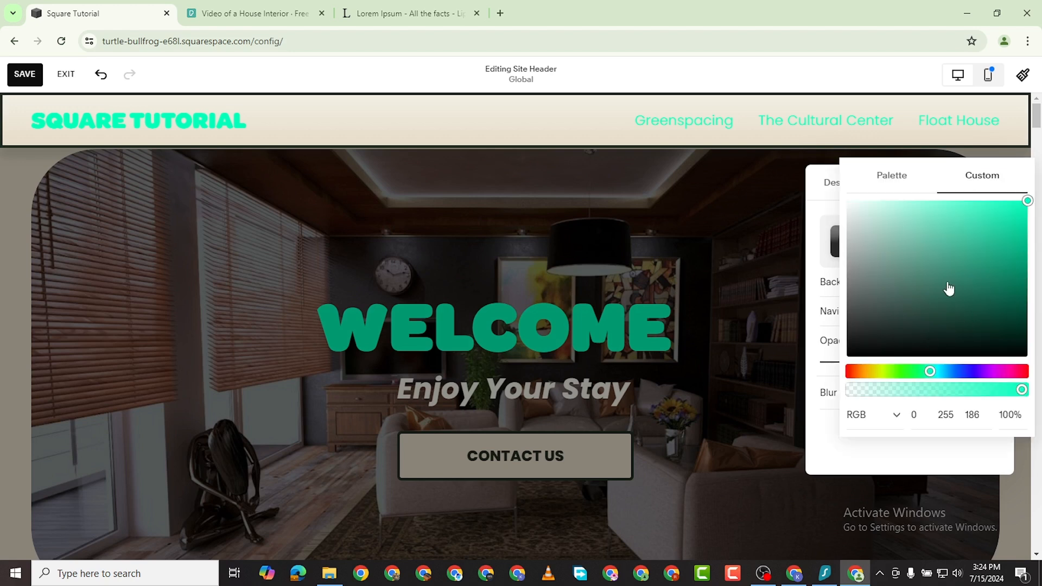
{"action": "left_click_drag", "start_coordinate": [1012, 371], "coordinate": [1009, 372]}
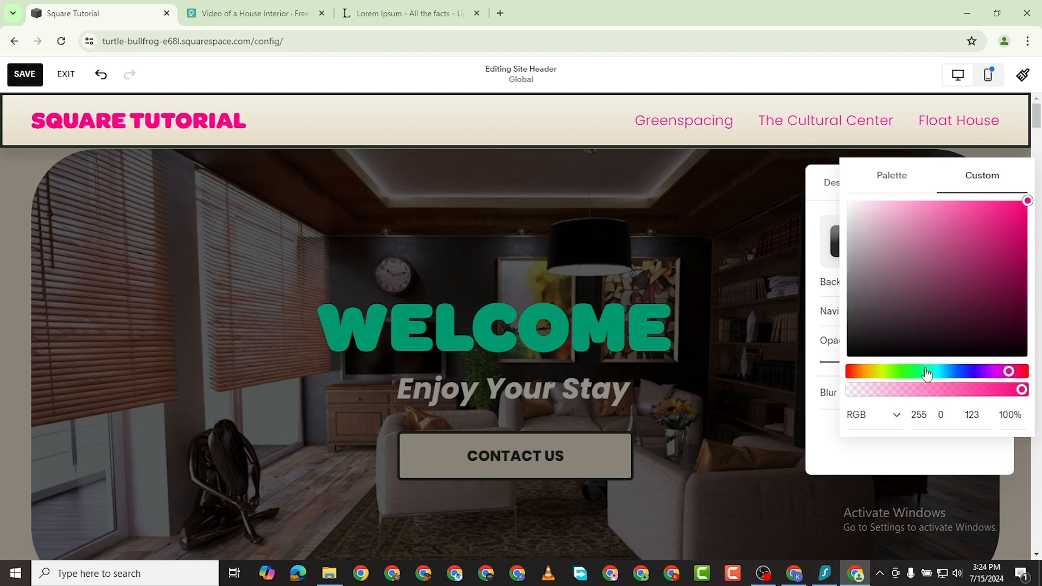
{"action": "left_click", "coordinate": [886, 180]}
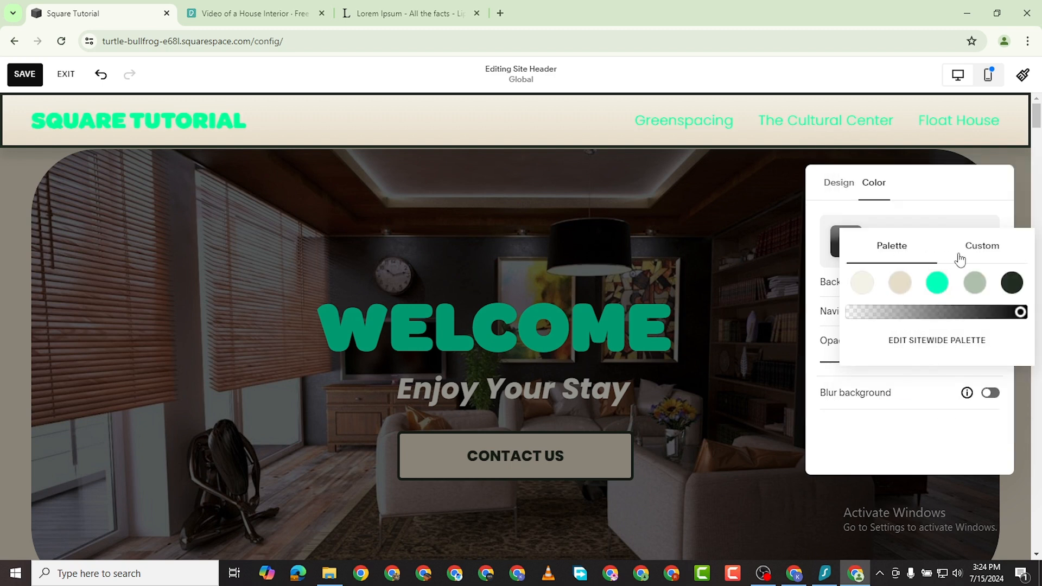
{"action": "left_click", "coordinate": [818, 240]}
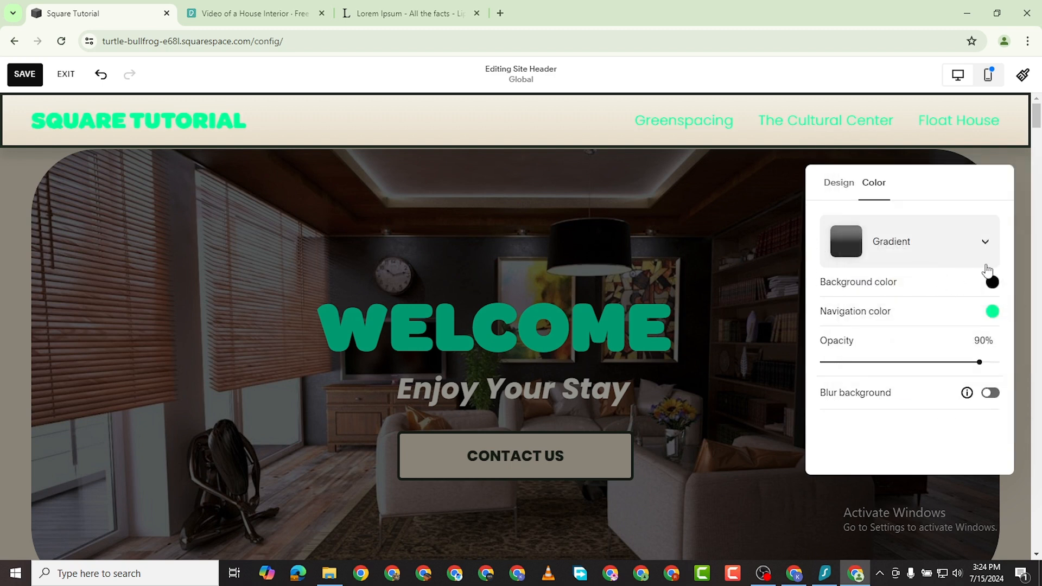
{"action": "left_click_drag", "start_coordinate": [979, 362], "coordinate": [913, 371]}
{"action": "left_click", "coordinate": [992, 393]}
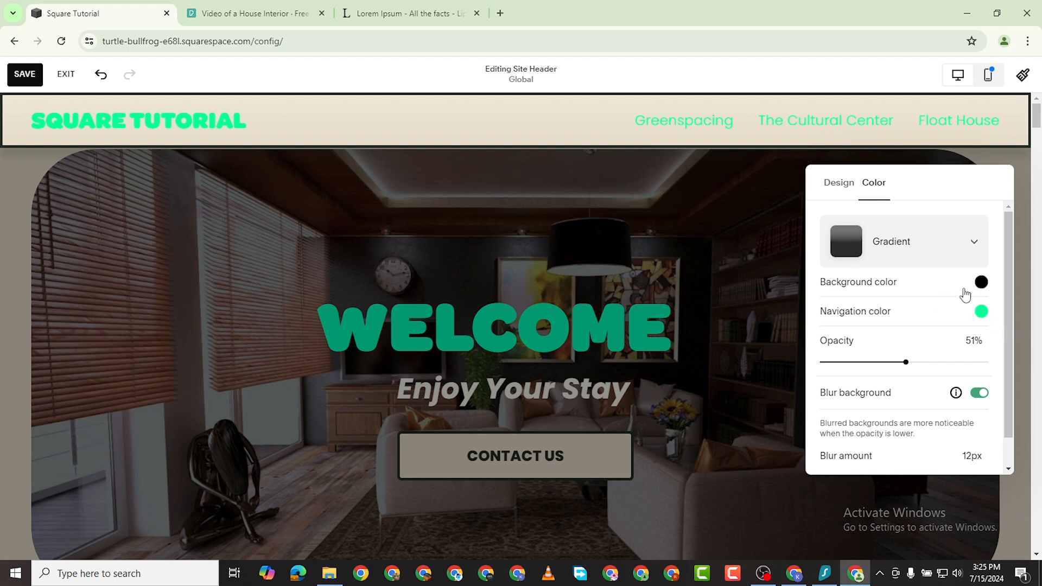
Switch the header to the Solid color style and set its navigation color to the palette's bright green
{"action": "left_click", "coordinate": [973, 245]}
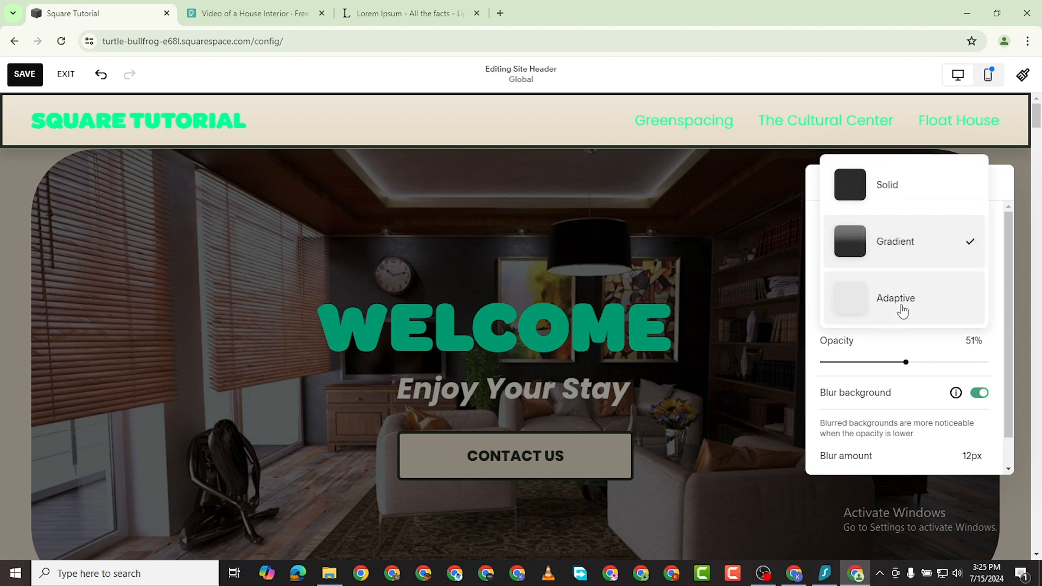
{"action": "left_click", "coordinate": [900, 199]}
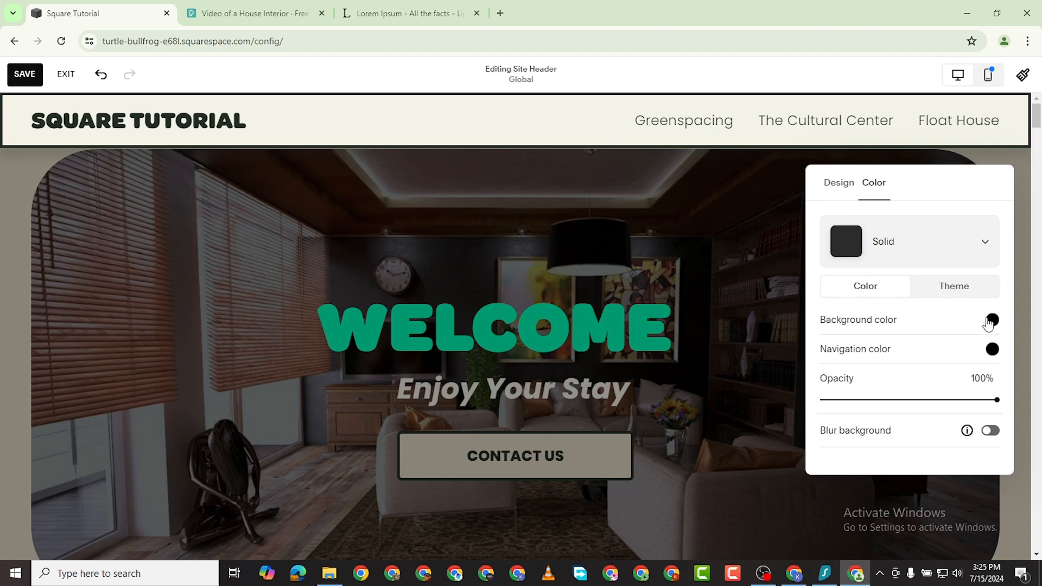
{"action": "left_click", "coordinate": [992, 350]}
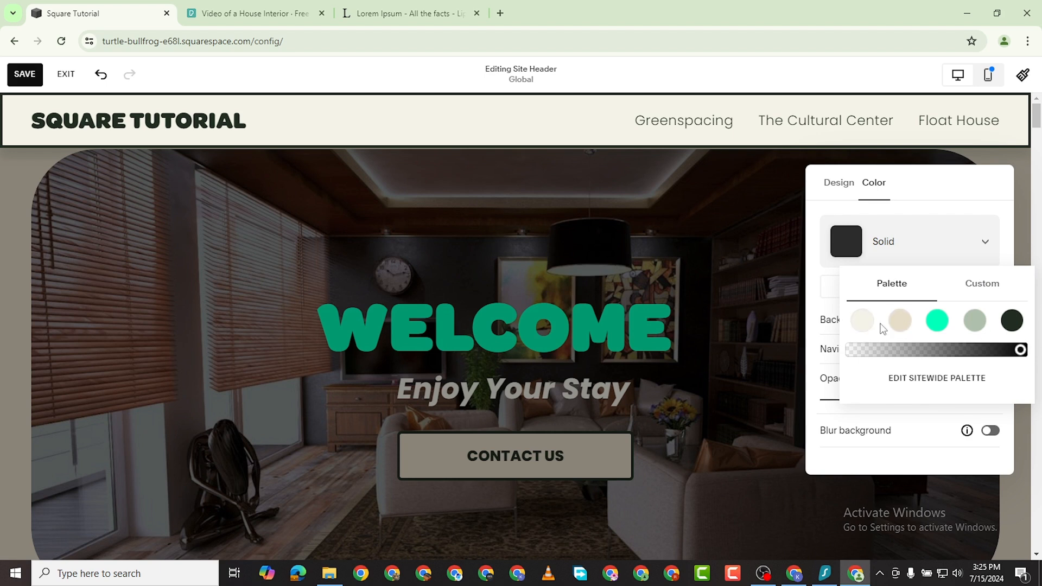
{"action": "left_click", "coordinate": [937, 321]}
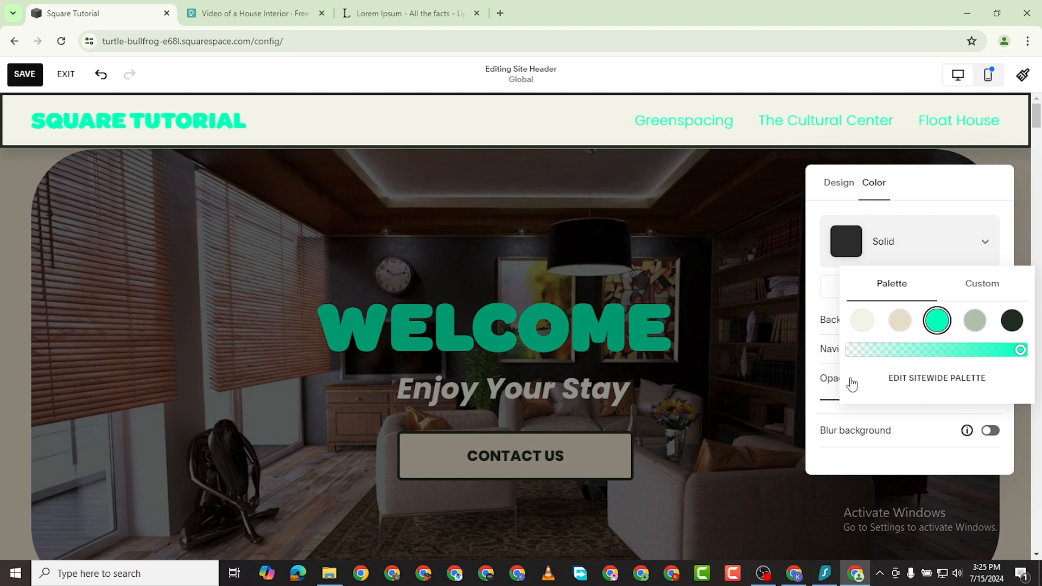
{"action": "left_click", "coordinate": [806, 283]}
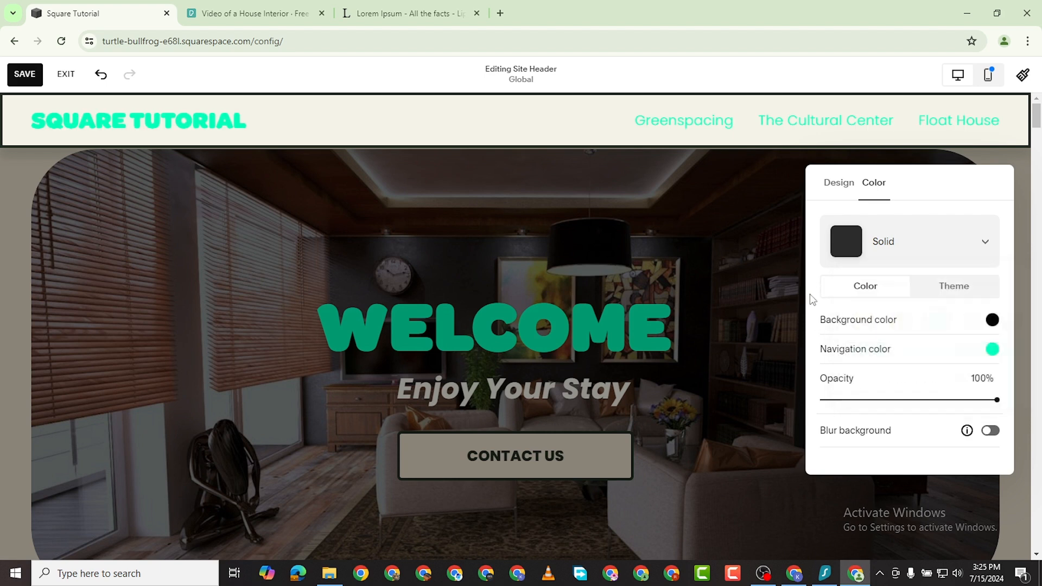
{"action": "left_click", "coordinate": [803, 296]}
{"action": "left_click", "coordinate": [942, 185]}
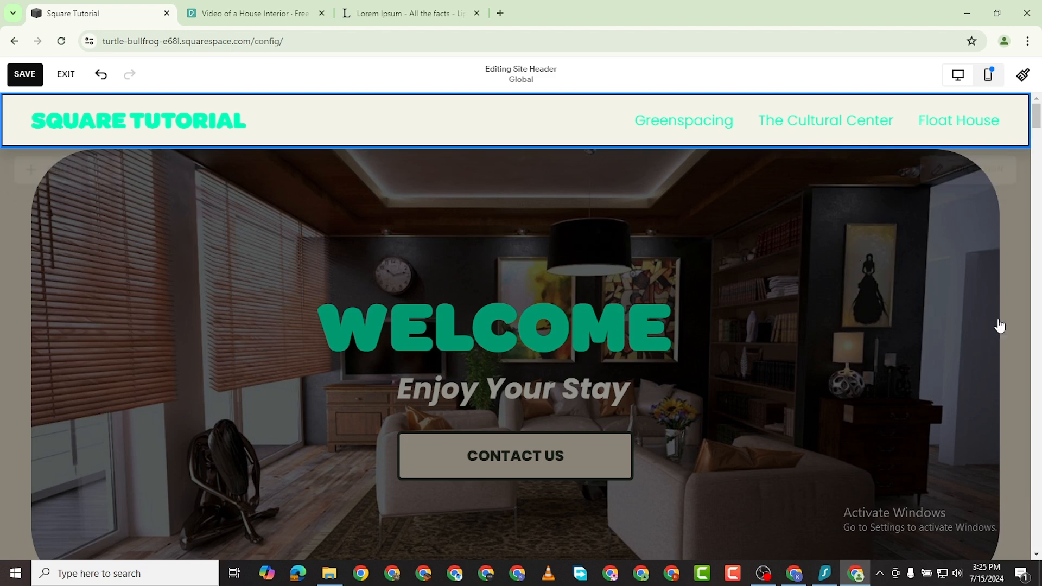
{"action": "scroll", "coordinate": [921, 421], "scroll_direction": "down", "scroll_amount": 5}
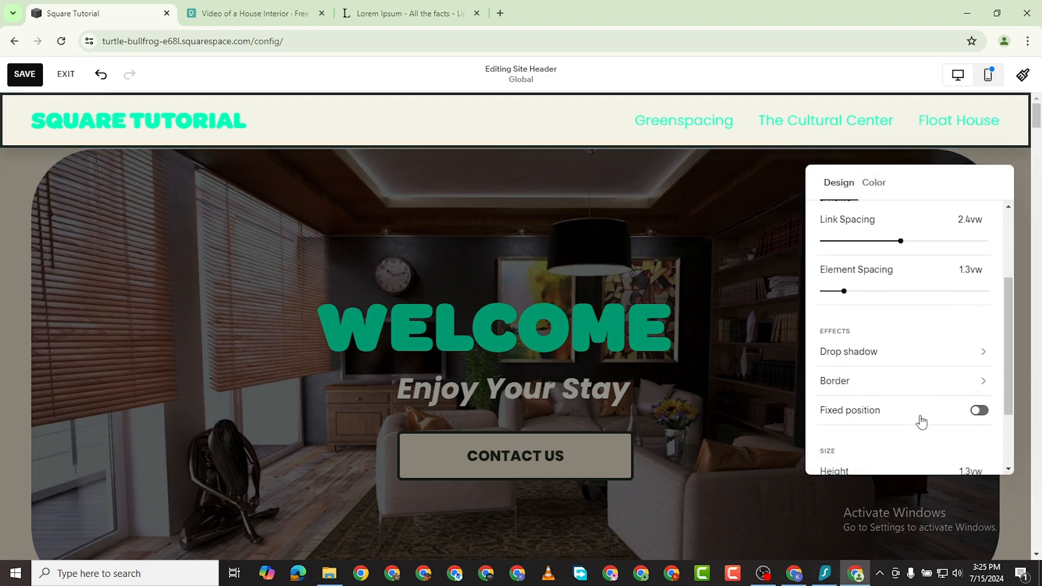
{"action": "left_click", "coordinate": [875, 182]}
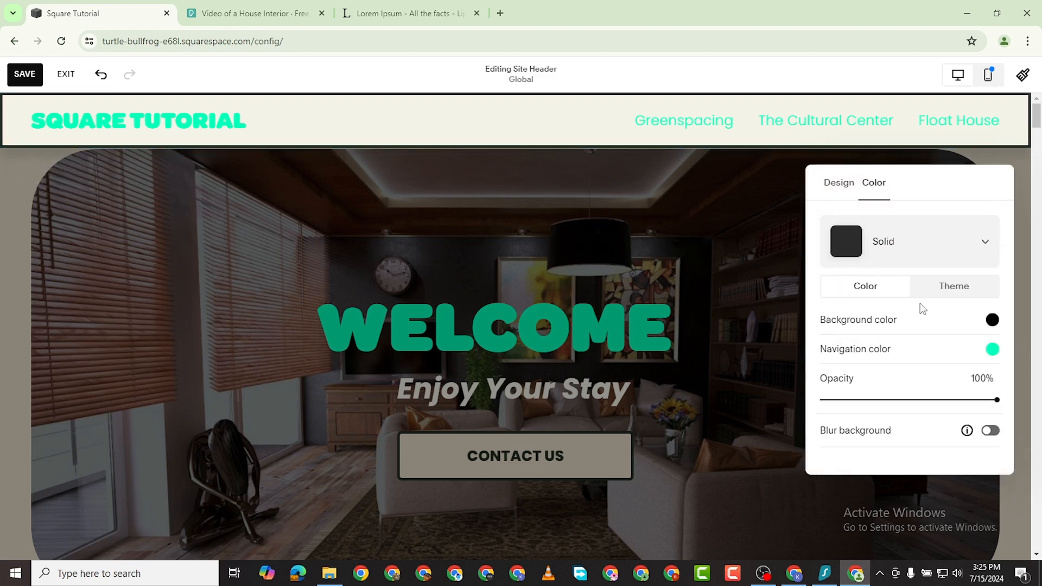
{"action": "left_click", "coordinate": [992, 320]}
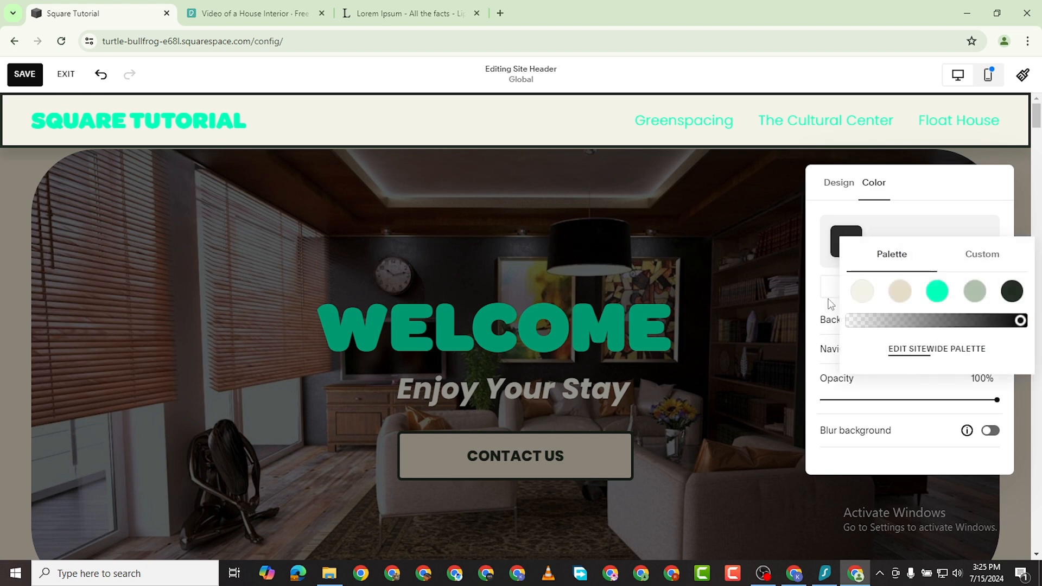
{"action": "left_click", "coordinate": [806, 282]}
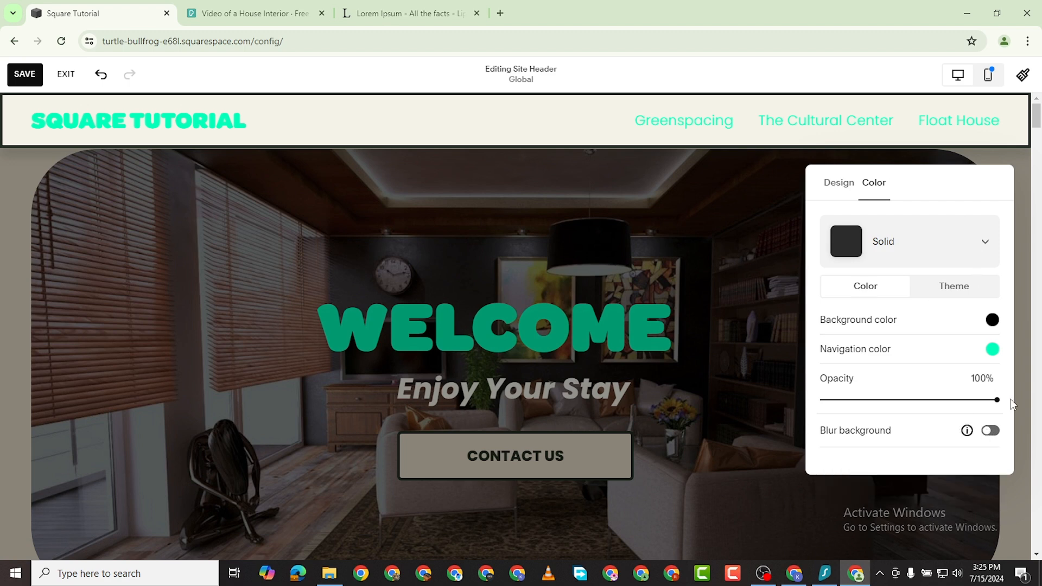
Turn on background blur for the solid header and return to the header's design settings for its size
{"action": "left_click", "coordinate": [991, 431]}
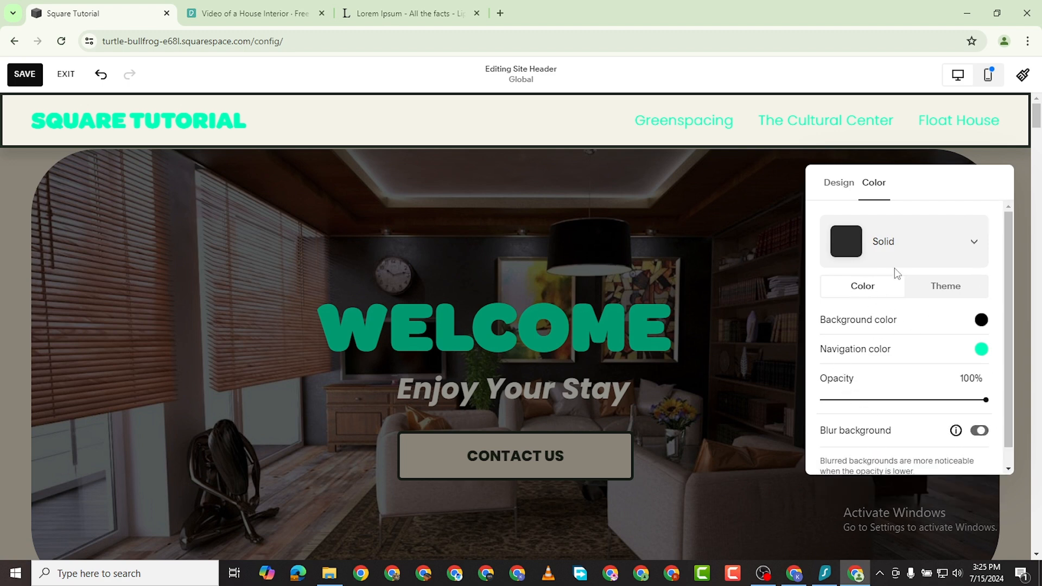
{"action": "scroll", "coordinate": [872, 349], "scroll_direction": "down", "scroll_amount": 1}
{"action": "scroll", "coordinate": [890, 351], "scroll_direction": "down", "scroll_amount": 1}
{"action": "scroll", "coordinate": [888, 295], "scroll_direction": "up", "scroll_amount": 1}
{"action": "scroll", "coordinate": [902, 317], "scroll_direction": "down", "scroll_amount": 1}
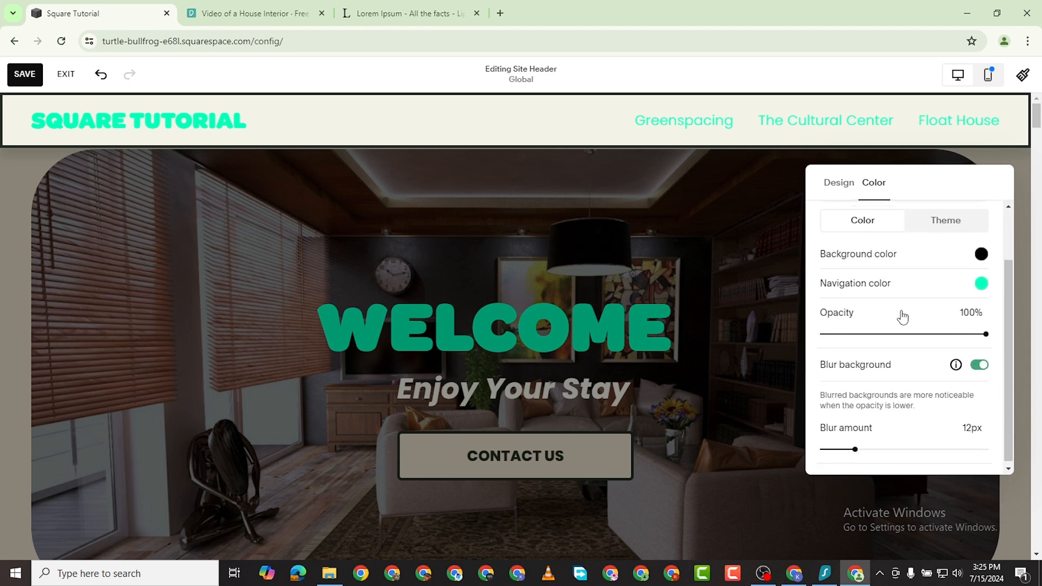
{"action": "scroll", "coordinate": [926, 309], "scroll_direction": "up", "scroll_amount": 1}
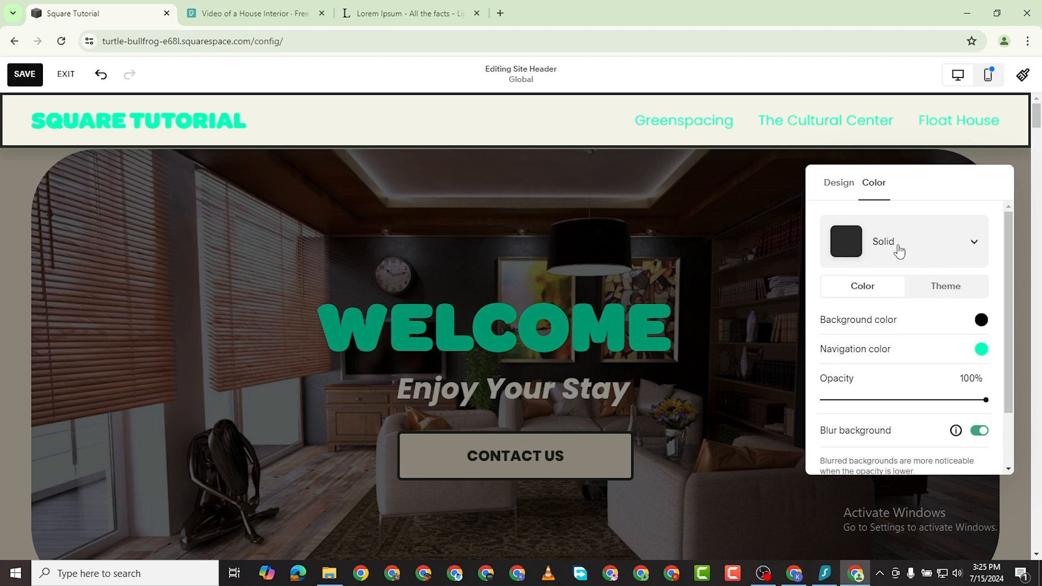
{"action": "left_click", "coordinate": [837, 183]}
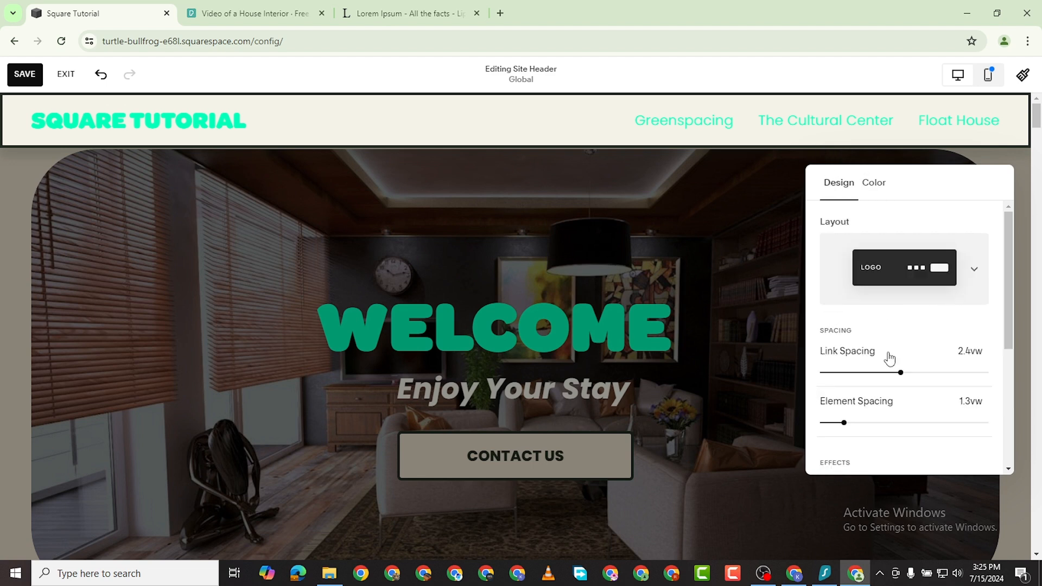
{"action": "scroll", "coordinate": [897, 363], "scroll_direction": "down", "scroll_amount": 4}
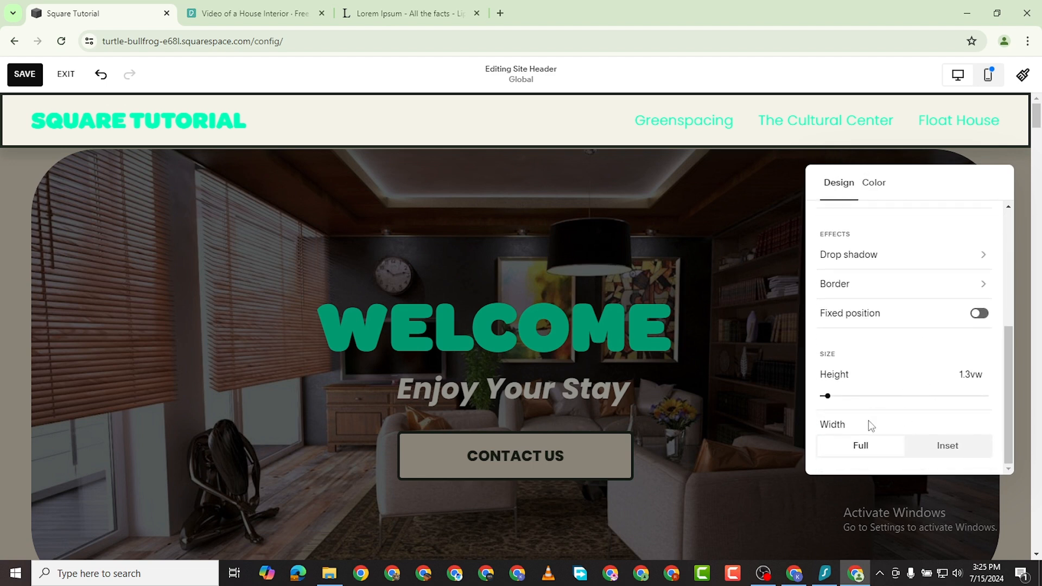
Try adding a button and a language switch to the site header
{"action": "left_click", "coordinate": [663, 141]}
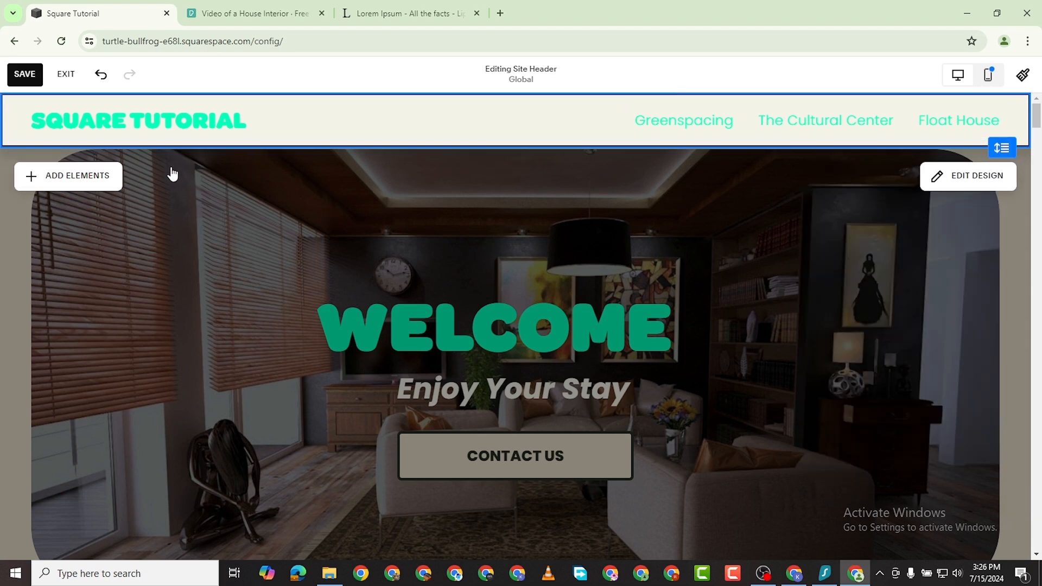
{"action": "left_click", "coordinate": [75, 177]}
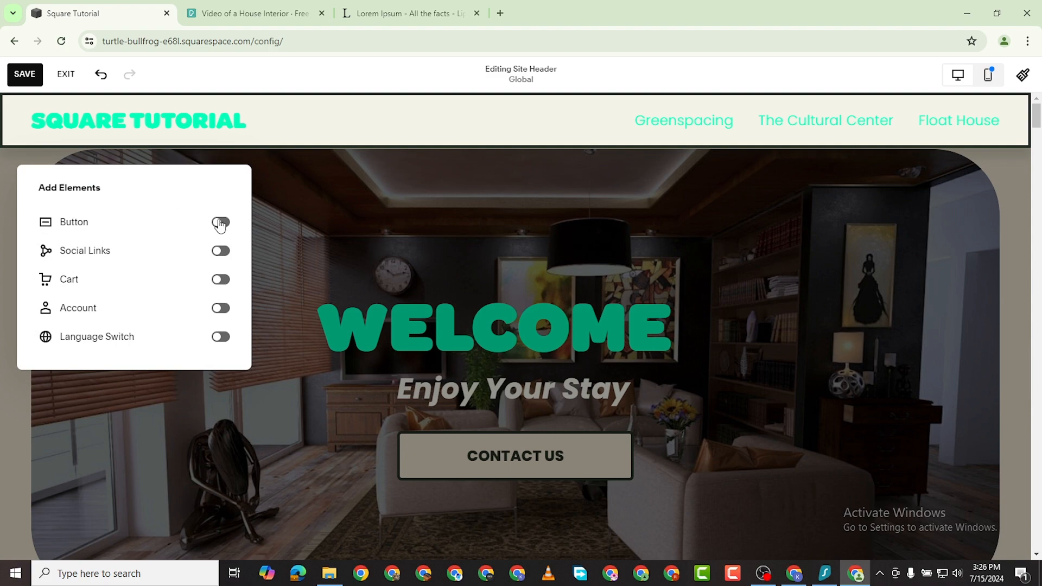
{"action": "left_click", "coordinate": [221, 222]}
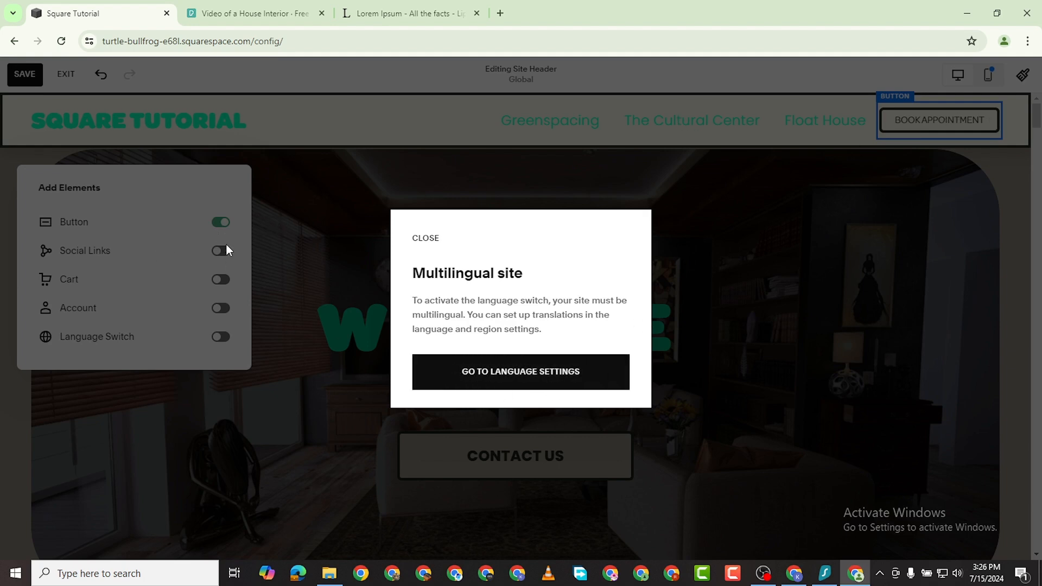
{"action": "left_click", "coordinate": [426, 239]}
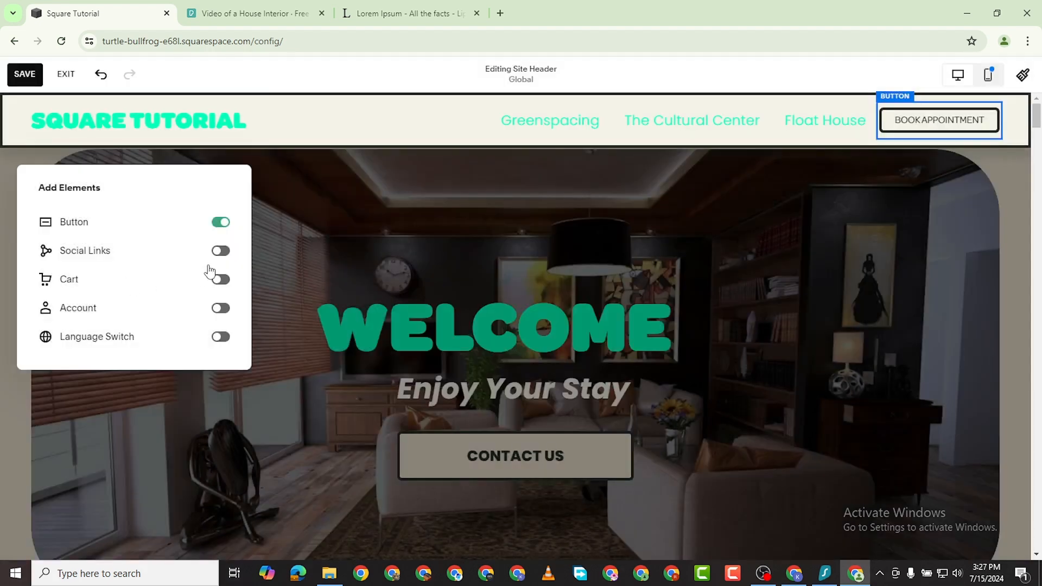
Try the Cart and Account elements in the site header, turning each one off again
{"action": "left_click", "coordinate": [221, 280]}
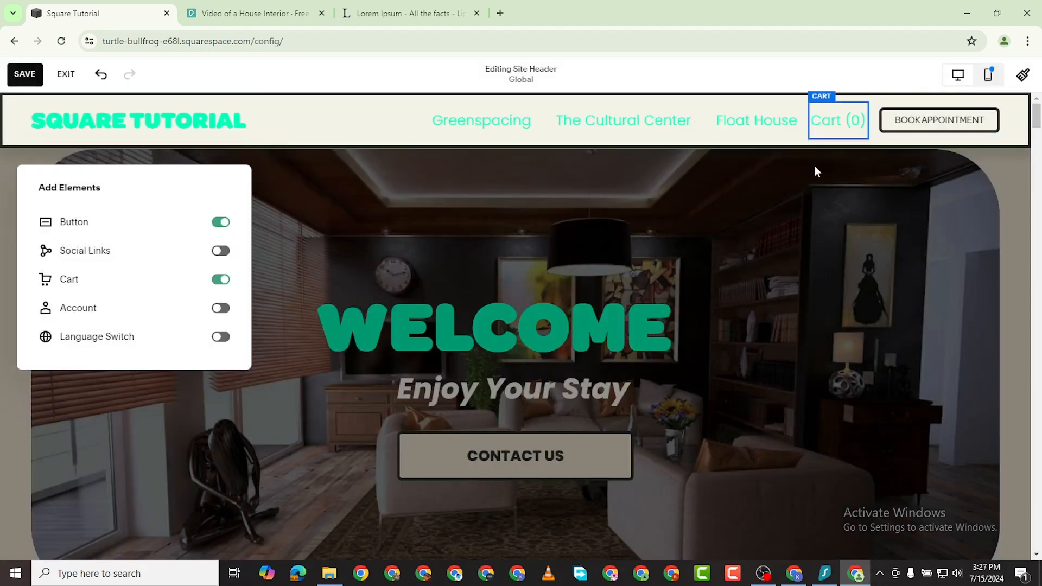
{"action": "left_click", "coordinate": [219, 281]}
{"action": "left_click", "coordinate": [220, 308]}
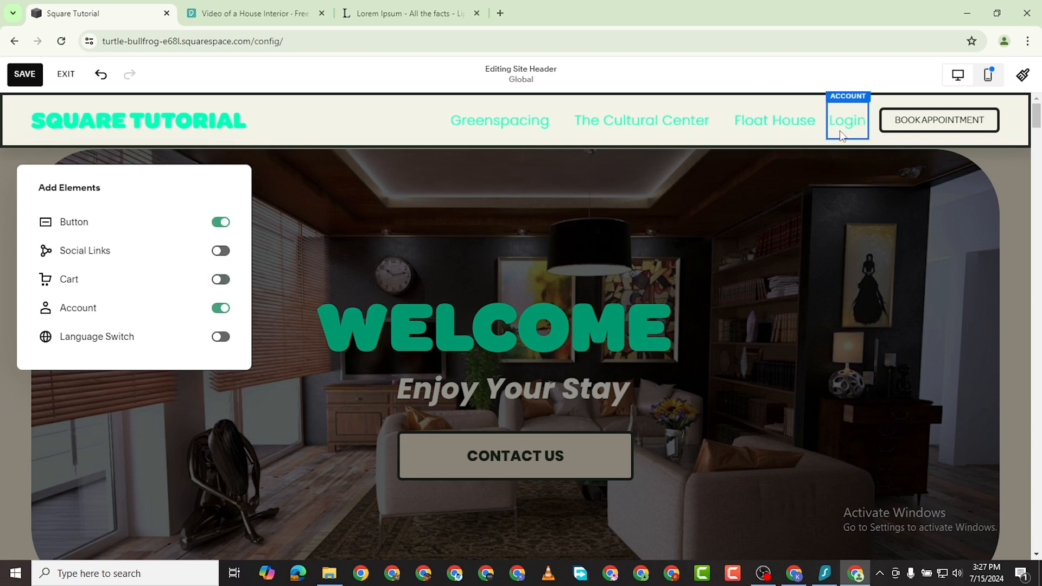
{"action": "left_click", "coordinate": [223, 310]}
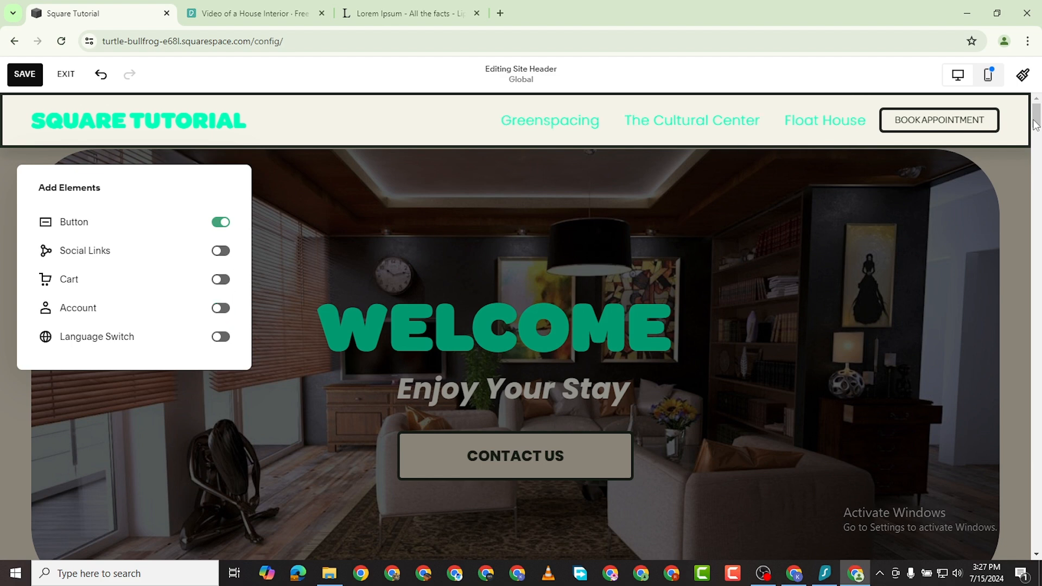
Look over the site header's design settings, including its layout, link spacing and element spacing
{"action": "left_click", "coordinate": [996, 132]}
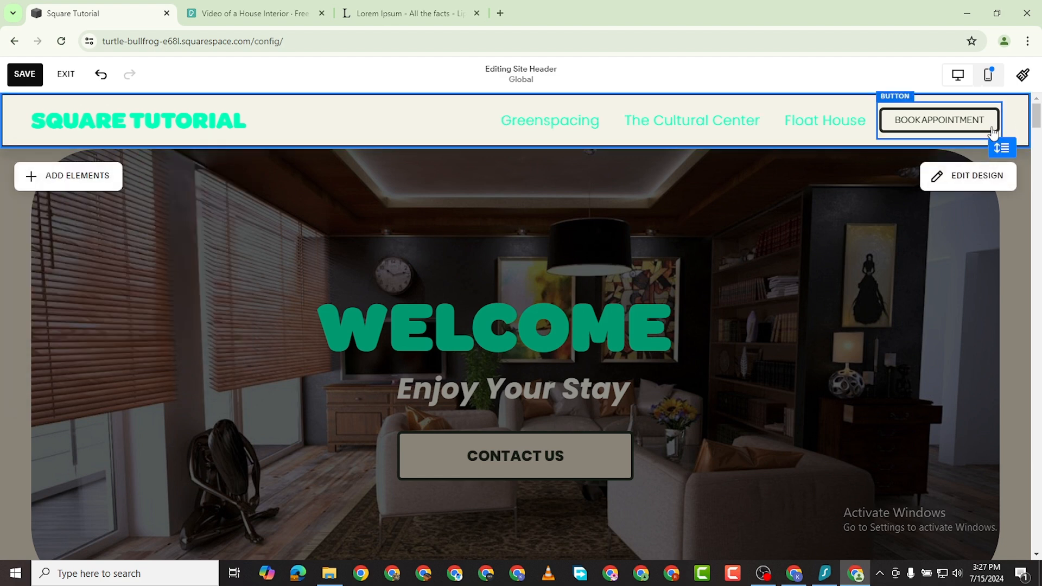
{"action": "left_click", "coordinate": [968, 177]}
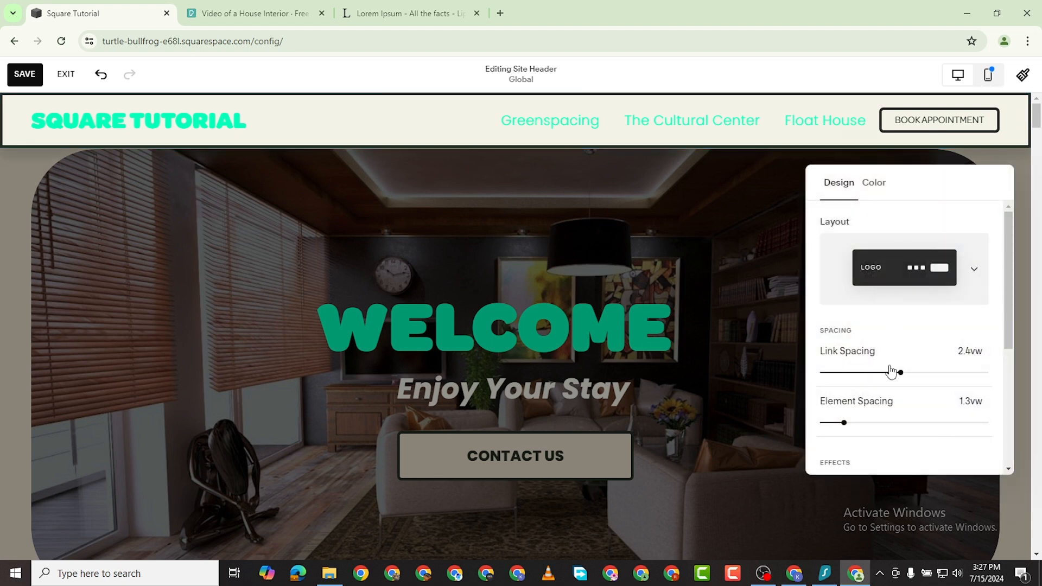
{"action": "scroll", "coordinate": [889, 369], "scroll_direction": "down", "scroll_amount": 4}
{"action": "scroll", "coordinate": [891, 348], "scroll_direction": "up", "scroll_amount": 4}
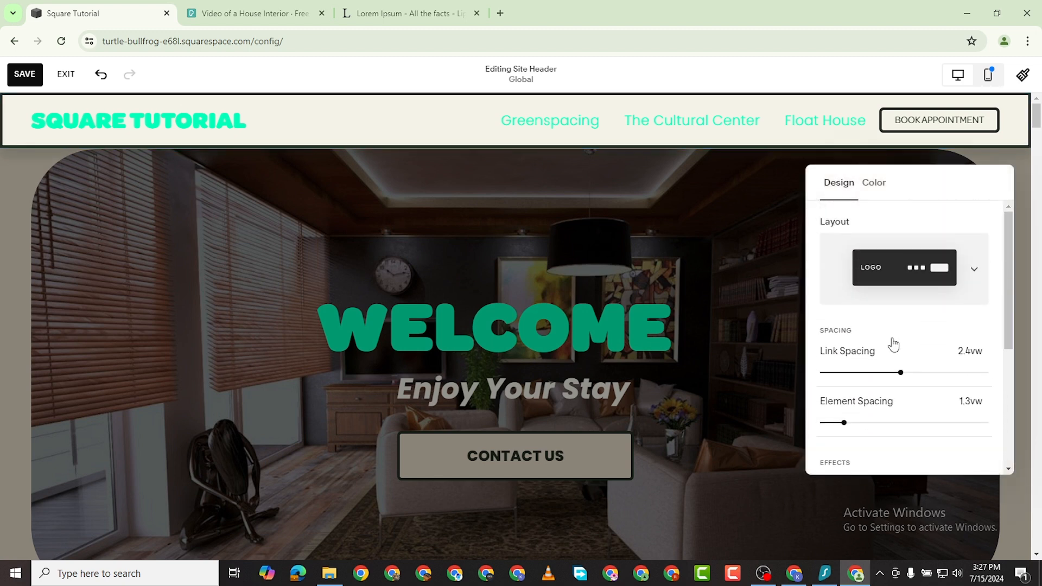
{"action": "left_click", "coordinate": [925, 131]}
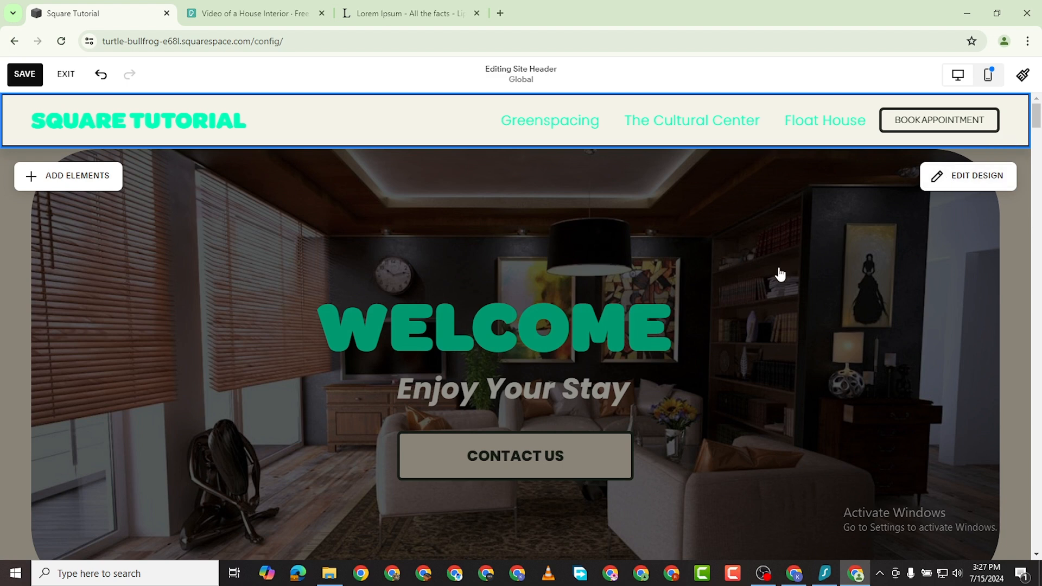
{"action": "left_click", "coordinate": [857, 117]}
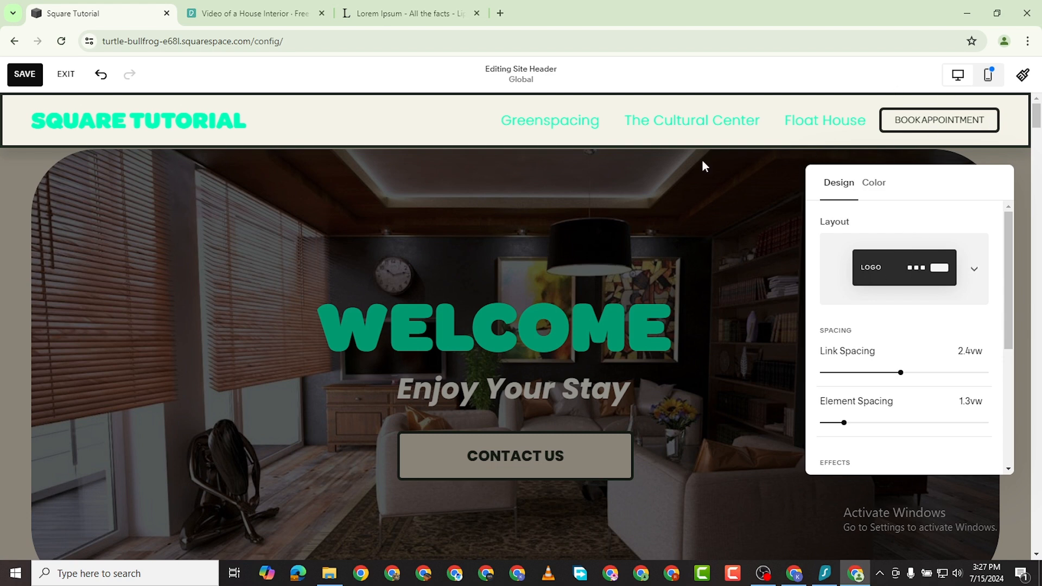
{"action": "left_click", "coordinate": [716, 193]}
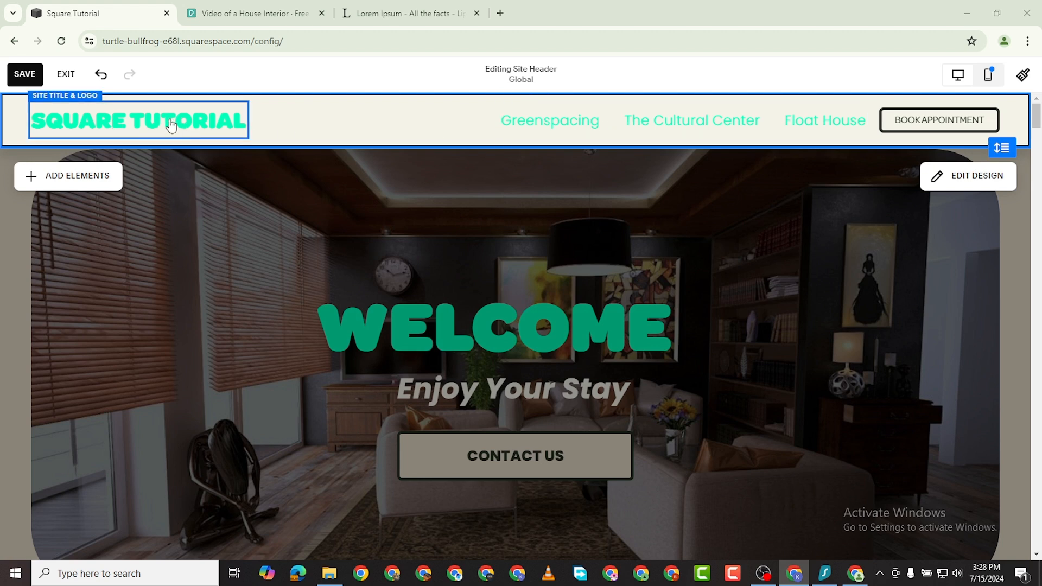
Inspect the content settings of the header's site title and logo and of its navigation links
{"action": "left_click", "coordinate": [212, 132]}
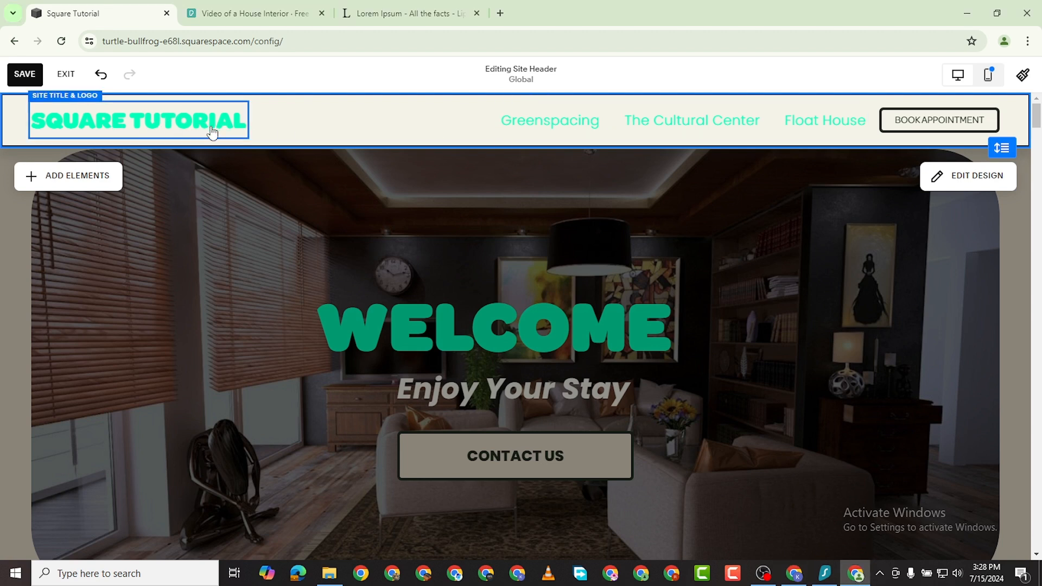
{"action": "left_click", "coordinate": [211, 132]}
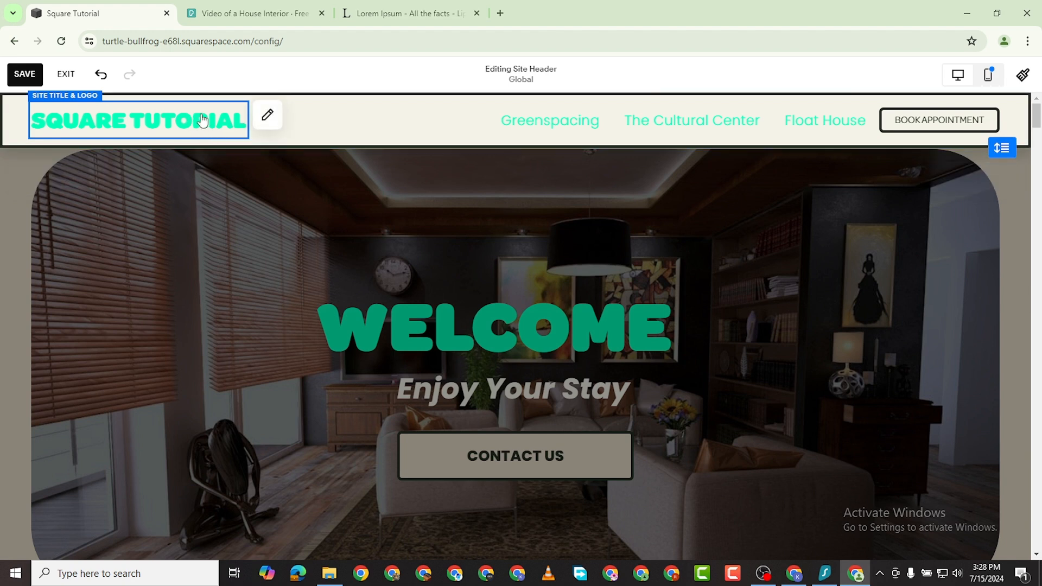
{"action": "left_click", "coordinate": [267, 115]}
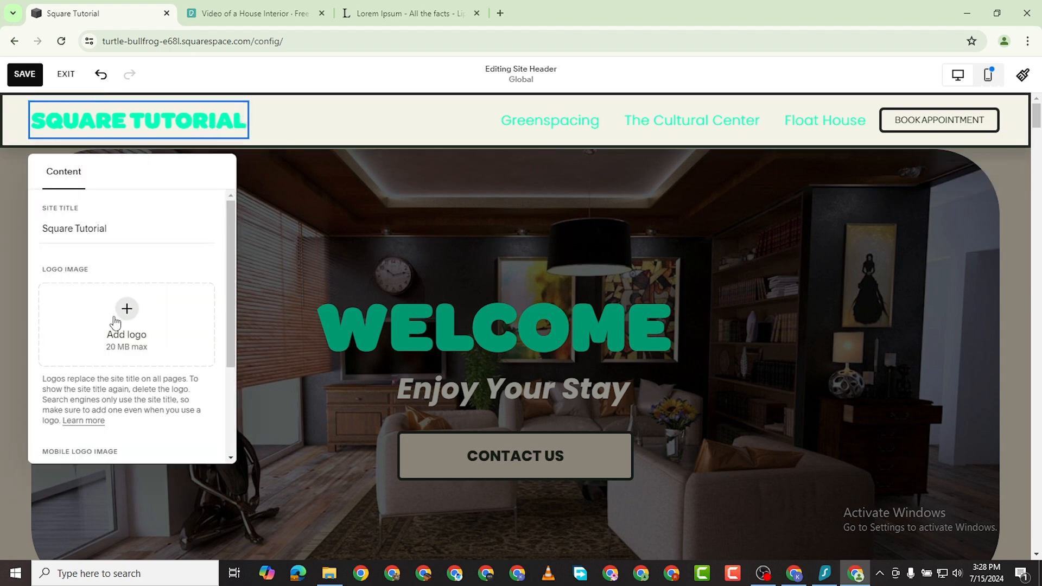
{"action": "left_click", "coordinate": [121, 227]}
{"action": "left_click", "coordinate": [755, 126]}
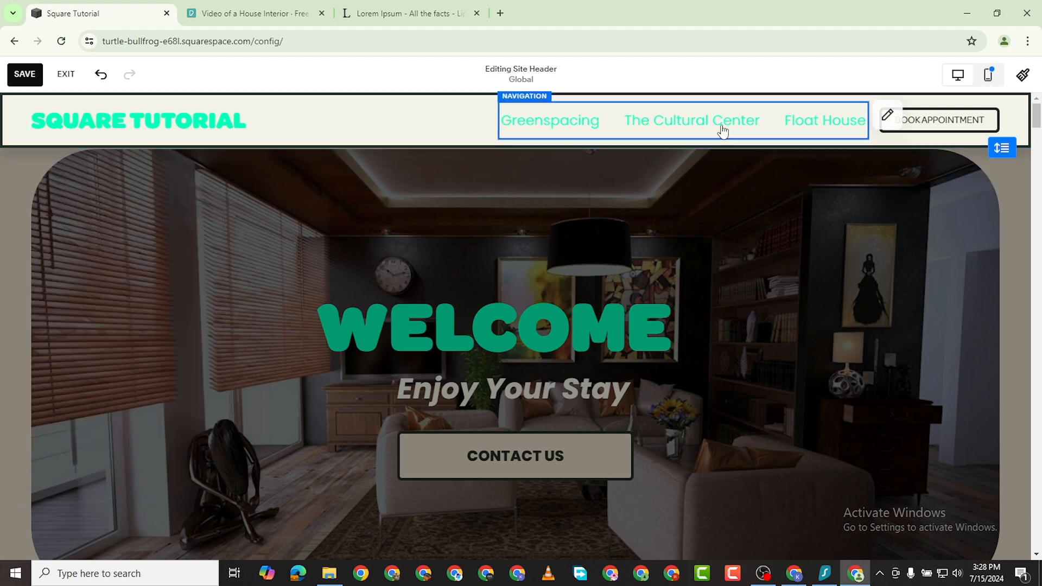
{"action": "left_click", "coordinate": [881, 116]}
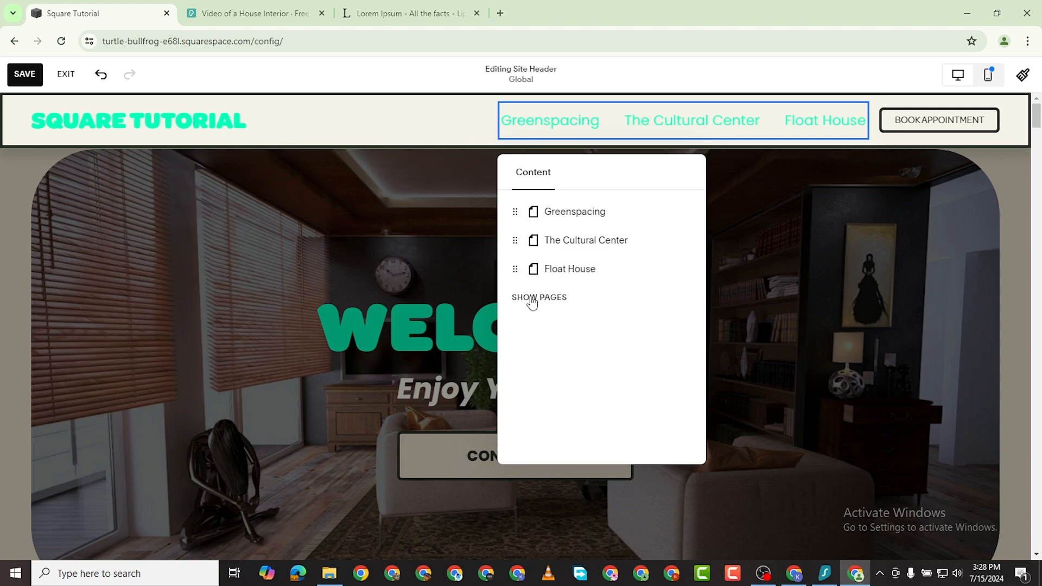
Exit editing without saving the header changes and reopen the Home page for editing
{"action": "key", "text": "Escape"}
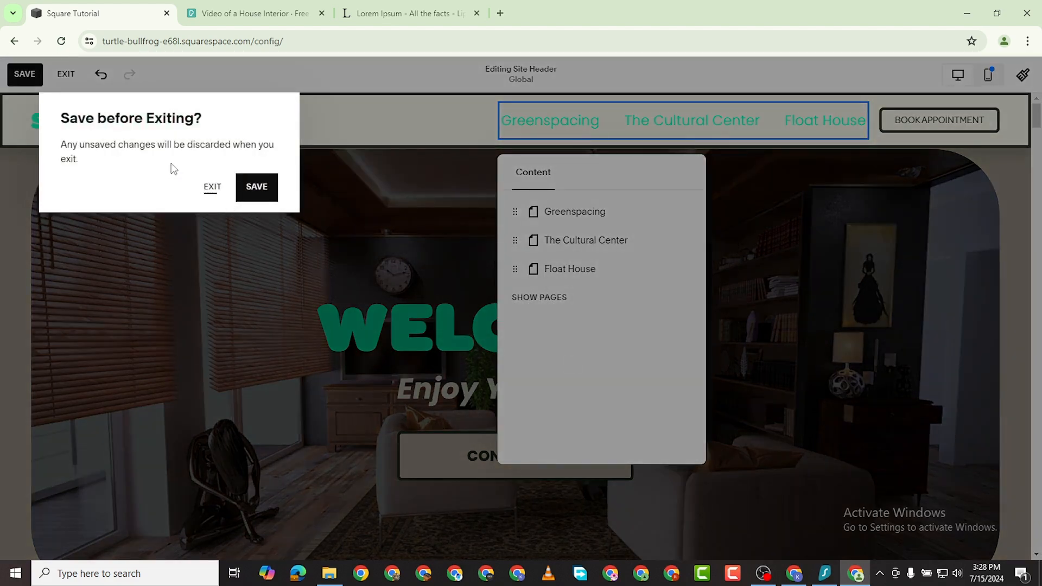
{"action": "left_click", "coordinate": [209, 187]}
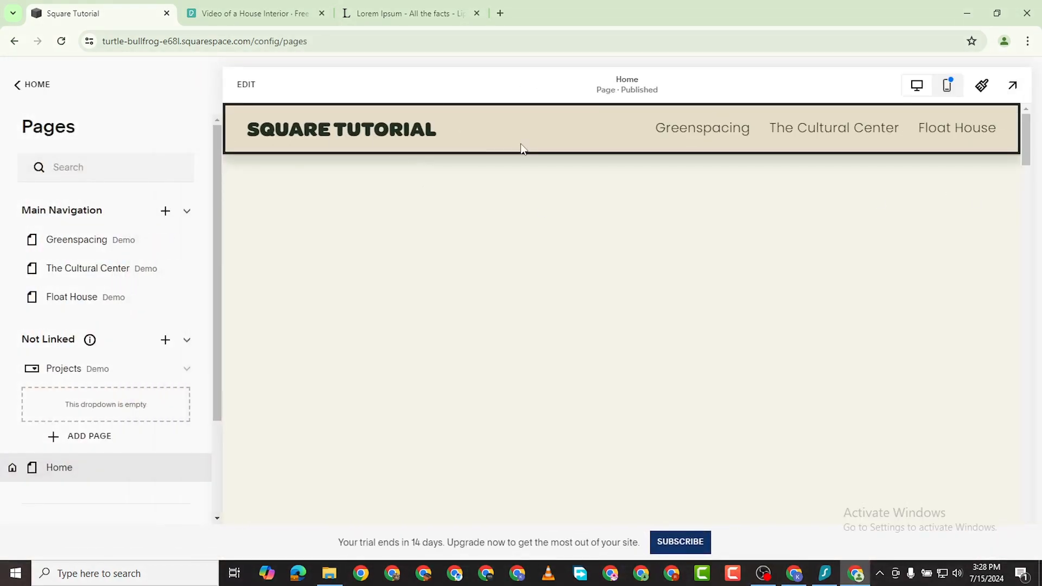
{"action": "left_click", "coordinate": [246, 85]}
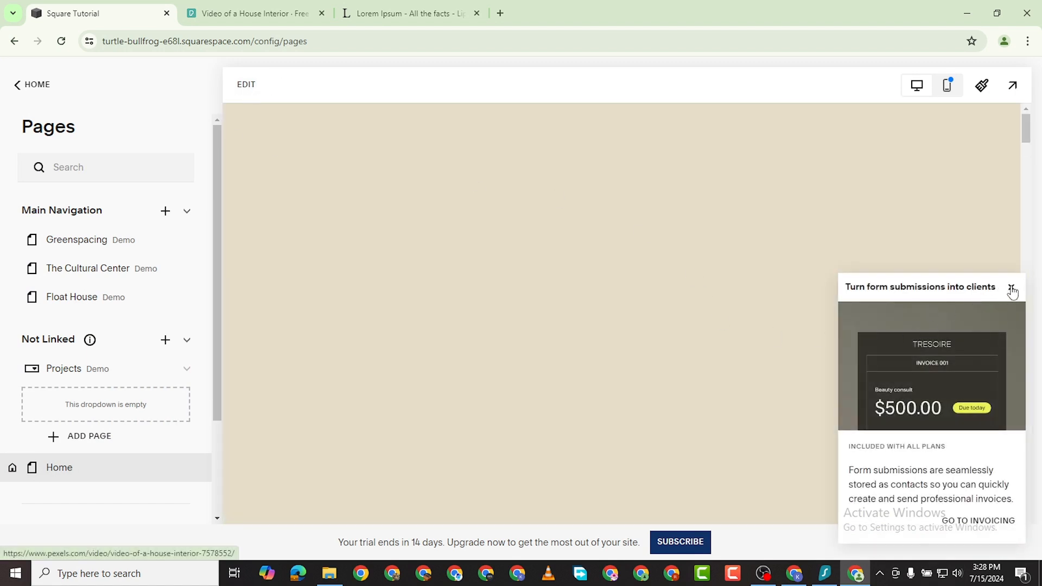
{"action": "left_click", "coordinate": [247, 89]}
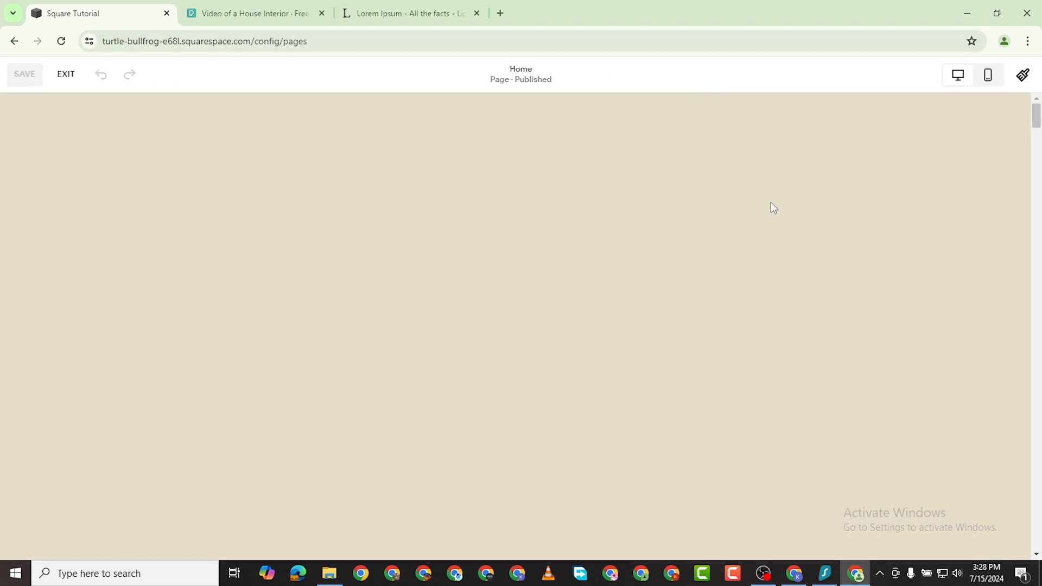
Add a button element to the site header
{"action": "left_click", "coordinate": [522, 129]}
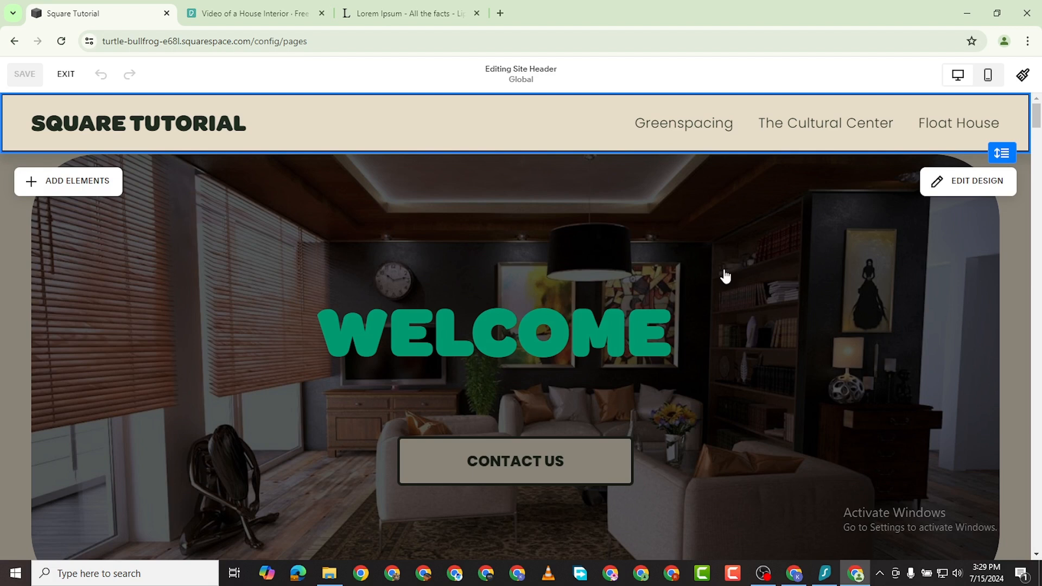
{"action": "left_click", "coordinate": [85, 185]}
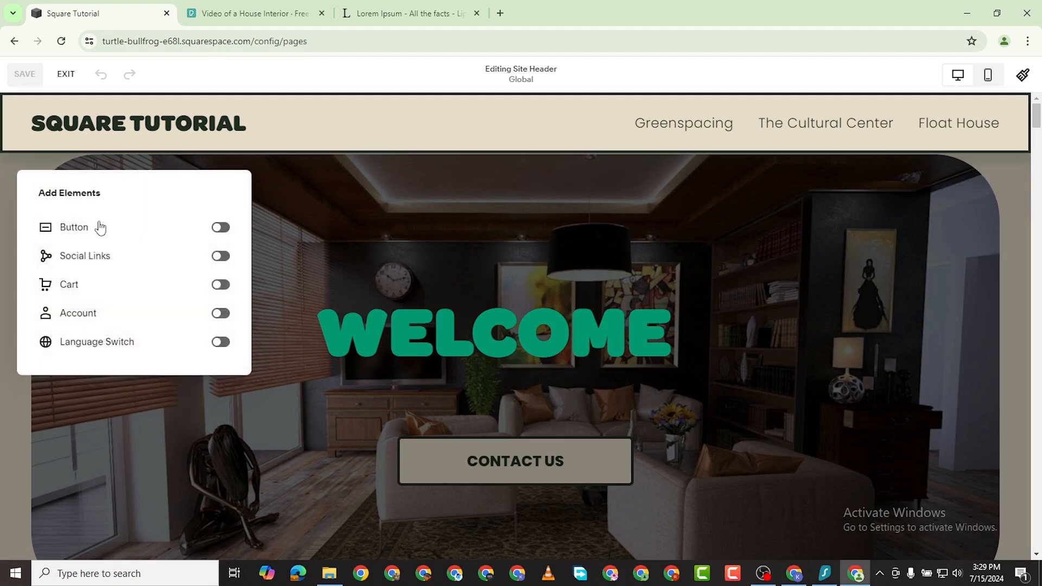
{"action": "left_click", "coordinate": [220, 227]}
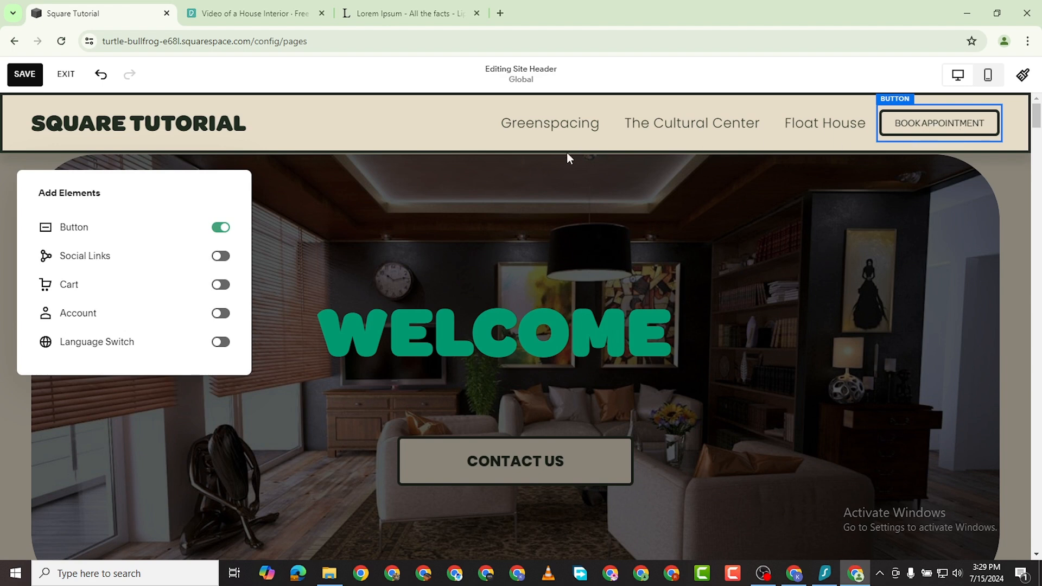
{"action": "left_click", "coordinate": [917, 220]}
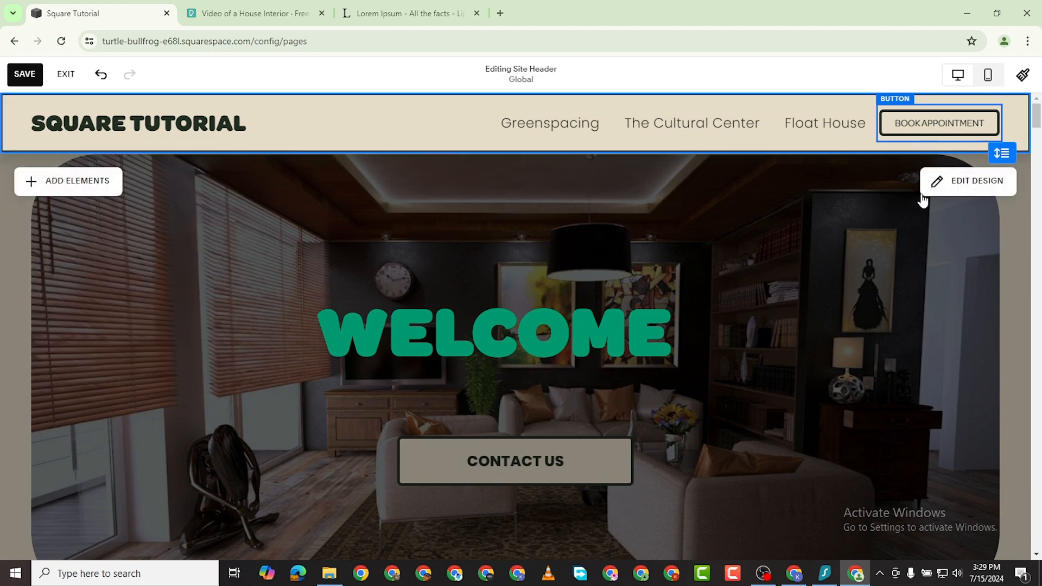
Check the header button's link by opening its target page, and return to the page editor
{"action": "left_click", "coordinate": [950, 130]}
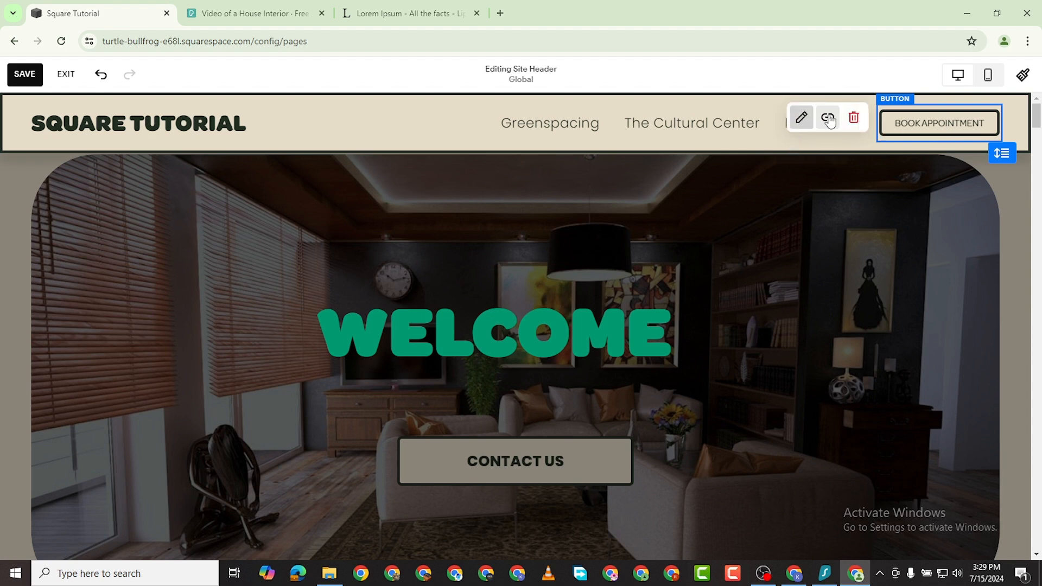
{"action": "left_click", "coordinate": [827, 118]}
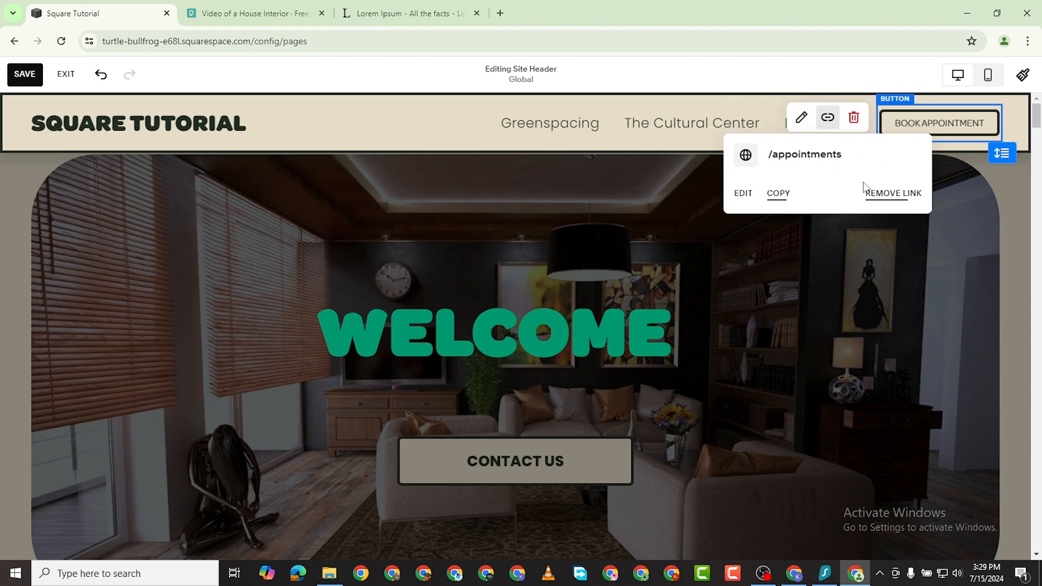
{"action": "left_click", "coordinate": [854, 158]}
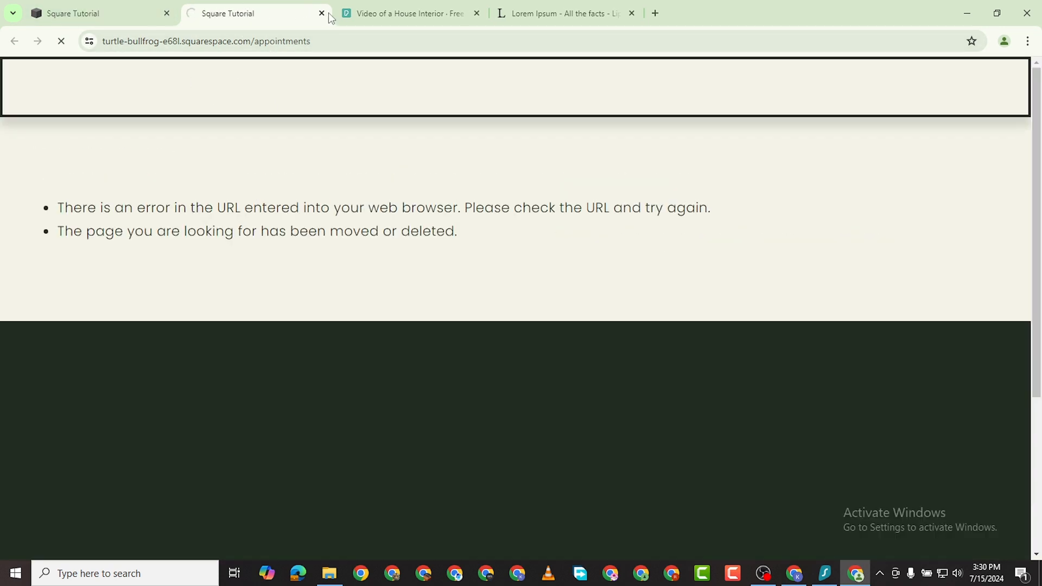
{"action": "left_click", "coordinate": [322, 13]}
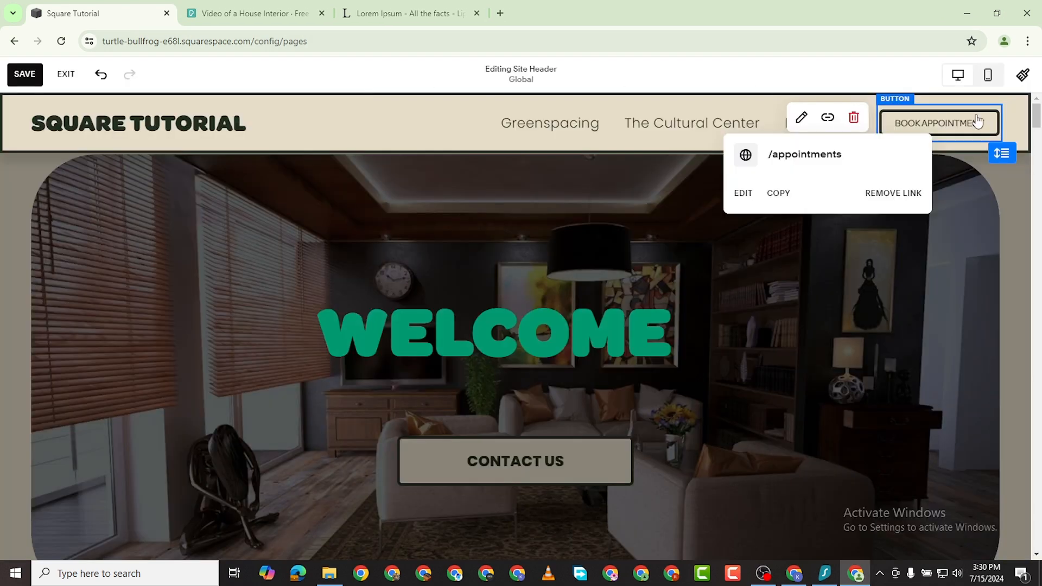
Set the header button's design to Tertiary Button and look over the site-wide button styles
{"action": "left_click", "coordinate": [799, 120]}
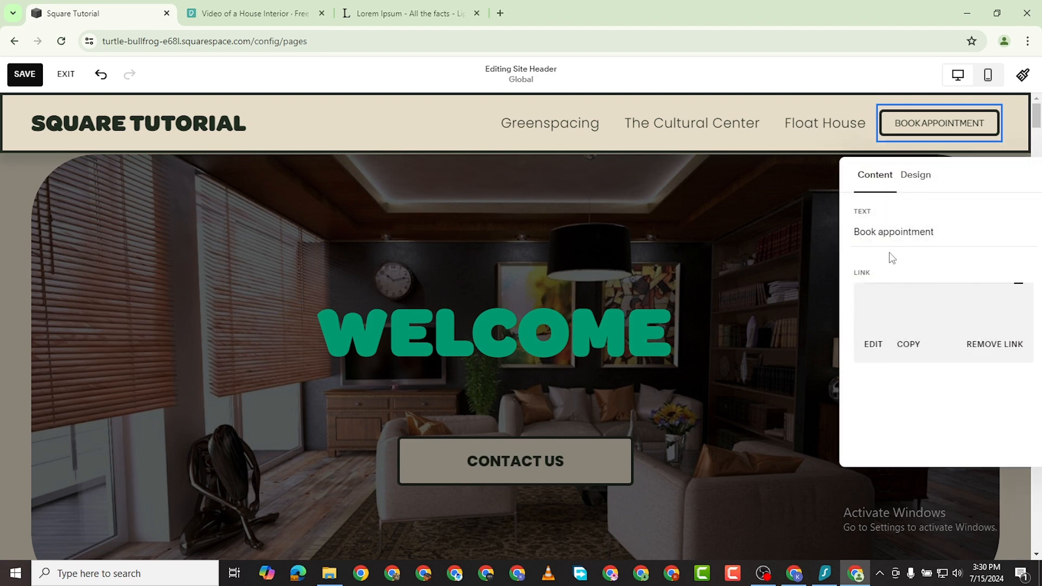
{"action": "left_click", "coordinate": [915, 175]}
{"action": "left_click", "coordinate": [953, 234]}
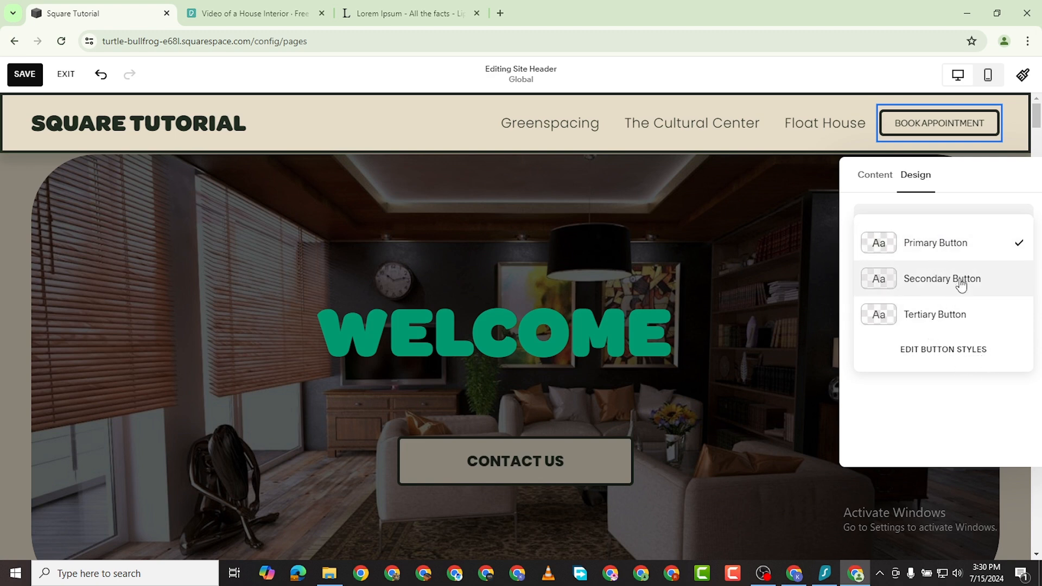
{"action": "left_click", "coordinate": [944, 319]}
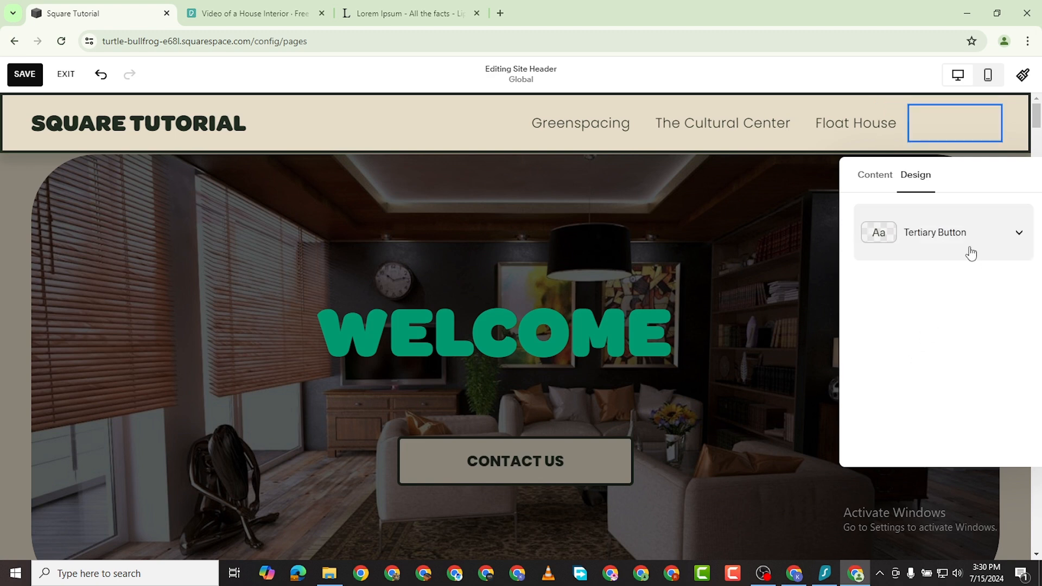
{"action": "left_click", "coordinate": [1014, 253]}
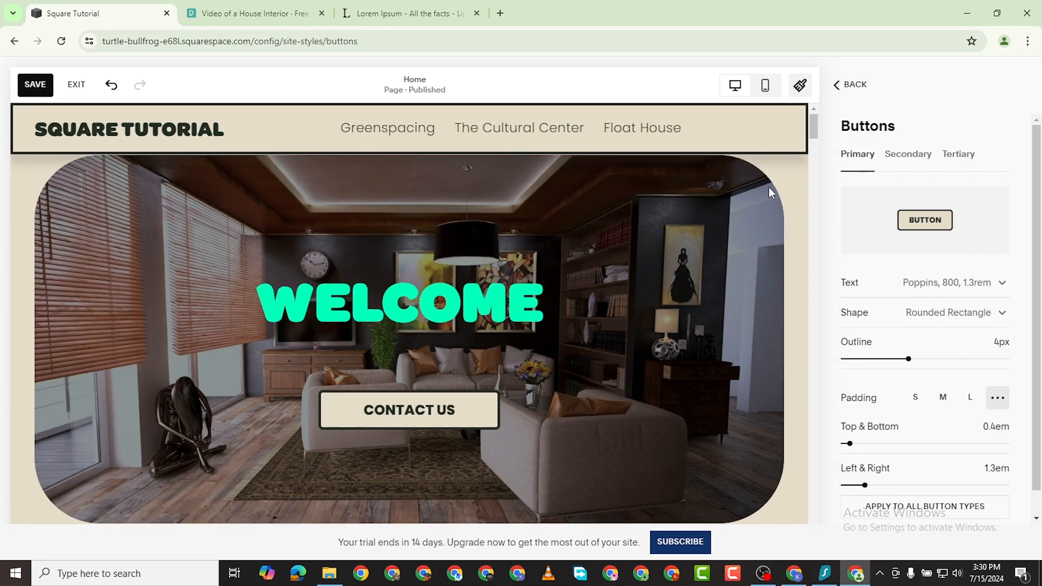
{"action": "left_click", "coordinate": [852, 85]}
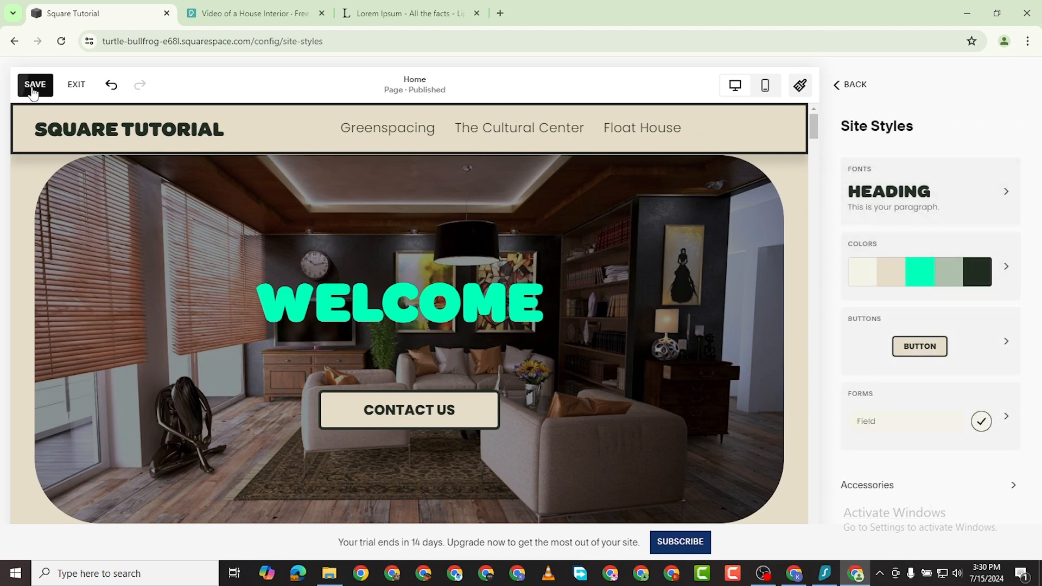
Save the site styles and open the site footer at the end of the page for editing
{"action": "left_click", "coordinate": [34, 84]}
{"action": "left_click", "coordinate": [844, 86]}
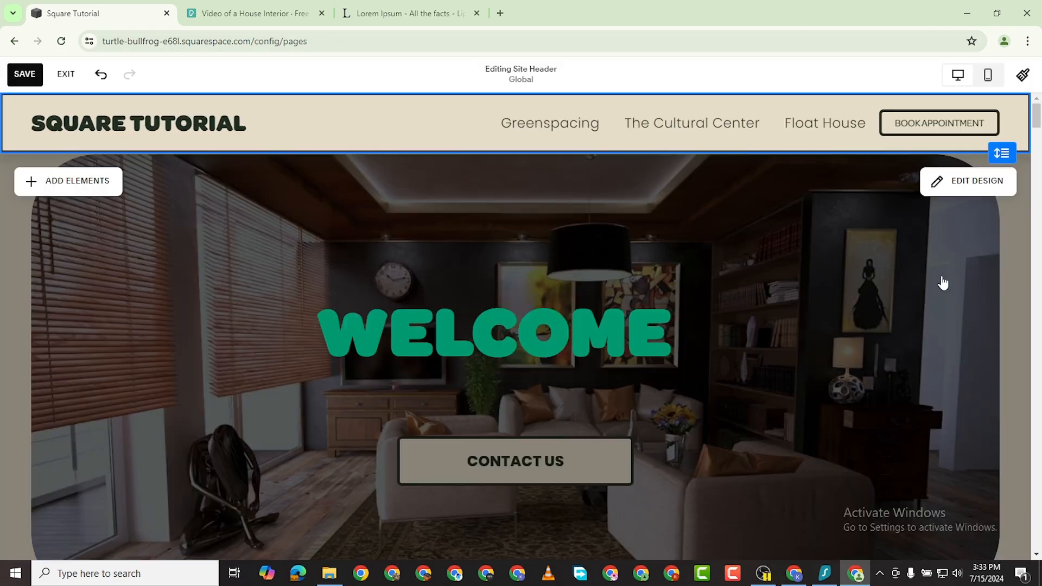
{"action": "scroll", "coordinate": [917, 307], "scroll_direction": "down", "scroll_amount": 10}
{"action": "scroll", "coordinate": [917, 307], "scroll_direction": "down", "scroll_amount": 10}
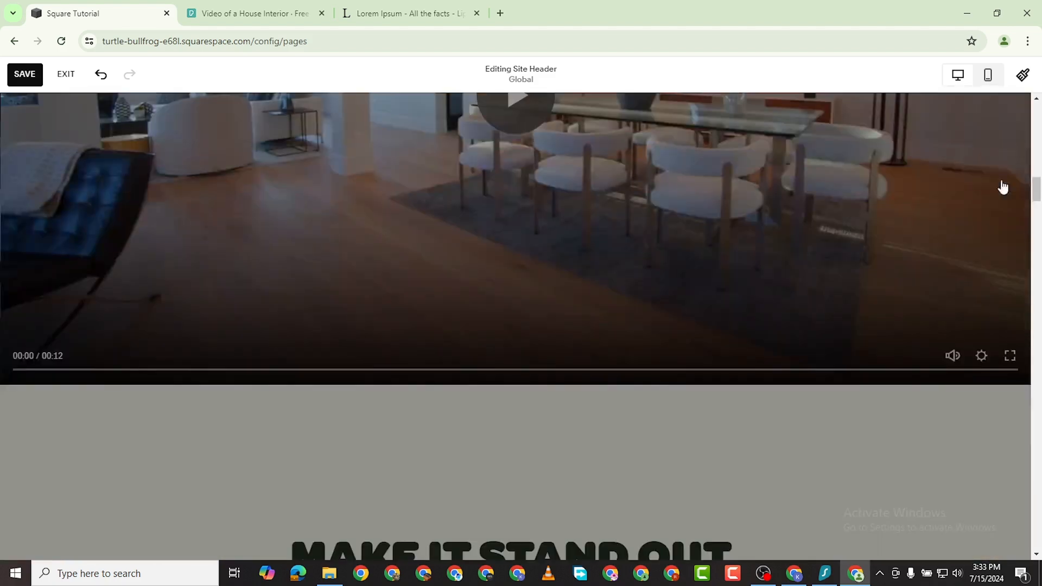
{"action": "left_click_drag", "start_coordinate": [1031, 207], "coordinate": [1033, 537]}
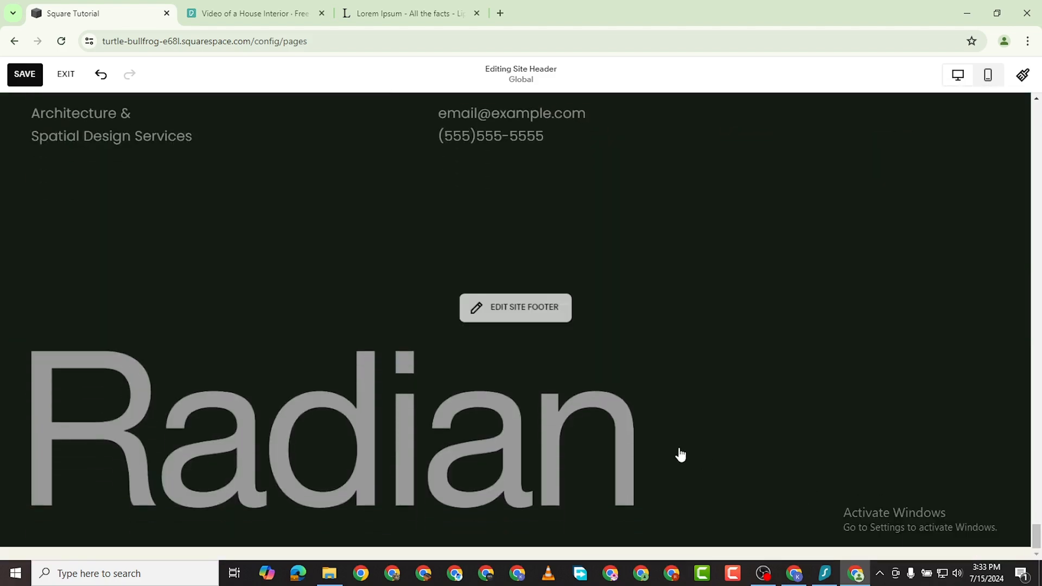
{"action": "left_click", "coordinate": [535, 309]}
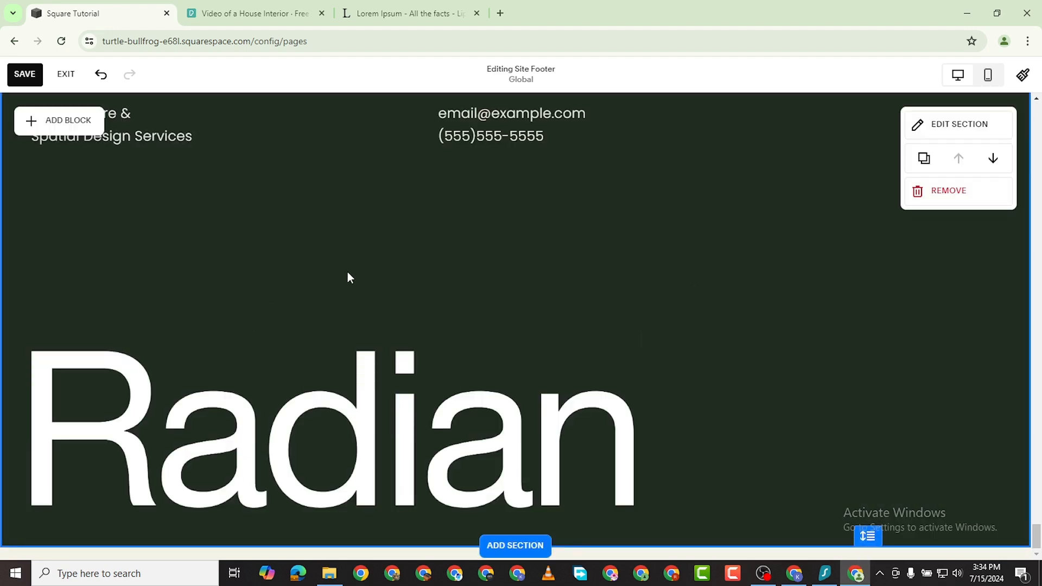
Apply the Bright 2 color theme to the footer section
{"action": "scroll", "coordinate": [374, 335], "scroll_direction": "up", "scroll_amount": 4}
{"action": "scroll", "coordinate": [388, 337], "scroll_direction": "down", "scroll_amount": 3}
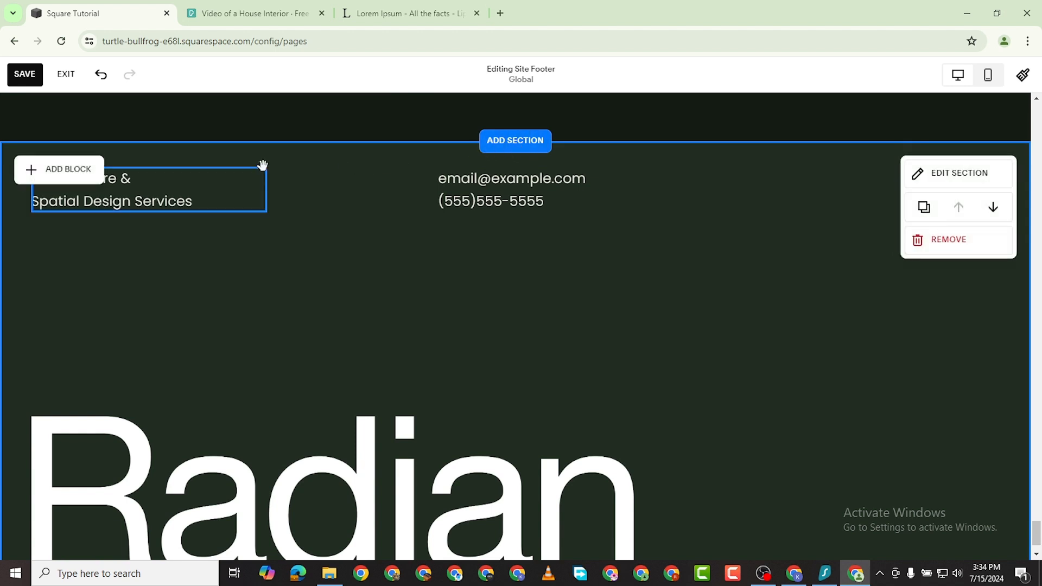
{"action": "left_click", "coordinate": [922, 173]}
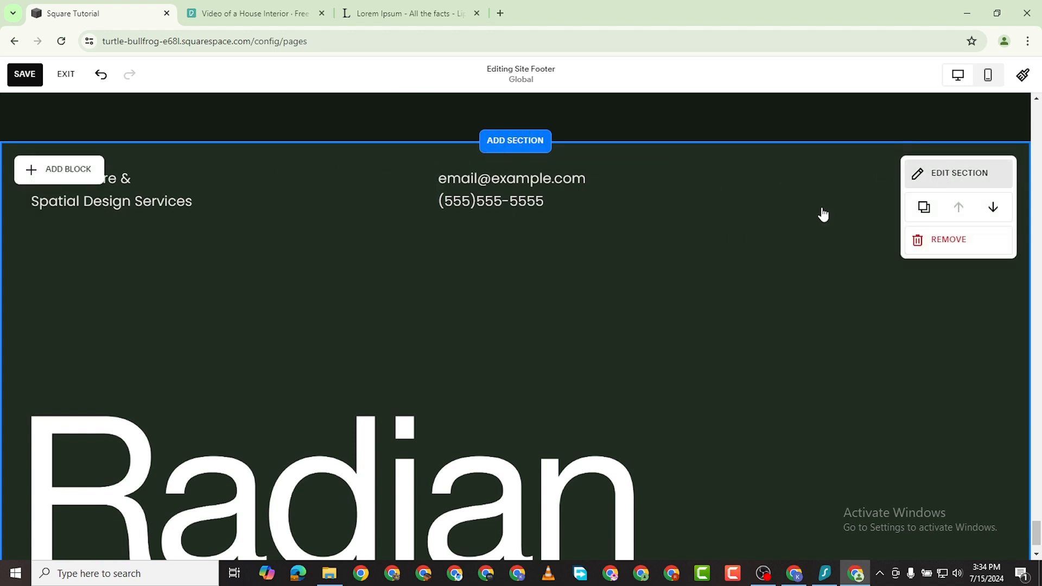
{"action": "left_click", "coordinate": [899, 256]}
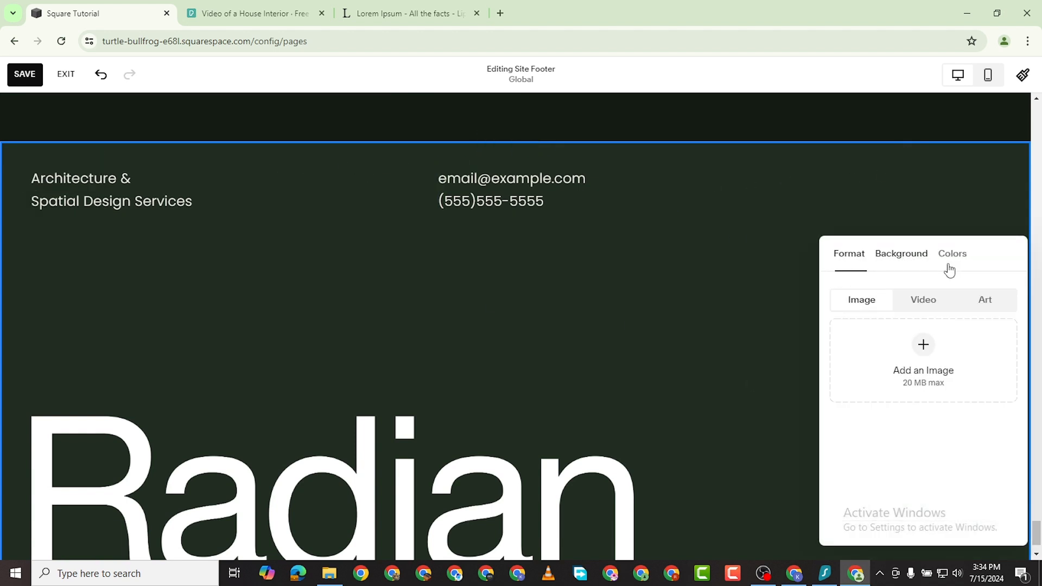
{"action": "left_click", "coordinate": [956, 261]}
{"action": "scroll", "coordinate": [944, 434], "scroll_direction": "down", "scroll_amount": 2}
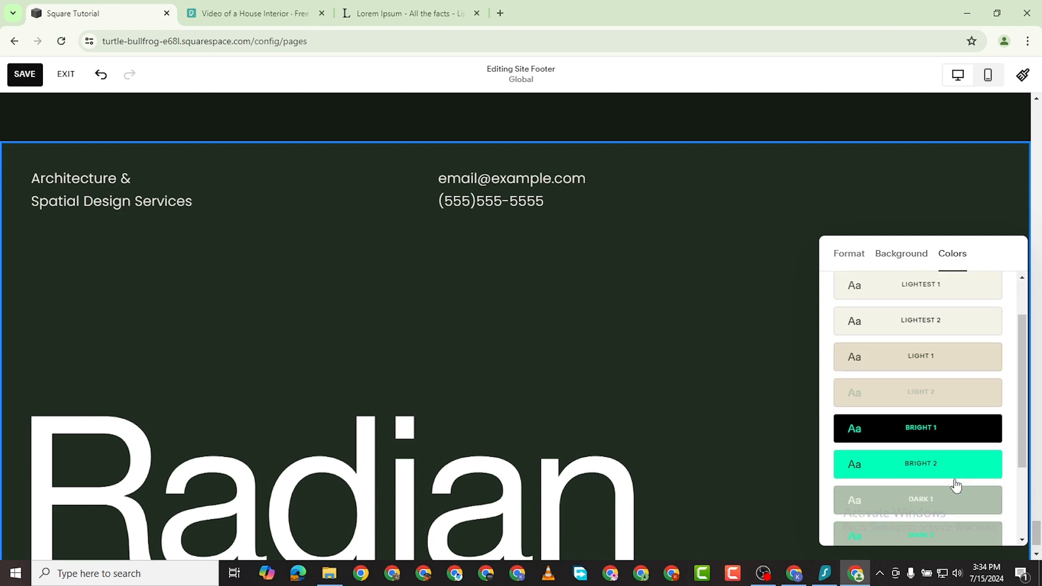
{"action": "left_click", "coordinate": [941, 456]}
{"action": "scroll", "coordinate": [582, 412], "scroll_direction": "down", "scroll_amount": 1}
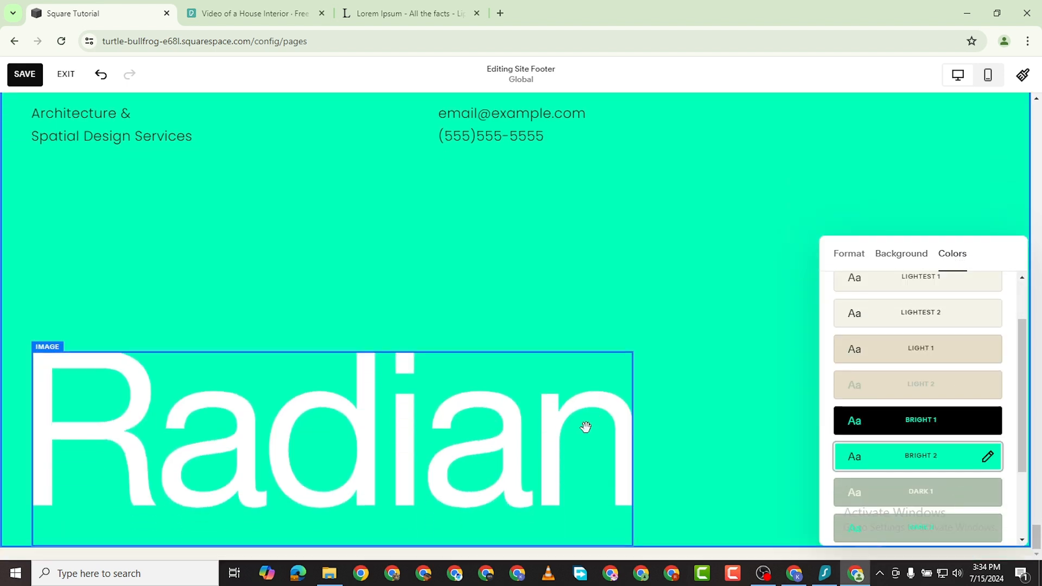
Check the content settings of the footer's Radian logo image and close them
{"action": "left_click", "coordinate": [505, 384]}
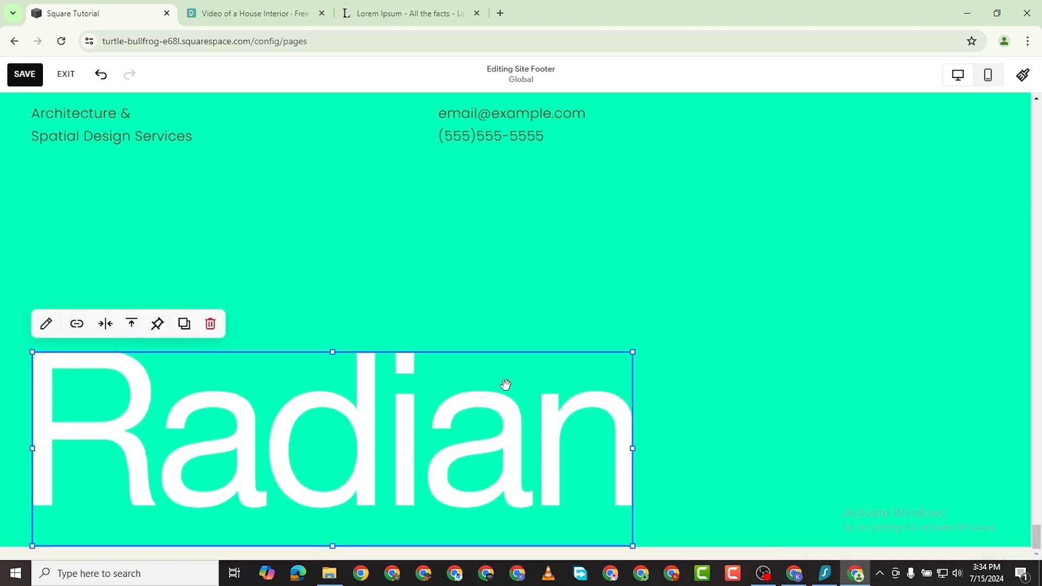
{"action": "left_click", "coordinate": [46, 324]}
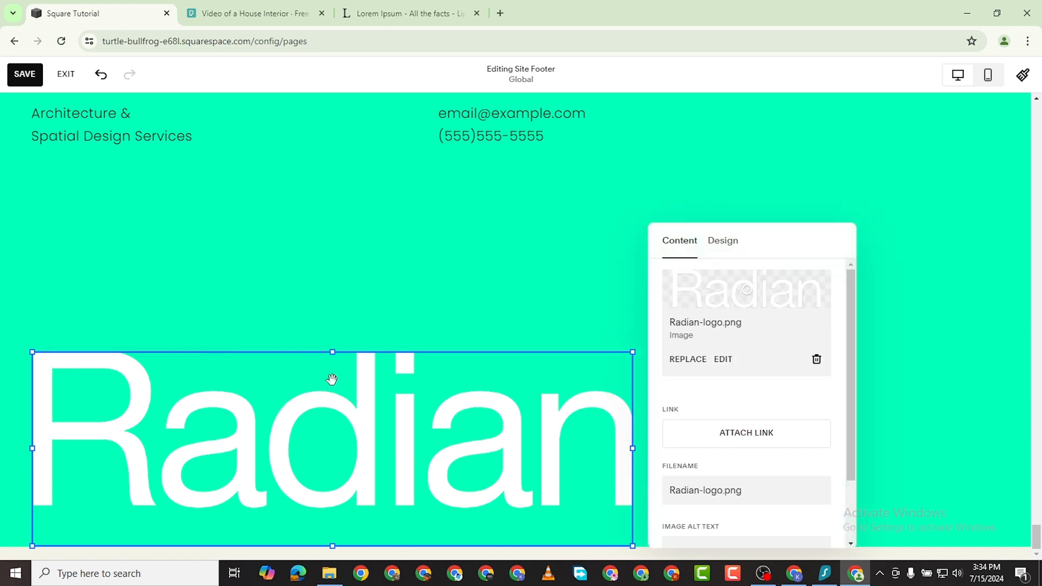
{"action": "scroll", "coordinate": [380, 199], "scroll_direction": "up", "scroll_amount": 4}
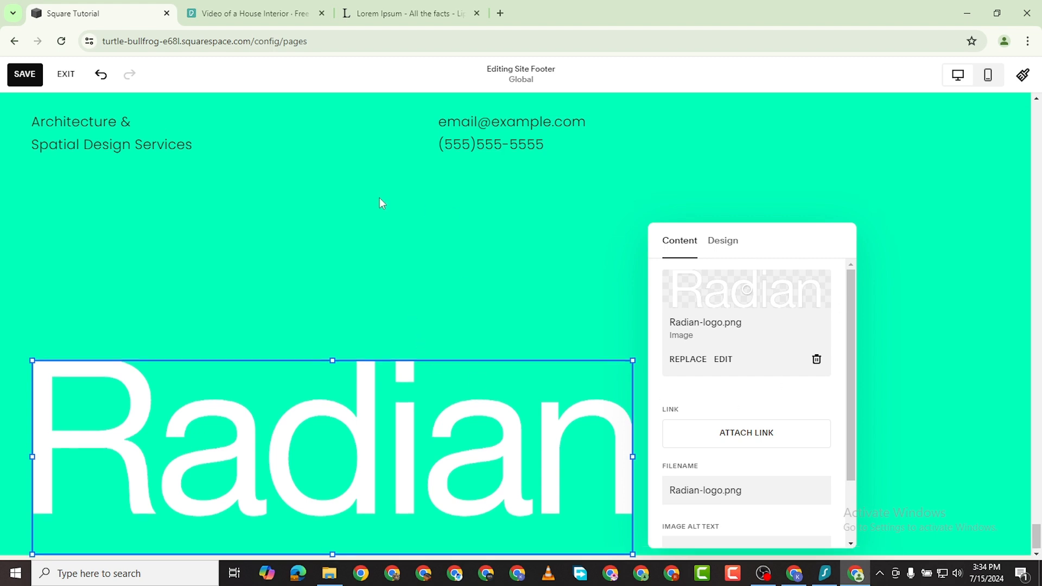
{"action": "left_click", "coordinate": [60, 307]}
{"action": "scroll", "coordinate": [216, 433], "scroll_direction": "down", "scroll_amount": 2}
{"action": "scroll", "coordinate": [216, 433], "scroll_direction": "down", "scroll_amount": 2}
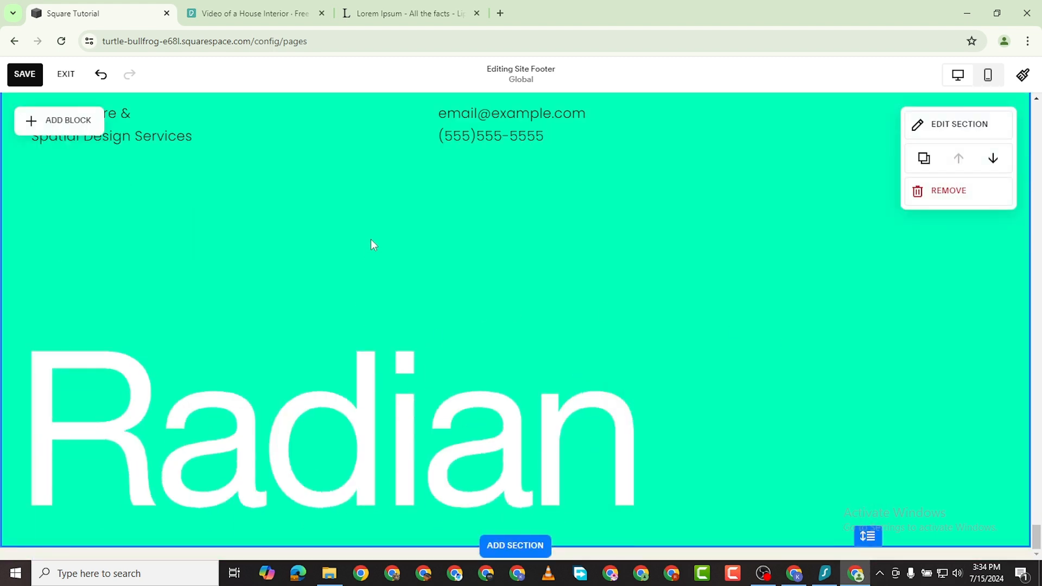
Move the Radian logo image up in the footer to sit directly beneath the text blocks
{"action": "left_click", "coordinate": [433, 363]}
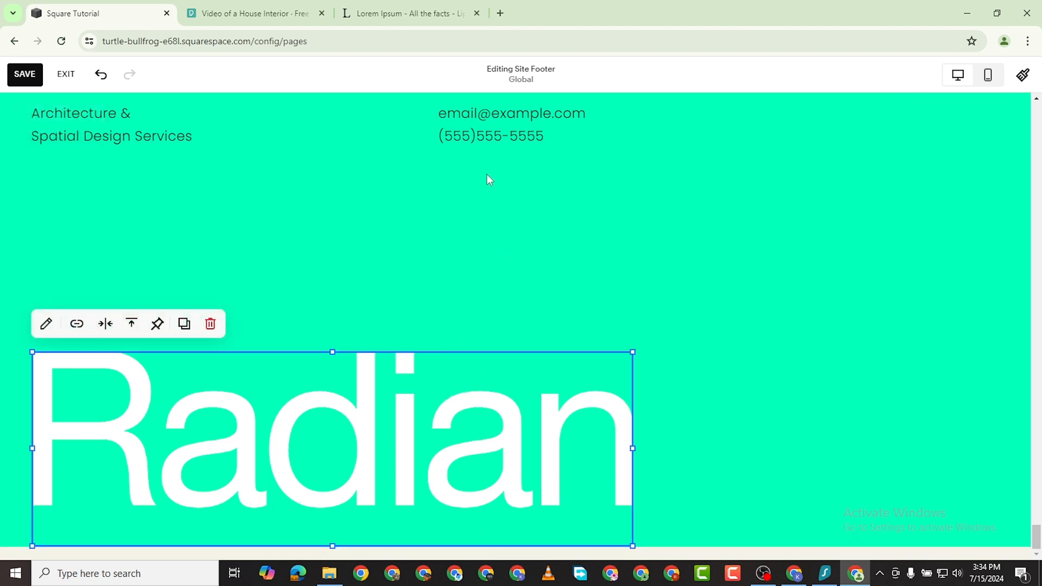
{"action": "scroll", "coordinate": [487, 347], "scroll_direction": "up", "scroll_amount": 3}
{"action": "scroll", "coordinate": [446, 335], "scroll_direction": "down", "scroll_amount": 3}
{"action": "scroll", "coordinate": [445, 359], "scroll_direction": "up", "scroll_amount": 2}
{"action": "scroll", "coordinate": [466, 450], "scroll_direction": "down", "scroll_amount": 3}
{"action": "left_click_drag", "start_coordinate": [470, 419], "coordinate": [465, 268]}
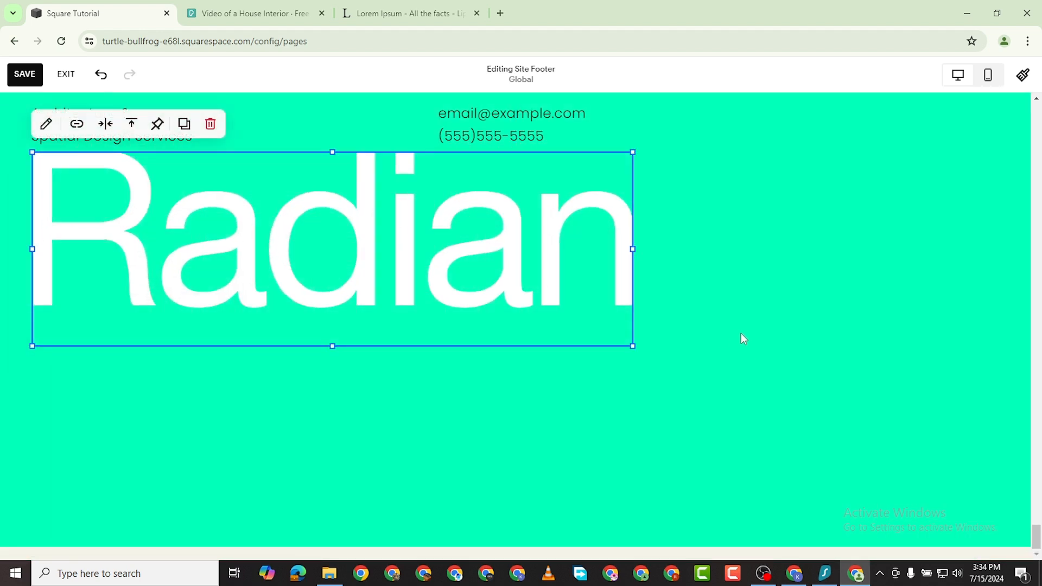
Move the footer's email and phone text block left, beside the Architecture & Spatial Design Services text
{"action": "scroll", "coordinate": [624, 388], "scroll_direction": "up", "scroll_amount": 2}
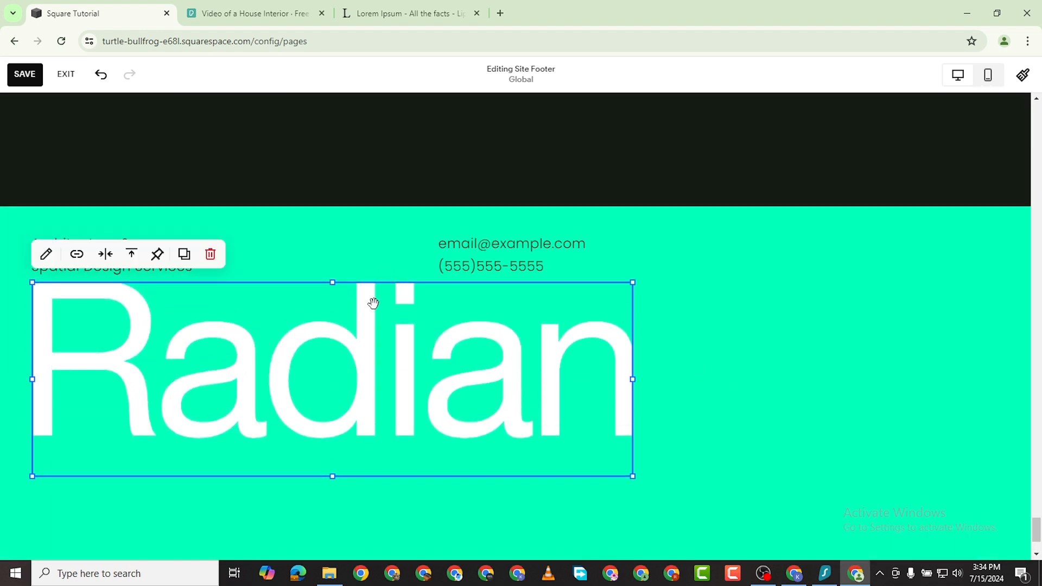
{"action": "left_click", "coordinate": [458, 262]}
{"action": "left_click", "coordinate": [765, 314]}
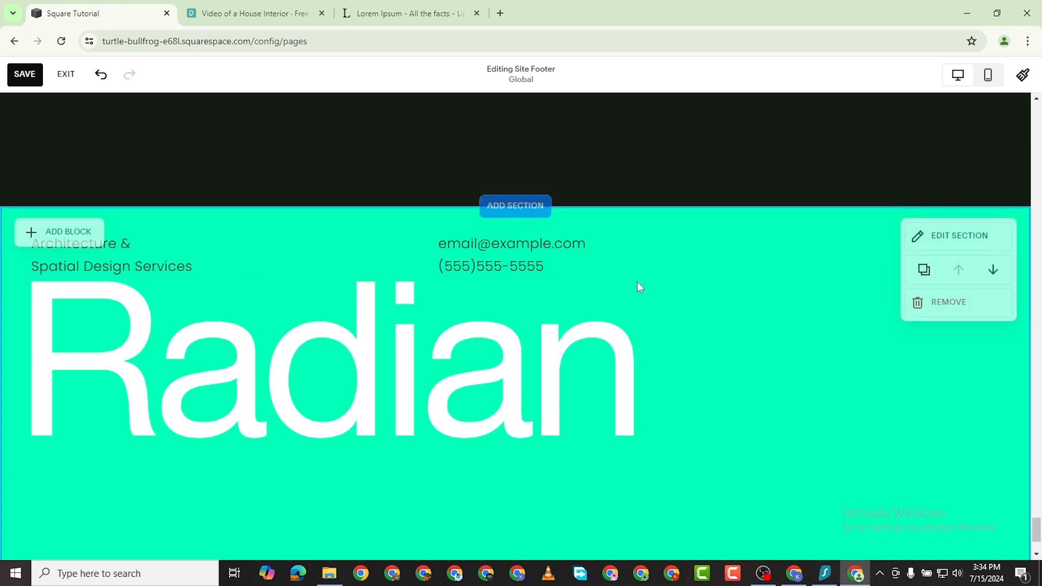
{"action": "left_click_drag", "start_coordinate": [507, 259], "coordinate": [307, 261]}
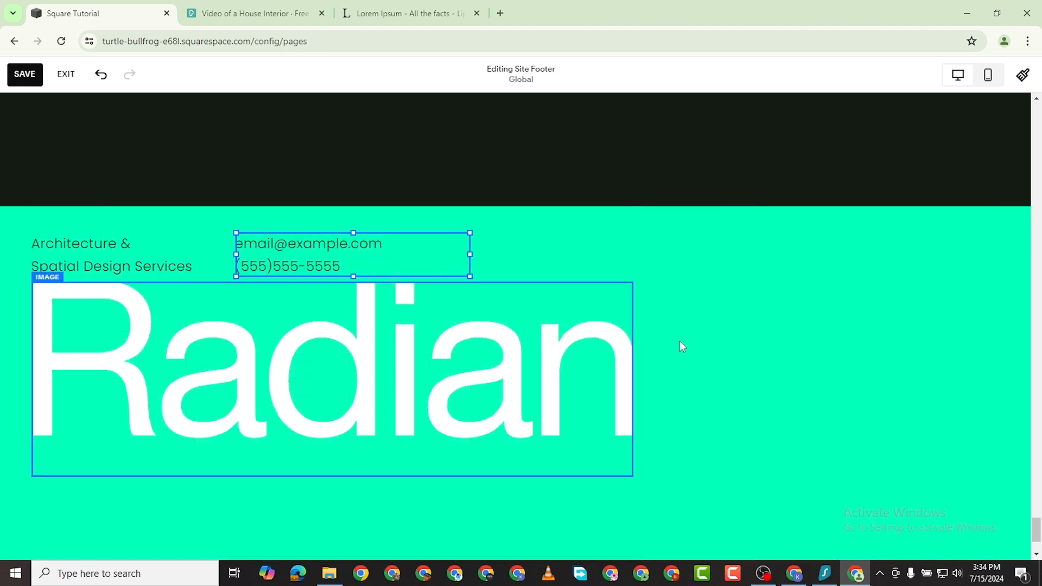
Move the Radian logo image to the right side of the footer, level with the two text blocks
{"action": "left_click_drag", "start_coordinate": [558, 389], "coordinate": [799, 354]}
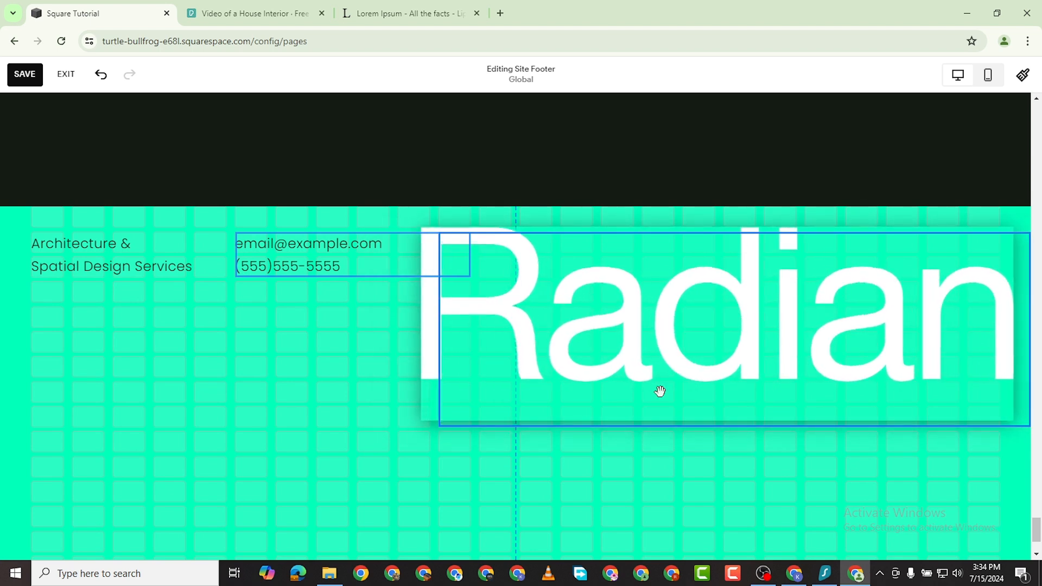
{"action": "scroll", "coordinate": [232, 383], "scroll_direction": "up", "scroll_amount": 1}
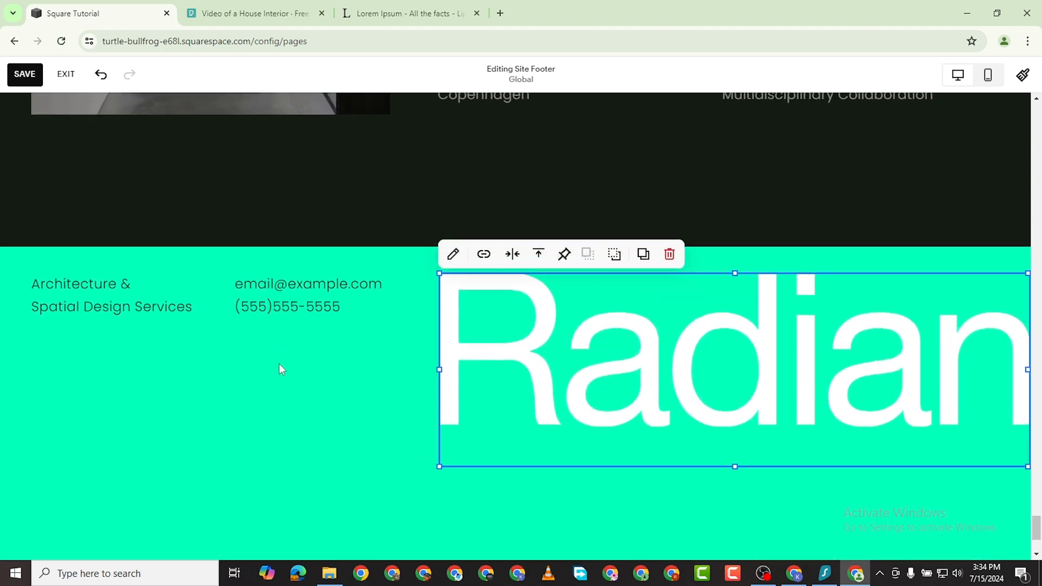
{"action": "scroll", "coordinate": [281, 367], "scroll_direction": "down", "scroll_amount": 2}
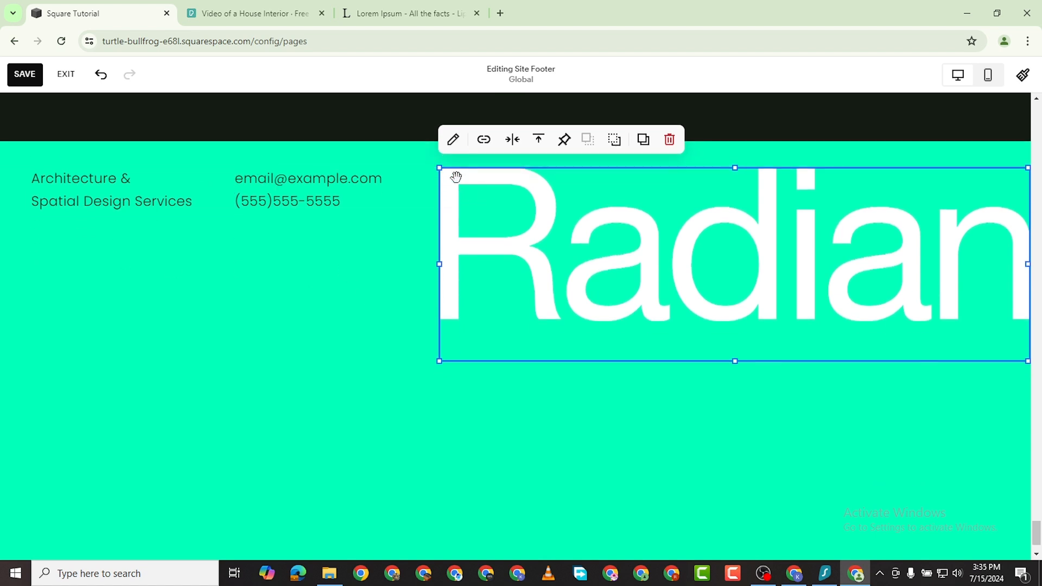
Shift the two footer text blocks and the Radian logo image down by one grid row
{"action": "left_click_drag", "start_coordinate": [98, 179], "coordinate": [93, 206]}
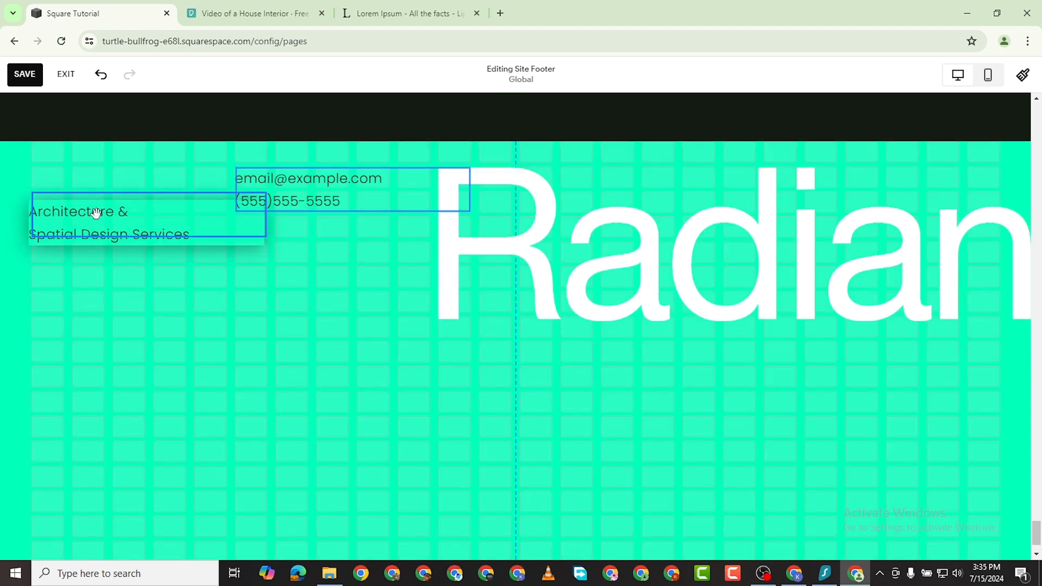
{"action": "left_click_drag", "start_coordinate": [300, 198], "coordinate": [298, 232]}
{"action": "left_click_drag", "start_coordinate": [586, 289], "coordinate": [589, 305]}
{"action": "scroll", "coordinate": [275, 444], "scroll_direction": "up", "scroll_amount": 2}
{"action": "scroll", "coordinate": [275, 444], "scroll_direction": "down", "scroll_amount": 4}
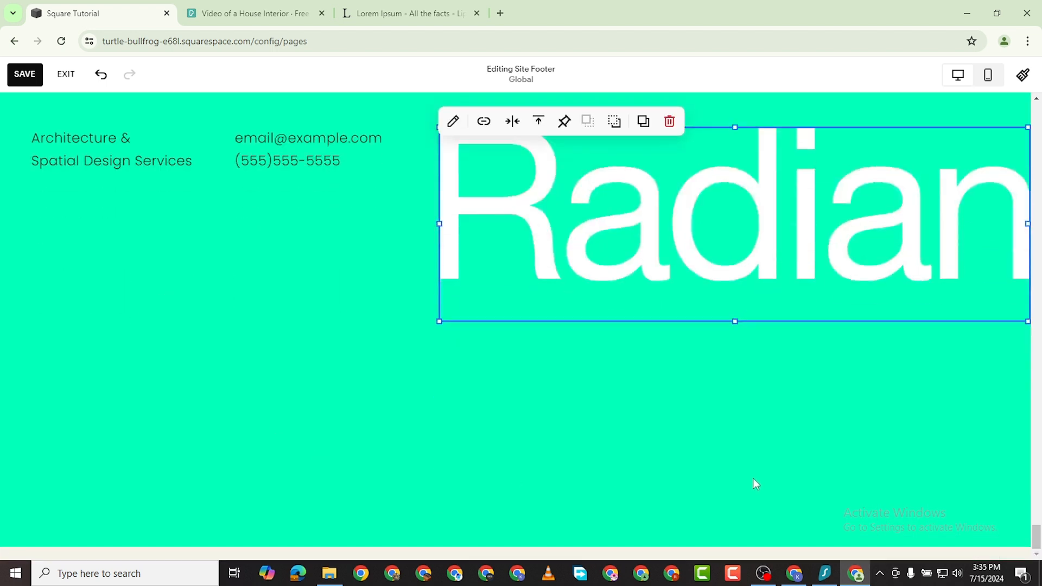
Shorten the footer section to end a little below the Radian logo image and save the footer
{"action": "left_click", "coordinate": [702, 503]}
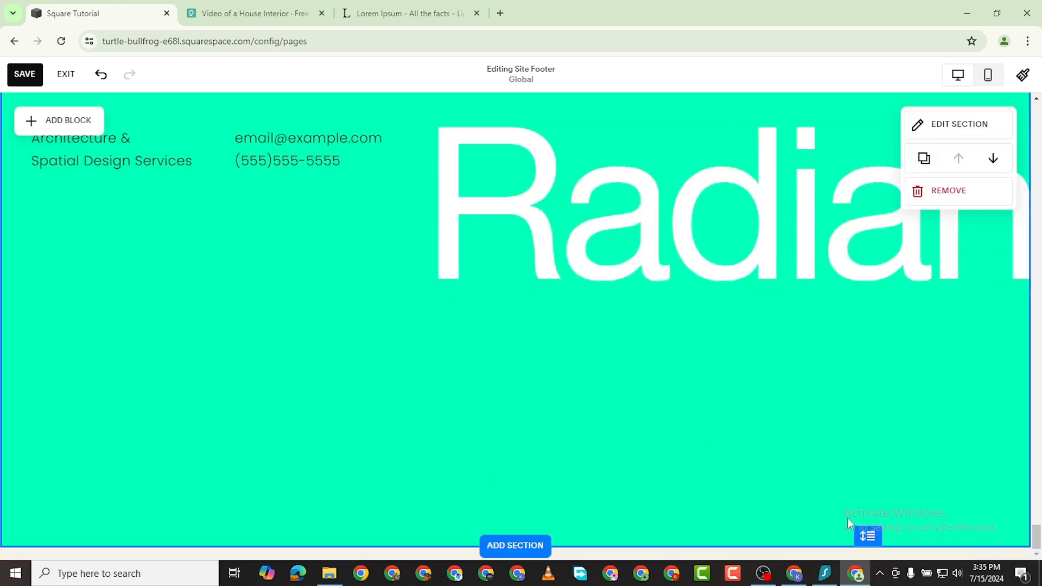
{"action": "left_click_drag", "start_coordinate": [871, 531], "coordinate": [853, 433]}
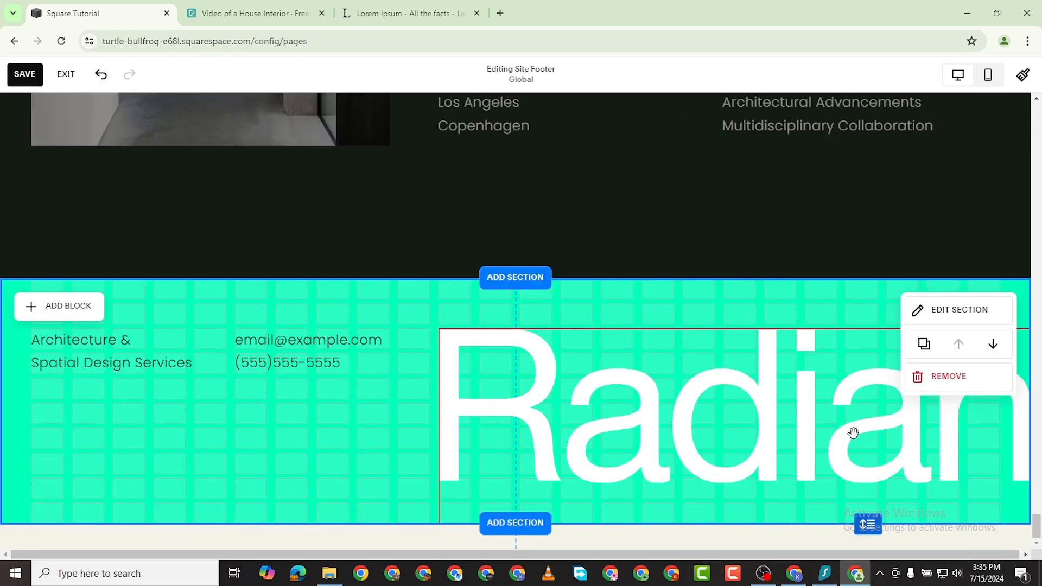
{"action": "left_click_drag", "start_coordinate": [854, 475], "coordinate": [862, 532]}
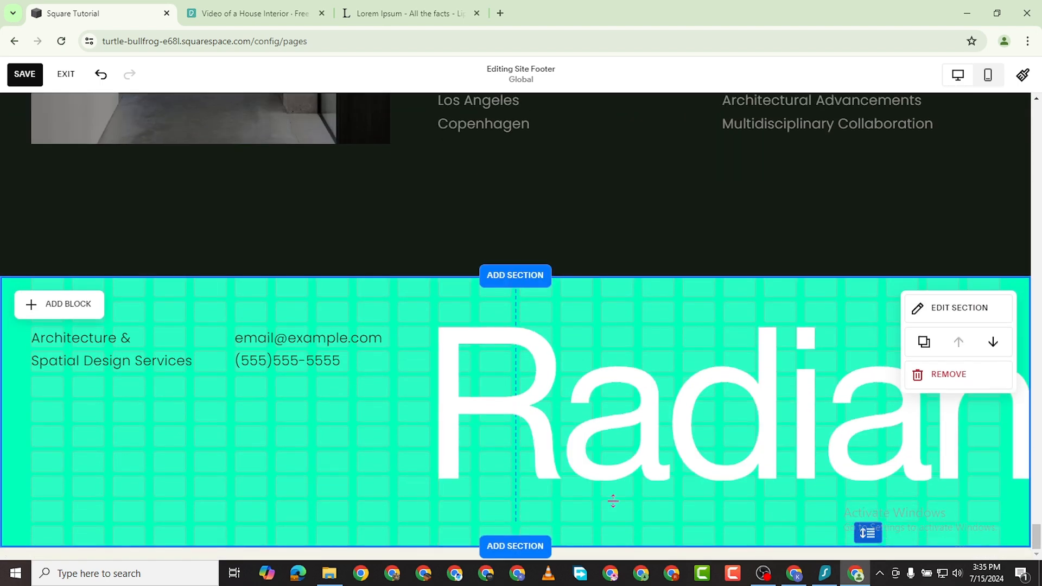
{"action": "scroll", "coordinate": [548, 437], "scroll_direction": "up", "scroll_amount": 2}
{"action": "scroll", "coordinate": [551, 436], "scroll_direction": "down", "scroll_amount": 3}
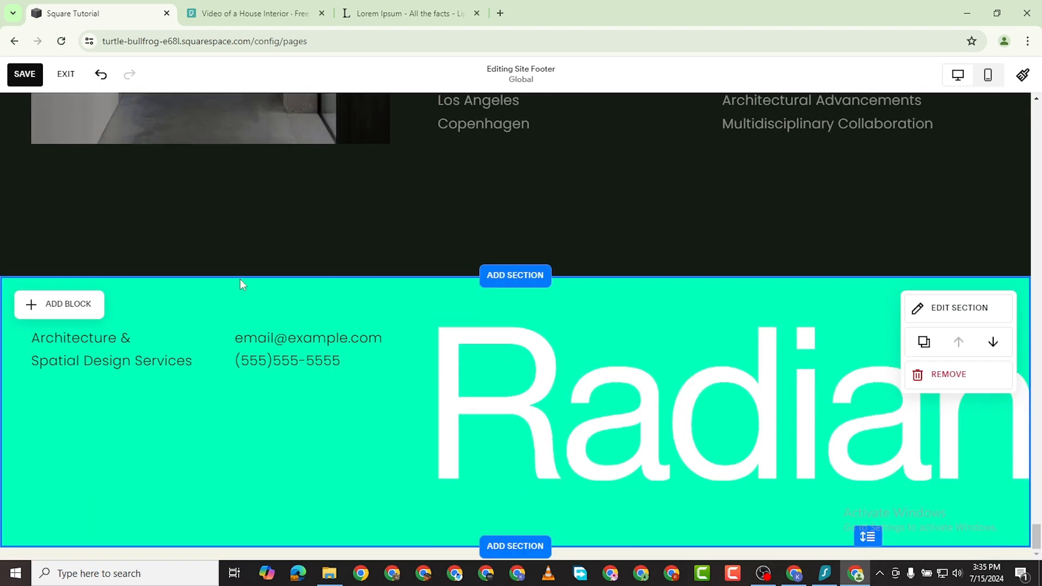
{"action": "scroll", "coordinate": [770, 325], "scroll_direction": "up", "scroll_amount": 3}
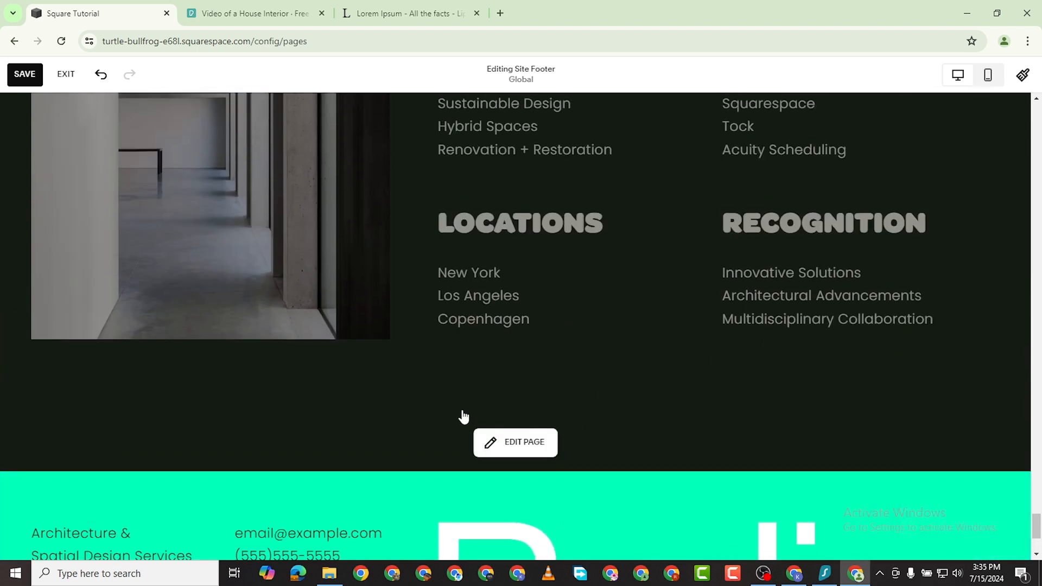
{"action": "left_click", "coordinate": [27, 75]}
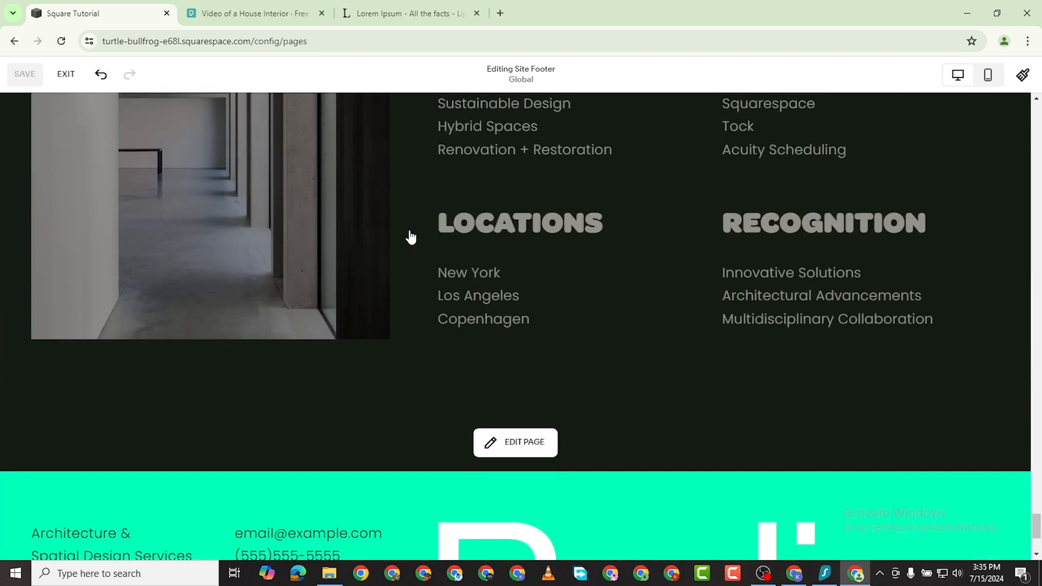
Add an image block to the footer section
{"action": "scroll", "coordinate": [409, 235], "scroll_direction": "up", "scroll_amount": 7}
{"action": "scroll", "coordinate": [524, 231], "scroll_direction": "down", "scroll_amount": 9}
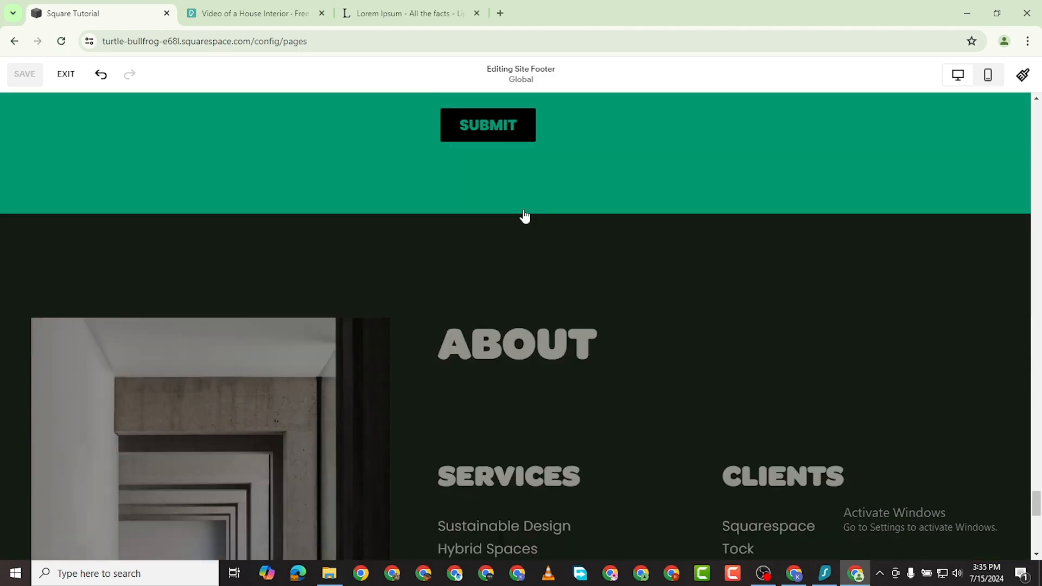
{"action": "scroll", "coordinate": [463, 279], "scroll_direction": "up", "scroll_amount": 7}
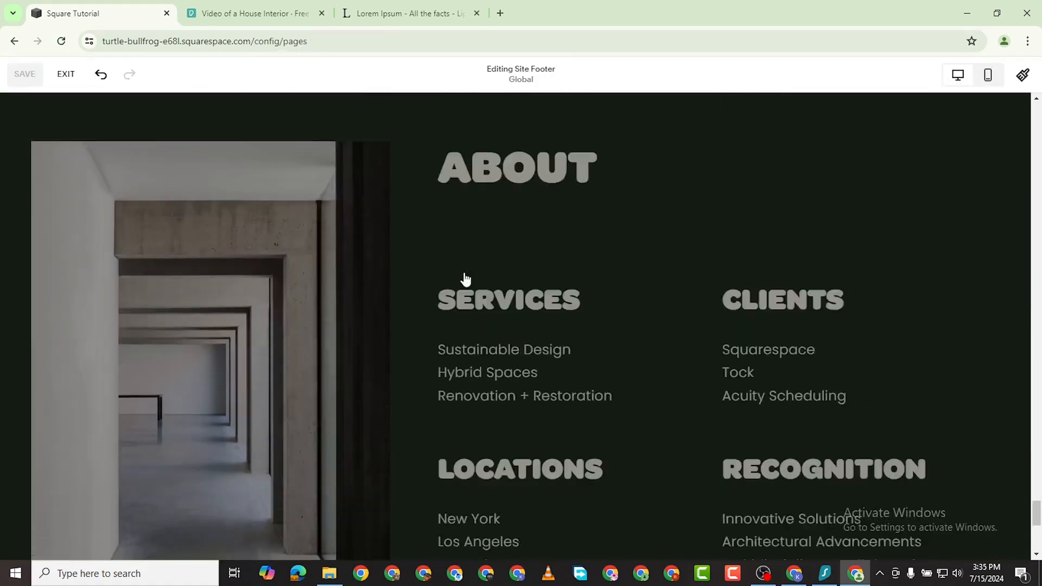
{"action": "scroll", "coordinate": [447, 363], "scroll_direction": "down", "scroll_amount": 8}
{"action": "mouse_move", "coordinate": [736, 331]}
{"action": "scroll", "coordinate": [651, 327], "scroll_direction": "up", "scroll_amount": 1}
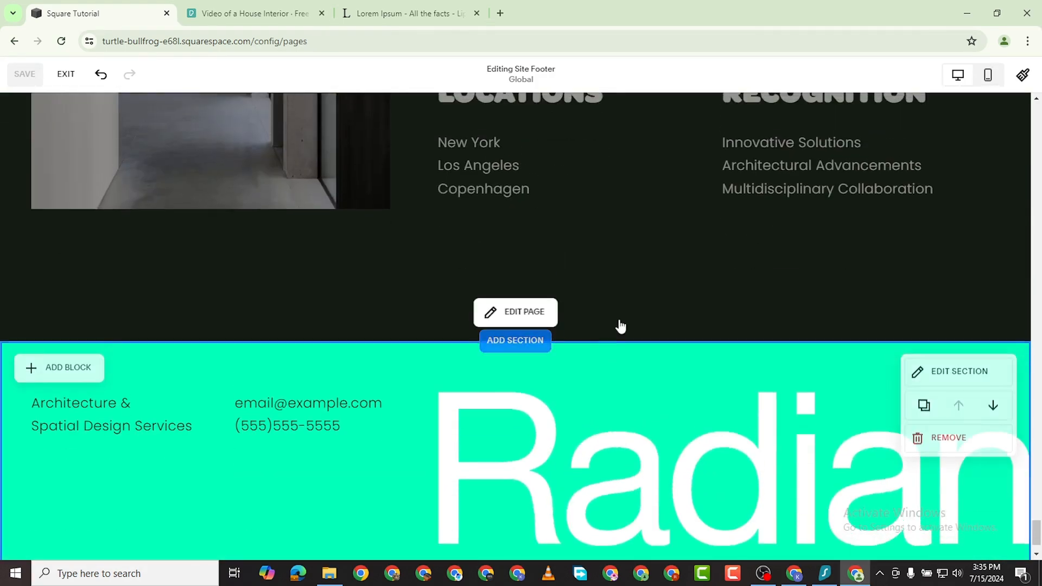
{"action": "scroll", "coordinate": [380, 402], "scroll_direction": "down", "scroll_amount": 1}
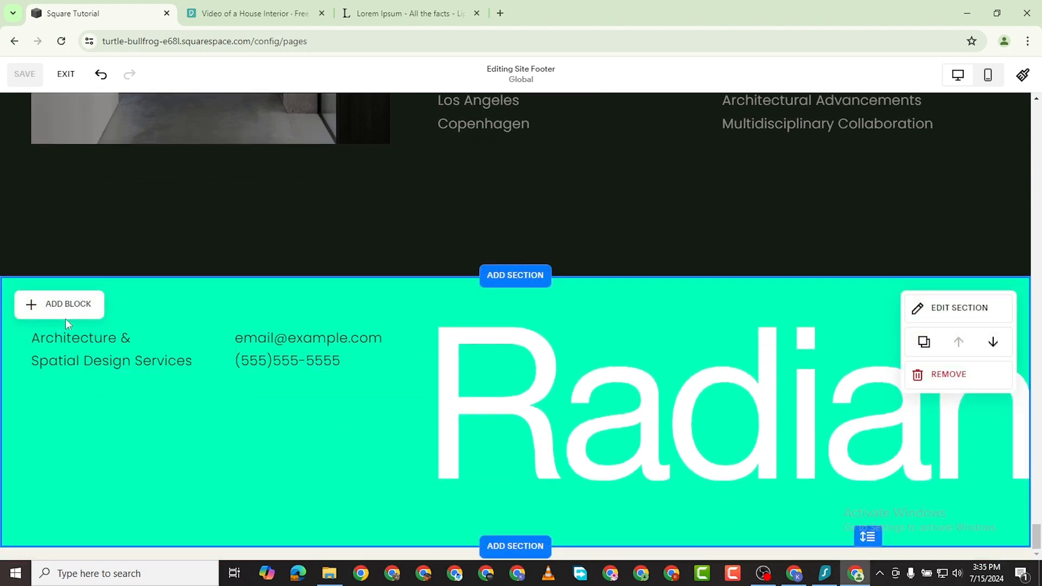
{"action": "left_click", "coordinate": [92, 307]}
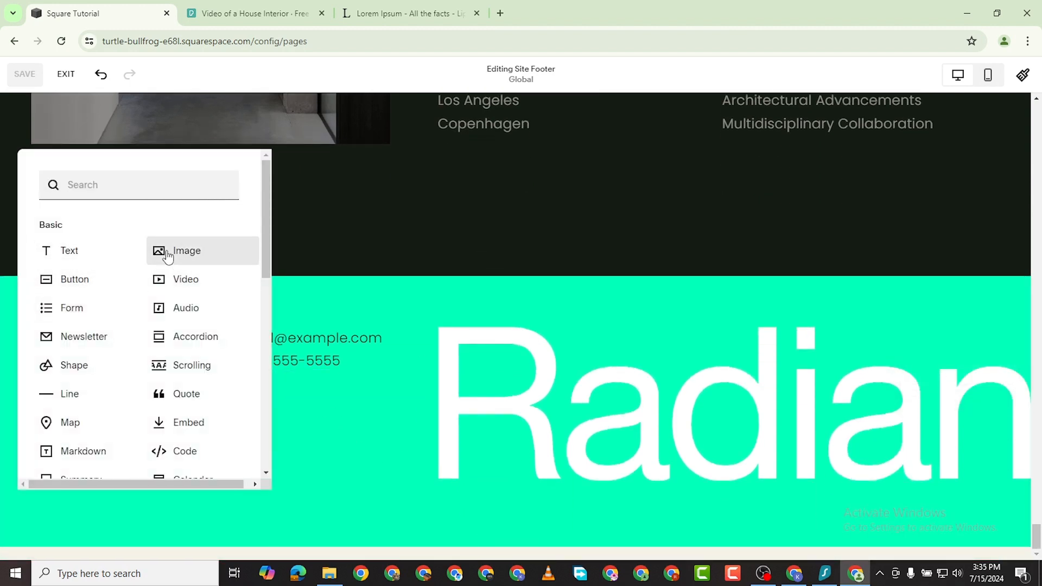
{"action": "left_click", "coordinate": [167, 254]}
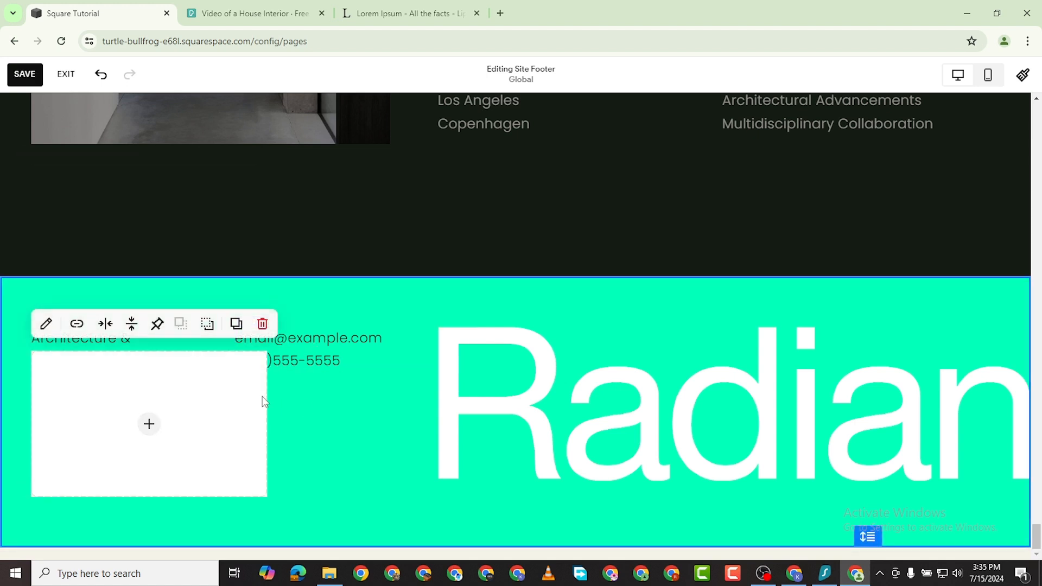
Move the empty footer image block down so it sits directly beneath the "Architecture & Spatial Design Services" text
{"action": "scroll", "coordinate": [249, 454], "scroll_direction": "up", "scroll_amount": 2}
{"action": "scroll", "coordinate": [272, 454], "scroll_direction": "down", "scroll_amount": 2}
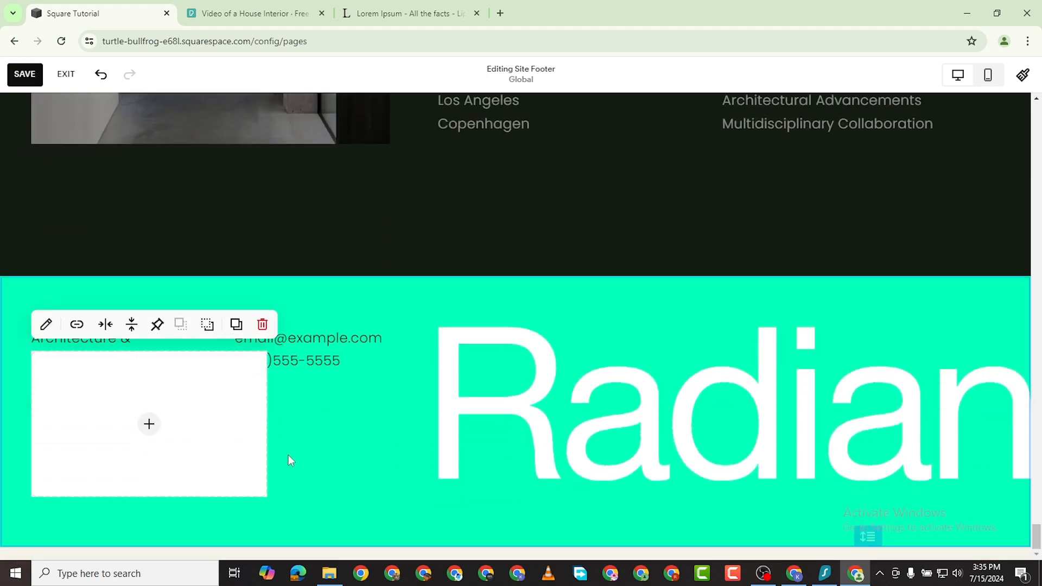
{"action": "left_click", "coordinate": [348, 431]}
{"action": "left_click_drag", "start_coordinate": [126, 419], "coordinate": [125, 456]}
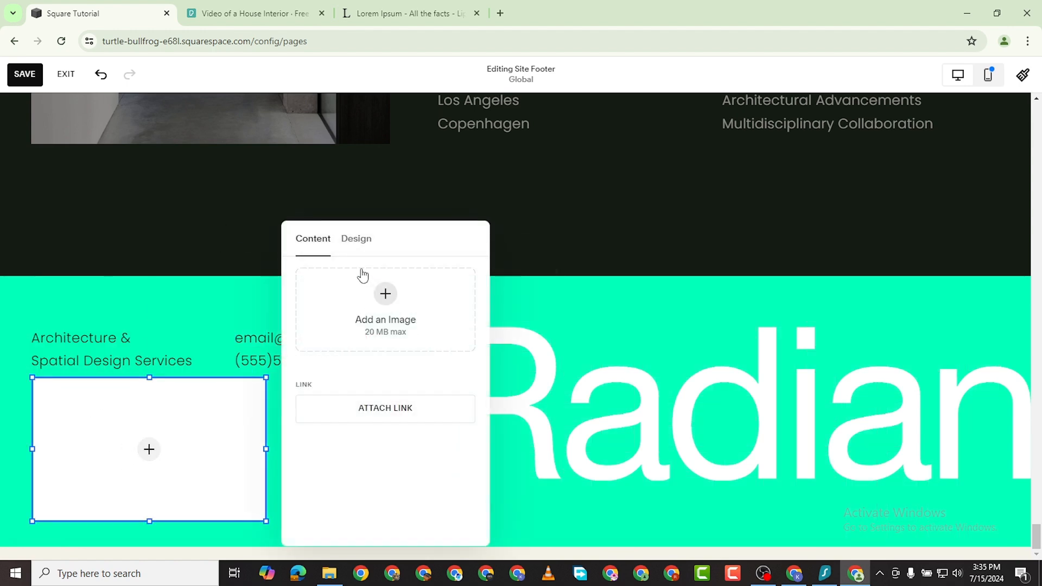
Fill the footer image block with pexels-pixabay-276724.jpg from the image library
{"action": "left_click", "coordinate": [402, 306]}
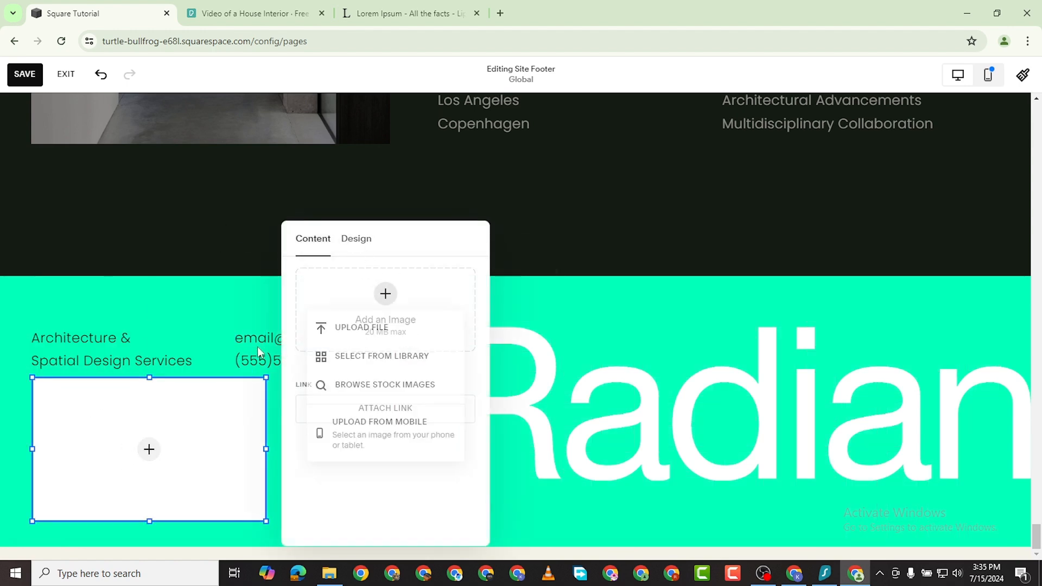
{"action": "left_click", "coordinate": [374, 357]}
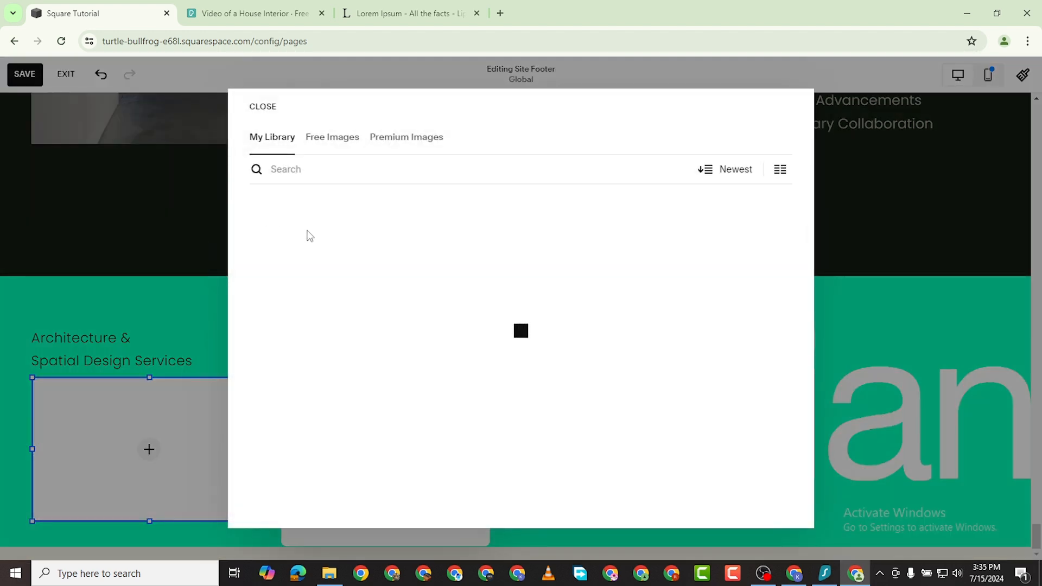
{"action": "left_click", "coordinate": [310, 237]}
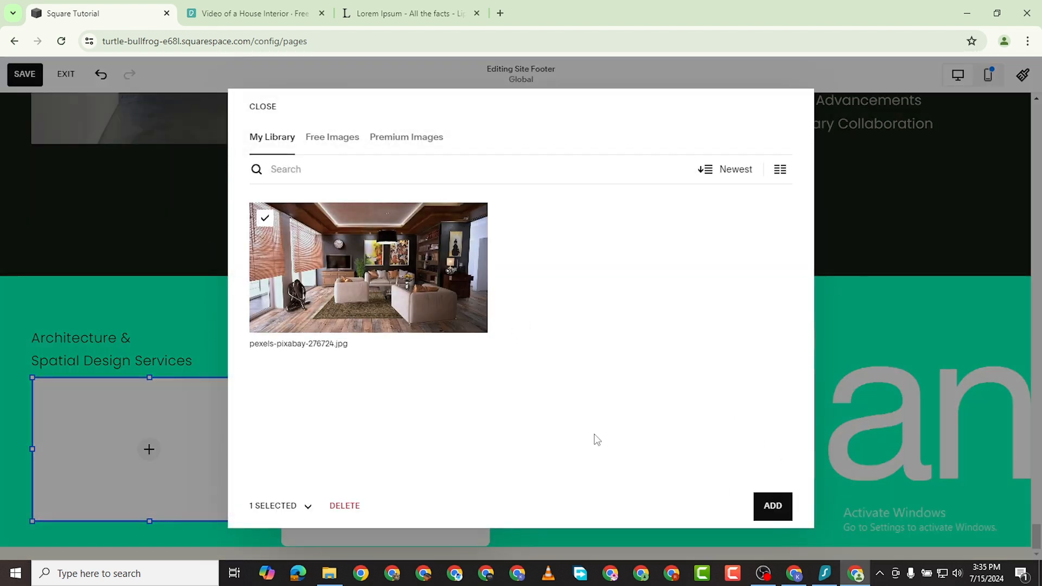
{"action": "left_click", "coordinate": [769, 505]}
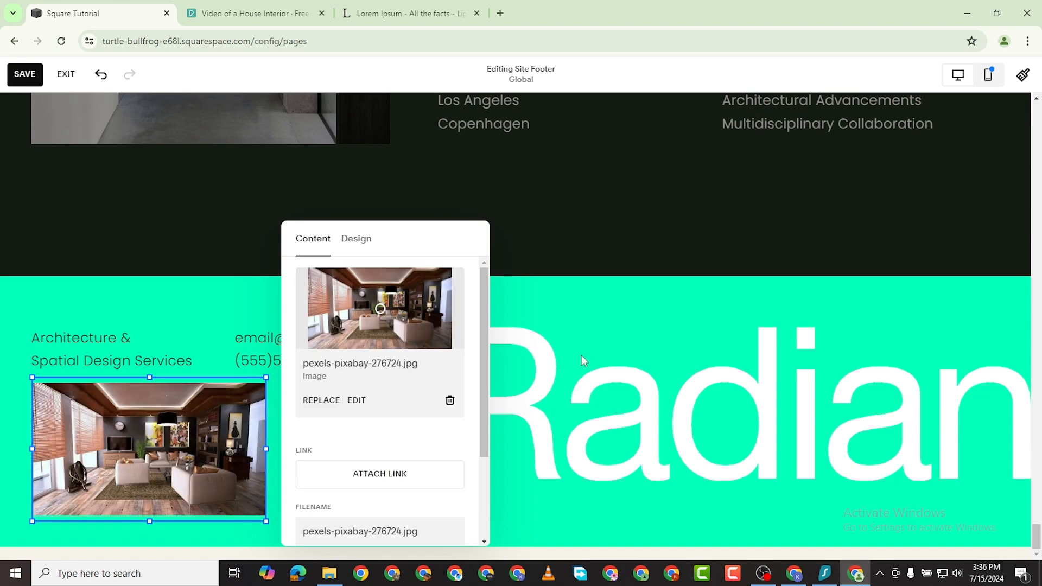
{"action": "left_click", "coordinate": [640, 415]}
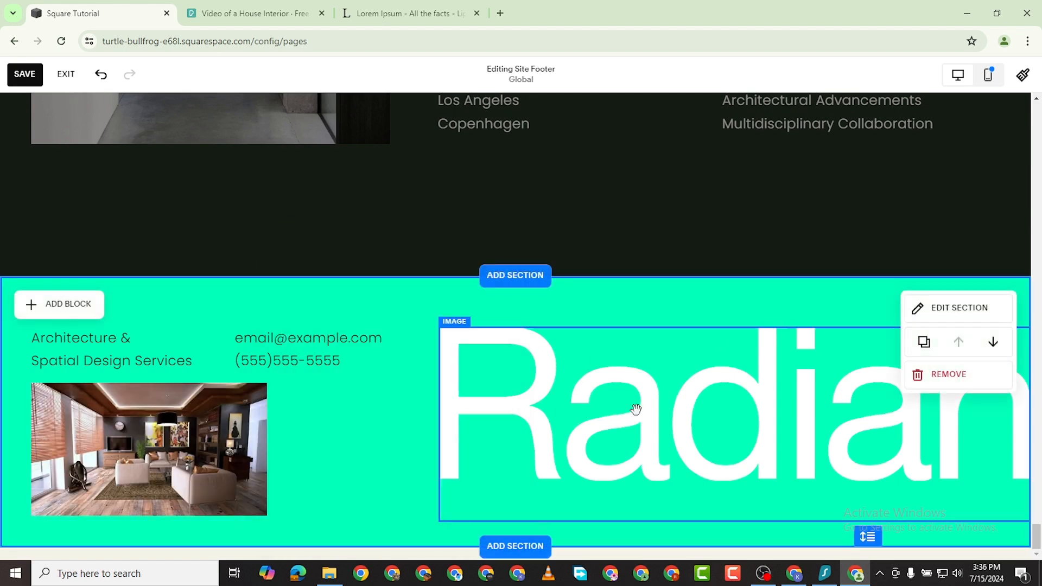
Move the Radian logo image down one grid row and shorten its frame by one row at the lower edge
{"action": "scroll", "coordinate": [704, 412], "scroll_direction": "up", "scroll_amount": 2}
{"action": "scroll", "coordinate": [704, 413], "scroll_direction": "down", "scroll_amount": 2}
{"action": "left_click", "coordinate": [643, 416]}
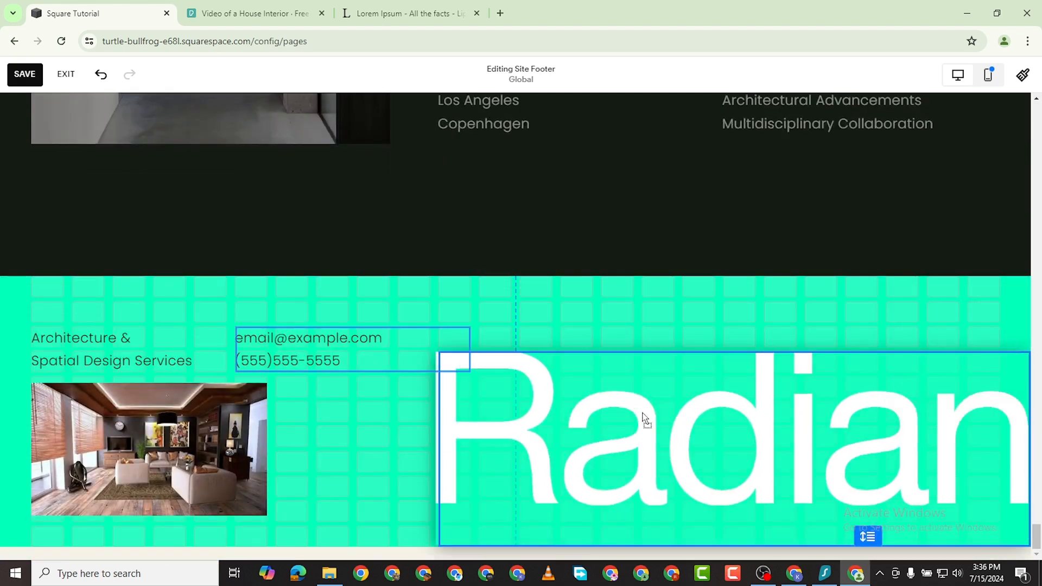
{"action": "left_click_drag", "start_coordinate": [644, 418], "coordinate": [643, 419]}
{"action": "scroll", "coordinate": [745, 414], "scroll_direction": "down", "scroll_amount": 1}
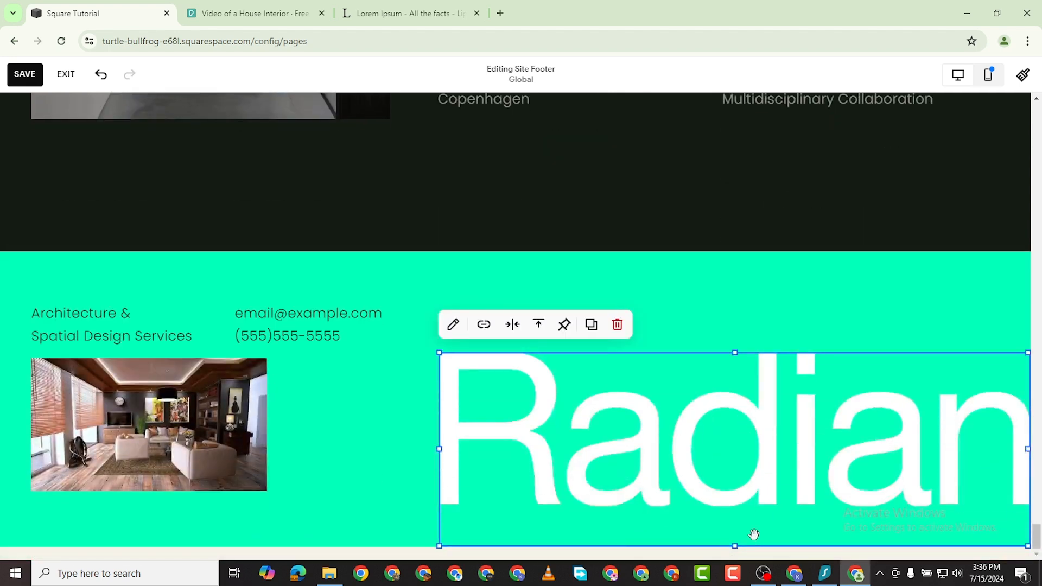
{"action": "left_click_drag", "start_coordinate": [736, 544], "coordinate": [734, 509]}
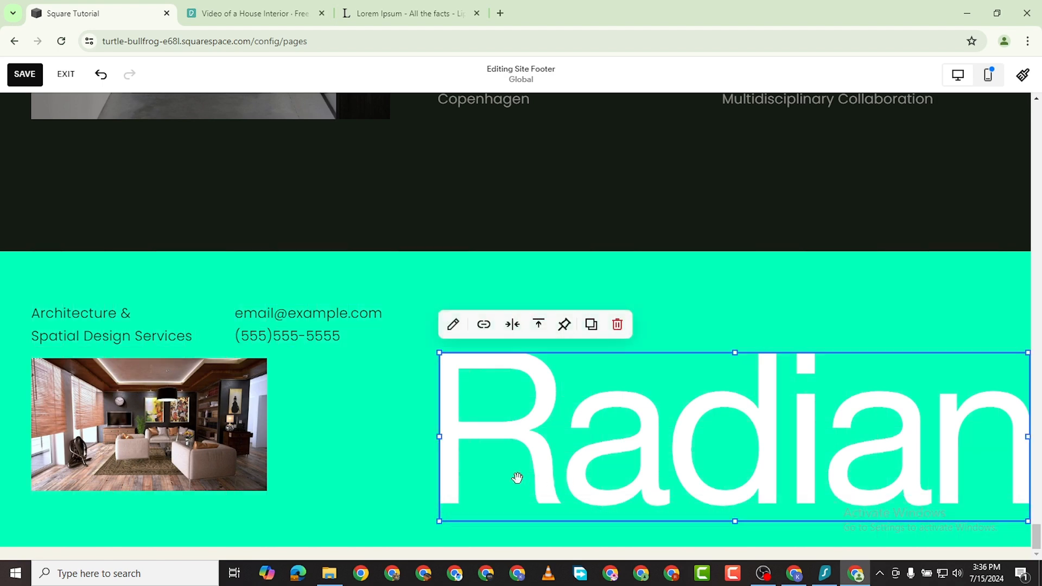
{"action": "scroll", "coordinate": [304, 405], "scroll_direction": "up", "scroll_amount": 1}
{"action": "scroll", "coordinate": [293, 411], "scroll_direction": "down", "scroll_amount": 1}
{"action": "left_click", "coordinate": [828, 536]}
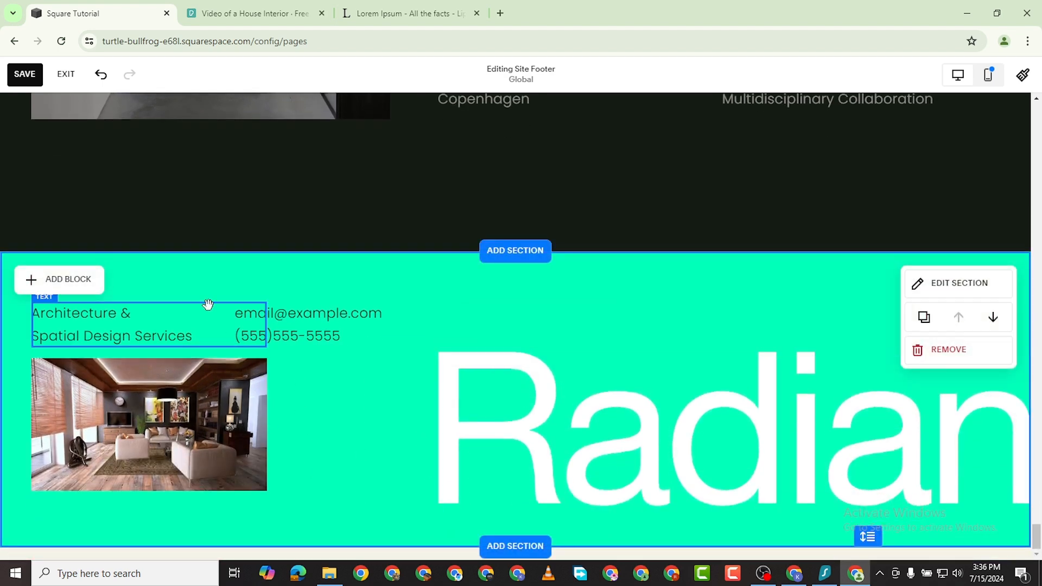
Make both lines of the "Architecture & Spatial Design Services" footer text bold
{"action": "triple_click", "coordinate": [168, 325]}
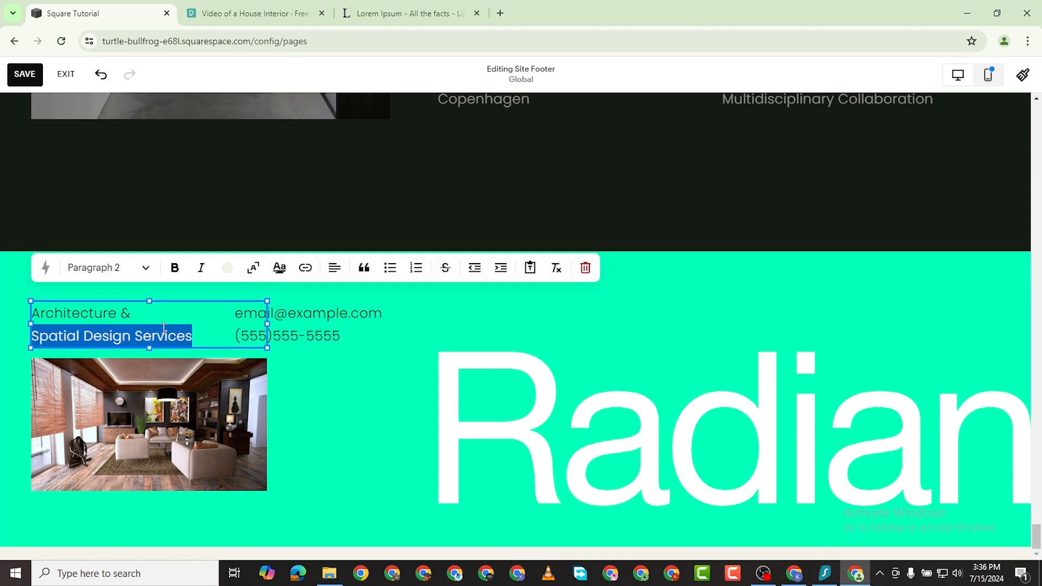
{"action": "left_click", "coordinate": [202, 332]}
{"action": "left_click_drag", "start_coordinate": [201, 331], "coordinate": [30, 315]}
{"action": "left_click", "coordinate": [174, 268]}
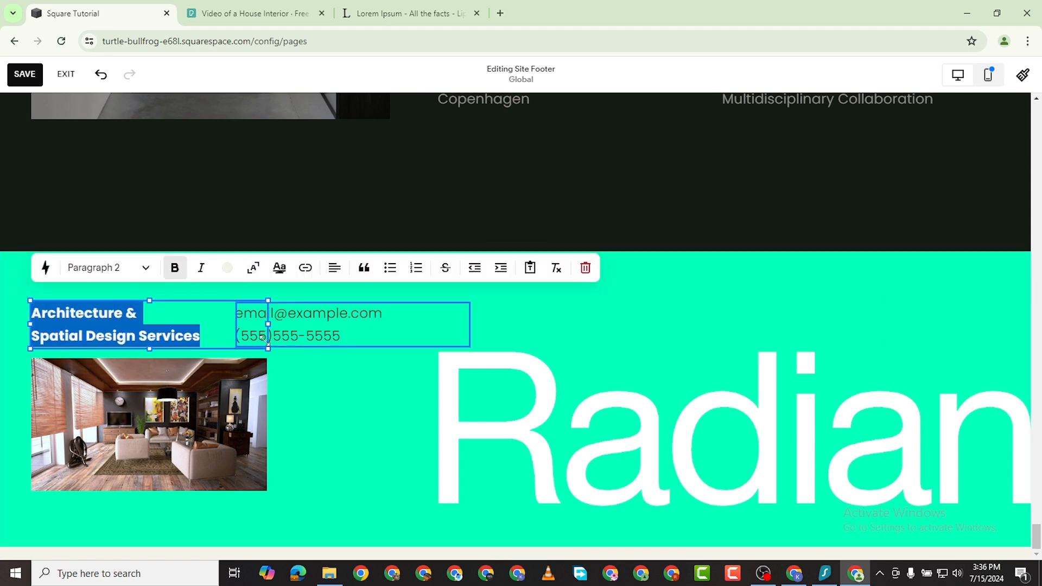
Make the e-mail and phone lines of the footer's contact text bold
{"action": "left_click", "coordinate": [330, 330]}
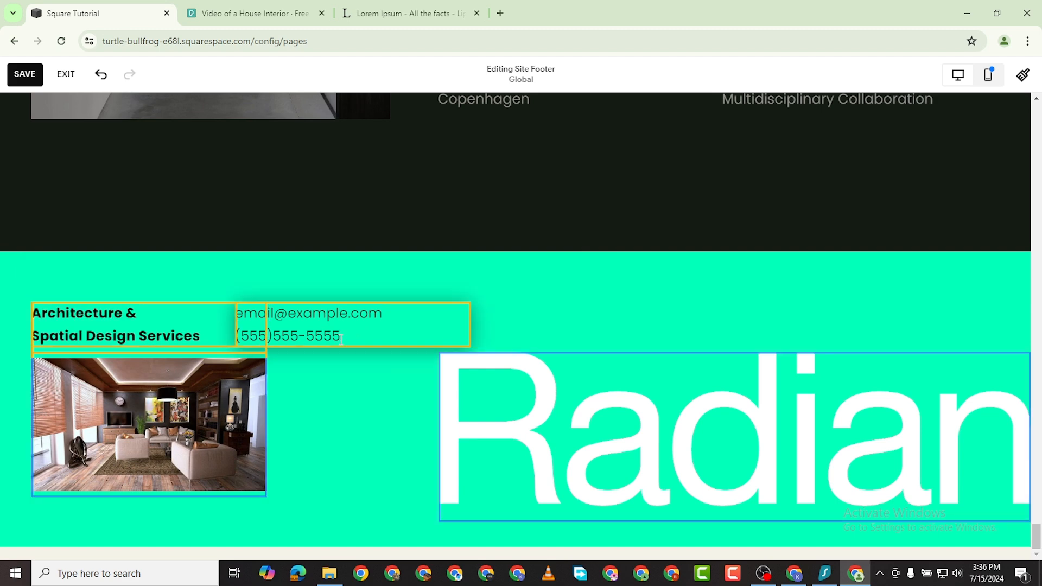
{"action": "left_click", "coordinate": [343, 332]}
{"action": "left_click_drag", "start_coordinate": [342, 336], "coordinate": [234, 313]}
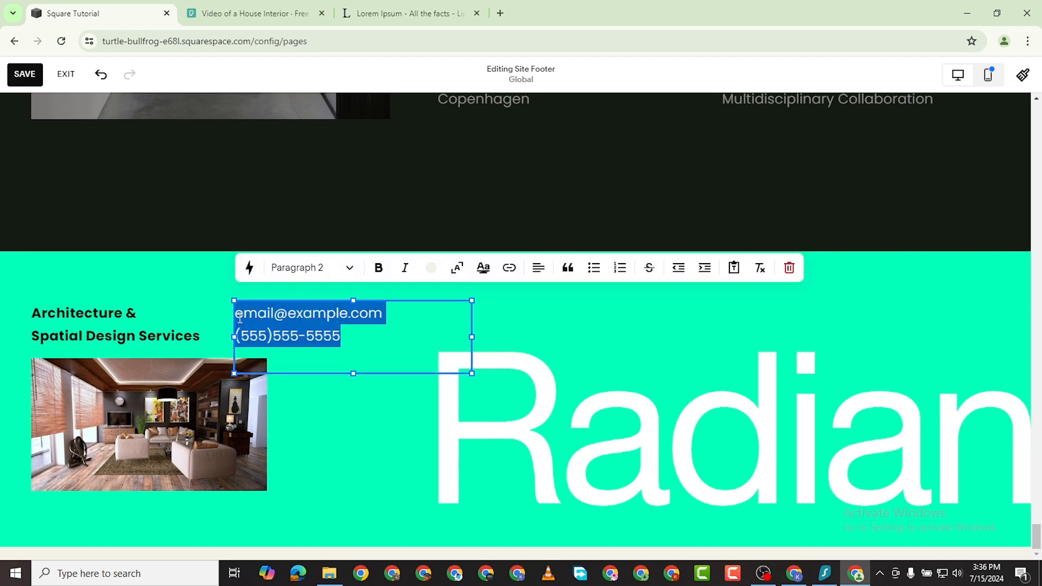
{"action": "left_click", "coordinate": [378, 267]}
{"action": "left_click", "coordinate": [383, 458]}
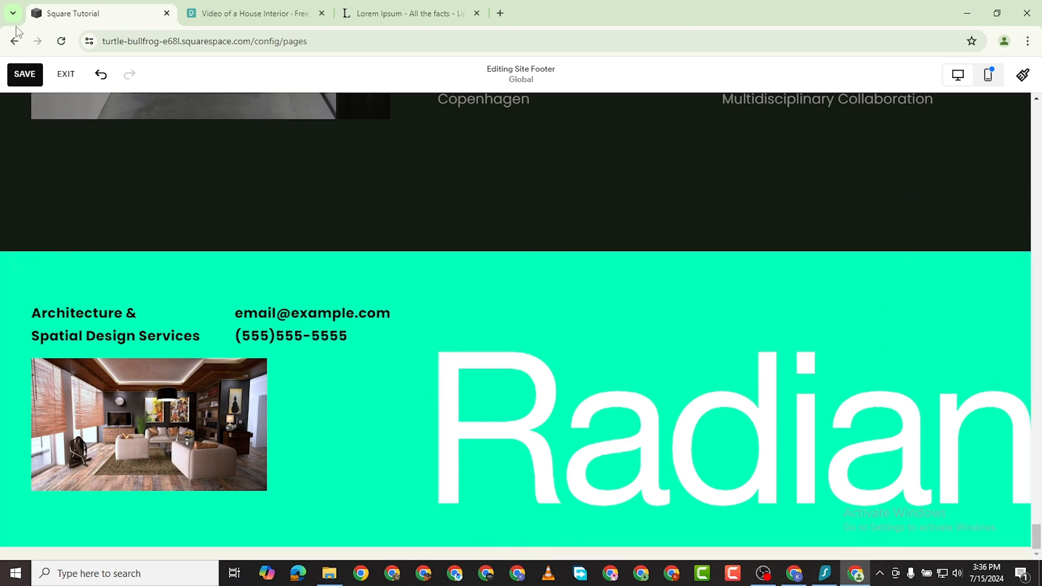
Save the footer changes, exit the footer editor and return to the site's main dashboard
{"action": "left_click", "coordinate": [24, 74]}
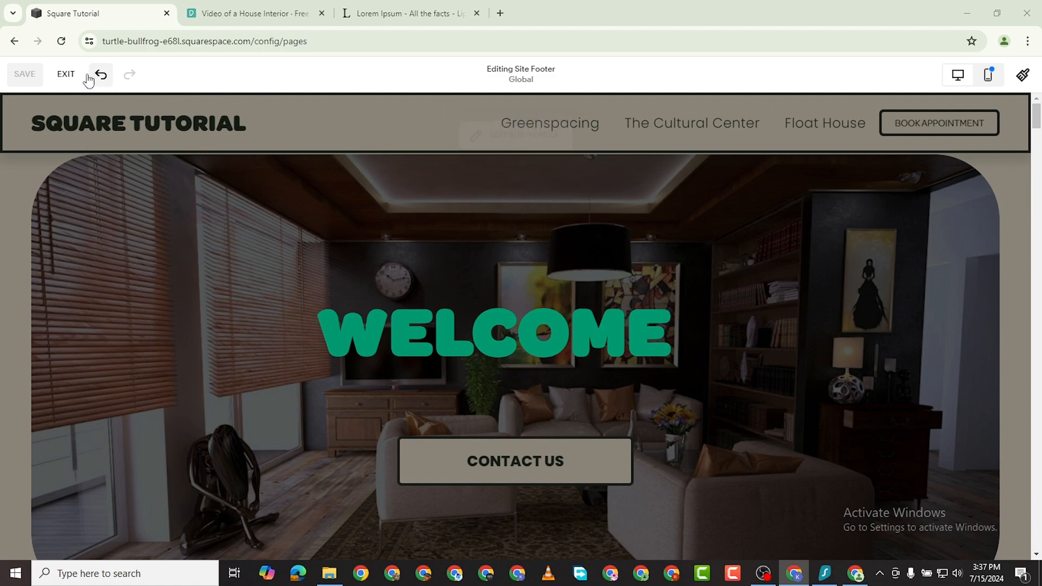
{"action": "left_click", "coordinate": [70, 76]}
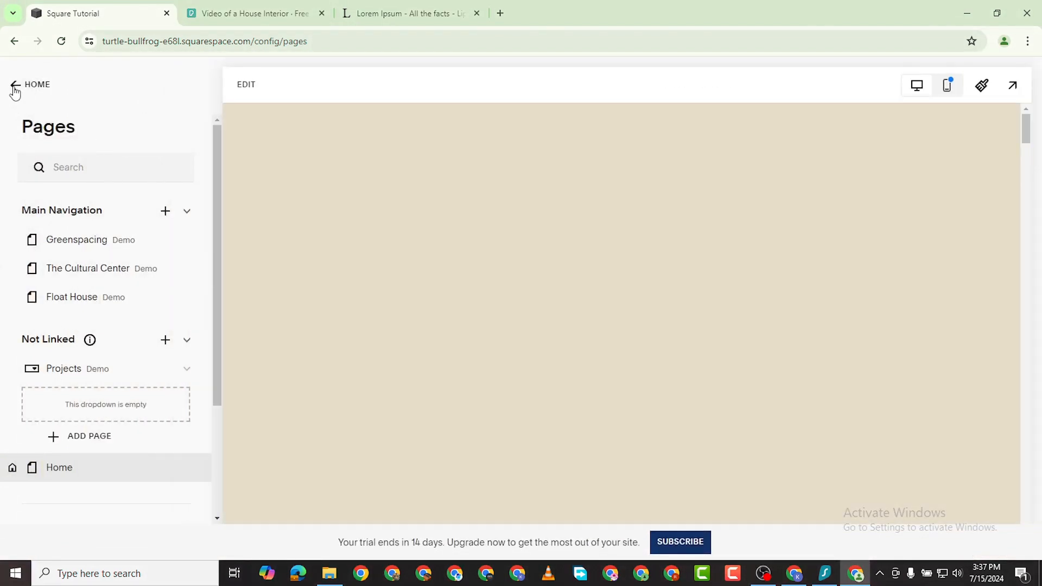
{"action": "left_click", "coordinate": [15, 87]}
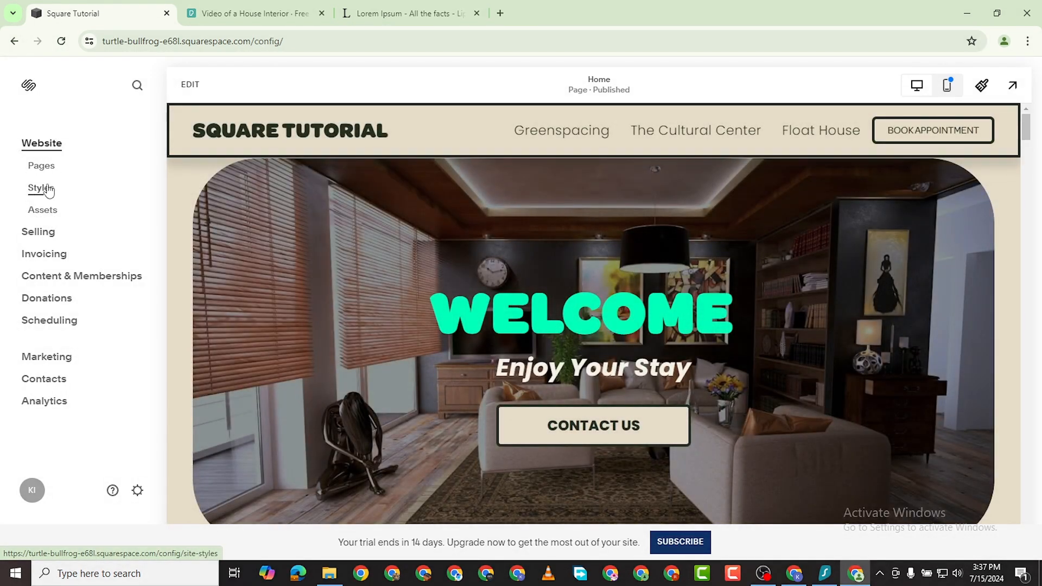
Look through the asset library's files and trash, and return to the list of site pages
{"action": "left_click", "coordinate": [49, 212]}
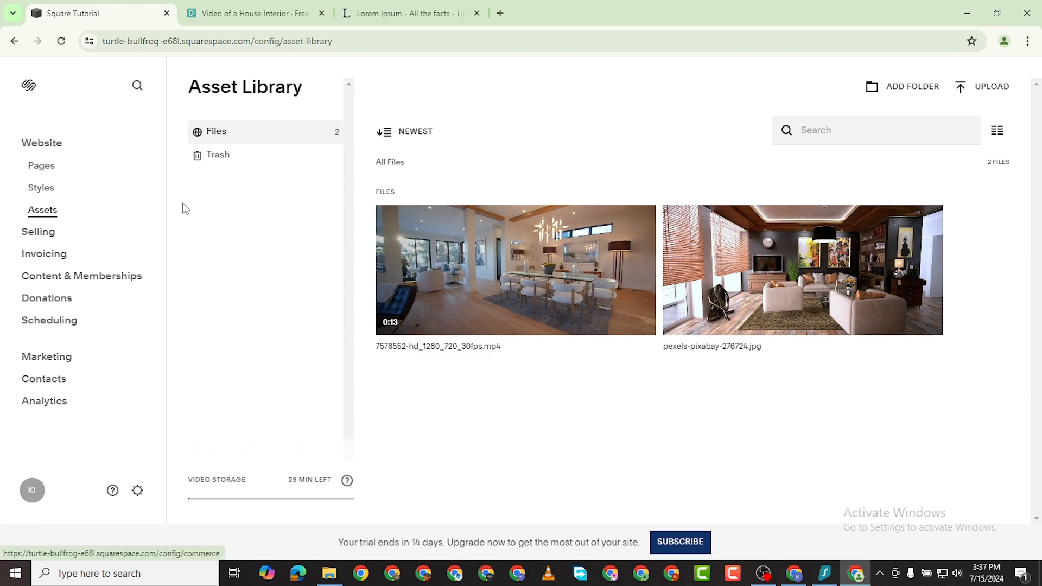
{"action": "left_click", "coordinate": [225, 161]}
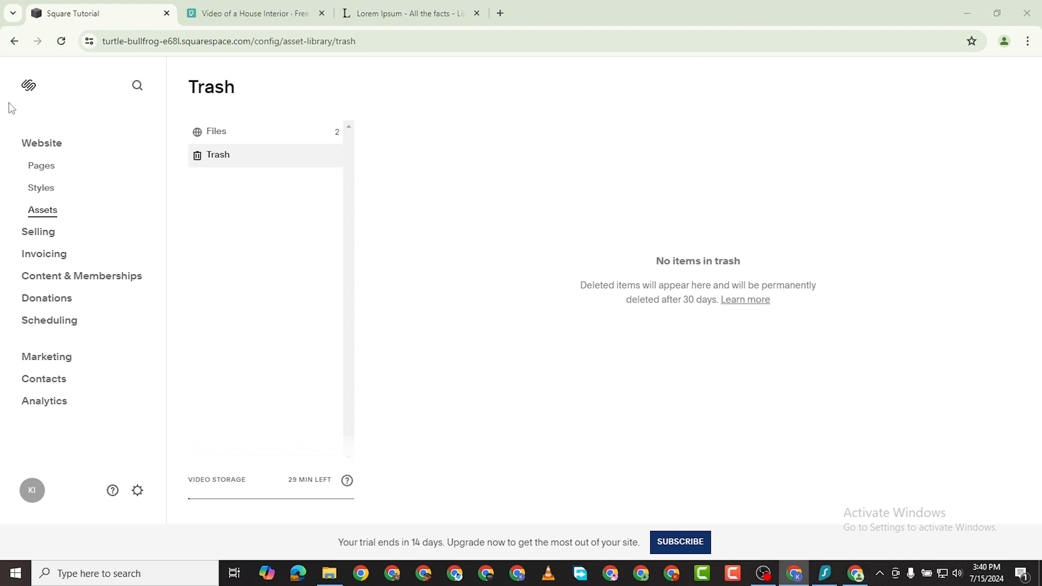
{"action": "left_click", "coordinate": [41, 166]}
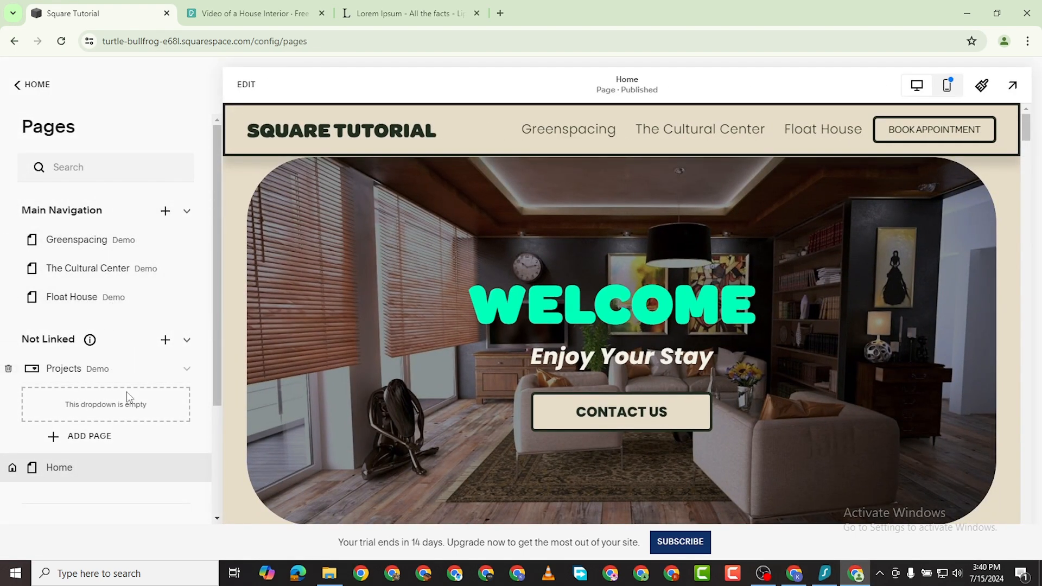
Add a scheduling page to the main navigation, using the centered "Book an appointment" layout on a plain background
{"action": "left_click", "coordinate": [166, 212]}
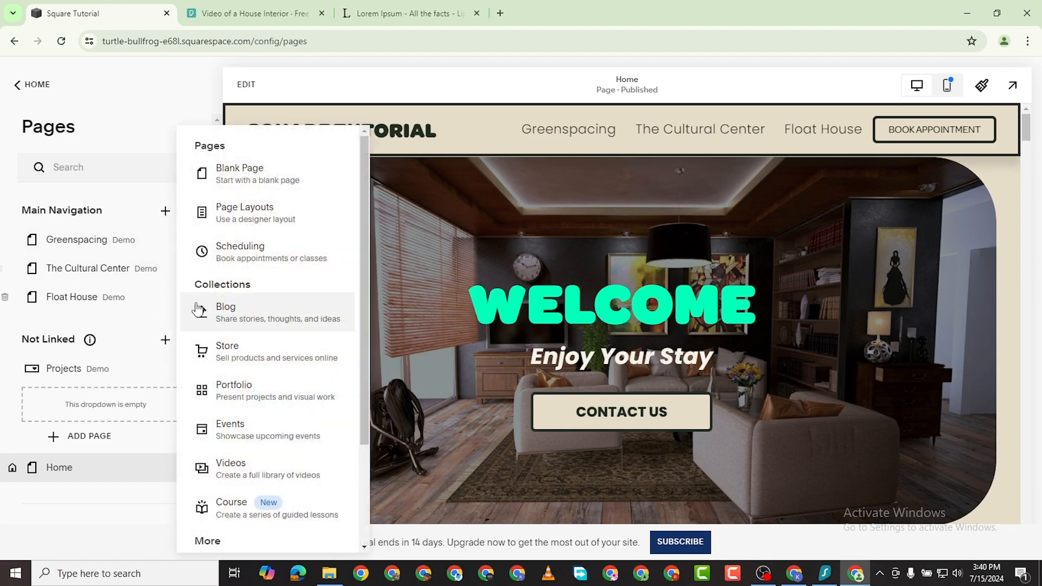
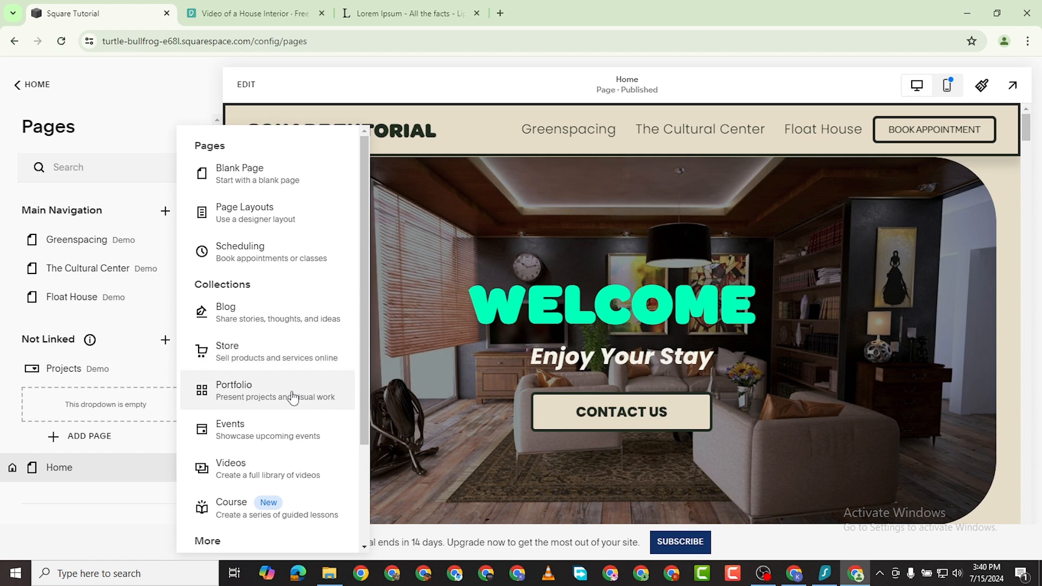
{"action": "scroll", "coordinate": [287, 433], "scroll_direction": "down", "scroll_amount": 1}
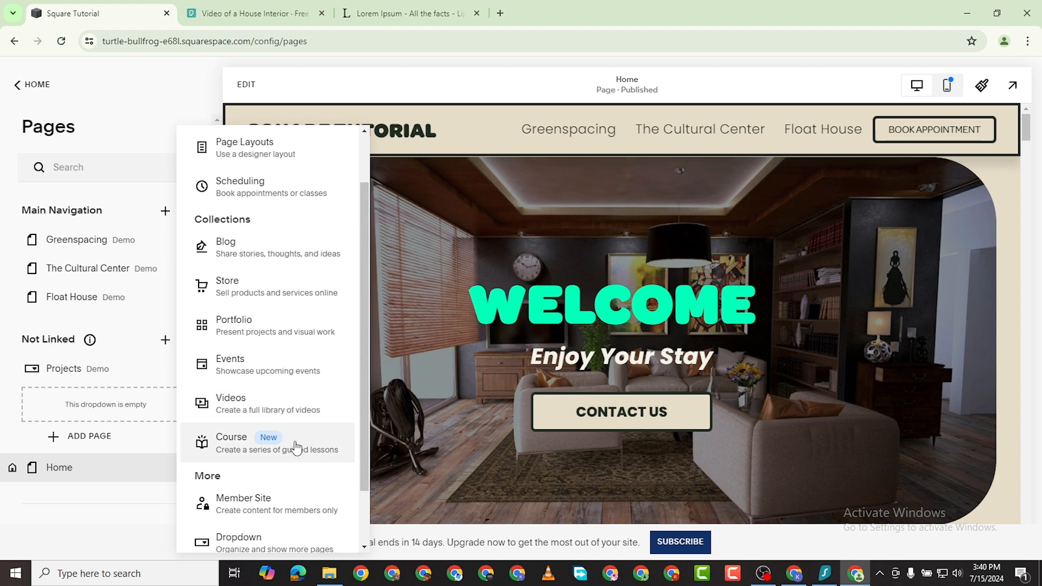
{"action": "scroll", "coordinate": [296, 446], "scroll_direction": "down", "scroll_amount": 1}
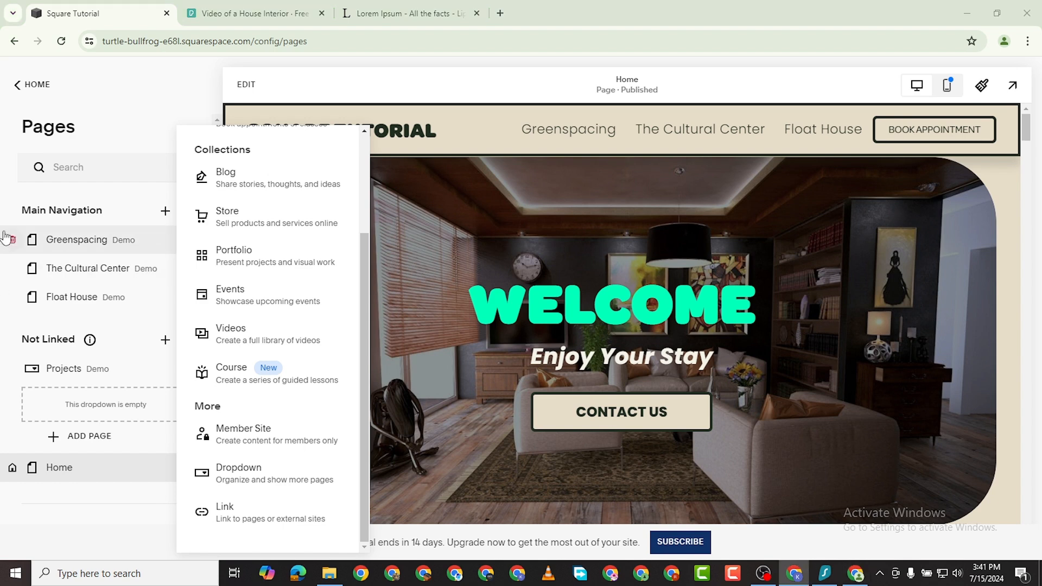
{"action": "scroll", "coordinate": [279, 308], "scroll_direction": "up", "scroll_amount": 3}
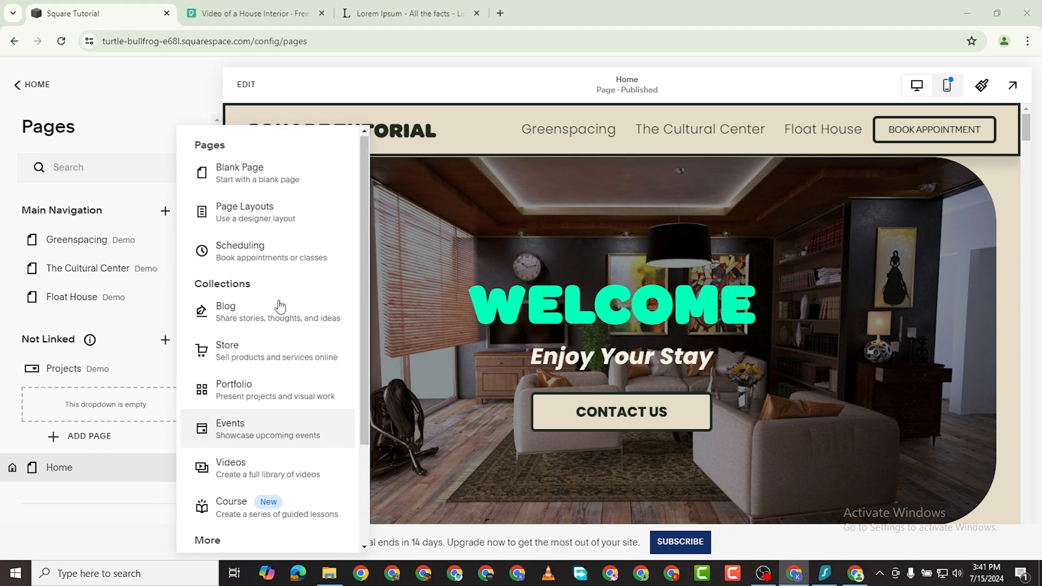
{"action": "left_click", "coordinate": [165, 387]}
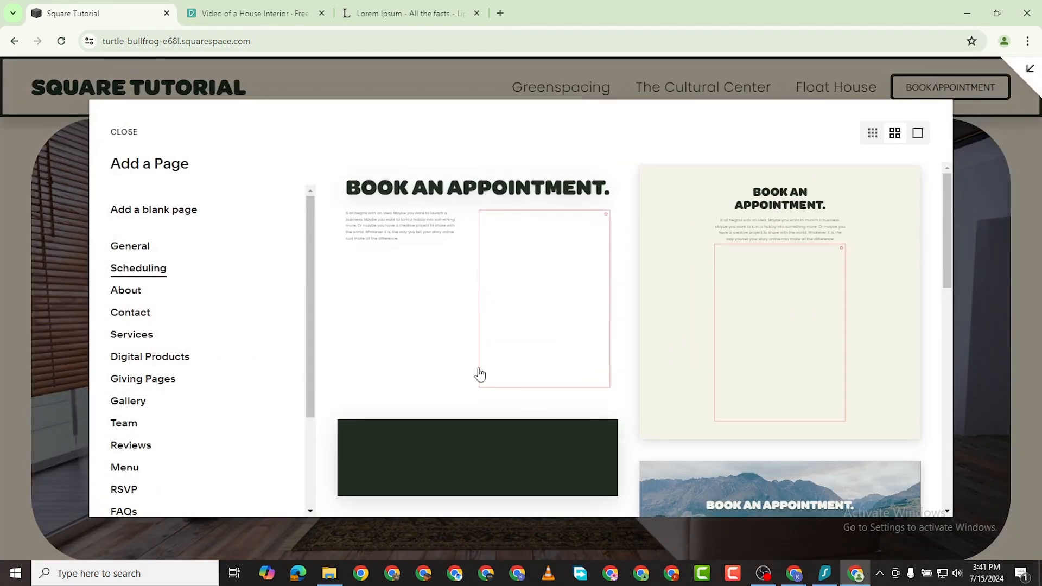
{"action": "scroll", "coordinate": [530, 383], "scroll_direction": "down", "scroll_amount": 5}
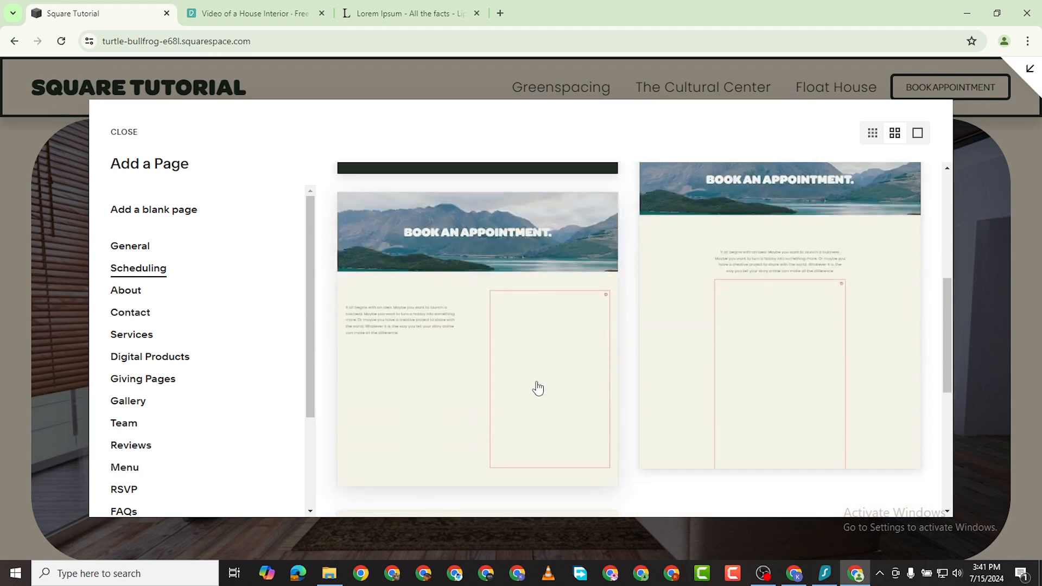
{"action": "scroll", "coordinate": [546, 337], "scroll_direction": "up", "scroll_amount": 2}
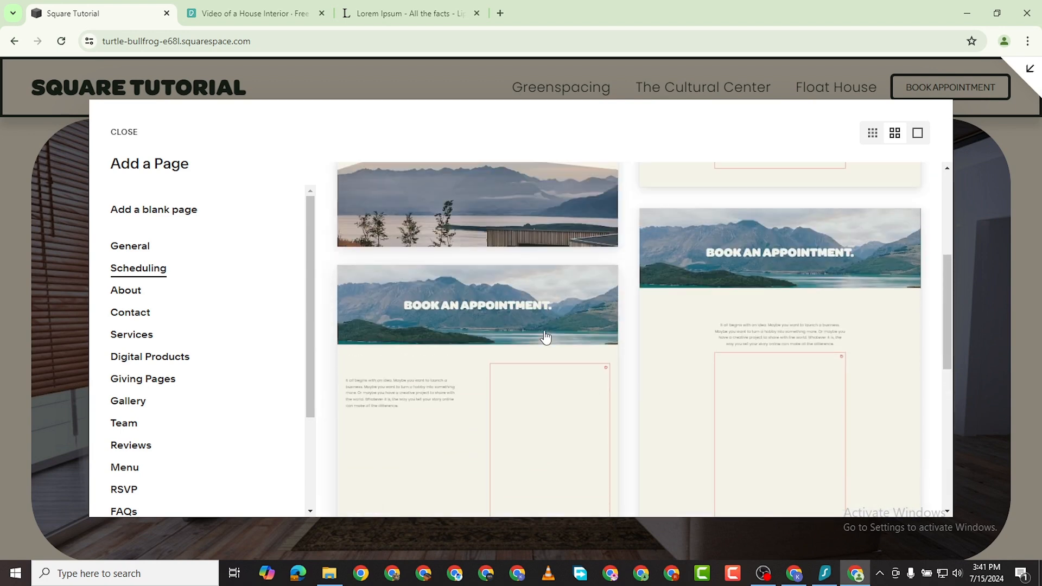
{"action": "scroll", "coordinate": [545, 337], "scroll_direction": "up", "scroll_amount": 4}
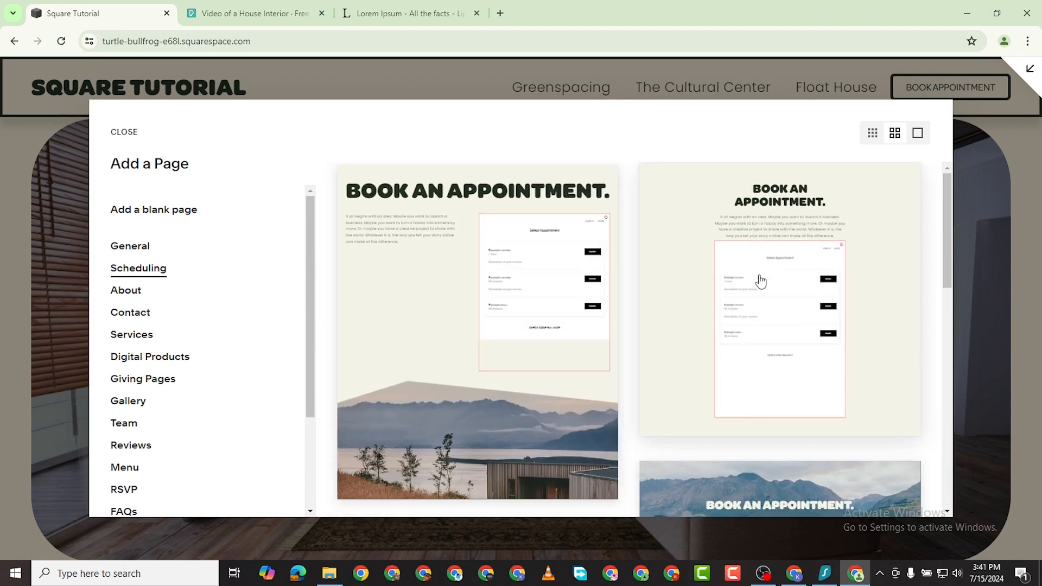
{"action": "left_click", "coordinate": [761, 328]}
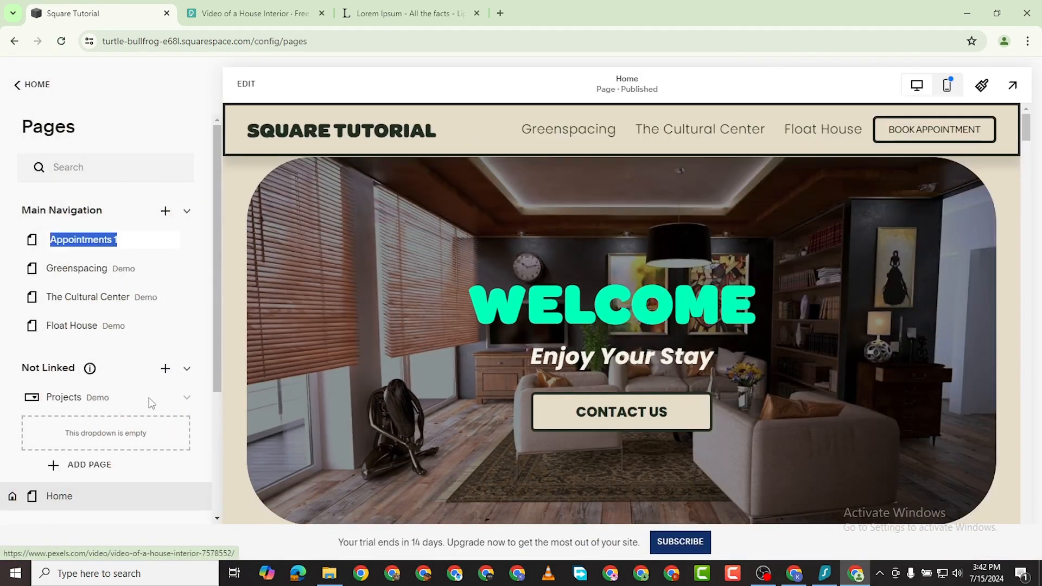
Name the new scheduling page "Appointments" and open its page settings
{"action": "left_click", "coordinate": [133, 238]}
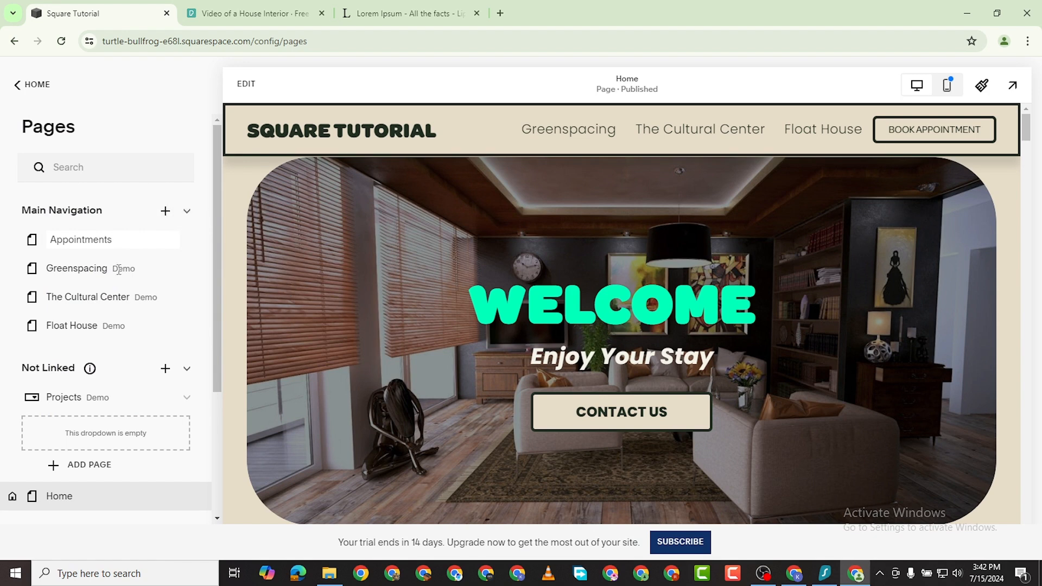
{"action": "key", "text": "Return"}
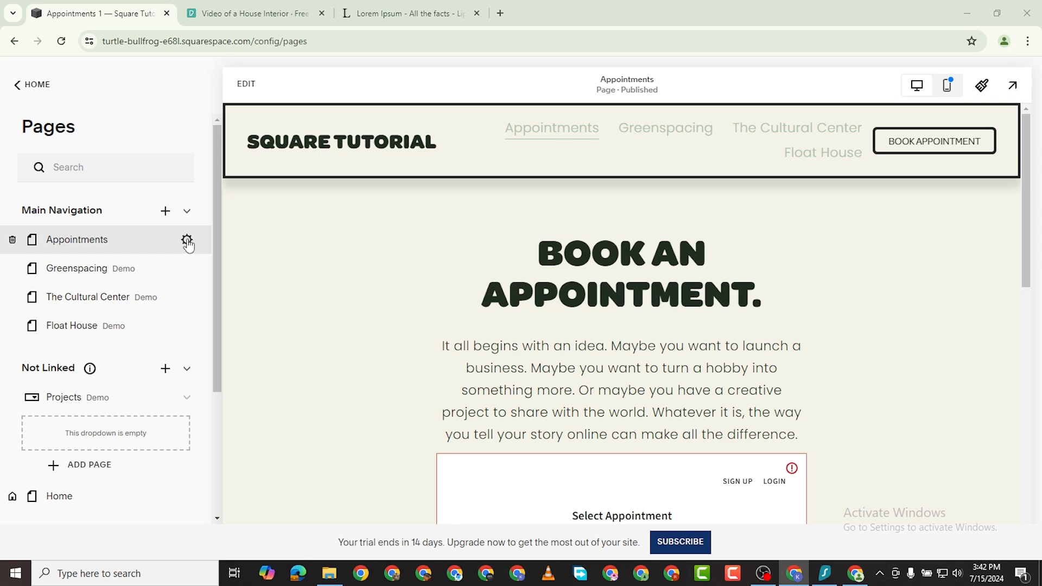
{"action": "left_click", "coordinate": [187, 240]}
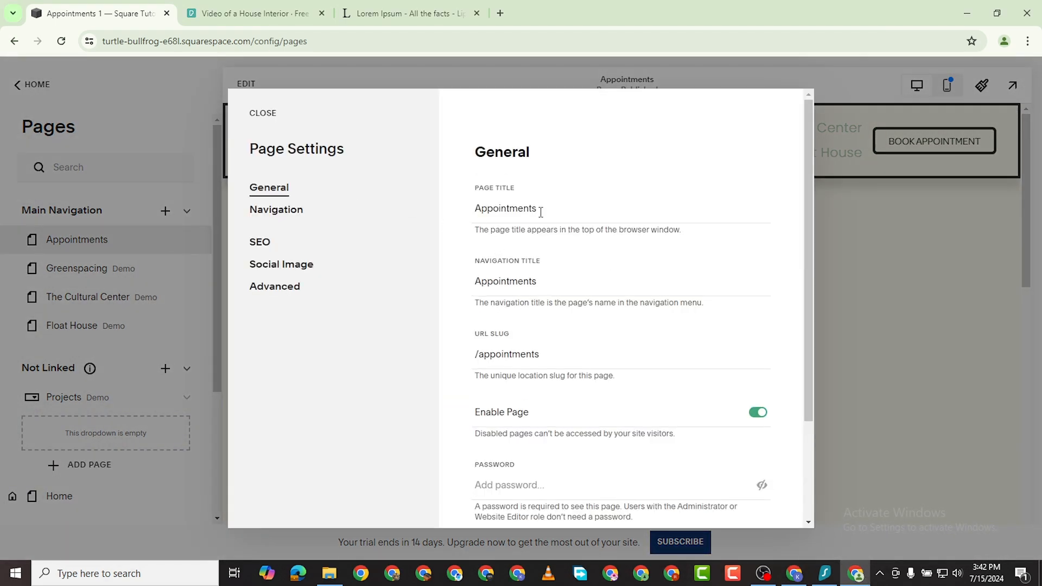
Change the page title to "Book Call" in the Appointments page settings and save the change
{"action": "left_click", "coordinate": [540, 211]}
{"action": "key", "text": "BackSpace"}
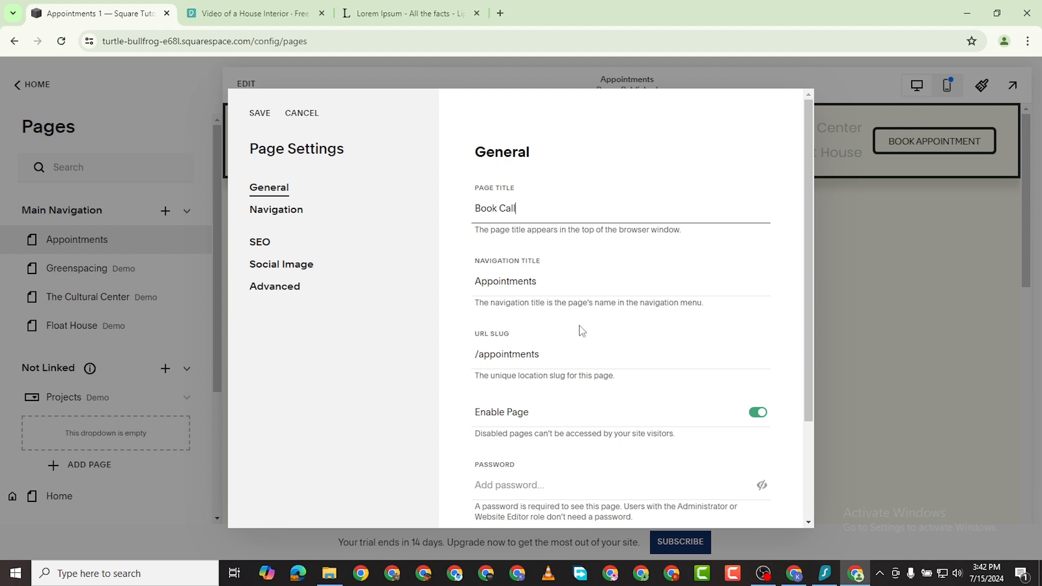
{"action": "scroll", "coordinate": [582, 331], "scroll_direction": "down", "scroll_amount": 1}
{"action": "scroll", "coordinate": [553, 429], "scroll_direction": "down", "scroll_amount": 1}
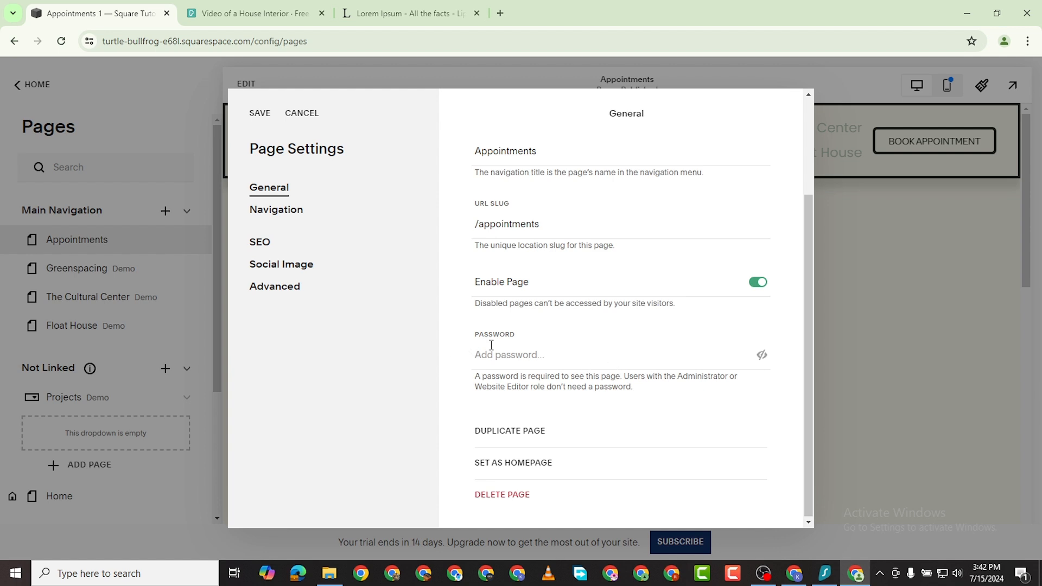
{"action": "scroll", "coordinate": [544, 425], "scroll_direction": "up", "scroll_amount": 3}
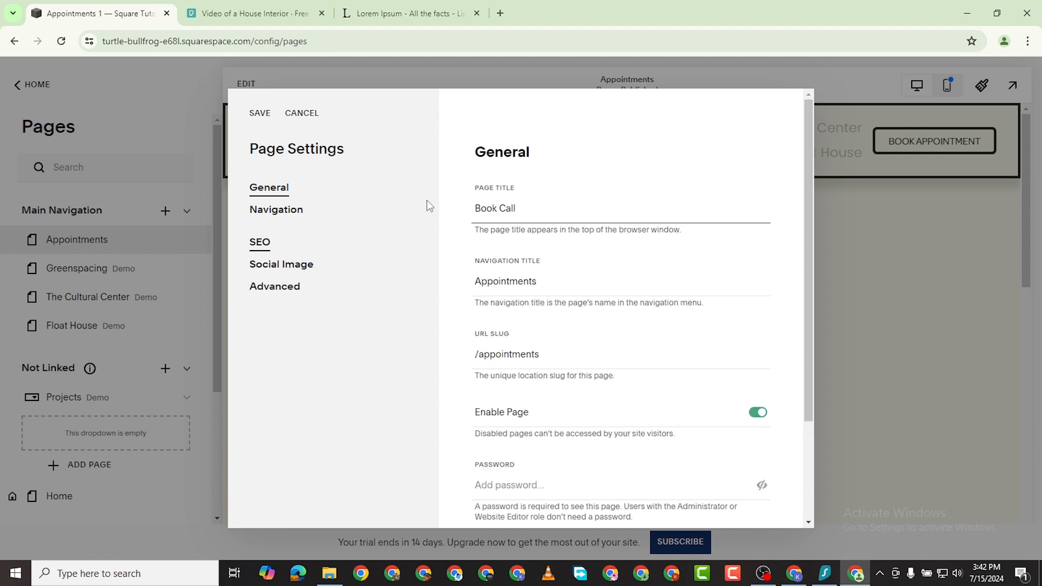
{"action": "left_click", "coordinate": [99, 241]}
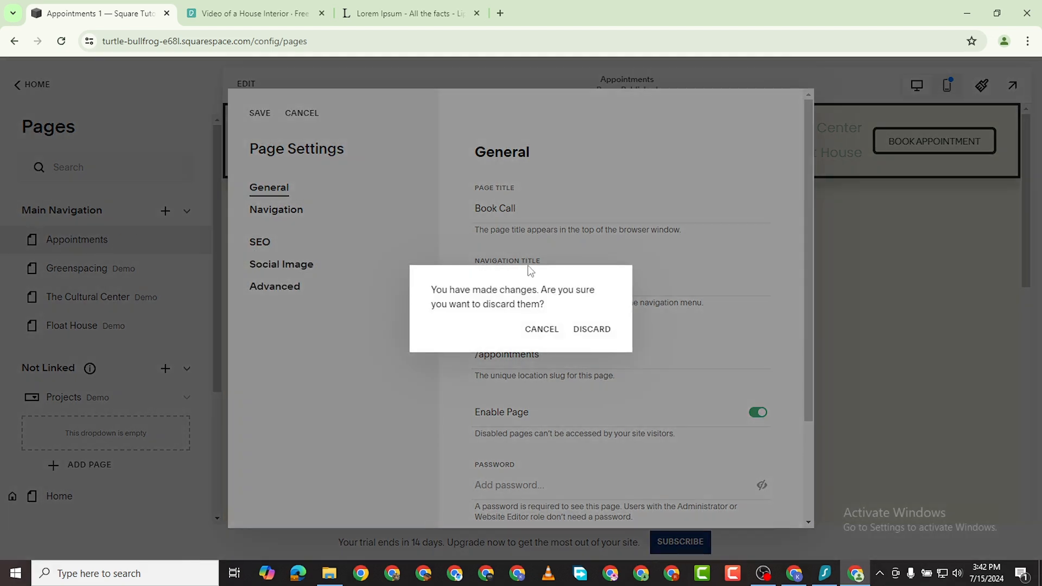
{"action": "left_click", "coordinate": [543, 329]}
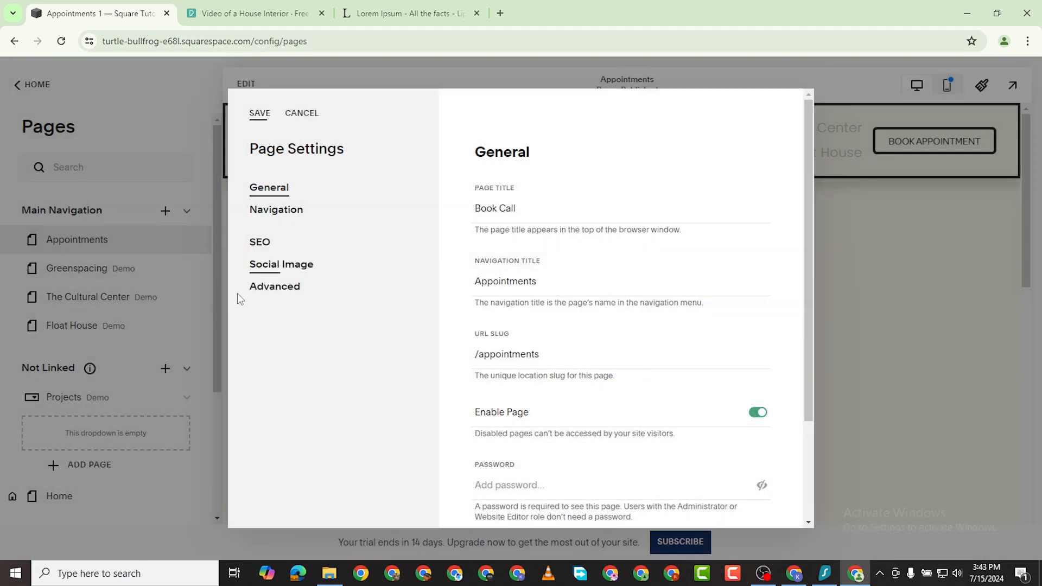
{"action": "left_click", "coordinate": [70, 301]}
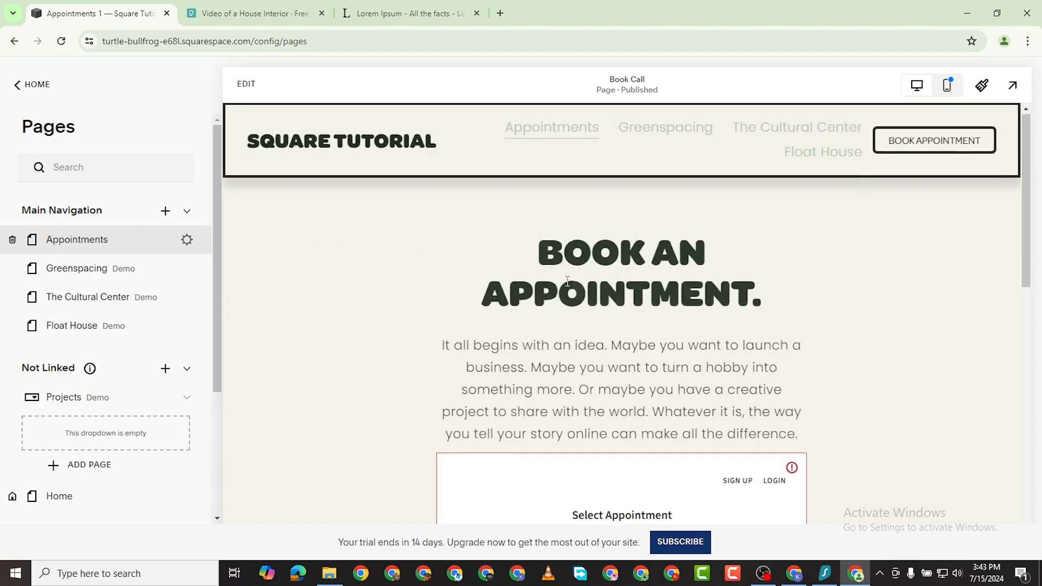
Look over the Book Call page preview and open the page for editing
{"action": "scroll", "coordinate": [627, 329], "scroll_direction": "down", "scroll_amount": 10}
{"action": "scroll", "coordinate": [664, 328], "scroll_direction": "up", "scroll_amount": 4}
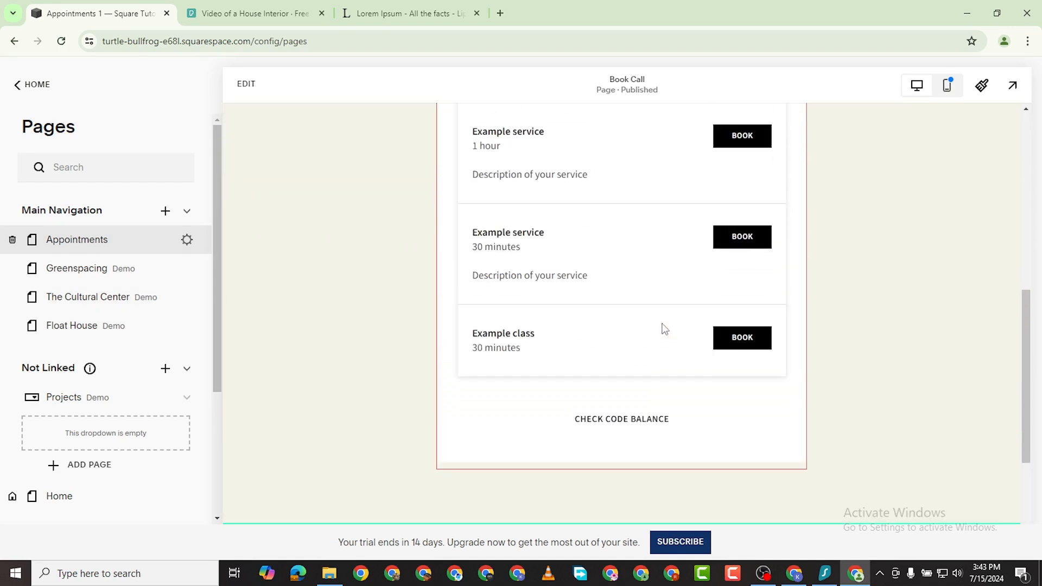
{"action": "scroll", "coordinate": [664, 329], "scroll_direction": "up", "scroll_amount": 3}
{"action": "scroll", "coordinate": [638, 271], "scroll_direction": "up", "scroll_amount": 3}
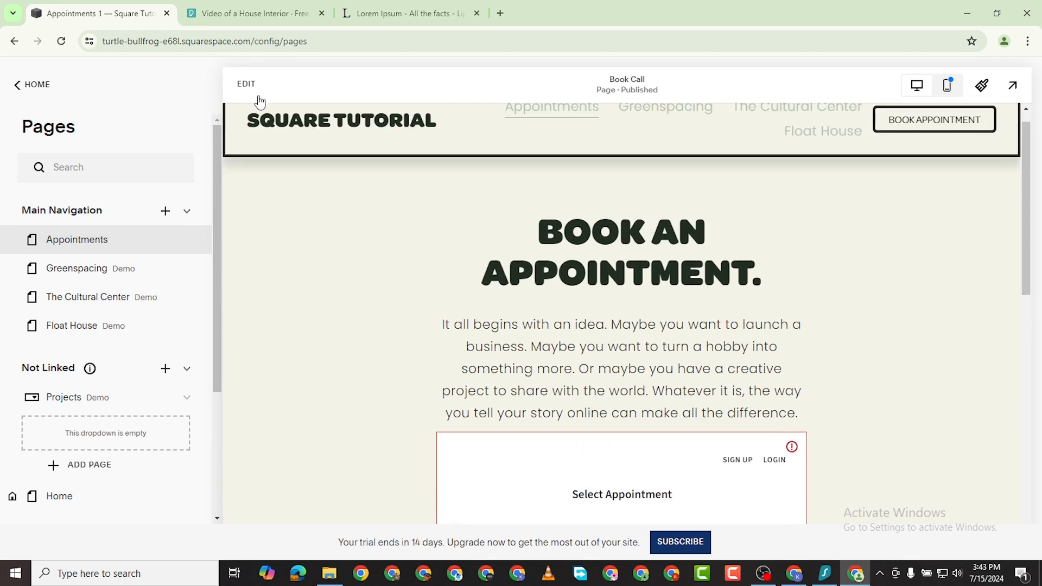
{"action": "left_click", "coordinate": [246, 84]}
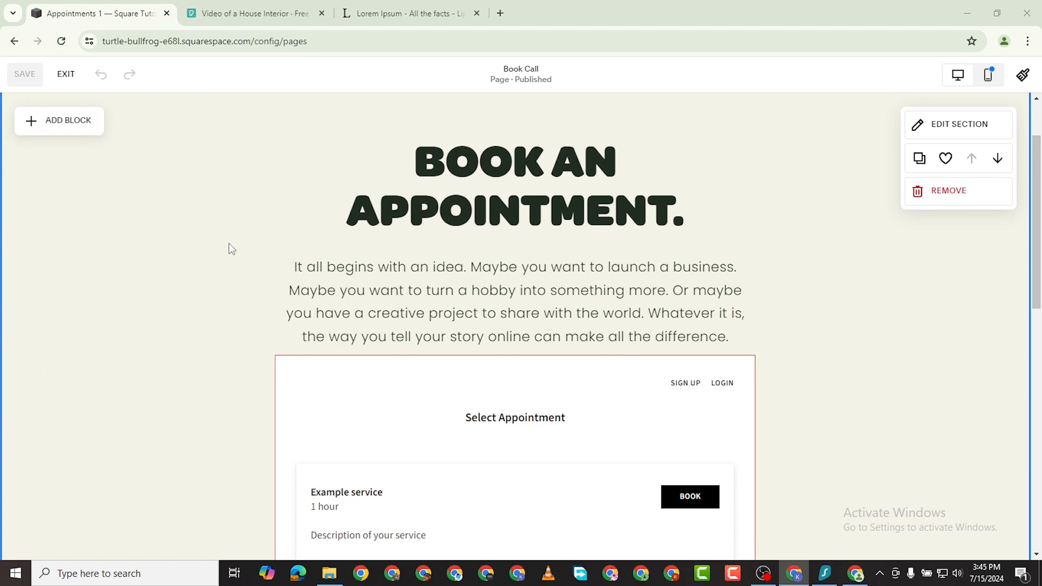
Open the settings of the page's scheduling block and start the Acuity Scheduling setup from there
{"action": "scroll", "coordinate": [624, 358], "scroll_direction": "down", "scroll_amount": 4}
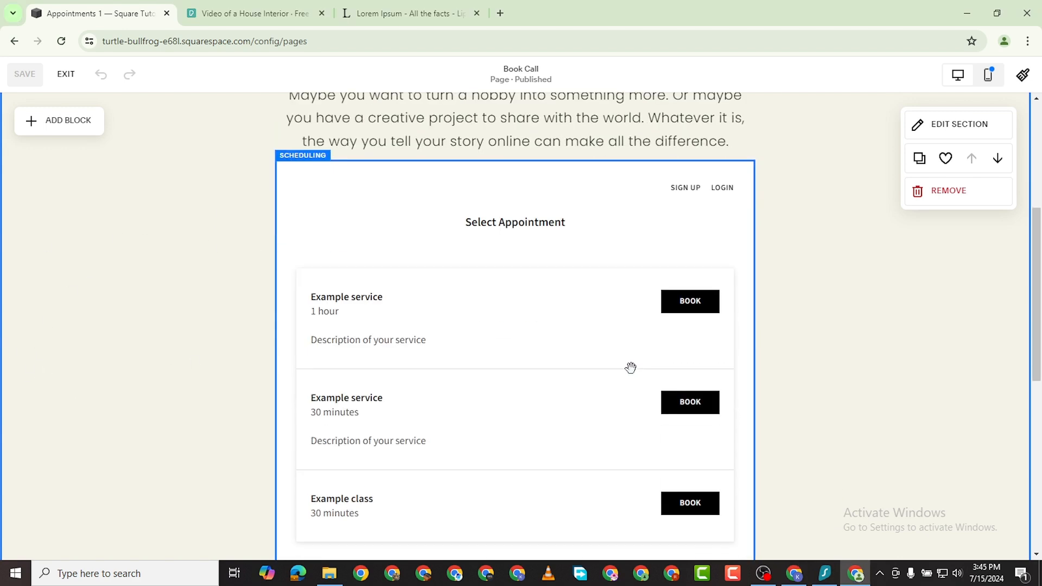
{"action": "scroll", "coordinate": [632, 374], "scroll_direction": "down", "scroll_amount": 2}
{"action": "scroll", "coordinate": [633, 377], "scroll_direction": "up", "scroll_amount": 5}
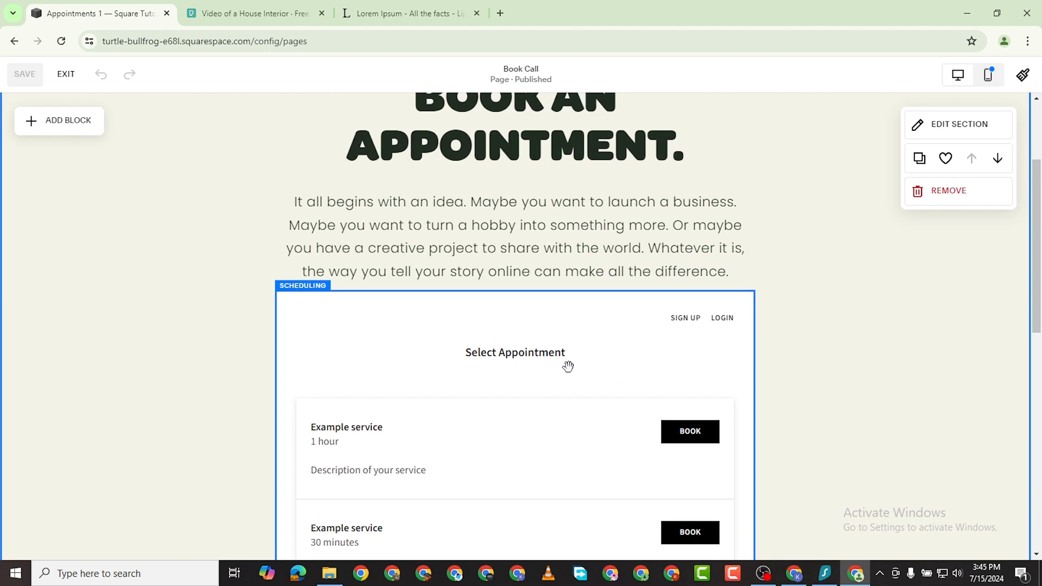
{"action": "scroll", "coordinate": [568, 366], "scroll_direction": "down", "scroll_amount": 1}
{"action": "left_click", "coordinate": [546, 244]}
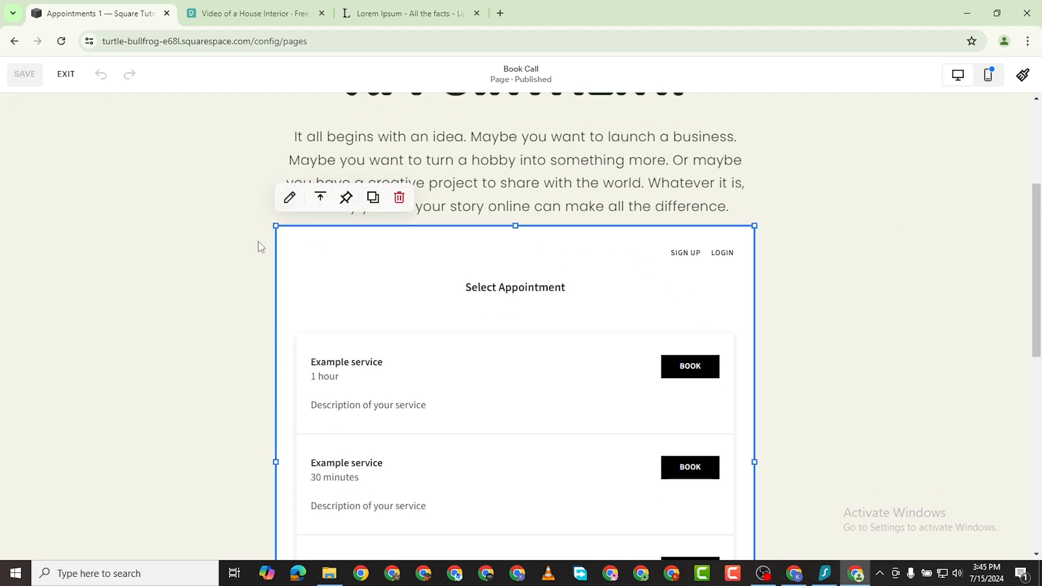
{"action": "left_click", "coordinate": [289, 197]}
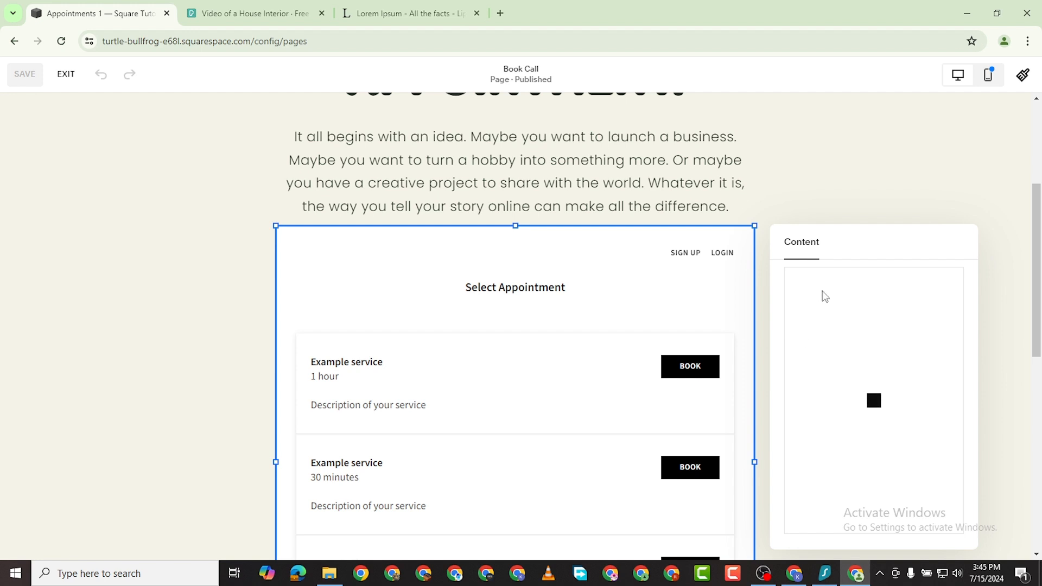
{"action": "scroll", "coordinate": [888, 406], "scroll_direction": "down", "scroll_amount": 1}
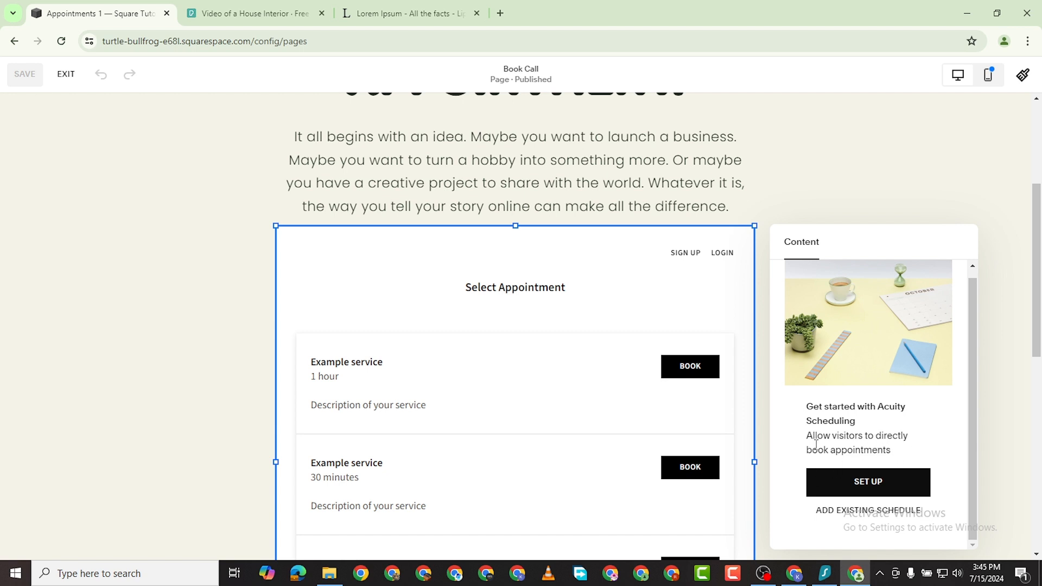
{"action": "left_click", "coordinate": [863, 482]}
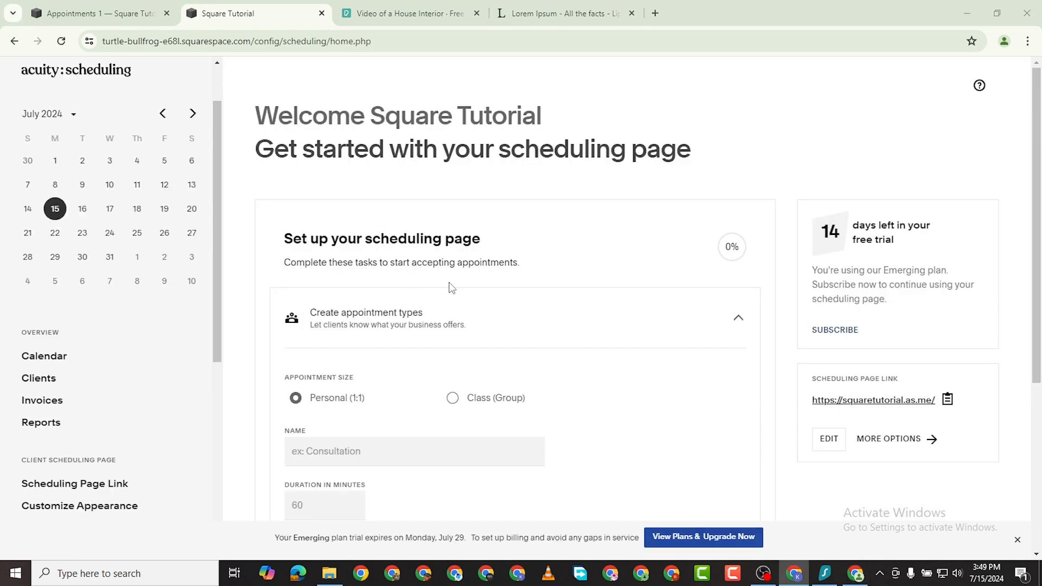
Create a personal (1:1) appointment type named "Consultation" with a 30-minute duration and a price of $49
{"action": "scroll", "coordinate": [557, 328], "scroll_direction": "down", "scroll_amount": 1}
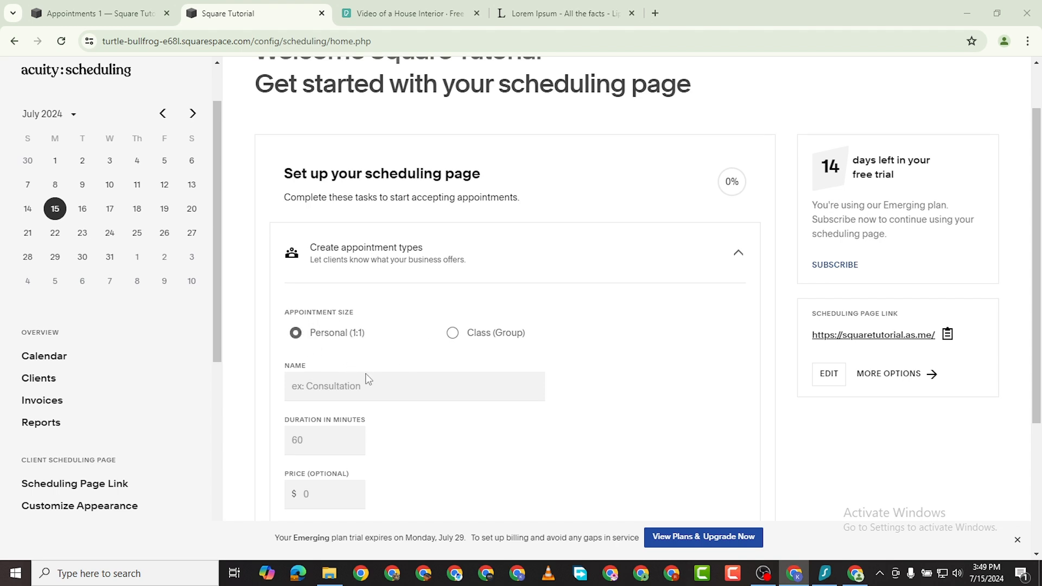
{"action": "left_click", "coordinate": [349, 386]}
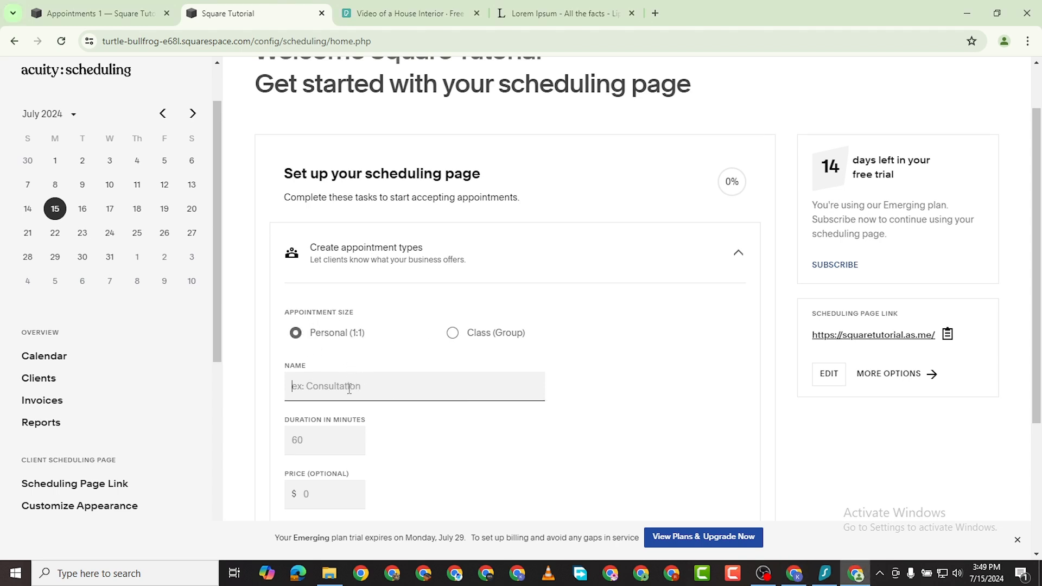
{"action": "type", "text": "Consultation"}
{"action": "scroll", "coordinate": [349, 388], "scroll_direction": "down", "scroll_amount": 1}
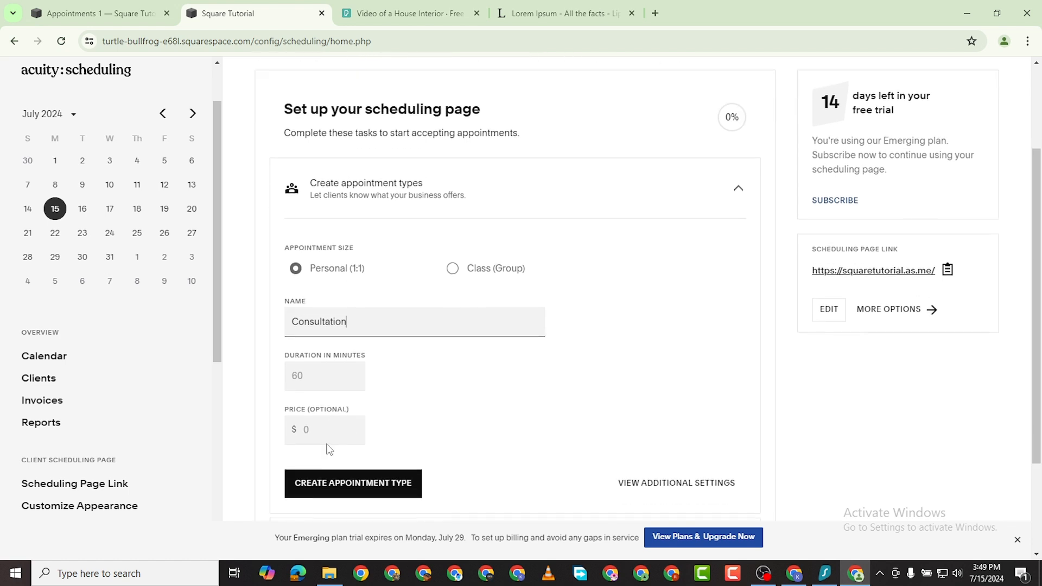
{"action": "left_click", "coordinate": [323, 375]}
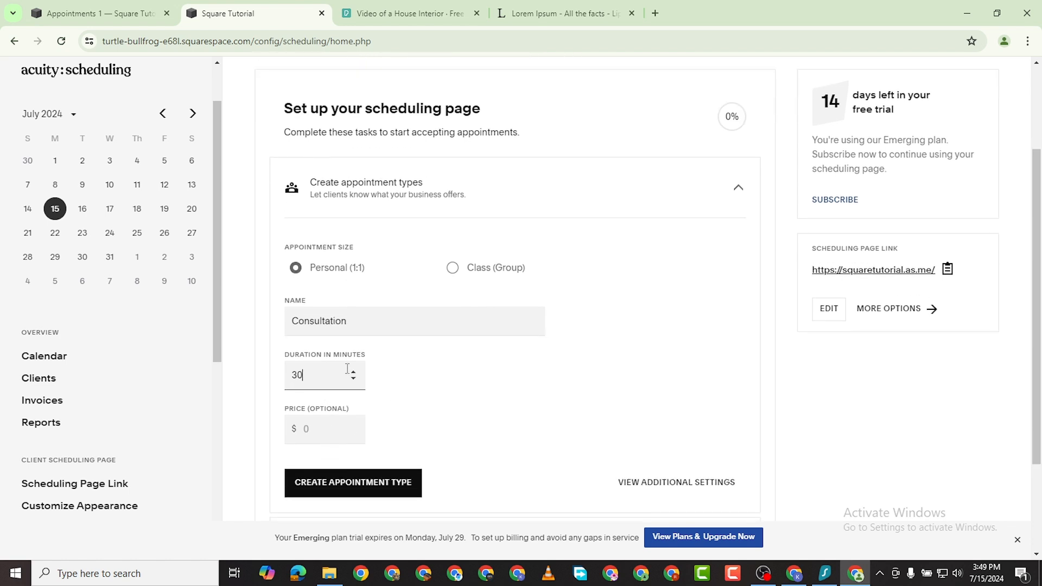
{"action": "left_click", "coordinate": [332, 432]}
{"action": "scroll", "coordinate": [331, 431], "scroll_direction": "down", "scroll_amount": 2}
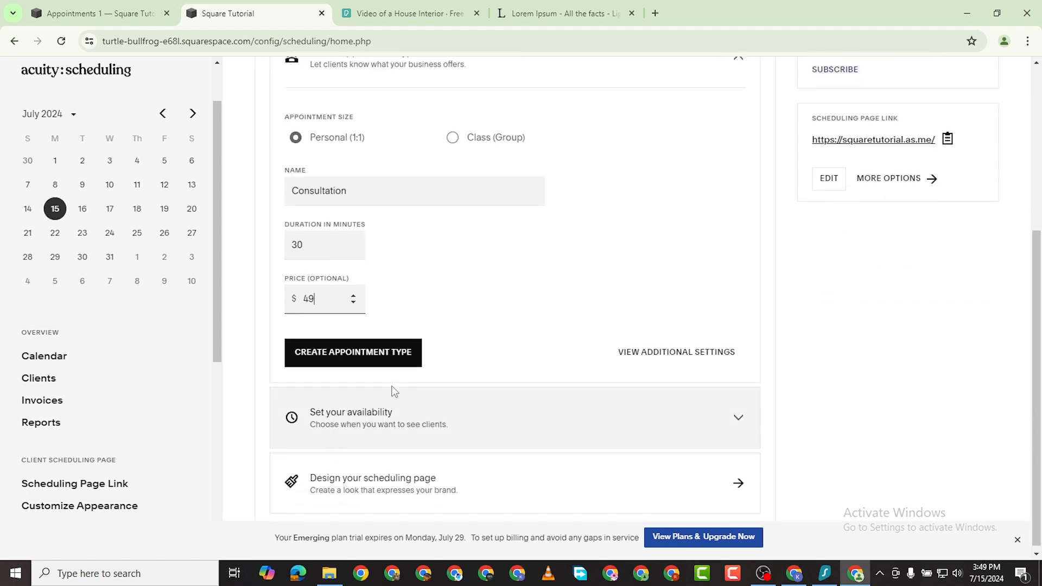
{"action": "left_click", "coordinate": [383, 354]}
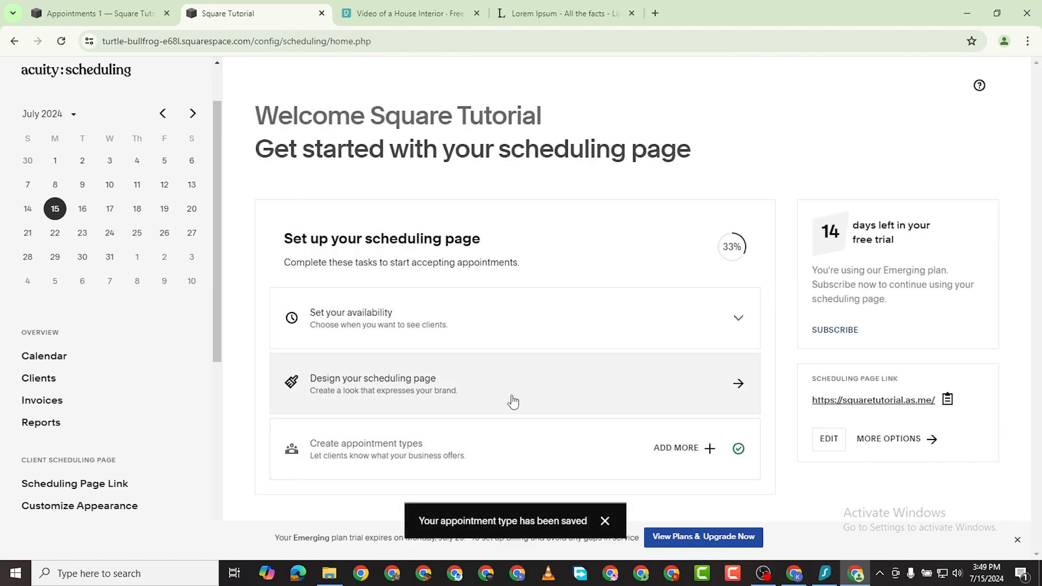
Open the scheduling page's design settings and set the business industry to Accounting
{"action": "left_click", "coordinate": [471, 391]}
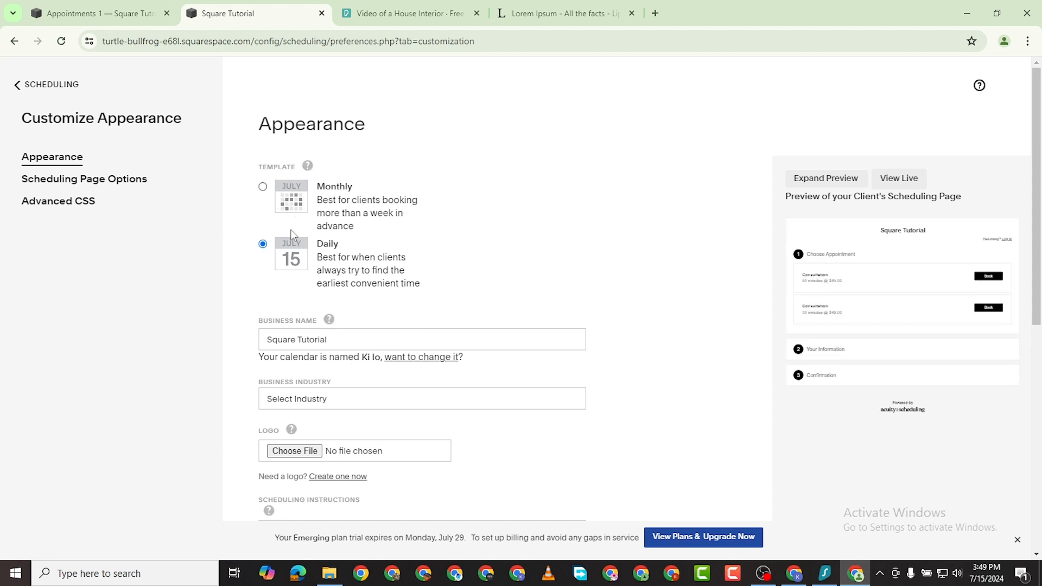
{"action": "scroll", "coordinate": [344, 442], "scroll_direction": "down", "scroll_amount": 1}
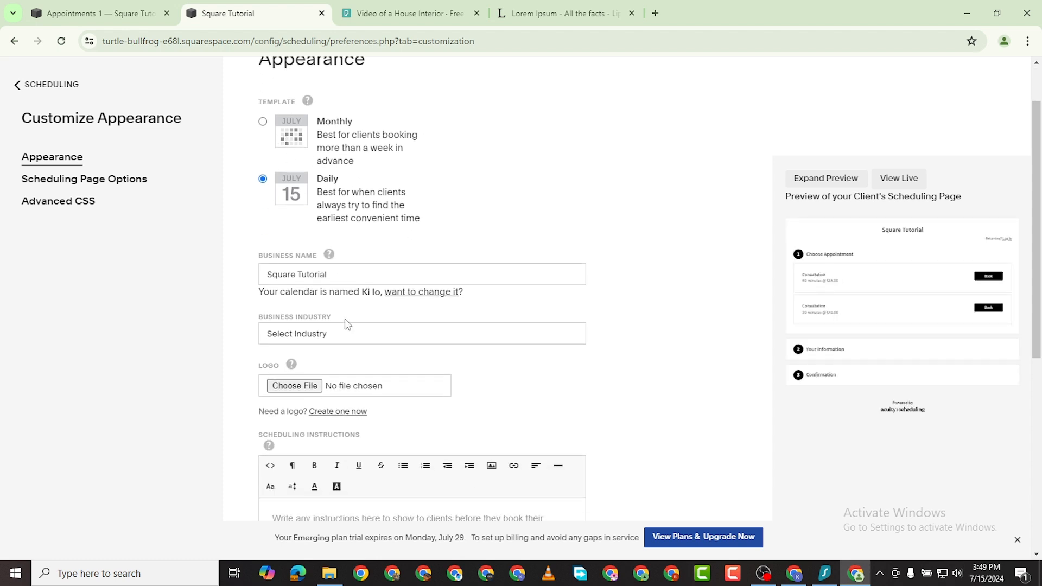
{"action": "left_click", "coordinate": [347, 333]}
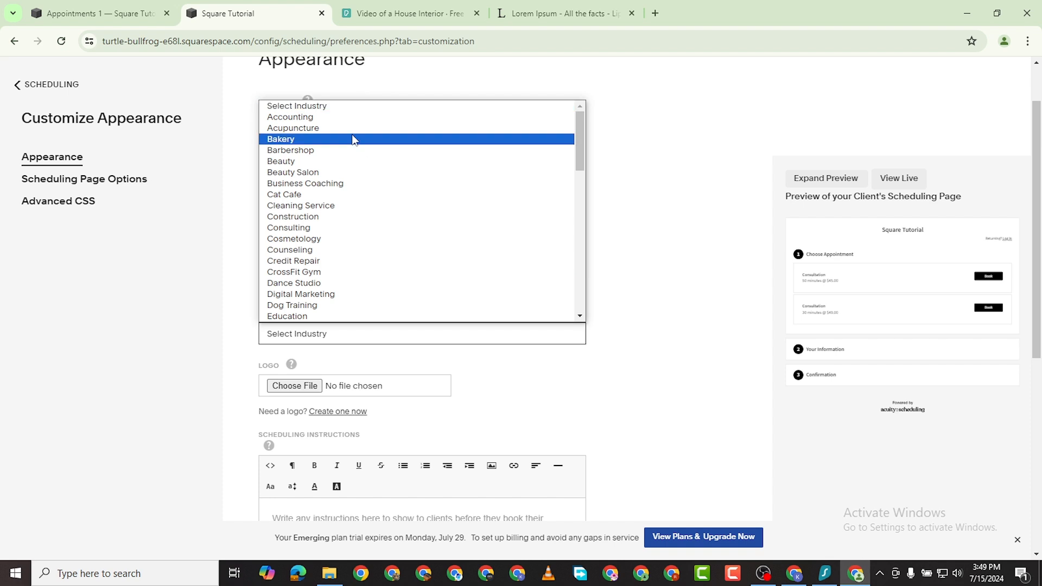
{"action": "left_click", "coordinate": [358, 123]}
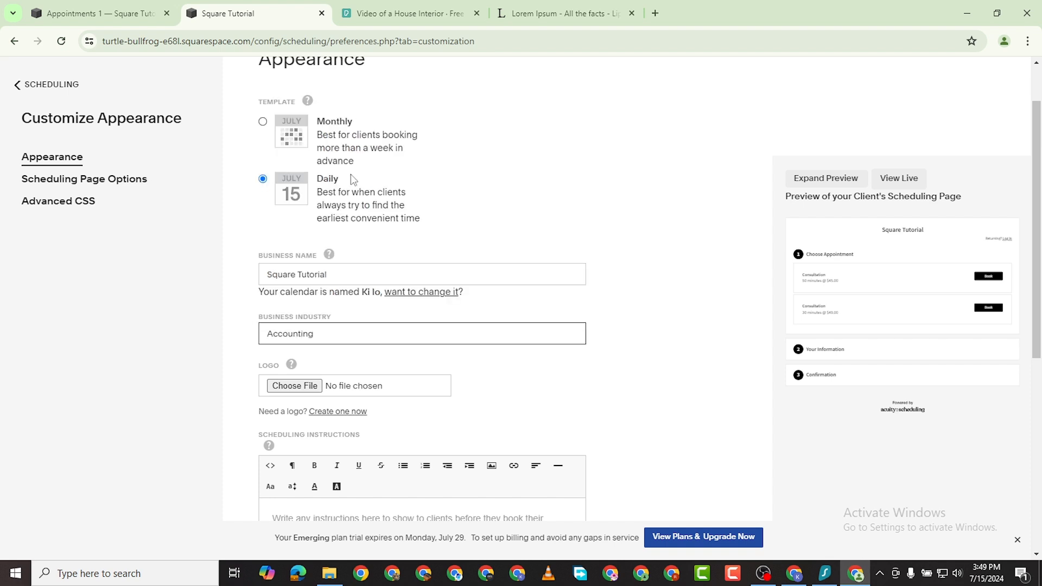
Copy the start of the "Why do we use it?" paragraph on lipsum.com, through "Content here,", for the scheduling instructions
{"action": "scroll", "coordinate": [352, 437], "scroll_direction": "down", "scroll_amount": 1}
{"action": "scroll", "coordinate": [334, 382], "scroll_direction": "down", "scroll_amount": 1}
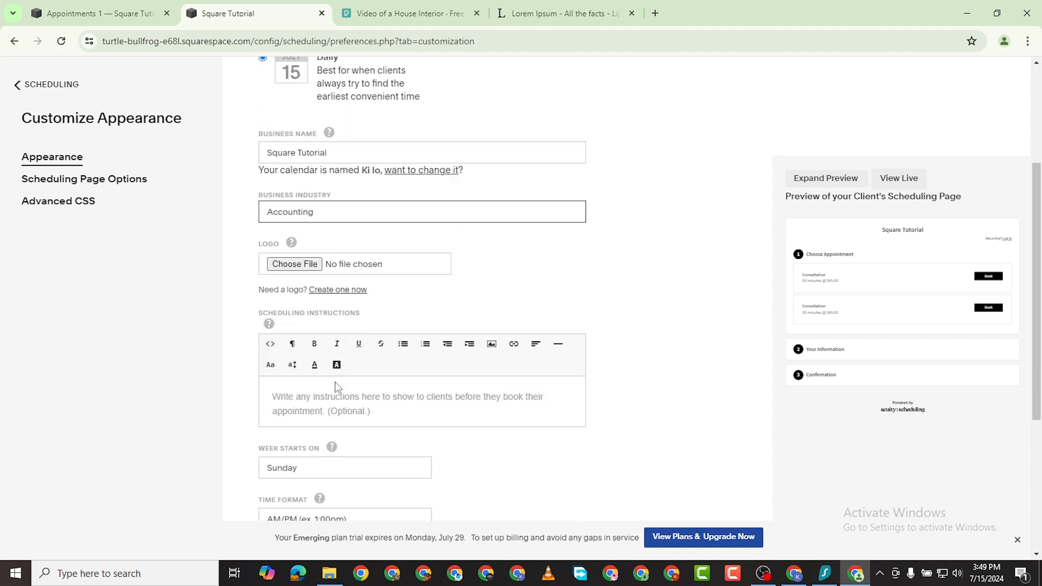
{"action": "left_click", "coordinate": [317, 393]}
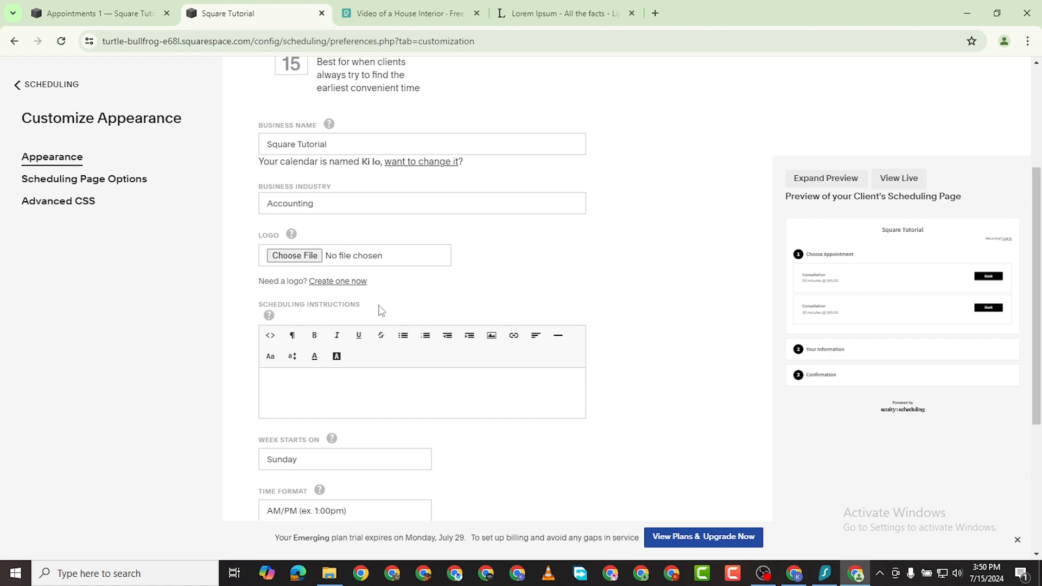
{"action": "left_click", "coordinate": [562, 16]}
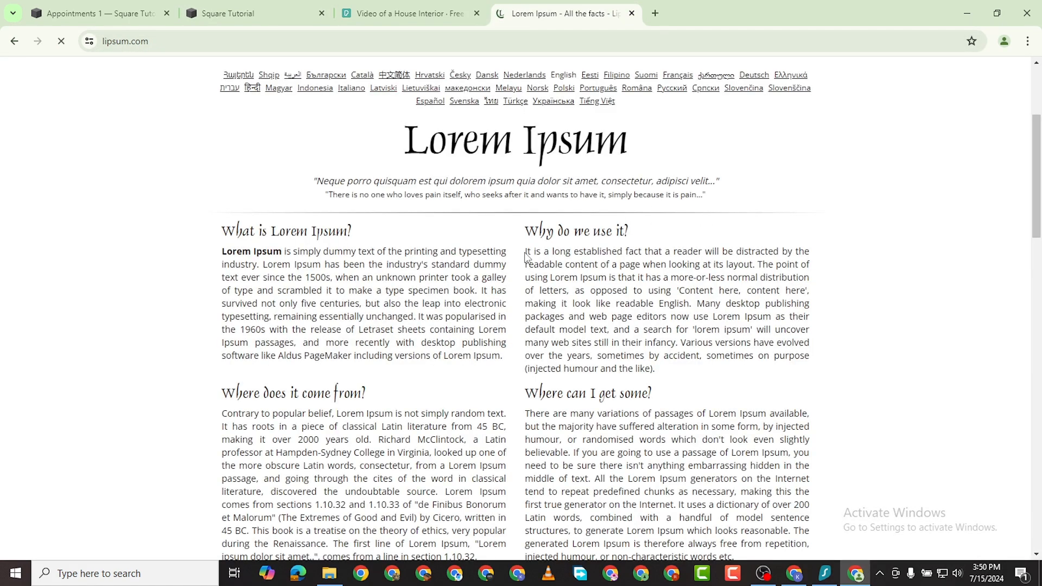
{"action": "left_click_drag", "start_coordinate": [525, 251], "coordinate": [671, 277]}
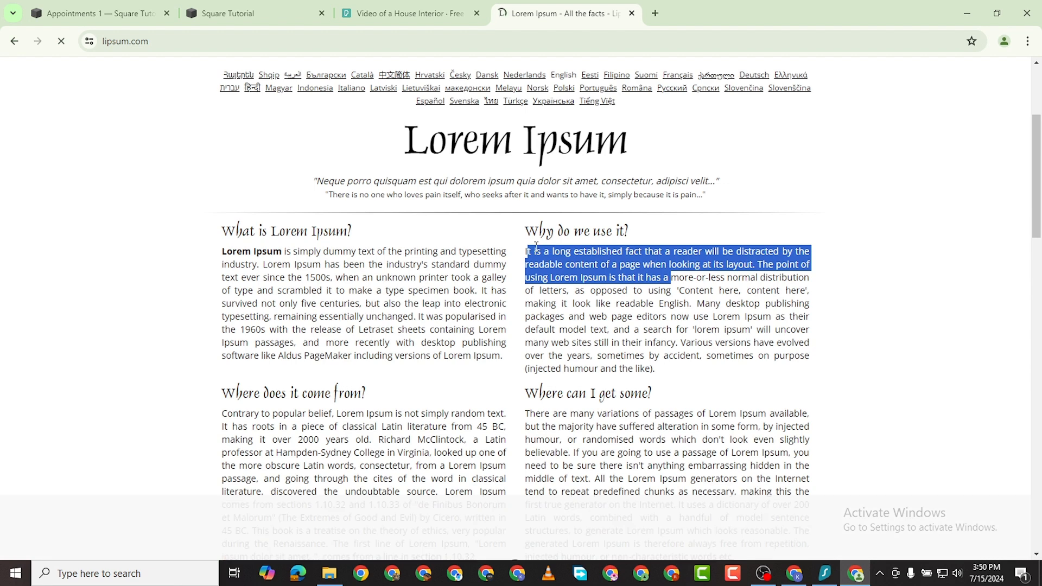
{"action": "left_click", "coordinate": [529, 251]}
{"action": "left_click_drag", "start_coordinate": [528, 254], "coordinate": [616, 277]}
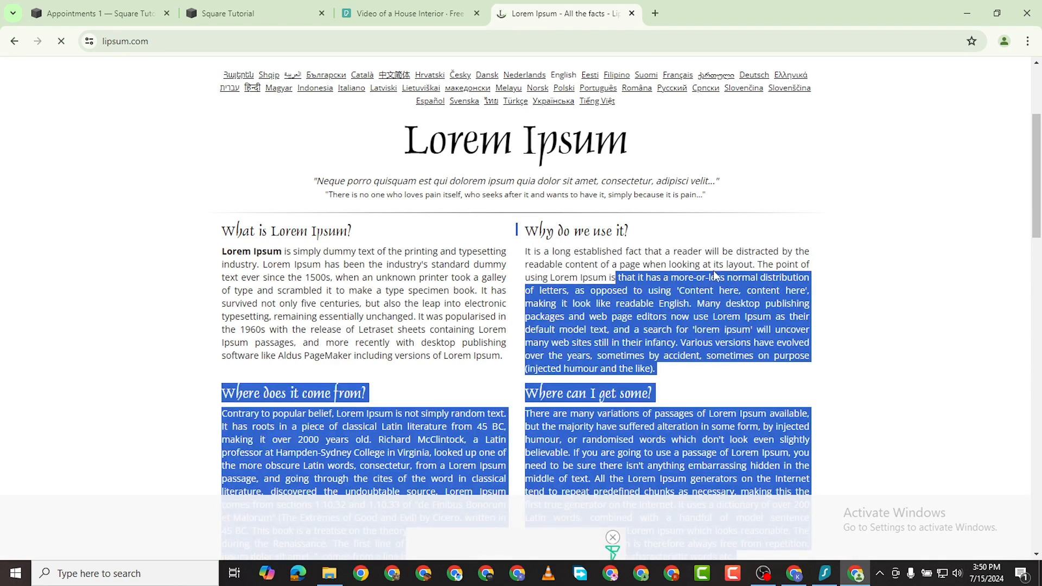
{"action": "left_click", "coordinate": [714, 278]}
{"action": "left_click_drag", "start_coordinate": [740, 289], "coordinate": [526, 251]}
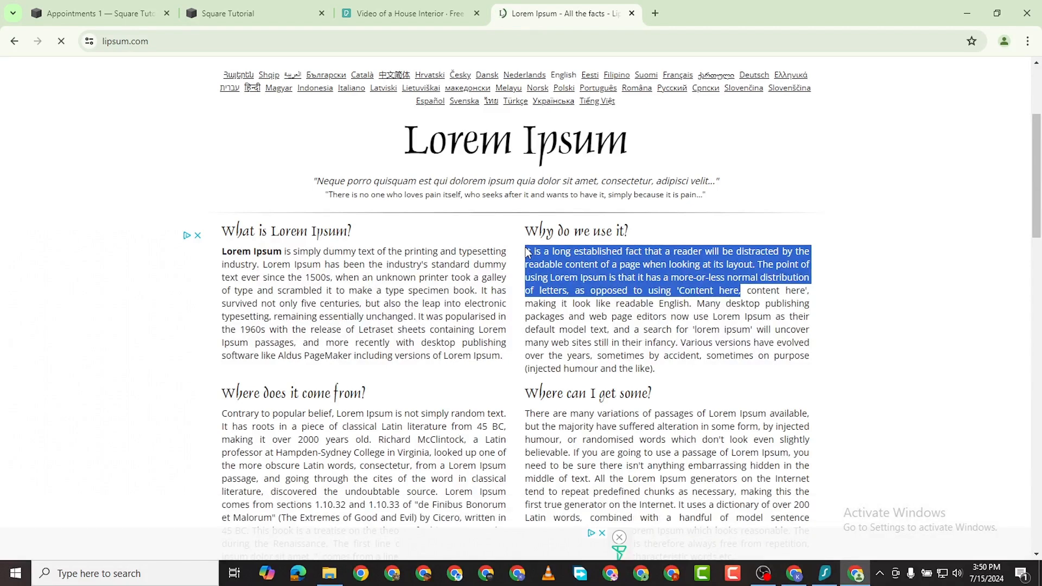
{"action": "right_click", "coordinate": [536, 253]}
{"action": "left_click", "coordinate": [559, 264]}
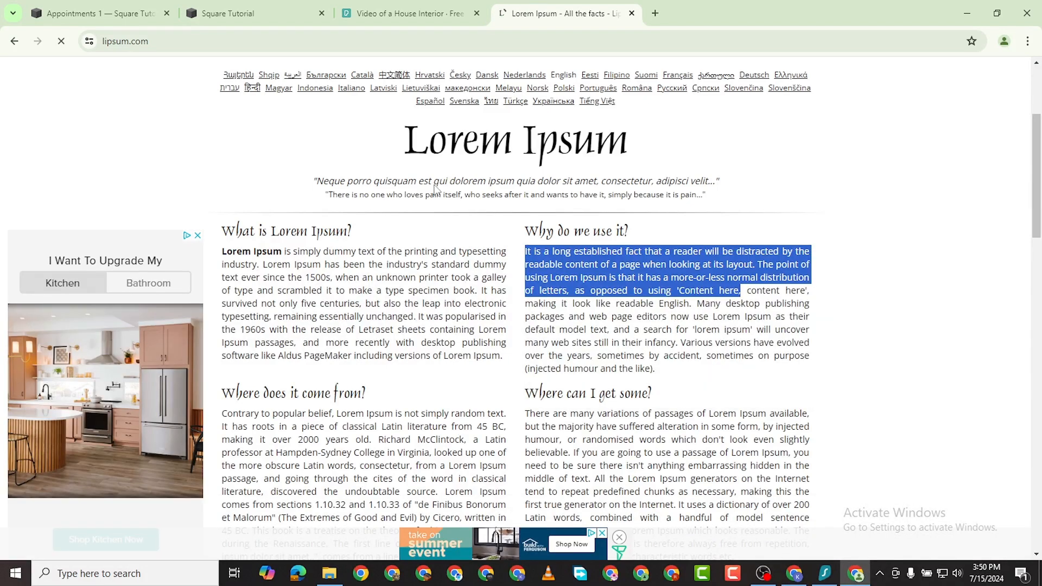
Return to the scheduling appearance settings and paste the copied Lorem Ipsum text into the scheduling instructions
{"action": "left_click", "coordinate": [222, 15]}
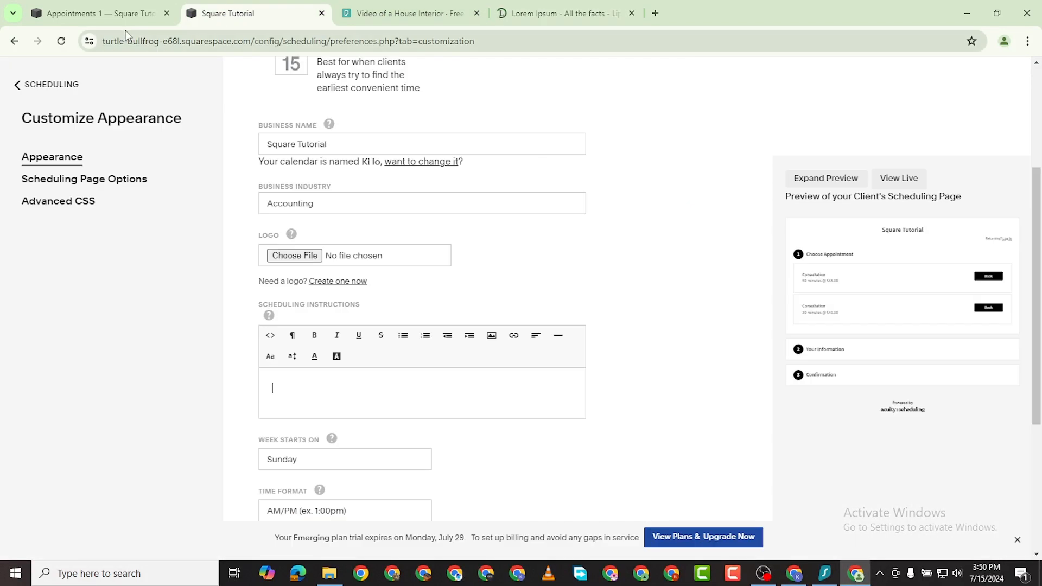
{"action": "right_click", "coordinate": [285, 381]}
{"action": "left_click", "coordinate": [326, 237]}
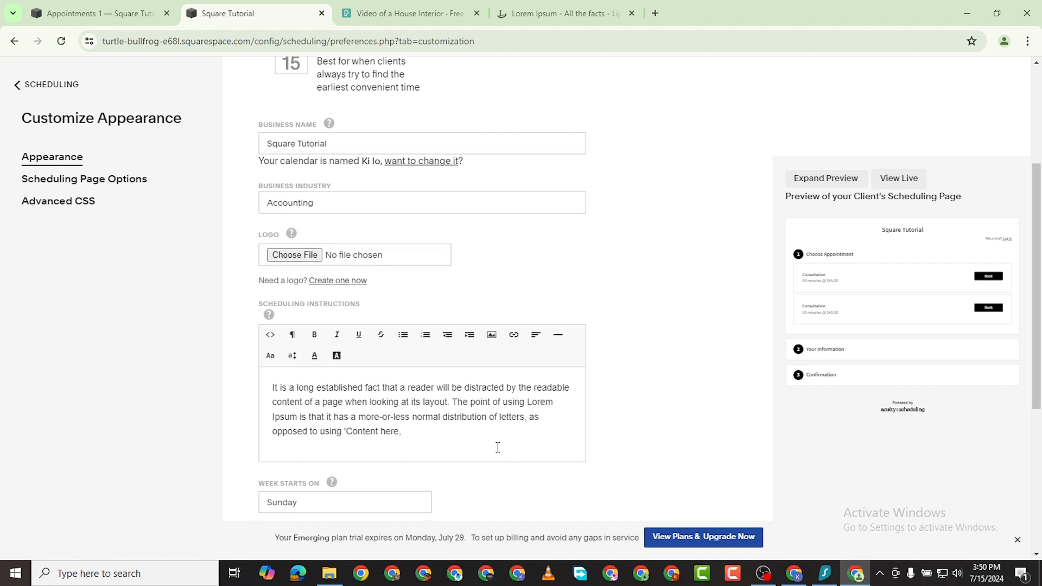
{"action": "scroll", "coordinate": [379, 391], "scroll_direction": "down", "scroll_amount": 4}
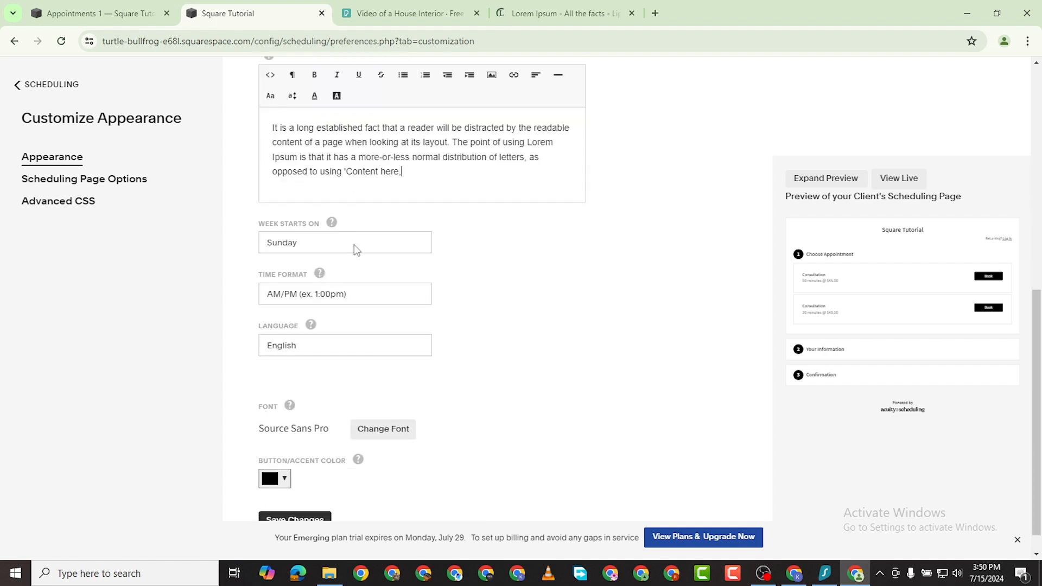
Save the scheduling appearance changes and dismiss the confirmation banner
{"action": "scroll", "coordinate": [340, 352], "scroll_direction": "down", "scroll_amount": 1}
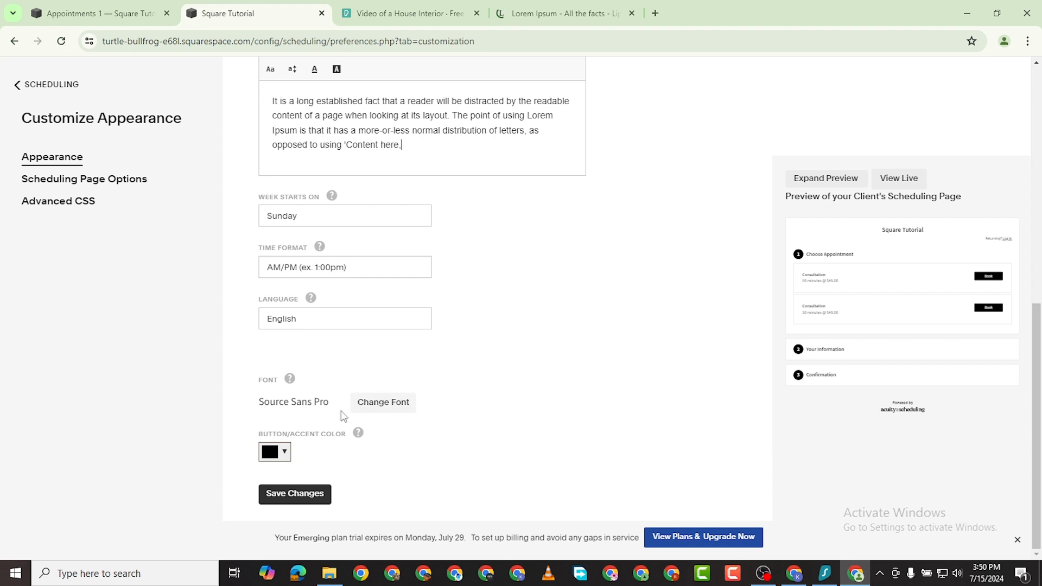
{"action": "left_click", "coordinate": [297, 497]}
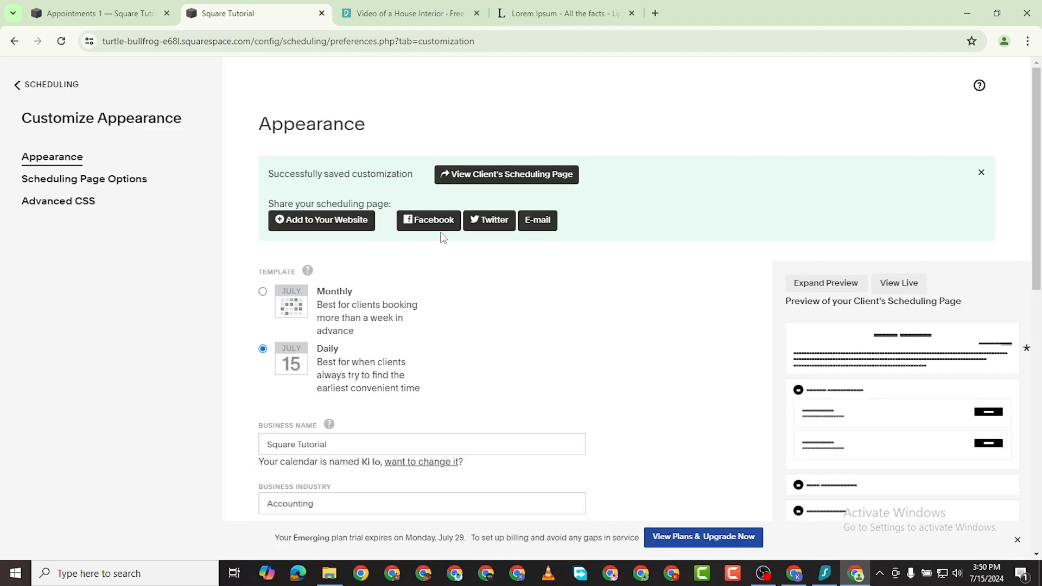
{"action": "left_click", "coordinate": [980, 172]}
Review the saved appearance settings, then open the live client scheduling page and look through its sections
{"action": "scroll", "coordinate": [388, 343], "scroll_direction": "down", "scroll_amount": 4}
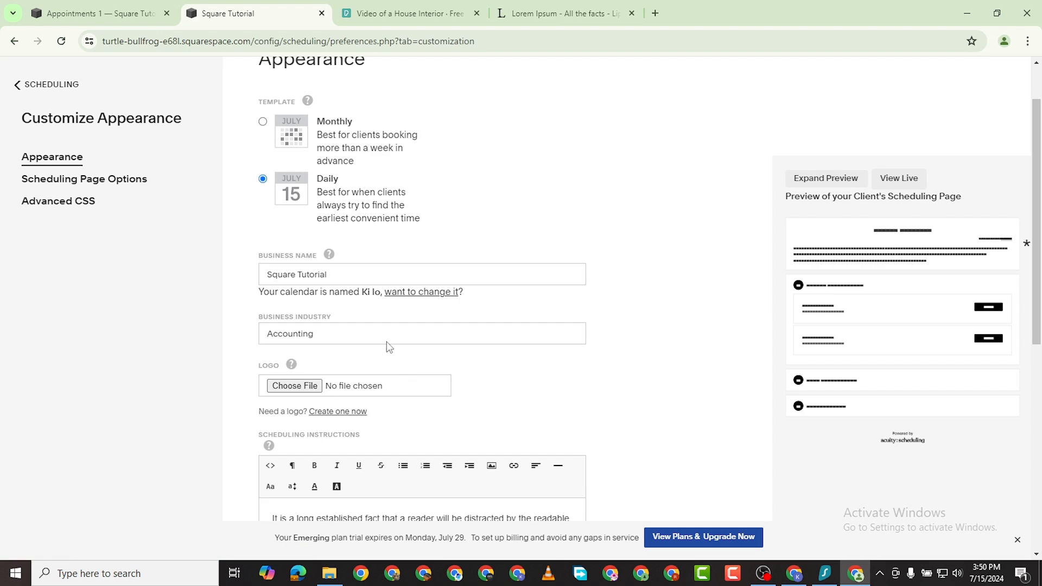
{"action": "scroll", "coordinate": [662, 365], "scroll_direction": "up", "scroll_amount": 3}
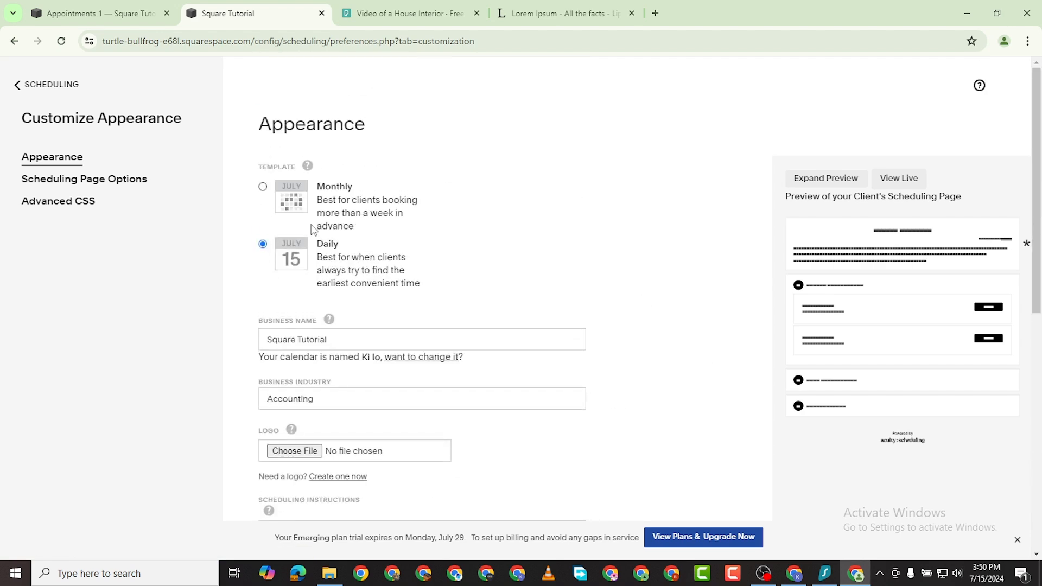
{"action": "scroll", "coordinate": [397, 306], "scroll_direction": "down", "scroll_amount": 7}
{"action": "scroll", "coordinate": [489, 333], "scroll_direction": "down", "scroll_amount": 3}
{"action": "scroll", "coordinate": [432, 309], "scroll_direction": "up", "scroll_amount": 10}
{"action": "left_click", "coordinate": [896, 179]}
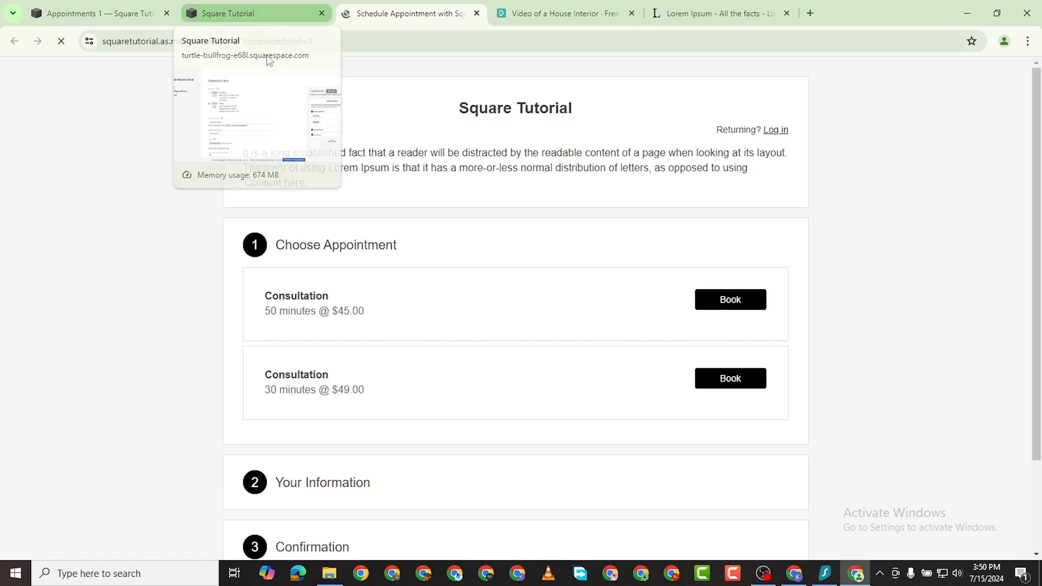
{"action": "scroll", "coordinate": [604, 320], "scroll_direction": "down", "scroll_amount": 1}
{"action": "scroll", "coordinate": [600, 318], "scroll_direction": "down", "scroll_amount": 1}
{"action": "scroll", "coordinate": [593, 314], "scroll_direction": "up", "scroll_amount": 2}
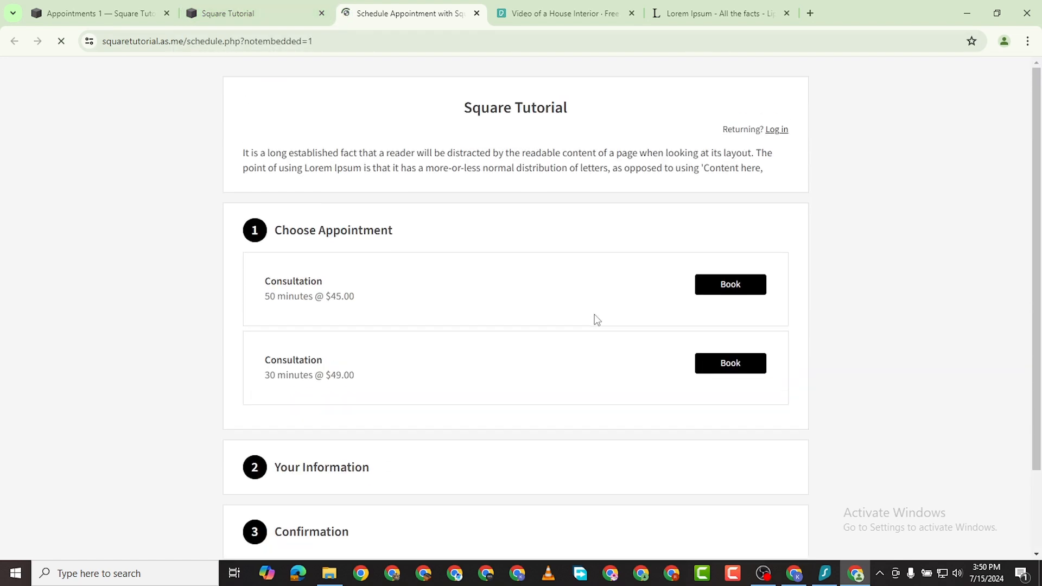
{"action": "scroll", "coordinate": [551, 292], "scroll_direction": "down", "scroll_amount": 2}
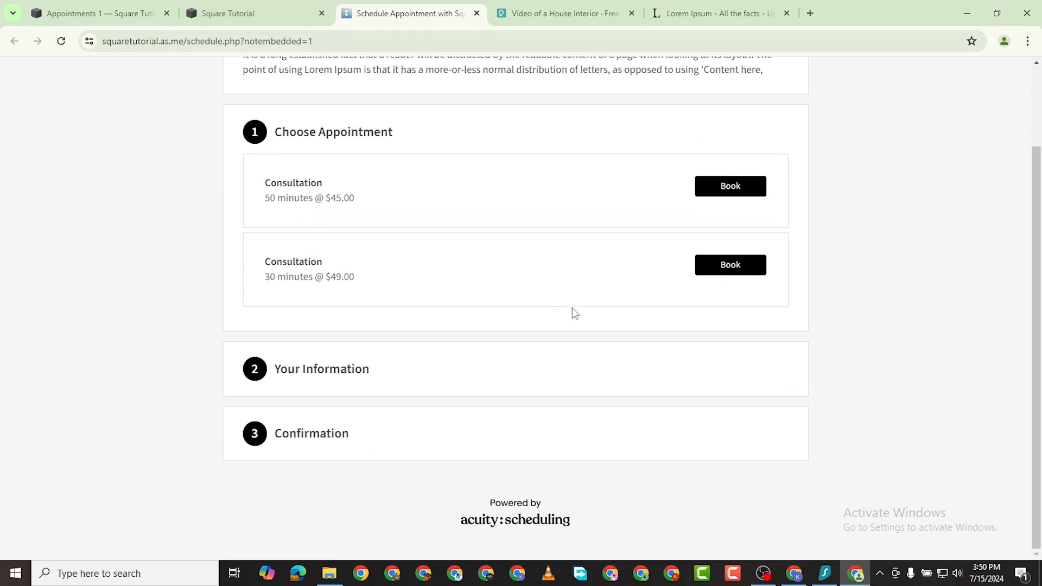
Return to the appearance settings and open the Scheduling Page Options
{"action": "left_click", "coordinate": [249, 11]}
{"action": "left_click", "coordinate": [90, 178]}
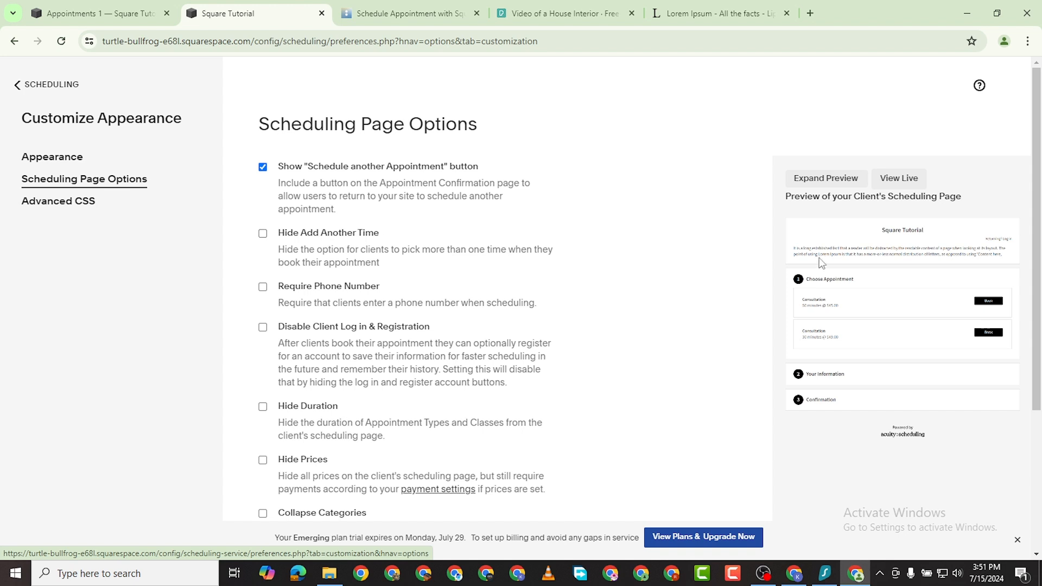
On the live scheduling page, try booking the 50-minute Consultation and select the 9:00am slot on Thursday, July 18
{"action": "left_click", "coordinate": [410, 13]}
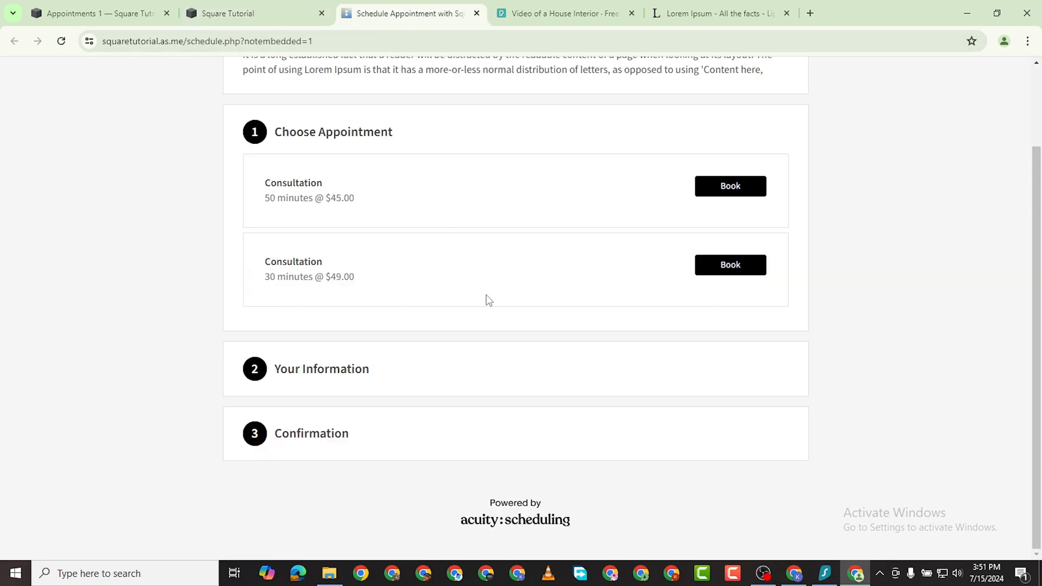
{"action": "scroll", "coordinate": [537, 355], "scroll_direction": "up", "scroll_amount": 2}
{"action": "scroll", "coordinate": [560, 337], "scroll_direction": "down", "scroll_amount": 2}
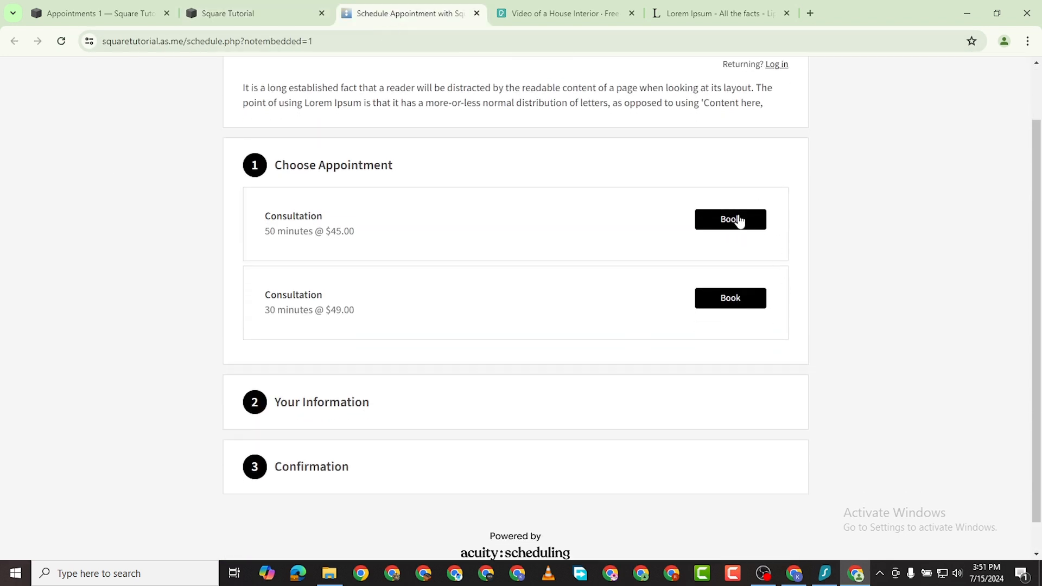
{"action": "left_click", "coordinate": [749, 222]}
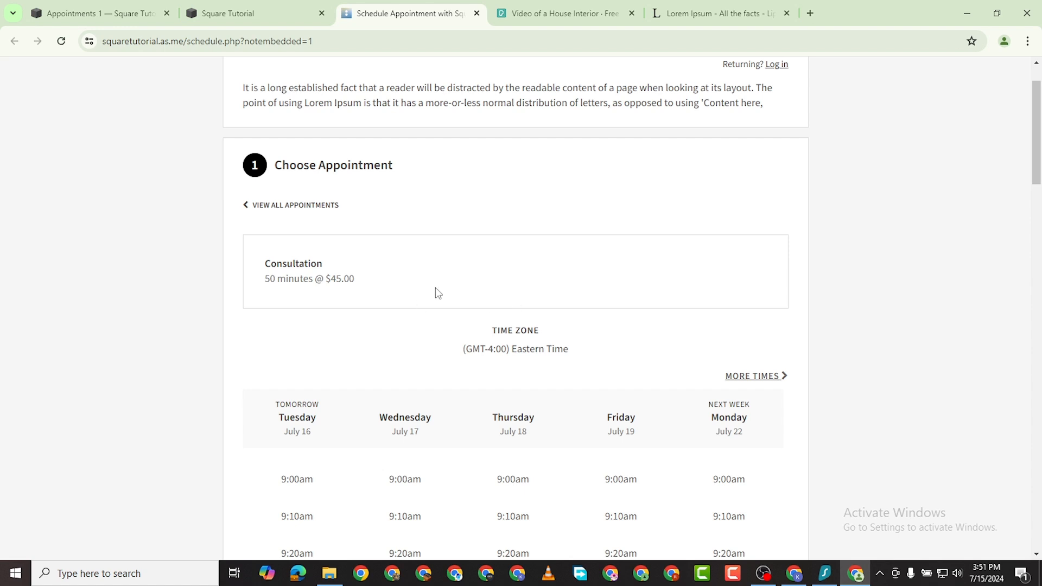
{"action": "scroll", "coordinate": [429, 291], "scroll_direction": "down", "scroll_amount": 1}
{"action": "scroll", "coordinate": [412, 289], "scroll_direction": "down", "scroll_amount": 2}
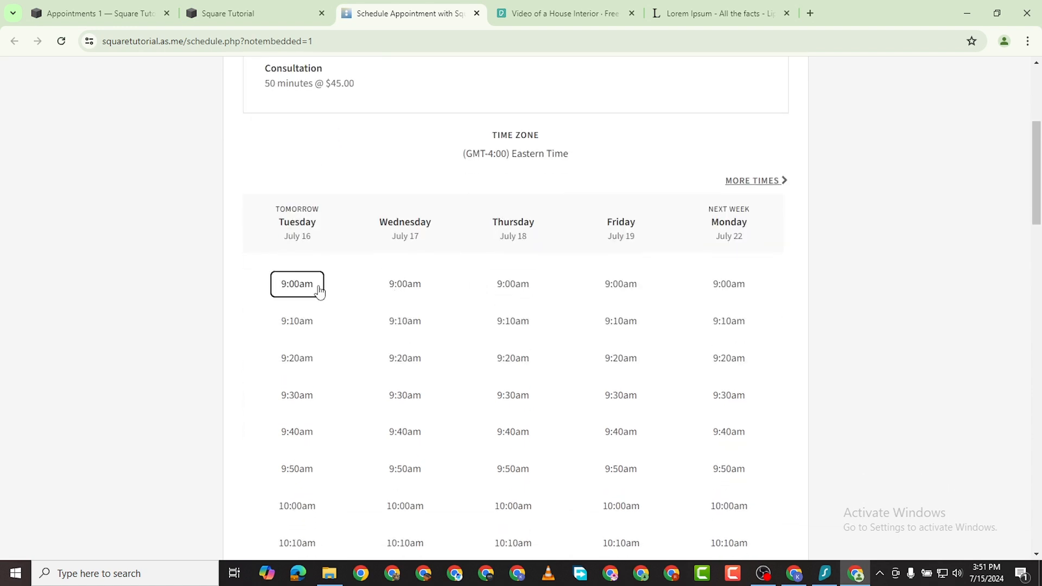
{"action": "left_click", "coordinate": [319, 290]}
{"action": "left_click", "coordinate": [517, 284]}
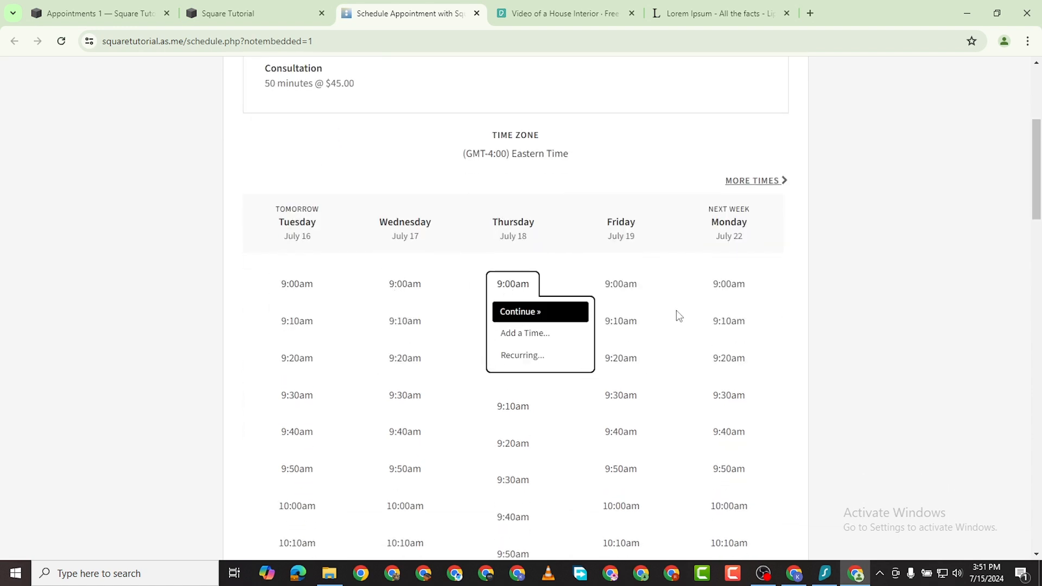
In the Scheduling Page Options, enable Require Phone Number, disable Services: Hide Spots Left, and save the changes
{"action": "left_click", "coordinate": [198, 16]}
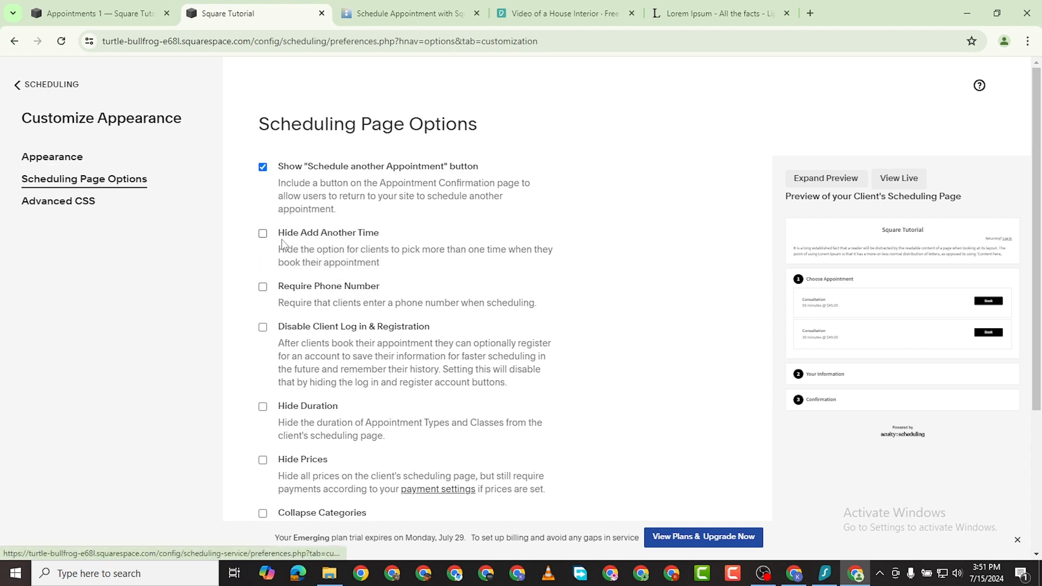
{"action": "scroll", "coordinate": [281, 242], "scroll_direction": "down", "scroll_amount": 5}
{"action": "scroll", "coordinate": [390, 256], "scroll_direction": "up", "scroll_amount": 4}
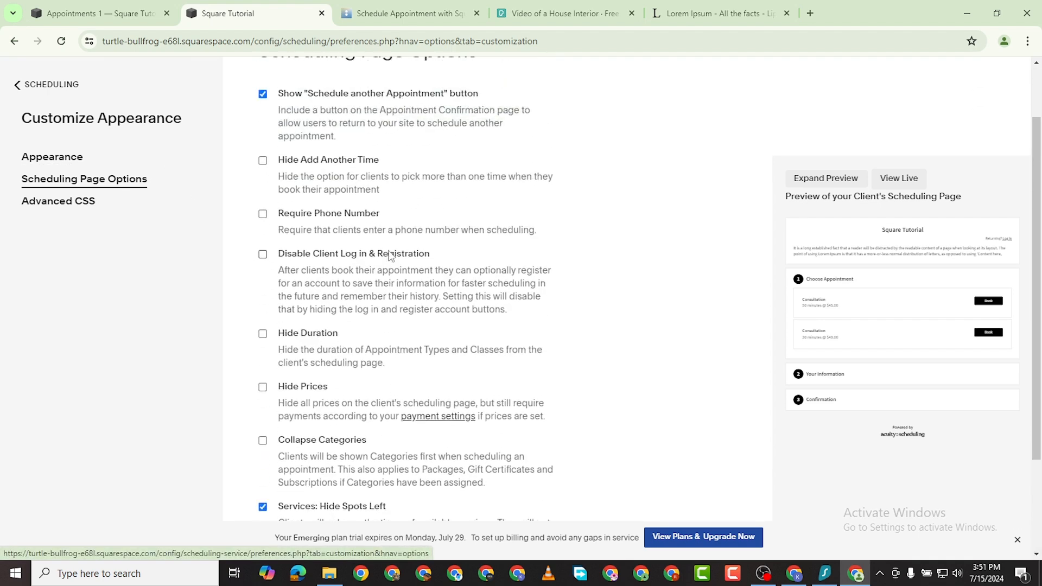
{"action": "left_click", "coordinate": [263, 213]}
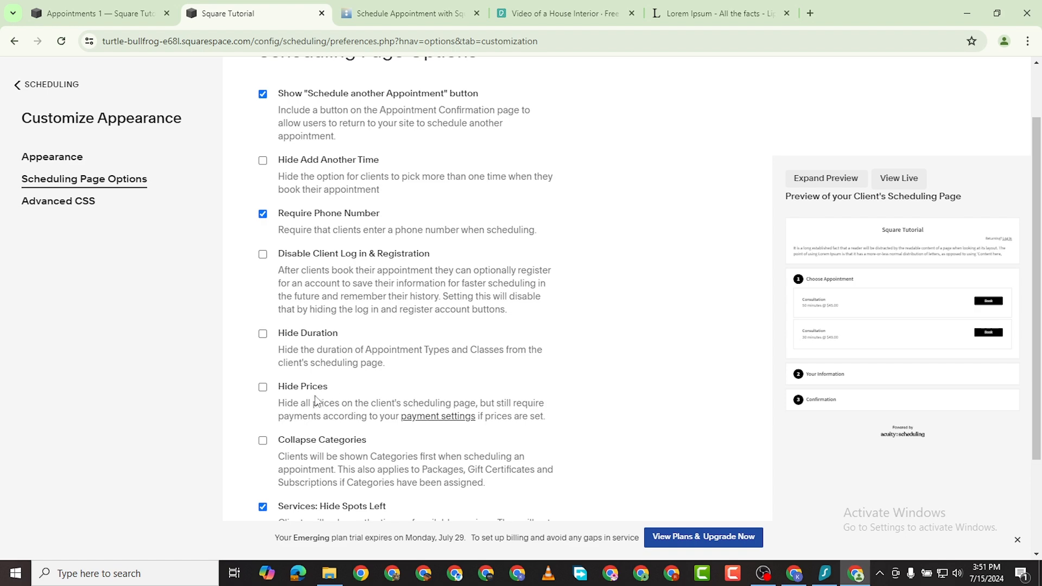
{"action": "scroll", "coordinate": [293, 456], "scroll_direction": "down", "scroll_amount": 2}
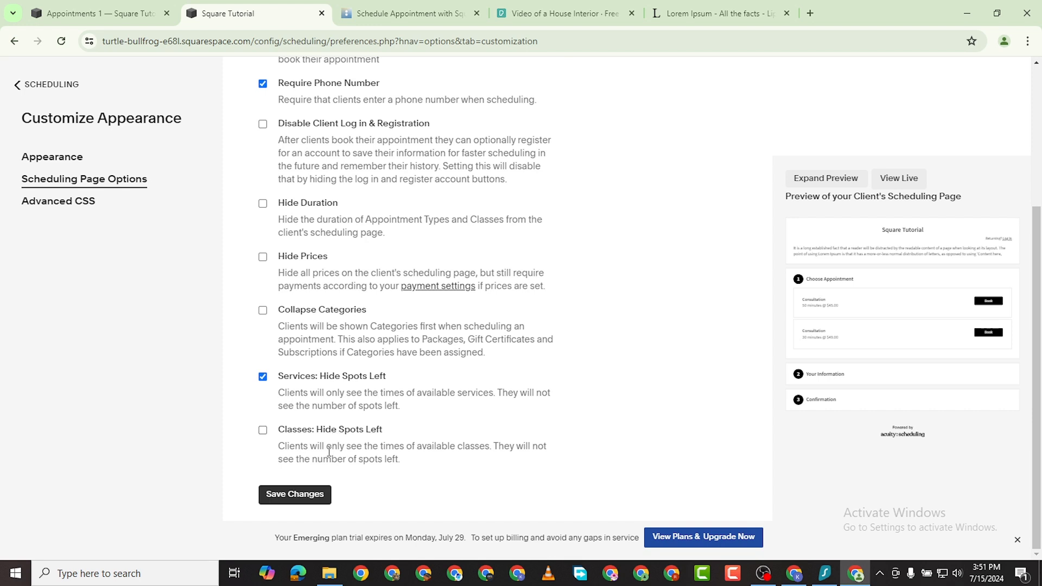
{"action": "left_click", "coordinate": [262, 377]}
{"action": "left_click", "coordinate": [302, 495]}
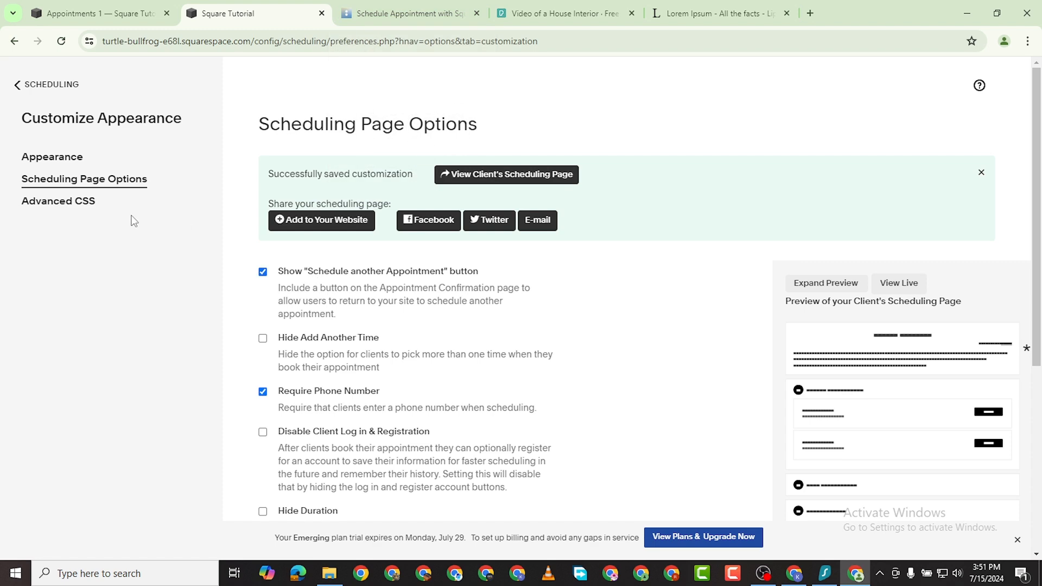
In the scheduling Appearance settings, set the time format to 24 hour and save the changes
{"action": "left_click", "coordinate": [60, 156]}
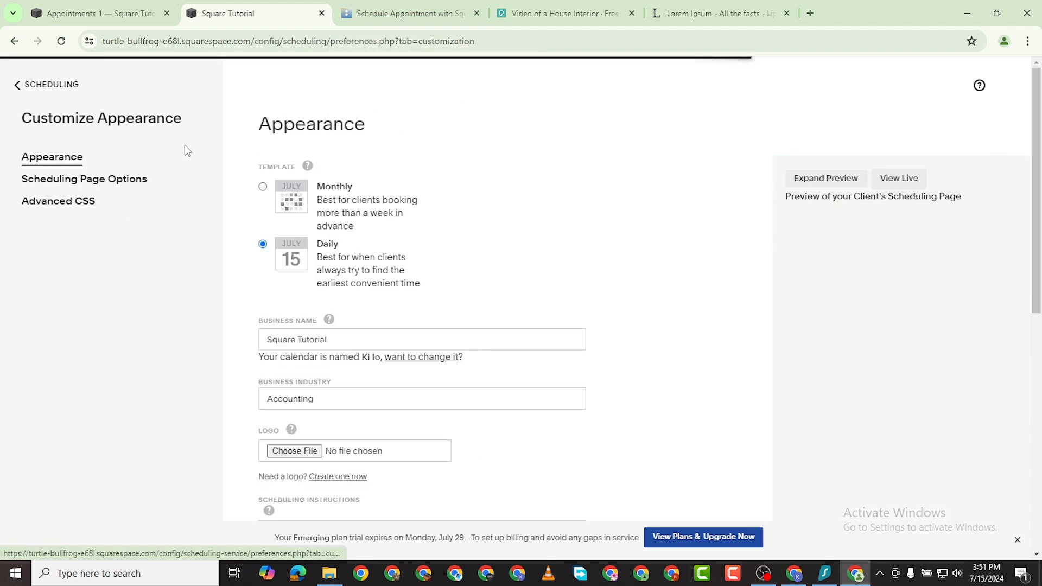
{"action": "scroll", "coordinate": [418, 314], "scroll_direction": "down", "scroll_amount": 5}
{"action": "scroll", "coordinate": [425, 332], "scroll_direction": "up", "scroll_amount": 4}
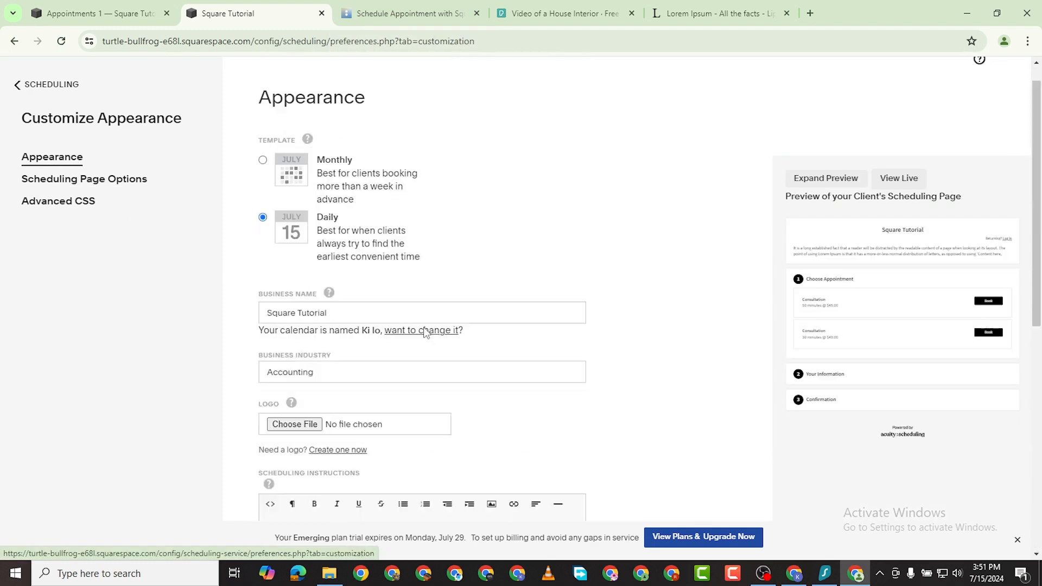
{"action": "scroll", "coordinate": [426, 332], "scroll_direction": "up", "scroll_amount": 1}
{"action": "scroll", "coordinate": [430, 325], "scroll_direction": "down", "scroll_amount": 2}
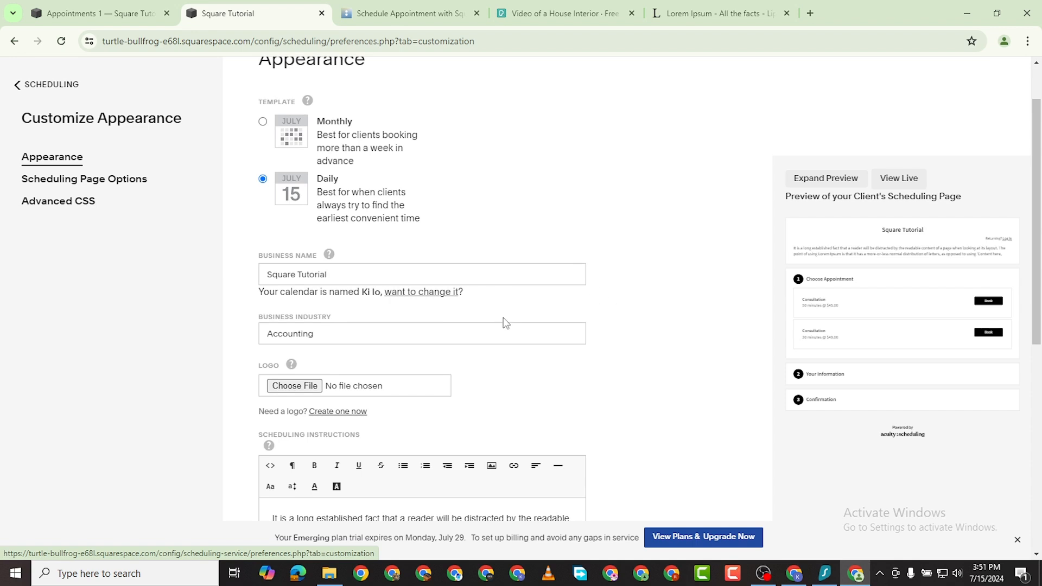
{"action": "scroll", "coordinate": [344, 396], "scroll_direction": "down", "scroll_amount": 7}
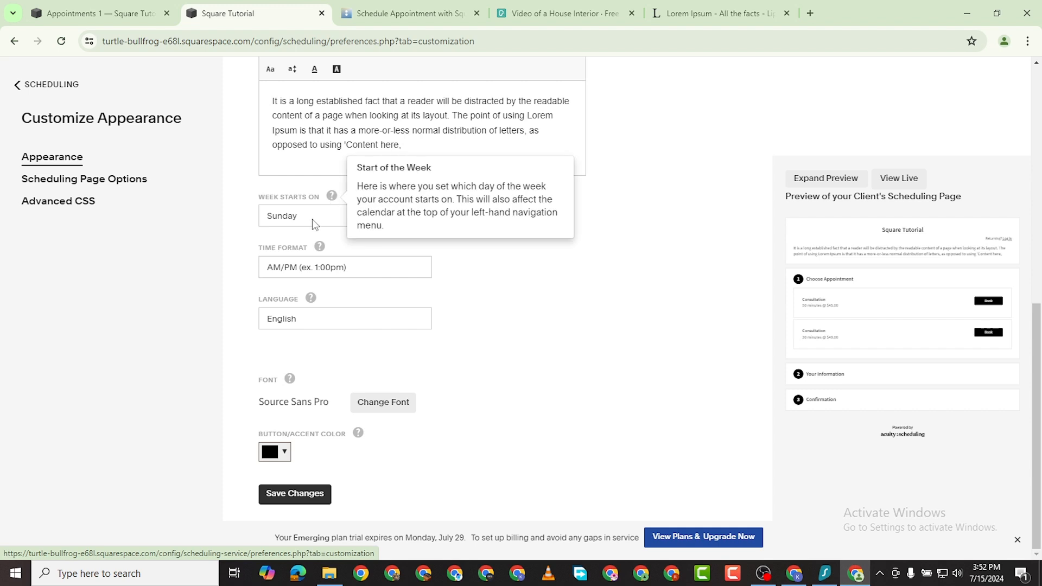
{"action": "left_click", "coordinate": [375, 269]}
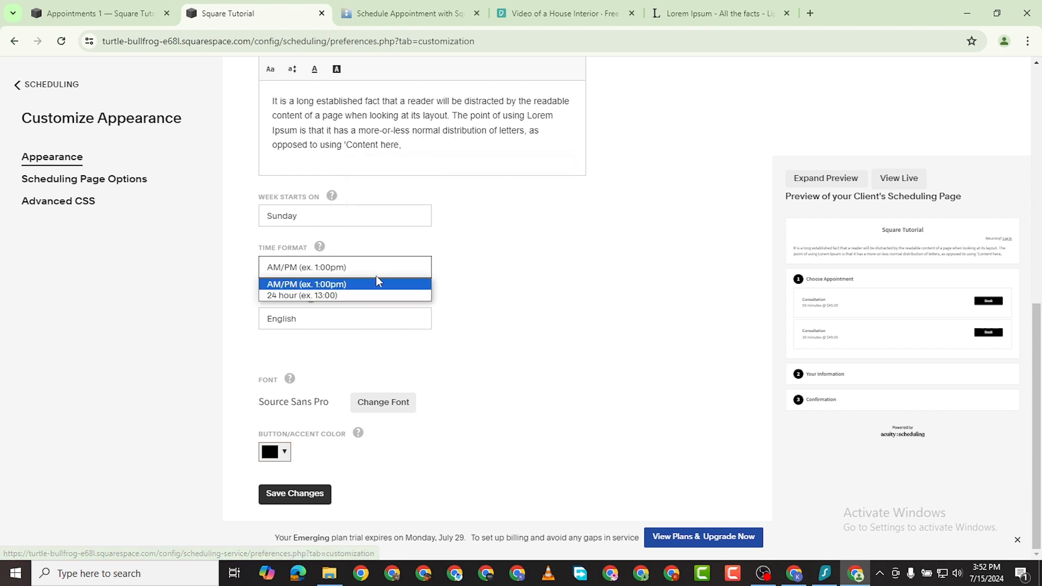
{"action": "left_click", "coordinate": [367, 296]}
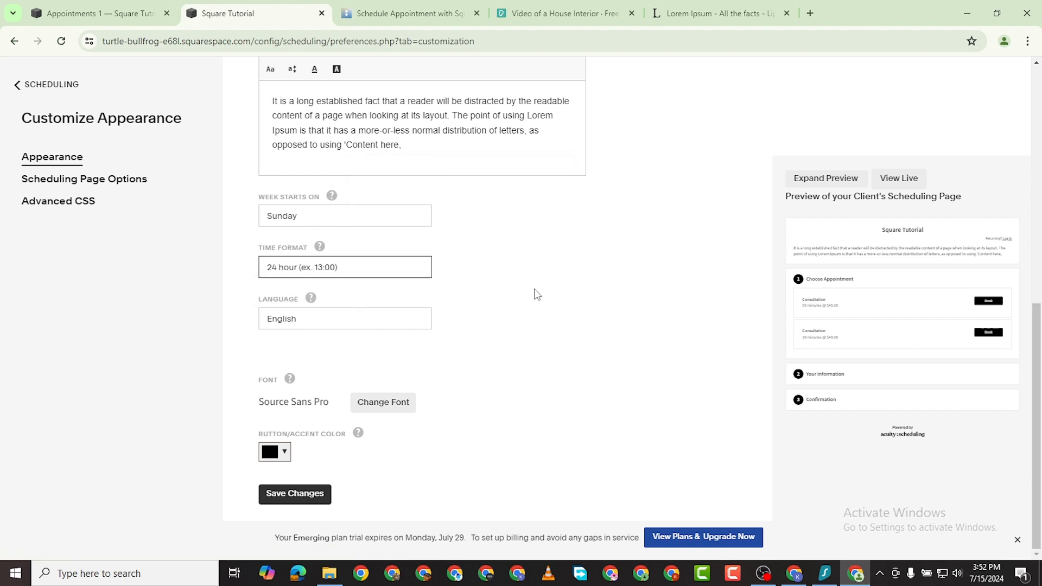
{"action": "left_click", "coordinate": [279, 495]}
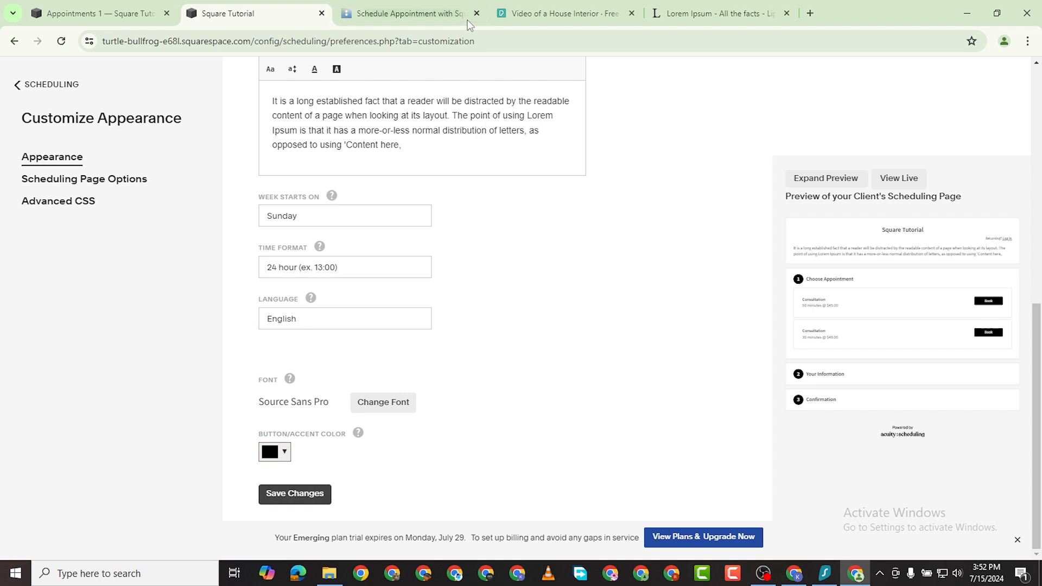
Reload the live scheduling page and check the available time slots for the 30-minute Consultation
{"action": "left_click", "coordinate": [399, 13]}
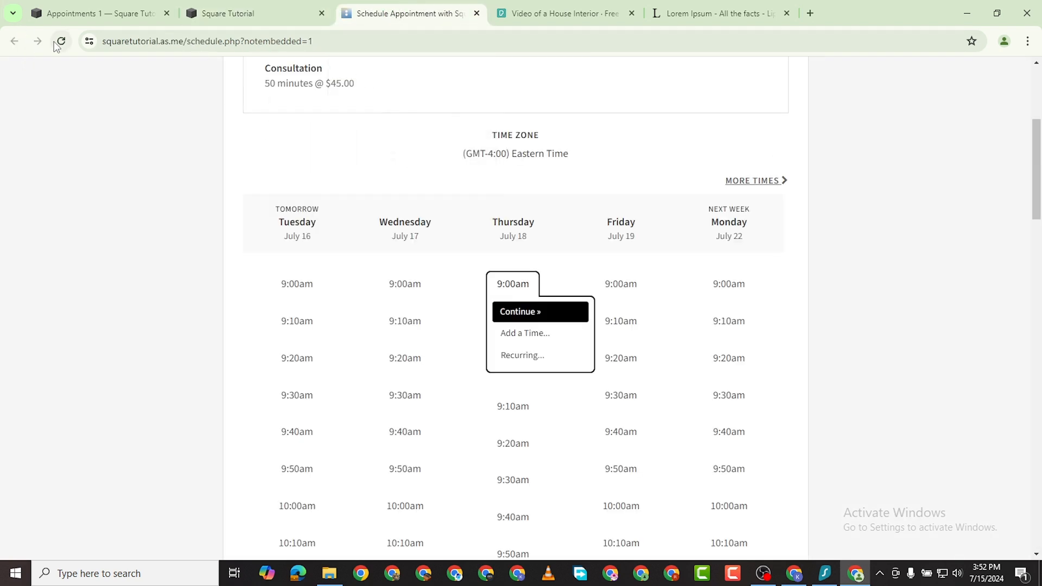
{"action": "left_click", "coordinate": [61, 42]}
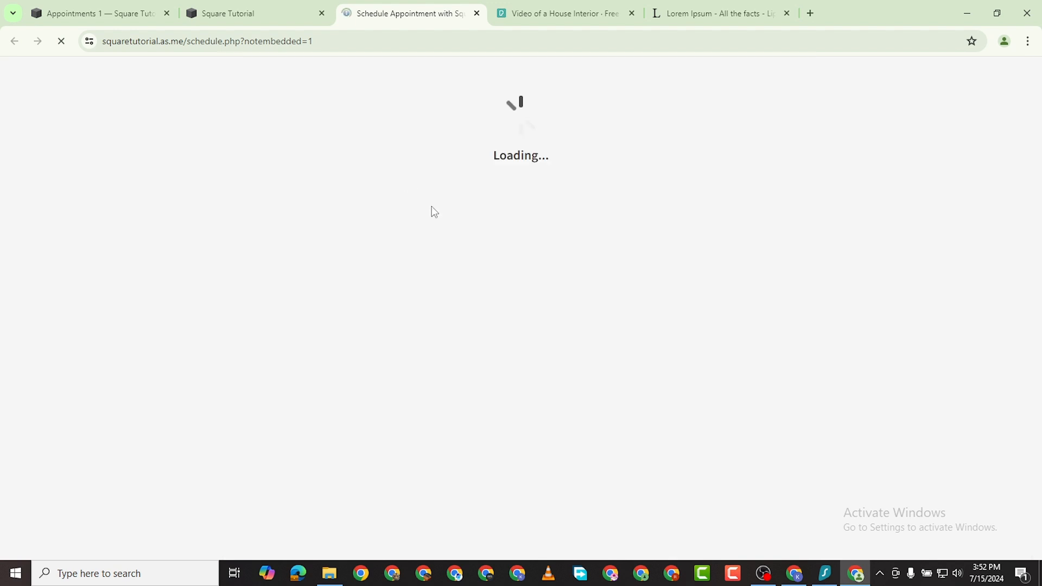
{"action": "scroll", "coordinate": [483, 271], "scroll_direction": "down", "scroll_amount": 2}
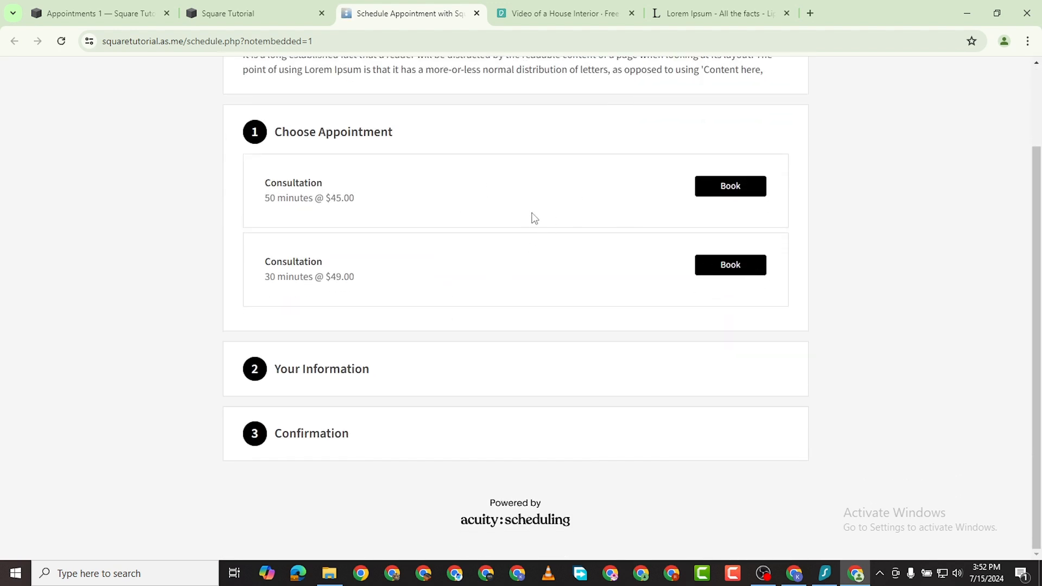
{"action": "left_click", "coordinate": [730, 267]}
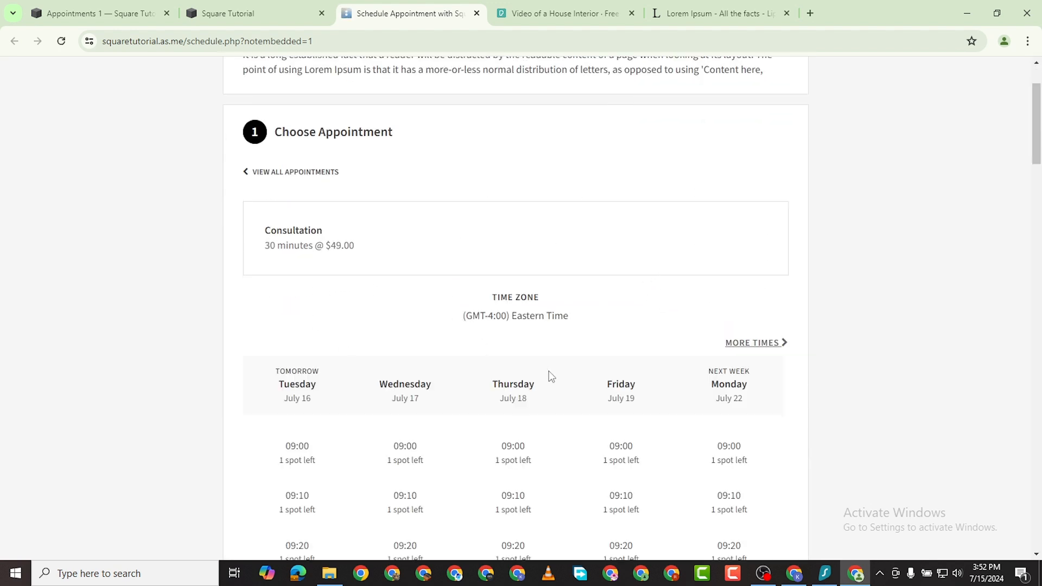
{"action": "scroll", "coordinate": [548, 377], "scroll_direction": "down", "scroll_amount": 2}
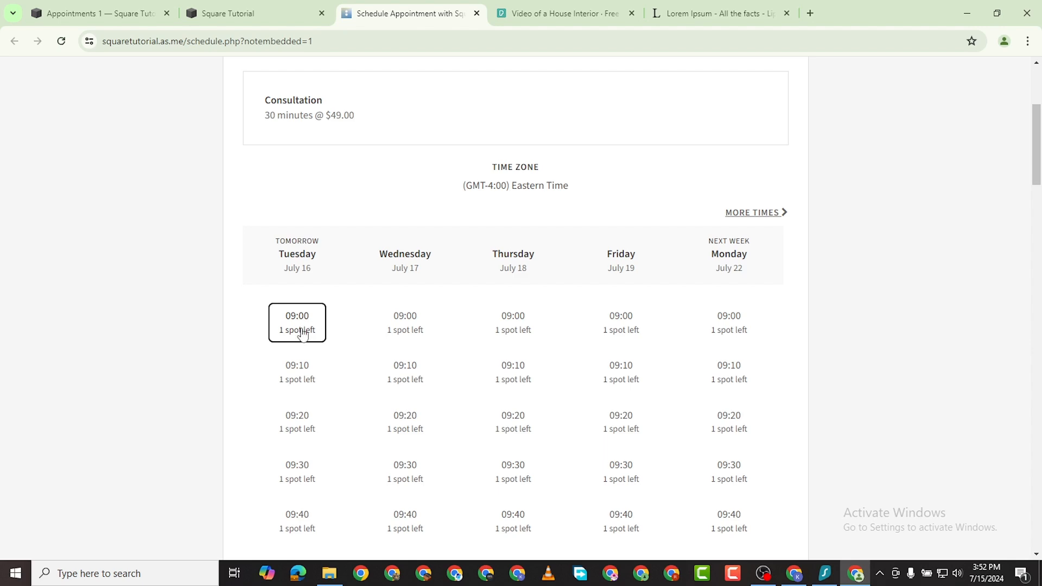
{"action": "scroll", "coordinate": [636, 320], "scroll_direction": "down", "scroll_amount": 15}
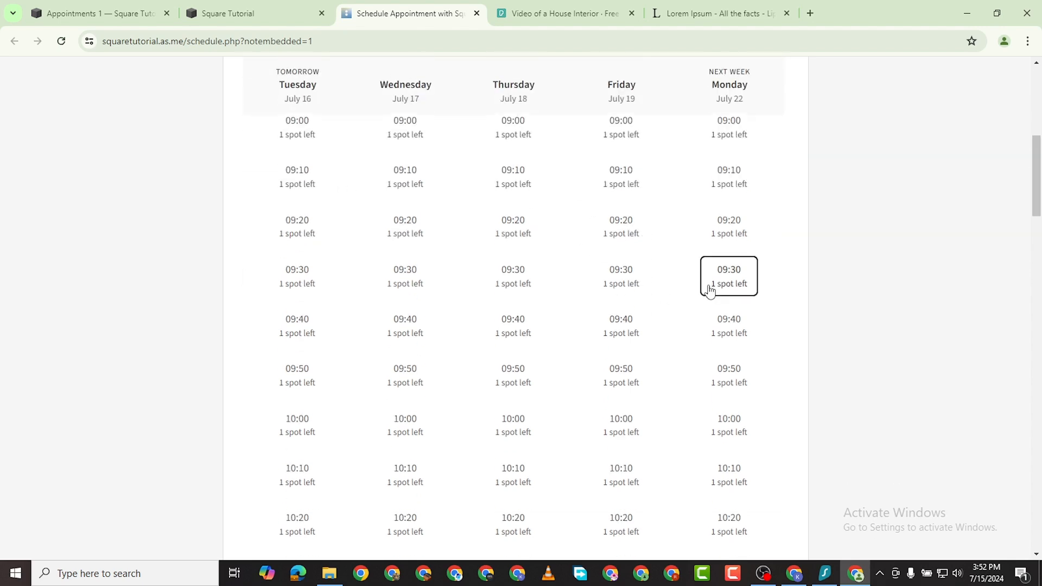
{"action": "scroll", "coordinate": [574, 350], "scroll_direction": "down", "scroll_amount": 6}
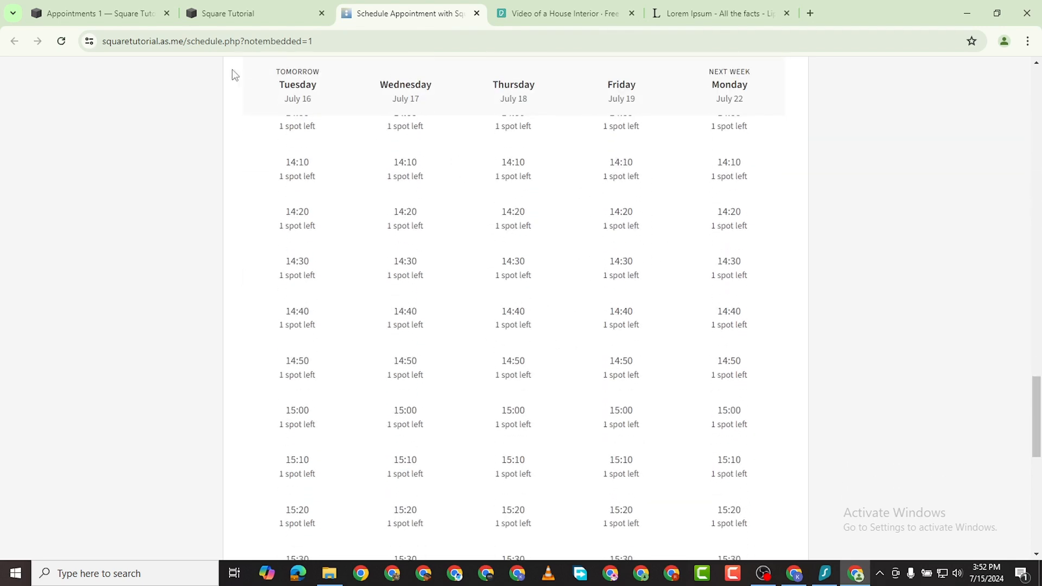
Return to the scheduling setup overview and expand the "Set your availability" task
{"action": "key", "text": "ctrl+shift+Tab"}
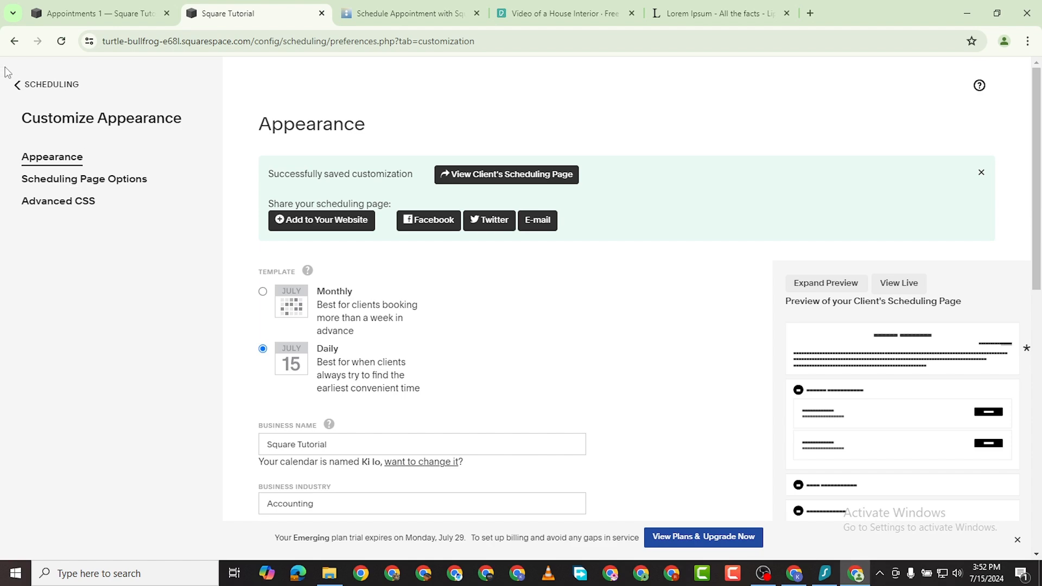
{"action": "left_click", "coordinate": [16, 86]}
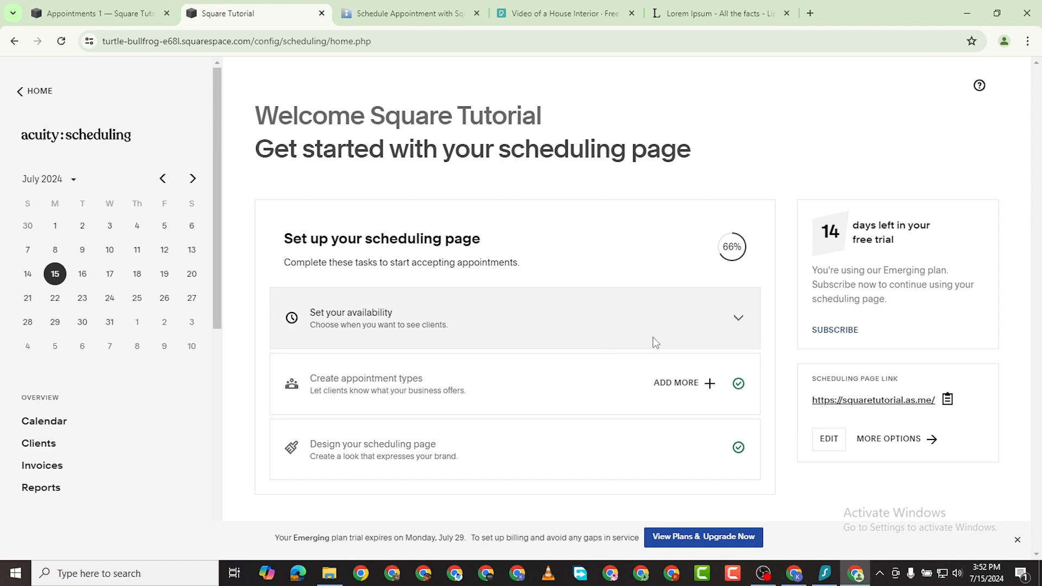
{"action": "left_click", "coordinate": [716, 326]}
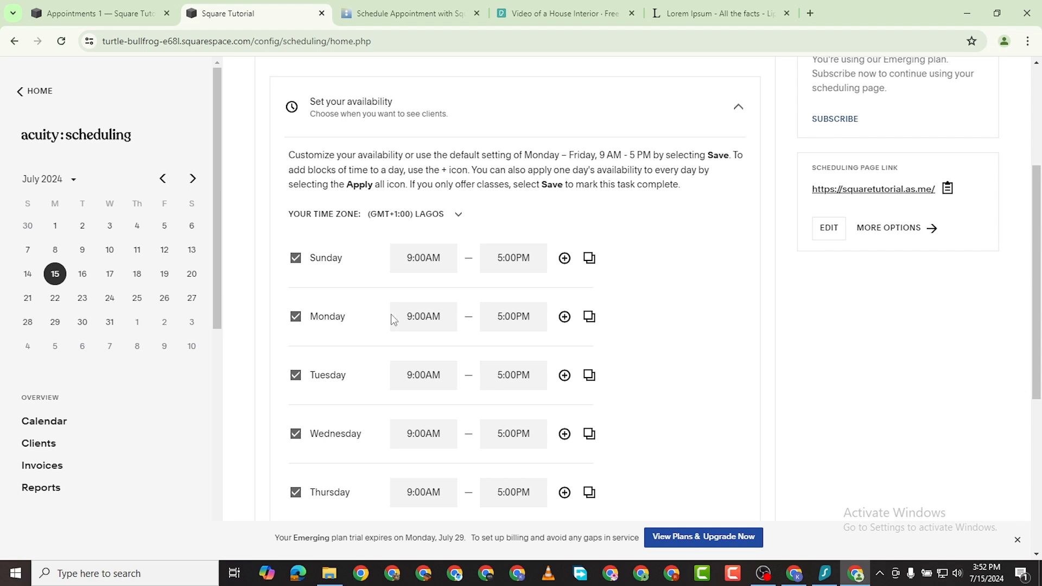
Enable Saturday availability with two time blocks: 9:00AM to 12:00PM and 1:00PM to 9:00PM
{"action": "scroll", "coordinate": [451, 326], "scroll_direction": "down", "scroll_amount": 3}
{"action": "scroll", "coordinate": [516, 354], "scroll_direction": "down", "scroll_amount": 3}
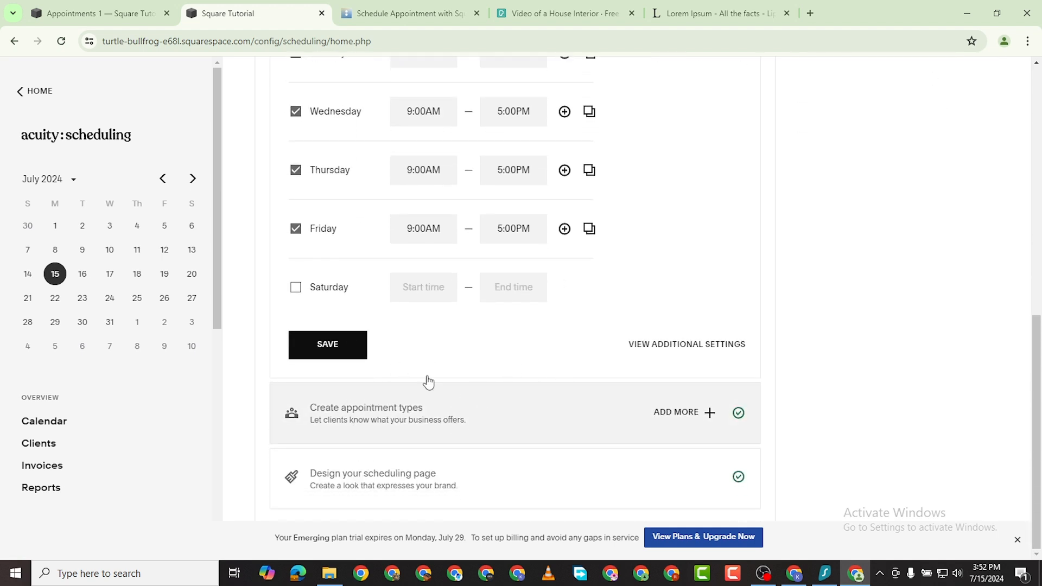
{"action": "left_click", "coordinate": [296, 287]}
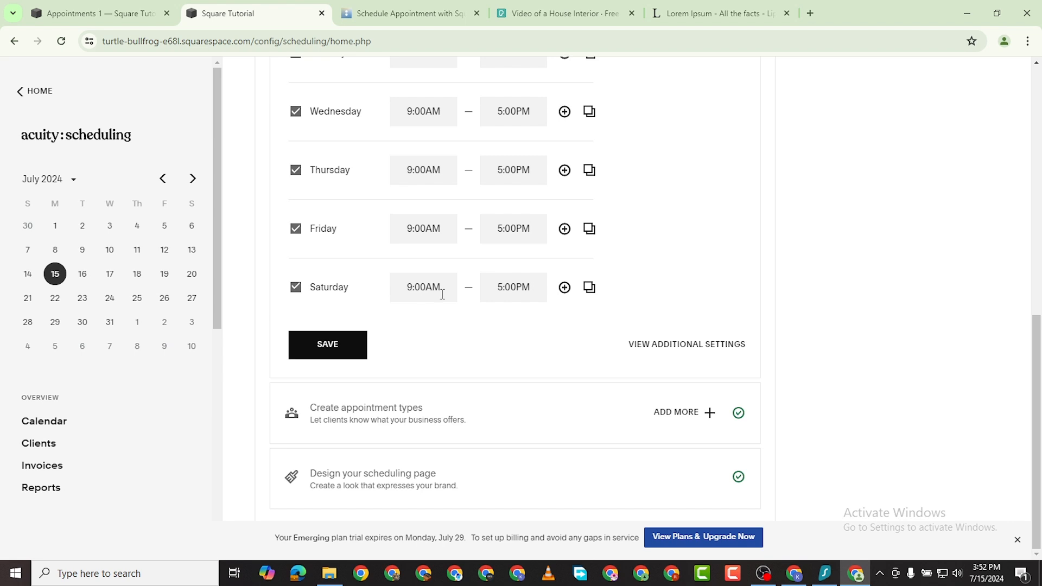
{"action": "left_click", "coordinate": [560, 291]}
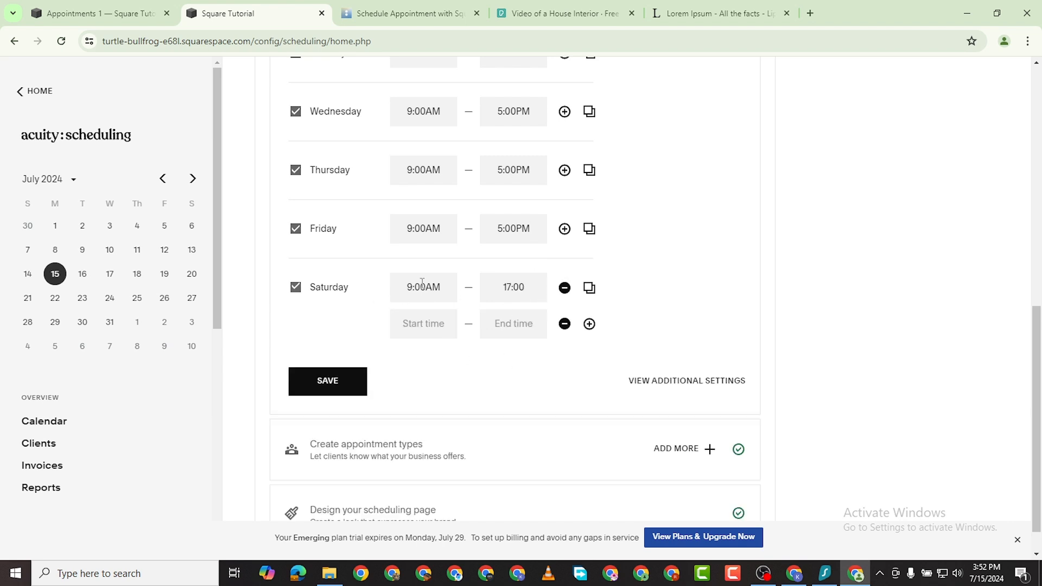
{"action": "triple_click", "coordinate": [515, 290]}
{"action": "type", "text": "12"}
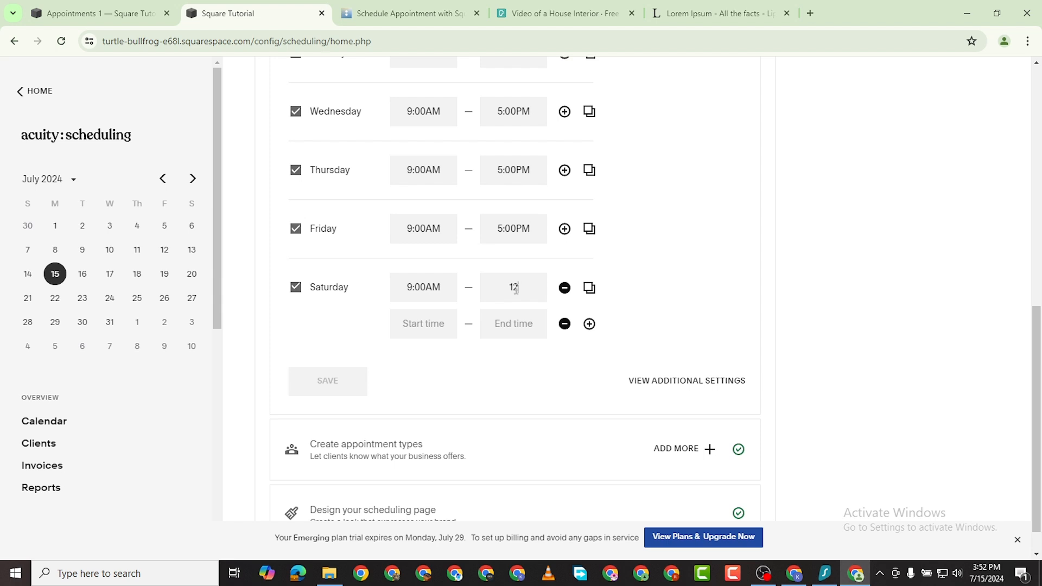
{"action": "type", "text": ":00PM1:00"}
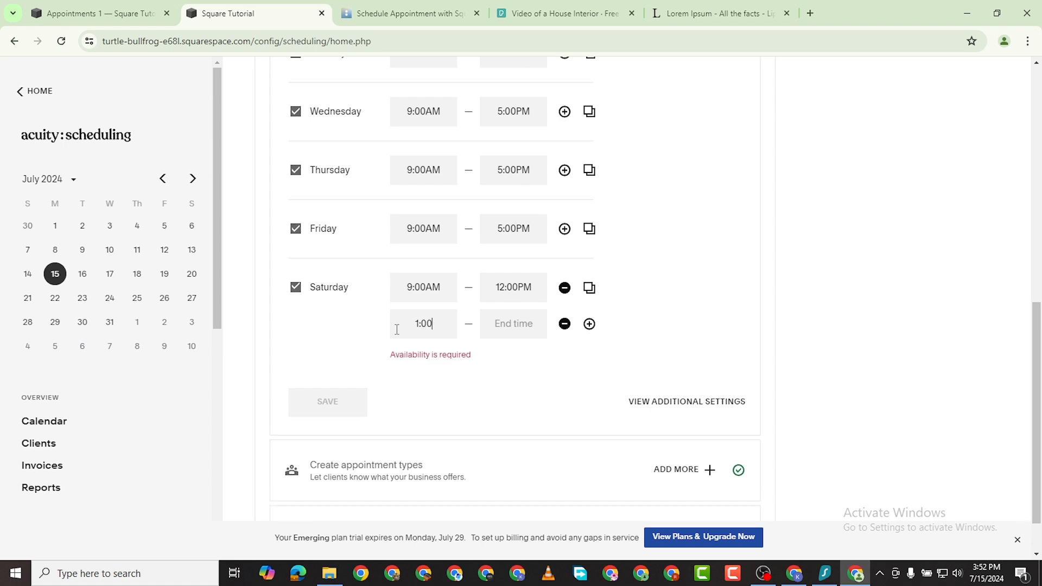
{"action": "type", "text": "PM"}
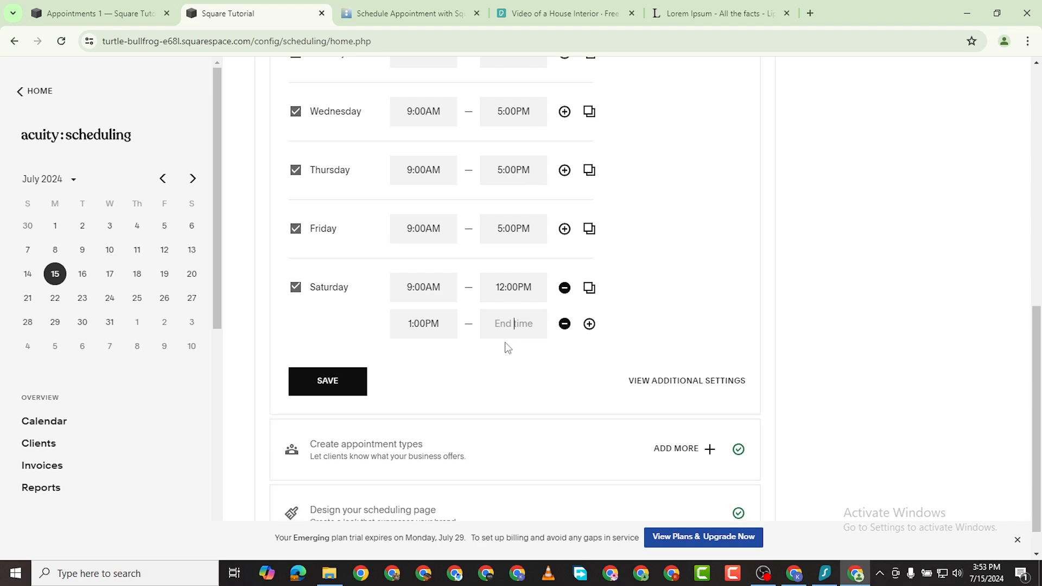
{"action": "type", "text": "9"}
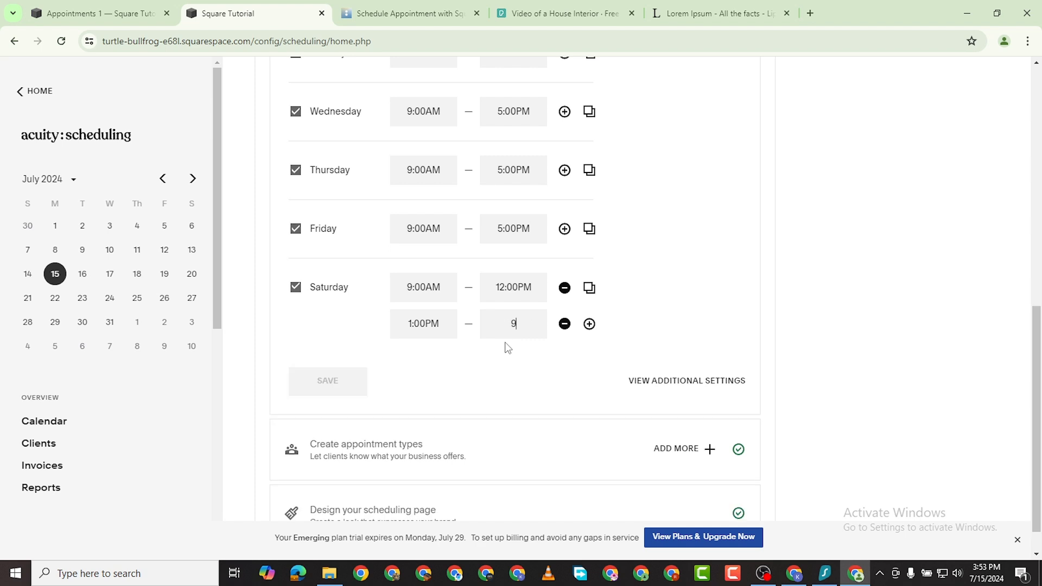
{"action": "type", "text": ":00PM"}
Add a second, empty time block to Sunday and save the availability settings
{"action": "scroll", "coordinate": [588, 324], "scroll_direction": "down", "scroll_amount": 1}
{"action": "scroll", "coordinate": [592, 308], "scroll_direction": "up", "scroll_amount": 10}
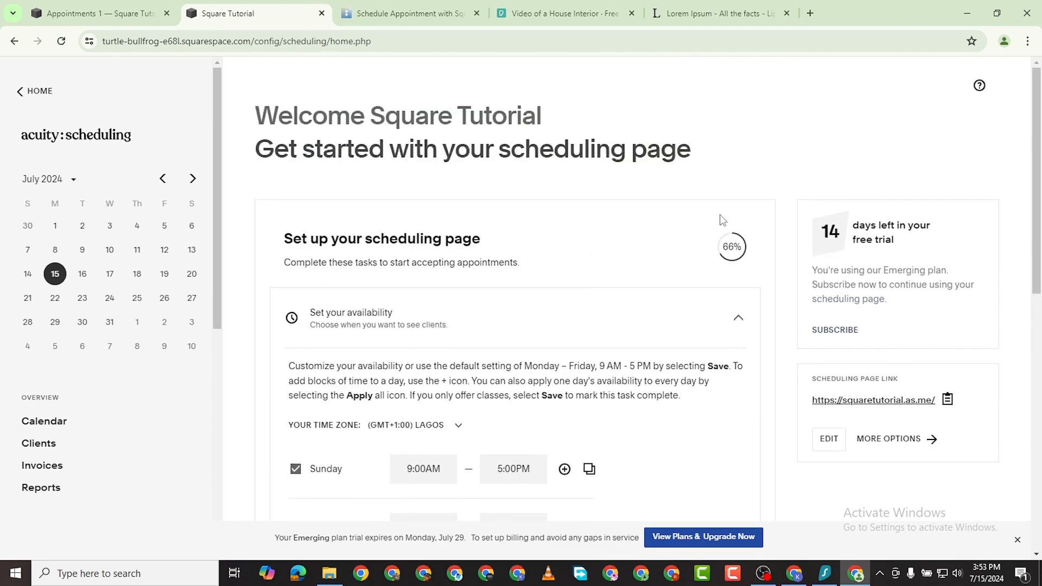
{"action": "scroll", "coordinate": [609, 366], "scroll_direction": "down", "scroll_amount": 9}
{"action": "scroll", "coordinate": [408, 271], "scroll_direction": "down", "scroll_amount": 1}
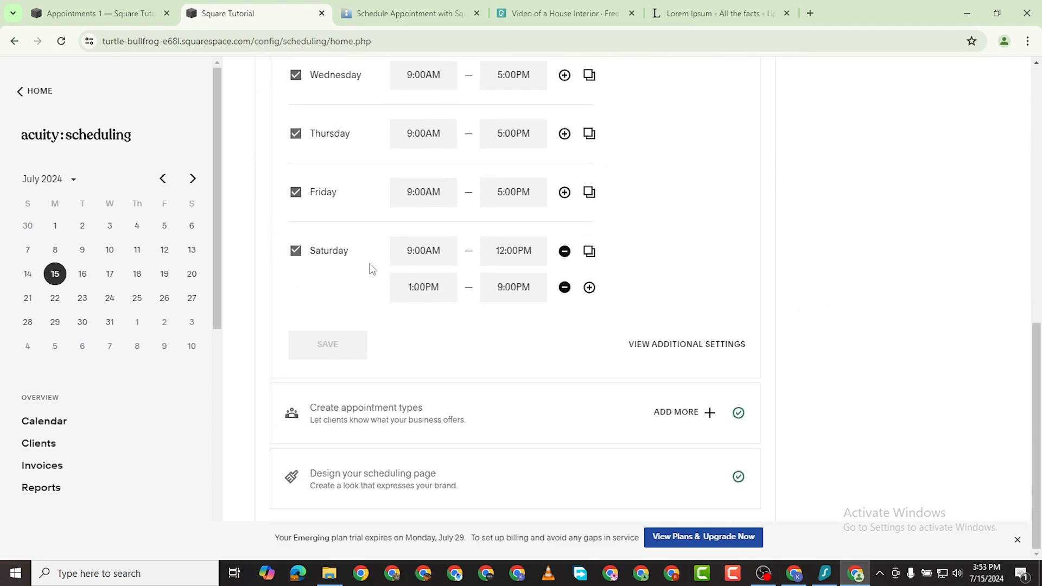
{"action": "scroll", "coordinate": [375, 260], "scroll_direction": "up", "scroll_amount": 5}
{"action": "scroll", "coordinate": [377, 271], "scroll_direction": "down", "scroll_amount": 4}
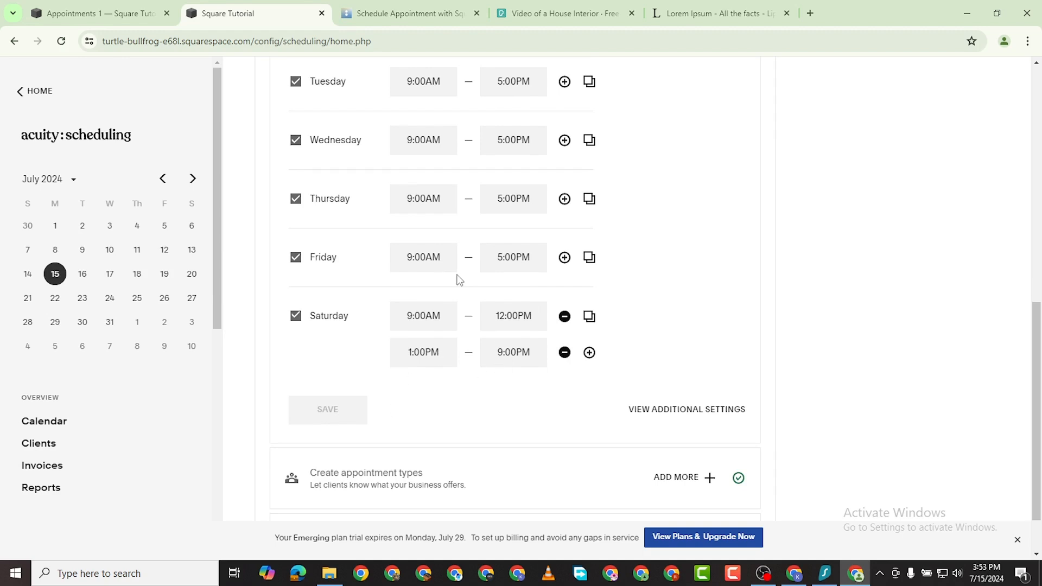
{"action": "scroll", "coordinate": [504, 298], "scroll_direction": "up", "scroll_amount": 3}
{"action": "scroll", "coordinate": [379, 205], "scroll_direction": "up", "scroll_amount": 4}
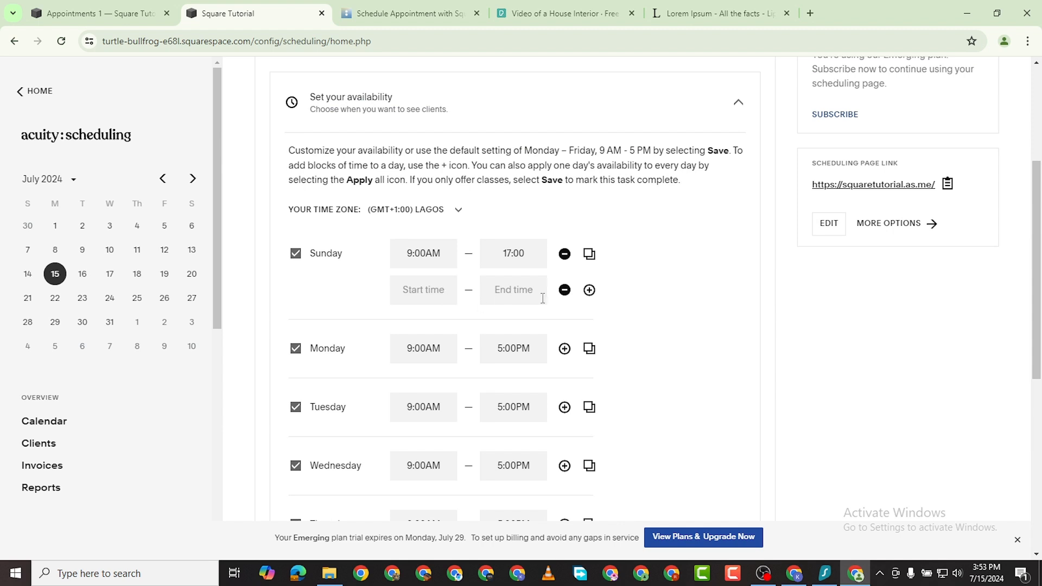
{"action": "scroll", "coordinate": [559, 363], "scroll_direction": "down", "scroll_amount": 2}
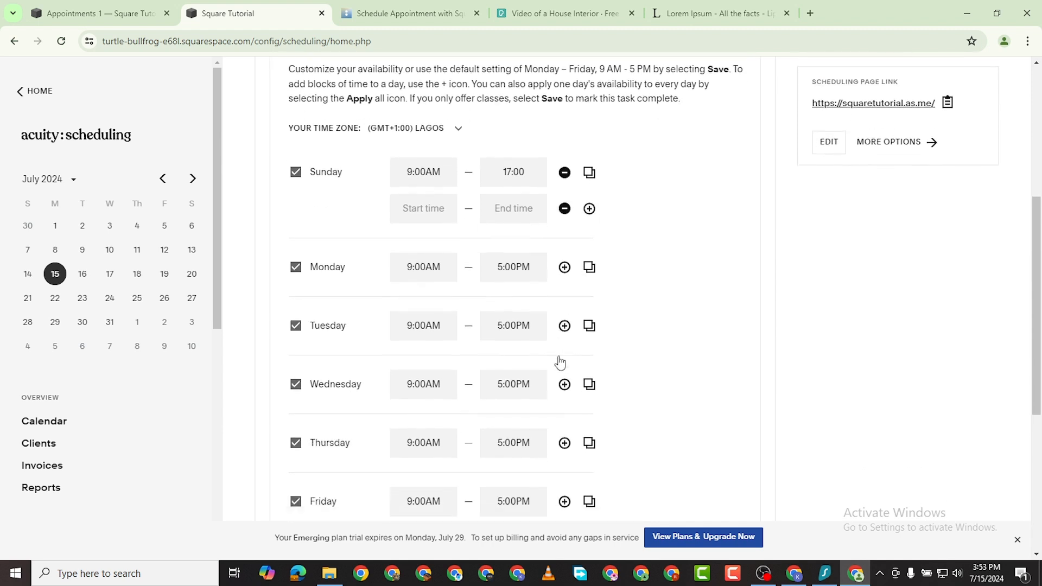
{"action": "scroll", "coordinate": [560, 363], "scroll_direction": "down", "scroll_amount": 6}
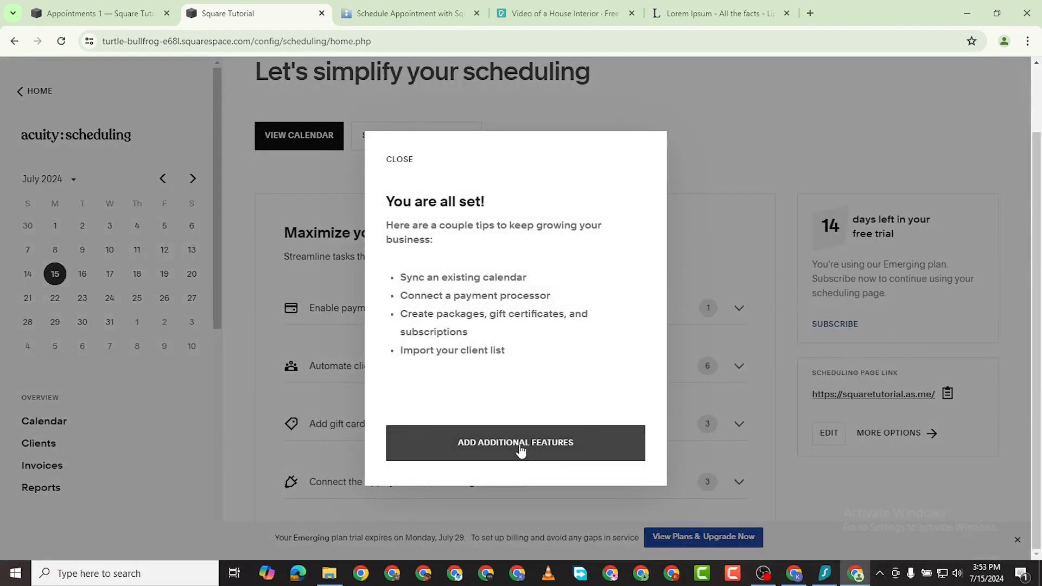
Continue to the additional scheduling features and open the payment processor setup under the payments feature
{"action": "left_click", "coordinate": [520, 448]}
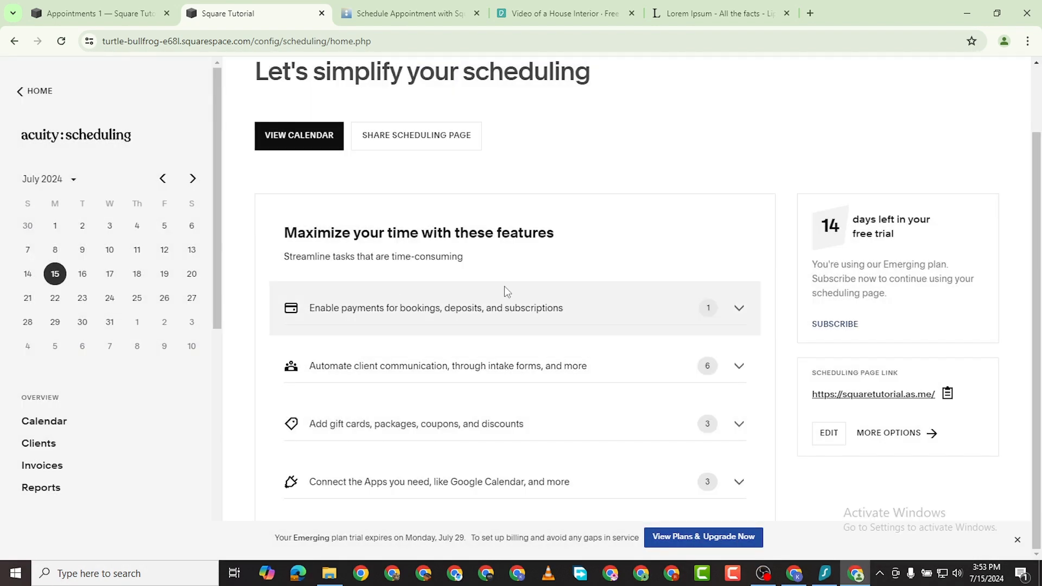
{"action": "left_click", "coordinate": [627, 319]}
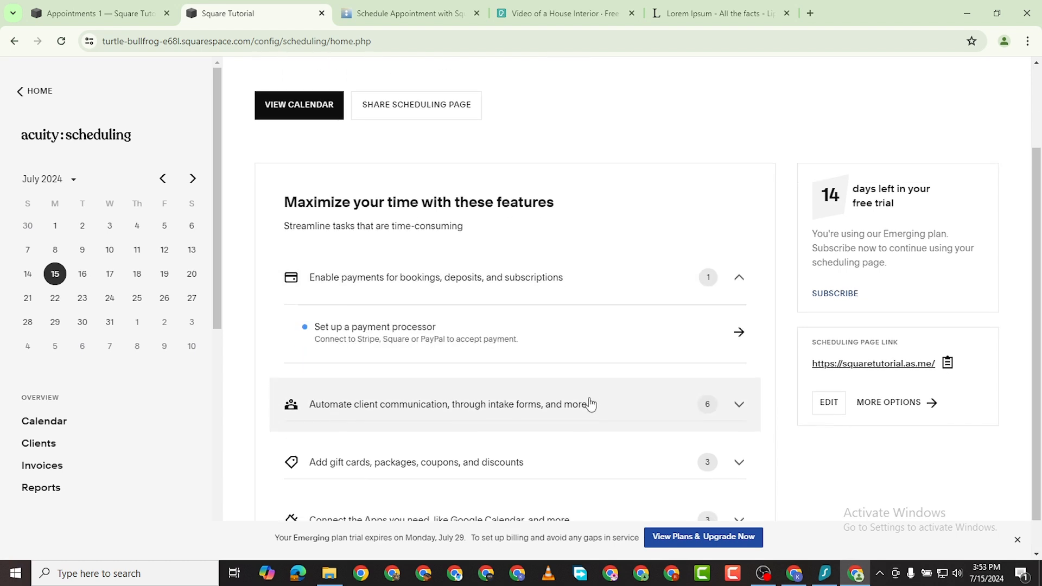
{"action": "left_click", "coordinate": [735, 332]}
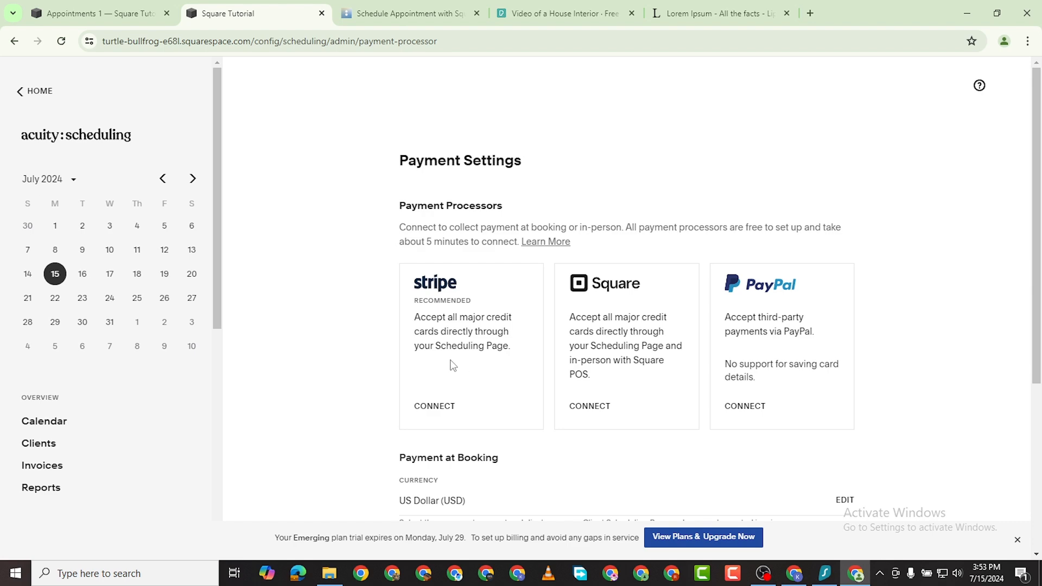
Look at the Stripe connection form among the payment processors and close it without connecting an account
{"action": "scroll", "coordinate": [457, 271], "scroll_direction": "down", "scroll_amount": 3}
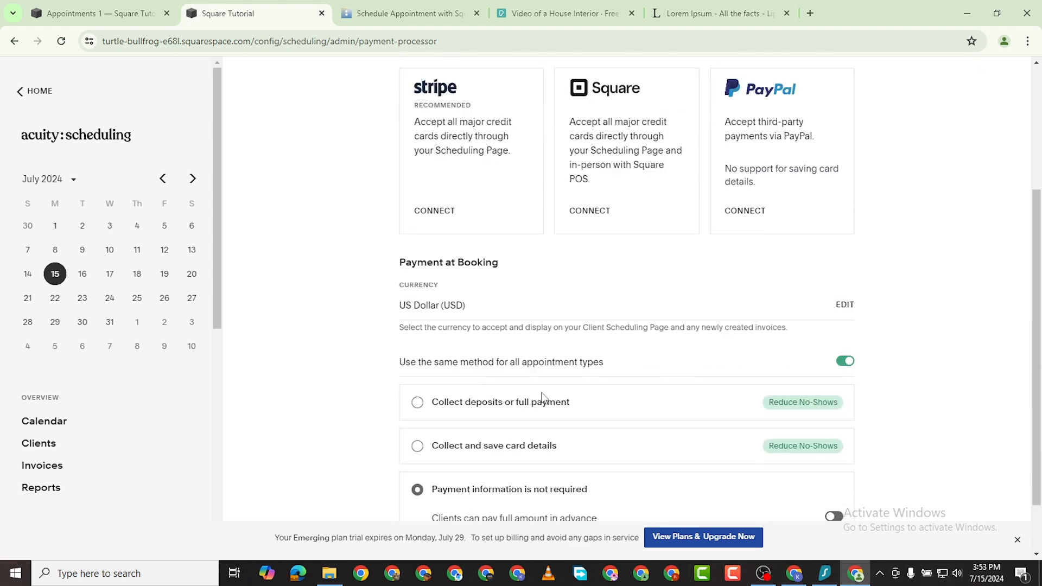
{"action": "left_click", "coordinate": [439, 212]}
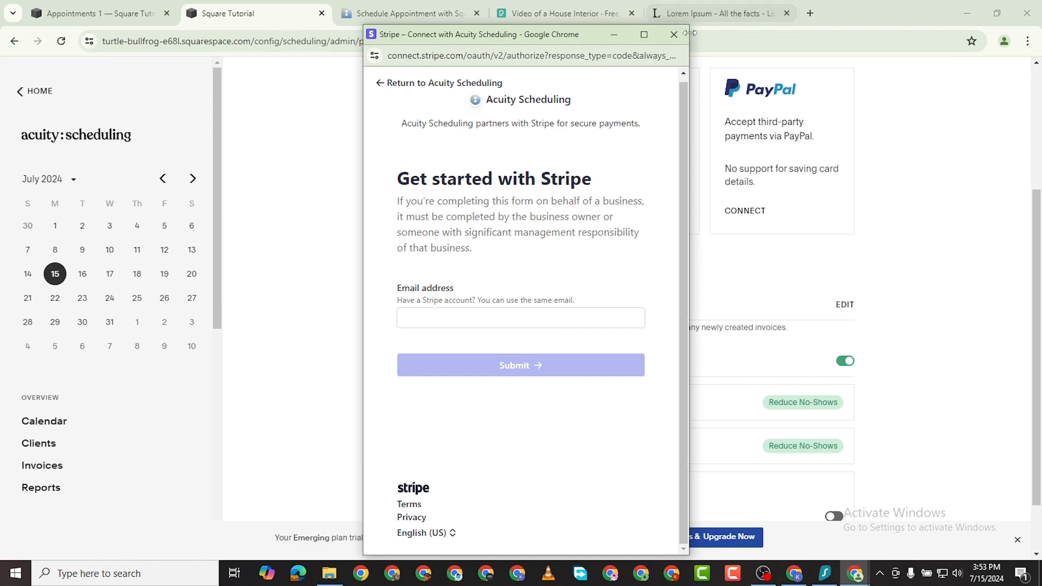
{"action": "left_click", "coordinate": [674, 35]}
Under Payment at Booking, choose Collect deposits or full payment with Deposit amount (%) and a deposit percentage of 80
{"action": "scroll", "coordinate": [568, 341], "scroll_direction": "down", "scroll_amount": 1}
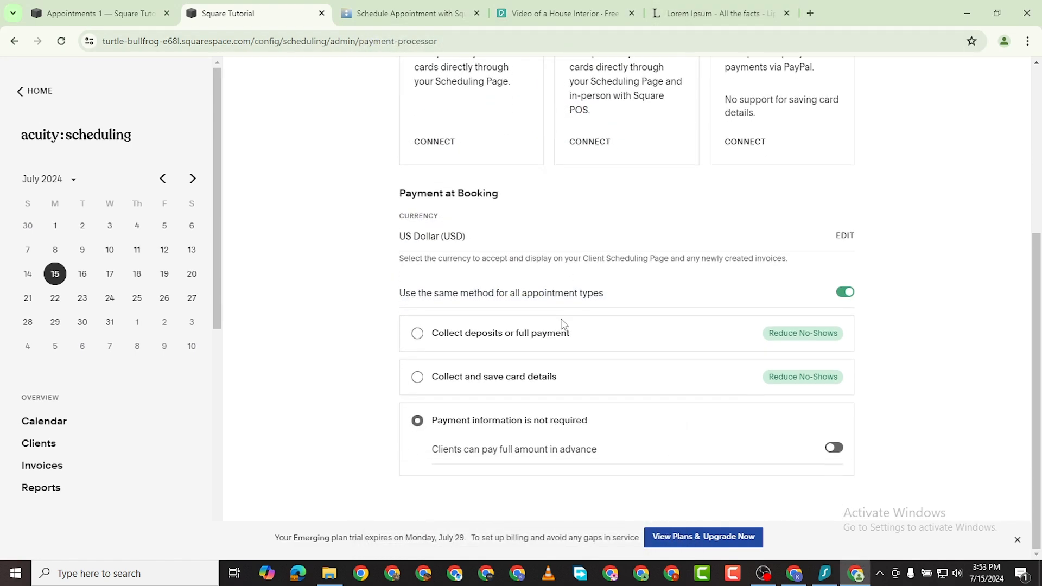
{"action": "left_click", "coordinate": [504, 334]}
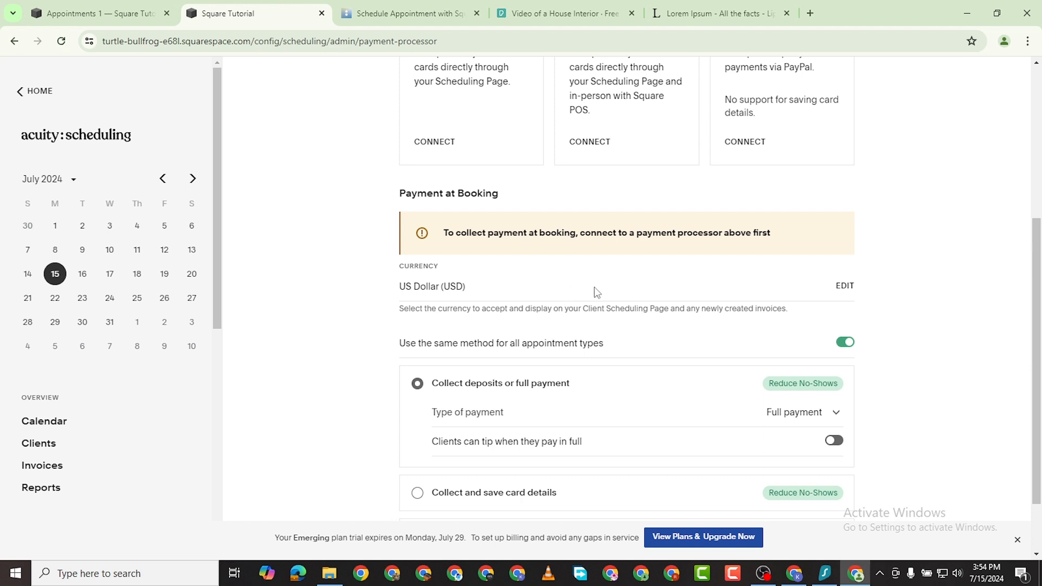
{"action": "scroll", "coordinate": [604, 458], "scroll_direction": "down", "scroll_amount": 2}
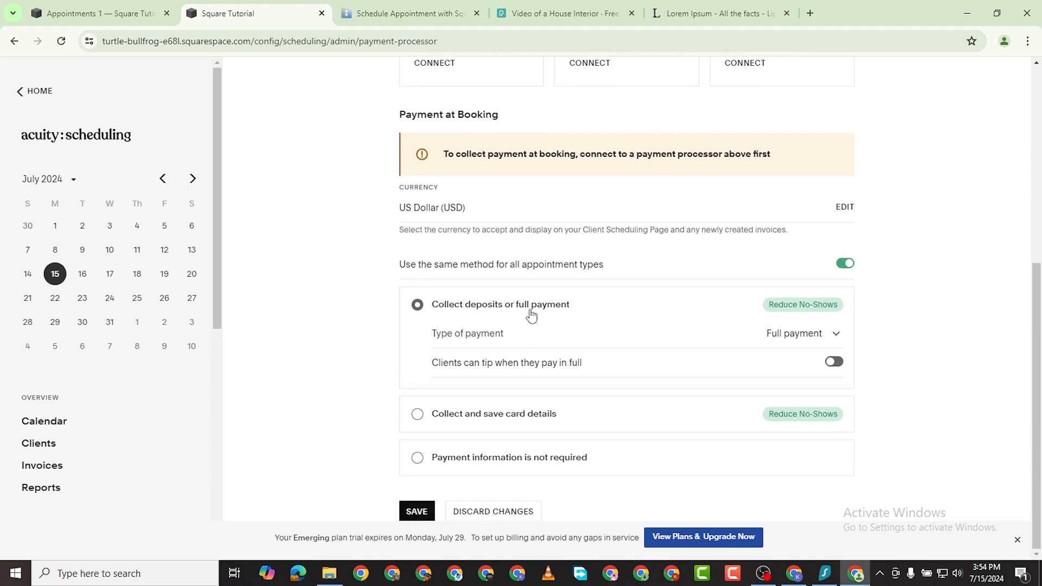
{"action": "left_click", "coordinate": [834, 332]}
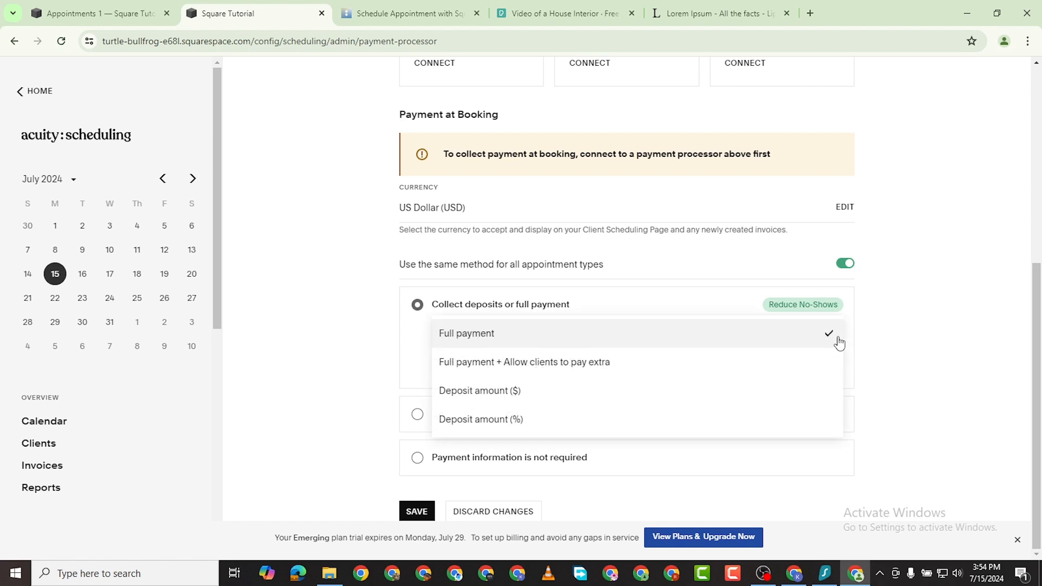
{"action": "left_click", "coordinate": [547, 426]}
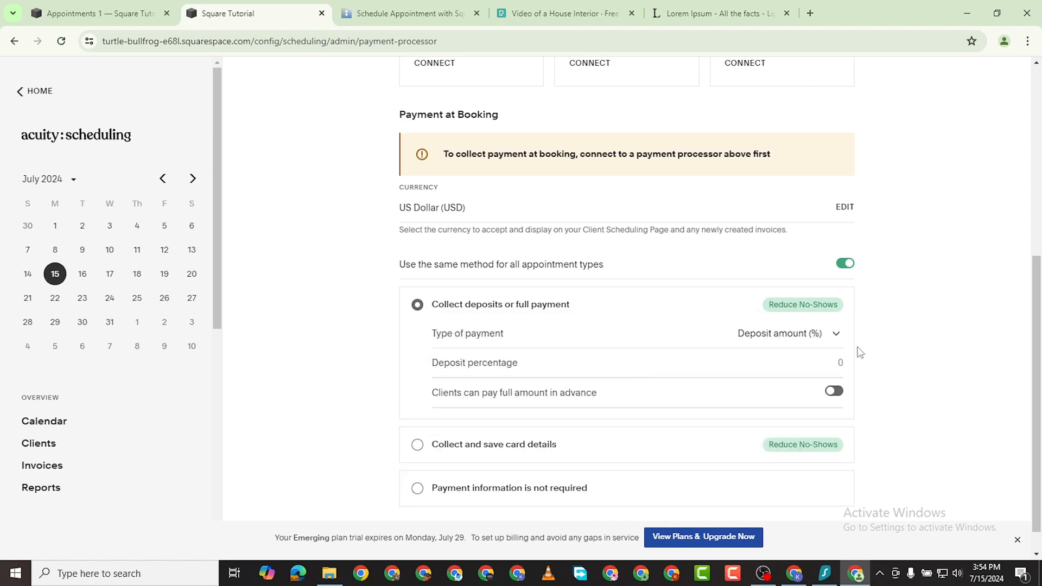
{"action": "left_click", "coordinate": [833, 362]}
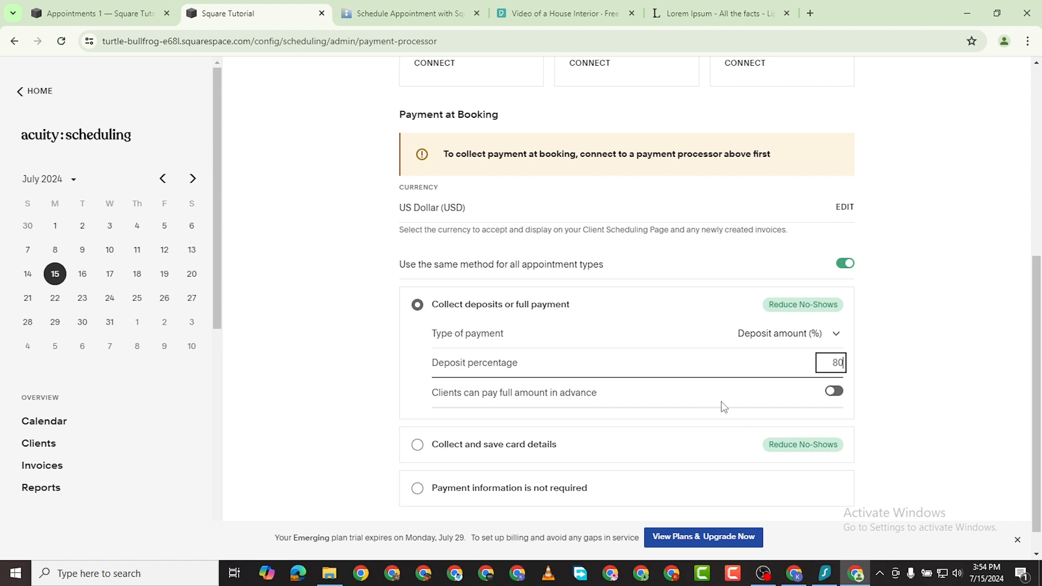
Allow clients to pay the full amount in advance and to tip when they pay in full
{"action": "left_click", "coordinate": [834, 391]}
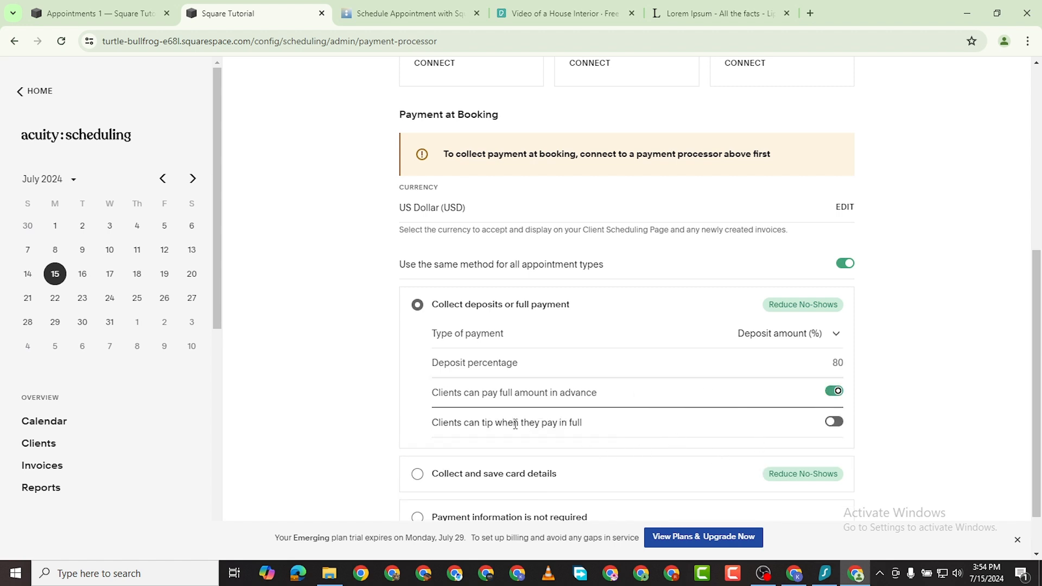
{"action": "left_click", "coordinate": [834, 421]}
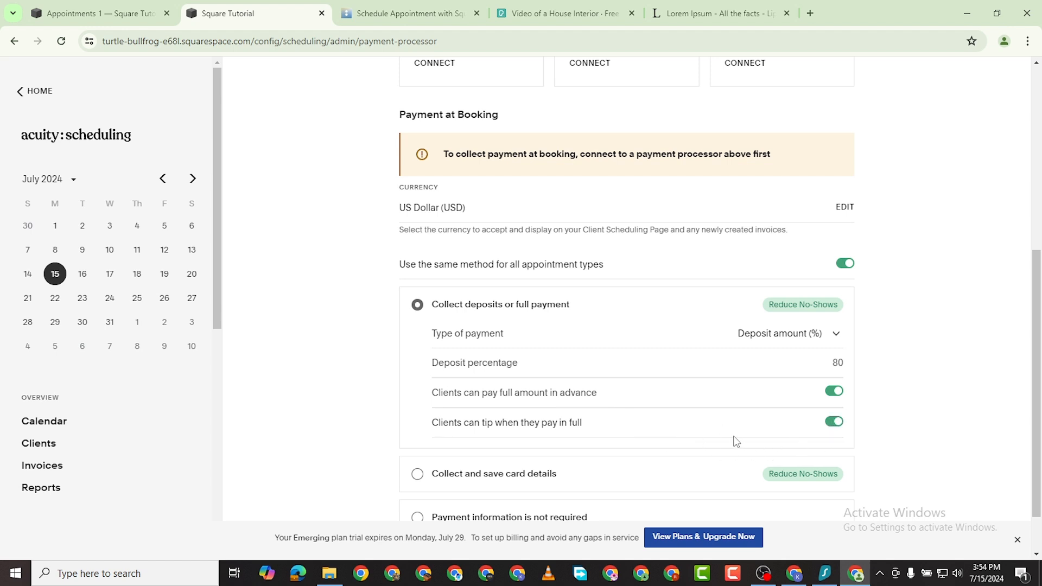
{"action": "scroll", "coordinate": [735, 441], "scroll_direction": "down", "scroll_amount": 1}
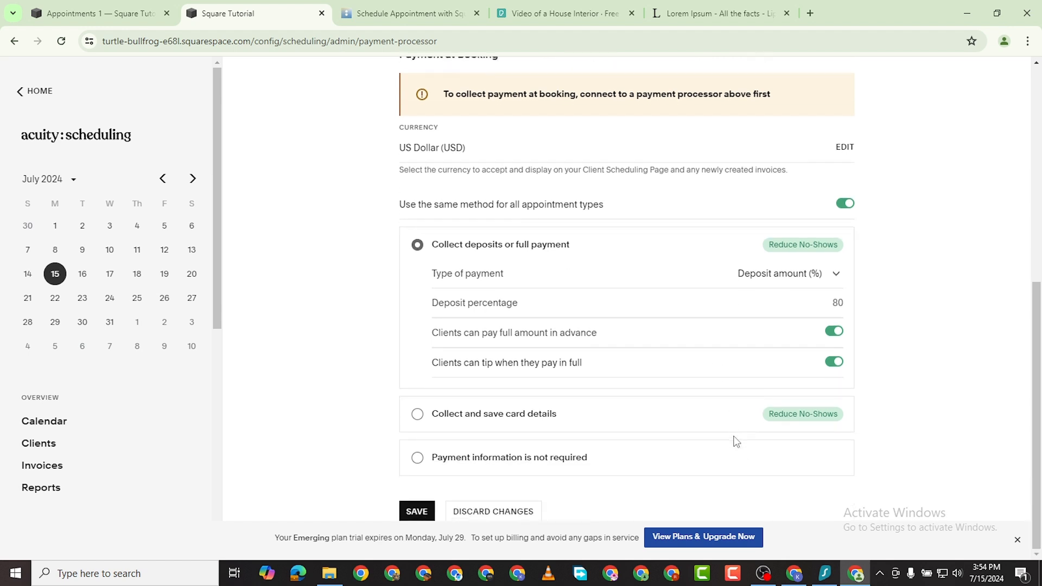
{"action": "left_click", "coordinate": [417, 413]}
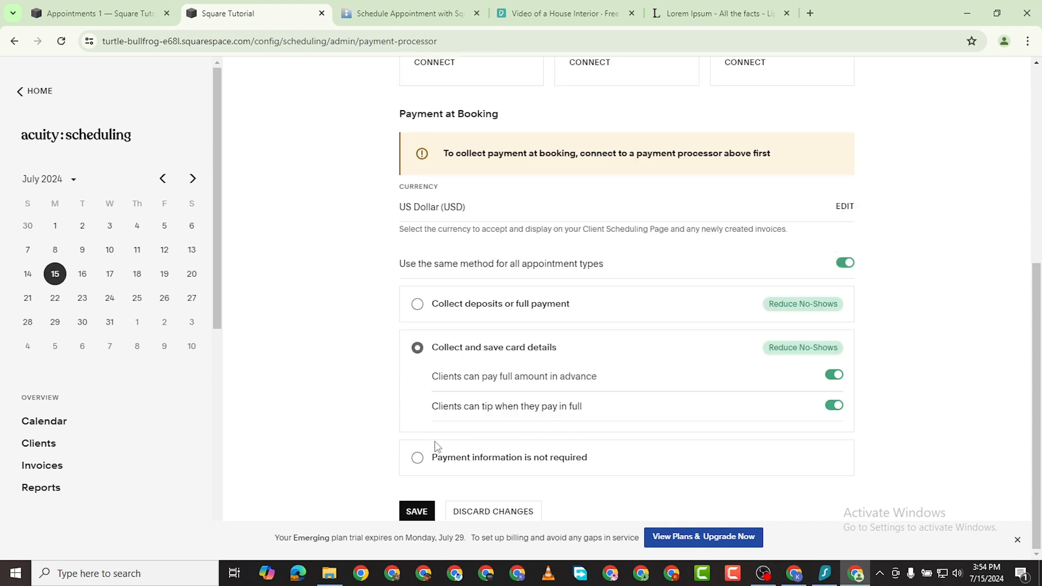
{"action": "left_click", "coordinate": [418, 304]}
{"action": "scroll", "coordinate": [465, 434], "scroll_direction": "down", "scroll_amount": 1}
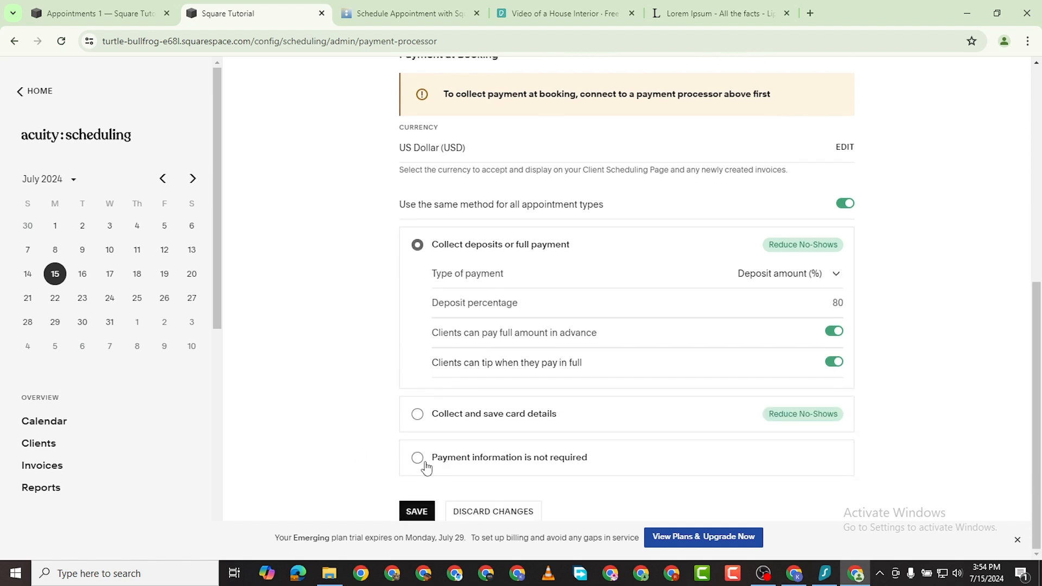
Try to save the Payment at Booking settings
{"action": "left_click", "coordinate": [423, 504]}
{"action": "scroll", "coordinate": [591, 282], "scroll_direction": "up", "scroll_amount": 3}
{"action": "scroll", "coordinate": [597, 264], "scroll_direction": "up", "scroll_amount": 4}
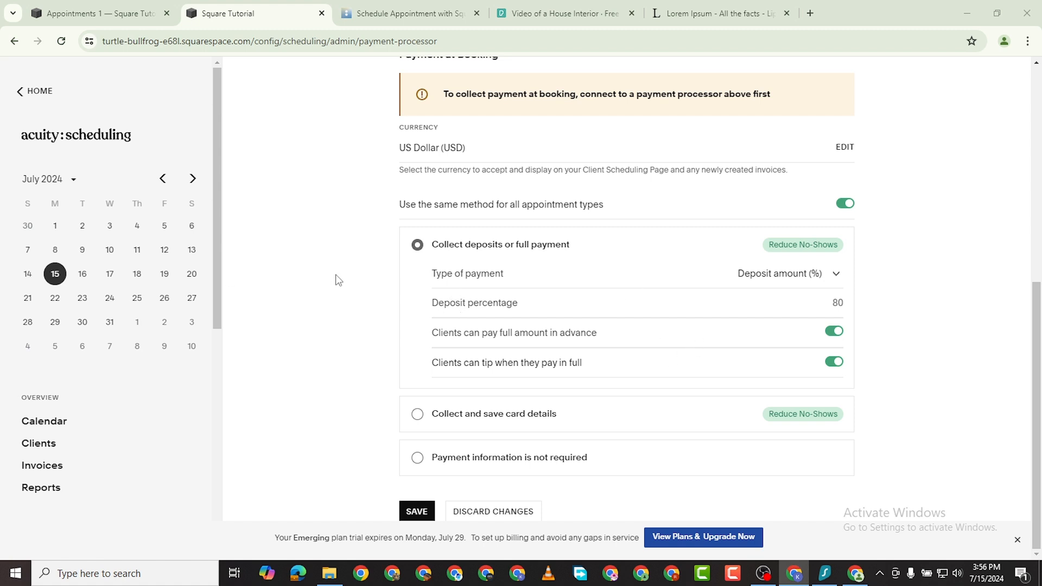
Compare the prices and features of the Acuity Scheduling plans, and close the plan selection without choosing one
{"action": "left_click", "coordinate": [694, 538]}
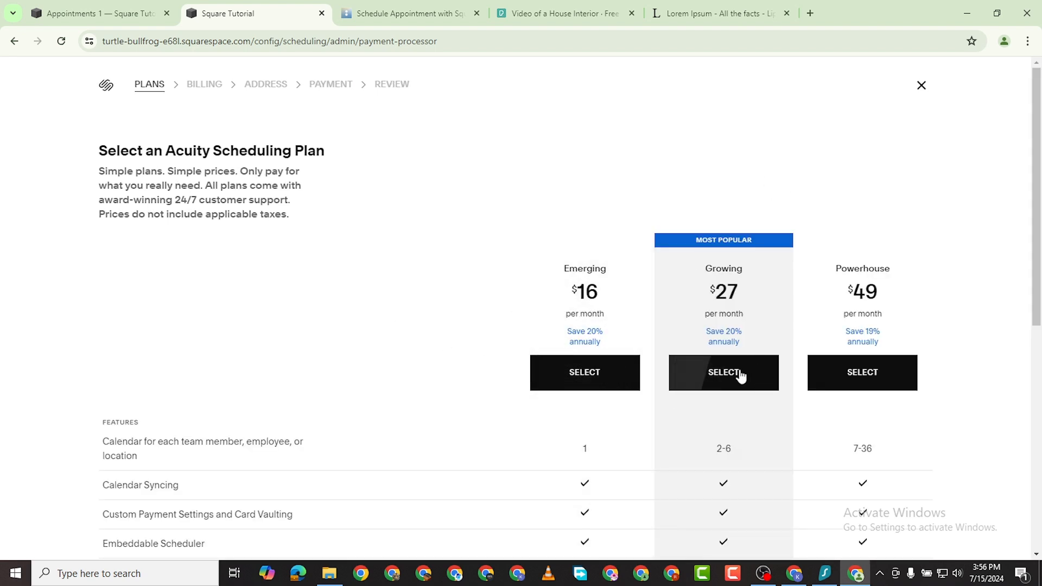
{"action": "scroll", "coordinate": [836, 380], "scroll_direction": "down", "scroll_amount": 5}
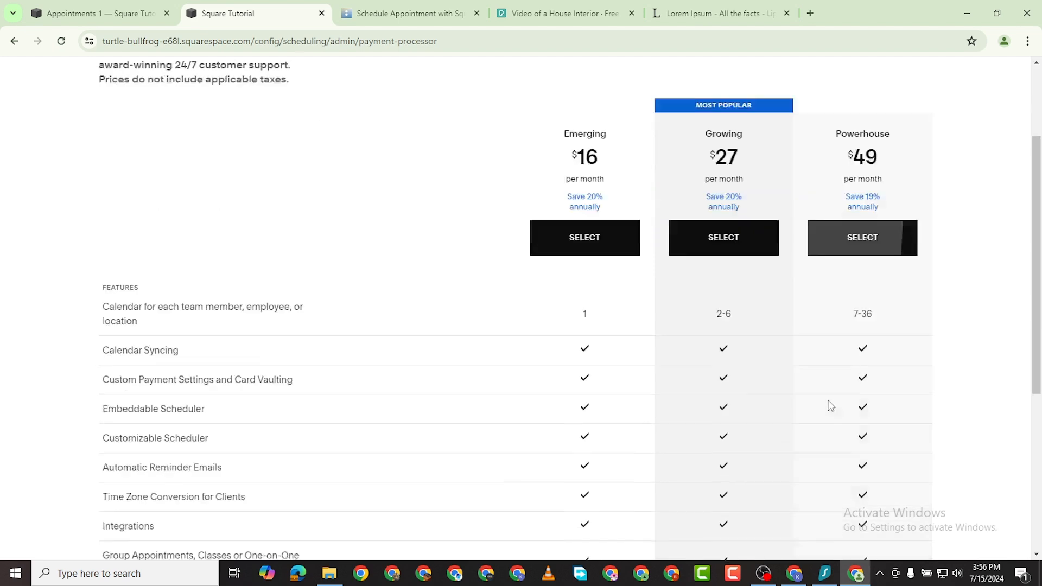
{"action": "scroll", "coordinate": [623, 417], "scroll_direction": "down", "scroll_amount": 2}
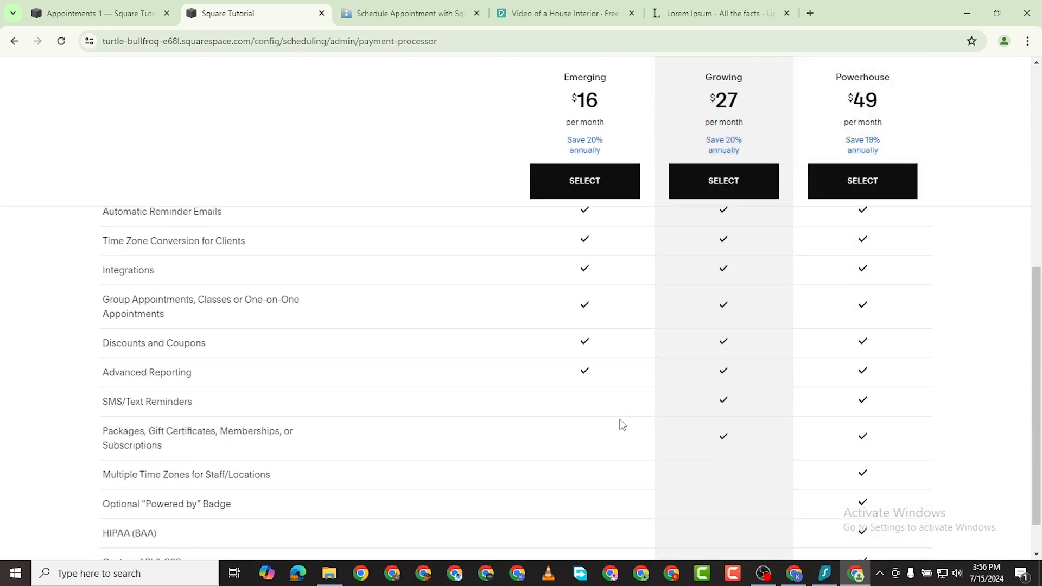
{"action": "scroll", "coordinate": [599, 424], "scroll_direction": "up", "scroll_amount": 4}
{"action": "scroll", "coordinate": [597, 422], "scroll_direction": "up", "scroll_amount": 4}
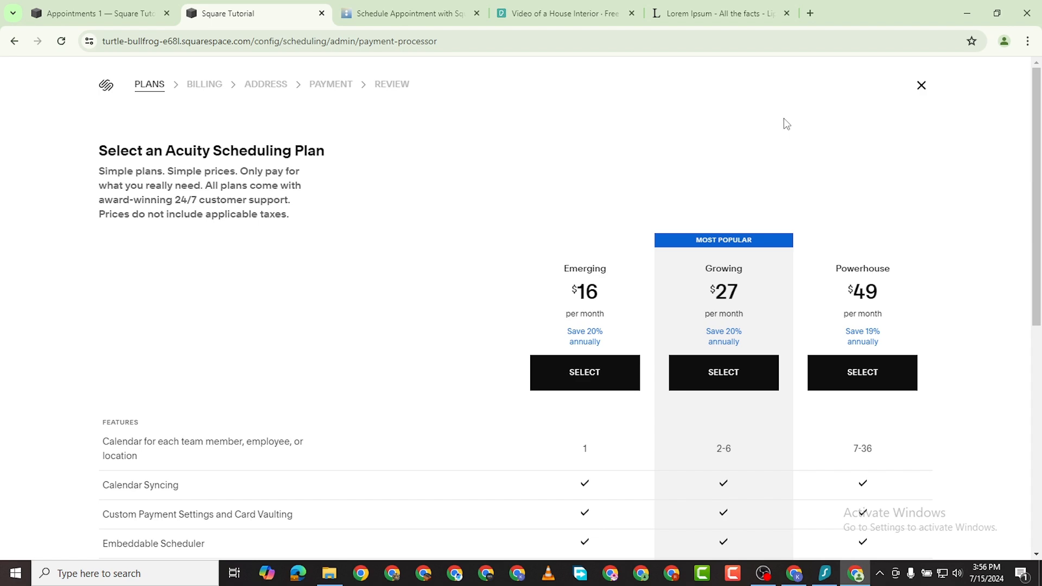
{"action": "left_click", "coordinate": [919, 86]}
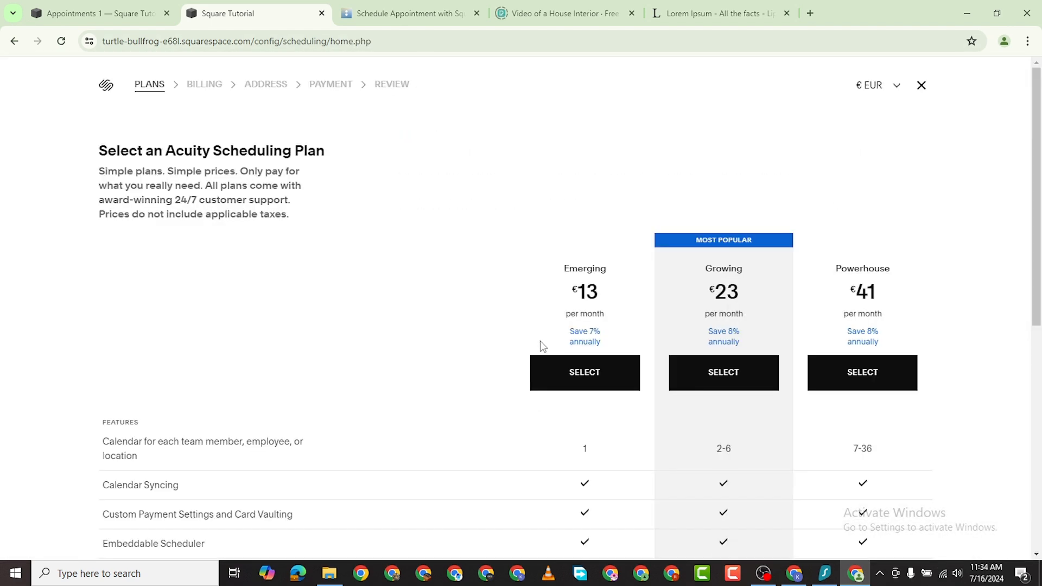
Close the Acuity Scheduling plan selection page and look over the sections available on the scheduling home page
{"action": "left_click", "coordinate": [921, 86]}
{"action": "scroll", "coordinate": [109, 434], "scroll_direction": "down", "scroll_amount": 4}
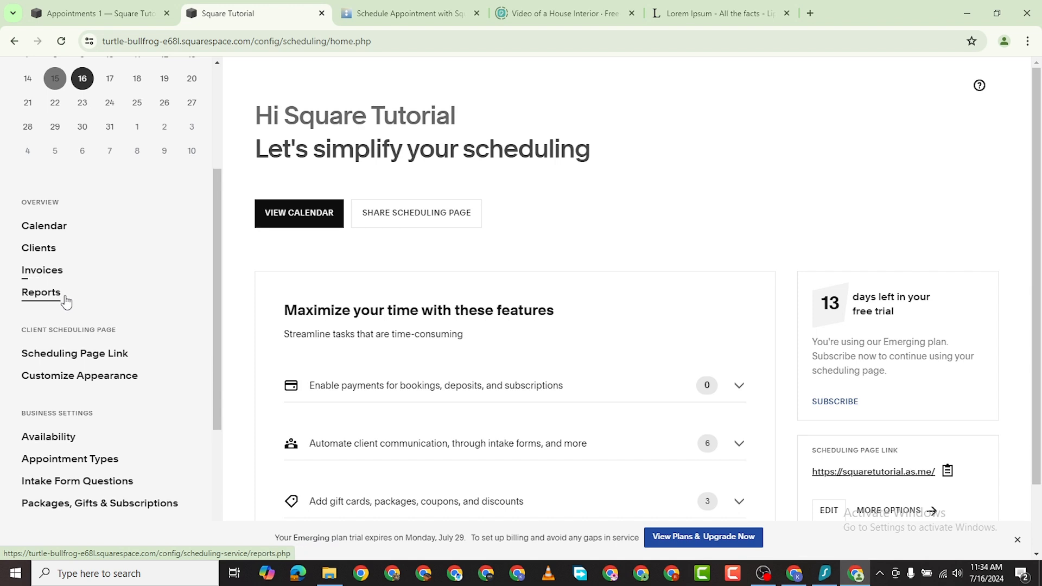
{"action": "scroll", "coordinate": [65, 268], "scroll_direction": "down", "scroll_amount": 2}
{"action": "scroll", "coordinate": [77, 258], "scroll_direction": "up", "scroll_amount": 2}
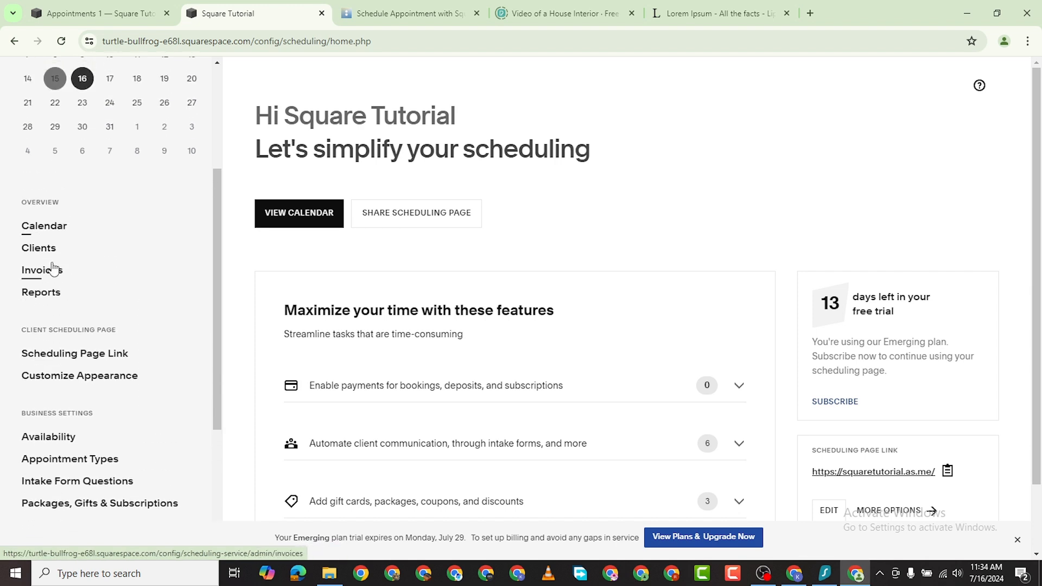
View the client list with its import/export options, and the Invoices page
{"action": "left_click", "coordinate": [39, 250]}
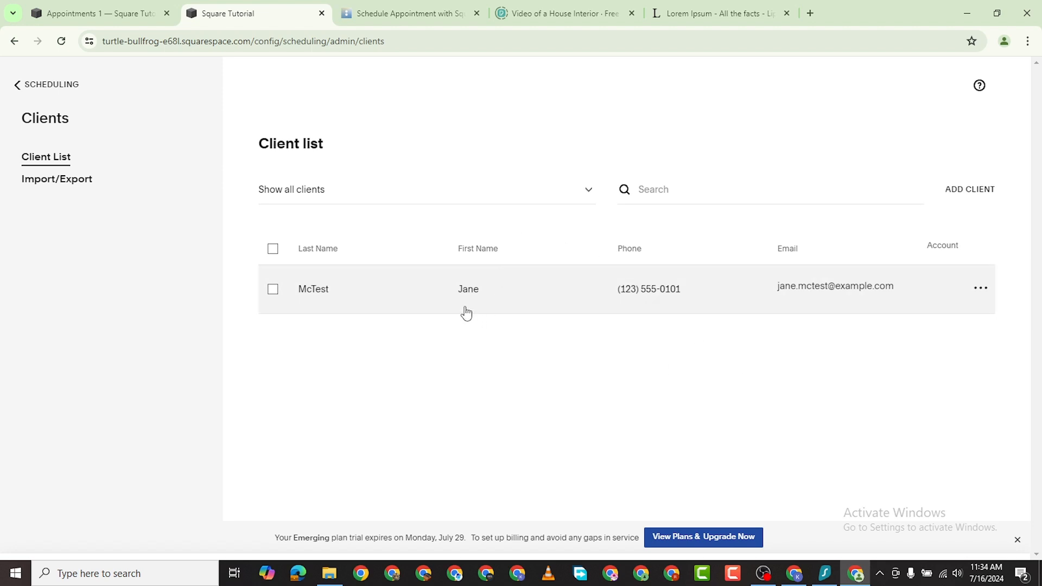
{"action": "left_click", "coordinate": [70, 188]}
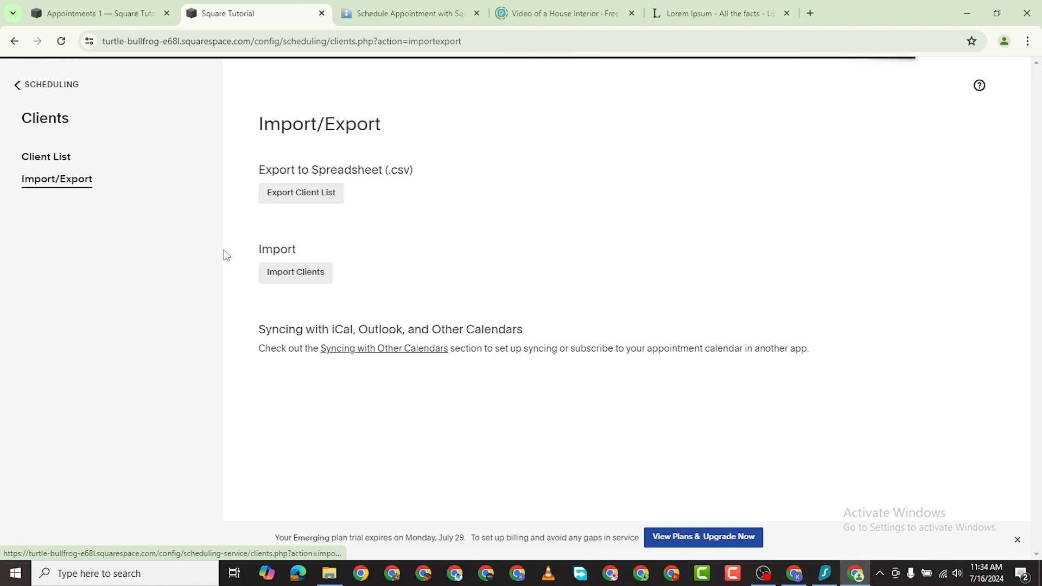
{"action": "left_click", "coordinate": [30, 127]}
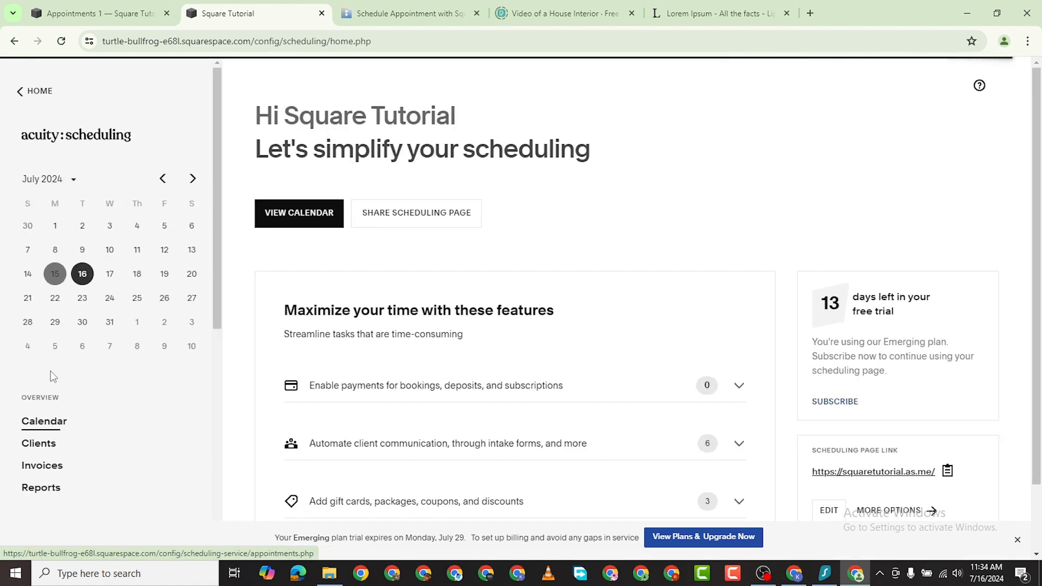
{"action": "left_click", "coordinate": [46, 471]}
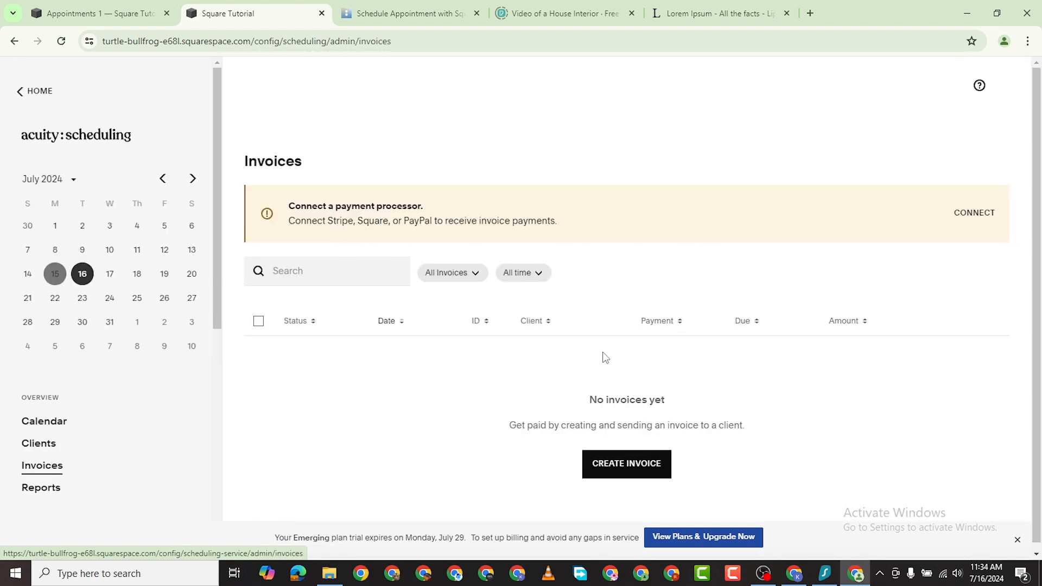
{"action": "scroll", "coordinate": [596, 318], "scroll_direction": "down", "scroll_amount": 1}
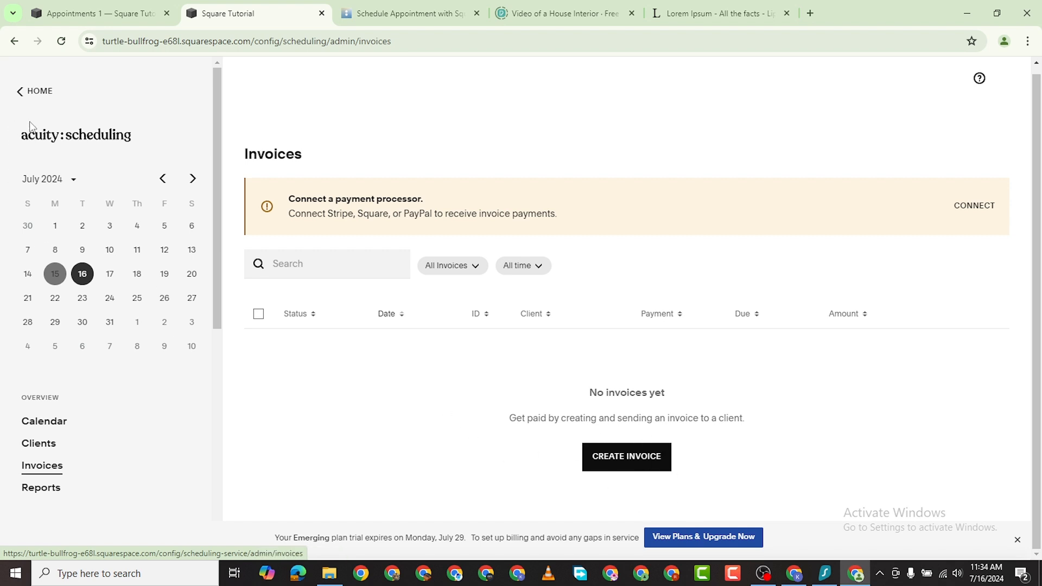
Review the Appointments, Revenue, Users, Intake Forms and Tips reports, and return to the scheduling overview
{"action": "left_click", "coordinate": [46, 488]}
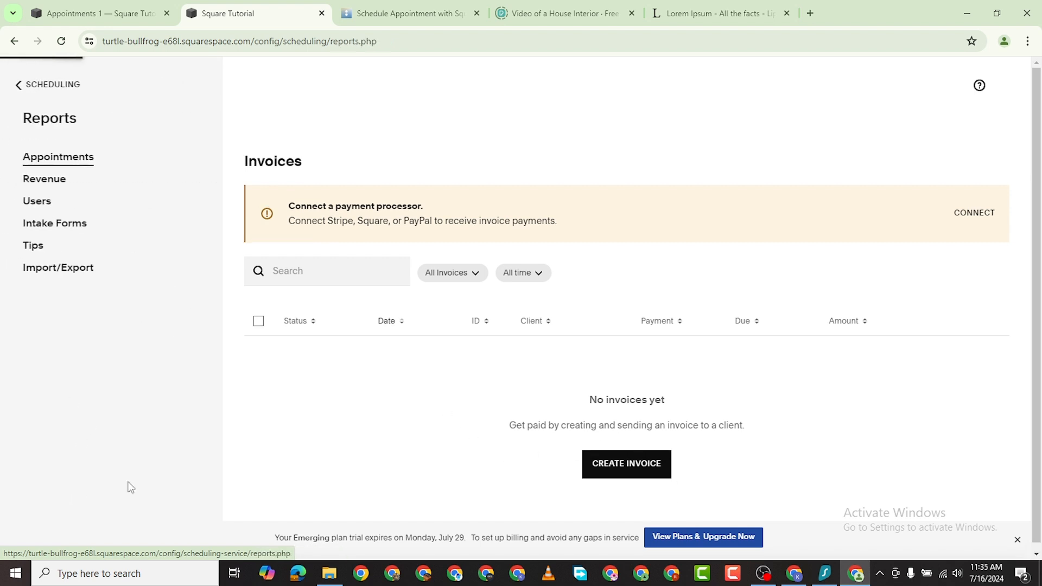
{"action": "scroll", "coordinate": [598, 299], "scroll_direction": "down", "scroll_amount": 2}
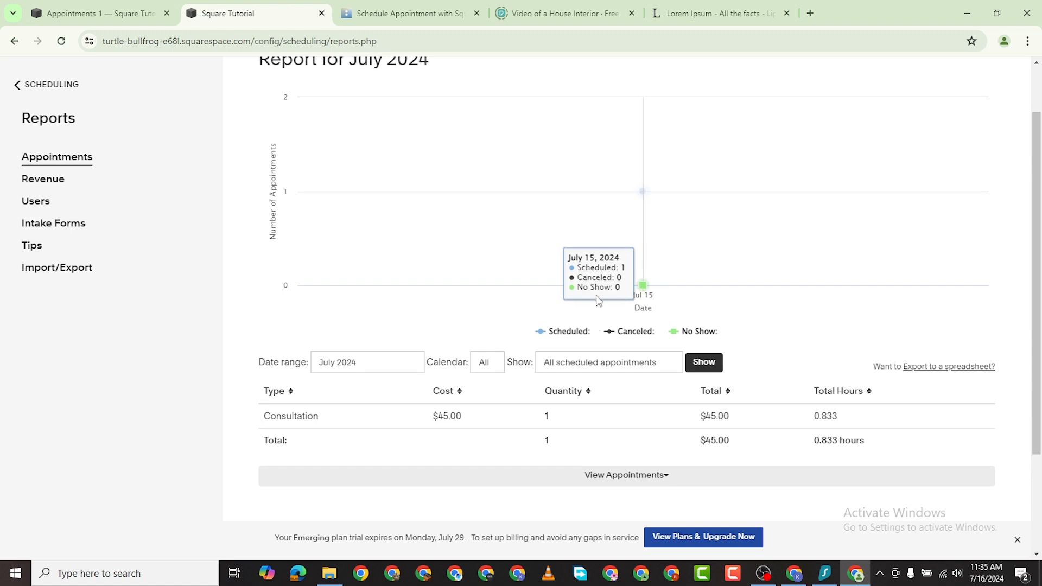
{"action": "scroll", "coordinate": [597, 299], "scroll_direction": "down", "scroll_amount": 1}
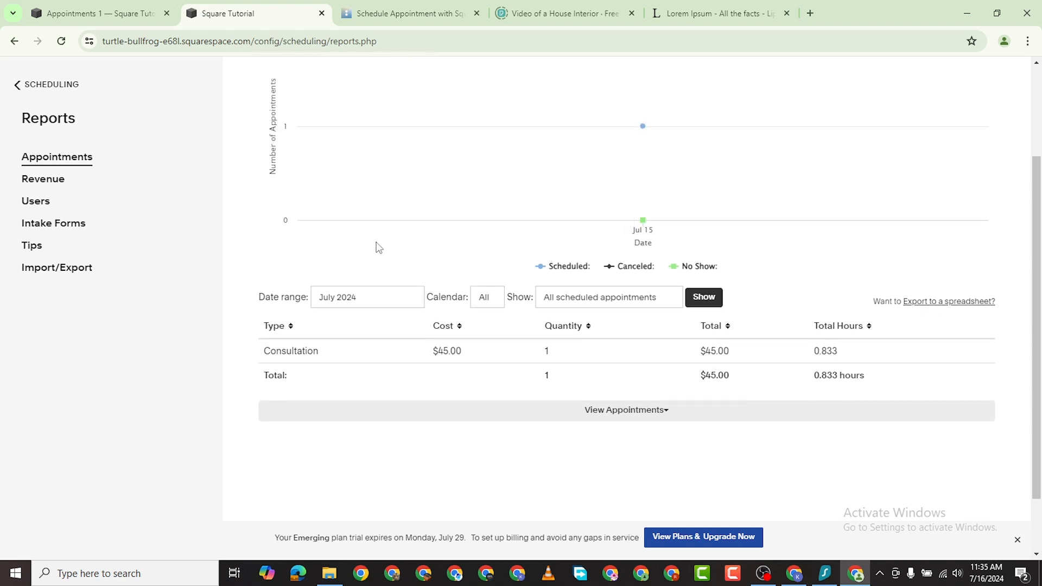
{"action": "left_click", "coordinate": [57, 182]}
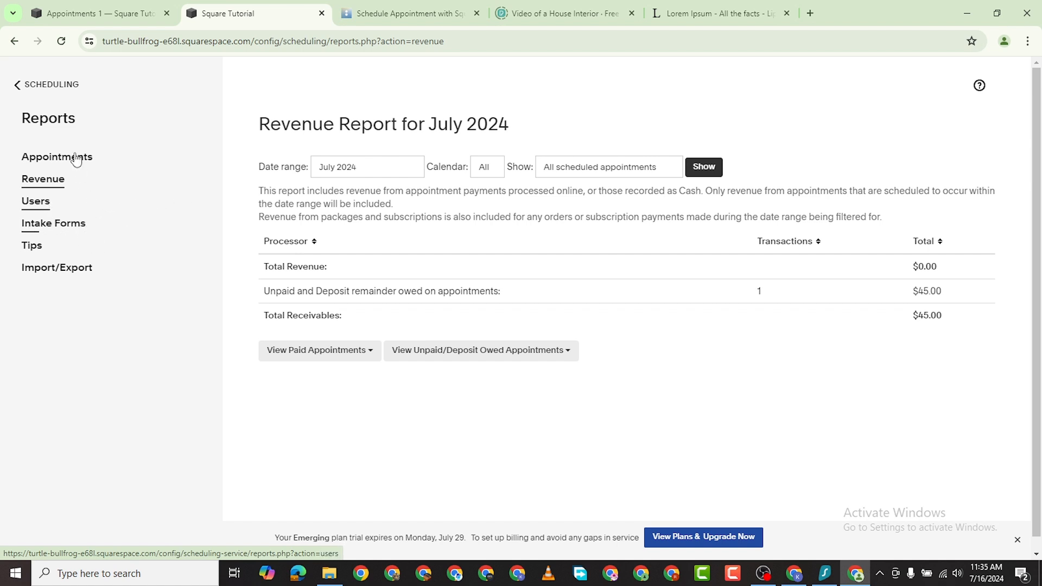
{"action": "left_click", "coordinate": [41, 210]}
{"action": "left_click", "coordinate": [52, 232]}
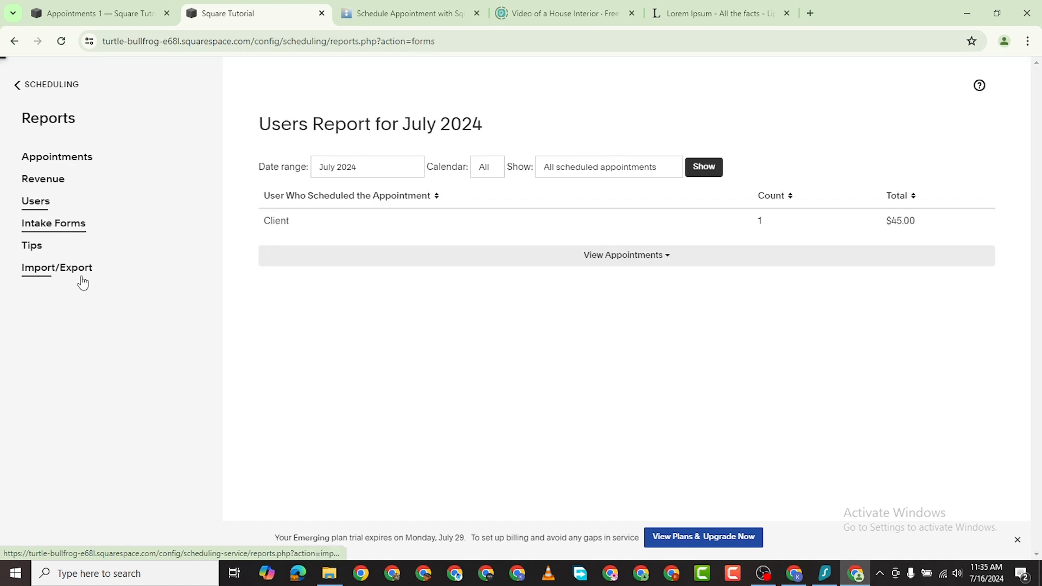
{"action": "left_click", "coordinate": [31, 248]}
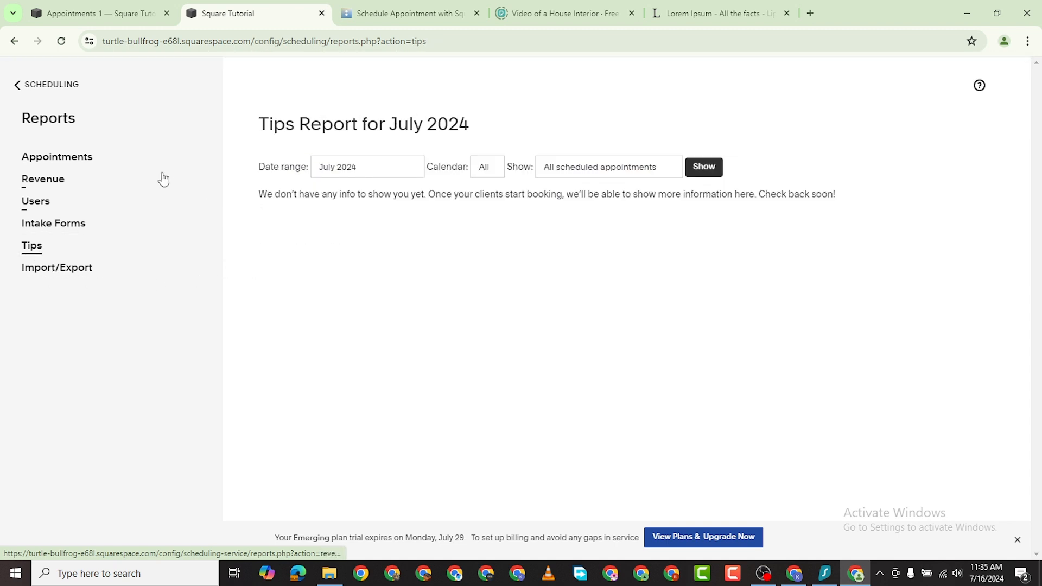
{"action": "left_click", "coordinate": [20, 88]}
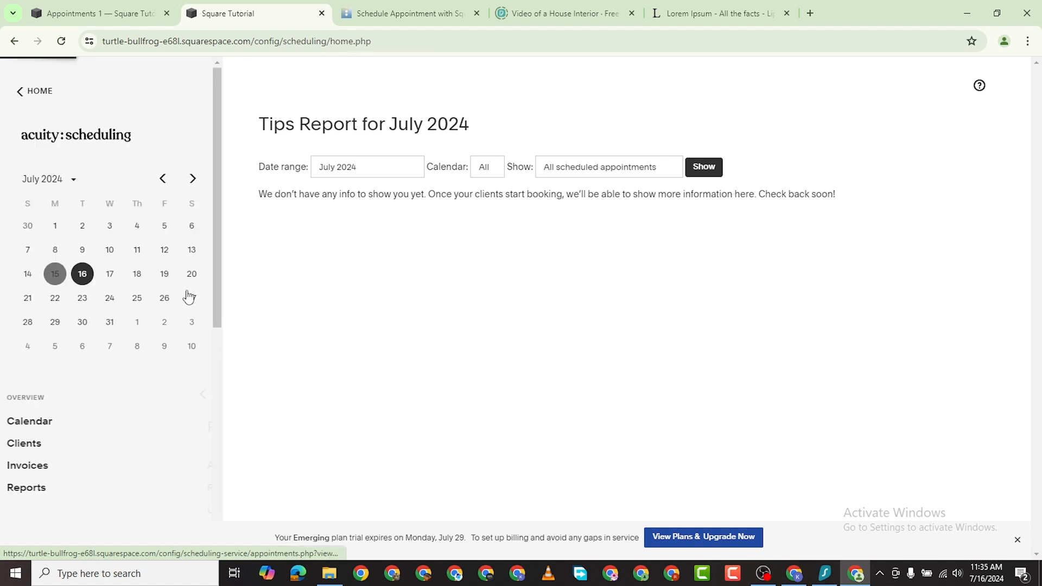
View the Customize Appearance settings of the client scheduling page and return to the scheduling overview
{"action": "scroll", "coordinate": [135, 400], "scroll_direction": "down", "scroll_amount": 4}
{"action": "scroll", "coordinate": [136, 400], "scroll_direction": "down", "scroll_amount": 1}
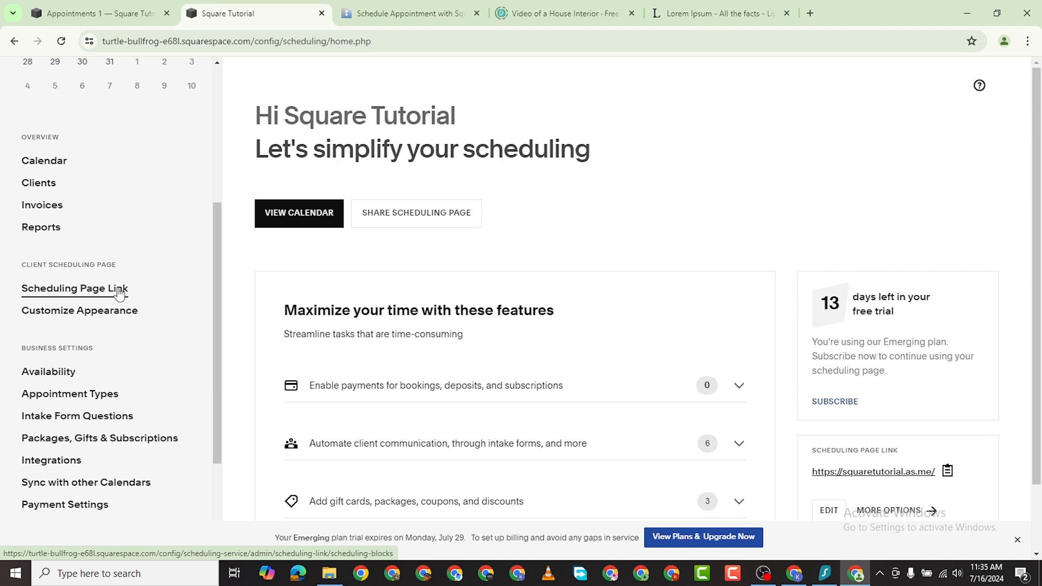
{"action": "left_click", "coordinate": [94, 315]}
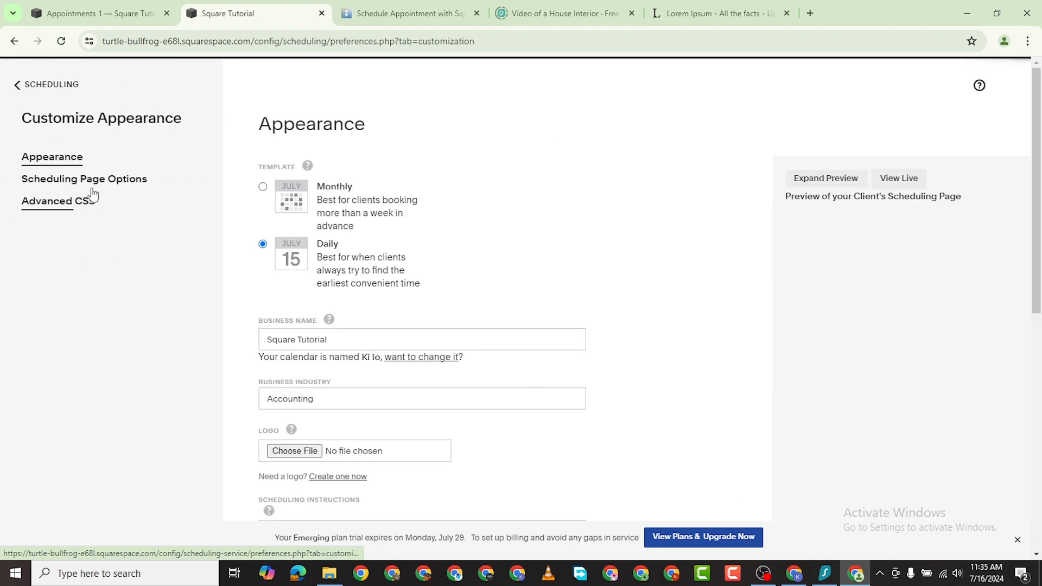
{"action": "left_click", "coordinate": [17, 86]}
View the appointment types and their Add-ons page in the business settings, and return to the scheduling overview
{"action": "scroll", "coordinate": [93, 457], "scroll_direction": "down", "scroll_amount": 7}
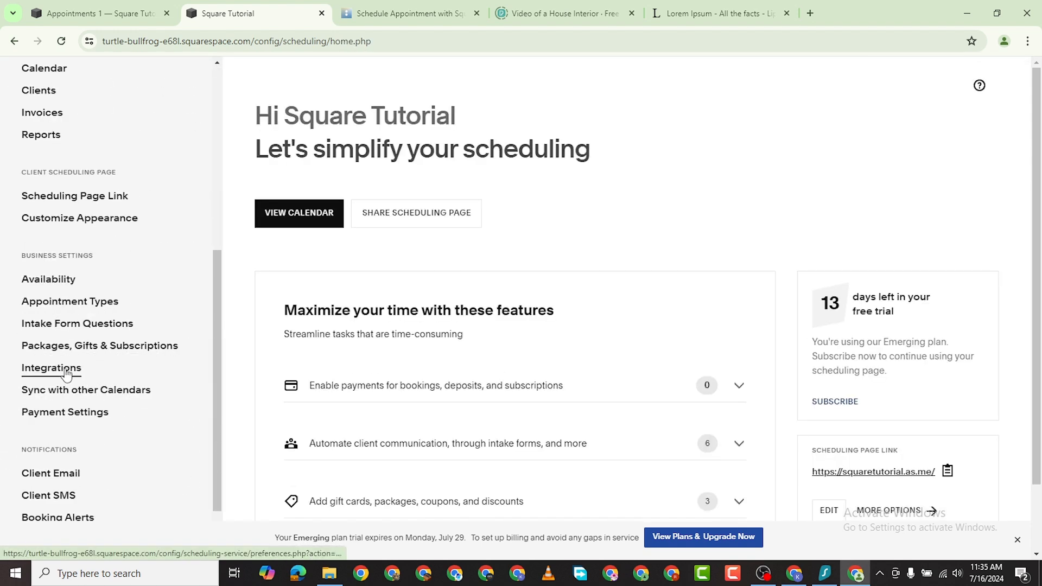
{"action": "left_click", "coordinate": [77, 302]}
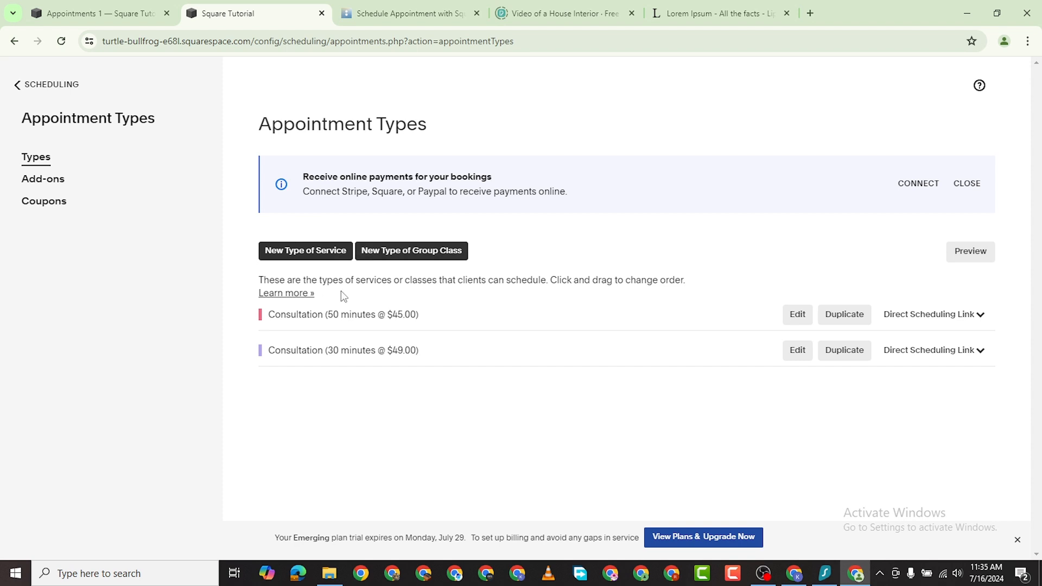
{"action": "left_click", "coordinate": [42, 179]}
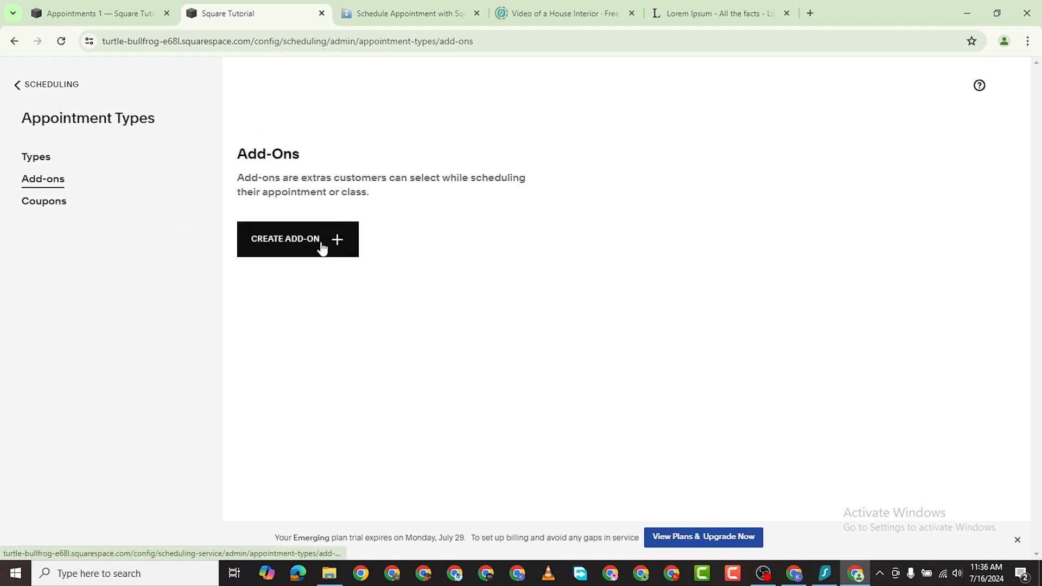
{"action": "left_click", "coordinate": [19, 90]}
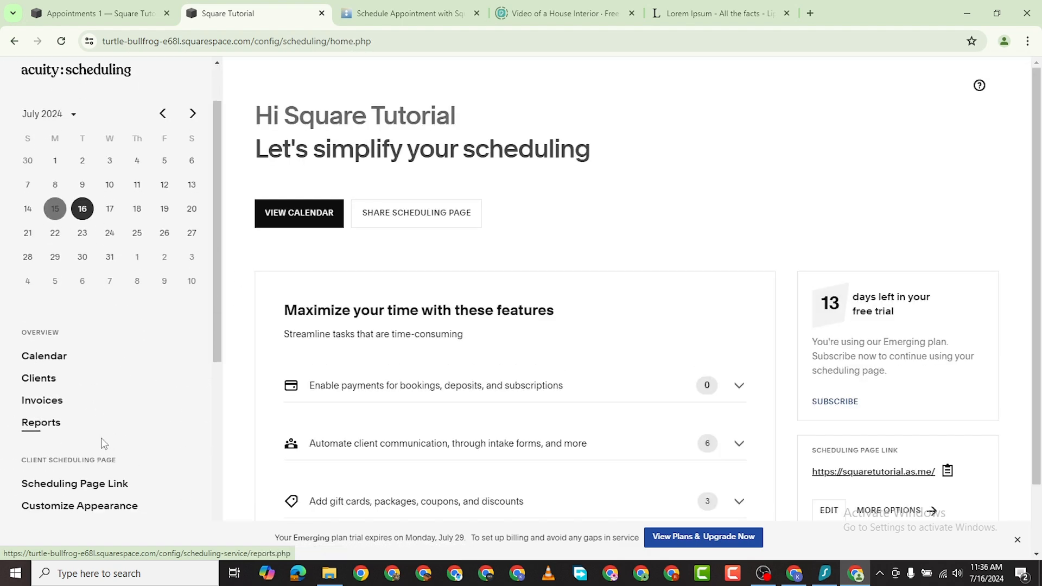
View the Coupons page for appointment types and return to the scheduling overview
{"action": "scroll", "coordinate": [76, 432], "scroll_direction": "down", "scroll_amount": 5}
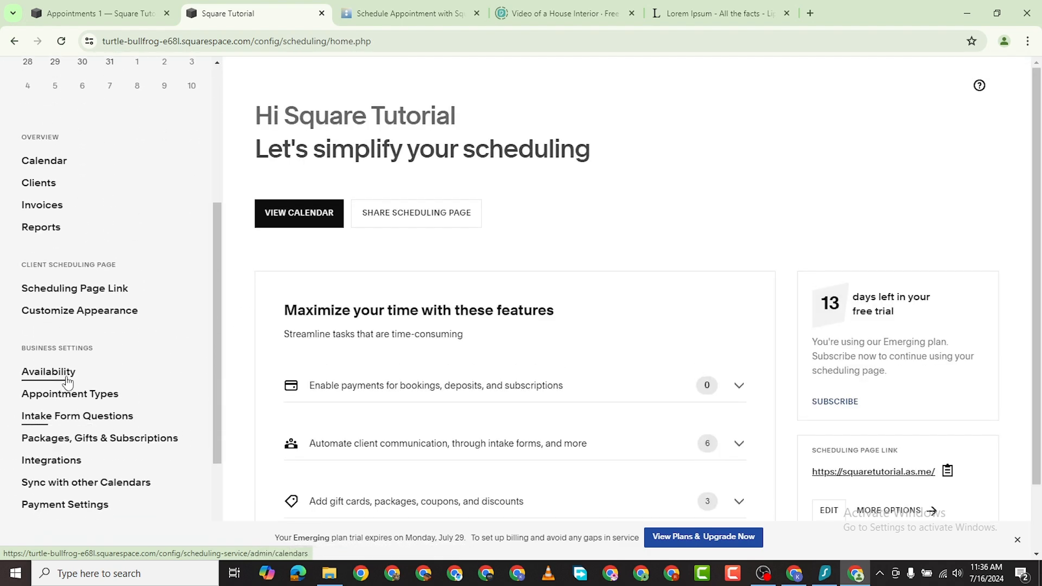
{"action": "left_click", "coordinate": [65, 395]}
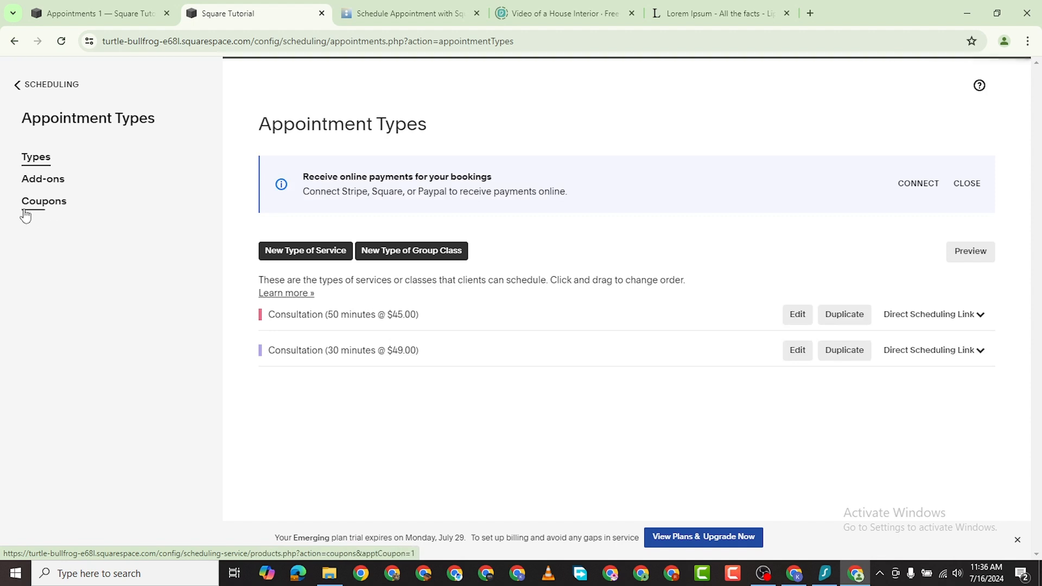
{"action": "left_click", "coordinate": [23, 203]}
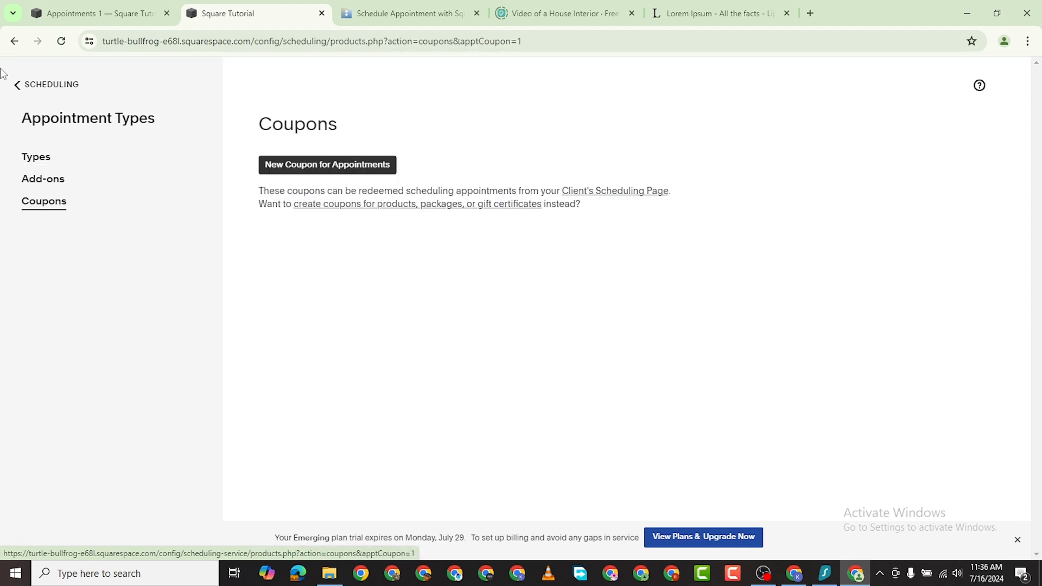
{"action": "left_click", "coordinate": [15, 87]}
View the Packages, Gifts & Subscriptions types and the Subscribers page, and return to the scheduling overview
{"action": "scroll", "coordinate": [82, 356], "scroll_direction": "down", "scroll_amount": 5}
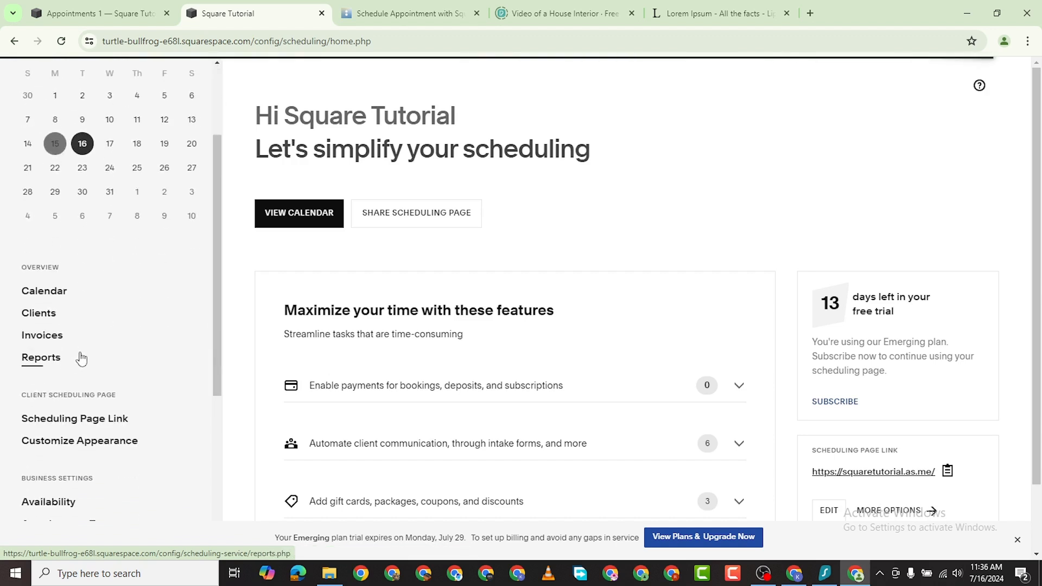
{"action": "scroll", "coordinate": [85, 393], "scroll_direction": "down", "scroll_amount": 3}
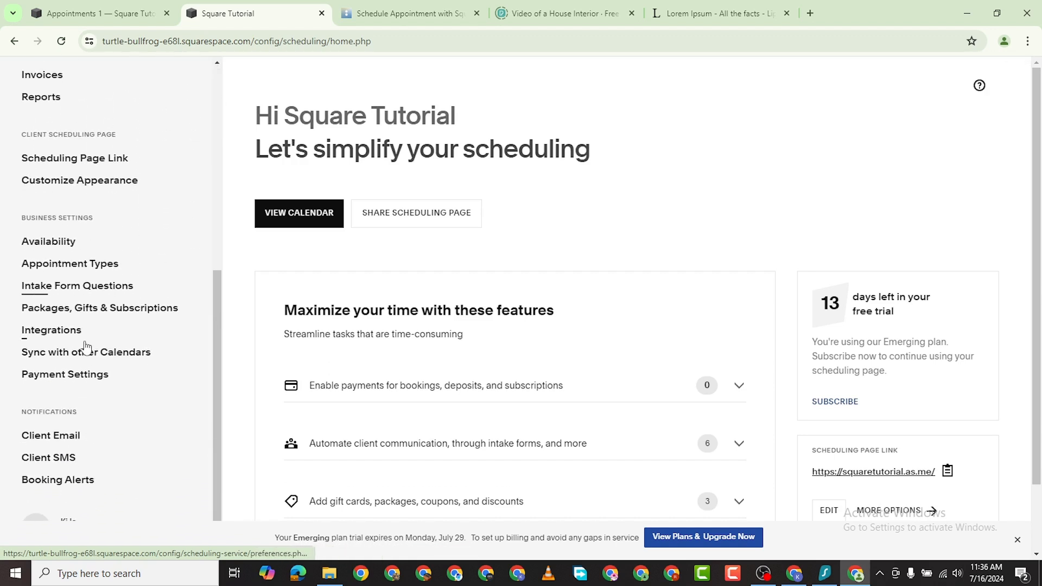
{"action": "left_click", "coordinate": [75, 310]}
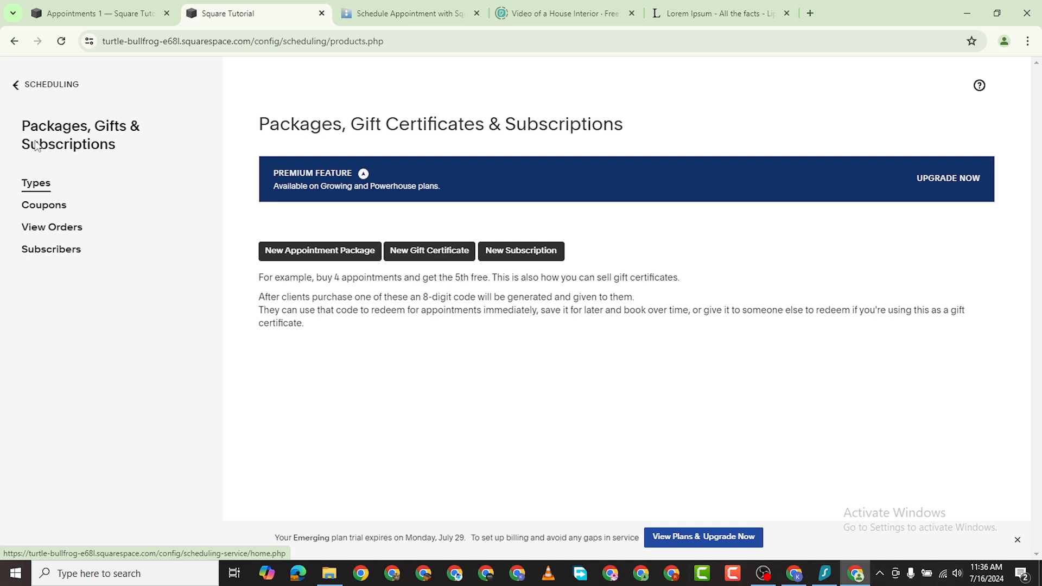
{"action": "left_click", "coordinate": [54, 254]}
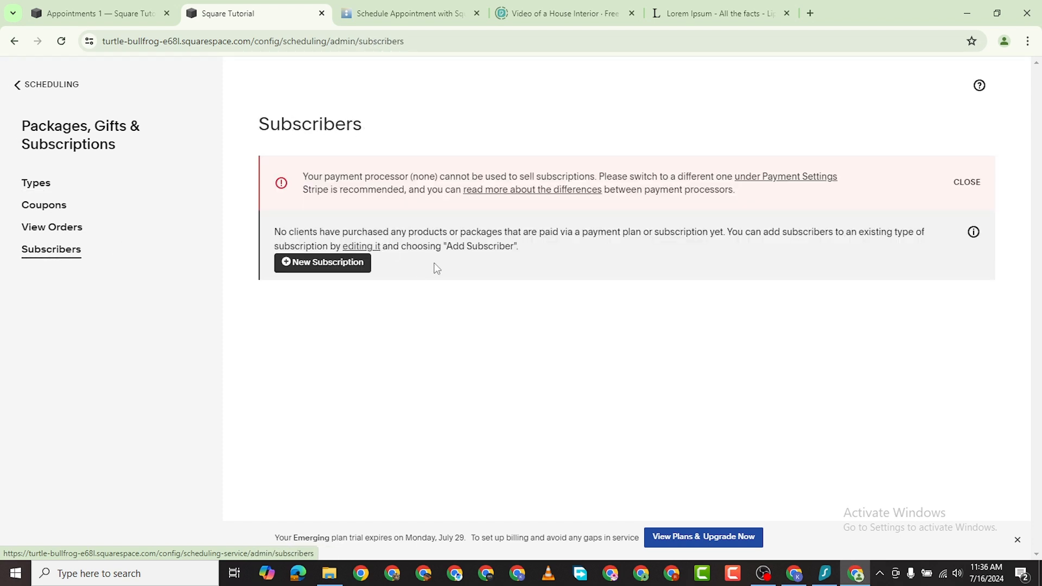
{"action": "left_click", "coordinate": [31, 86]}
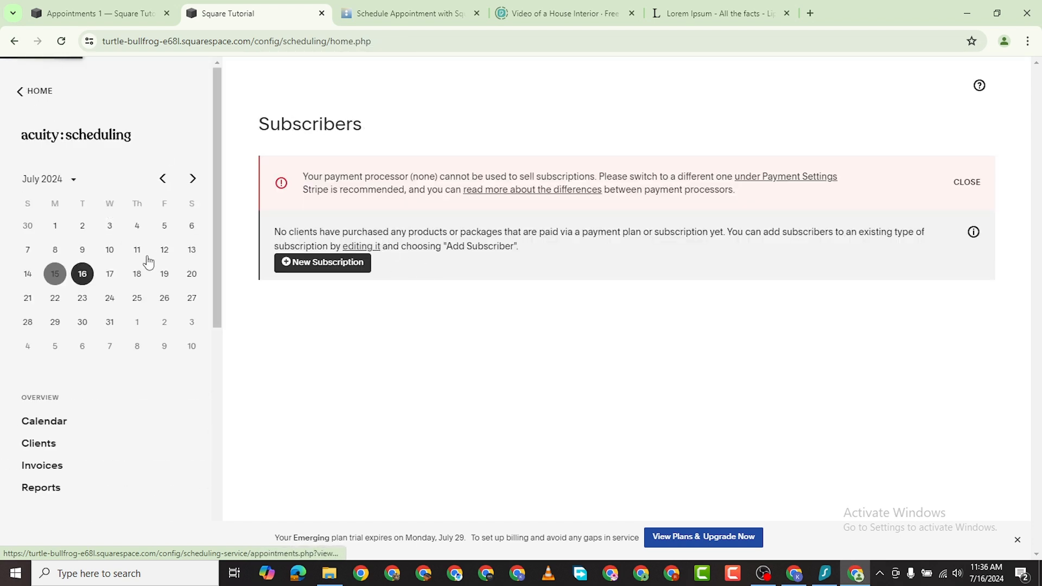
Examine the accounting, invoicing and email marketing services offered on the Integrations page
{"action": "scroll", "coordinate": [98, 390], "scroll_direction": "down", "scroll_amount": 5}
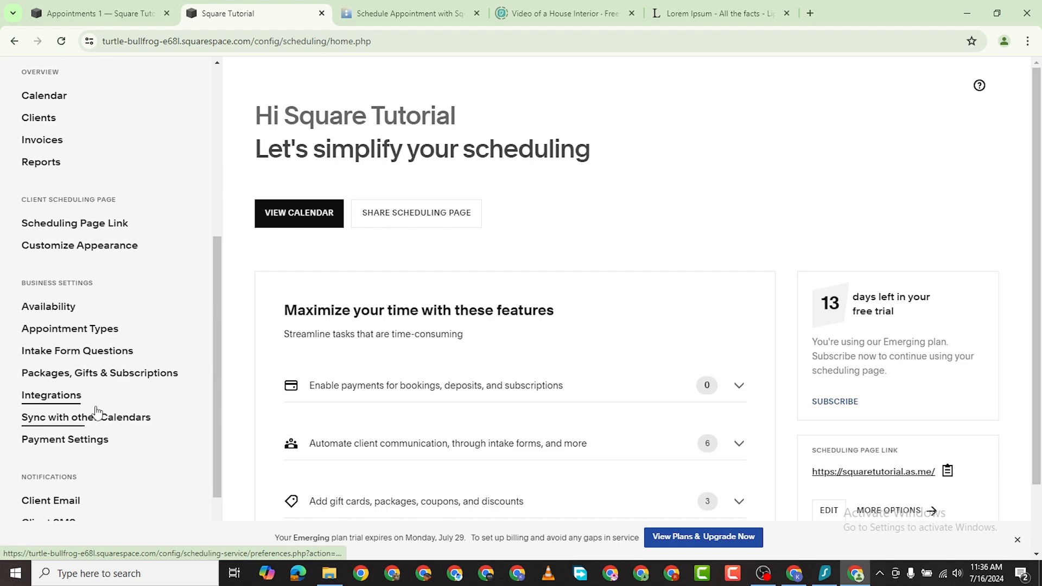
{"action": "left_click", "coordinate": [51, 396]}
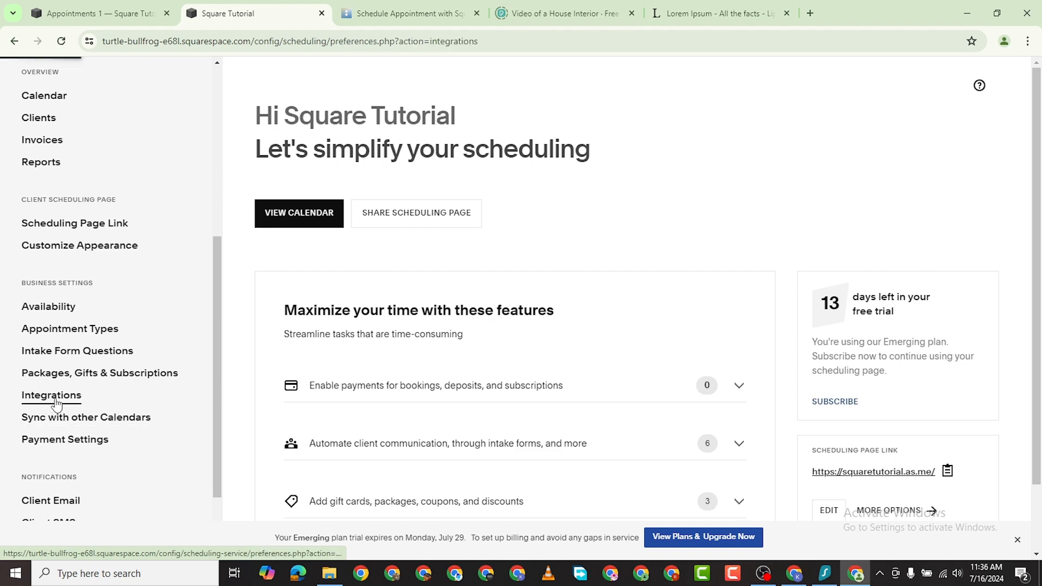
{"action": "scroll", "coordinate": [349, 257], "scroll_direction": "down", "scroll_amount": 2}
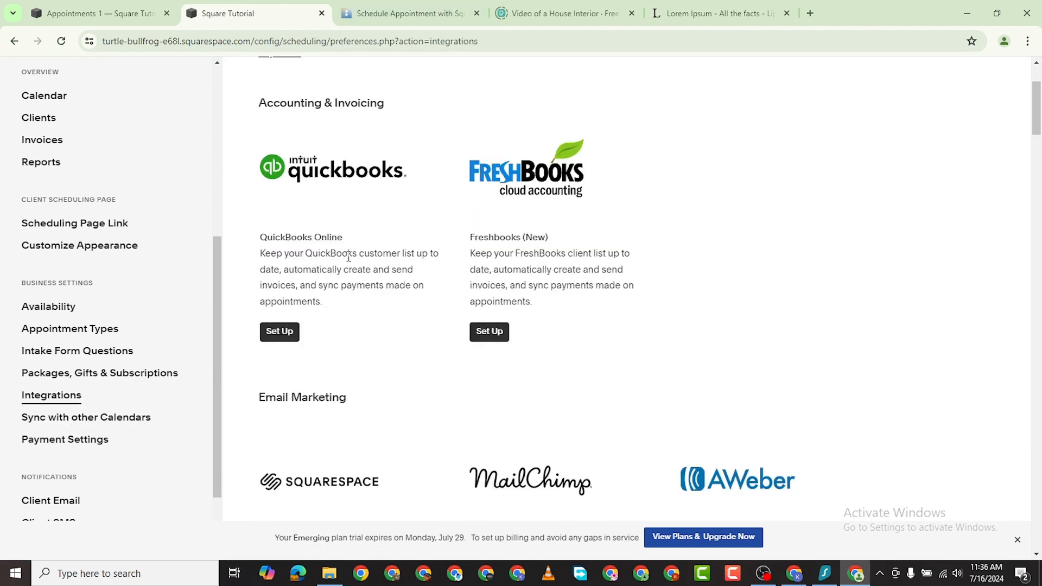
{"action": "scroll", "coordinate": [436, 283], "scroll_direction": "down", "scroll_amount": 1}
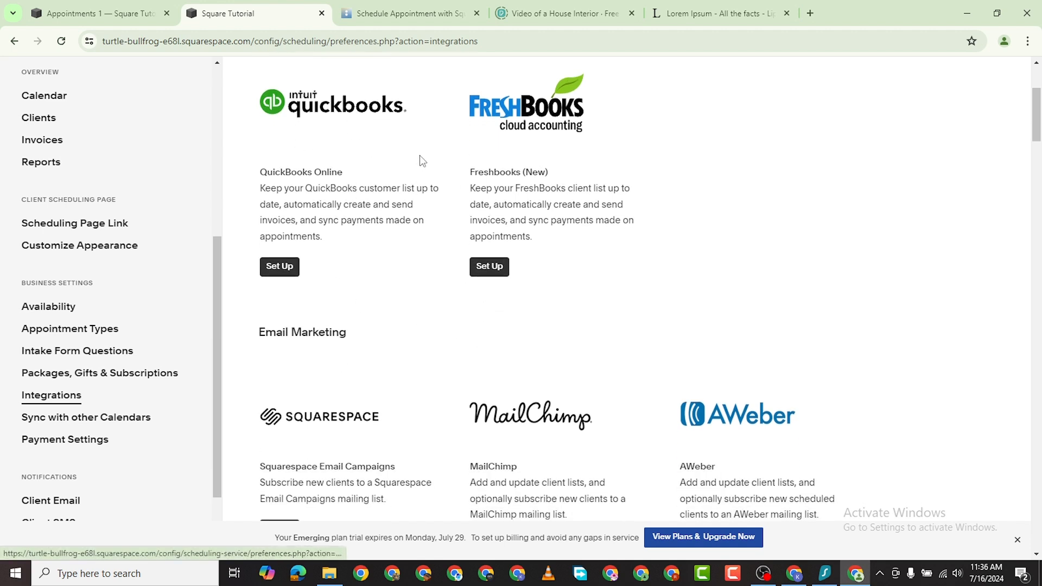
{"action": "scroll", "coordinate": [404, 202], "scroll_direction": "down", "scroll_amount": 2}
{"action": "scroll", "coordinate": [330, 332], "scroll_direction": "down", "scroll_amount": 1}
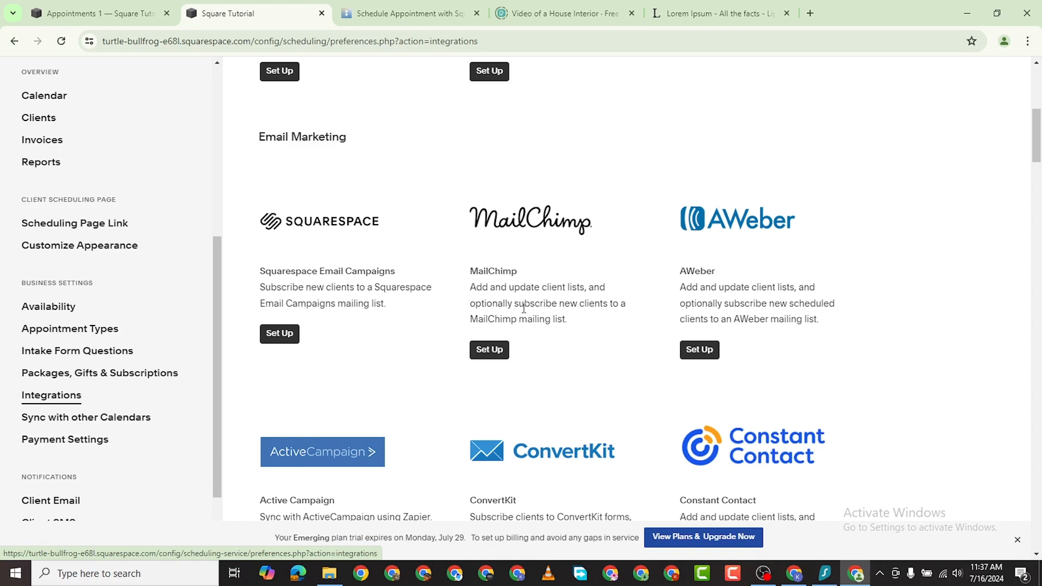
{"action": "scroll", "coordinate": [651, 293], "scroll_direction": "down", "scroll_amount": 2}
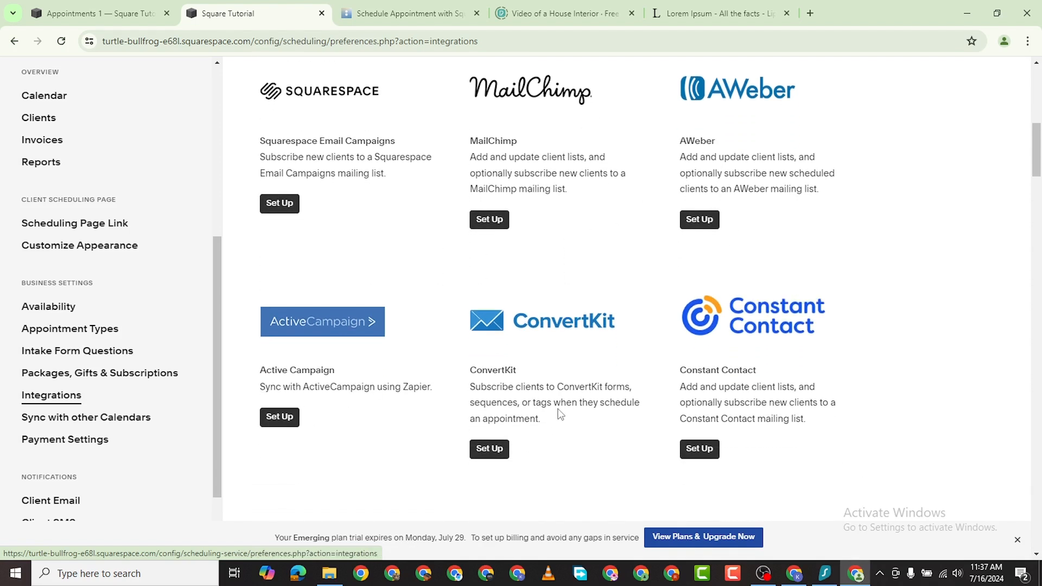
{"action": "scroll", "coordinate": [530, 318], "scroll_direction": "up", "scroll_amount": 5}
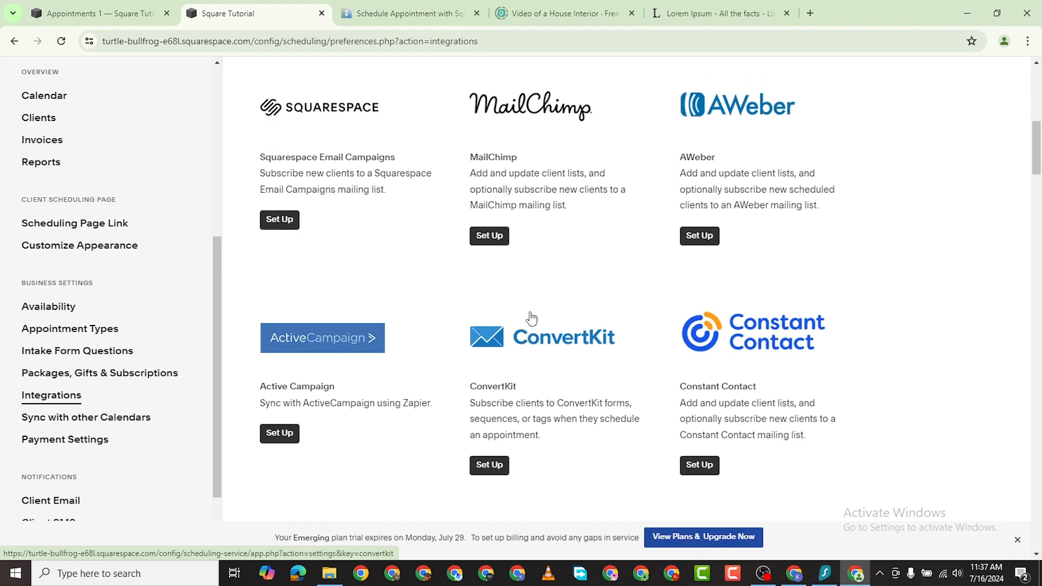
Set up the Squarespace Email Campaigns integration by connecting scheduling to Squarespace Campaigns
{"action": "scroll", "coordinate": [438, 352], "scroll_direction": "down", "scroll_amount": 3}
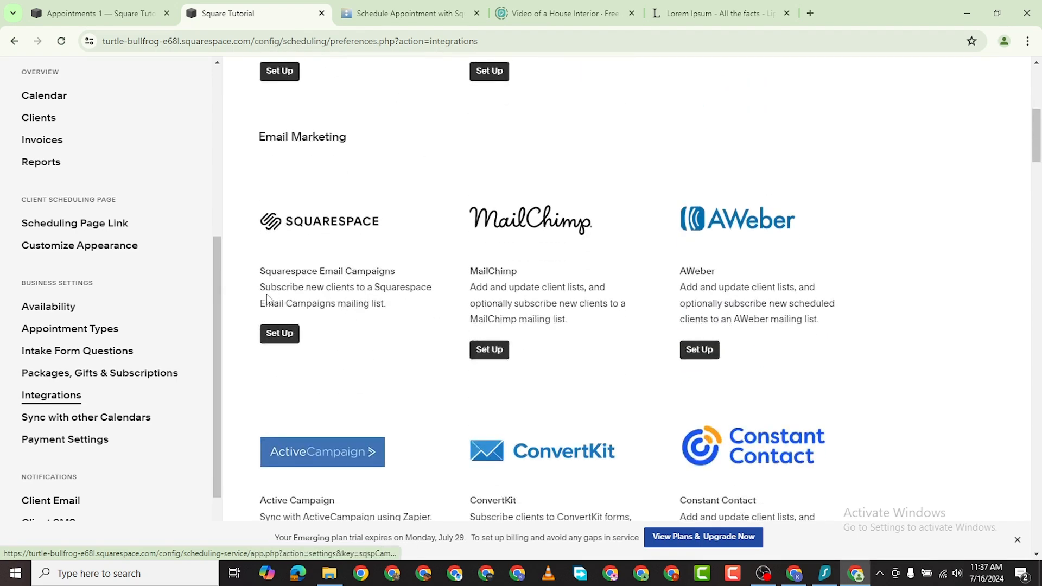
{"action": "left_click", "coordinate": [279, 333]}
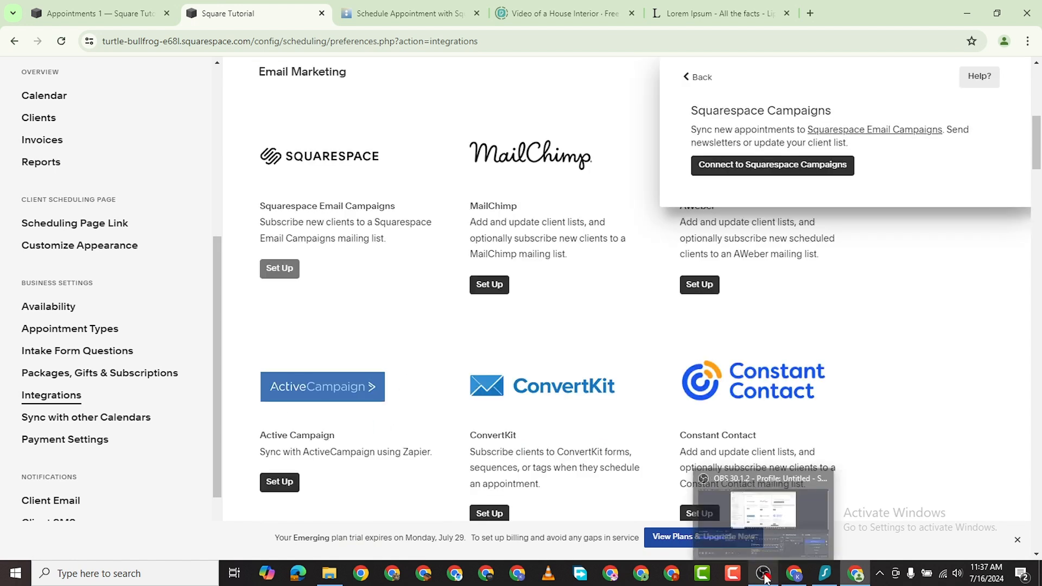
{"action": "right_click", "coordinate": [768, 170]}
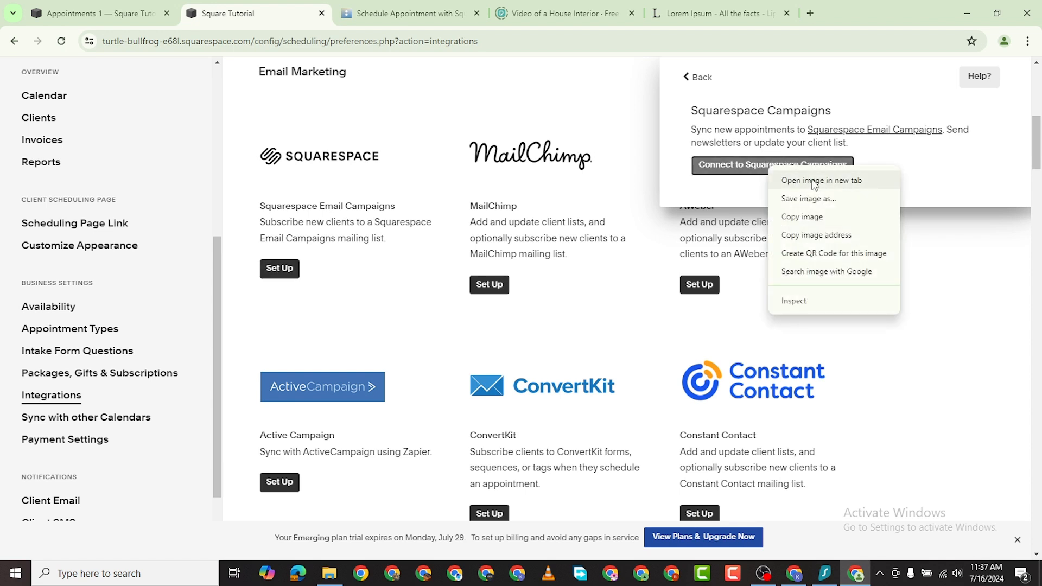
{"action": "left_click", "coordinate": [721, 168]}
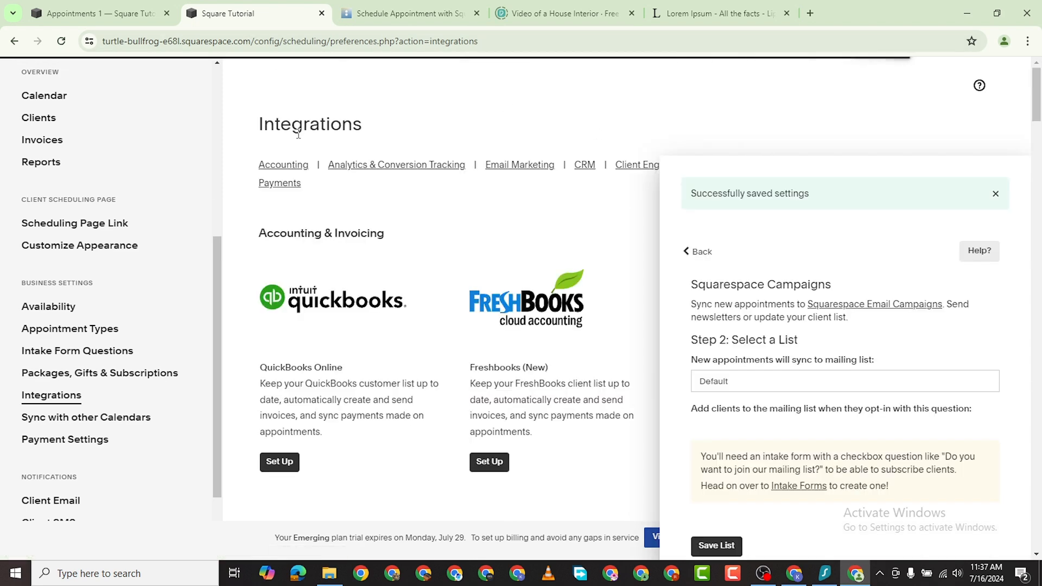
Check the mailing list choices for syncing new appointments in the Squarespace Campaigns setup, and return to the integrations list
{"action": "scroll", "coordinate": [792, 340], "scroll_direction": "down", "scroll_amount": 3}
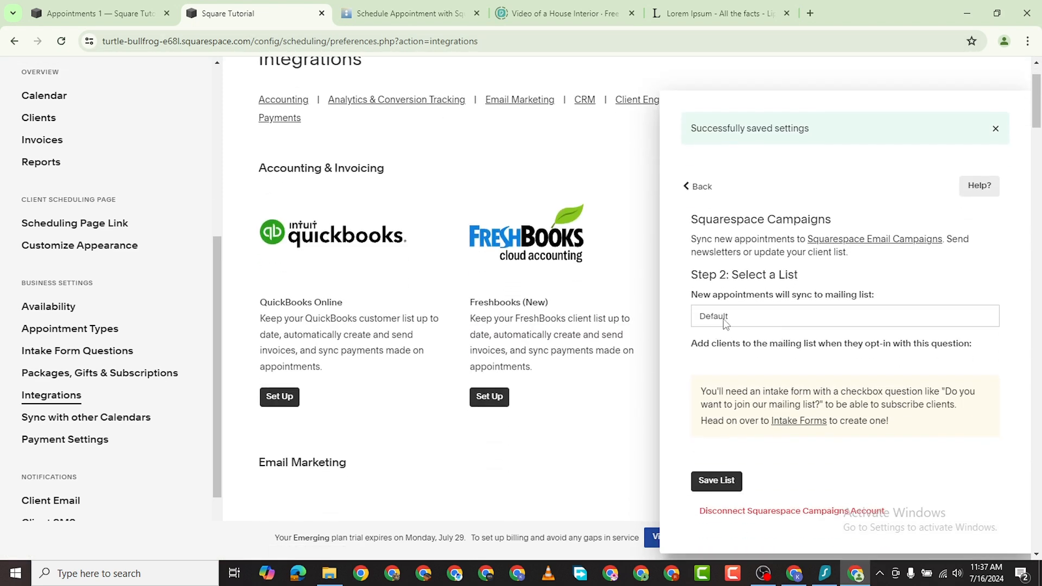
{"action": "left_click", "coordinate": [722, 351]}
{"action": "left_click", "coordinate": [754, 324]}
{"action": "left_click", "coordinate": [754, 332]}
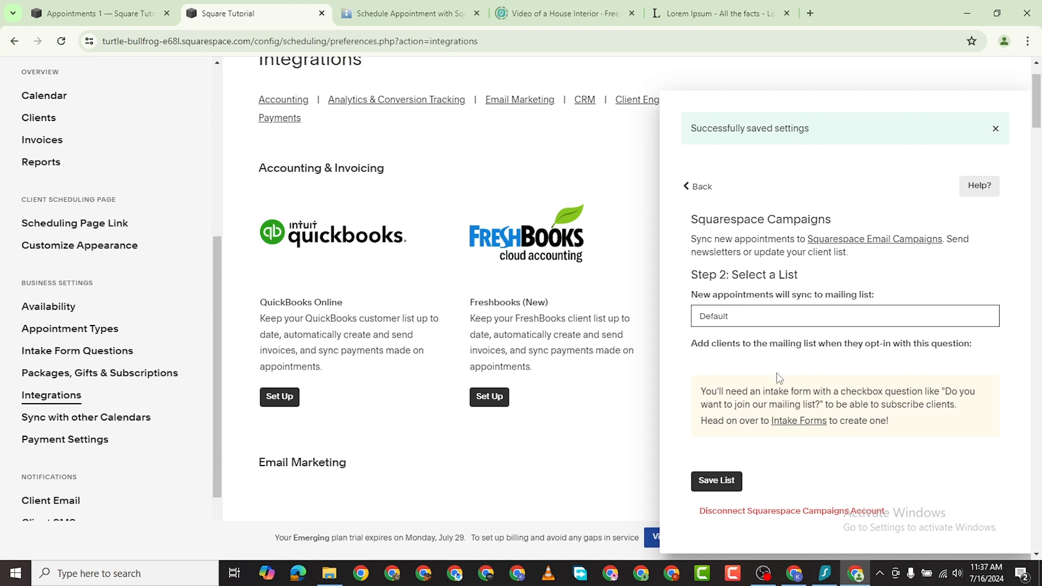
{"action": "scroll", "coordinate": [779, 378], "scroll_direction": "down", "scroll_amount": 1}
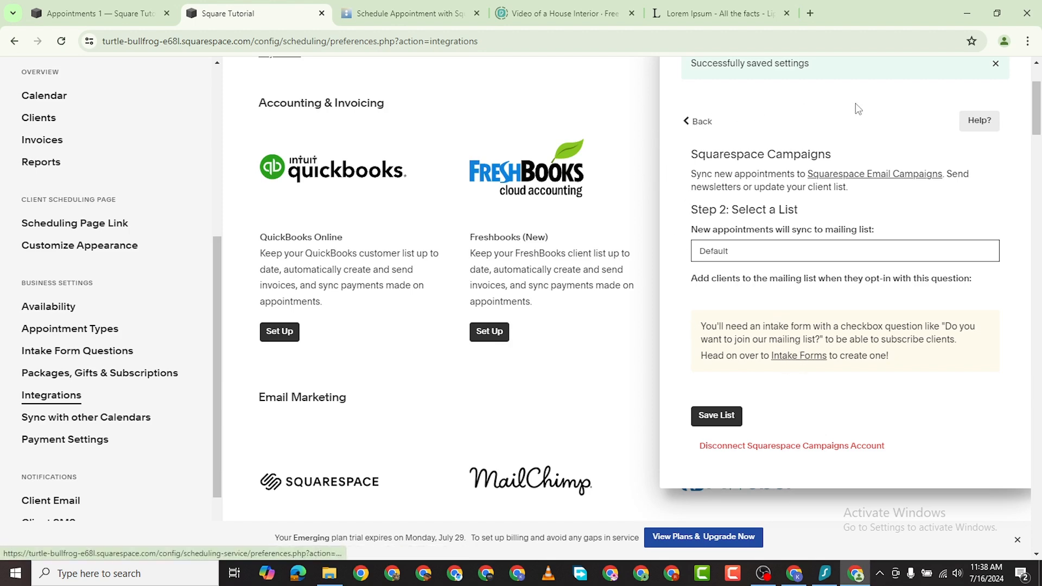
{"action": "scroll", "coordinate": [868, 201], "scroll_direction": "up", "scroll_amount": 2}
{"action": "scroll", "coordinate": [872, 216], "scroll_direction": "down", "scroll_amount": 1}
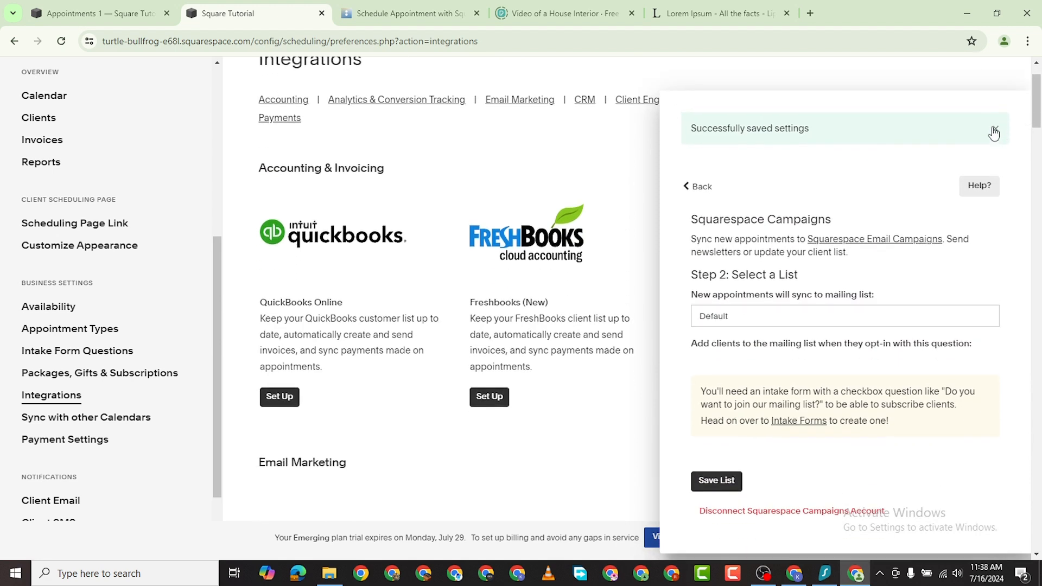
{"action": "left_click", "coordinate": [995, 129]}
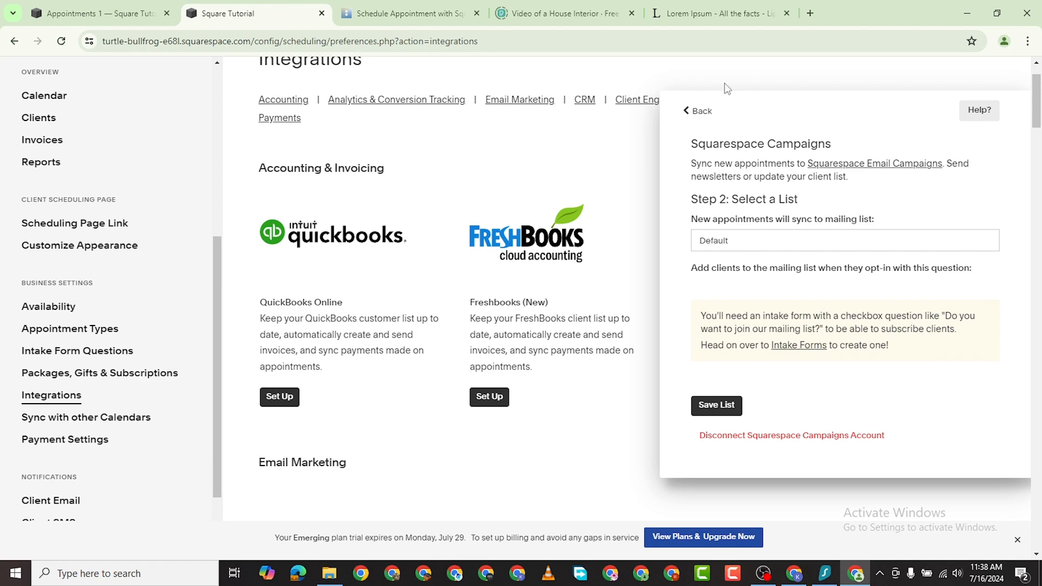
{"action": "left_click", "coordinate": [692, 112]}
Examine the remaining email marketing, analytics, CRM and client engagement services on the Integrations page
{"action": "scroll", "coordinate": [755, 273], "scroll_direction": "down", "scroll_amount": 6}
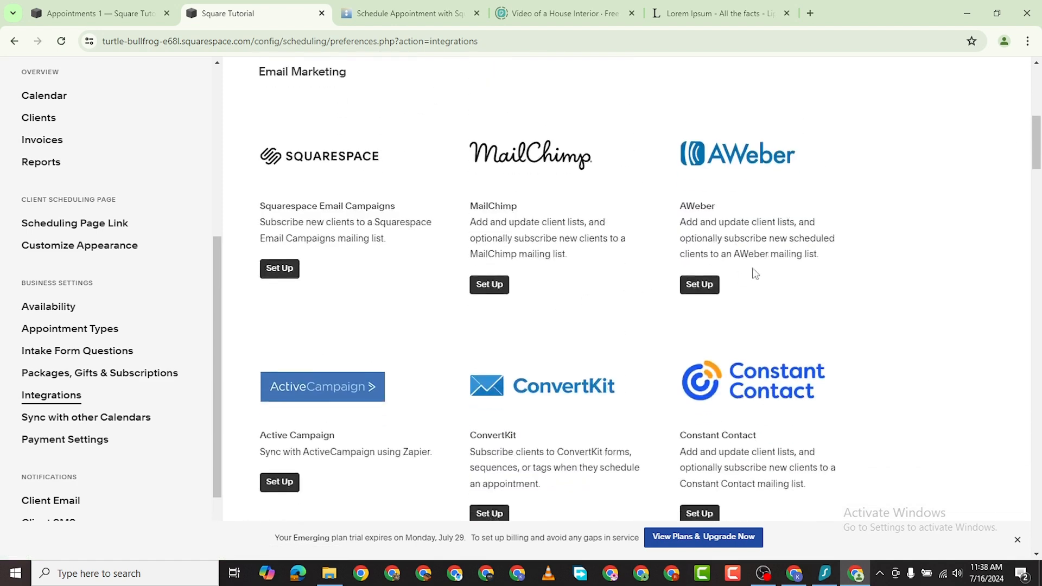
{"action": "scroll", "coordinate": [493, 384], "scroll_direction": "down", "scroll_amount": 9}
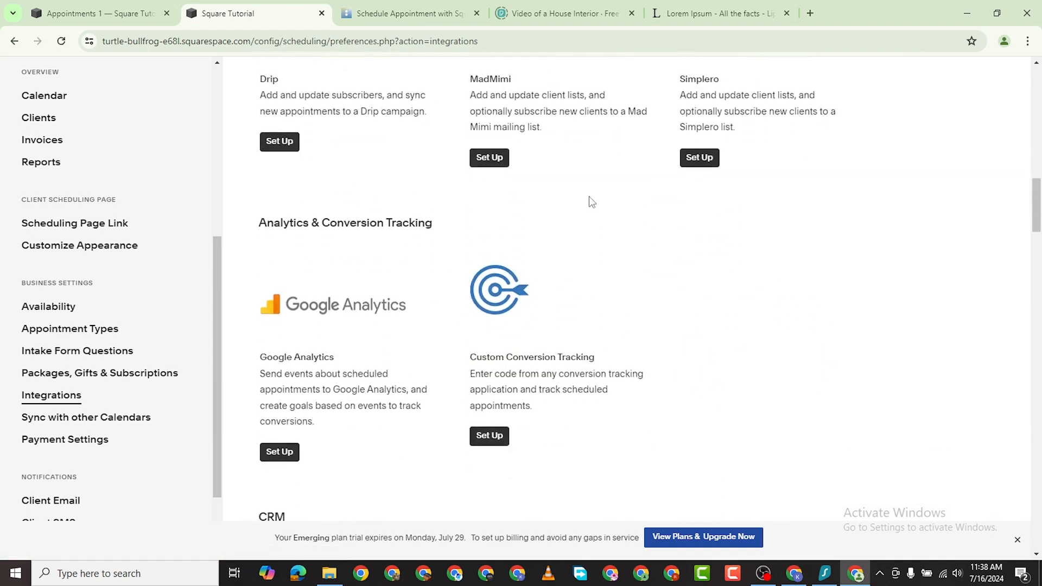
{"action": "scroll", "coordinate": [521, 244], "scroll_direction": "down", "scroll_amount": 1}
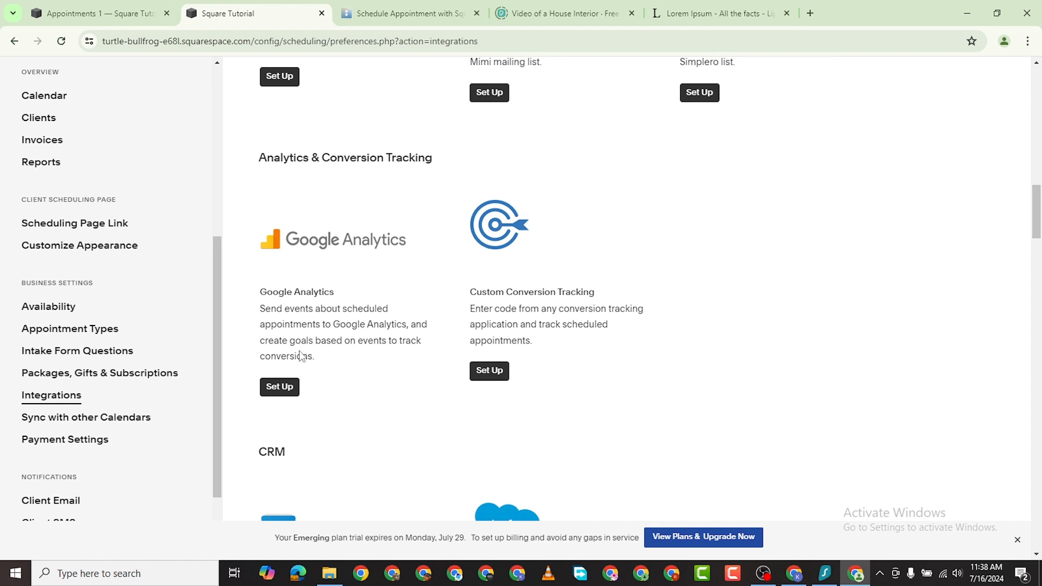
{"action": "scroll", "coordinate": [428, 324], "scroll_direction": "down", "scroll_amount": 1}
{"action": "scroll", "coordinate": [490, 304], "scroll_direction": "down", "scroll_amount": 3}
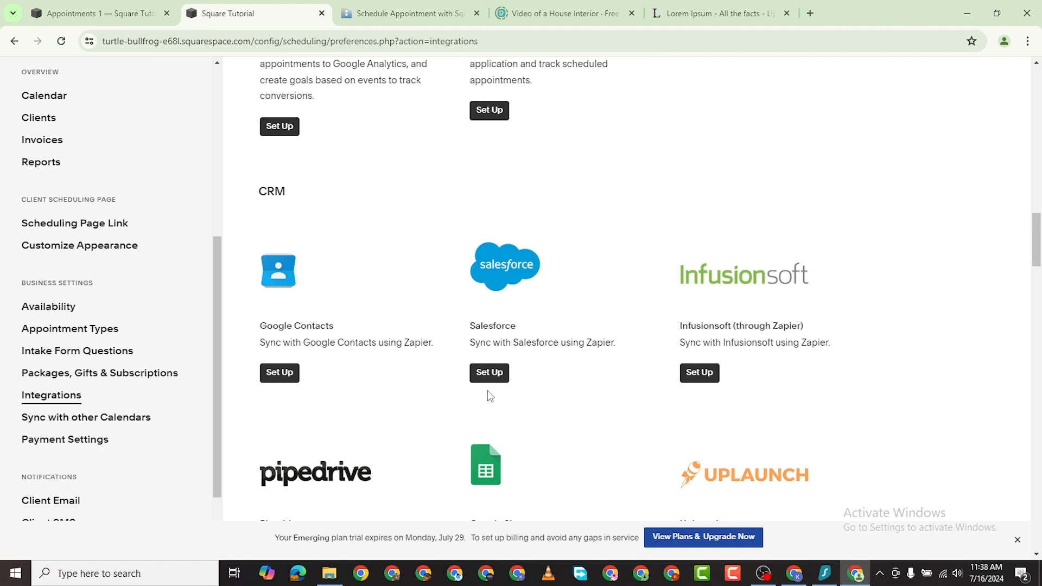
{"action": "scroll", "coordinate": [713, 365], "scroll_direction": "down", "scroll_amount": 6}
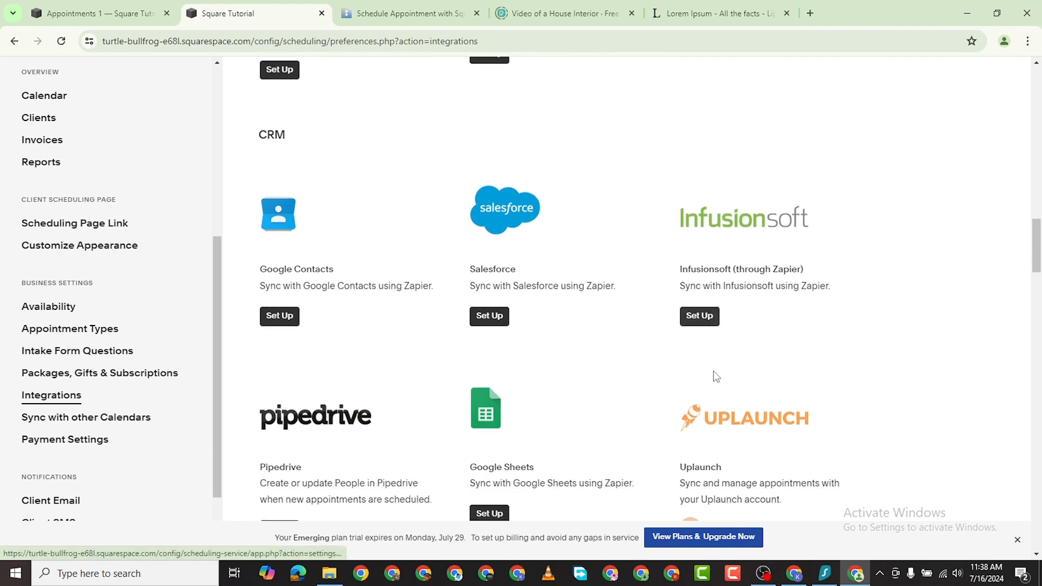
{"action": "scroll", "coordinate": [465, 393], "scroll_direction": "down", "scroll_amount": 9}
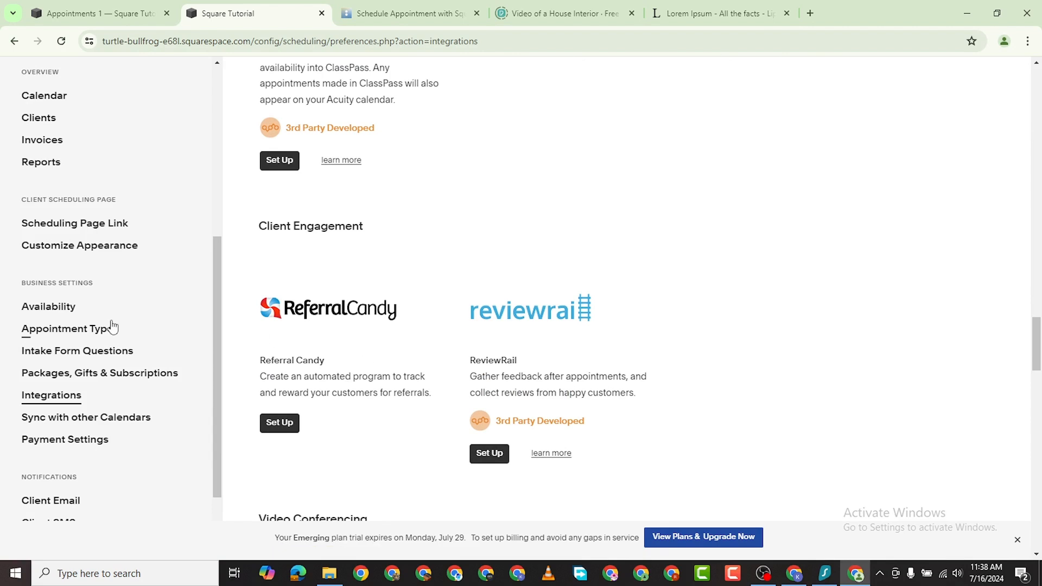
View the Sync with Other Calendars options and return to the scheduling overview
{"action": "left_click", "coordinate": [98, 418]}
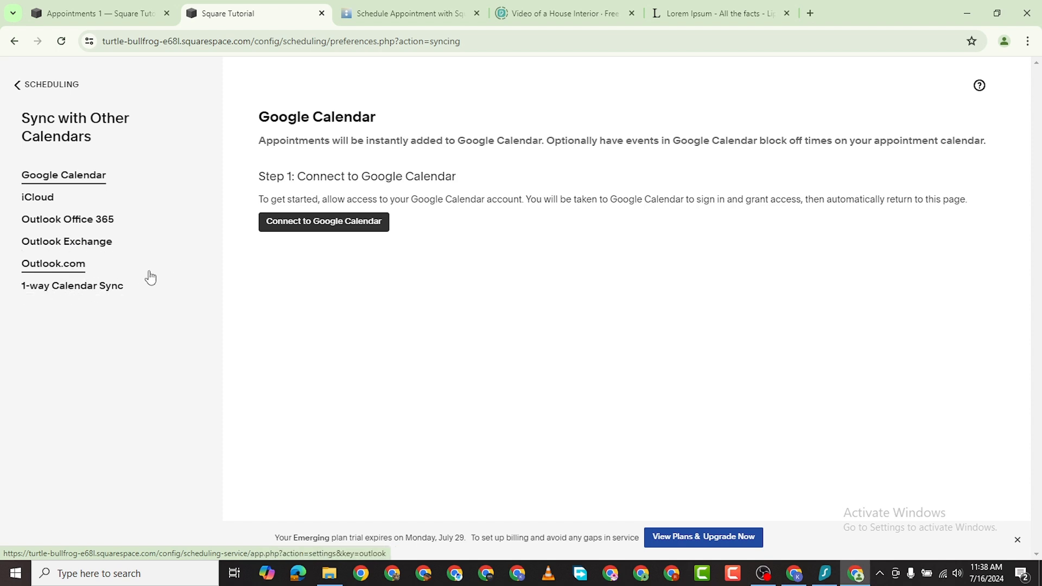
{"action": "left_click", "coordinate": [16, 85]}
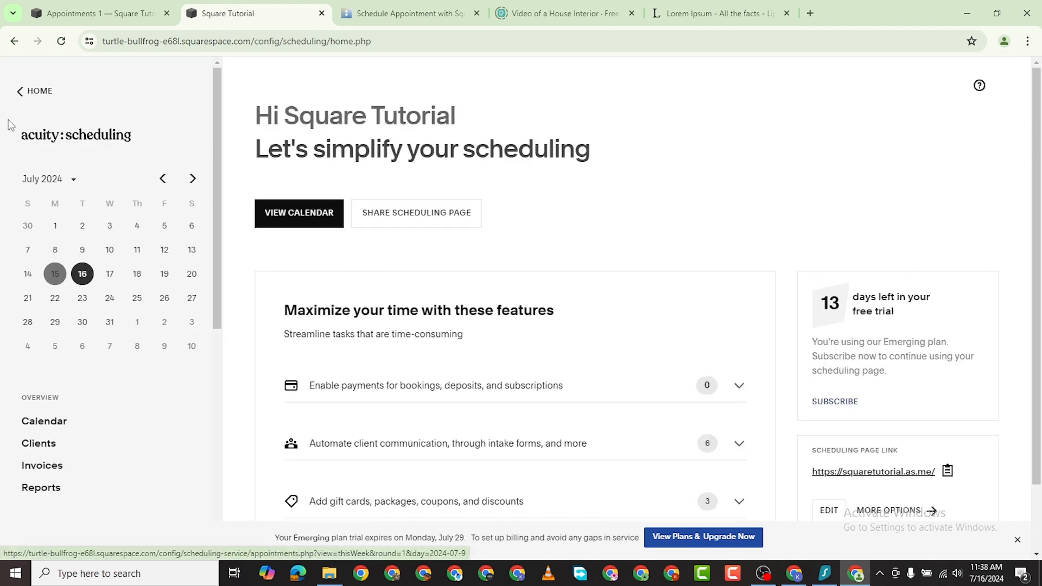
View the payment processors and payment-at-booking options in the Payment Settings, and return to the site's home dashboard
{"action": "left_click", "coordinate": [21, 91]}
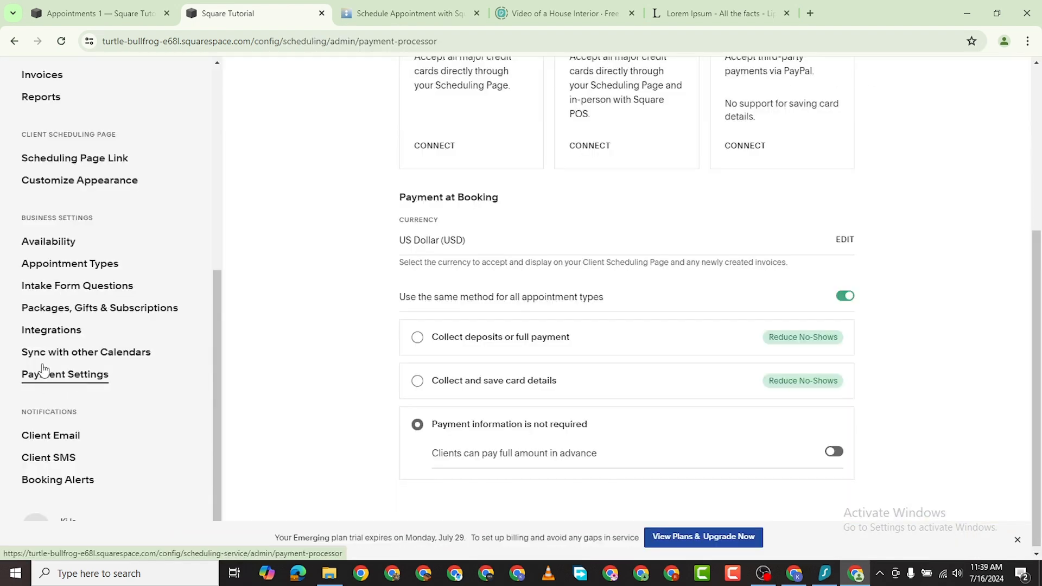
{"action": "scroll", "coordinate": [119, 345], "scroll_direction": "up", "scroll_amount": 1}
{"action": "scroll", "coordinate": [554, 400], "scroll_direction": "down", "scroll_amount": 1}
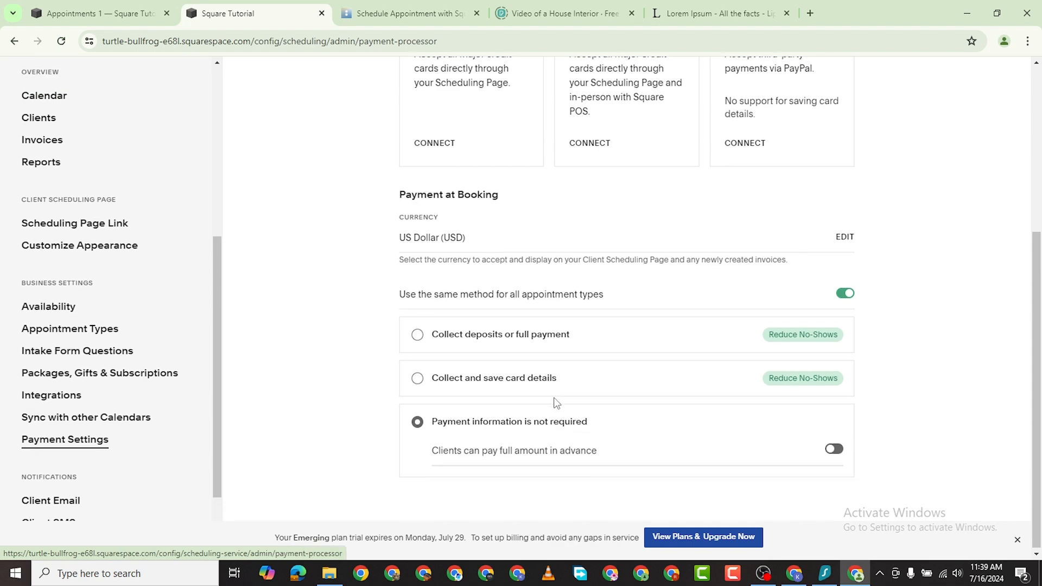
{"action": "scroll", "coordinate": [566, 426], "scroll_direction": "up", "scroll_amount": 4}
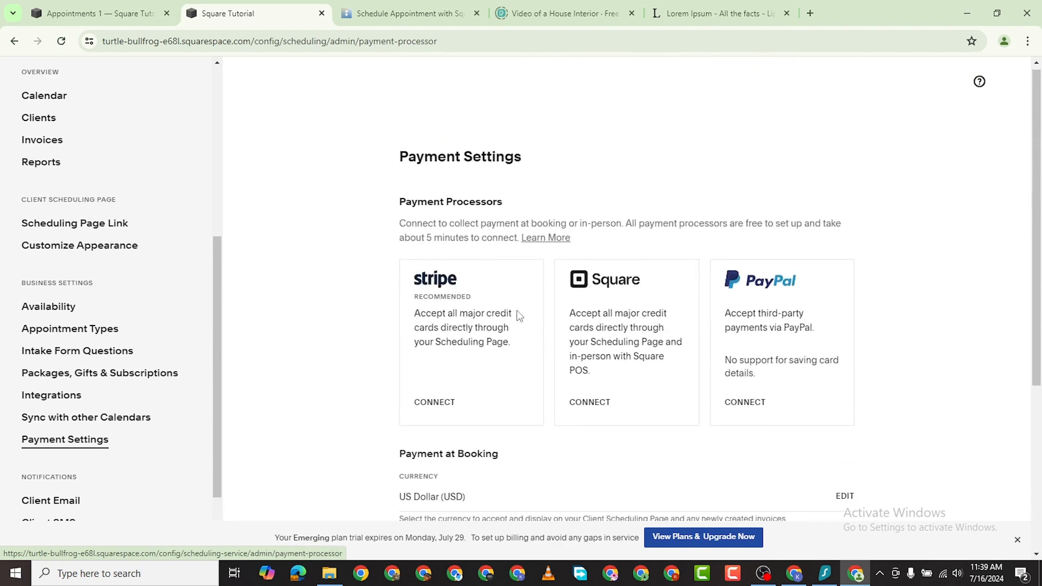
{"action": "scroll", "coordinate": [711, 363], "scroll_direction": "down", "scroll_amount": 5}
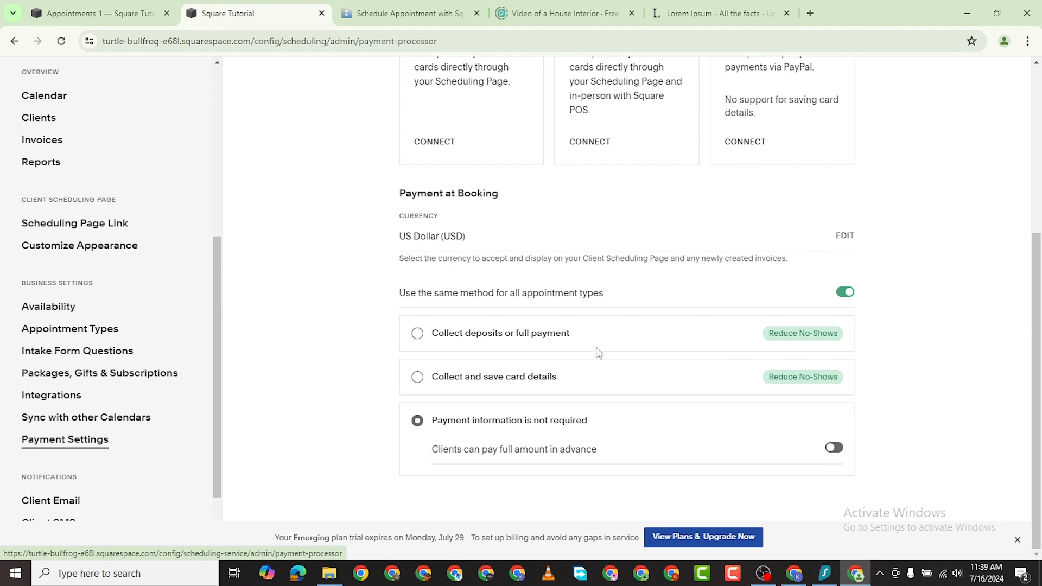
{"action": "scroll", "coordinate": [322, 362], "scroll_direction": "up", "scroll_amount": 2}
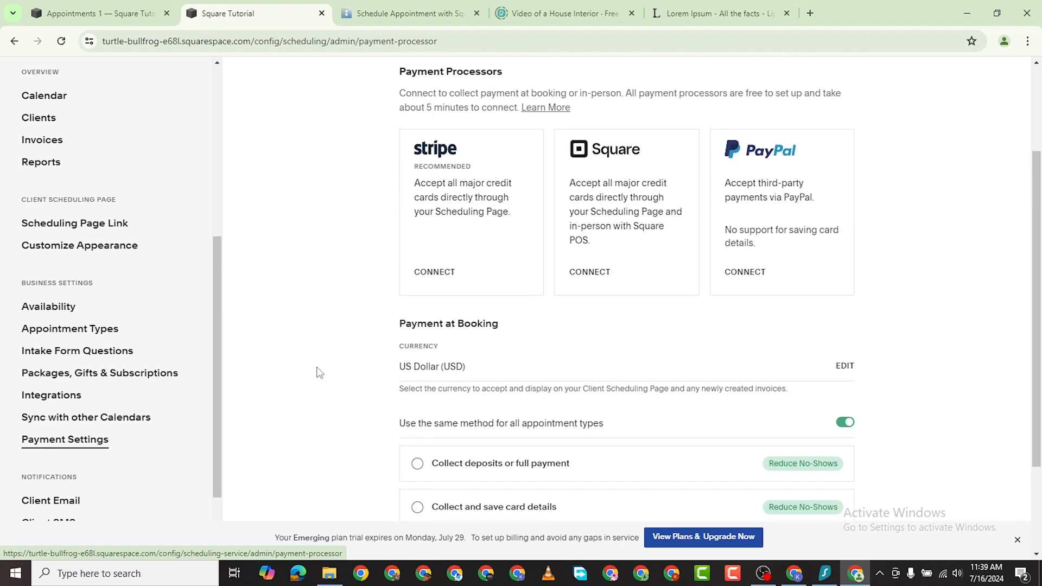
{"action": "scroll", "coordinate": [11, 286], "scroll_direction": "up", "scroll_amount": 6}
{"action": "scroll", "coordinate": [32, 125], "scroll_direction": "up", "scroll_amount": 2}
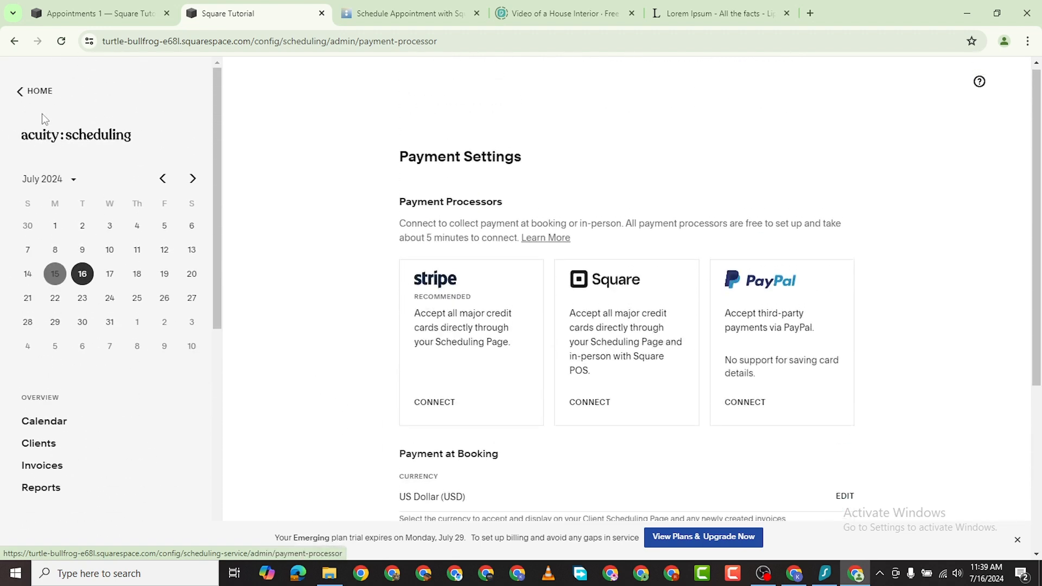
{"action": "left_click", "coordinate": [22, 90]}
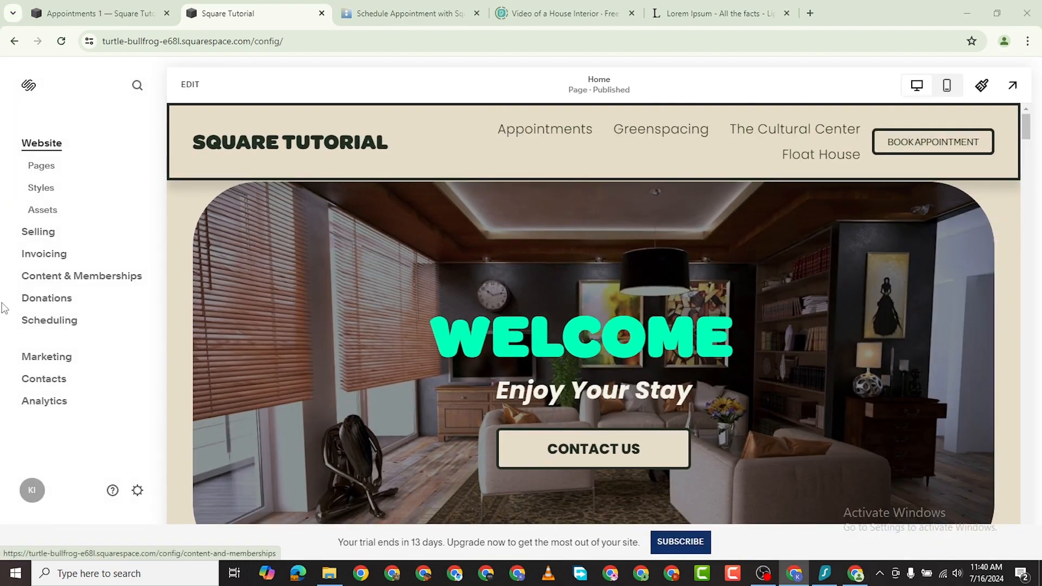
View the Marketing page and its suggestions for growing the audience
{"action": "left_click", "coordinate": [56, 359]}
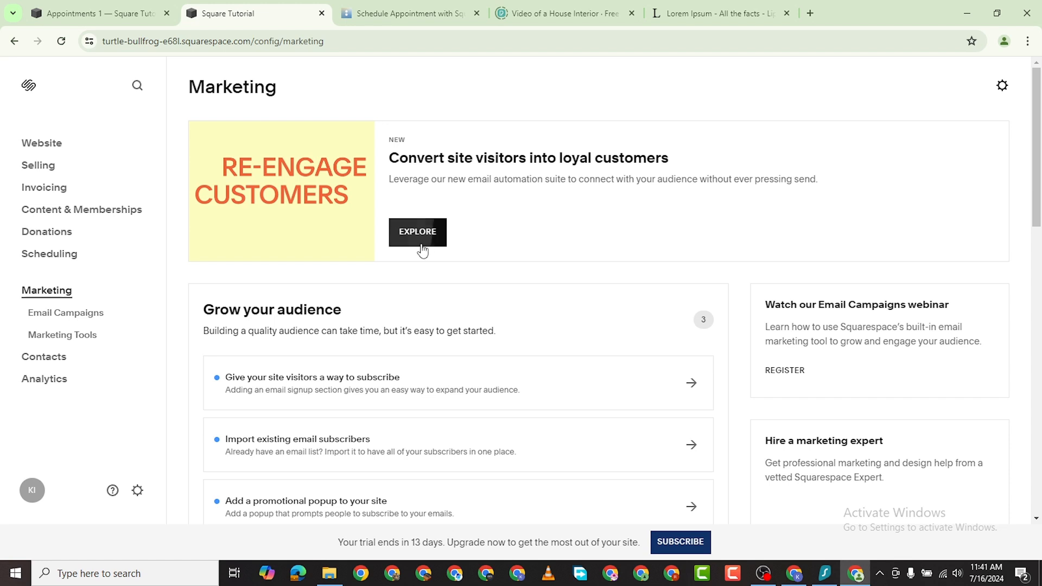
{"action": "scroll", "coordinate": [421, 251], "scroll_direction": "down", "scroll_amount": 2}
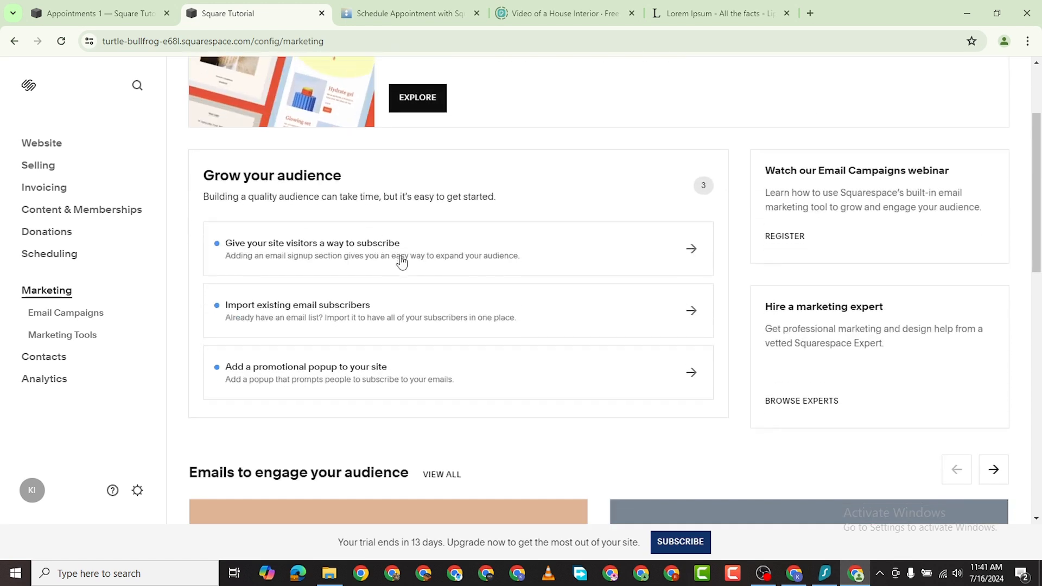
{"action": "scroll", "coordinate": [401, 258], "scroll_direction": "down", "scroll_amount": 1}
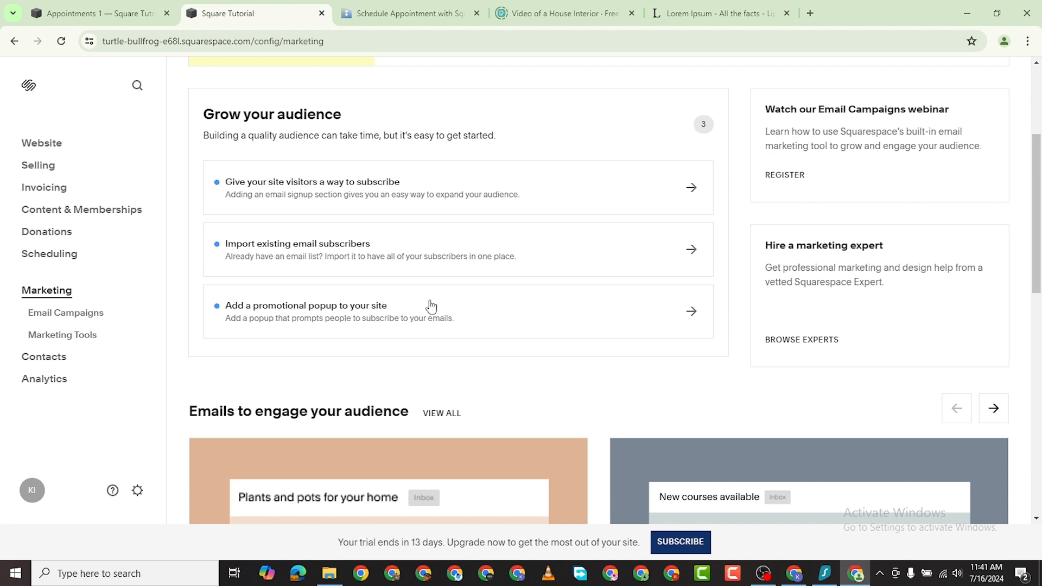
Open the promotional pop-up settings from the Marketing page and enable Display Pop-Up
{"action": "left_click", "coordinate": [414, 318]}
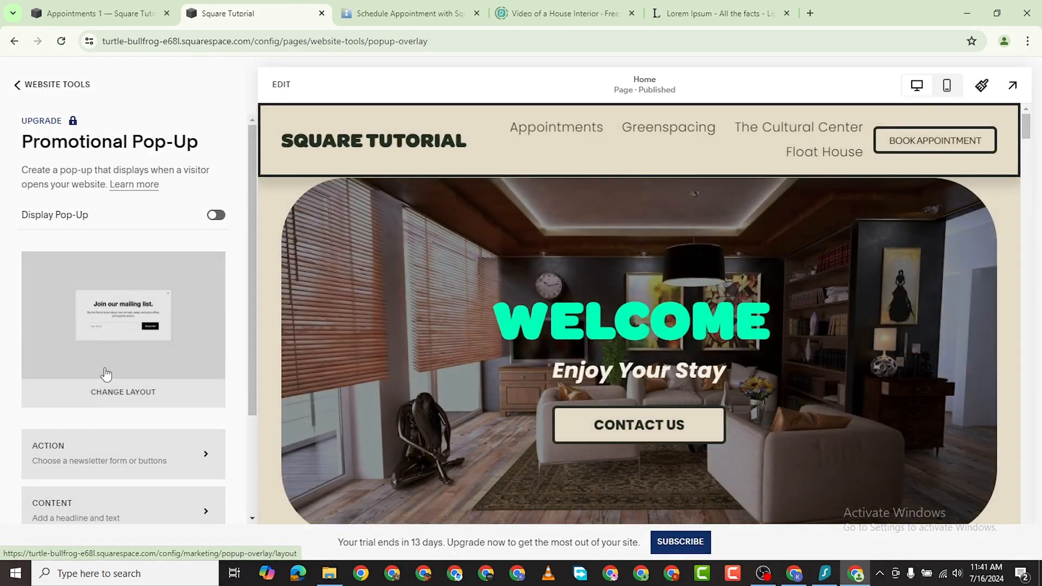
{"action": "scroll", "coordinate": [705, 397], "scroll_direction": "down", "scroll_amount": 7}
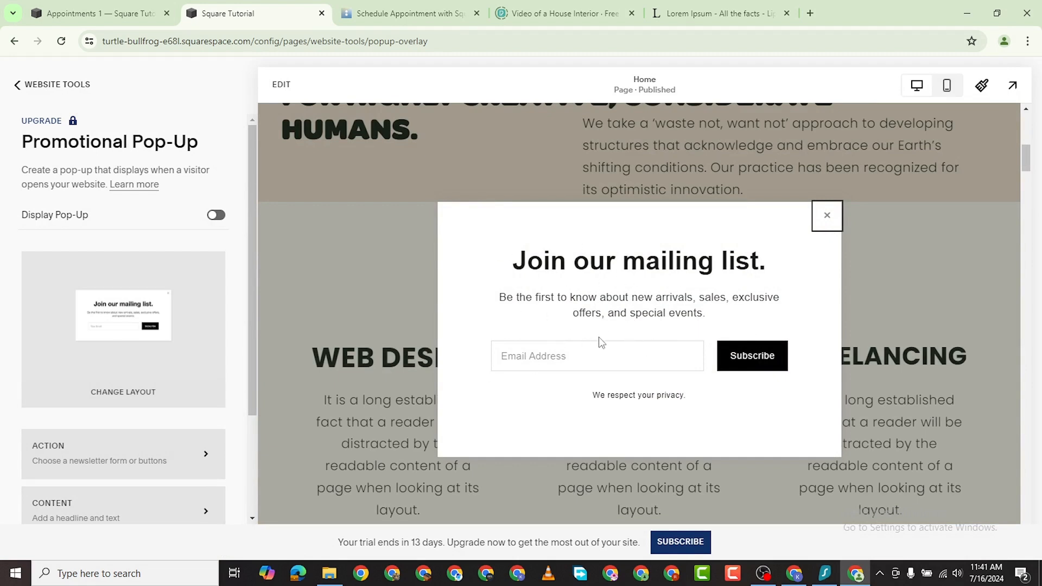
{"action": "left_click", "coordinate": [217, 214]}
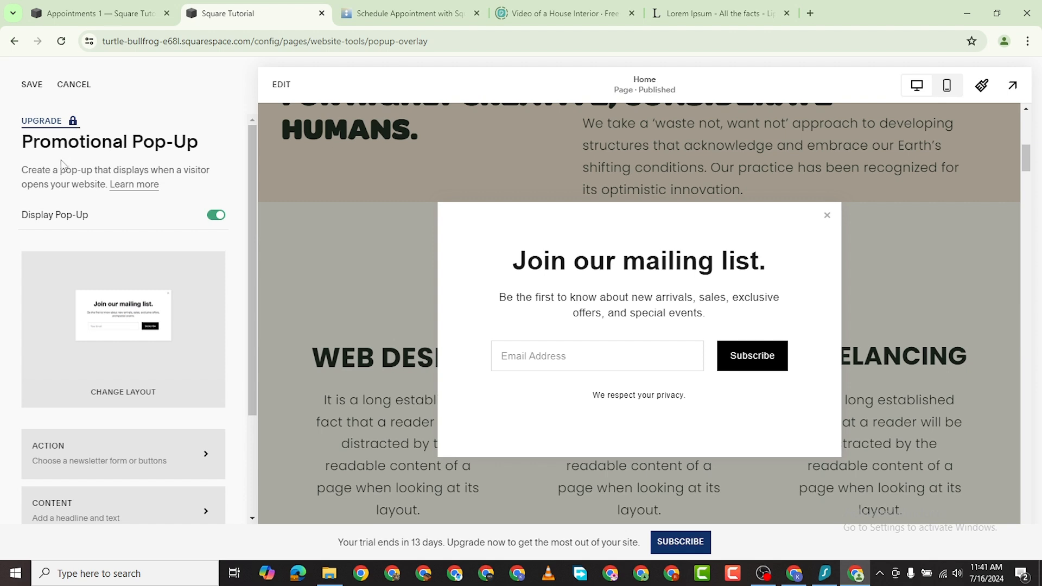
Open the promotional pop-up's Change Layout options, leaving the current page without saving
{"action": "scroll", "coordinate": [125, 352], "scroll_direction": "down", "scroll_amount": 1}
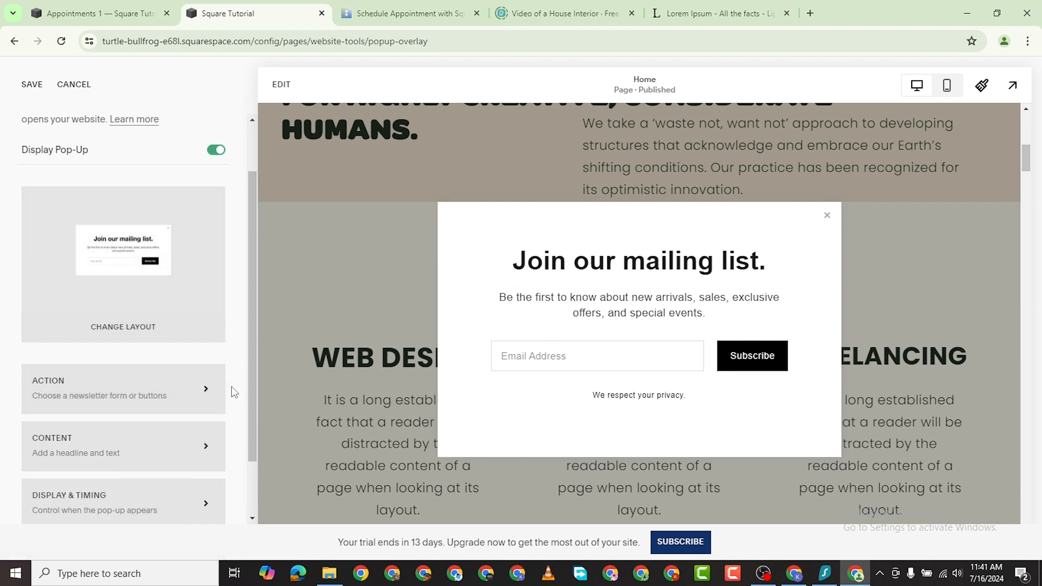
{"action": "scroll", "coordinate": [146, 368], "scroll_direction": "down", "scroll_amount": 1}
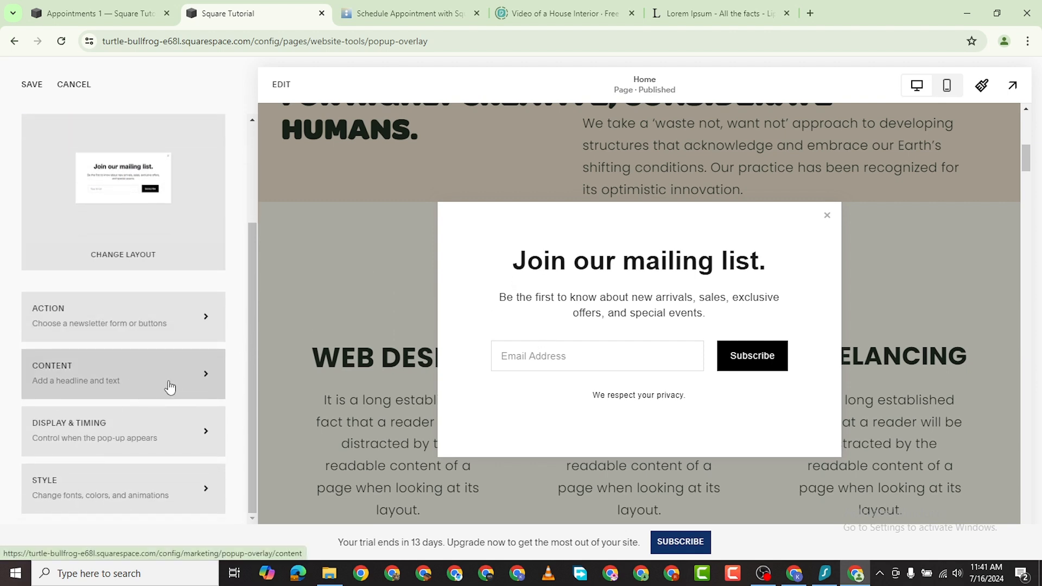
{"action": "left_click", "coordinate": [116, 367]}
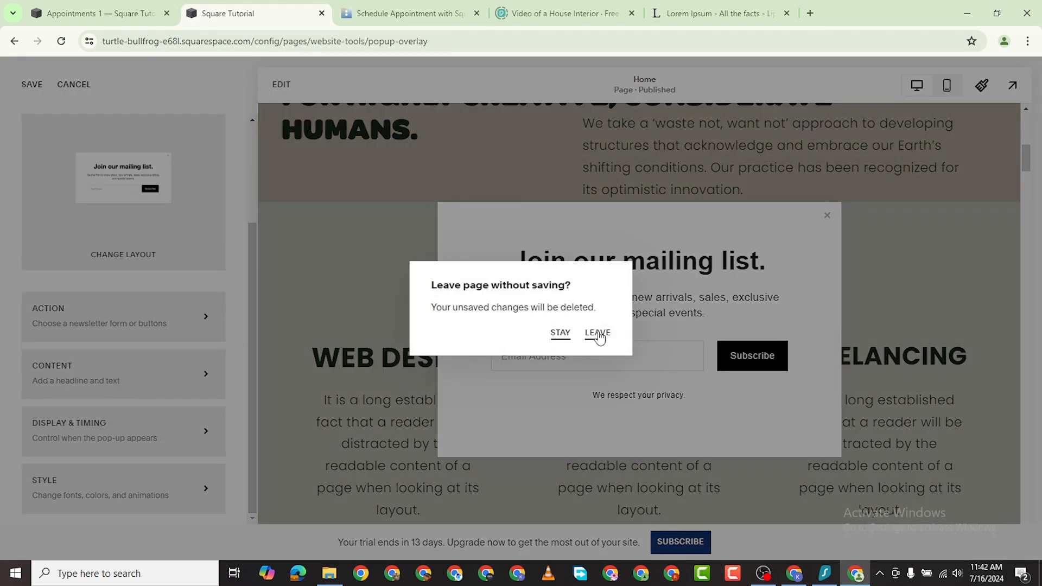
{"action": "left_click", "coordinate": [564, 329]}
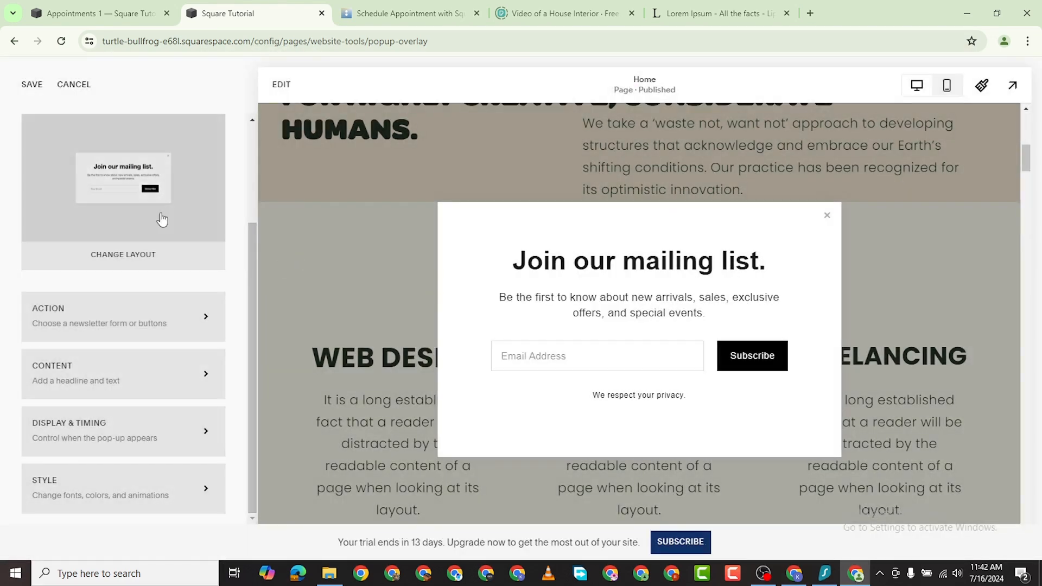
{"action": "left_click", "coordinate": [133, 265]}
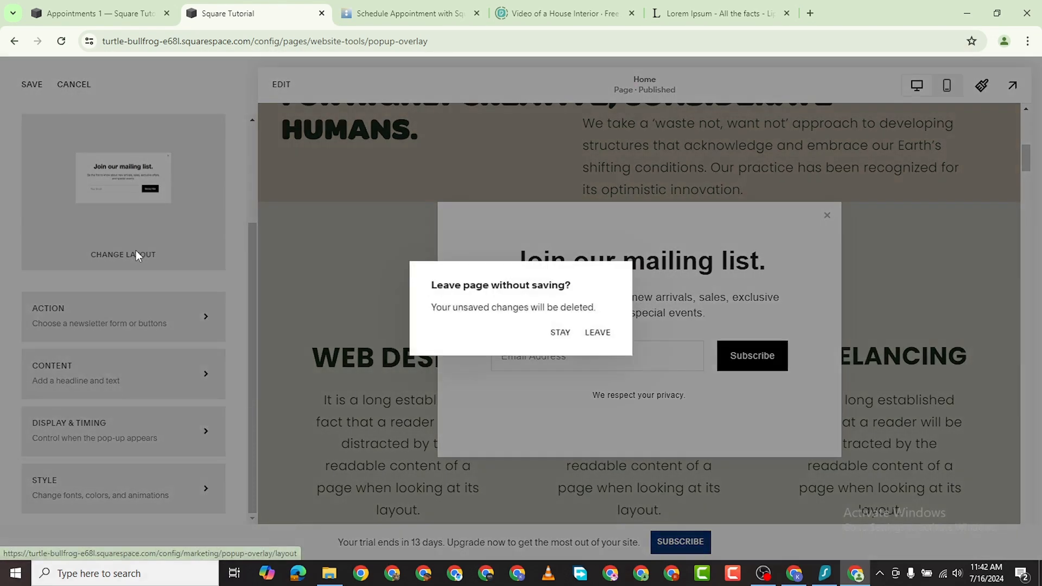
{"action": "left_click", "coordinate": [597, 335]}
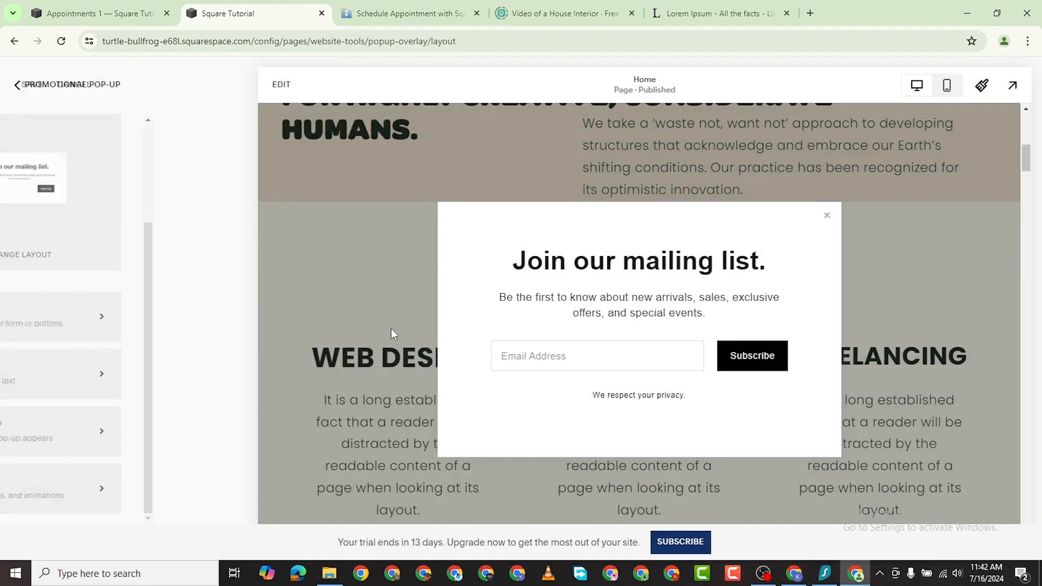
Browse the available pop-up layouts and return to the promotional pop-up settings
{"action": "scroll", "coordinate": [179, 381], "scroll_direction": "down", "scroll_amount": 5}
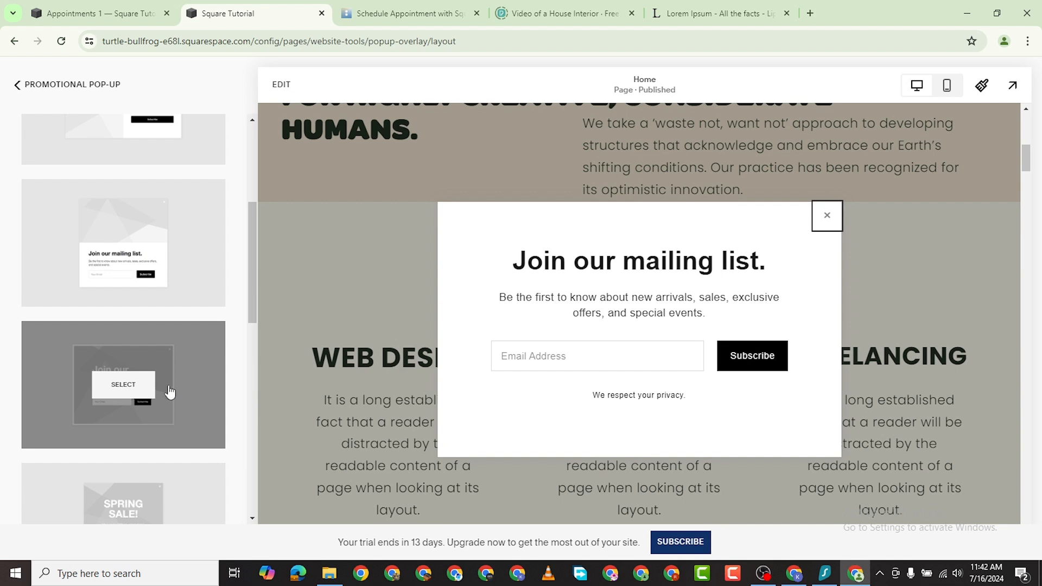
{"action": "scroll", "coordinate": [165, 461], "scroll_direction": "down", "scroll_amount": 6}
{"action": "scroll", "coordinate": [161, 459], "scroll_direction": "up", "scroll_amount": 6}
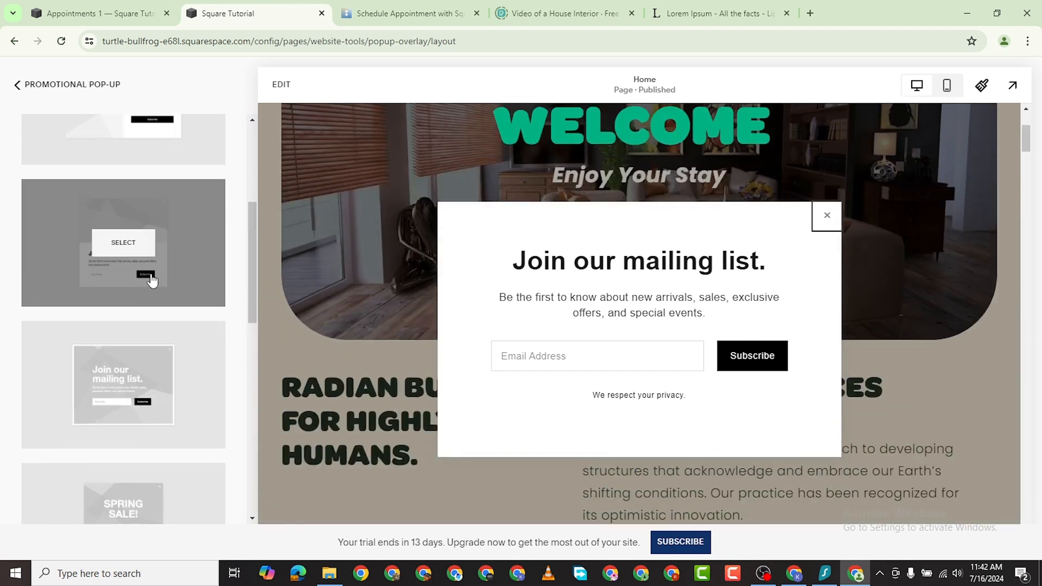
{"action": "left_click", "coordinate": [152, 279]}
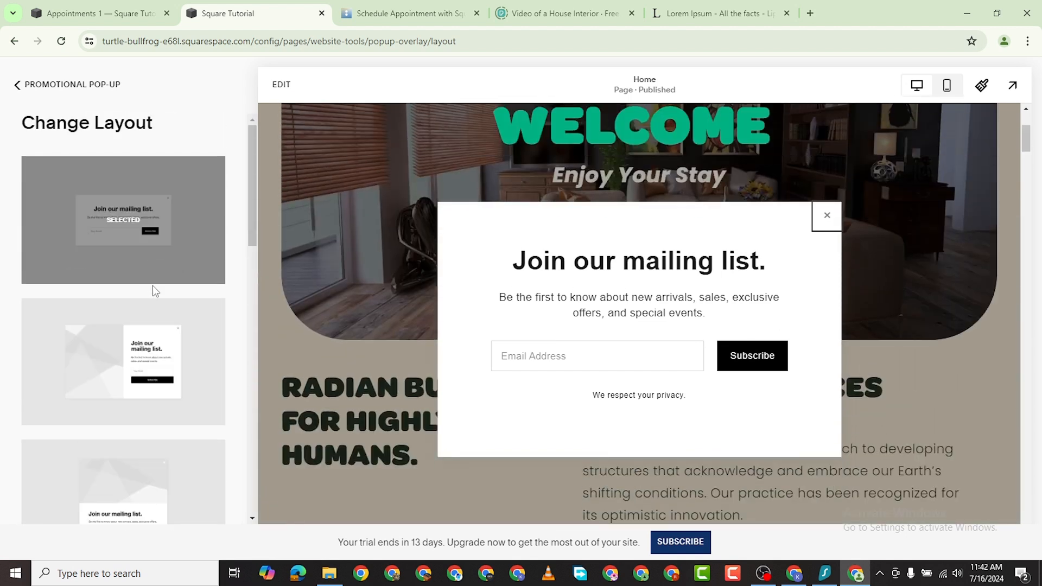
{"action": "left_click", "coordinate": [23, 85]}
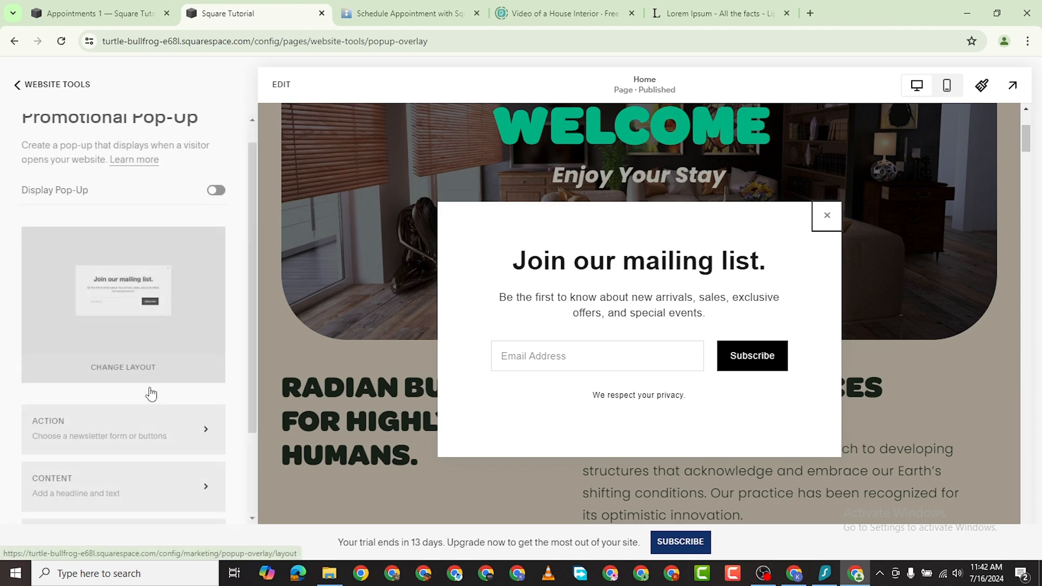
Open the pop-up's Action settings and preview the "Click a button" goal before restoring "Sign up for a newsletter"
{"action": "scroll", "coordinate": [157, 387], "scroll_direction": "down", "scroll_amount": 2}
{"action": "scroll", "coordinate": [168, 353], "scroll_direction": "down", "scroll_amount": 1}
{"action": "left_click", "coordinate": [200, 319]}
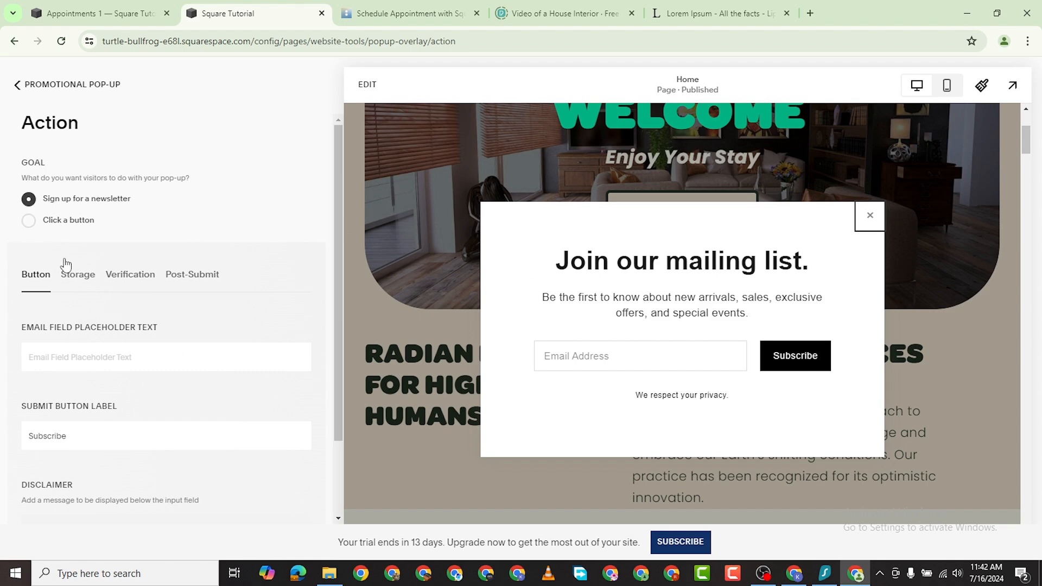
{"action": "left_click", "coordinate": [28, 221]}
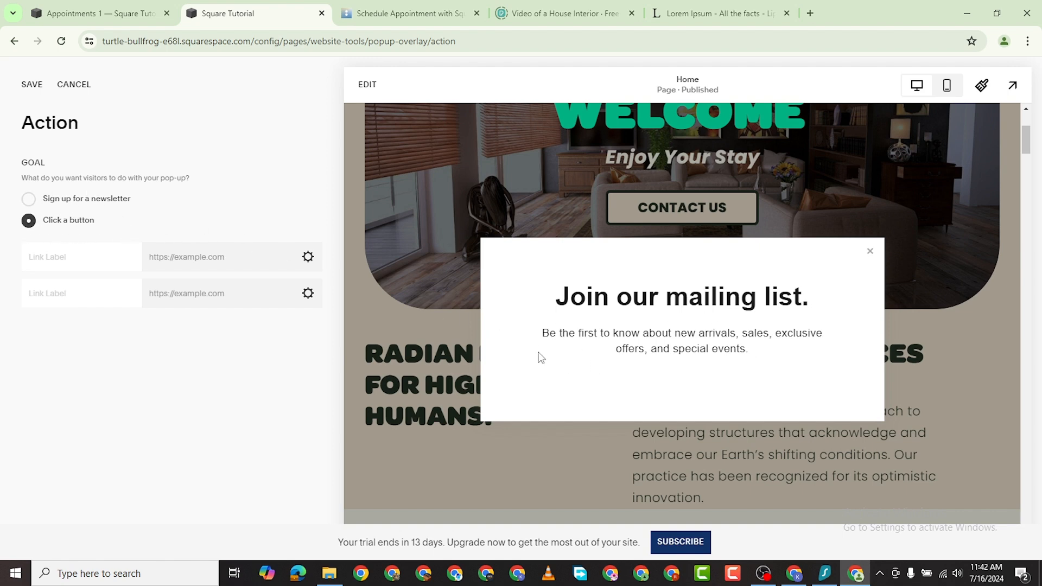
{"action": "left_click", "coordinate": [31, 199]}
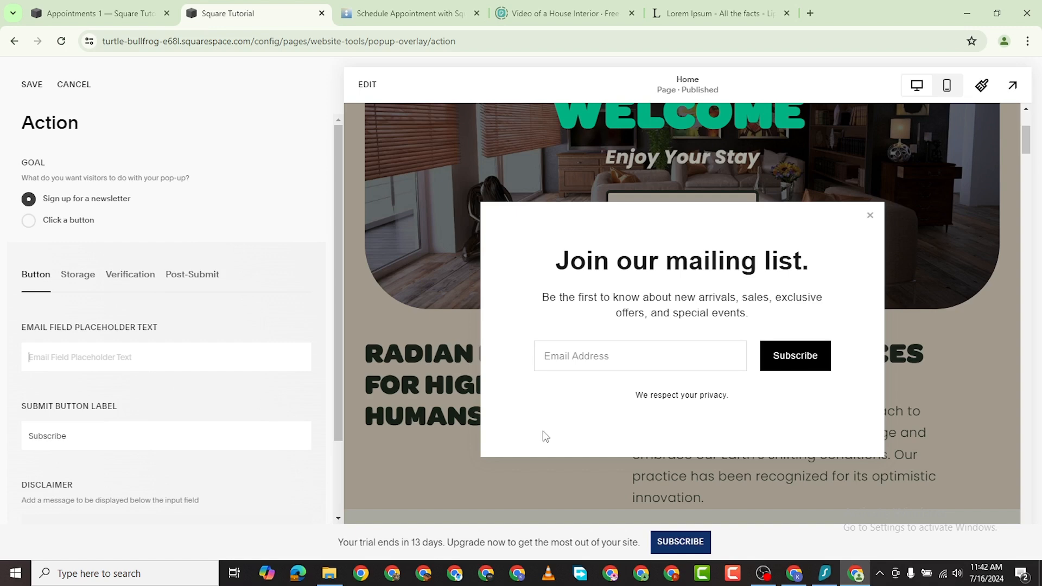
Connect Squarespace Email Campaigns as the newsletter form's storage and show the other services available for connection
{"action": "left_click", "coordinate": [62, 282]}
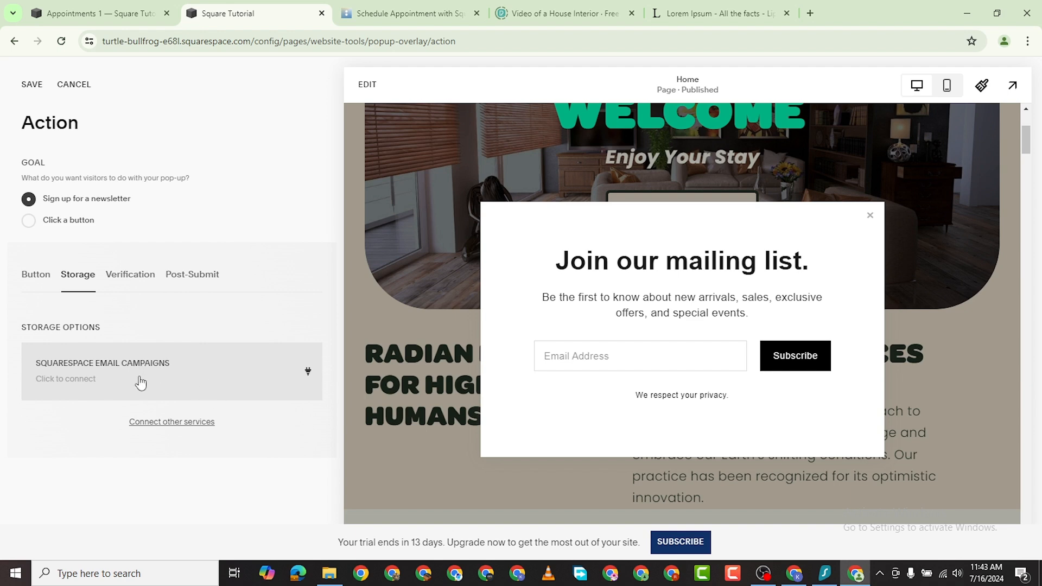
{"action": "left_click", "coordinate": [174, 386]}
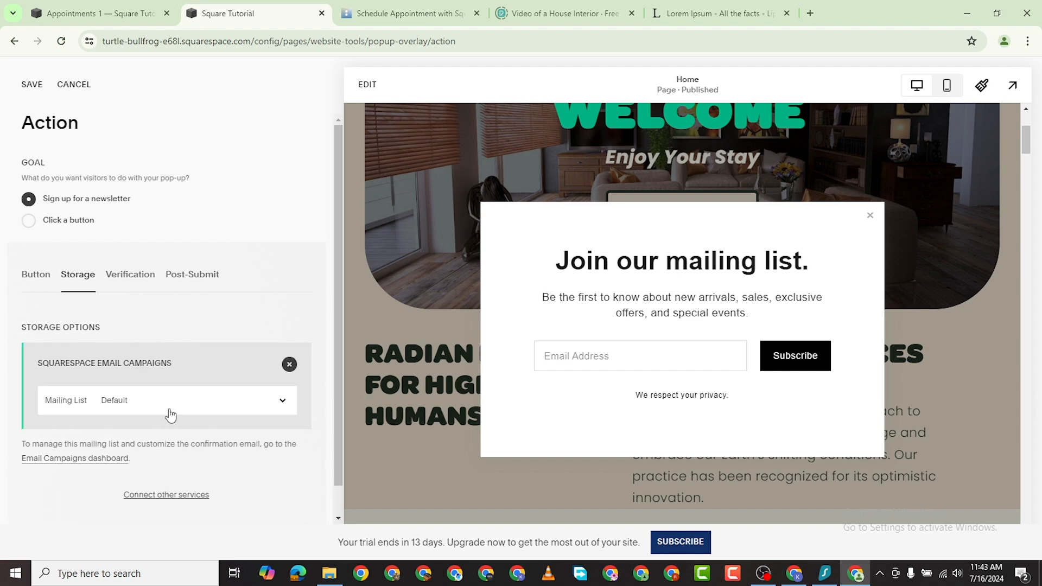
{"action": "scroll", "coordinate": [172, 425], "scroll_direction": "down", "scroll_amount": 1}
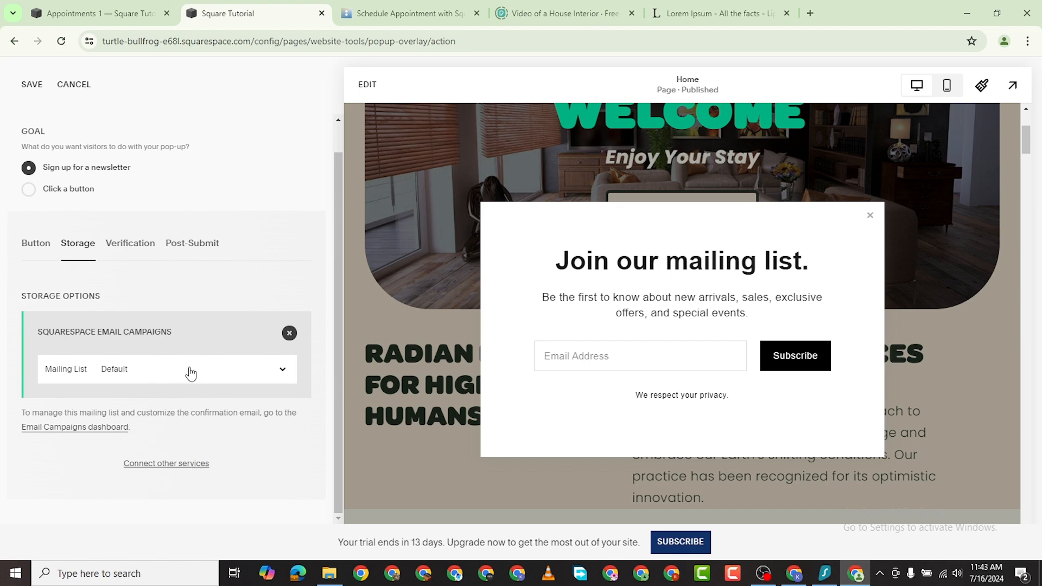
{"action": "left_click", "coordinate": [147, 465]}
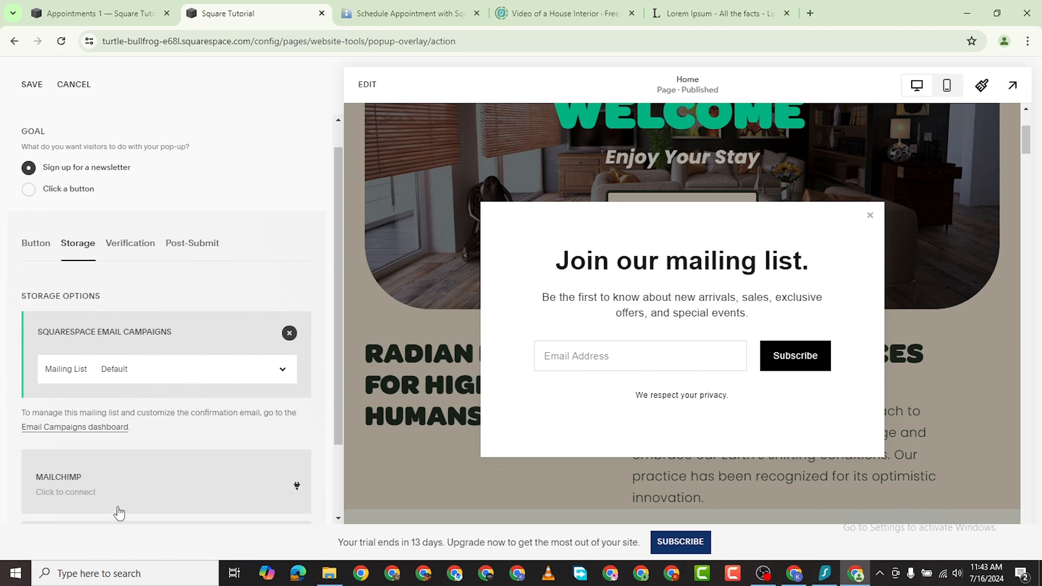
{"action": "scroll", "coordinate": [170, 486], "scroll_direction": "down", "scroll_amount": 3}
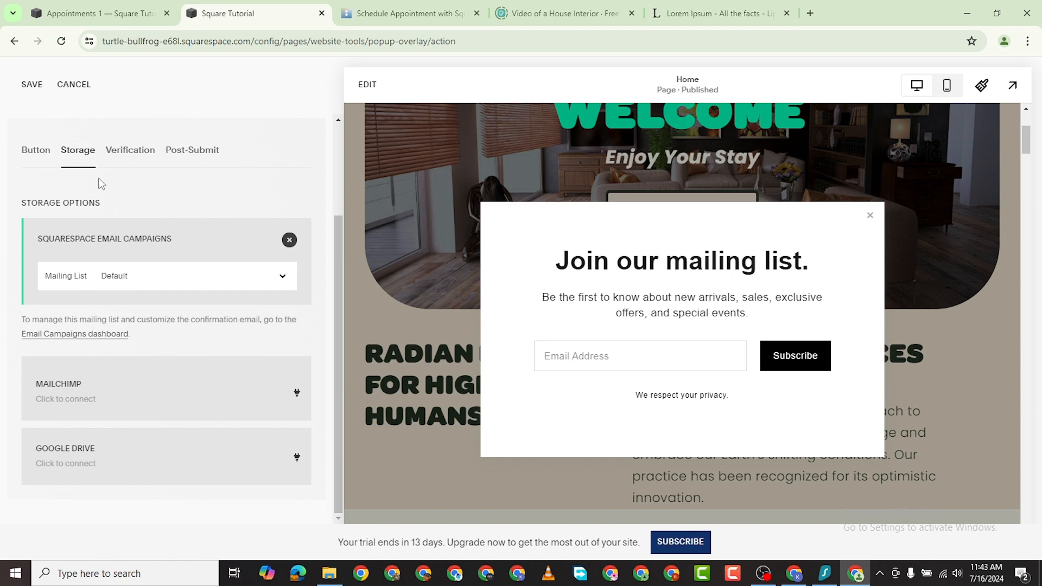
Review the newsletter form's Verification and Post-Submit options and return to the promotional pop-up settings
{"action": "left_click", "coordinate": [115, 155]}
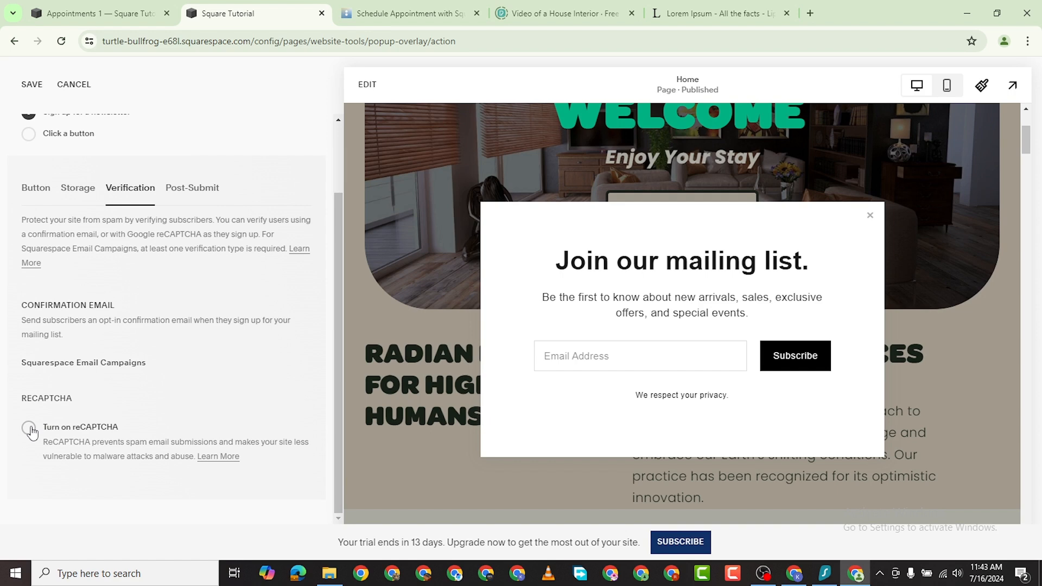
{"action": "left_click", "coordinate": [192, 188]}
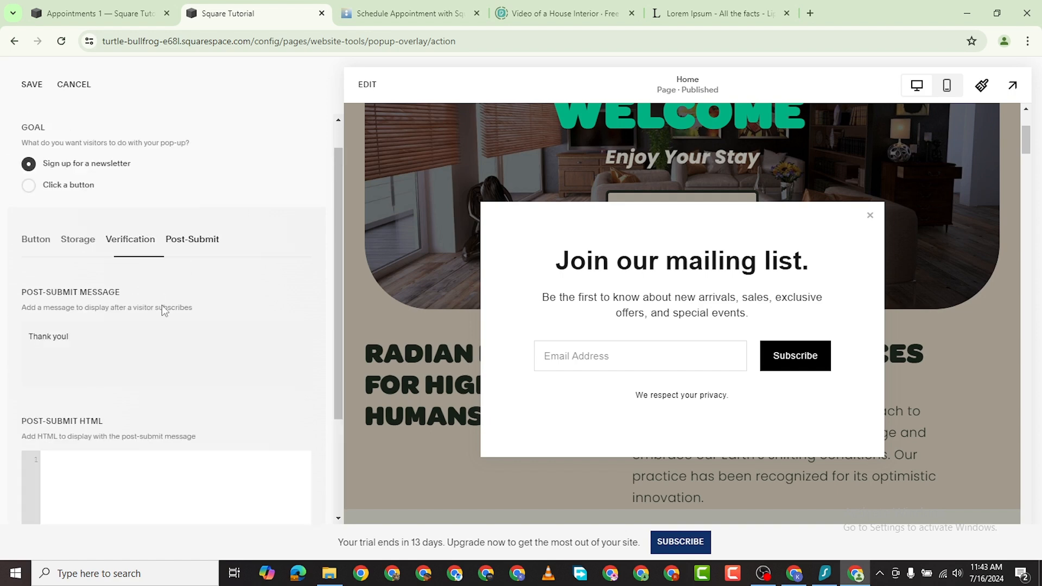
{"action": "scroll", "coordinate": [97, 342], "scroll_direction": "down", "scroll_amount": 3}
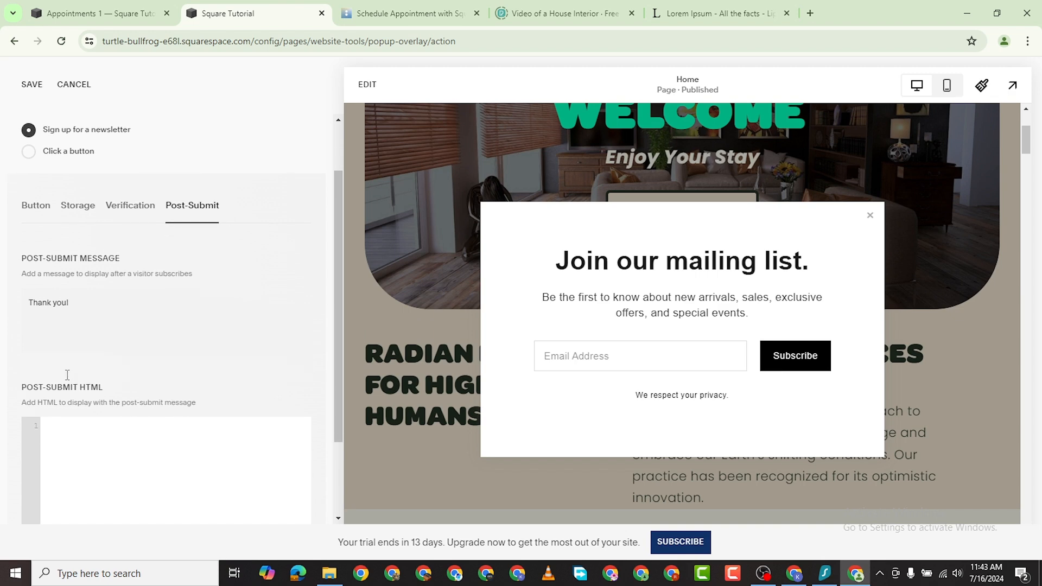
{"action": "scroll", "coordinate": [54, 218], "scroll_direction": "up", "scroll_amount": 1}
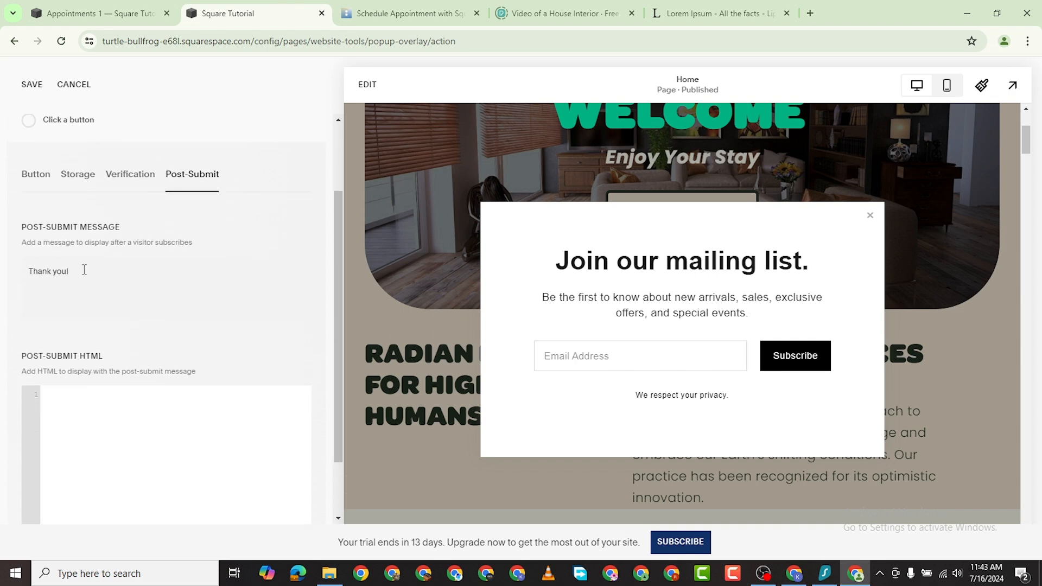
{"action": "left_click", "coordinate": [95, 284]}
{"action": "scroll", "coordinate": [93, 380], "scroll_direction": "down", "scroll_amount": 2}
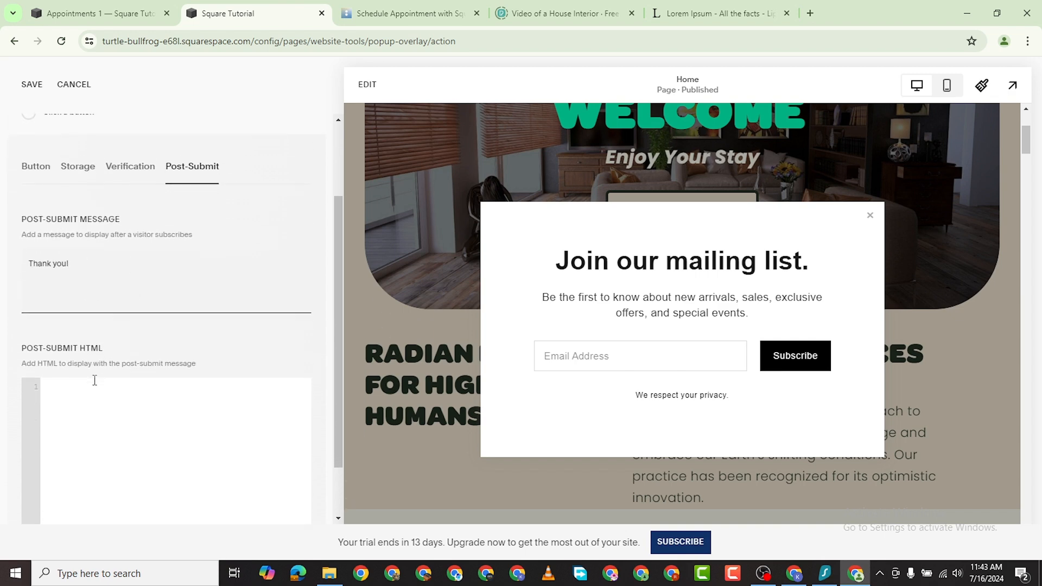
{"action": "scroll", "coordinate": [158, 314], "scroll_direction": "up", "scroll_amount": 1}
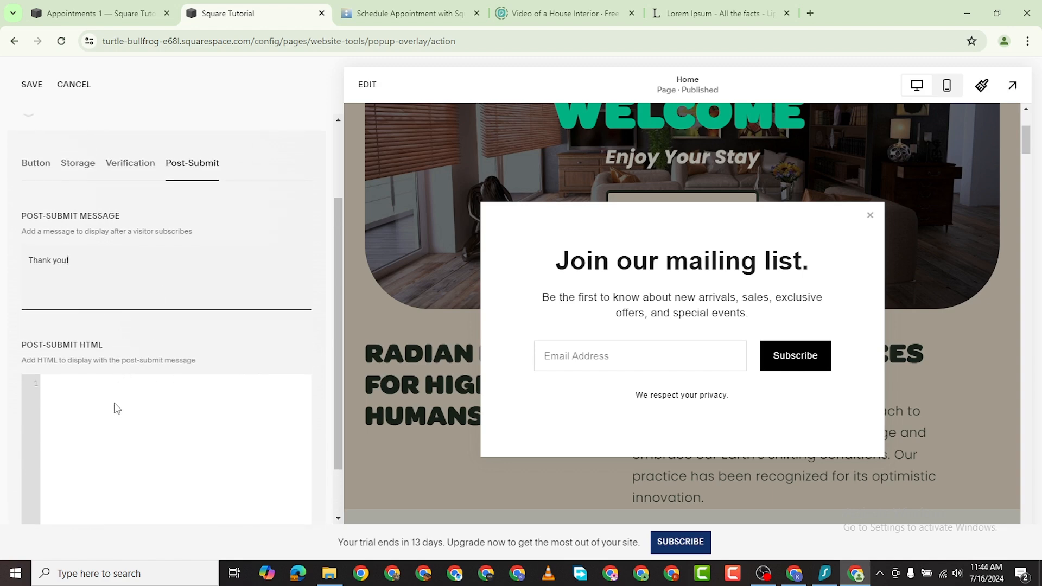
{"action": "left_click", "coordinate": [100, 384]}
{"action": "scroll", "coordinate": [45, 186], "scroll_direction": "up", "scroll_amount": 2}
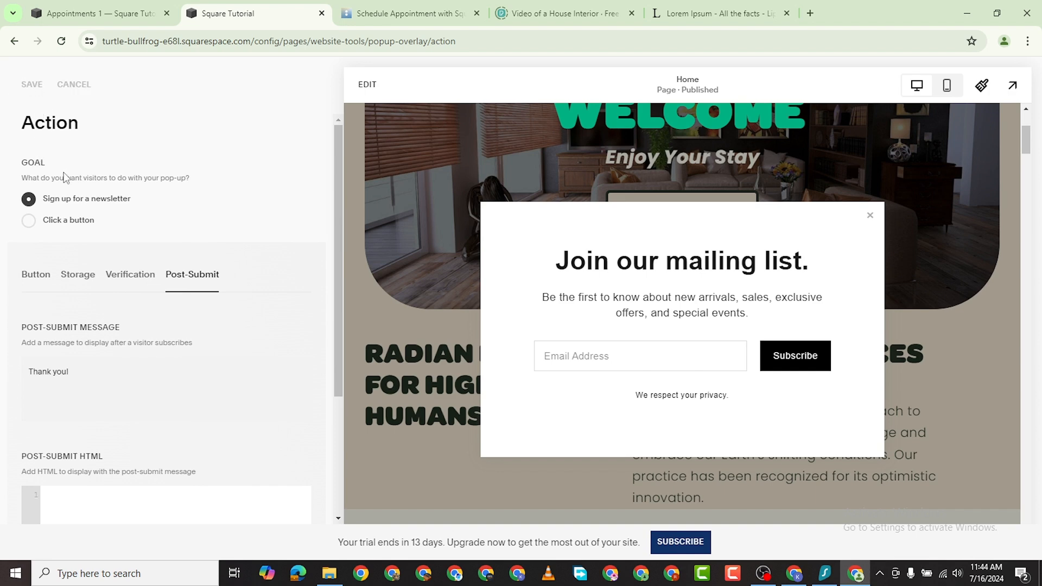
{"action": "left_click", "coordinate": [13, 85]}
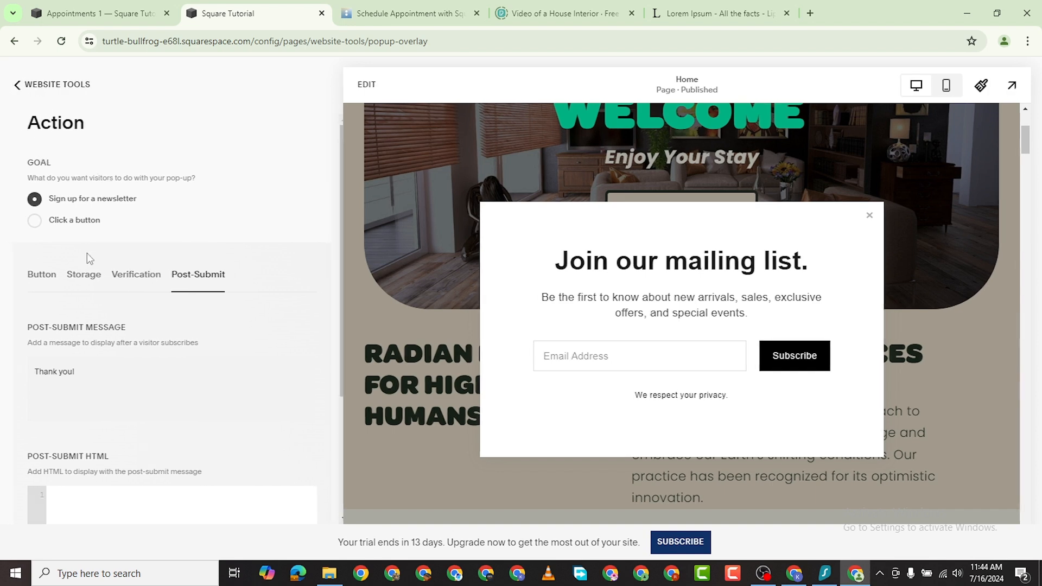
Open the pop-up's content settings and retype the end of the headline as "Join our mailing list."
{"action": "scroll", "coordinate": [134, 381], "scroll_direction": "down", "scroll_amount": 2}
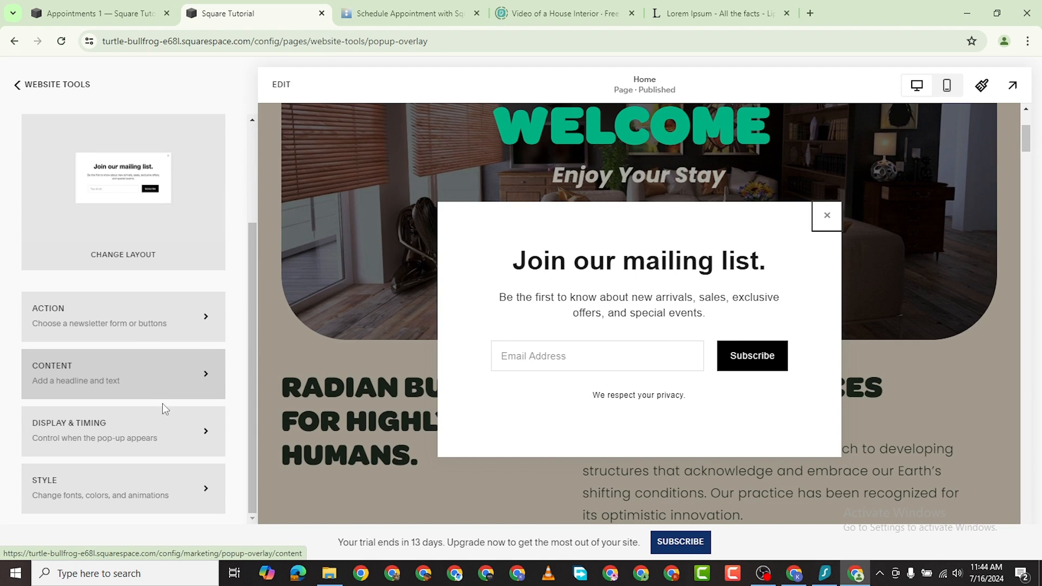
{"action": "left_click", "coordinate": [188, 375]}
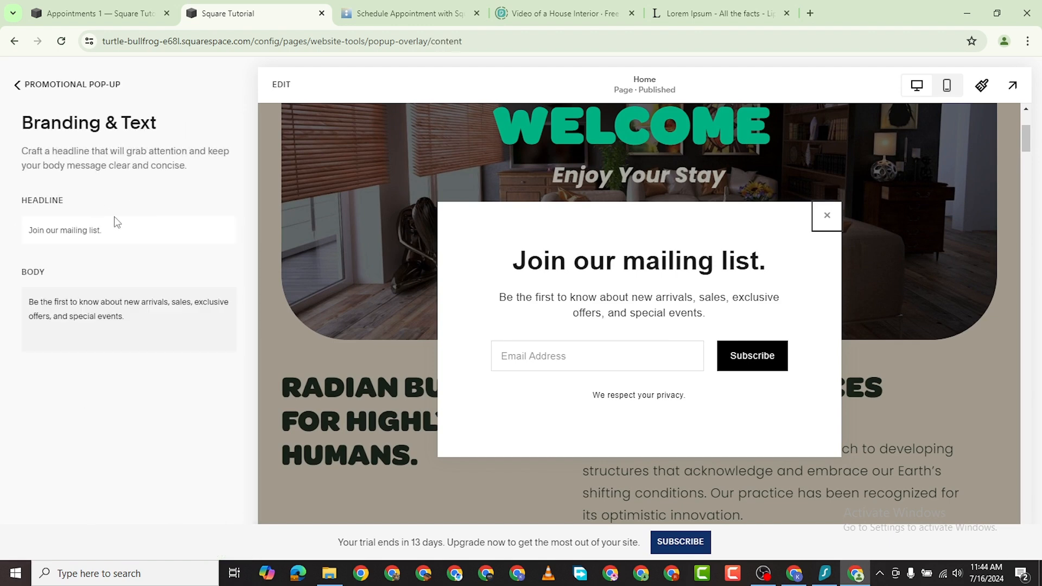
{"action": "left_click", "coordinate": [124, 230]}
{"action": "key", "text": "BackSpace"}
{"action": "key", "text": "BackSpace"}
{"action": "key", "text": "BackSpace"}
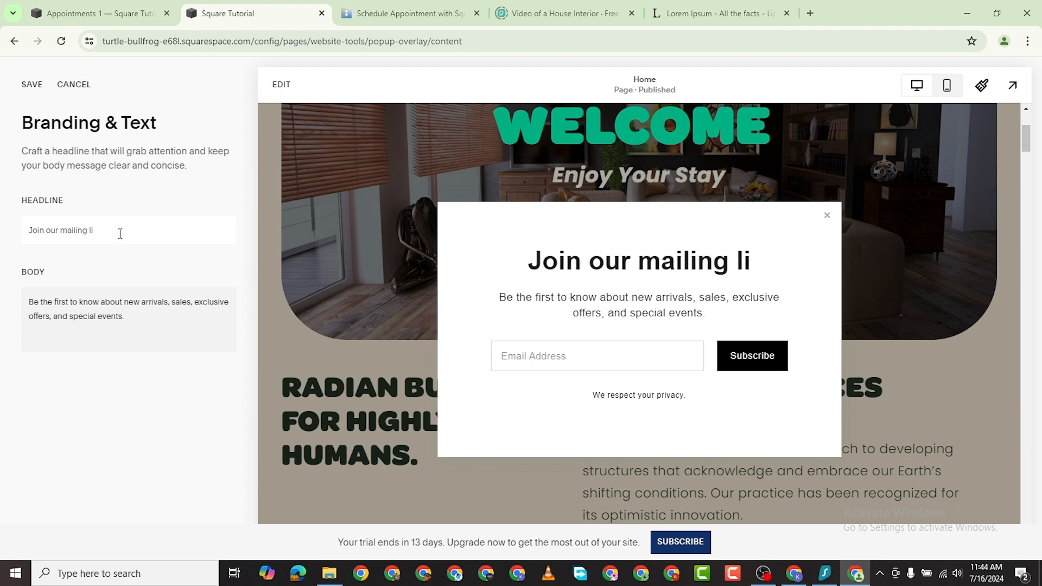
{"action": "type", "text": "s"}
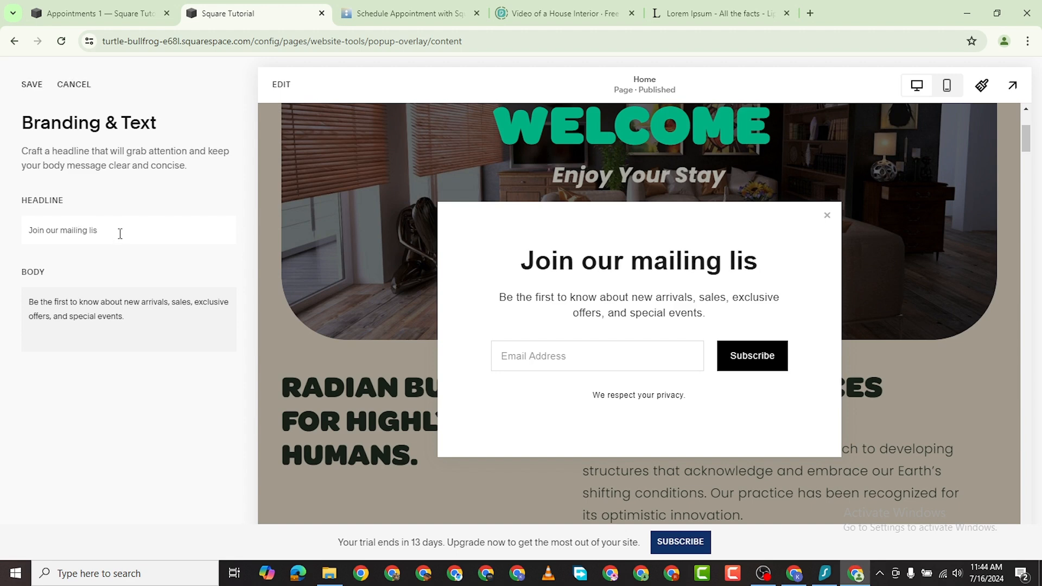
{"action": "type", "text": "t."}
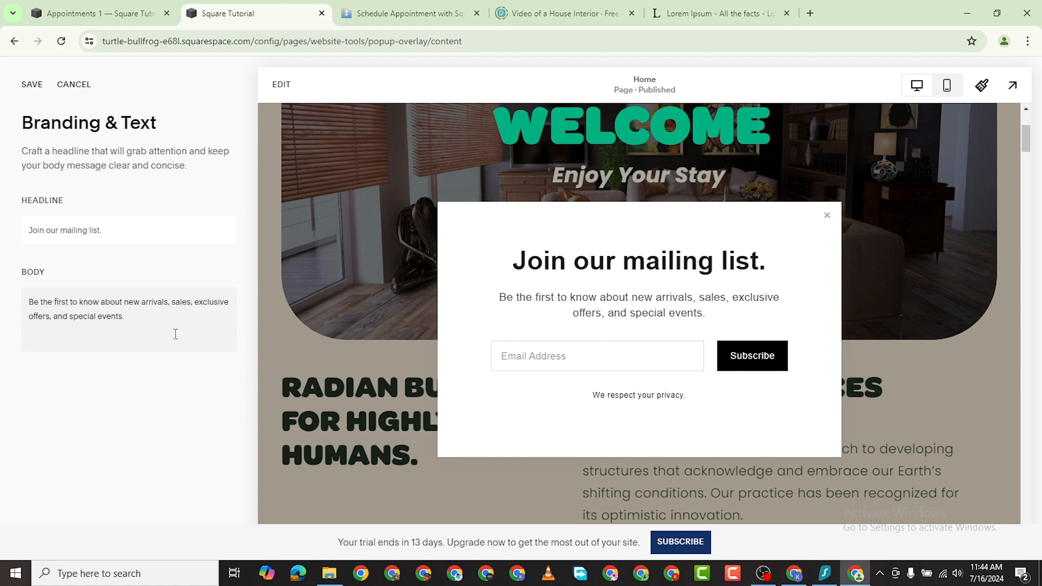
Leave the pop-up's Branding & Text settings, return to Website Tools and look over the home page preview
{"action": "left_click", "coordinate": [15, 43]}
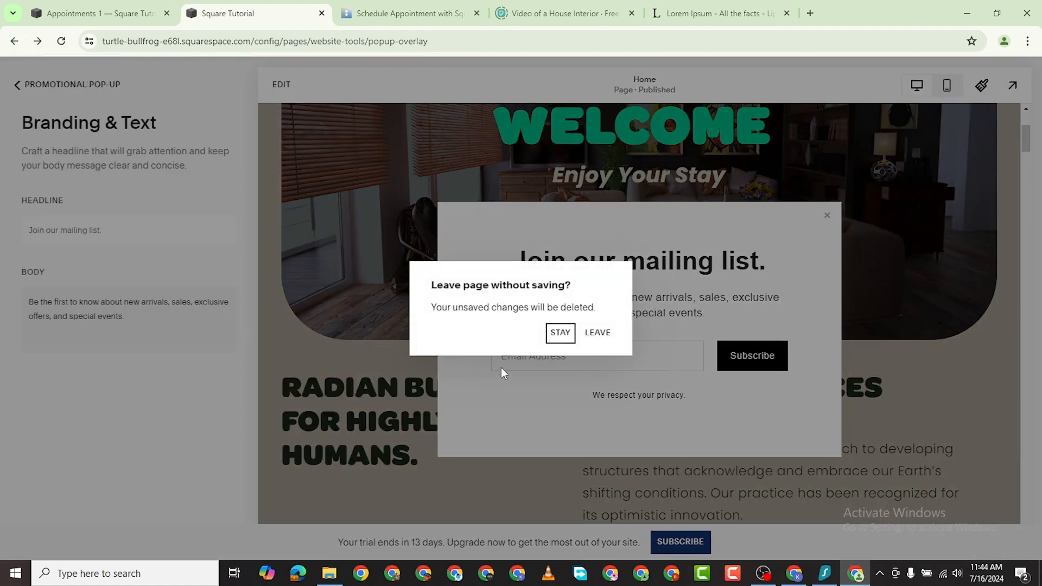
{"action": "left_click", "coordinate": [553, 337]}
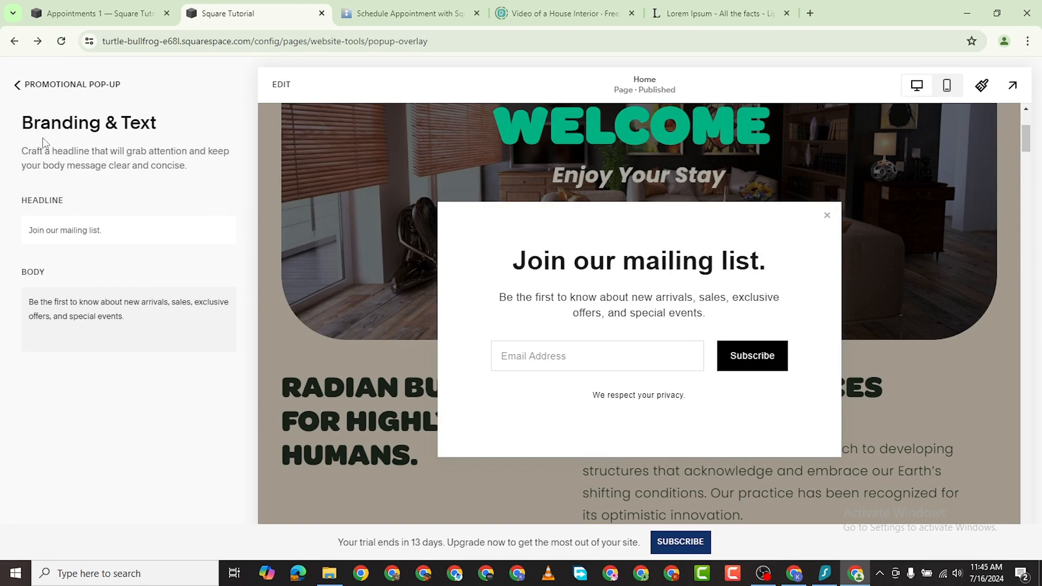
{"action": "left_click", "coordinate": [14, 87]}
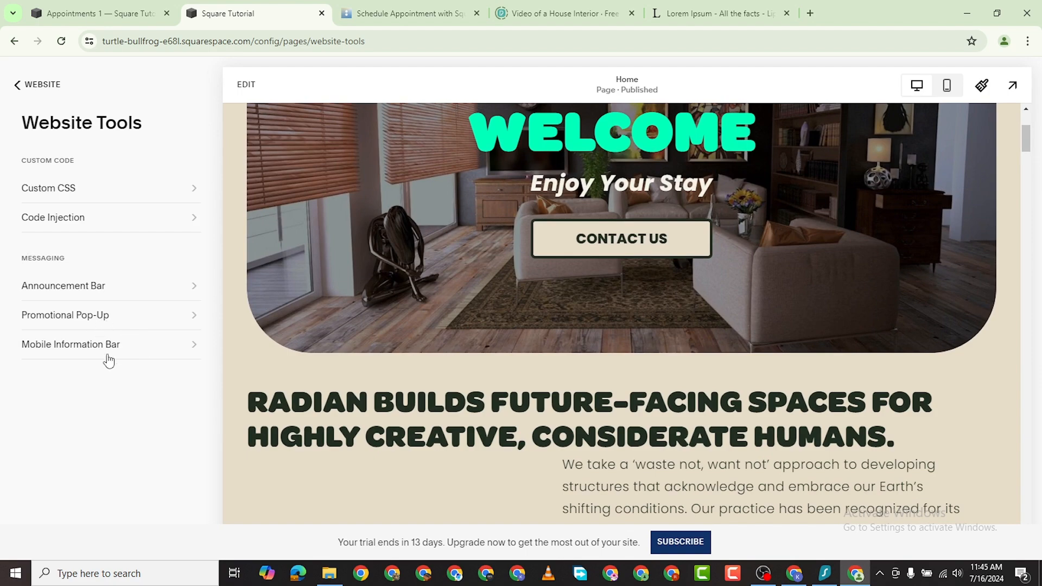
{"action": "scroll", "coordinate": [622, 314], "scroll_direction": "down", "scroll_amount": 7}
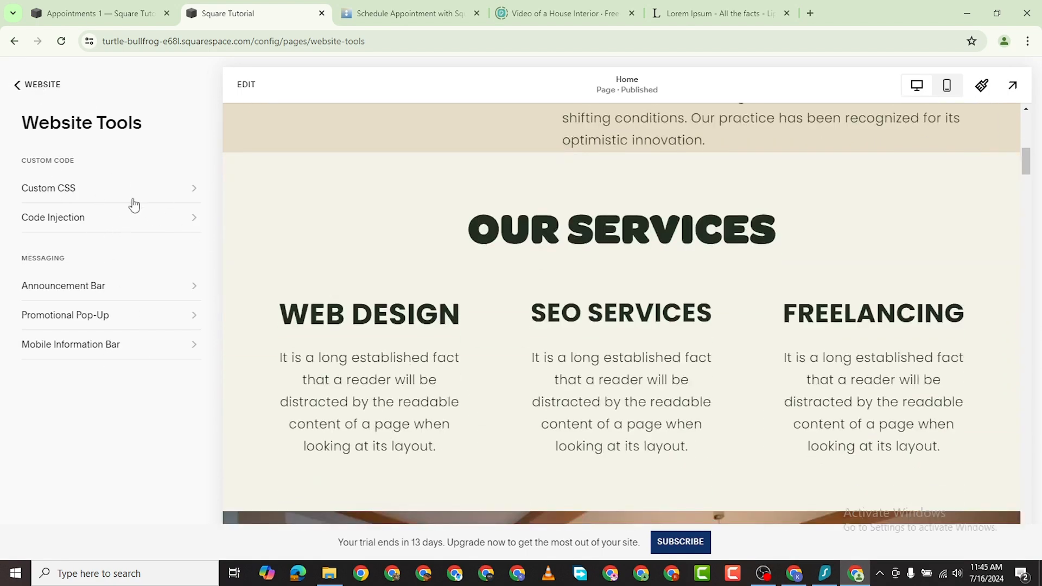
Open the Display & Timing settings of the promotional pop-up
{"action": "left_click", "coordinate": [150, 313]}
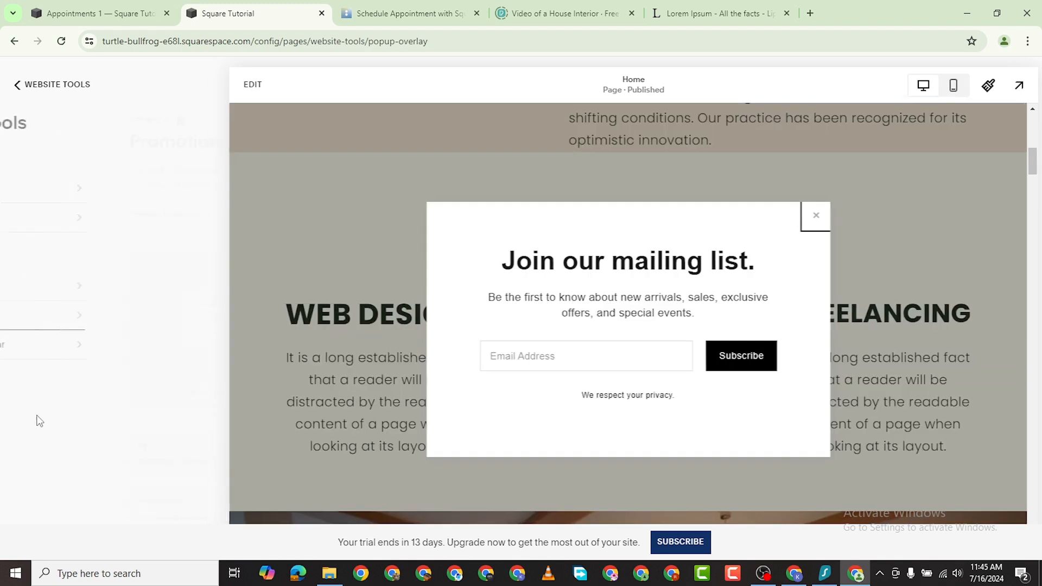
{"action": "scroll", "coordinate": [129, 424], "scroll_direction": "down", "scroll_amount": 3}
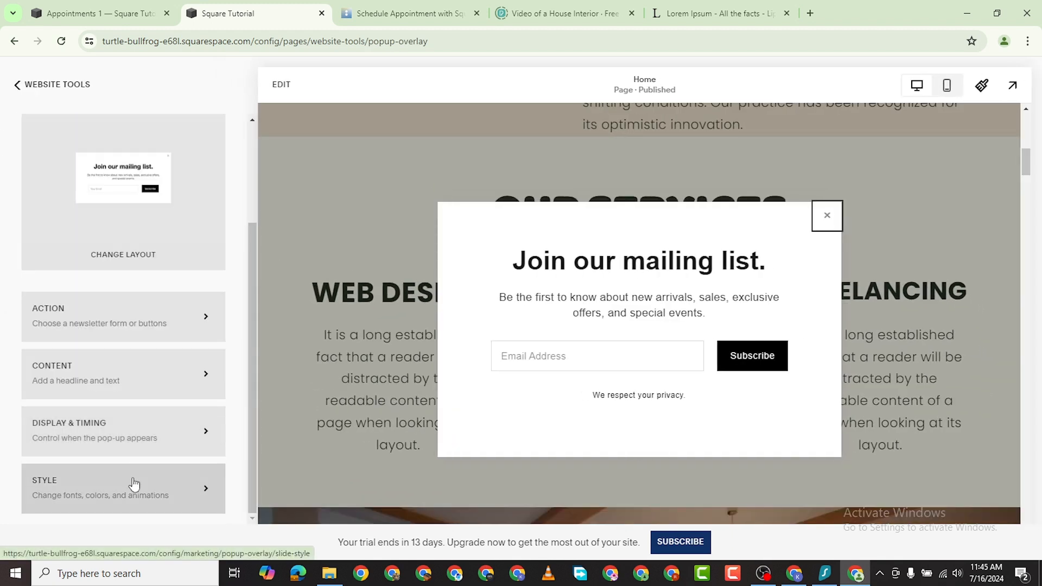
{"action": "left_click", "coordinate": [182, 427]}
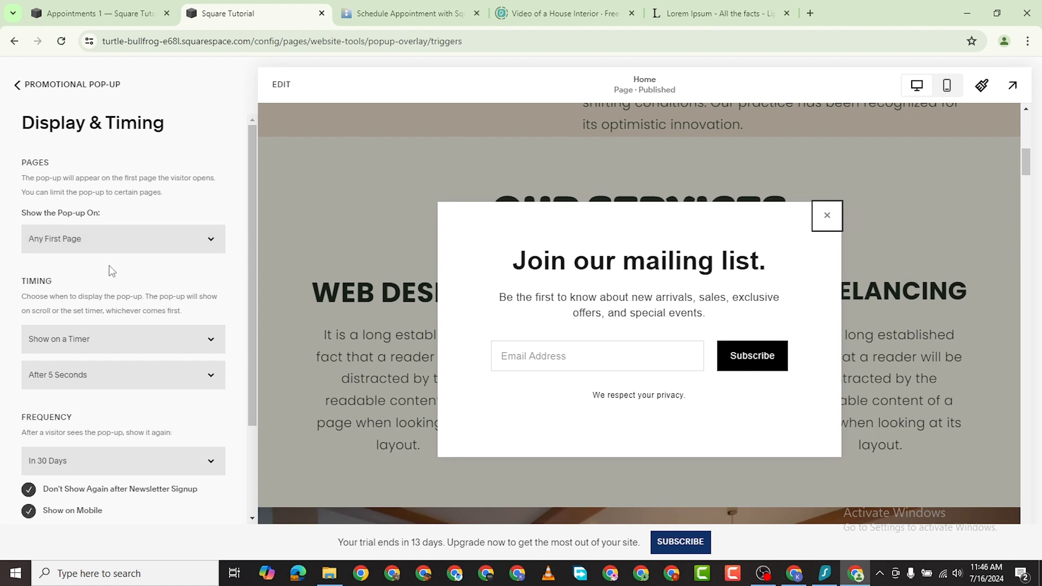
Try limiting the pop-up to Only Certain Pages, view the page selection, and set it back to Any First Page
{"action": "left_click", "coordinate": [193, 239]}
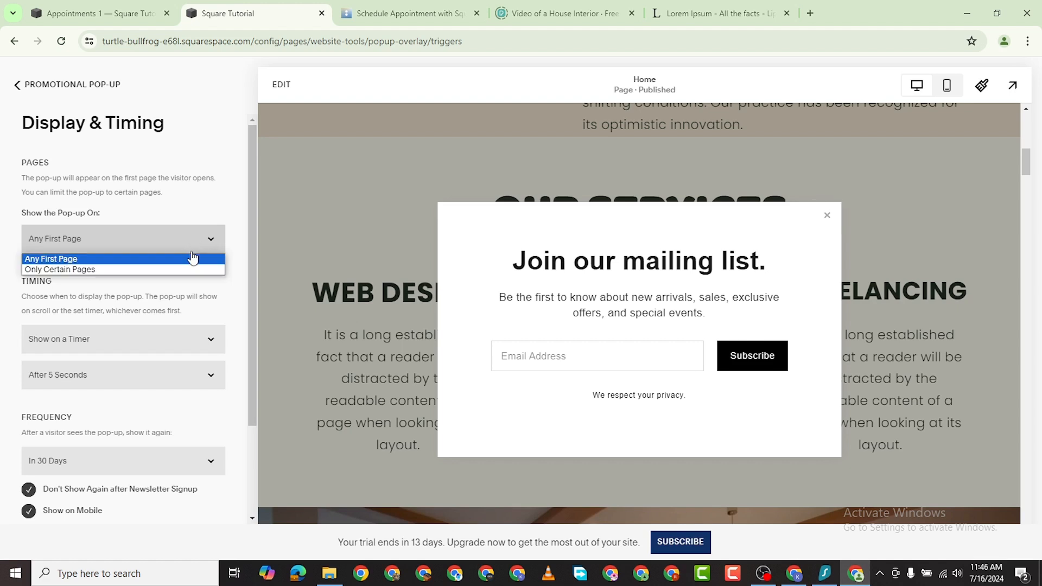
{"action": "left_click", "coordinate": [174, 270]}
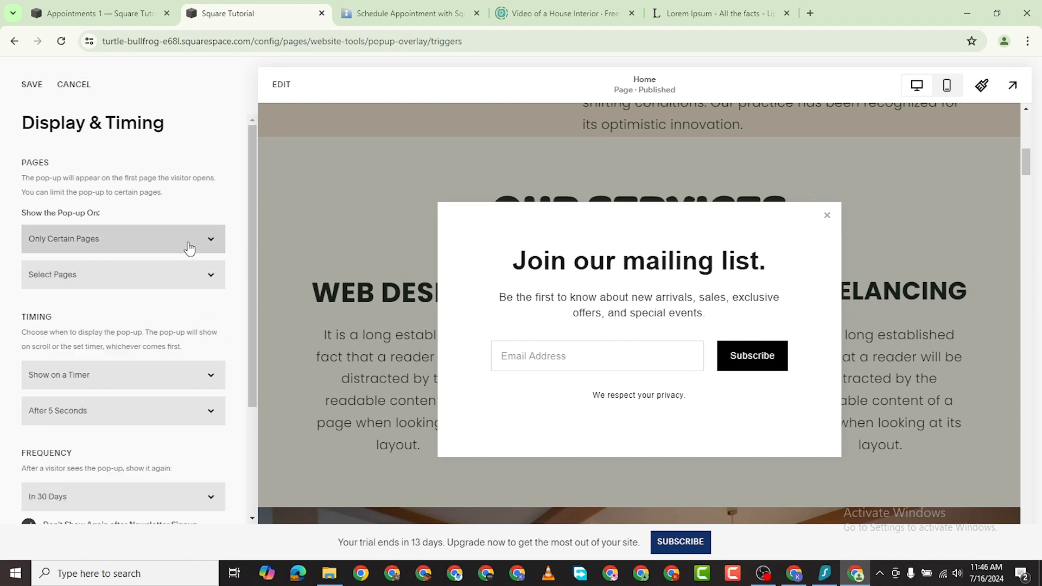
{"action": "left_click", "coordinate": [184, 276]}
{"action": "left_click", "coordinate": [15, 277]}
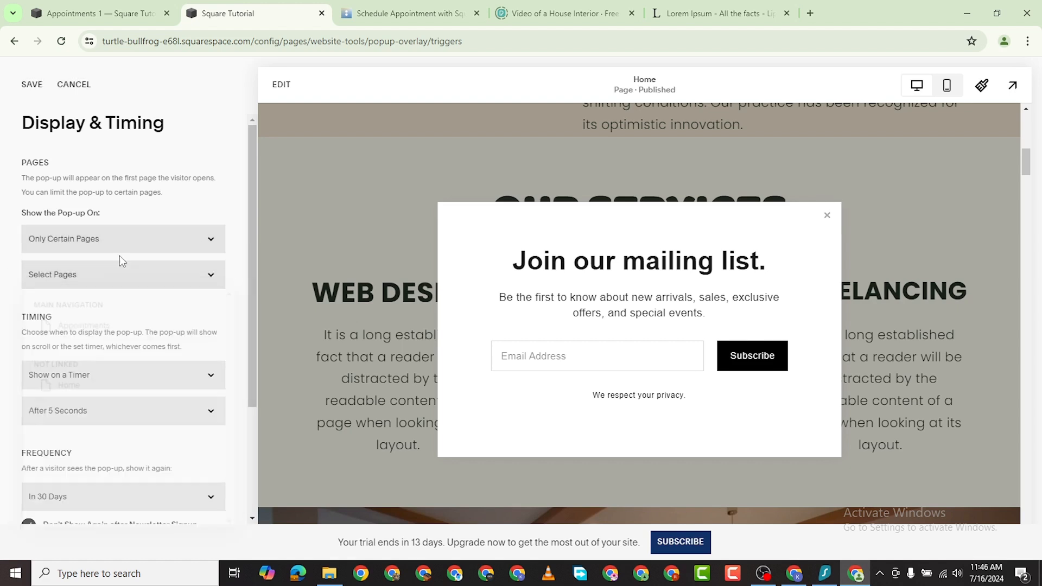
{"action": "left_click", "coordinate": [130, 248]}
{"action": "left_click", "coordinate": [128, 259]}
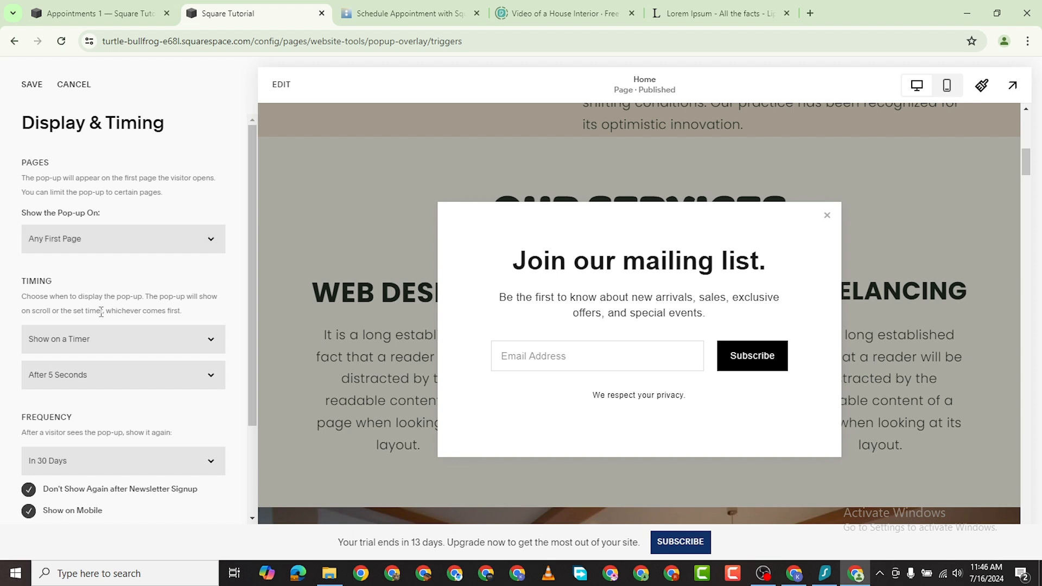
Set the pop-up timer to After 10 Seconds and its frequency to In 1 Week, and return to the promotional pop-up settings
{"action": "scroll", "coordinate": [132, 422], "scroll_direction": "down", "scroll_amount": 2}
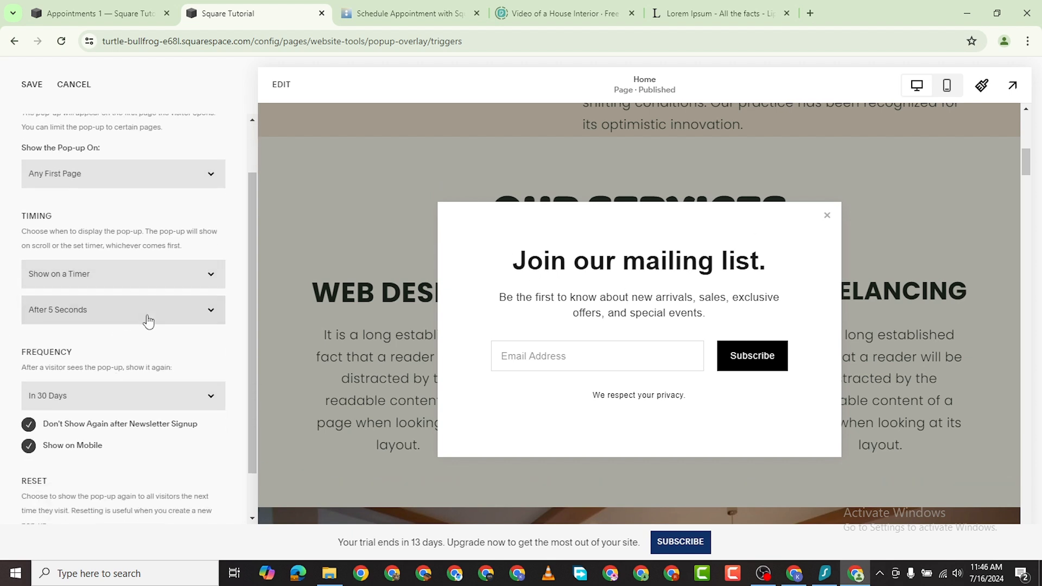
{"action": "left_click", "coordinate": [180, 314]}
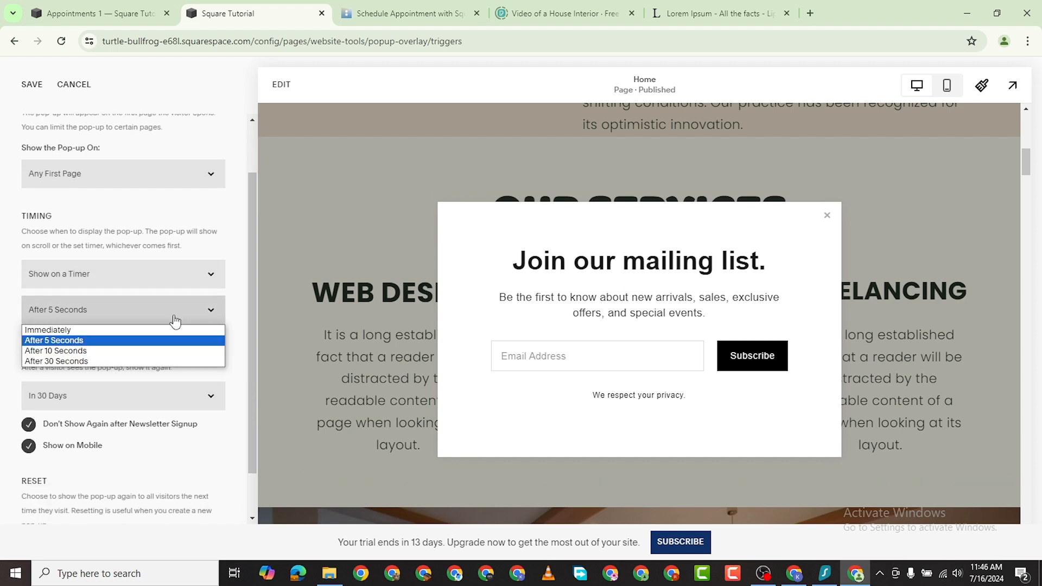
{"action": "left_click", "coordinate": [136, 351]}
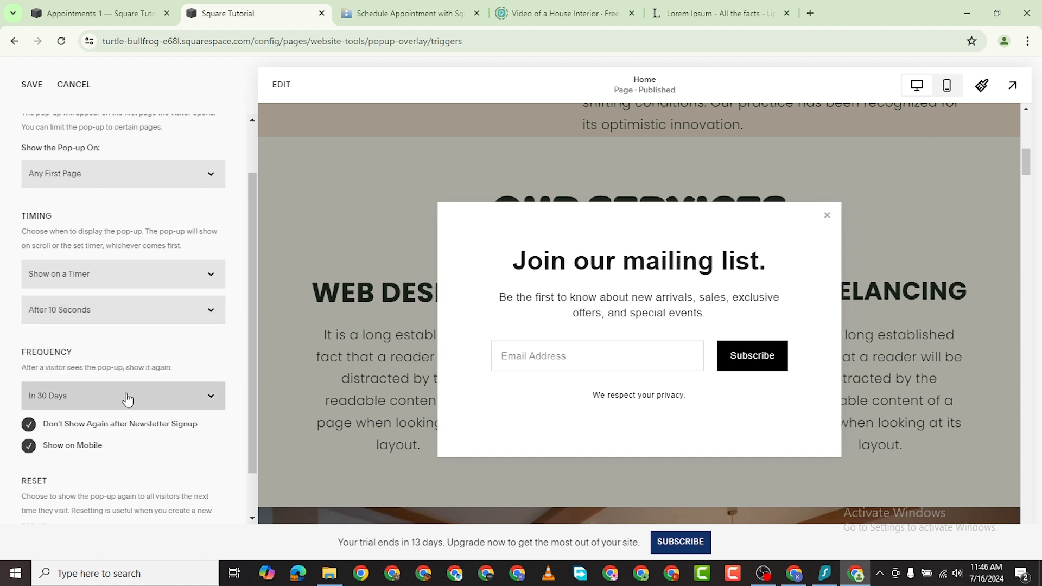
{"action": "scroll", "coordinate": [130, 404], "scroll_direction": "down", "scroll_amount": 1}
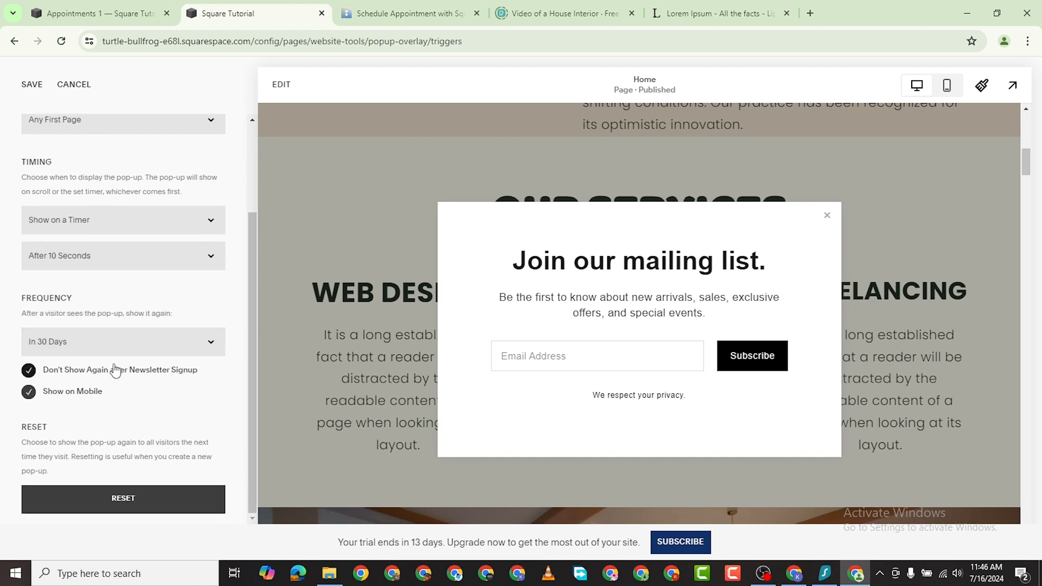
{"action": "left_click", "coordinate": [162, 346]}
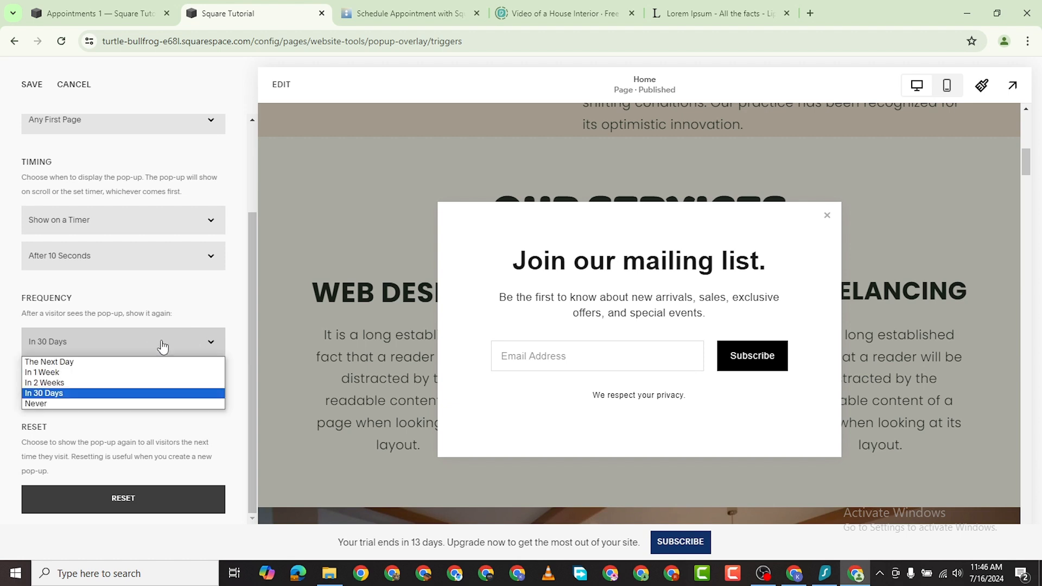
{"action": "left_click", "coordinate": [136, 372]}
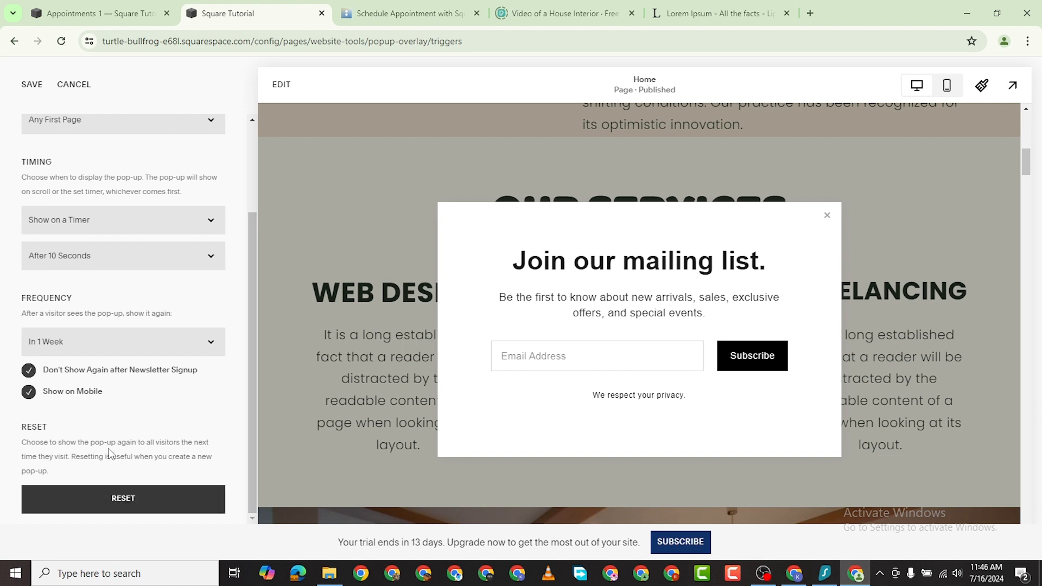
{"action": "scroll", "coordinate": [108, 325], "scroll_direction": "up", "scroll_amount": 3}
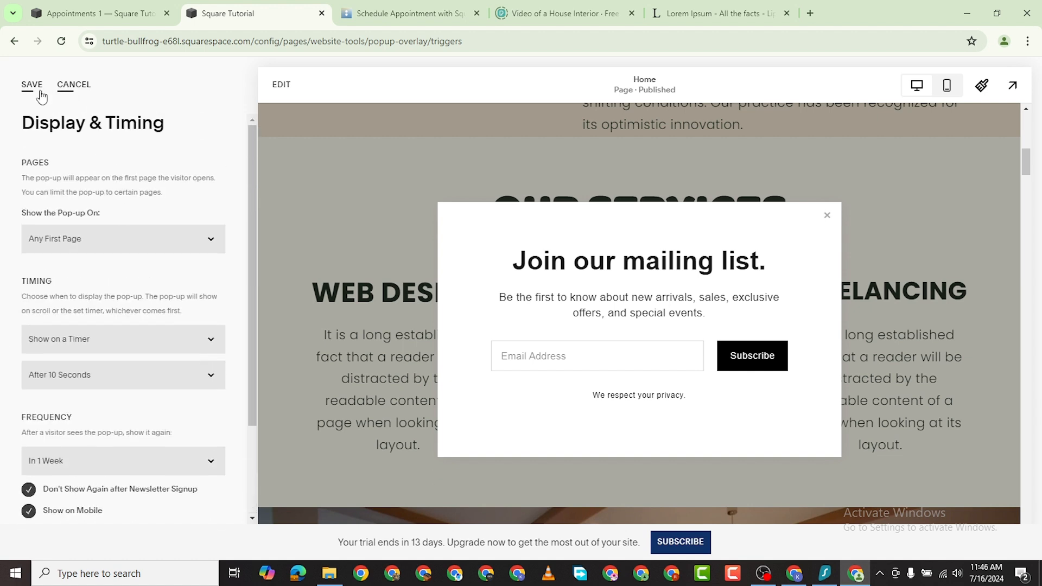
{"action": "left_click", "coordinate": [15, 45]}
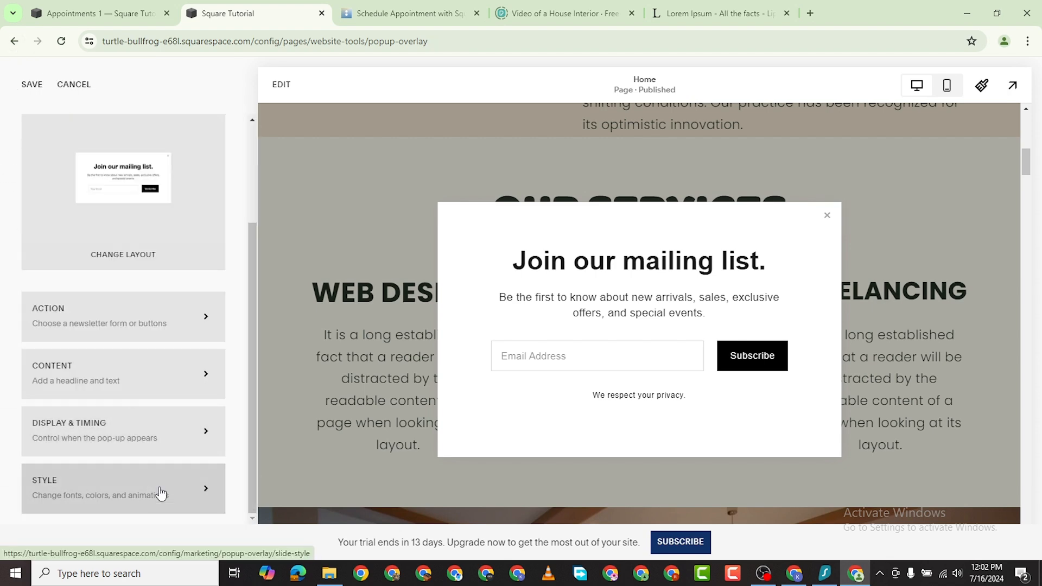
Open the pop-up's Style settings, discarding the unsaved changes, and set the headline font weight to 900
{"action": "left_click", "coordinate": [159, 491]}
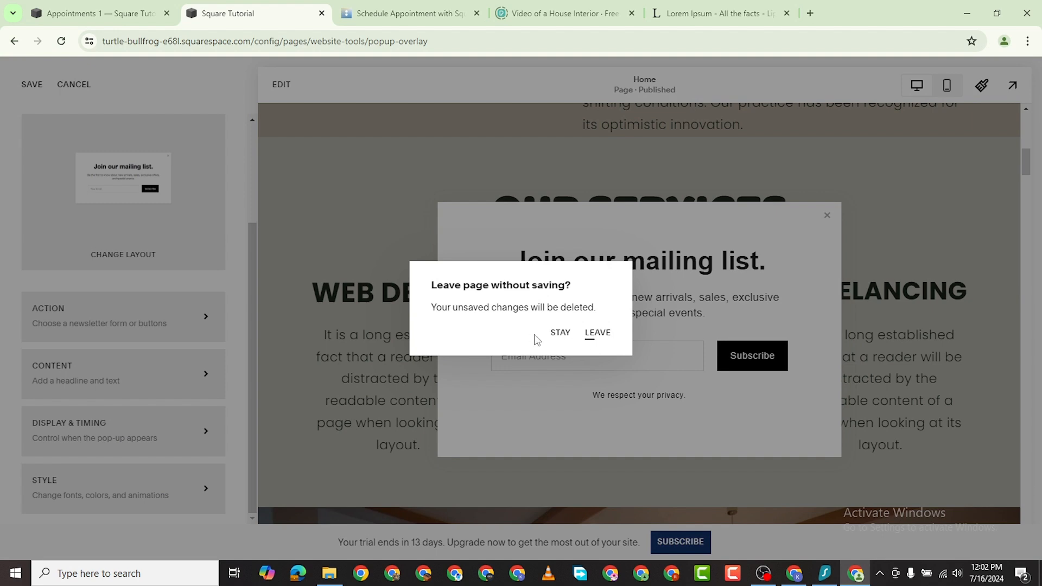
{"action": "left_click", "coordinate": [597, 333]}
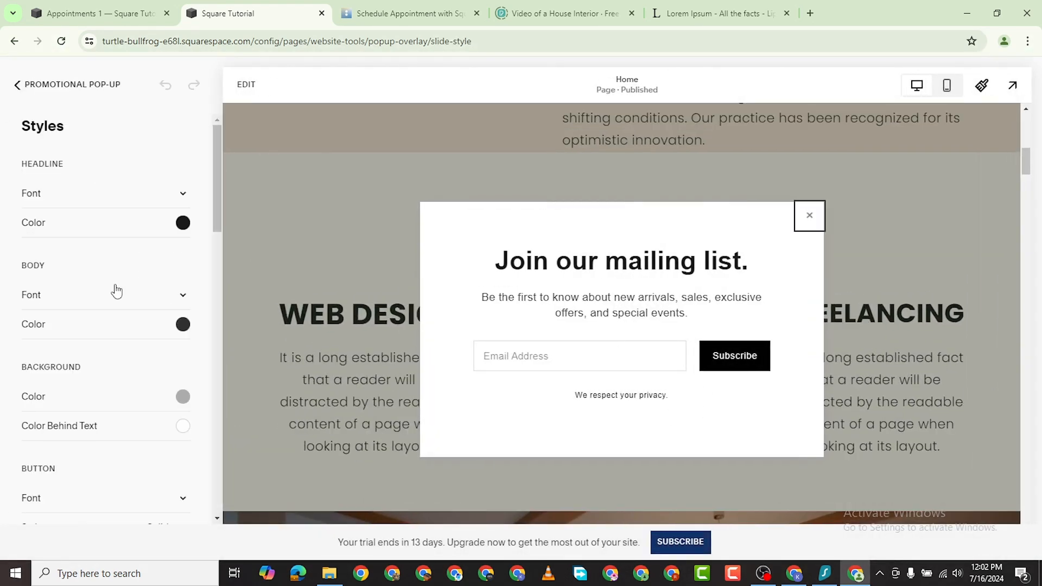
{"action": "left_click", "coordinate": [183, 195]}
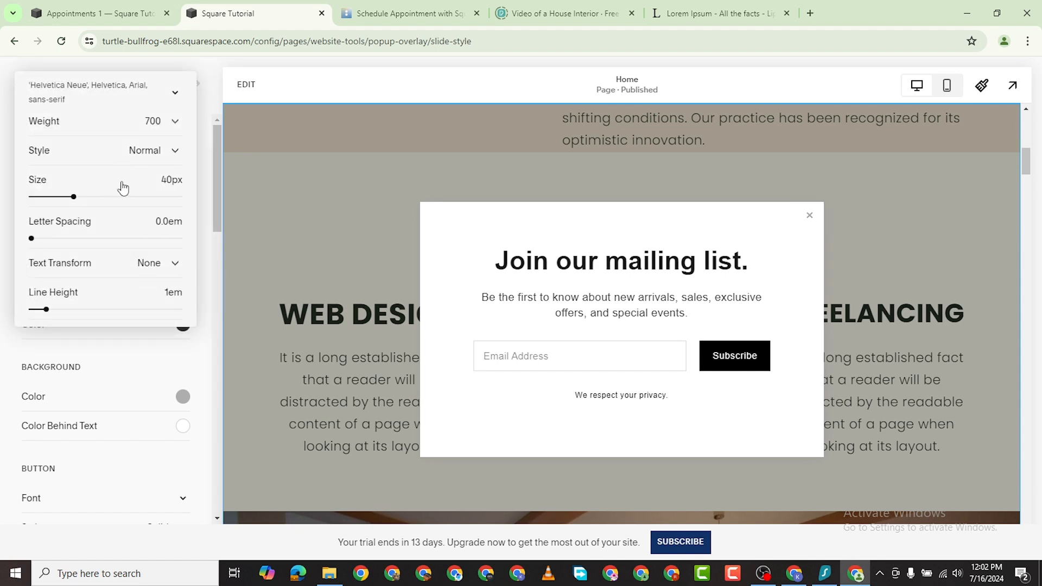
{"action": "left_click", "coordinate": [155, 125]}
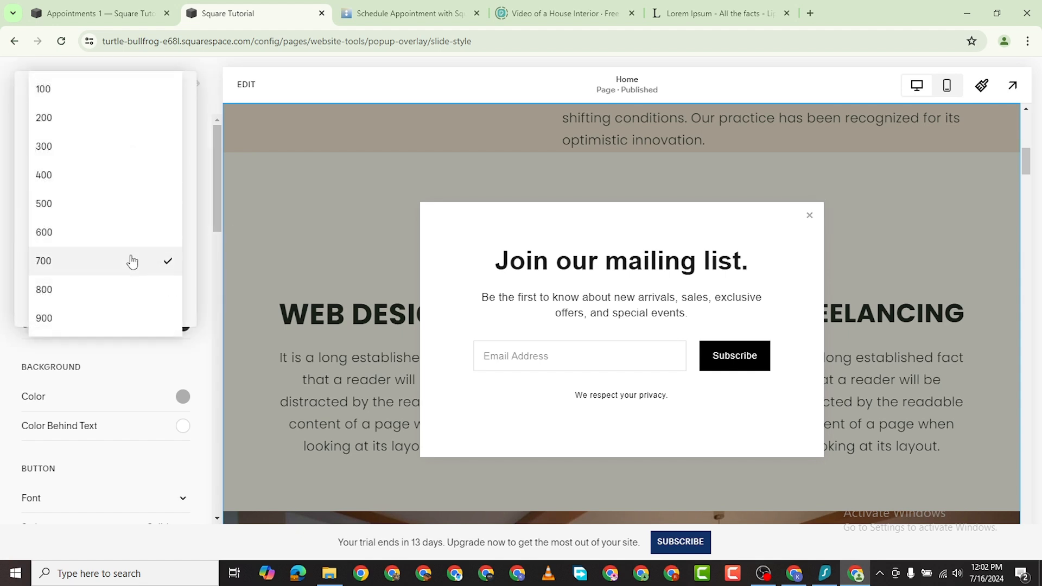
{"action": "left_click", "coordinate": [126, 319]}
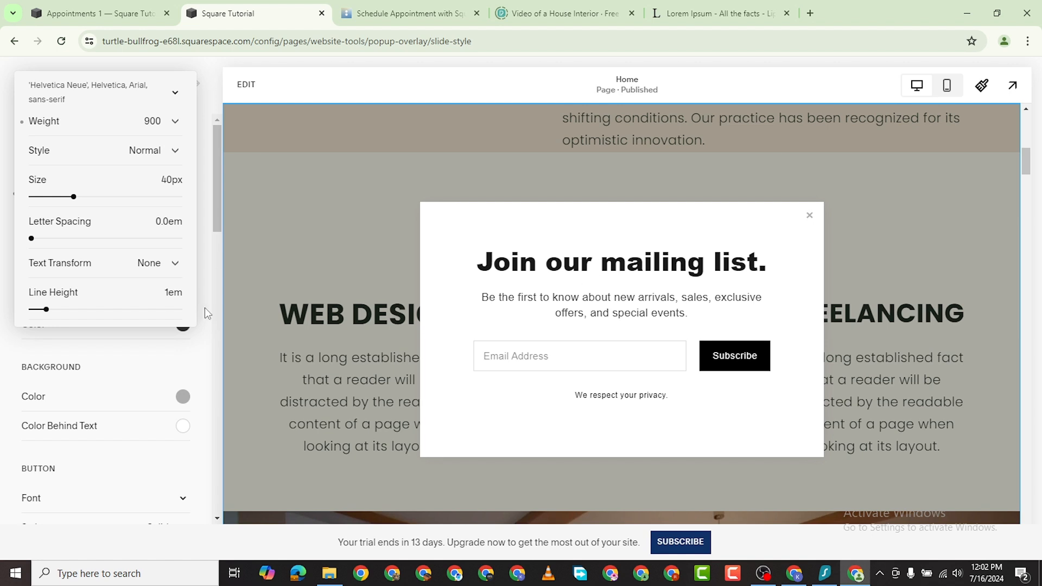
{"action": "left_click", "coordinate": [10, 332]}
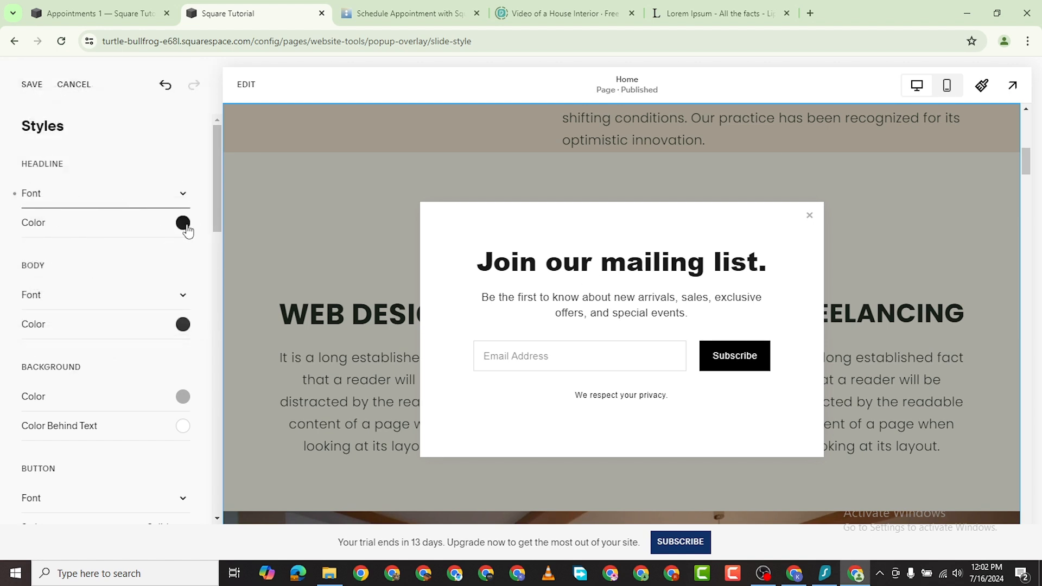
Change the pop-up's headline color to semi-transparent cyan, hsla(175, 100%, 50%, 0.61)
{"action": "left_click", "coordinate": [184, 225]}
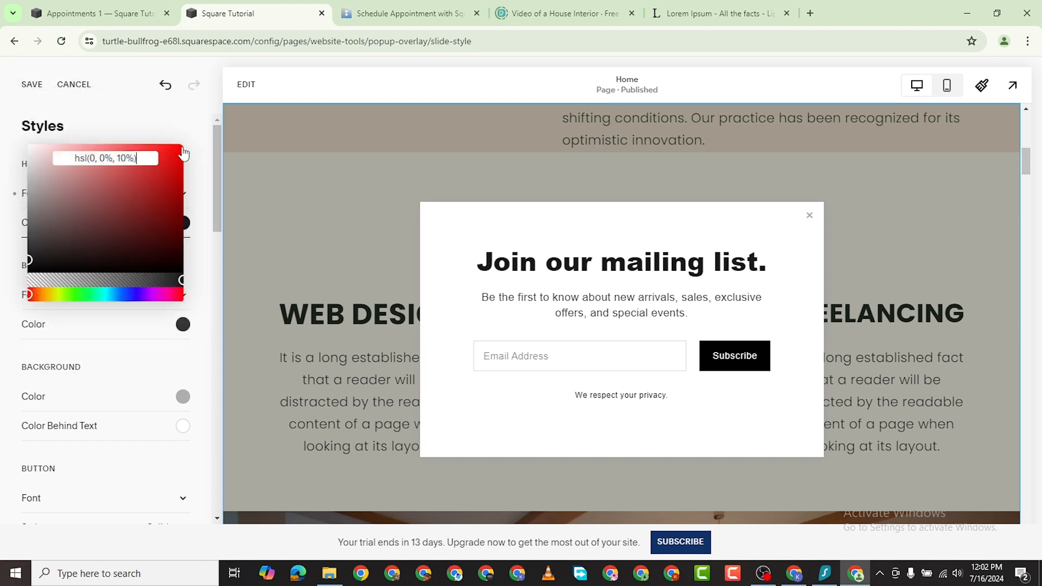
{"action": "left_click", "coordinate": [180, 147]}
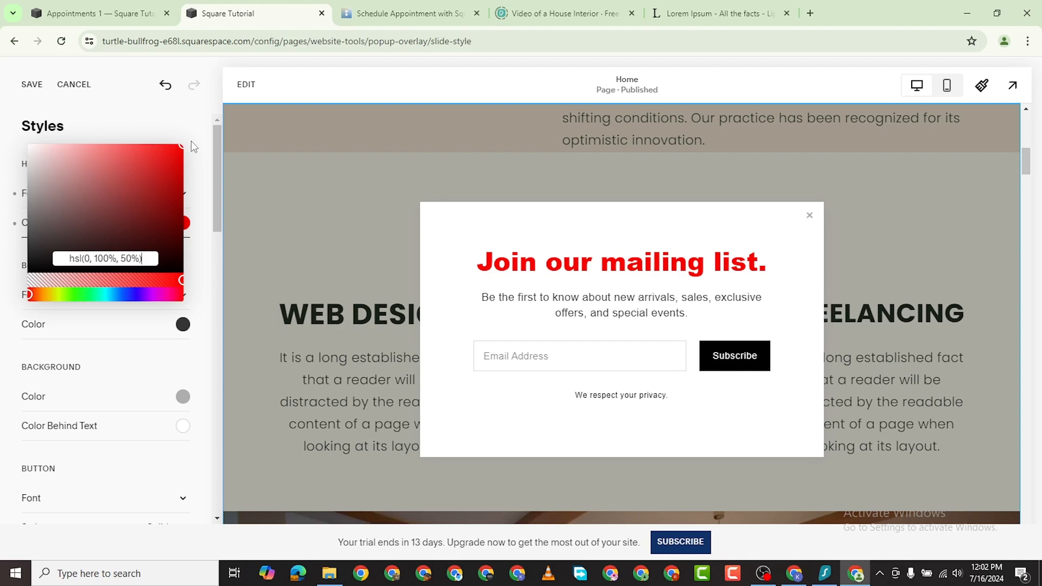
{"action": "left_click", "coordinate": [122, 280]}
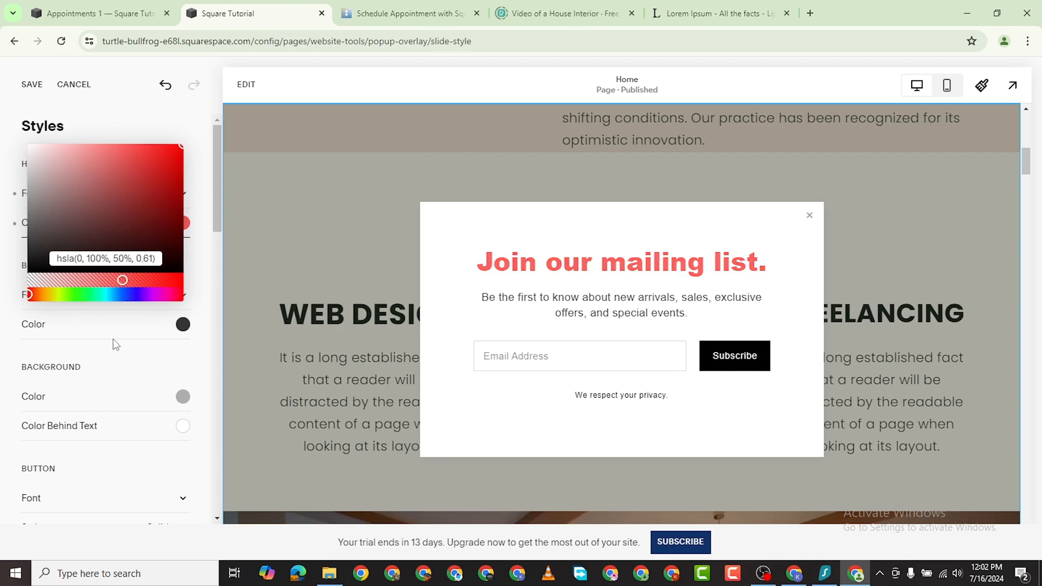
{"action": "left_click", "coordinate": [130, 296]}
{"action": "left_click_drag", "start_coordinate": [130, 298], "coordinate": [104, 297]}
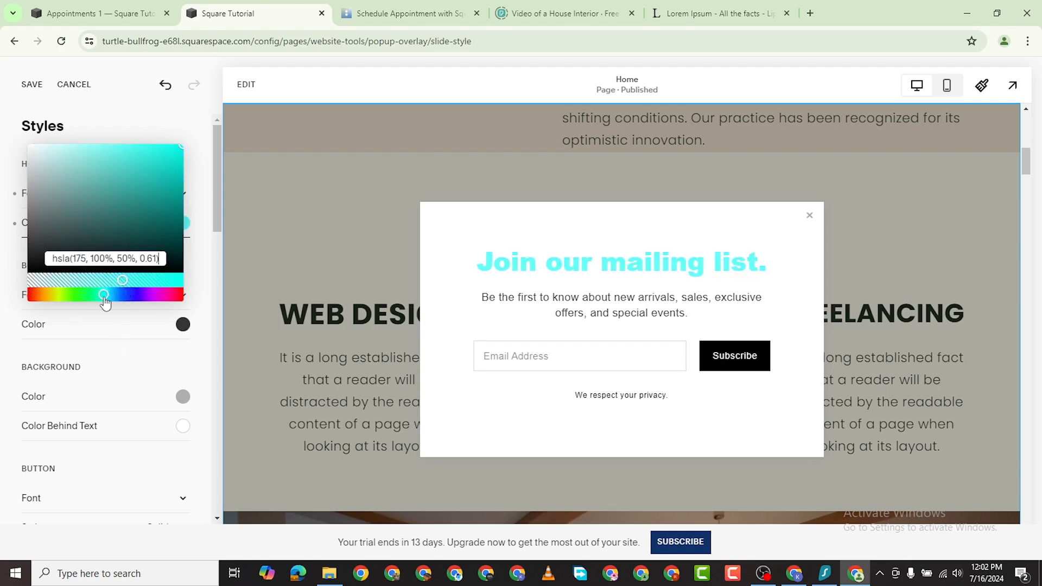
{"action": "left_click", "coordinate": [18, 362]}
Look over the remaining pop-up styles, show only the email field's style options, and save the style changes
{"action": "scroll", "coordinate": [154, 388], "scroll_direction": "down", "scroll_amount": 9}
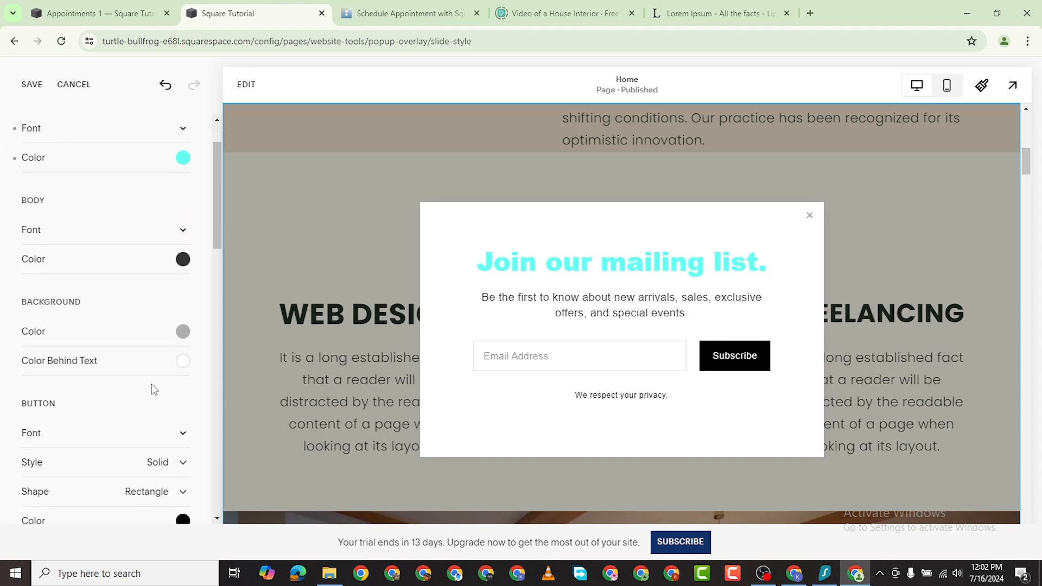
{"action": "scroll", "coordinate": [163, 432], "scroll_direction": "down", "scroll_amount": 2}
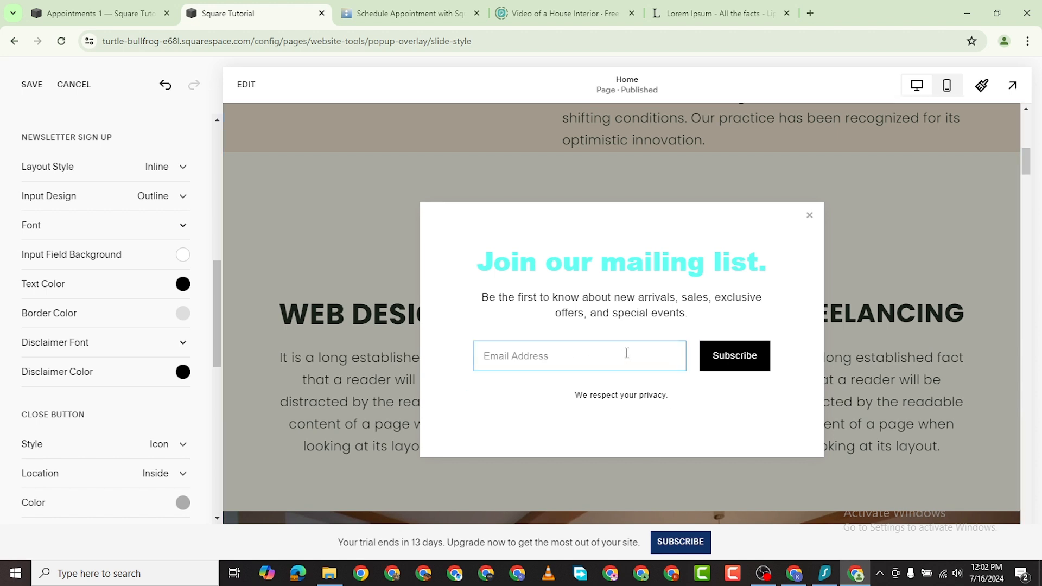
{"action": "left_click", "coordinate": [602, 357]}
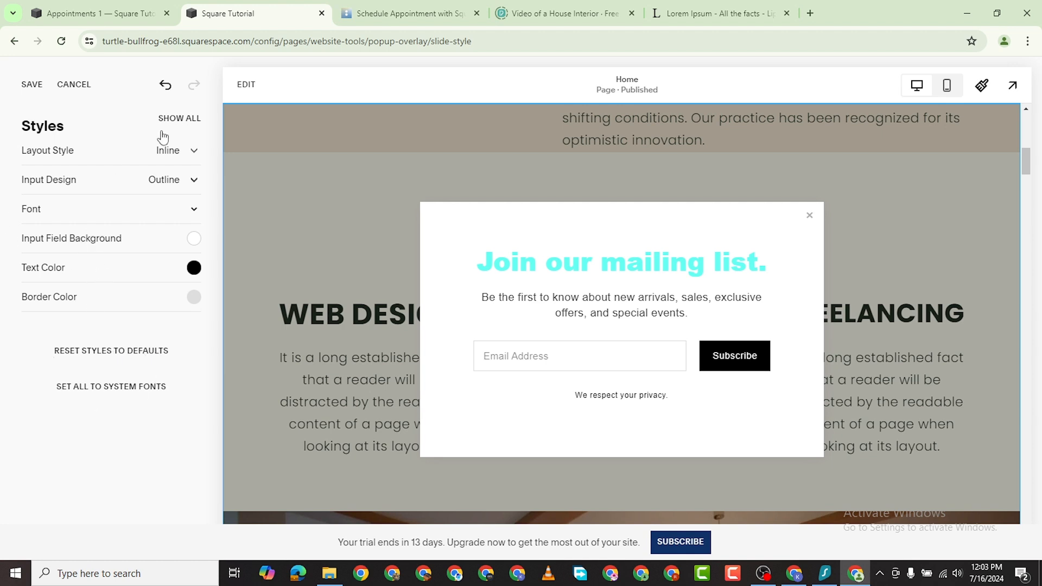
{"action": "left_click", "coordinate": [32, 84]}
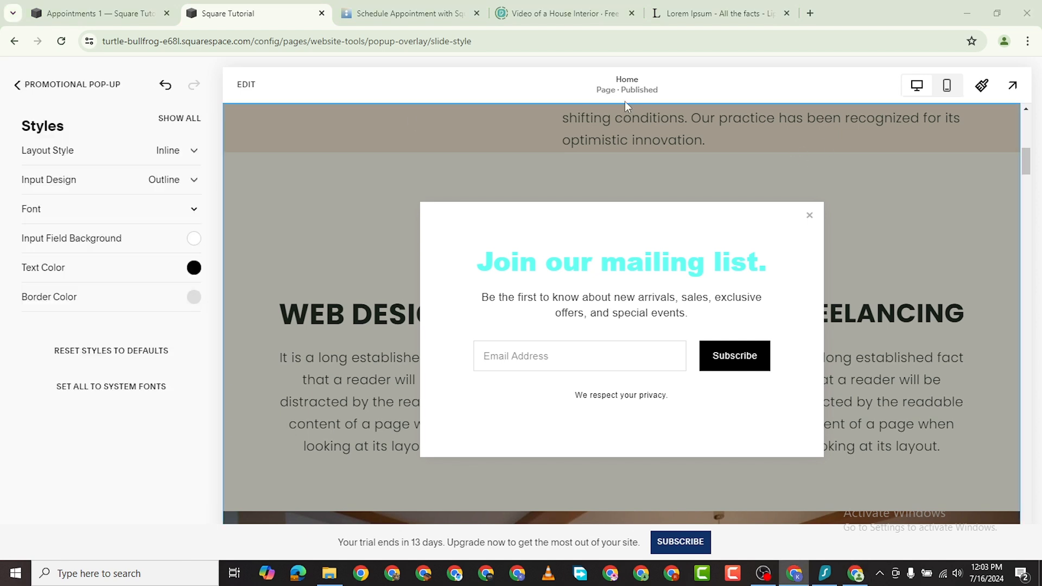
Return to Website Tools, open the Announcement Bar settings and enable the announcement bar
{"action": "left_click", "coordinate": [70, 82]}
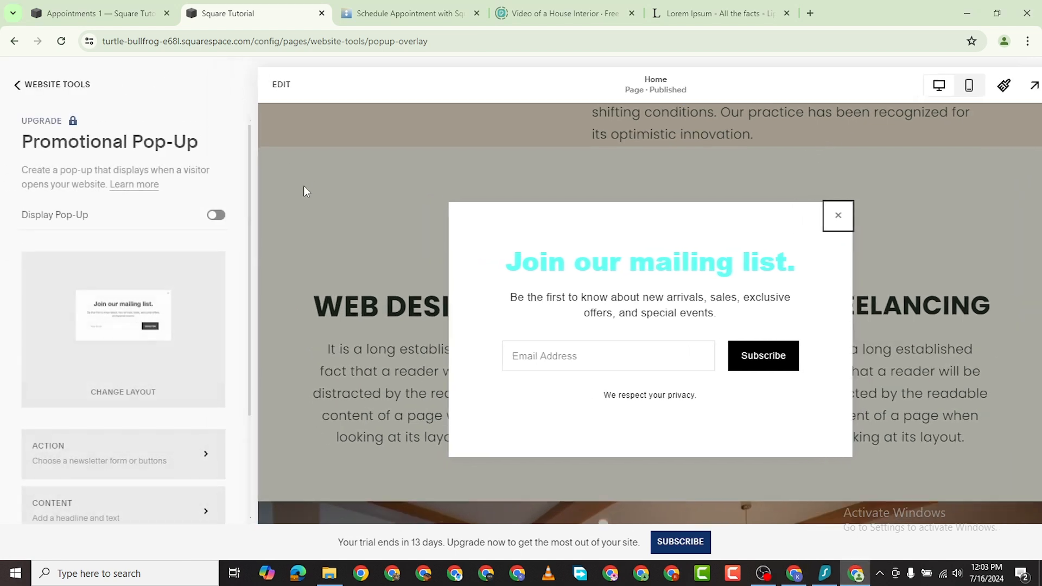
{"action": "left_click", "coordinate": [26, 85]}
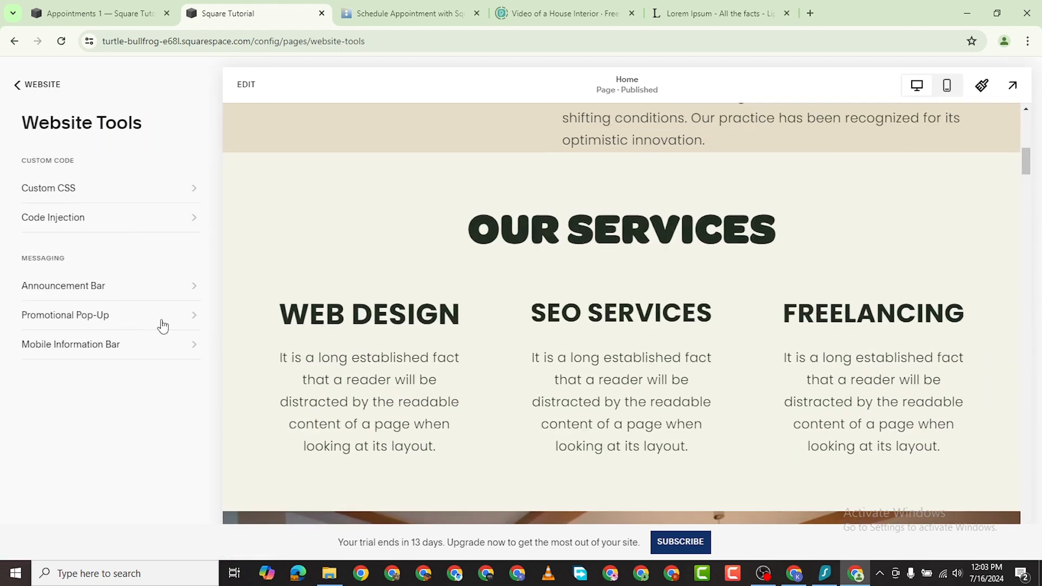
{"action": "left_click", "coordinate": [165, 292]}
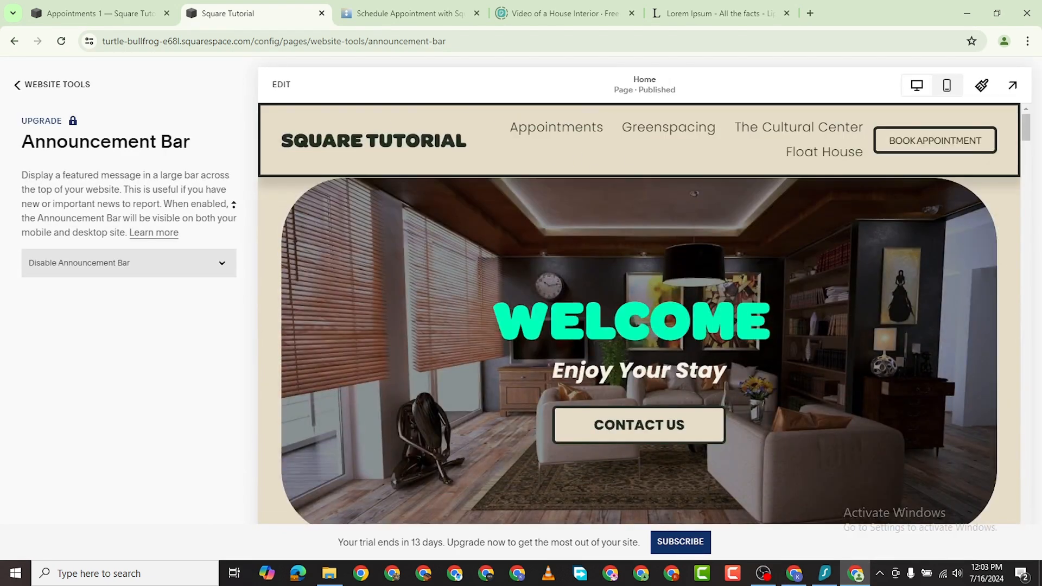
{"action": "left_click", "coordinate": [214, 263]}
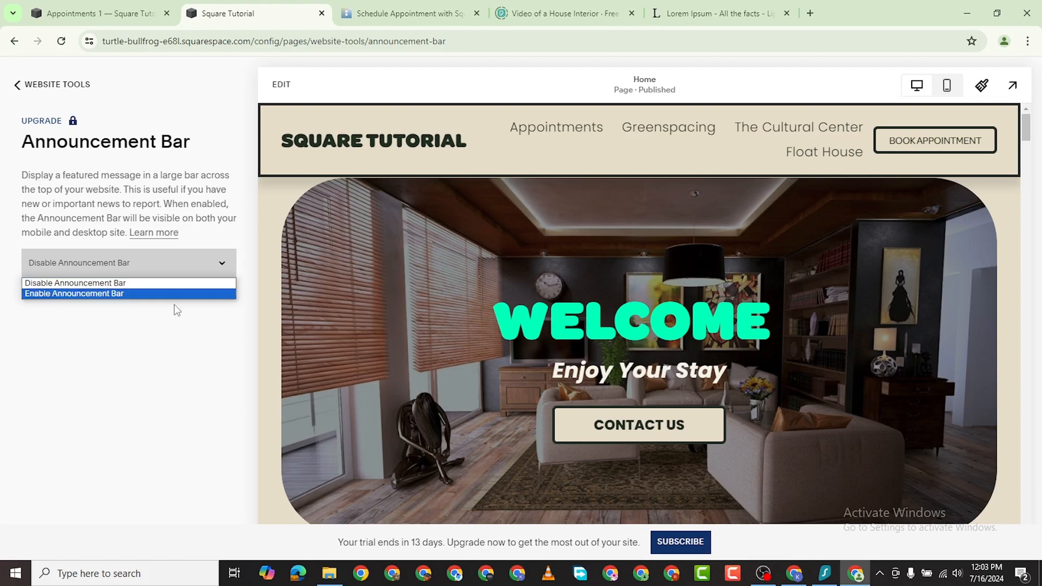
{"action": "left_click", "coordinate": [135, 293]}
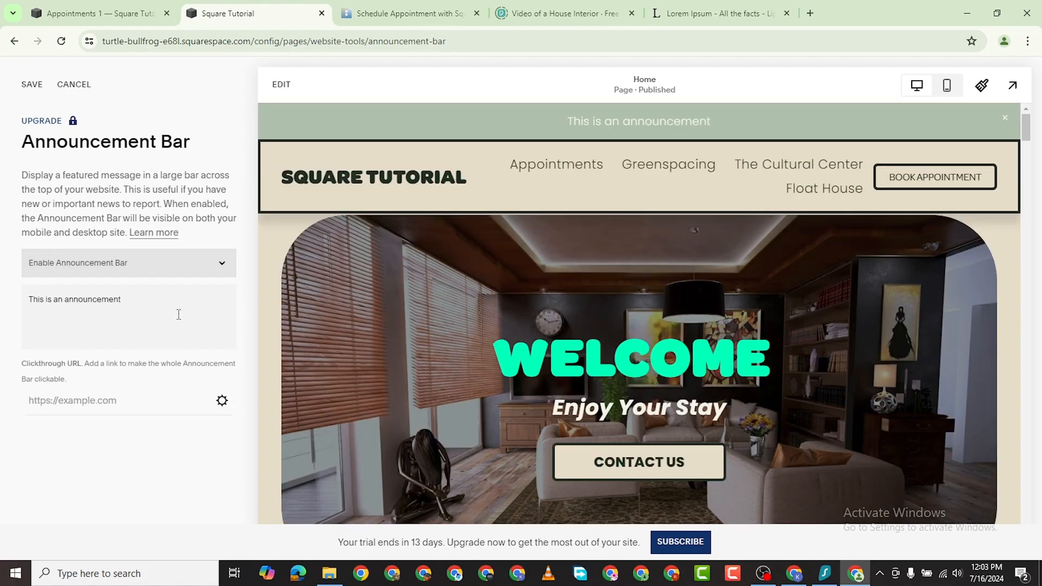
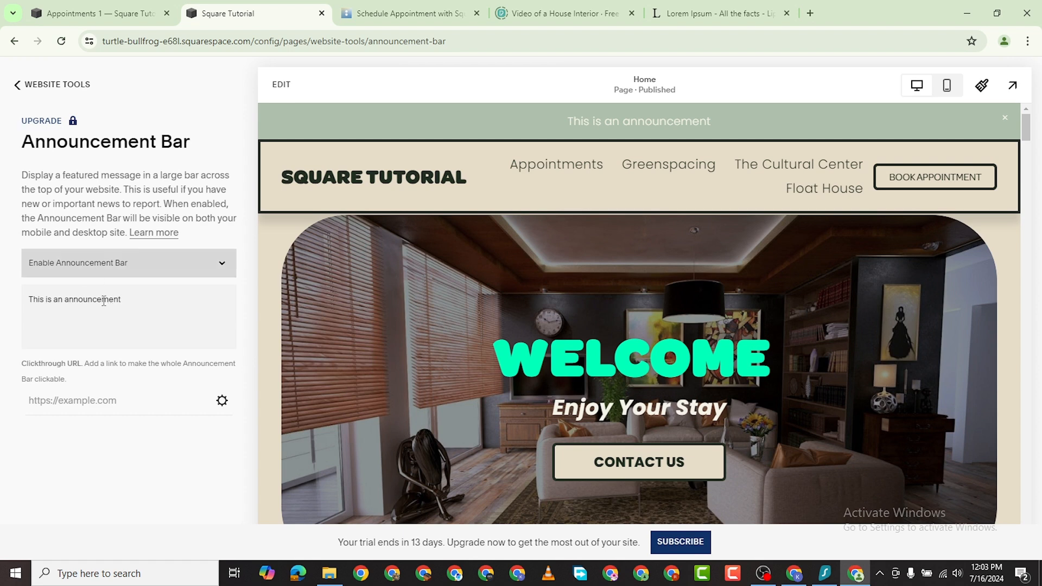
View the Custom CSS settings in Website Tools and return to the site's main menu
{"action": "left_click", "coordinate": [54, 84]}
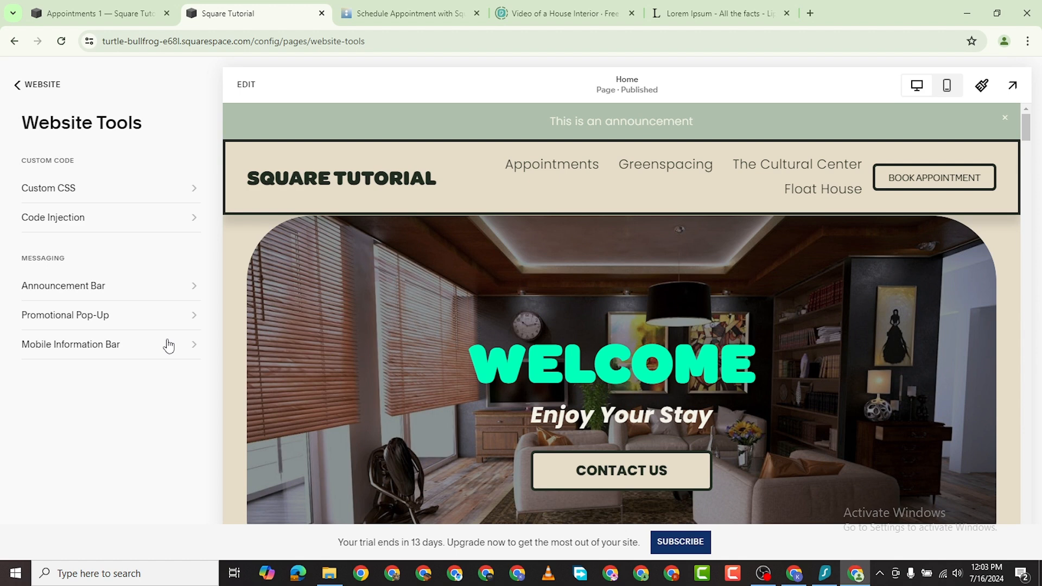
{"action": "left_click", "coordinate": [173, 193]}
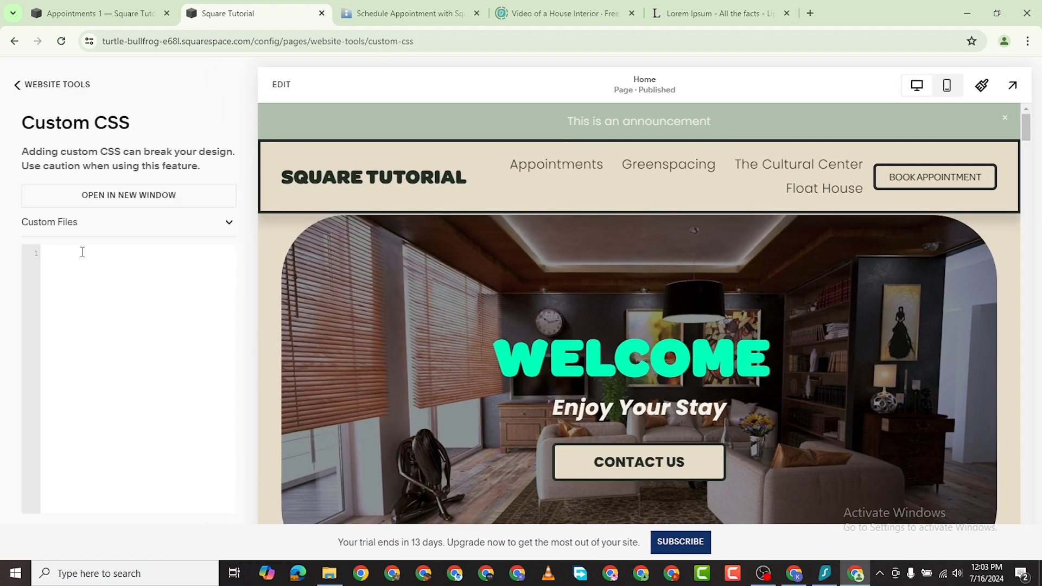
{"action": "left_click", "coordinate": [16, 87]}
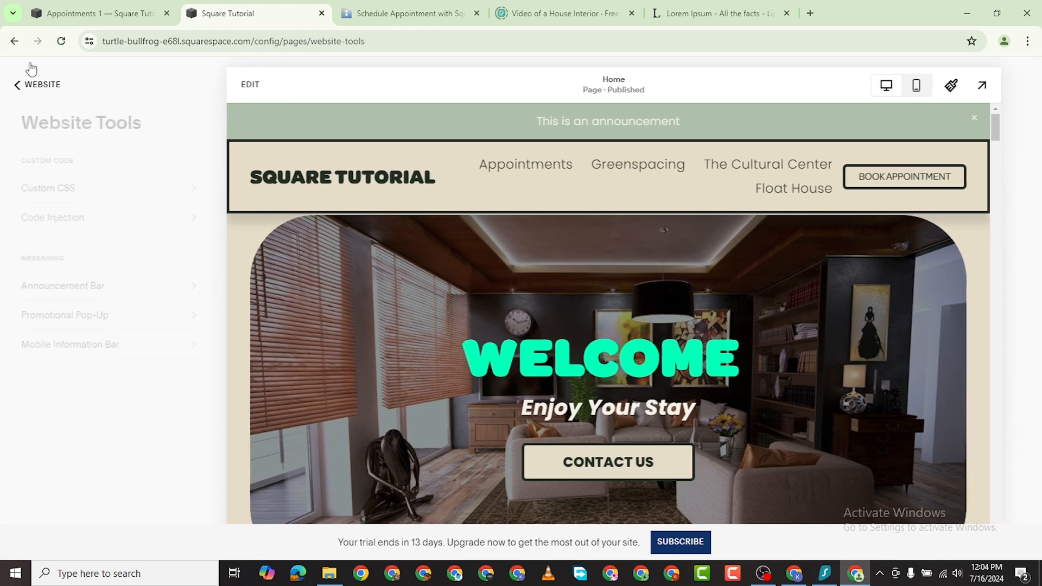
{"action": "left_click", "coordinate": [26, 93]}
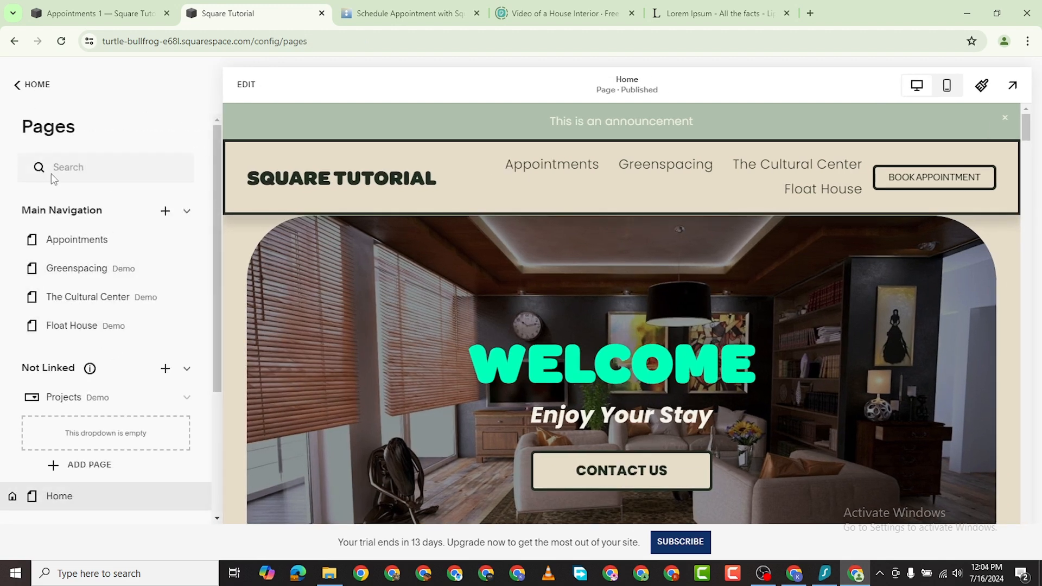
{"action": "scroll", "coordinate": [109, 434], "scroll_direction": "down", "scroll_amount": 3}
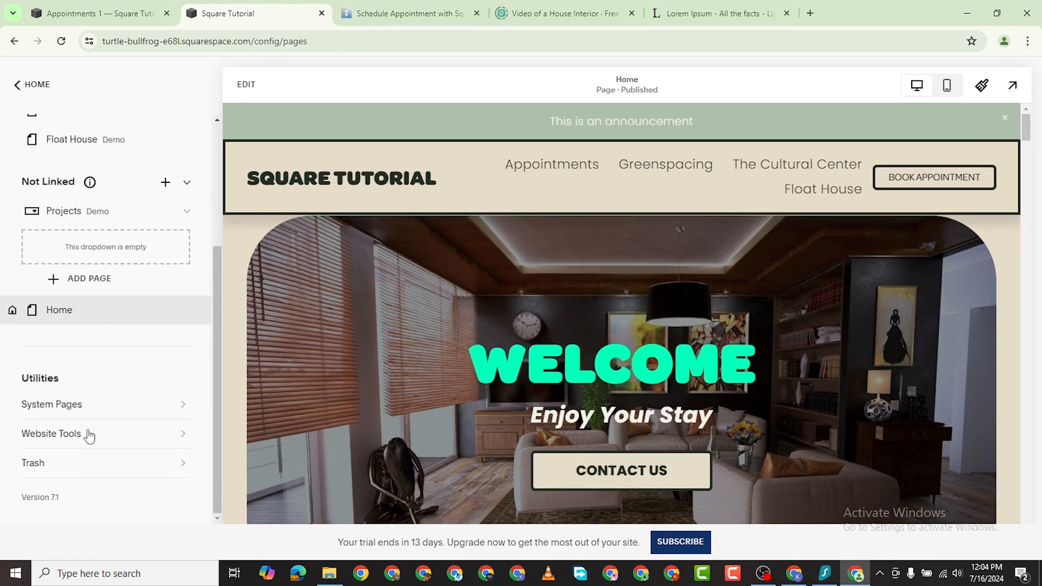
{"action": "scroll", "coordinate": [90, 434], "scroll_direction": "up", "scroll_amount": 3}
{"action": "left_click", "coordinate": [30, 85]}
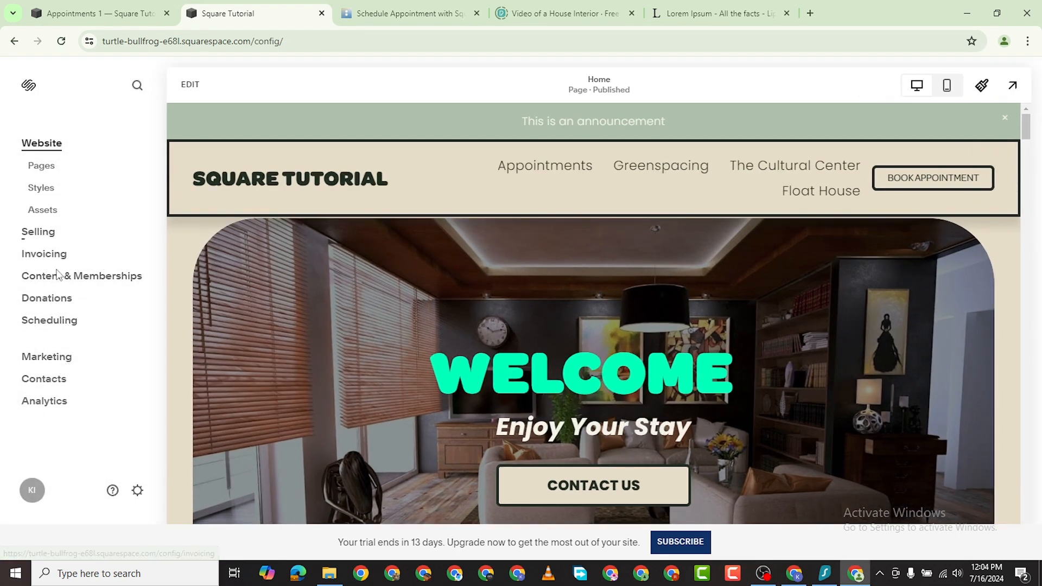
Open Email Campaigns in Marketing and look over the sending checklist and help articles
{"action": "left_click", "coordinate": [52, 358]}
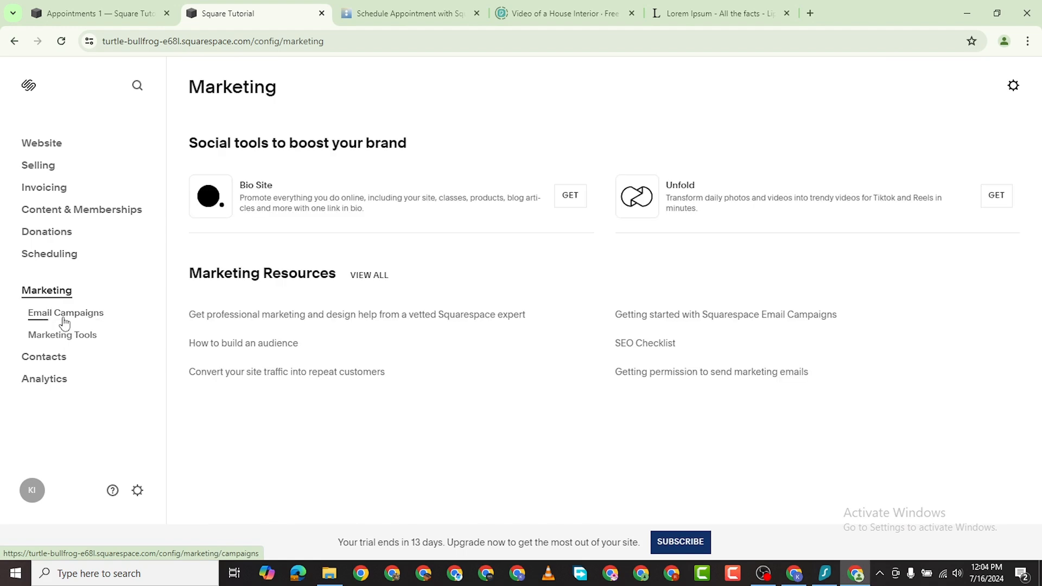
{"action": "left_click", "coordinate": [65, 314]}
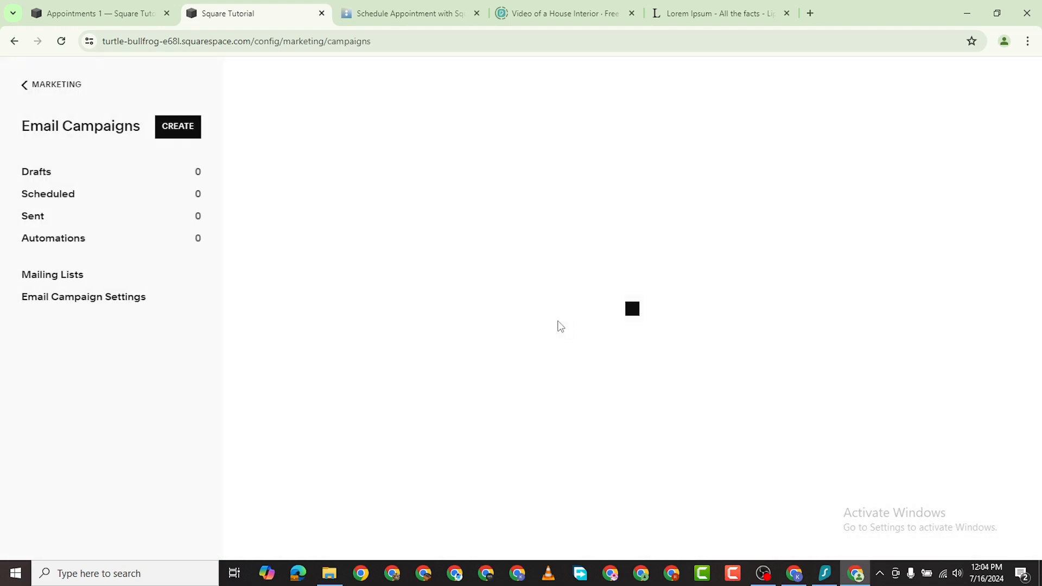
{"action": "scroll", "coordinate": [372, 375], "scroll_direction": "down", "scroll_amount": 2}
{"action": "scroll", "coordinate": [372, 374], "scroll_direction": "down", "scroll_amount": 3}
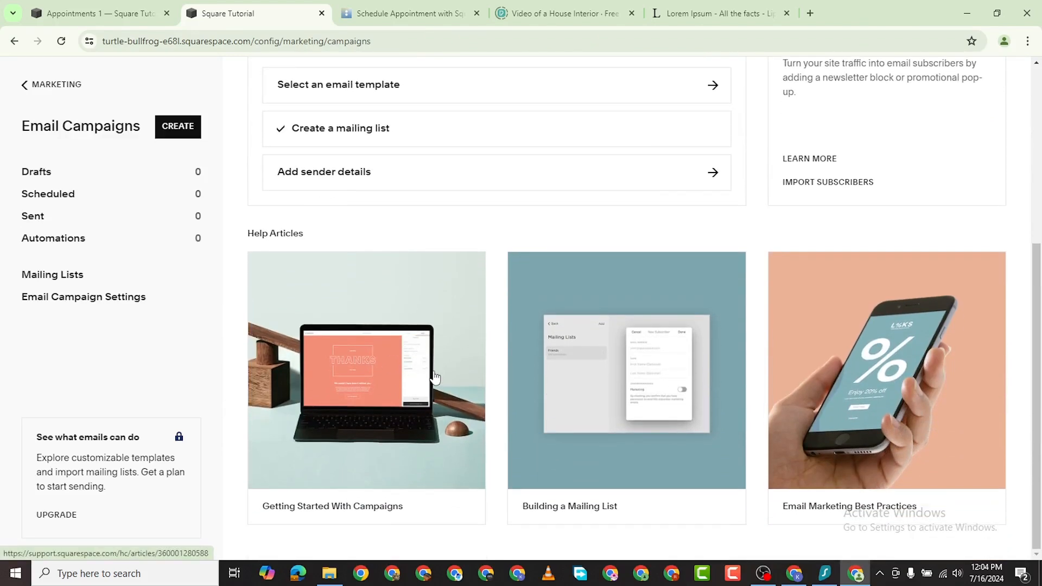
{"action": "scroll", "coordinate": [434, 376], "scroll_direction": "up", "scroll_amount": 5}
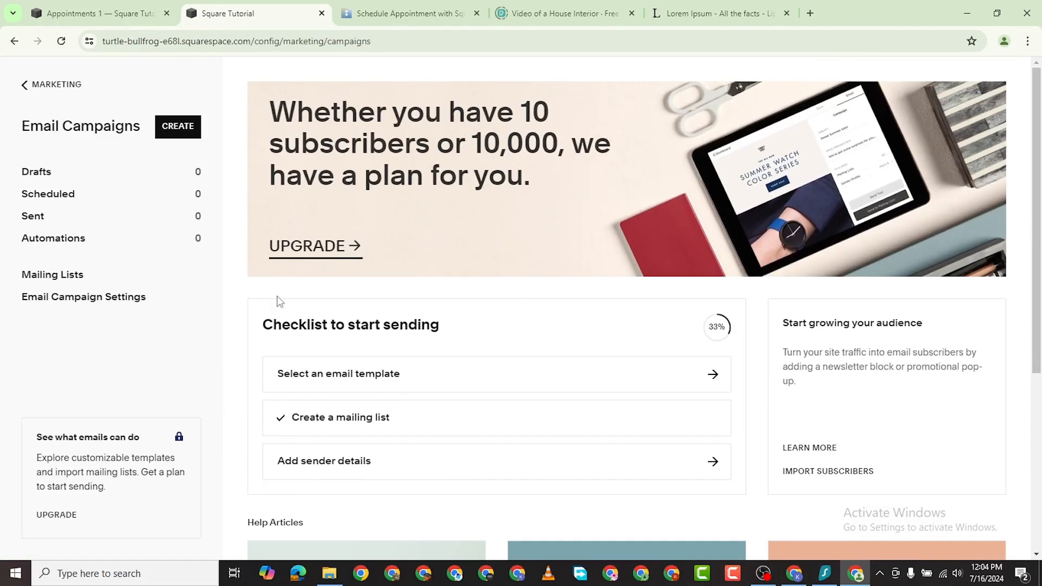
{"action": "scroll", "coordinate": [700, 316], "scroll_direction": "down", "scroll_amount": 5}
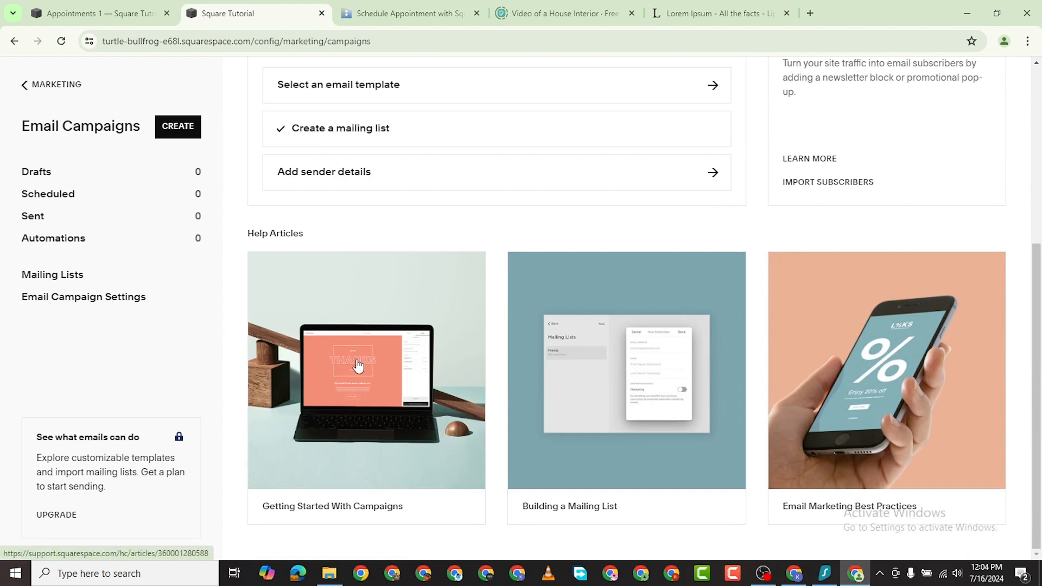
{"action": "scroll", "coordinate": [380, 391], "scroll_direction": "up", "scroll_amount": 3}
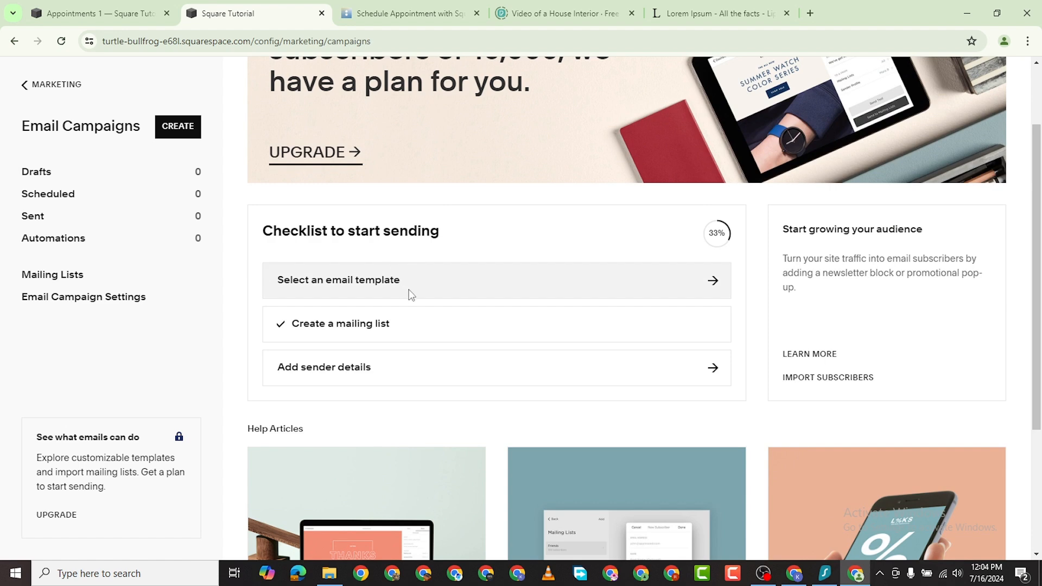
Open the email template selection and browse the Promote a Product or Service templates
{"action": "left_click", "coordinate": [605, 295]}
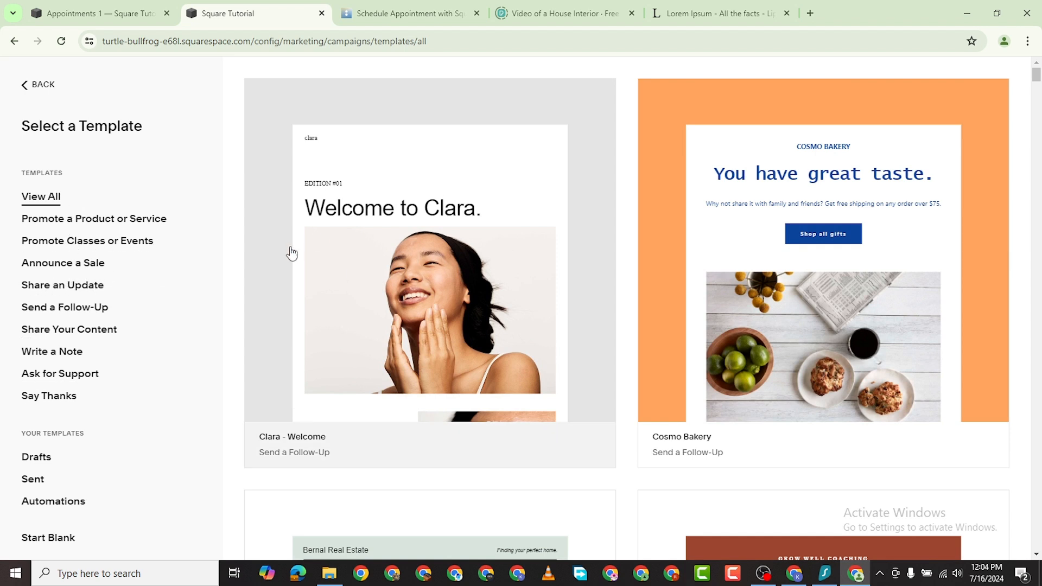
{"action": "left_click", "coordinate": [103, 224]}
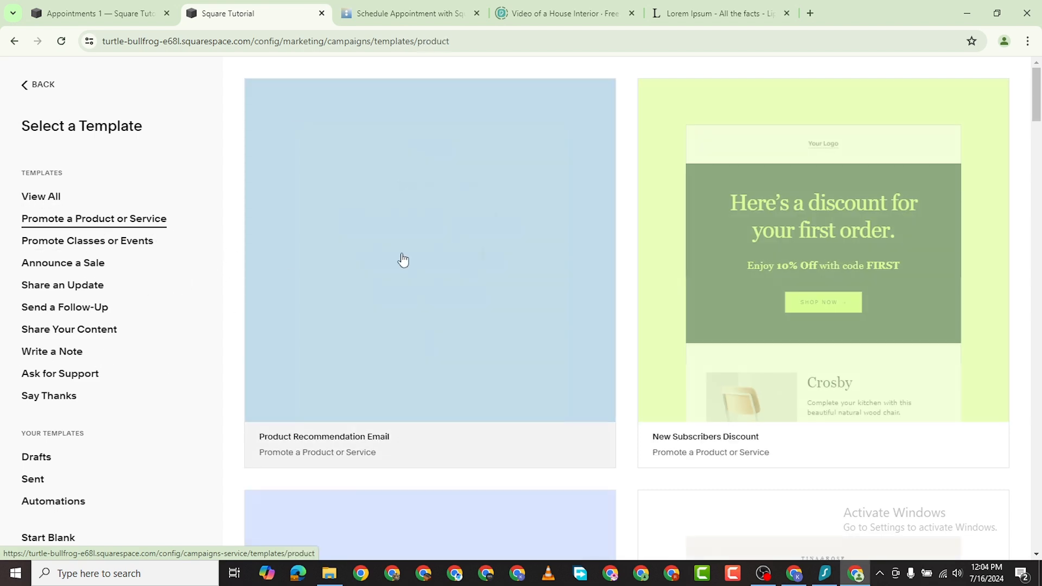
{"action": "scroll", "coordinate": [772, 304], "scroll_direction": "down", "scroll_amount": 8}
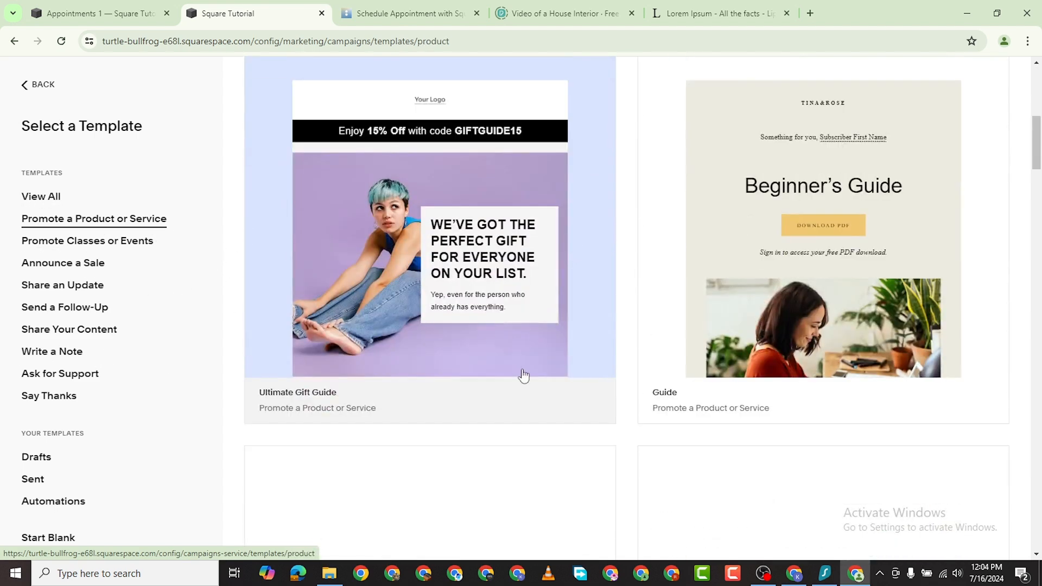
{"action": "scroll", "coordinate": [493, 303], "scroll_direction": "down", "scroll_amount": 3}
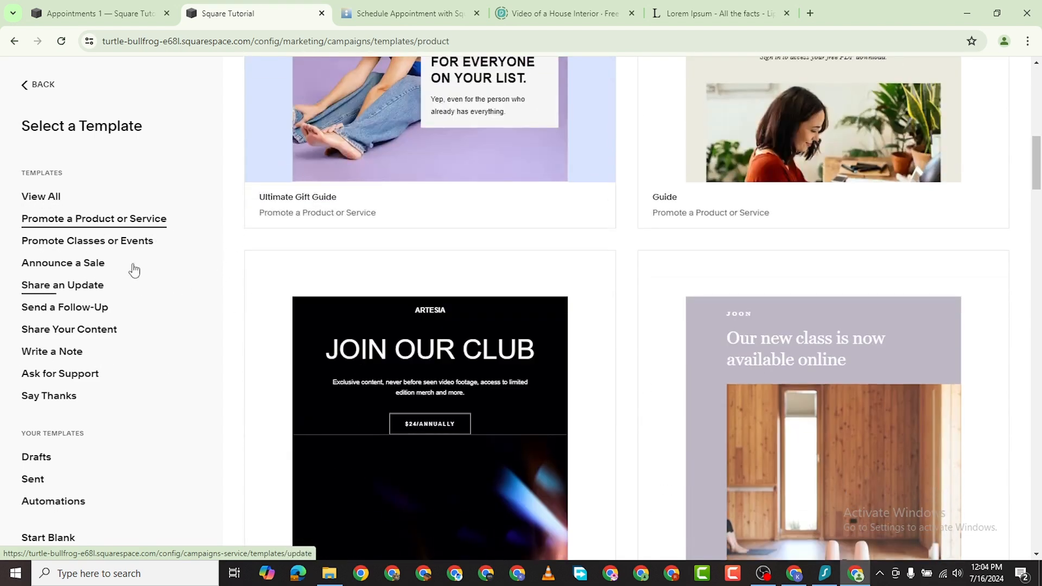
Browse the full set of Promote Classes or Events email templates
{"action": "left_click", "coordinate": [90, 252]}
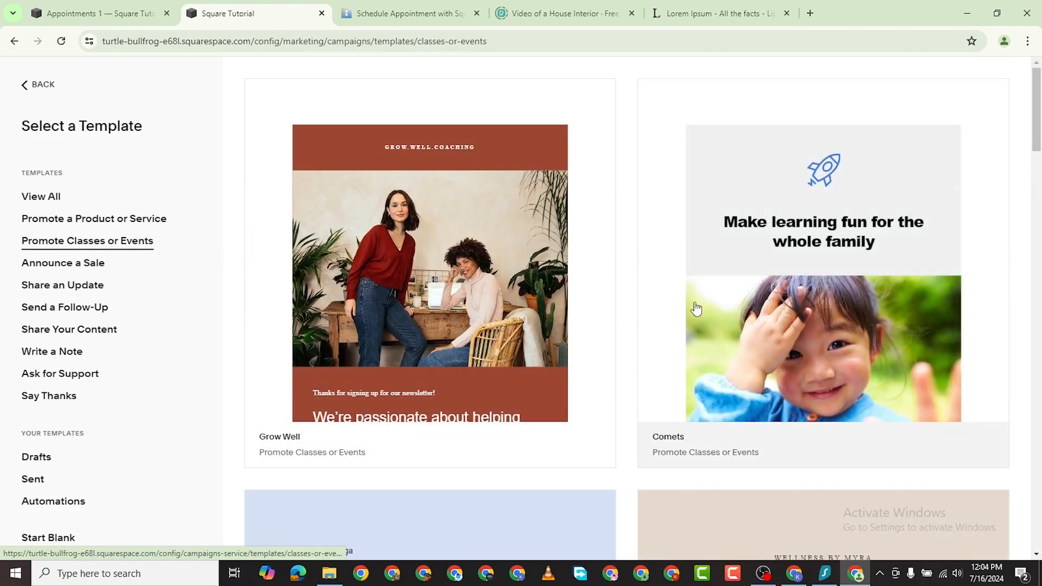
{"action": "scroll", "coordinate": [696, 309], "scroll_direction": "down", "scroll_amount": 2}
{"action": "scroll", "coordinate": [646, 346], "scroll_direction": "down", "scroll_amount": 6}
{"action": "scroll", "coordinate": [255, 341], "scroll_direction": "up", "scroll_amount": 1}
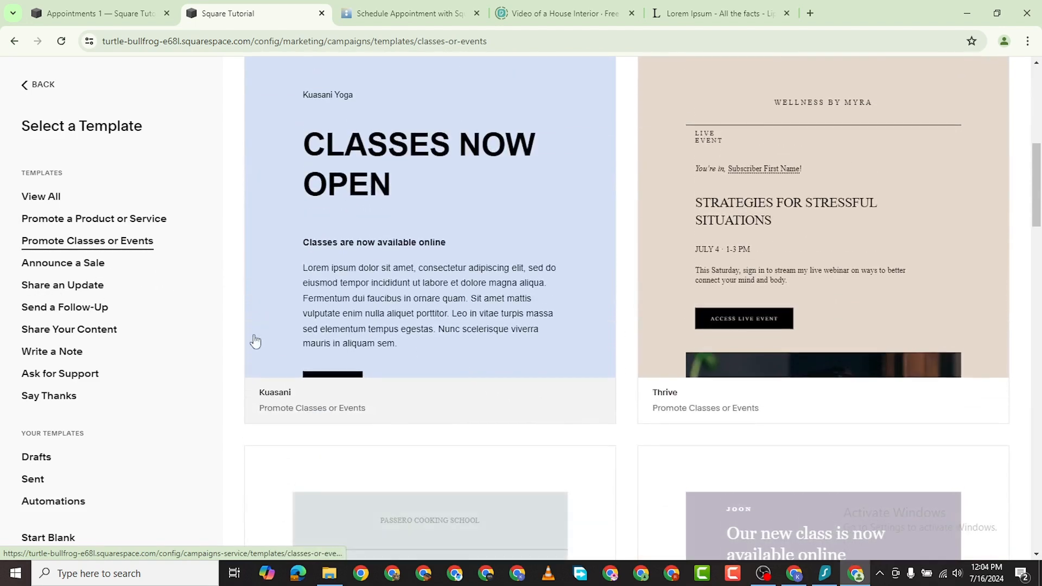
{"action": "scroll", "coordinate": [162, 339], "scroll_direction": "down", "scroll_amount": 5}
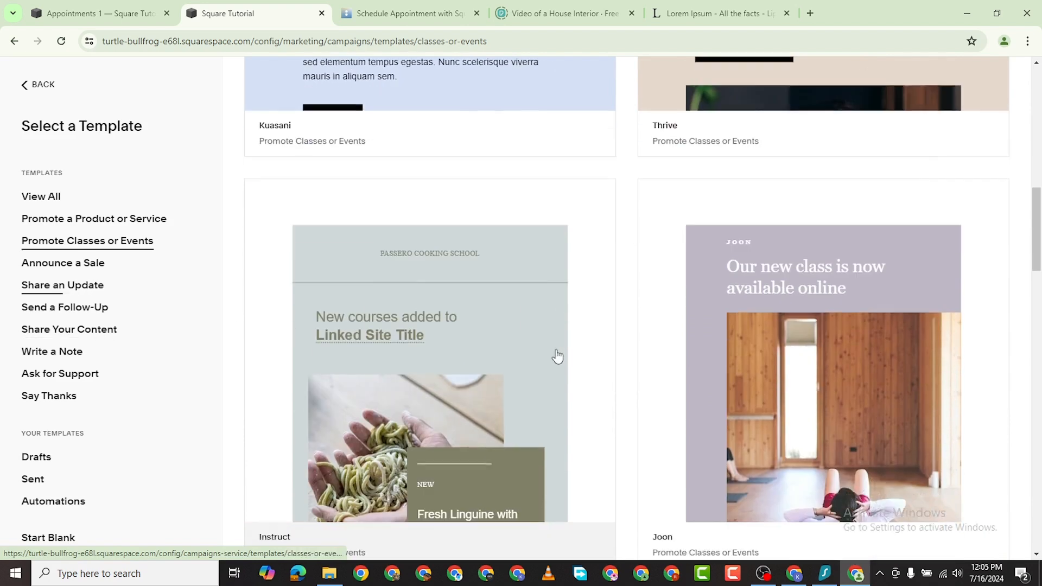
{"action": "scroll", "coordinate": [548, 356], "scroll_direction": "down", "scroll_amount": 7}
{"action": "scroll", "coordinate": [479, 372], "scroll_direction": "down", "scroll_amount": 2}
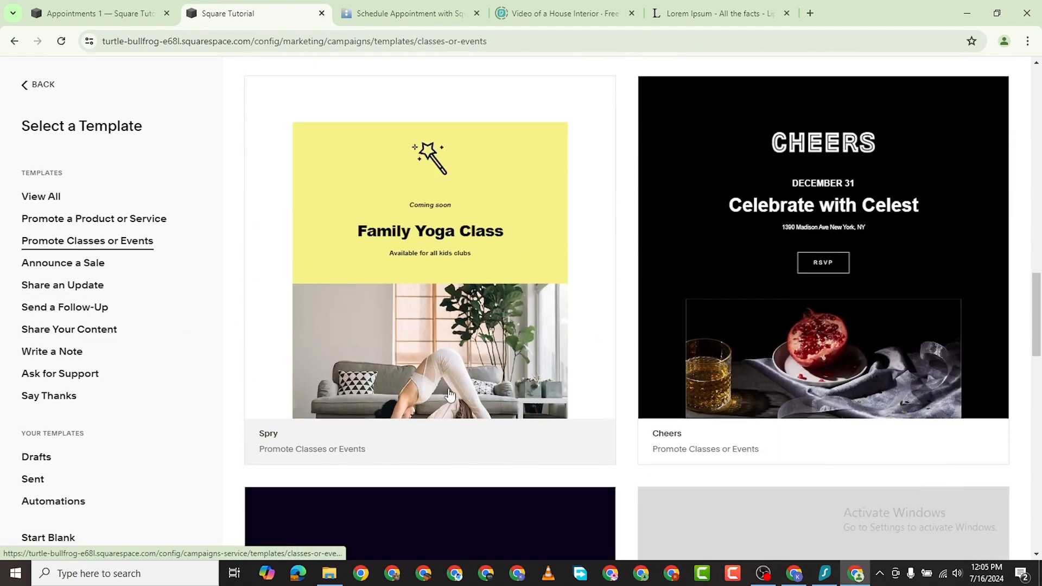
{"action": "scroll", "coordinate": [556, 285], "scroll_direction": "down", "scroll_amount": 7}
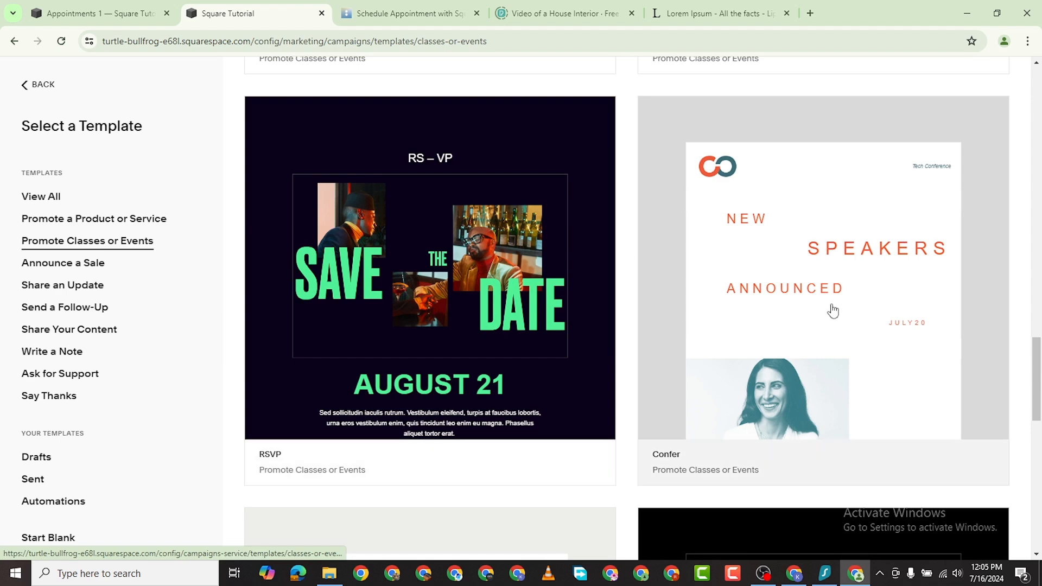
{"action": "scroll", "coordinate": [412, 325], "scroll_direction": "down", "scroll_amount": 7}
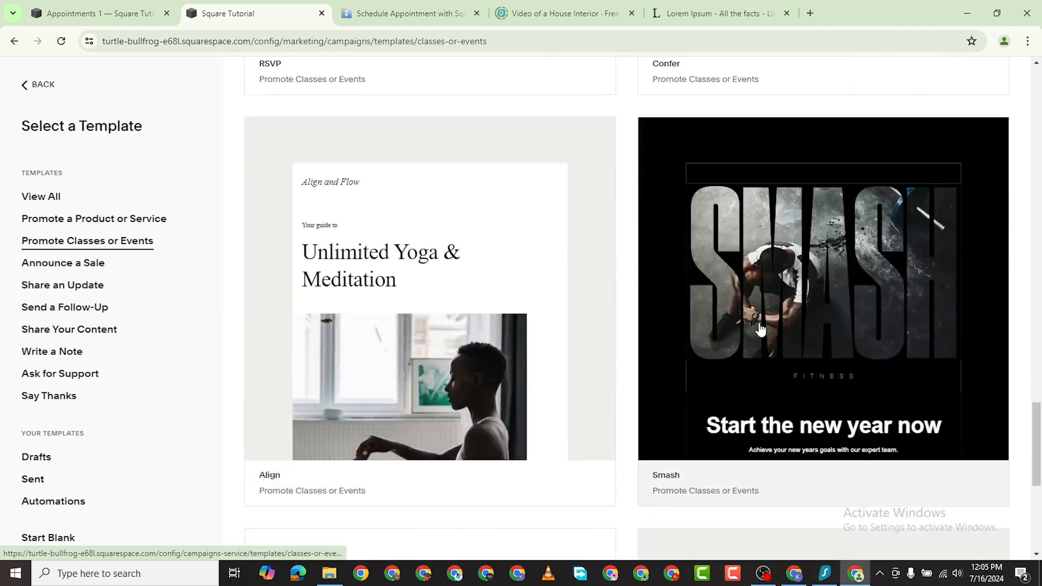
{"action": "scroll", "coordinate": [432, 238], "scroll_direction": "down", "scroll_amount": 3}
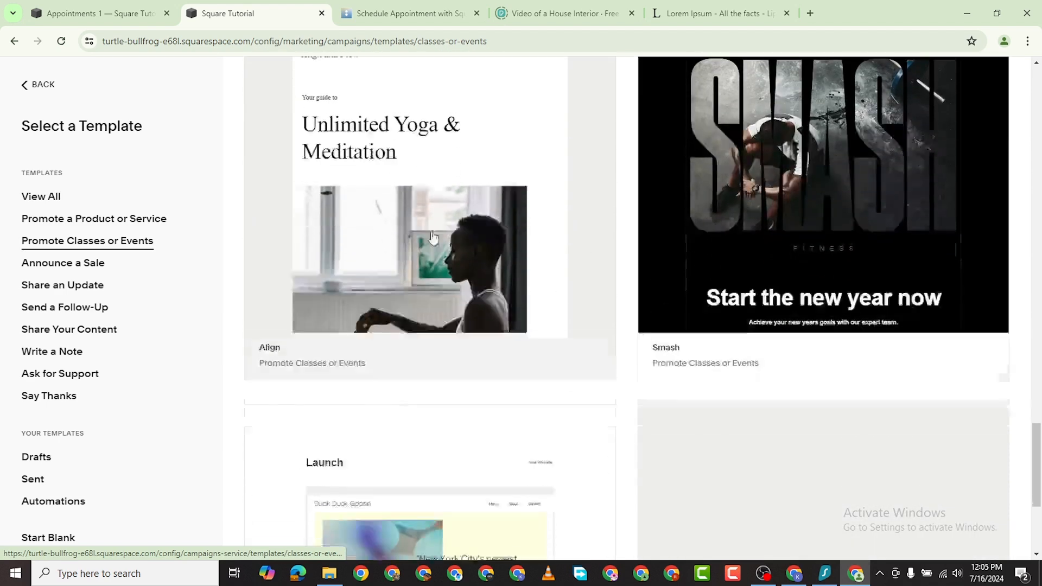
{"action": "scroll", "coordinate": [432, 237], "scroll_direction": "down", "scroll_amount": 5}
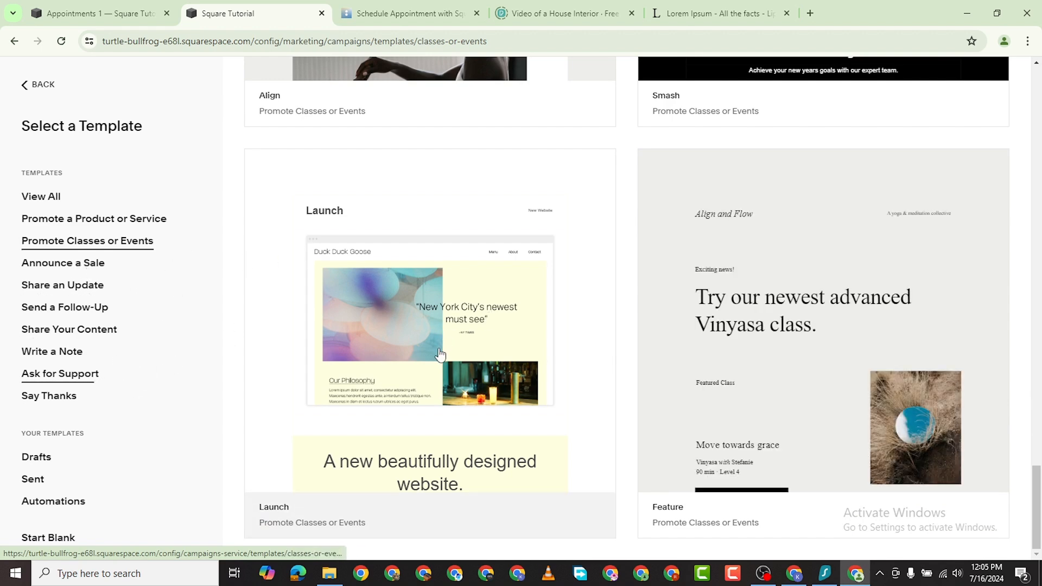
{"action": "scroll", "coordinate": [420, 352], "scroll_direction": "up", "scroll_amount": 12}
{"action": "scroll", "coordinate": [422, 355], "scroll_direction": "up", "scroll_amount": 17}
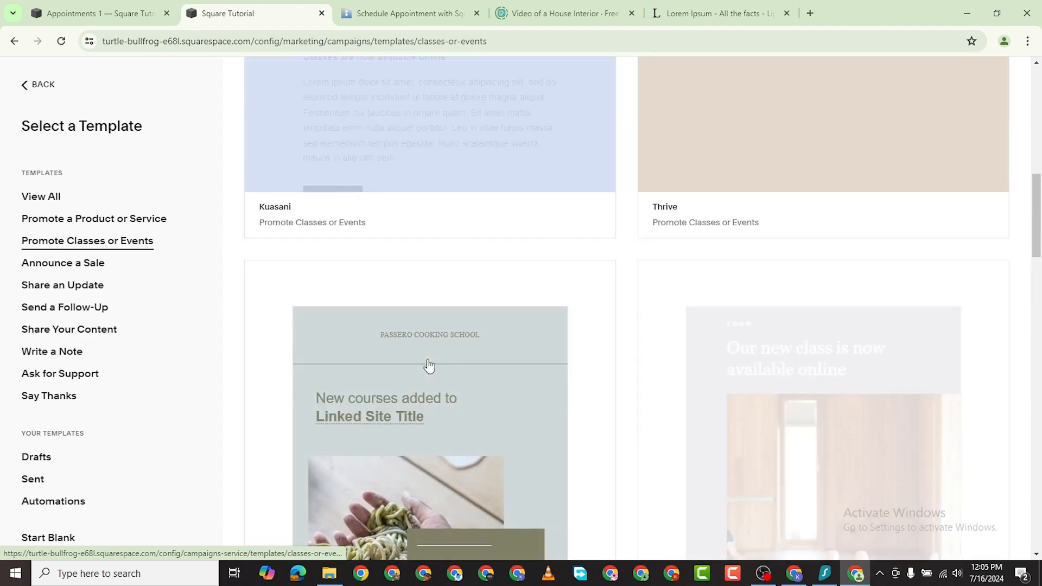
Preview the RSVP template and use it for a new email campaign
{"action": "scroll", "coordinate": [429, 362], "scroll_direction": "down", "scroll_amount": 15}
{"action": "left_click", "coordinate": [441, 263]}
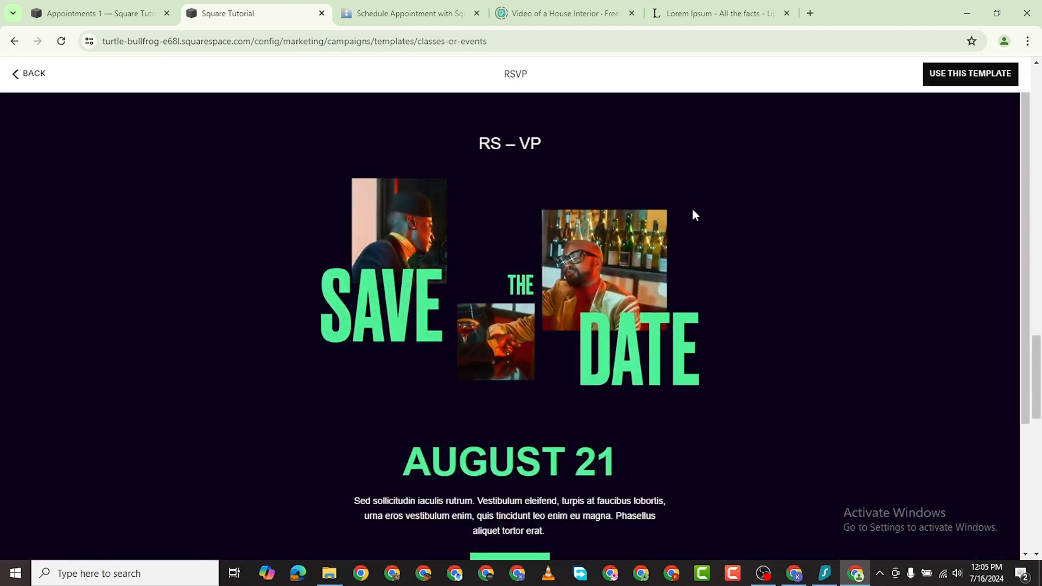
{"action": "left_click", "coordinate": [971, 74]}
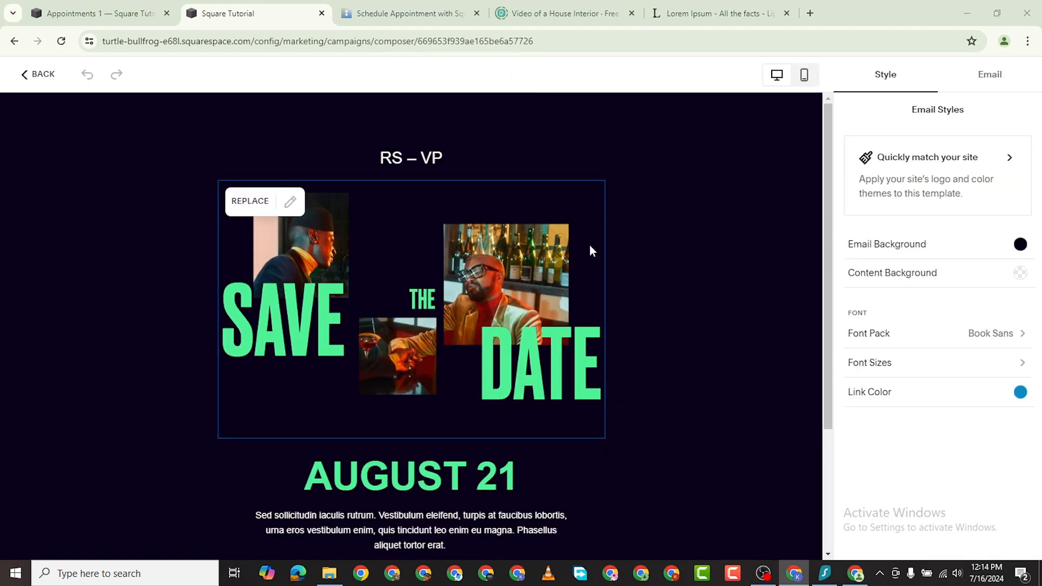
Select the Save the Date banner image and view its settings and replacement options
{"action": "left_click", "coordinate": [422, 242]}
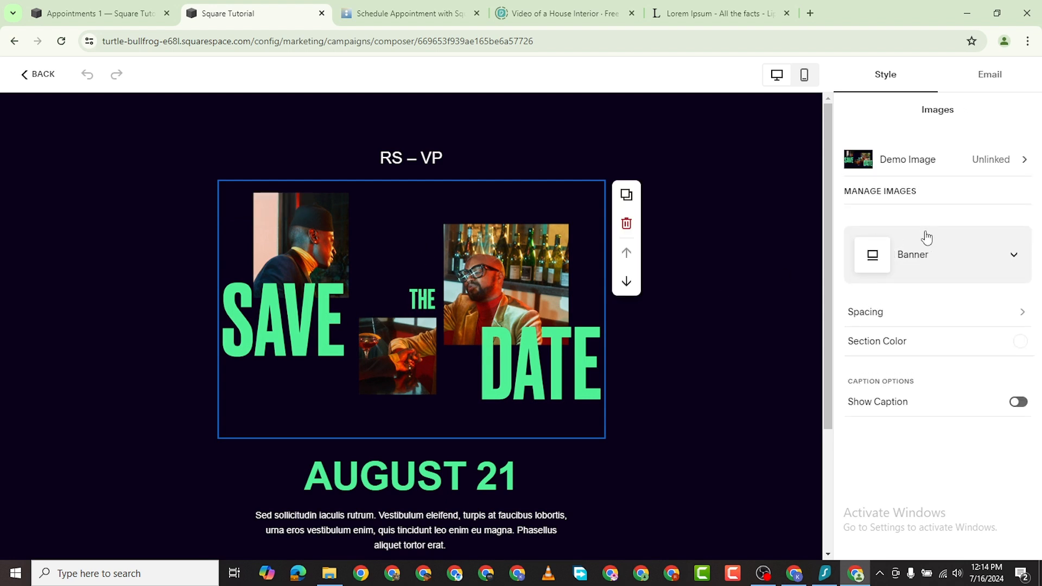
{"action": "scroll", "coordinate": [570, 285], "scroll_direction": "down", "scroll_amount": 1}
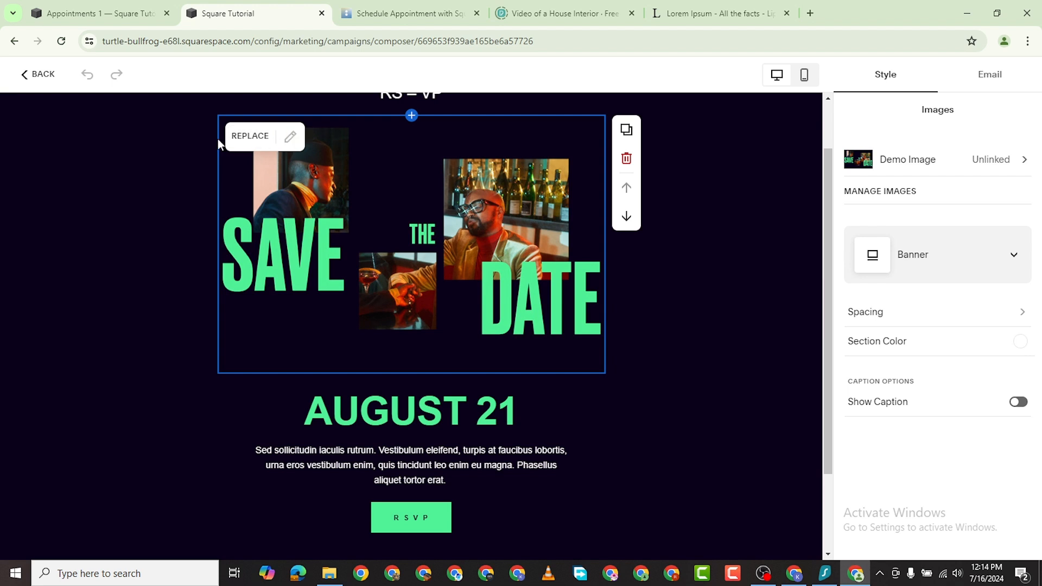
{"action": "scroll", "coordinate": [233, 147], "scroll_direction": "up", "scroll_amount": 1}
{"action": "left_click", "coordinate": [249, 200]}
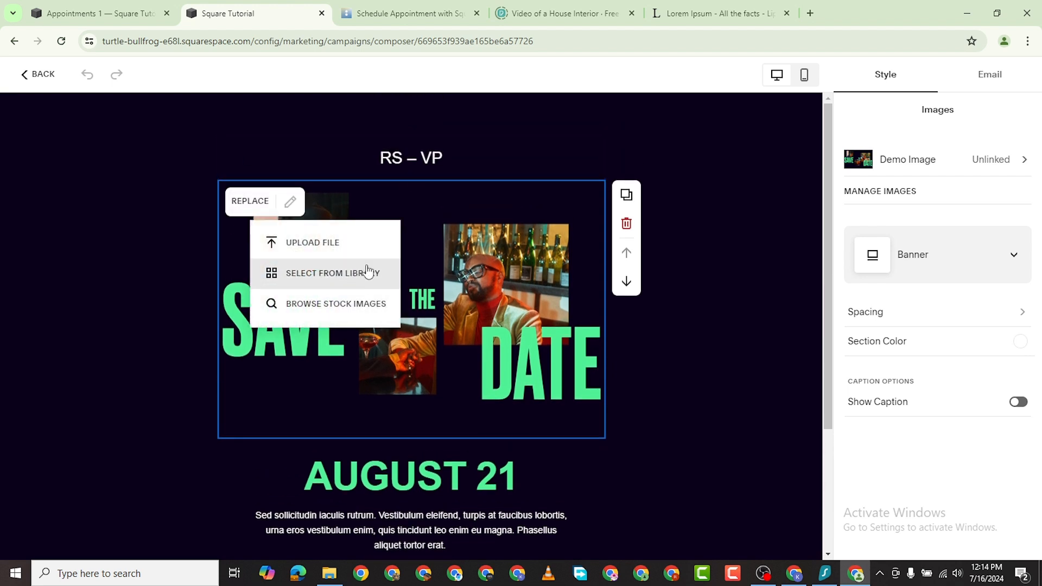
{"action": "left_click", "coordinate": [724, 370]}
{"action": "left_click", "coordinate": [425, 336]}
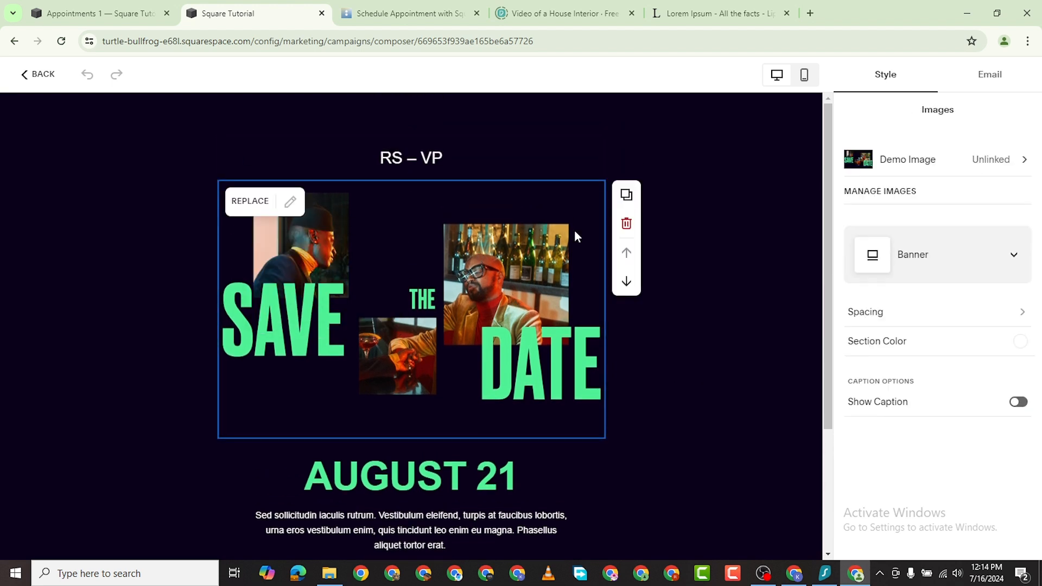
Change the date heading below the banner image to AUGUST 29
{"action": "scroll", "coordinate": [474, 288], "scroll_direction": "down", "scroll_amount": 2}
{"action": "left_click", "coordinate": [425, 348]}
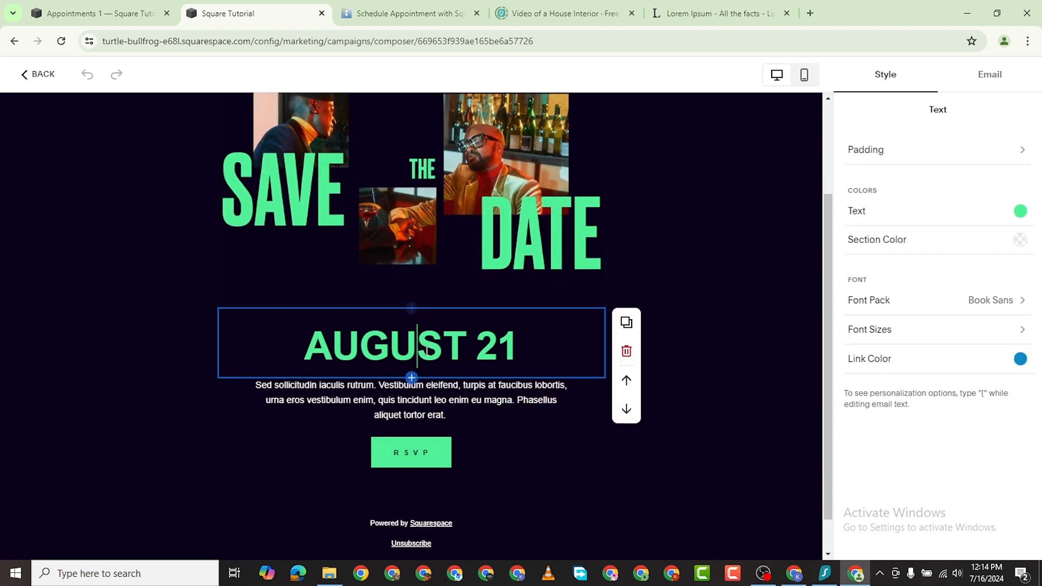
{"action": "double_click", "coordinate": [427, 350]}
{"action": "left_click", "coordinate": [535, 349]}
{"action": "key", "text": "BackSpace"}
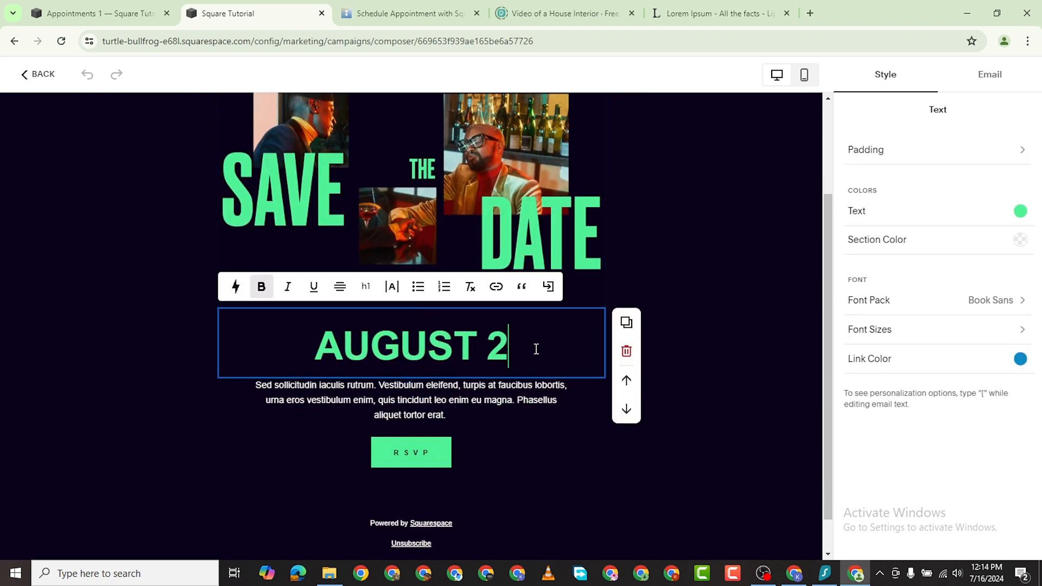
{"action": "type", "text": "9"}
Change the RSVP button's color to the orange #D9974C from the email palette
{"action": "double_click", "coordinate": [460, 401]}
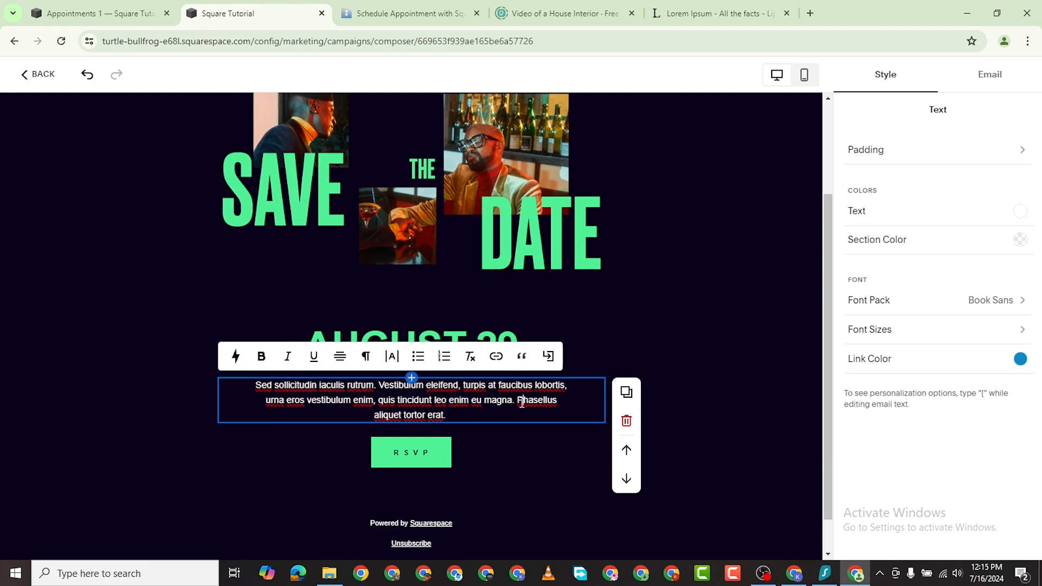
{"action": "left_click", "coordinate": [434, 455]}
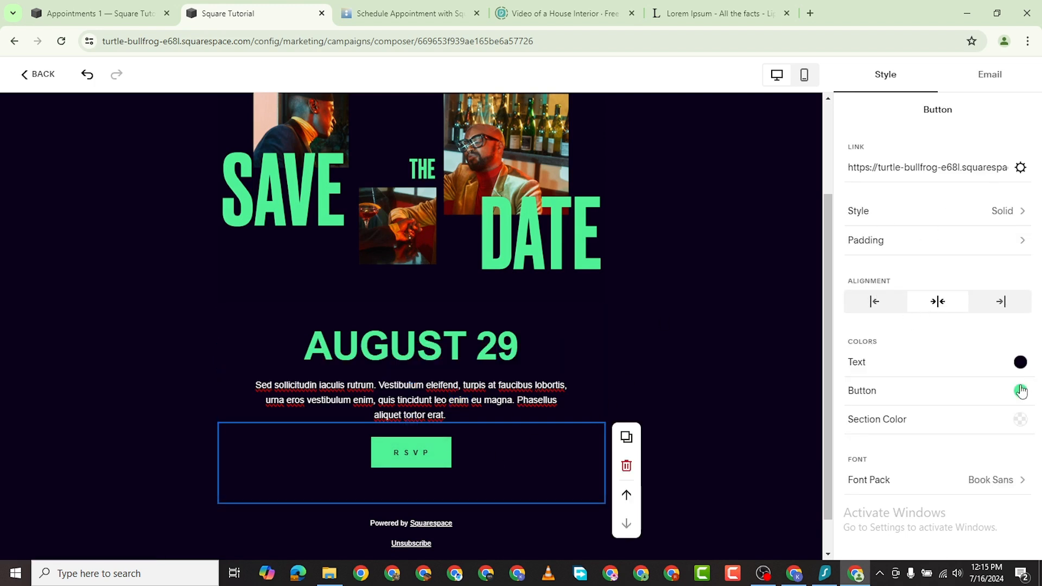
{"action": "left_click", "coordinate": [1021, 390]}
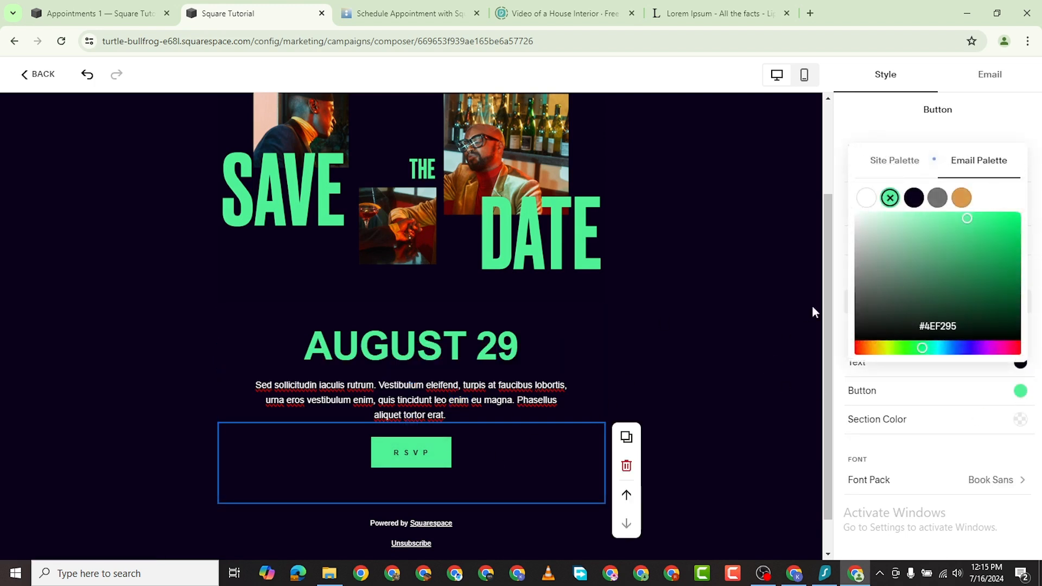
{"action": "left_click", "coordinate": [961, 197]}
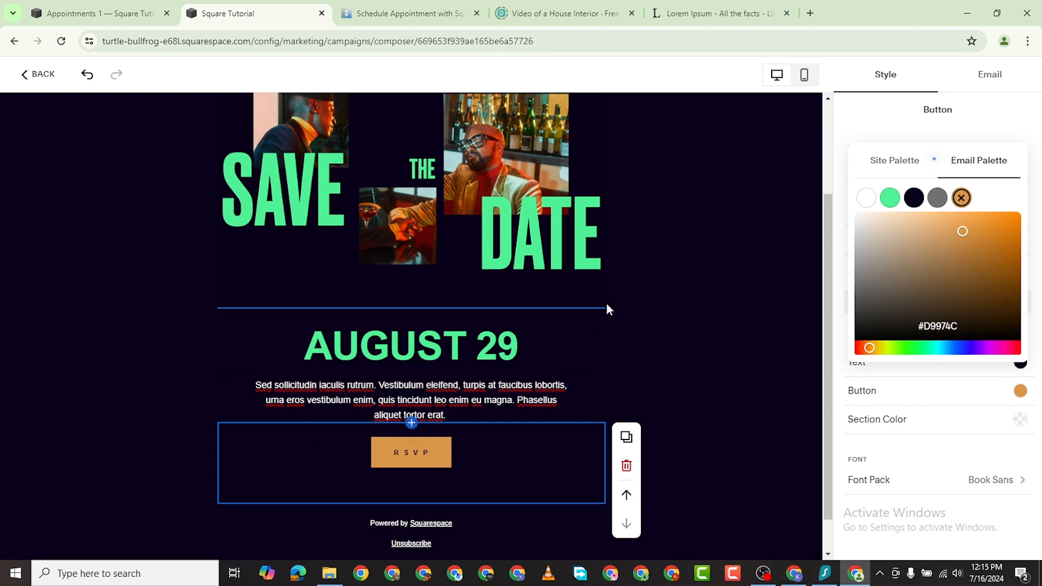
Set the overall email background color to the purple #5801F3
{"action": "scroll", "coordinate": [666, 270], "scroll_direction": "up", "scroll_amount": 2}
{"action": "left_click", "coordinate": [570, 377]}
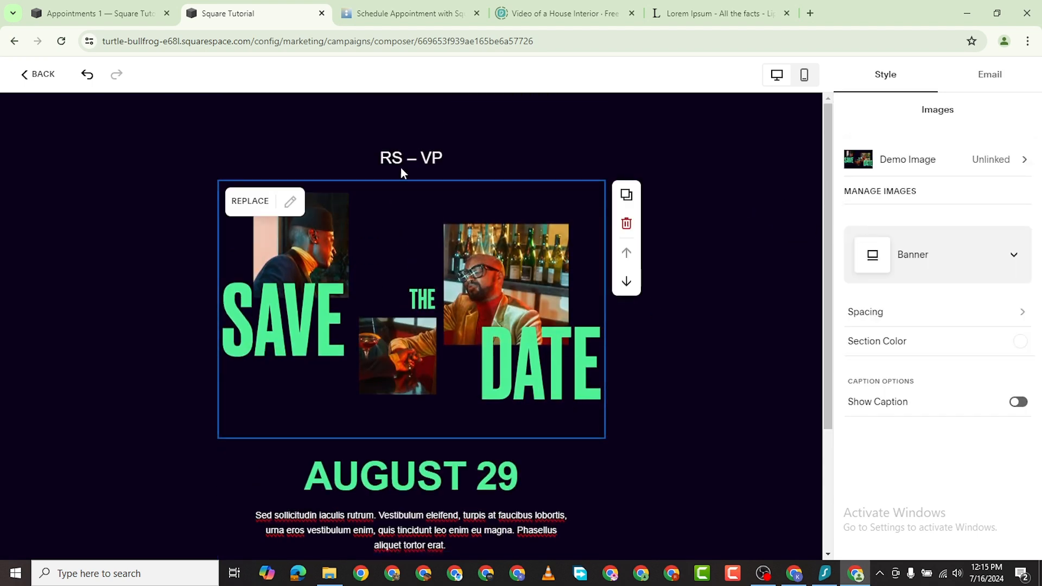
{"action": "left_click", "coordinate": [666, 147]}
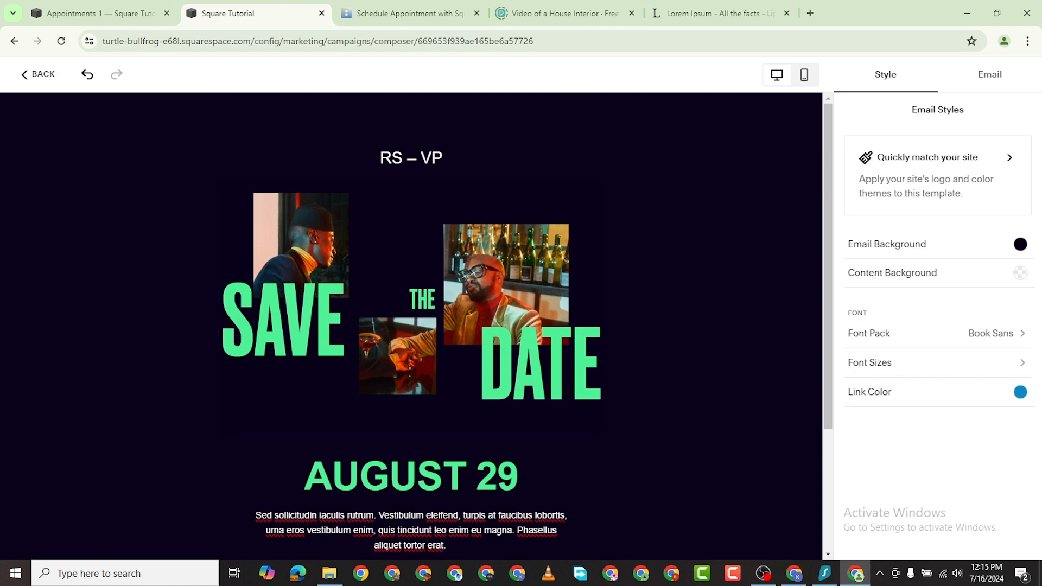
{"action": "left_click", "coordinate": [1019, 245]}
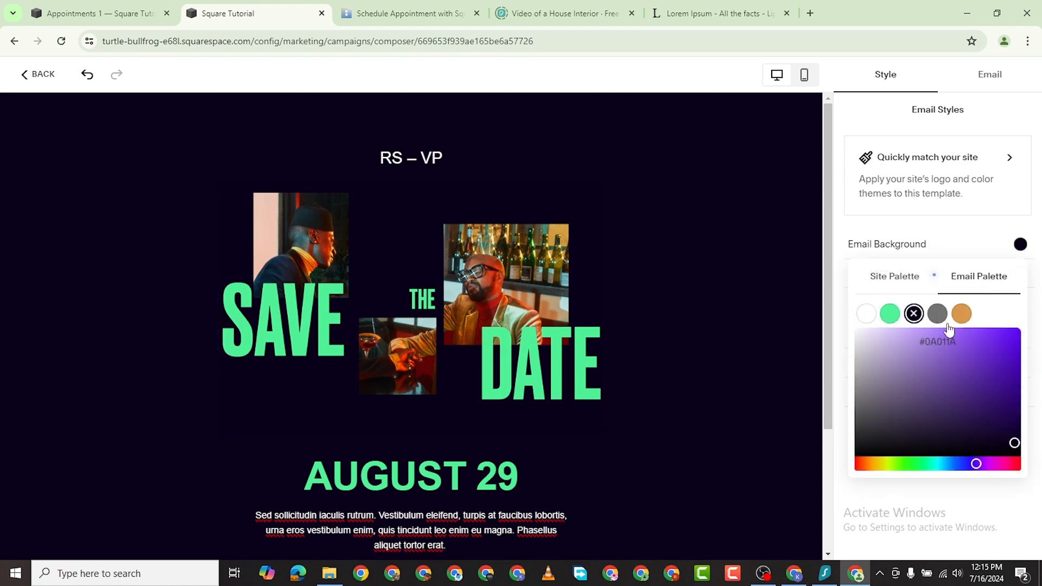
{"action": "left_click", "coordinate": [1008, 357]}
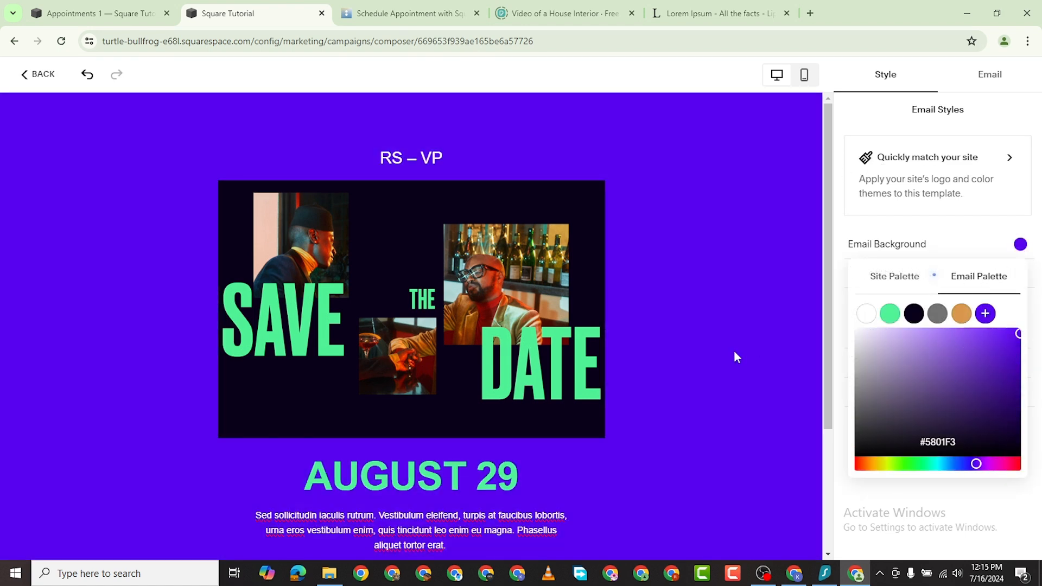
Review the email footer's element and style options and the campaign's subject, recipient and sender settings
{"action": "scroll", "coordinate": [621, 300], "scroll_direction": "down", "scroll_amount": 3}
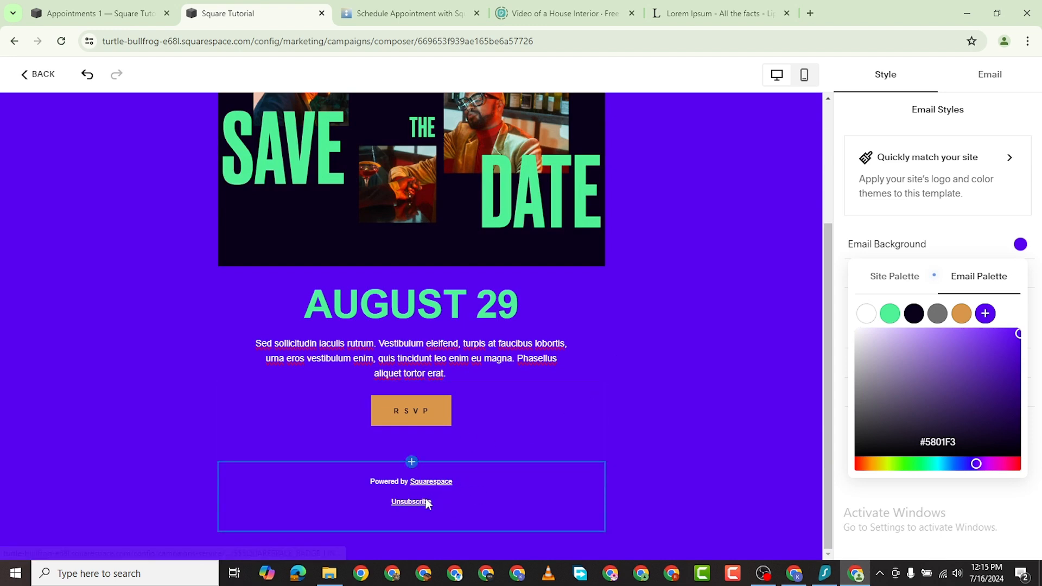
{"action": "left_click", "coordinate": [497, 477]}
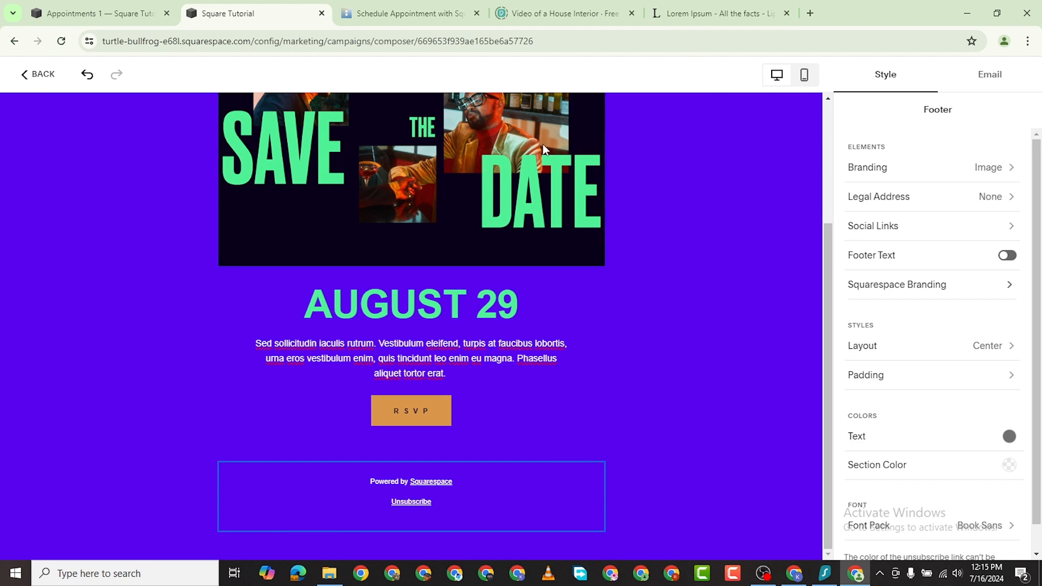
{"action": "scroll", "coordinate": [544, 149], "scroll_direction": "up", "scroll_amount": 3}
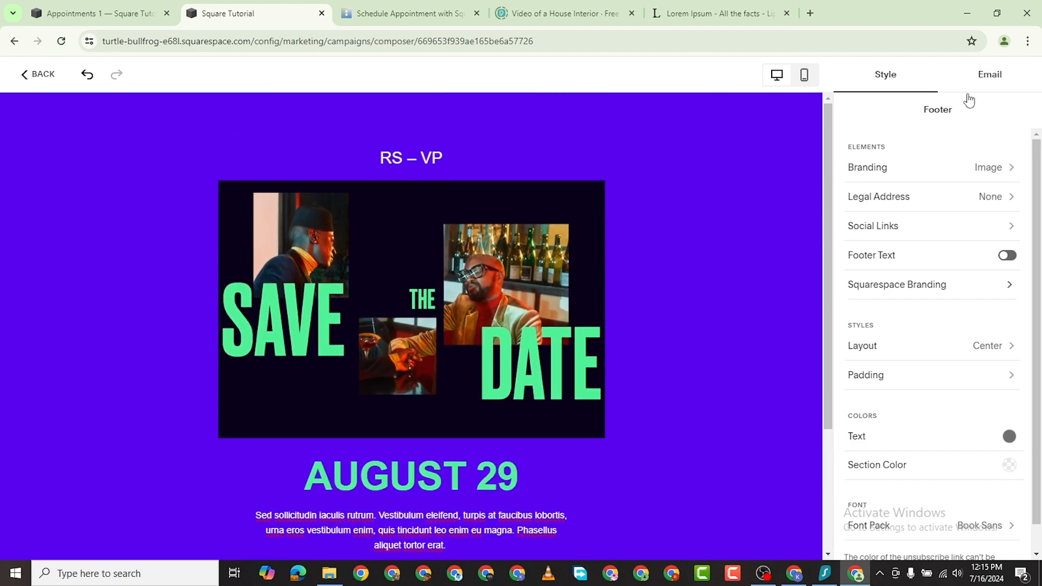
{"action": "left_click", "coordinate": [968, 96]}
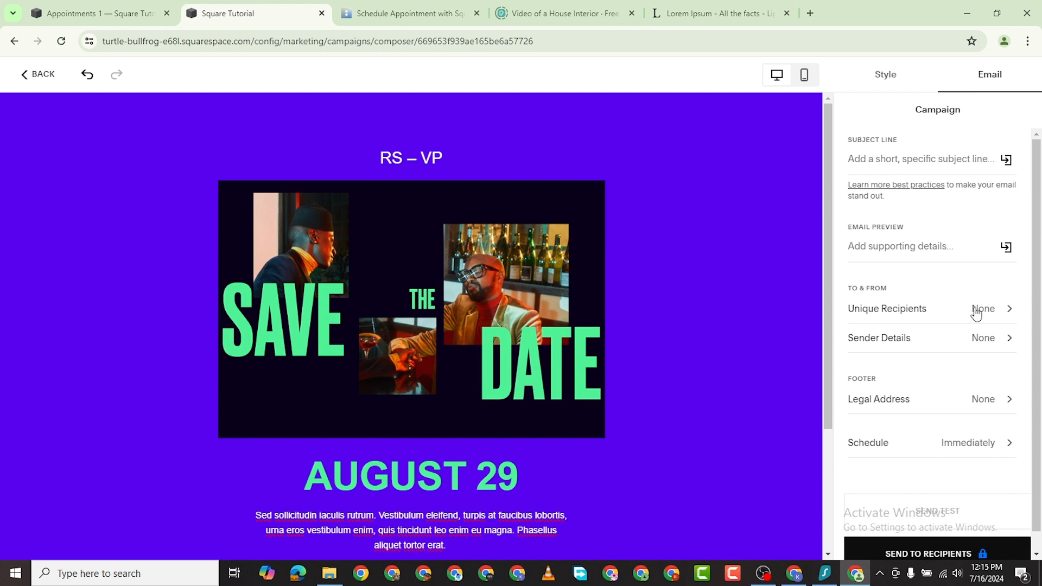
{"action": "scroll", "coordinate": [975, 313], "scroll_direction": "down", "scroll_amount": 1}
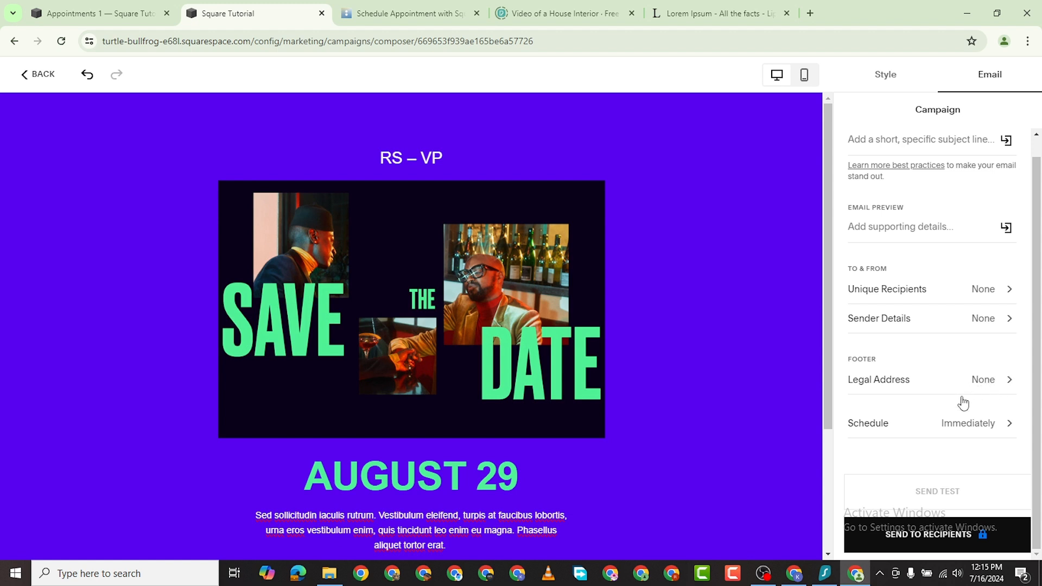
Try scheduling the campaign for July 24, 2024, and restore immediate sending
{"action": "left_click", "coordinate": [994, 429]}
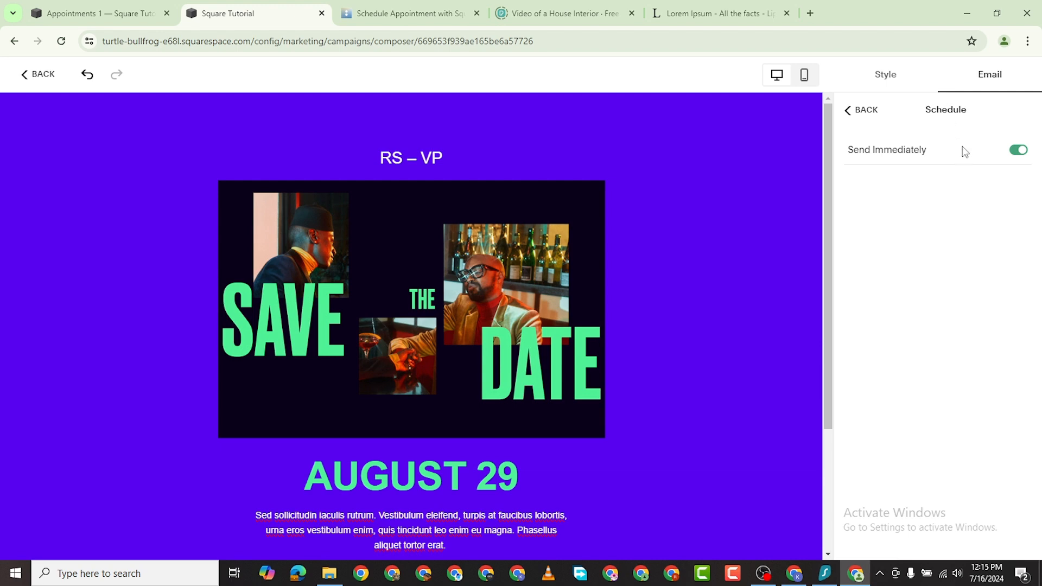
{"action": "left_click", "coordinate": [1018, 150]}
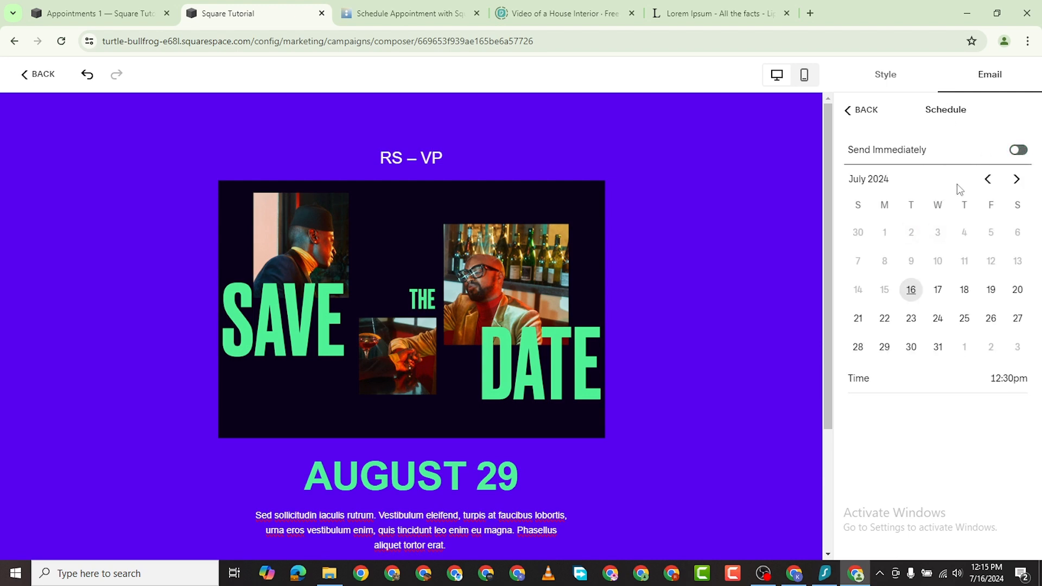
{"action": "left_click", "coordinate": [937, 319]}
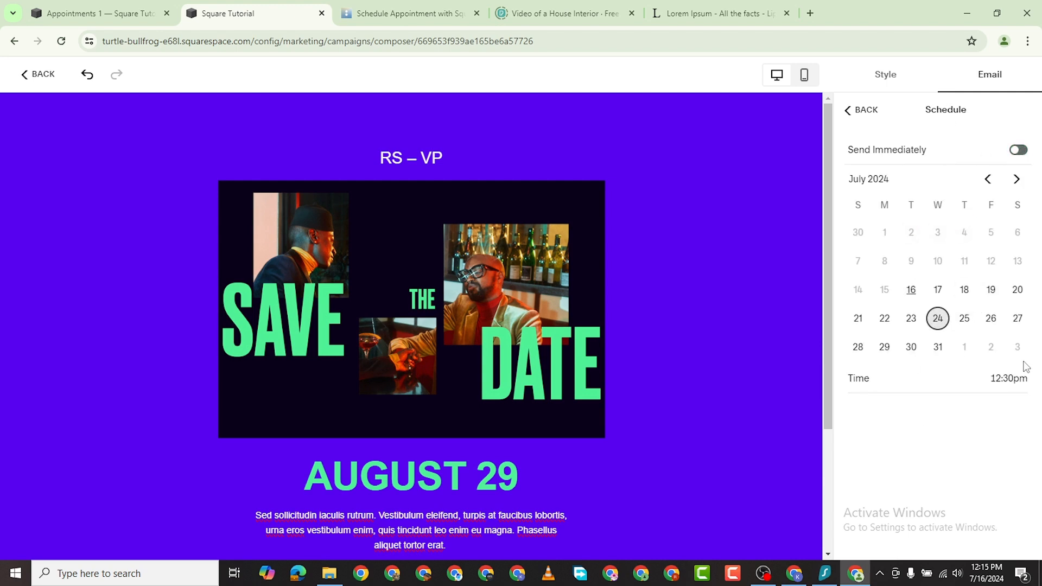
{"action": "left_click", "coordinate": [1018, 150]}
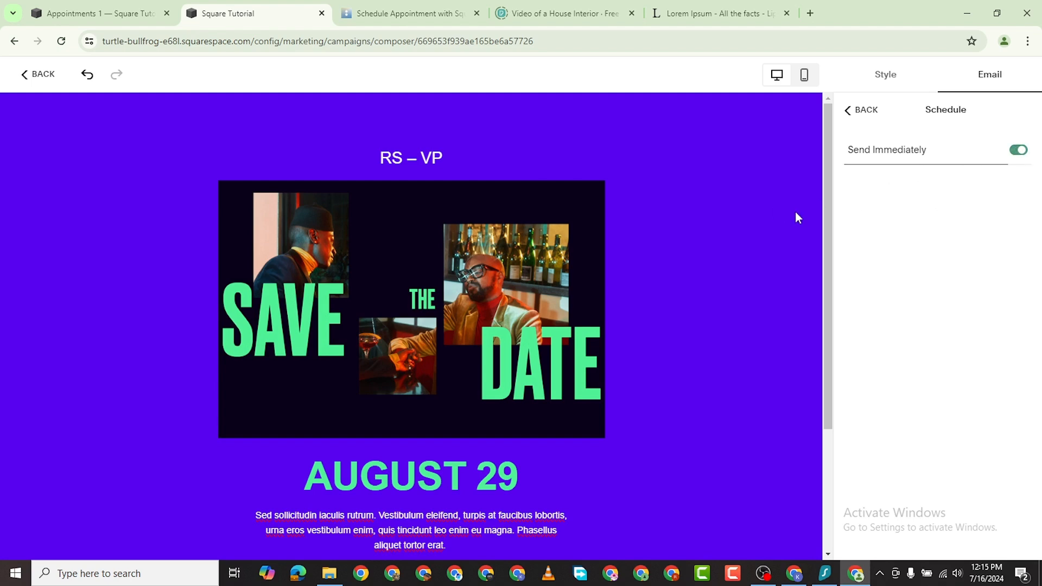
Leave the email editor, check the Sender Details settings and look through the Email Campaigns overview
{"action": "left_click", "coordinate": [43, 74]}
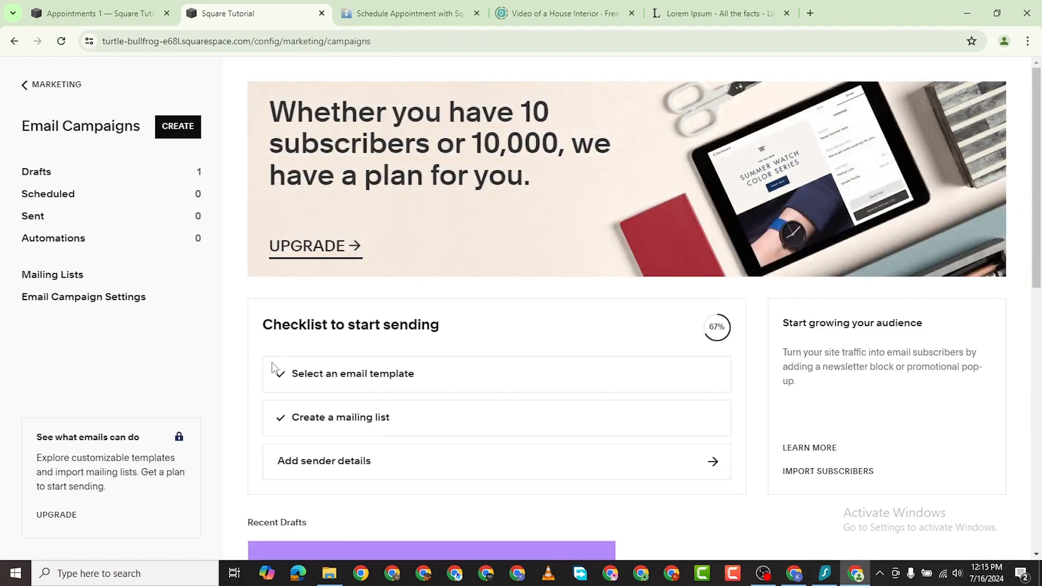
{"action": "left_click", "coordinate": [530, 456]}
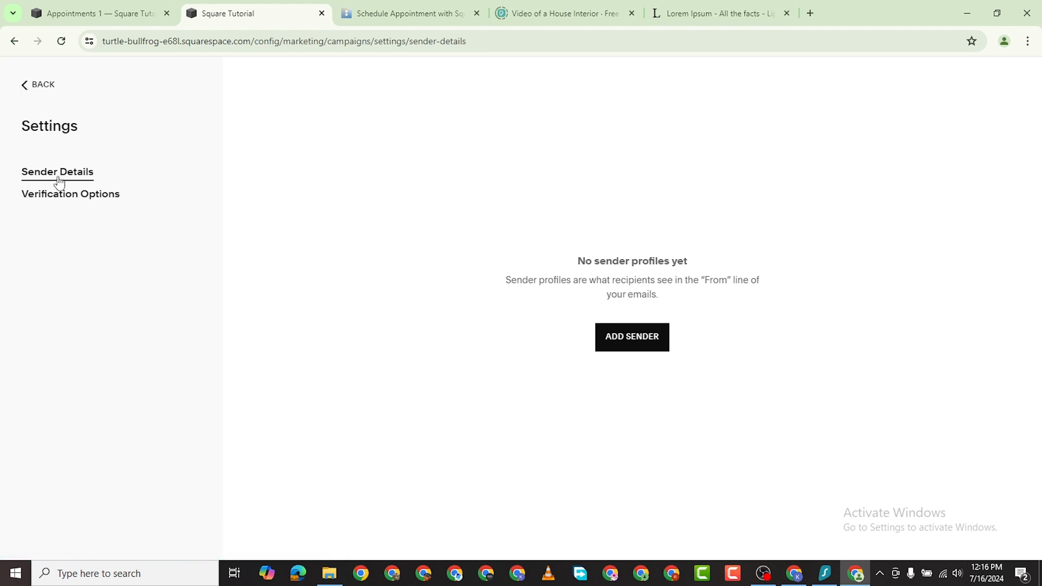
{"action": "left_click", "coordinate": [35, 88]}
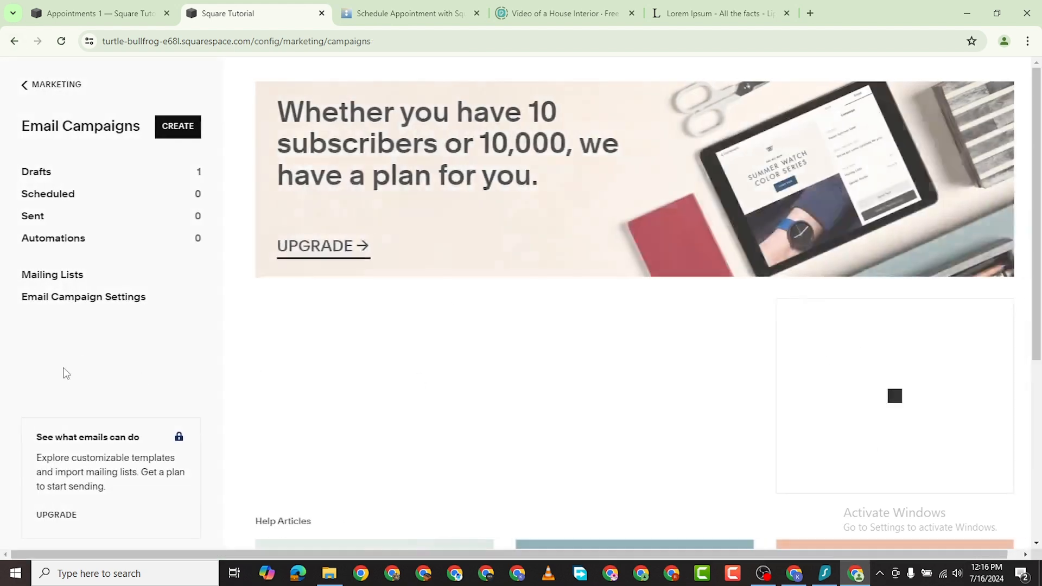
{"action": "scroll", "coordinate": [625, 452], "scroll_direction": "down", "scroll_amount": 2}
{"action": "scroll", "coordinate": [609, 443], "scroll_direction": "down", "scroll_amount": 4}
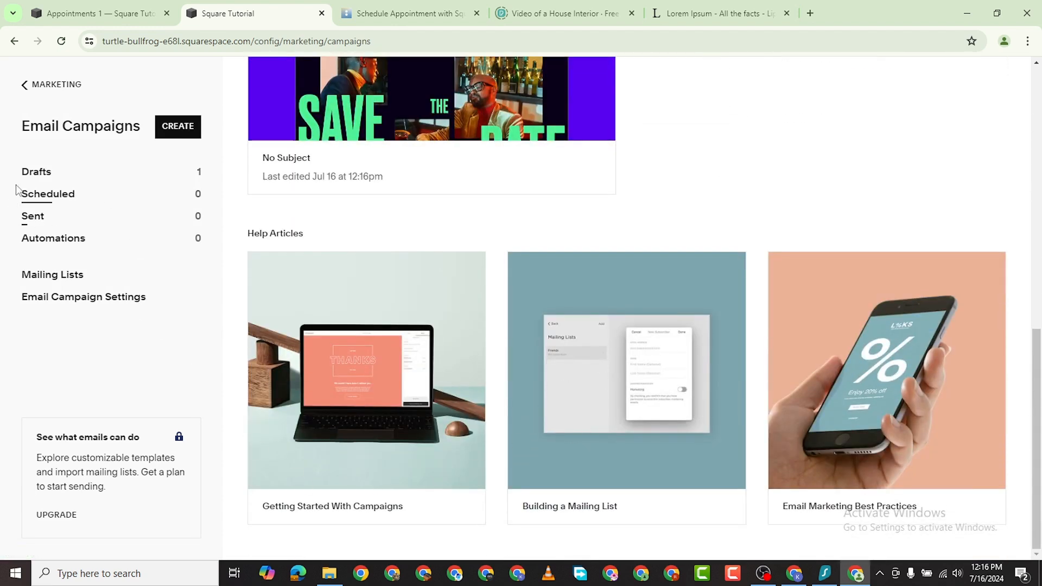
Browse the templates offered for a new Blast campaign, including Start Blank, and return to the Marketing overview
{"action": "left_click", "coordinate": [178, 128]}
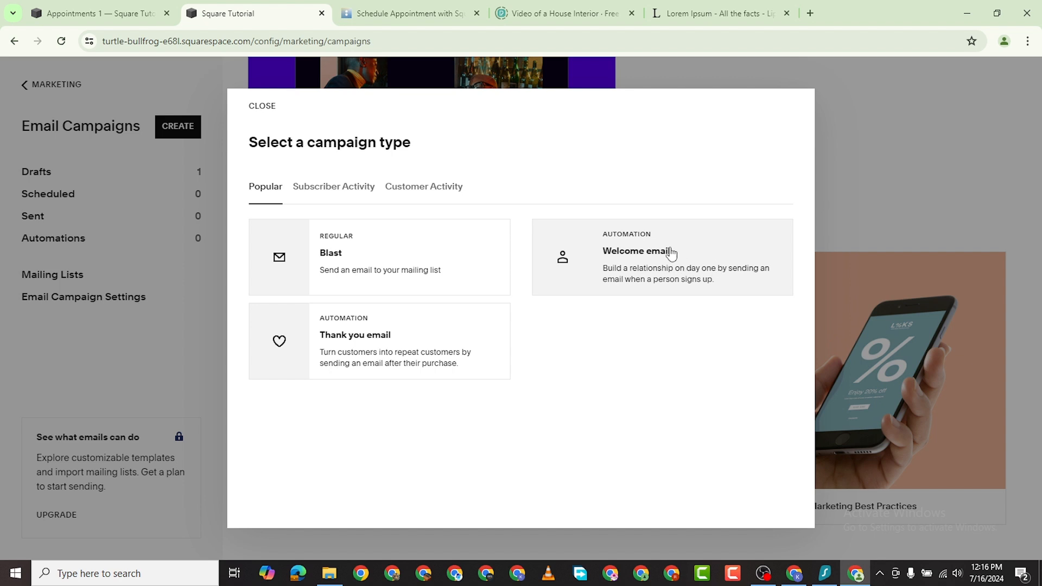
{"action": "left_click", "coordinate": [406, 263]}
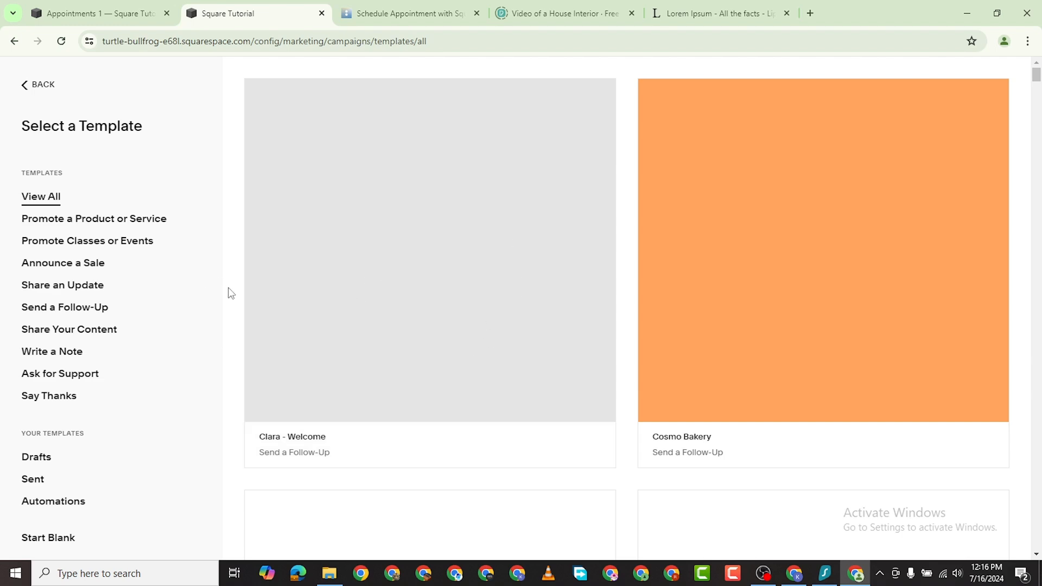
{"action": "scroll", "coordinate": [274, 323], "scroll_direction": "down", "scroll_amount": 3}
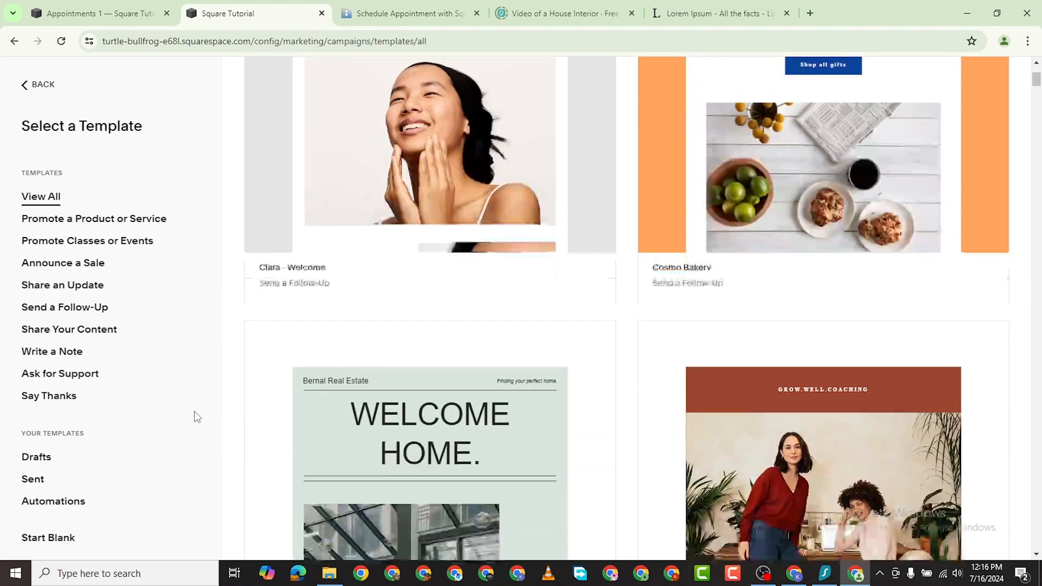
{"action": "left_click", "coordinate": [57, 540]}
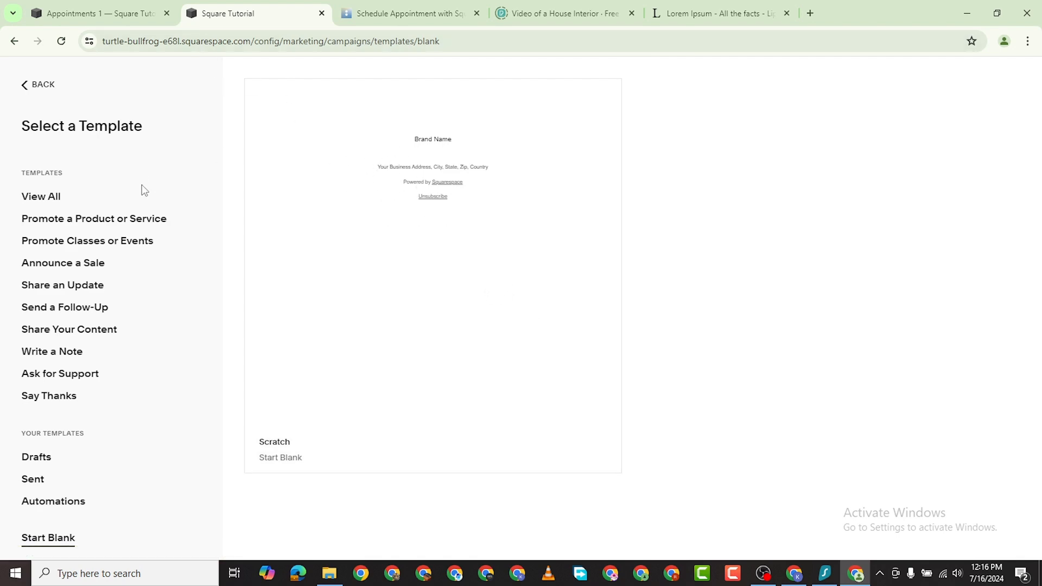
{"action": "left_click", "coordinate": [26, 87]}
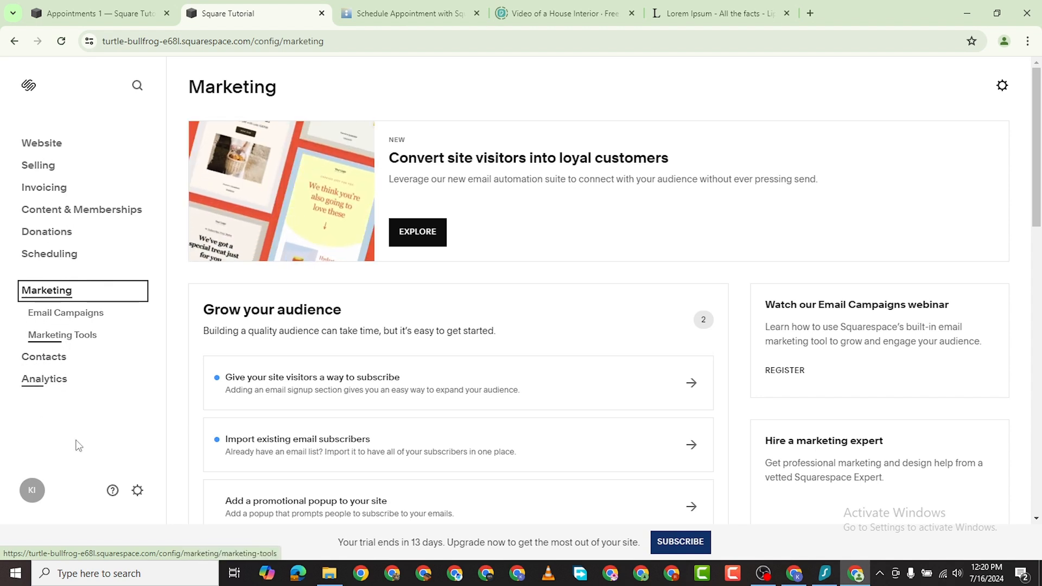
Open the site settings and view the Site Availability and Domains options
{"action": "left_click", "coordinate": [137, 491]}
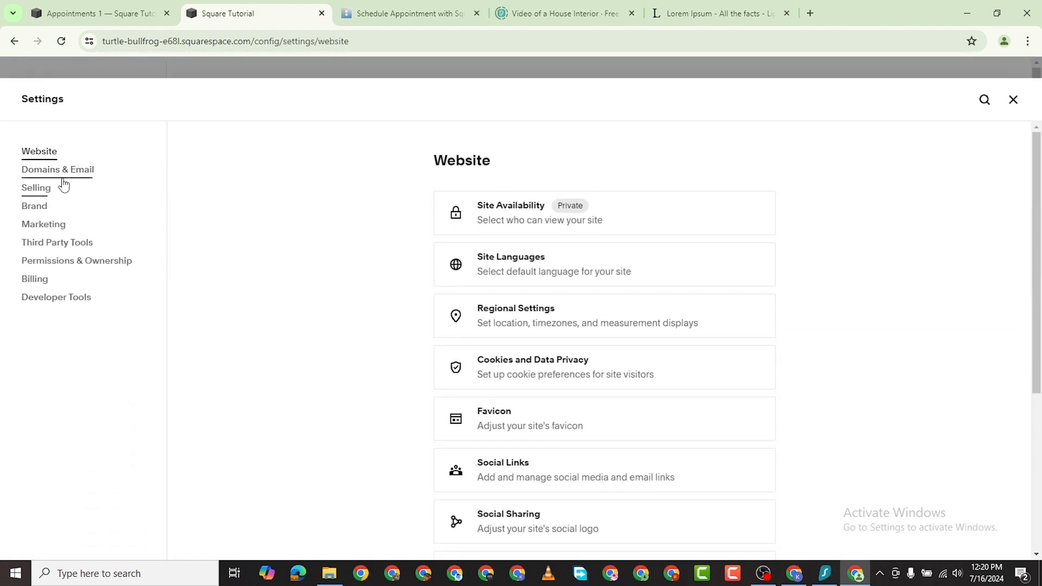
{"action": "left_click", "coordinate": [661, 228]}
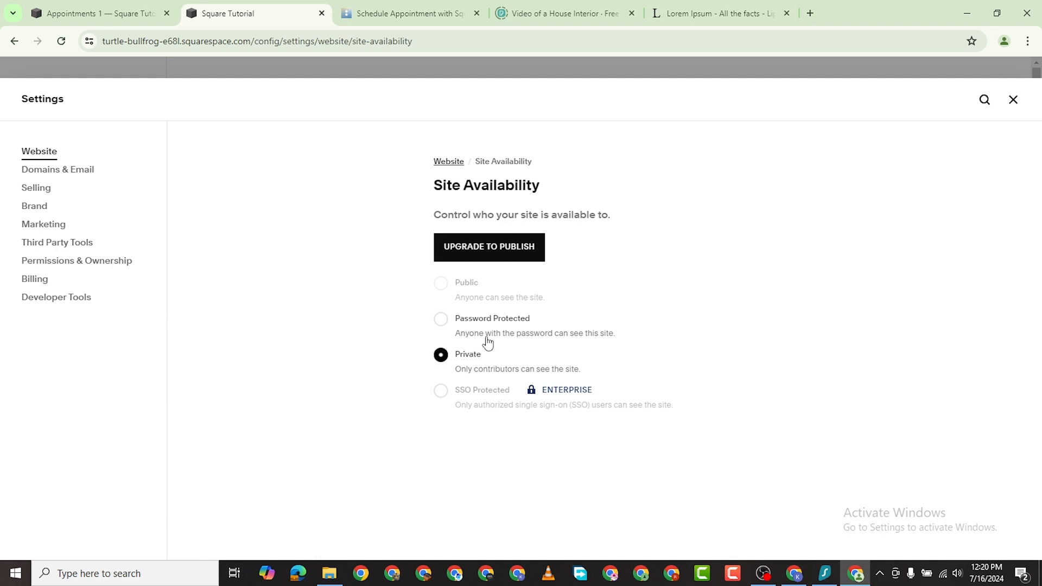
{"action": "left_click", "coordinate": [65, 171]}
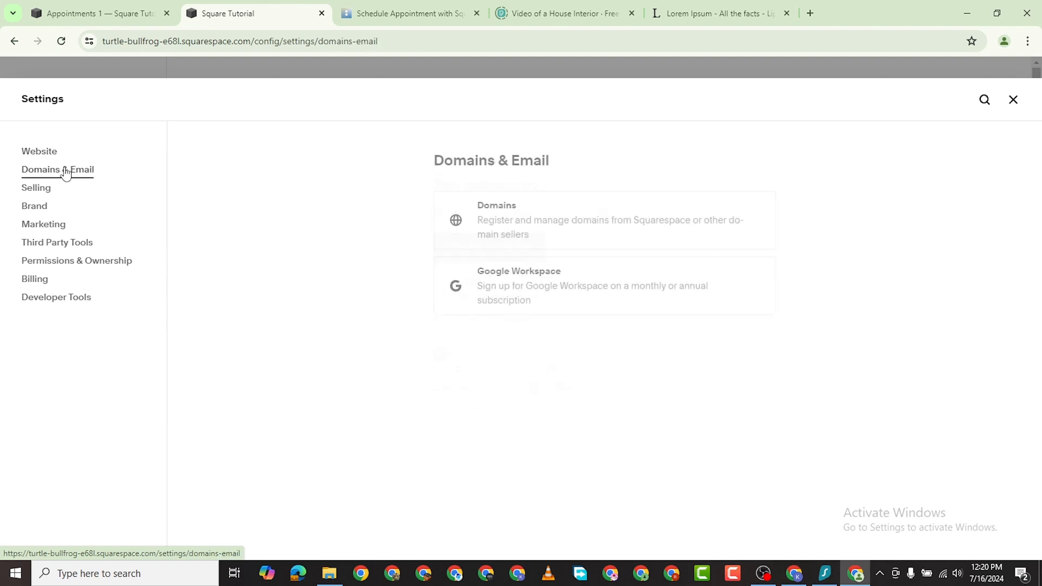
{"action": "left_click", "coordinate": [543, 235]}
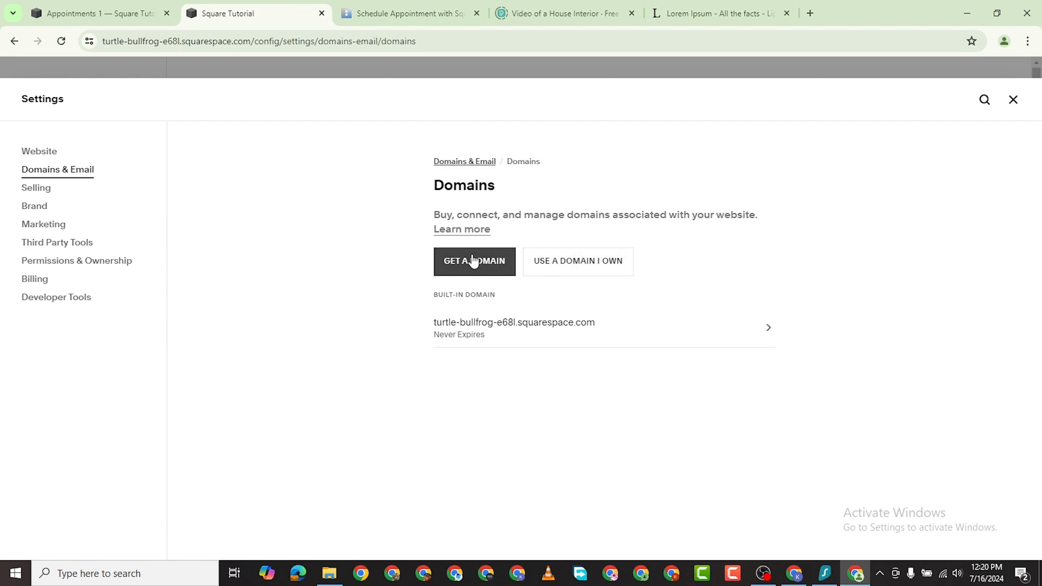
Examine the contact, physical location and business hours fields of the Business Information page in the Selling settings
{"action": "left_click", "coordinate": [38, 188]}
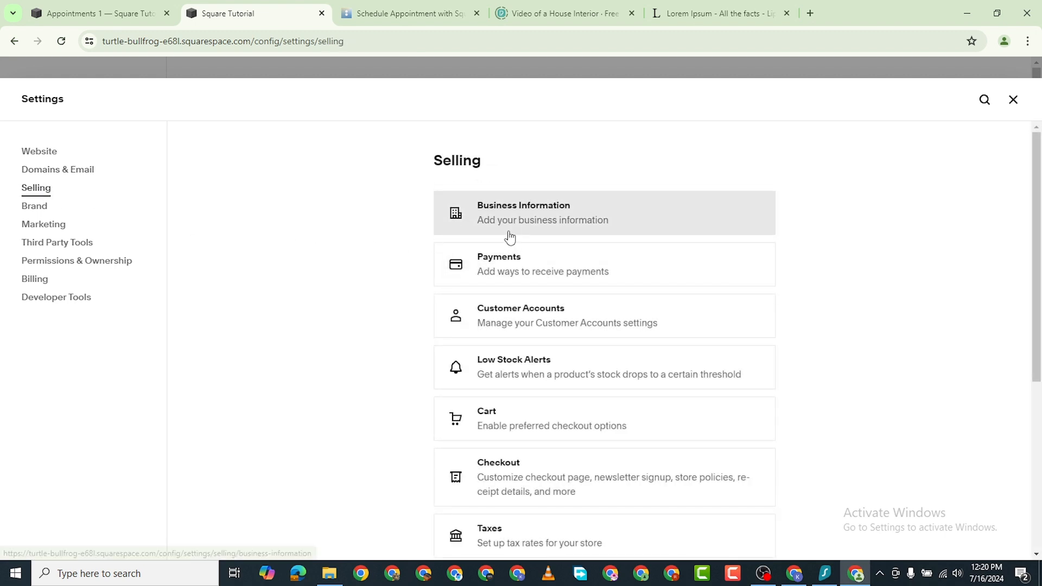
{"action": "left_click", "coordinate": [665, 223]}
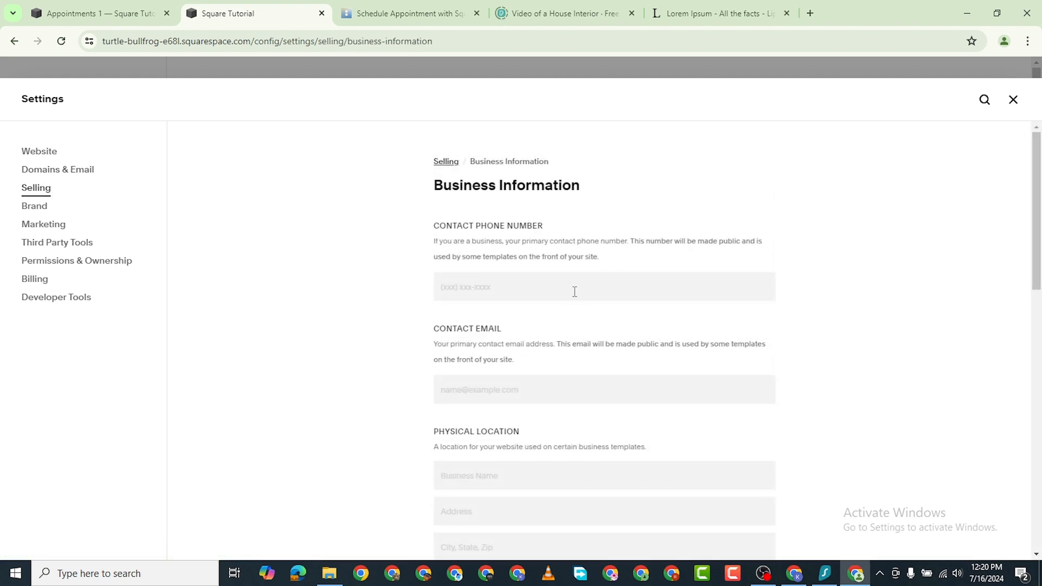
{"action": "scroll", "coordinate": [550, 297], "scroll_direction": "down", "scroll_amount": 1}
{"action": "left_click", "coordinate": [535, 230]}
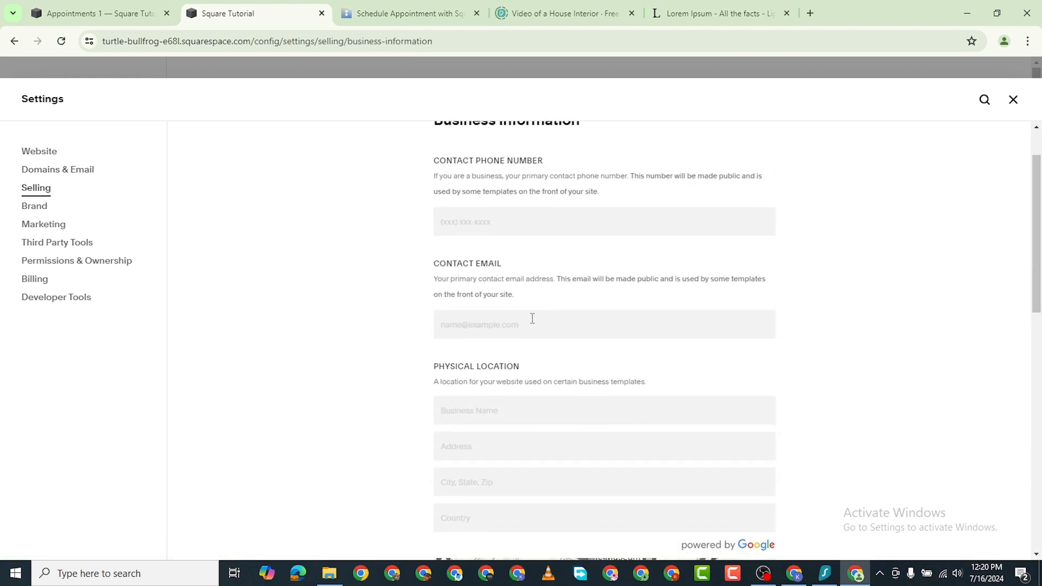
{"action": "scroll", "coordinate": [536, 324], "scroll_direction": "down", "scroll_amount": 2}
{"action": "scroll", "coordinate": [516, 269], "scroll_direction": "down", "scroll_amount": 6}
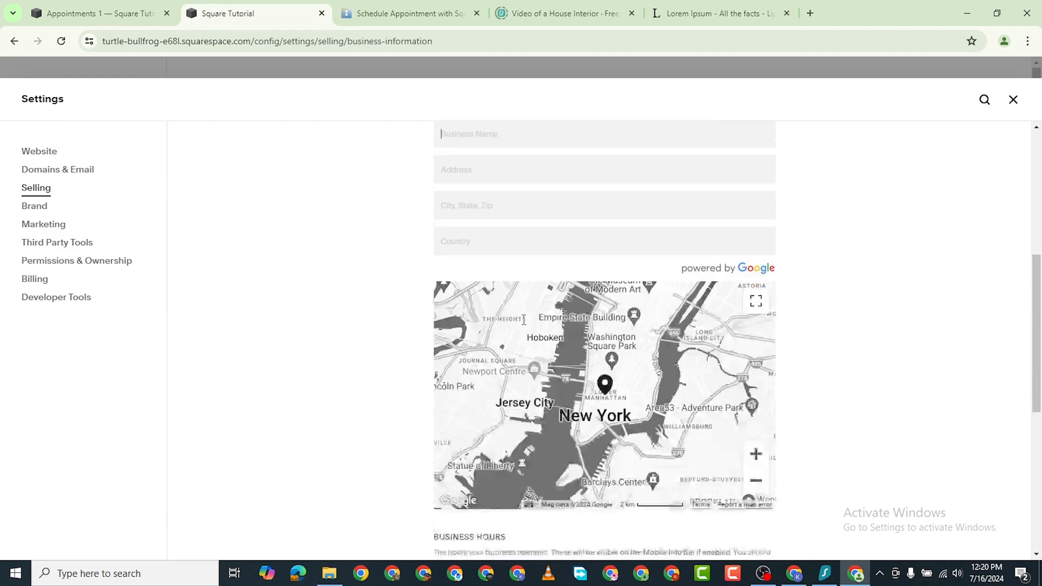
{"action": "scroll", "coordinate": [580, 300], "scroll_direction": "up", "scroll_amount": 4}
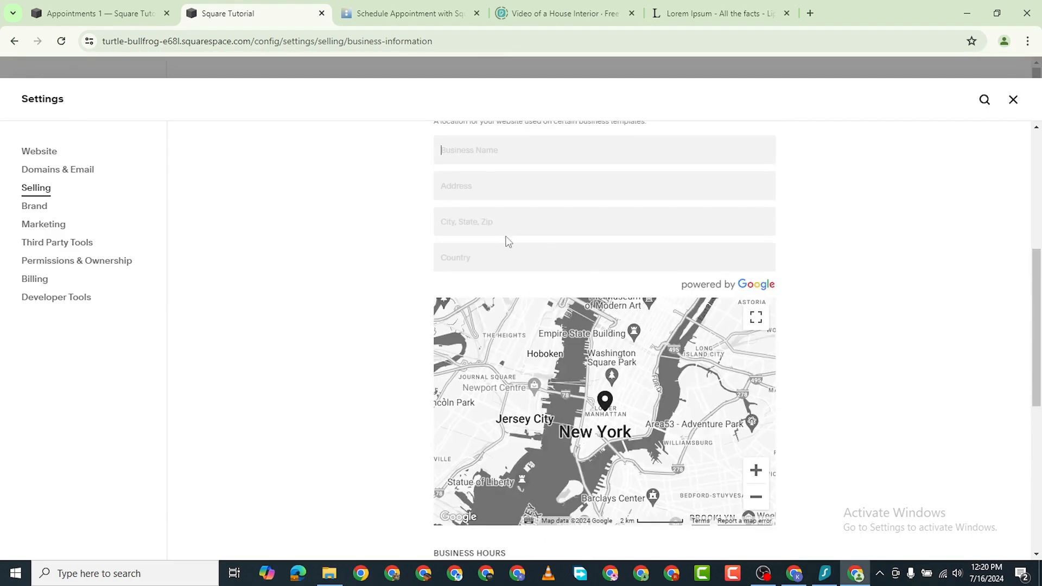
Review the business hours fields and examine the description, personality and preview sections of the Brand Identity settings
{"action": "scroll", "coordinate": [499, 289], "scroll_direction": "down", "scroll_amount": 6}
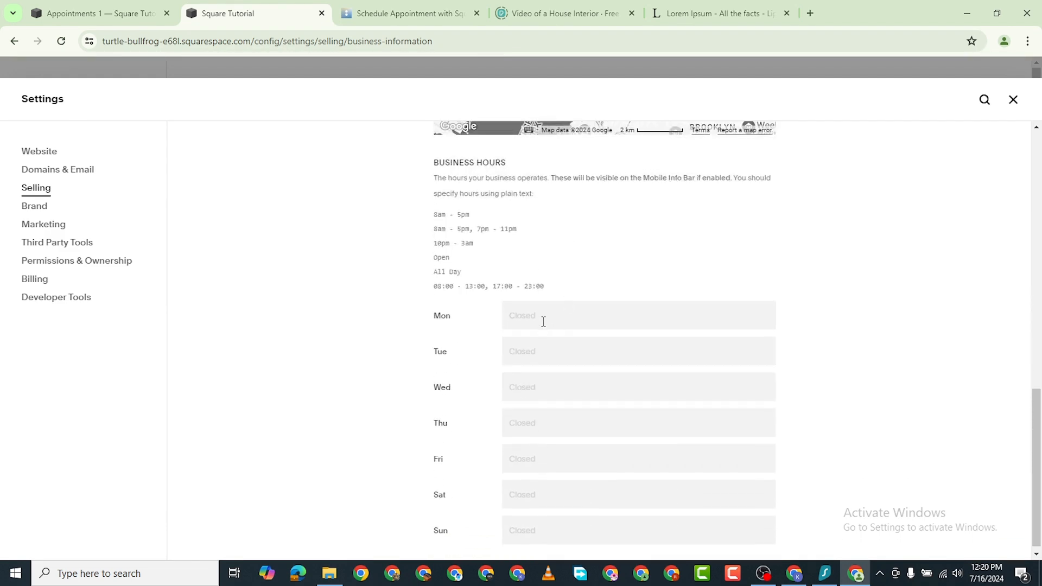
{"action": "scroll", "coordinate": [551, 453], "scroll_direction": "down", "scroll_amount": 1}
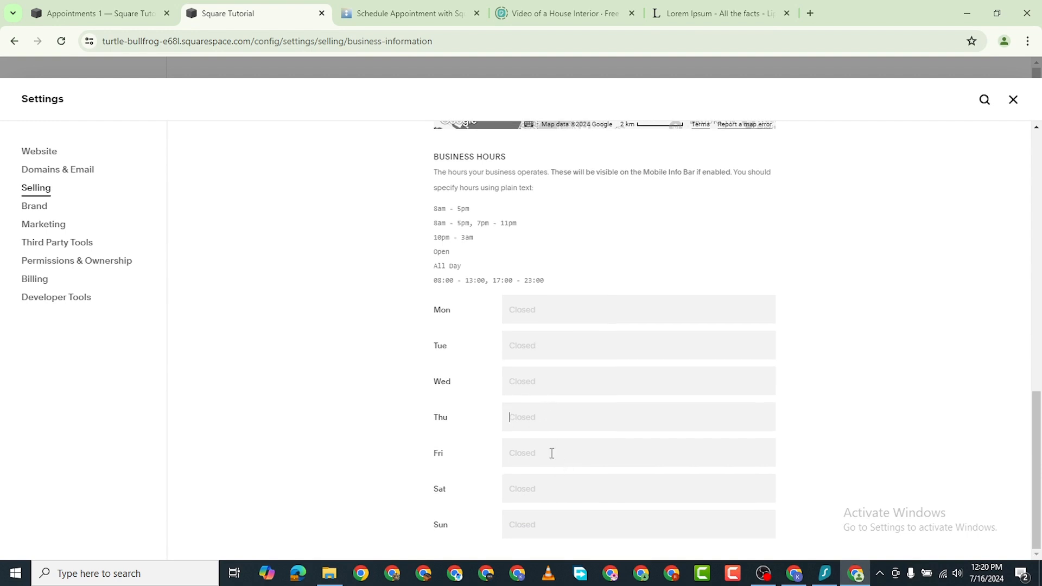
{"action": "left_click", "coordinate": [46, 211]}
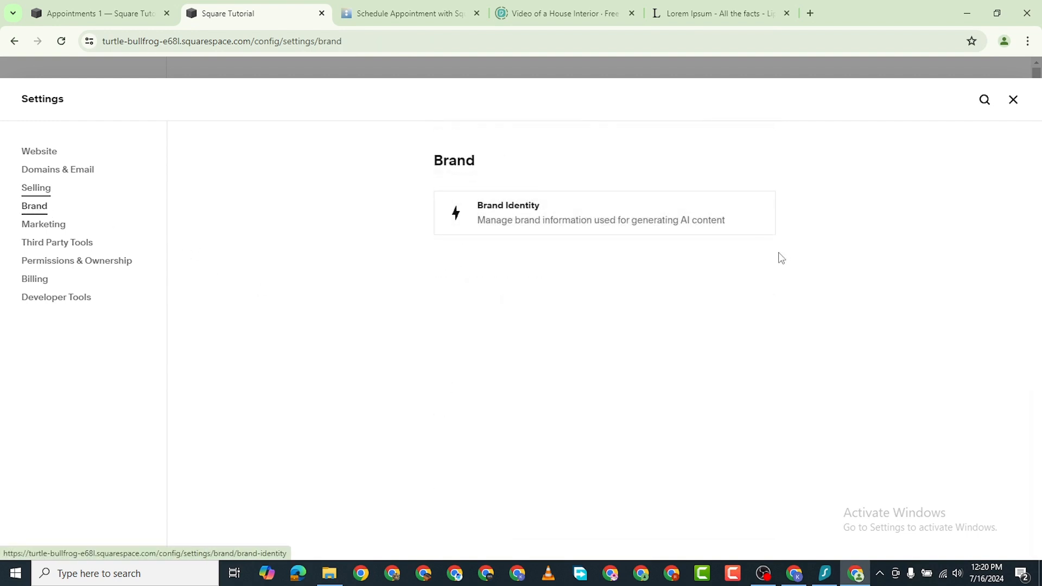
{"action": "left_click", "coordinate": [662, 220]}
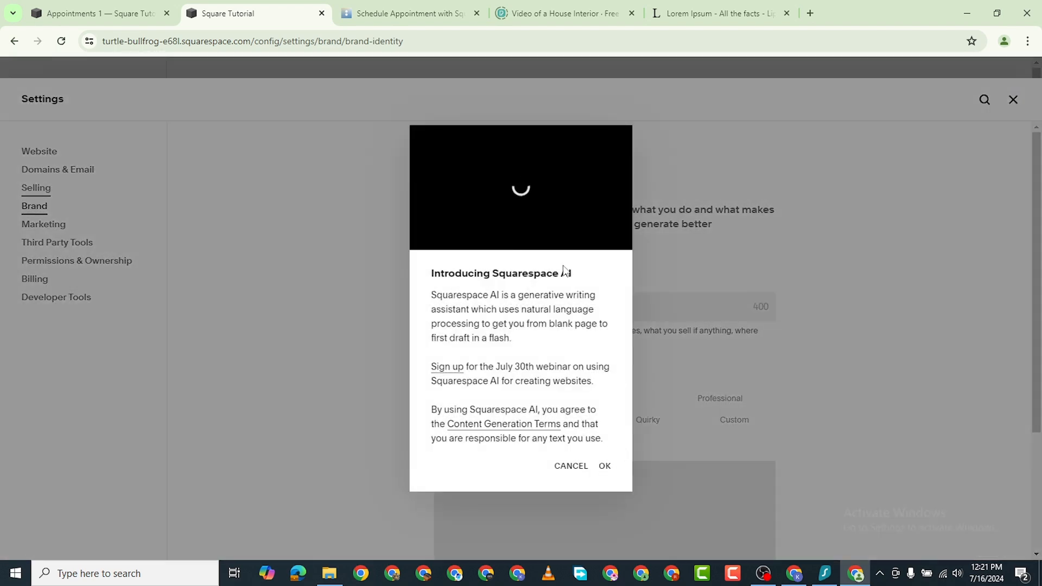
{"action": "left_click", "coordinate": [603, 467]}
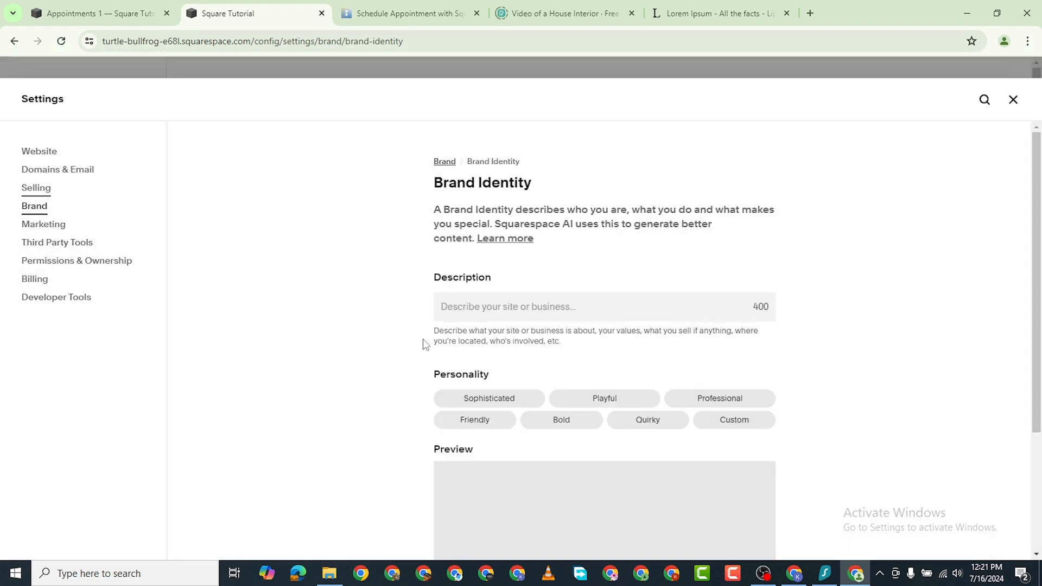
{"action": "scroll", "coordinate": [526, 315], "scroll_direction": "down", "scroll_amount": 3}
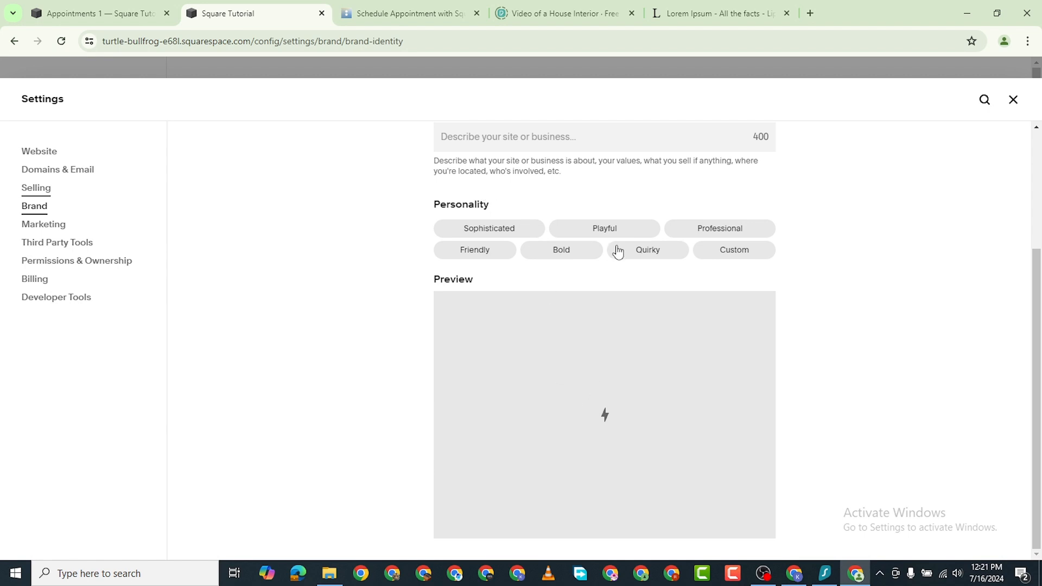
Examine the SEO Appearance page in the Marketing settings, including Google Search Keywords and the SEO site description field
{"action": "left_click", "coordinate": [30, 224]}
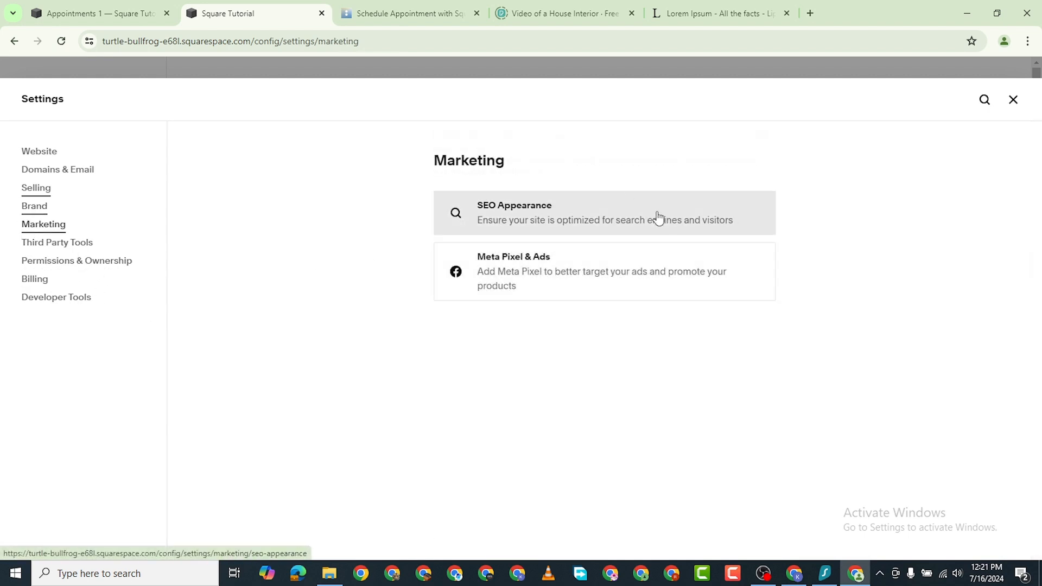
{"action": "left_click", "coordinate": [658, 217]}
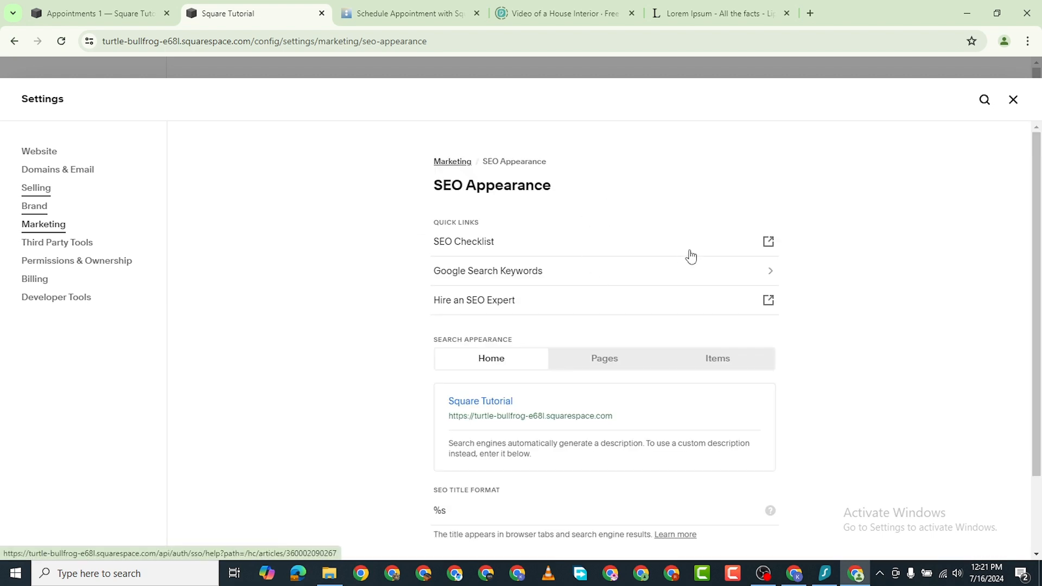
{"action": "left_click", "coordinate": [768, 271]}
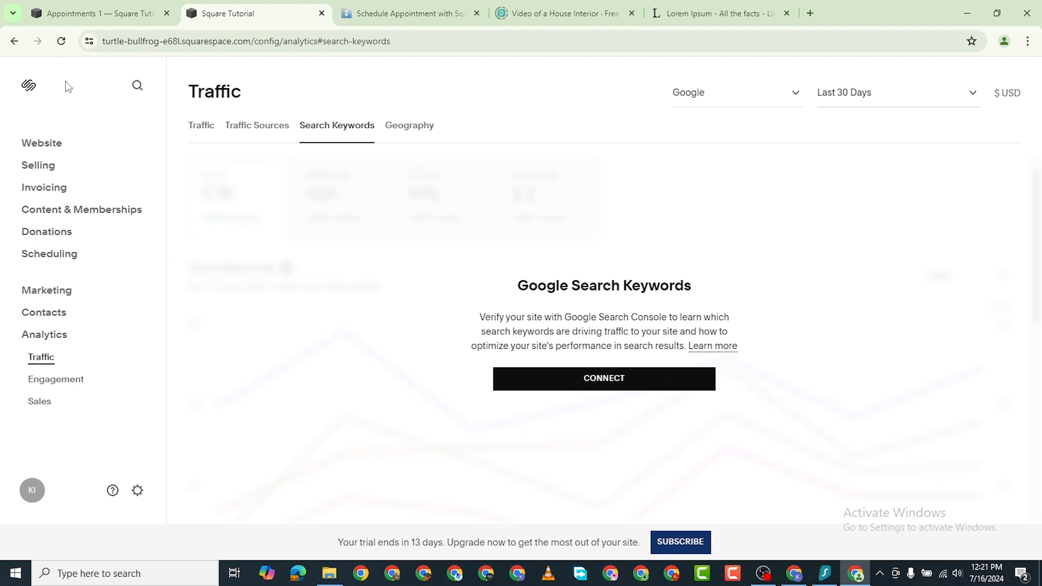
{"action": "left_click", "coordinate": [14, 41]}
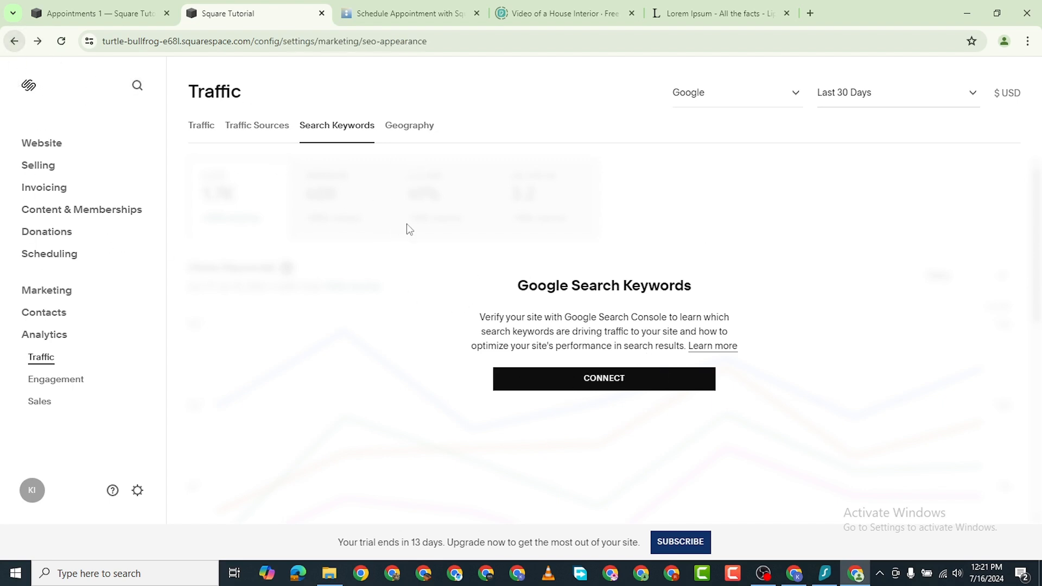
{"action": "scroll", "coordinate": [542, 287], "scroll_direction": "down", "scroll_amount": 1}
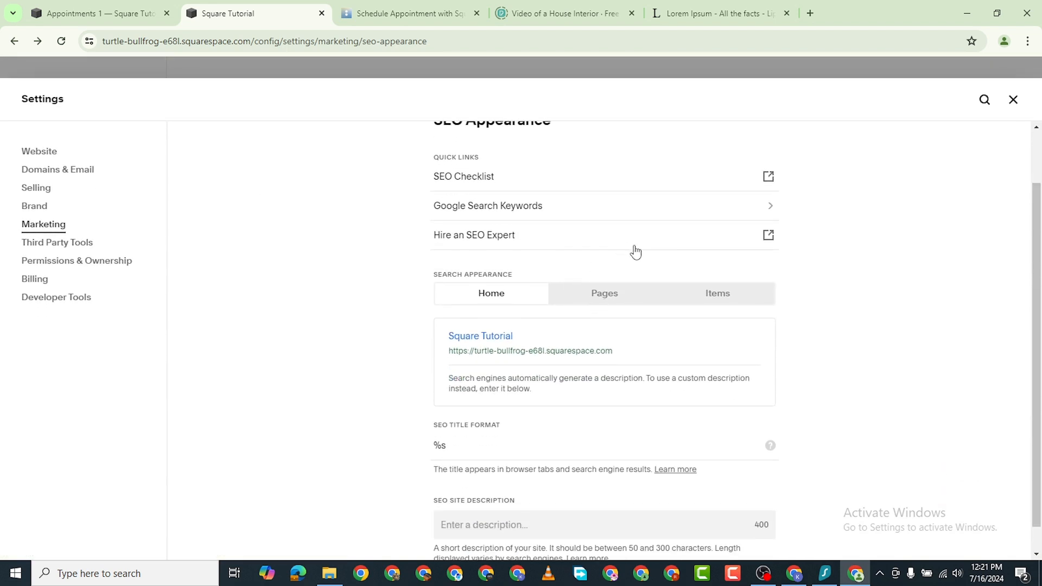
{"action": "scroll", "coordinate": [562, 378], "scroll_direction": "down", "scroll_amount": 1}
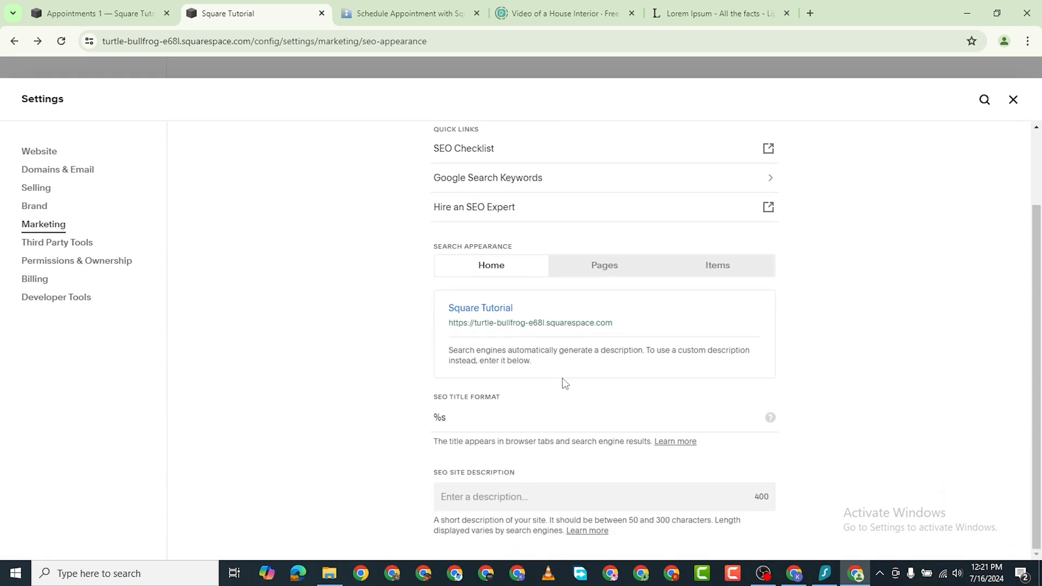
{"action": "left_click", "coordinate": [556, 492]}
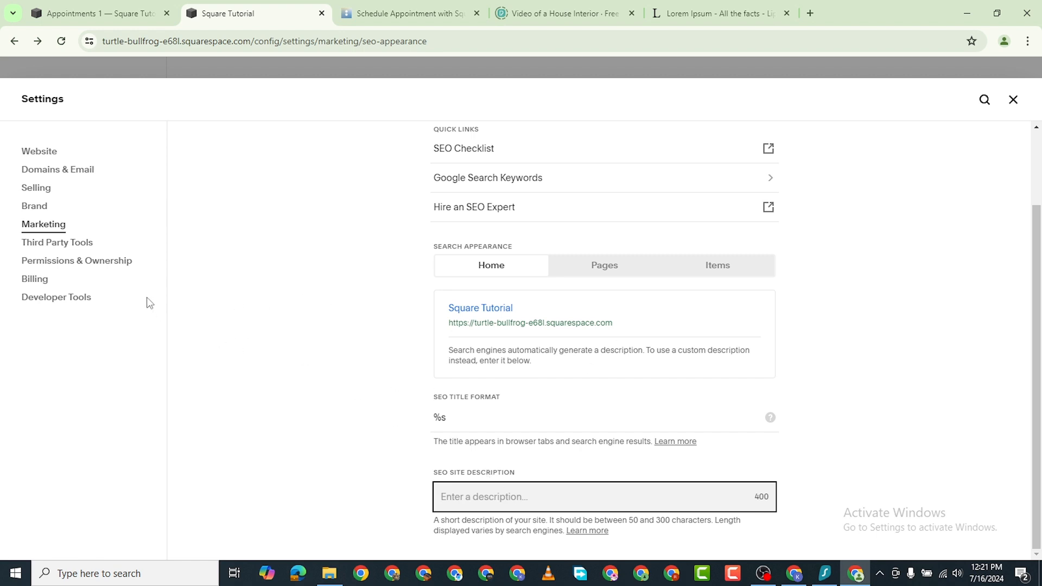
View the social services offered for connection under Connected Accounts in the Third Party Tools settings
{"action": "left_click", "coordinate": [70, 243]}
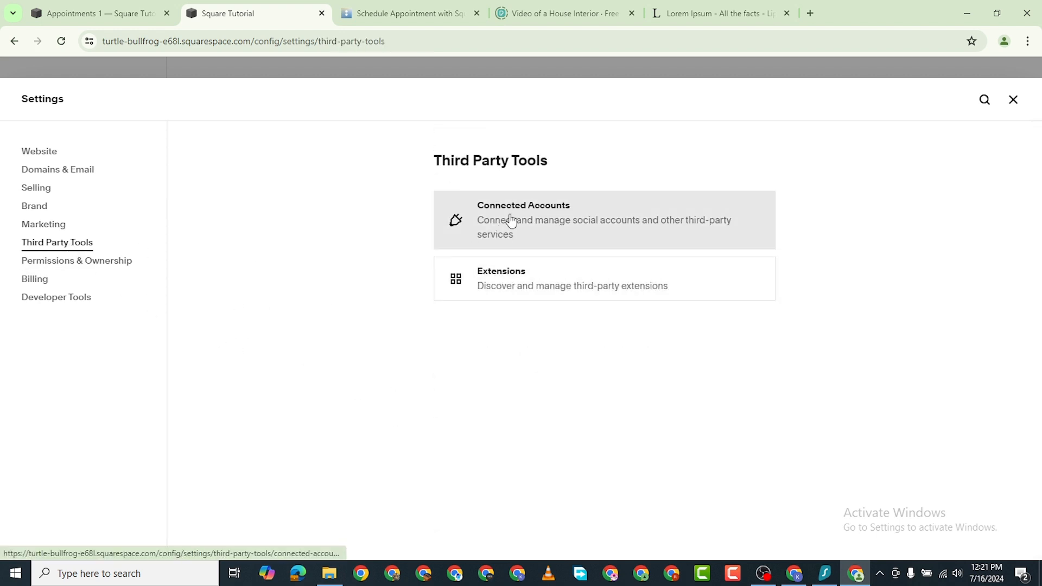
{"action": "left_click", "coordinate": [620, 237]}
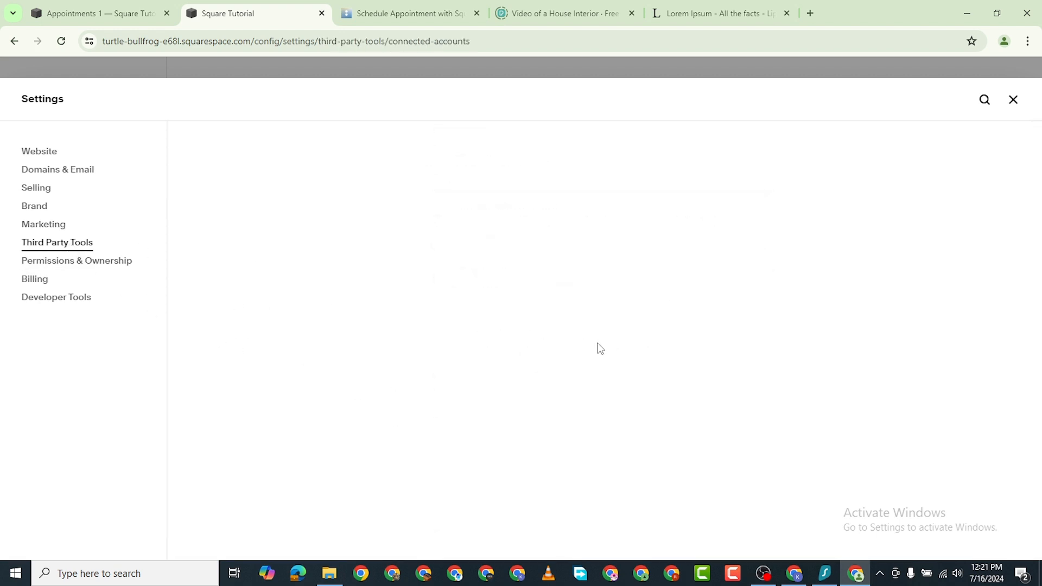
{"action": "left_click", "coordinate": [502, 273]}
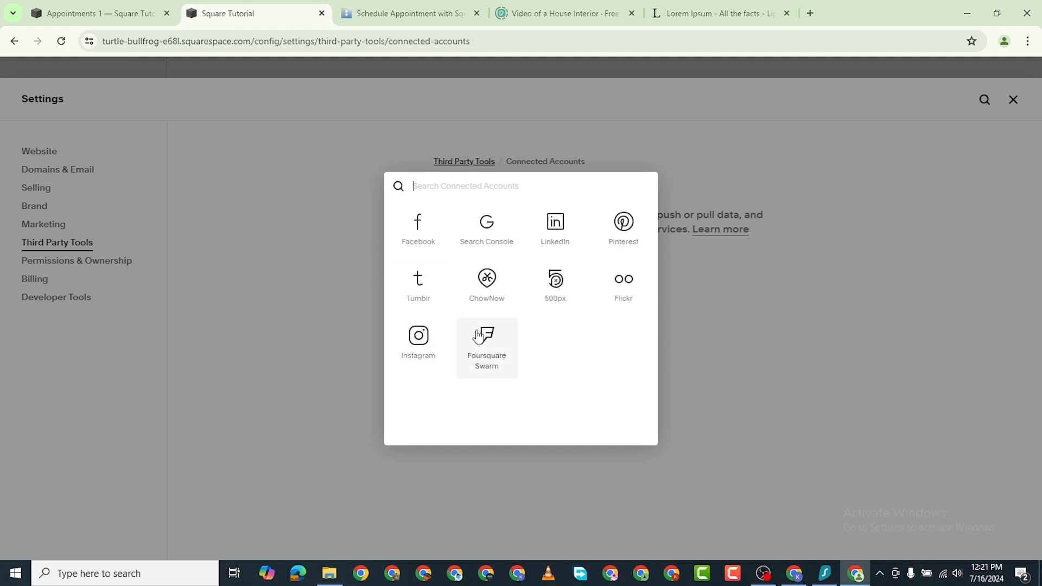
{"action": "left_click", "coordinate": [331, 144]}
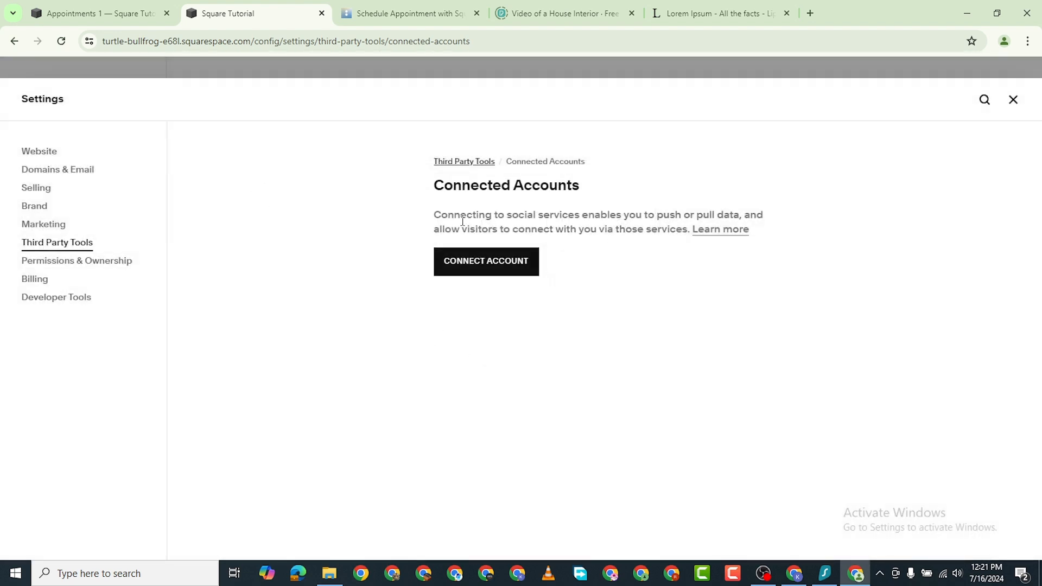
Open the Invite Contributor form in the Permissions settings and look through its contact fields and available roles
{"action": "left_click", "coordinate": [83, 262]}
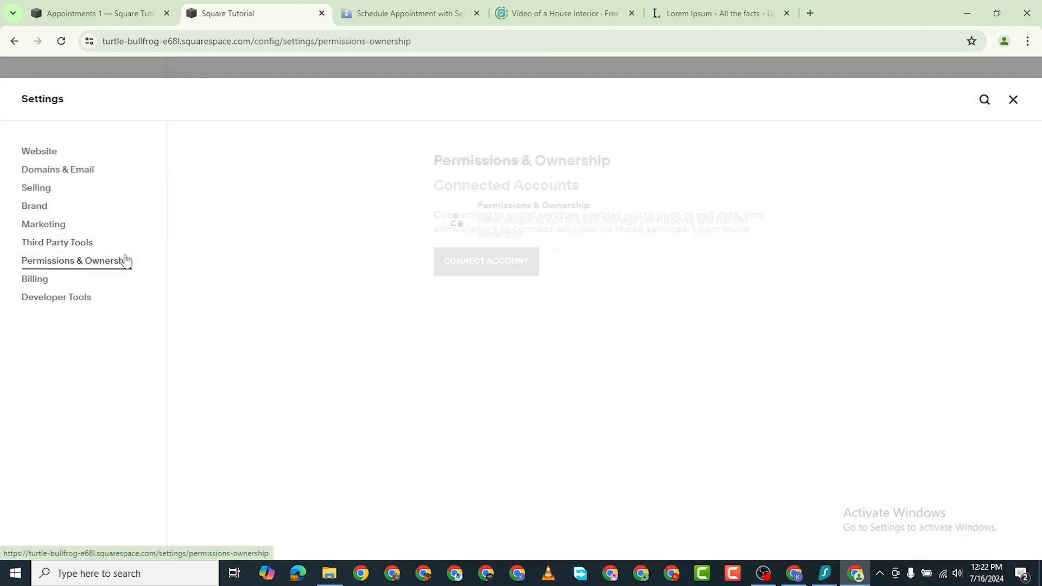
{"action": "left_click", "coordinate": [578, 235]}
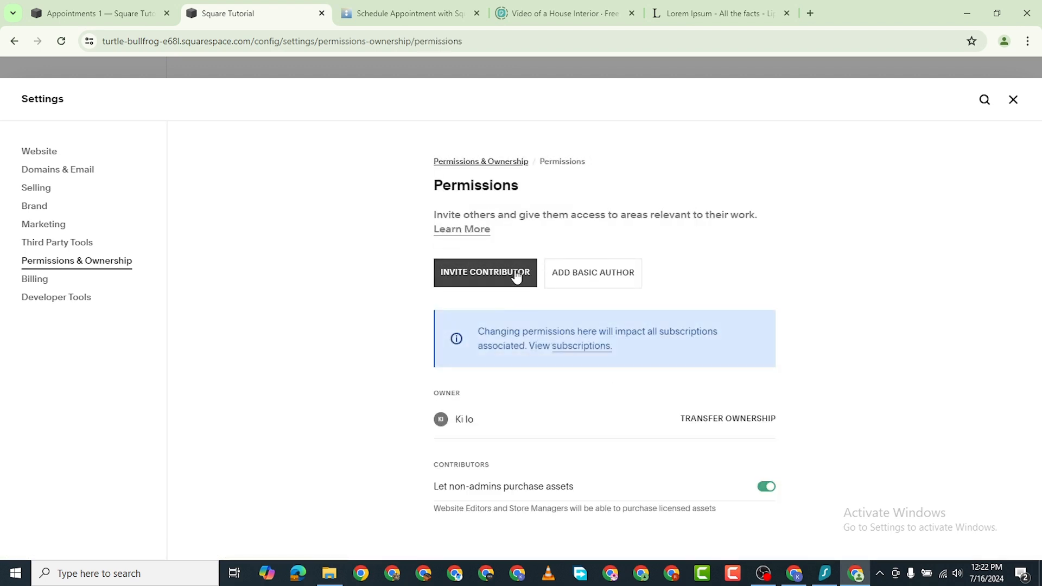
{"action": "left_click", "coordinate": [489, 279]}
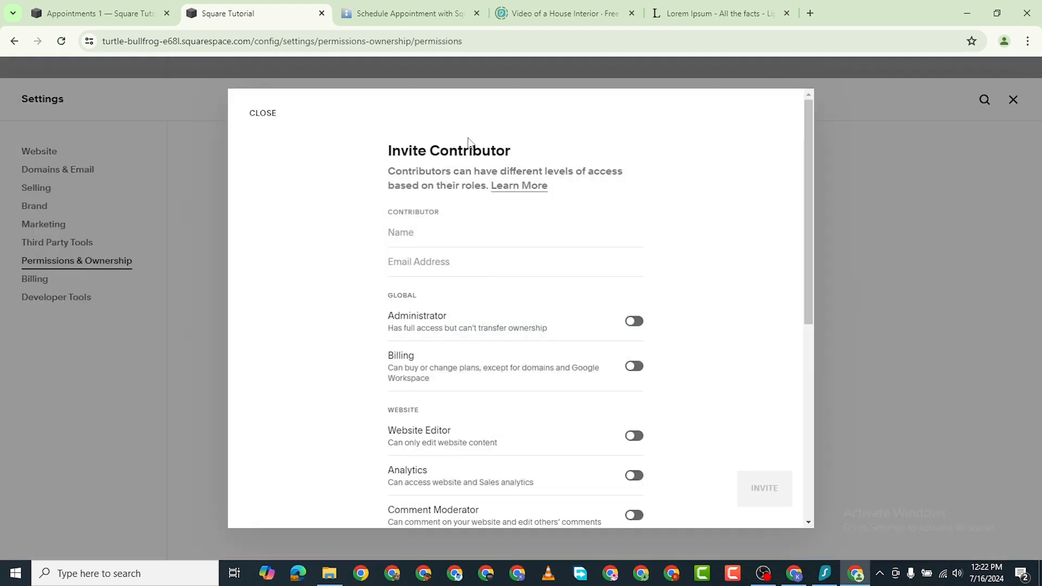
{"action": "scroll", "coordinate": [615, 333], "scroll_direction": "down", "scroll_amount": 7}
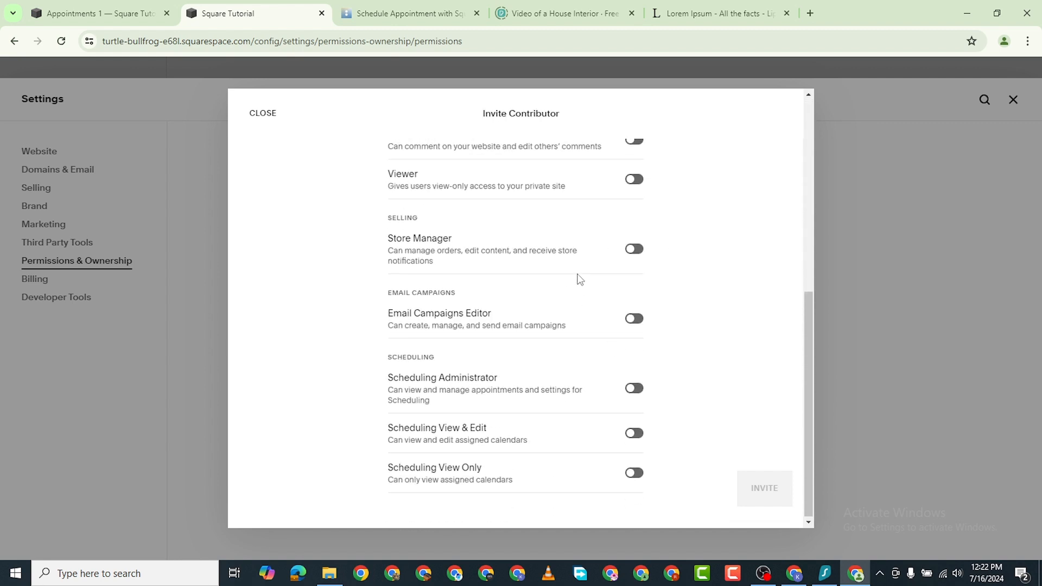
{"action": "scroll", "coordinate": [577, 278], "scroll_direction": "up", "scroll_amount": 5}
{"action": "scroll", "coordinate": [579, 279], "scroll_direction": "up", "scroll_amount": 2}
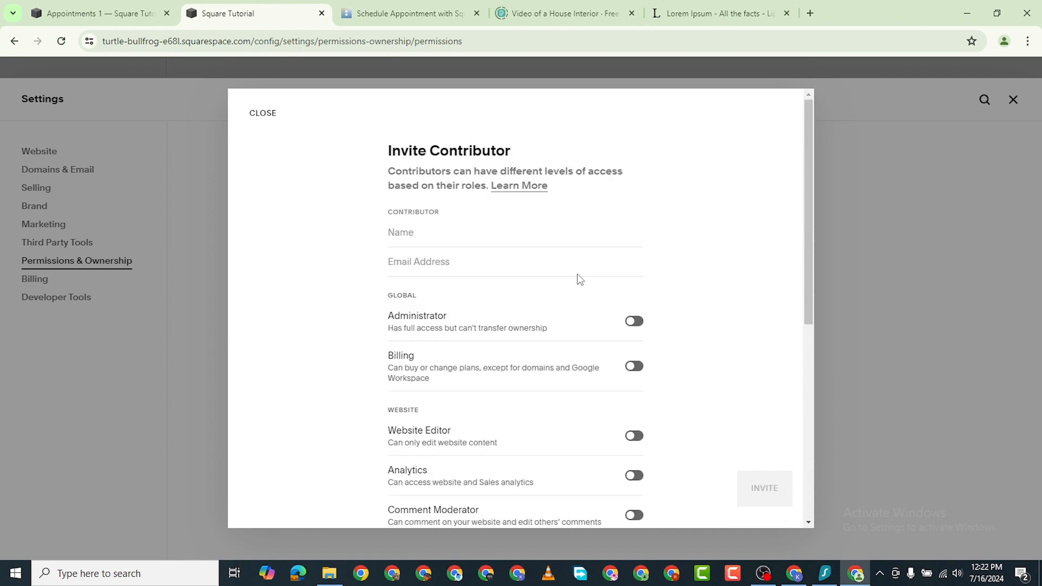
{"action": "left_click", "coordinate": [445, 262]}
{"action": "left_click", "coordinate": [436, 262]}
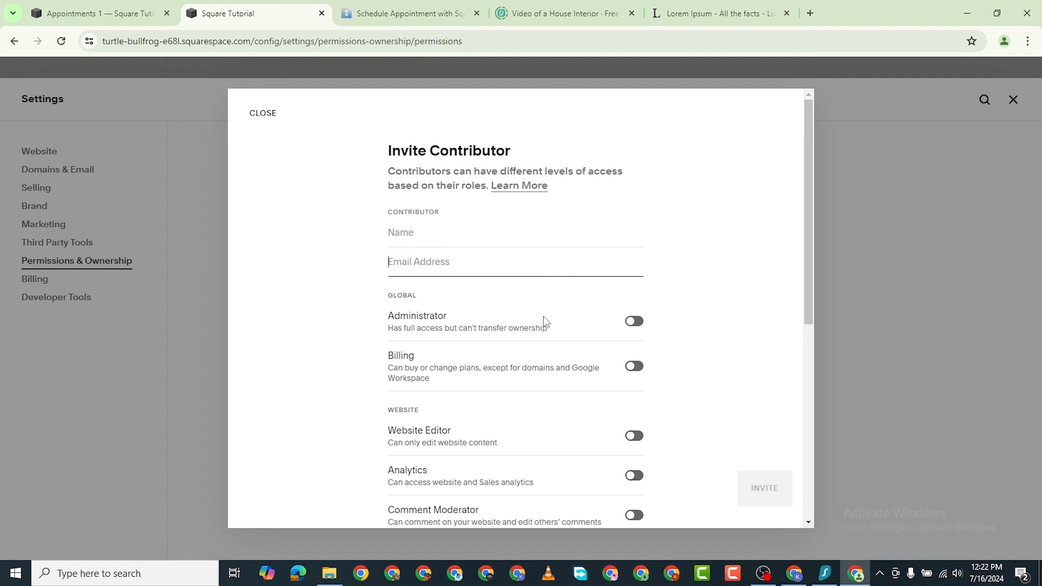
Try the Administrator and Website Editor roles for the contributor, switching each one on and off again
{"action": "left_click", "coordinate": [635, 328]}
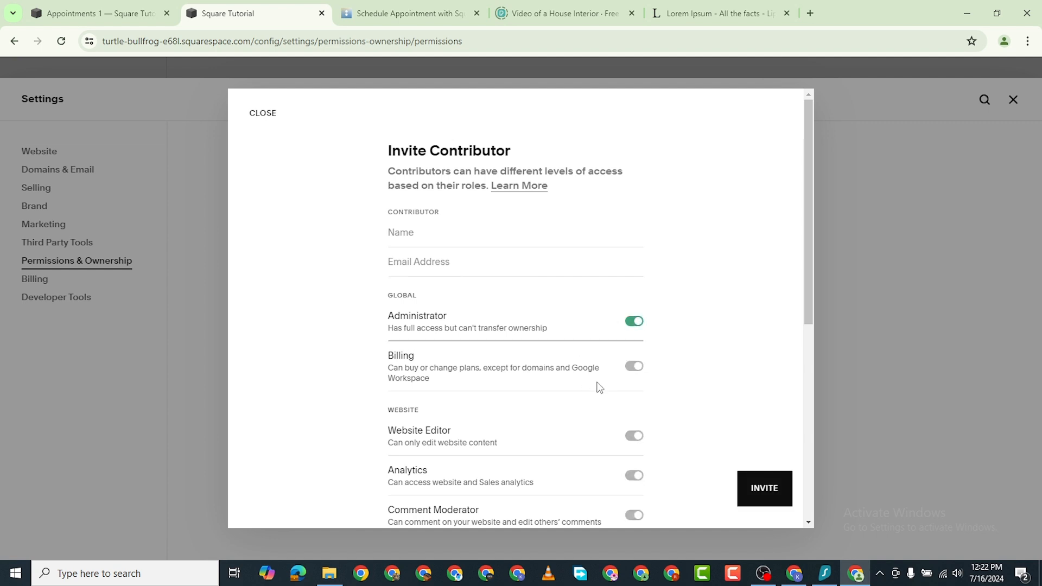
{"action": "scroll", "coordinate": [599, 386], "scroll_direction": "down", "scroll_amount": 4}
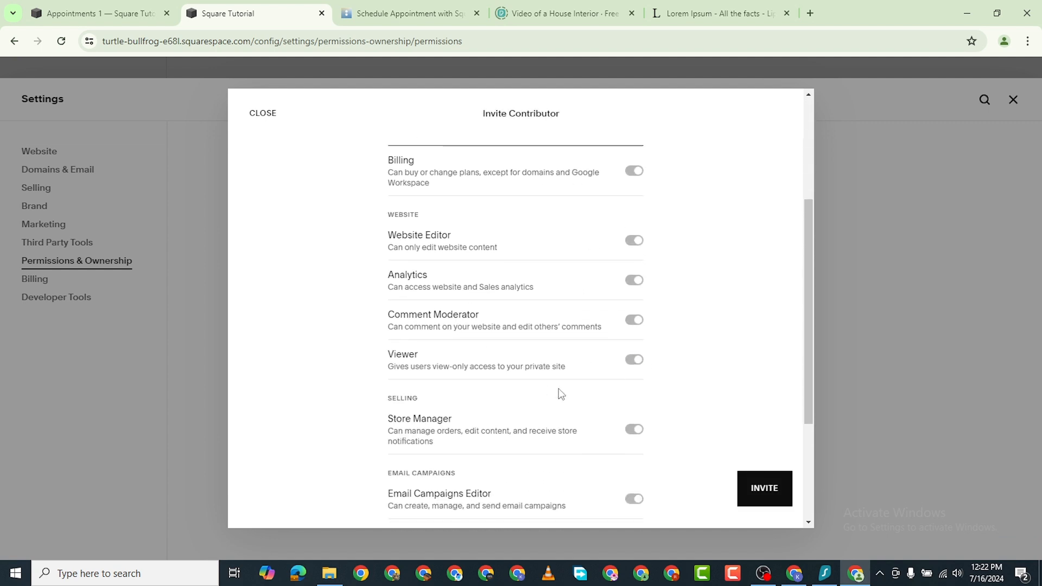
{"action": "scroll", "coordinate": [561, 395], "scroll_direction": "up", "scroll_amount": 4}
{"action": "left_click", "coordinate": [634, 325]}
{"action": "scroll", "coordinate": [510, 411], "scroll_direction": "down", "scroll_amount": 2}
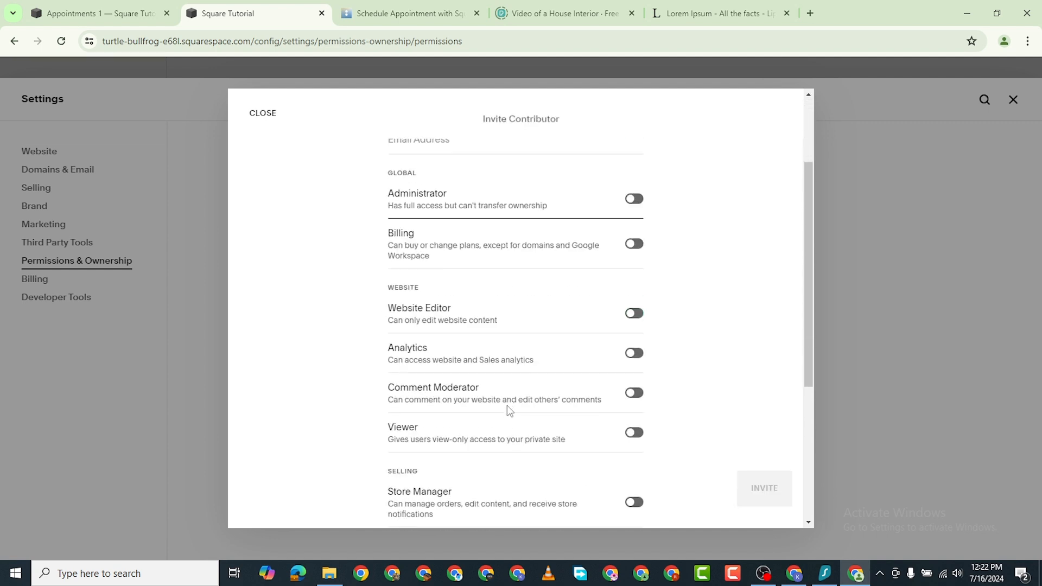
{"action": "left_click", "coordinate": [638, 307]}
{"action": "left_click", "coordinate": [634, 307]}
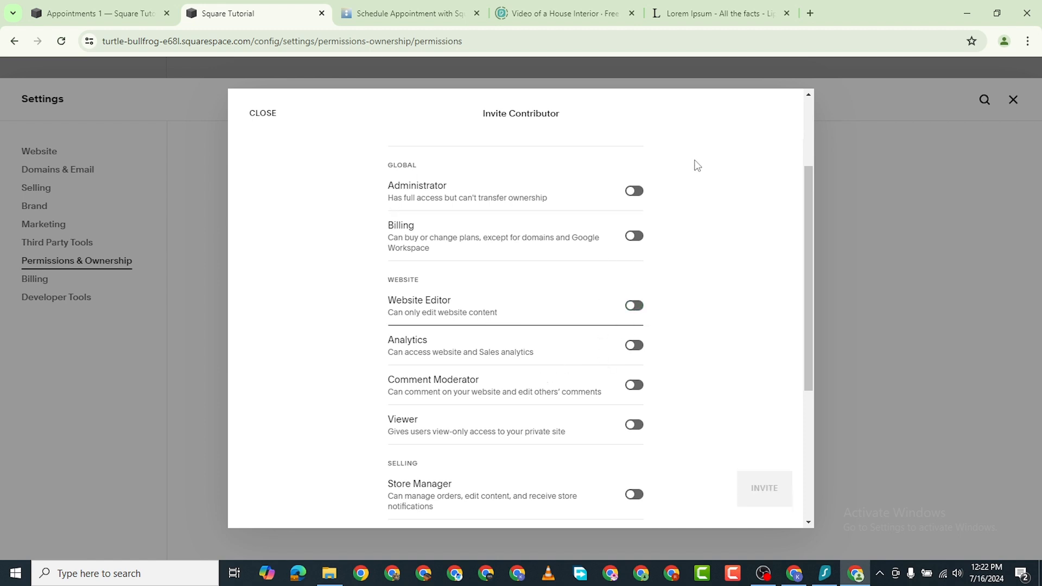
Try the Analytics, Comment Moderator and Viewer roles for the contributor, switching each one on and off again
{"action": "scroll", "coordinate": [600, 369], "scroll_direction": "down", "scroll_amount": 2}
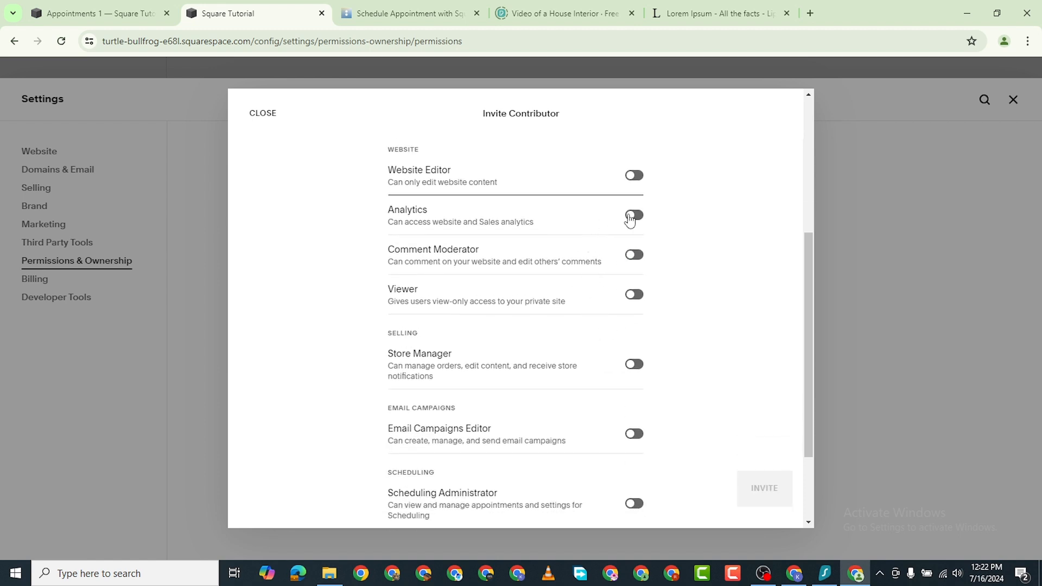
{"action": "left_click", "coordinate": [630, 216]}
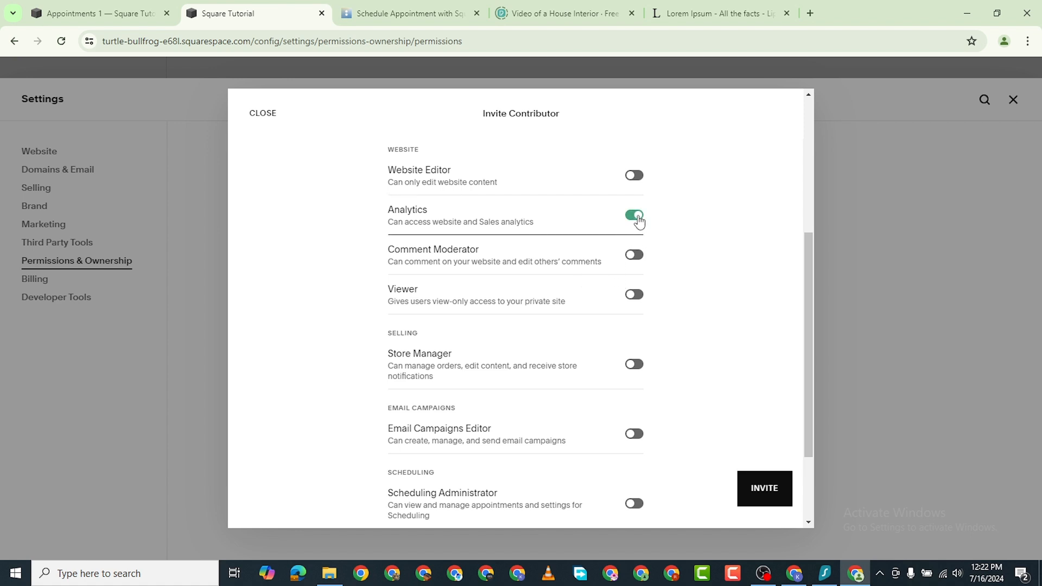
{"action": "left_click", "coordinate": [638, 219]}
{"action": "left_click", "coordinate": [633, 255]}
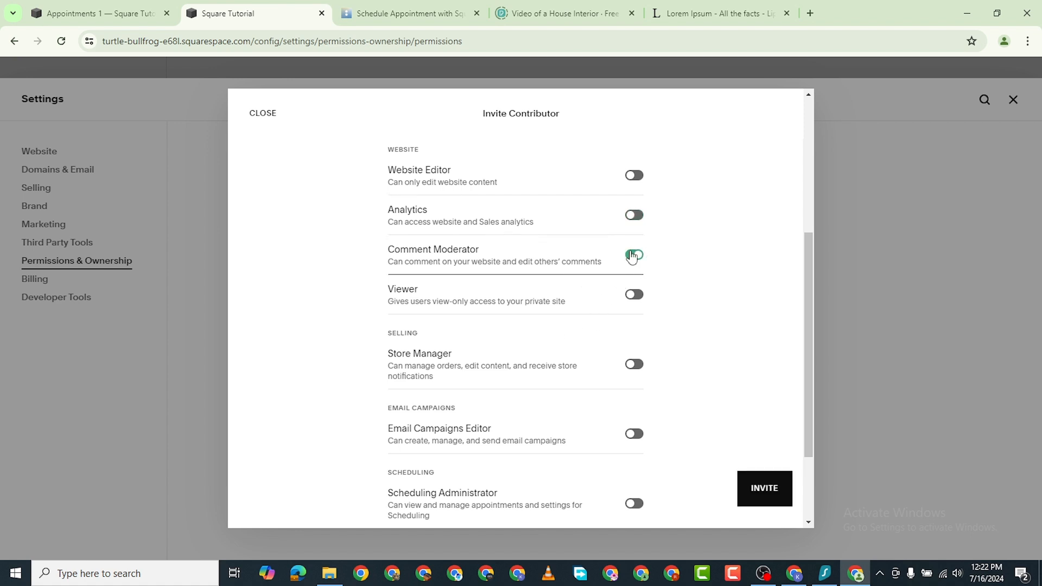
{"action": "left_click", "coordinate": [633, 256]}
{"action": "left_click", "coordinate": [638, 296]}
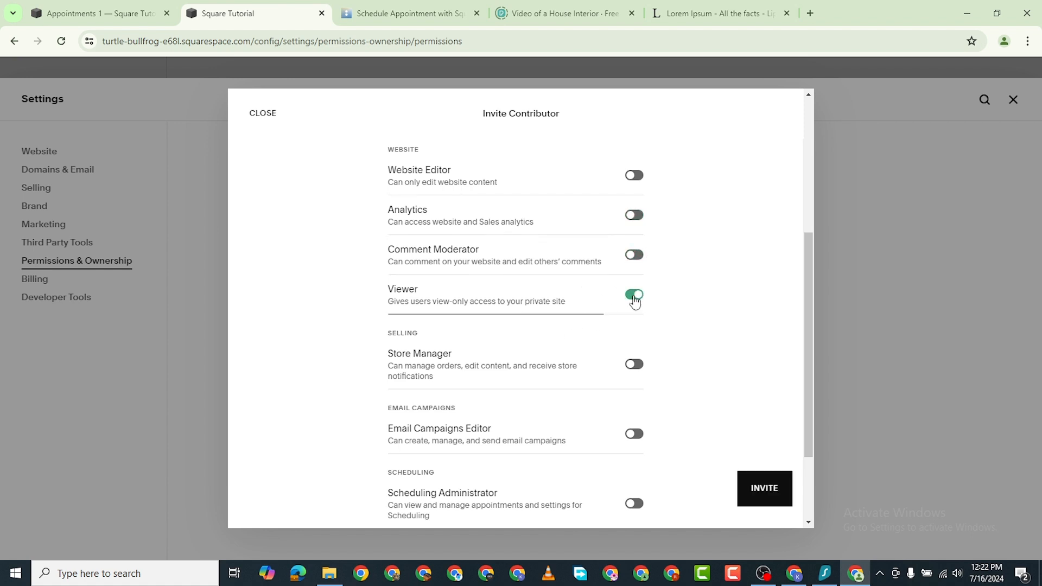
{"action": "left_click", "coordinate": [637, 298]}
Try the Store Manager and Email Campaigns Editor roles for the contributor, switching both off again, and view the scheduling roles
{"action": "left_click", "coordinate": [639, 363]}
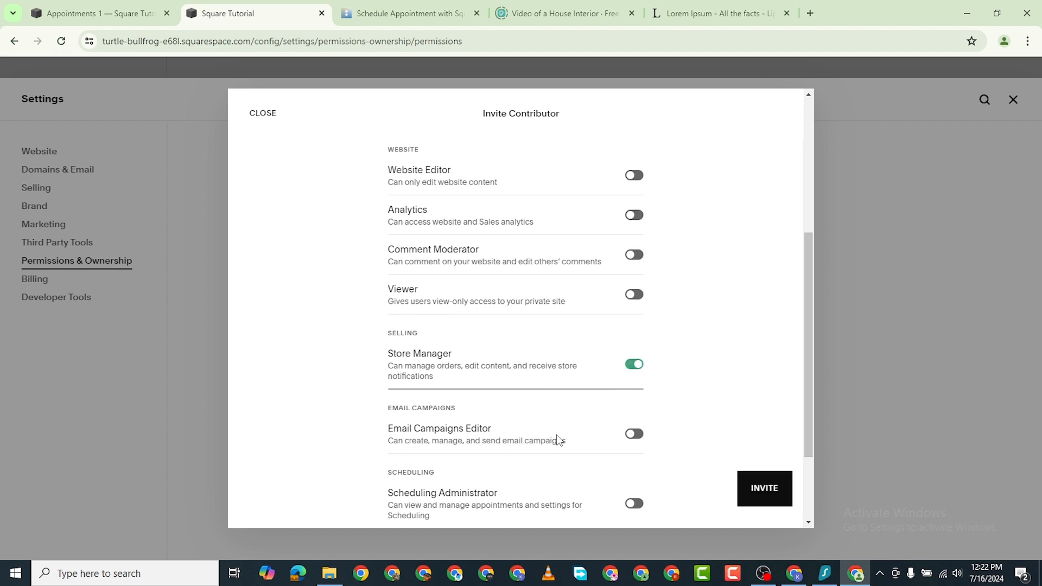
{"action": "scroll", "coordinate": [558, 440], "scroll_direction": "down", "scroll_amount": 2}
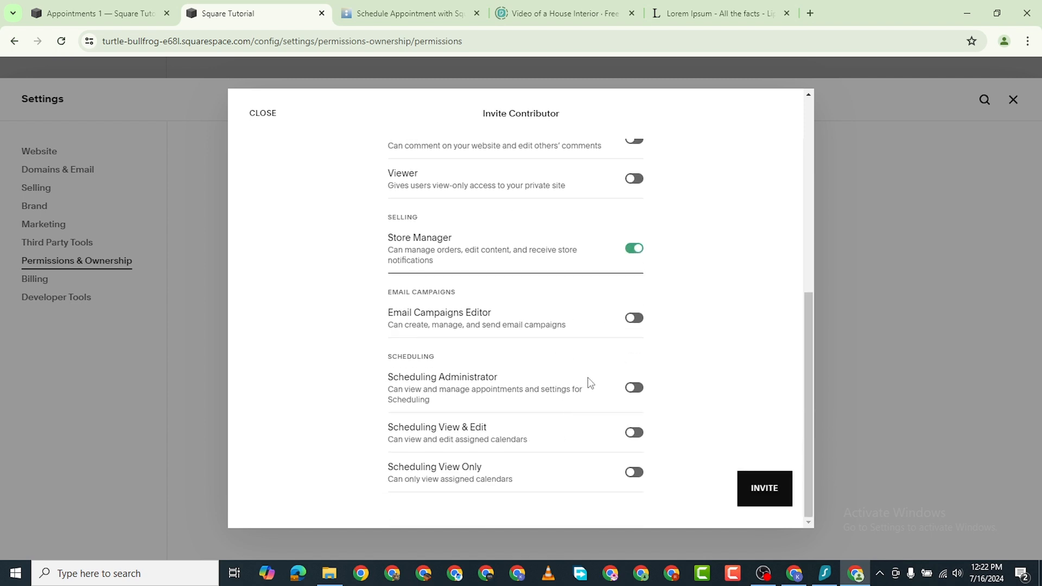
{"action": "left_click", "coordinate": [634, 319]}
{"action": "left_click", "coordinate": [634, 319]}
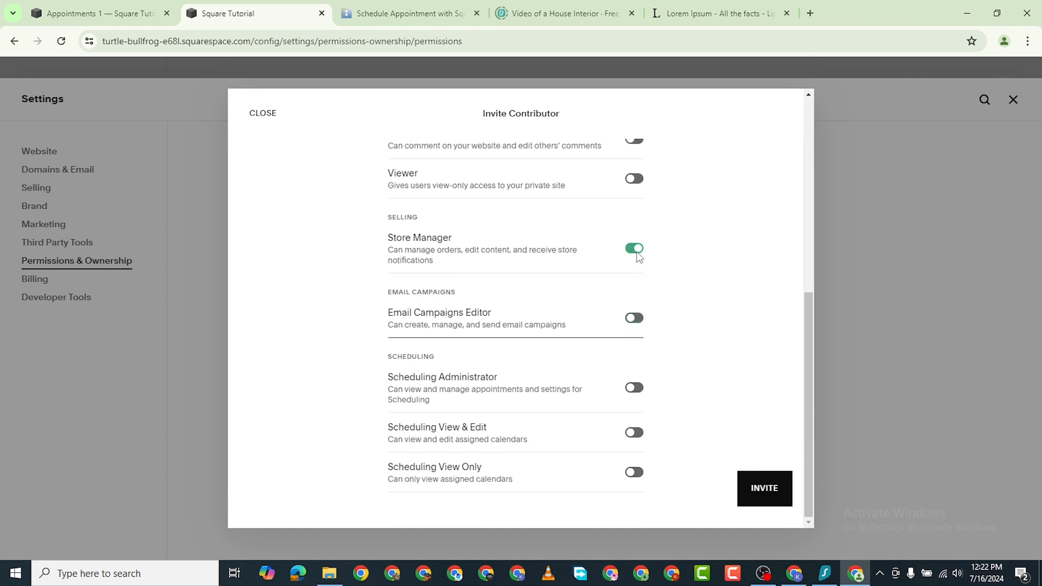
{"action": "left_click", "coordinate": [636, 250]}
{"action": "scroll", "coordinate": [654, 277], "scroll_direction": "up", "scroll_amount": 3}
{"action": "scroll", "coordinate": [652, 365], "scroll_direction": "down", "scroll_amount": 3}
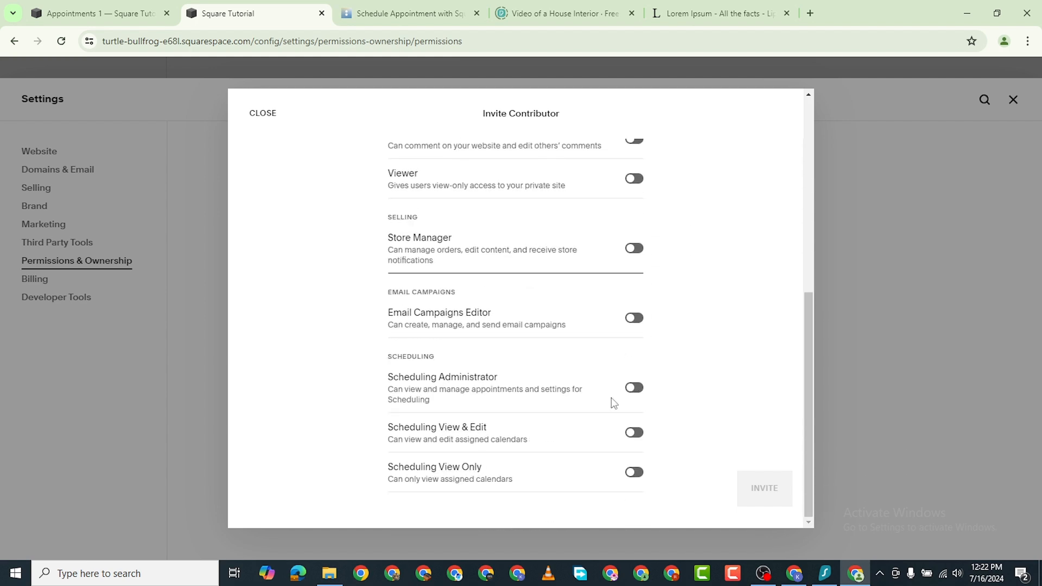
Close the Invite Contributor form, look through the Billing and Developer Tools settings, and leave the site settings
{"action": "left_click", "coordinate": [267, 126]}
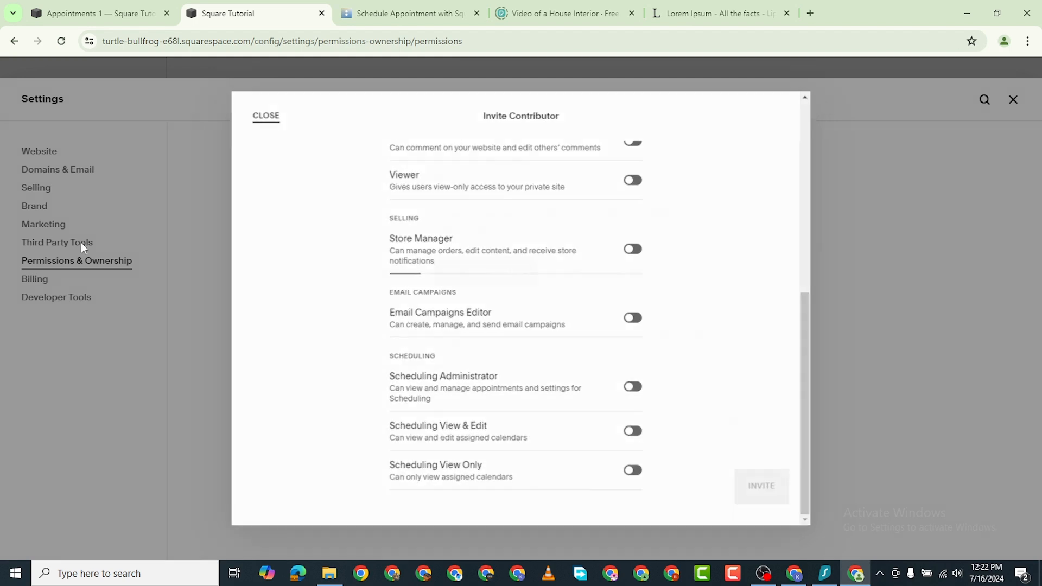
{"action": "left_click", "coordinate": [34, 279]}
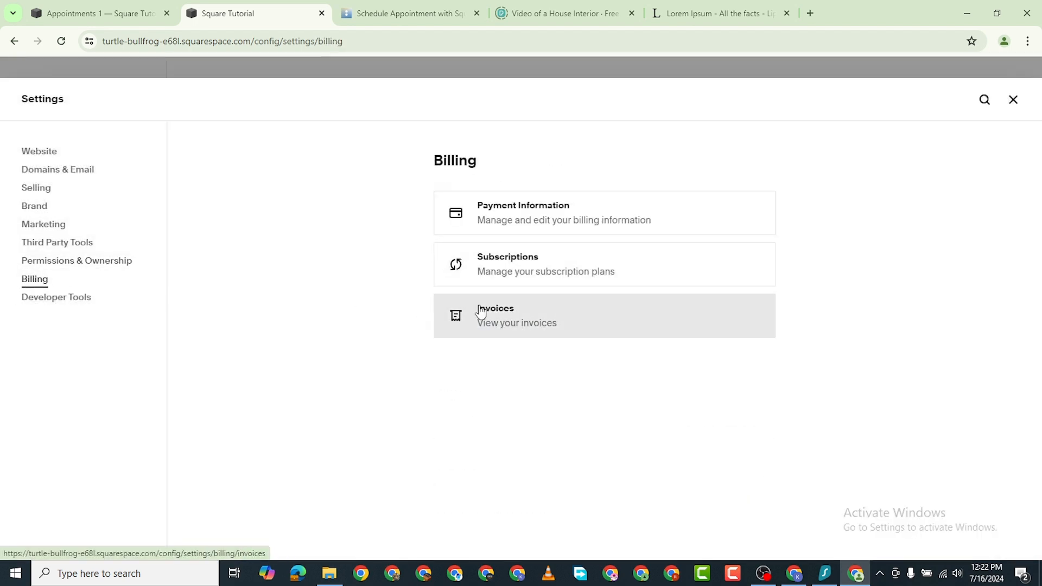
{"action": "left_click", "coordinate": [68, 298]}
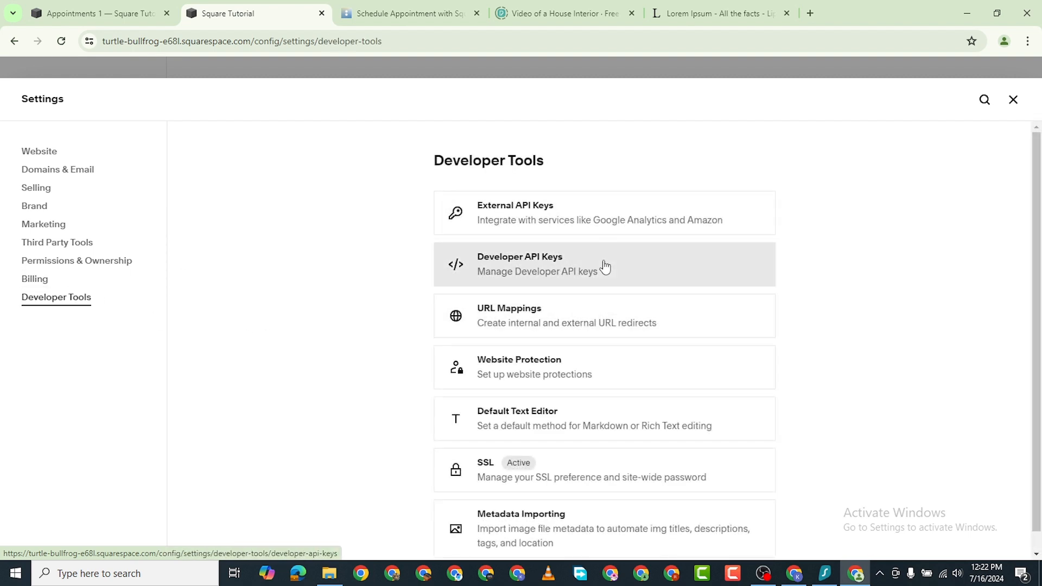
{"action": "scroll", "coordinate": [584, 317], "scroll_direction": "down", "scroll_amount": 1}
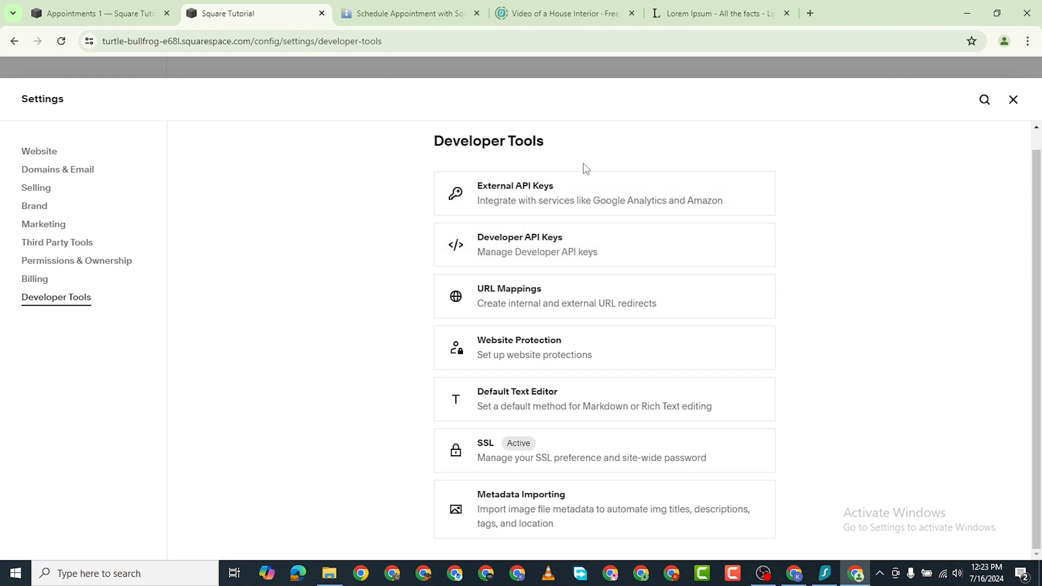
{"action": "left_click", "coordinate": [1012, 100]}
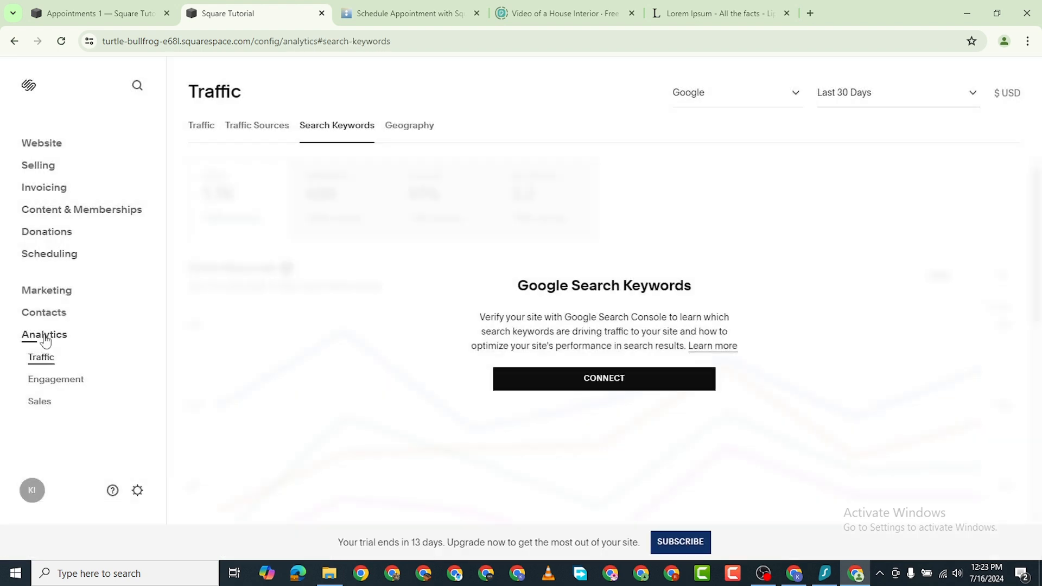
View the Engagement and Sales analytics of the site
{"action": "left_click", "coordinate": [54, 378]}
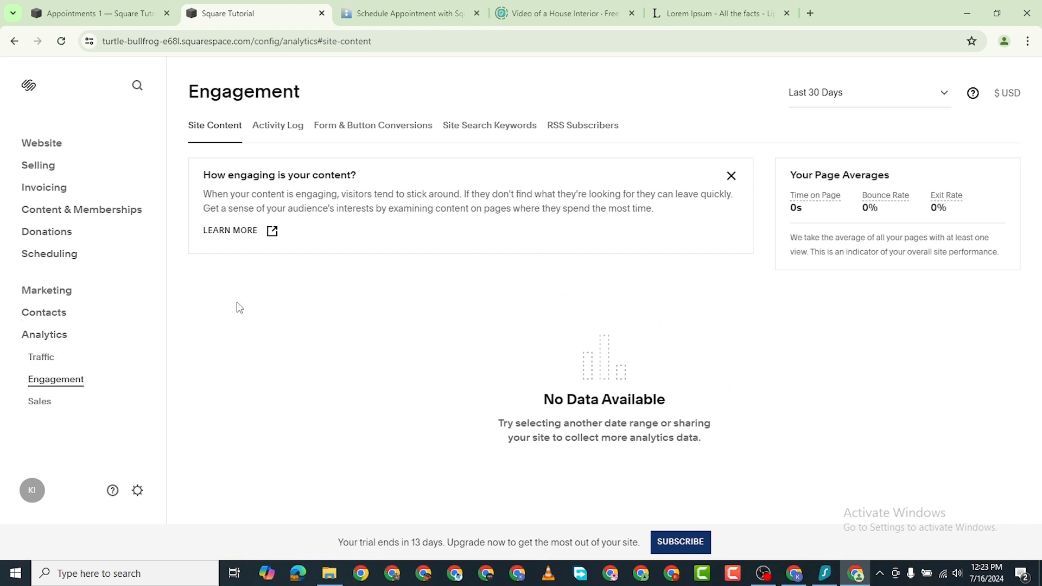
{"action": "left_click", "coordinate": [41, 404]}
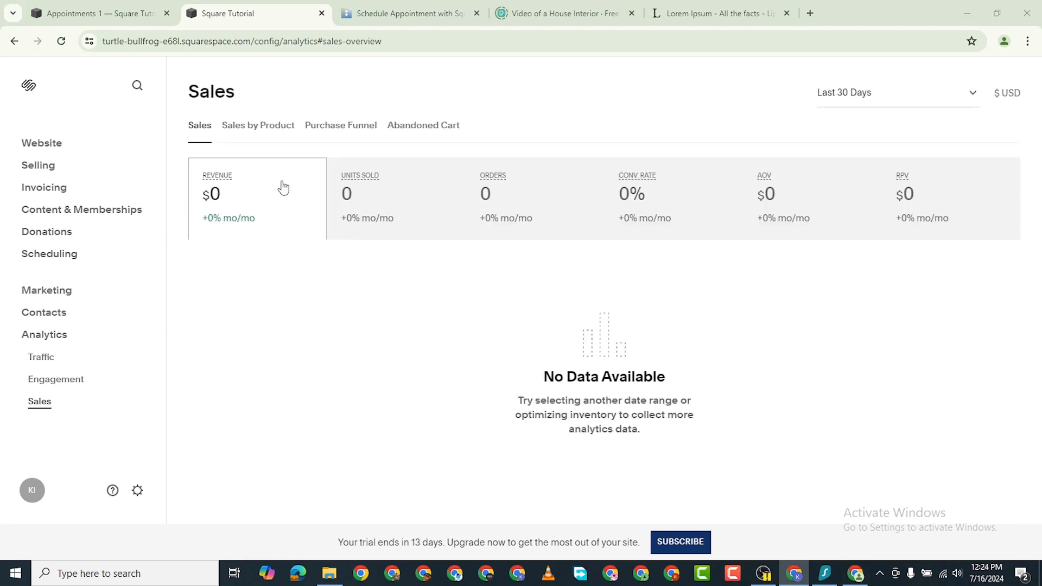
Open the Selling overview and look through the store setup tasks and the other ways to sell
{"action": "left_click", "coordinate": [38, 166]}
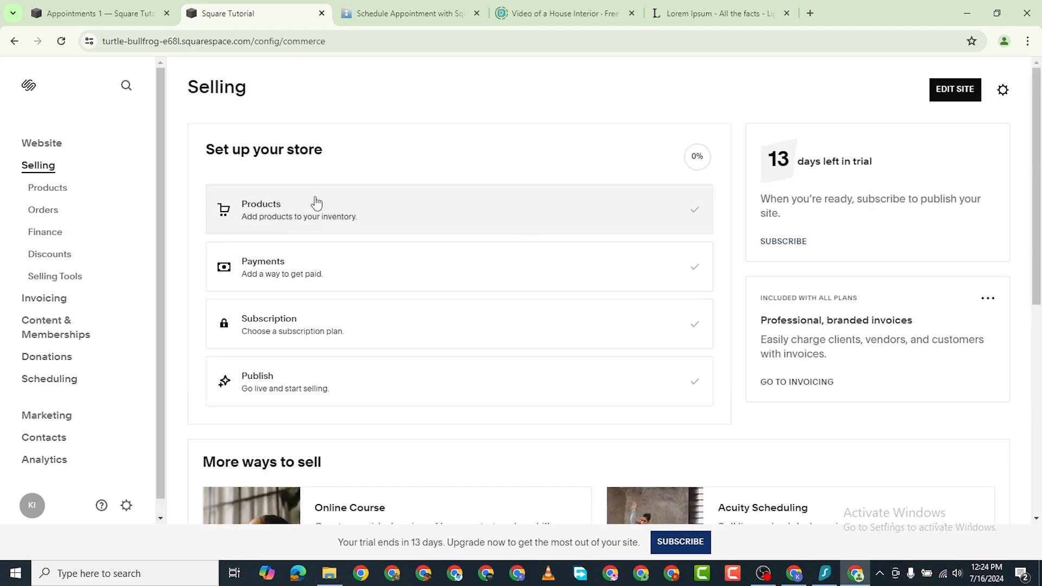
{"action": "scroll", "coordinate": [421, 225], "scroll_direction": "down", "scroll_amount": 5}
{"action": "scroll", "coordinate": [416, 227], "scroll_direction": "up", "scroll_amount": 2}
{"action": "scroll", "coordinate": [417, 230], "scroll_direction": "up", "scroll_amount": 3}
{"action": "scroll", "coordinate": [463, 208], "scroll_direction": "down", "scroll_amount": 8}
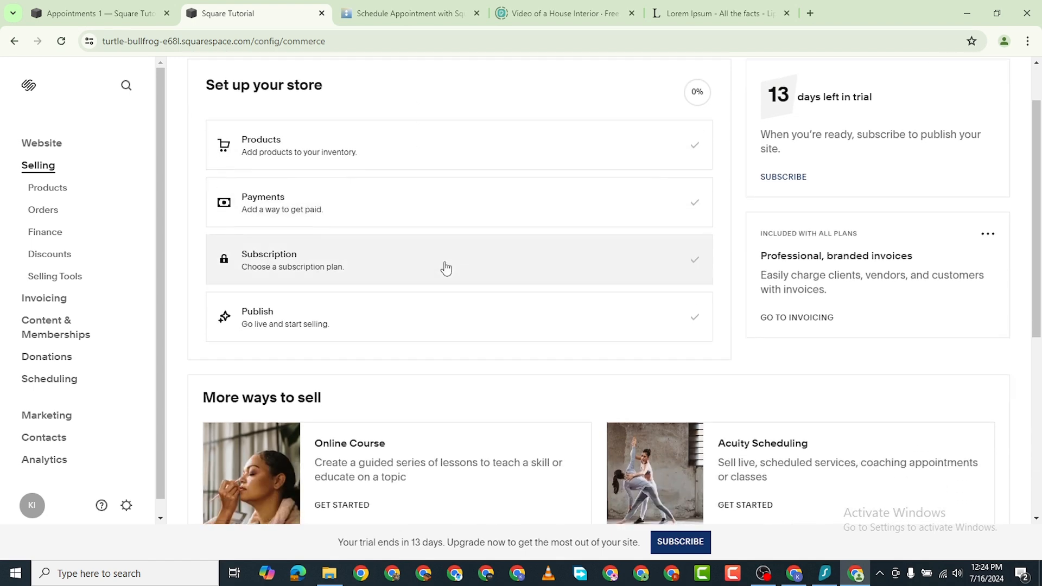
{"action": "scroll", "coordinate": [364, 234], "scroll_direction": "up", "scroll_amount": 1}
{"action": "scroll", "coordinate": [364, 235], "scroll_direction": "up", "scroll_amount": 6}
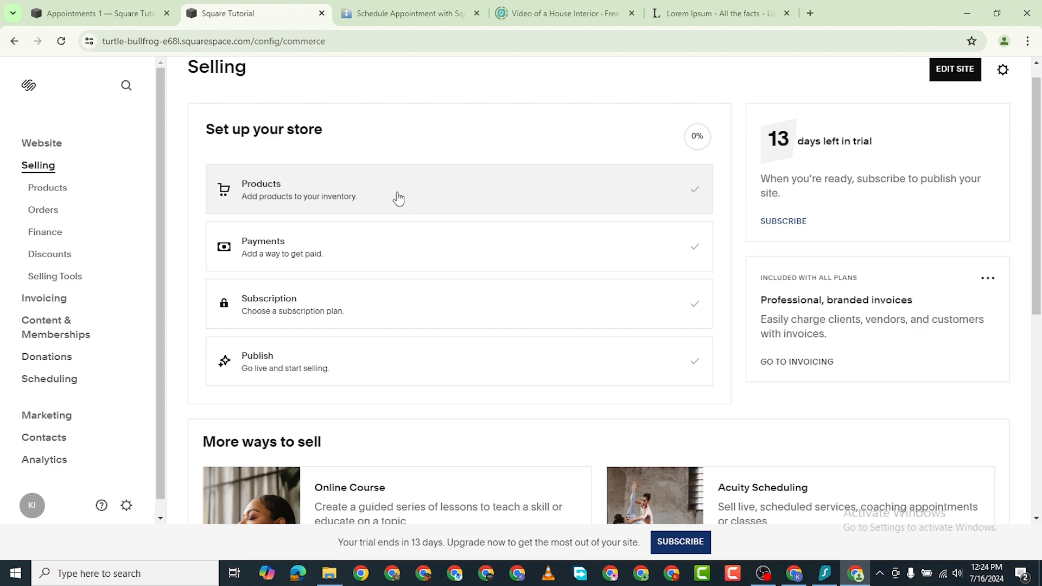
Start adding a physical product to the store and name it "Sophisticated Coffee"
{"action": "left_click", "coordinate": [329, 190]}
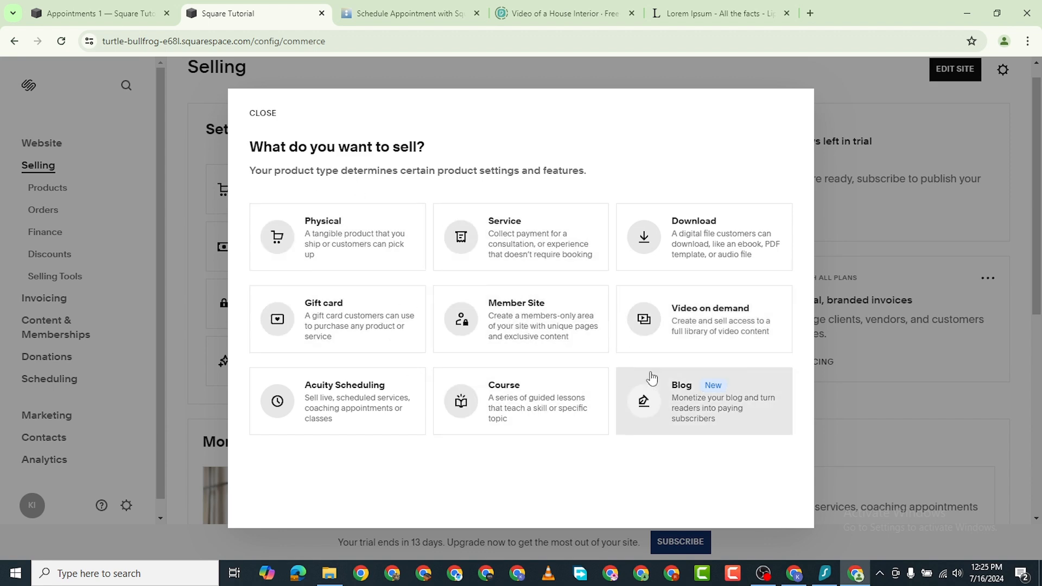
{"action": "left_click", "coordinate": [355, 232]}
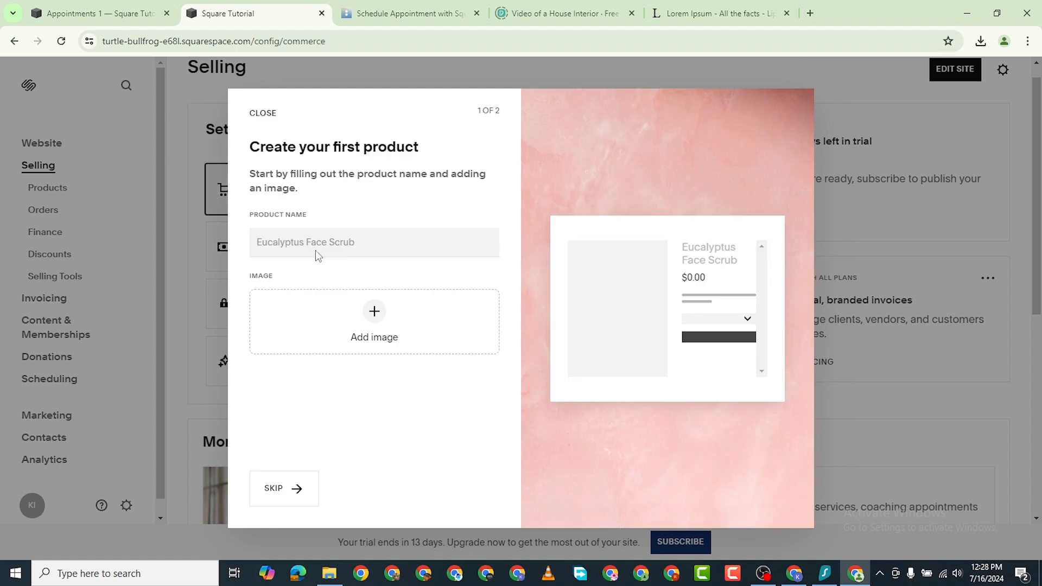
{"action": "left_click", "coordinate": [323, 238]}
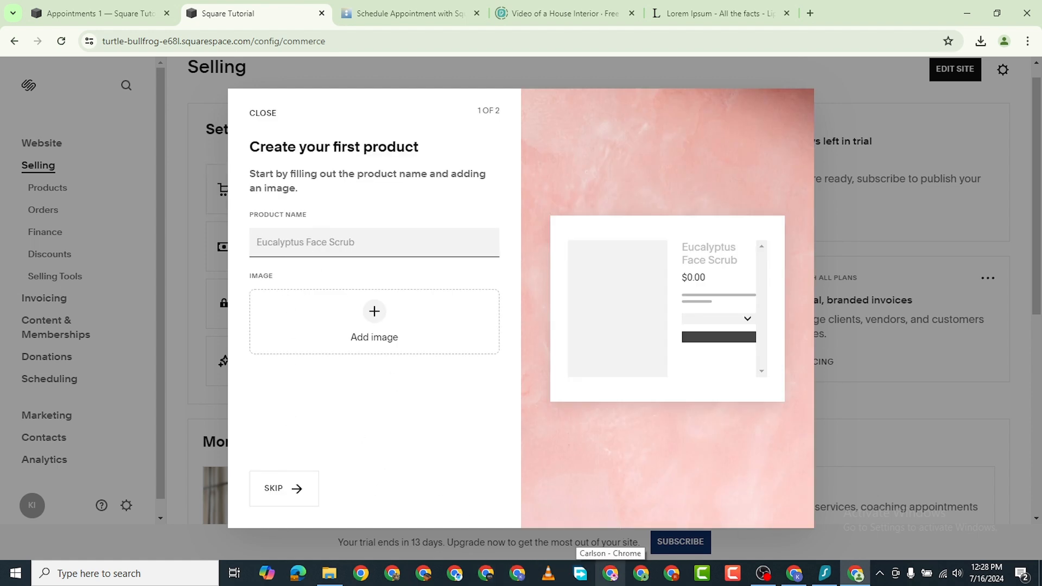
{"action": "type", "text": "Sophisti"}
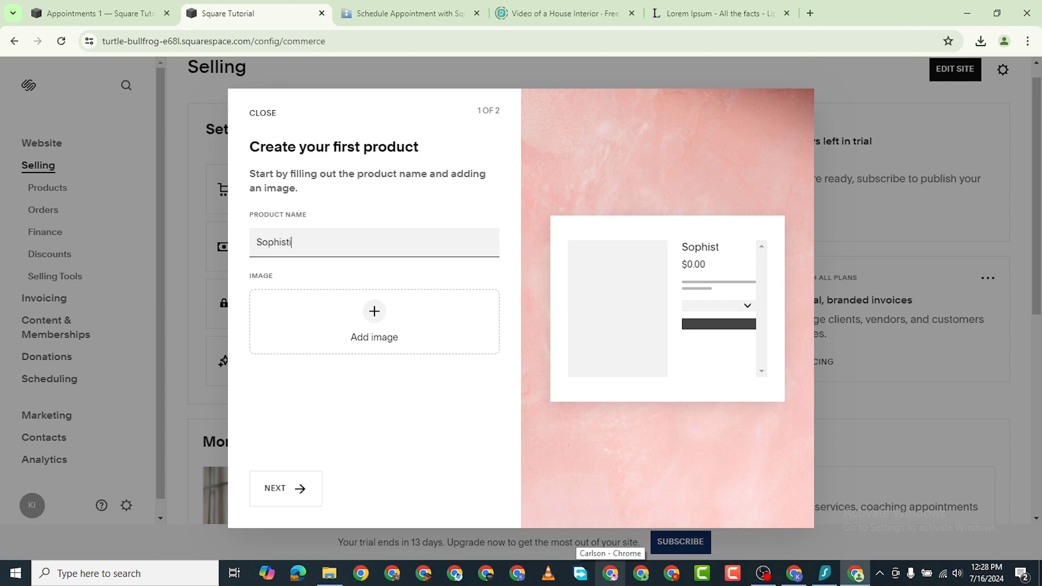
{"action": "type", "text": "cated Coffee"}
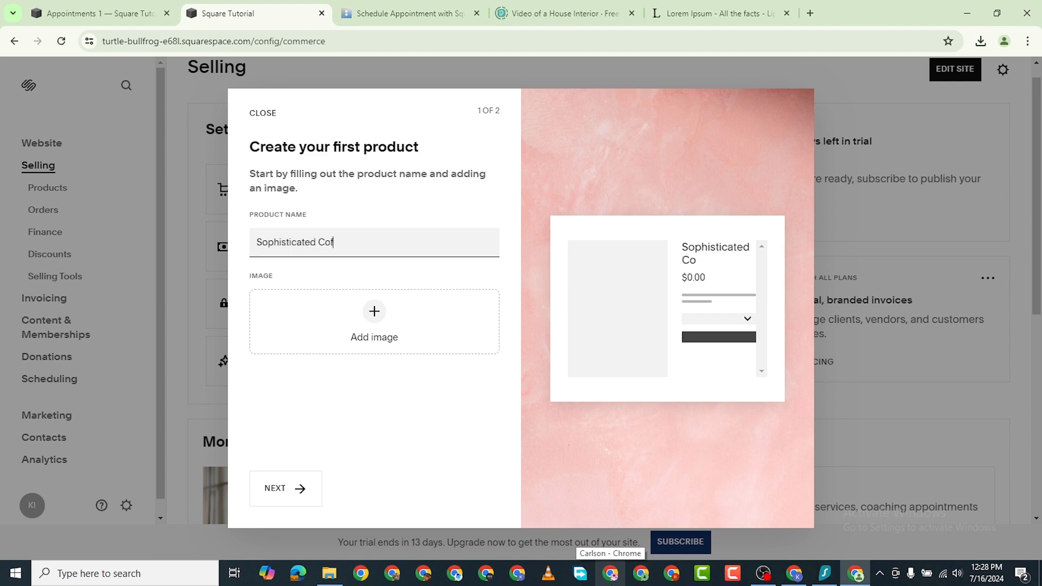
Upload the green coffee bag picture 104844-300x300 from the Downloads folder as the product image
{"action": "mouse_move", "coordinate": [823, 580]}
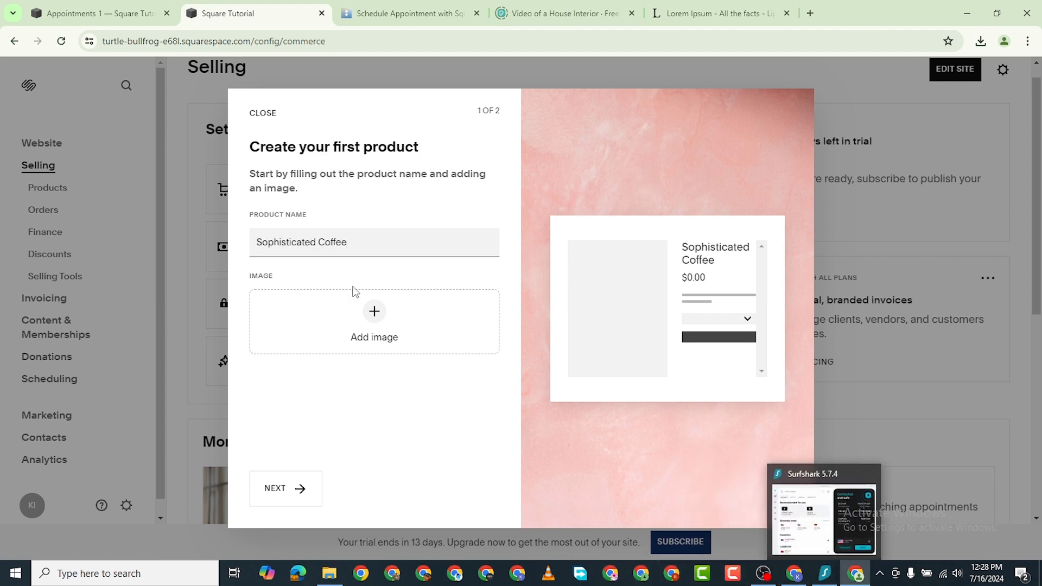
{"action": "left_click", "coordinate": [358, 324]}
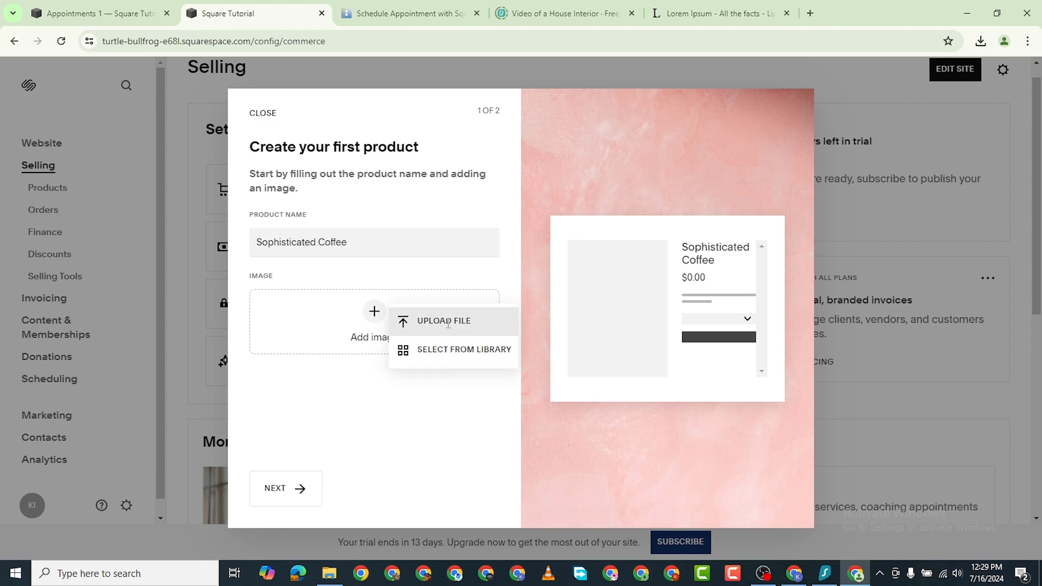
{"action": "left_click", "coordinate": [429, 320]}
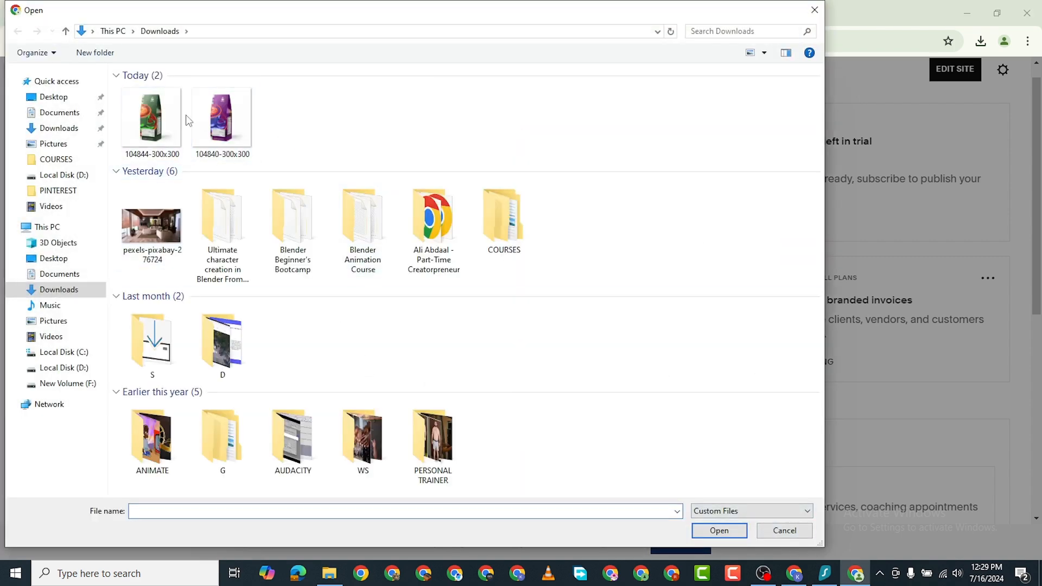
{"action": "left_click", "coordinate": [157, 124]}
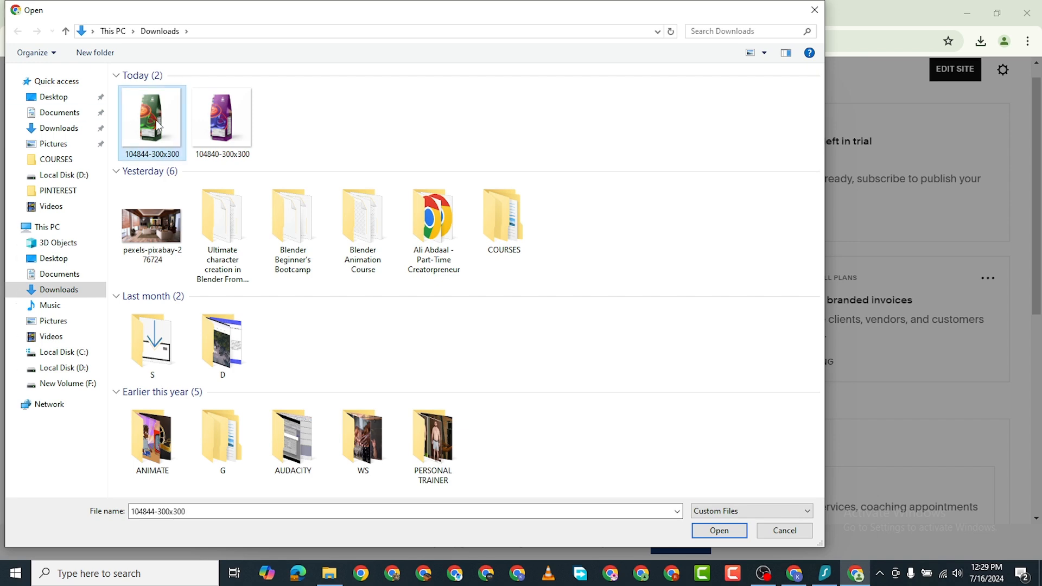
{"action": "left_click", "coordinate": [741, 530]}
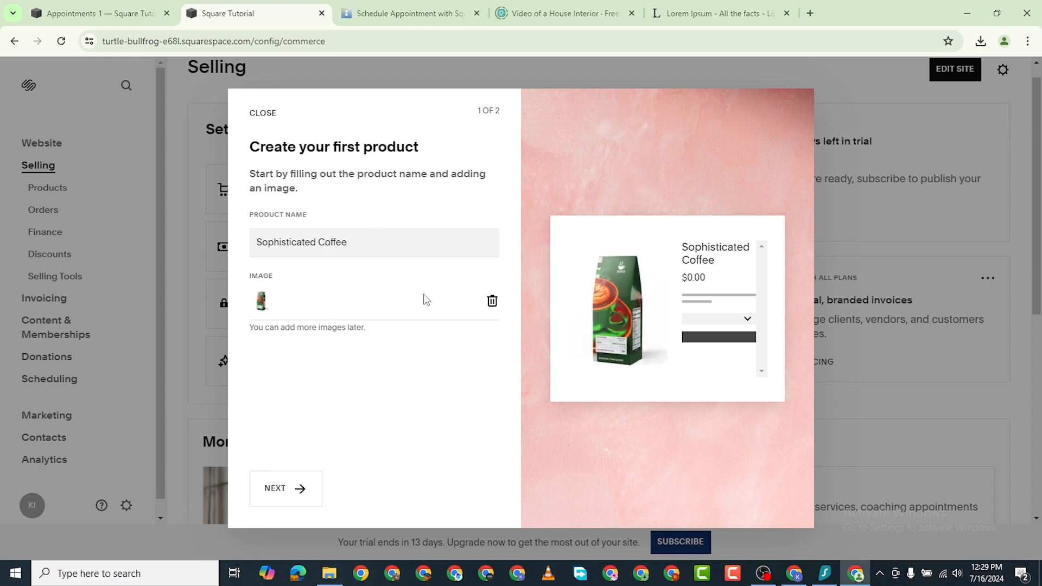
Continue to the inventory setup and set the product's price to 31.99
{"action": "left_click", "coordinate": [297, 488]}
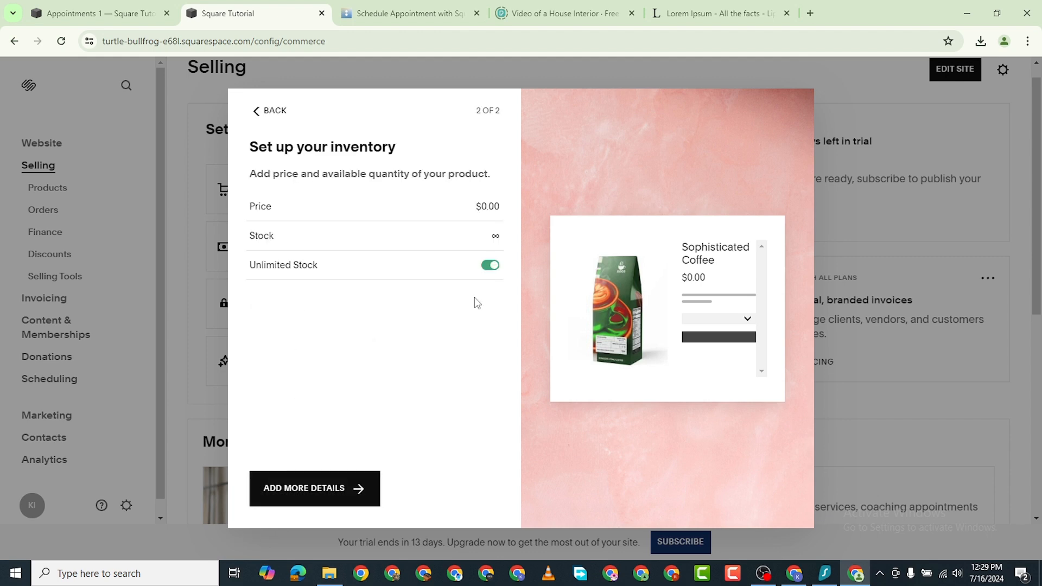
{"action": "left_click", "coordinate": [482, 211]}
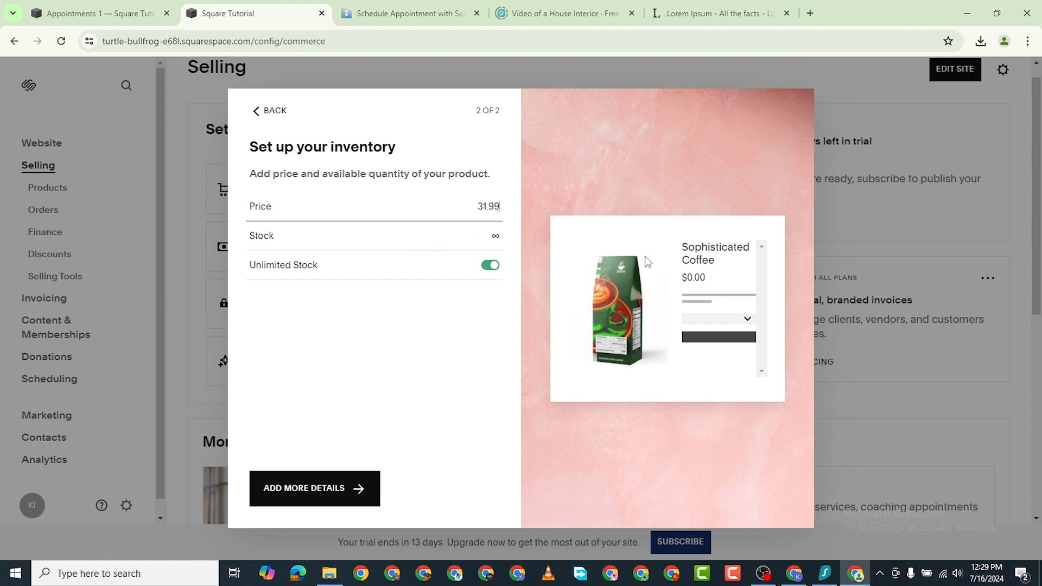
Open donodio.com in a new tab, examine the coffee products and their prices, and close that tab again
{"action": "left_click", "coordinate": [810, 13]}
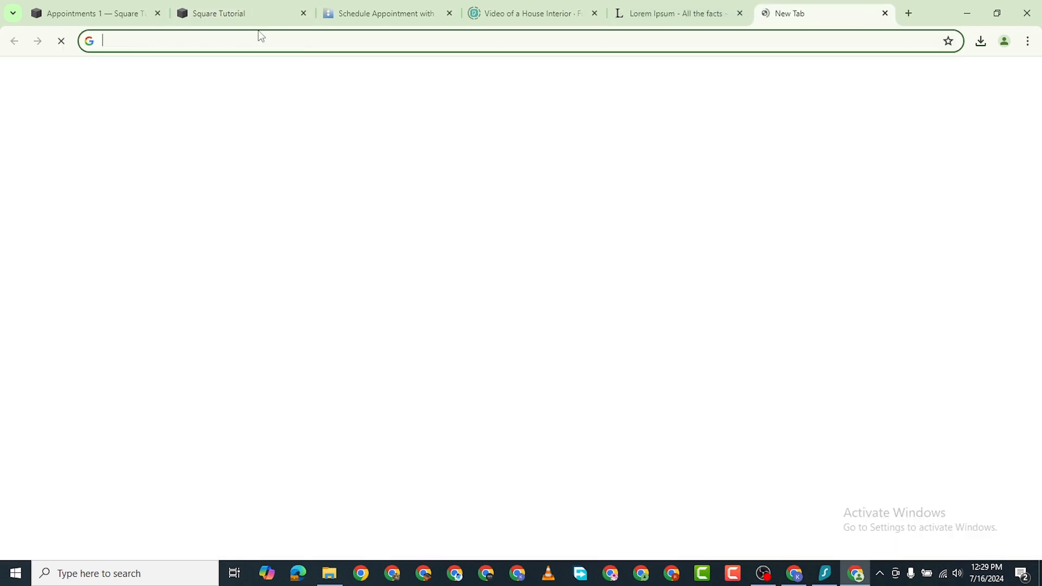
{"action": "type", "text": "donodio.com"}
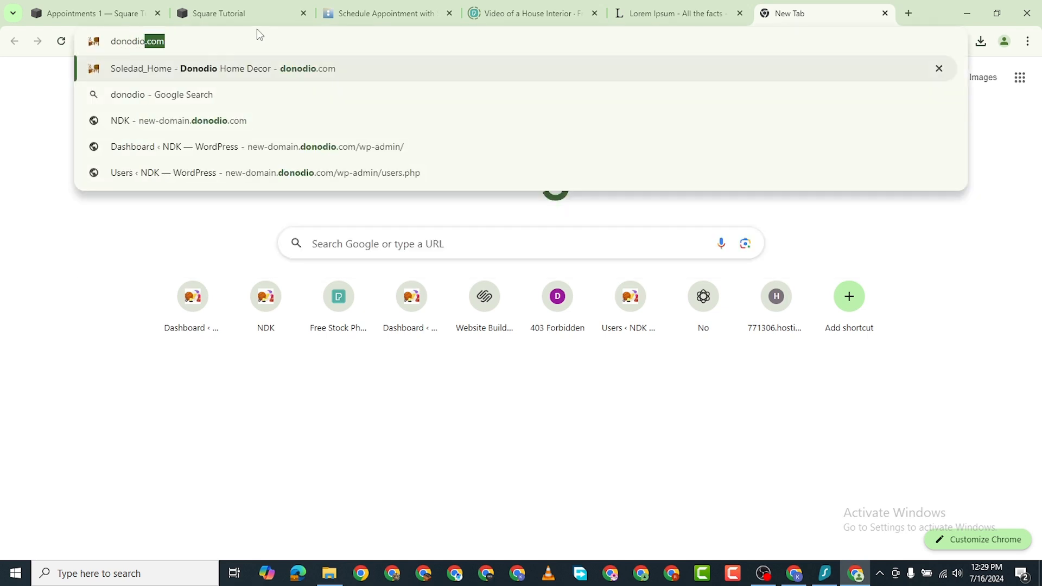
{"action": "key", "text": "Return"}
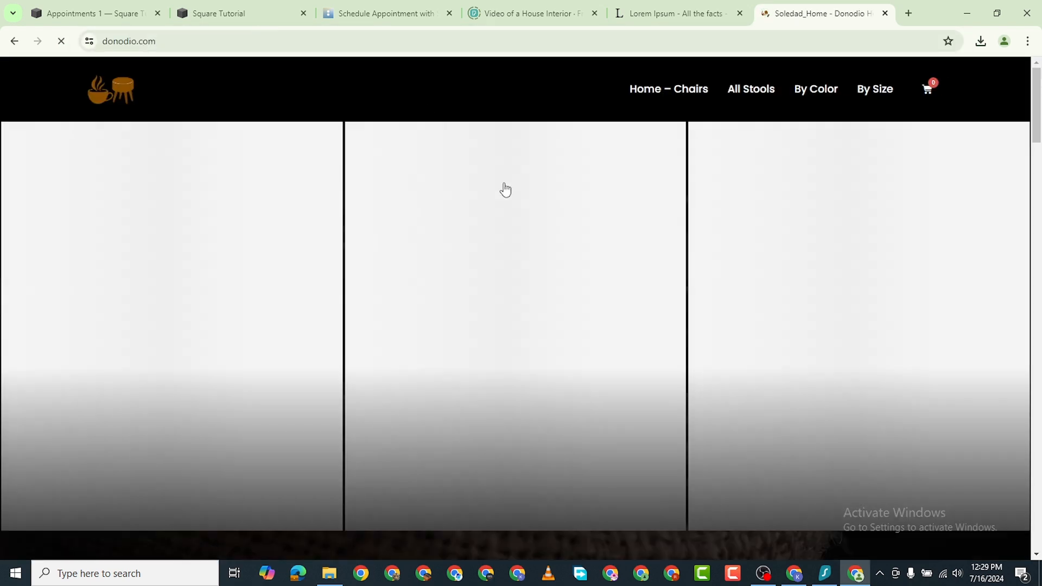
{"action": "scroll", "coordinate": [504, 190], "scroll_direction": "down", "scroll_amount": 10}
{"action": "scroll", "coordinate": [511, 237], "scroll_direction": "down", "scroll_amount": 8}
{"action": "scroll", "coordinate": [260, 286], "scroll_direction": "up", "scroll_amount": 3}
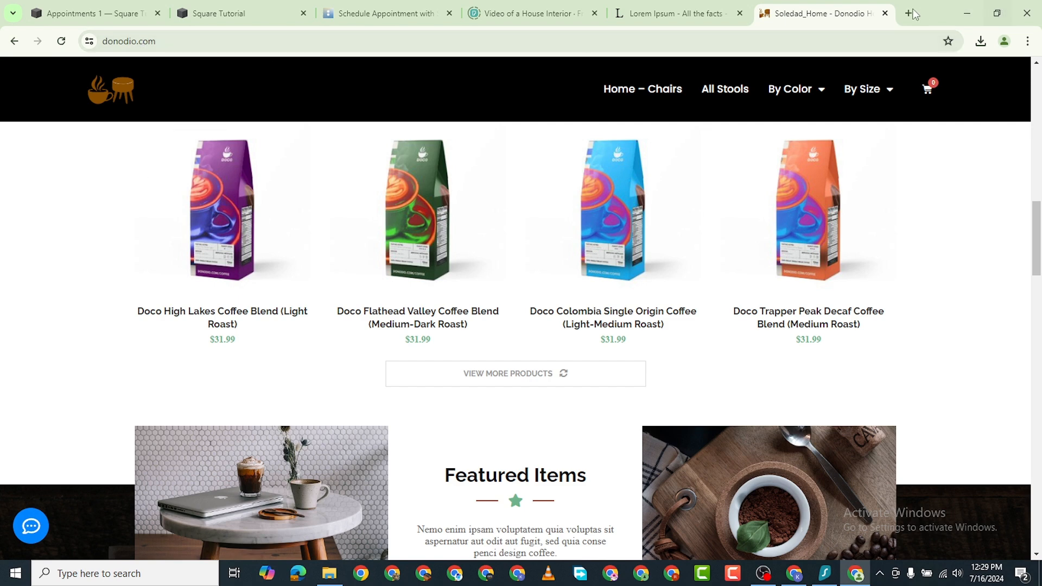
{"action": "left_click", "coordinate": [884, 13]}
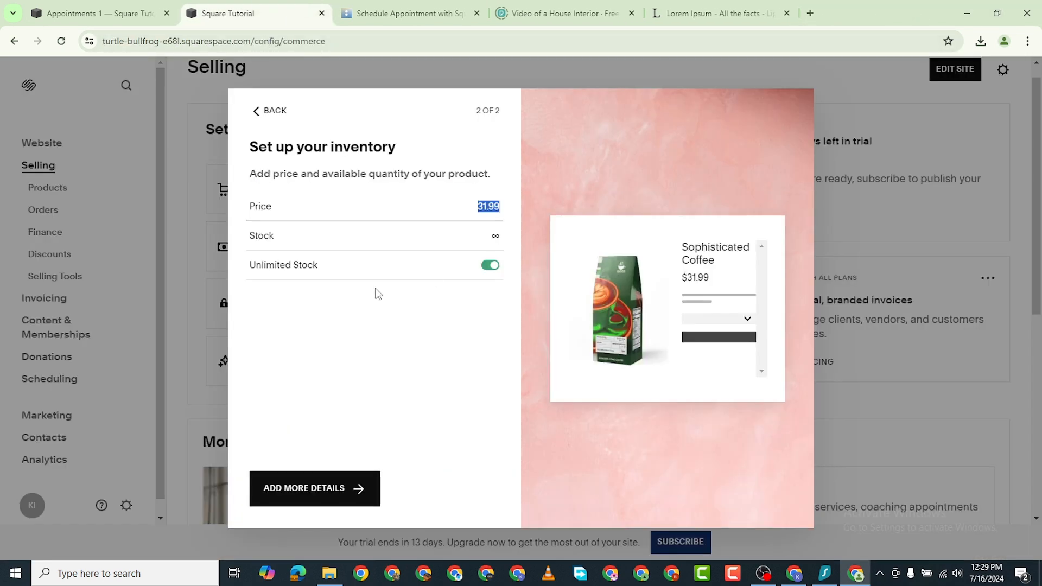
Switch off unlimited stock, enter a limited stock quantity for the coffee, and continue to the full product details
{"action": "left_click", "coordinate": [460, 231]}
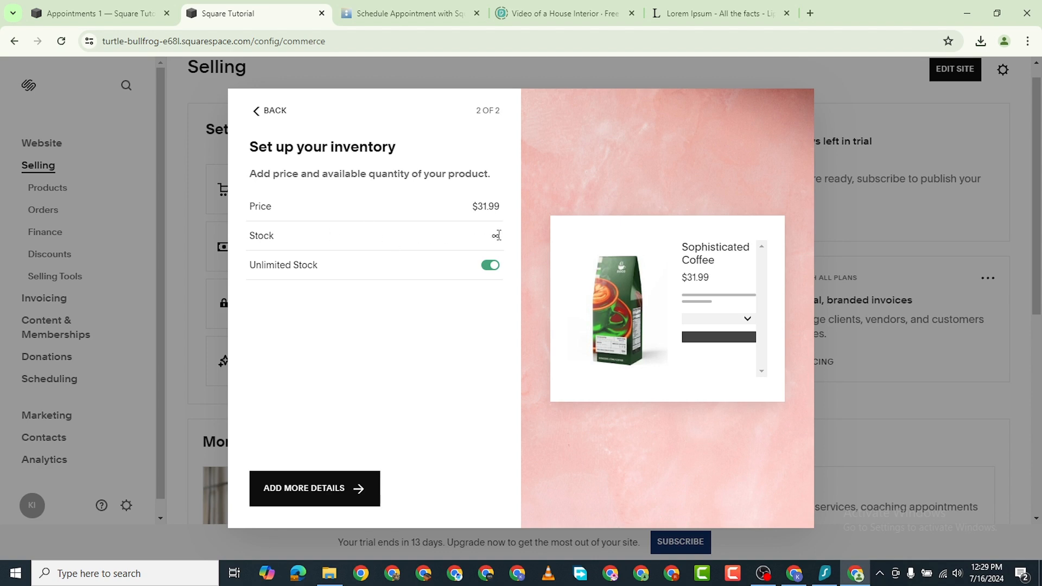
{"action": "left_click", "coordinate": [491, 266]}
{"action": "left_click", "coordinate": [494, 234]}
{"action": "left_click", "coordinate": [494, 234]}
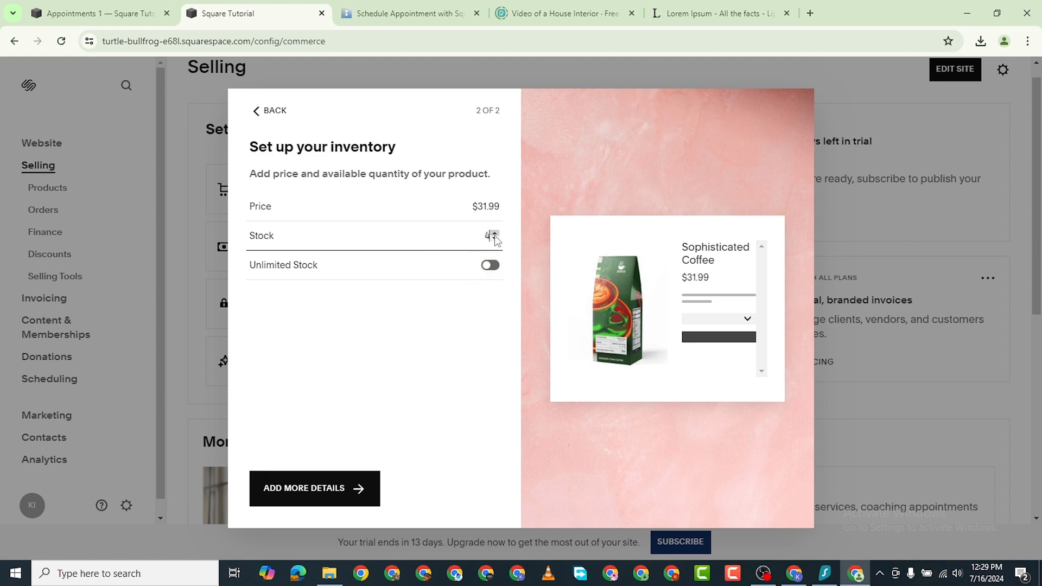
{"action": "left_click", "coordinate": [343, 484]}
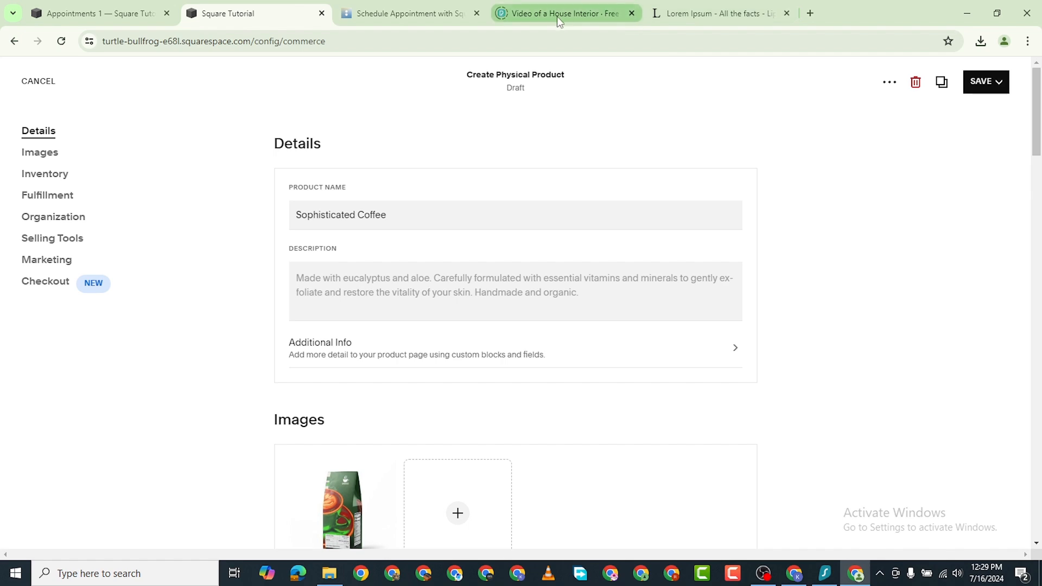
Switch to the Lorem Ipsum page, open its cookie options and try to select the paragraph under "Why do we use it?"
{"action": "left_click", "coordinate": [696, 9]}
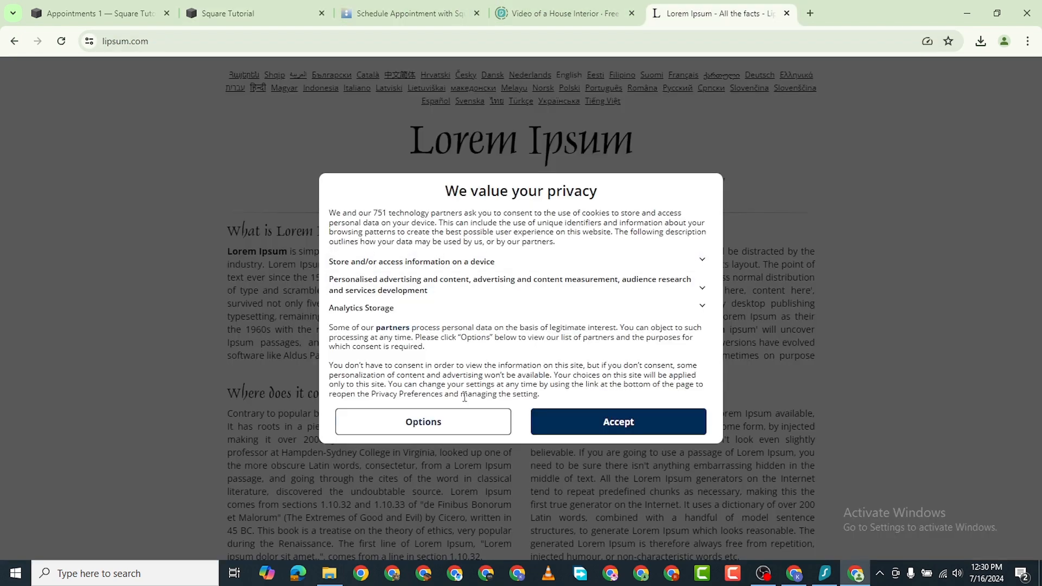
{"action": "left_click", "coordinate": [463, 426]}
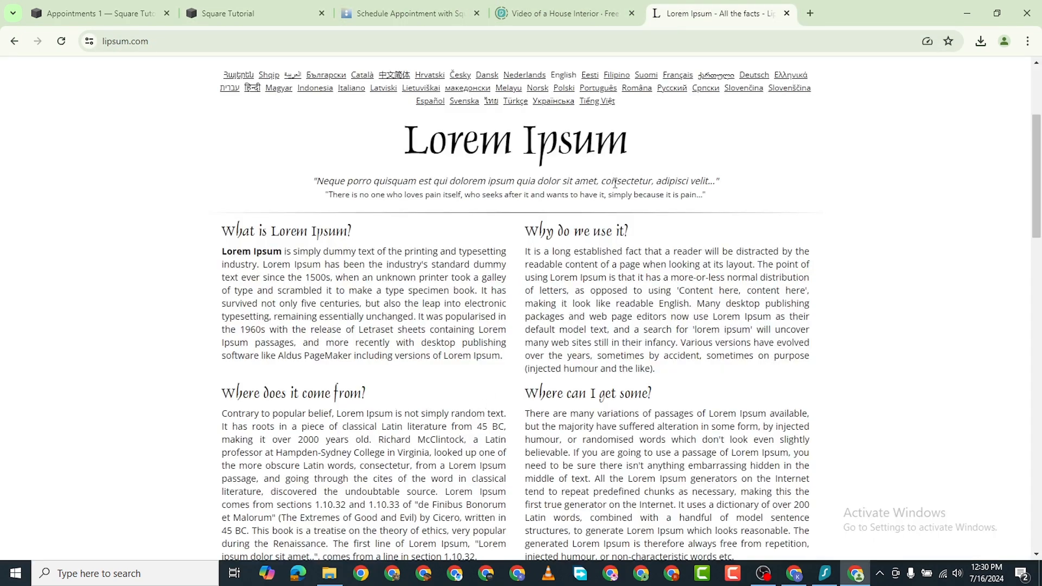
{"action": "left_click_drag", "start_coordinate": [528, 254], "coordinate": [661, 369]}
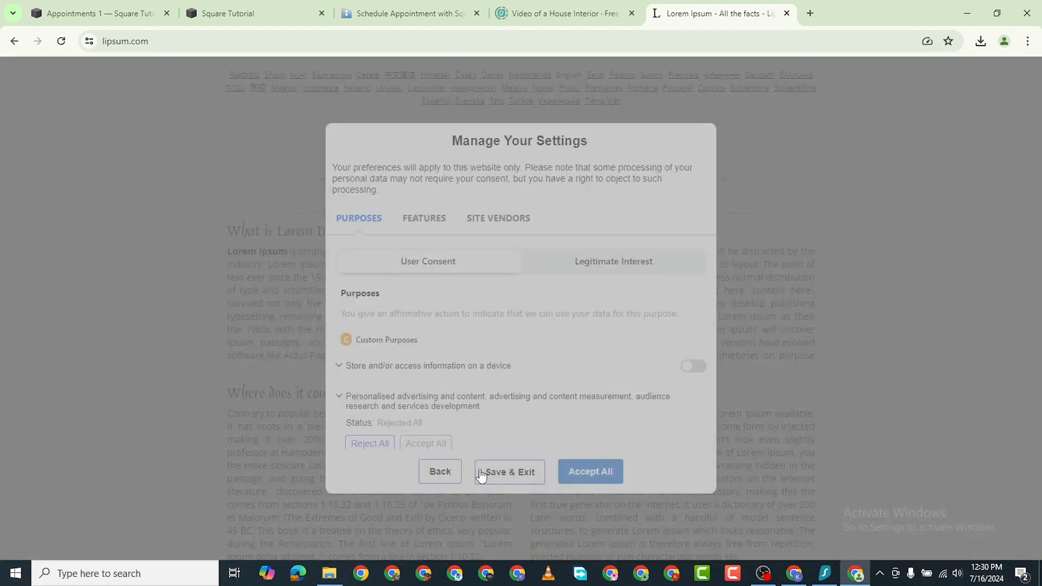
Reject the personalised advertising purposes in the cookie settings and copy the first two sentences under "Why do we use it?"
{"action": "left_click", "coordinate": [439, 473]}
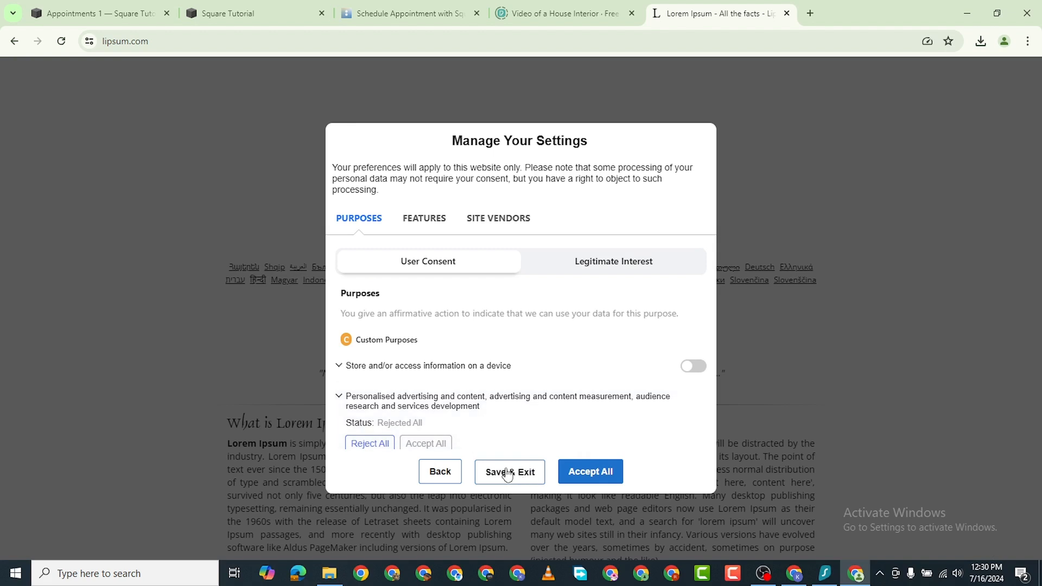
{"action": "scroll", "coordinate": [434, 434], "scroll_direction": "down", "scroll_amount": 1}
{"action": "left_click", "coordinate": [368, 315]}
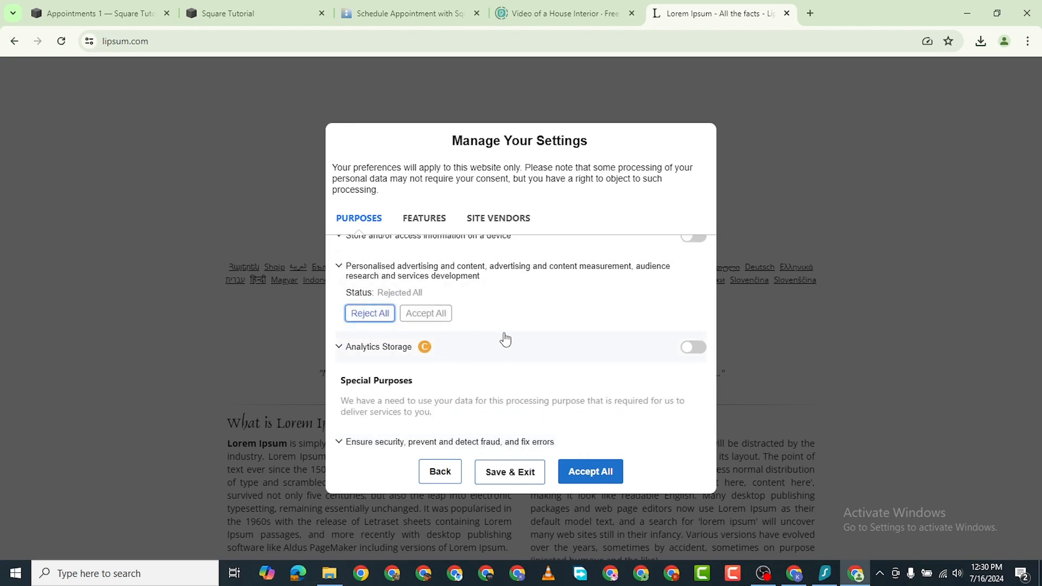
{"action": "scroll", "coordinate": [368, 332], "scroll_direction": "down", "scroll_amount": 1}
{"action": "scroll", "coordinate": [389, 293], "scroll_direction": "up", "scroll_amount": 1}
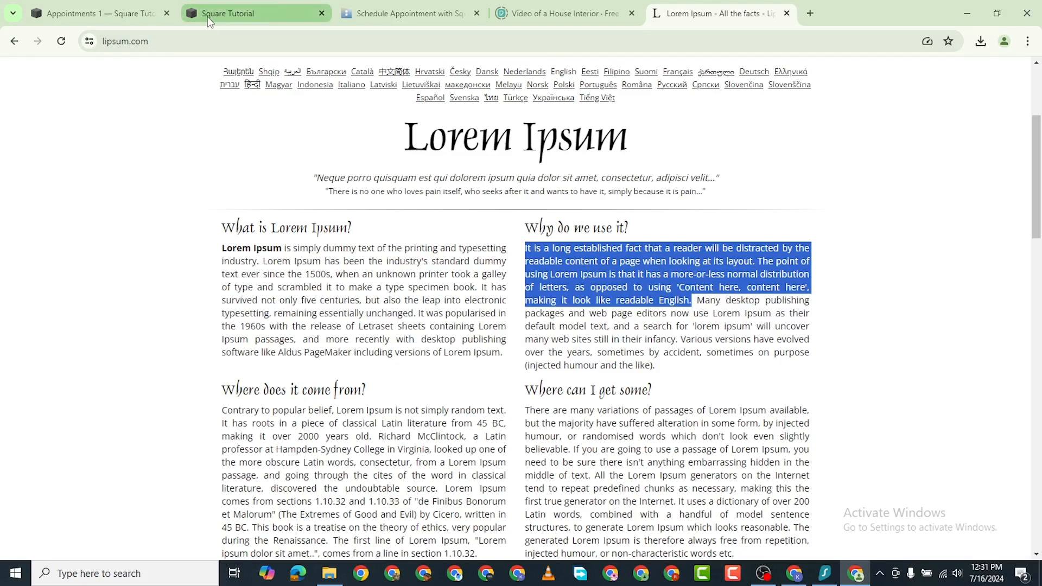
Return to the Square Tutorial product page and paste the copied Lorem Ipsum text as the Sophisticated Coffee description
{"action": "left_click", "coordinate": [207, 15]}
{"action": "left_click", "coordinate": [358, 281]}
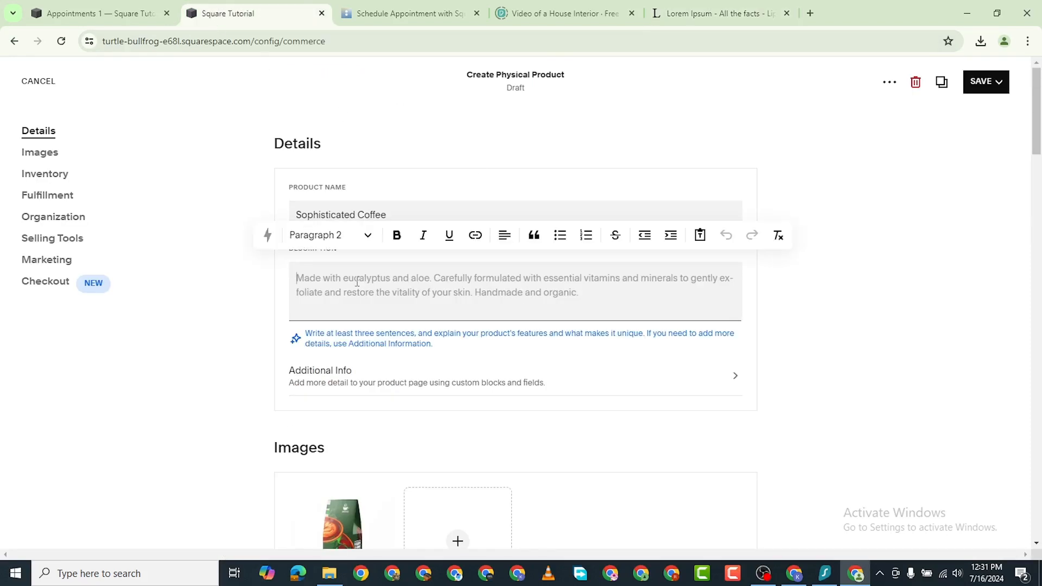
{"action": "right_click", "coordinate": [358, 282]}
{"action": "left_click", "coordinate": [409, 403]}
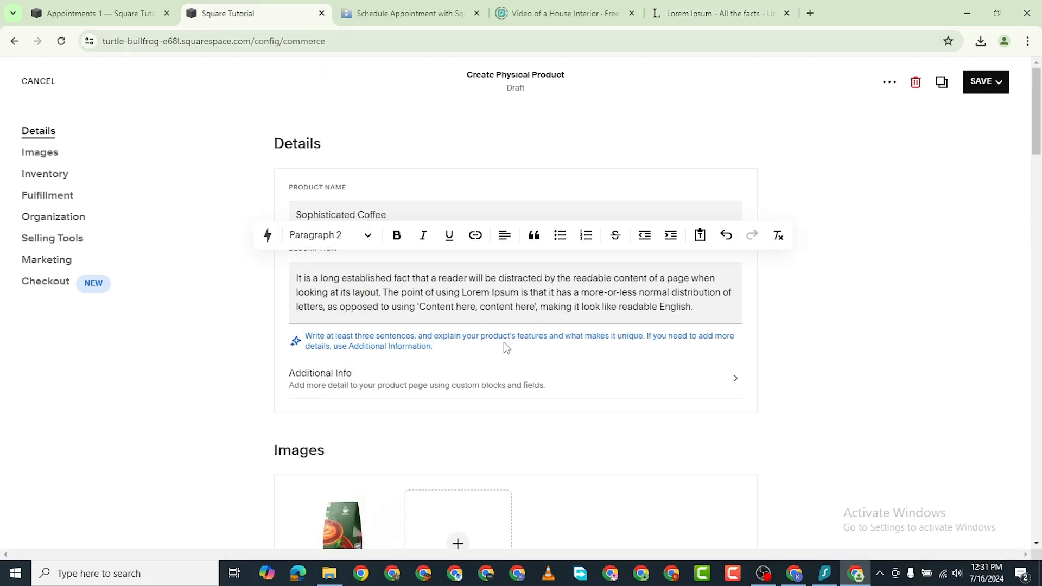
Open the variant options in the product's inventory section and save them with the default Color option and no variants entered
{"action": "scroll", "coordinate": [434, 342], "scroll_direction": "down", "scroll_amount": 5}
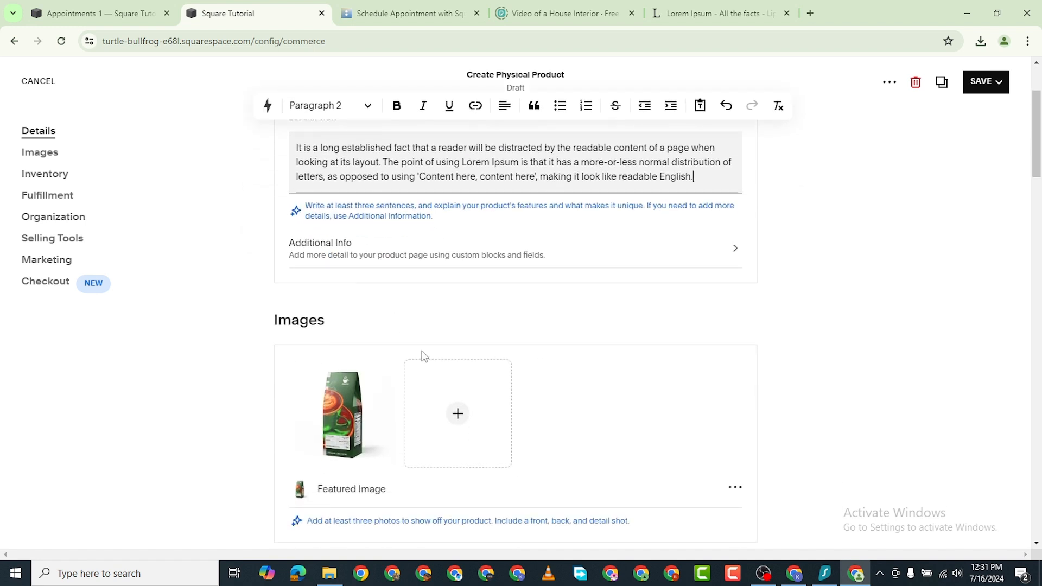
{"action": "scroll", "coordinate": [456, 323], "scroll_direction": "down", "scroll_amount": 2}
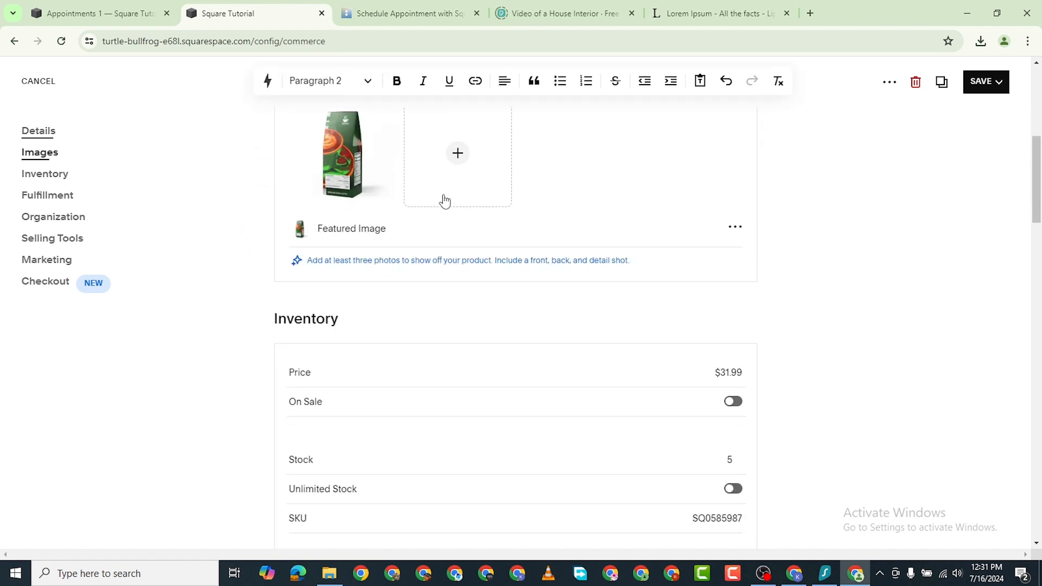
{"action": "scroll", "coordinate": [353, 309], "scroll_direction": "down", "scroll_amount": 2}
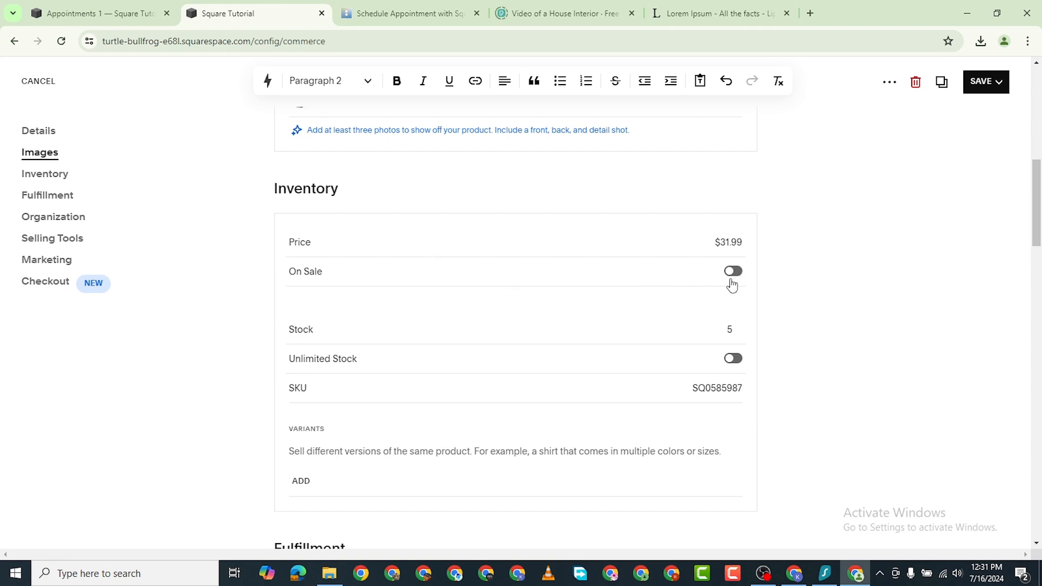
{"action": "scroll", "coordinate": [711, 388], "scroll_direction": "down", "scroll_amount": 2}
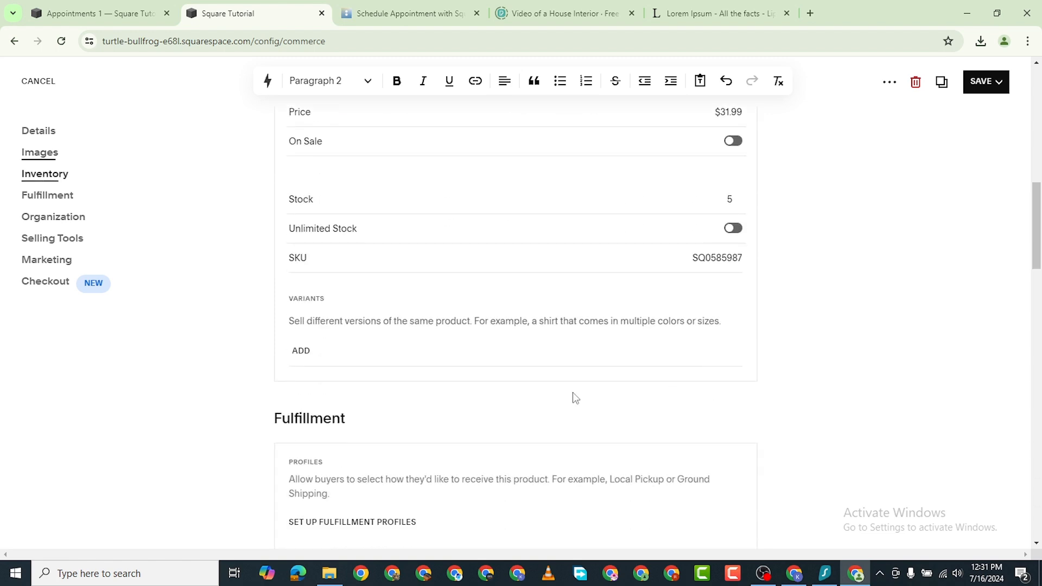
{"action": "scroll", "coordinate": [352, 408], "scroll_direction": "down", "scroll_amount": 1}
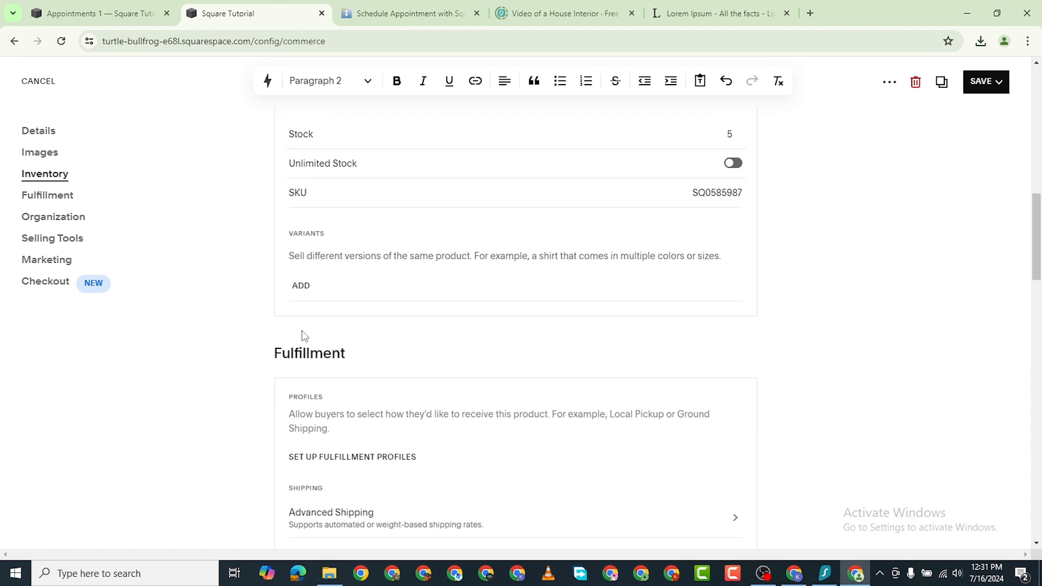
{"action": "left_click", "coordinate": [301, 288]}
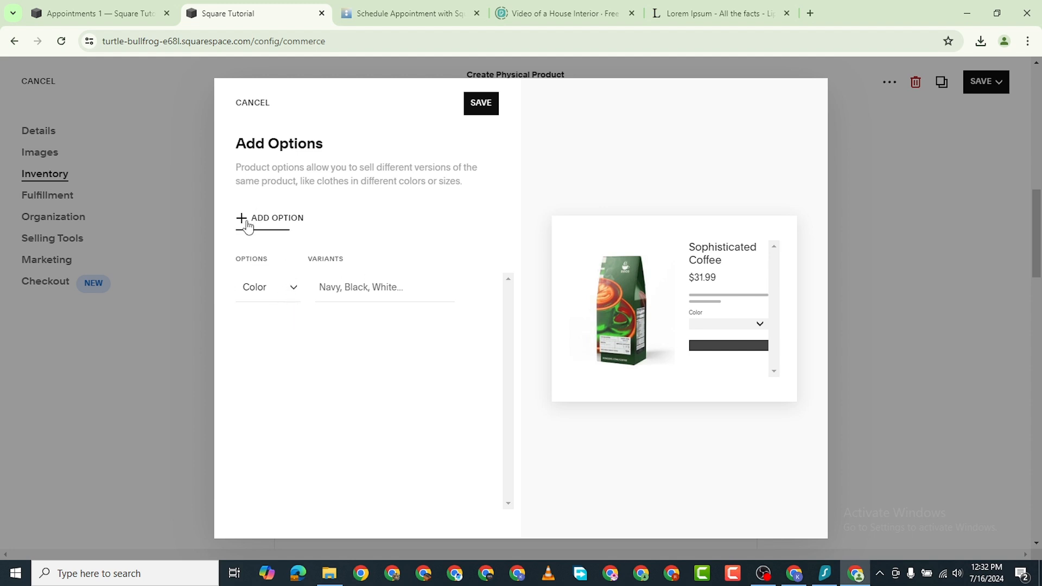
{"action": "left_click", "coordinate": [485, 108]}
Turn on Featured Product in the coffee's selling tools
{"action": "scroll", "coordinate": [498, 318], "scroll_direction": "up", "scroll_amount": 3}
{"action": "scroll", "coordinate": [482, 403], "scroll_direction": "down", "scroll_amount": 7}
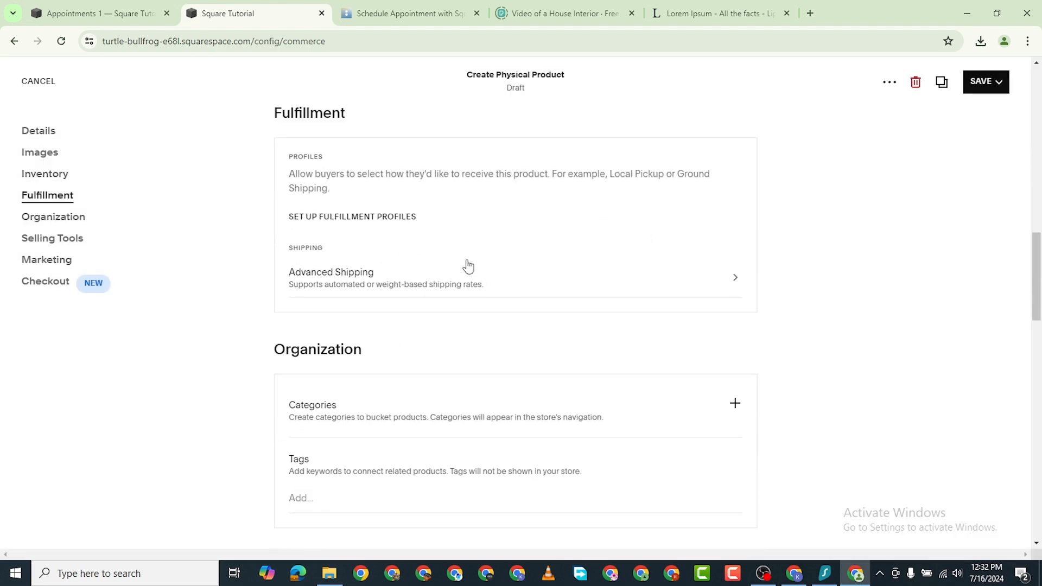
{"action": "scroll", "coordinate": [468, 265], "scroll_direction": "down", "scroll_amount": 12}
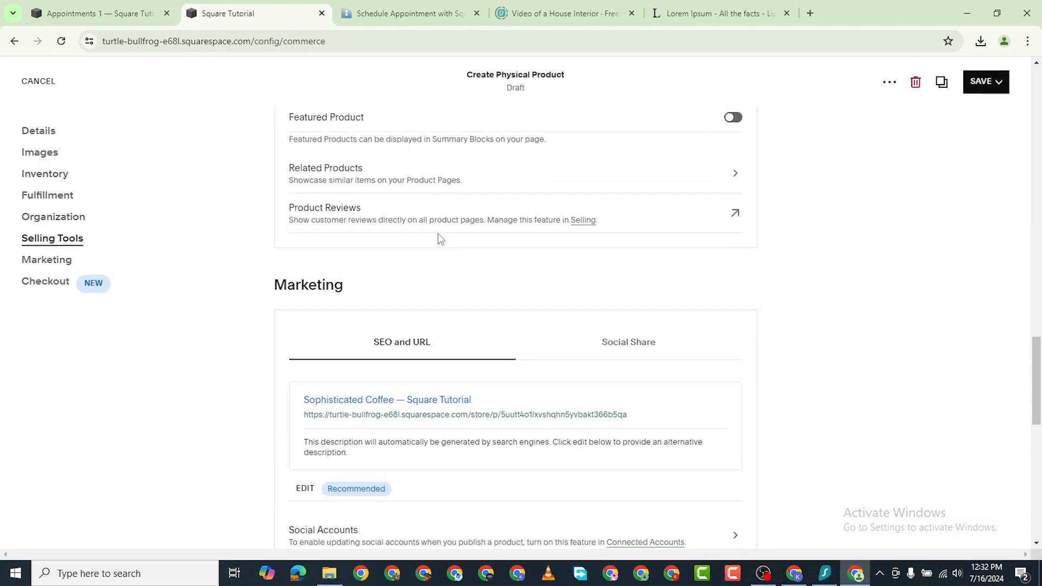
{"action": "scroll", "coordinate": [364, 122], "scroll_direction": "up", "scroll_amount": 2}
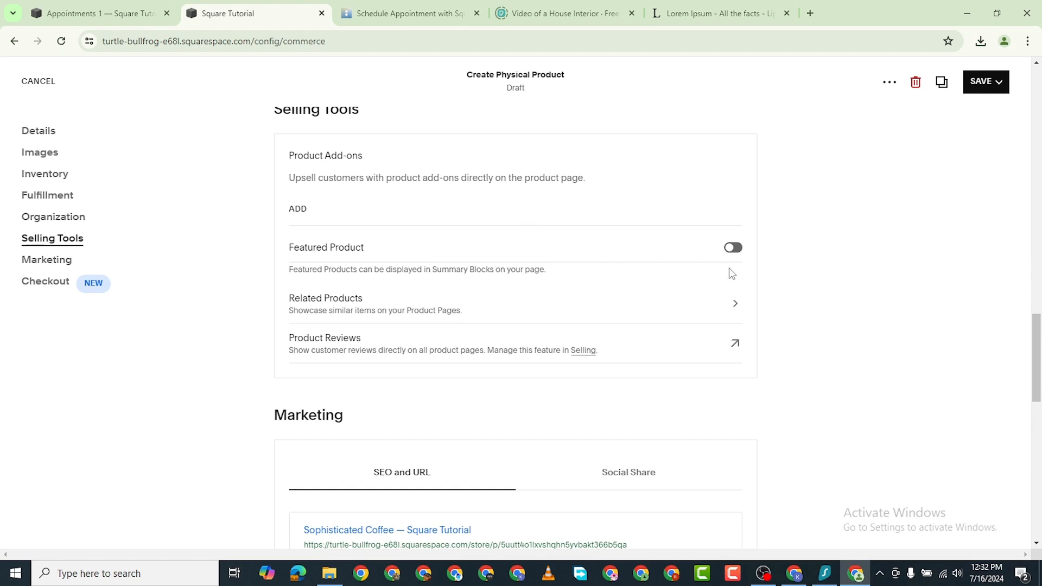
{"action": "left_click", "coordinate": [733, 248]}
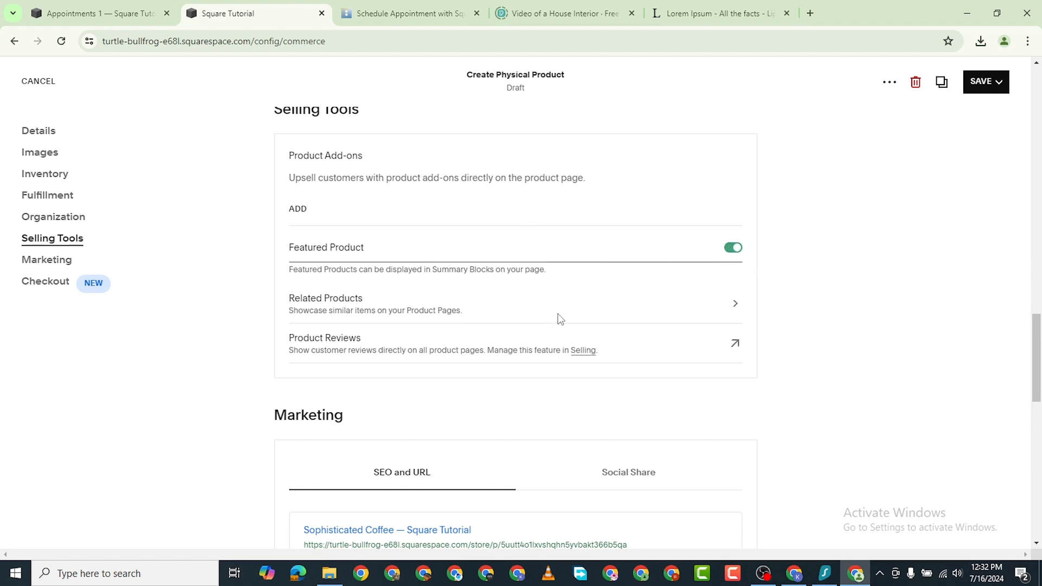
Open the Related Products settings of the coffee and close them without applying anything
{"action": "scroll", "coordinate": [680, 286], "scroll_direction": "down", "scroll_amount": 1}
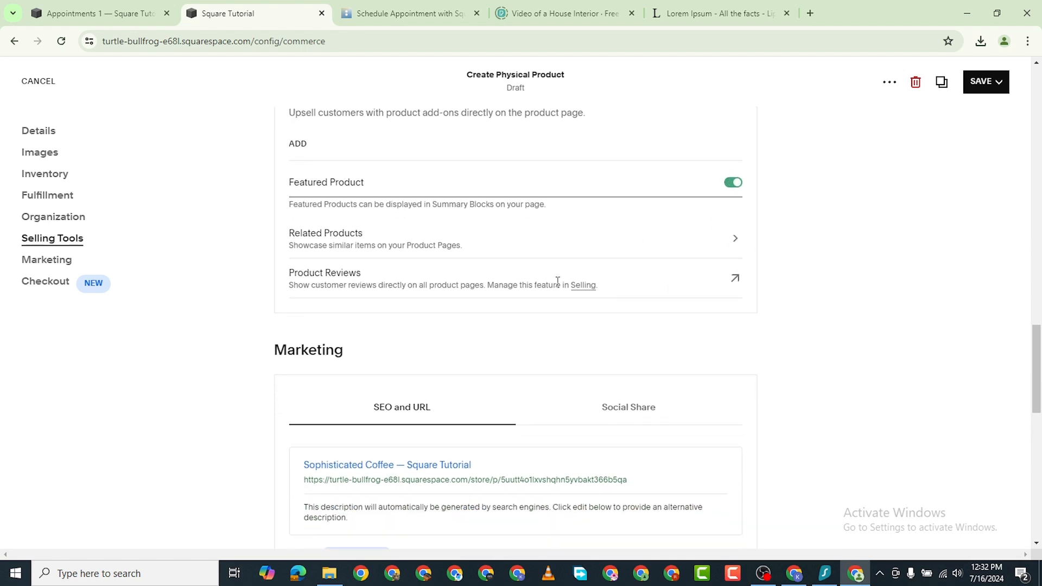
{"action": "left_click", "coordinate": [706, 255]}
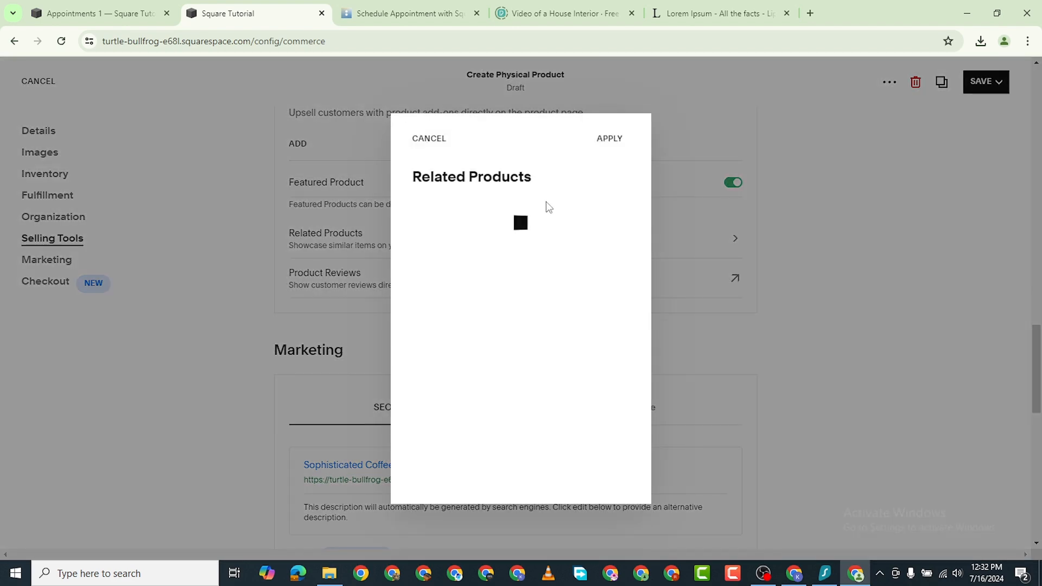
{"action": "left_click", "coordinate": [429, 138]}
Review the product's marketing and checkout sections and save the Sophisticated Coffee product
{"action": "scroll", "coordinate": [358, 347], "scroll_direction": "down", "scroll_amount": 1}
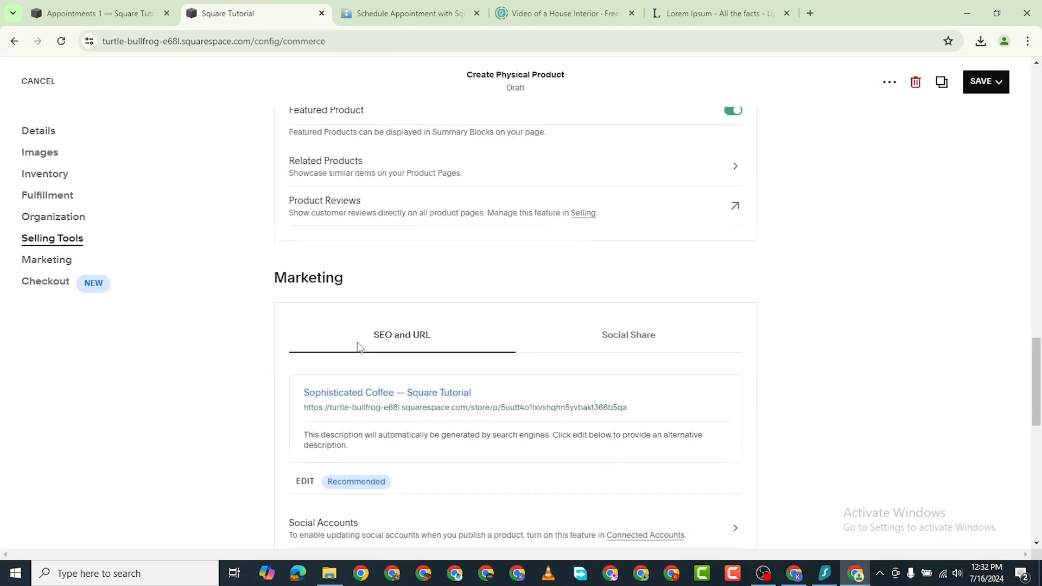
{"action": "scroll", "coordinate": [357, 346], "scroll_direction": "down", "scroll_amount": 3}
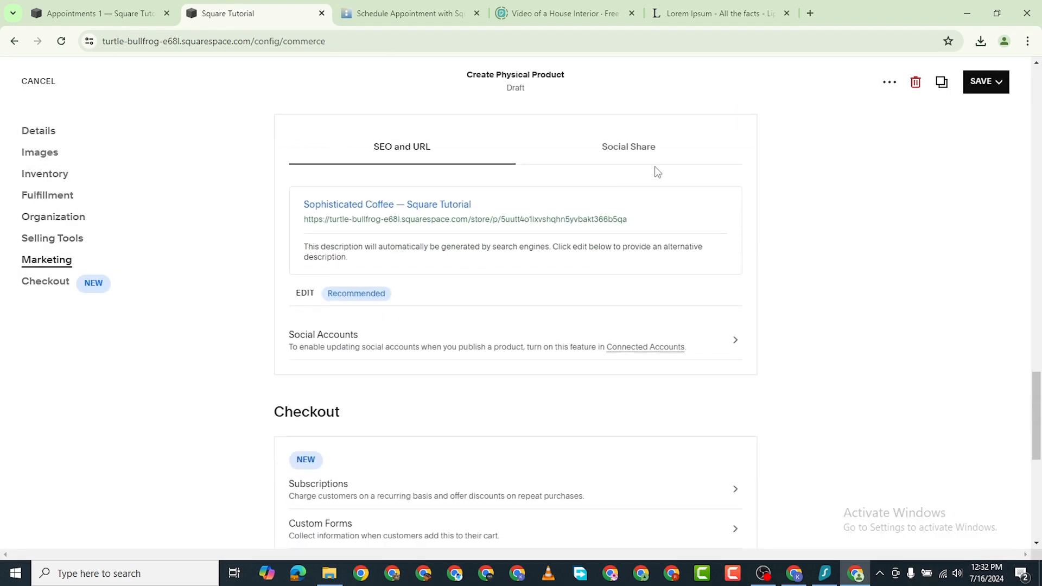
{"action": "scroll", "coordinate": [430, 260], "scroll_direction": "down", "scroll_amount": 2}
{"action": "scroll", "coordinate": [458, 148], "scroll_direction": "up", "scroll_amount": 2}
{"action": "scroll", "coordinate": [454, 267], "scroll_direction": "down", "scroll_amount": 1}
{"action": "left_click", "coordinate": [997, 82]}
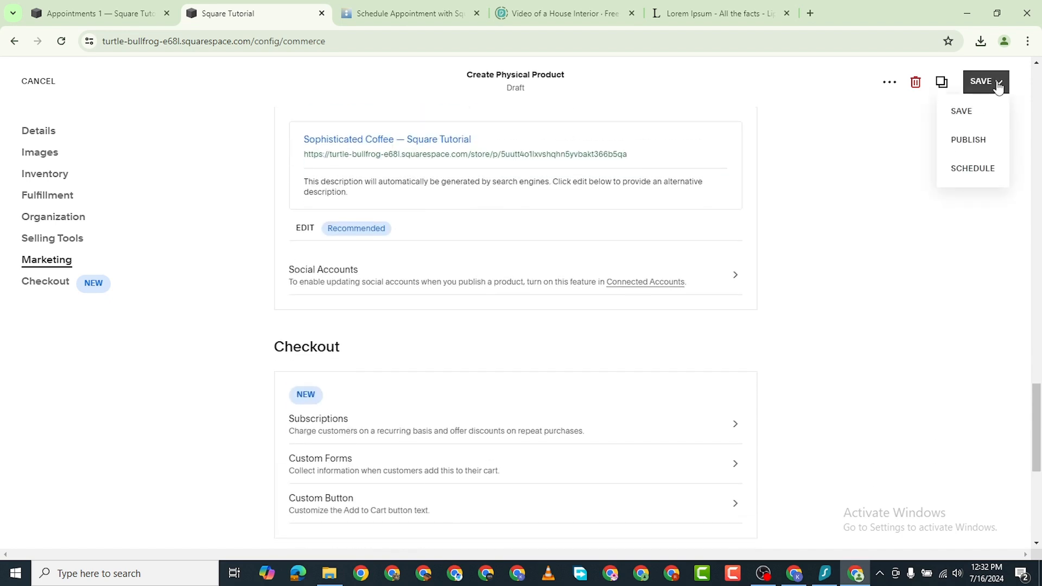
{"action": "left_click", "coordinate": [974, 121]}
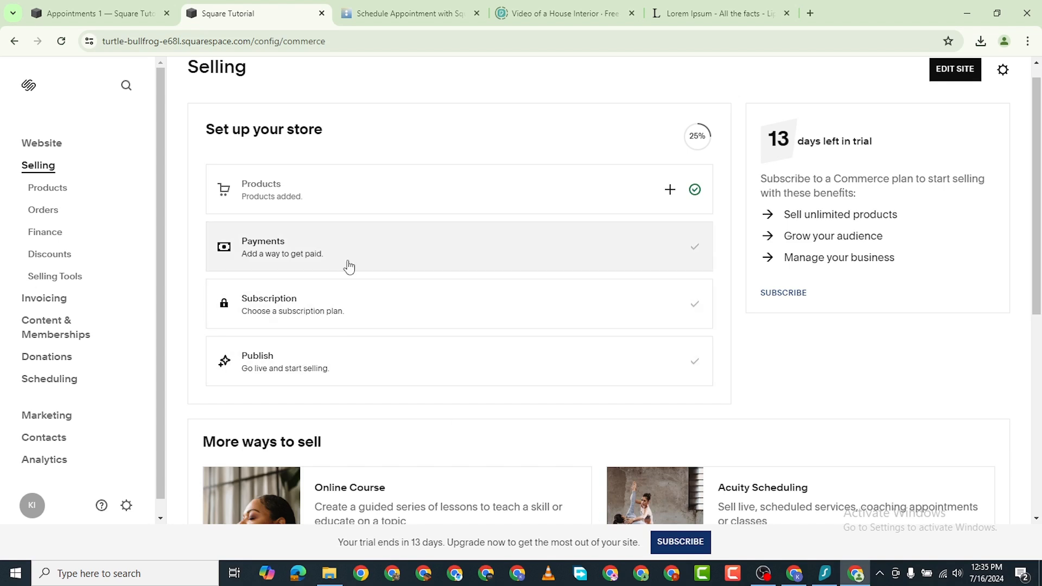
Open the store's payment settings and examine Squarespace Payments, PayPal, Square, Stripe and the currency option
{"action": "left_click", "coordinate": [349, 266]}
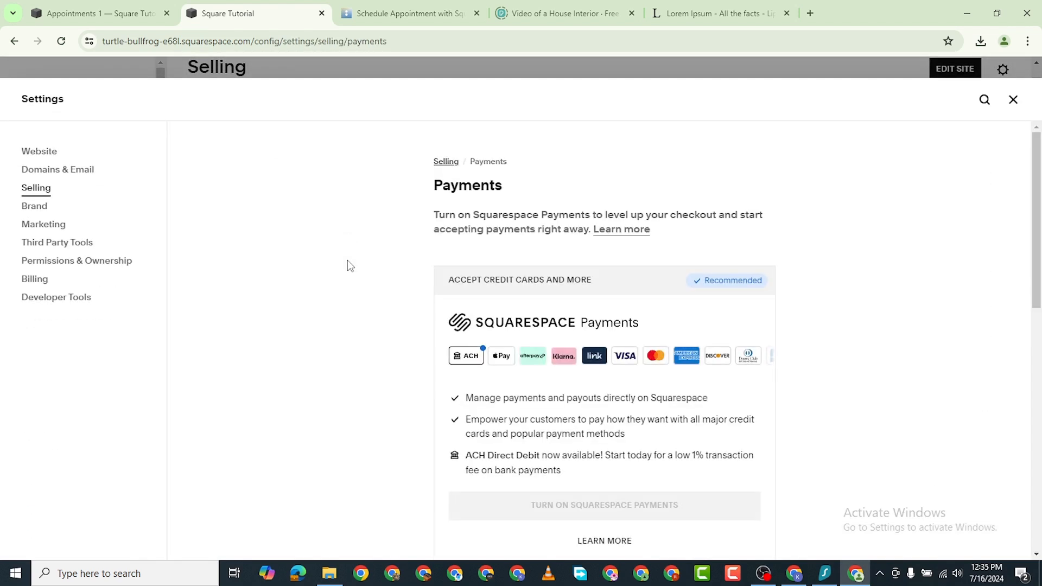
{"action": "scroll", "coordinate": [619, 369], "scroll_direction": "down", "scroll_amount": 1}
{"action": "scroll", "coordinate": [619, 370], "scroll_direction": "down", "scroll_amount": 1}
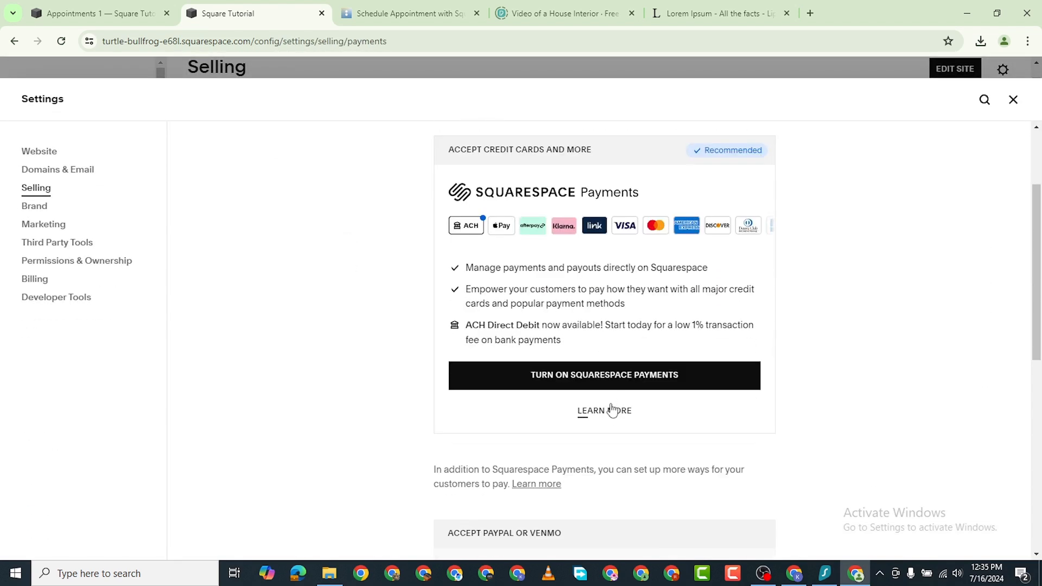
{"action": "scroll", "coordinate": [600, 217], "scroll_direction": "down", "scroll_amount": 1}
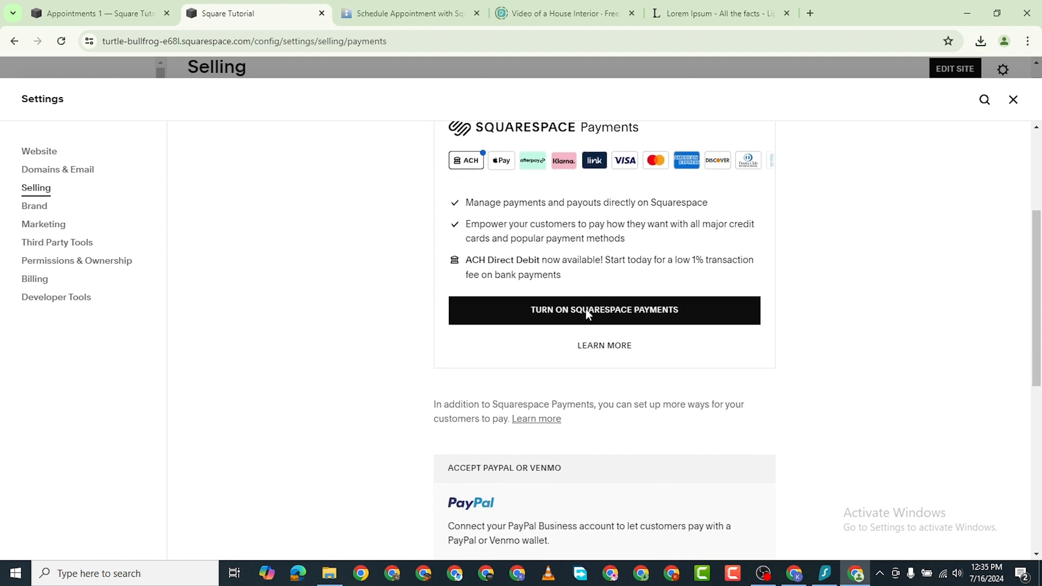
{"action": "scroll", "coordinate": [589, 282], "scroll_direction": "down", "scroll_amount": 1}
{"action": "scroll", "coordinate": [591, 277], "scroll_direction": "up", "scroll_amount": 1}
{"action": "scroll", "coordinate": [591, 278], "scroll_direction": "up", "scroll_amount": 1}
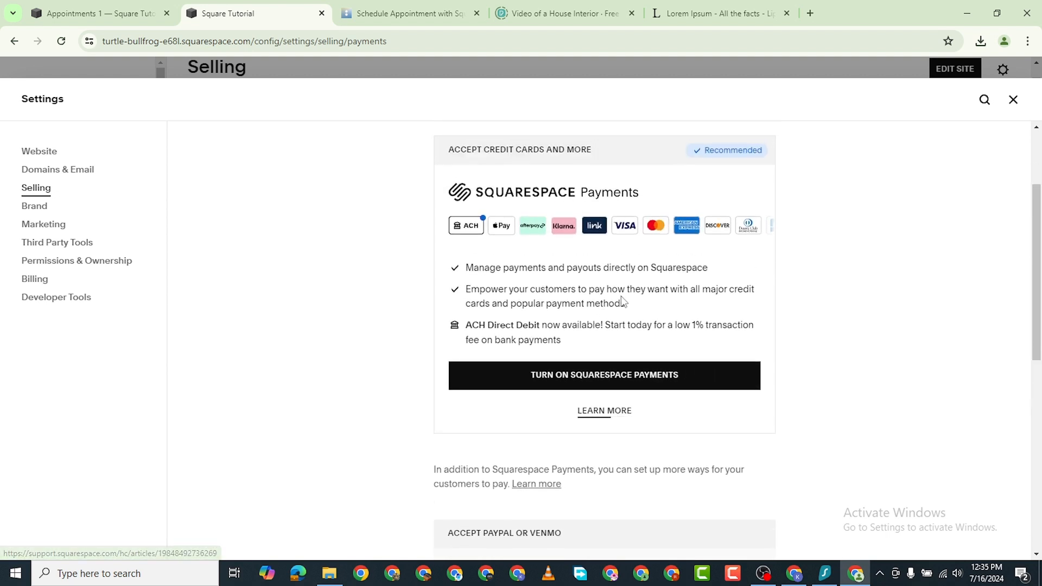
{"action": "scroll", "coordinate": [612, 312], "scroll_direction": "down", "scroll_amount": 3}
{"action": "scroll", "coordinate": [565, 344], "scroll_direction": "down", "scroll_amount": 4}
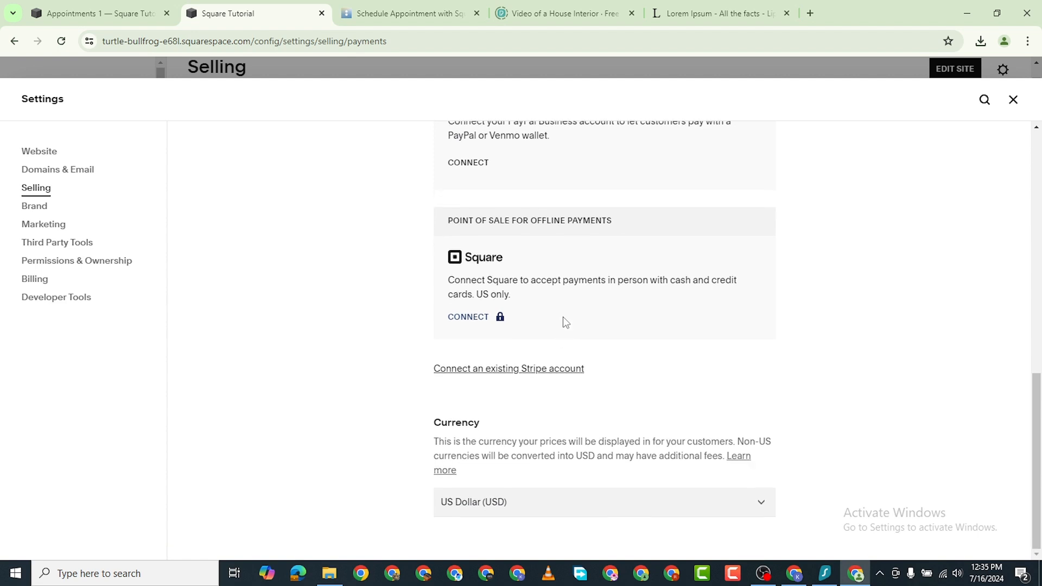
{"action": "scroll", "coordinate": [564, 322], "scroll_direction": "up", "scroll_amount": 3}
{"action": "scroll", "coordinate": [618, 301], "scroll_direction": "up", "scroll_amount": 2}
{"action": "scroll", "coordinate": [620, 303], "scroll_direction": "up", "scroll_amount": 2}
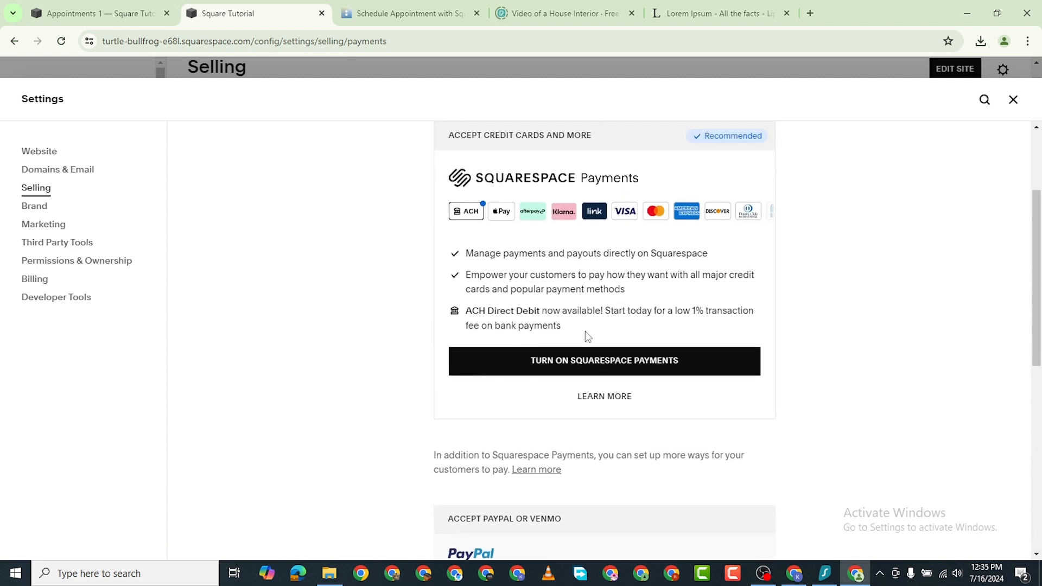
Start the Squarespace Payments setup with United States as the country of business operation
{"action": "left_click", "coordinate": [562, 361]}
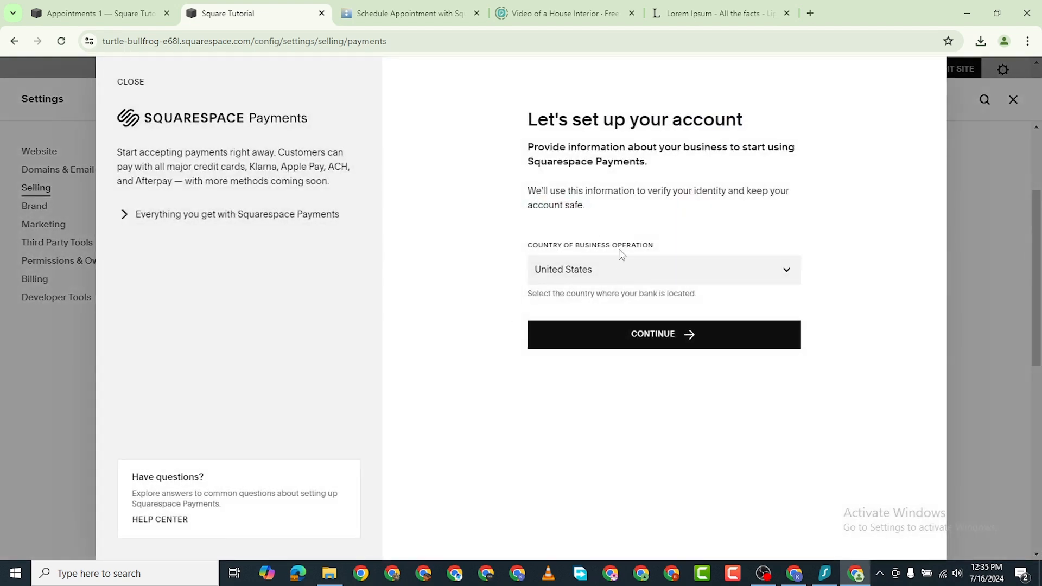
{"action": "left_click", "coordinate": [729, 341]}
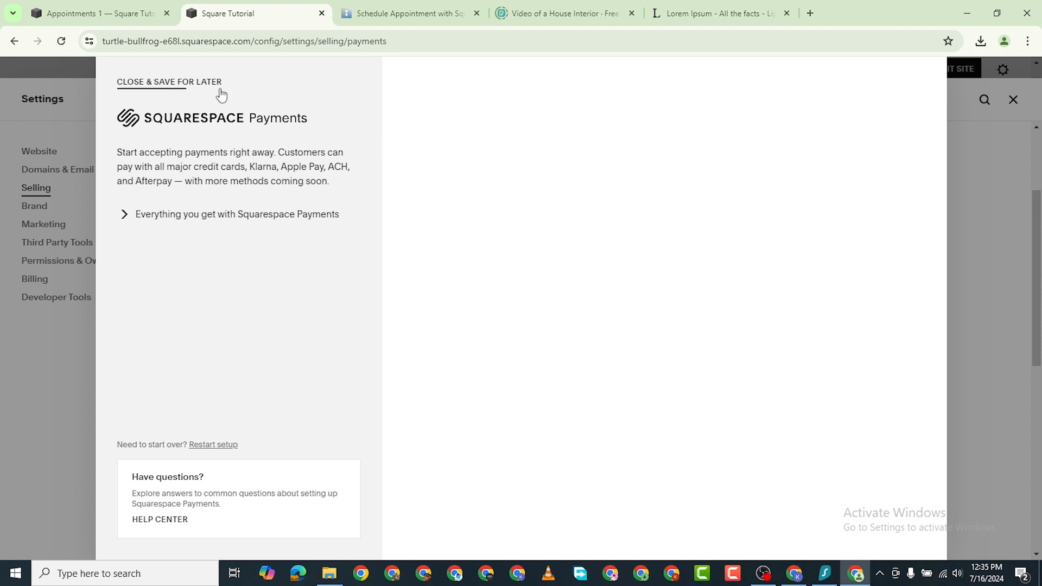
{"action": "left_click", "coordinate": [186, 83]}
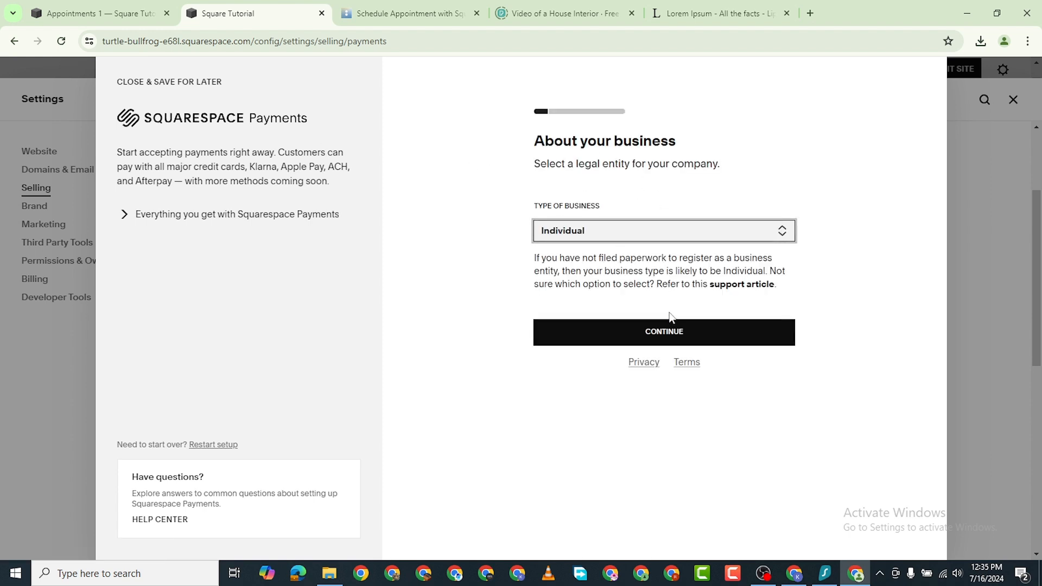
View the available business types in the payments setup without changing Individual, and close the setup, saving it for later
{"action": "left_click", "coordinate": [599, 231]}
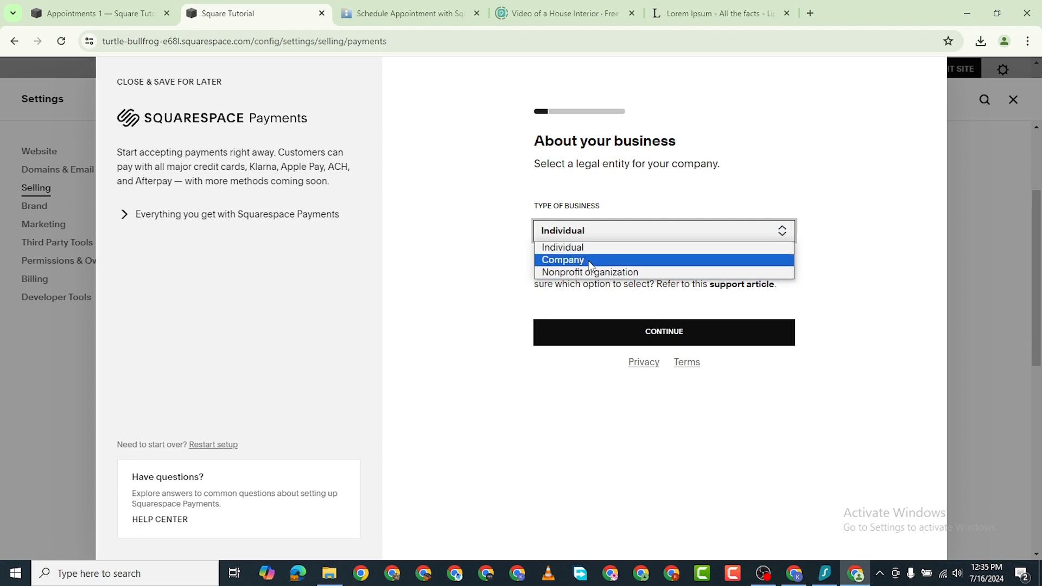
{"action": "left_click", "coordinate": [451, 329]}
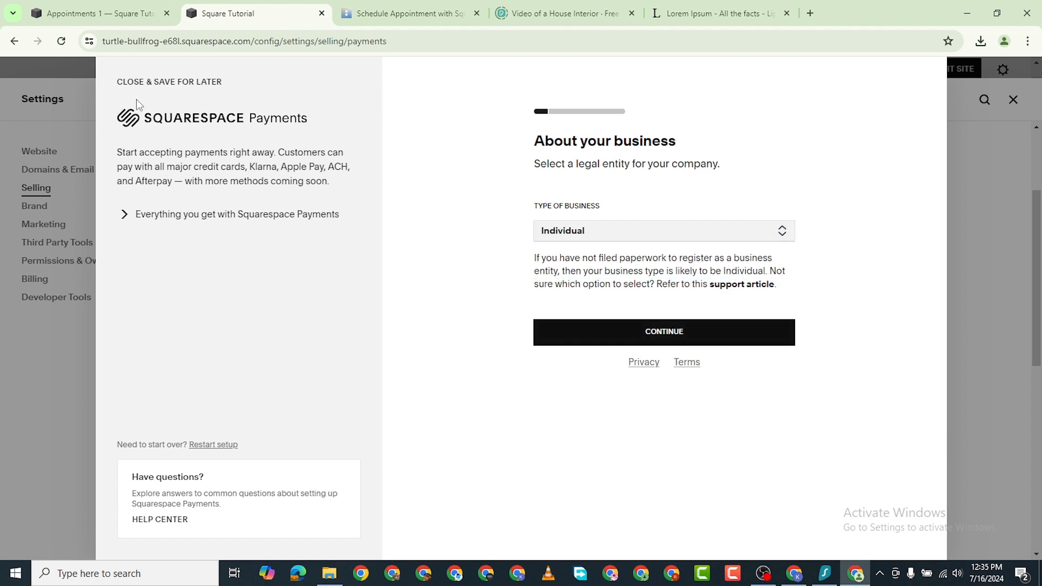
{"action": "left_click", "coordinate": [152, 82]}
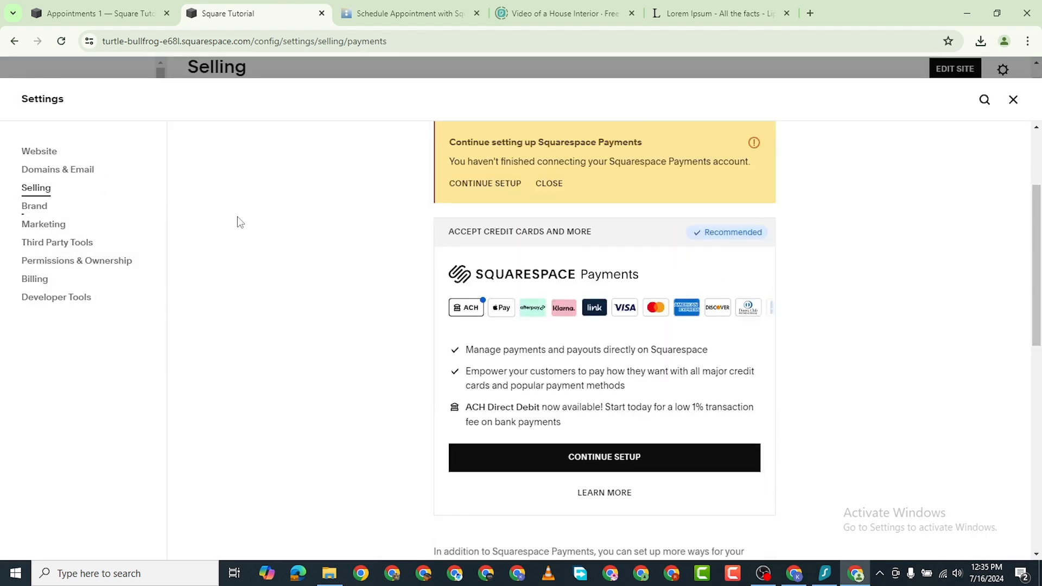
{"action": "left_click", "coordinate": [518, 186]}
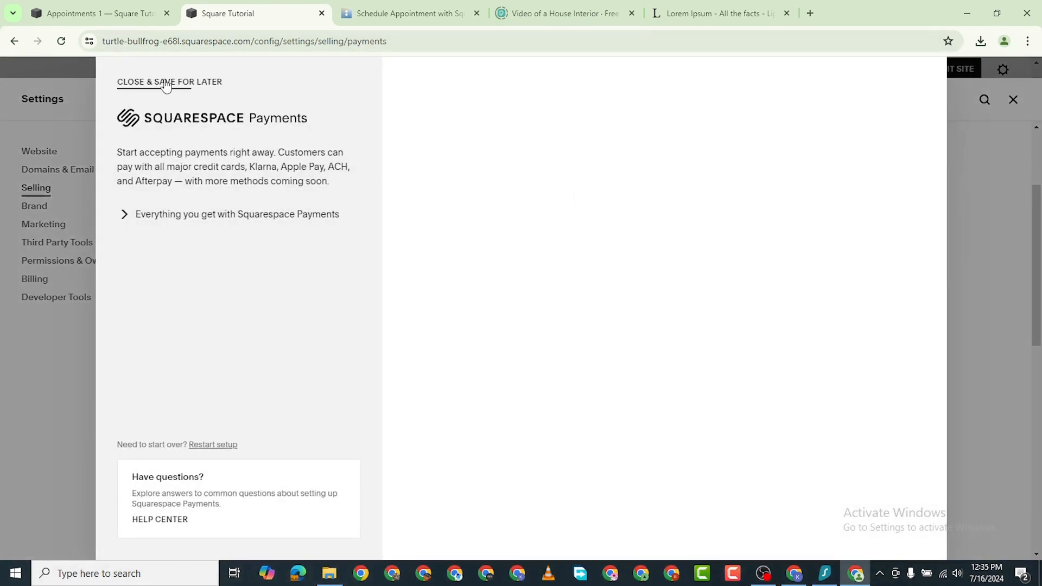
{"action": "left_click", "coordinate": [166, 84]}
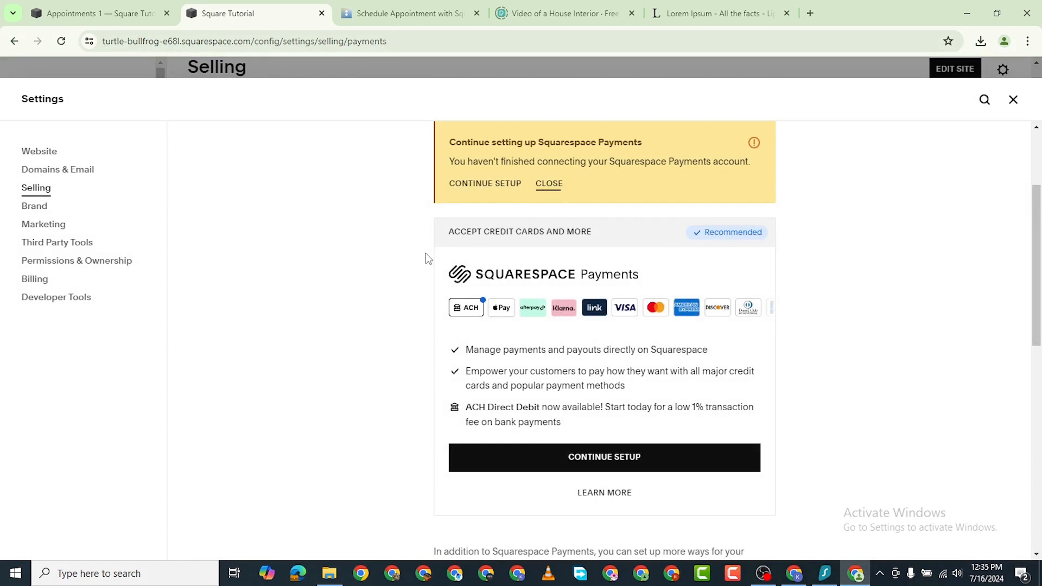
Dismiss the unfinished payments setup notice and view the Customer Accounts settings for selling
{"action": "left_click", "coordinate": [550, 187]}
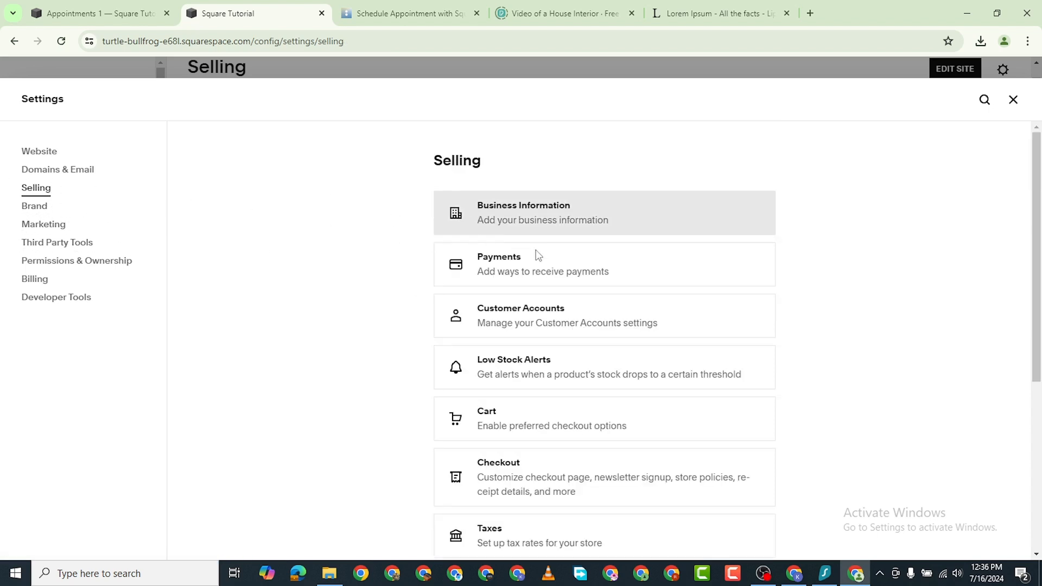
{"action": "left_click", "coordinate": [571, 313]}
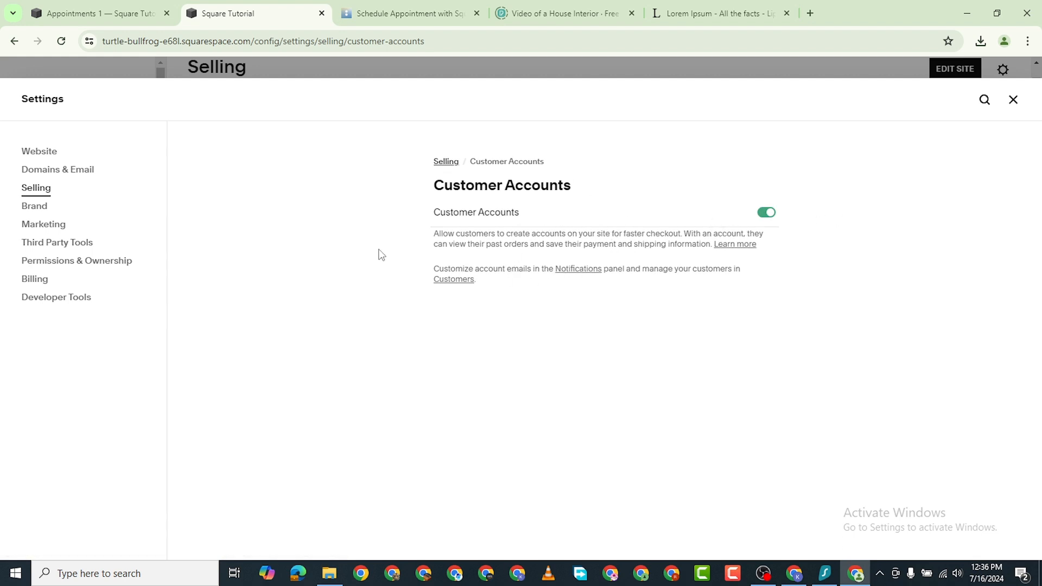
{"action": "left_click", "coordinate": [38, 191]}
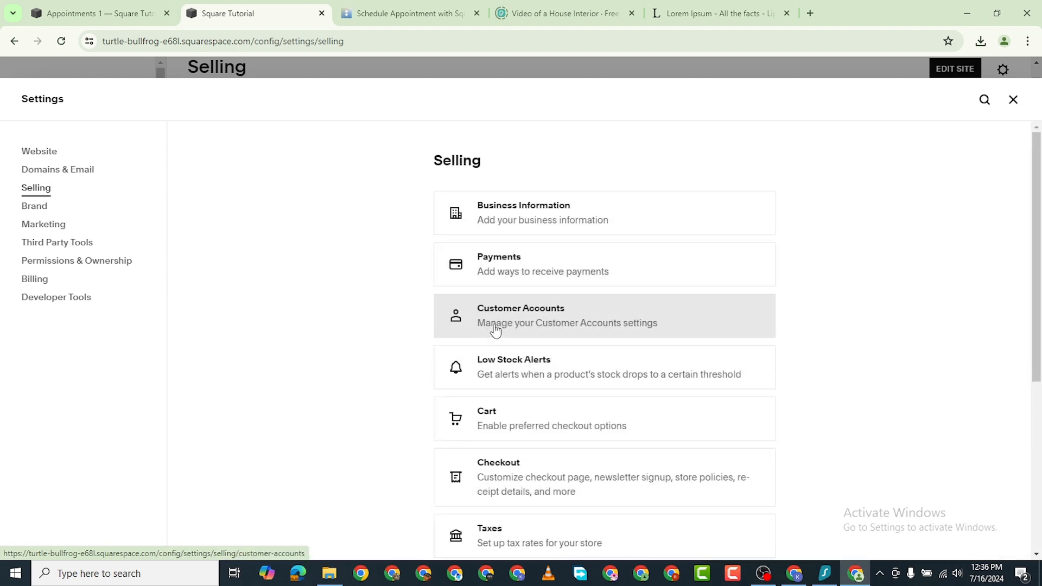
Set the Low Stock Threshold to 3 in the Low Stock Alerts settings and save the change
{"action": "scroll", "coordinate": [496, 304], "scroll_direction": "down", "scroll_amount": 2}
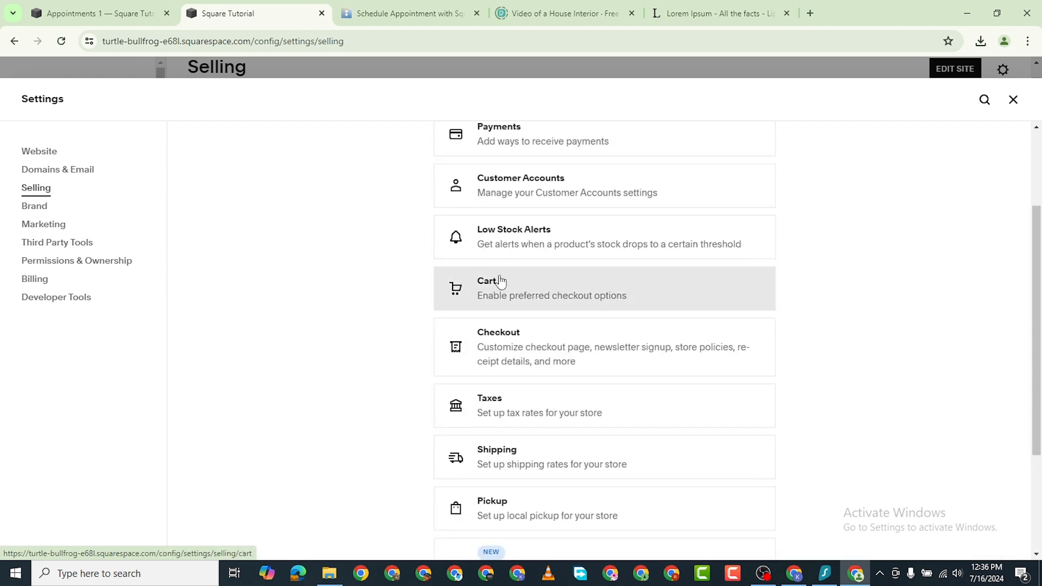
{"action": "left_click", "coordinate": [542, 230]}
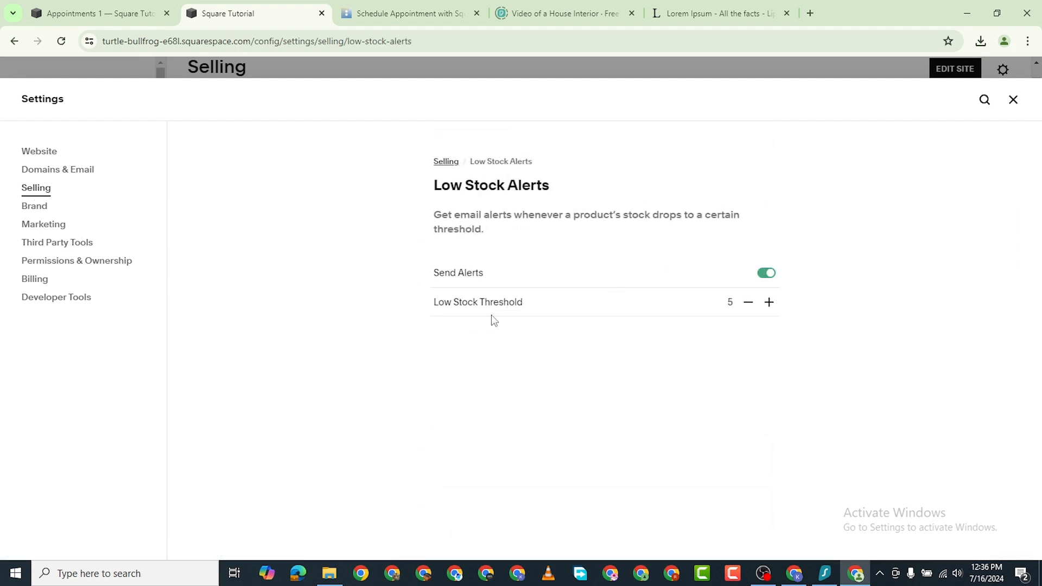
{"action": "left_click", "coordinate": [749, 303]}
{"action": "left_click", "coordinate": [749, 304]}
{"action": "left_click", "coordinate": [749, 304]}
{"action": "left_click", "coordinate": [749, 304]}
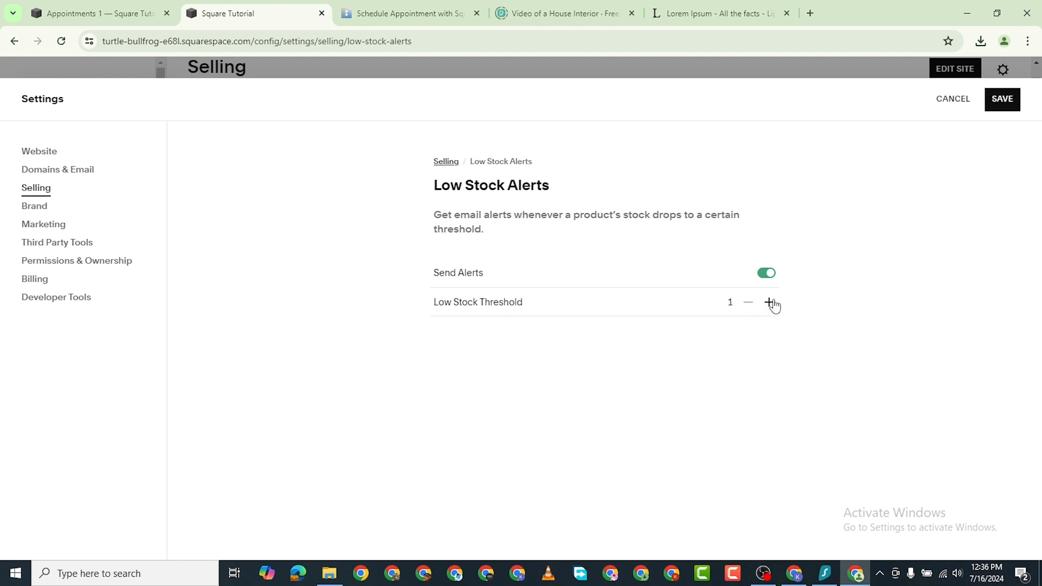
{"action": "left_click", "coordinate": [36, 189]}
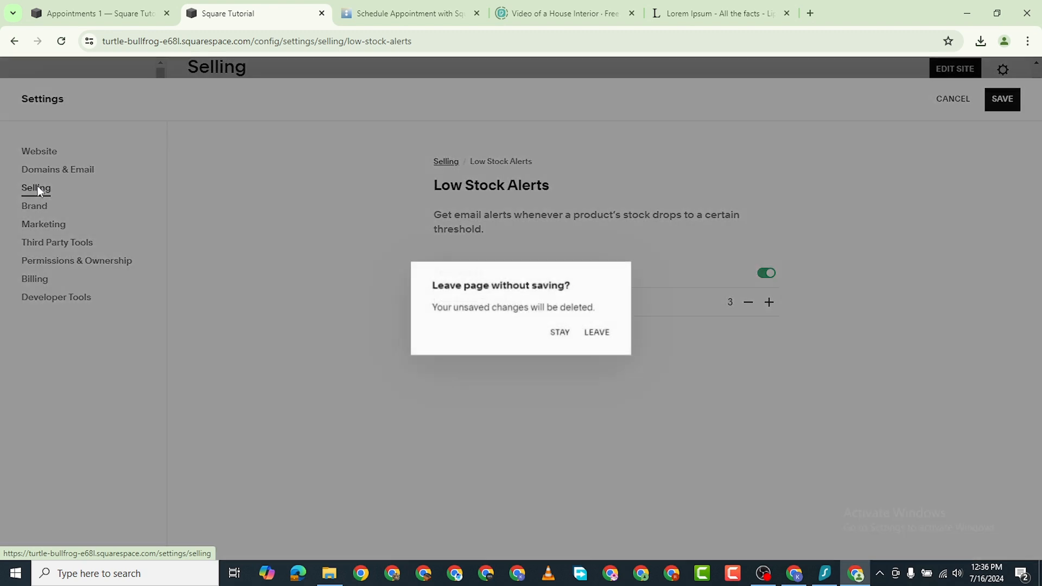
{"action": "left_click", "coordinate": [560, 333]}
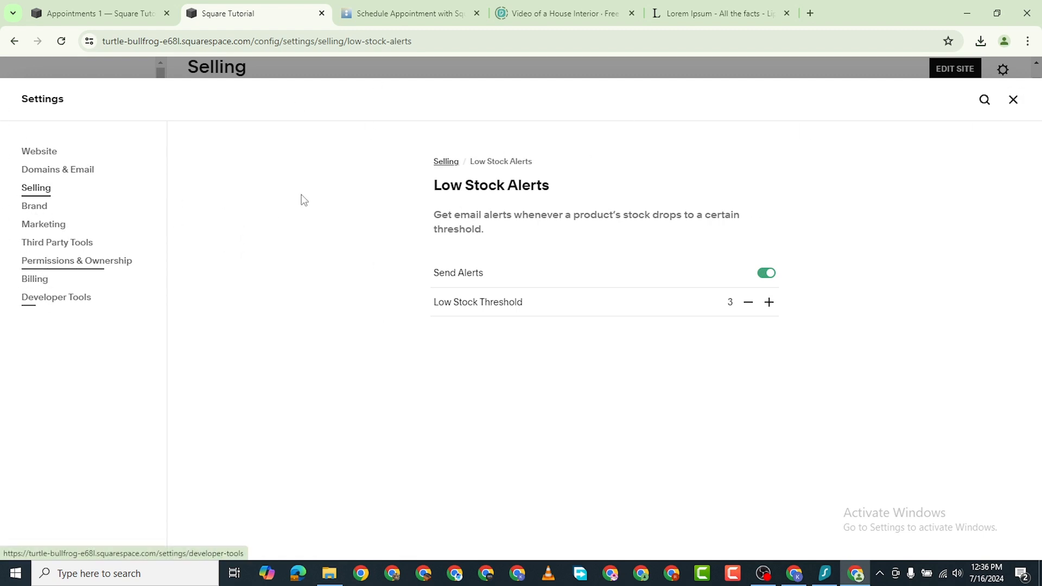
Enable express checkout in the selling Cart settings
{"action": "left_click", "coordinate": [37, 189]}
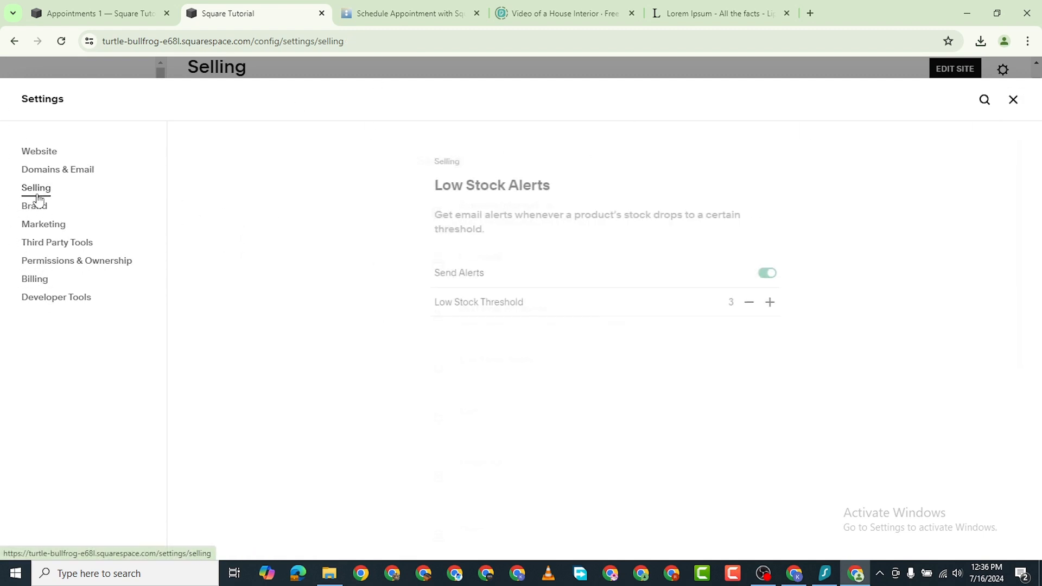
{"action": "scroll", "coordinate": [439, 368], "scroll_direction": "down", "scroll_amount": 2}
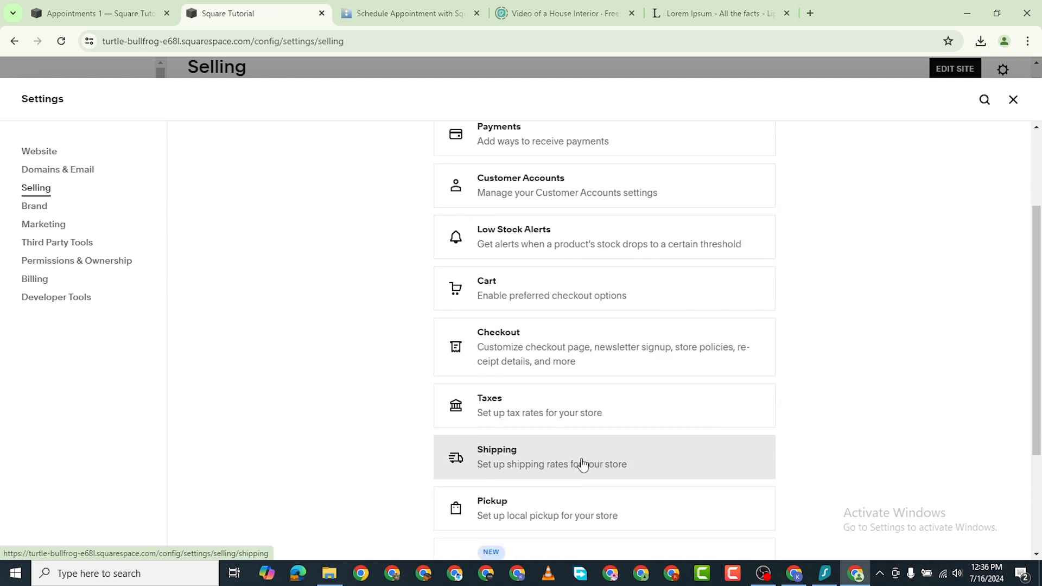
{"action": "left_click", "coordinate": [576, 298]}
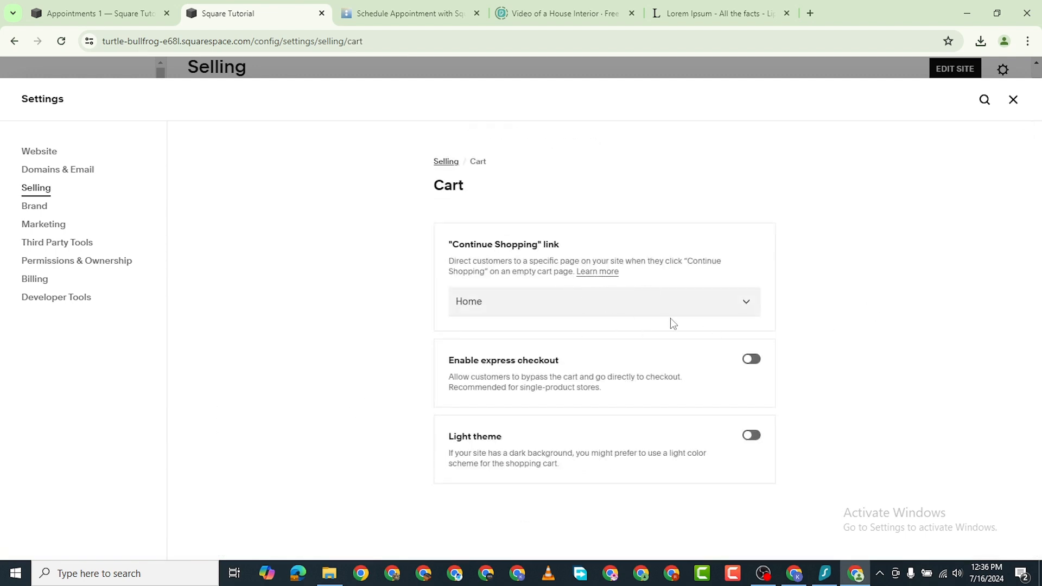
{"action": "left_click", "coordinate": [750, 360]}
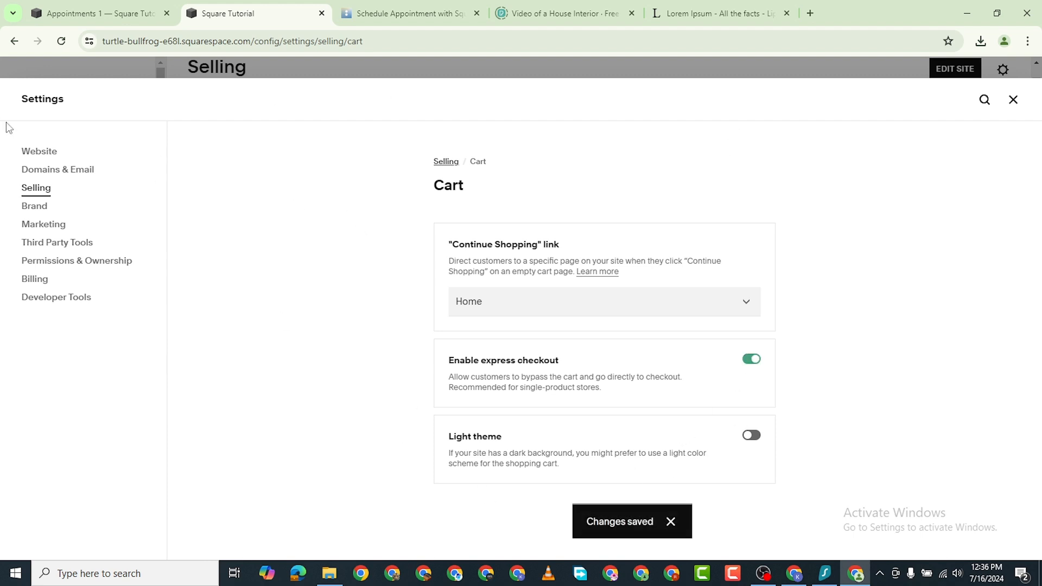
Enable abandoned checkout recovery in the selling Checkout settings
{"action": "left_click", "coordinate": [34, 187]}
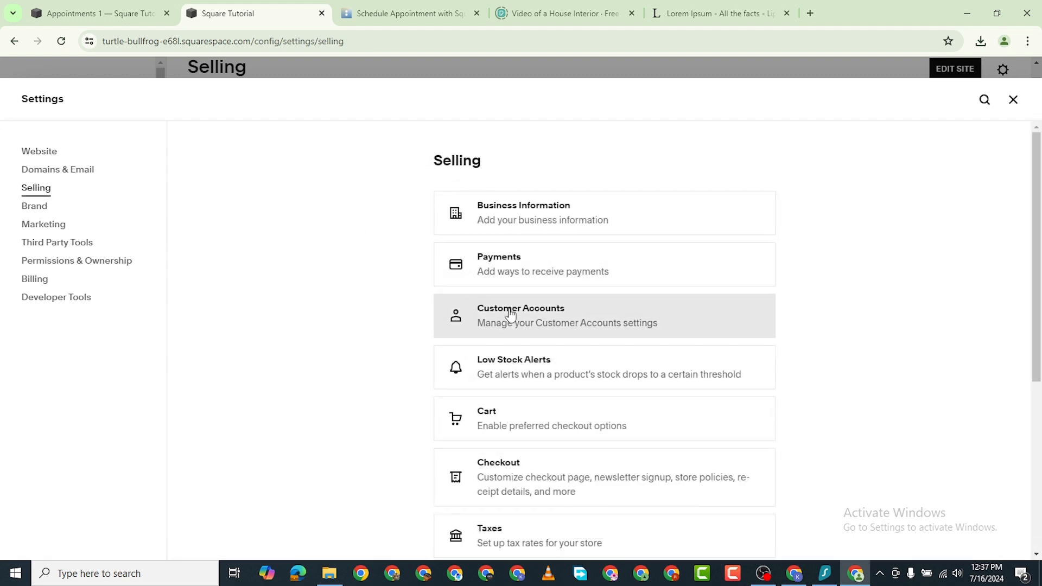
{"action": "scroll", "coordinate": [597, 320], "scroll_direction": "down", "scroll_amount": 4}
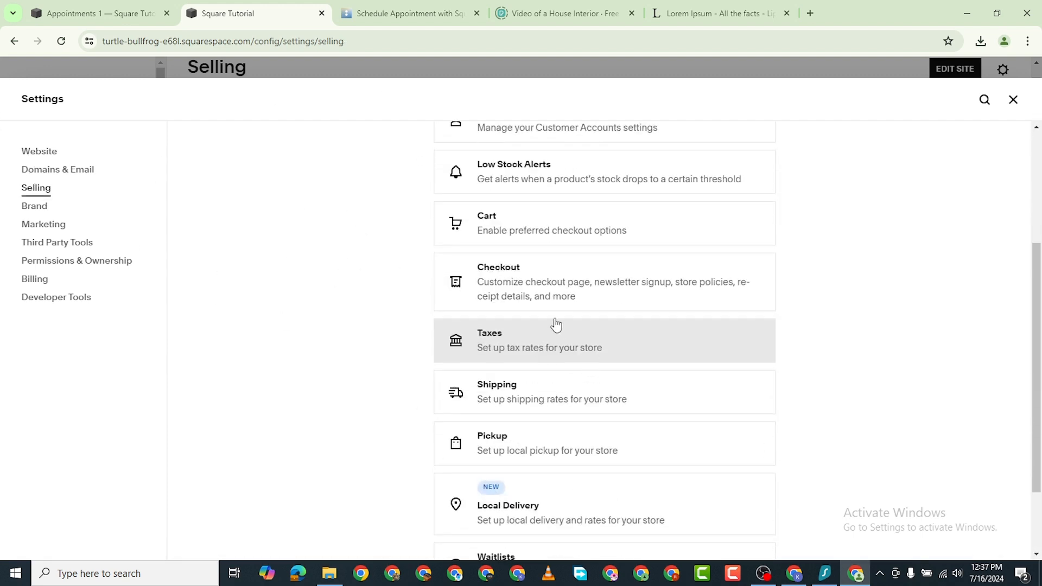
{"action": "left_click", "coordinate": [564, 290]}
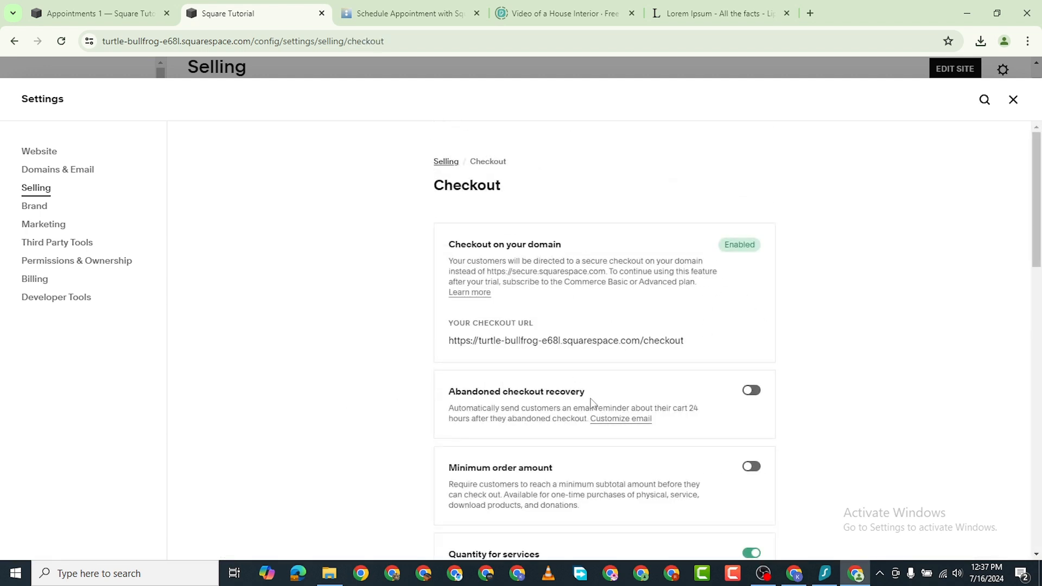
{"action": "scroll", "coordinate": [753, 332], "scroll_direction": "down", "scroll_amount": 1}
{"action": "left_click", "coordinate": [752, 327]}
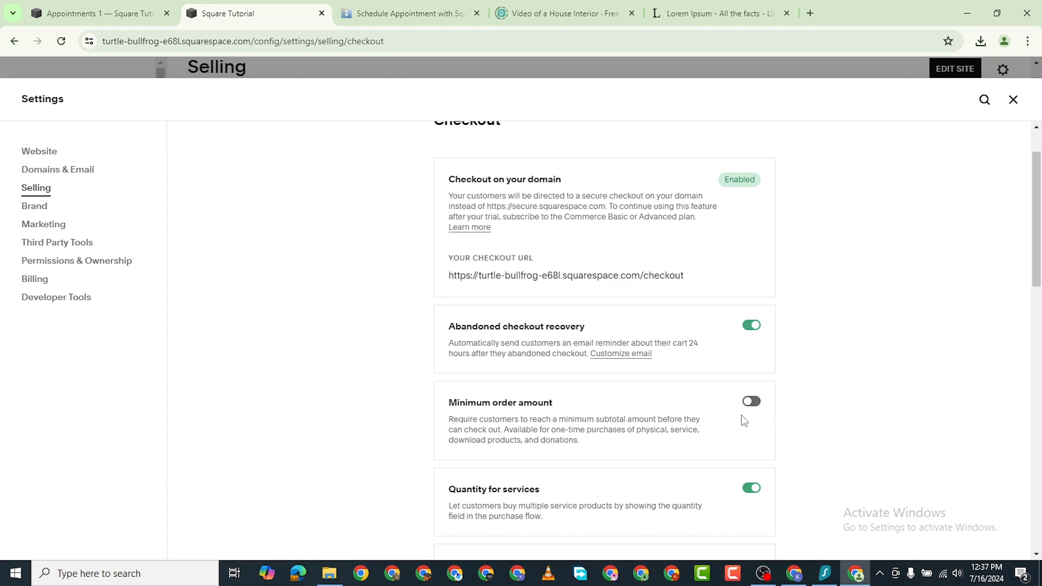
Enable the minimum order amount and require customers to buy more than 200
{"action": "left_click", "coordinate": [749, 402]}
{"action": "scroll", "coordinate": [590, 469], "scroll_direction": "down", "scroll_amount": 2}
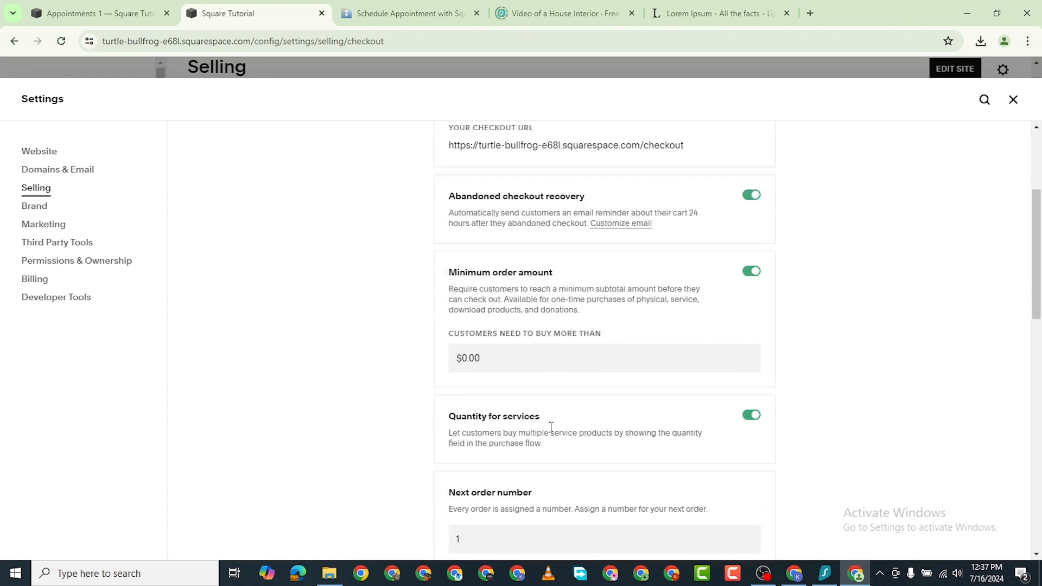
{"action": "left_click", "coordinate": [497, 363]}
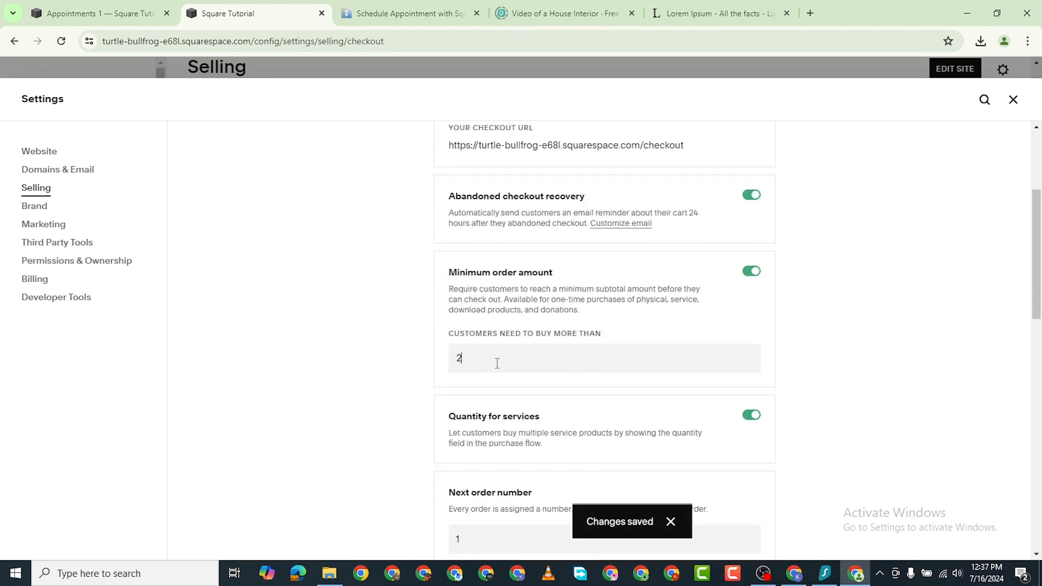
{"action": "scroll", "coordinate": [497, 363], "scroll_direction": "down", "scroll_amount": 3}
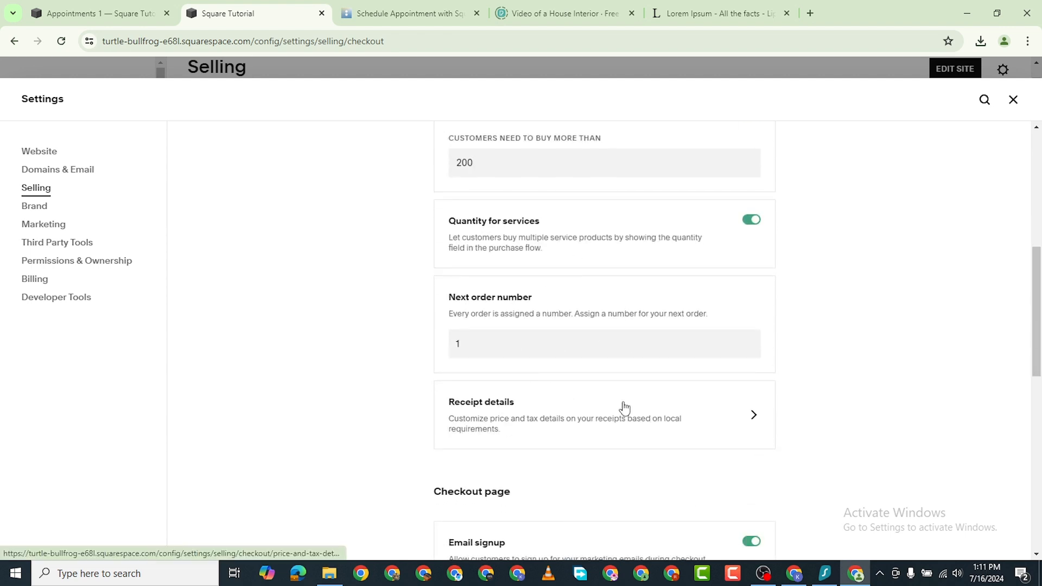
{"action": "scroll", "coordinate": [628, 321], "scroll_direction": "up", "scroll_amount": 2}
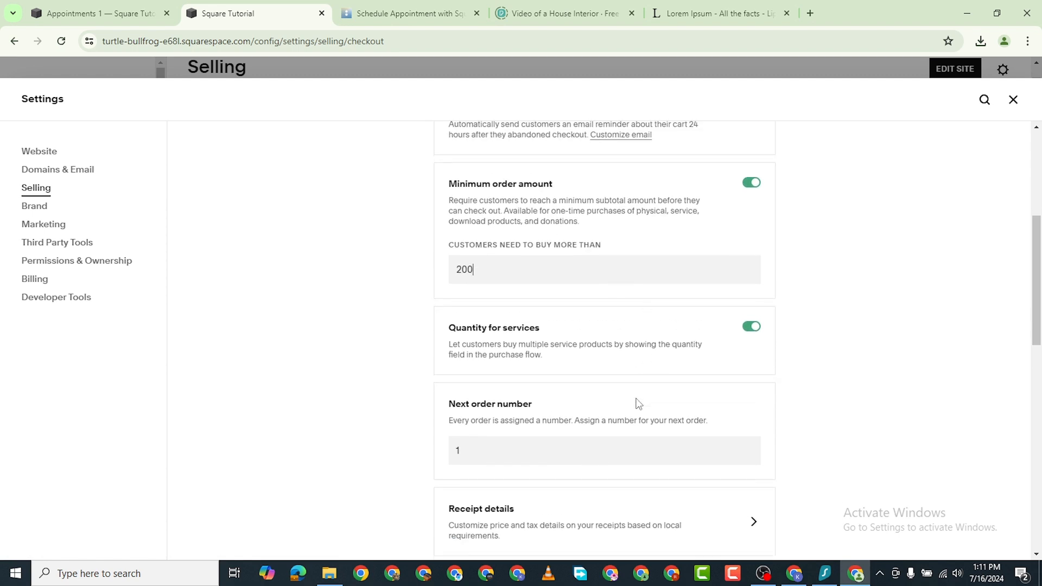
Review the quantity for services and next order number options, and open the receipt details
{"action": "scroll", "coordinate": [638, 402], "scroll_direction": "down", "scroll_amount": 1}
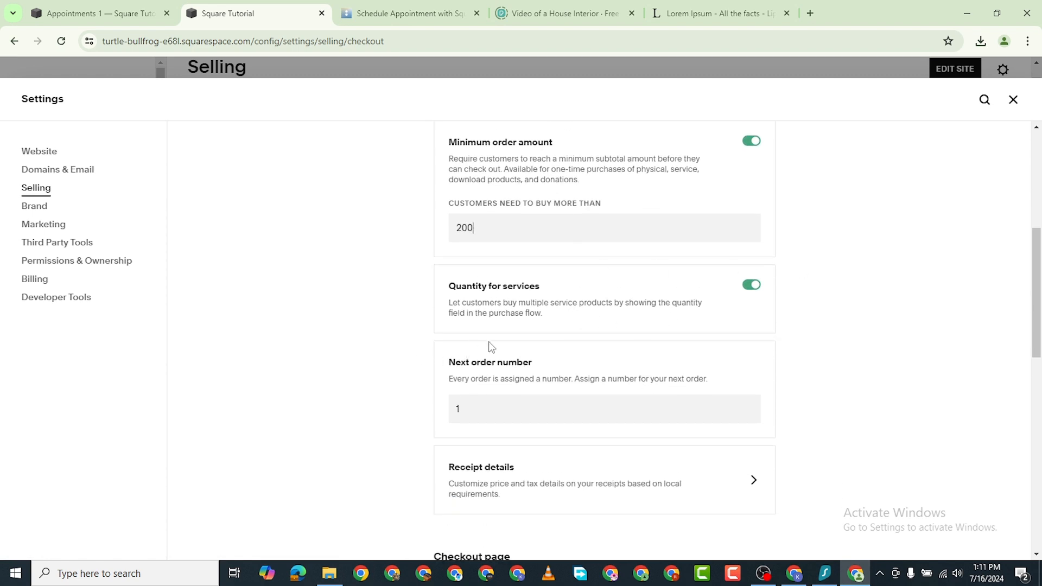
{"action": "scroll", "coordinate": [564, 374], "scroll_direction": "down", "scroll_amount": 1}
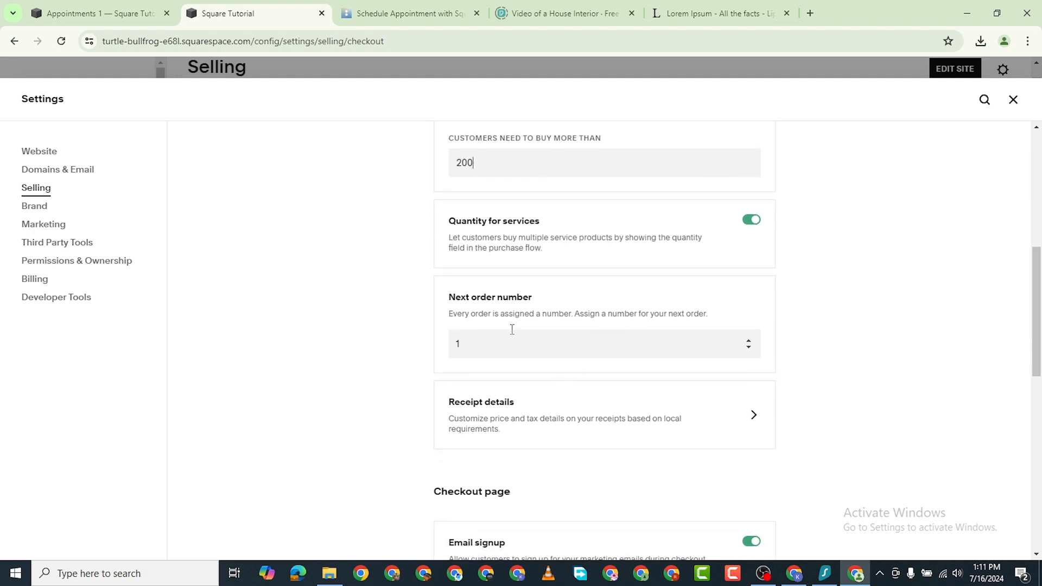
{"action": "scroll", "coordinate": [499, 347], "scroll_direction": "down", "scroll_amount": 1}
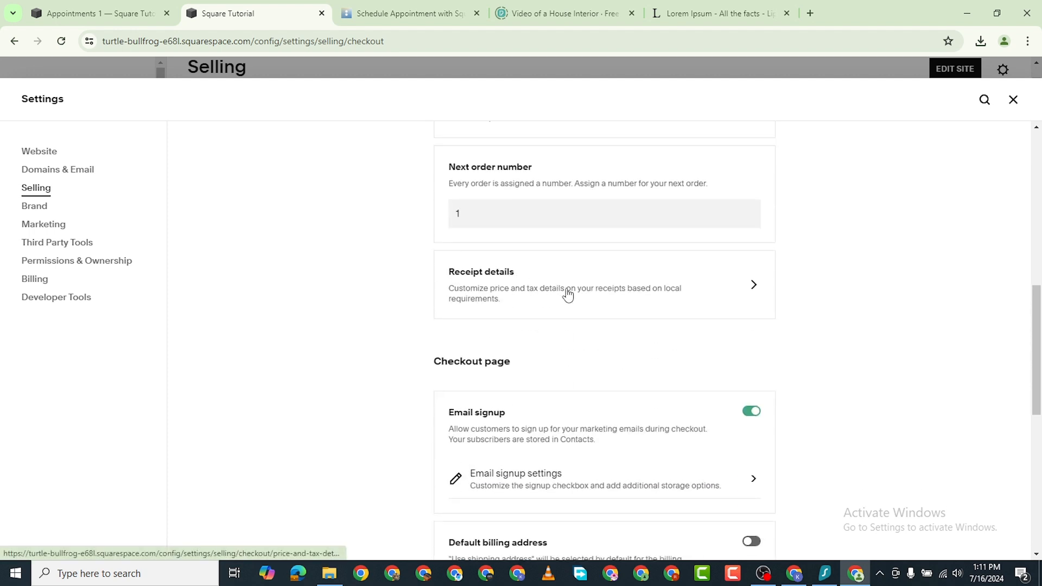
{"action": "scroll", "coordinate": [608, 348], "scroll_direction": "down", "scroll_amount": 1}
{"action": "left_click", "coordinate": [674, 228]}
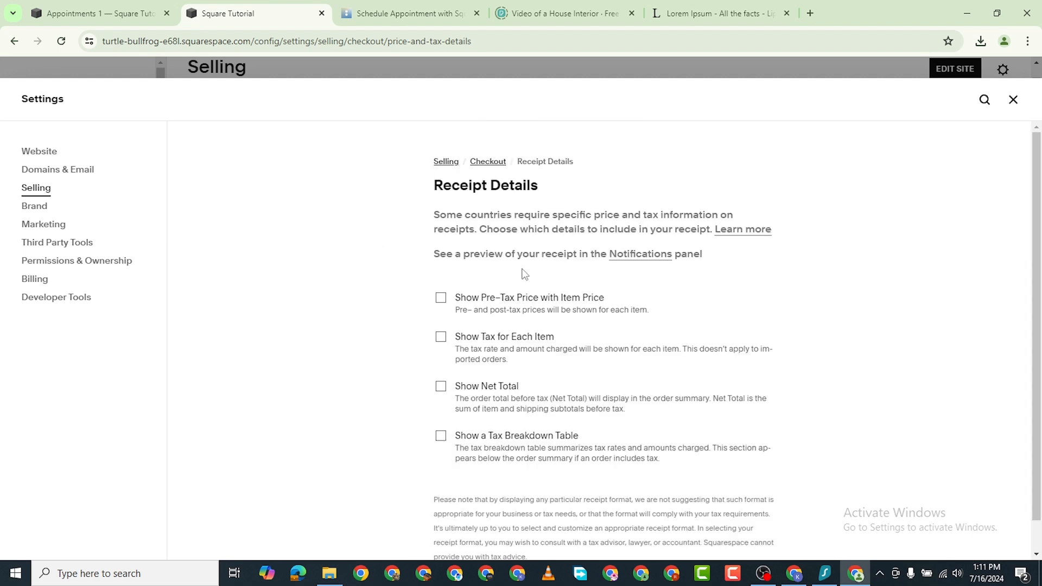
Try the pre-tax price, per-item tax, net total and tax breakdown table options for receipts, and clear them all again
{"action": "left_click", "coordinate": [441, 297]}
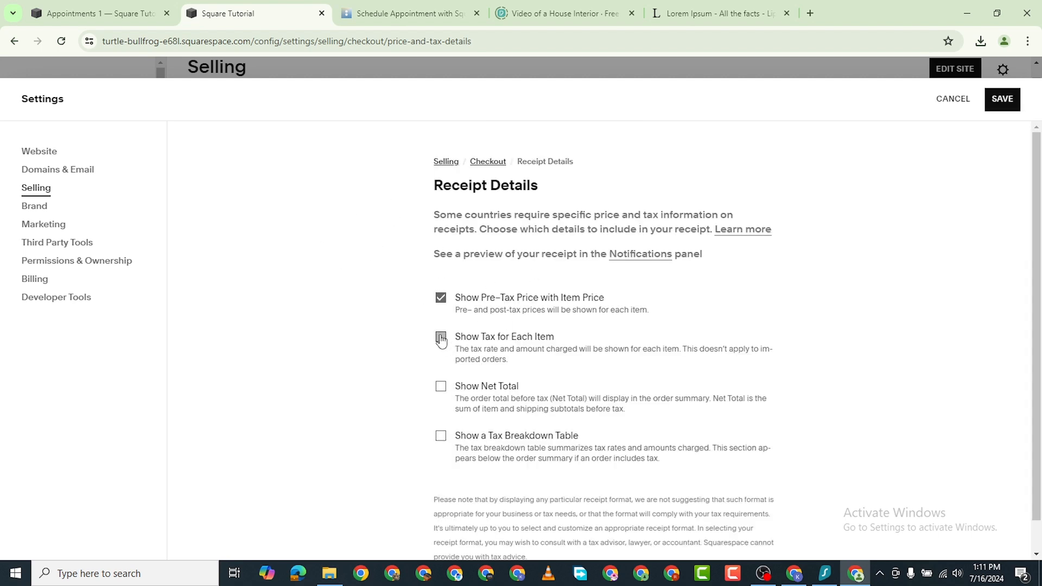
{"action": "left_click", "coordinate": [441, 338]}
{"action": "left_click", "coordinate": [441, 387]}
{"action": "left_click", "coordinate": [441, 436]}
{"action": "left_click", "coordinate": [440, 337]}
{"action": "left_click", "coordinate": [439, 298]}
{"action": "left_click", "coordinate": [440, 337]}
{"action": "left_click", "coordinate": [441, 387]}
{"action": "left_click", "coordinate": [441, 441]}
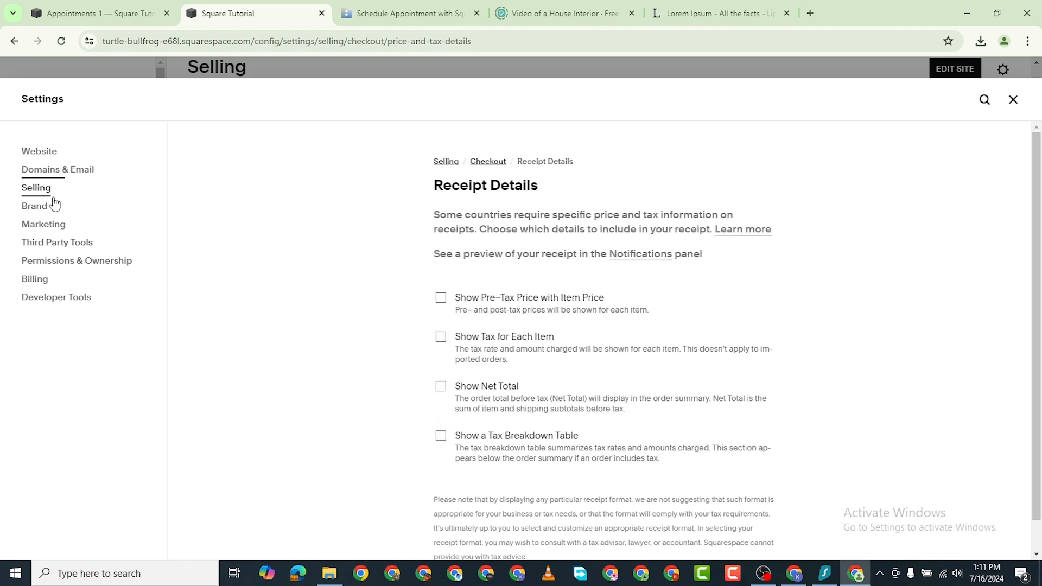
Return to the Checkout settings and enable the default billing address option
{"action": "left_click", "coordinate": [32, 189]}
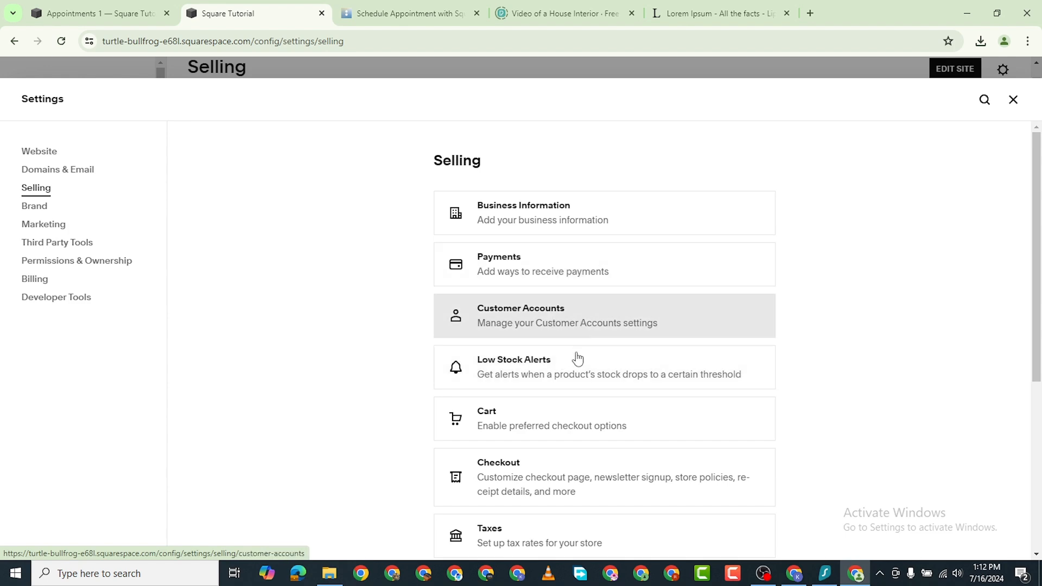
{"action": "scroll", "coordinate": [580, 472], "scroll_direction": "down", "scroll_amount": 1}
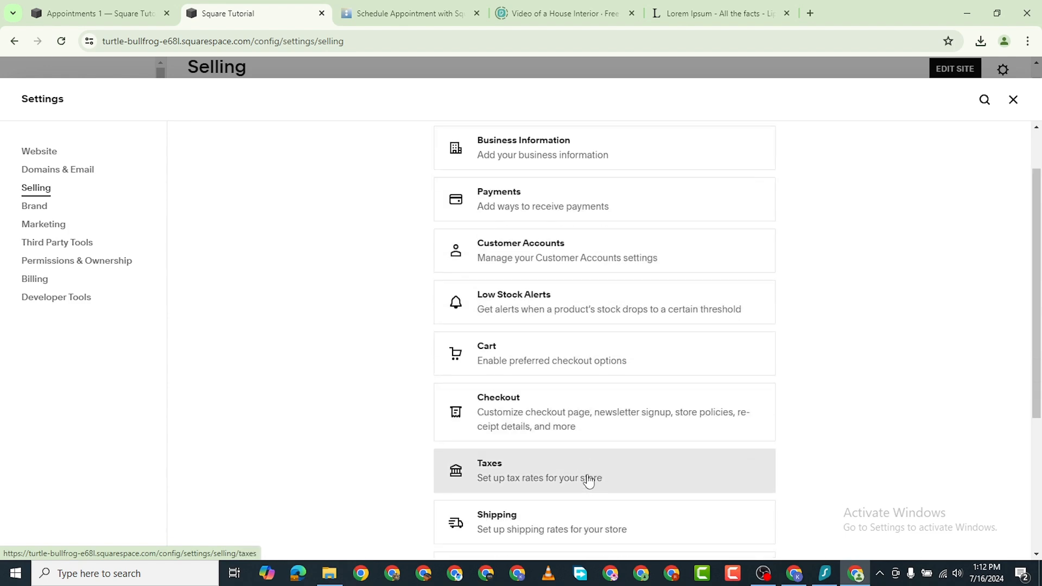
{"action": "left_click", "coordinate": [564, 418]}
{"action": "scroll", "coordinate": [621, 400], "scroll_direction": "down", "scroll_amount": 10}
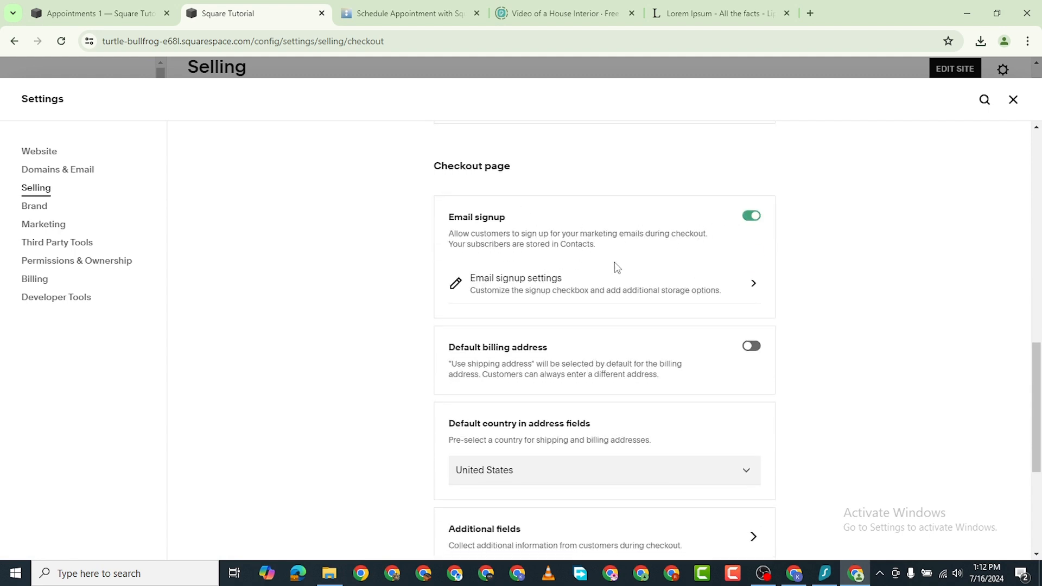
{"action": "scroll", "coordinate": [649, 392], "scroll_direction": "down", "scroll_amount": 1}
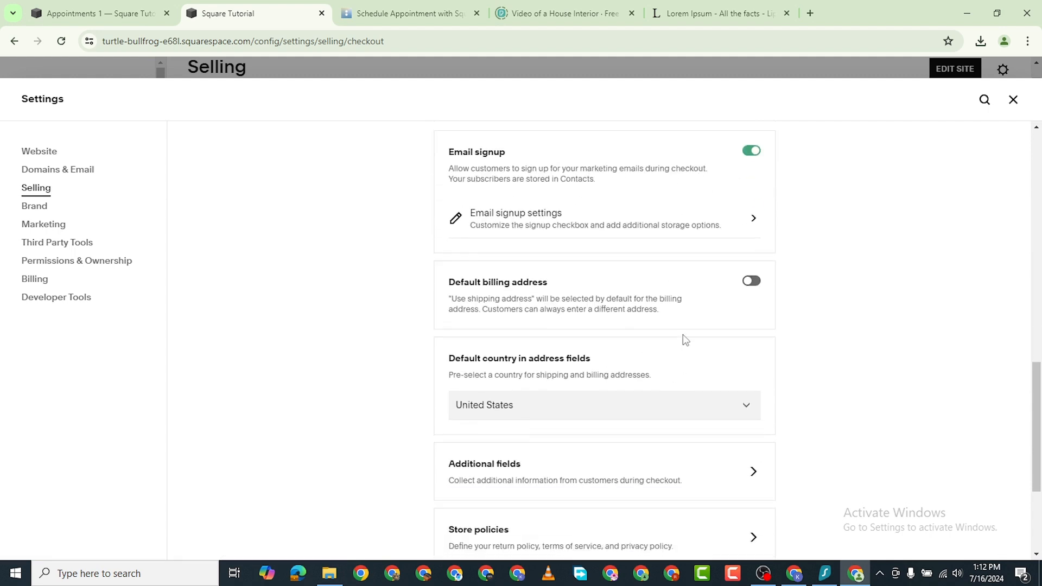
{"action": "left_click", "coordinate": [754, 285]}
View the additional checkout fields, and reopen the Checkout settings to look over the store policies and checkout page customization options
{"action": "scroll", "coordinate": [583, 423], "scroll_direction": "down", "scroll_amount": 3}
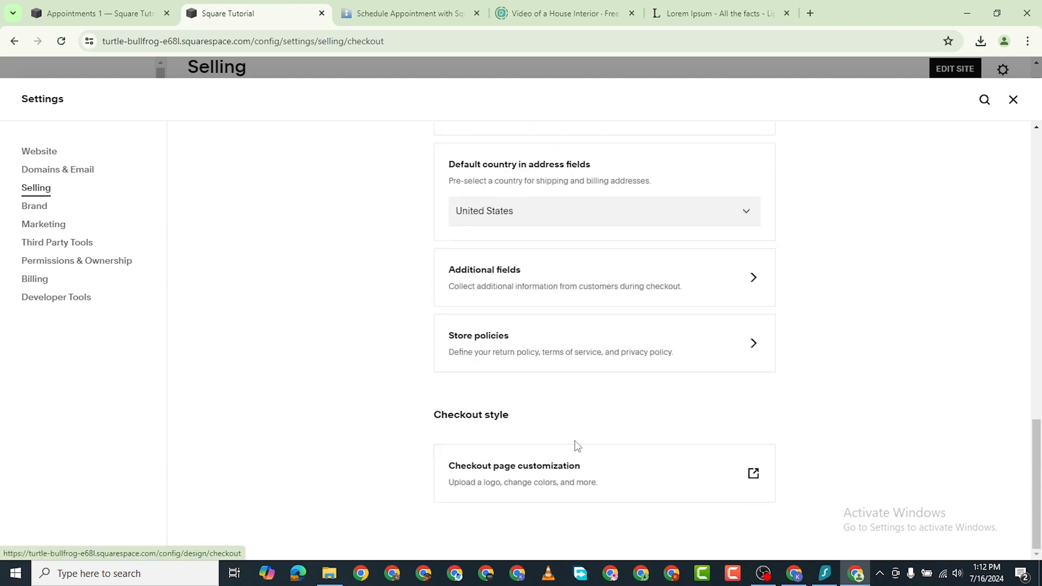
{"action": "left_click", "coordinate": [718, 293]}
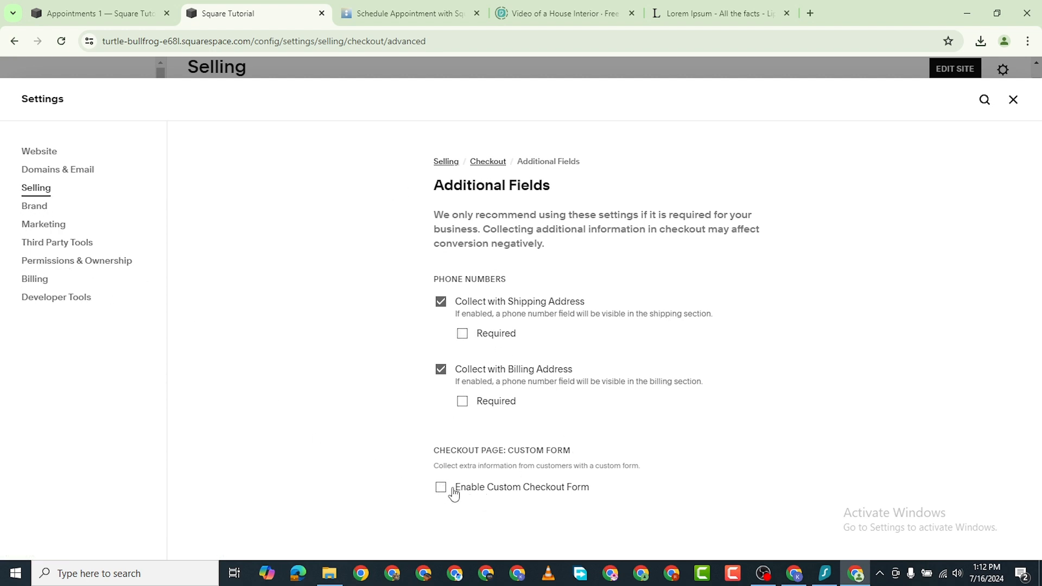
{"action": "left_click", "coordinate": [35, 188]}
{"action": "scroll", "coordinate": [641, 390], "scroll_direction": "down", "scroll_amount": 3}
{"action": "scroll", "coordinate": [641, 389], "scroll_direction": "down", "scroll_amount": 2}
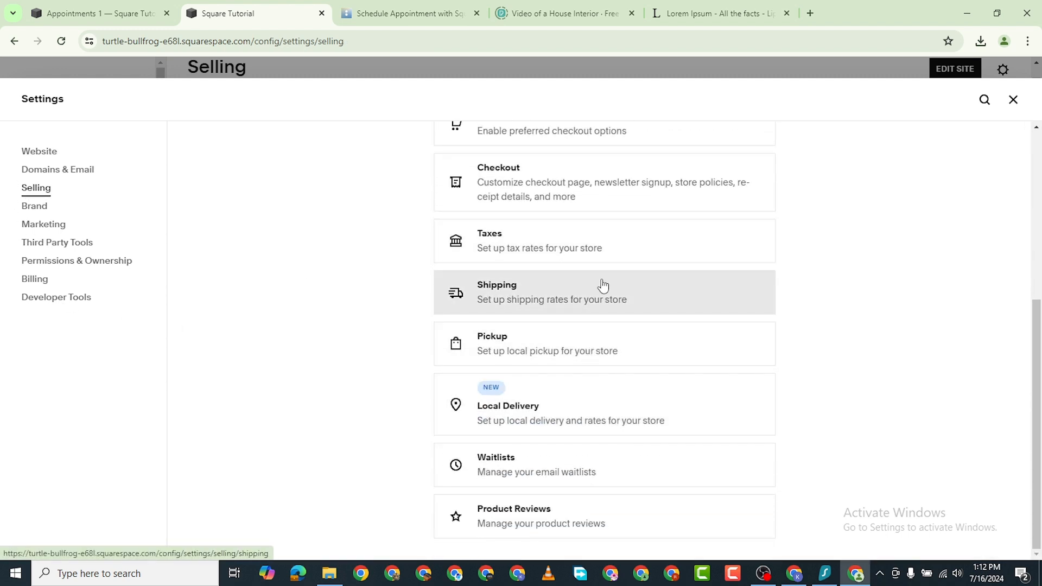
{"action": "left_click", "coordinate": [591, 216]}
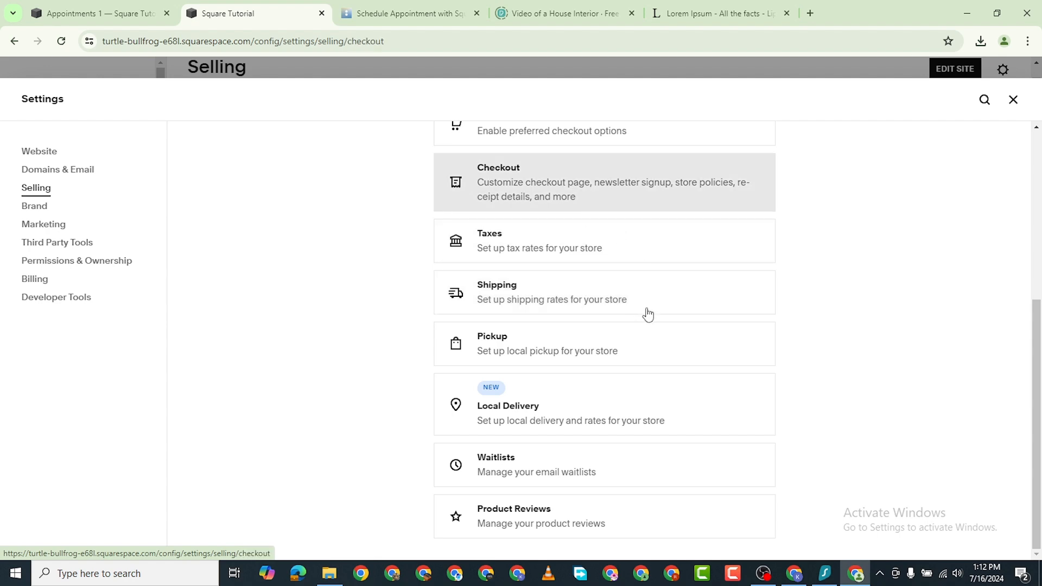
{"action": "scroll", "coordinate": [663, 463], "scroll_direction": "down", "scroll_amount": 15}
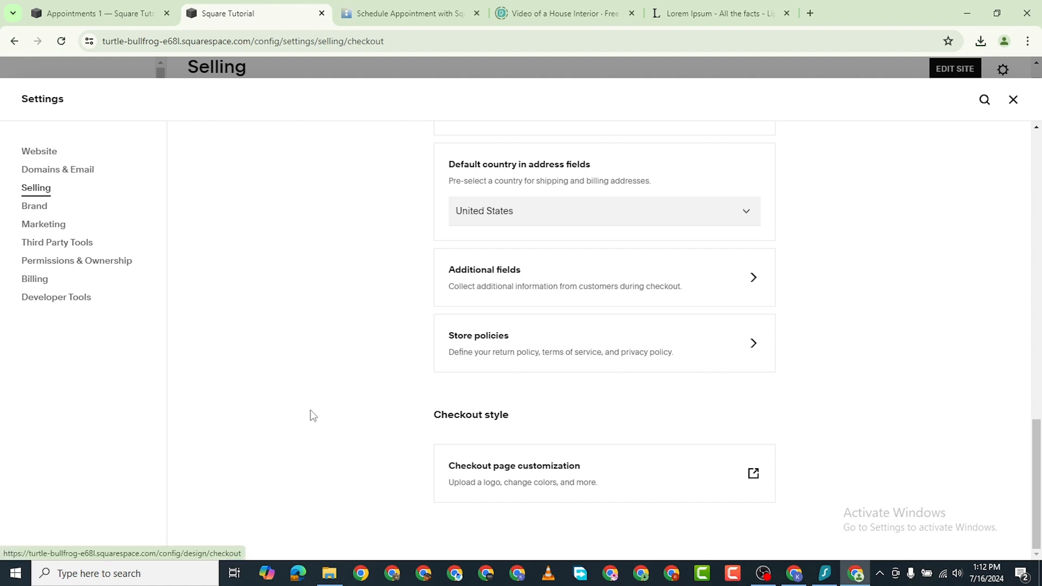
Open the store's Taxes settings and review the manual rate setup and the options for how tax is added
{"action": "left_click", "coordinate": [35, 188]}
{"action": "scroll", "coordinate": [700, 380], "scroll_direction": "down", "scroll_amount": 5}
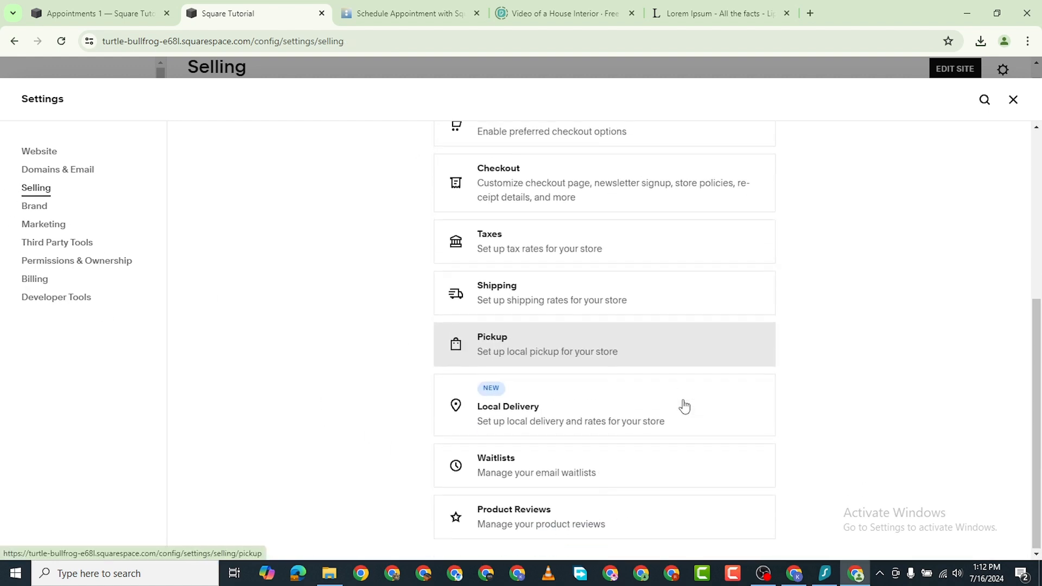
{"action": "left_click", "coordinate": [605, 261]}
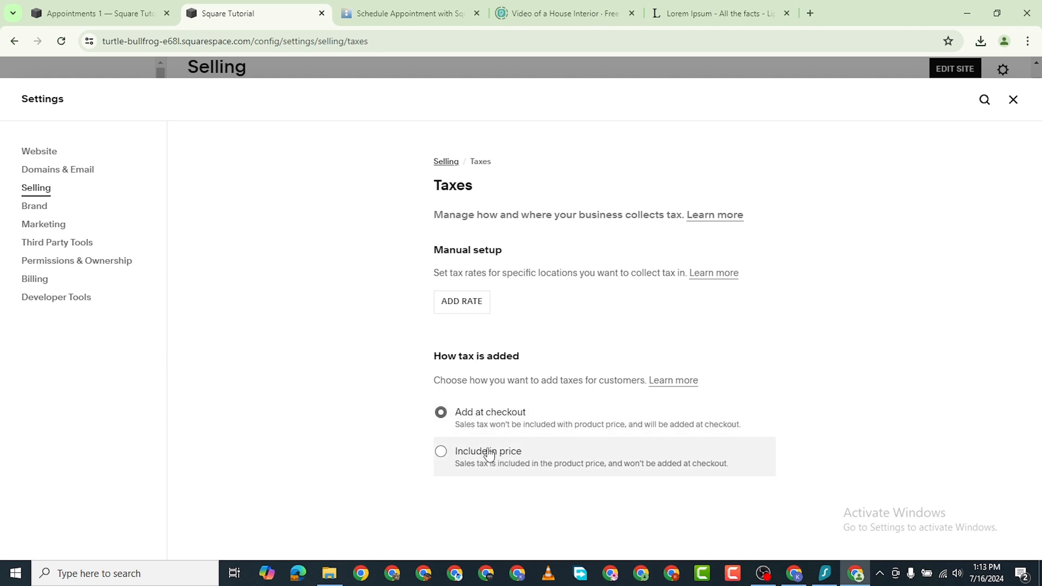
Open the Shipping settings and review the shipping, pickup, local delivery and fulfillment profile options
{"action": "left_click", "coordinate": [40, 190]}
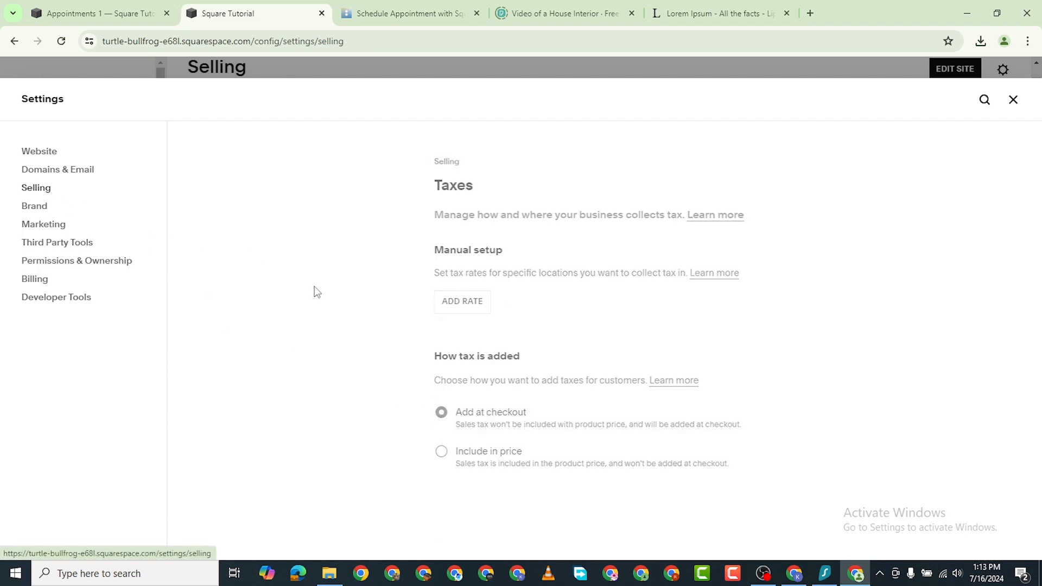
{"action": "scroll", "coordinate": [521, 380], "scroll_direction": "down", "scroll_amount": 3}
{"action": "scroll", "coordinate": [510, 460], "scroll_direction": "down", "scroll_amount": 3}
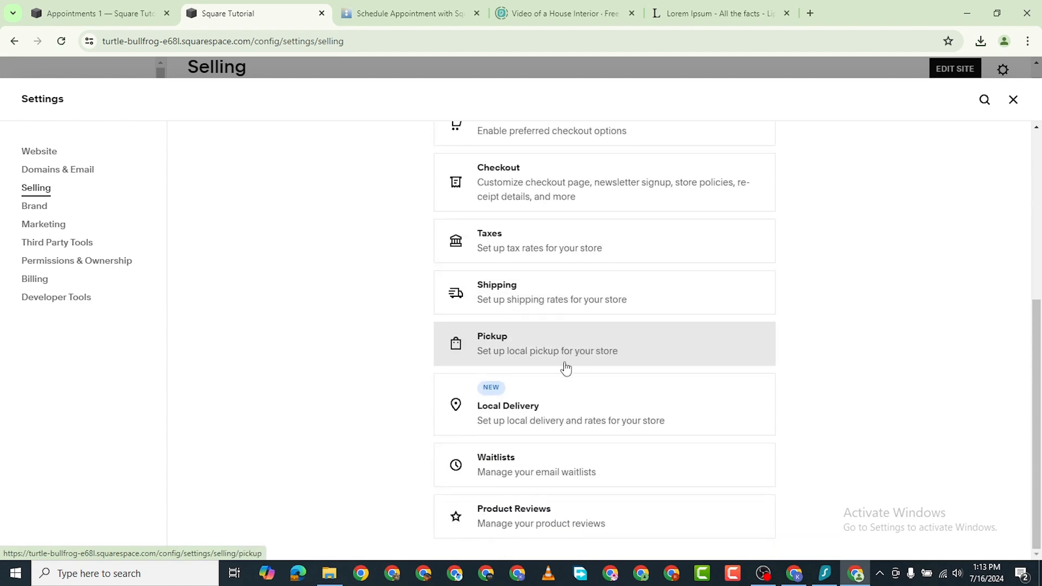
{"action": "left_click", "coordinate": [541, 295]}
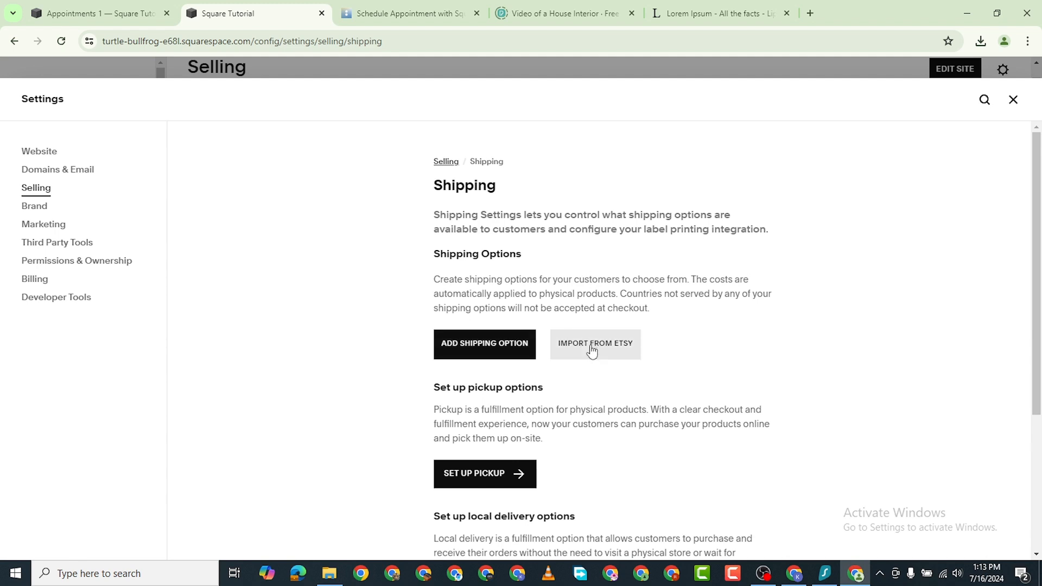
{"action": "scroll", "coordinate": [504, 465], "scroll_direction": "down", "scroll_amount": 1}
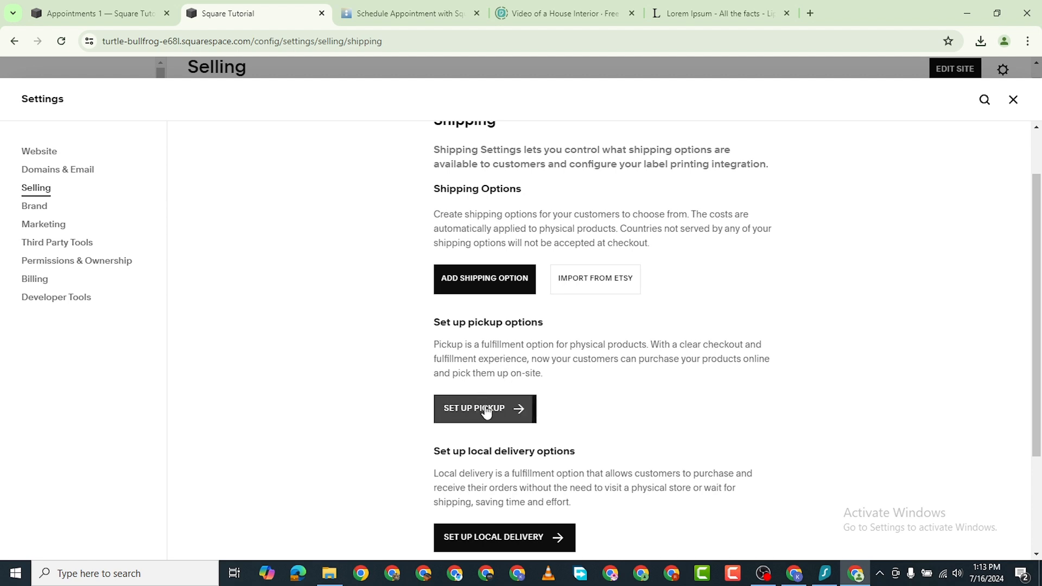
{"action": "scroll", "coordinate": [558, 505], "scroll_direction": "down", "scroll_amount": 1}
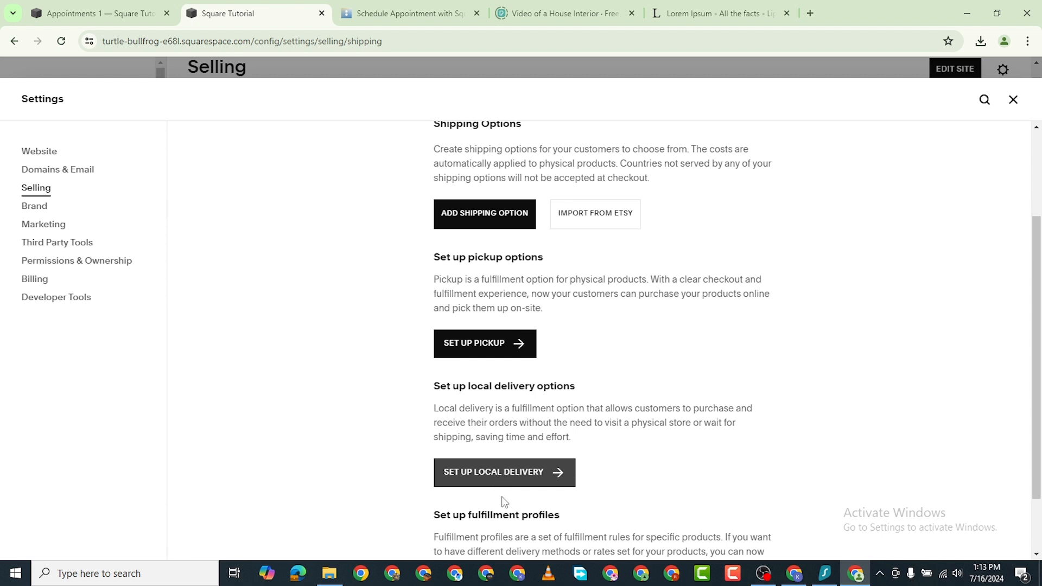
{"action": "scroll", "coordinate": [504, 501], "scroll_direction": "down", "scroll_amount": 1}
{"action": "scroll", "coordinate": [508, 467], "scroll_direction": "up", "scroll_amount": 3}
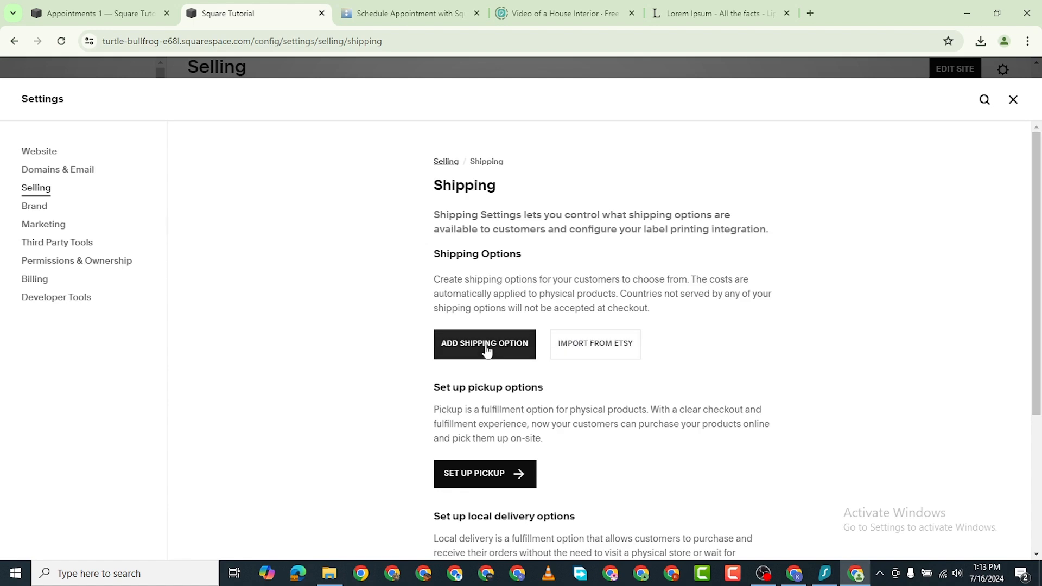
{"action": "scroll", "coordinate": [373, 244], "scroll_direction": "down", "scroll_amount": 4}
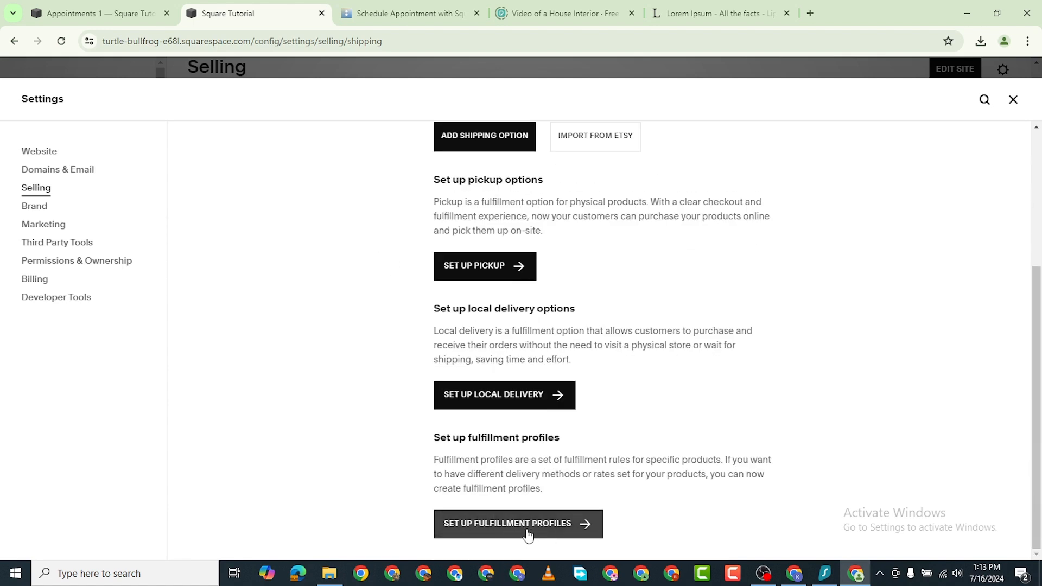
Enable review requests in the store's Product Reviews settings, and look over the display and Etsy import options
{"action": "left_click", "coordinate": [46, 192]}
{"action": "scroll", "coordinate": [598, 326], "scroll_direction": "down", "scroll_amount": 5}
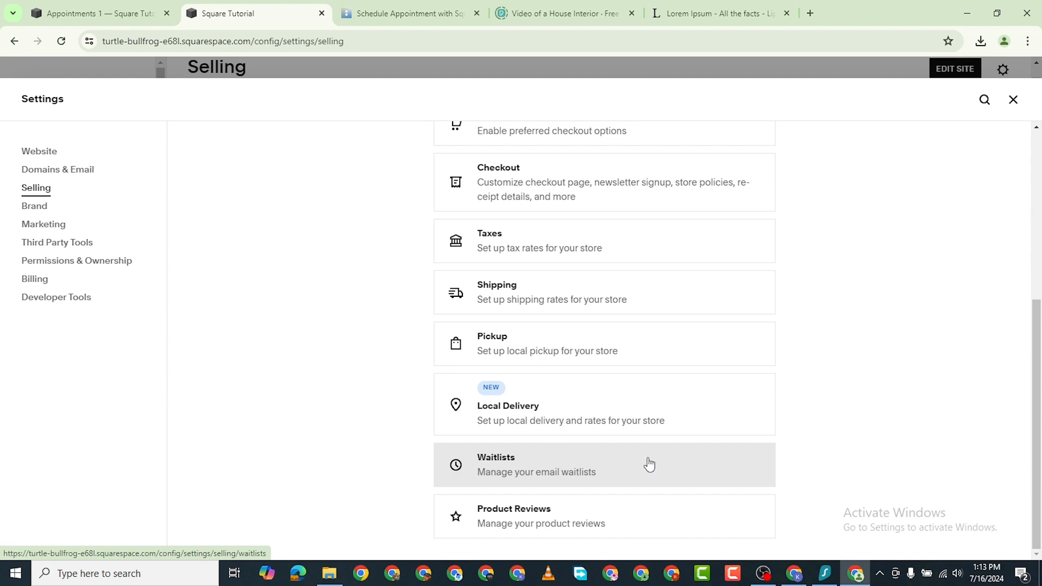
{"action": "left_click", "coordinate": [605, 520]}
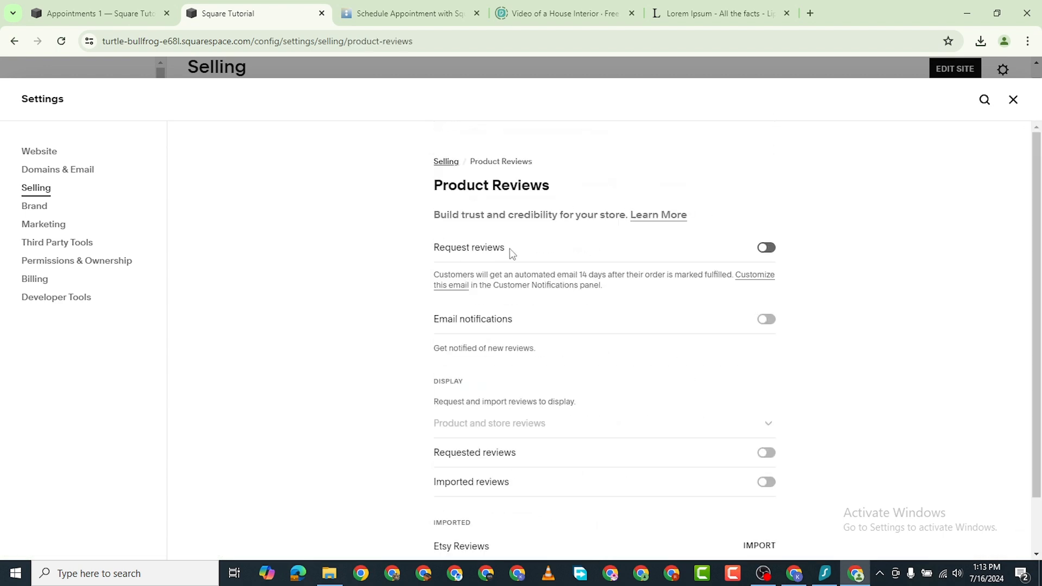
{"action": "left_click", "coordinate": [766, 248]}
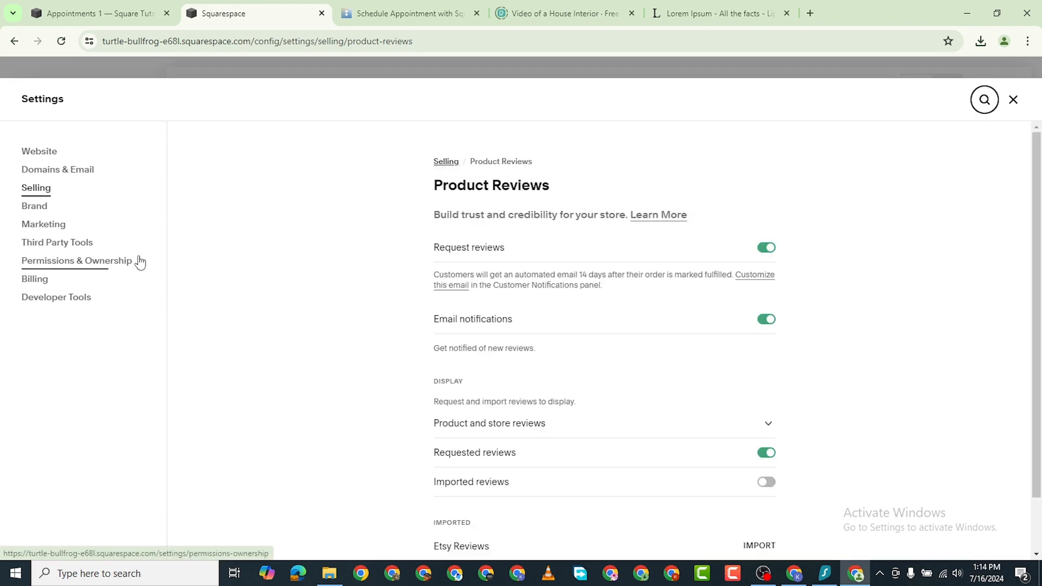
{"action": "scroll", "coordinate": [608, 412], "scroll_direction": "down", "scroll_amount": 2}
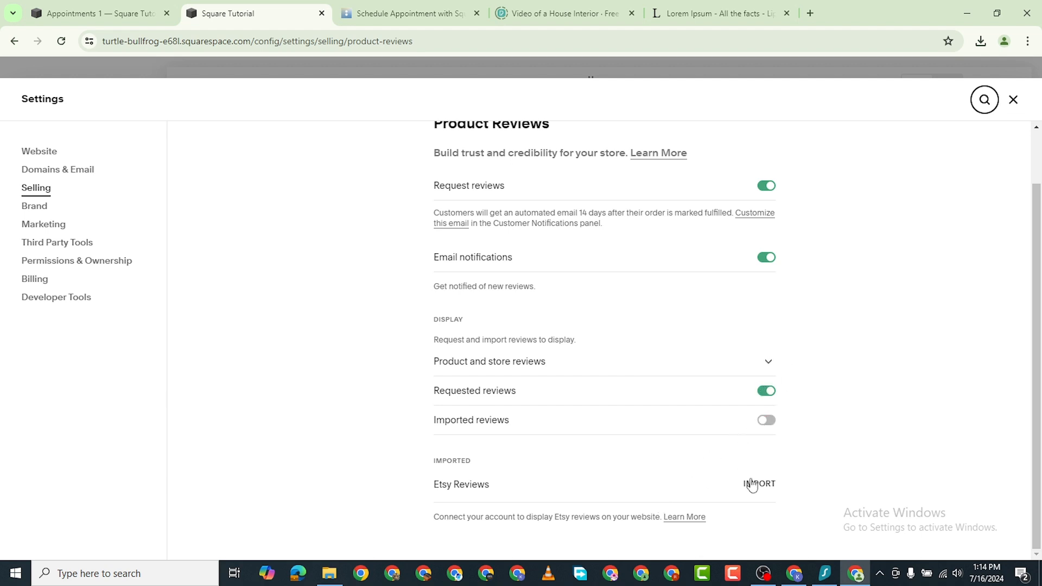
{"action": "scroll", "coordinate": [606, 491], "scroll_direction": "up", "scroll_amount": 1}
{"action": "scroll", "coordinate": [618, 472], "scroll_direction": "down", "scroll_amount": 1}
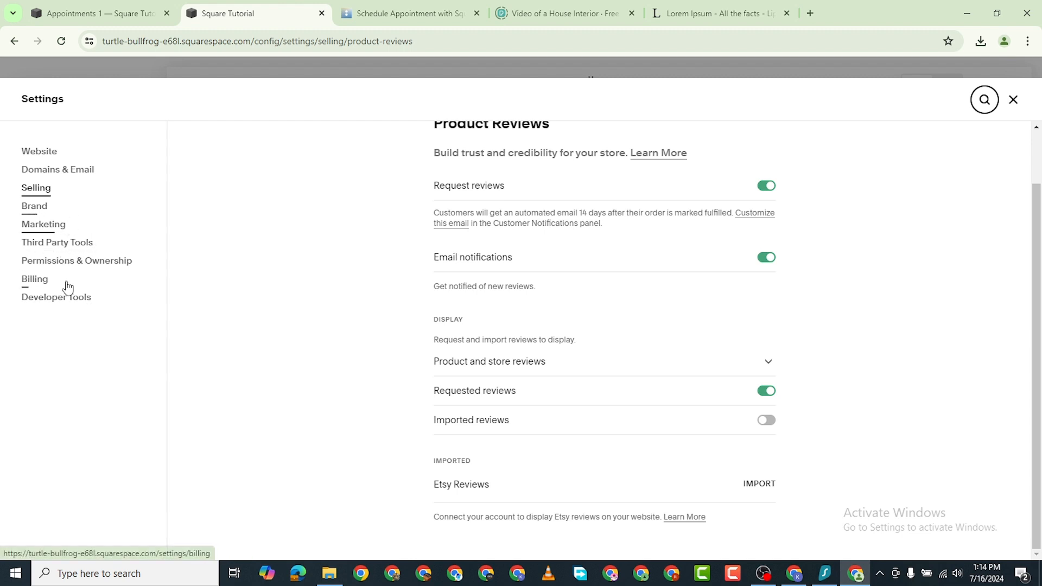
View the Permissions & Ownership settings, and open the Extensions catalogue under Third Party Tools
{"action": "left_click", "coordinate": [74, 262]}
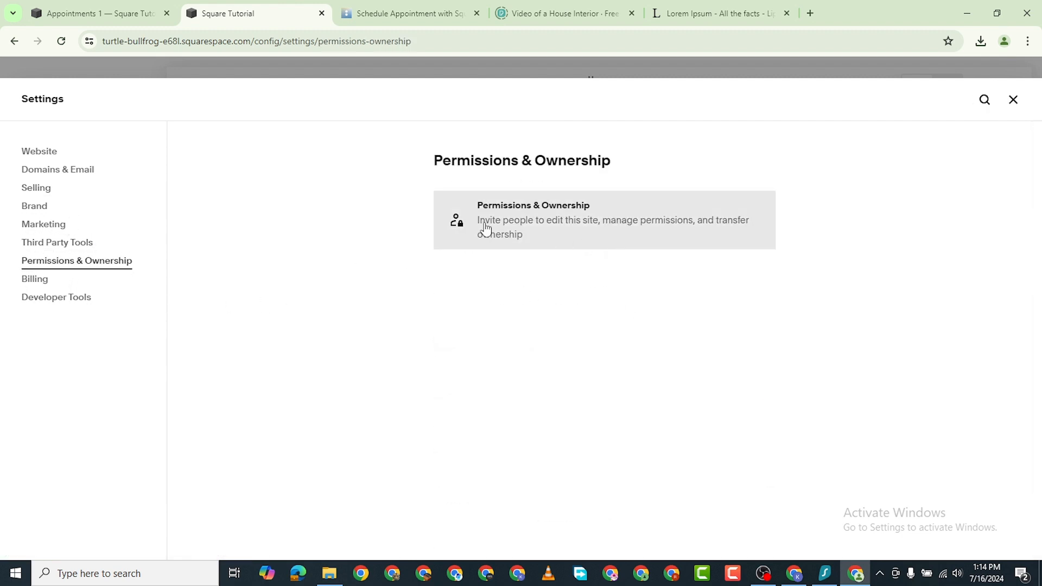
{"action": "left_click", "coordinate": [64, 243]}
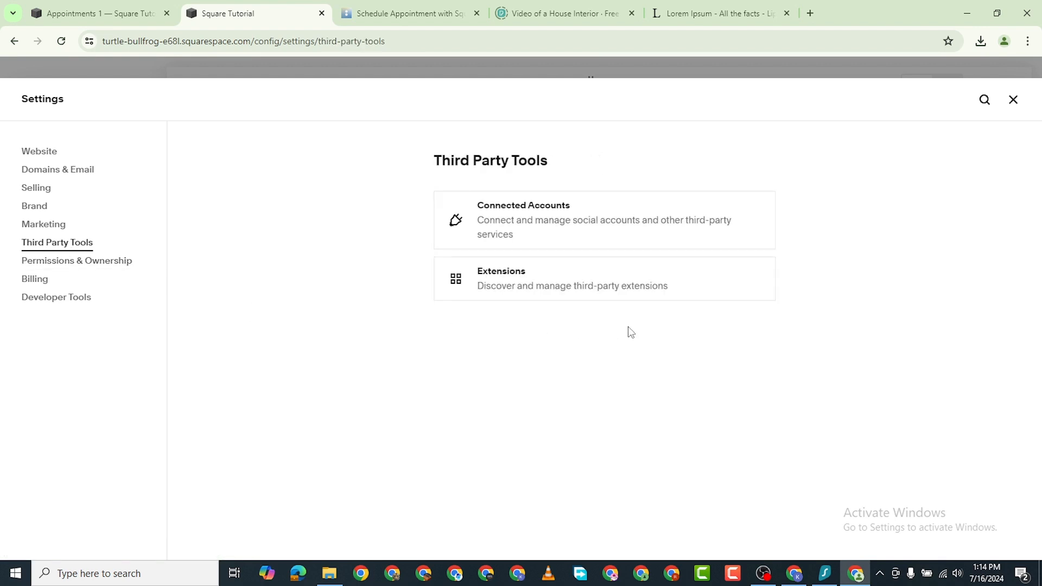
{"action": "left_click", "coordinate": [595, 279]}
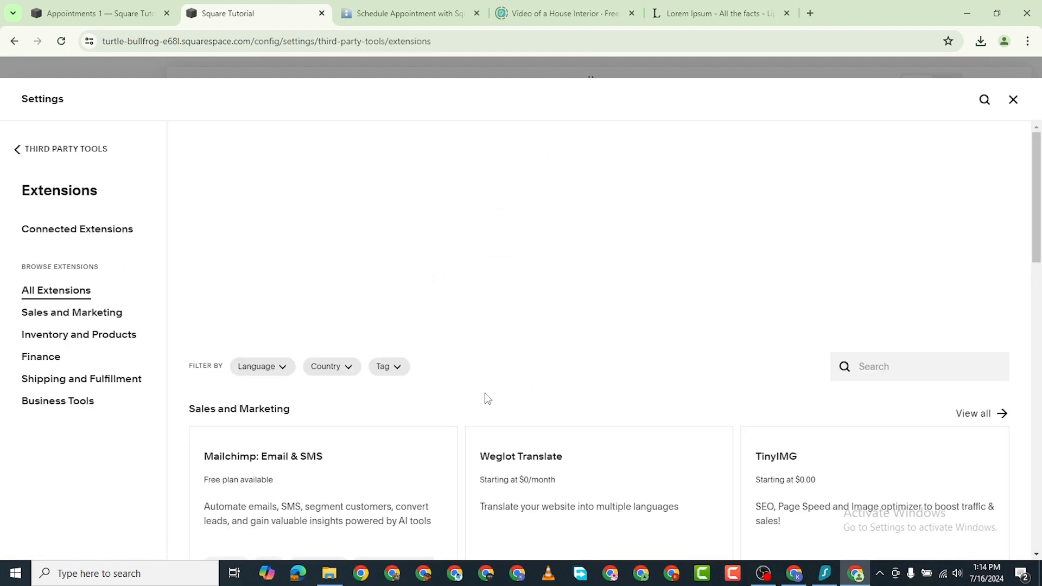
Look through all extensions, covering sales and marketing, inventory and products, finance, shipping and fulfillment, and business tools
{"action": "scroll", "coordinate": [521, 382], "scroll_direction": "down", "scroll_amount": 3}
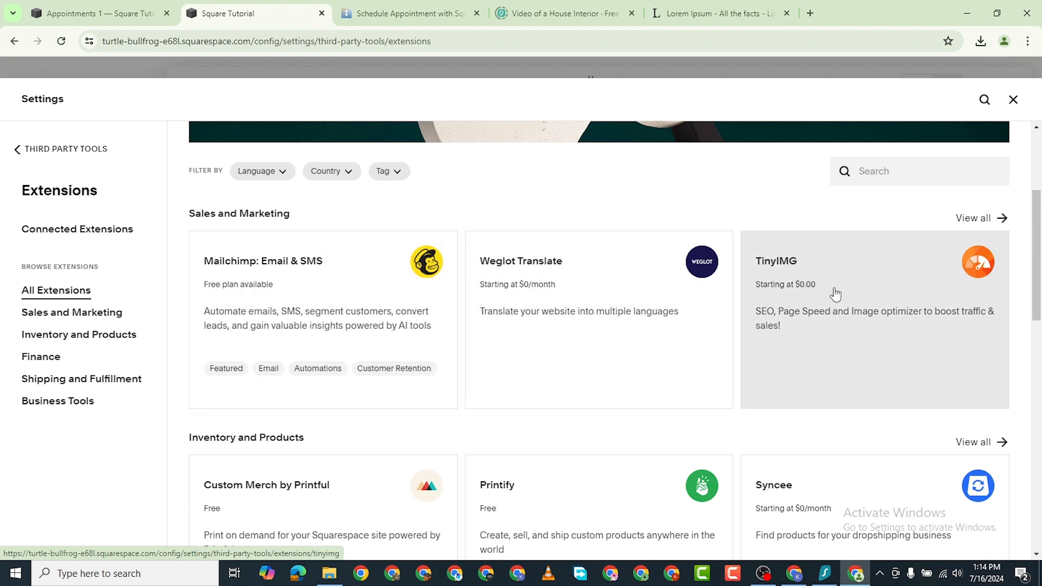
{"action": "scroll", "coordinate": [852, 337], "scroll_direction": "down", "scroll_amount": 1}
{"action": "scroll", "coordinate": [851, 337], "scroll_direction": "down", "scroll_amount": 2}
{"action": "scroll", "coordinate": [857, 211], "scroll_direction": "up", "scroll_amount": 2}
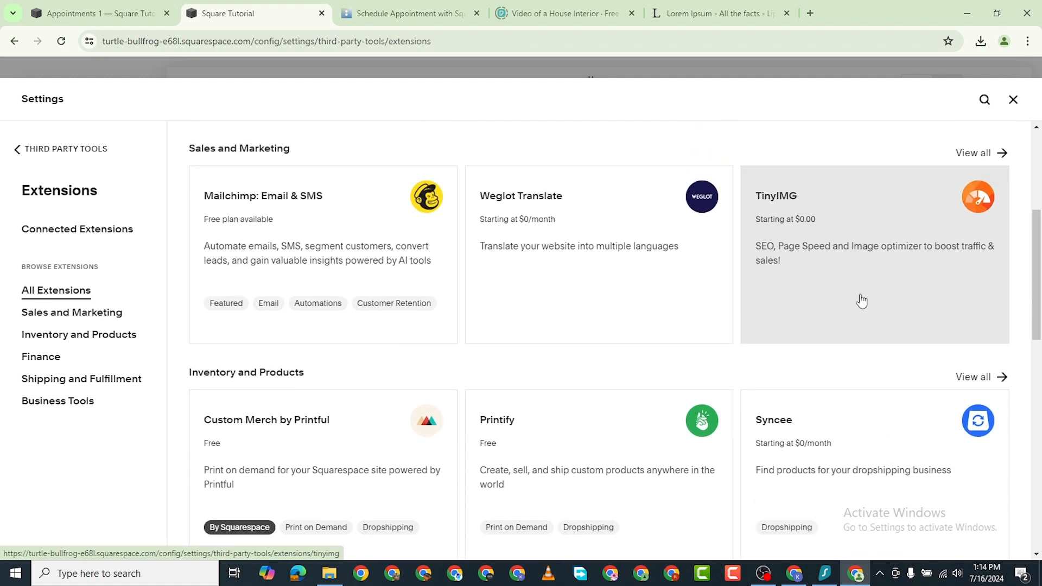
{"action": "scroll", "coordinate": [705, 336], "scroll_direction": "down", "scroll_amount": 2}
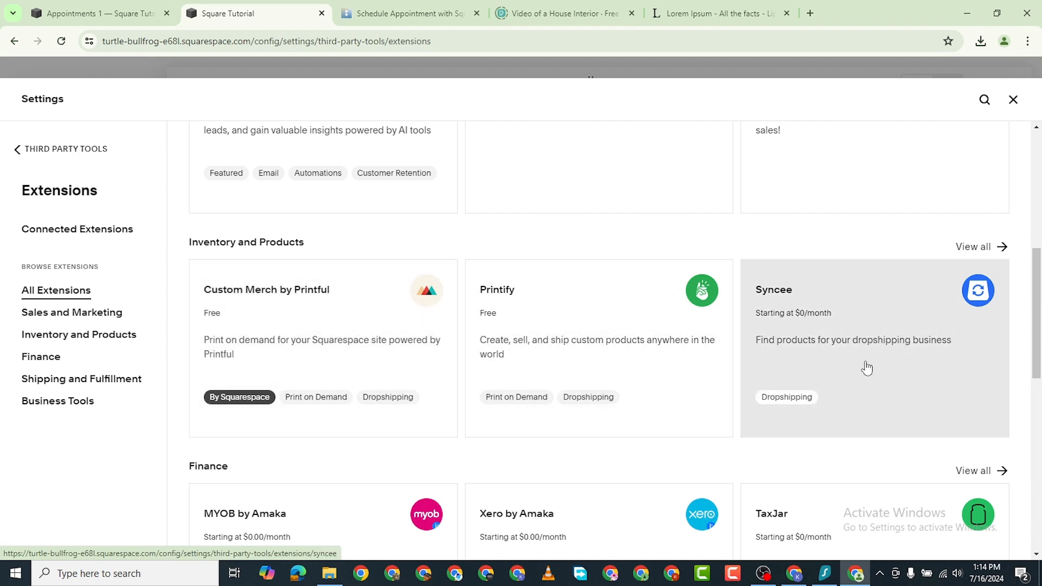
{"action": "scroll", "coordinate": [865, 364], "scroll_direction": "down", "scroll_amount": 1}
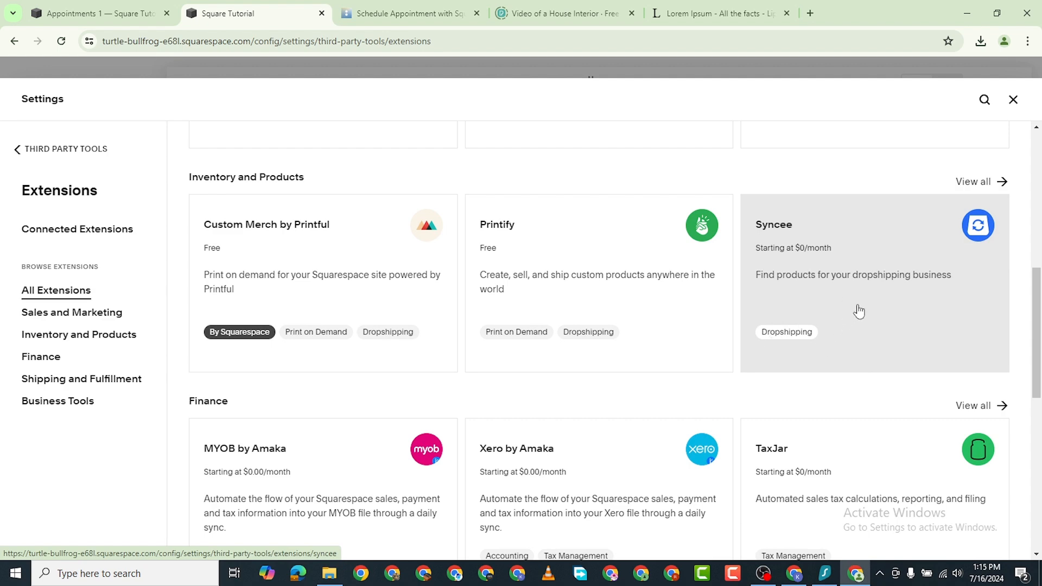
{"action": "scroll", "coordinate": [521, 401], "scroll_direction": "down", "scroll_amount": 2}
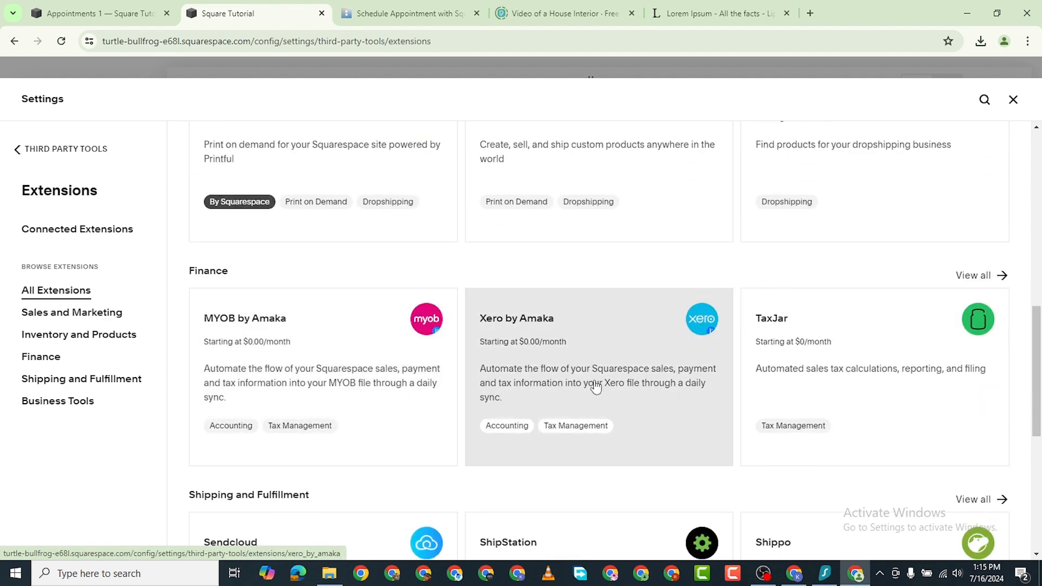
{"action": "scroll", "coordinate": [823, 365], "scroll_direction": "down", "scroll_amount": 2}
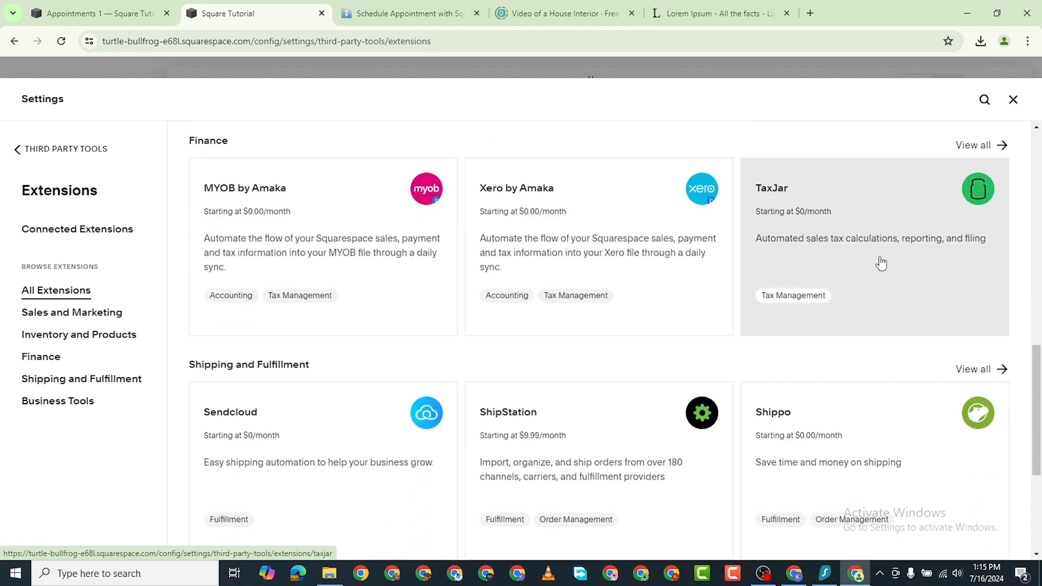
{"action": "scroll", "coordinate": [549, 381], "scroll_direction": "down", "scroll_amount": 1}
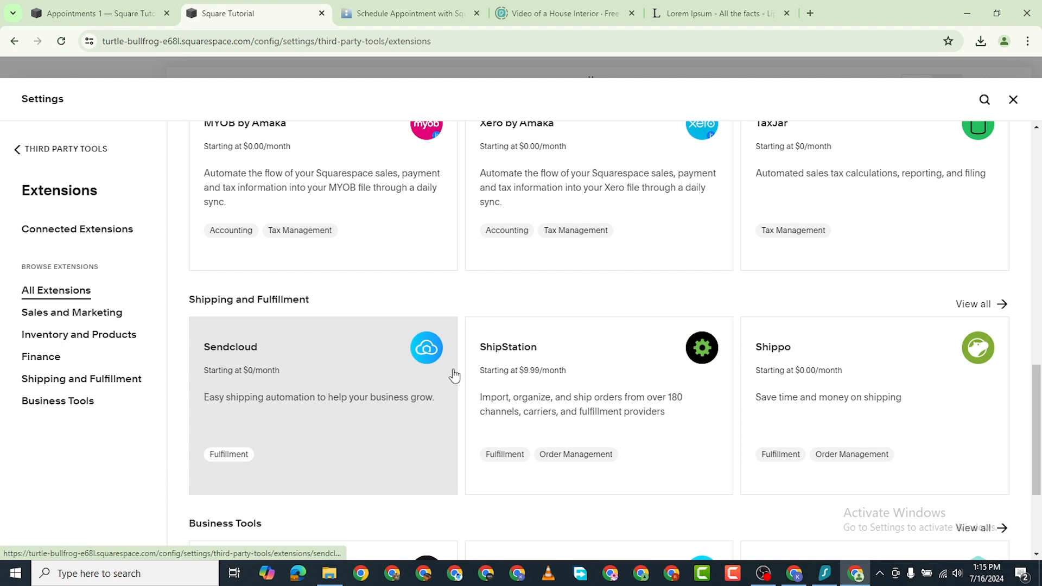
{"action": "scroll", "coordinate": [517, 373], "scroll_direction": "down", "scroll_amount": 3}
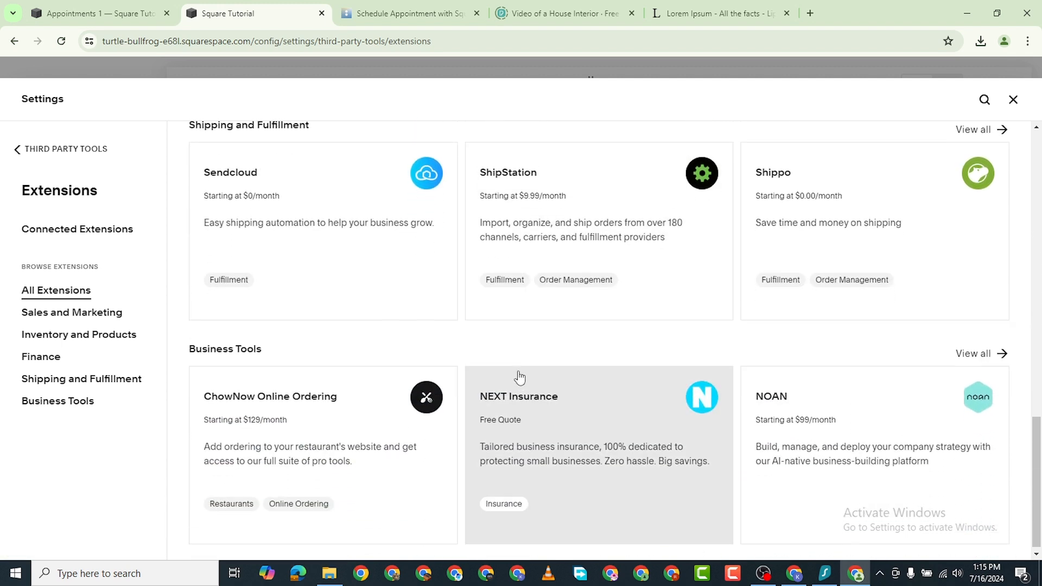
{"action": "scroll", "coordinate": [467, 353], "scroll_direction": "up", "scroll_amount": 2}
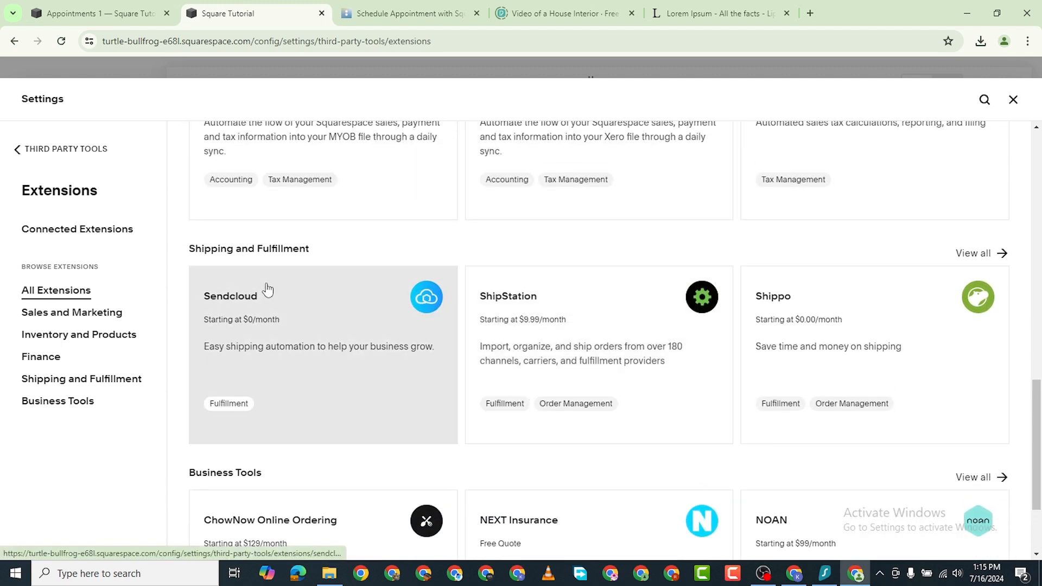
{"action": "scroll", "coordinate": [355, 410], "scroll_direction": "down", "scroll_amount": 1}
{"action": "scroll", "coordinate": [355, 410], "scroll_direction": "down", "scroll_amount": 1}
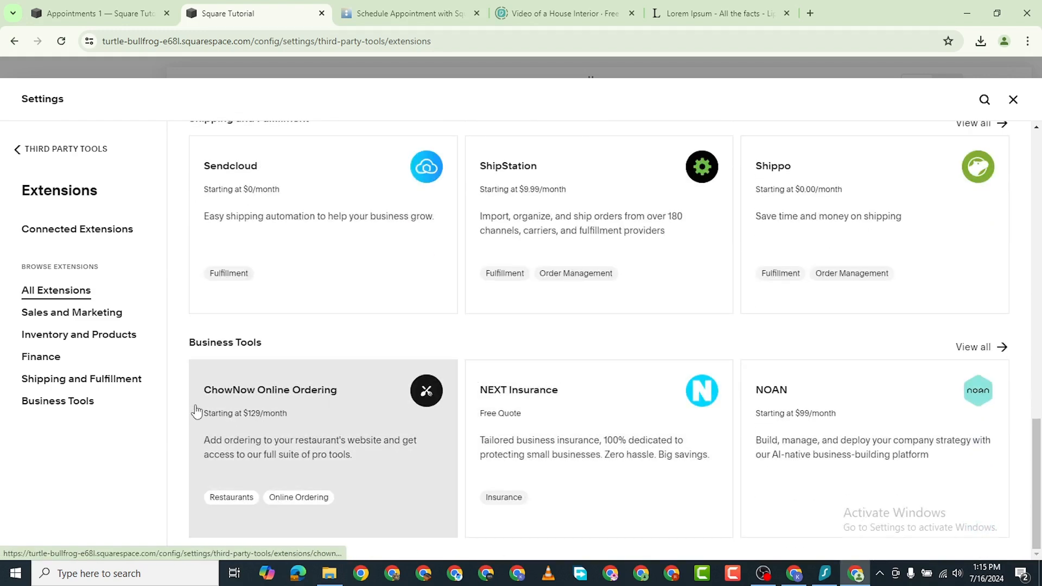
Browse the extensions in the Finance category and those in the Business Tools category
{"action": "left_click", "coordinate": [56, 357]}
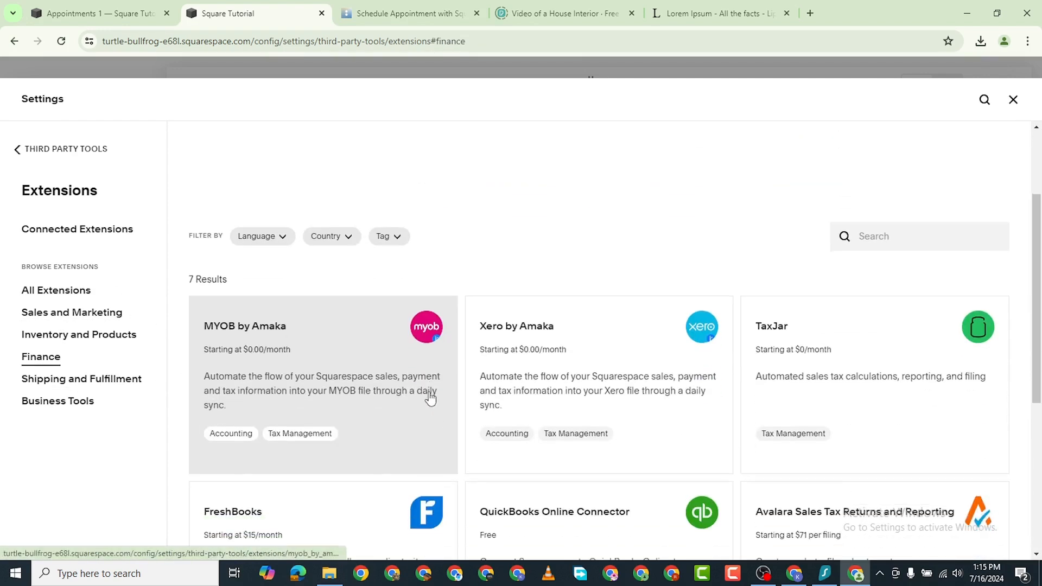
{"action": "scroll", "coordinate": [430, 395], "scroll_direction": "down", "scroll_amount": 2}
{"action": "left_click", "coordinate": [57, 400]}
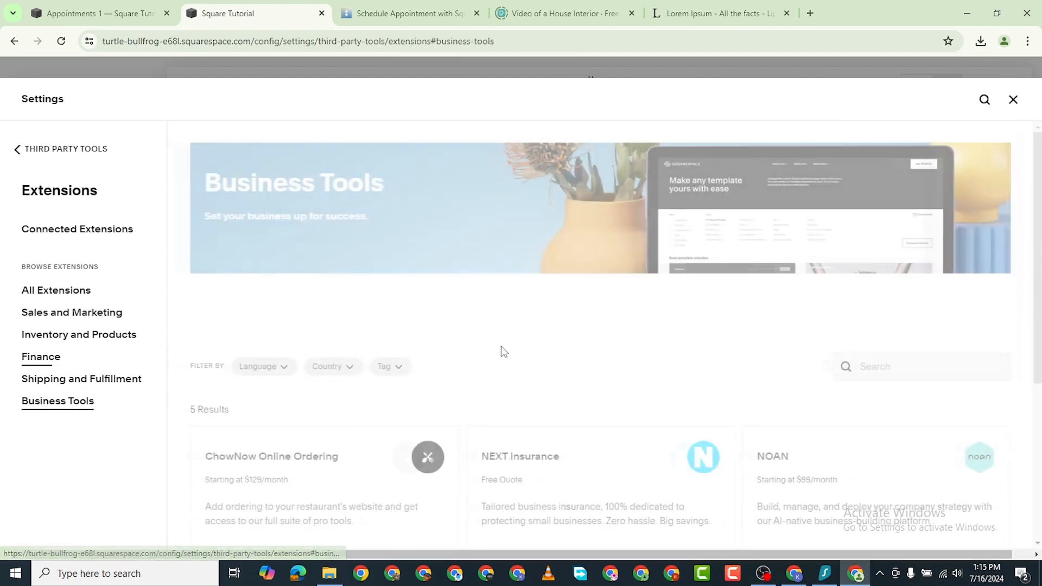
{"action": "scroll", "coordinate": [347, 390], "scroll_direction": "down", "scroll_amount": 2}
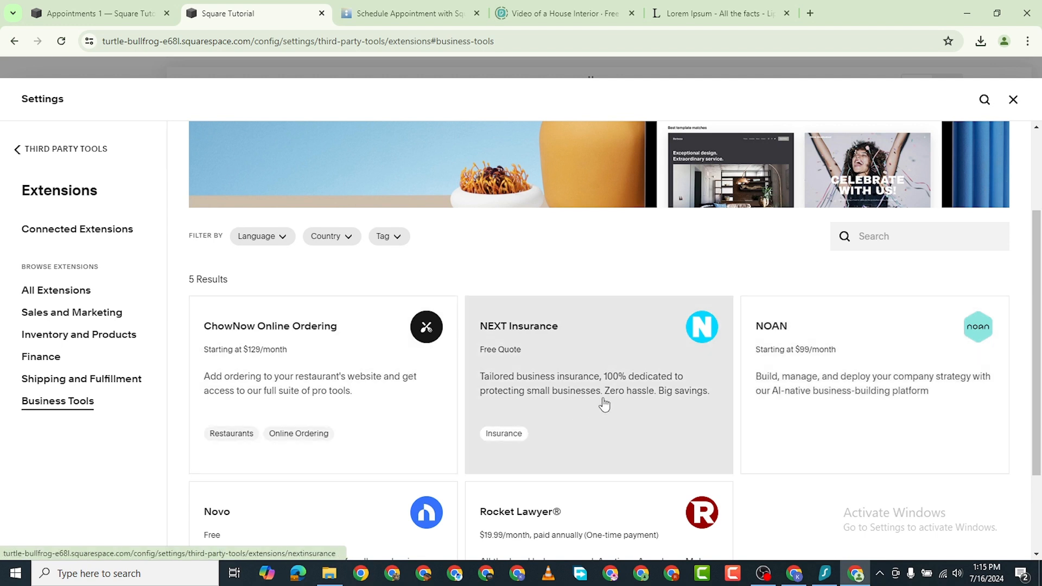
{"action": "scroll", "coordinate": [600, 402], "scroll_direction": "down", "scroll_amount": 2}
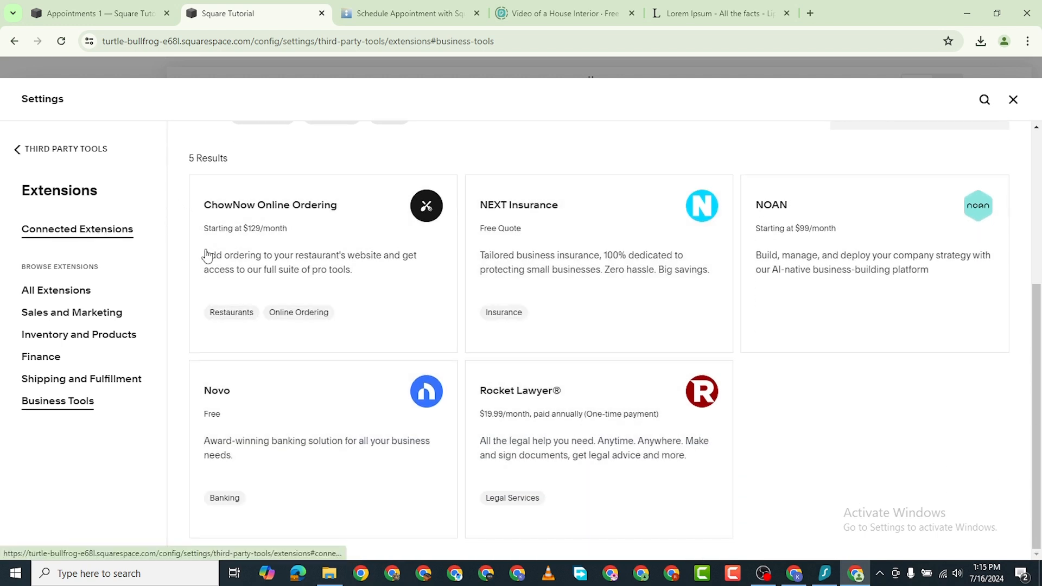
Leave the Extensions catalogue, view the Domains & Email settings, and look over the full list of Website settings
{"action": "left_click", "coordinate": [16, 152]}
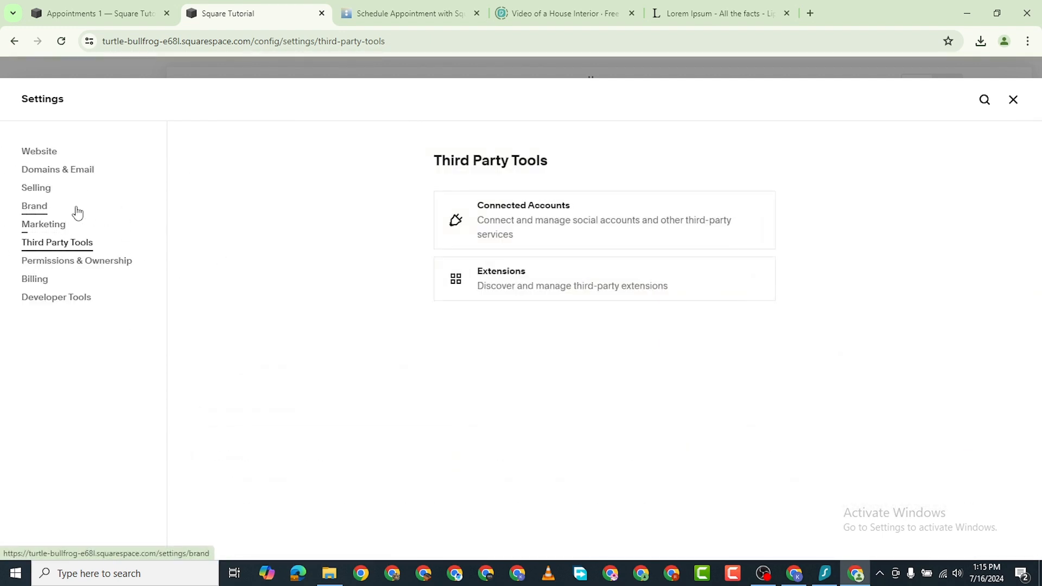
{"action": "left_click", "coordinate": [80, 172]}
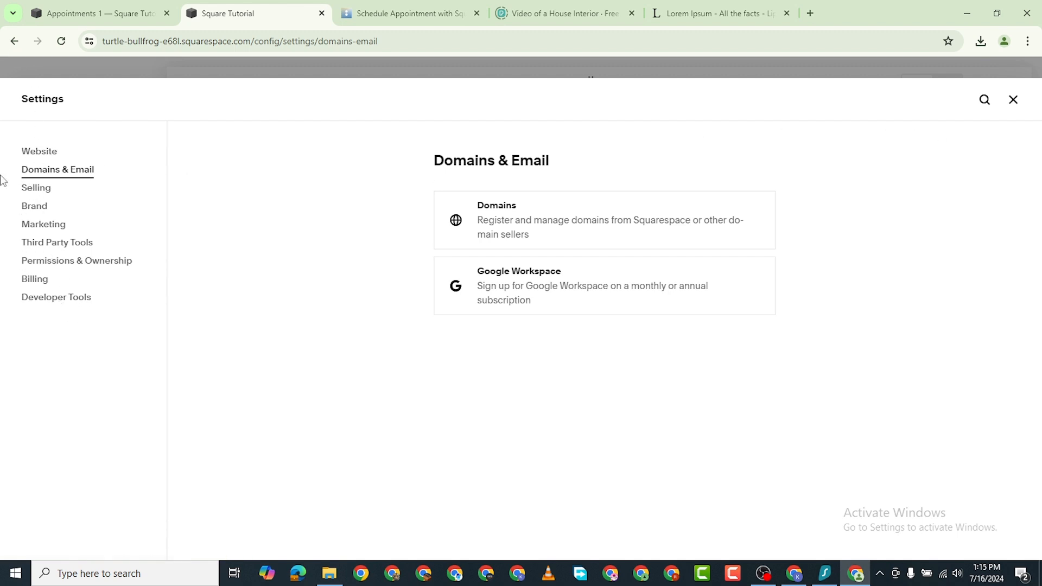
{"action": "left_click", "coordinate": [48, 152]}
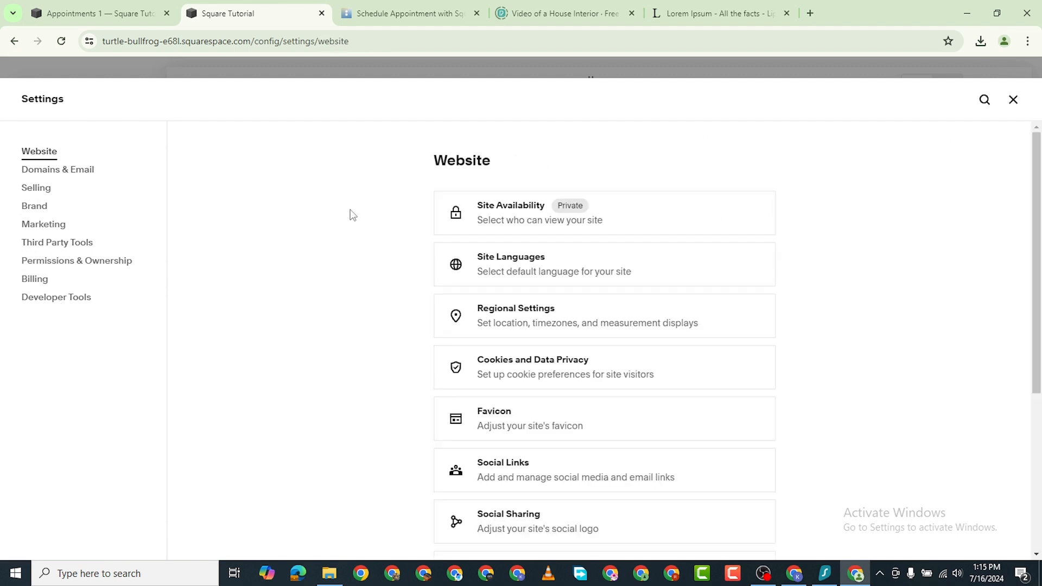
{"action": "scroll", "coordinate": [606, 340], "scroll_direction": "down", "scroll_amount": 5}
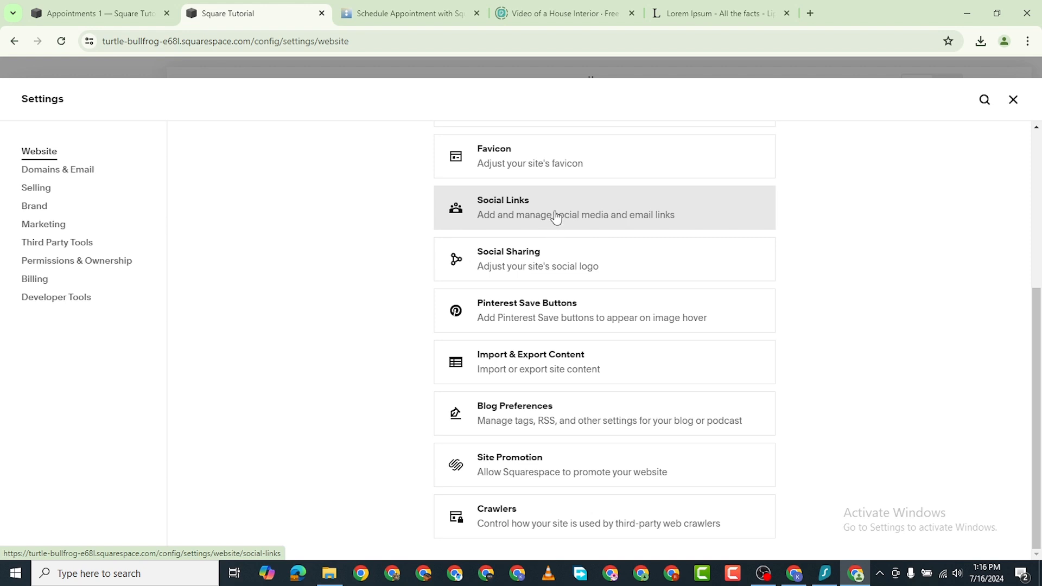
View the Favicon settings, return to the full list of Website settings, and open the Site Promotion settings
{"action": "left_click", "coordinate": [558, 163]}
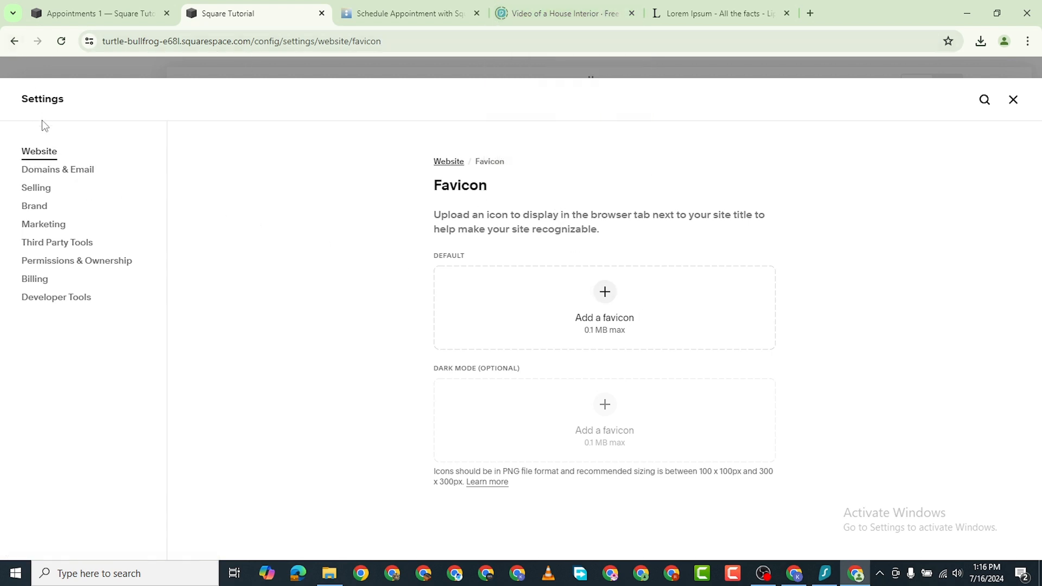
{"action": "left_click", "coordinate": [42, 152]}
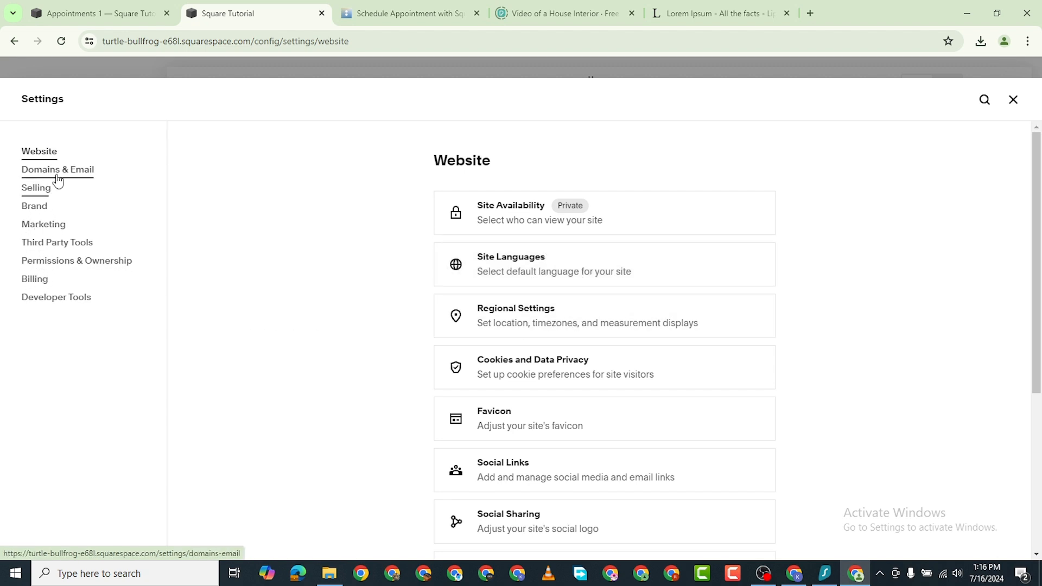
{"action": "scroll", "coordinate": [552, 380], "scroll_direction": "down", "scroll_amount": 2}
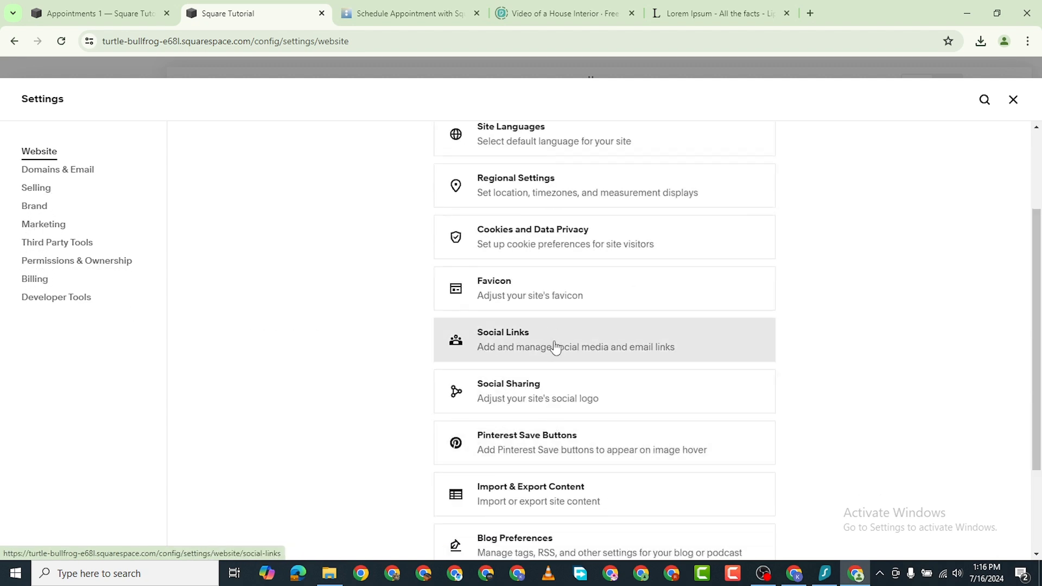
{"action": "scroll", "coordinate": [554, 347], "scroll_direction": "down", "scroll_amount": 2}
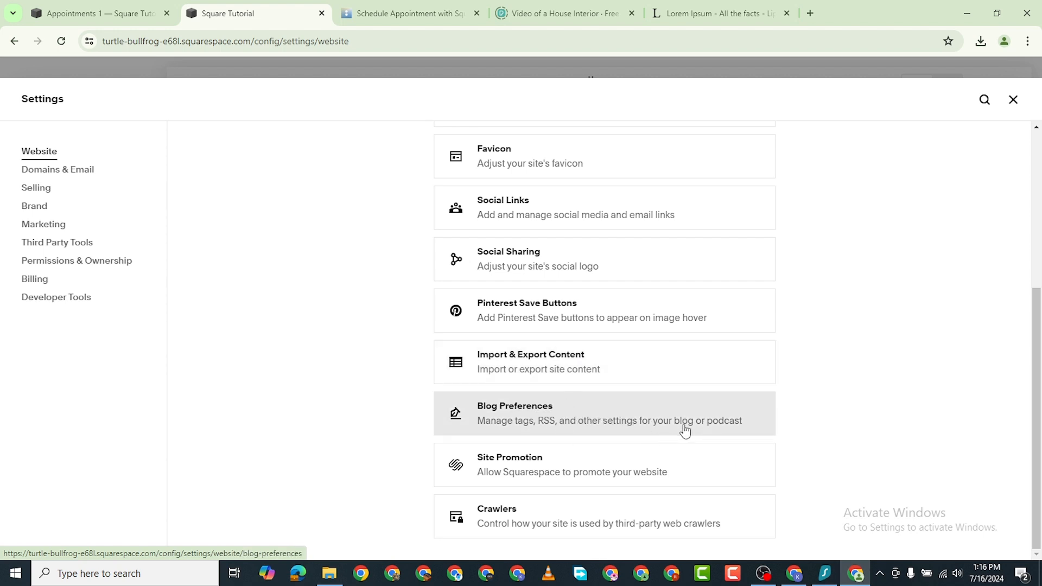
{"action": "left_click", "coordinate": [574, 470]}
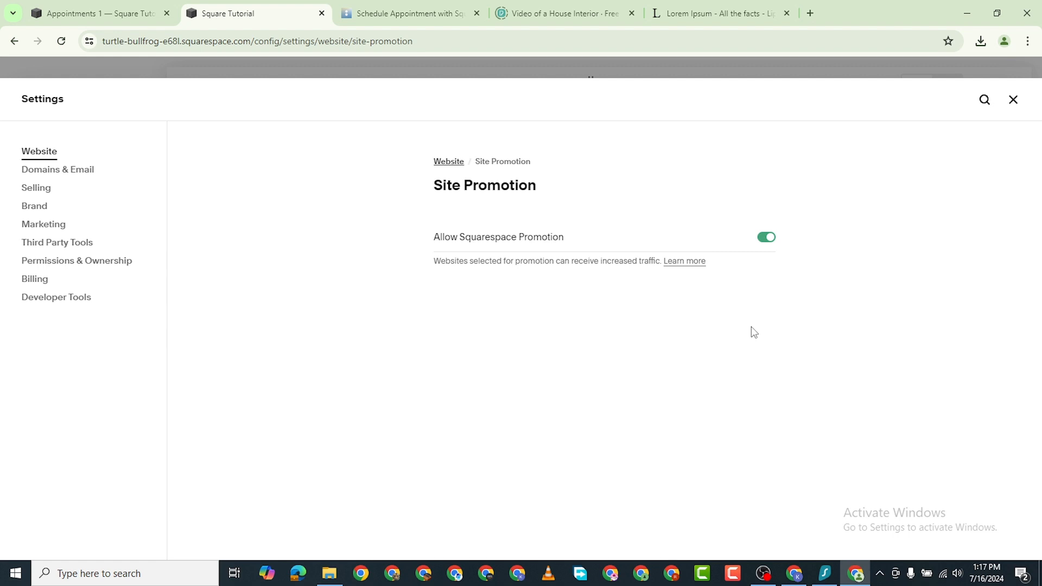
{"action": "mouse_move", "coordinate": [770, 580]}
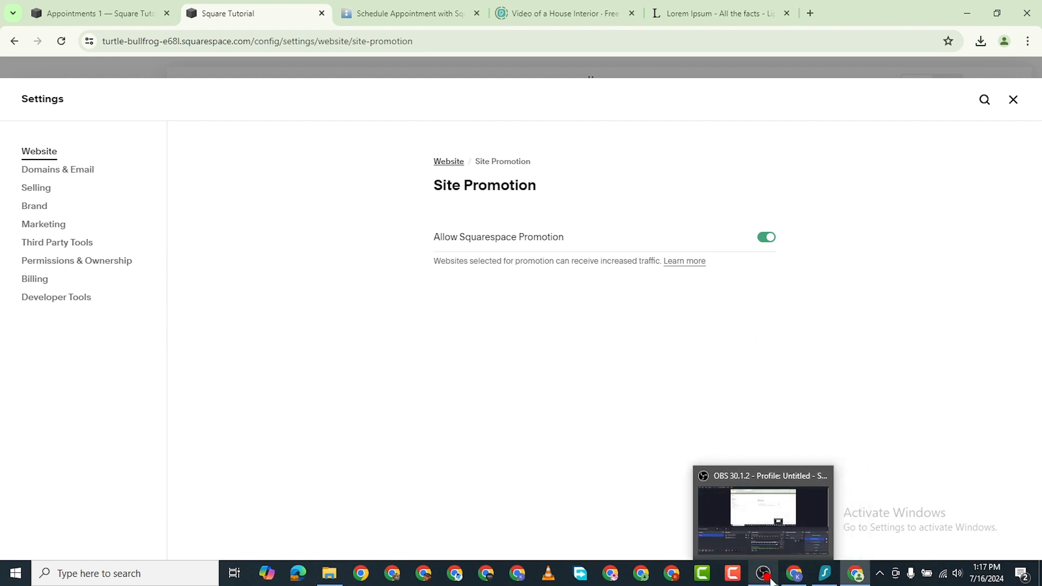